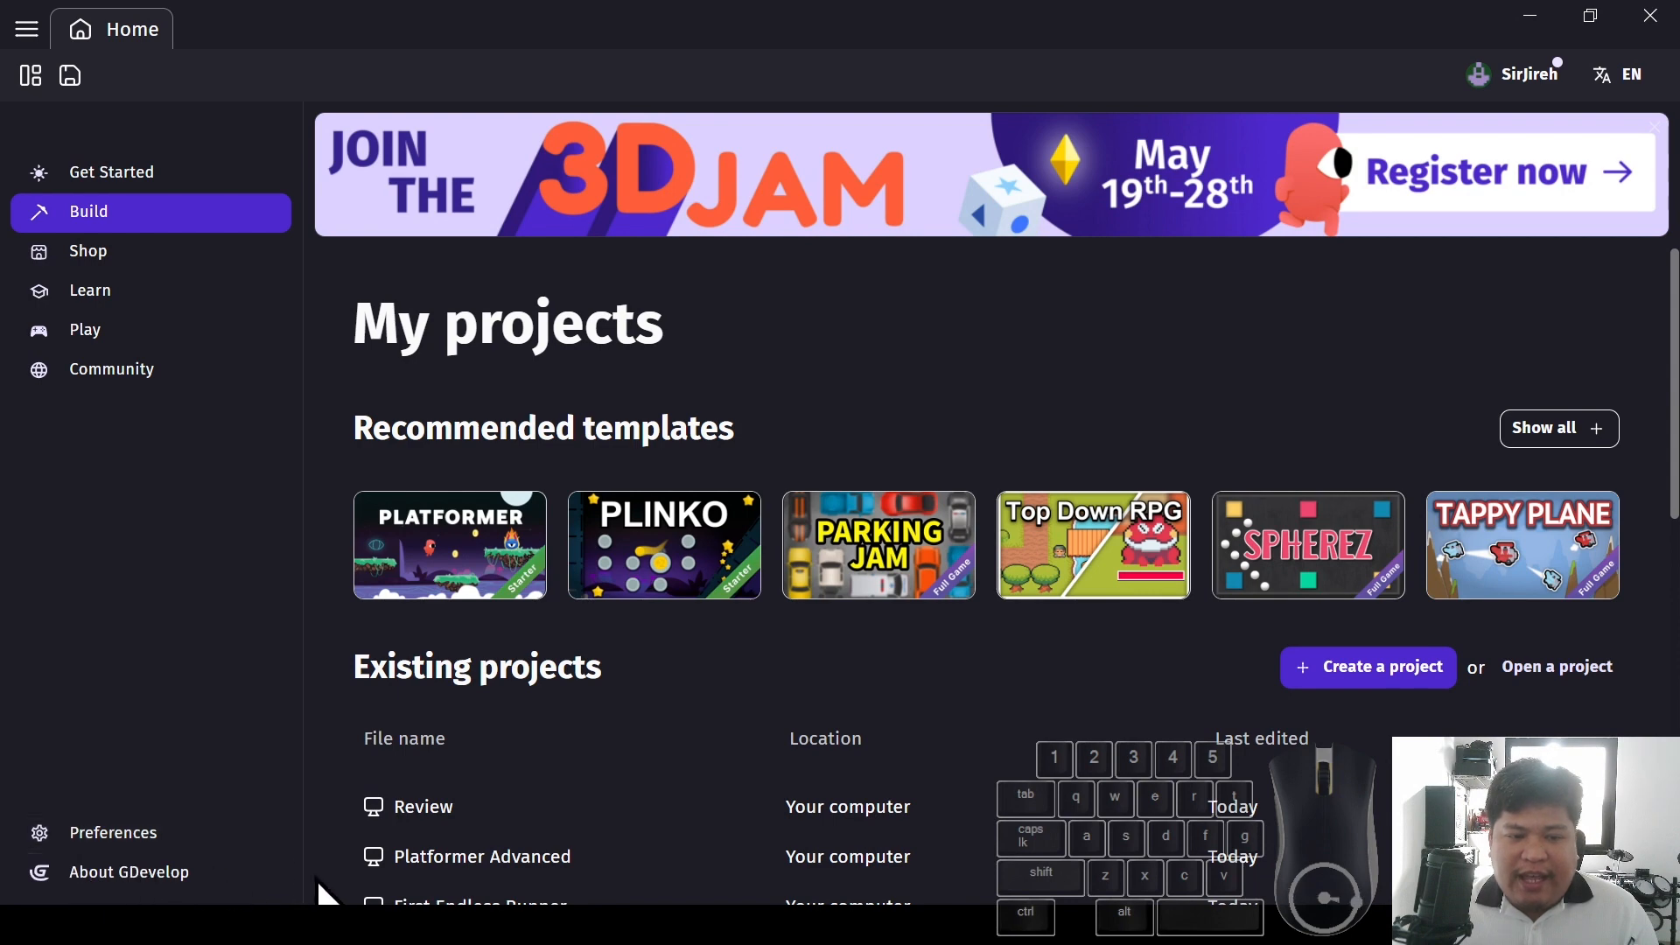
Check the installed GDevelop version and look for new updates in the program's About information
click(162, 882)
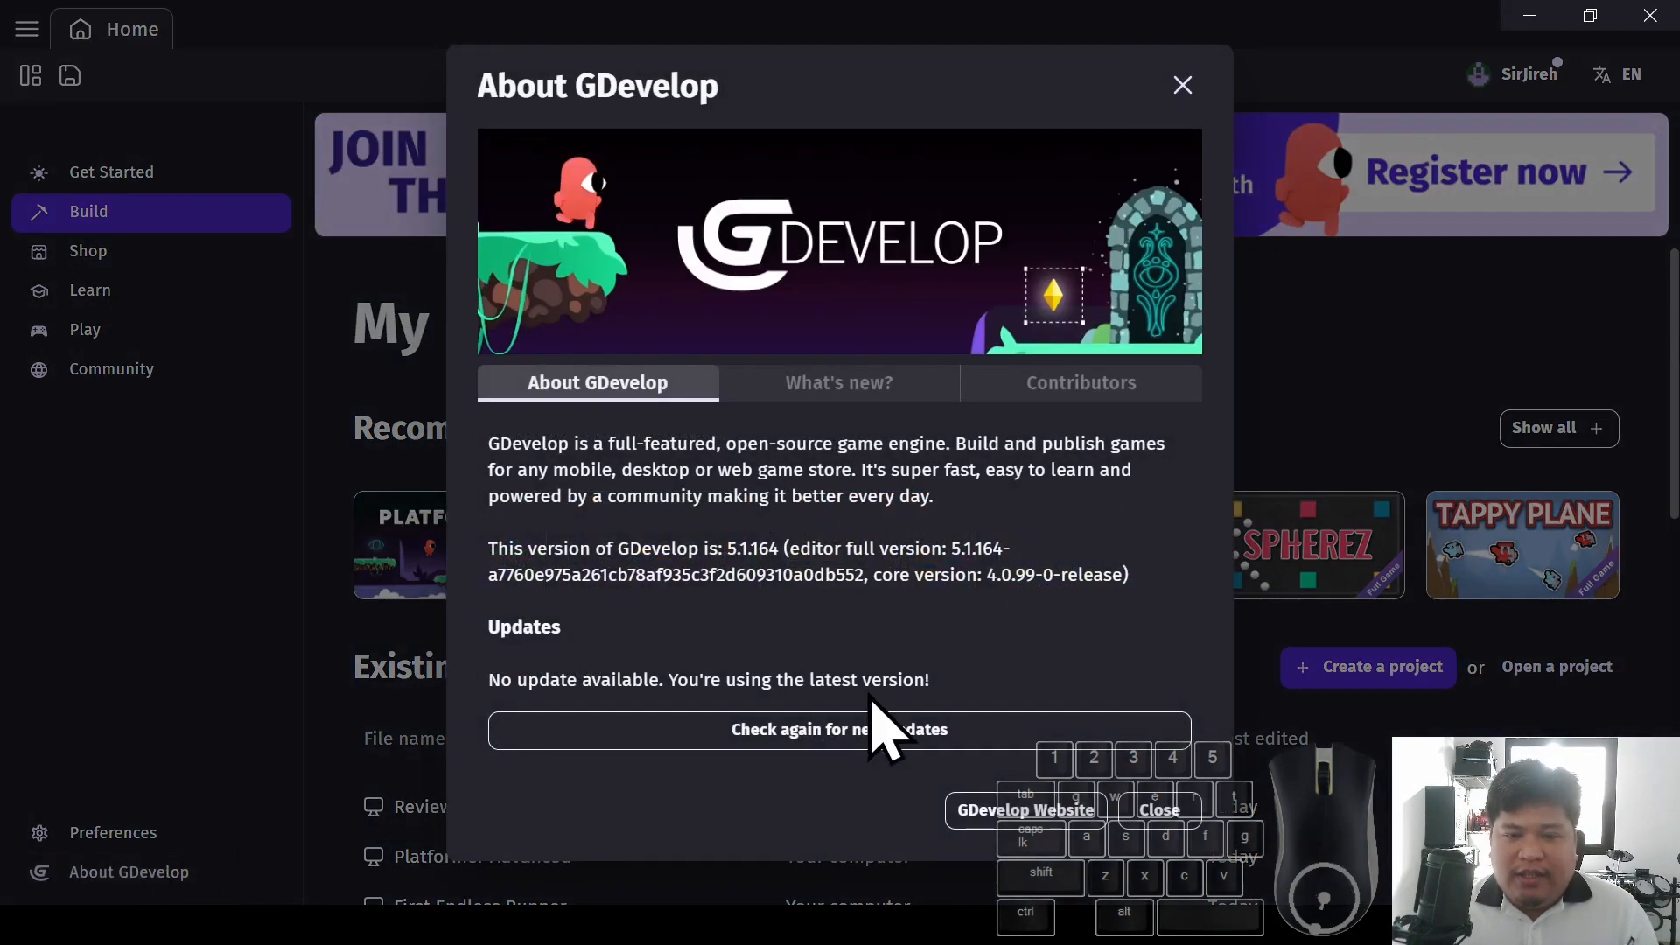
click(1019, 742)
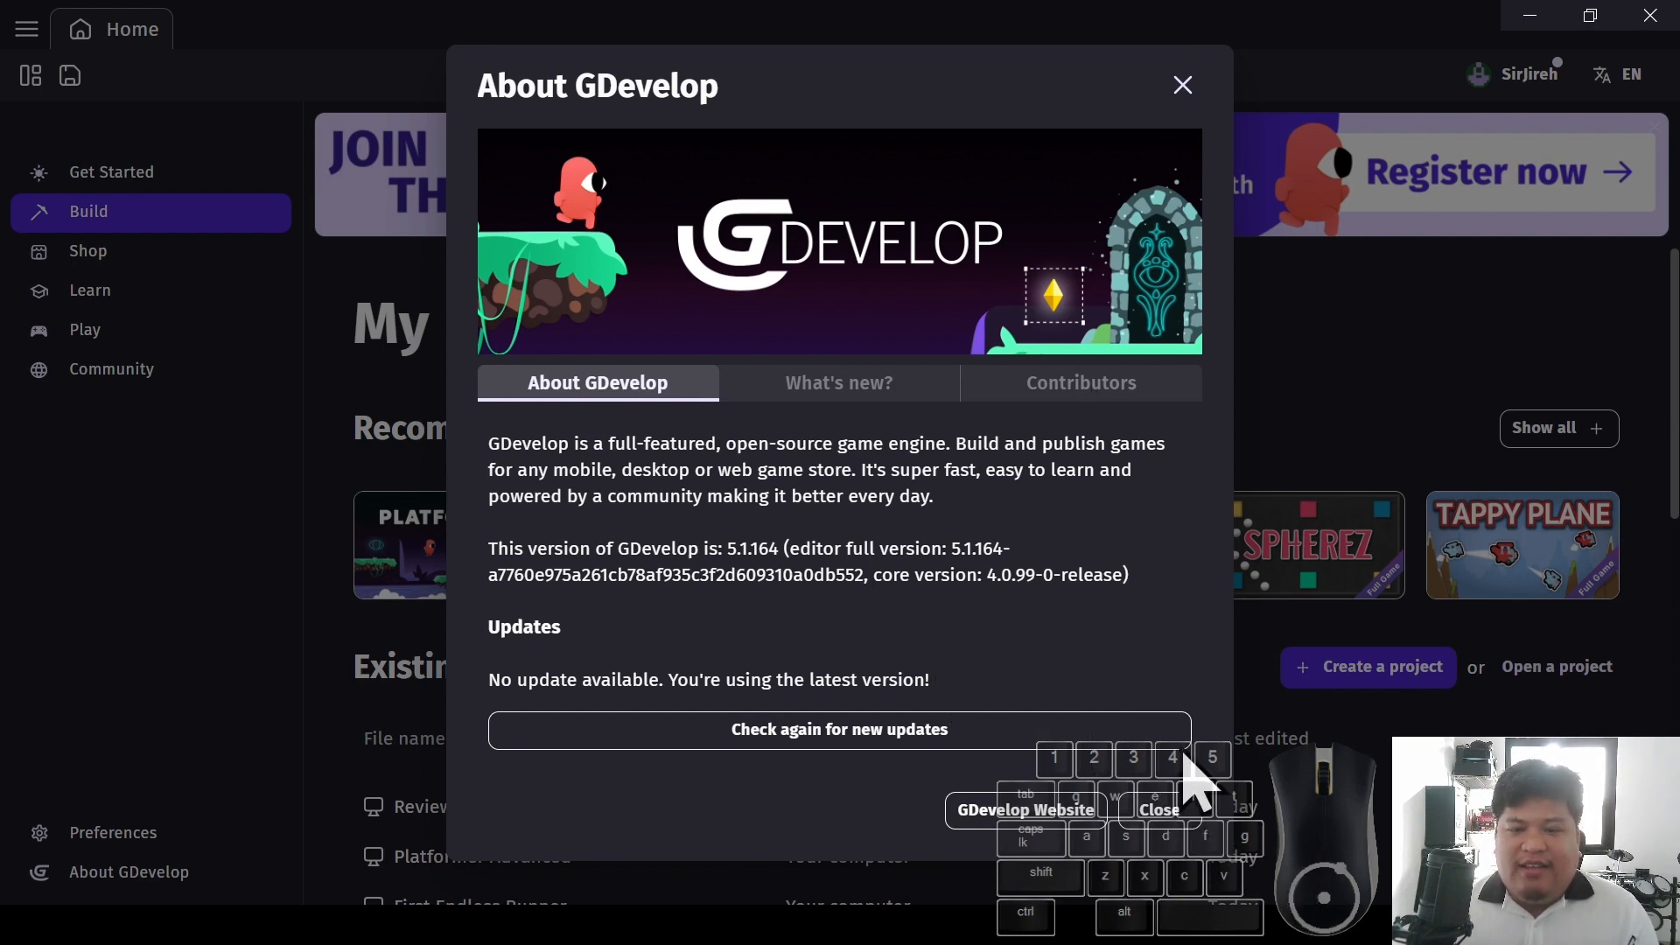
click(1168, 806)
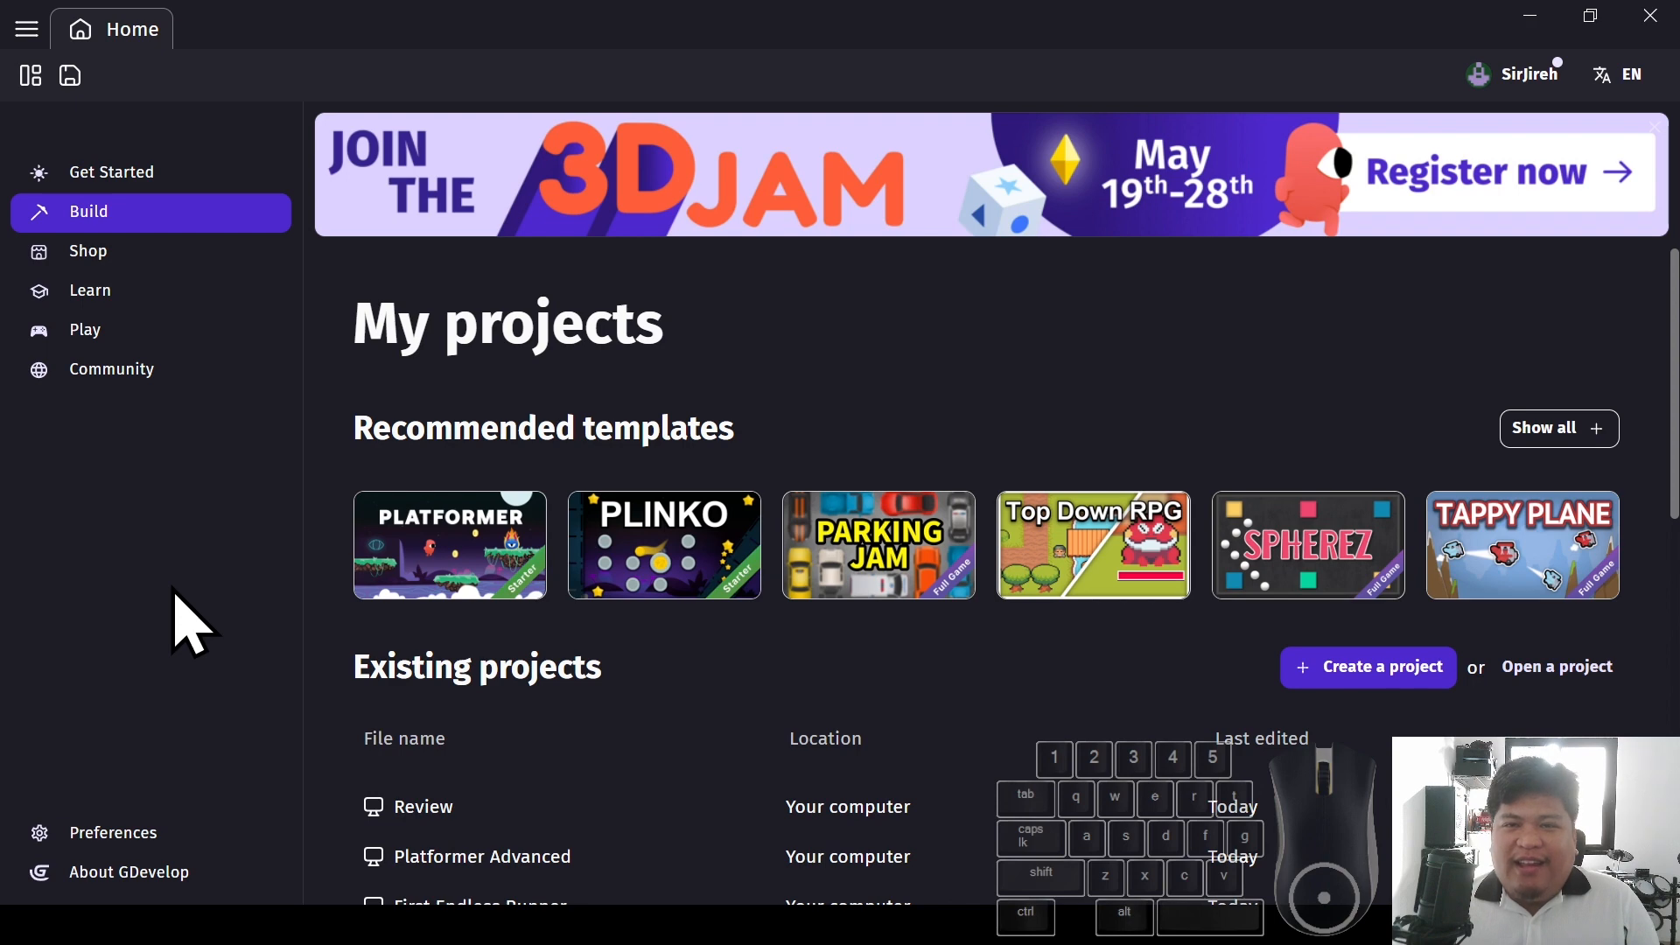
Create a new empty project named "Platformer Advance" stored on the computer, with the 1280x720 resolution preset
click(26, 30)
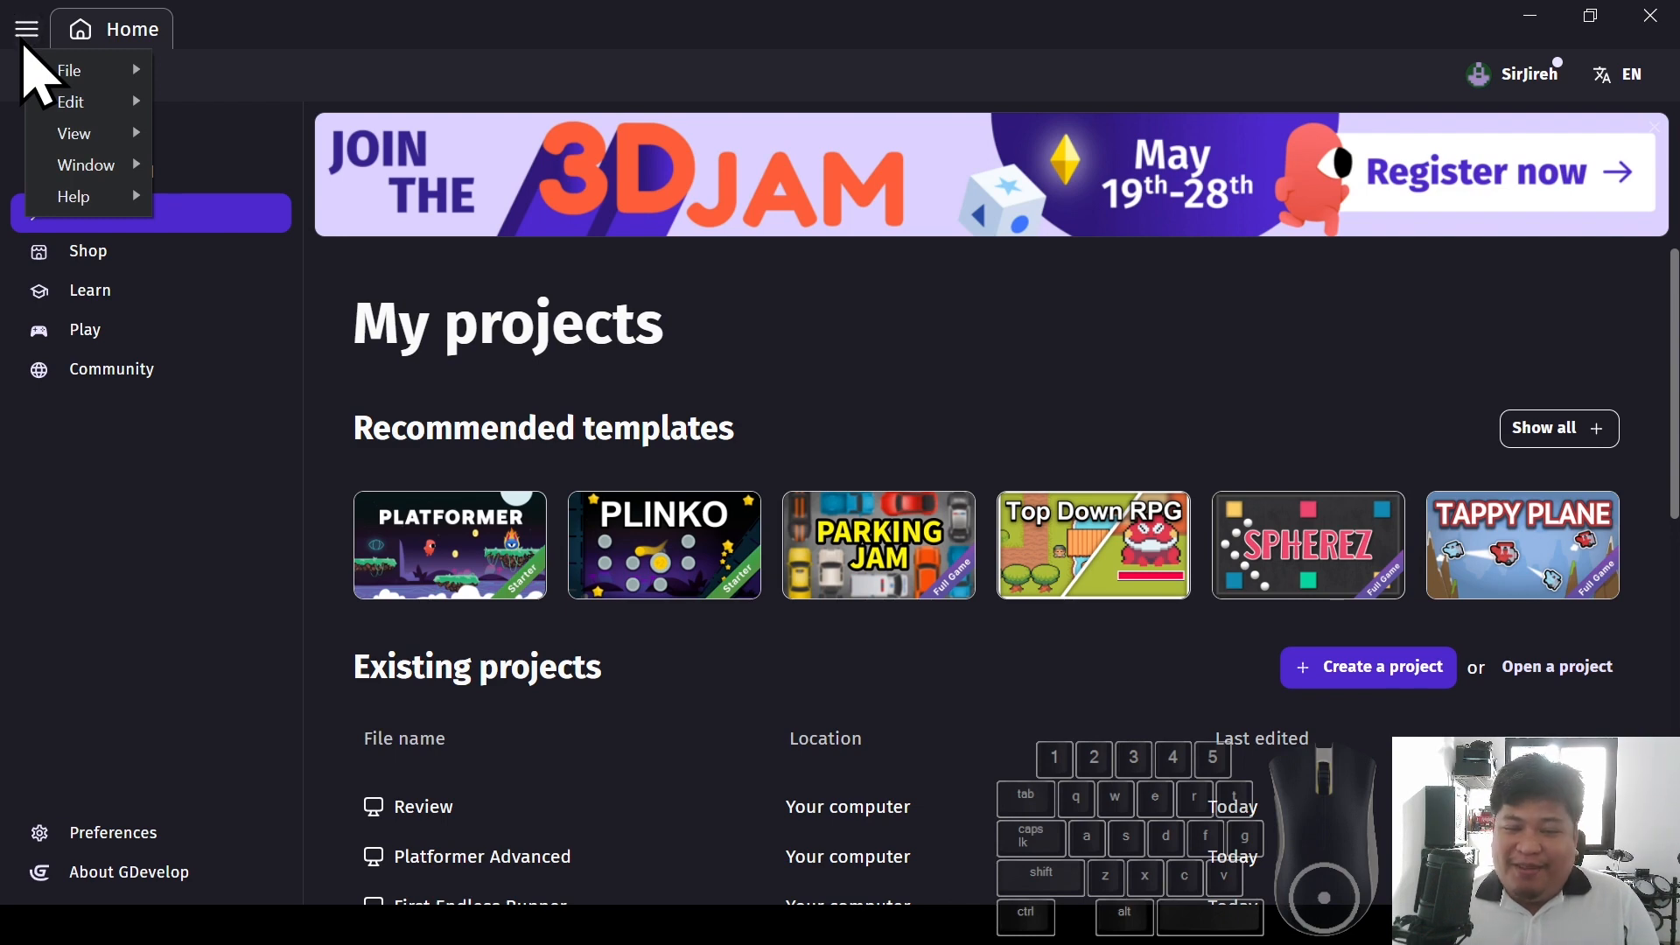
mouse_move(46, 77)
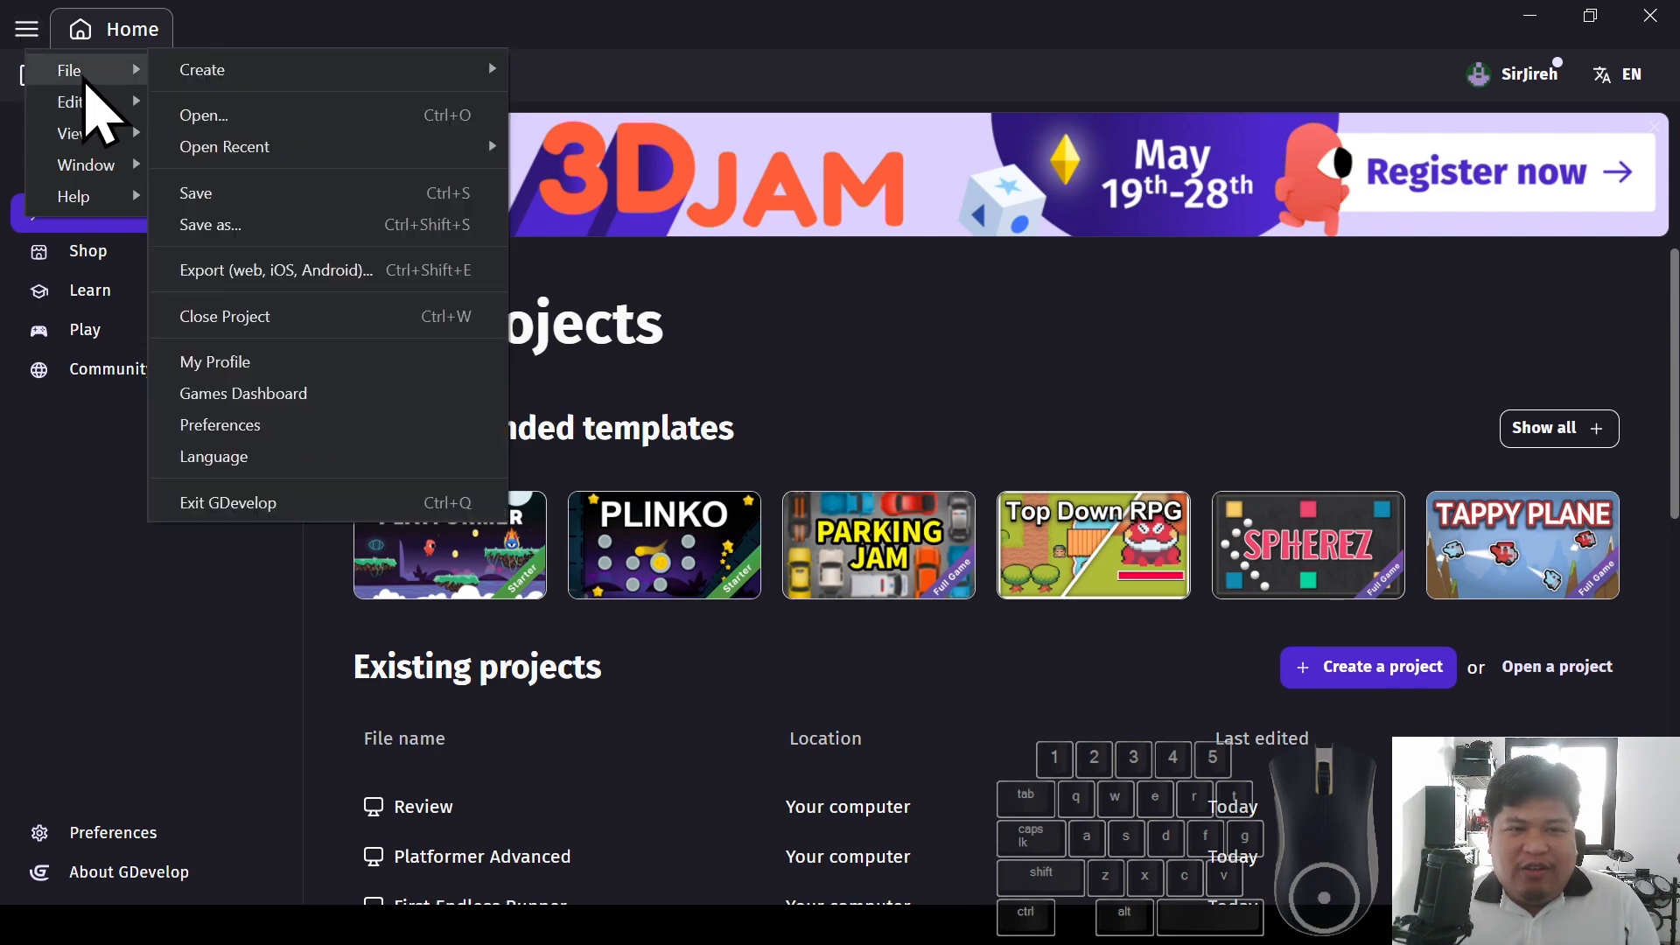
mouse_move(247, 75)
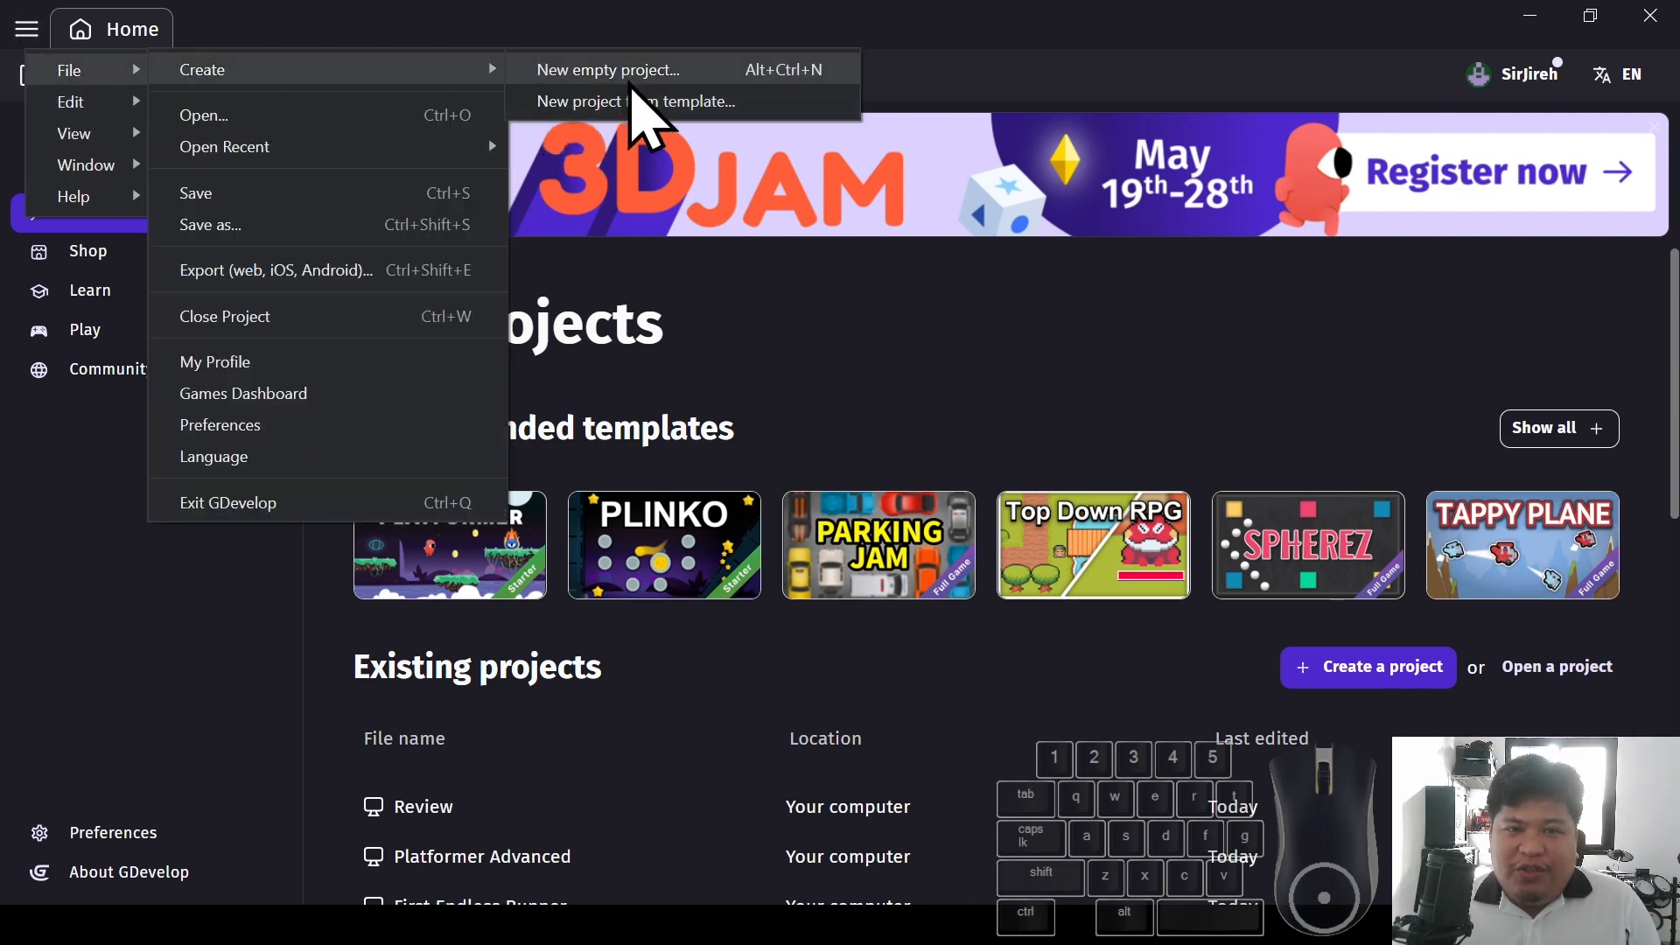
click(646, 83)
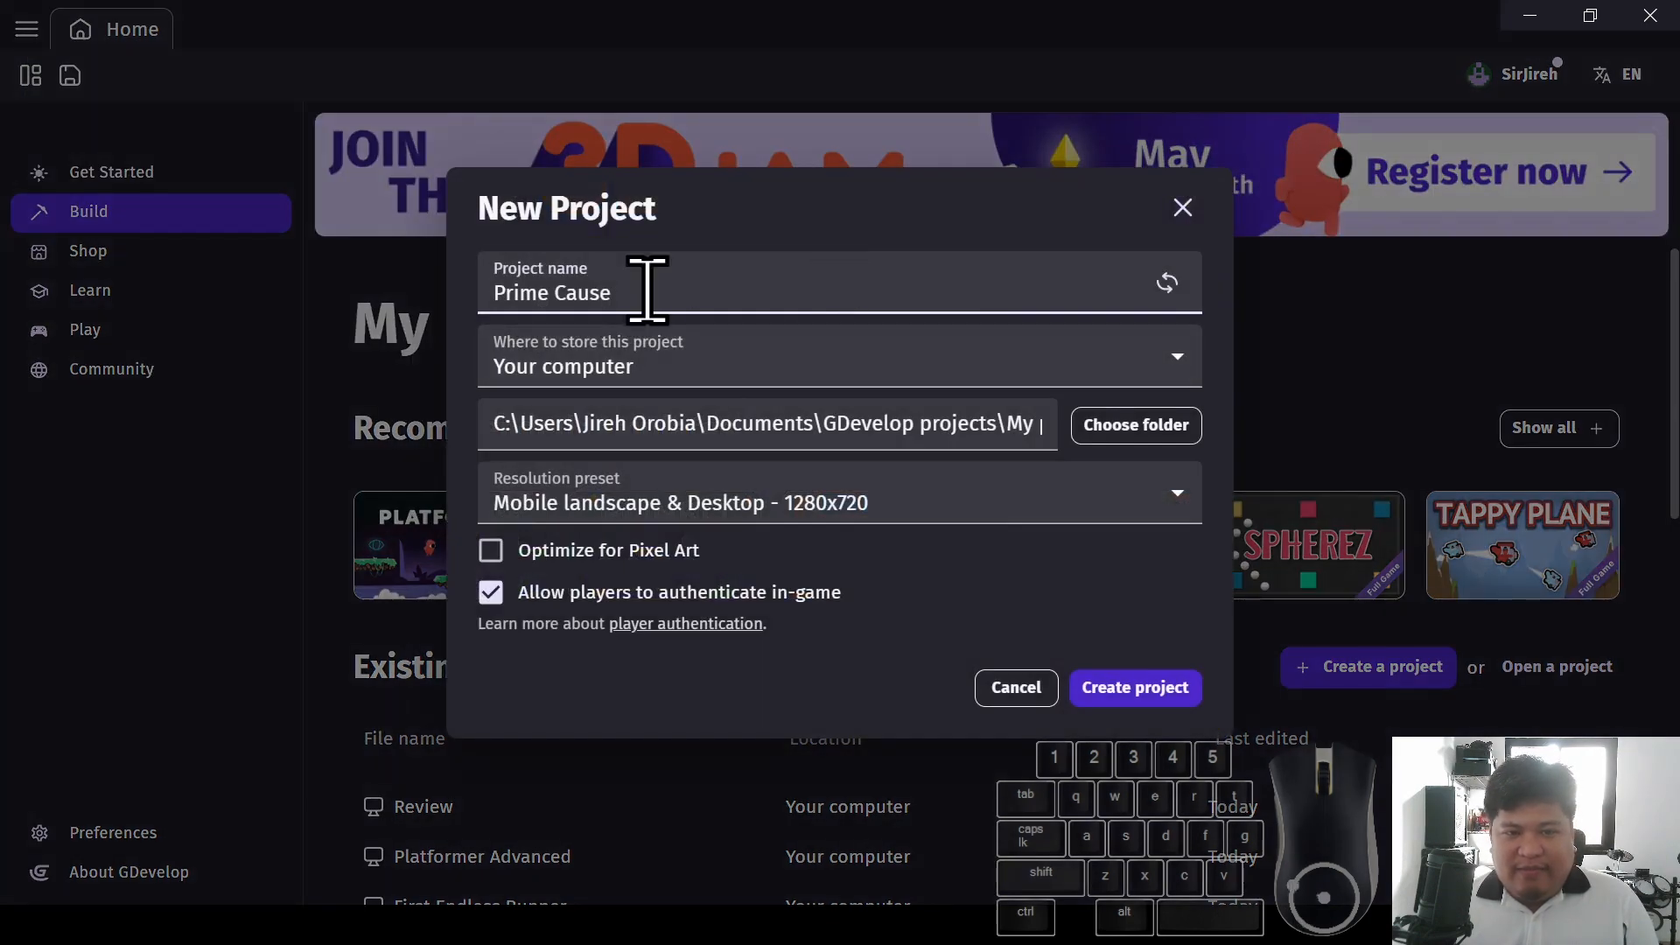
drag(672, 273, 450, 293)
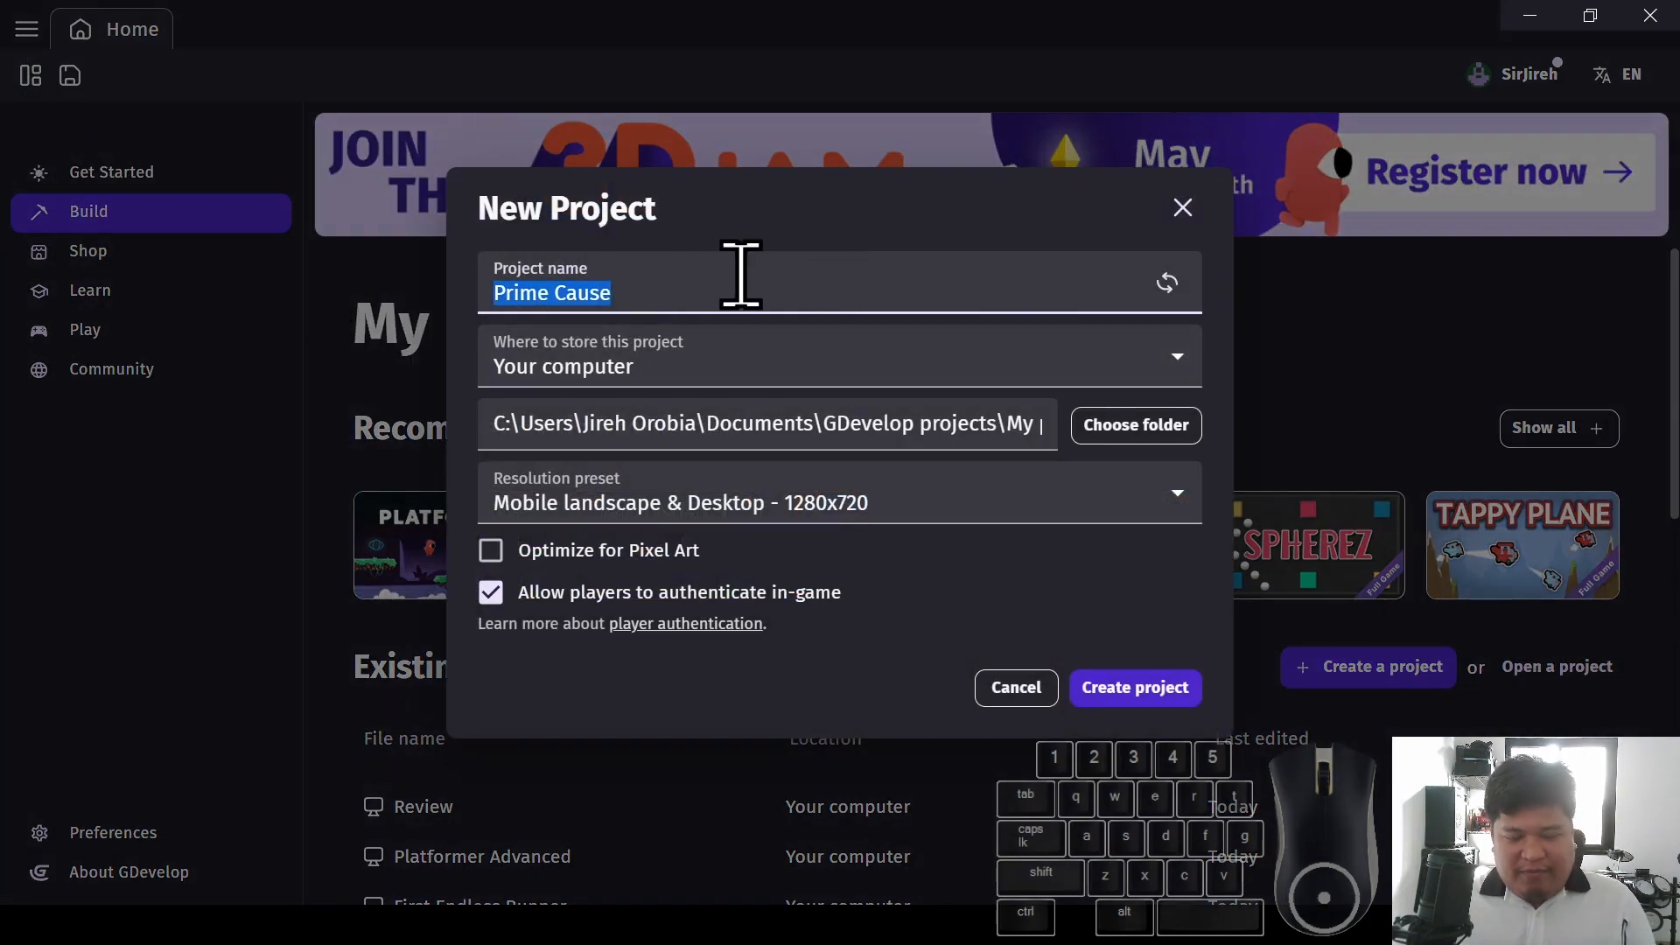
text(Platformer Advan)
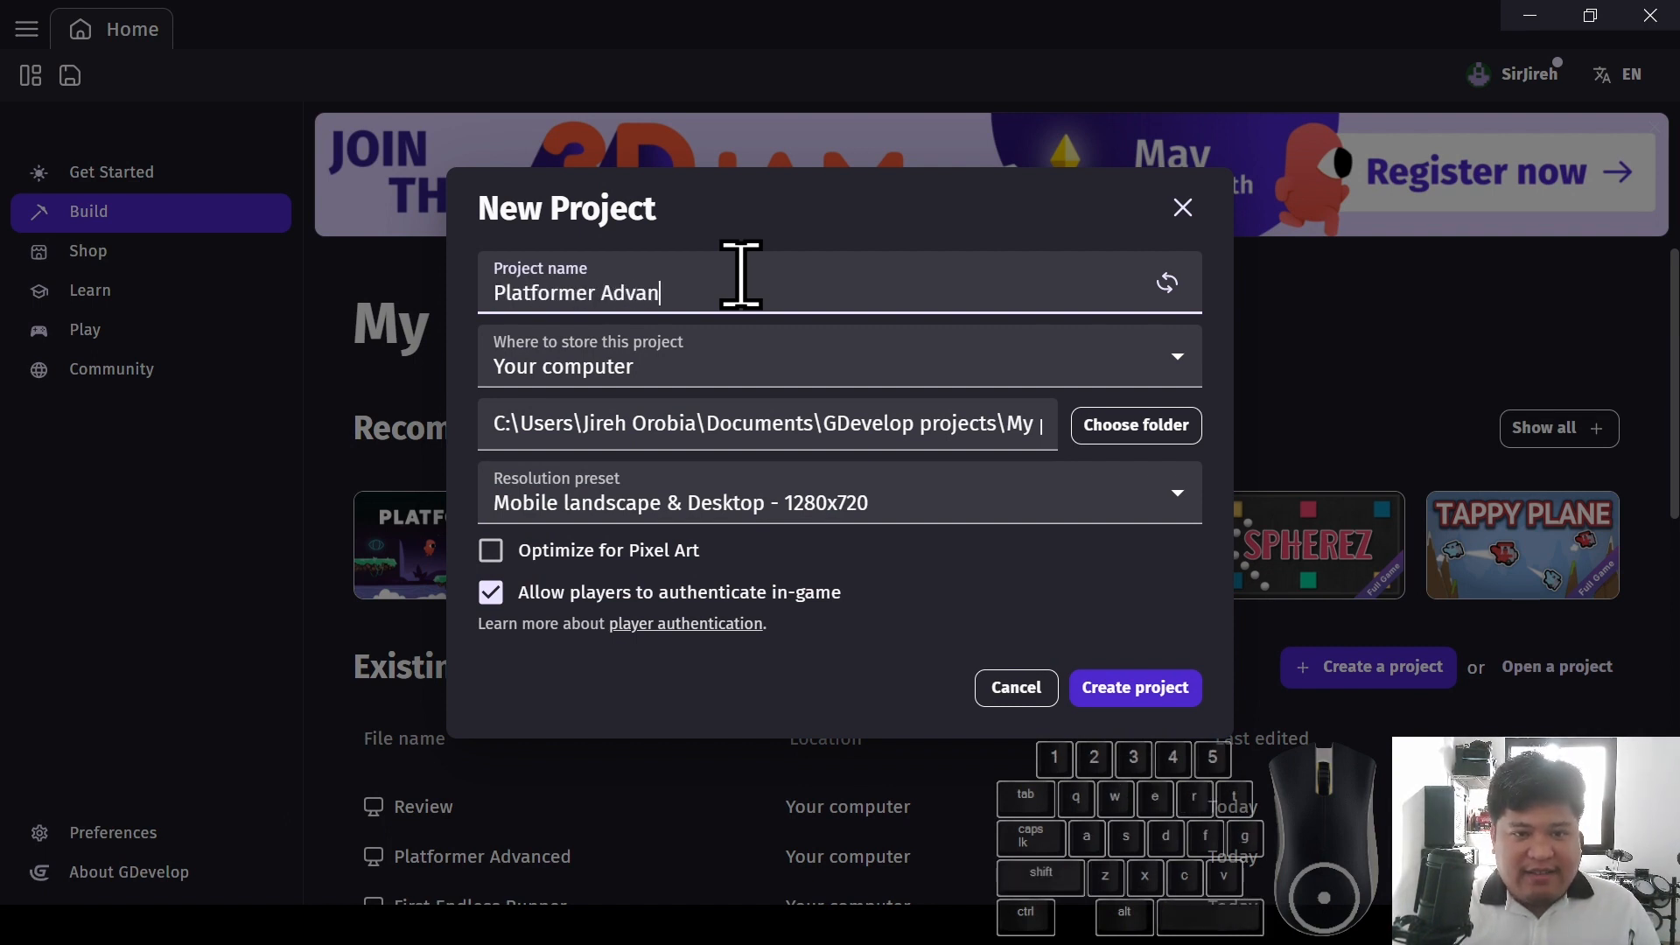
text(ce)
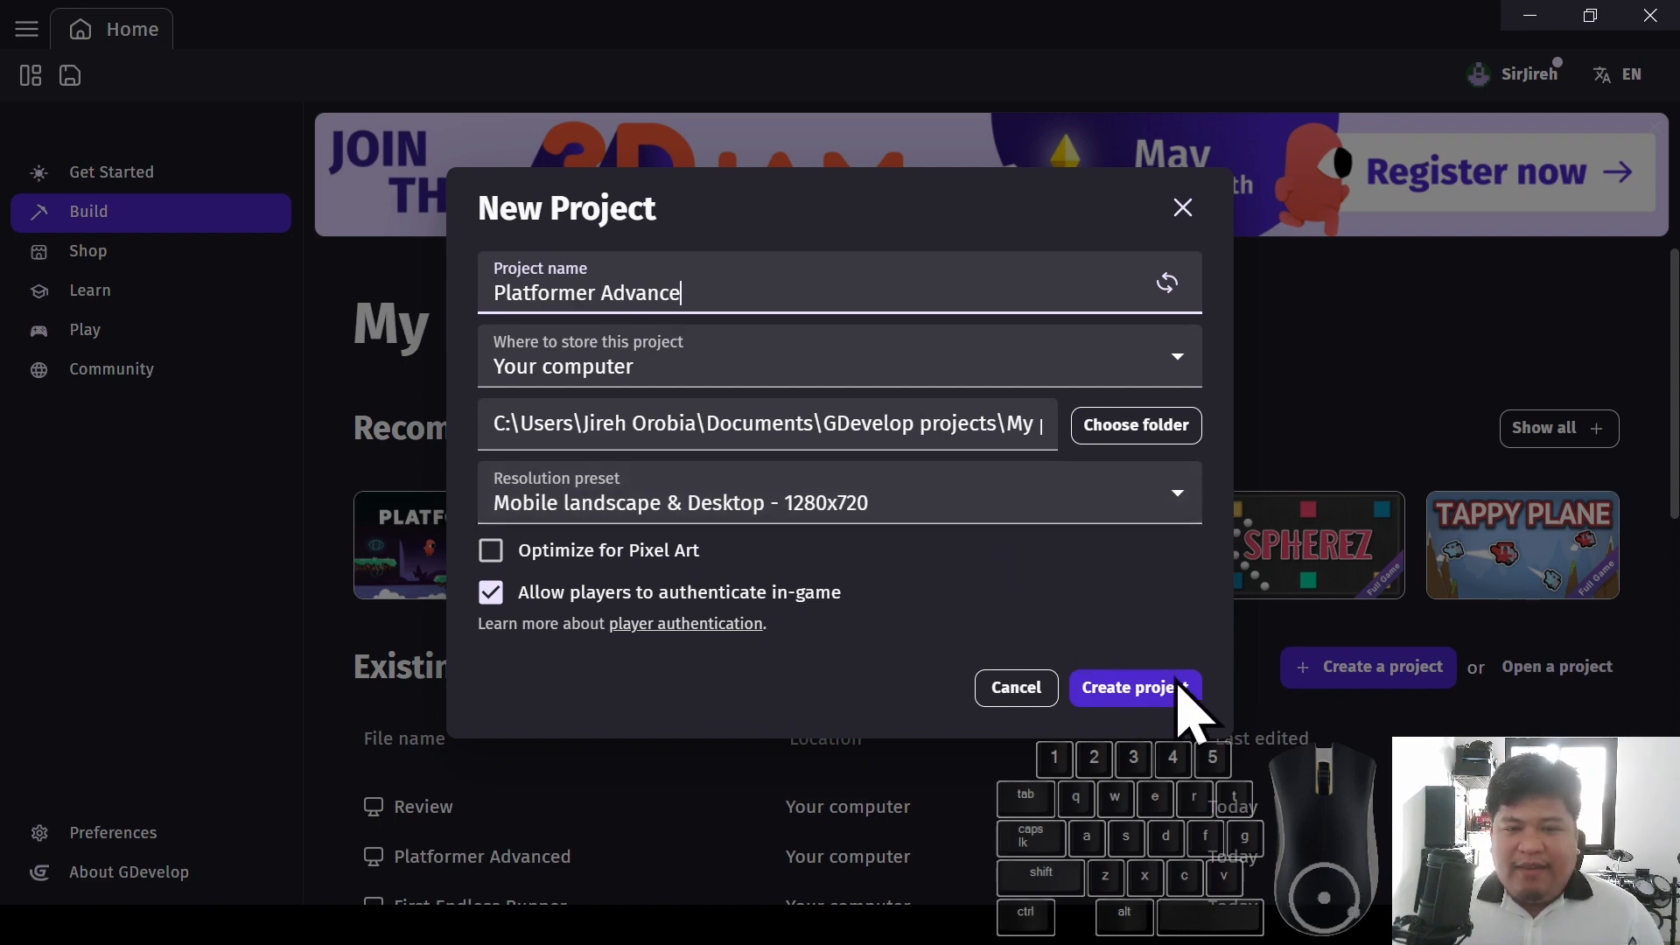
click(1137, 691)
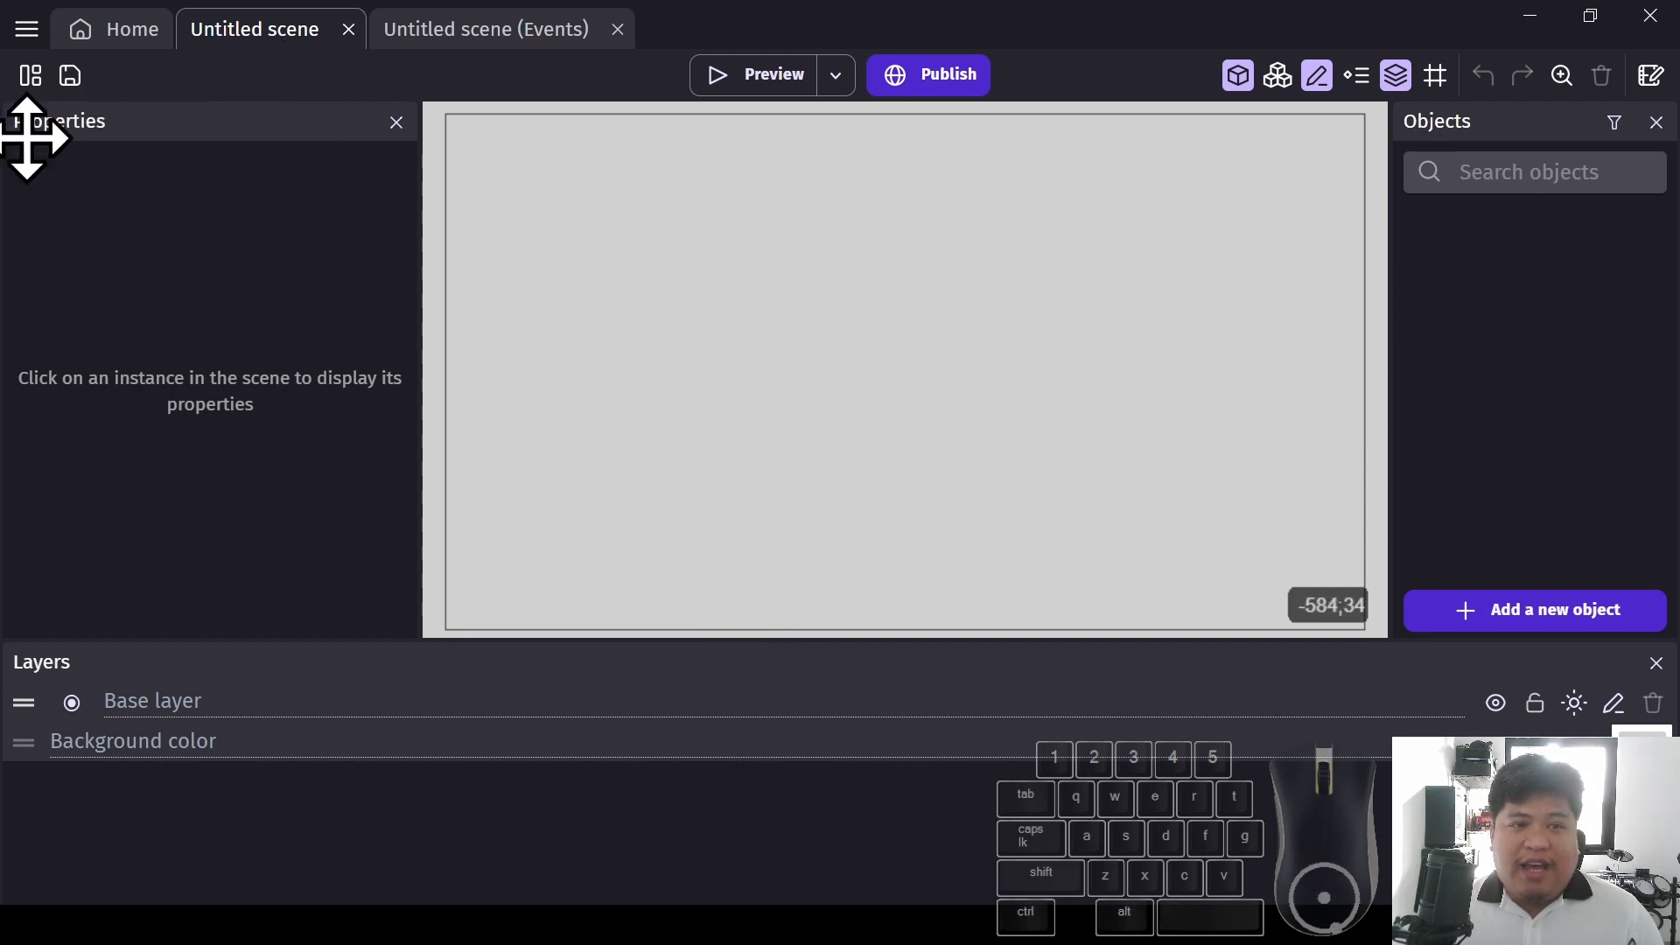
Rename the untitled scene to "Level 1" and take a brief look at its events sheet
click(31, 76)
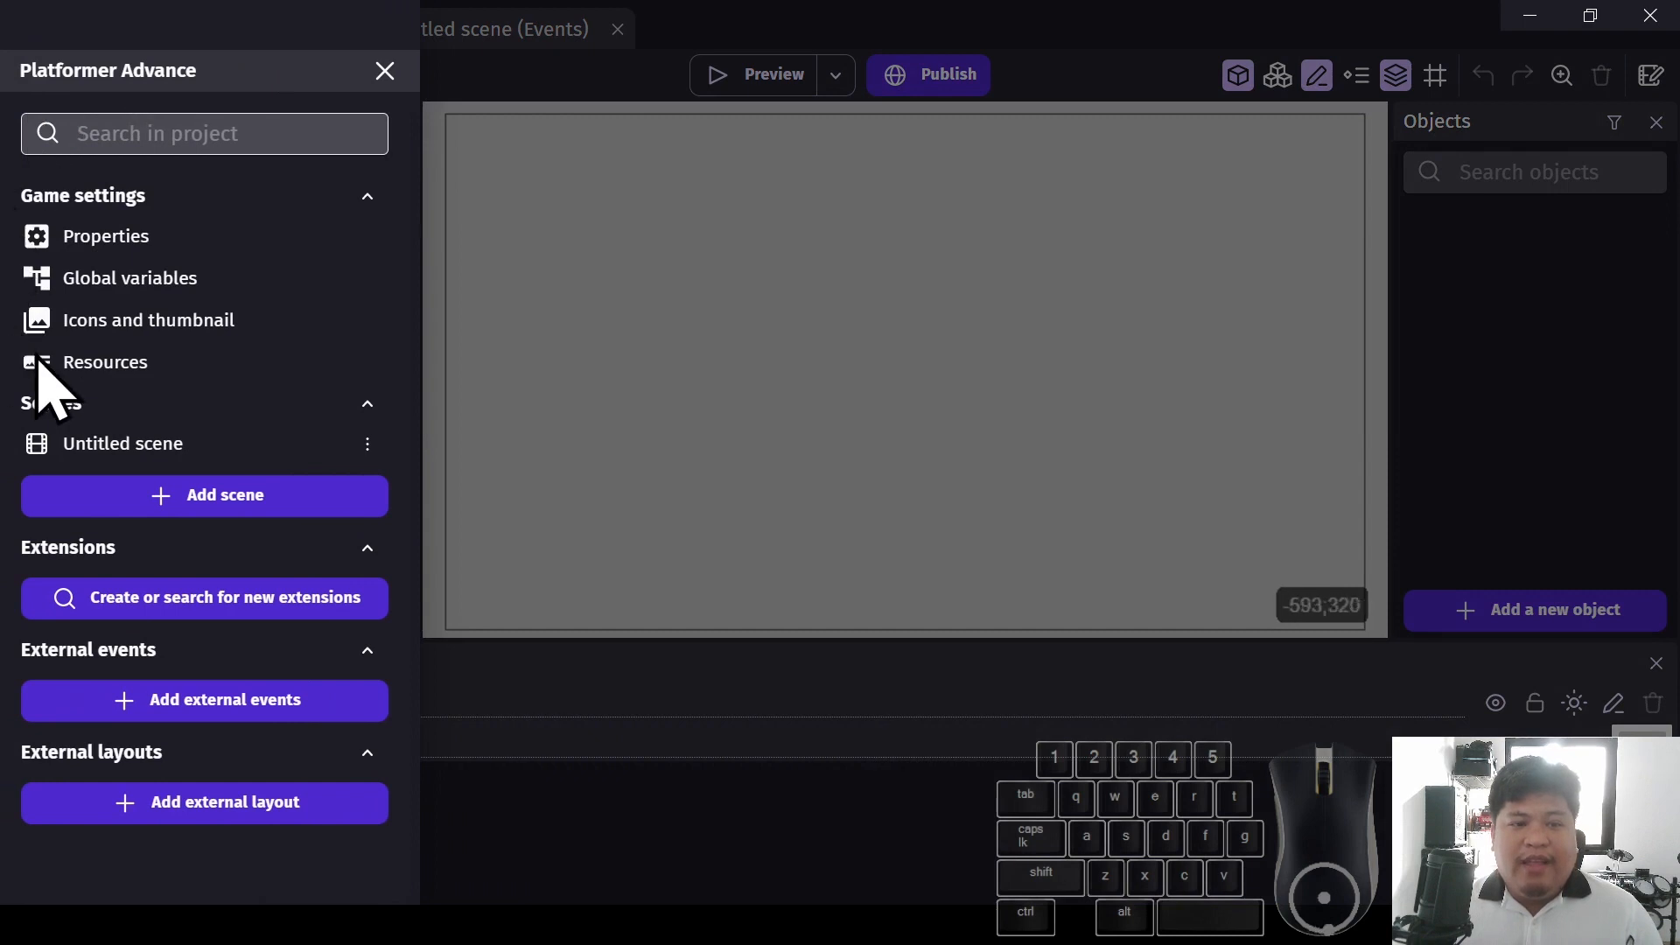
click(368, 443)
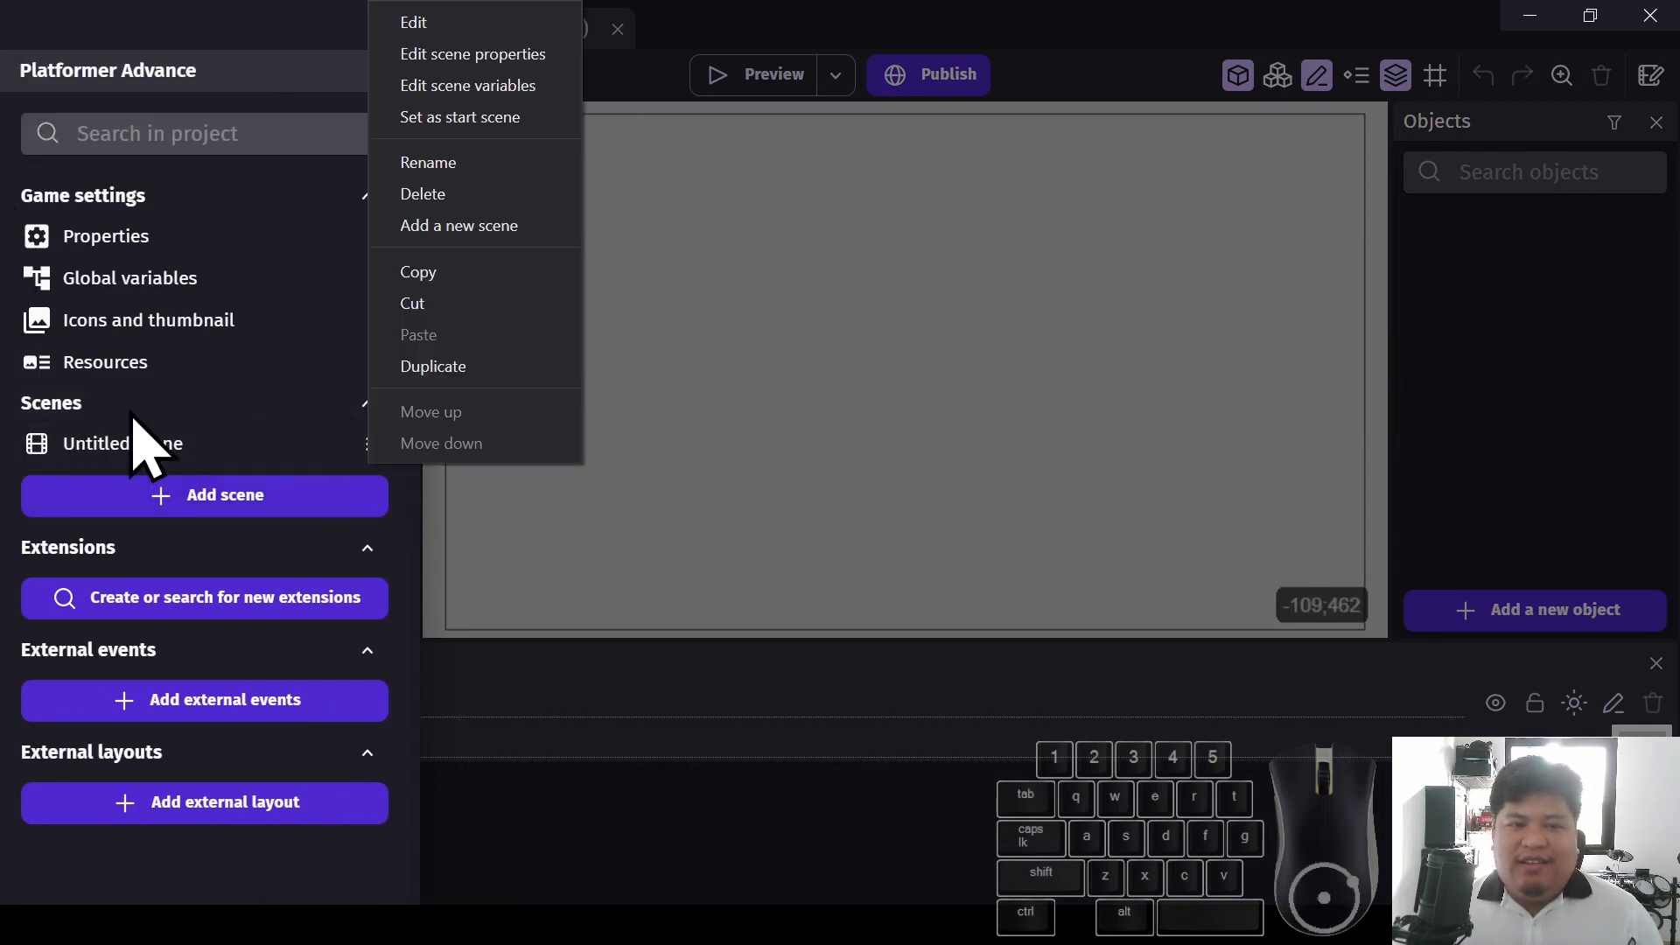
click(510, 166)
drag(224, 450, 11, 405)
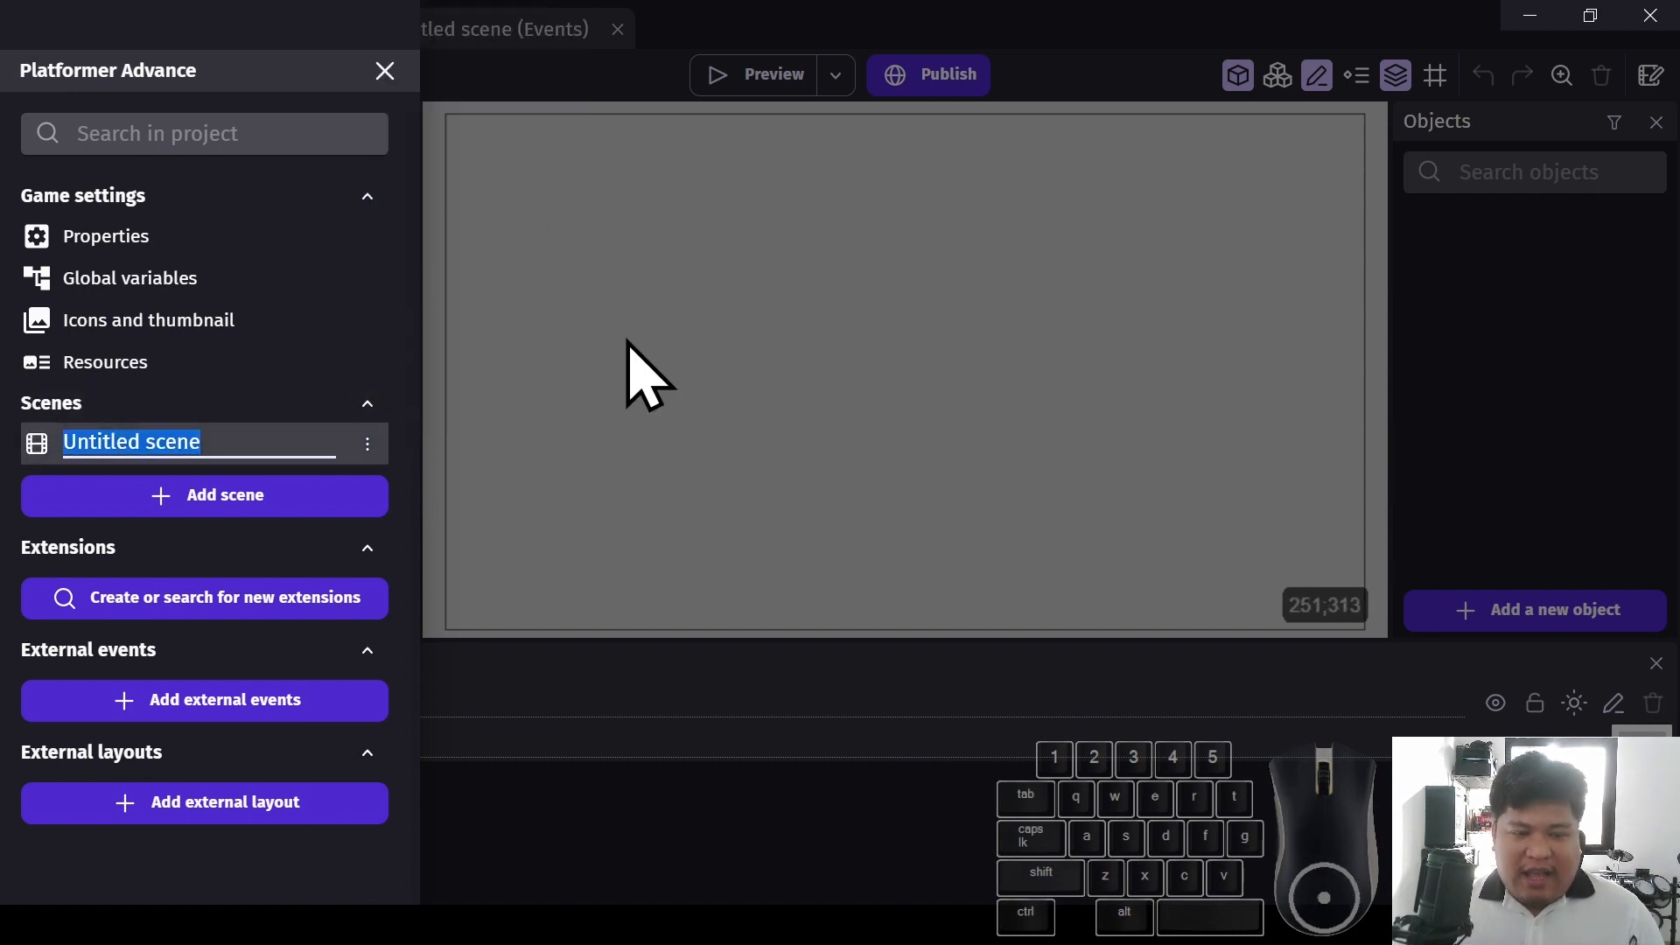
text(Level 1)
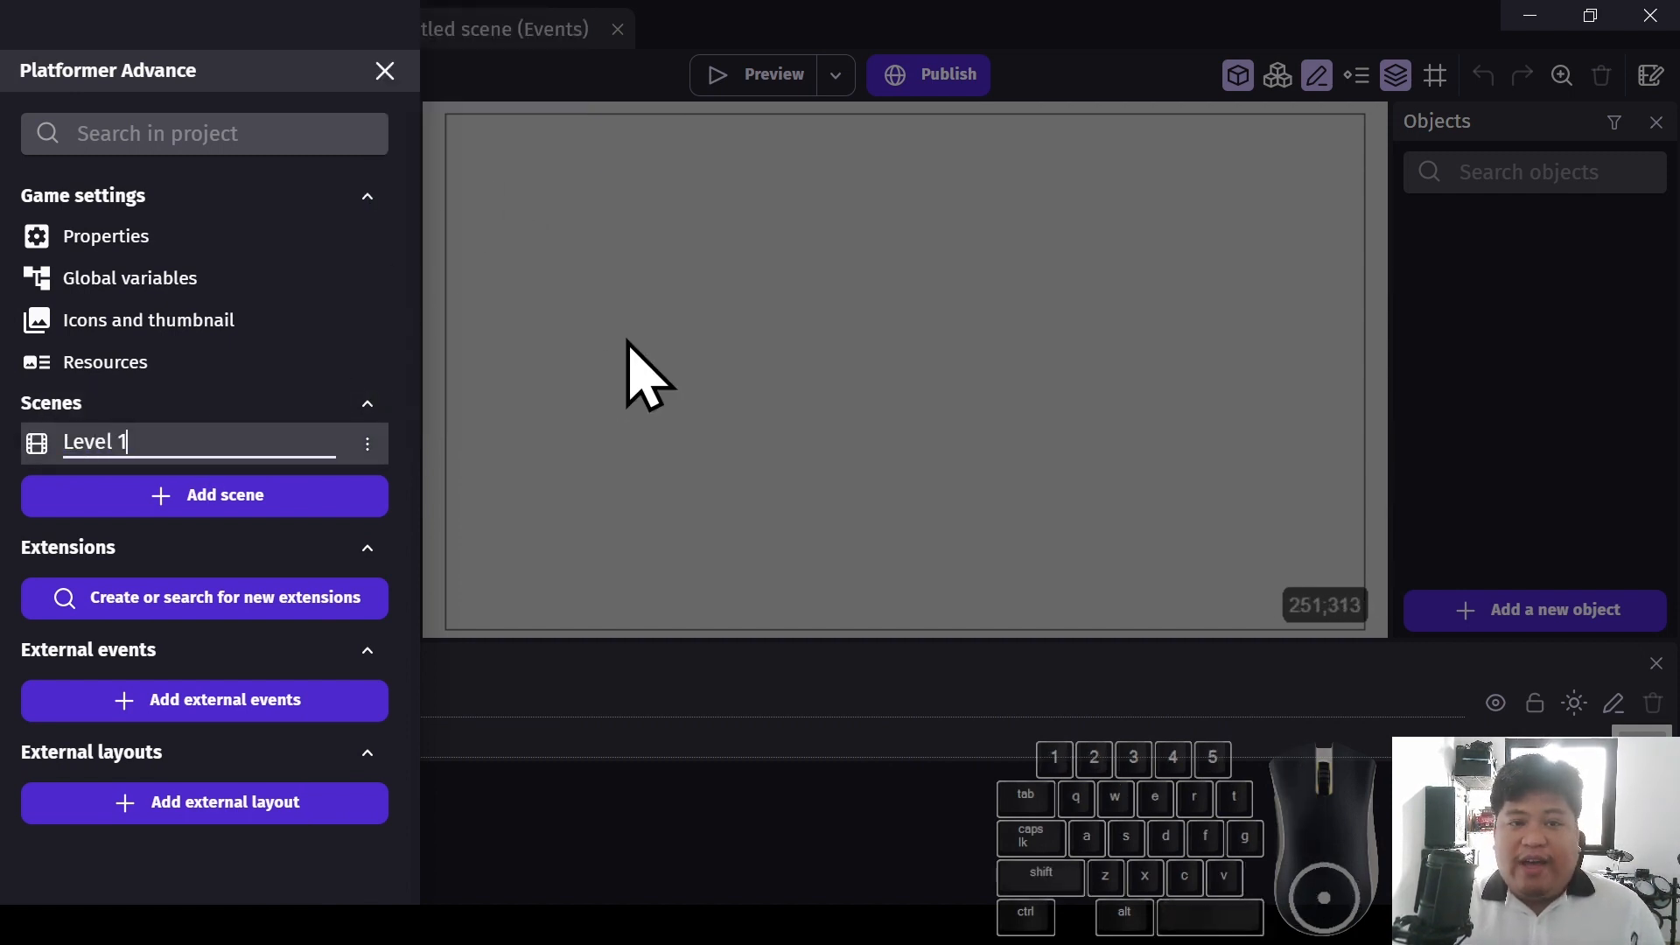
click(627, 341)
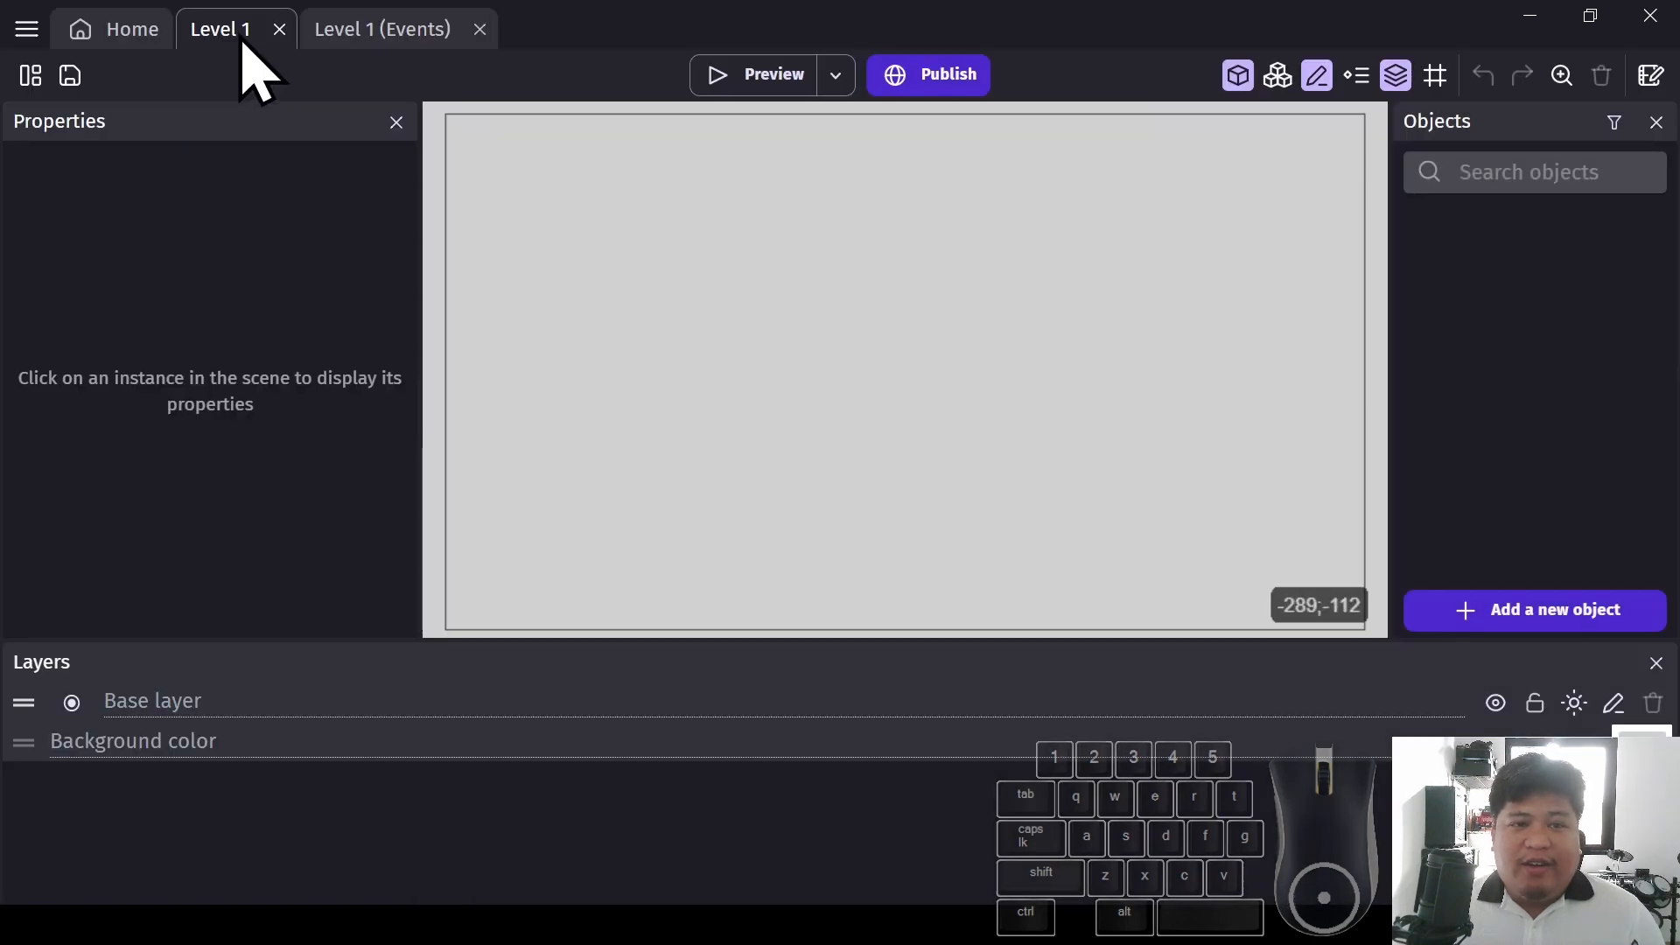
click(411, 40)
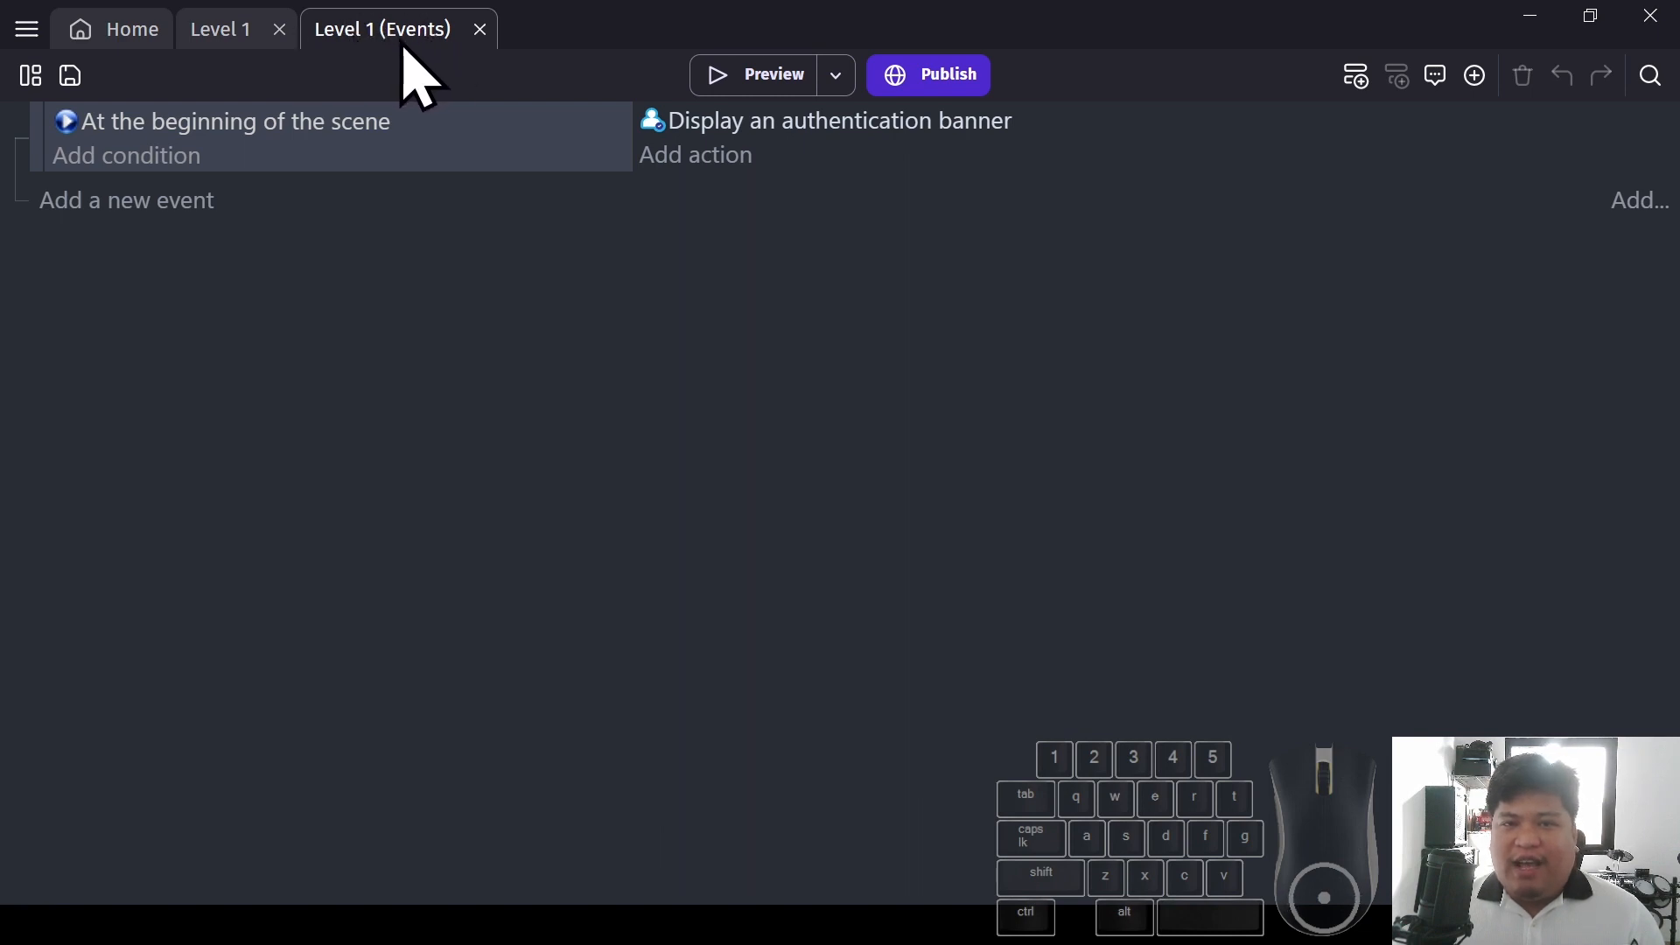
click(226, 31)
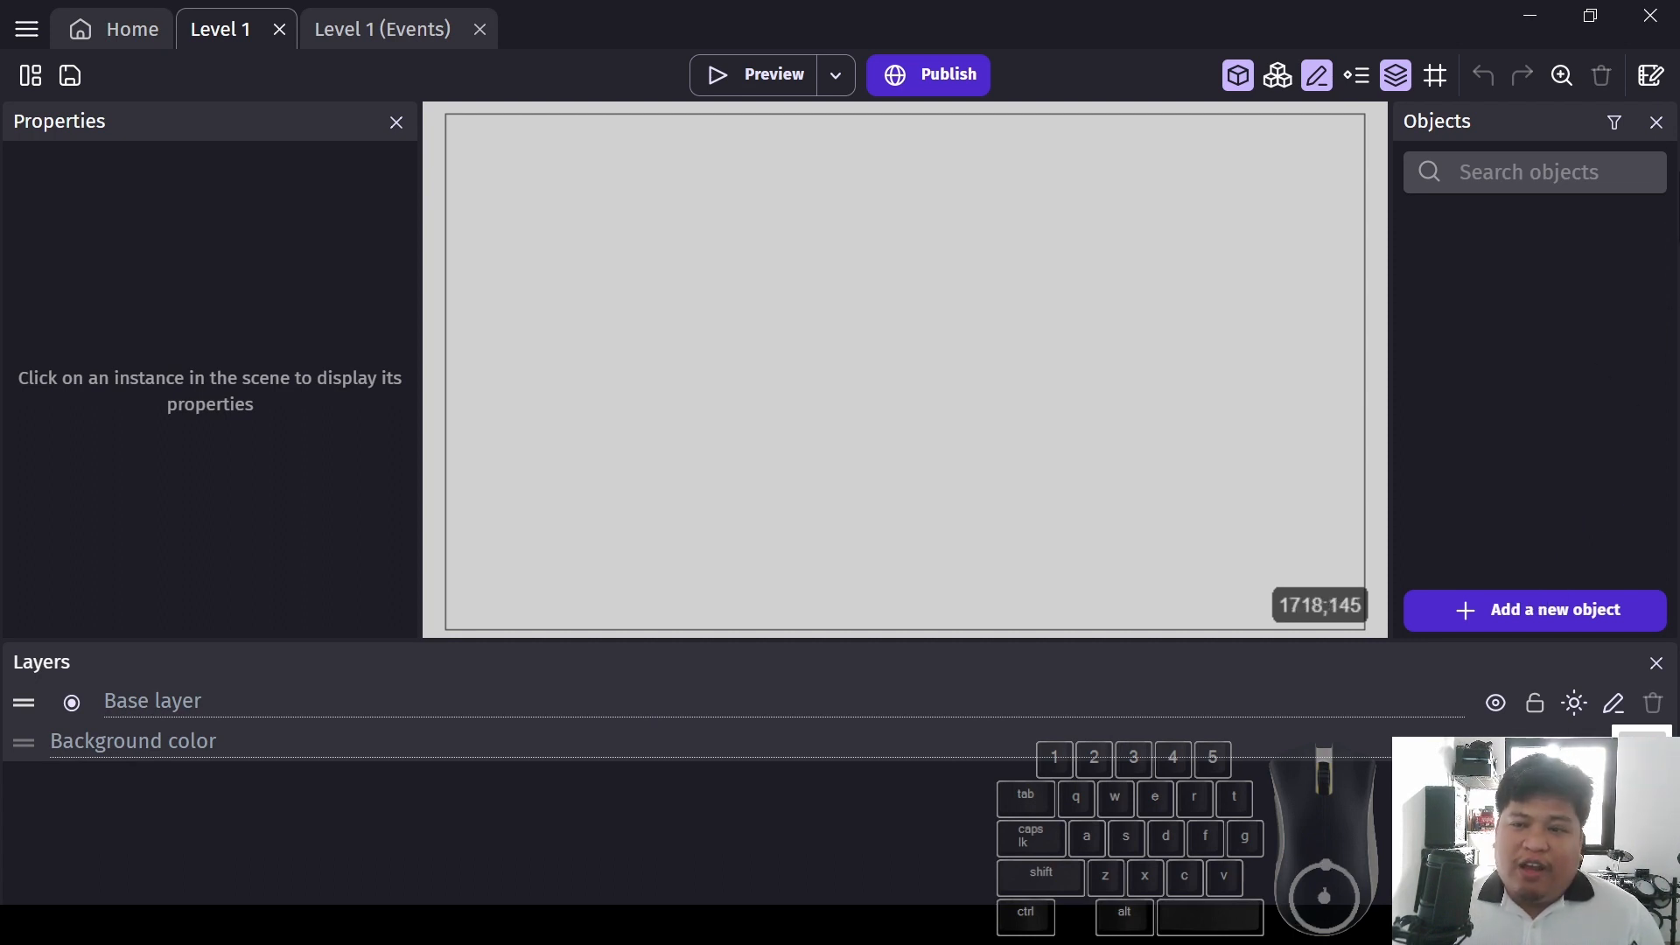
Start a new object from the Asset Store, search for "player" and open the Dino Doux asset's details
click(1546, 621)
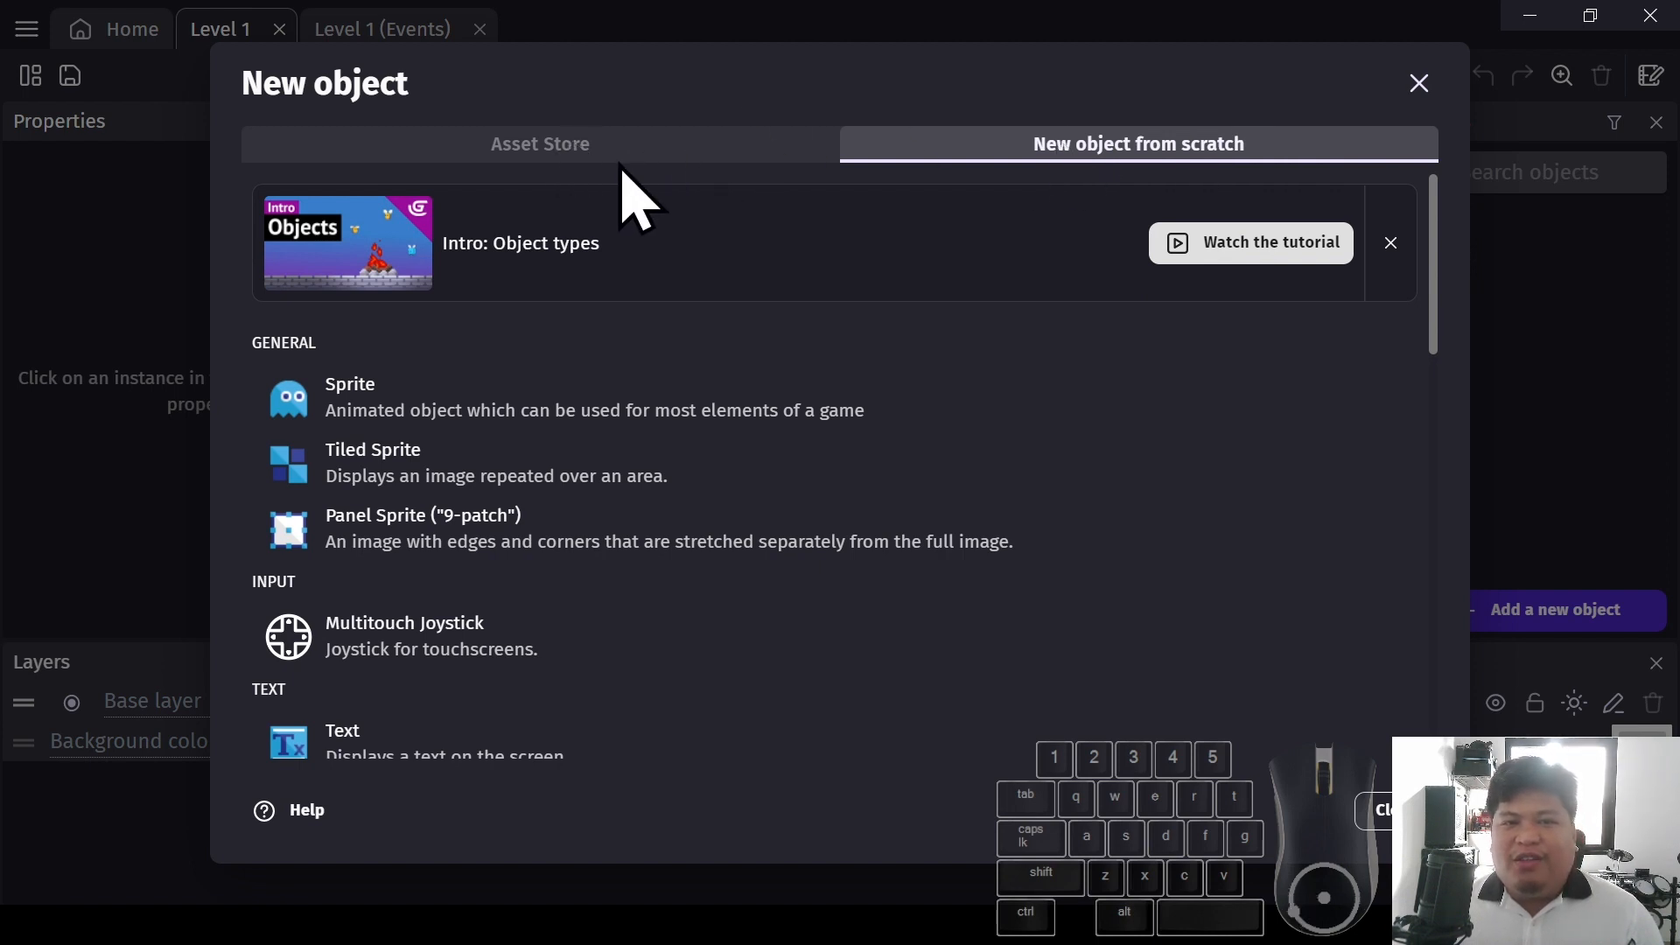
click(509, 147)
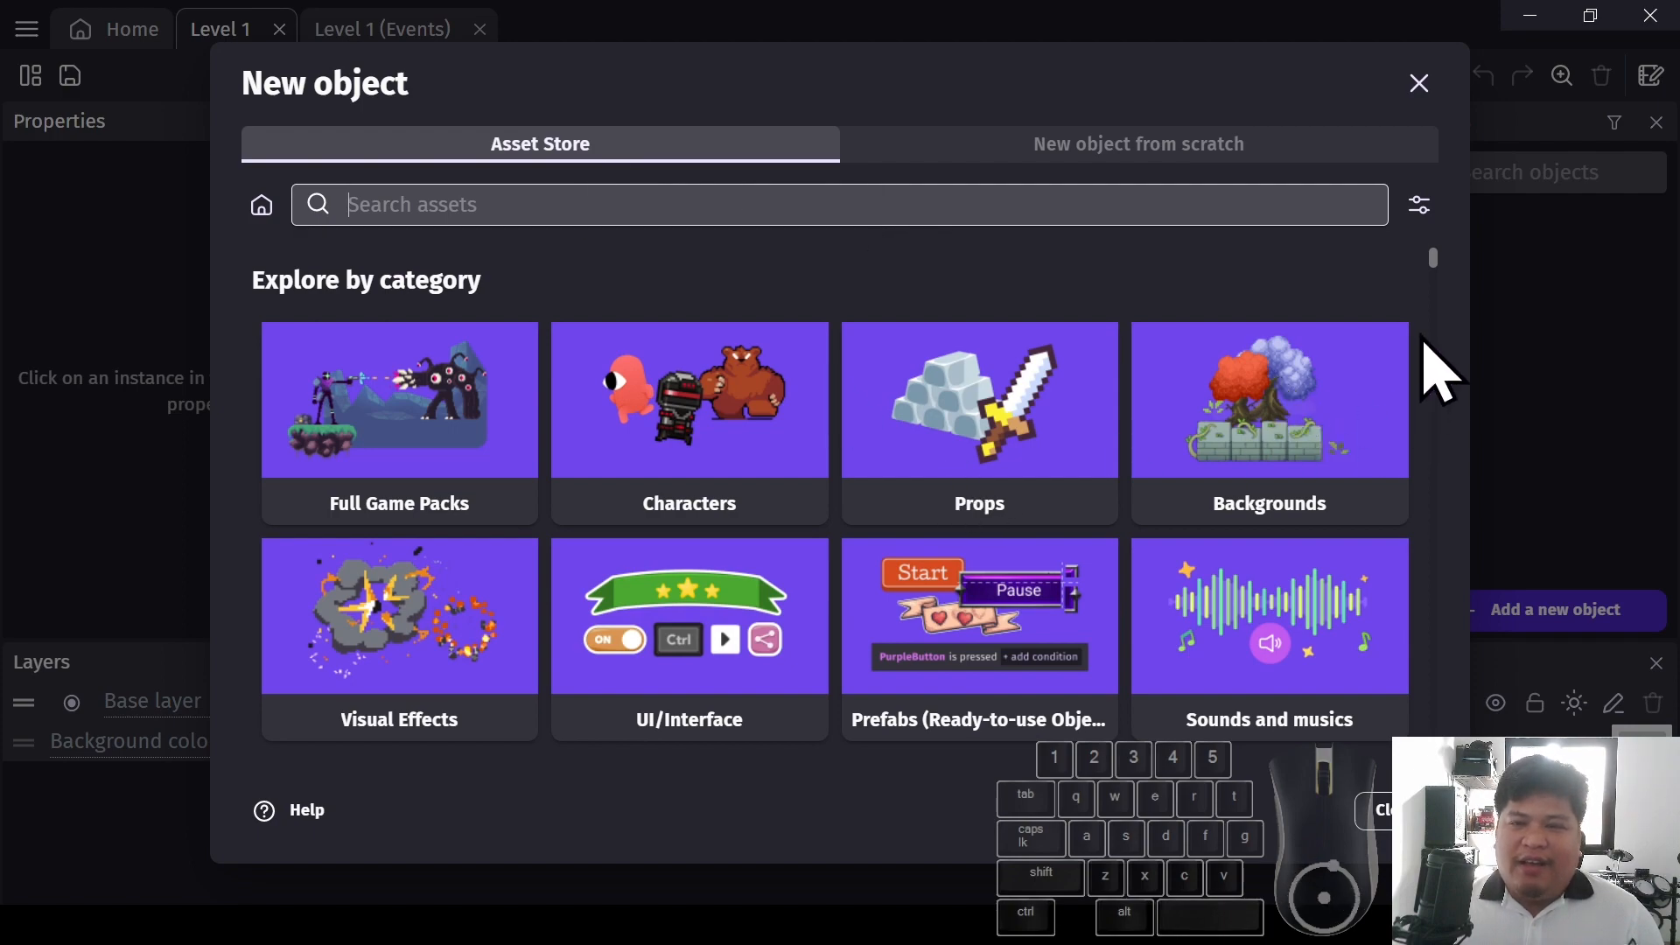
click(1433, 263)
mouse_move(1435, 267)
mouse_down()
mouse_move(1436, 285)
mouse_move(1448, 251)
mouse_up()
click(375, 207)
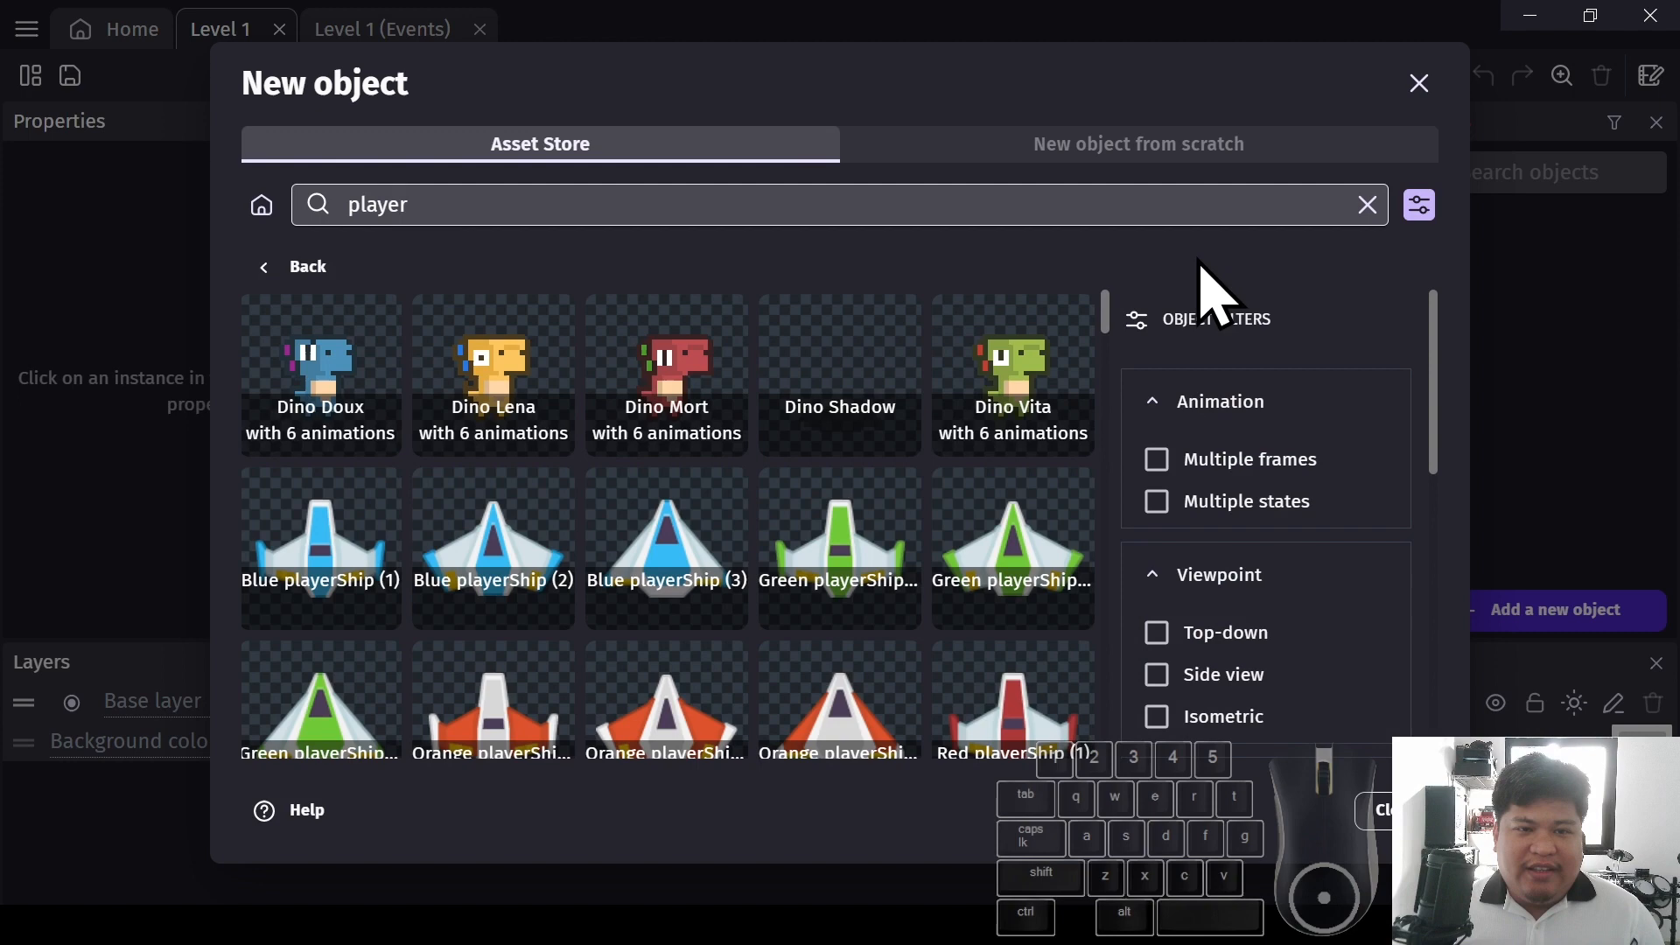
click(304, 371)
click(308, 385)
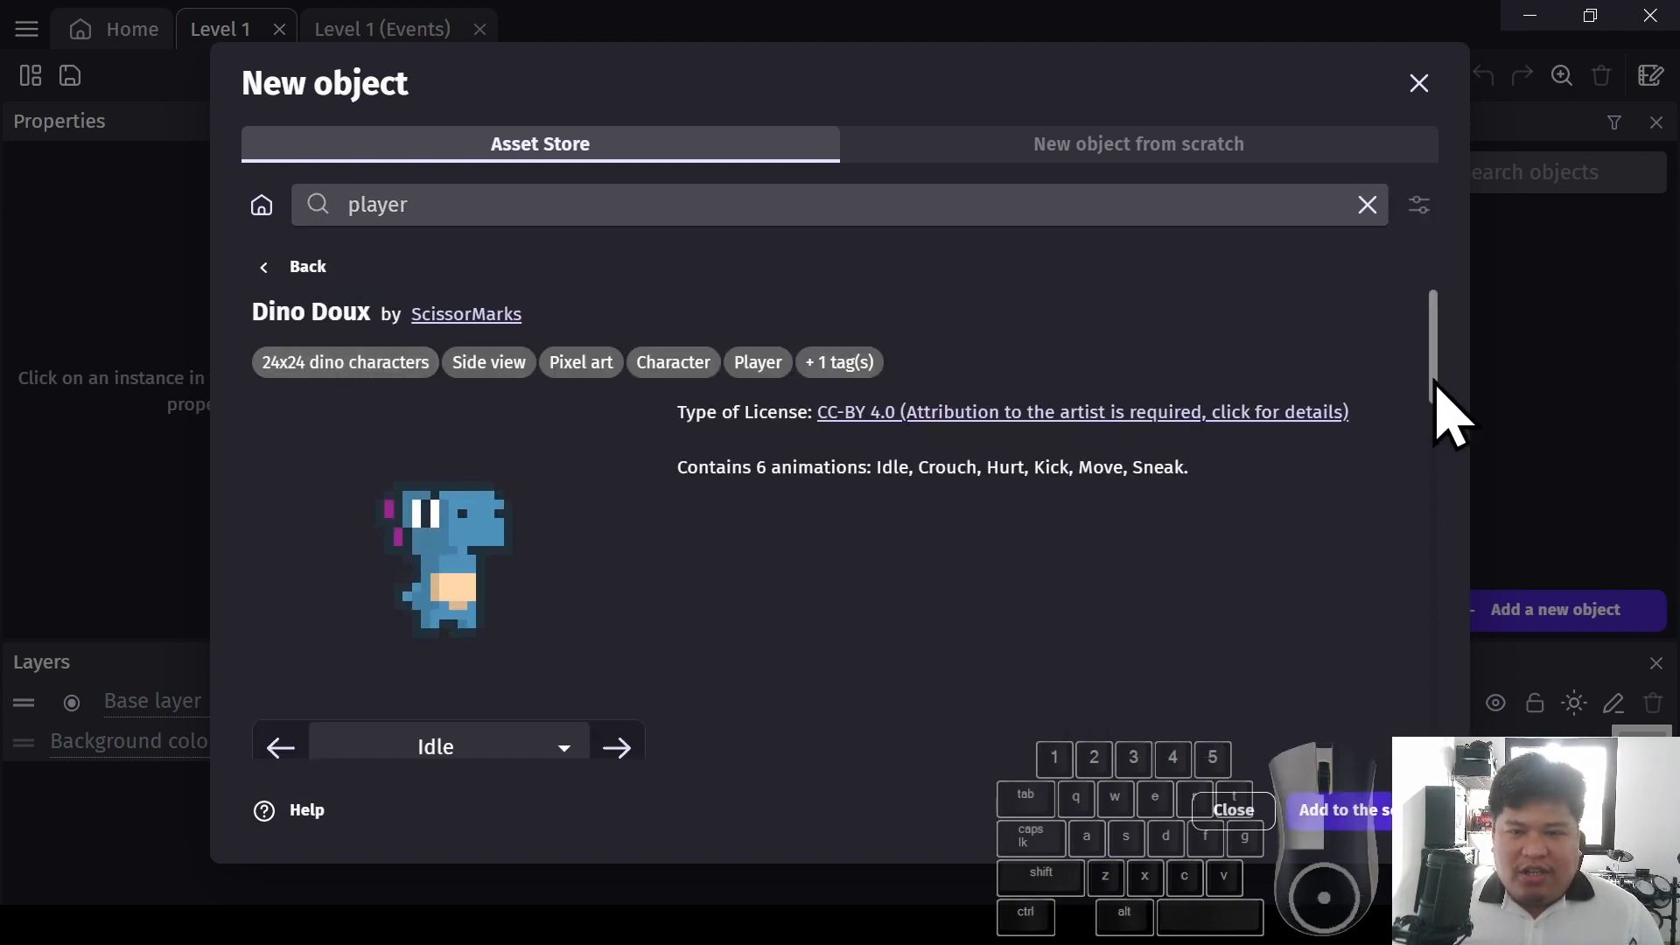
Preview the Dino Doux character's animations one after another, including Idle, Crouch, Hurt, Kick and Move
scroll(1435, 402, down, 1)
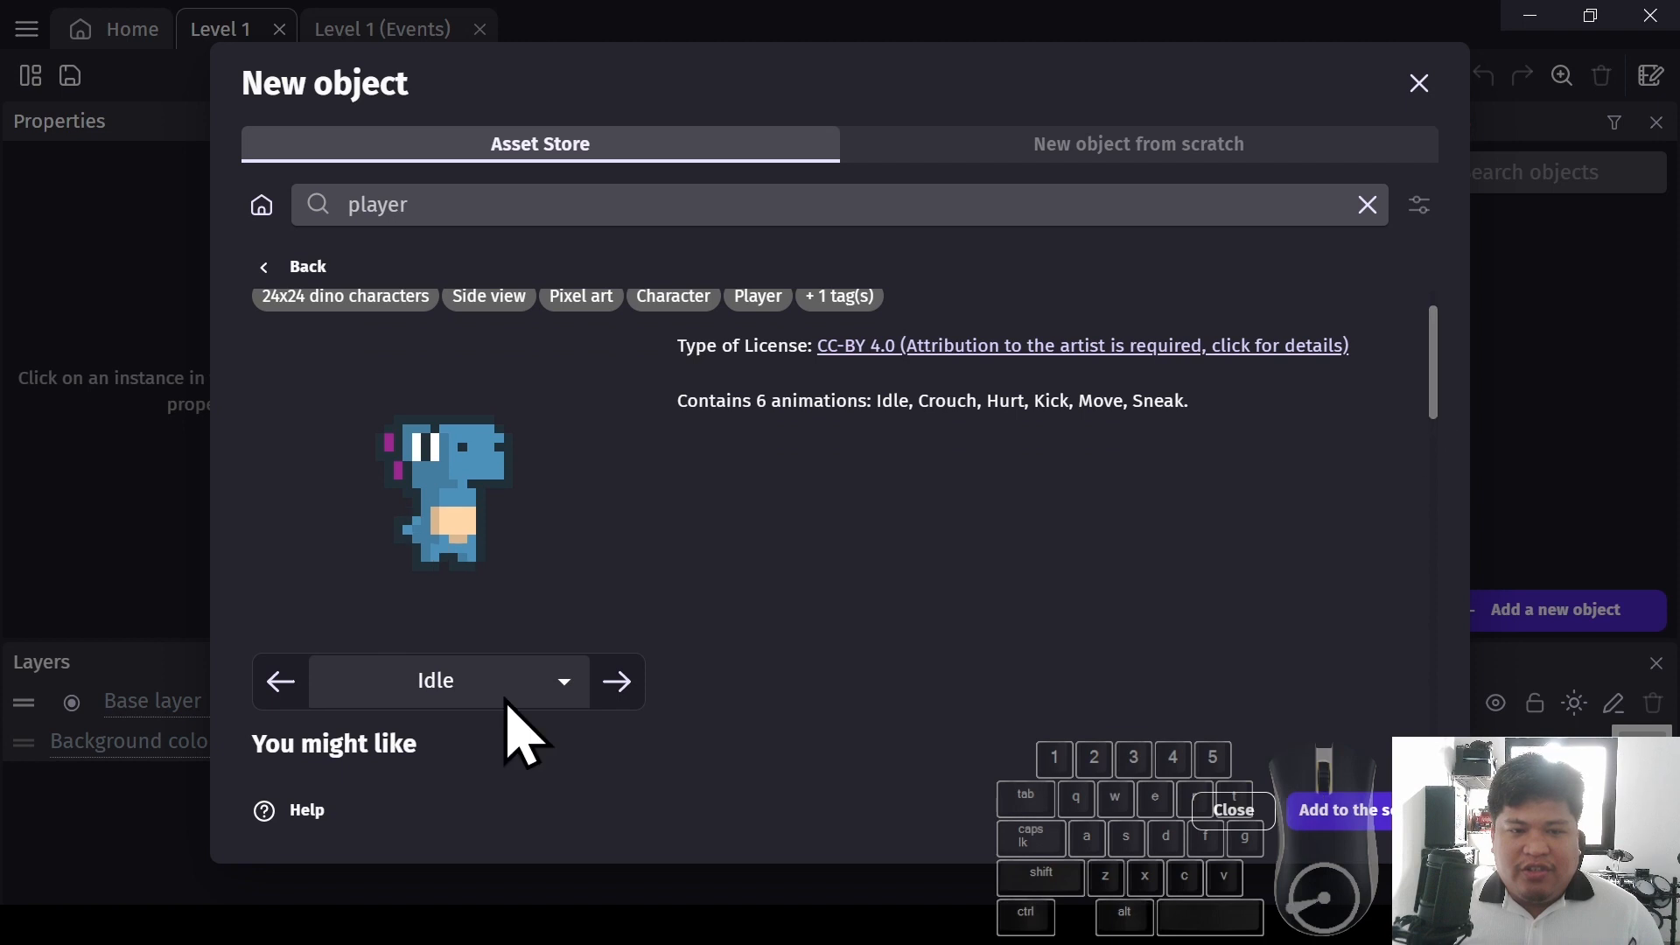
click(617, 681)
click(617, 681)
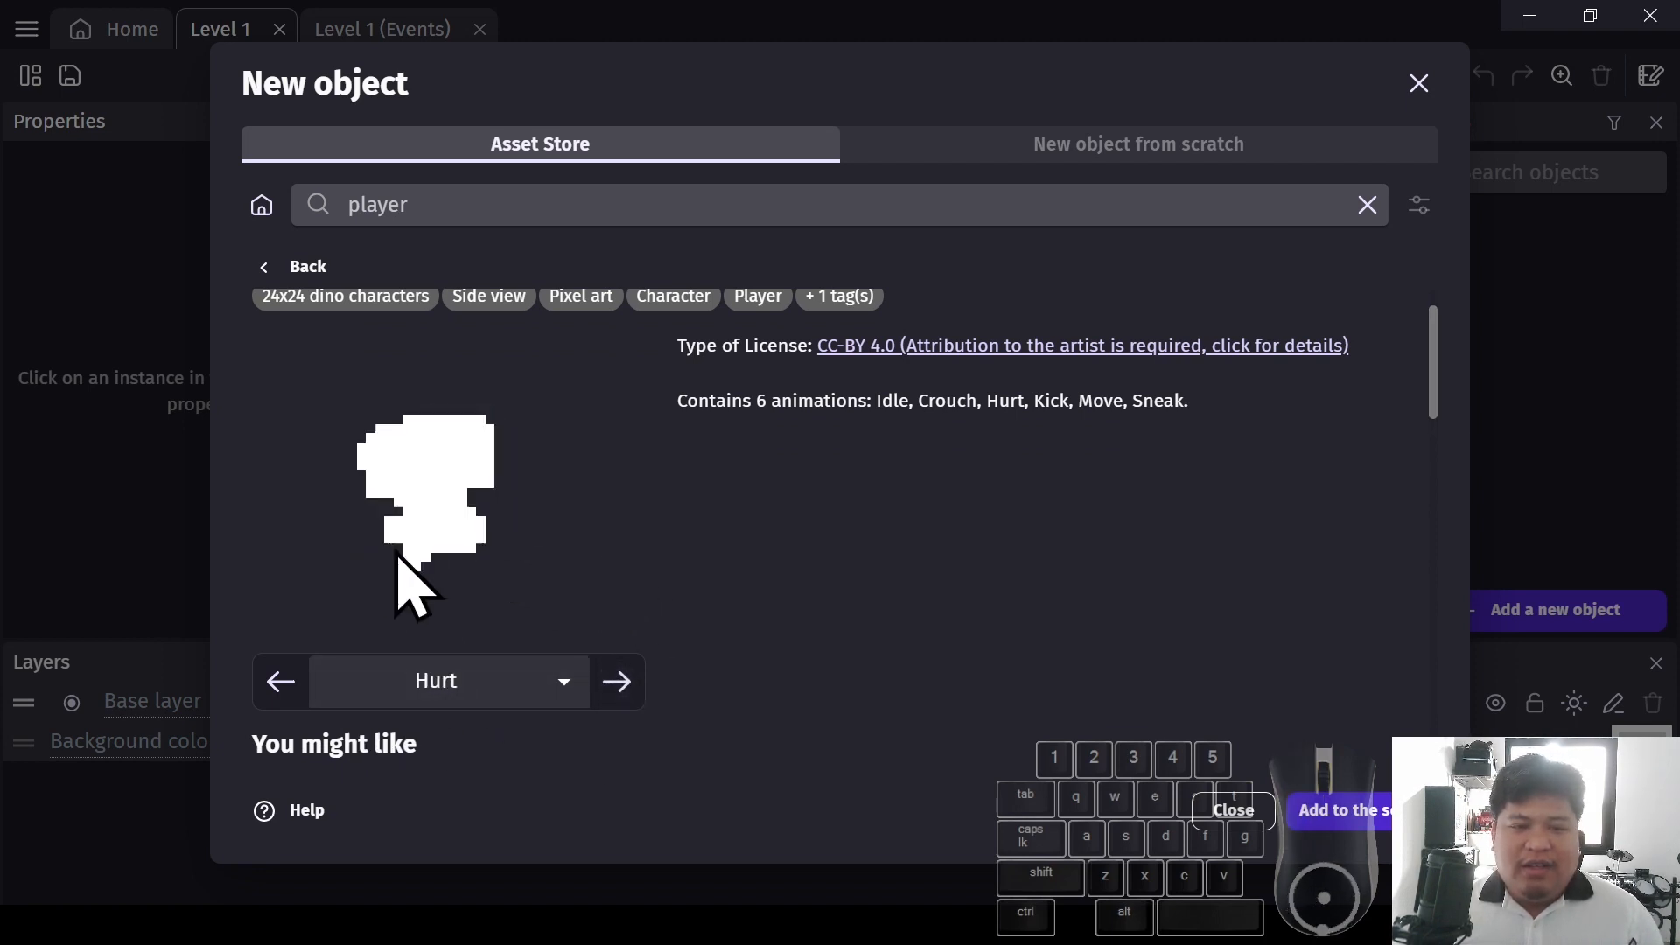
click(615, 687)
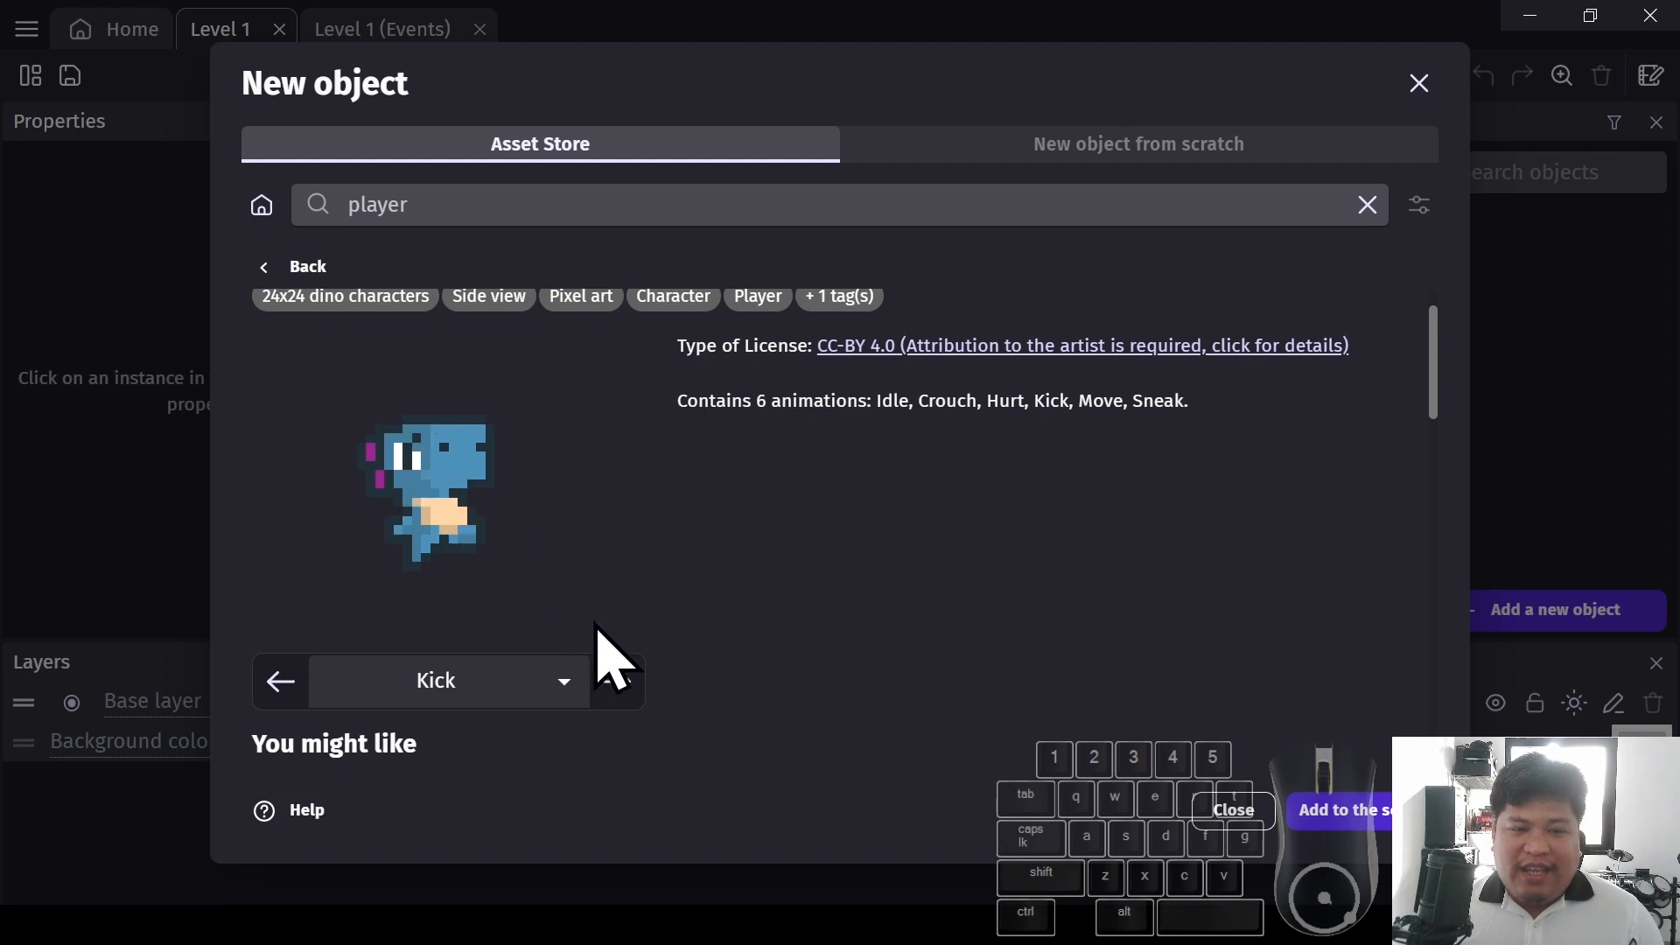
click(620, 693)
click(620, 695)
click(617, 691)
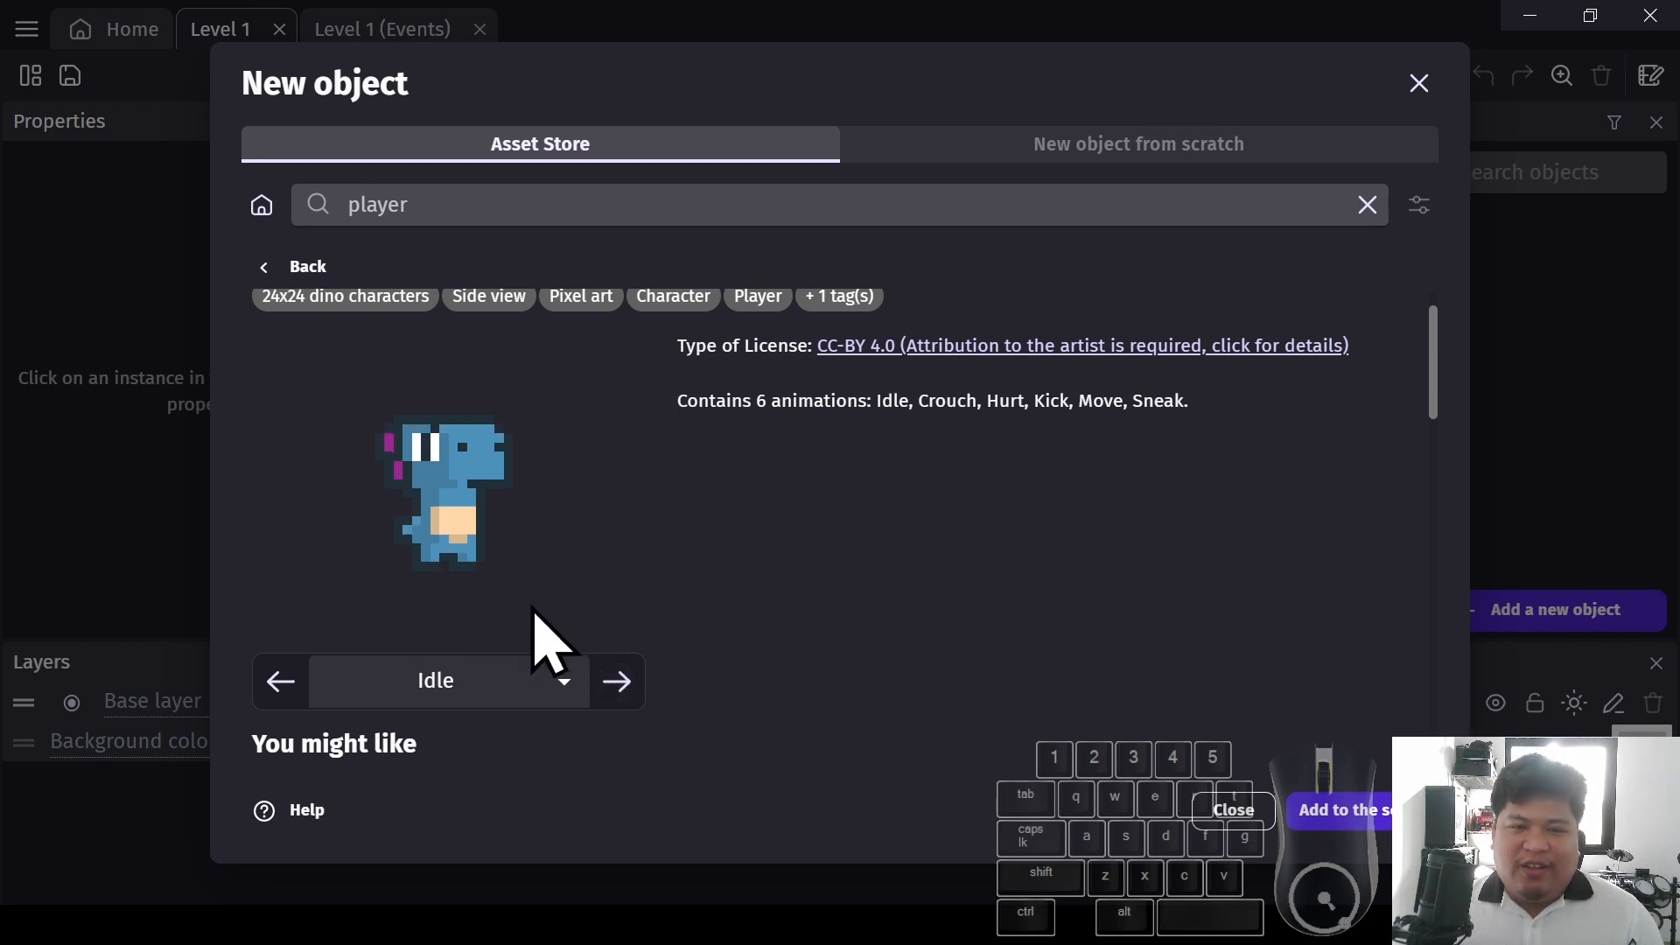
click(616, 685)
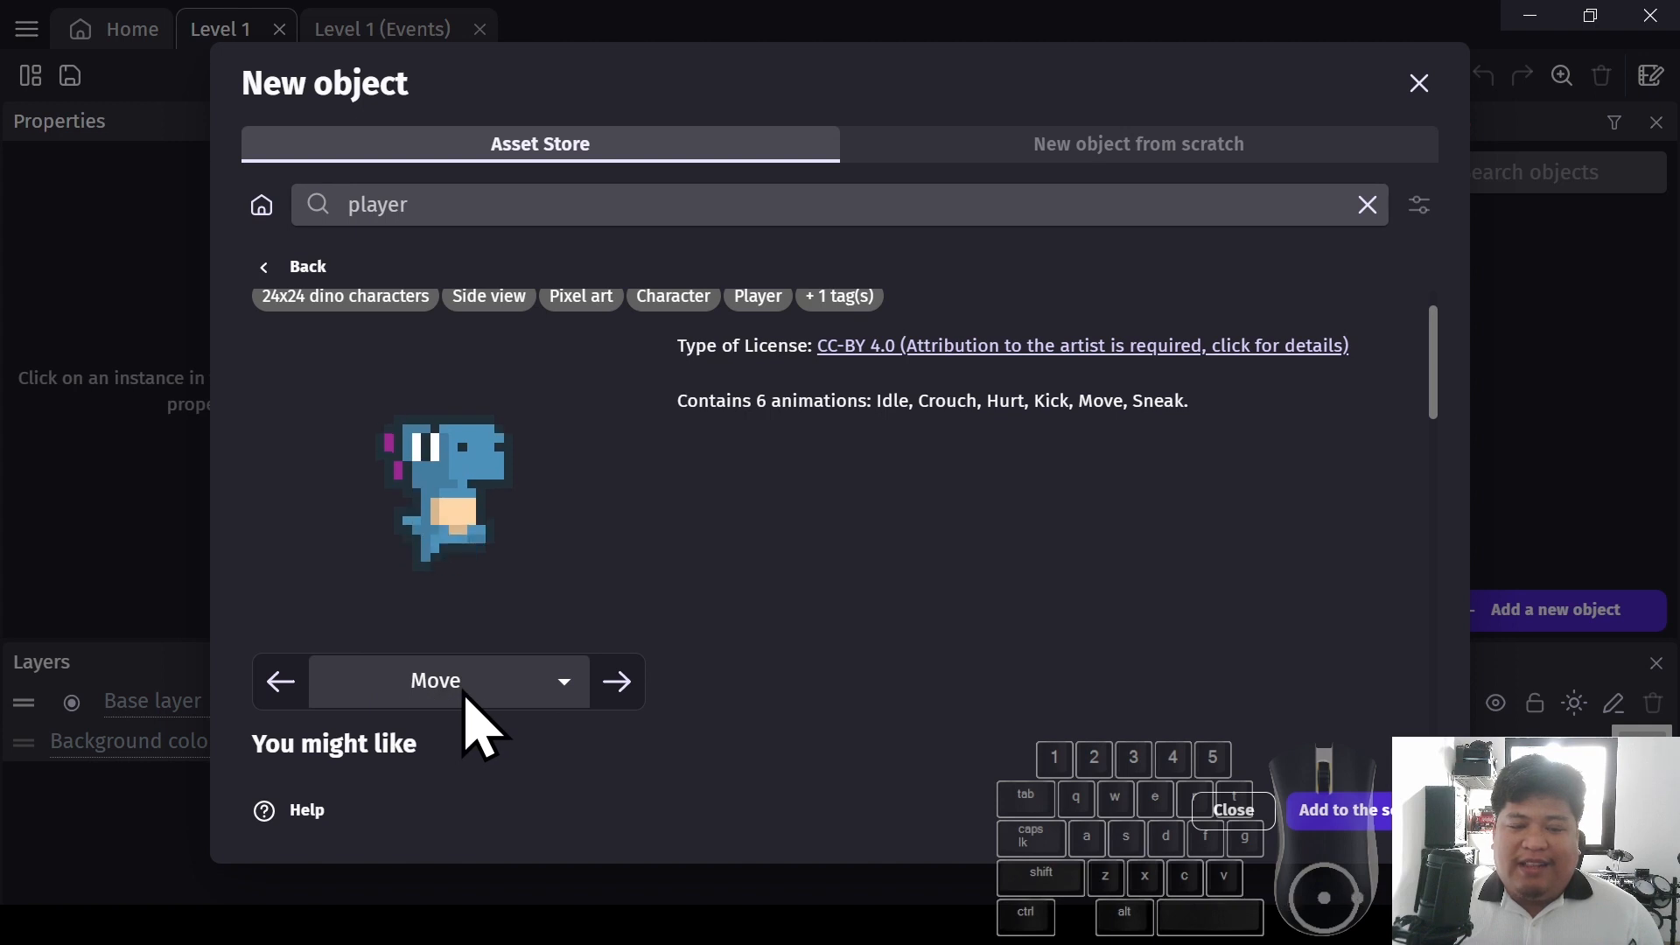
click(617, 683)
click(617, 683)
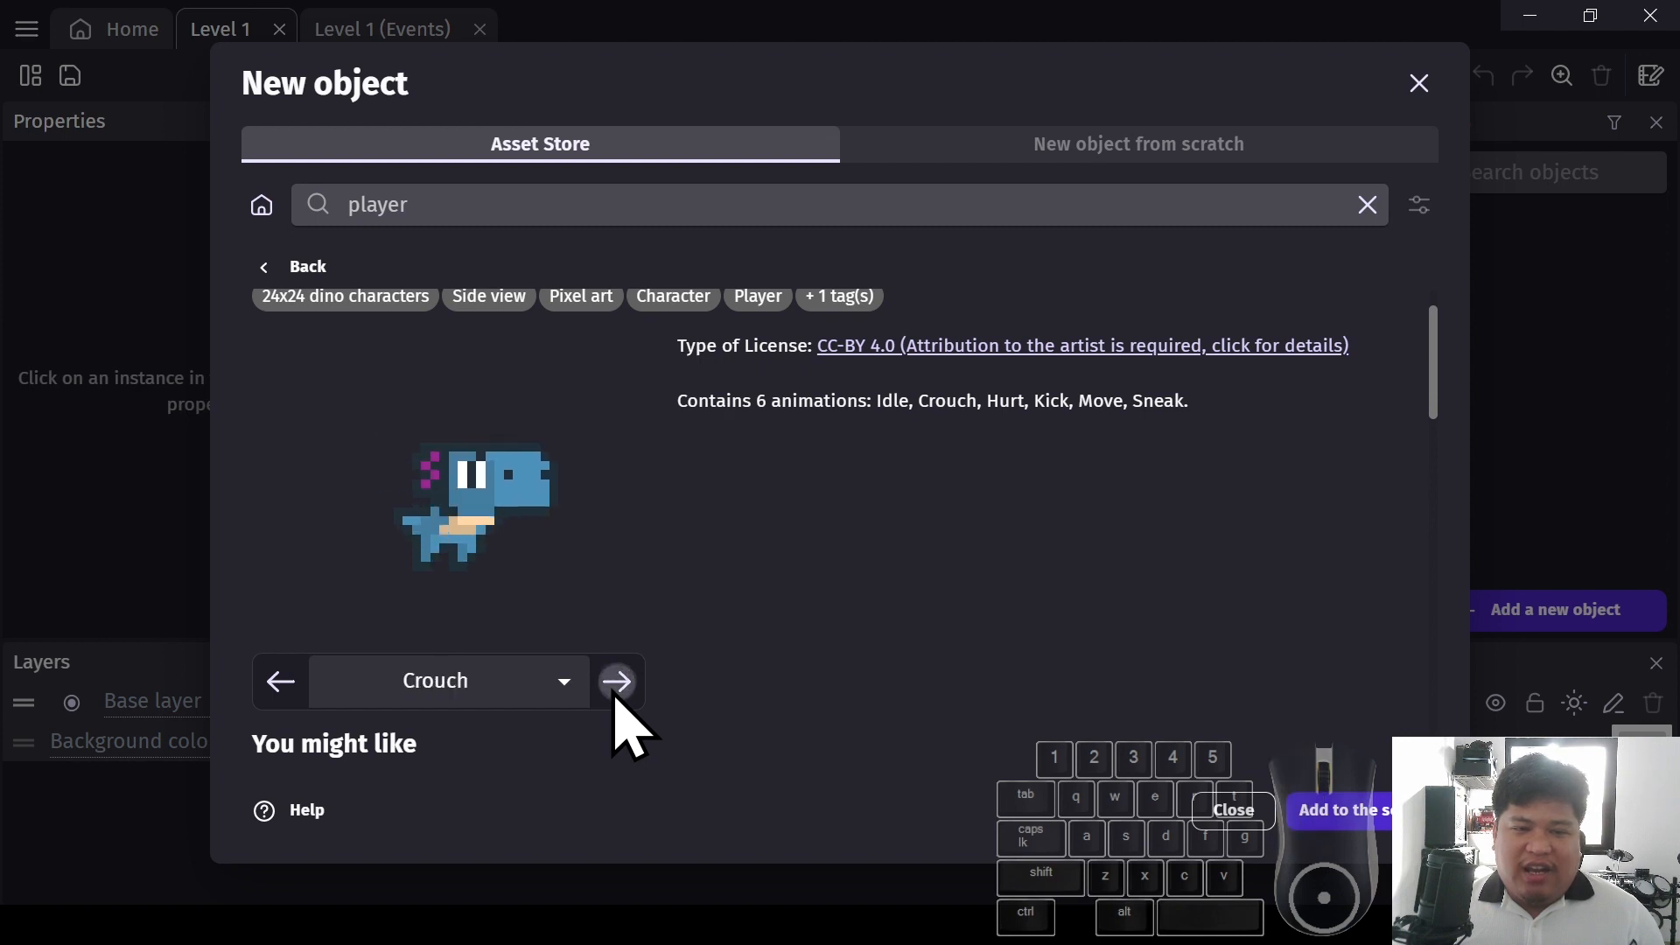
click(617, 682)
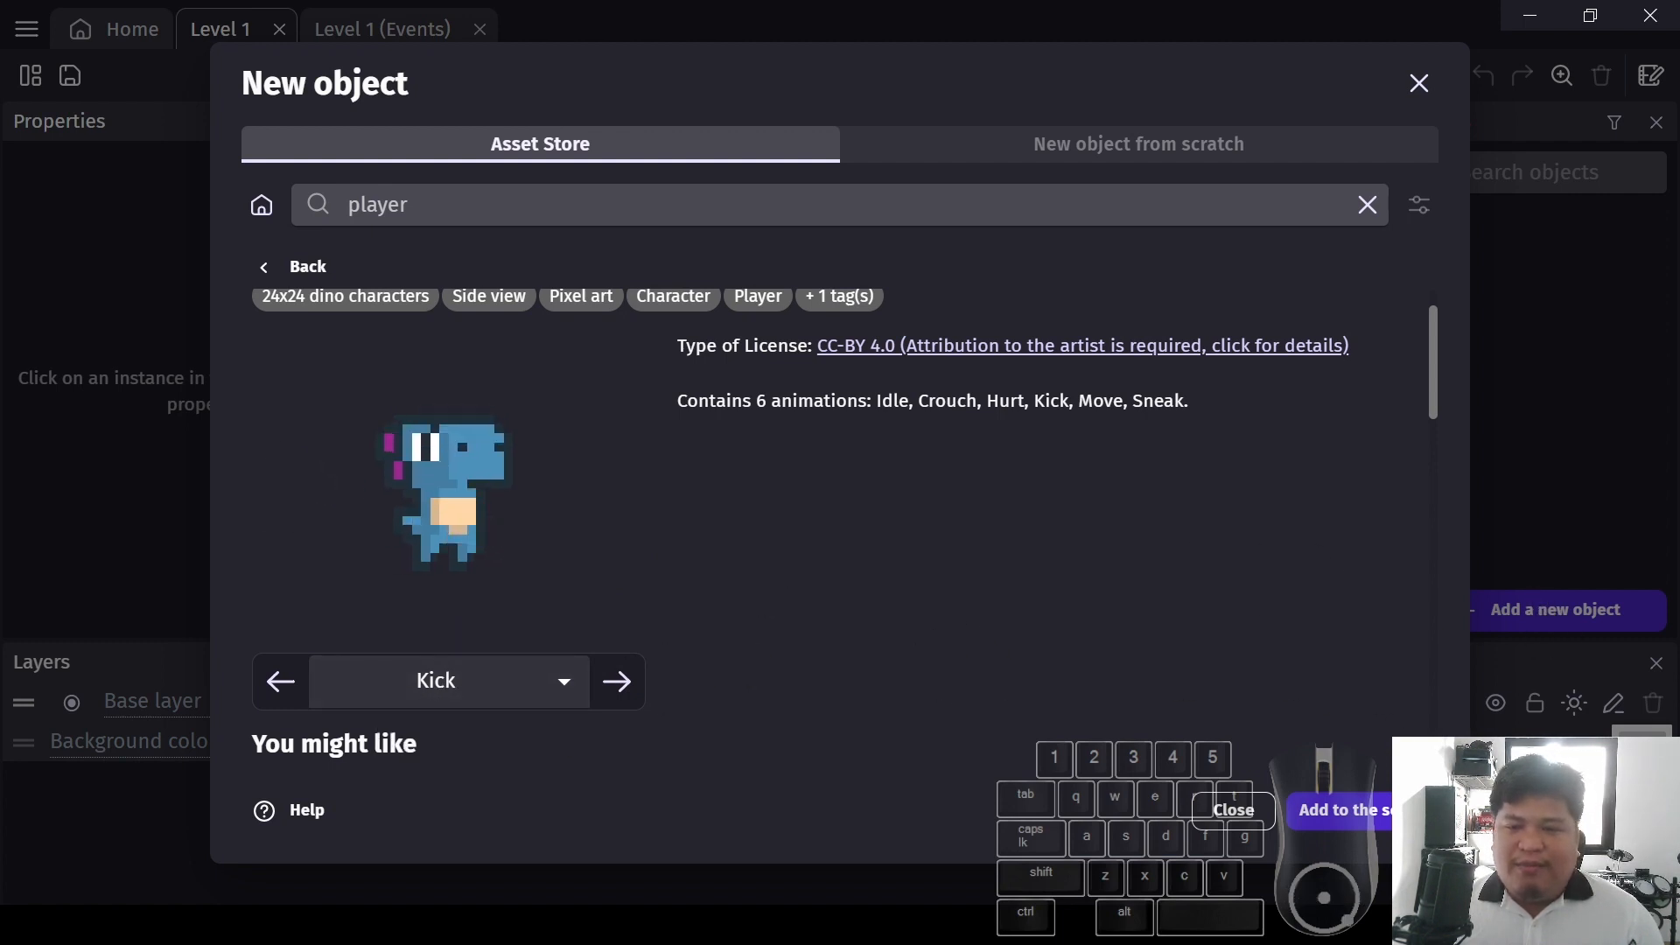
Add the Dino Doux asset to the Level 1 scene's objects and close the object dialog
click(1372, 824)
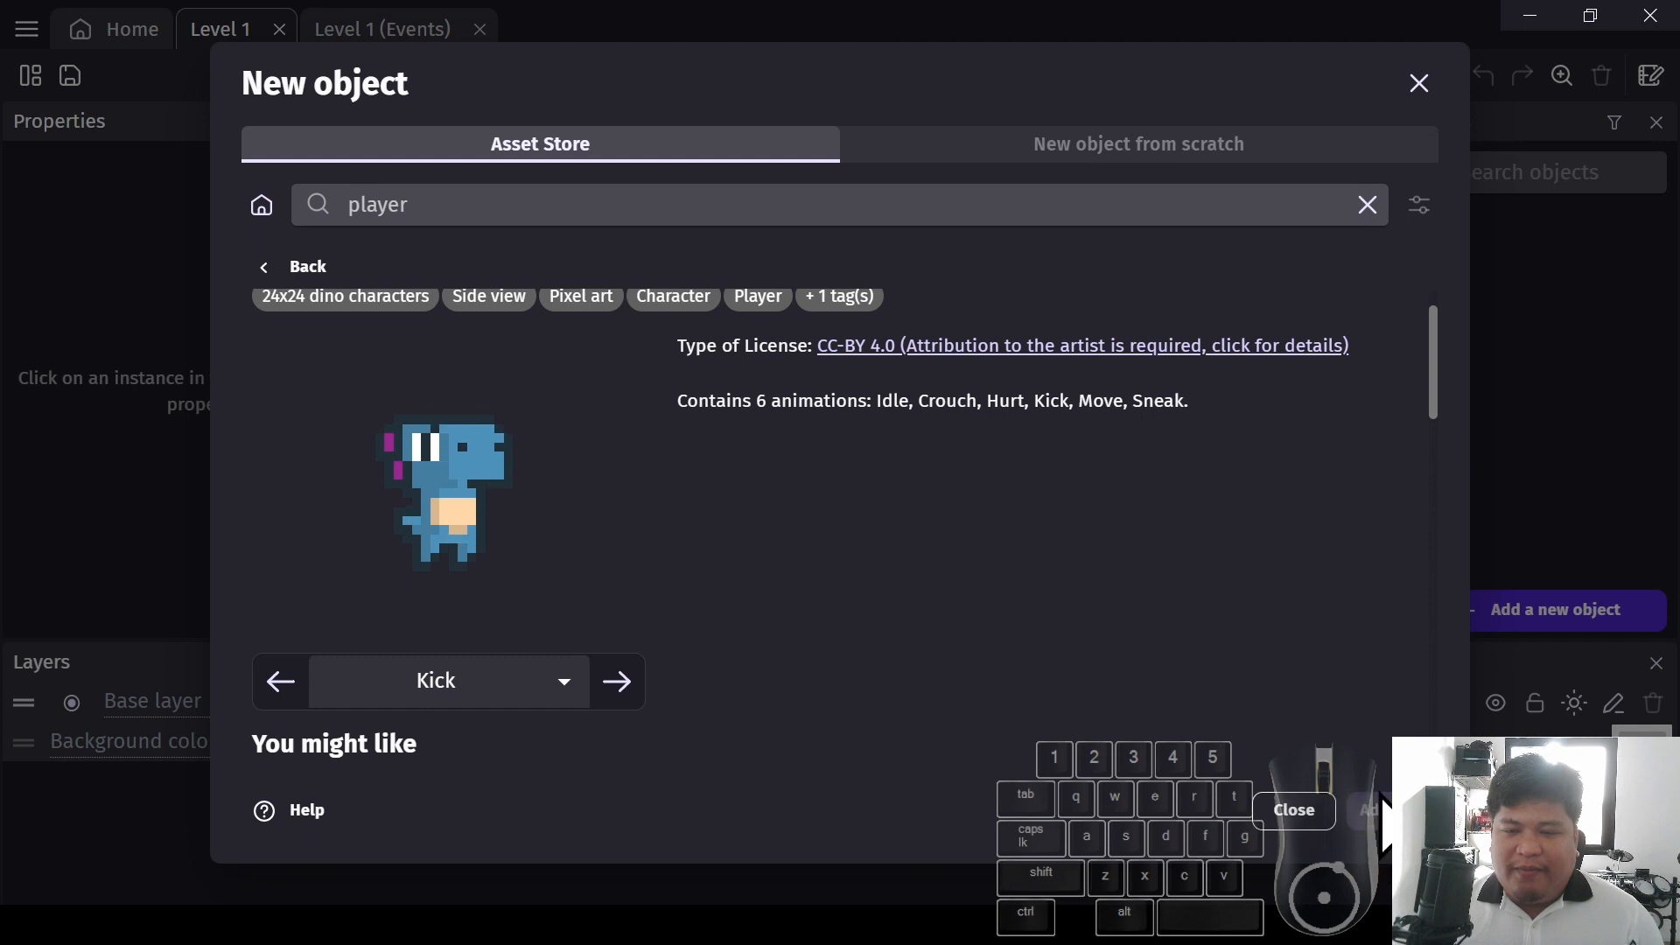
click(1419, 83)
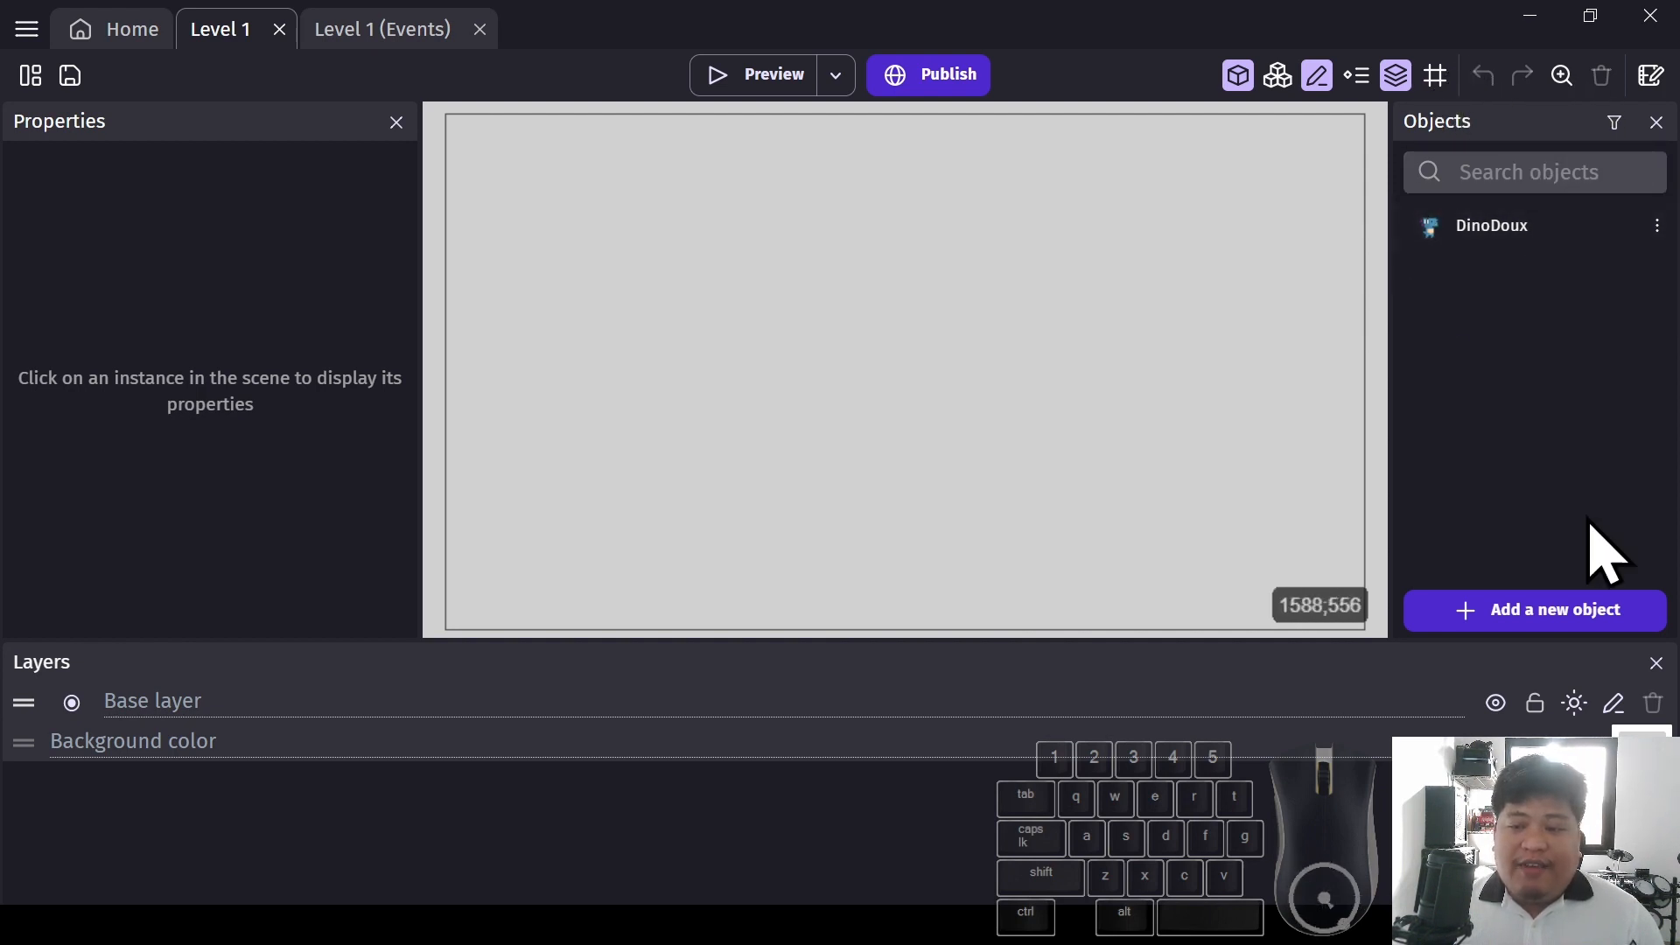
Start another new object and search the Asset Store for "ground"
click(1560, 611)
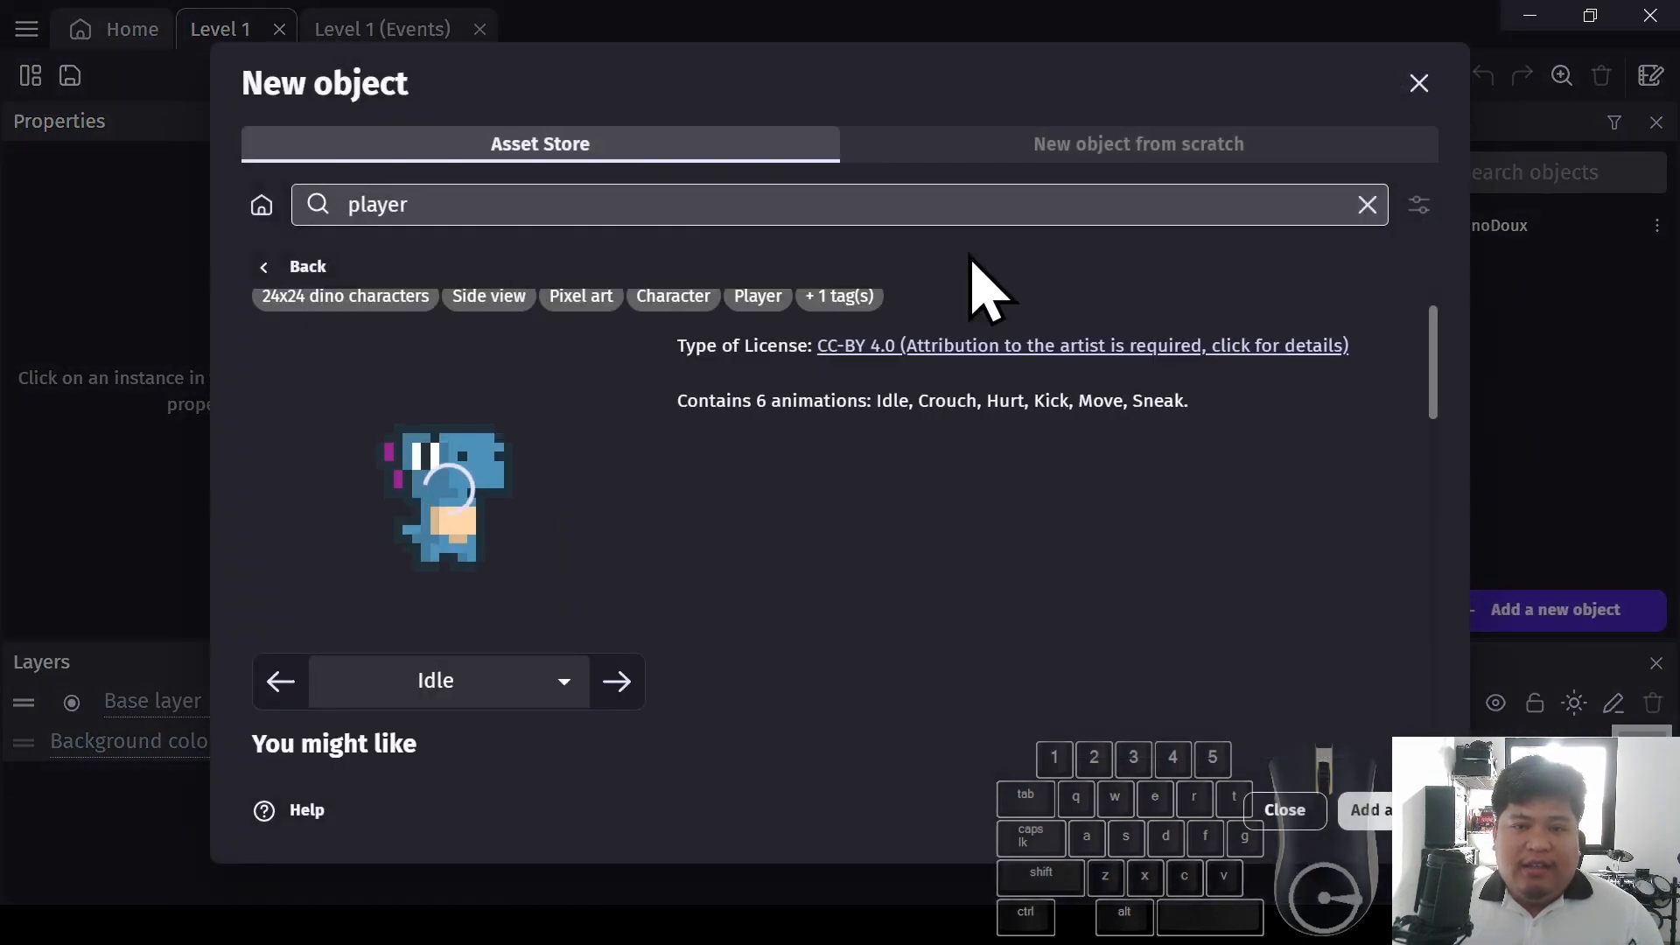
double_click(840, 200)
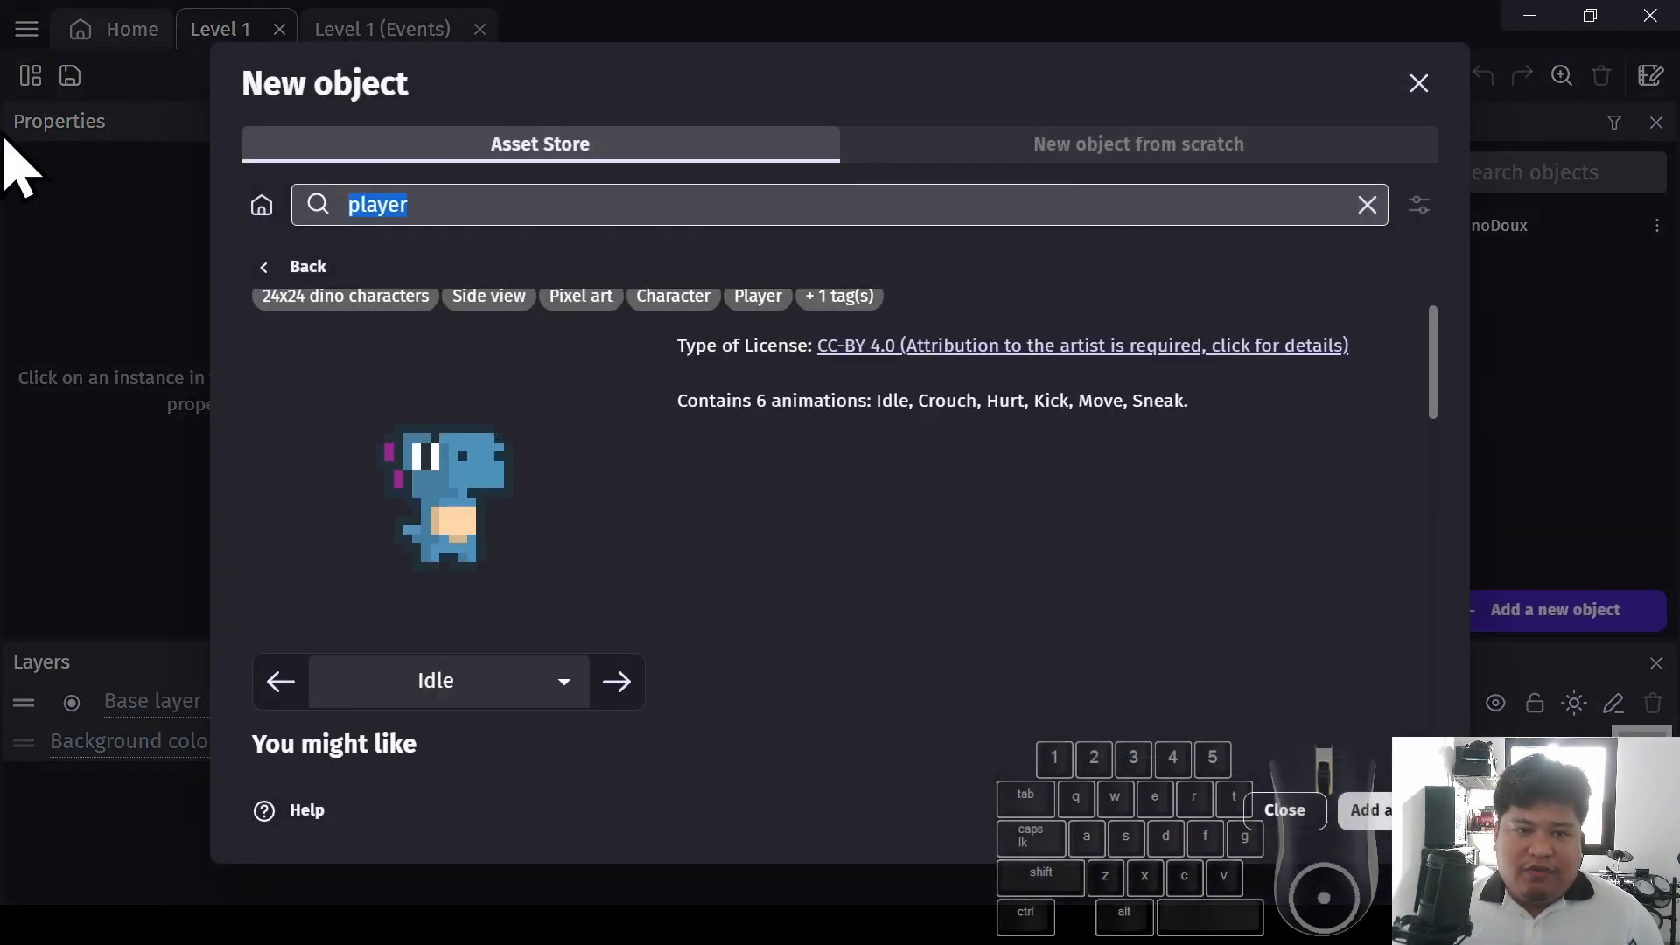
text(gourd)
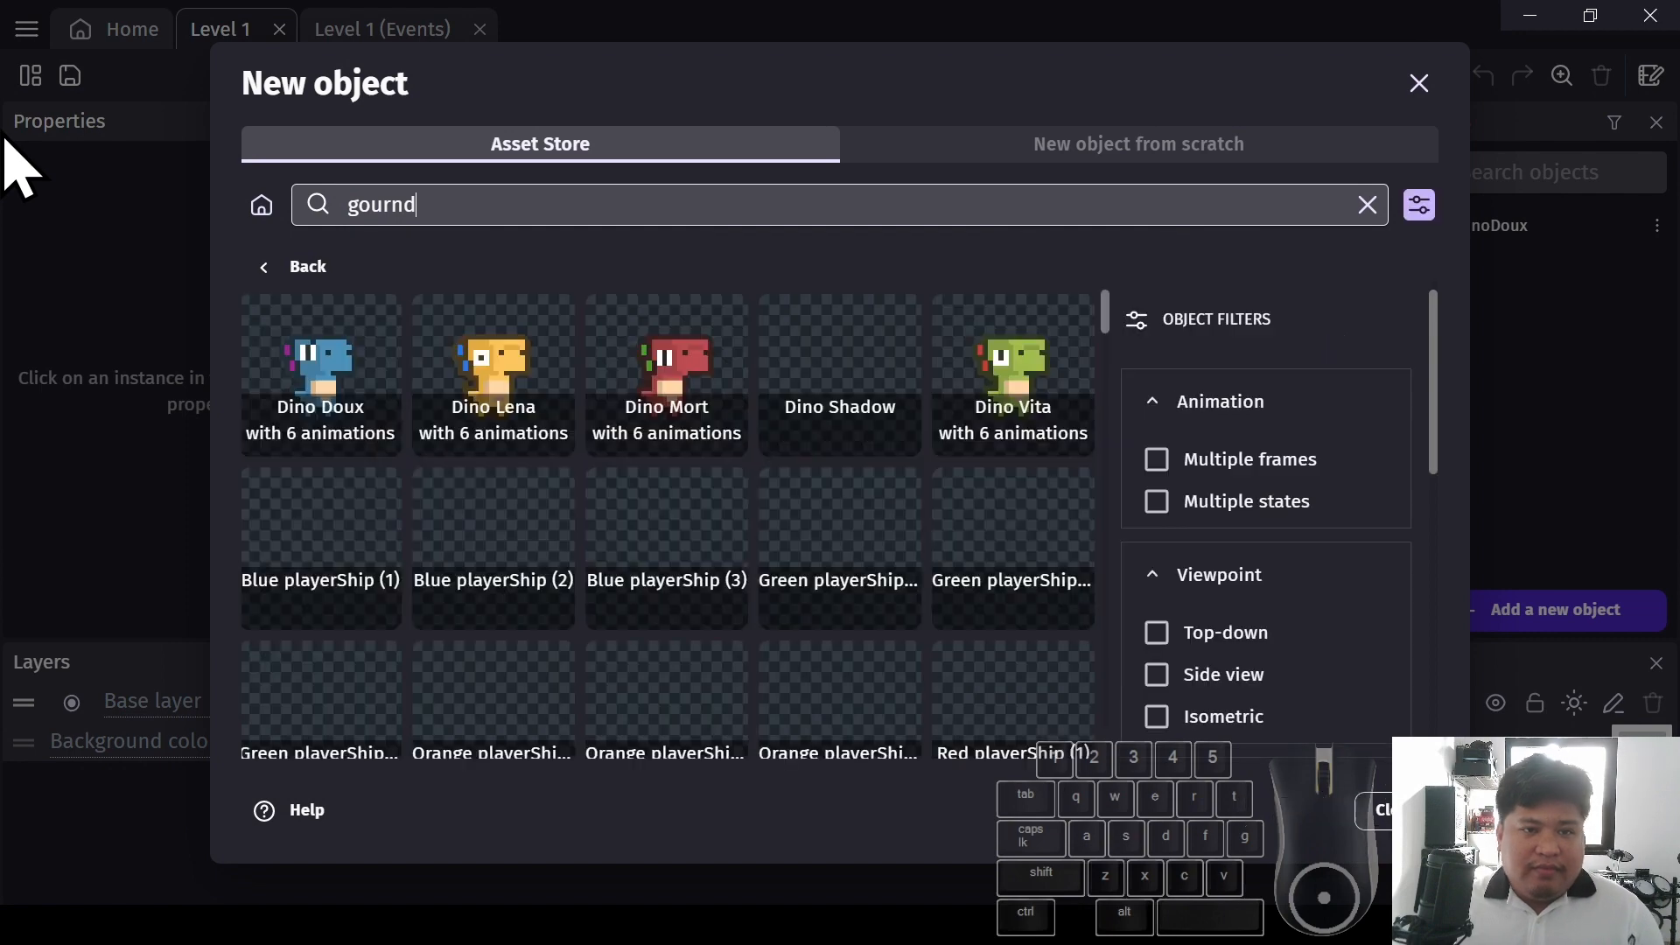
key(BackSpace)
text(d)
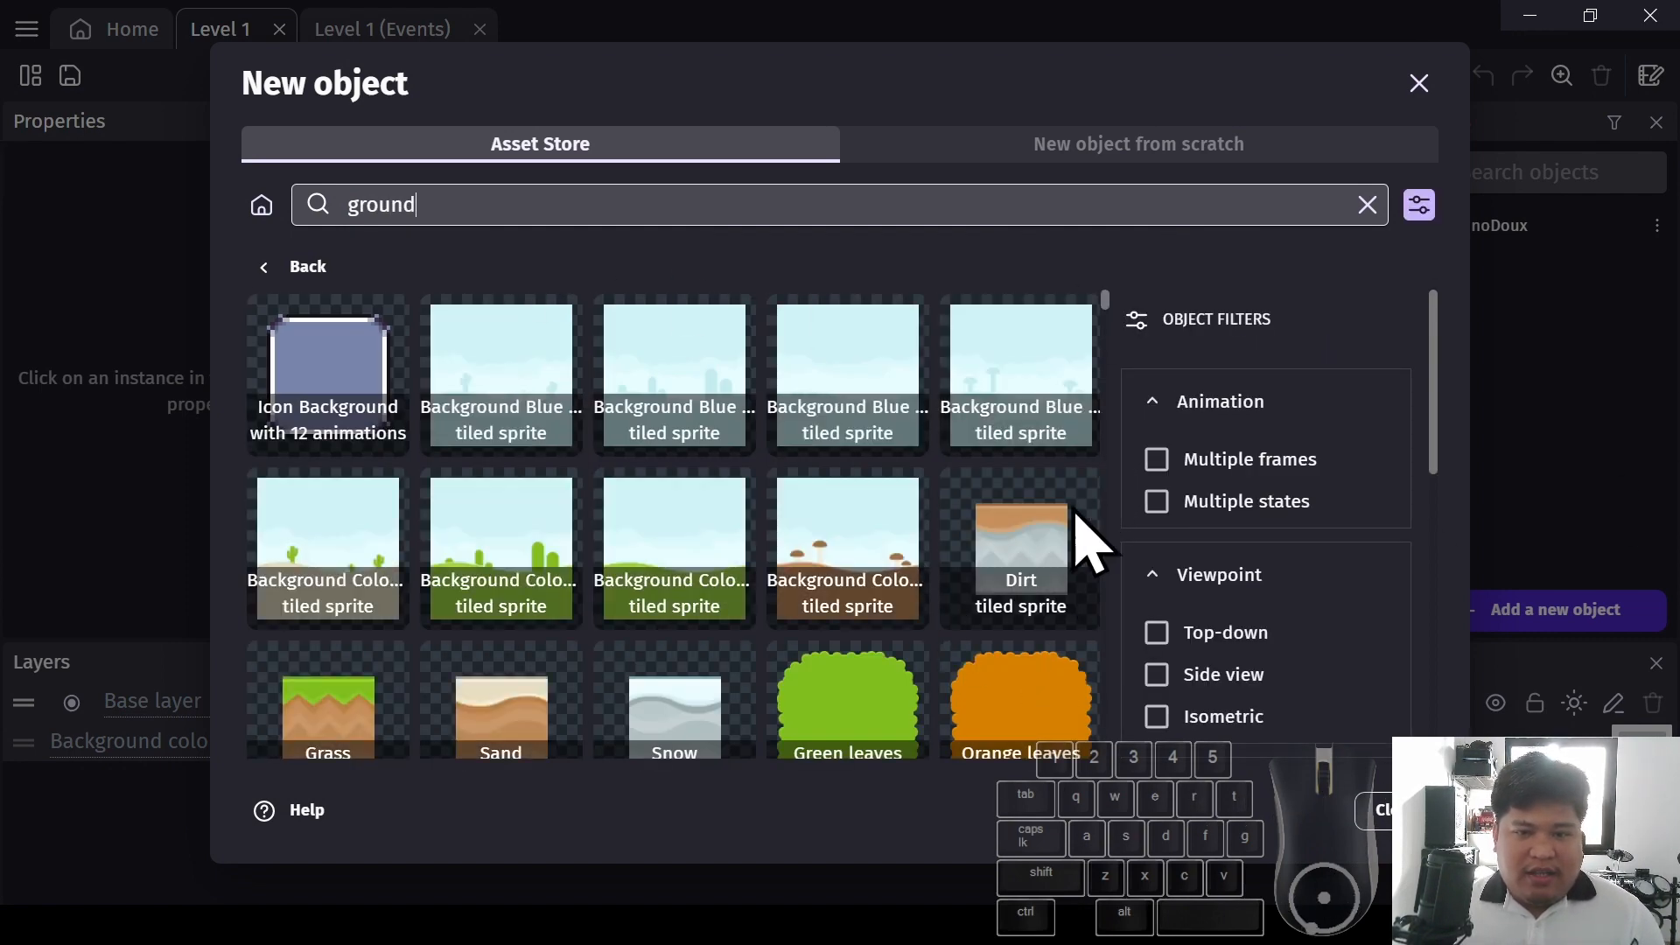
Add the Grass tiled sprite to the Level 1 scene's objects and close the object dialog
scroll(600, 600, down, 2)
click(319, 518)
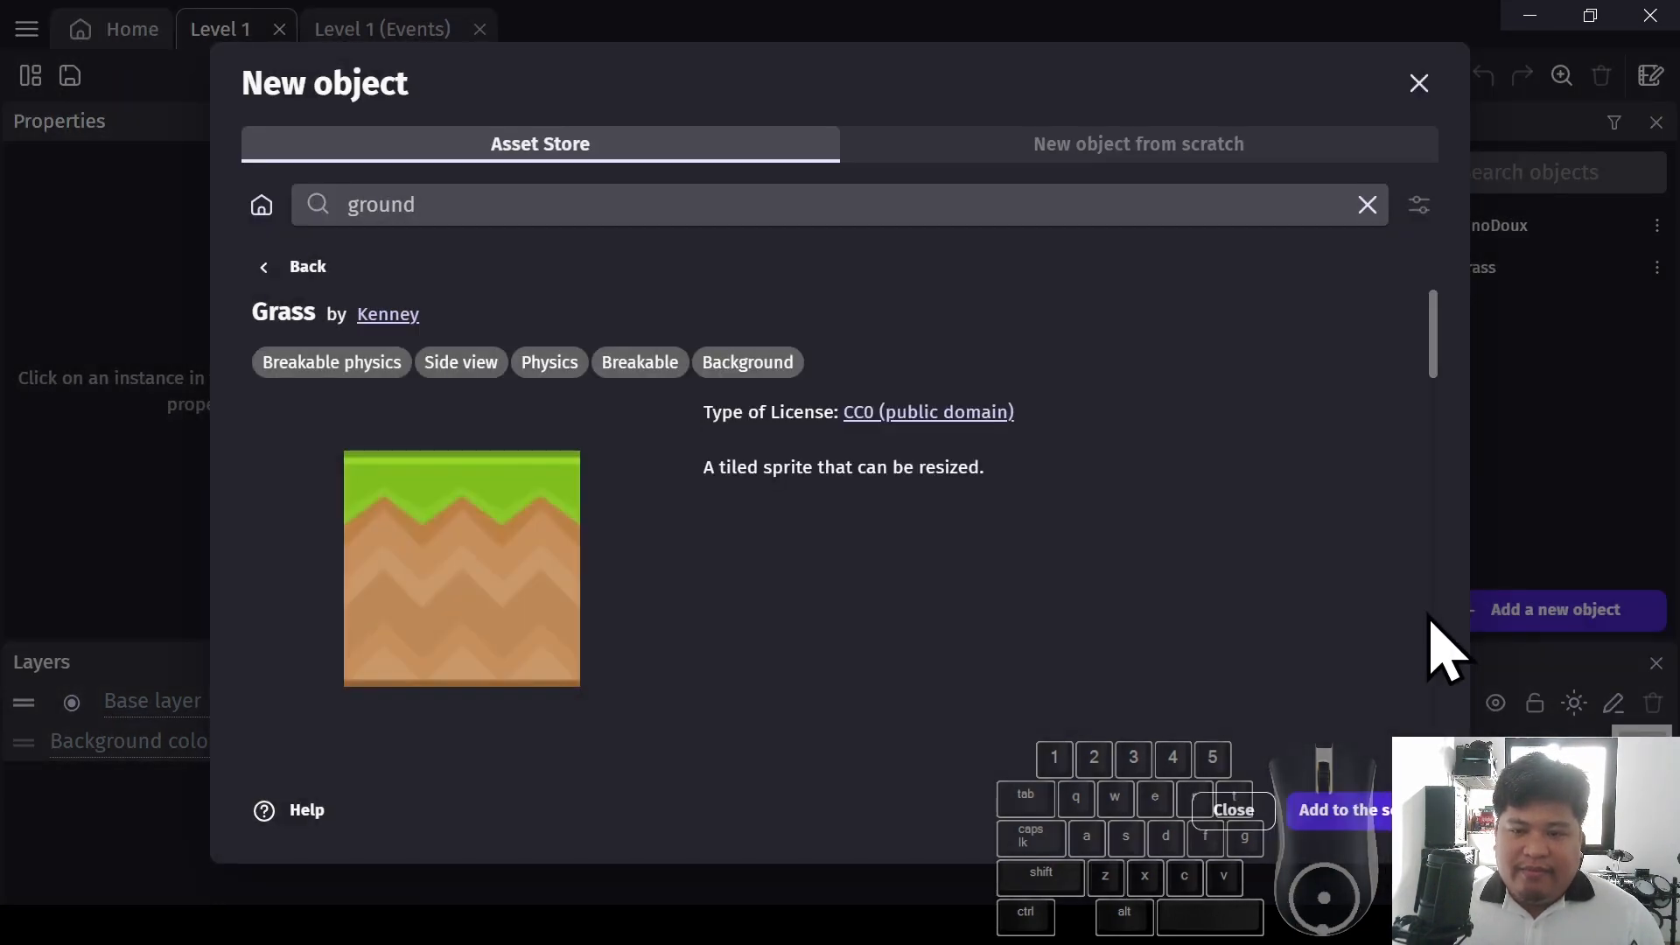
click(1418, 83)
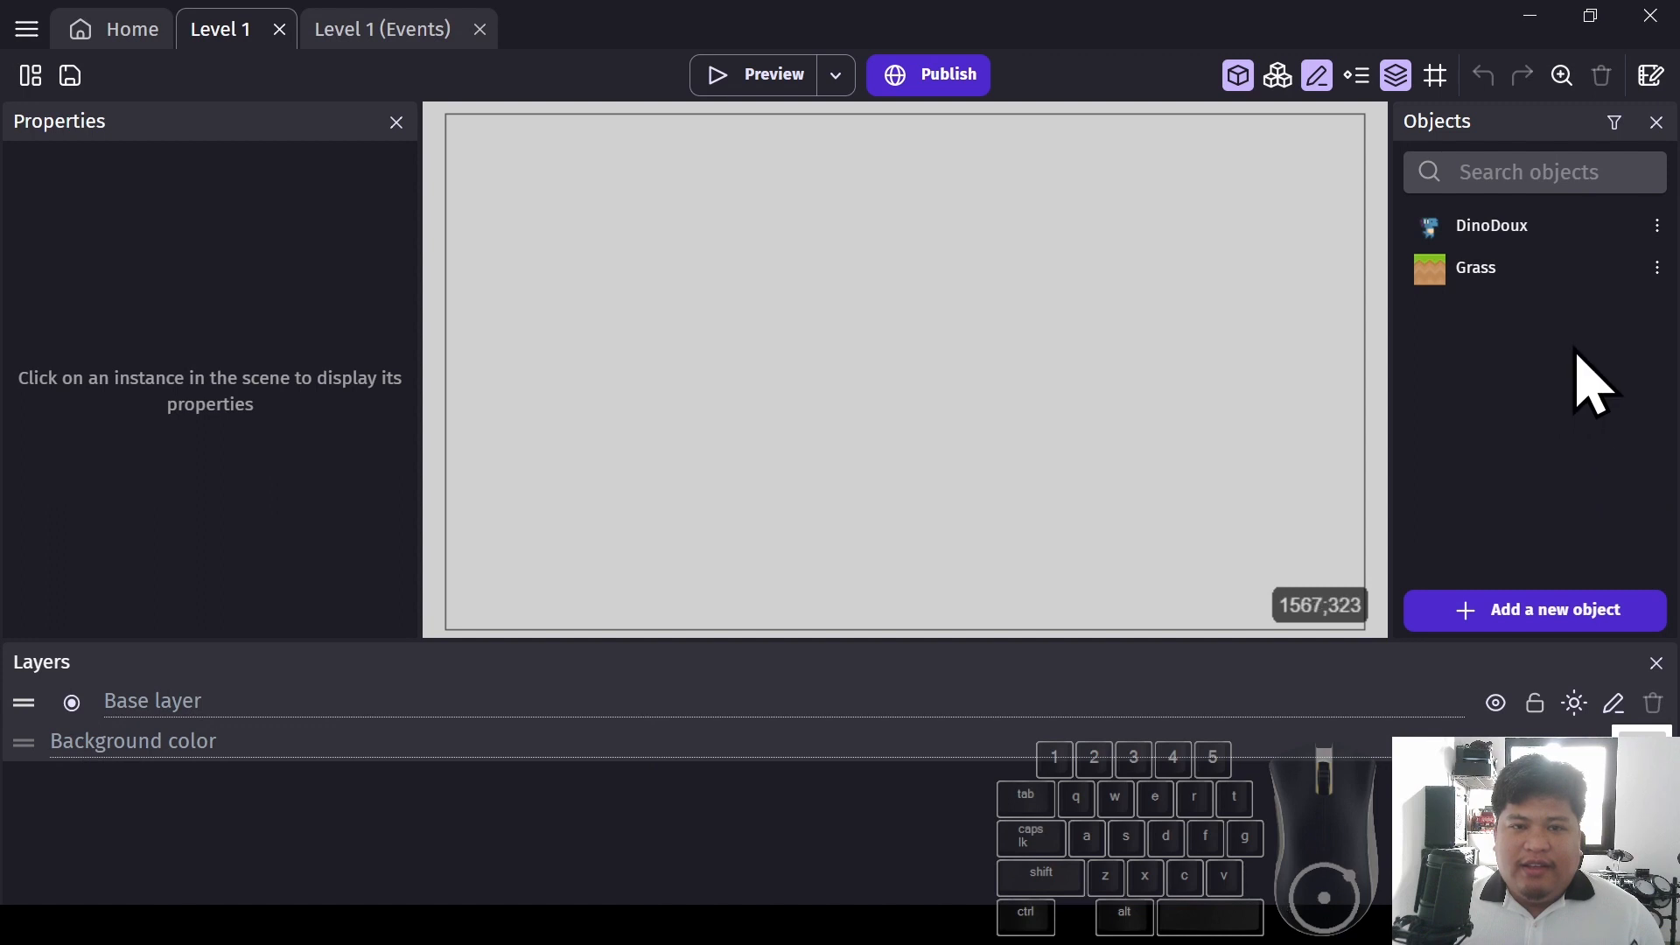
Place Grass in the scene's lower-left area at about X 102, Y 553 and DinoDoux above it at about X 253, Y 188
drag(1523, 271, 627, 488)
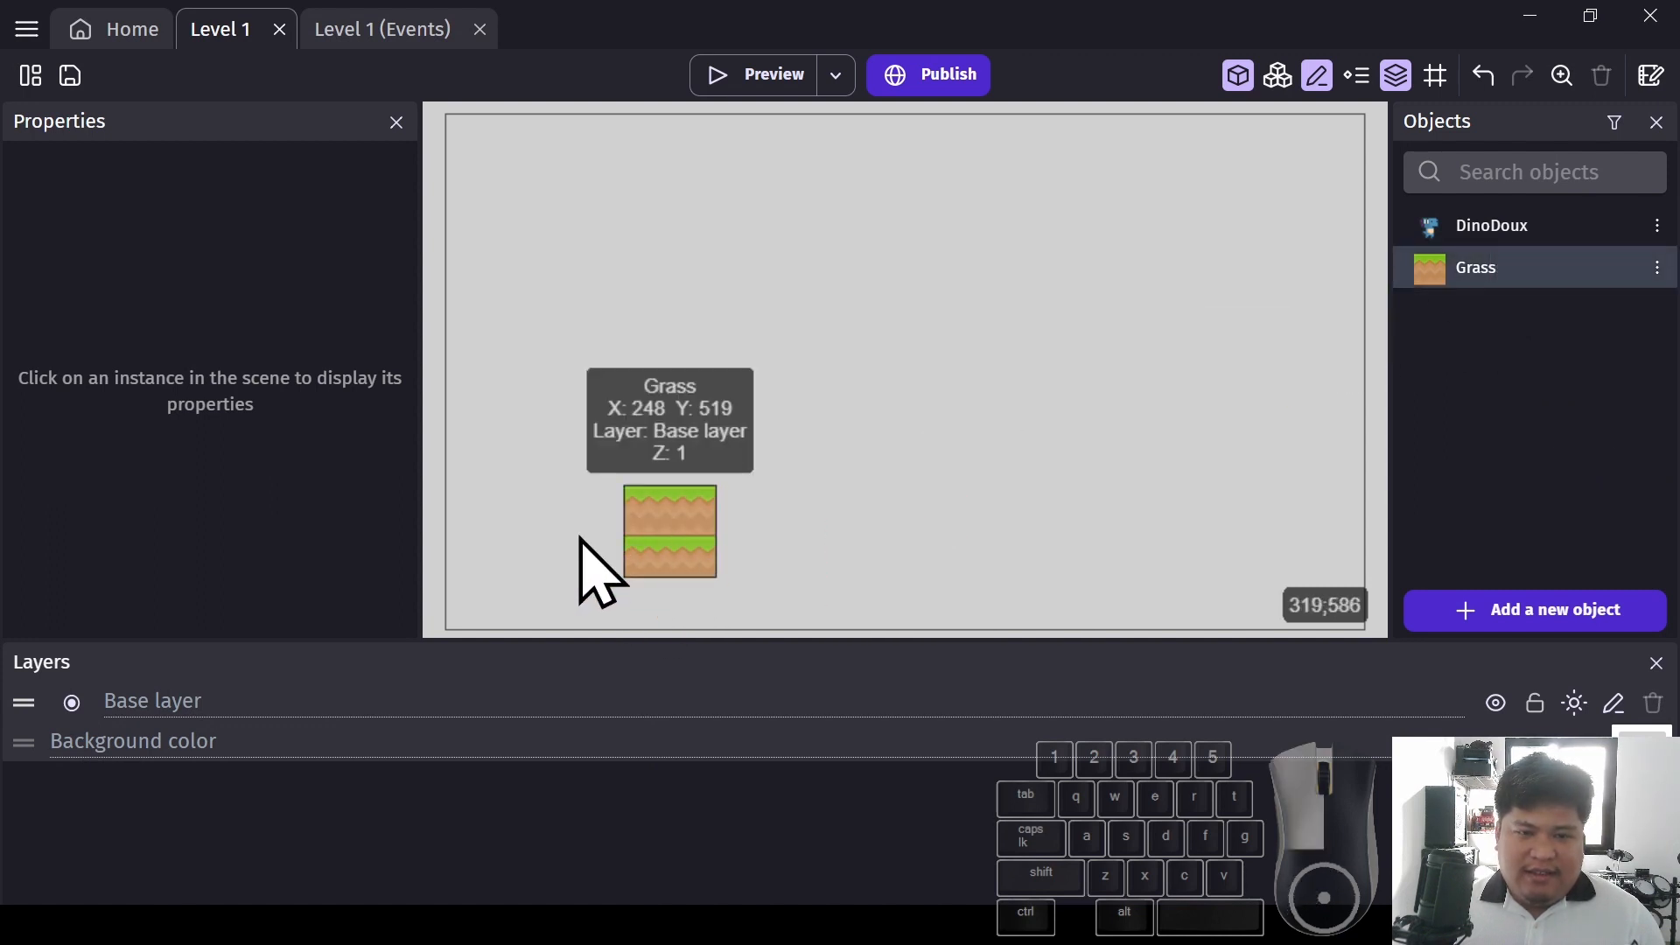
drag(665, 543, 499, 593)
drag(1499, 232, 630, 284)
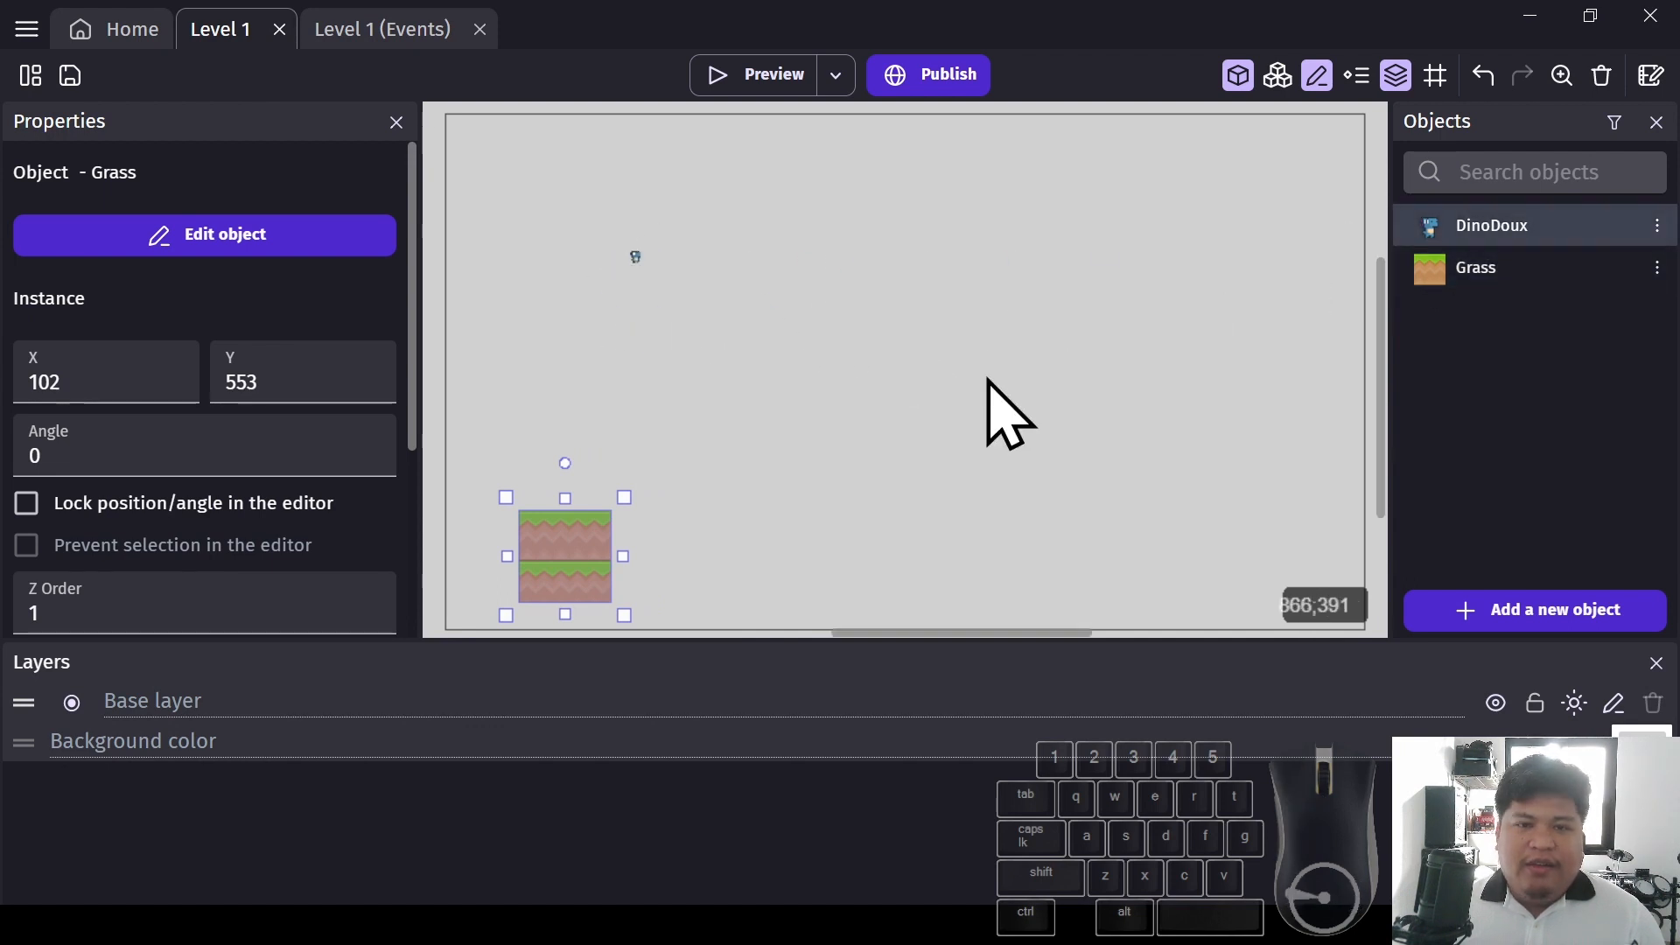
Show the scene grid, place the DinoDoux instance at X 256, Y 200 and enlarge it proportionally to about double size
click(1439, 84)
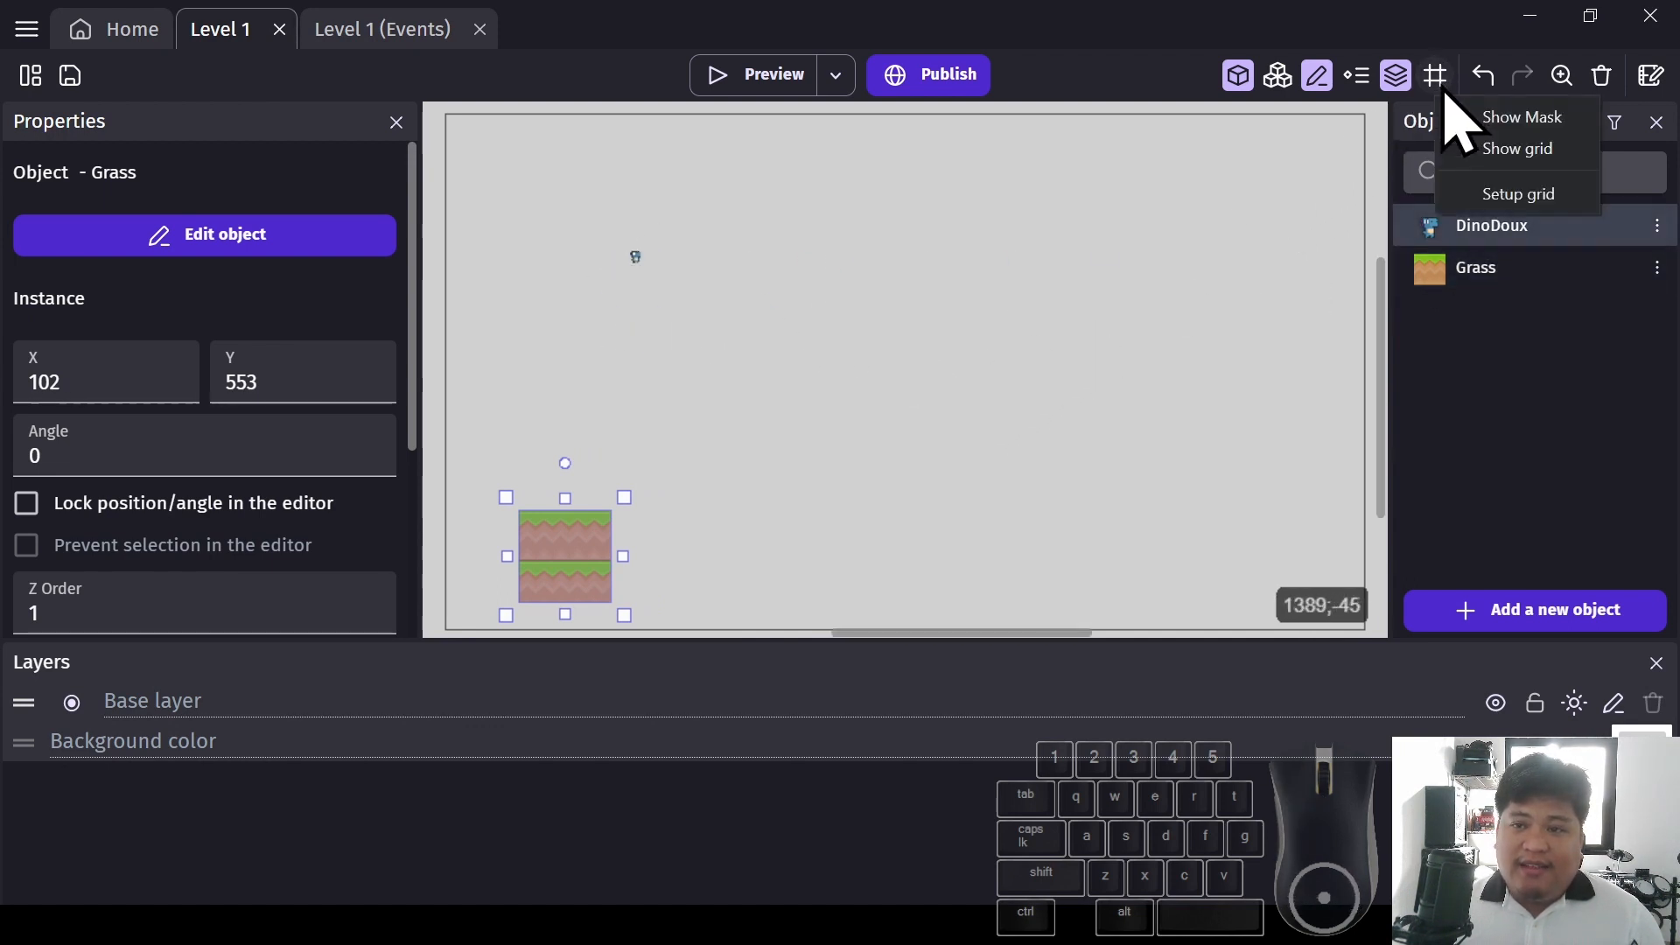
click(1522, 149)
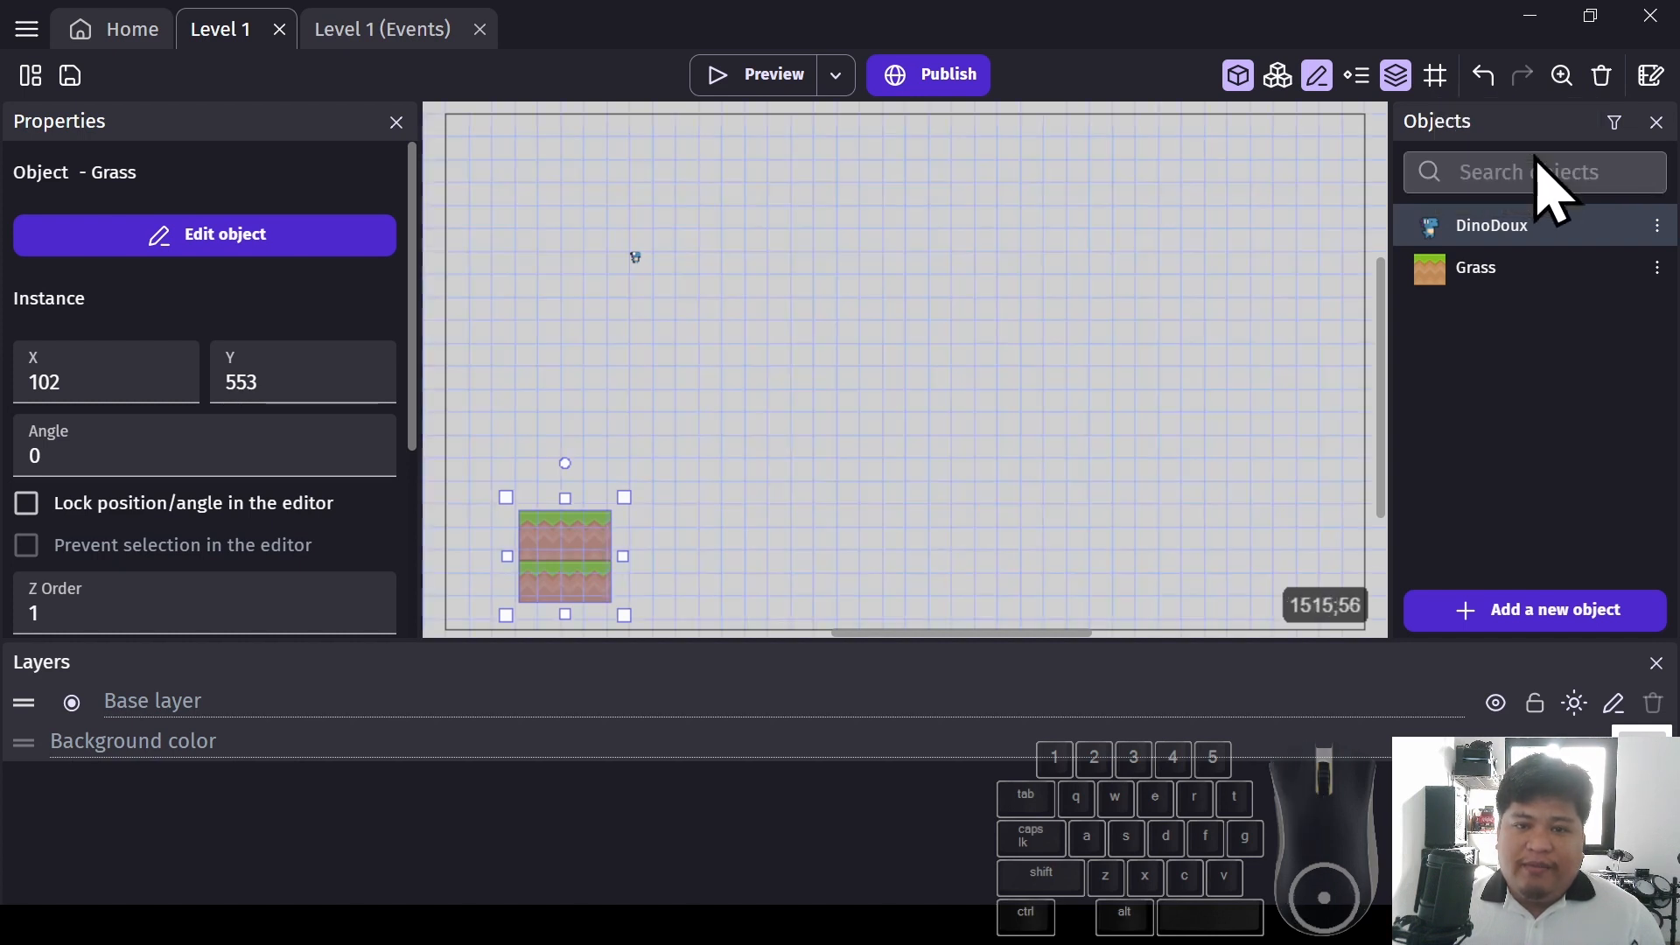
click(639, 265)
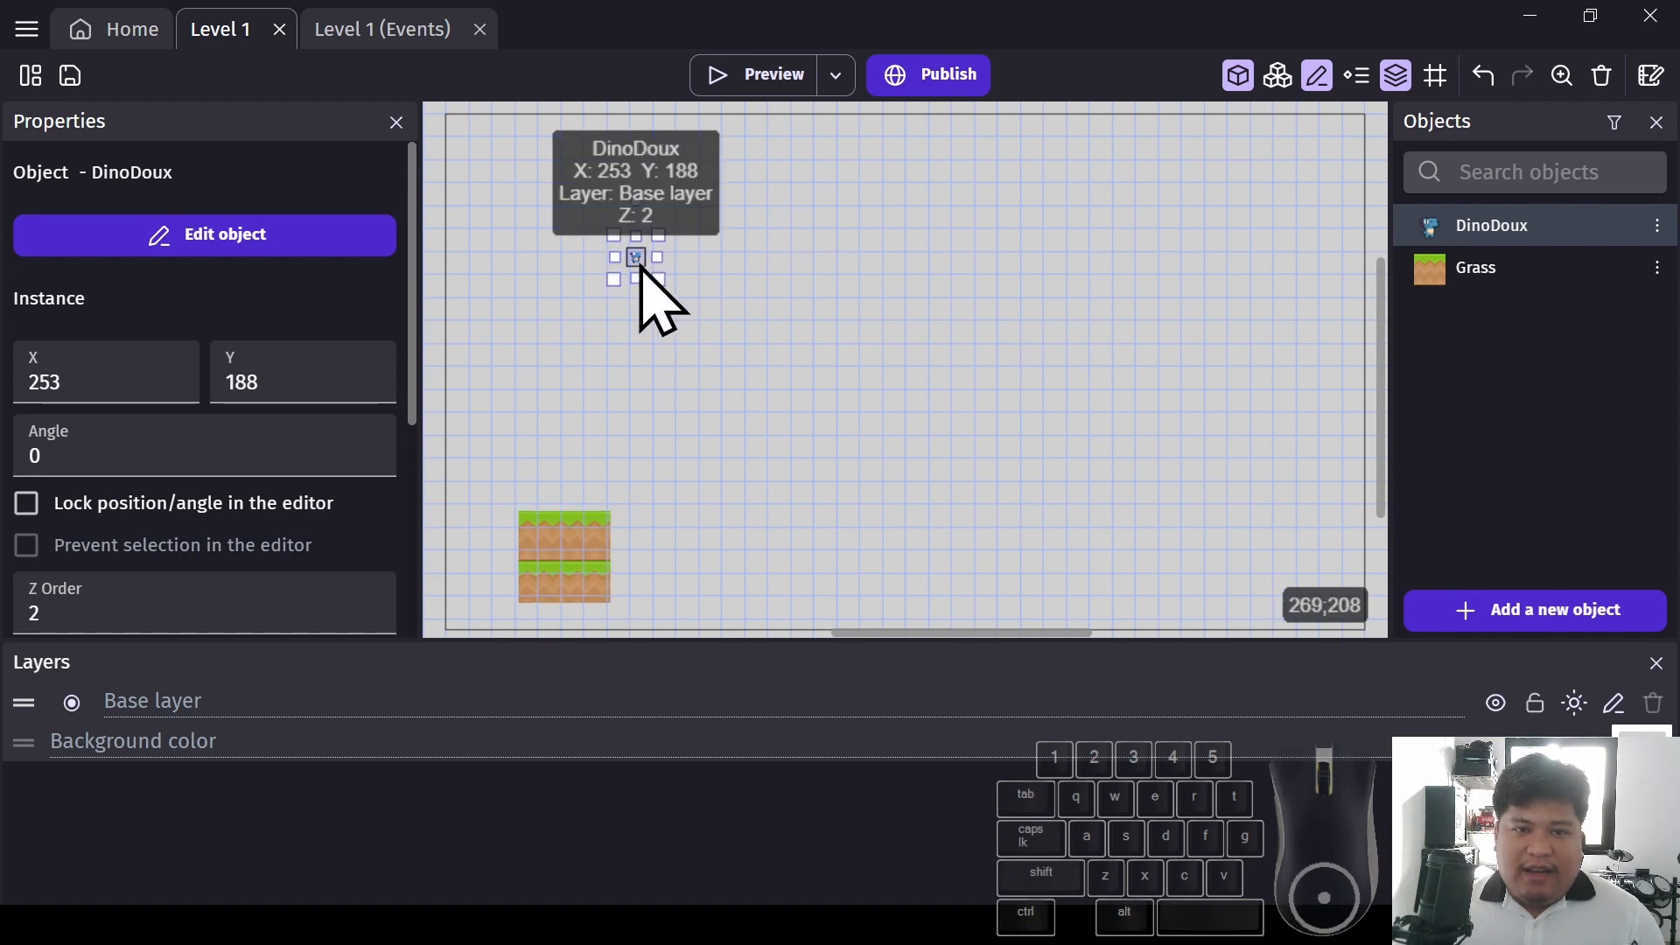
drag(639, 266, 664, 326)
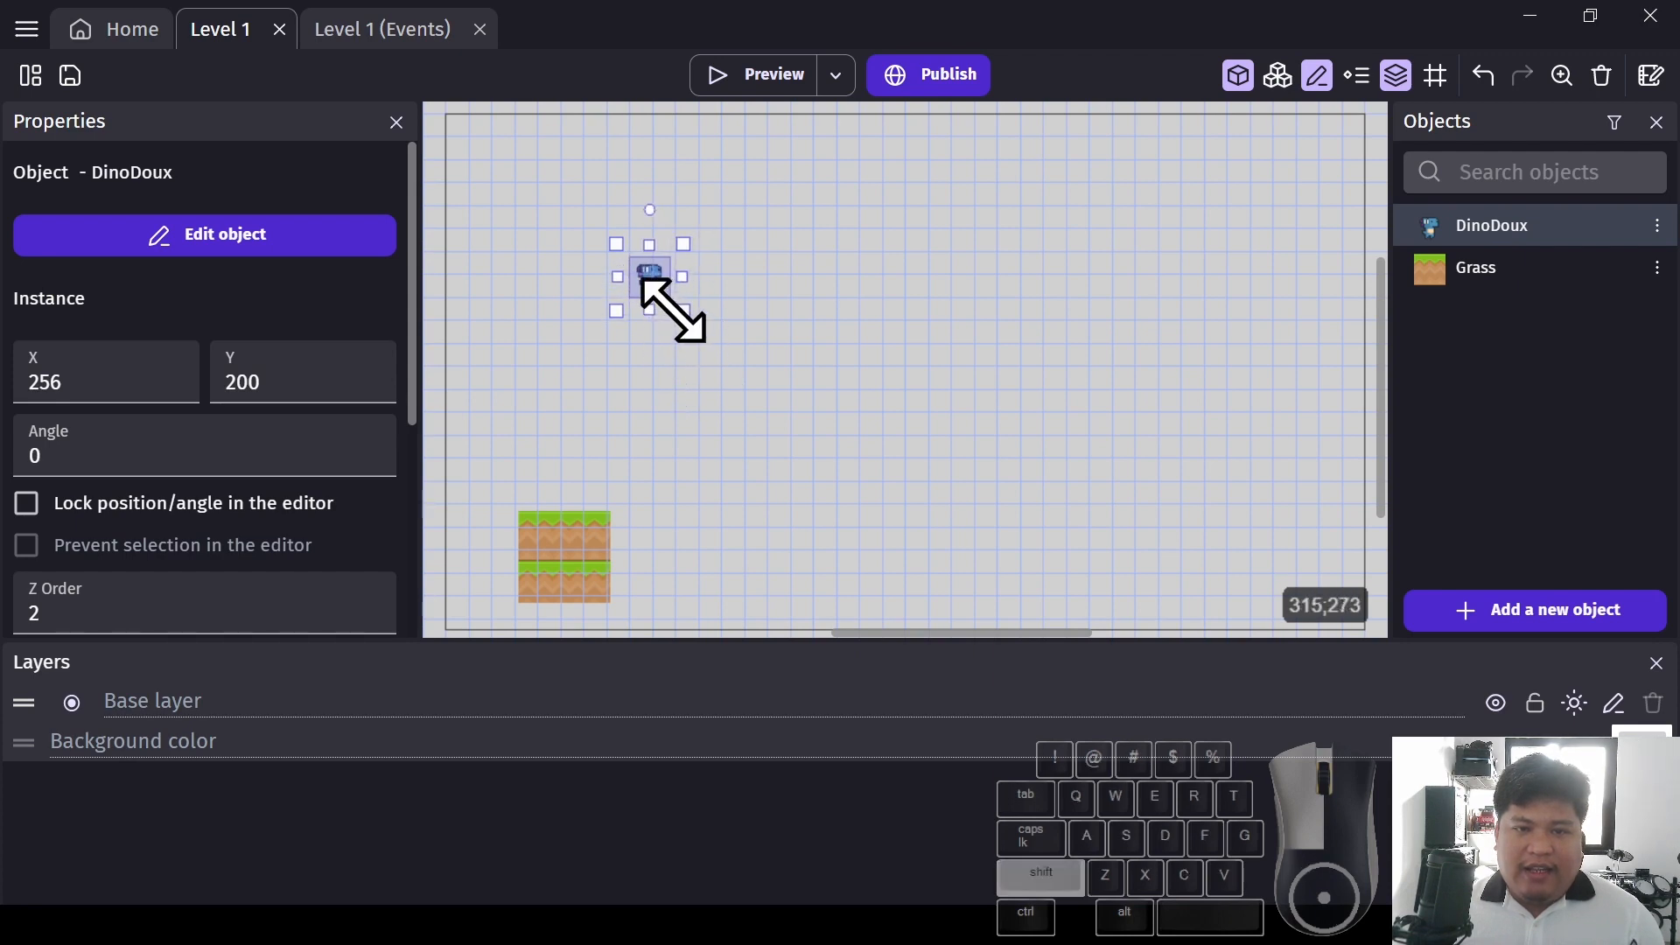
click(840, 368)
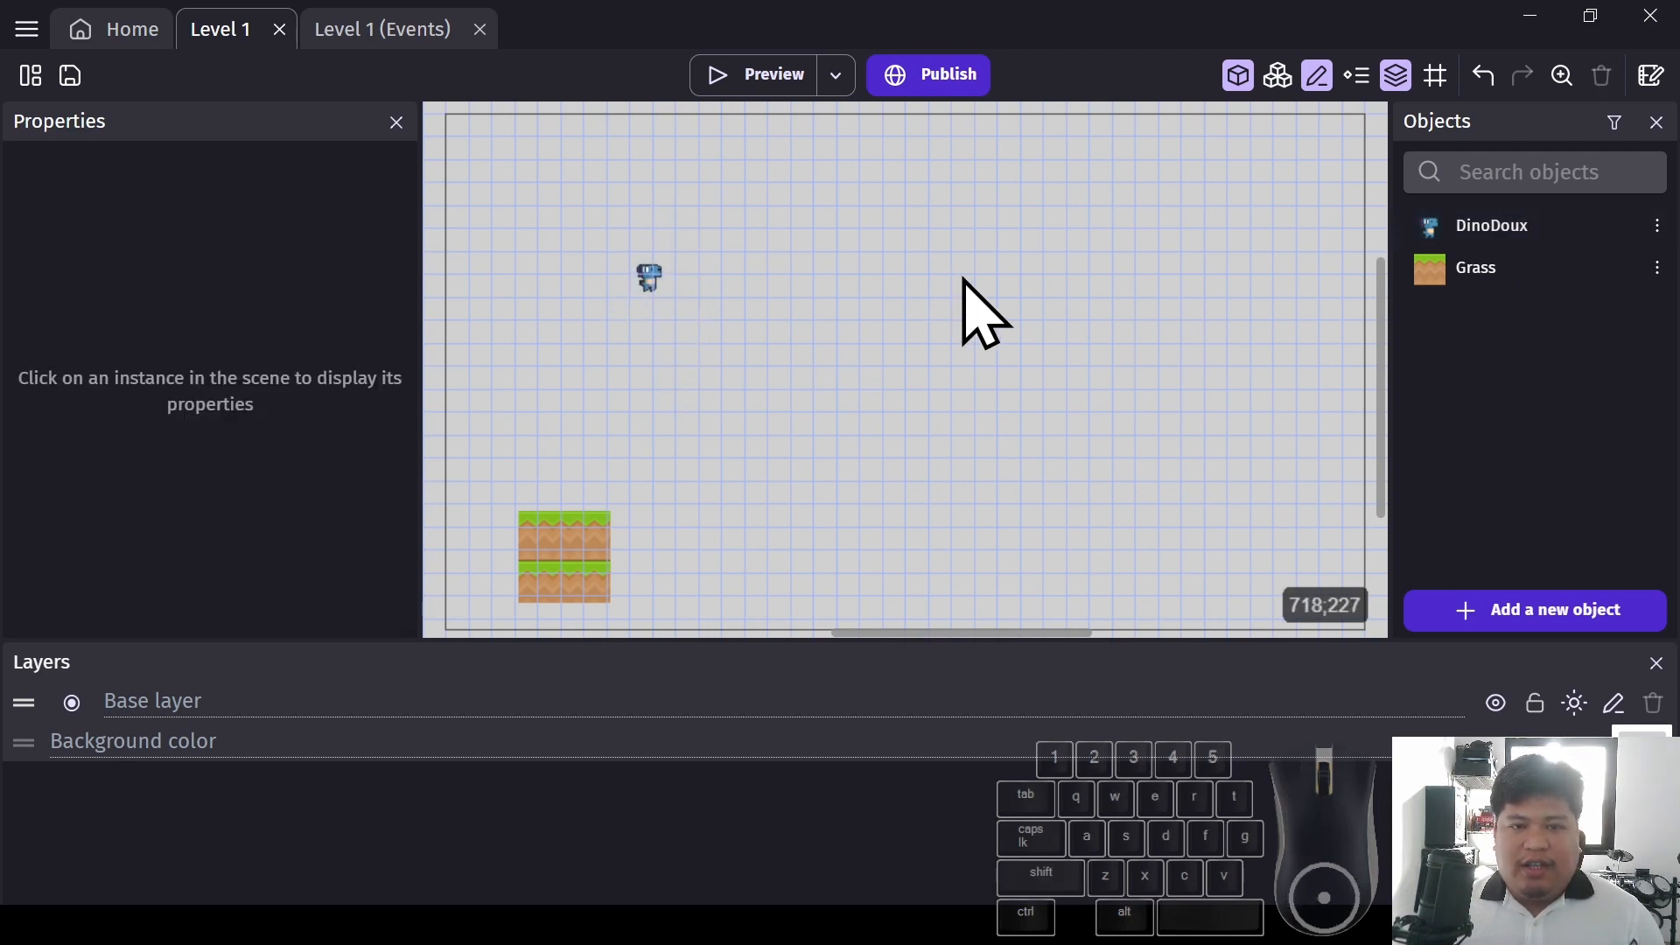
Move the Grass instance to the scene's bottom edge at Y 608 and stretch it beyond both sides, starting at X -288
drag(580, 573, 1402, 574)
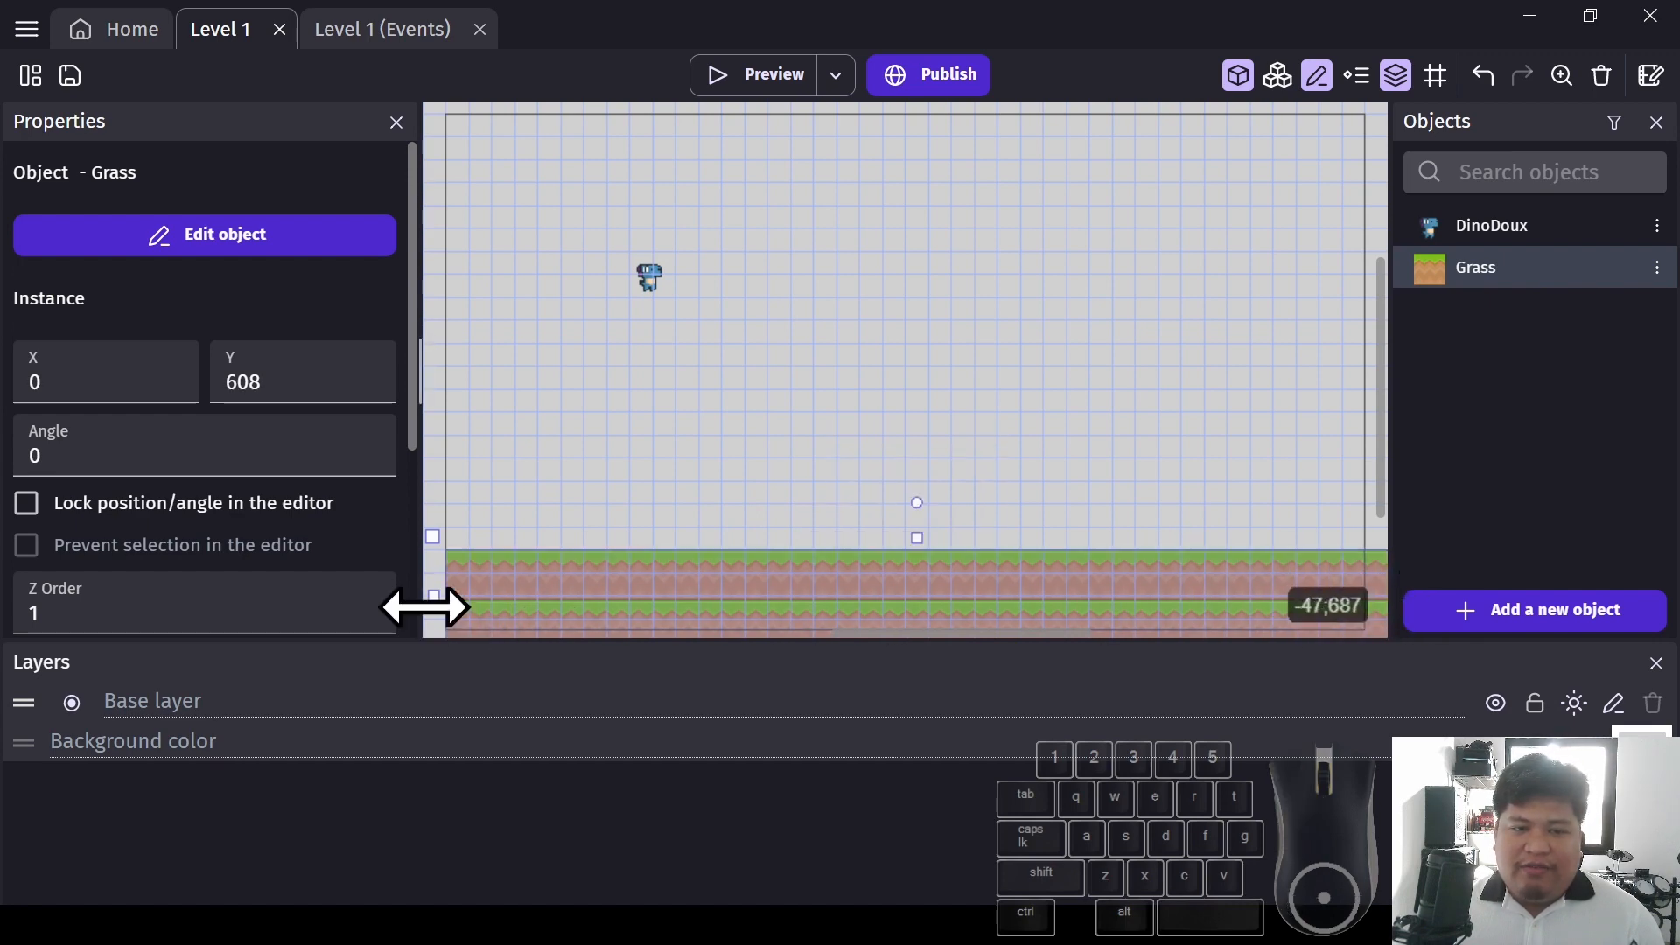
drag(429, 602, 230, 600)
ctrl+scroll(761, 525, down, 1)
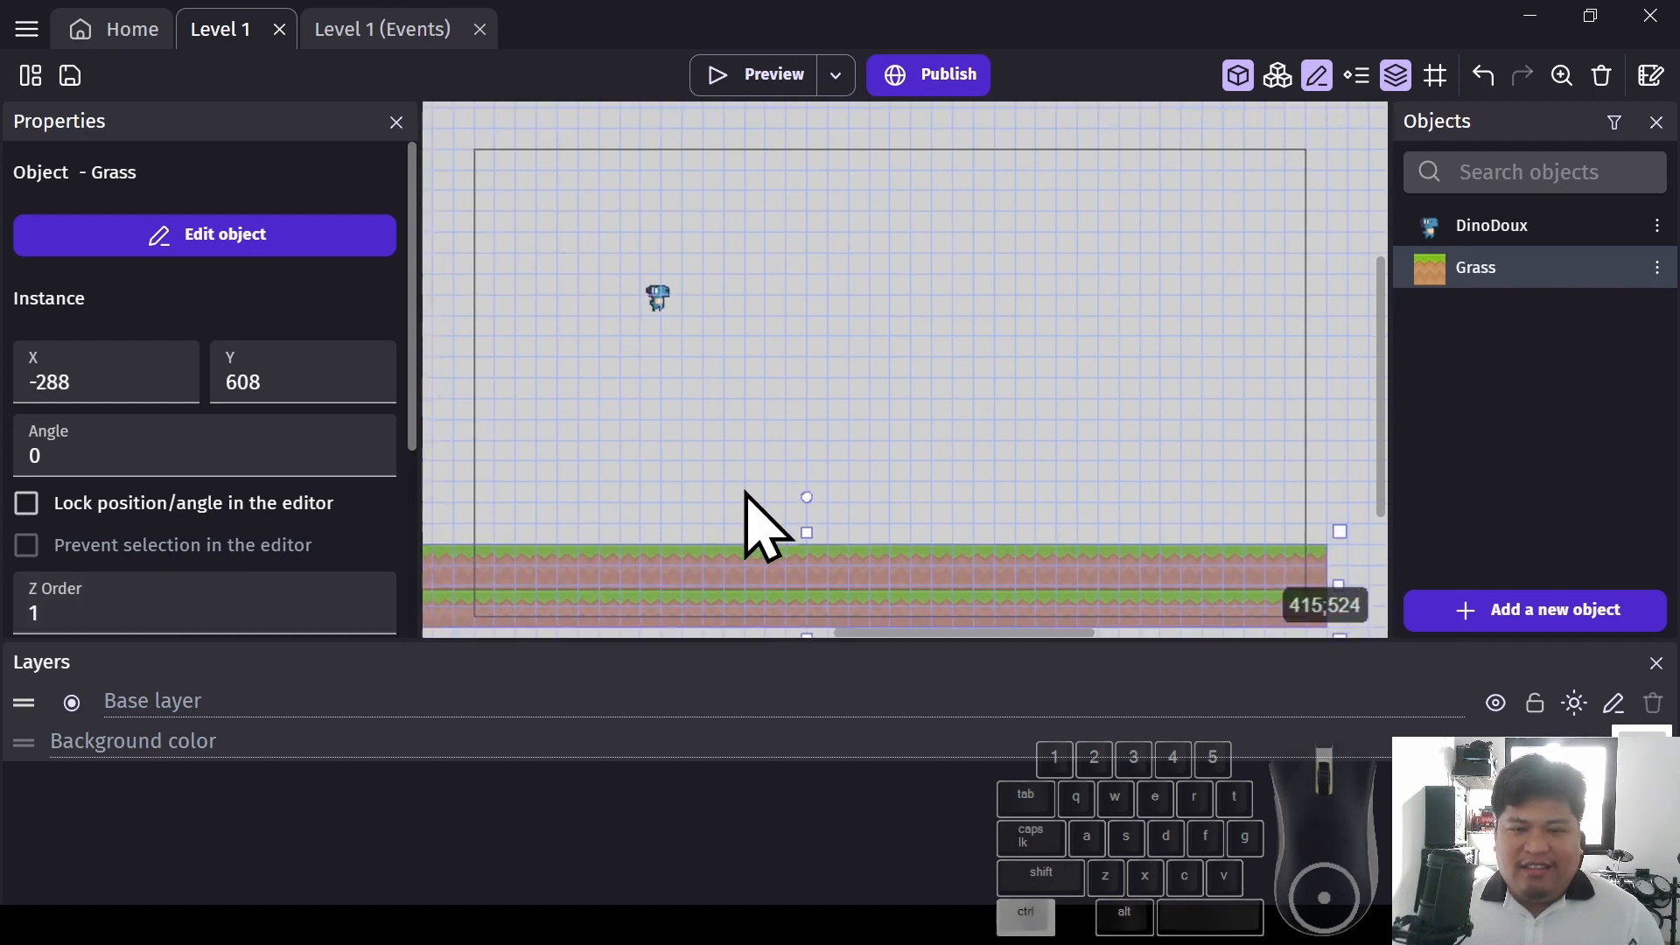
ctrl+scroll(762, 525, down, 5)
drag(1132, 555, 1218, 553)
ctrl+scroll(675, 496, up, 3)
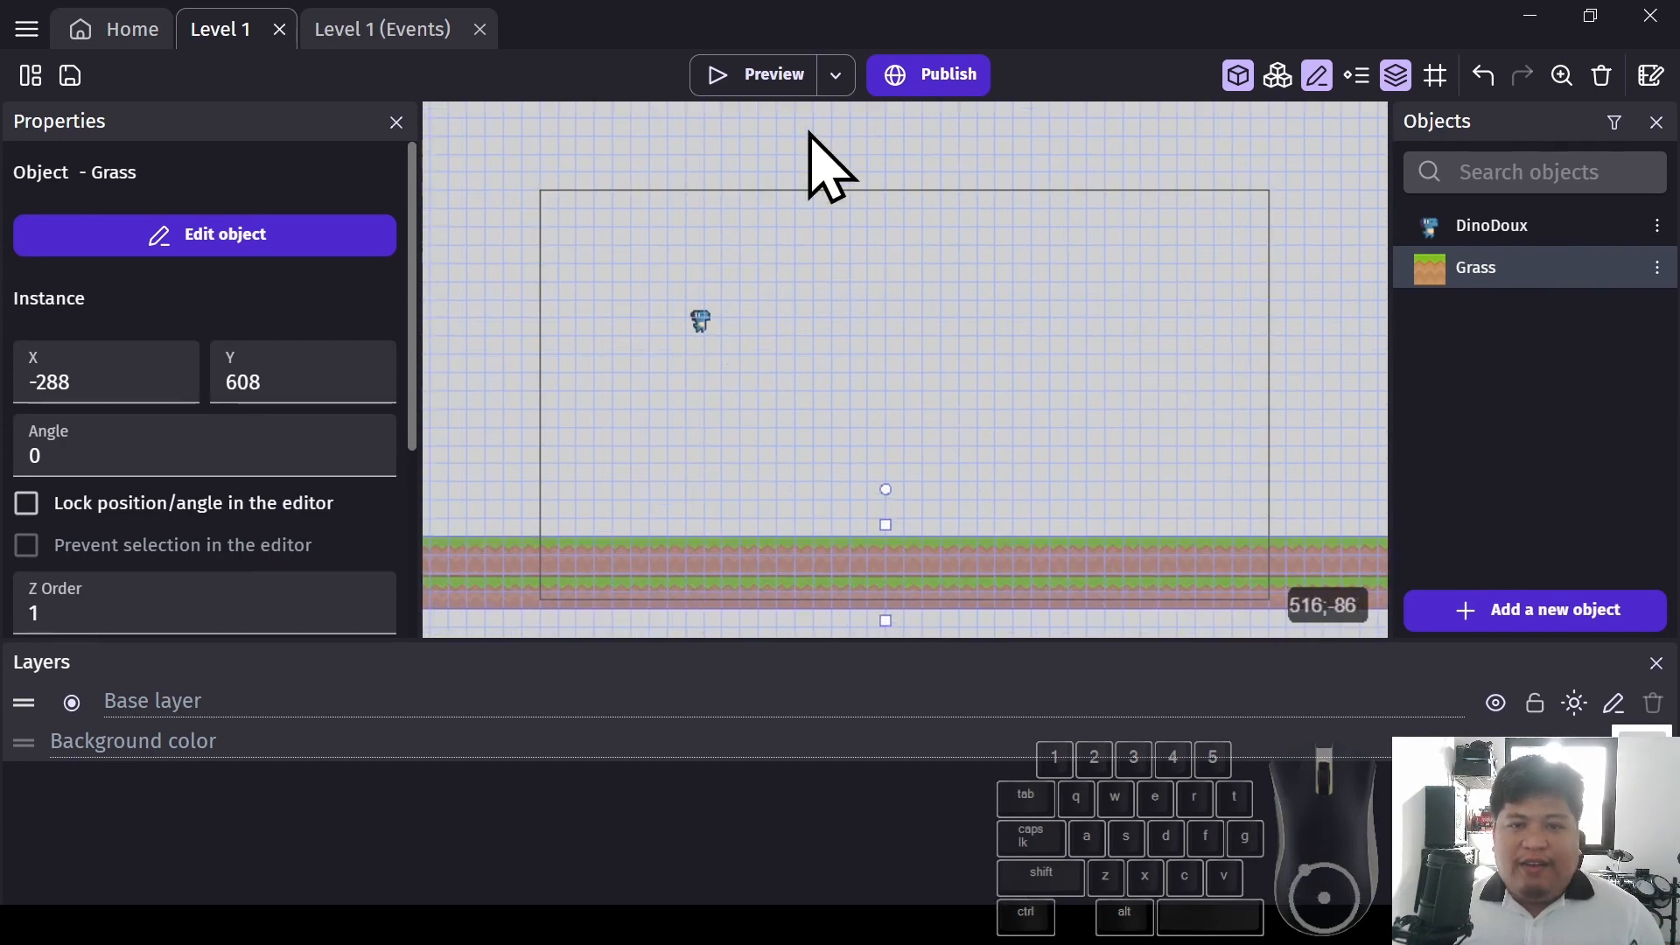
Preview the game, test whether the dino responds to mouse clicks, movement keys and jump, and close the preview
click(749, 75)
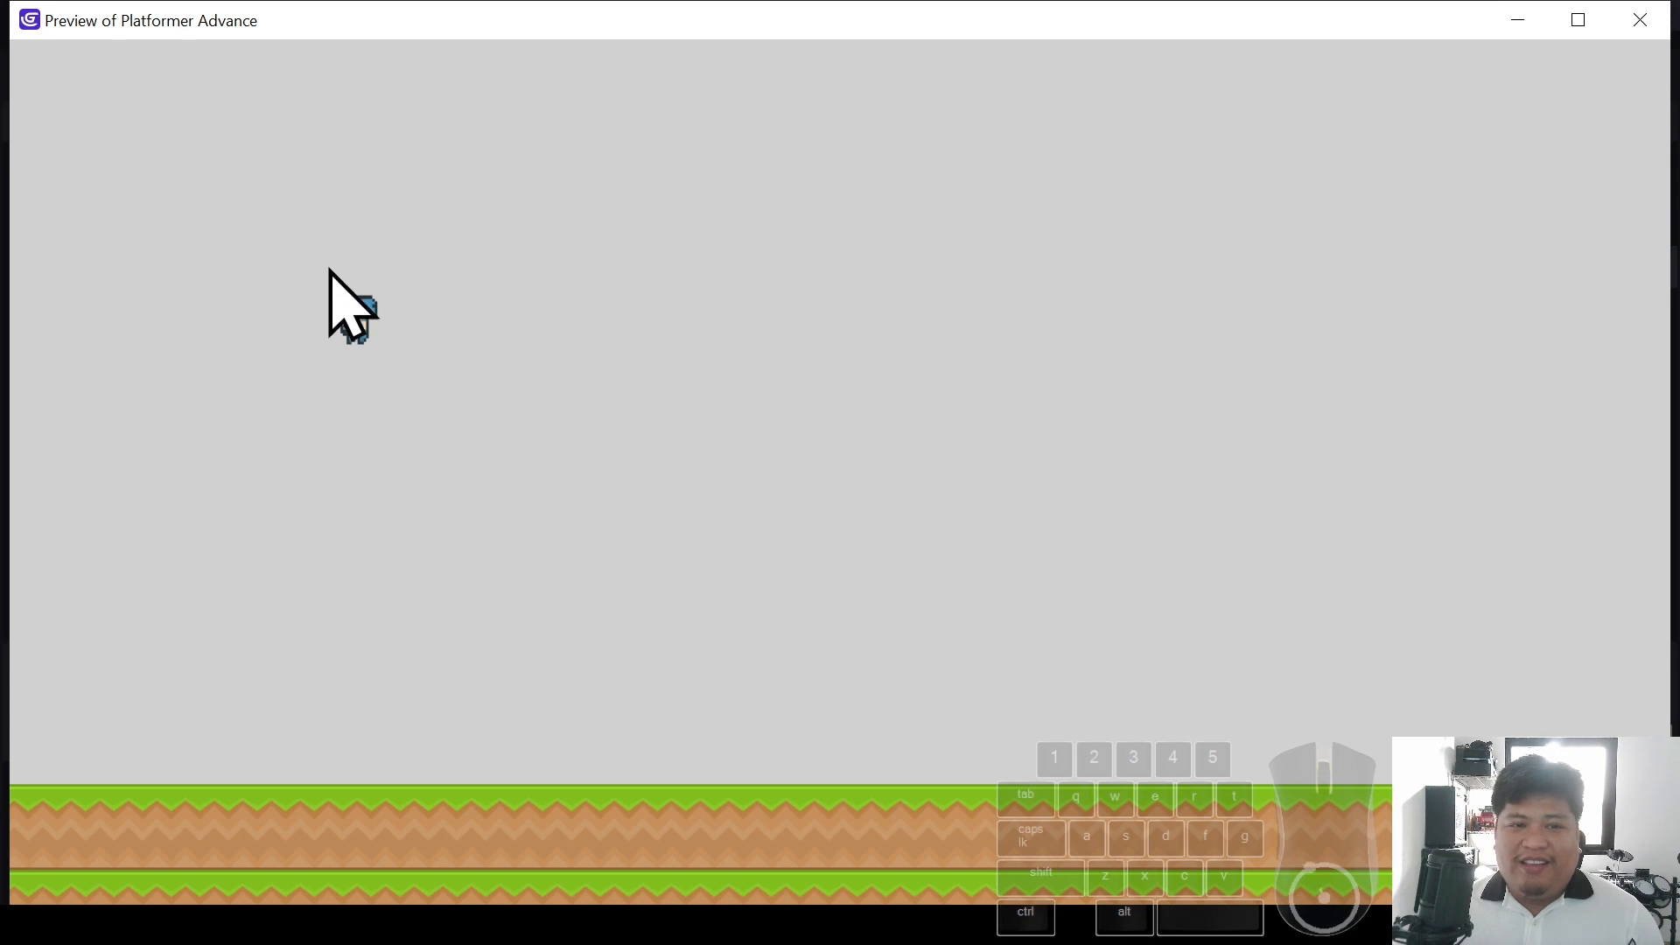
click(355, 354)
click(952, 532)
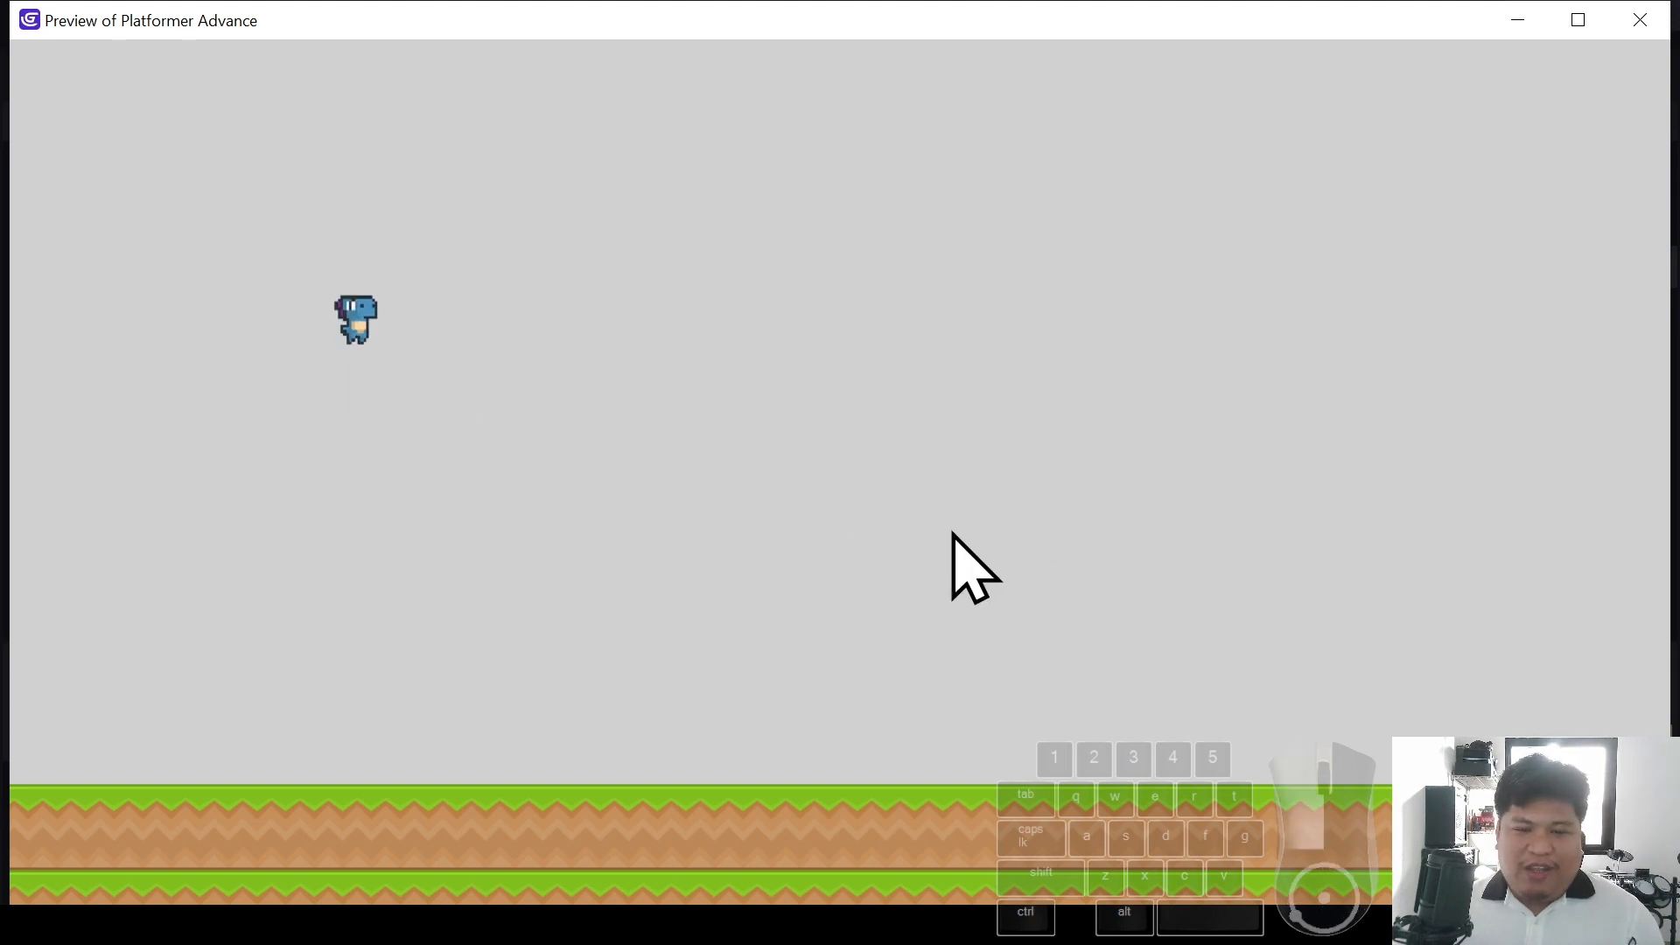
key(a)
key(a)
key(space)
key(a)
key(s)
key(d)
key(space)
key(f)
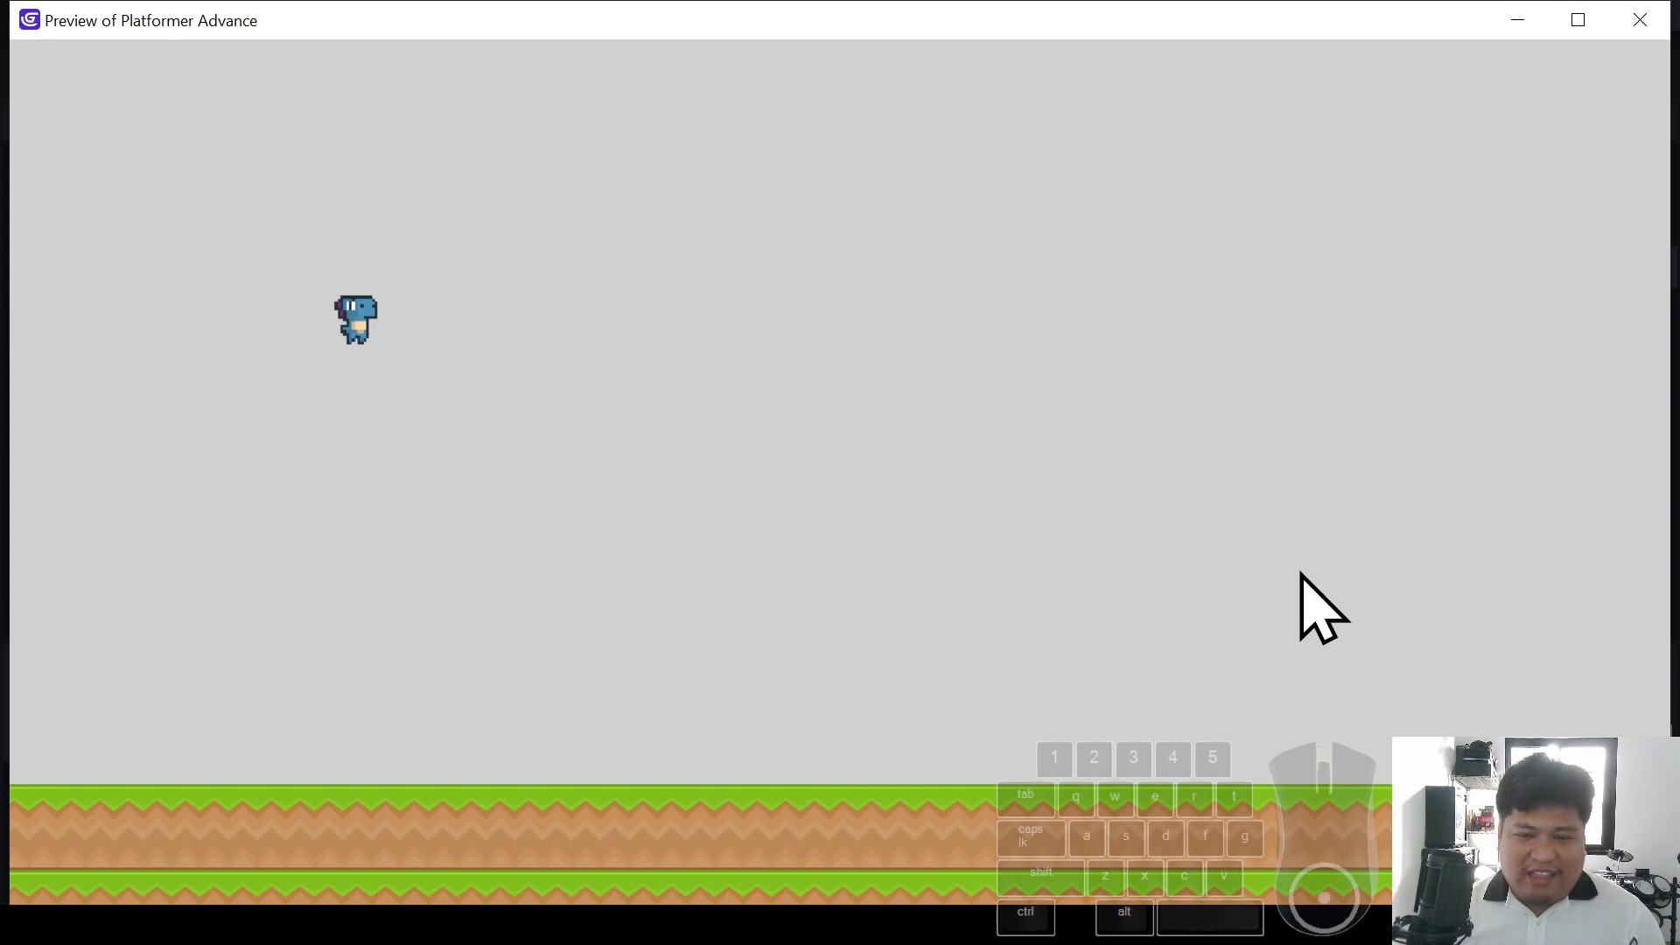
click(1640, 19)
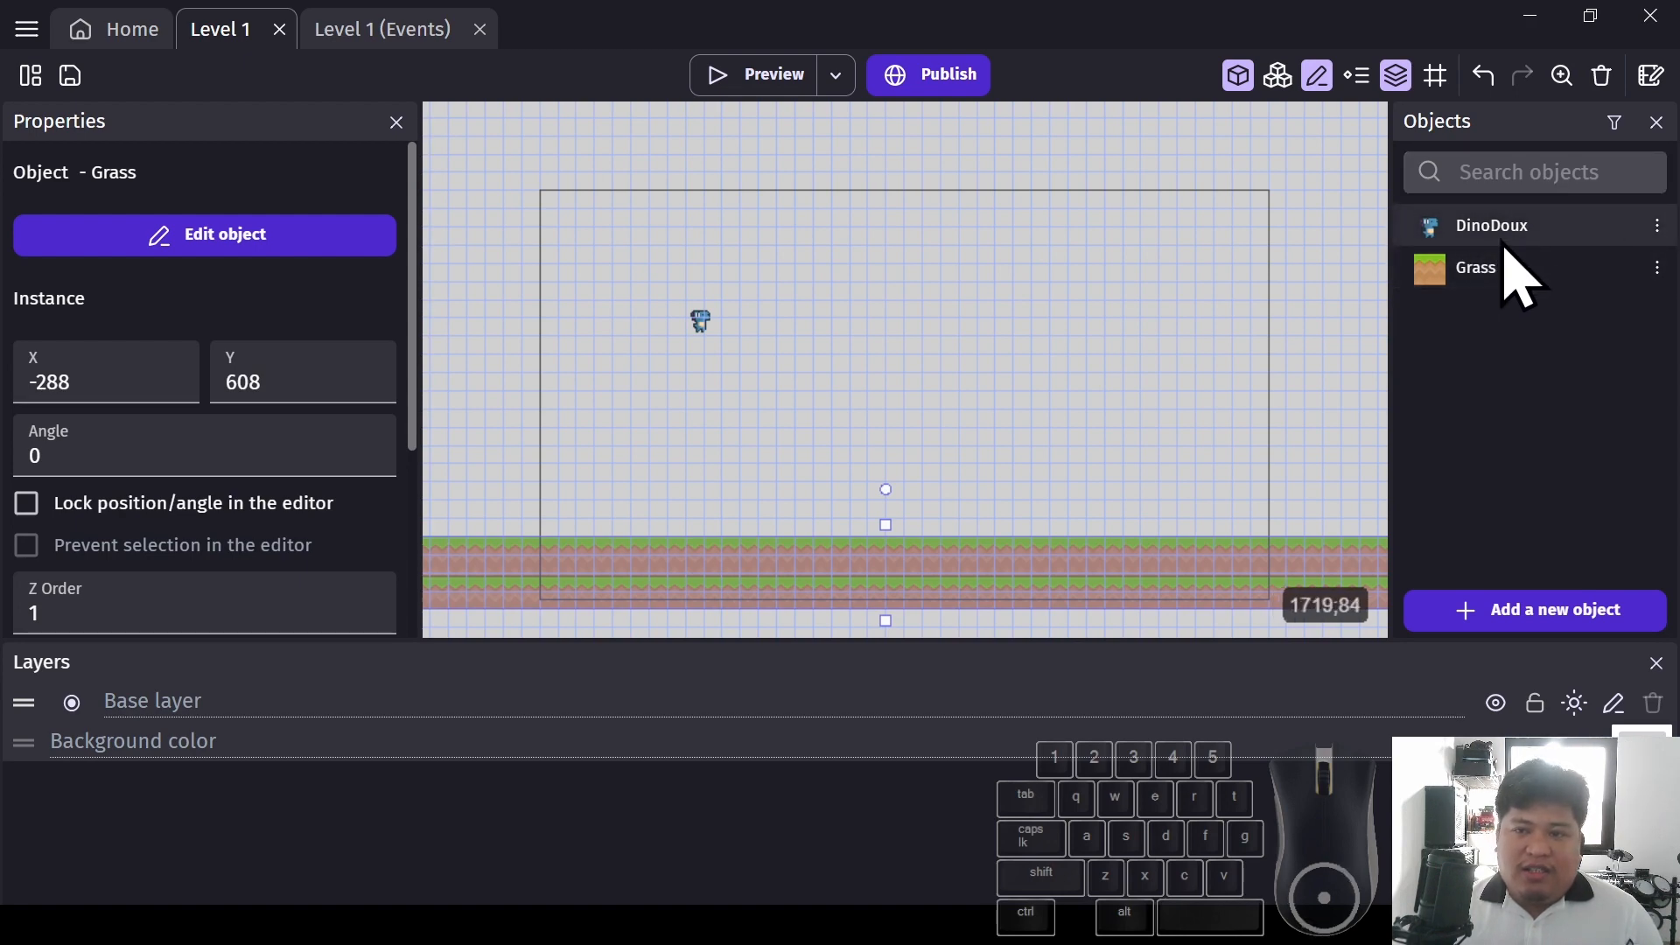
Open DinoDoux for editing and switch its sprite to a custom collision mask
double_click(1554, 230)
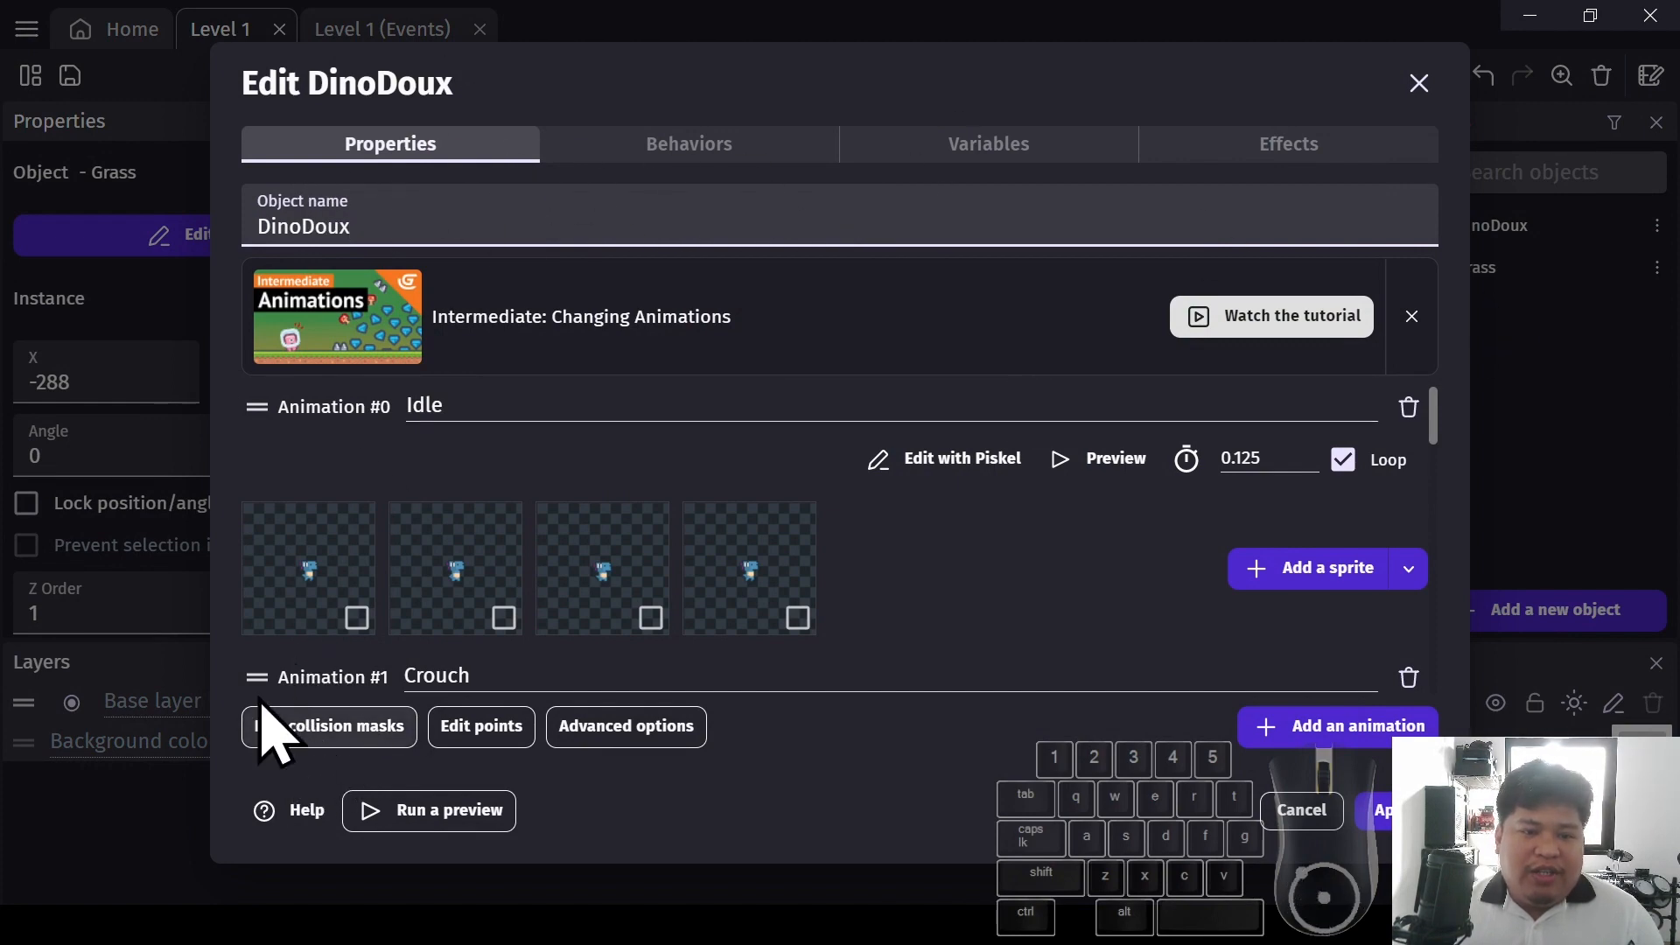
click(340, 738)
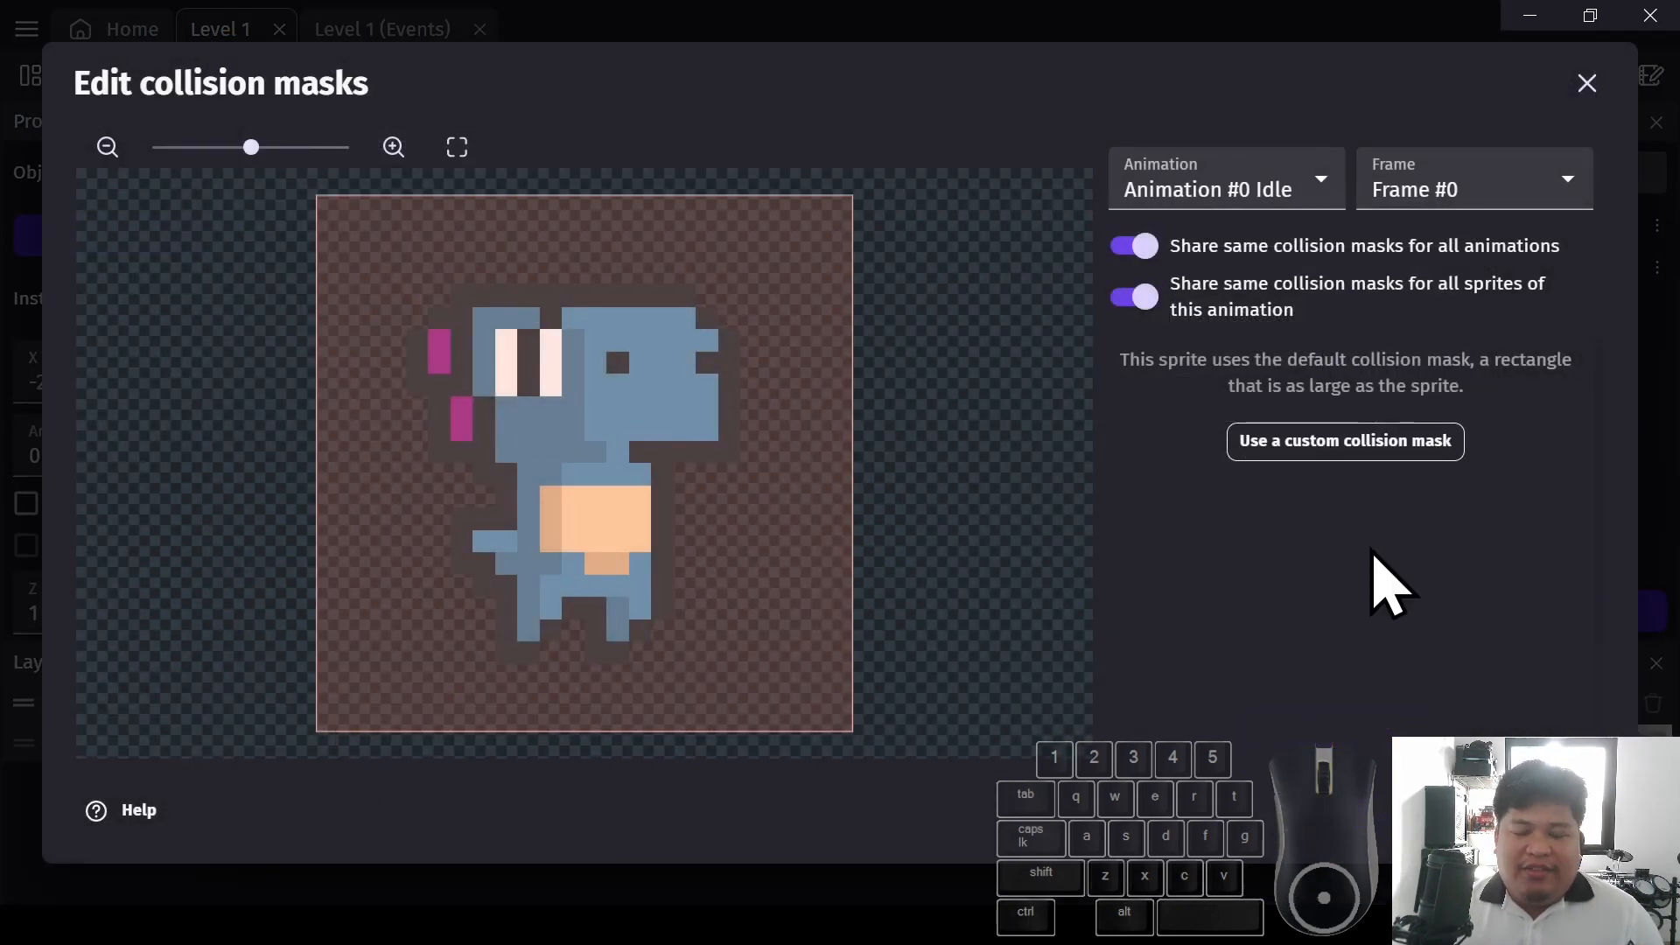
click(1410, 443)
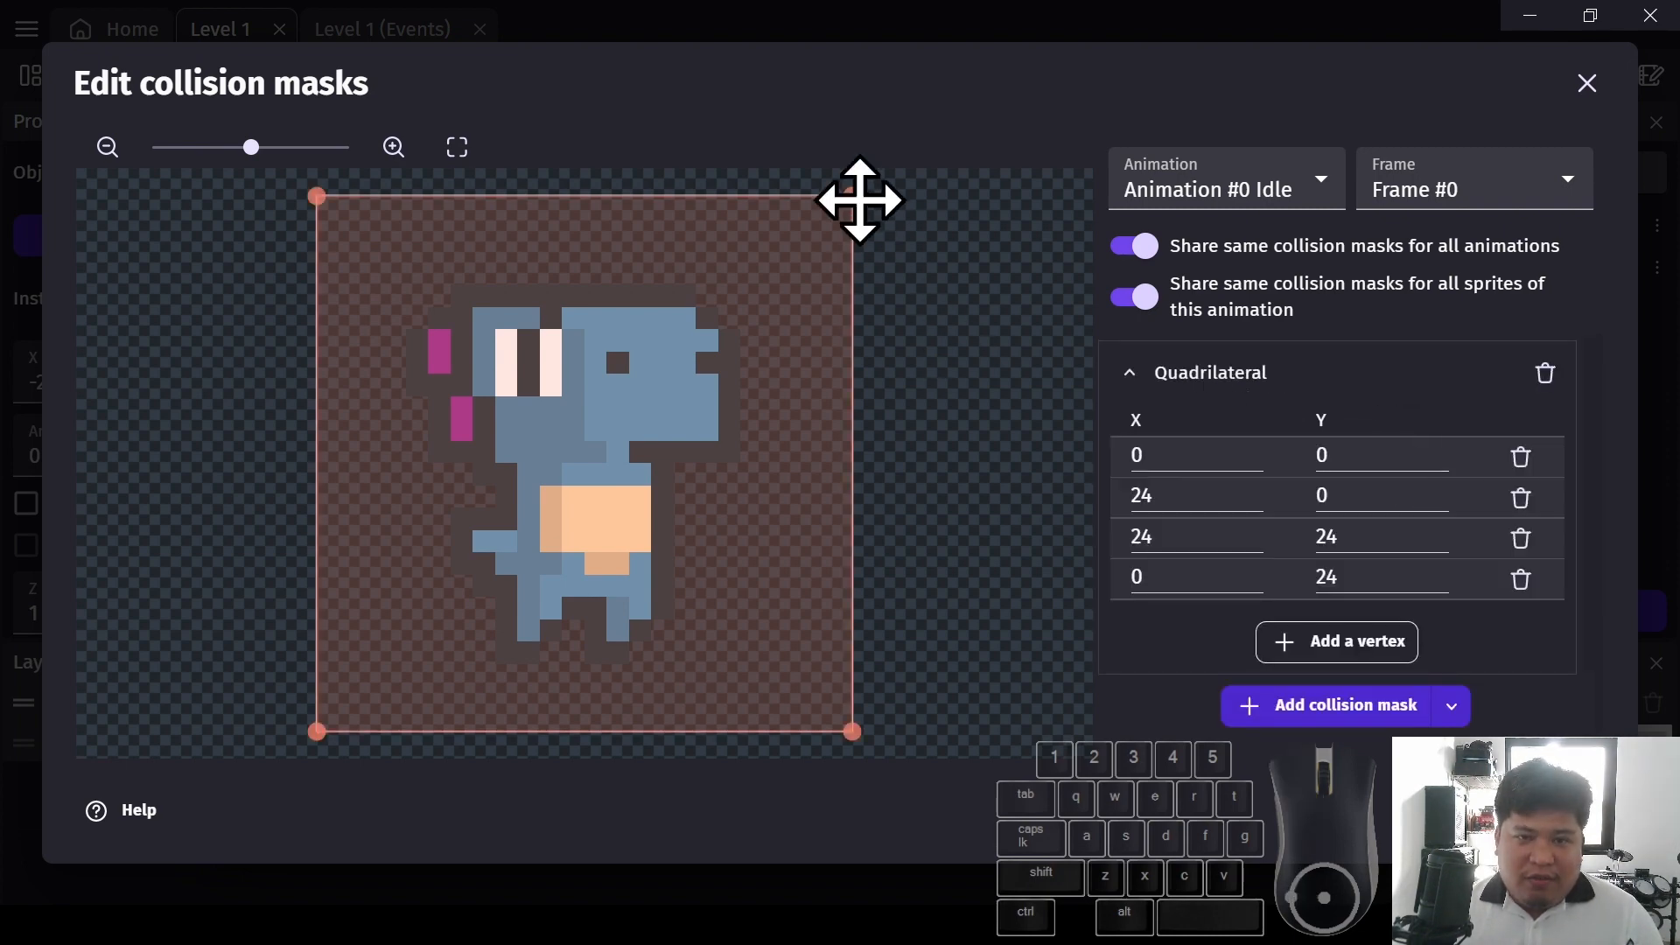
Fit the collision mask around the dino with vertices at (4.5, 4.5), (18.5, 4.5), (15, 21) and (8, 21)
drag(852, 197, 718, 296)
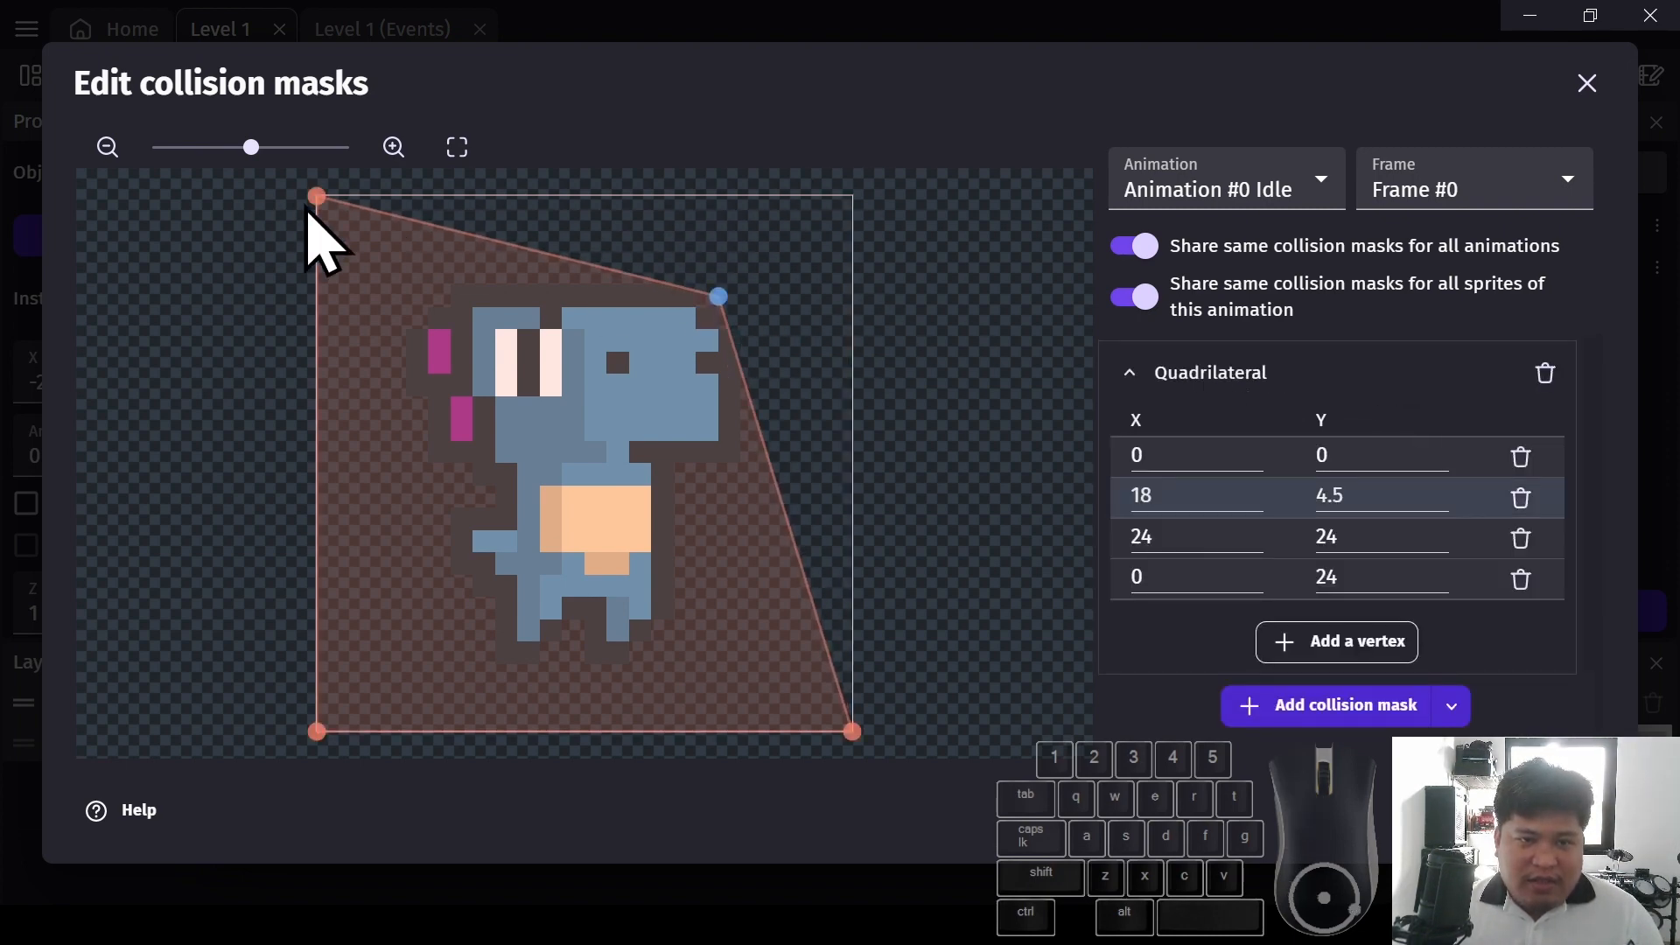
drag(317, 196, 417, 296)
drag(317, 730, 494, 664)
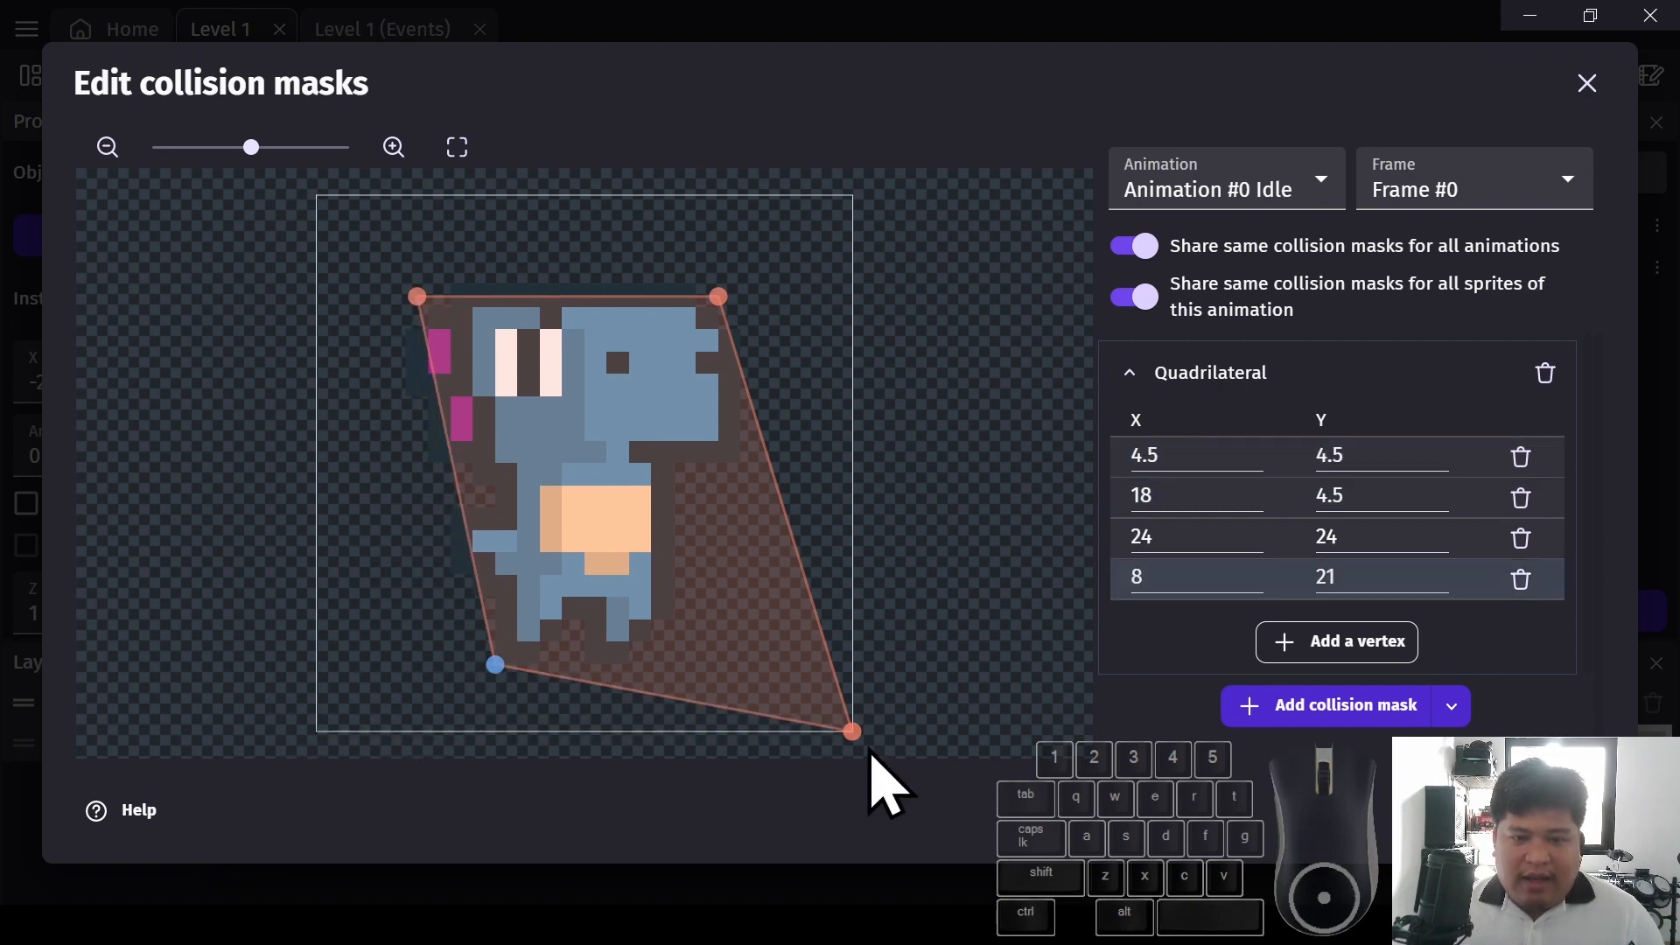
drag(852, 731, 651, 665)
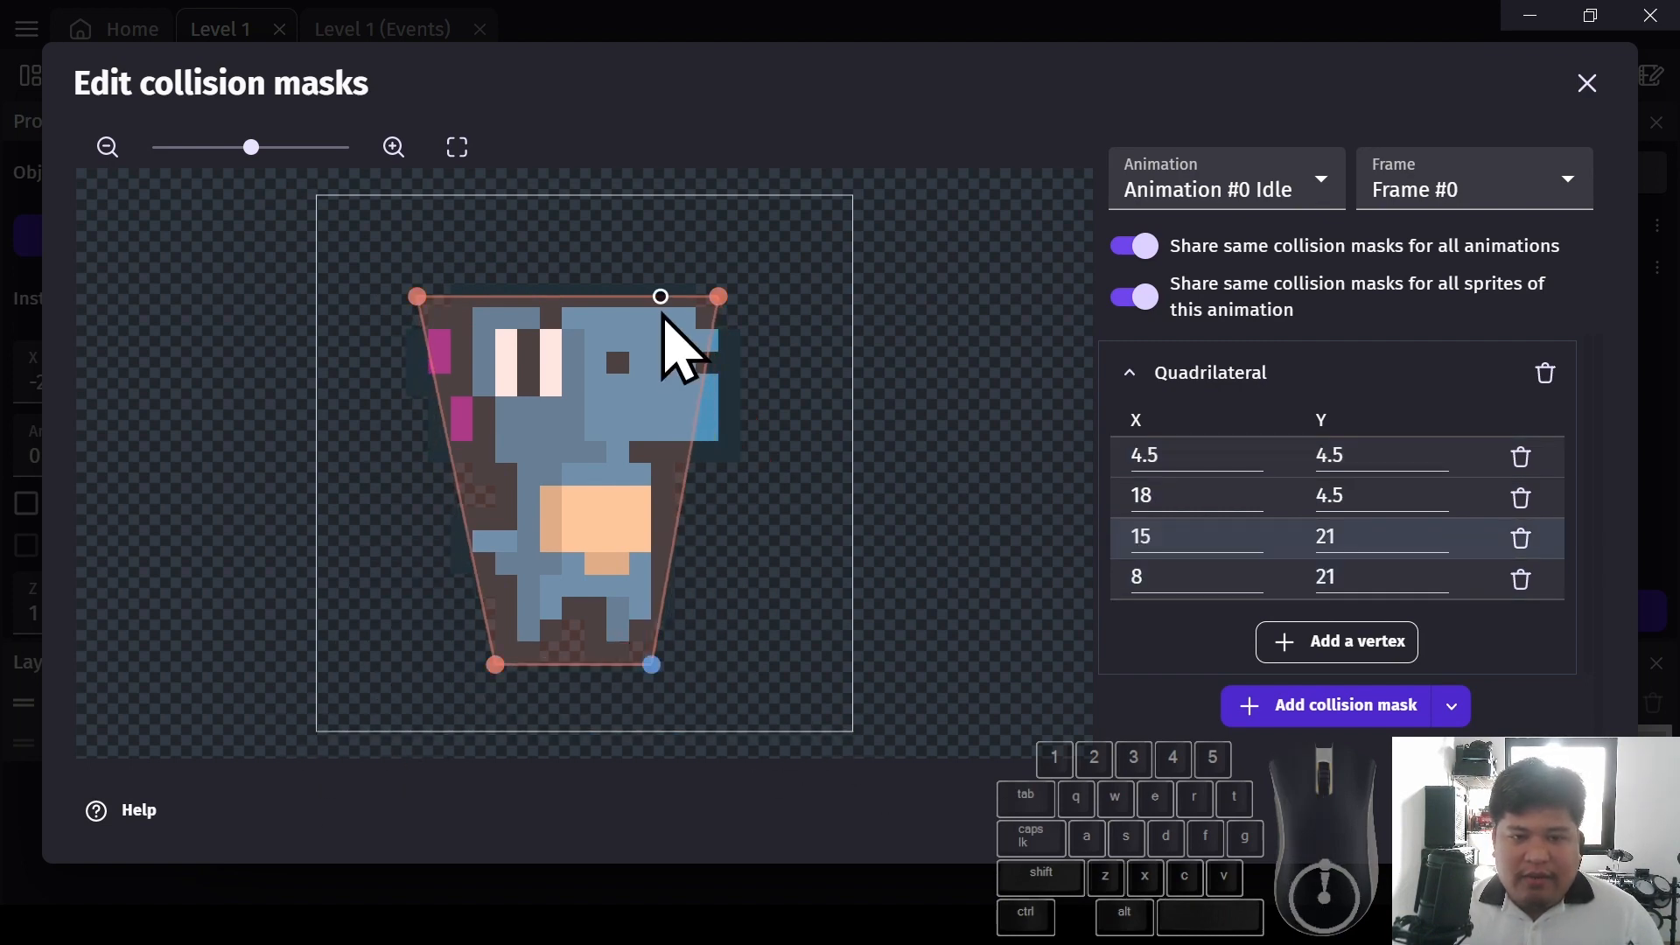
drag(732, 294, 730, 296)
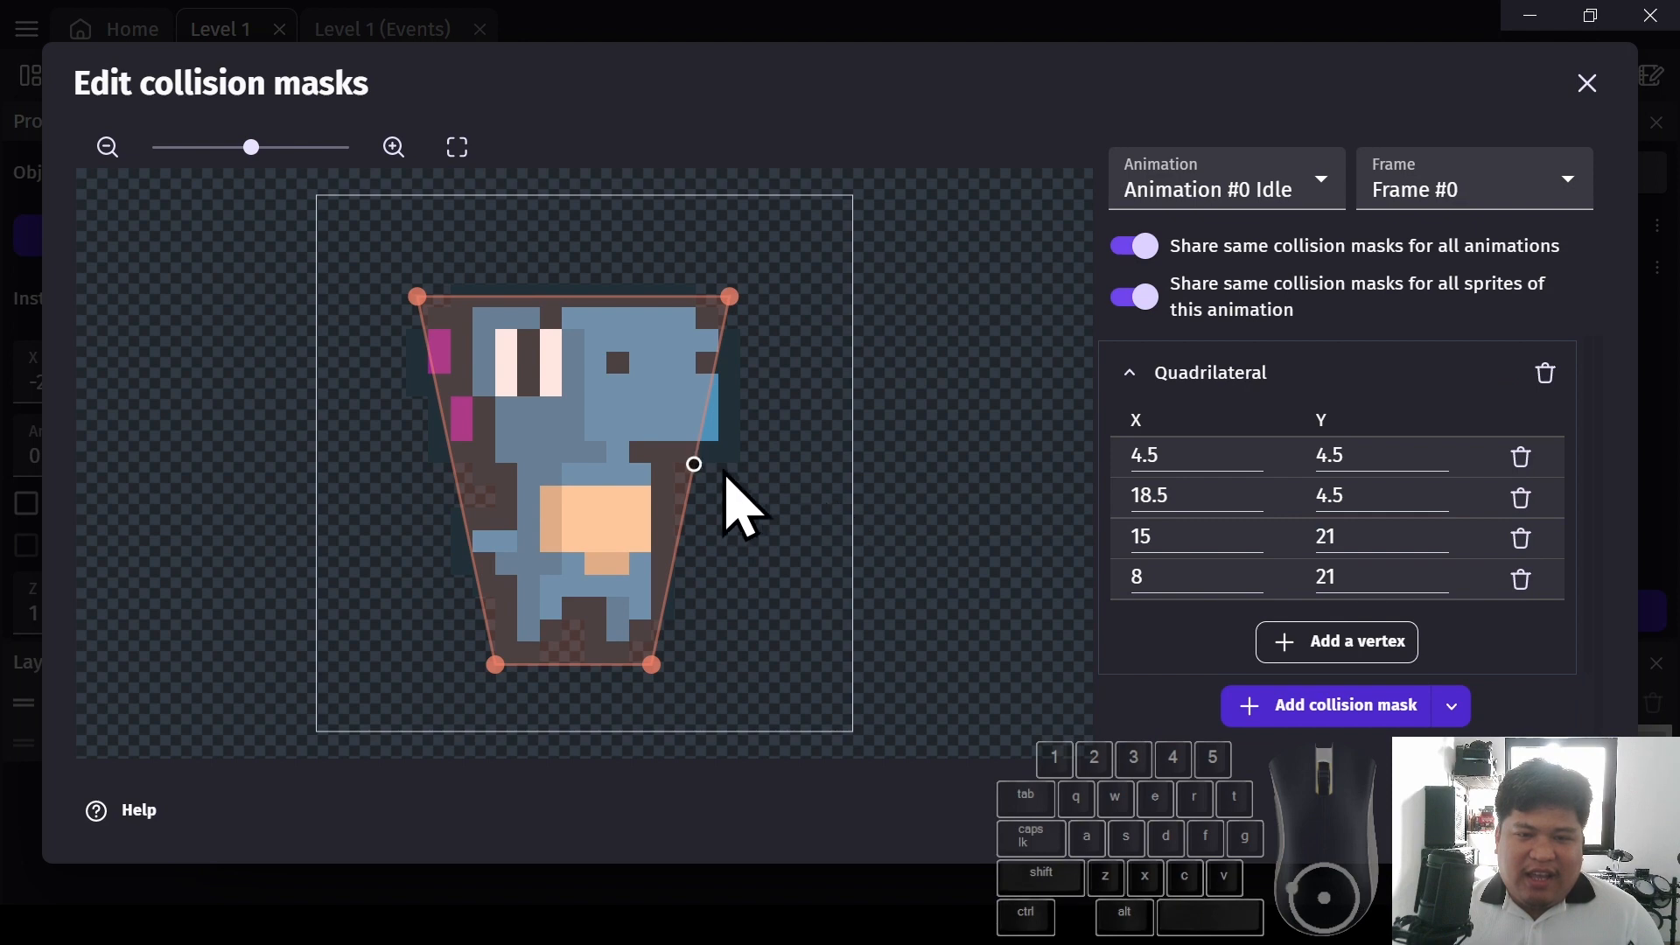
Insert a fifth vertex at (19.5, 11.5) on the mask's front edge and delete it again
drag(685, 459, 750, 457)
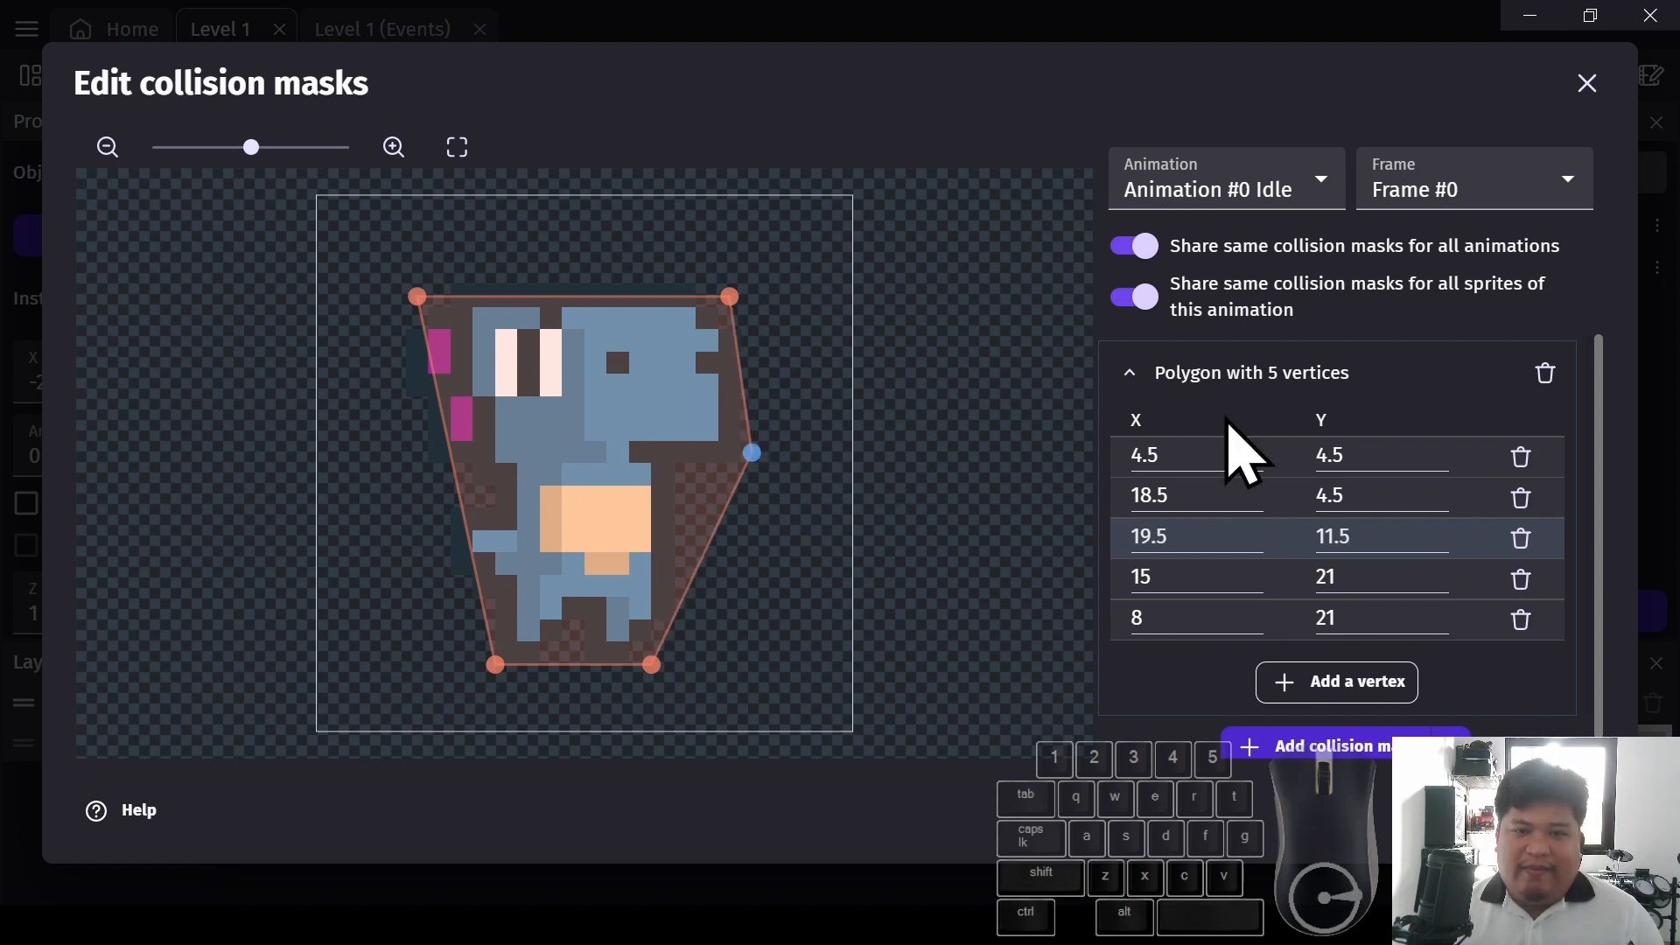
click(1521, 537)
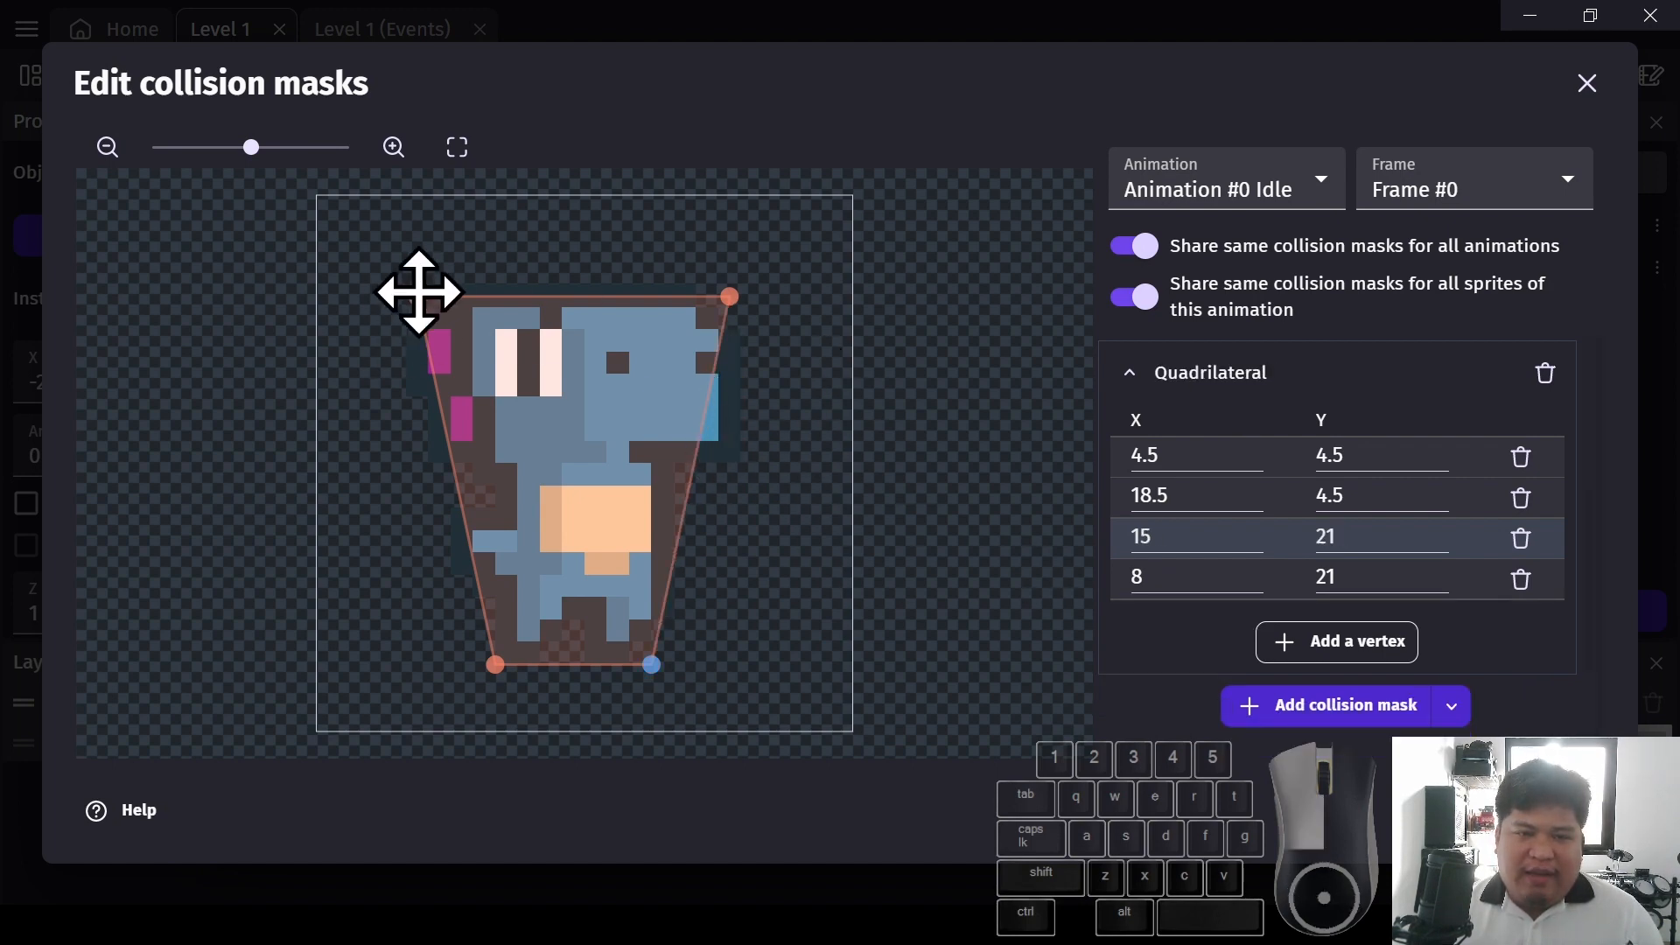
Raise the mask's upper front vertex to (18.5, 4), apply the collision mask and close the DinoDoux editor
click(417, 295)
drag(735, 291, 731, 286)
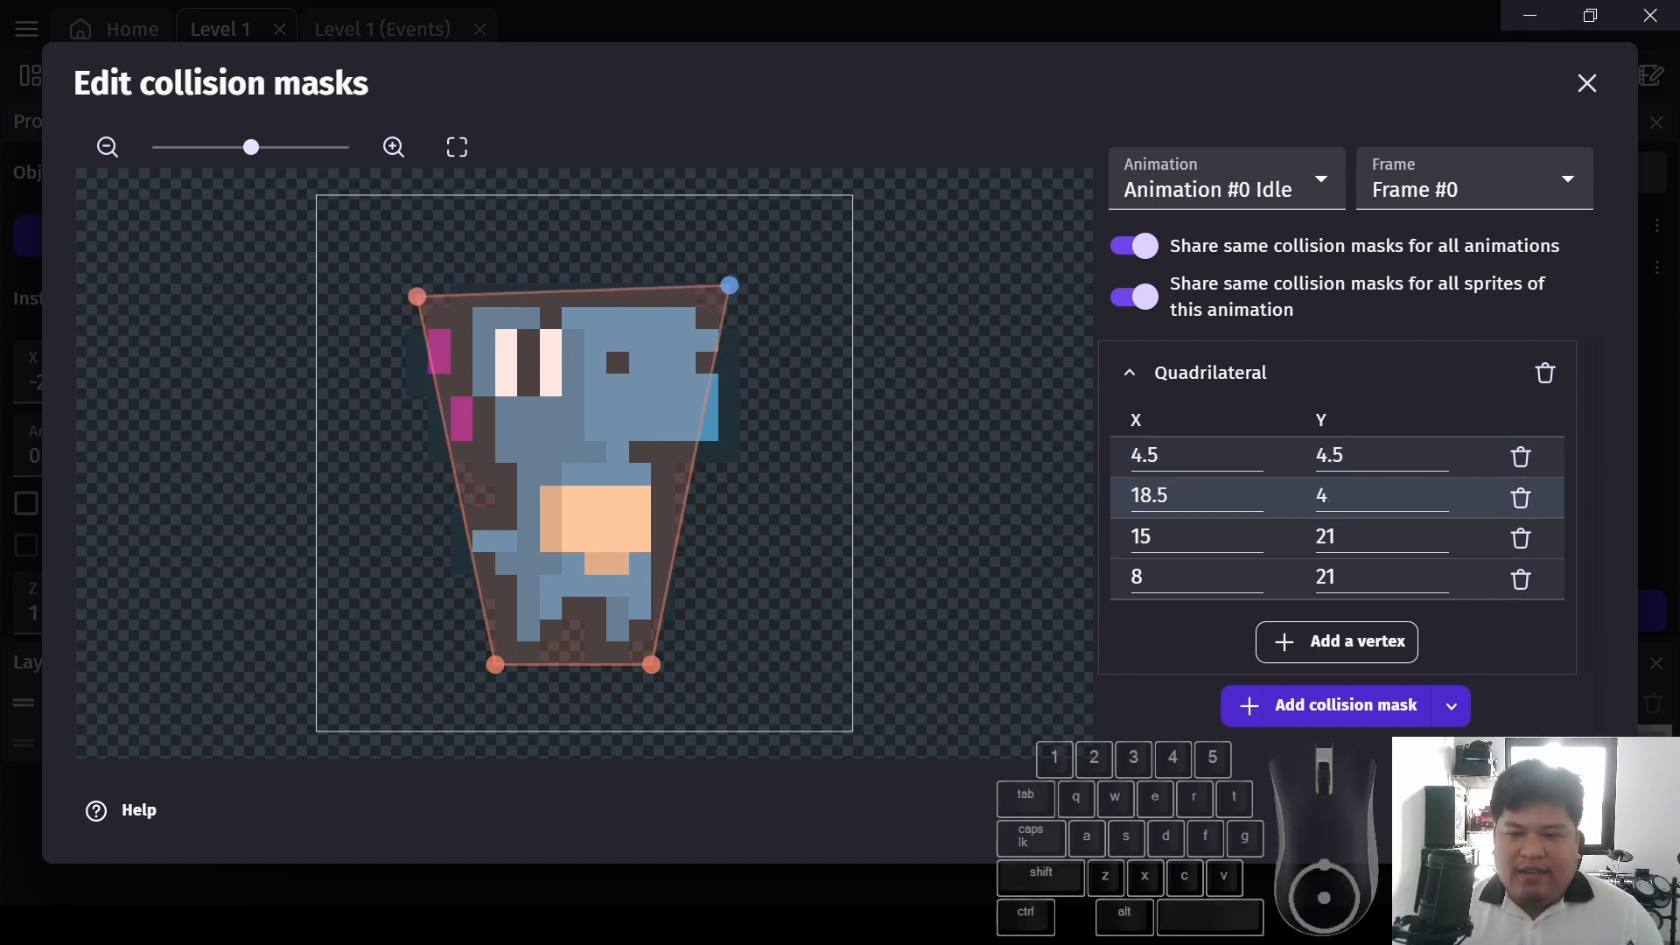
click(1563, 811)
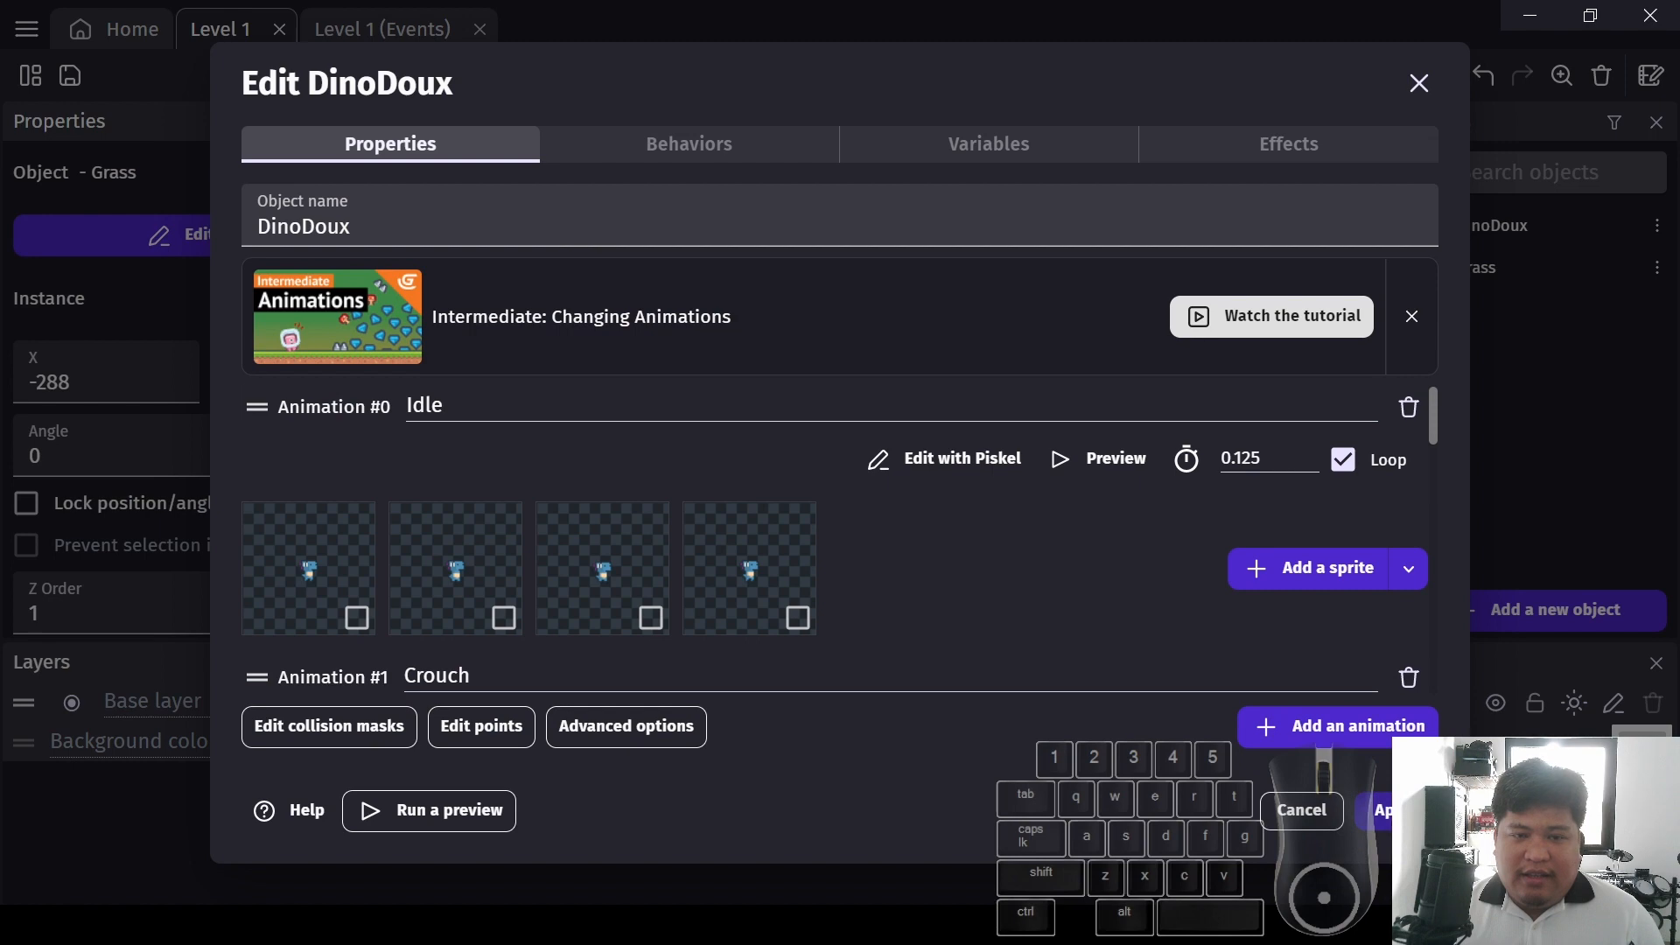
click(1301, 809)
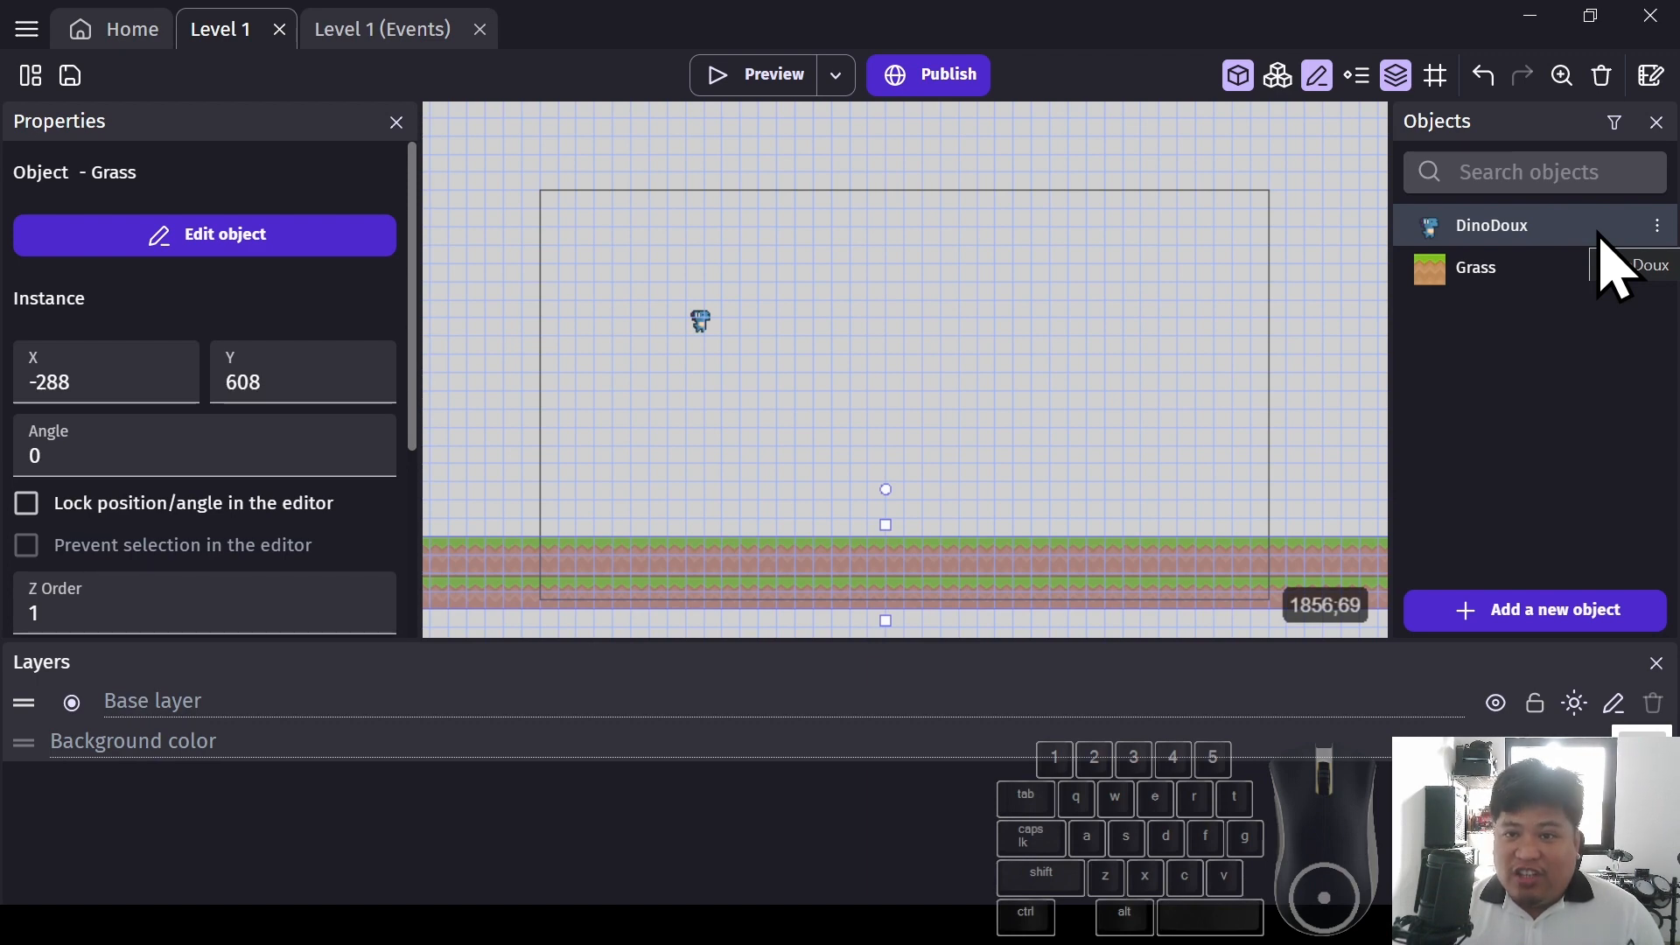
Search the project's extensions for "platformer" and install Advanced platformer movements in the project
drag(1599, 235, 1555, 239)
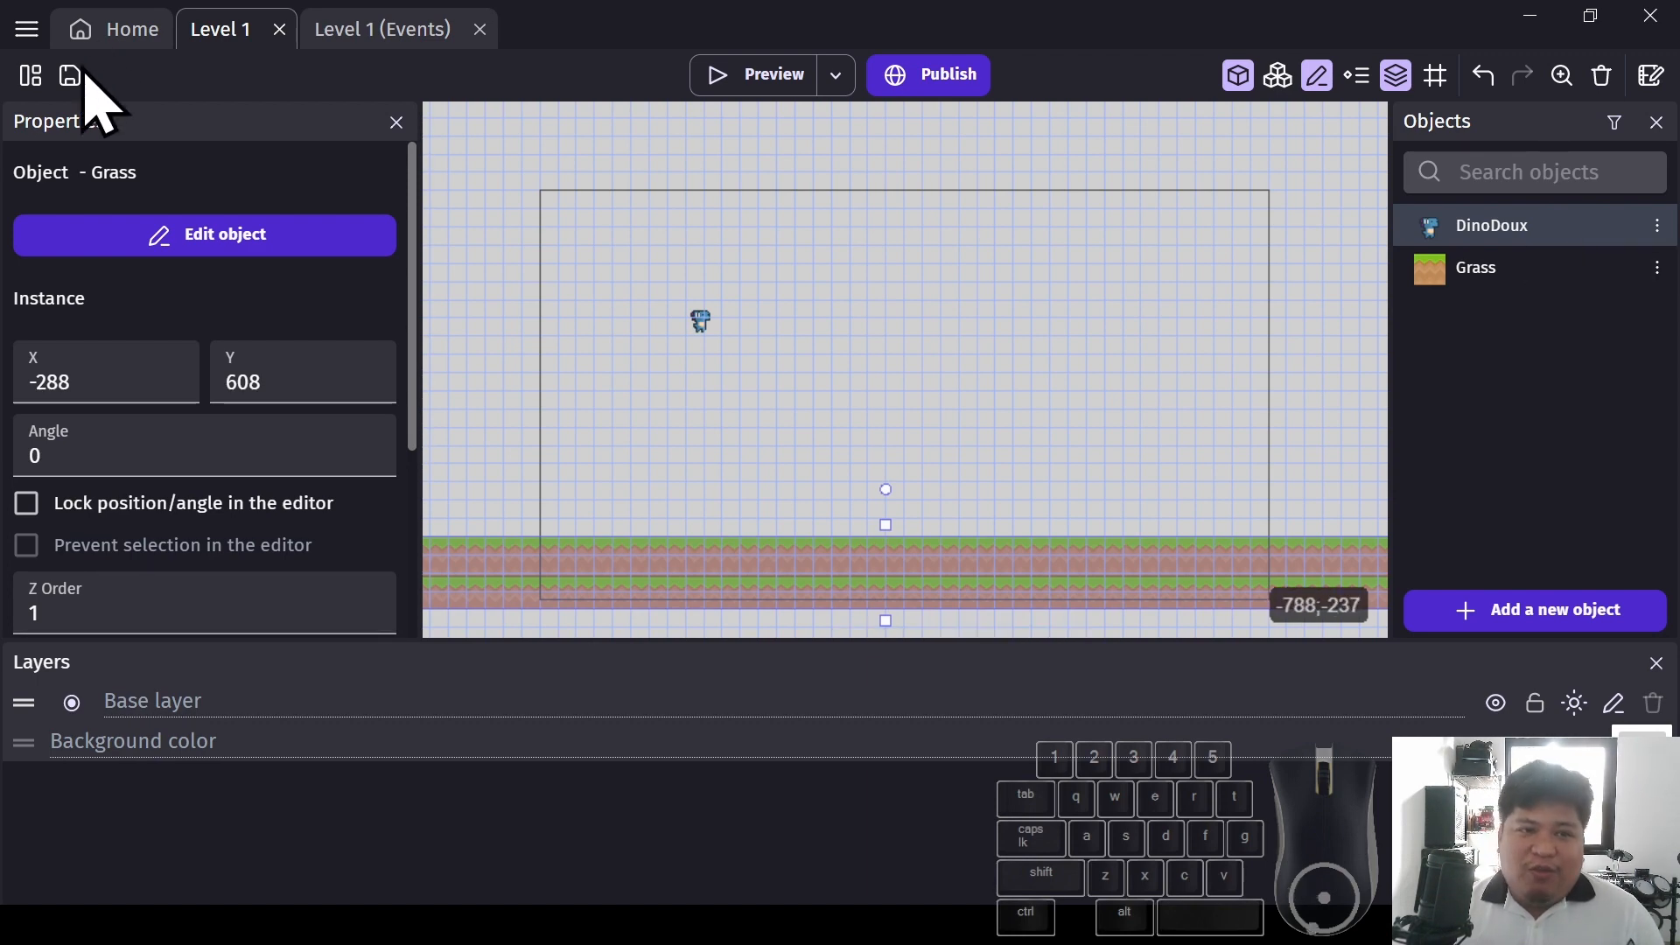
click(32, 77)
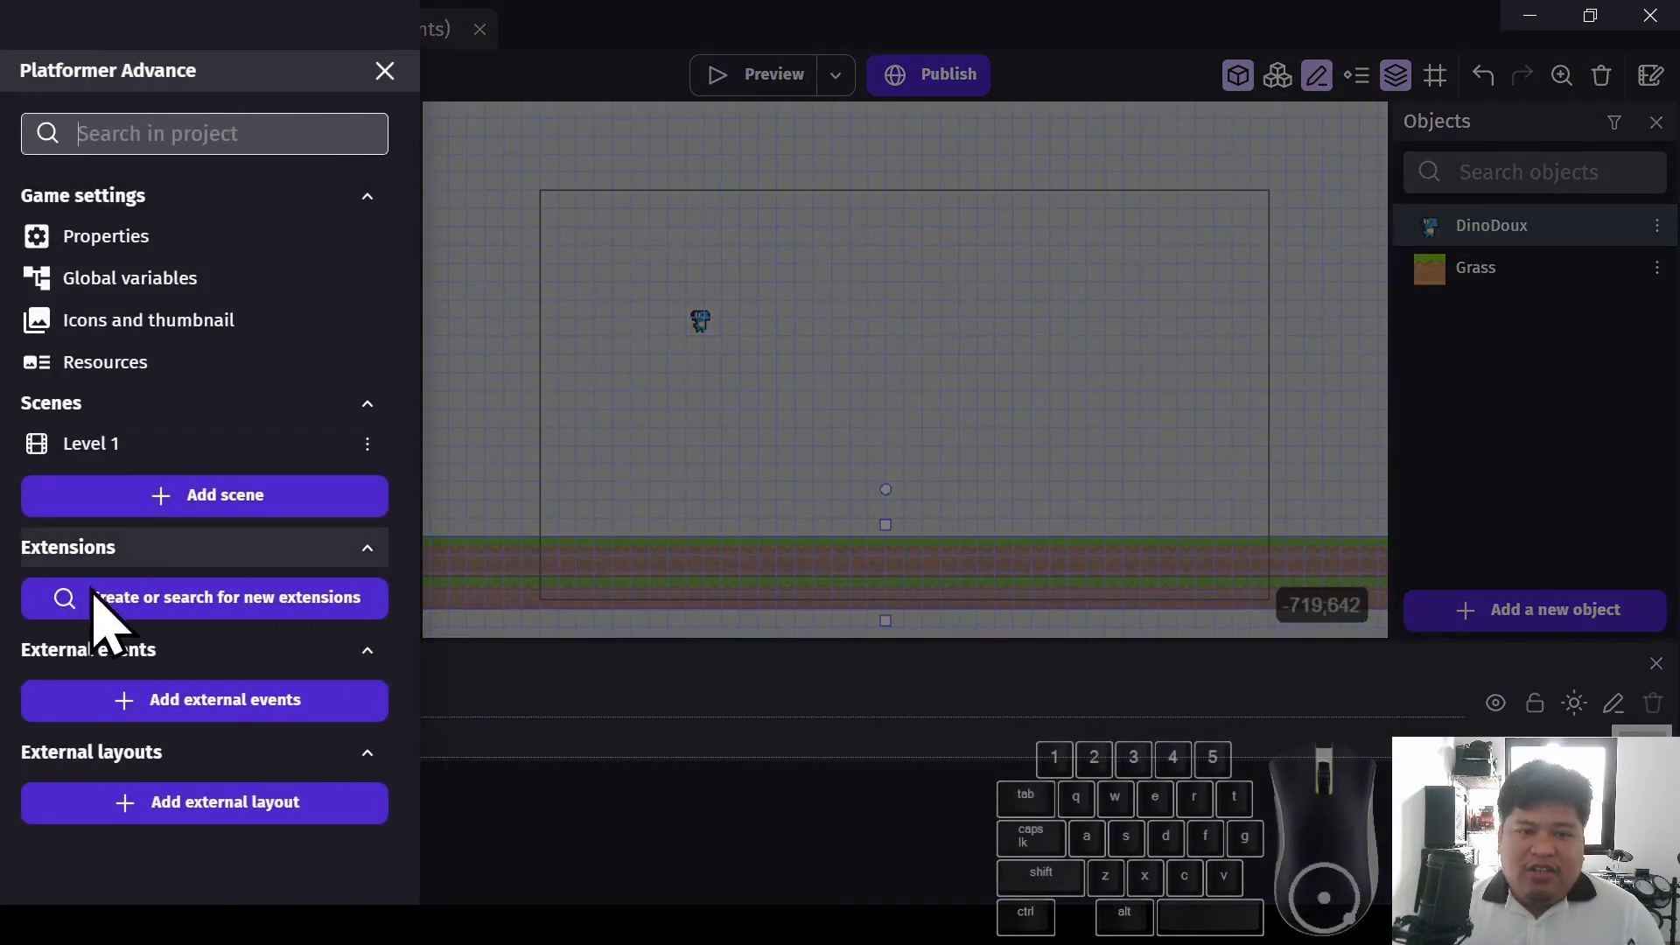
click(291, 608)
click(686, 147)
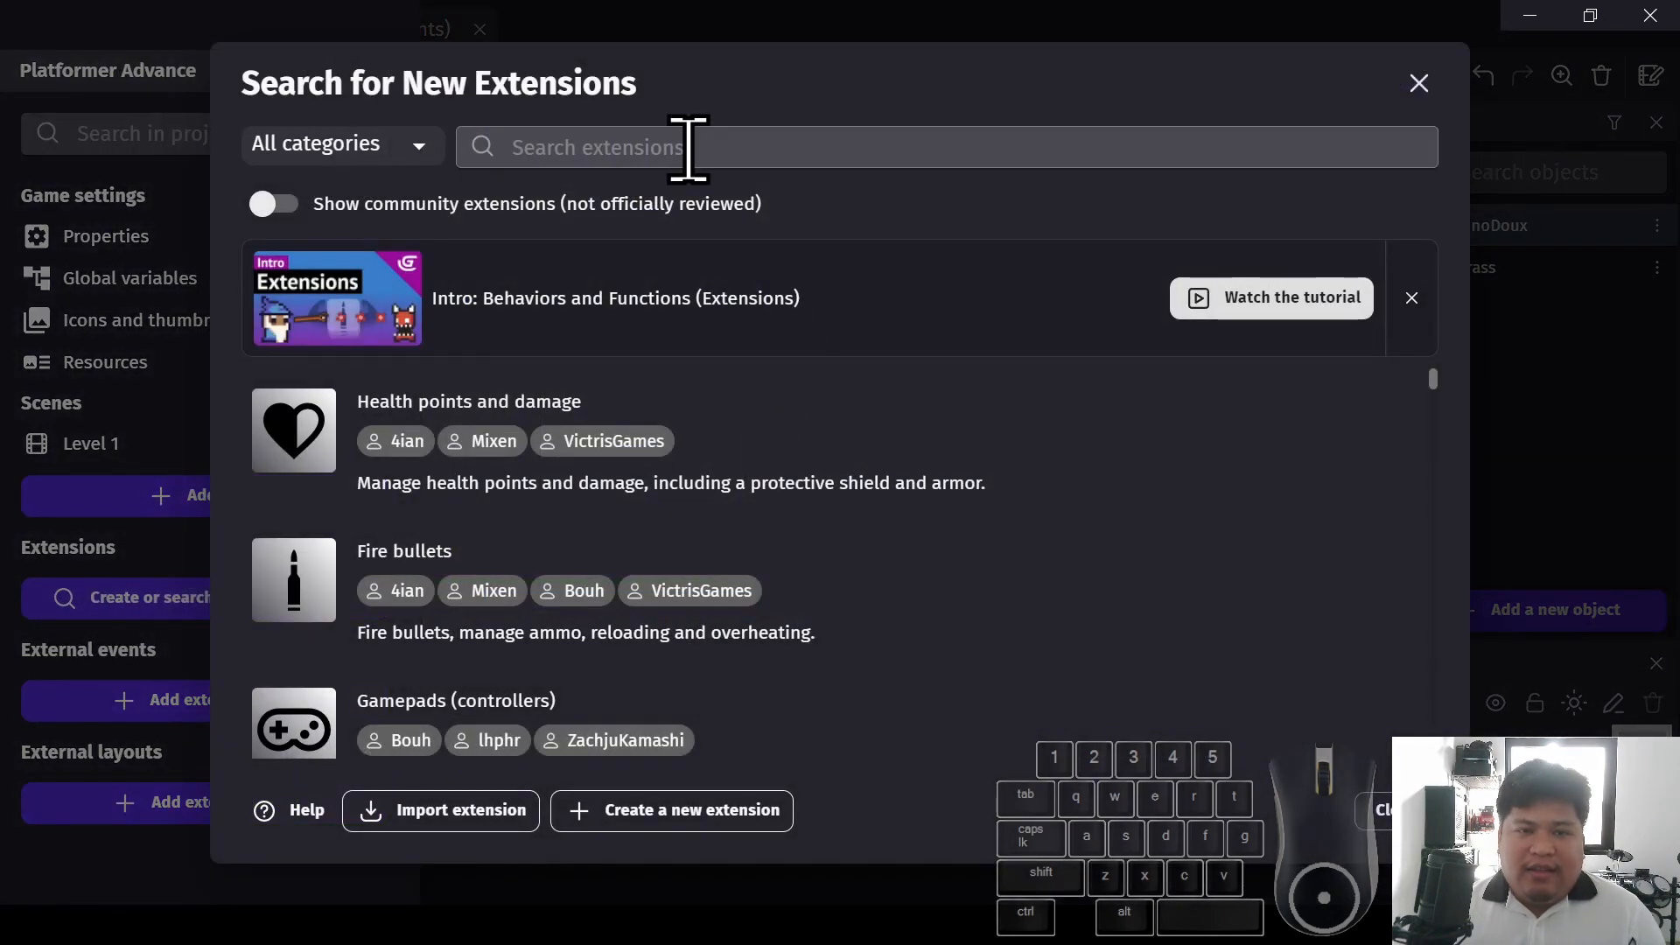
text(platformer)
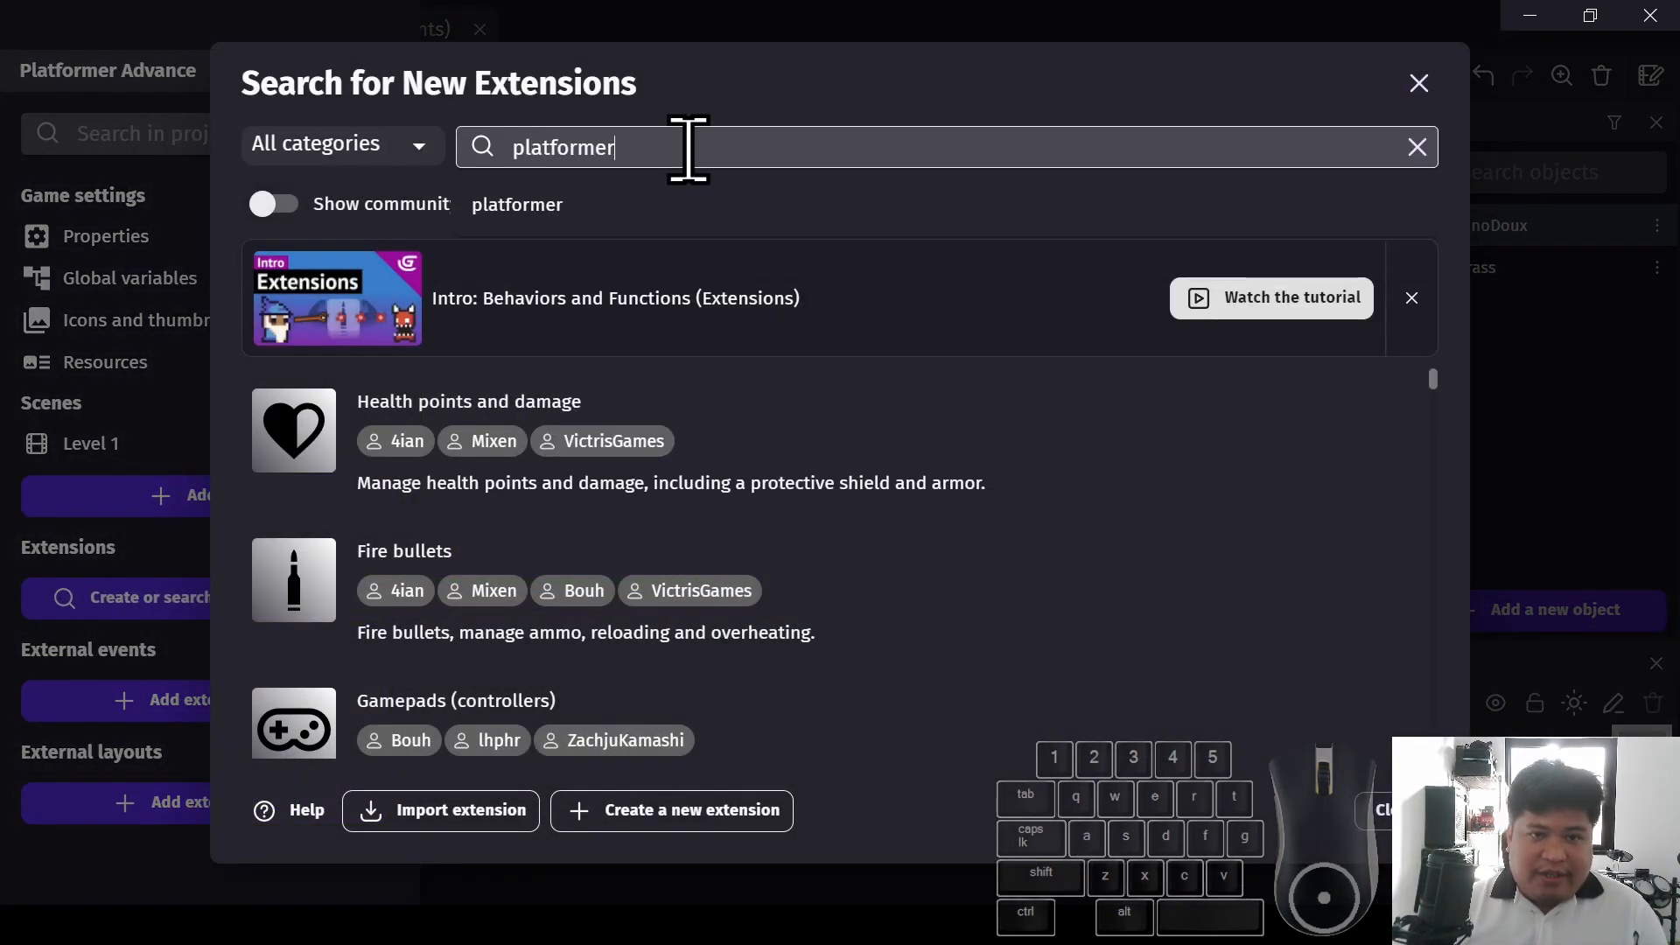
scroll(875, 402, down, 4)
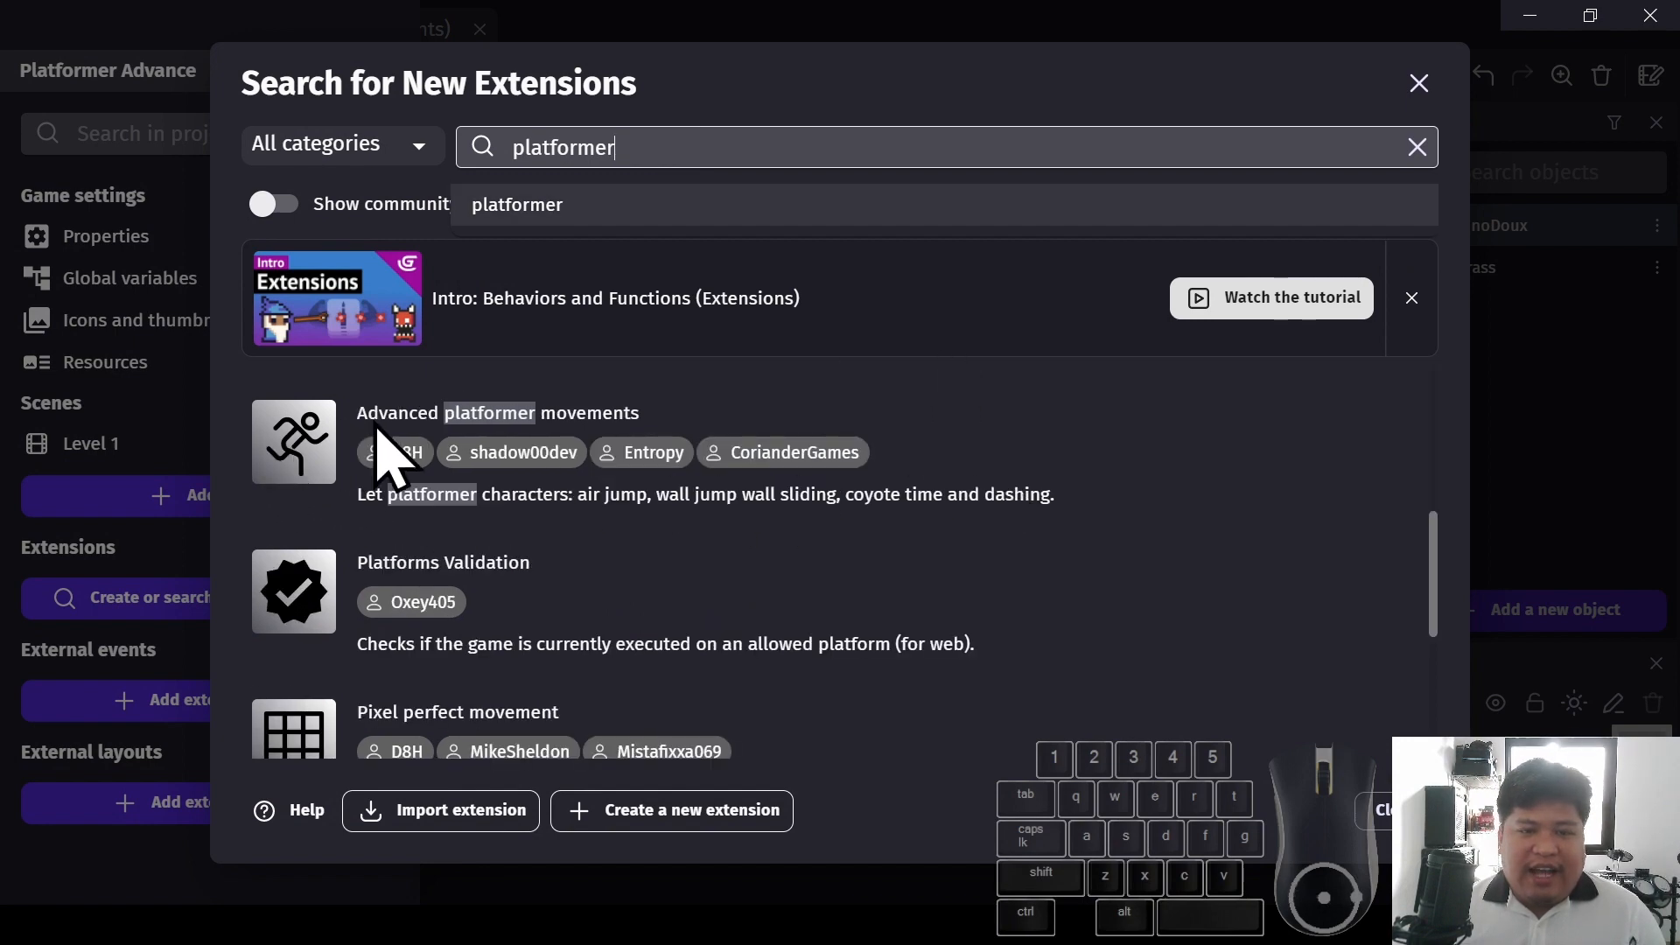
click(296, 453)
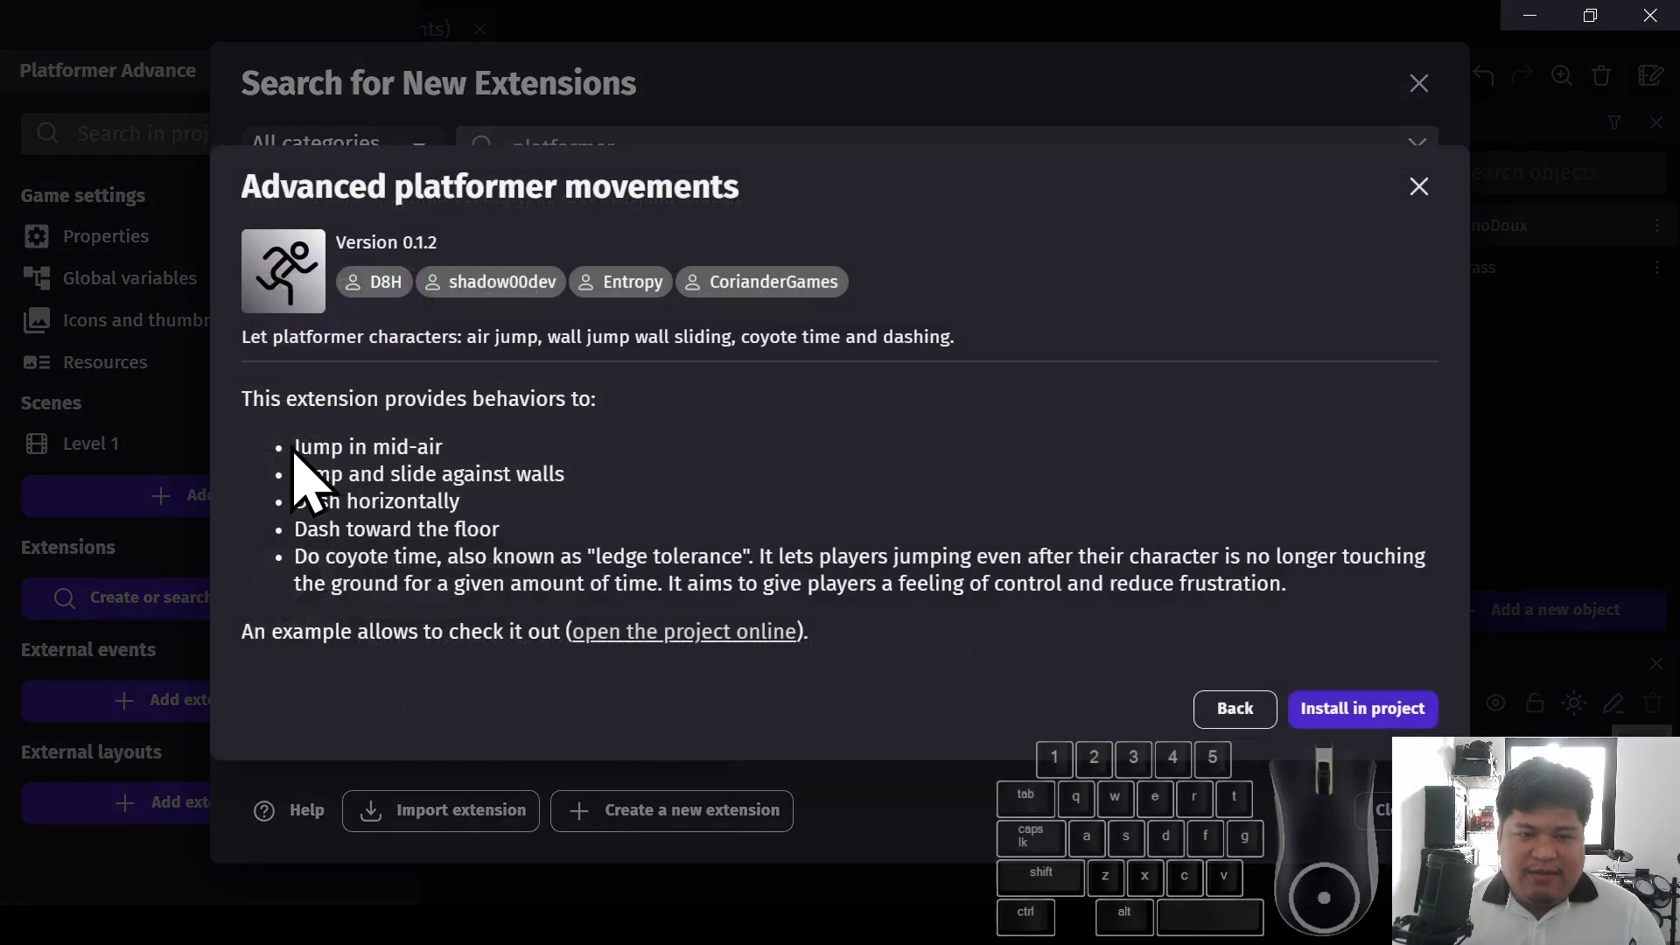
click(1367, 721)
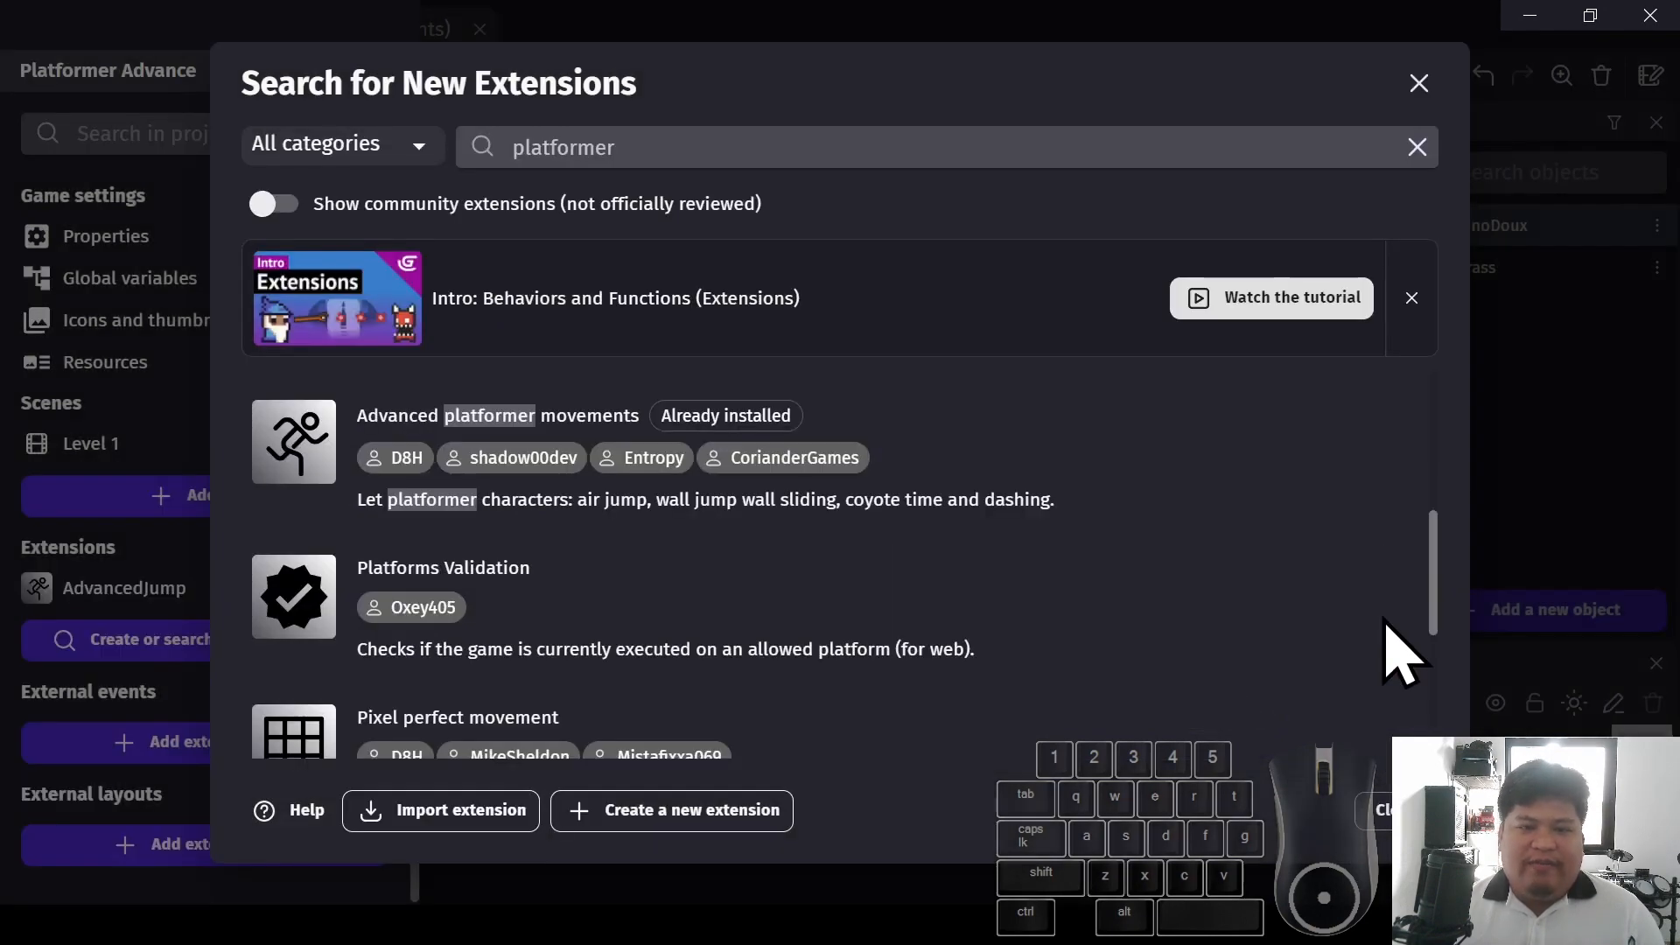
Close the extension search and project manager, and add the Coyote time and air jump behavior to DinoDoux
click(1398, 813)
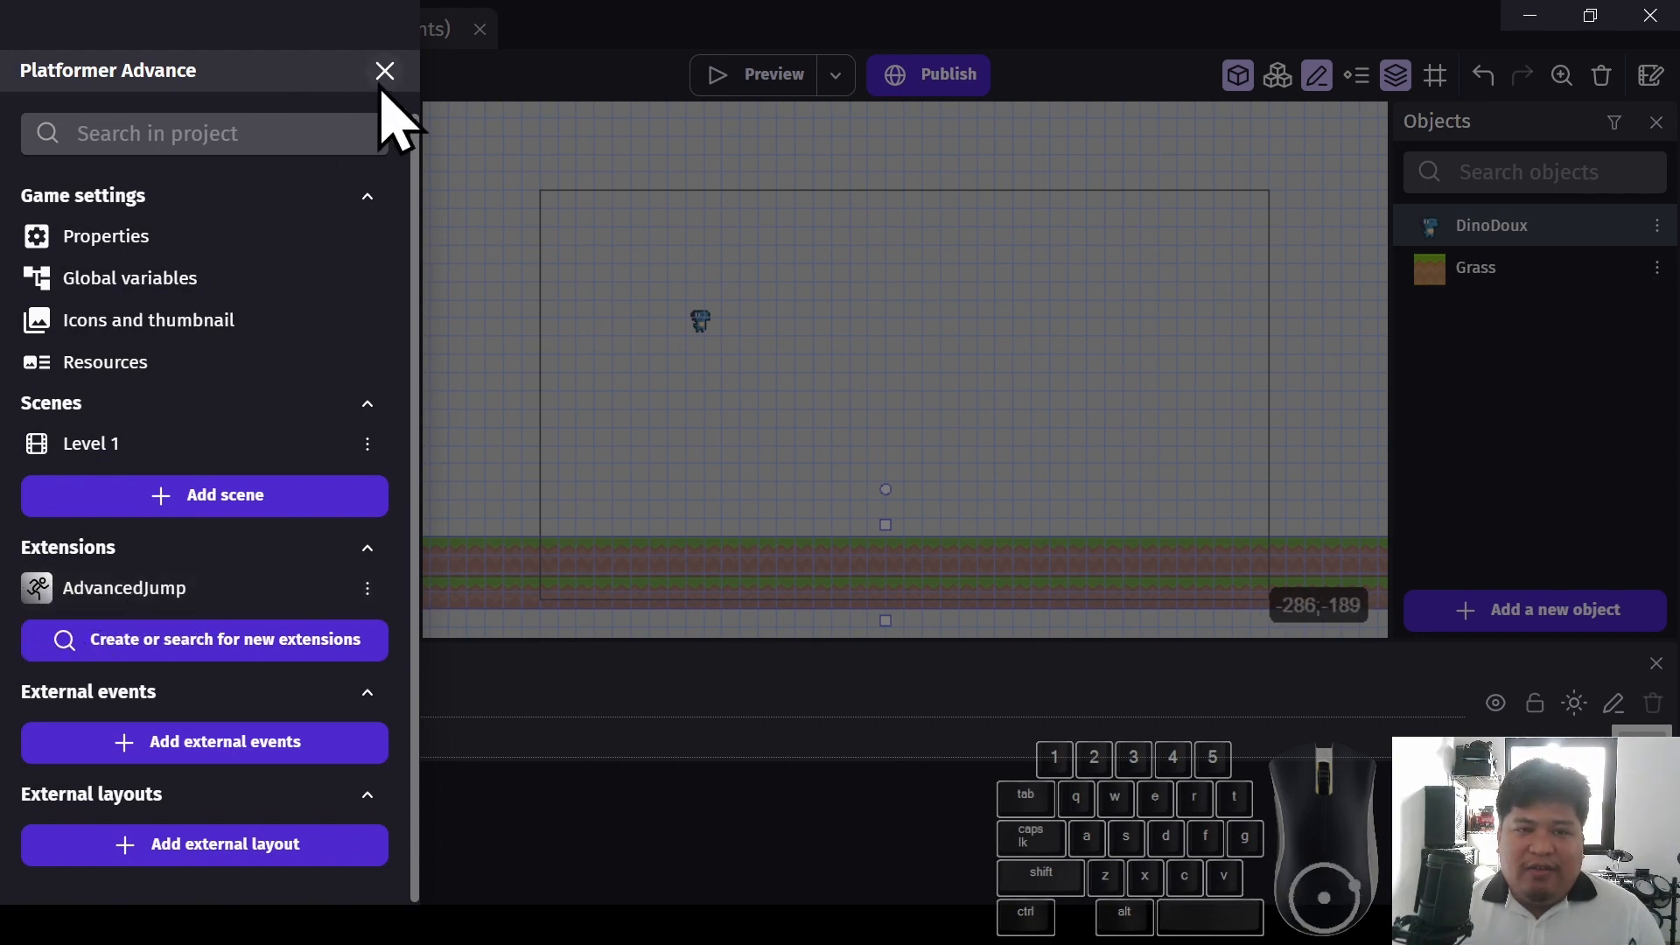
click(385, 70)
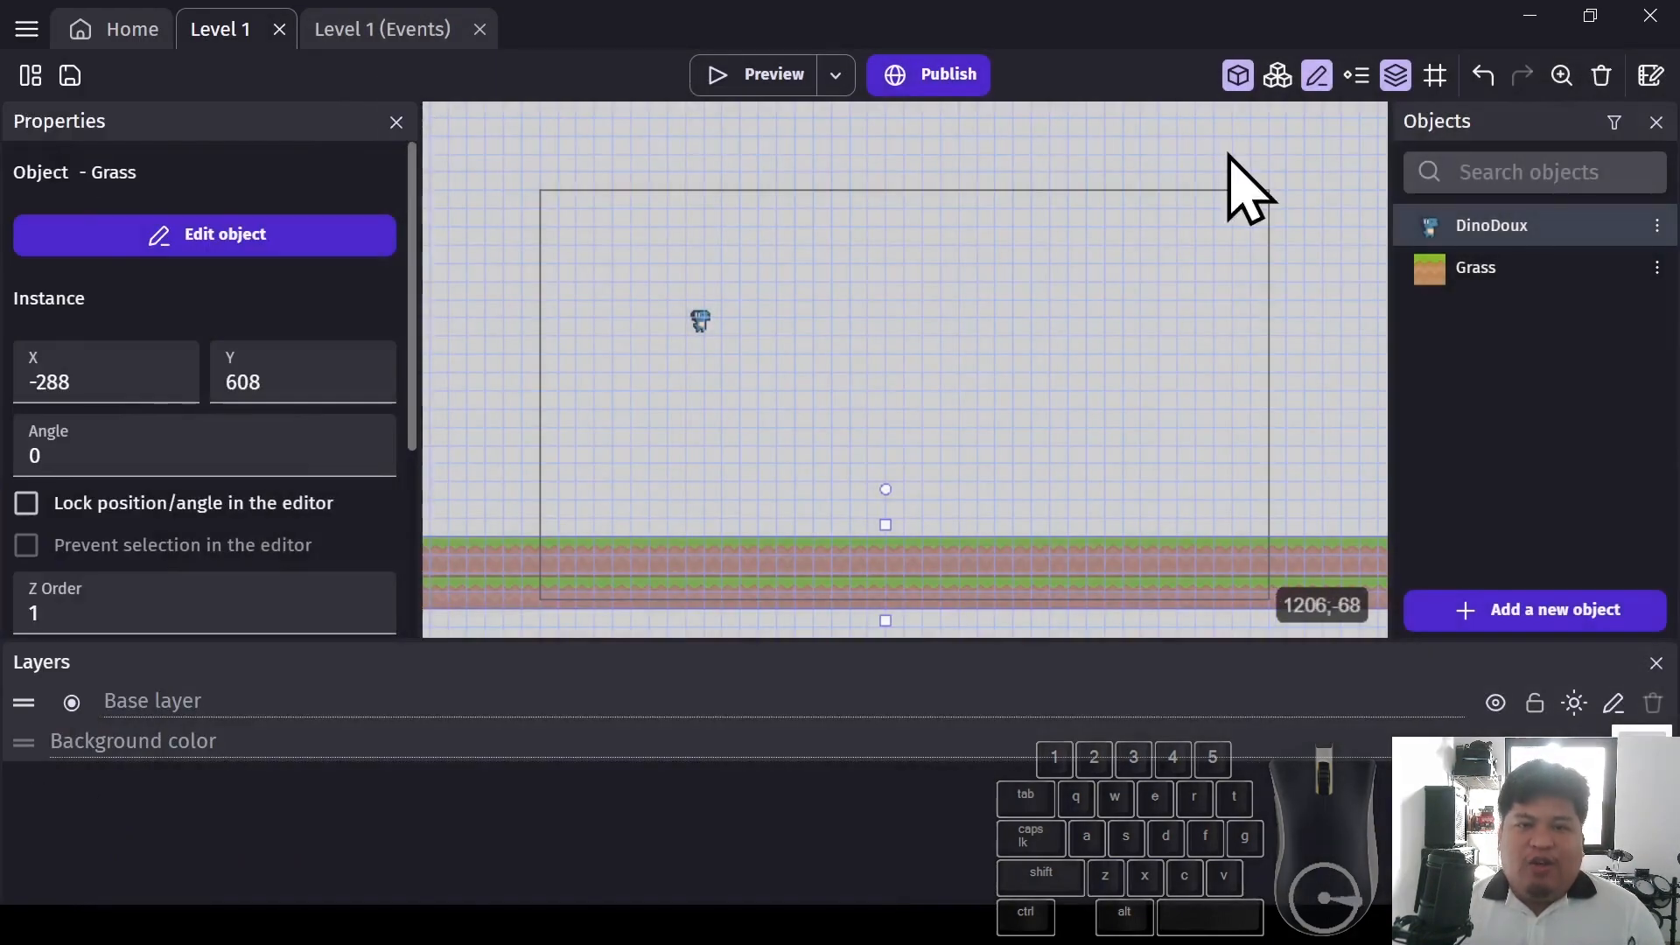
double_click(1579, 232)
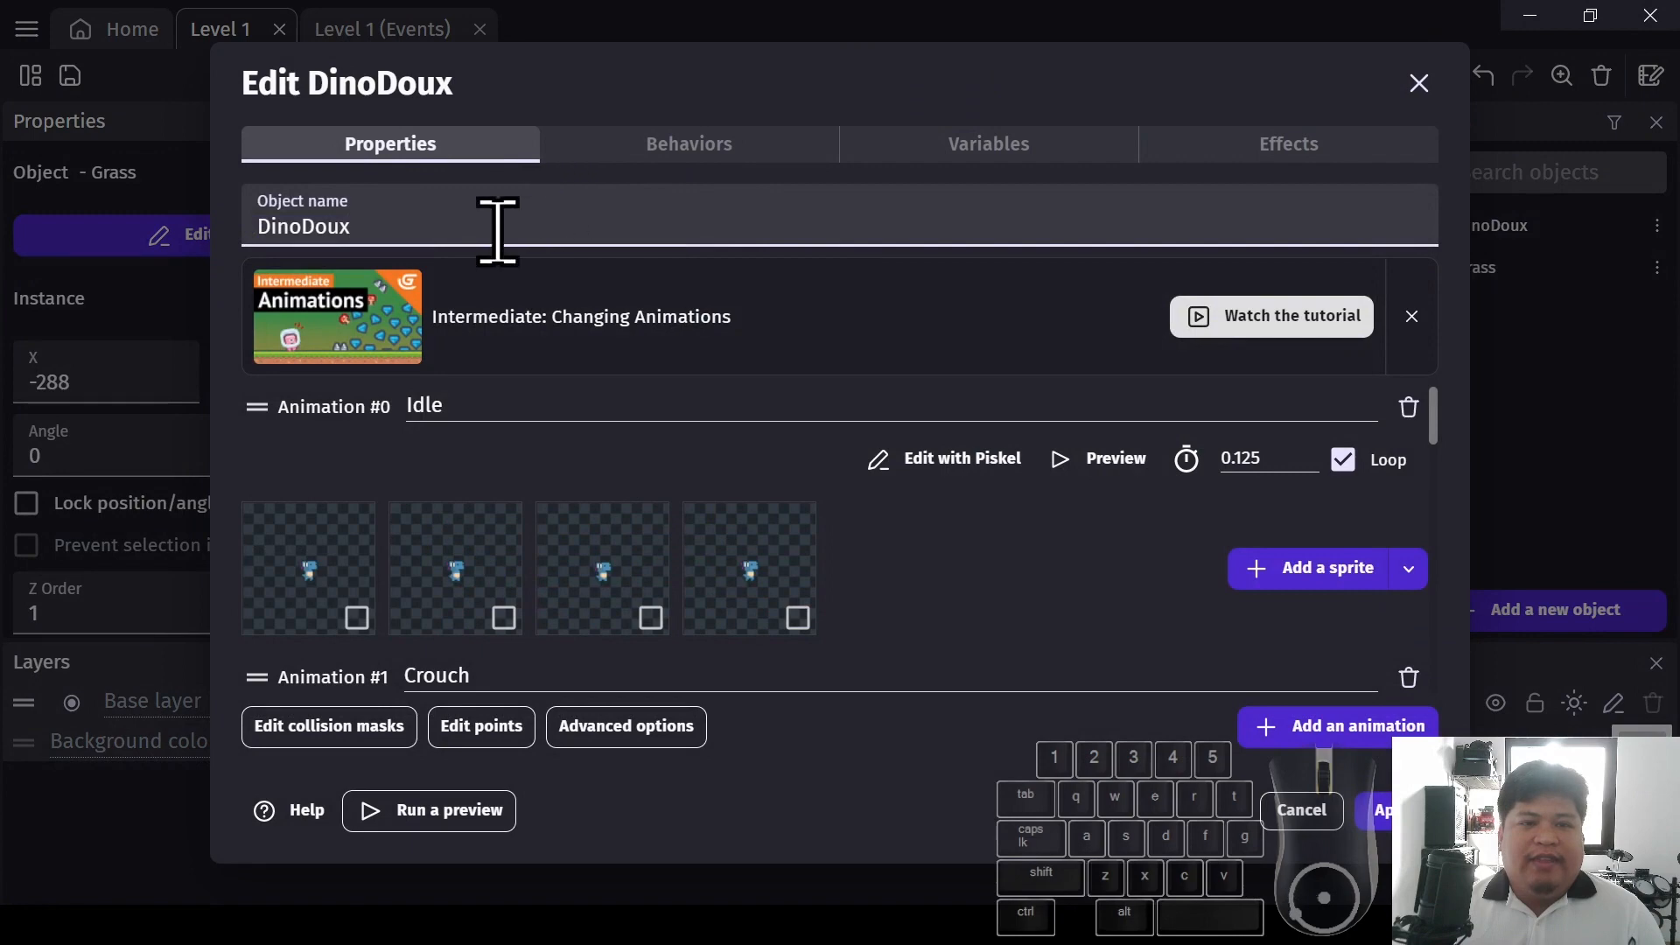
click(692, 144)
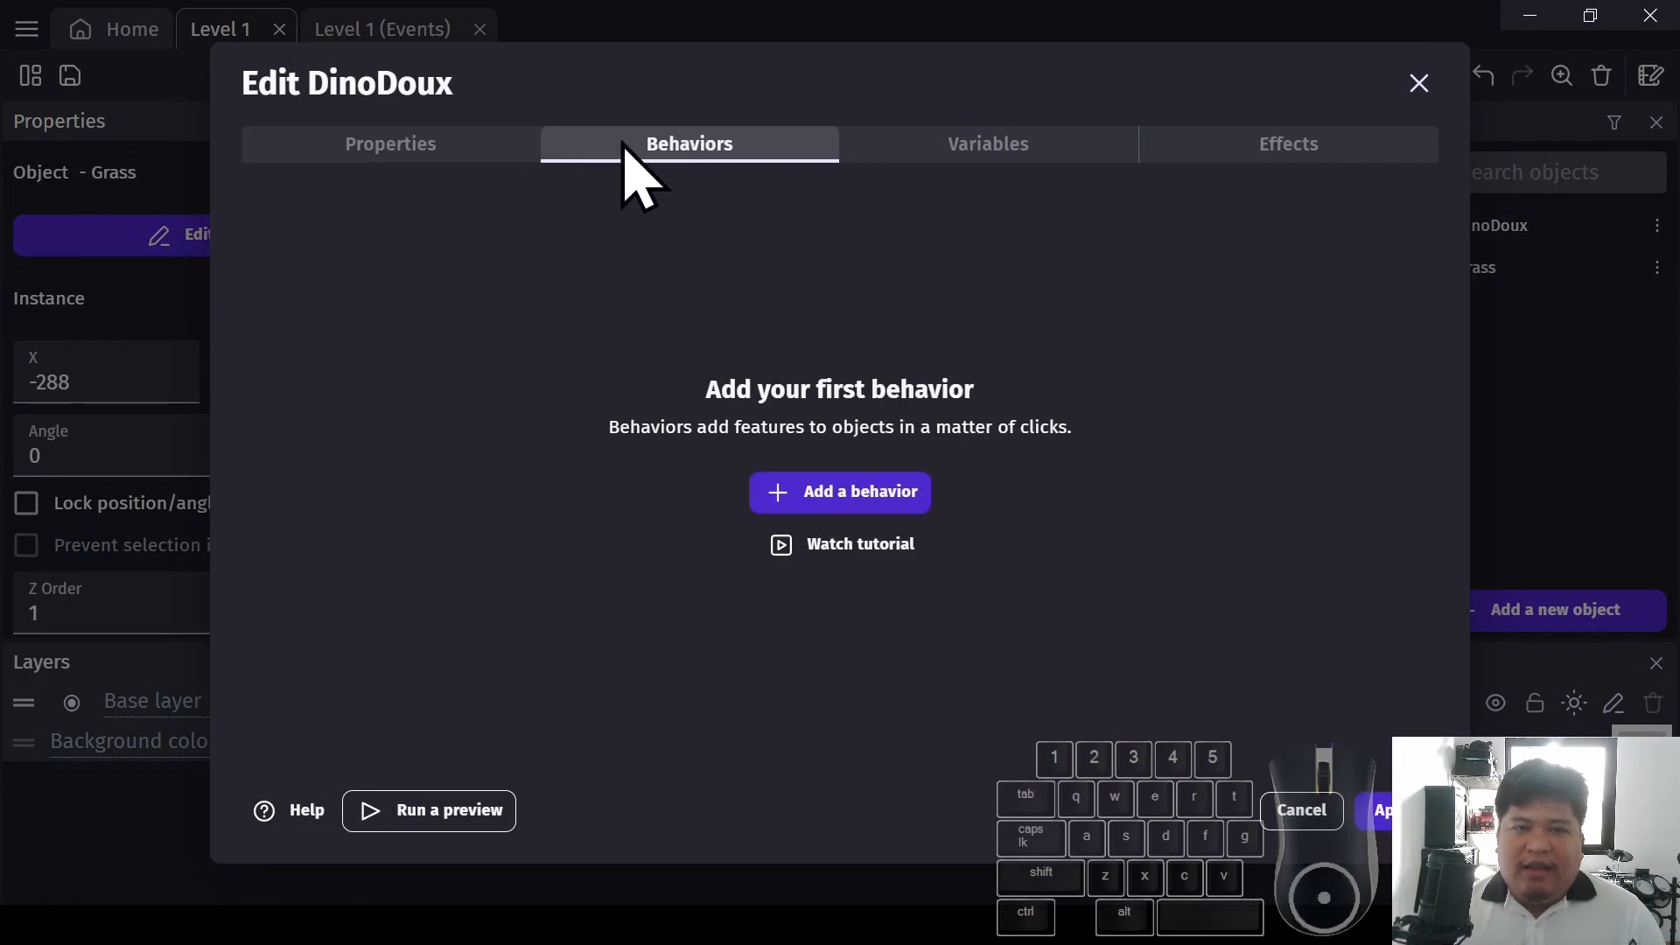
click(838, 503)
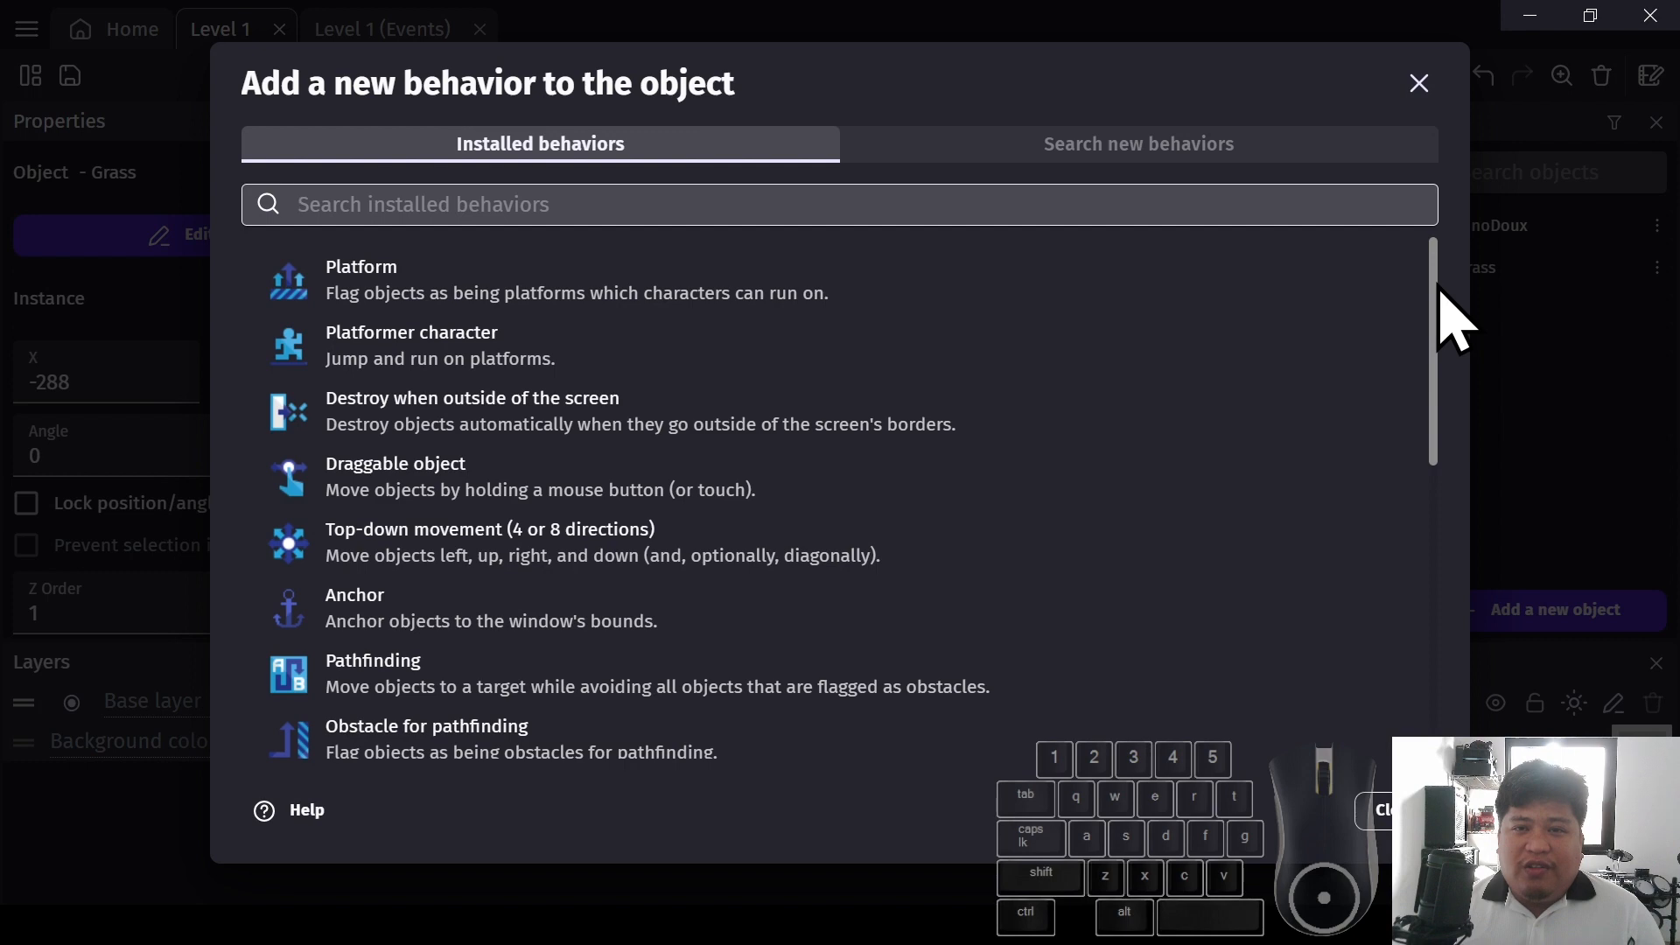
drag(1439, 289, 1447, 611)
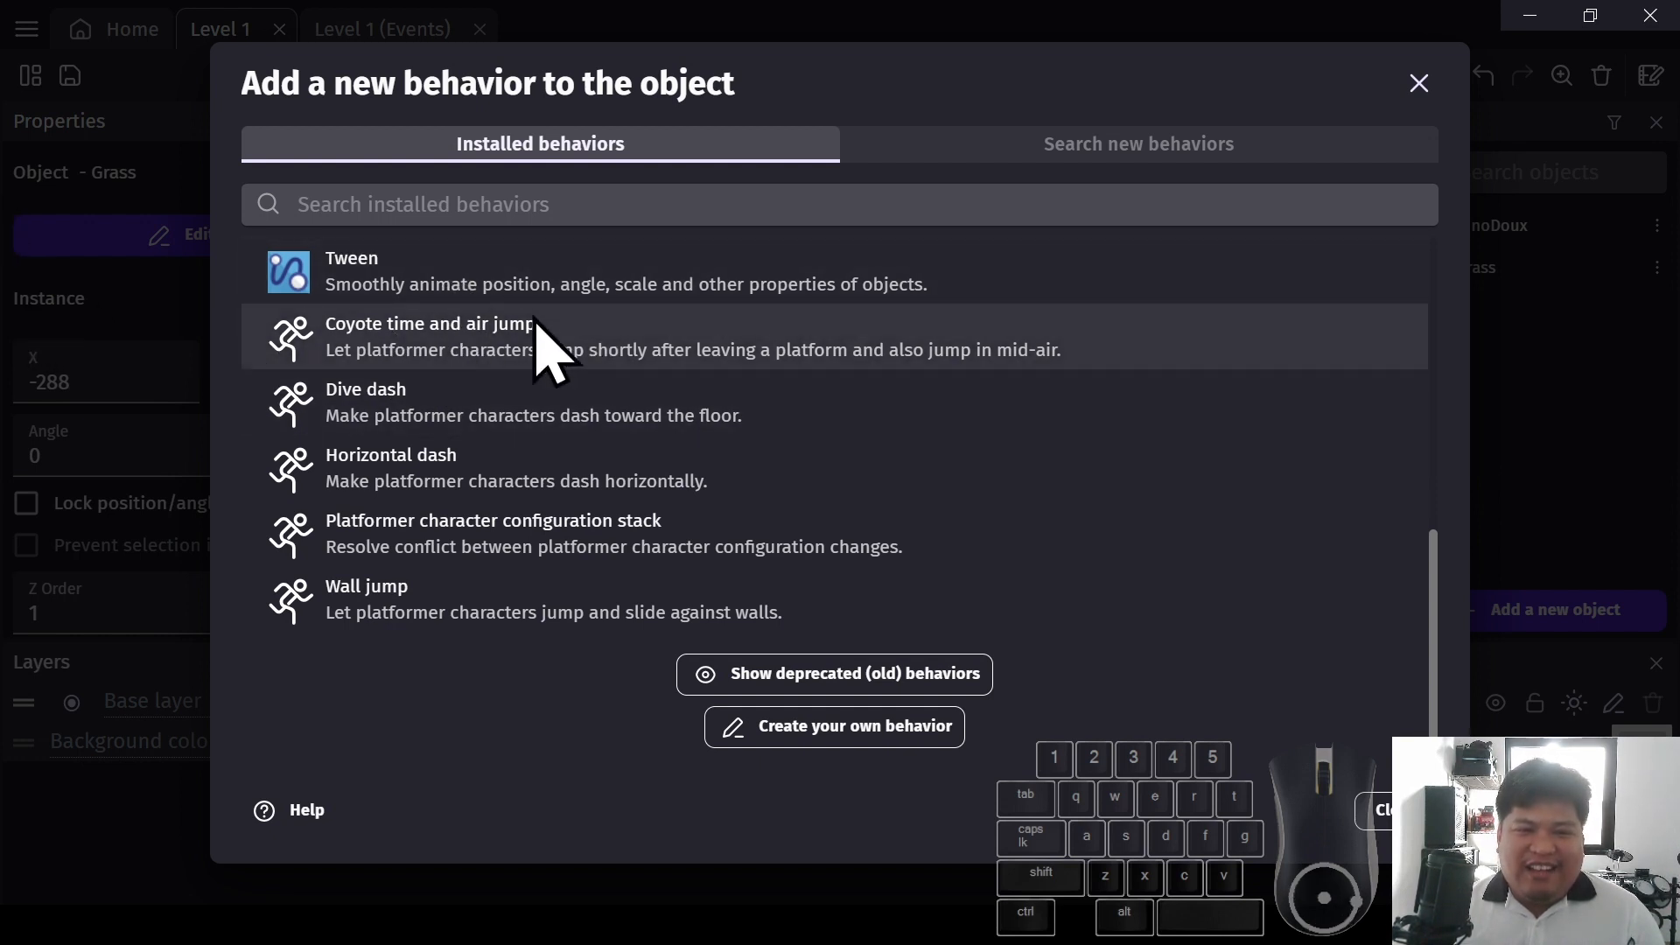
click(348, 348)
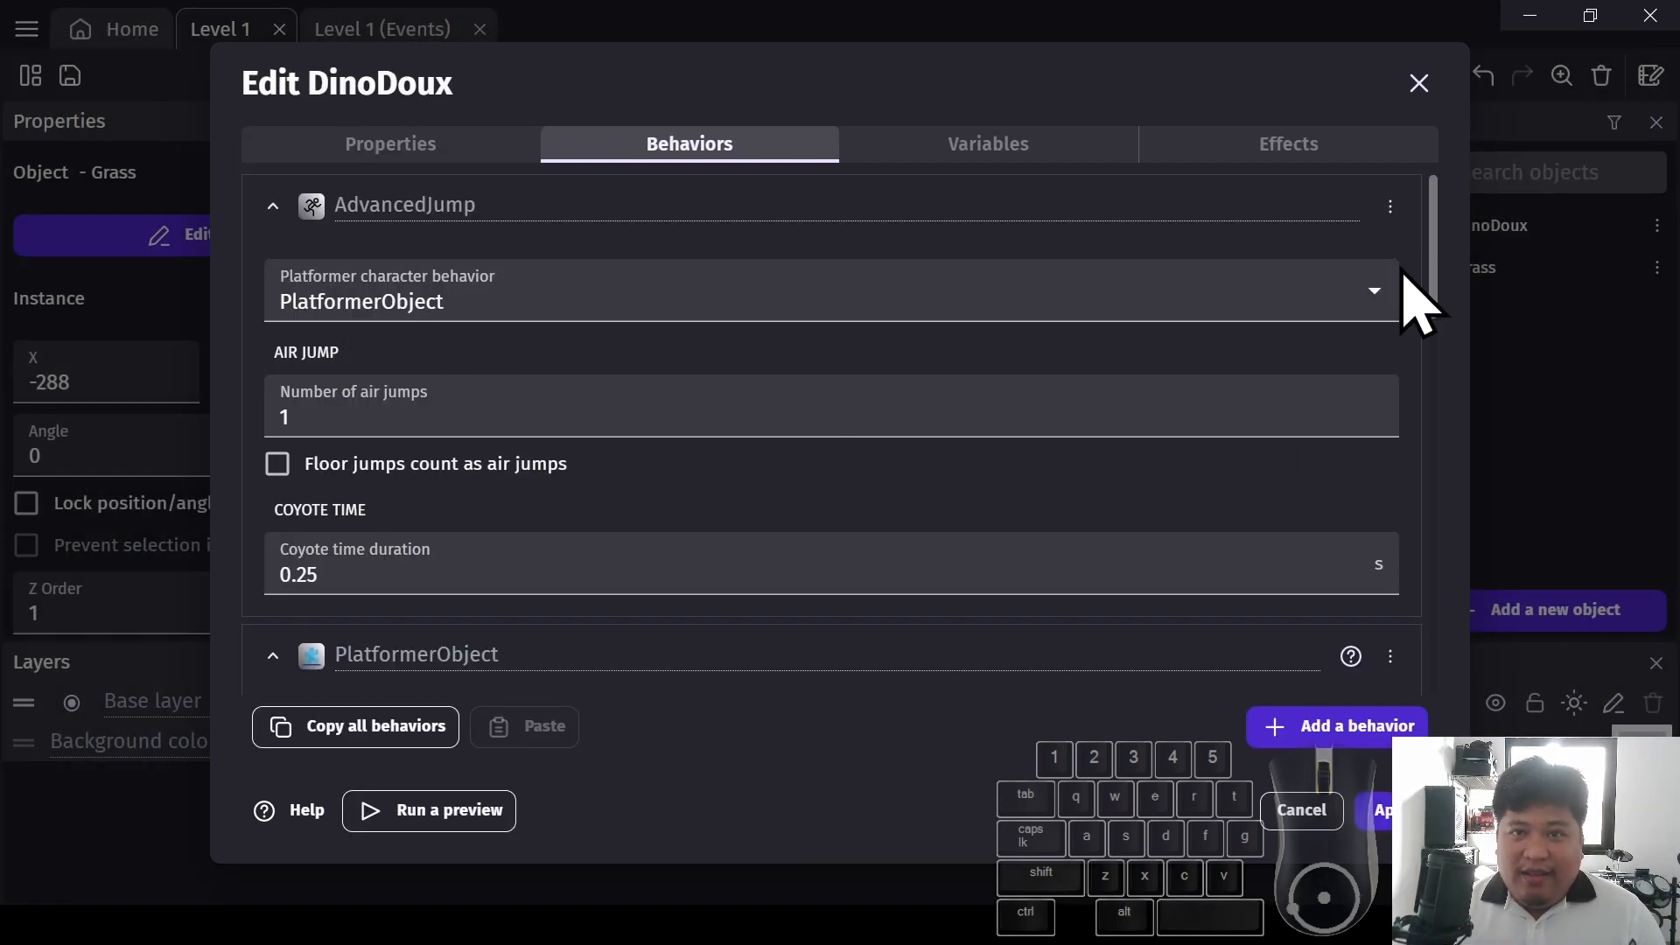
Check the AdvancedJump behavior's number of air jumps and apply the added behaviors to DinoDoux
drag(1433, 261, 1475, 267)
click(322, 422)
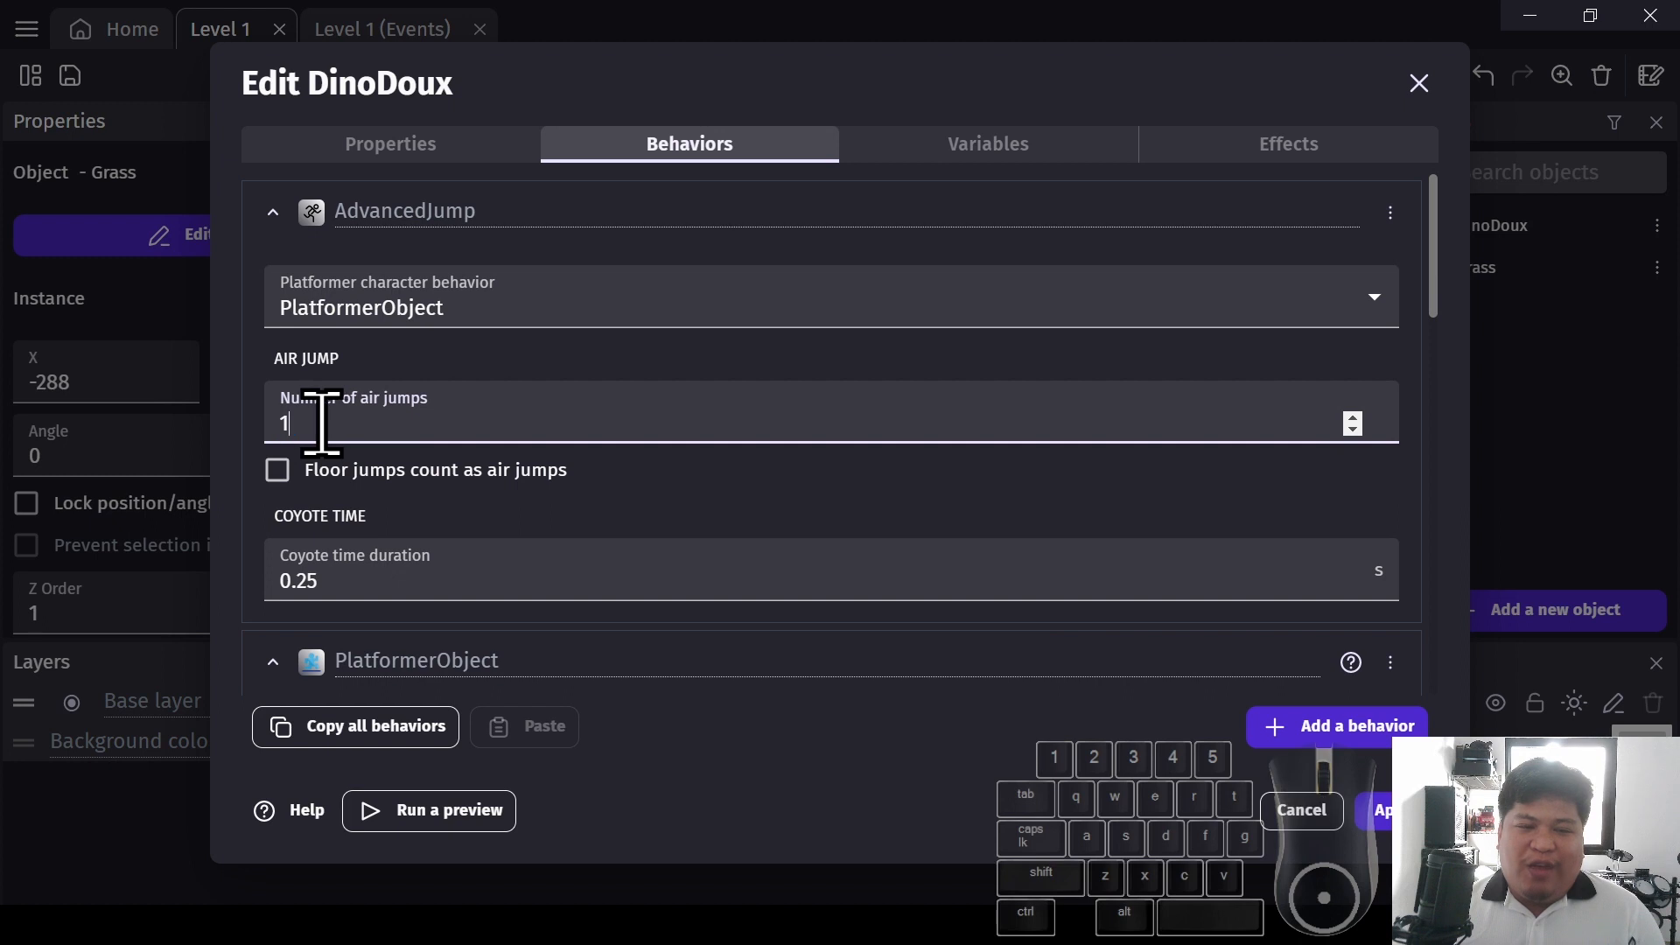
double_click(322, 423)
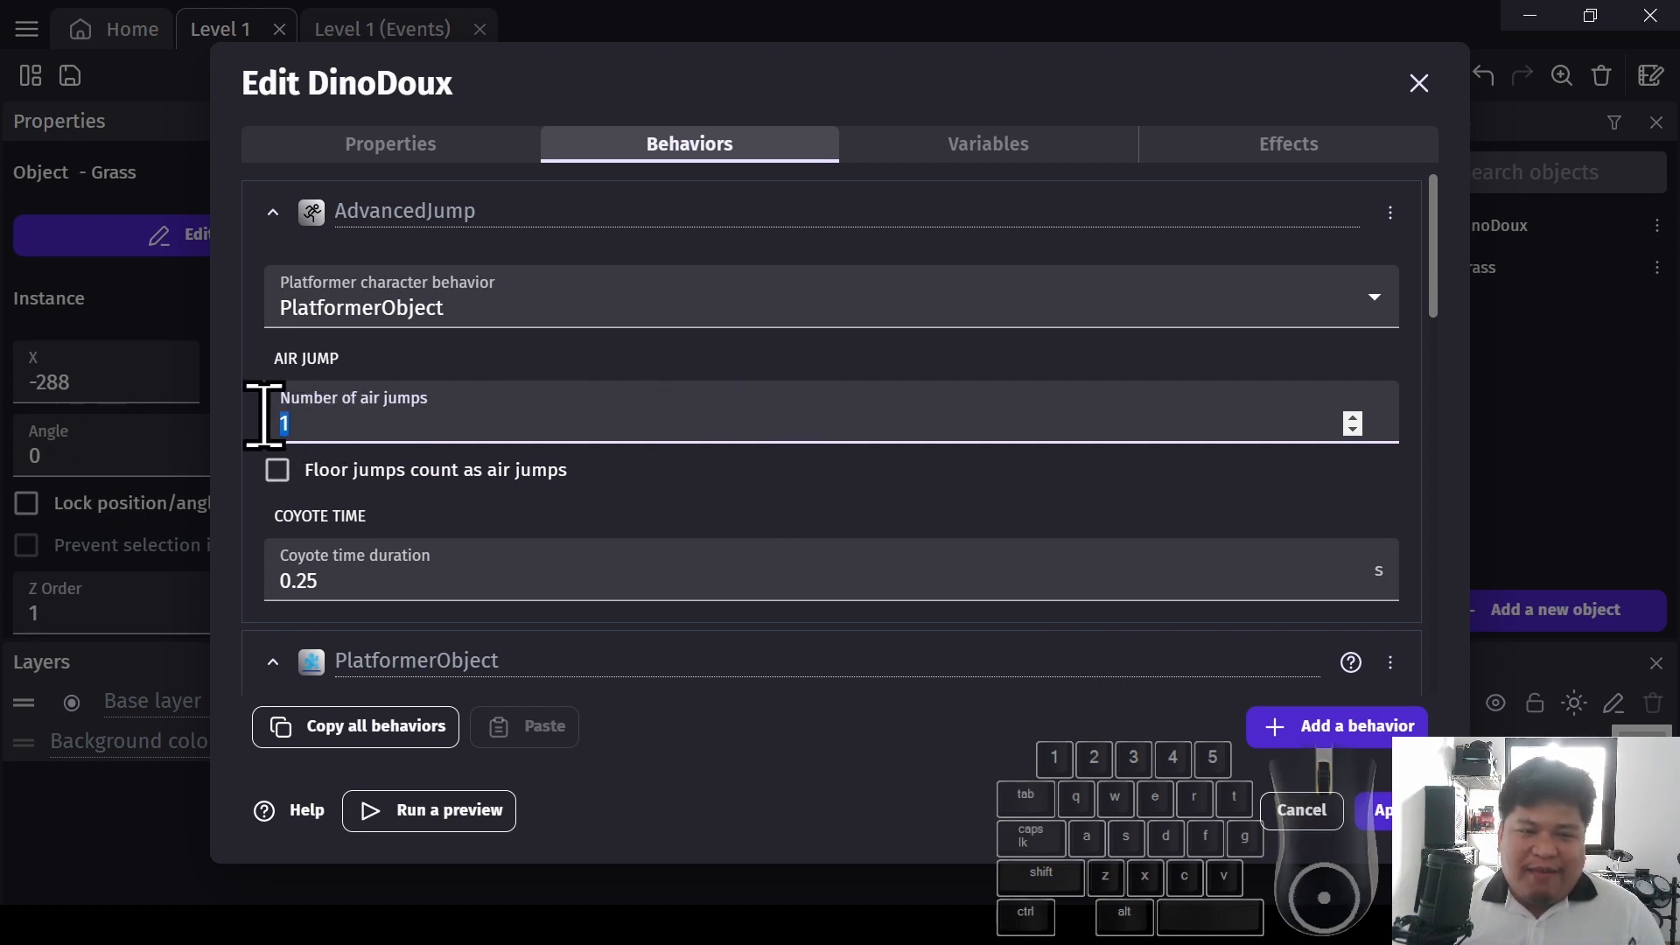
click(327, 425)
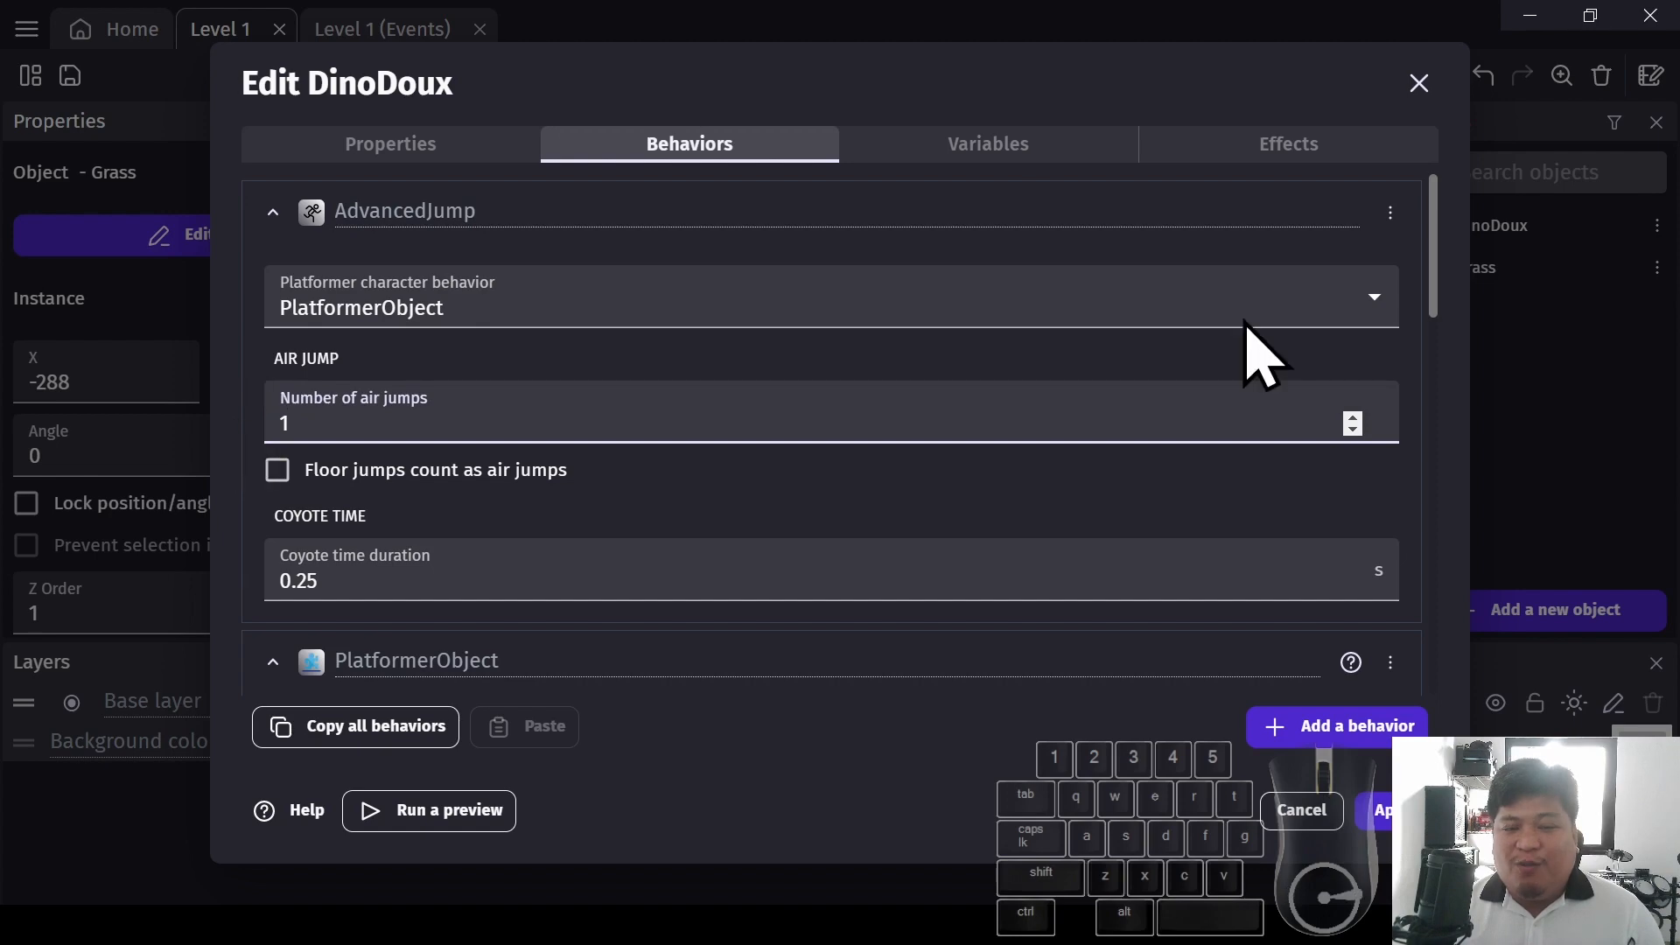
click(1395, 810)
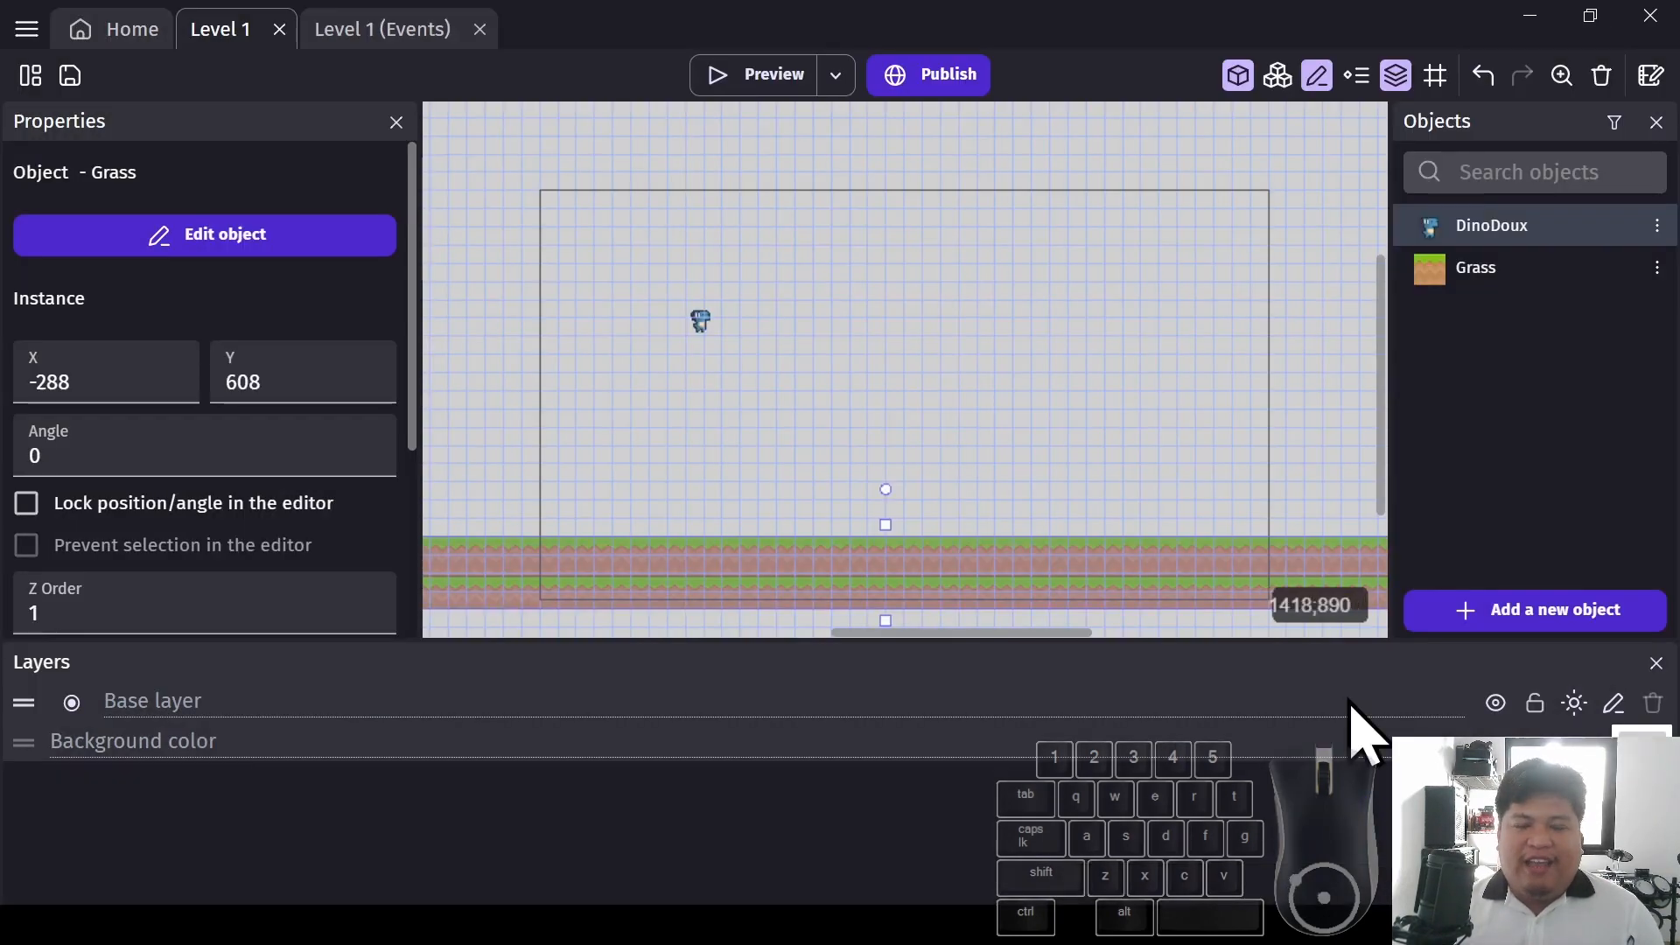
Preview the game to check how the dino meets the ground, dismiss the login banner and close the preview
click(775, 84)
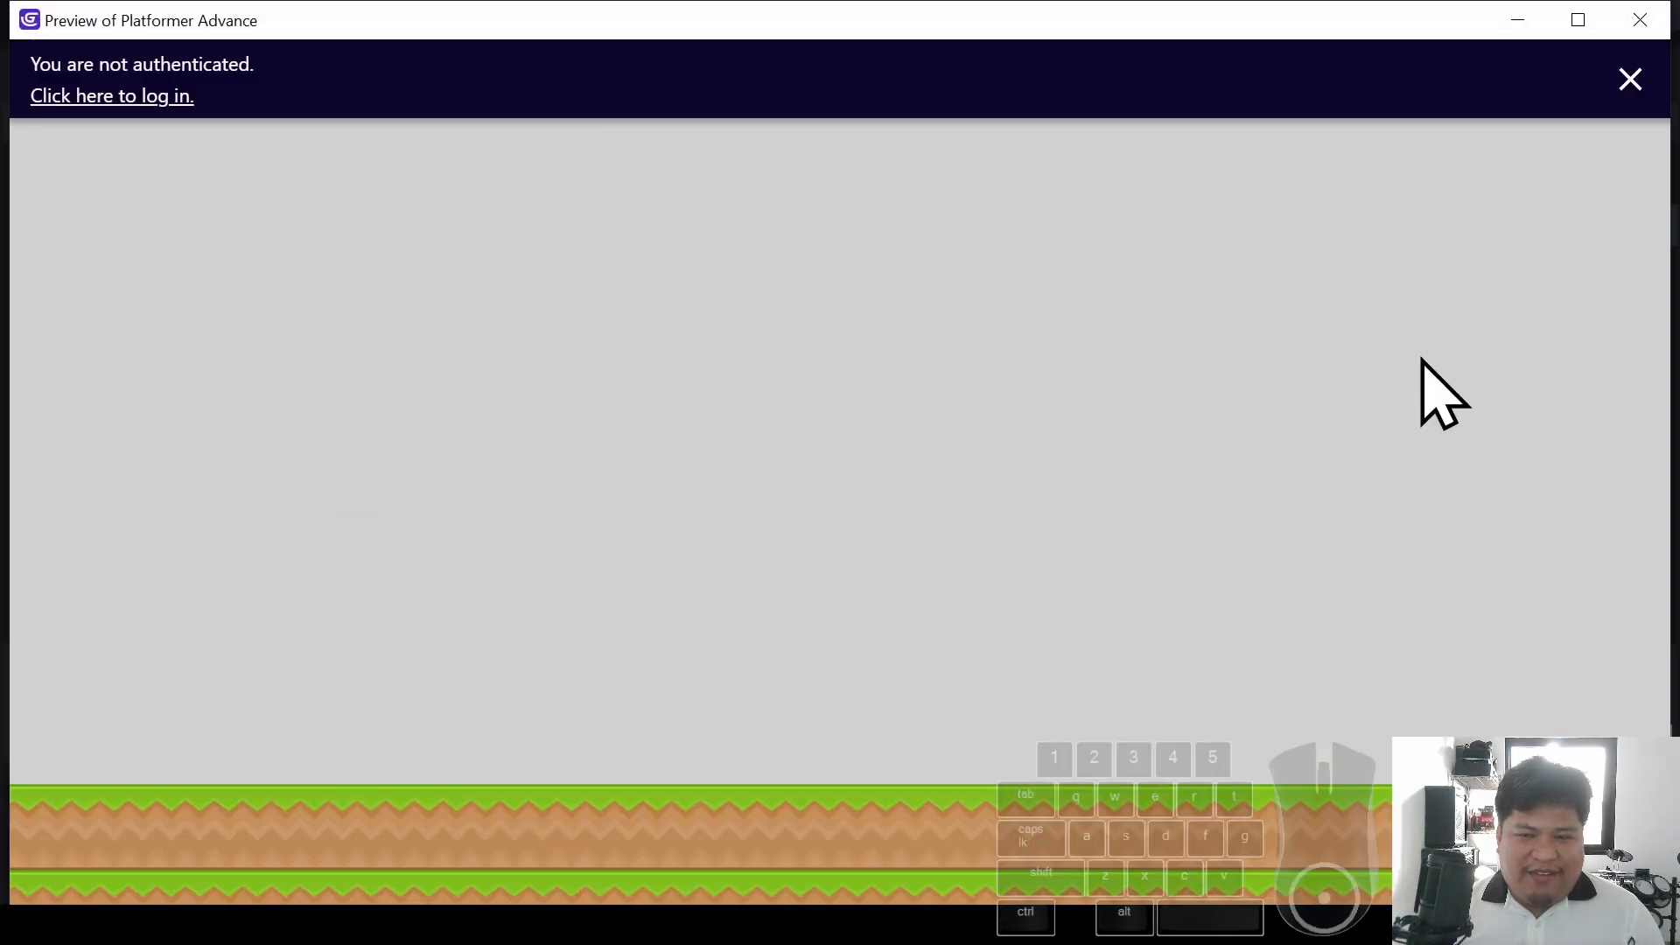
click(1631, 80)
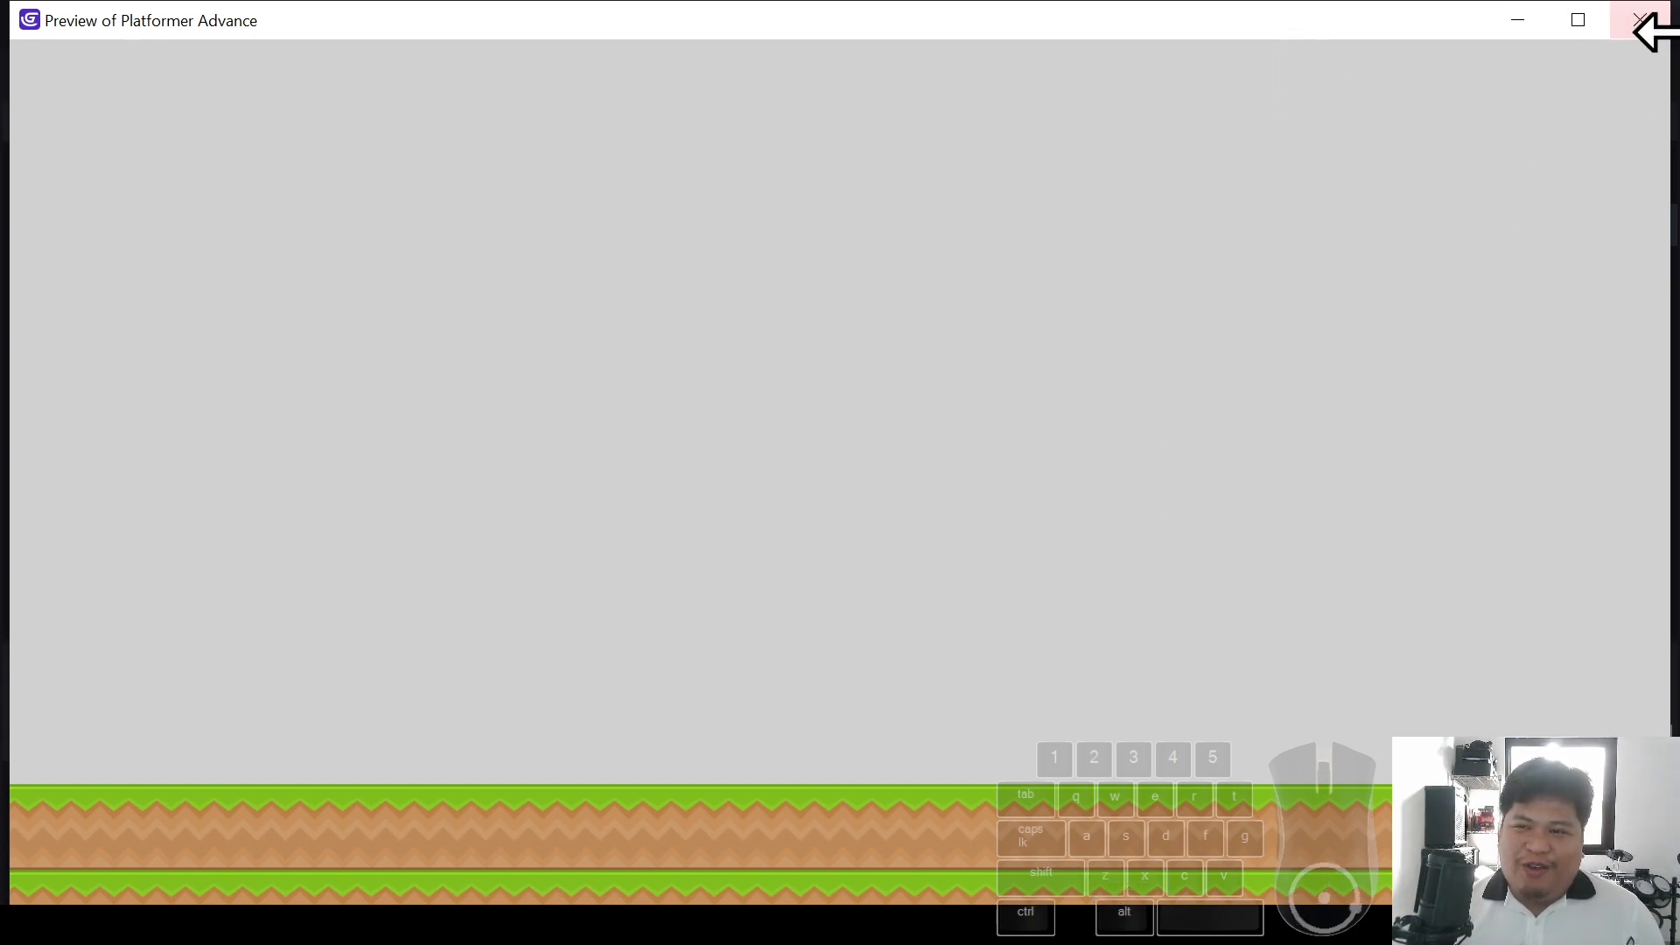
click(1645, 24)
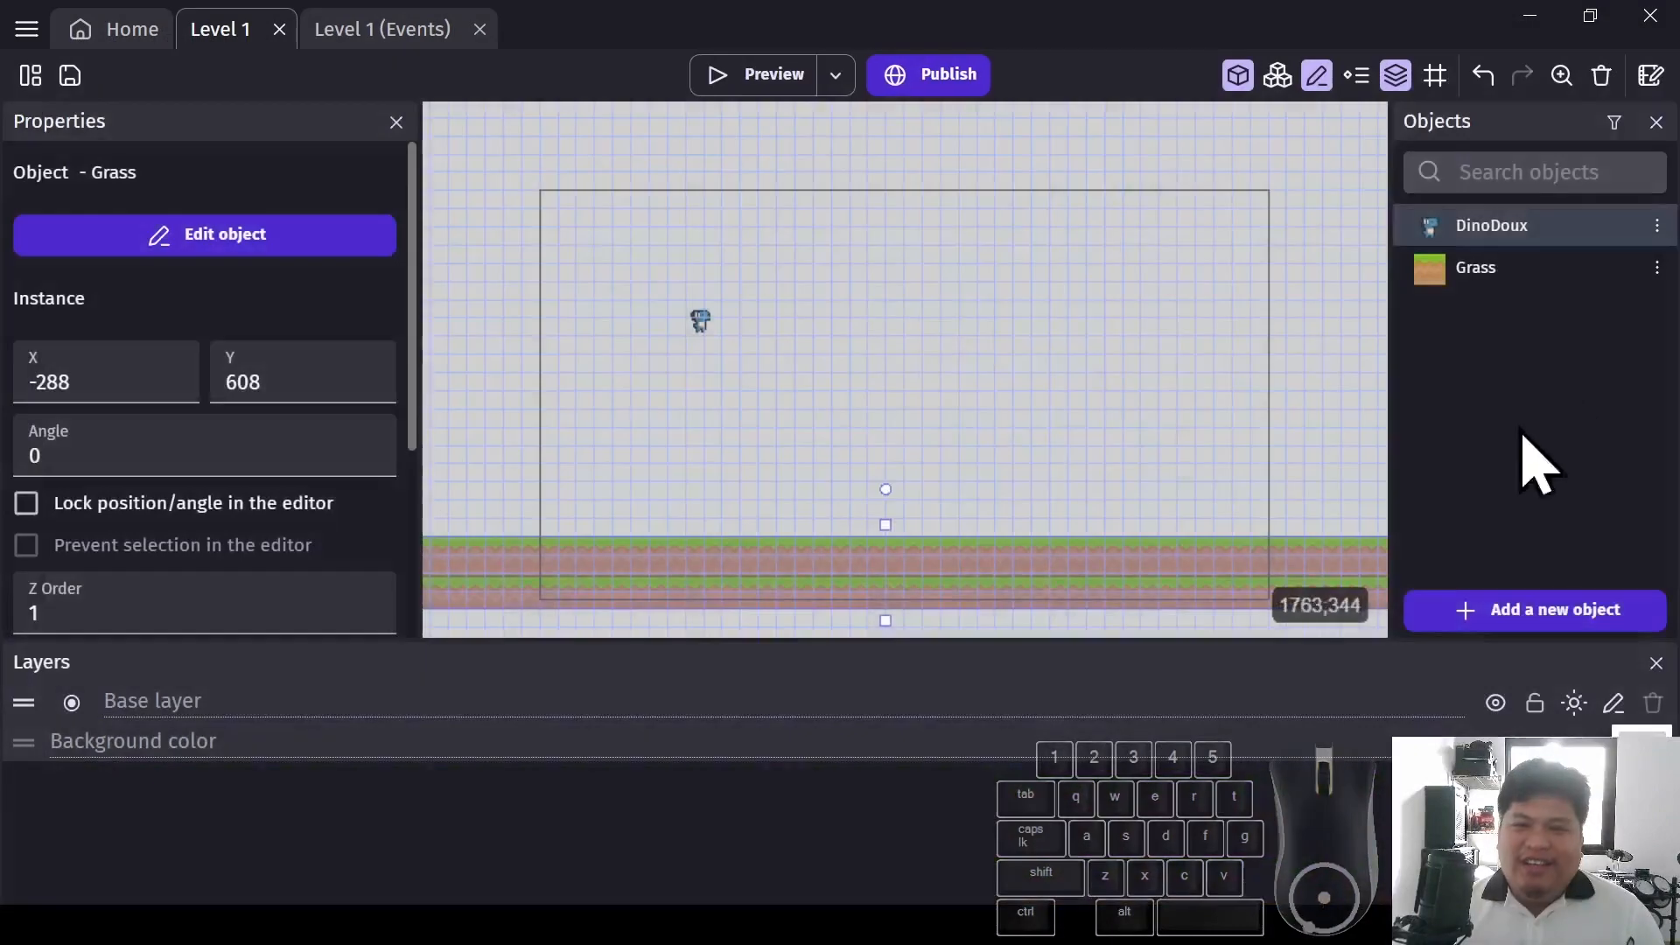
Add the Platform behavior to the Grass object and apply the change
double_click(1527, 289)
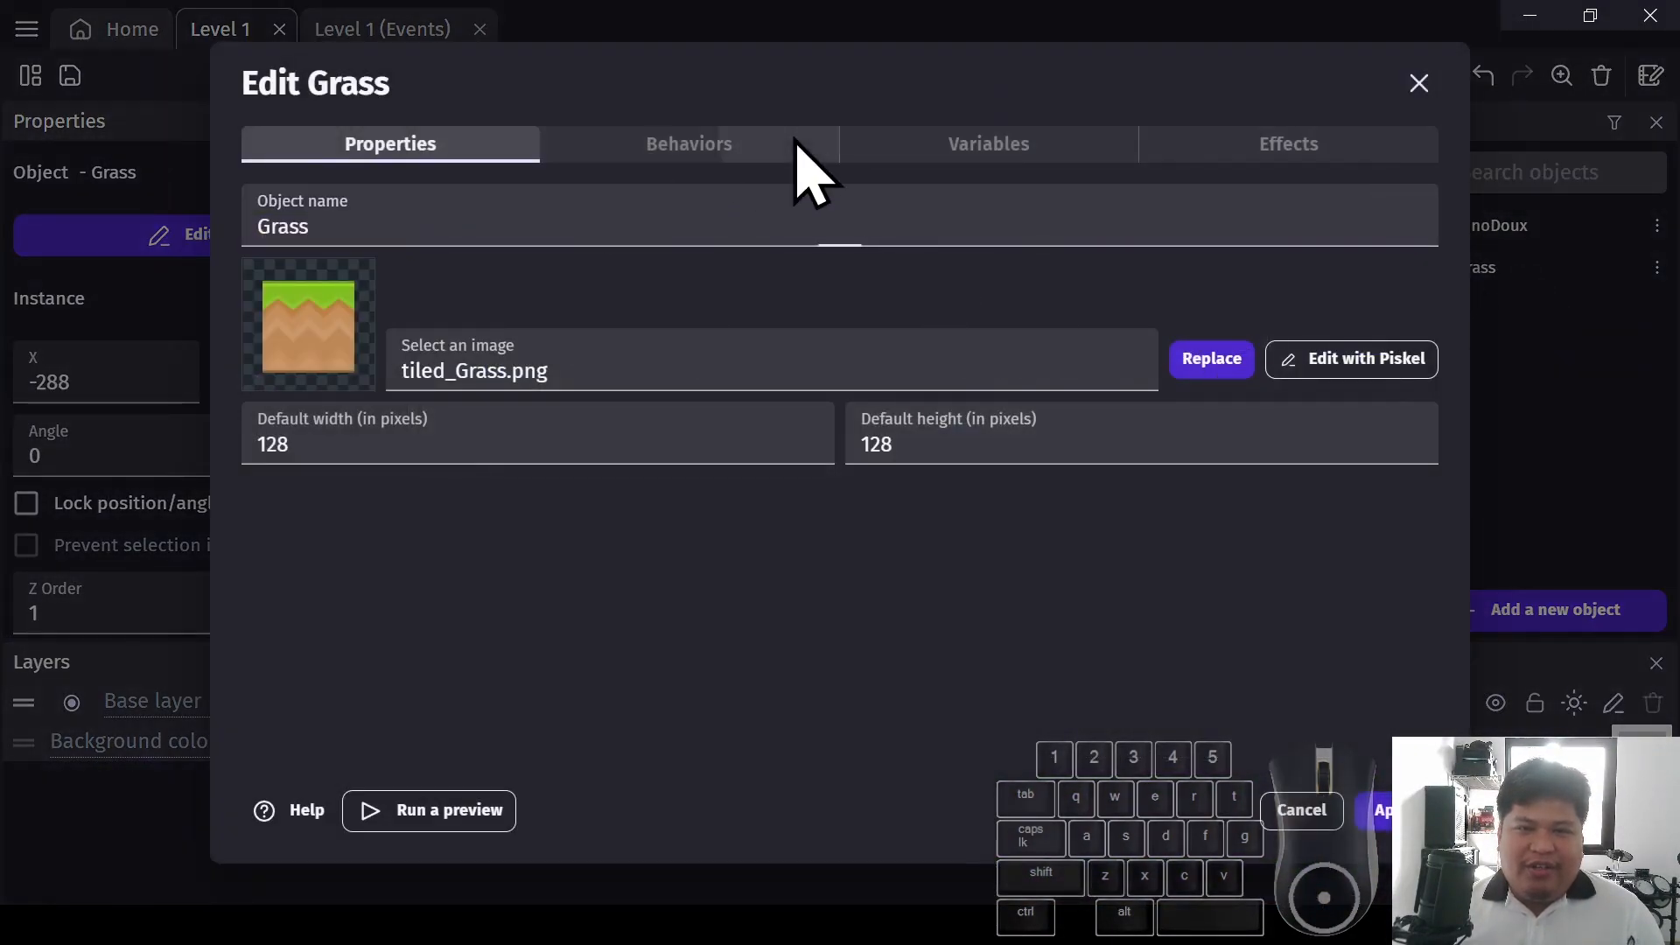
click(791, 144)
click(817, 501)
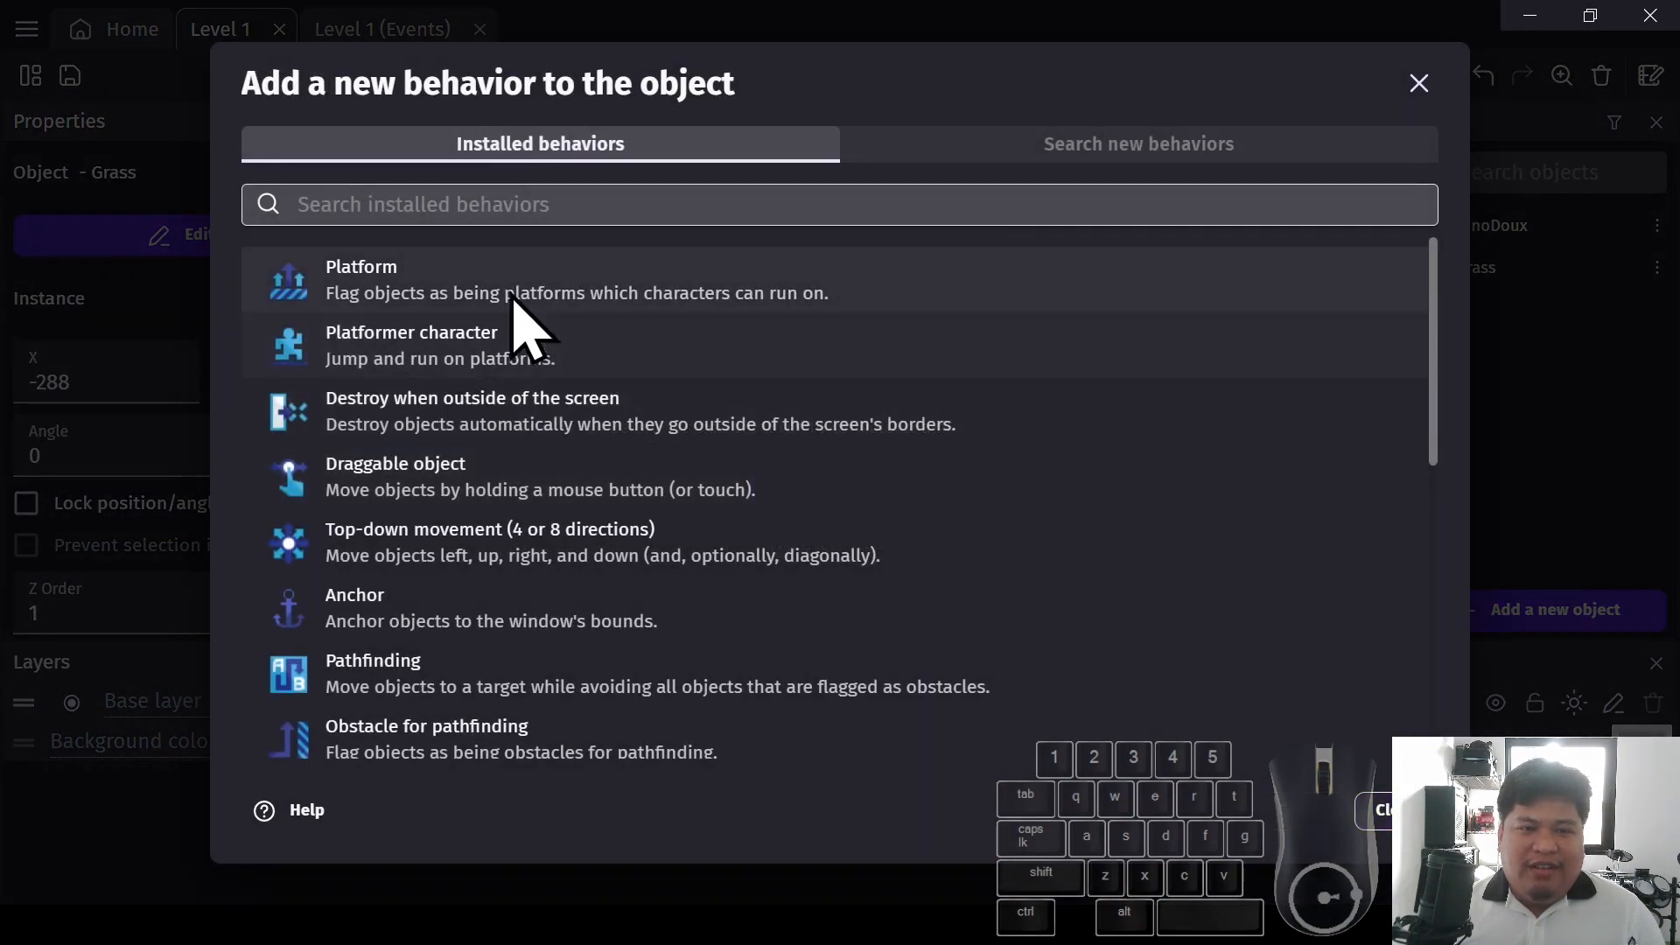
click(457, 286)
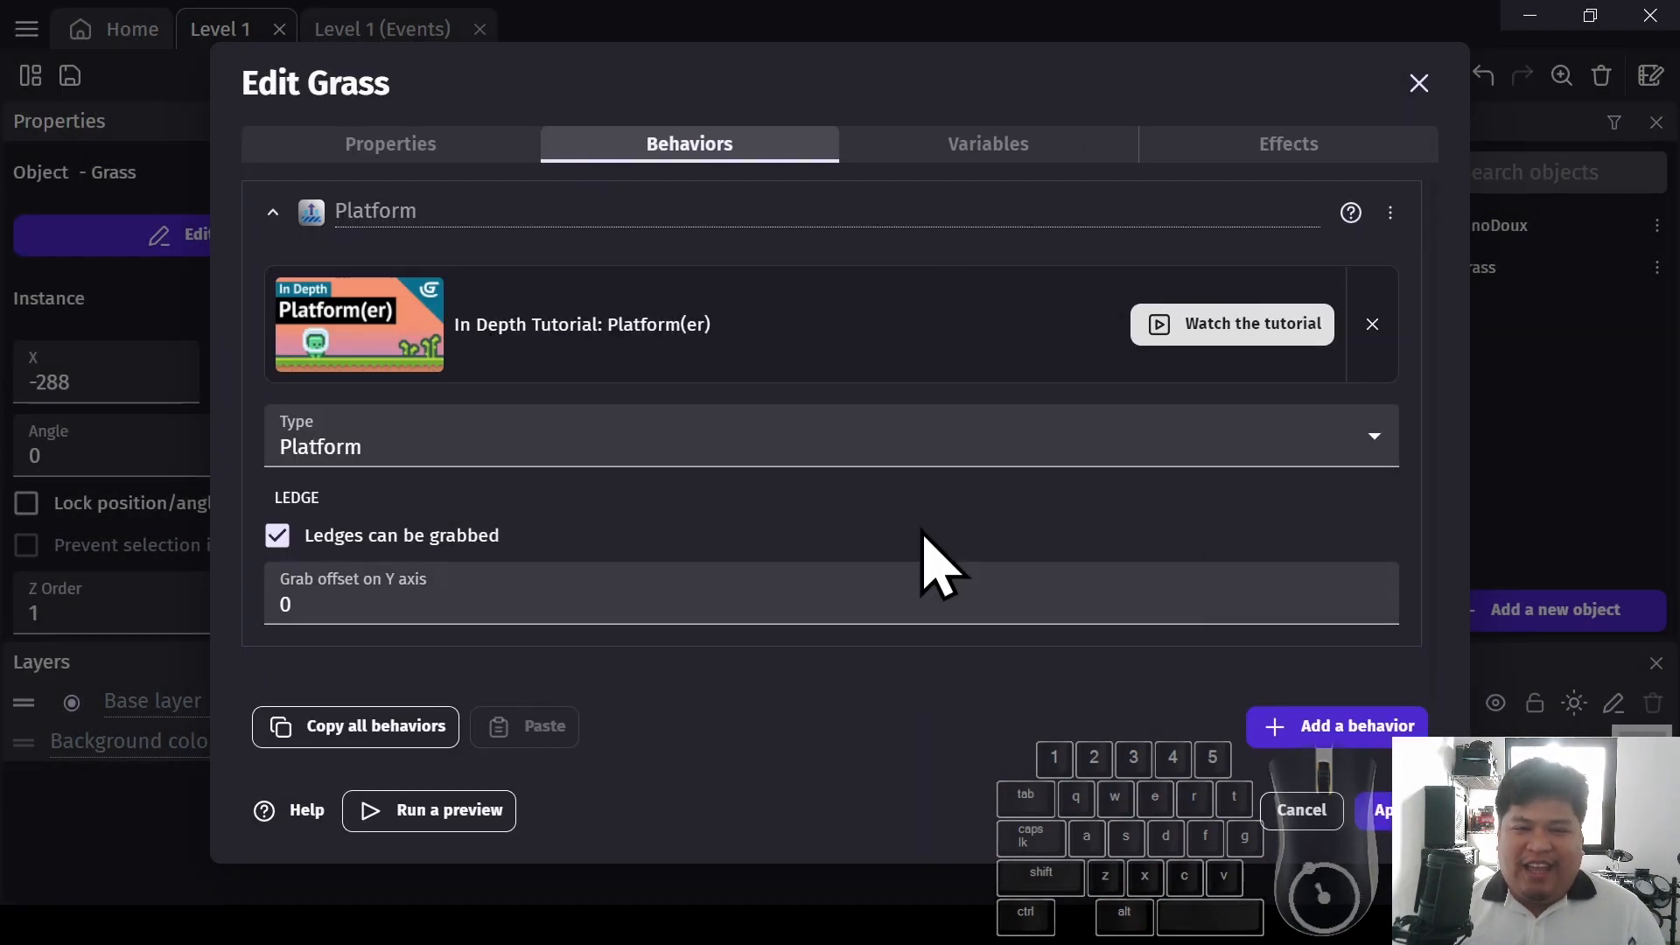
click(1380, 810)
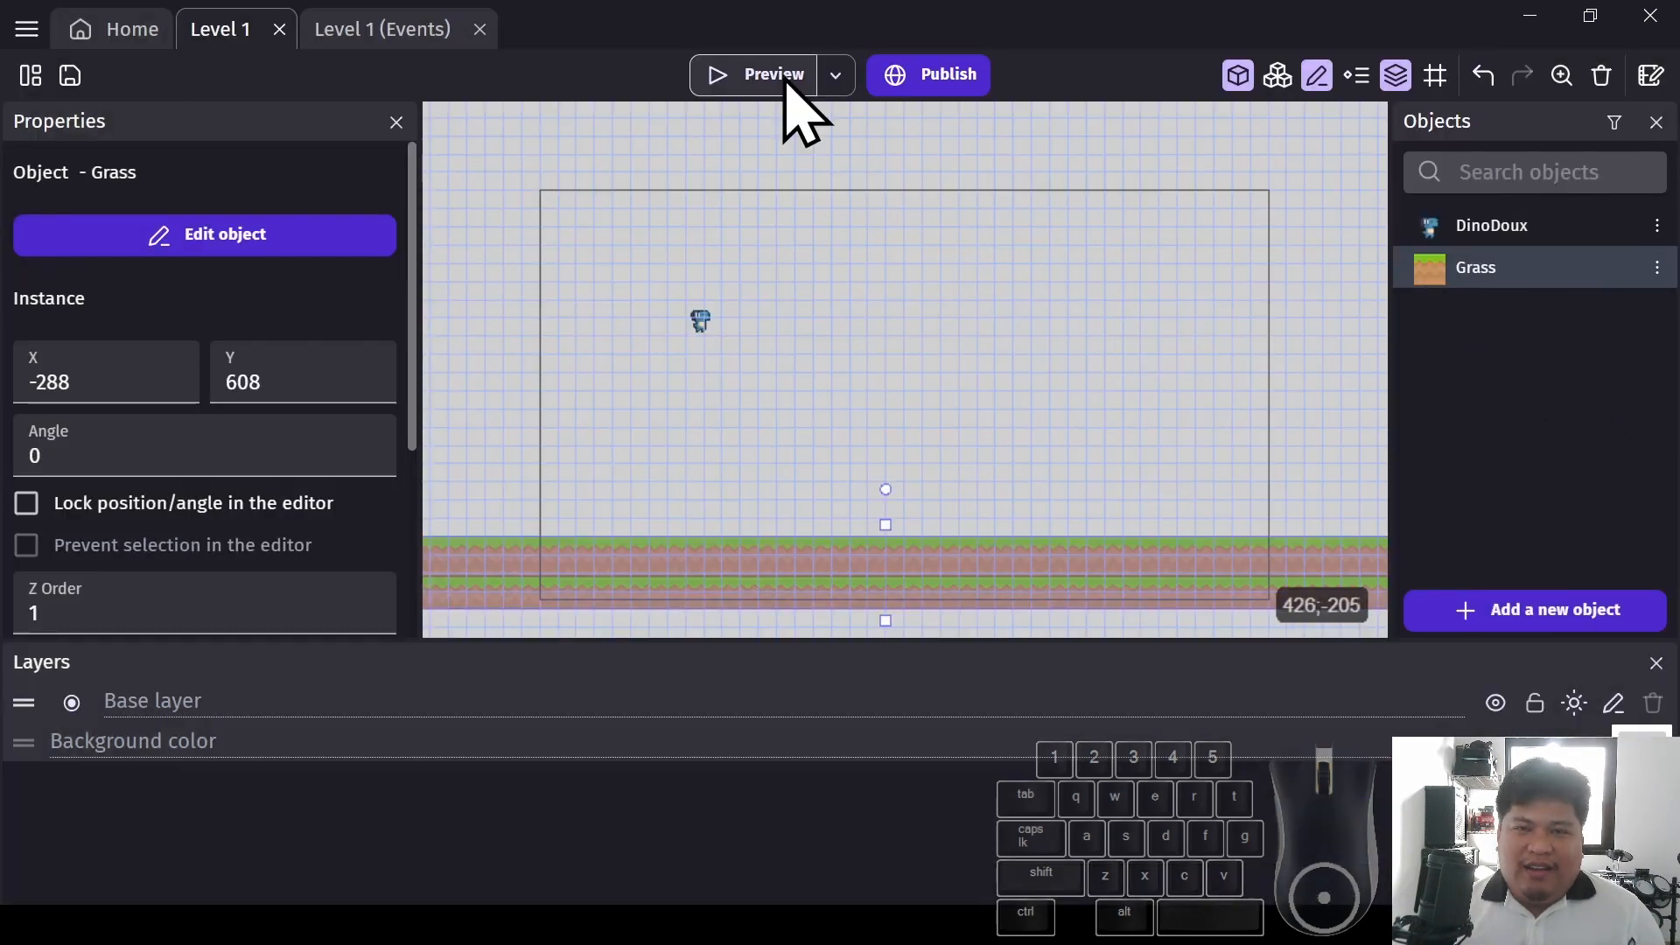
Preview the game, test walking in both directions, jumping and air jumping with the dino, and close the preview
click(744, 77)
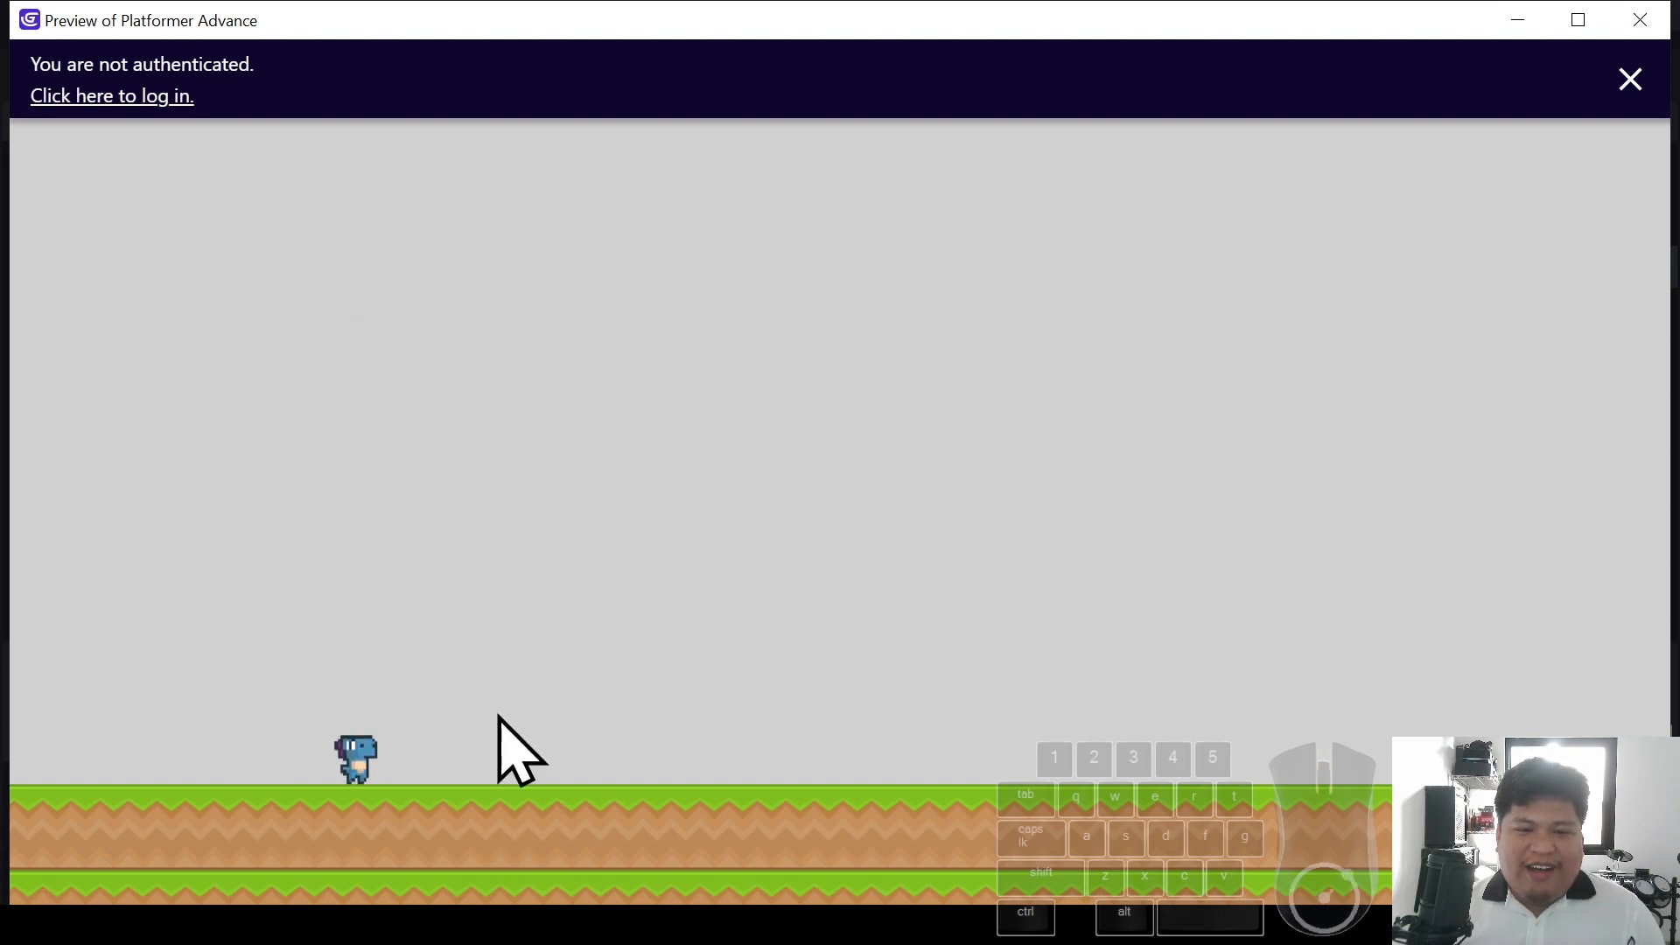
key(Right)
key(Left)
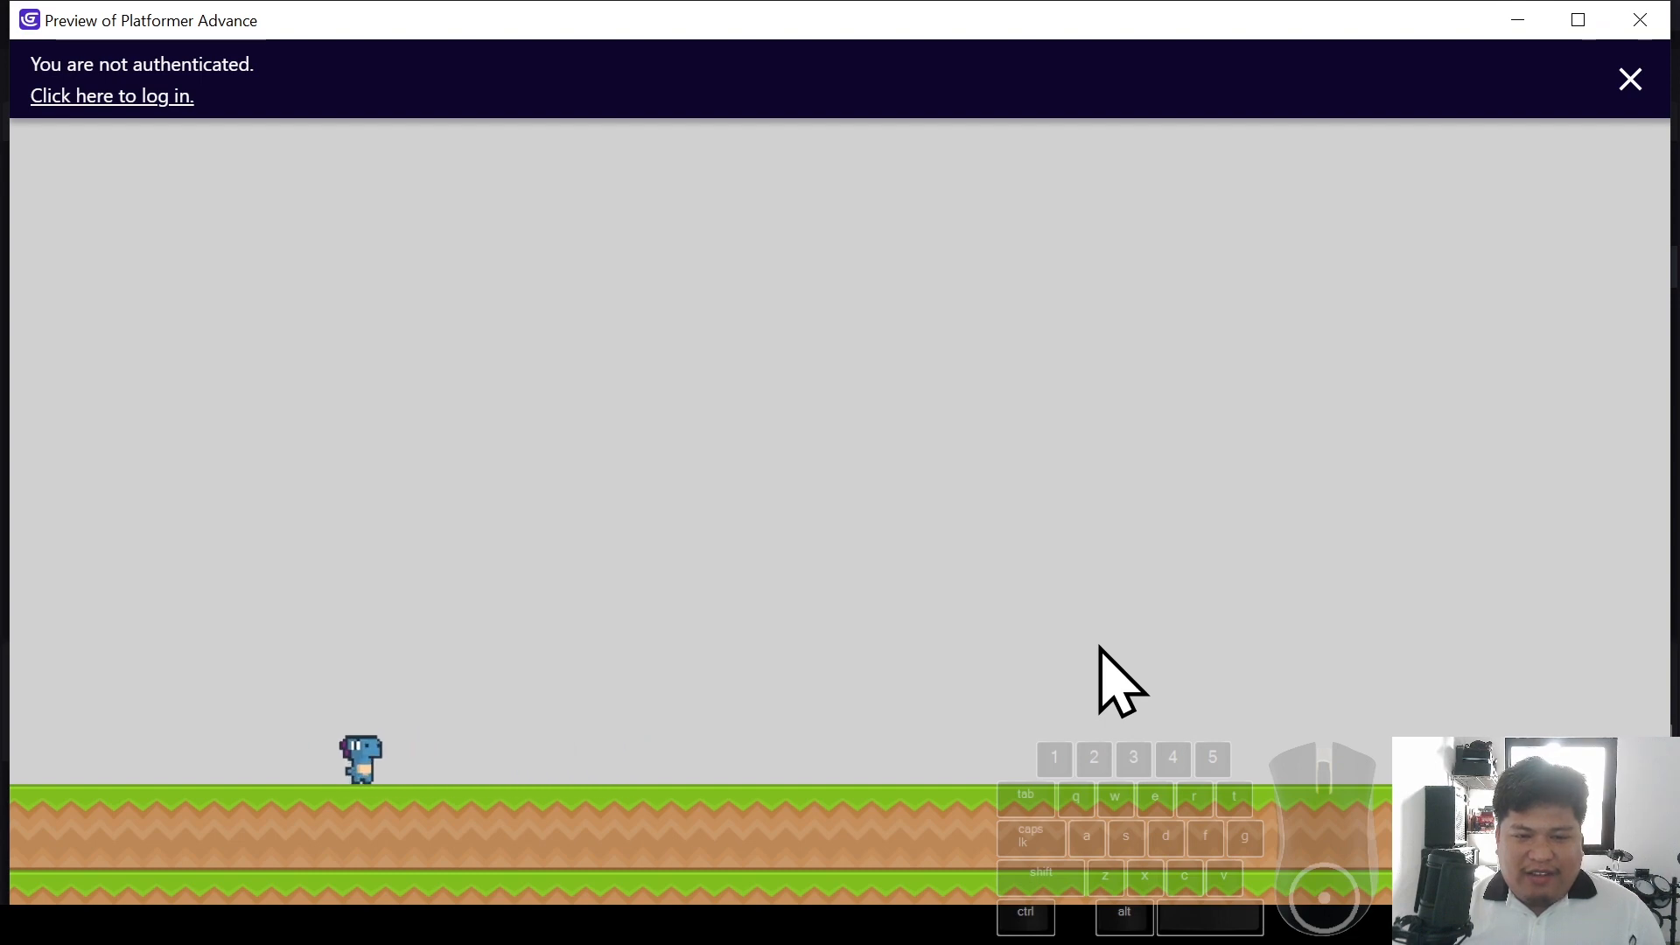
key(Right)
key(Right)
key(space)
key(space)
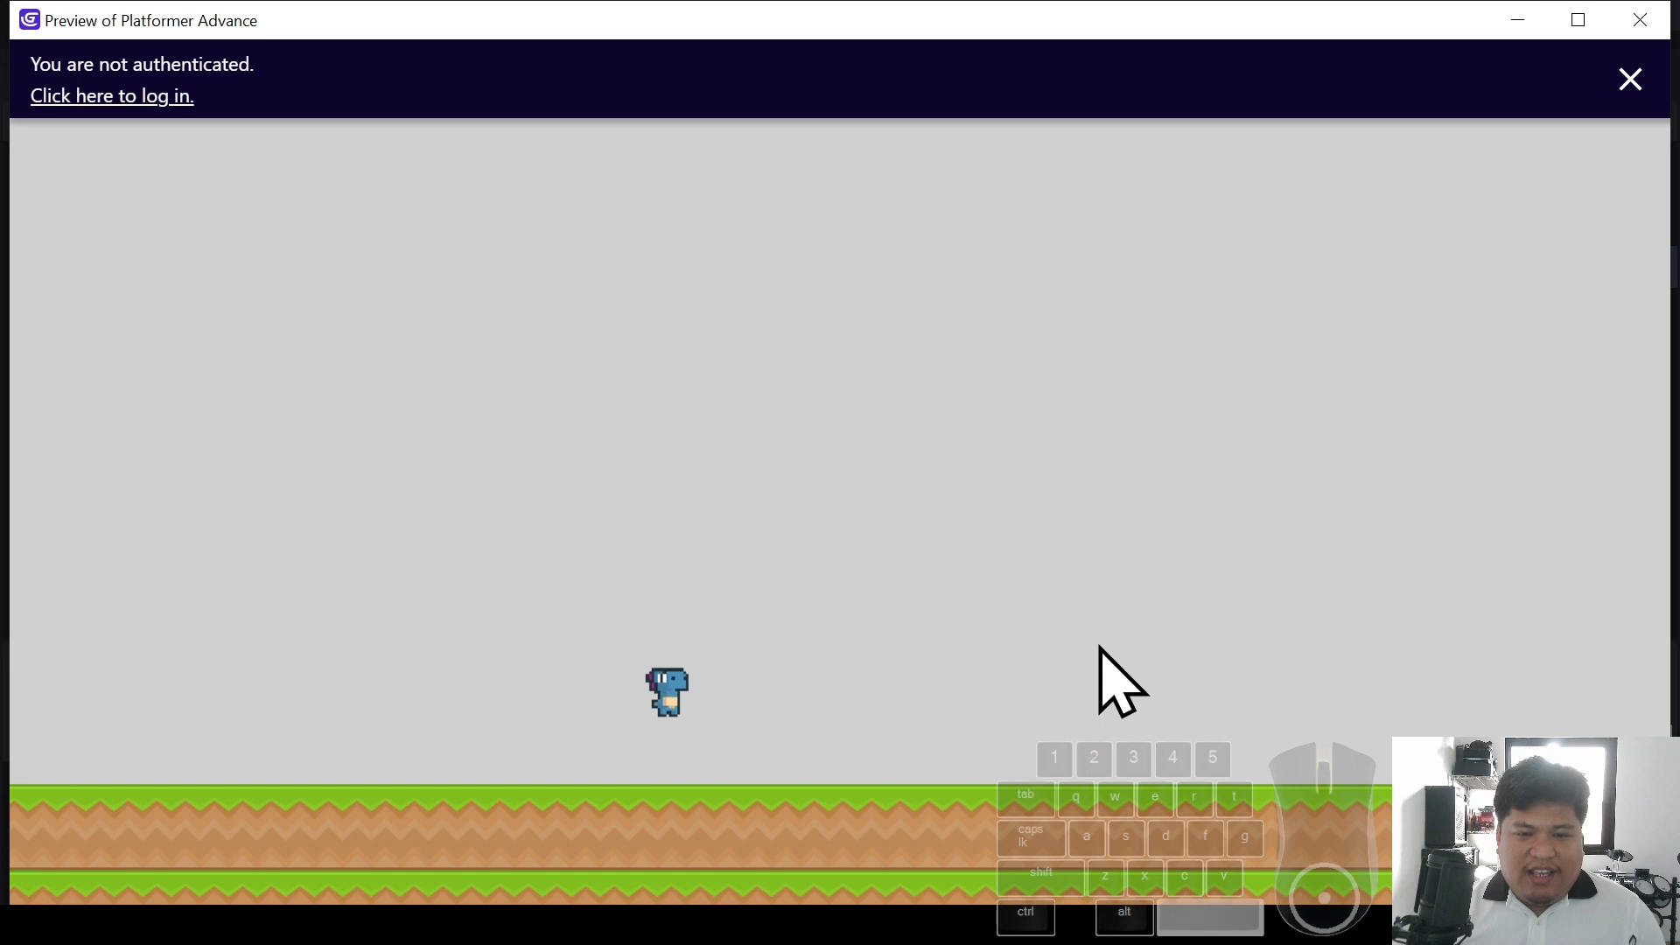
key(Left)
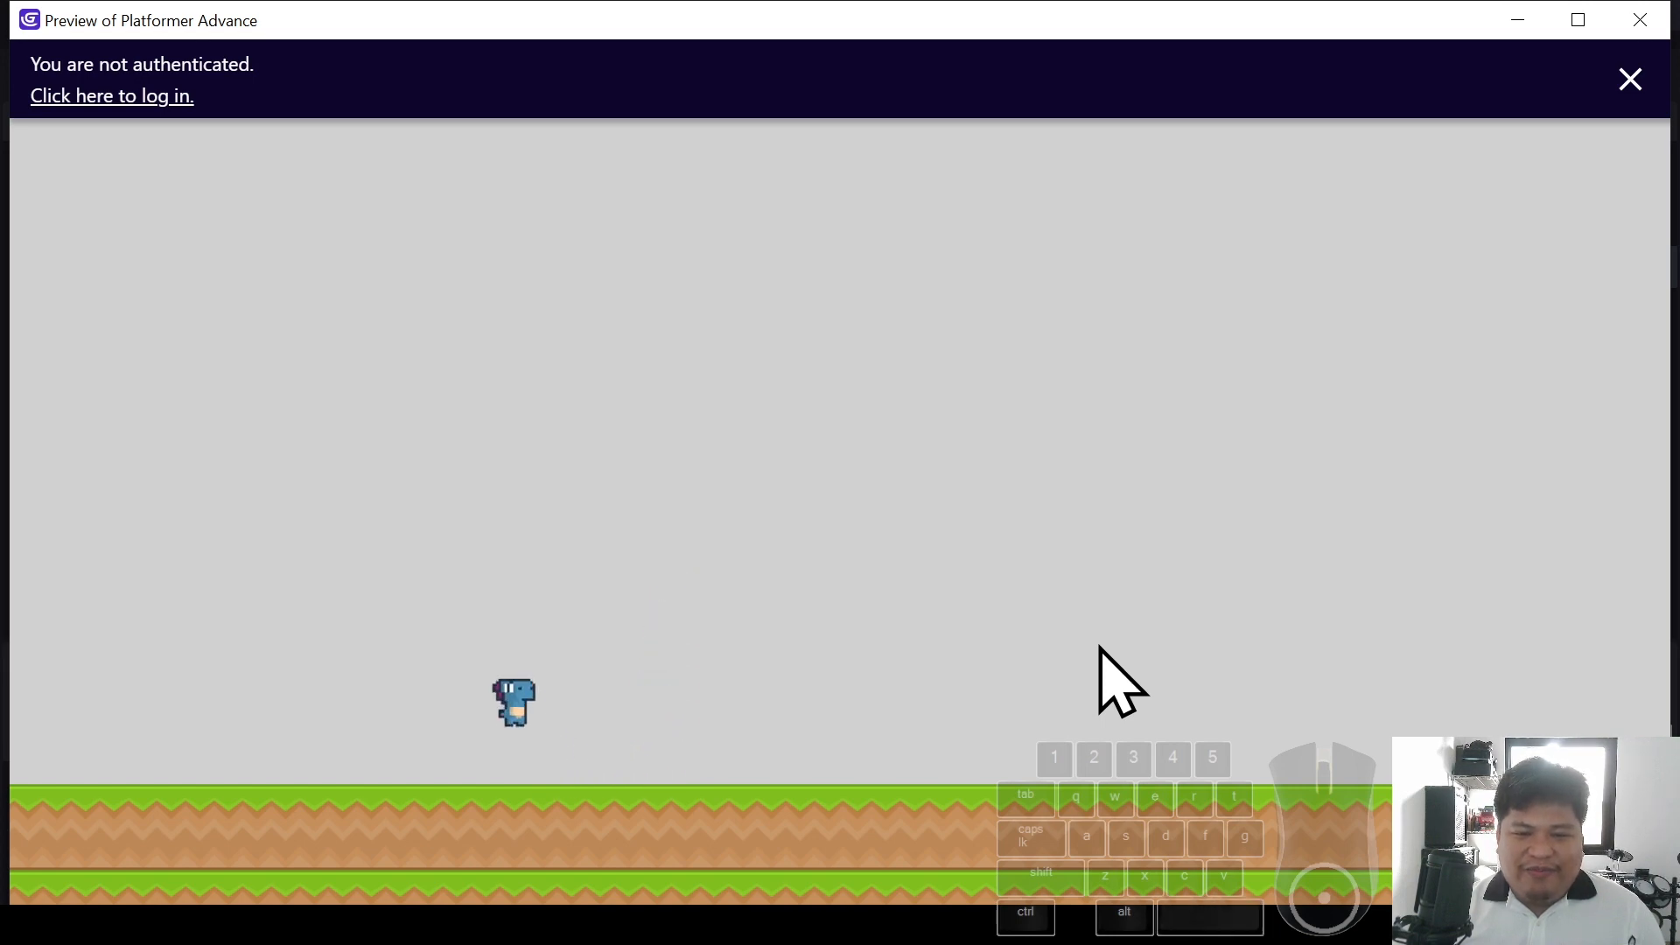
key(Right)
key(space)
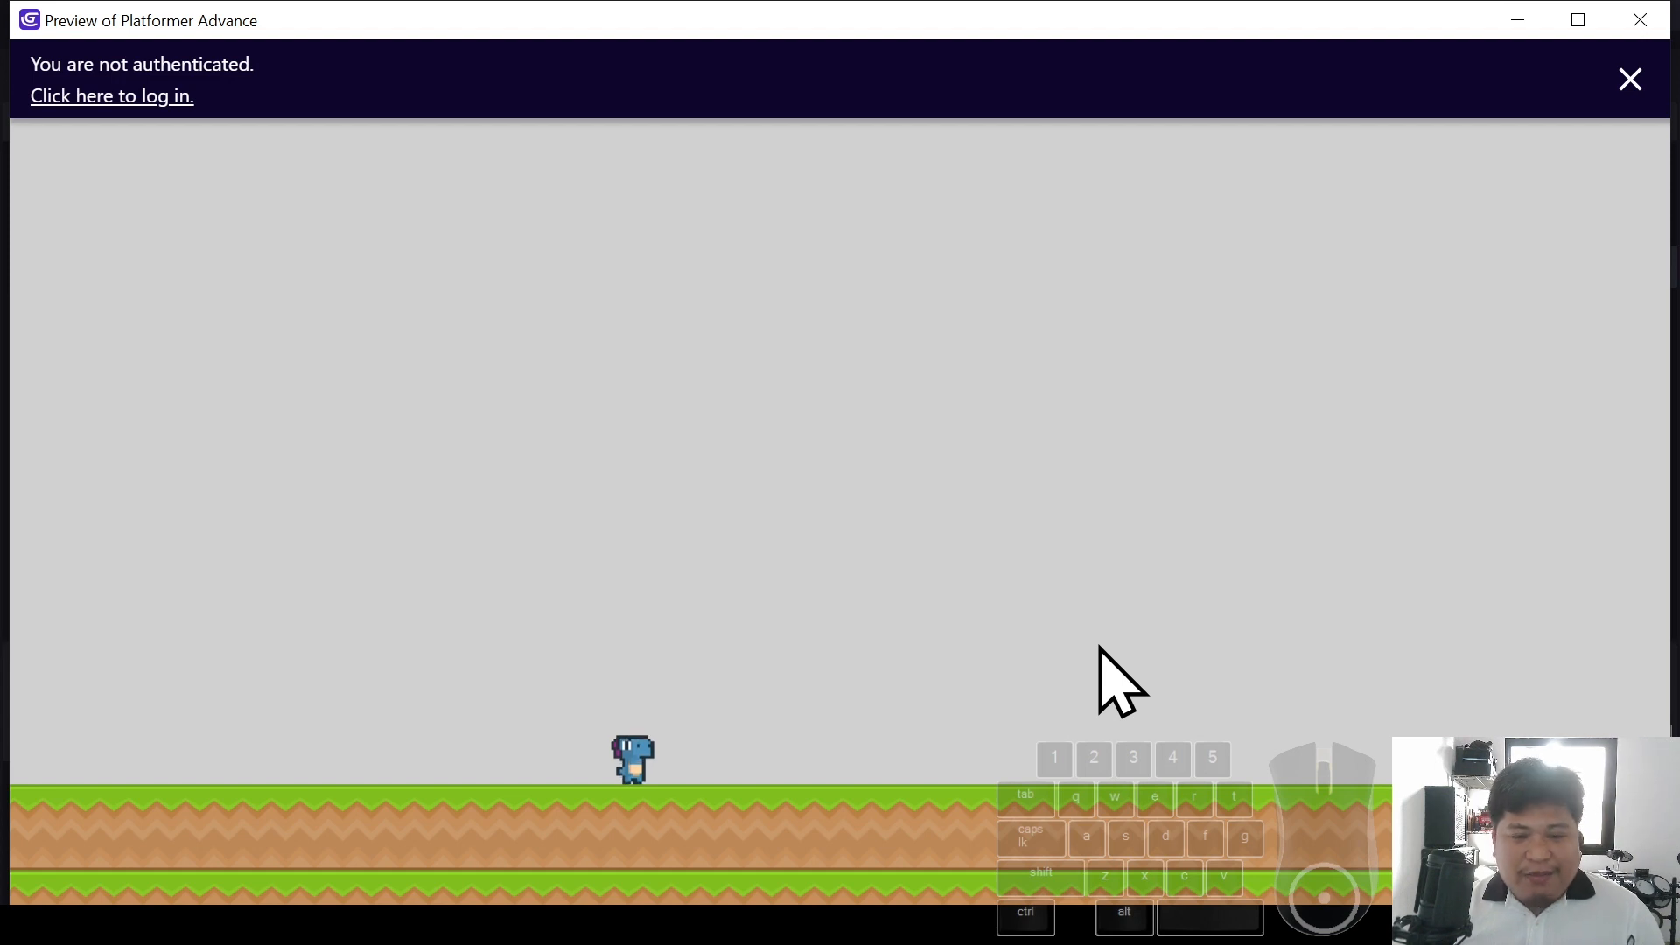
key(space)
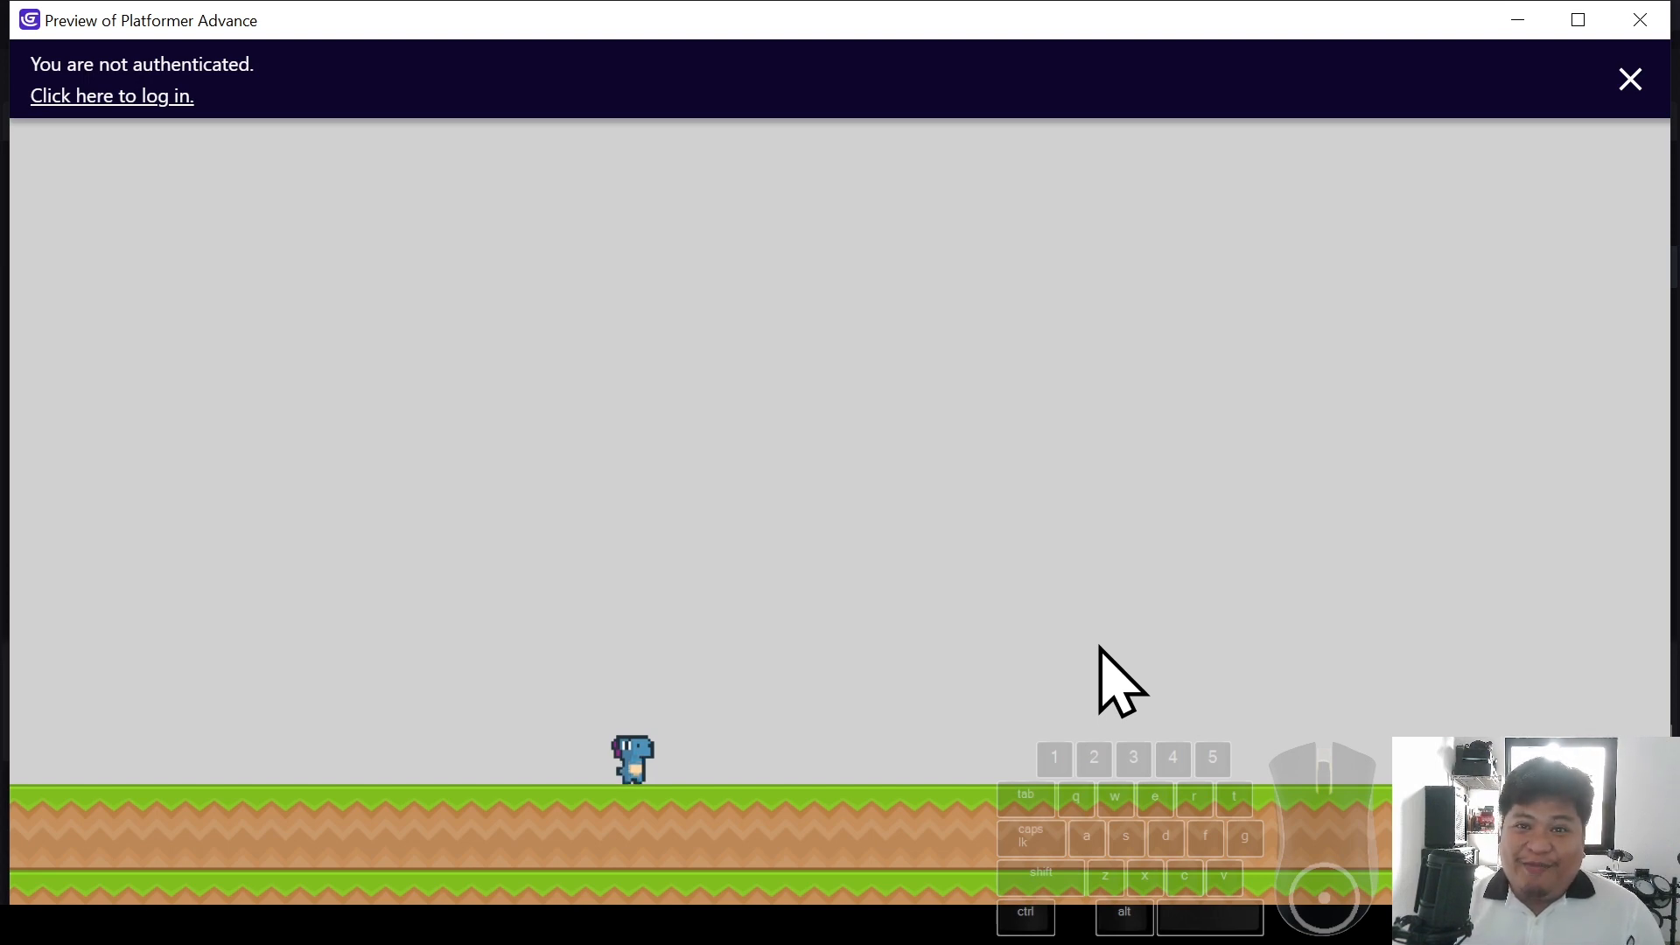
key(space)
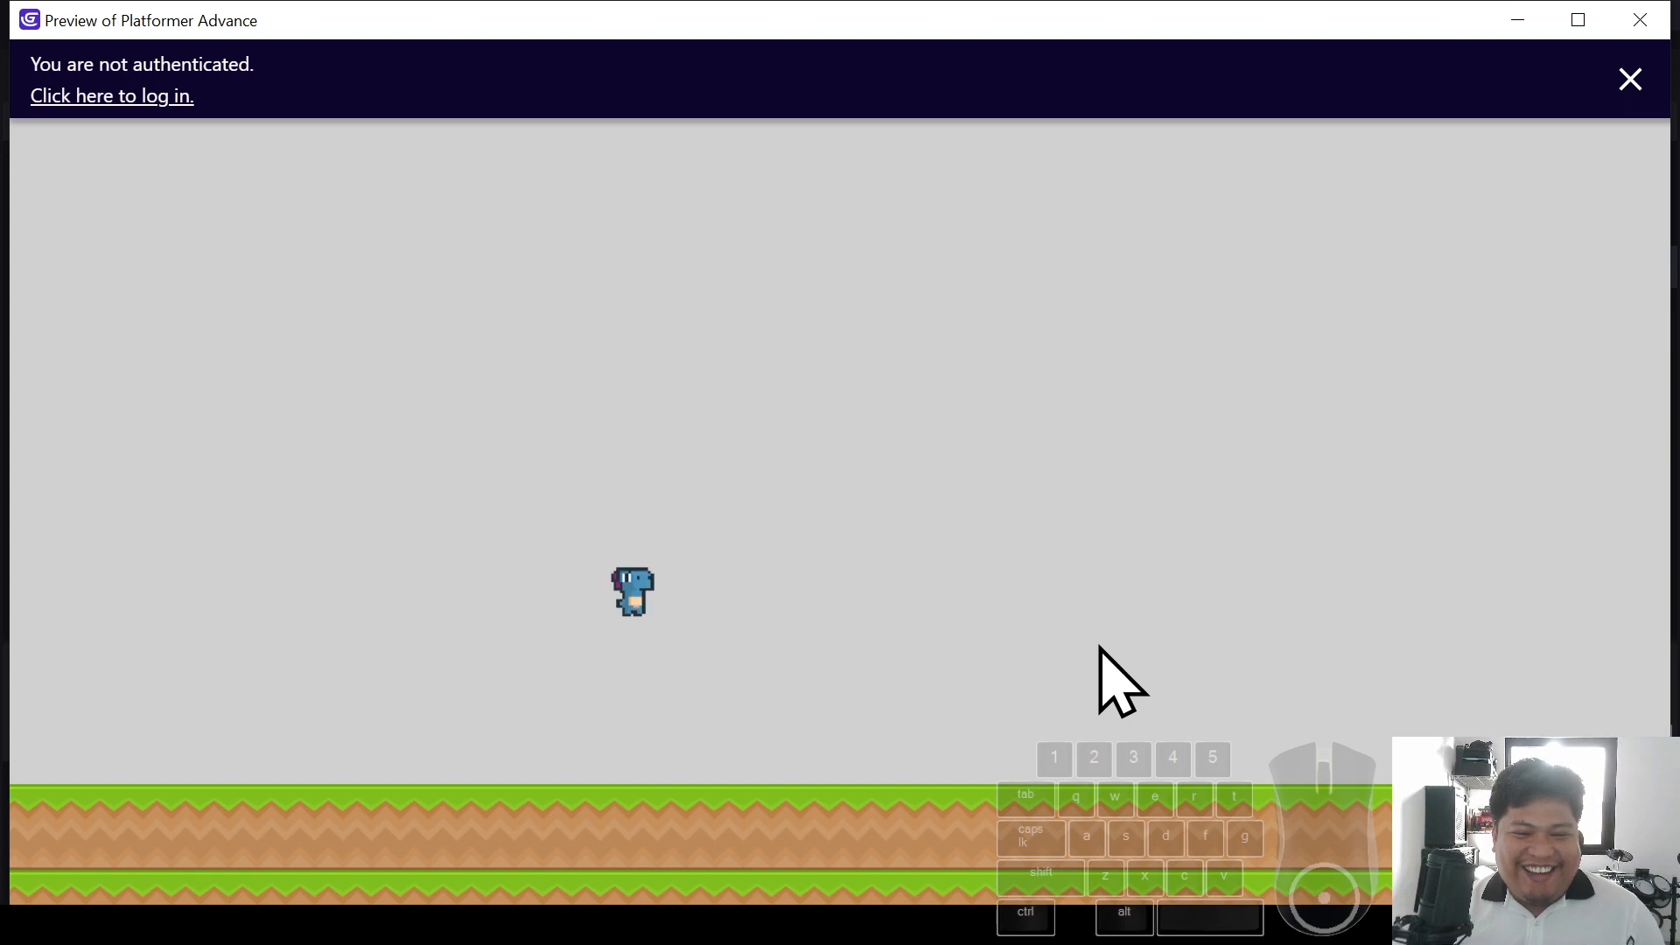
key(space)
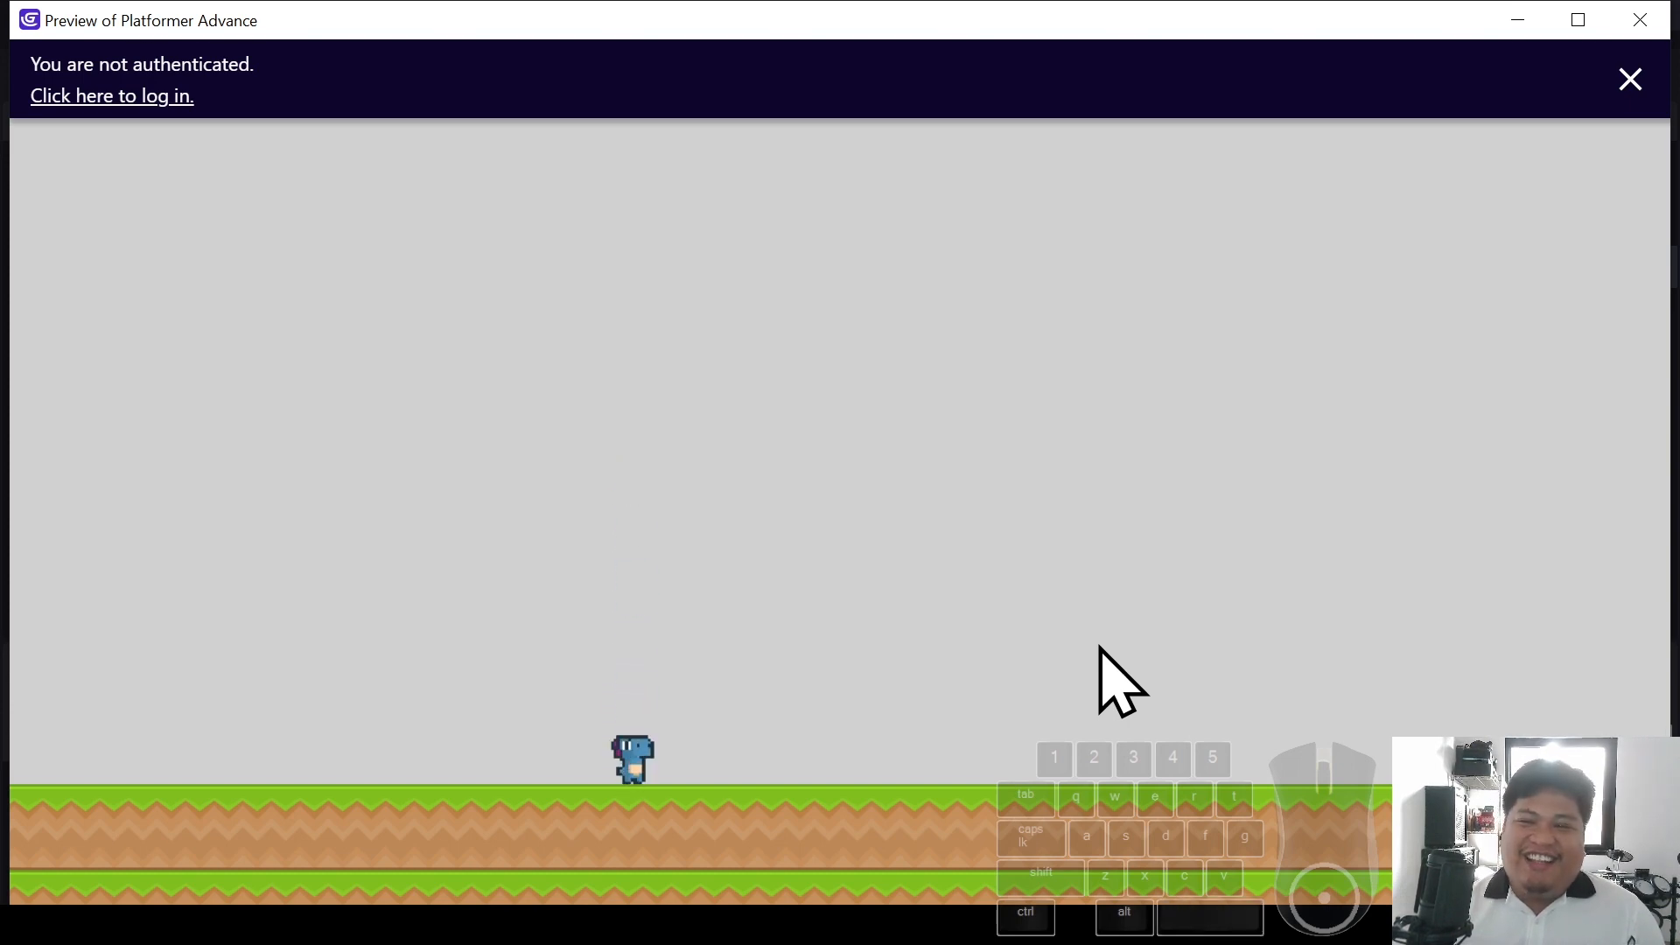
click(1640, 19)
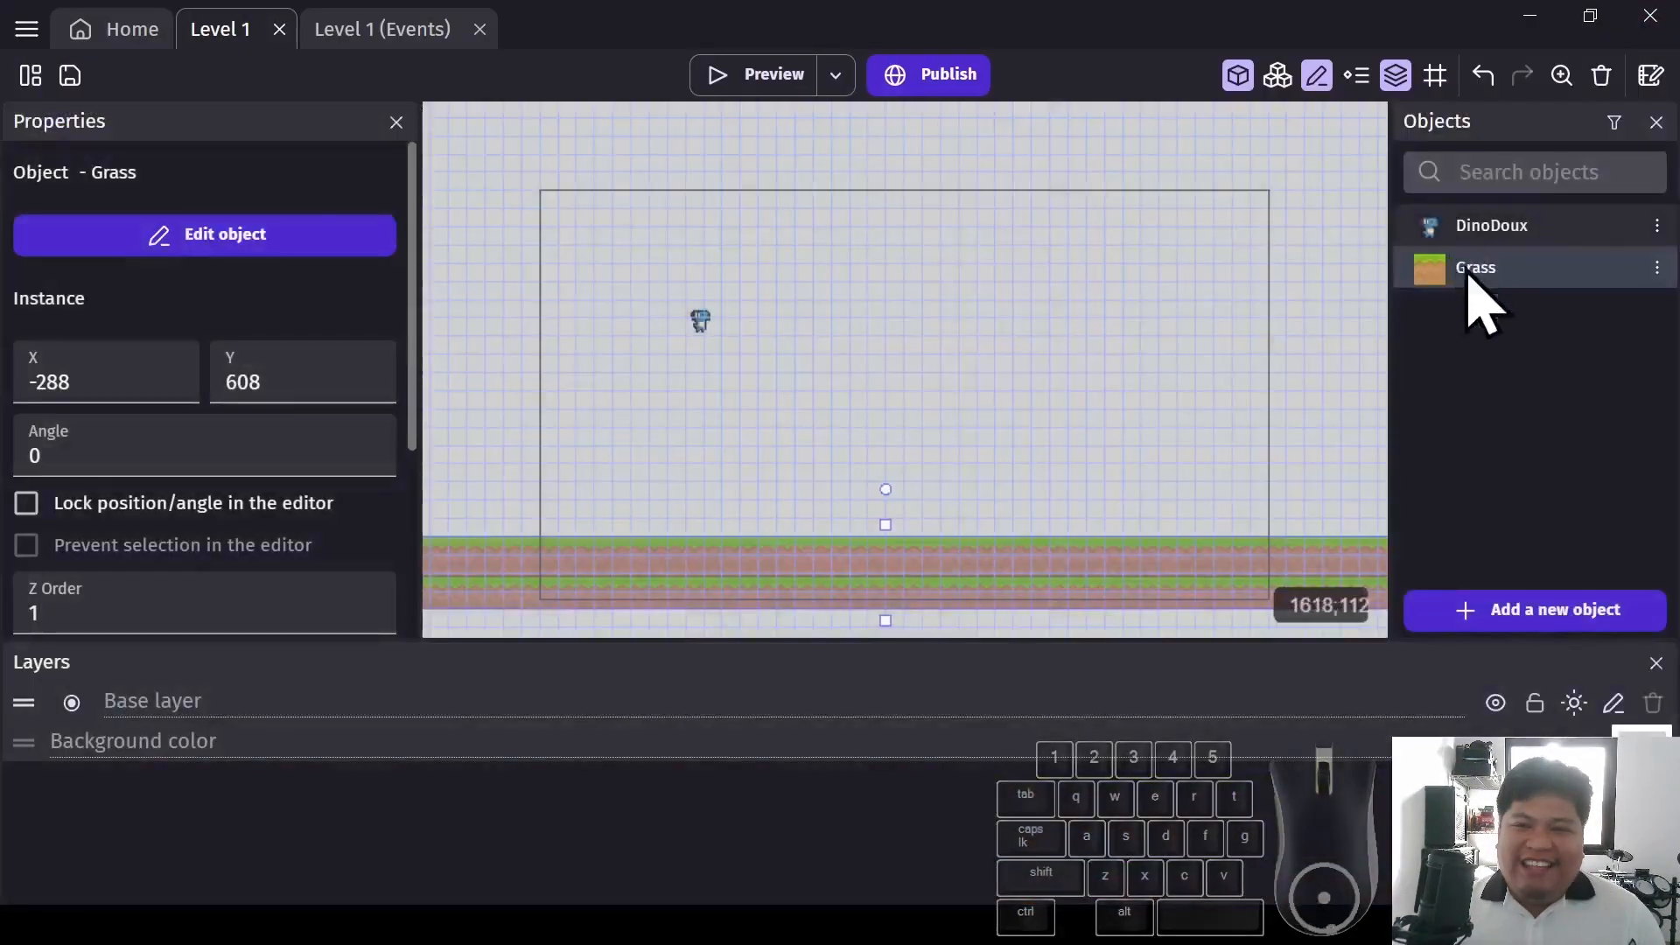
Set the number of air jumps in DinoDoux's AdvancedJump behavior to 3 and apply the change
double_click(1518, 227)
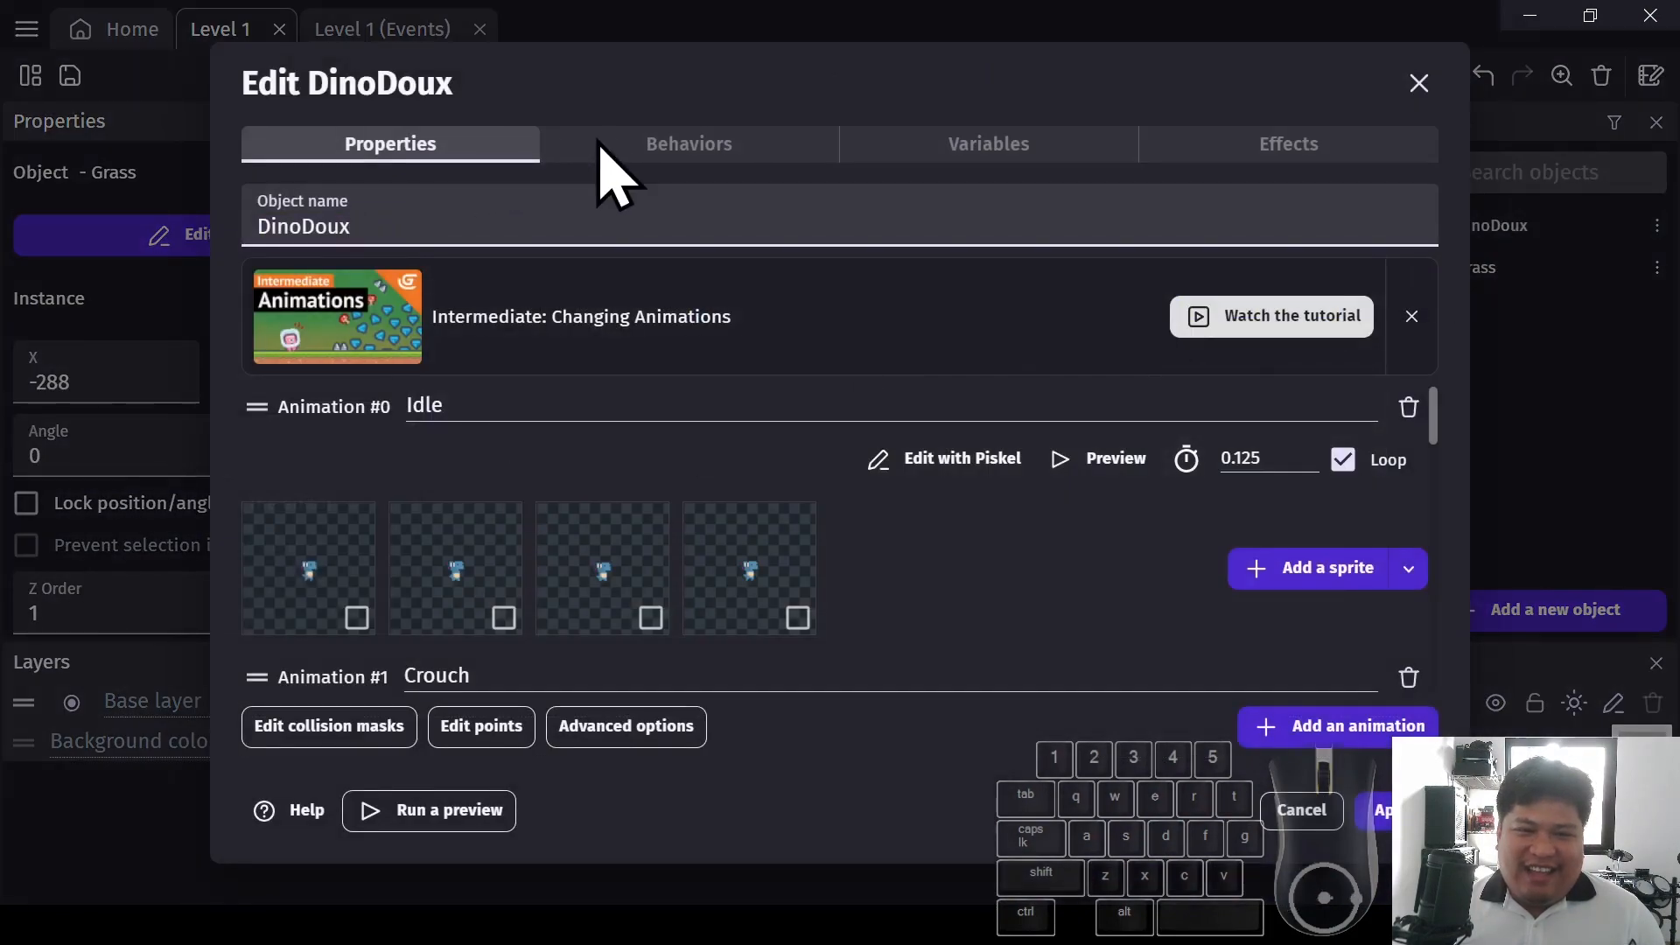
click(635, 150)
double_click(338, 411)
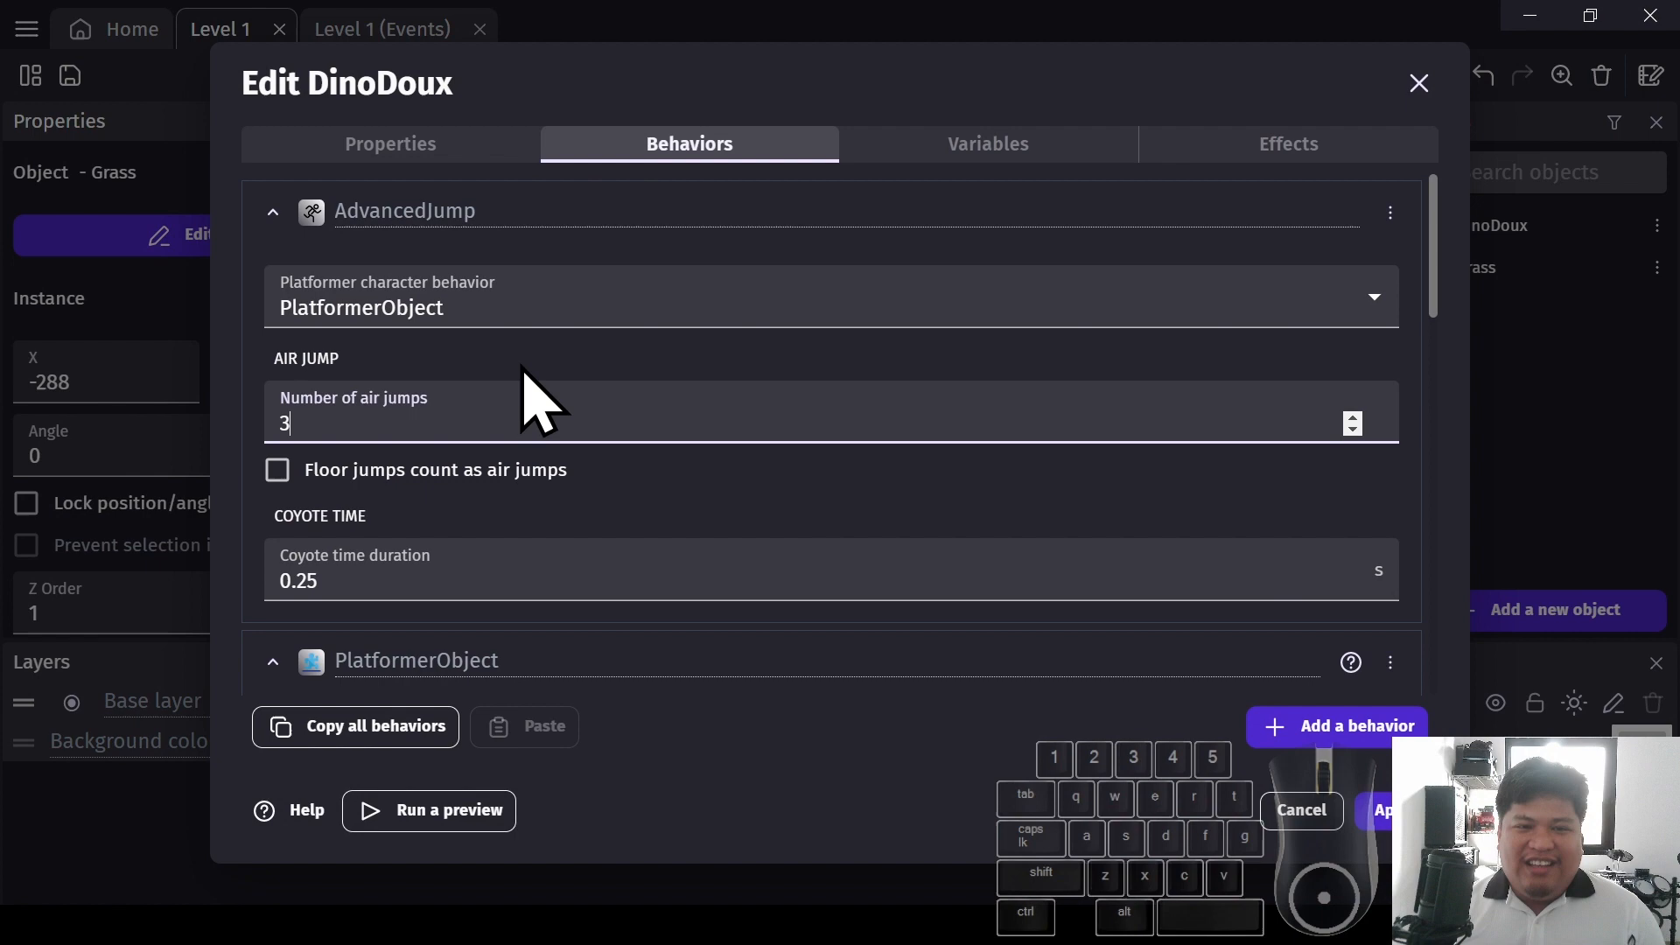
click(1384, 811)
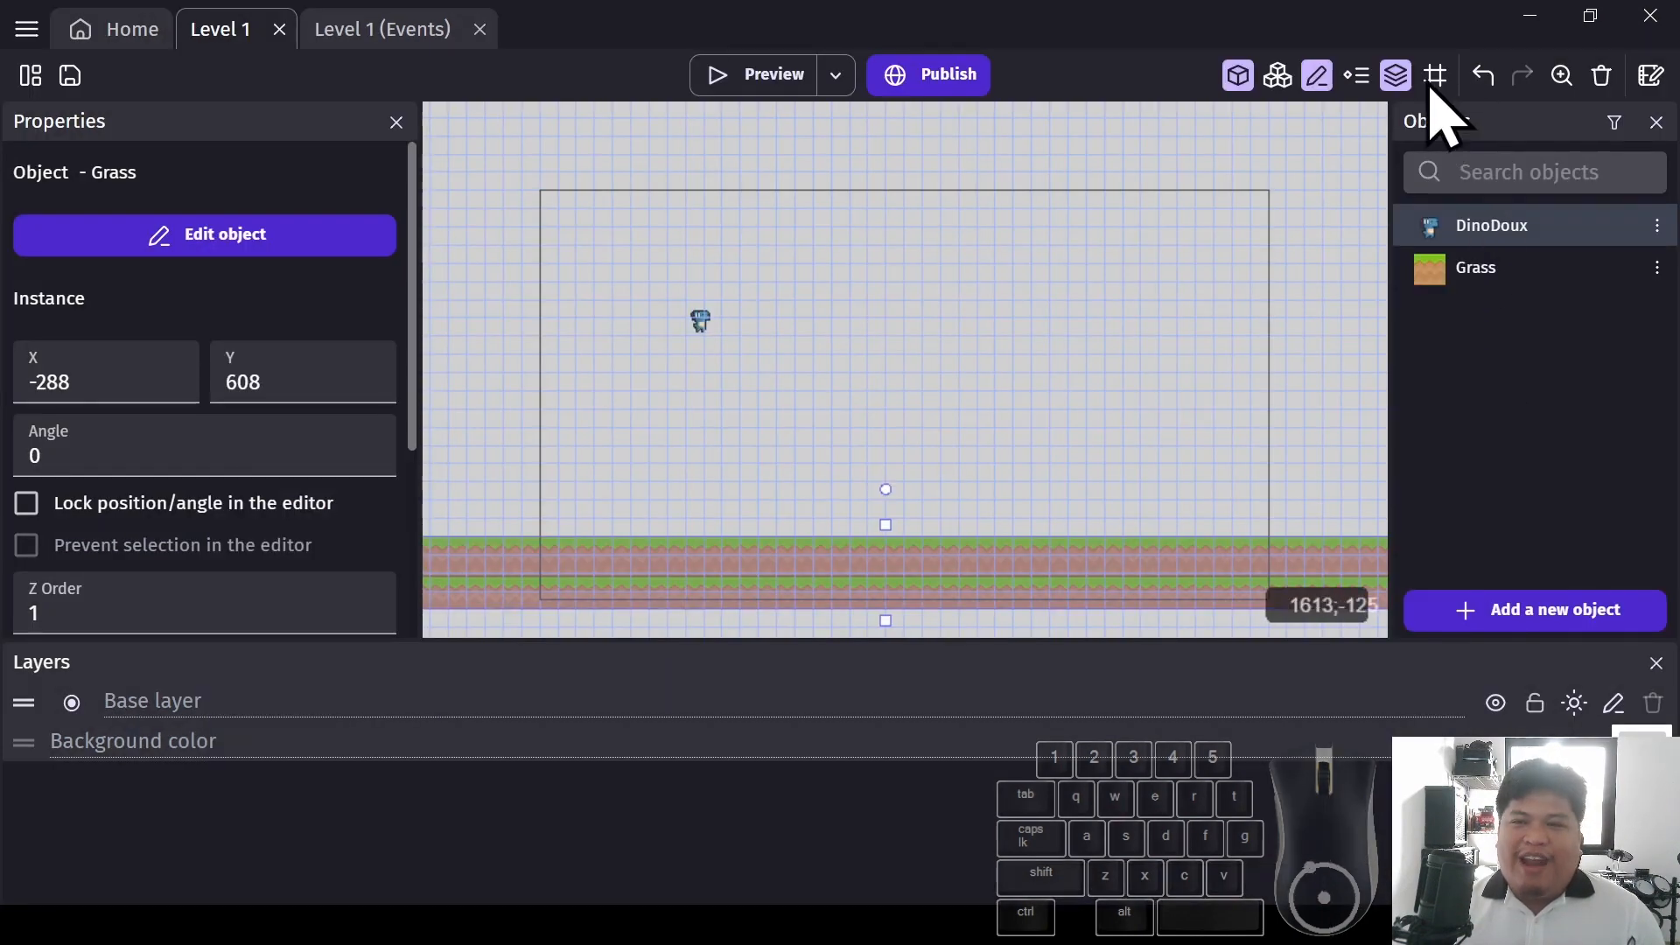
Preview the game again and test several consecutive air jumps with the dino
click(810, 70)
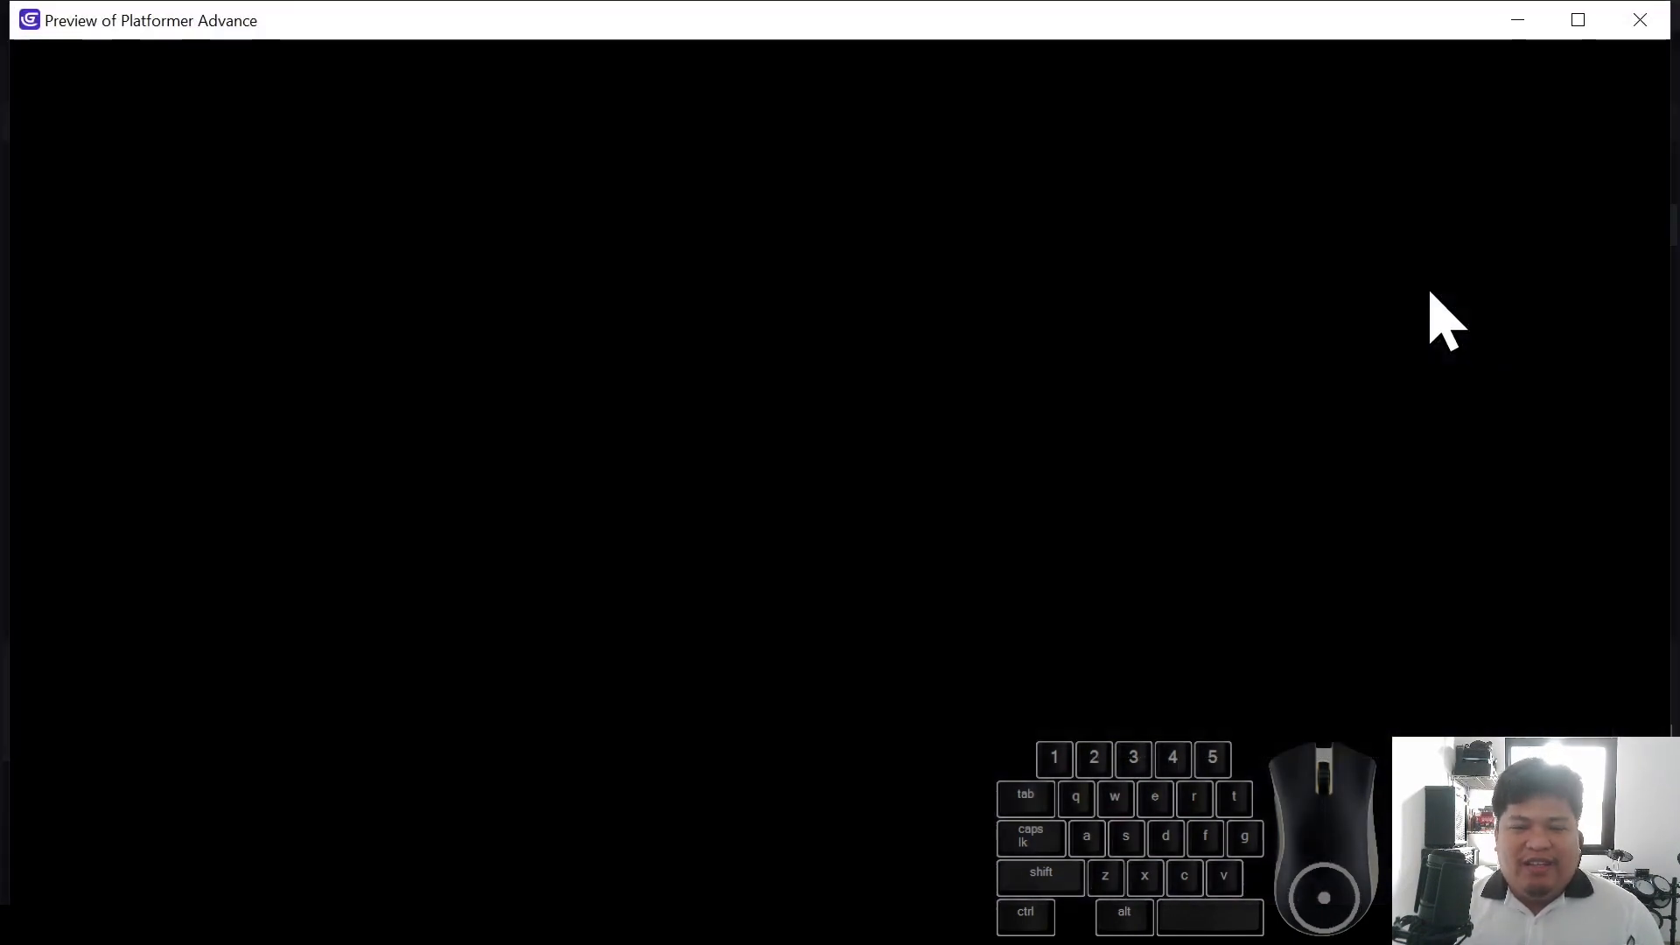
key(Right)
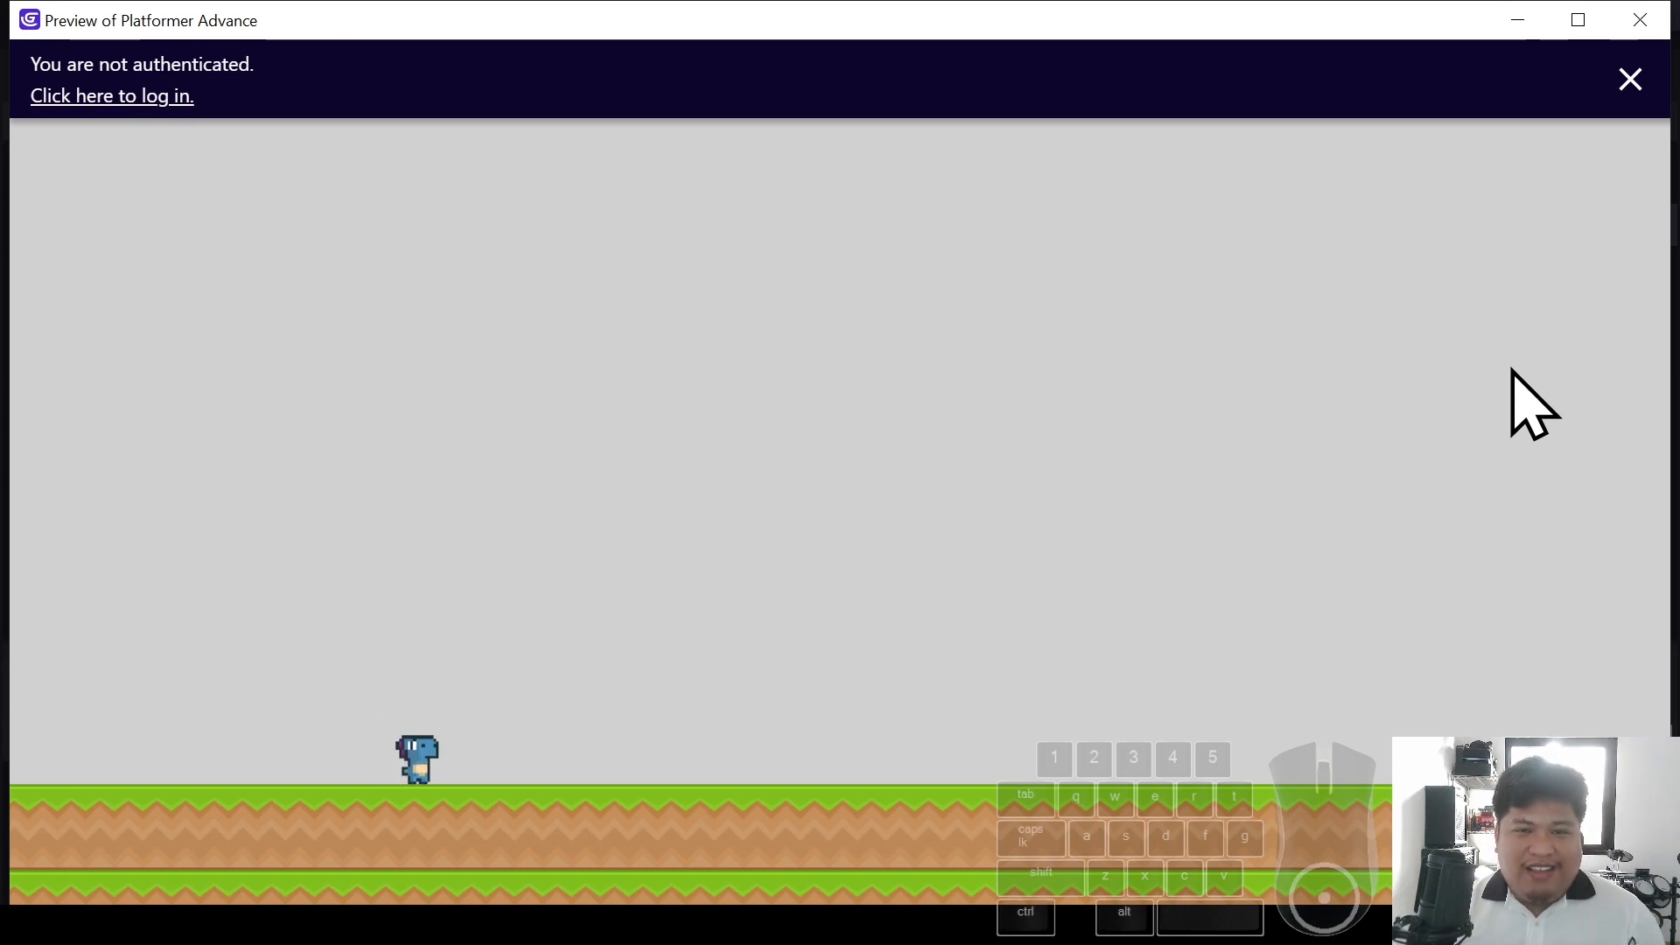
key(space)
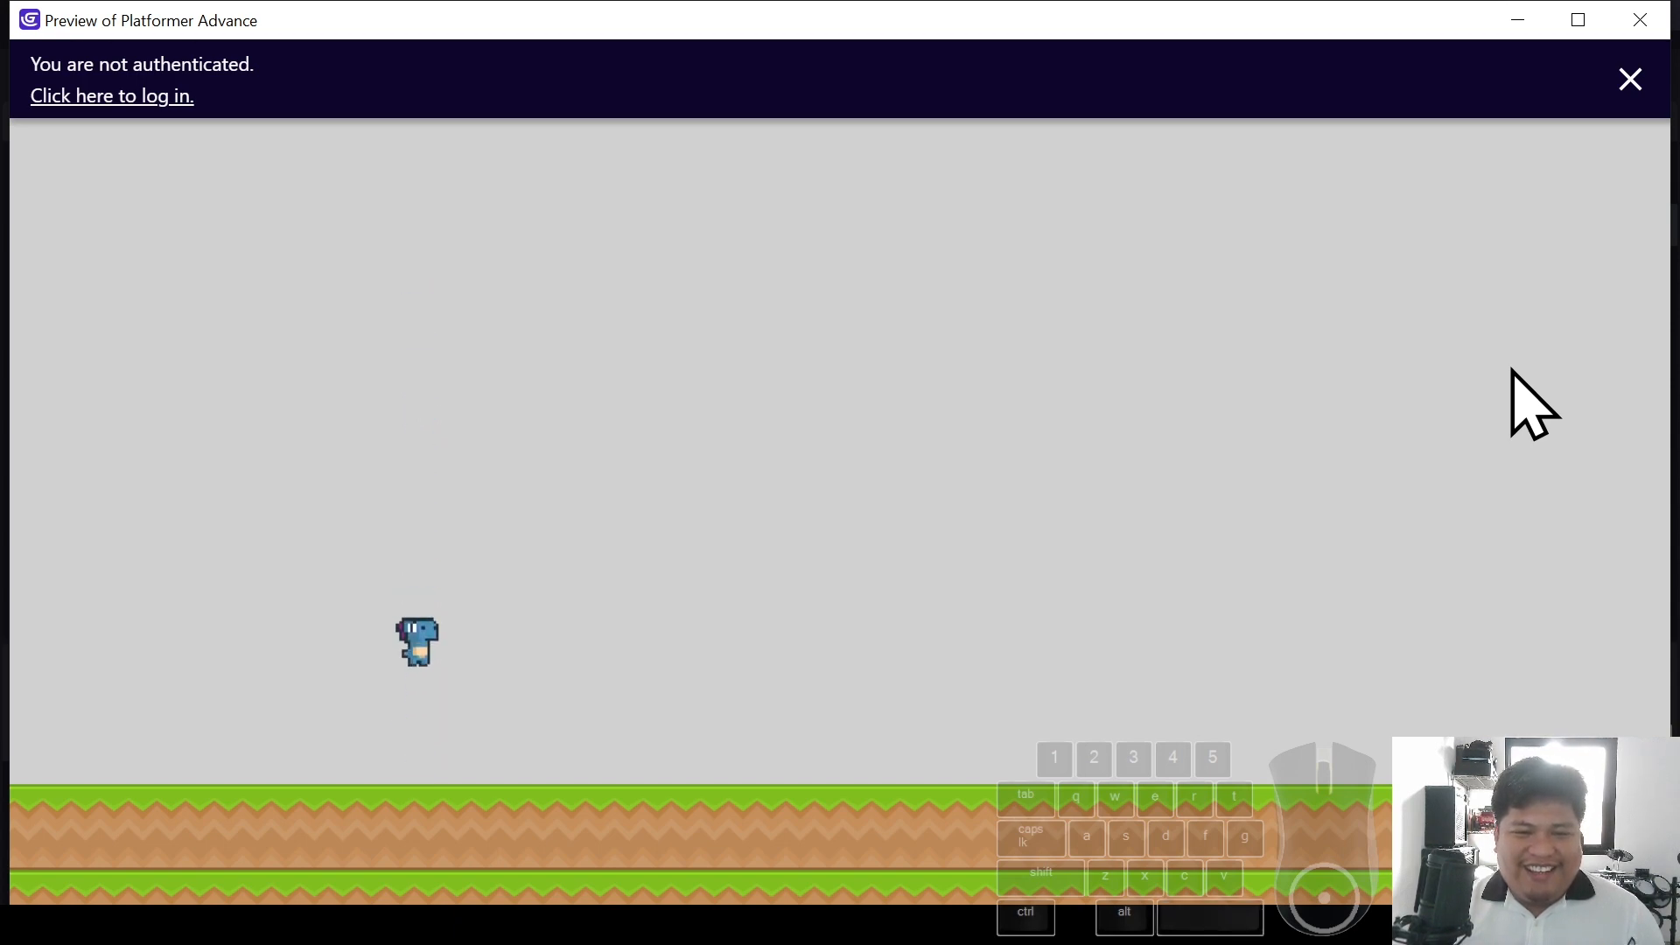
key(space)
key(space)
key(space)
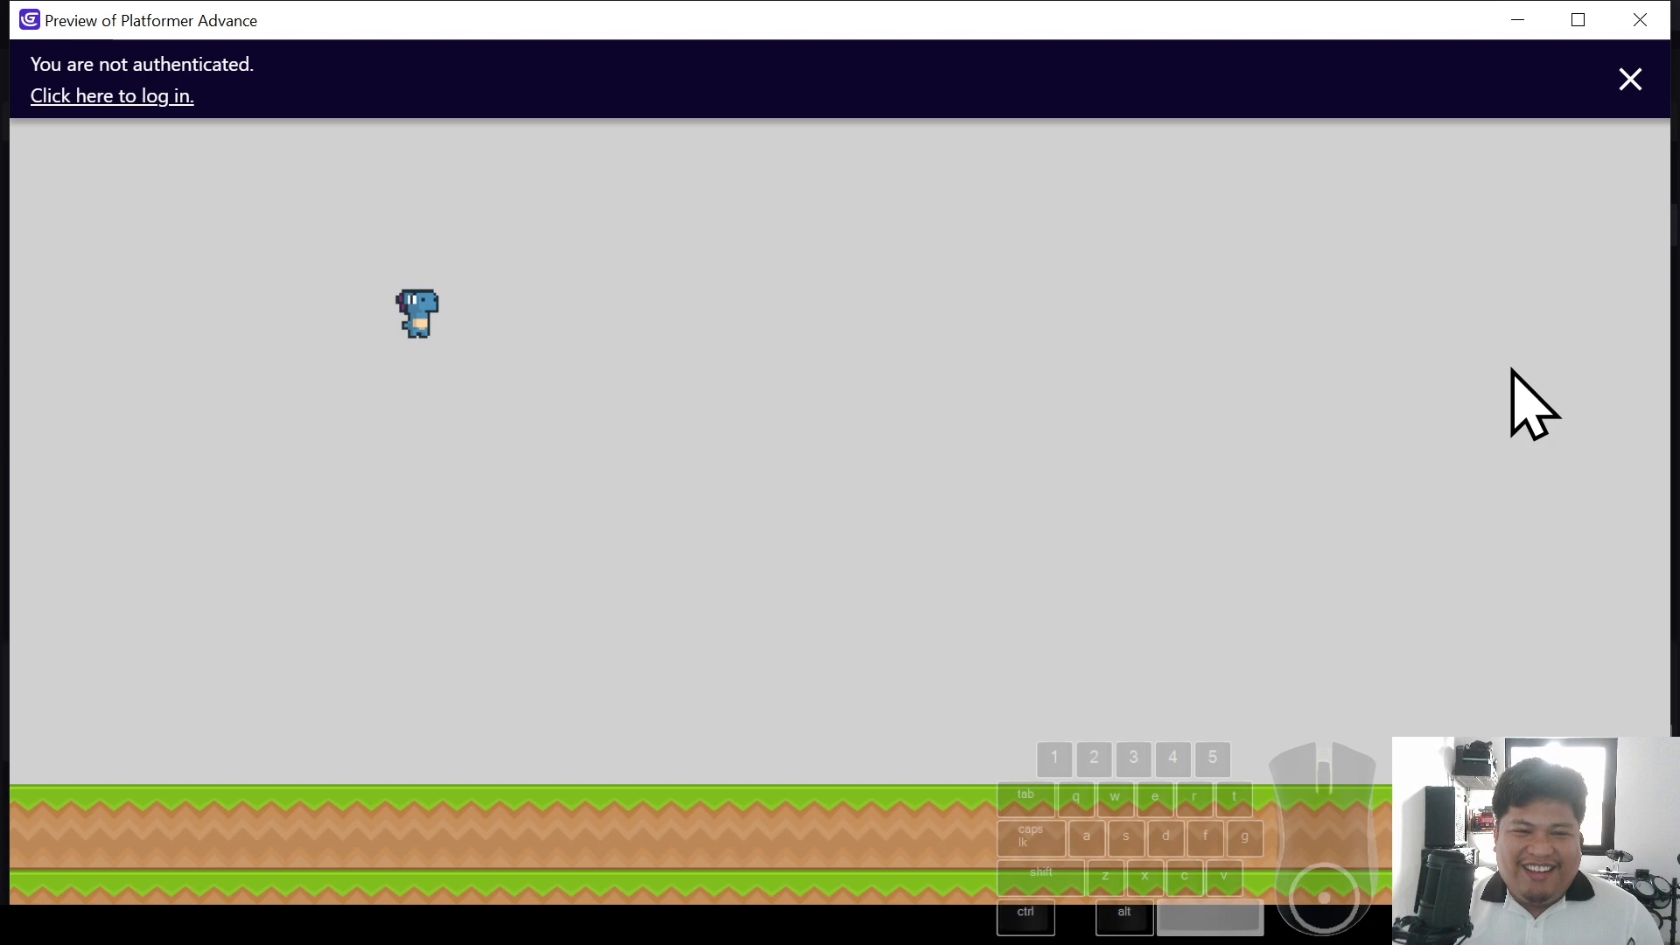
key(space)
key(space)
key(space)
key(space)
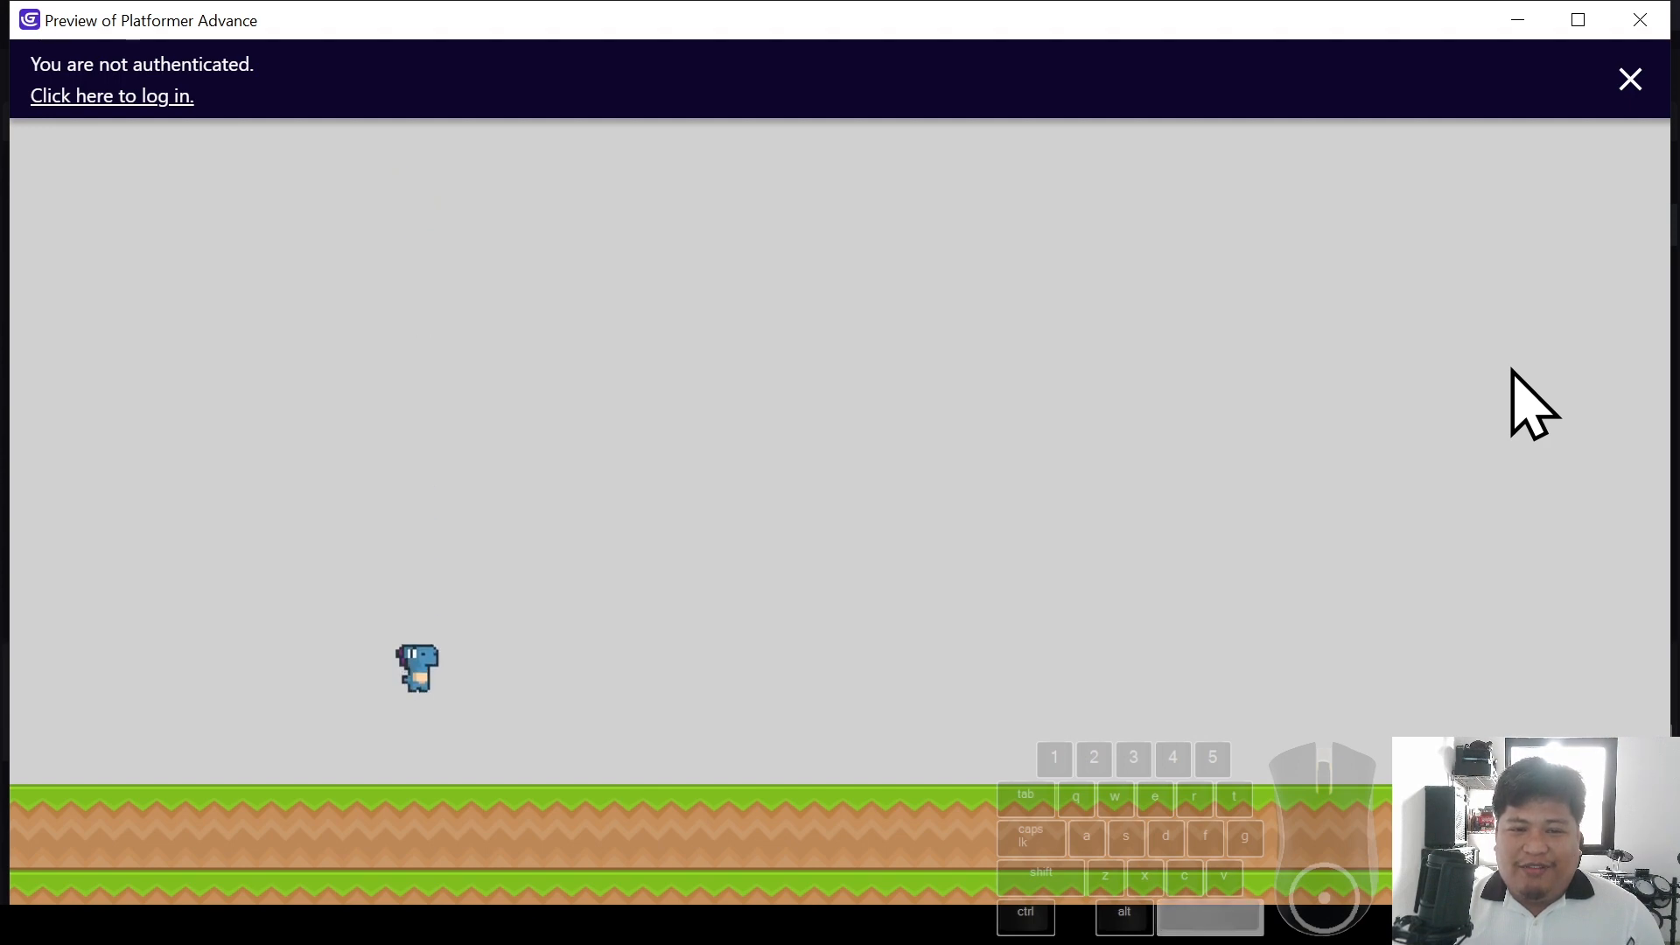
Test one more jump with the dino in the running preview and close the preview
key(space)
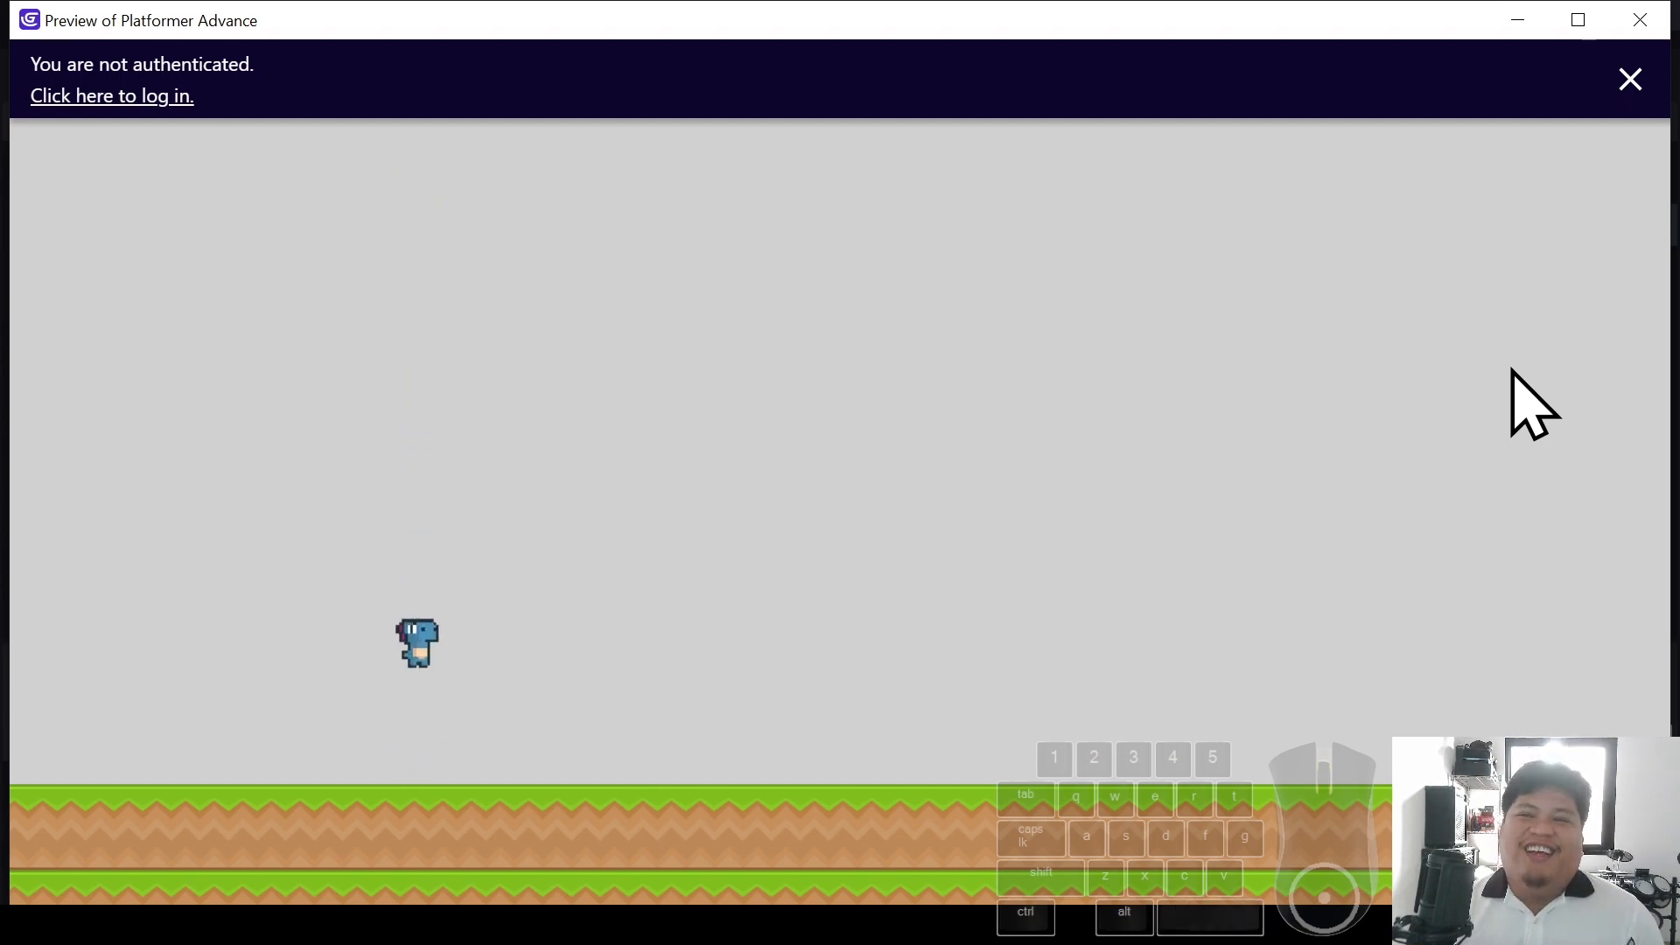
click(1534, 24)
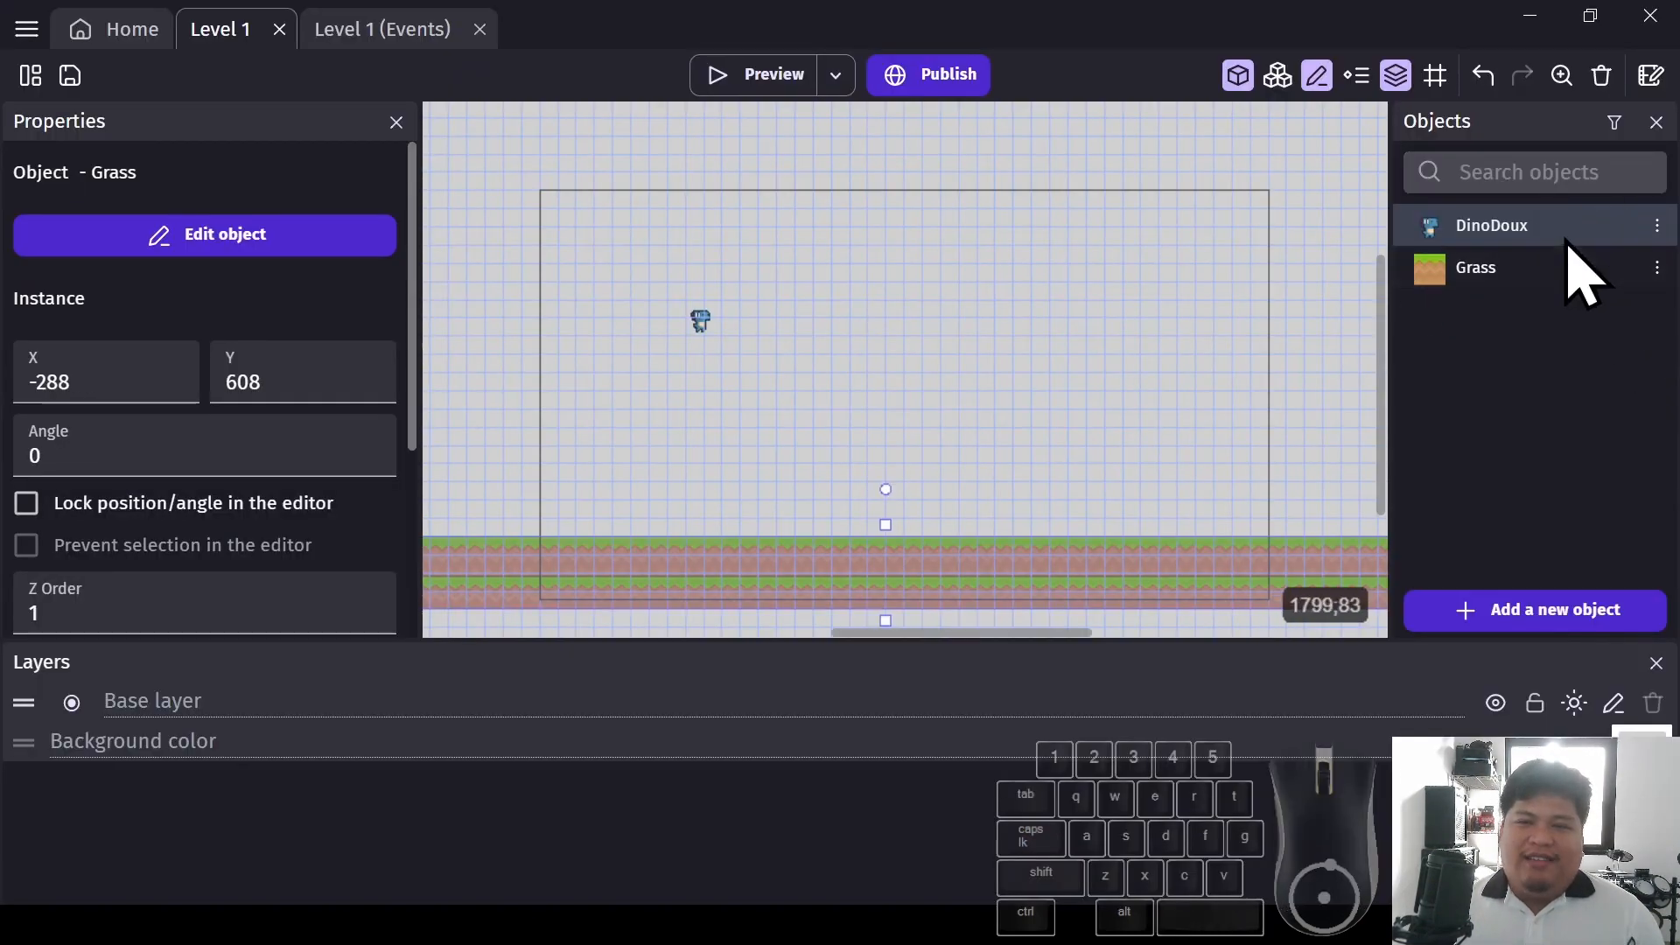
Change the number of air jumps in DinoDoux's AdvancedJump behavior and apply the change
double_click(1575, 230)
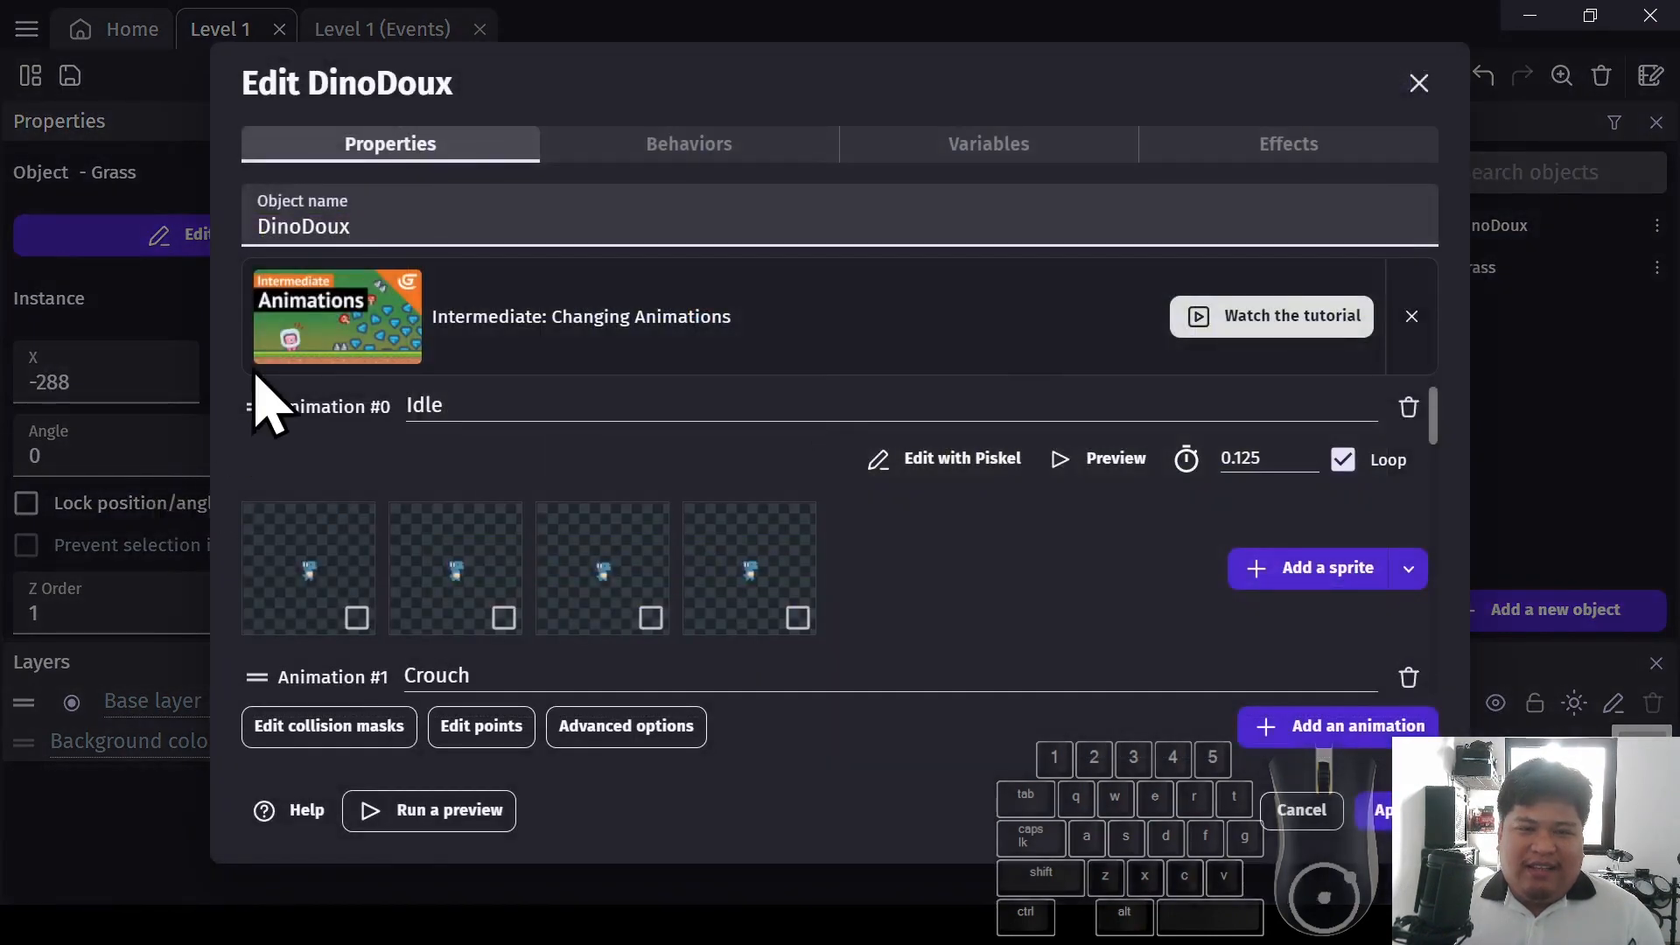
click(622, 154)
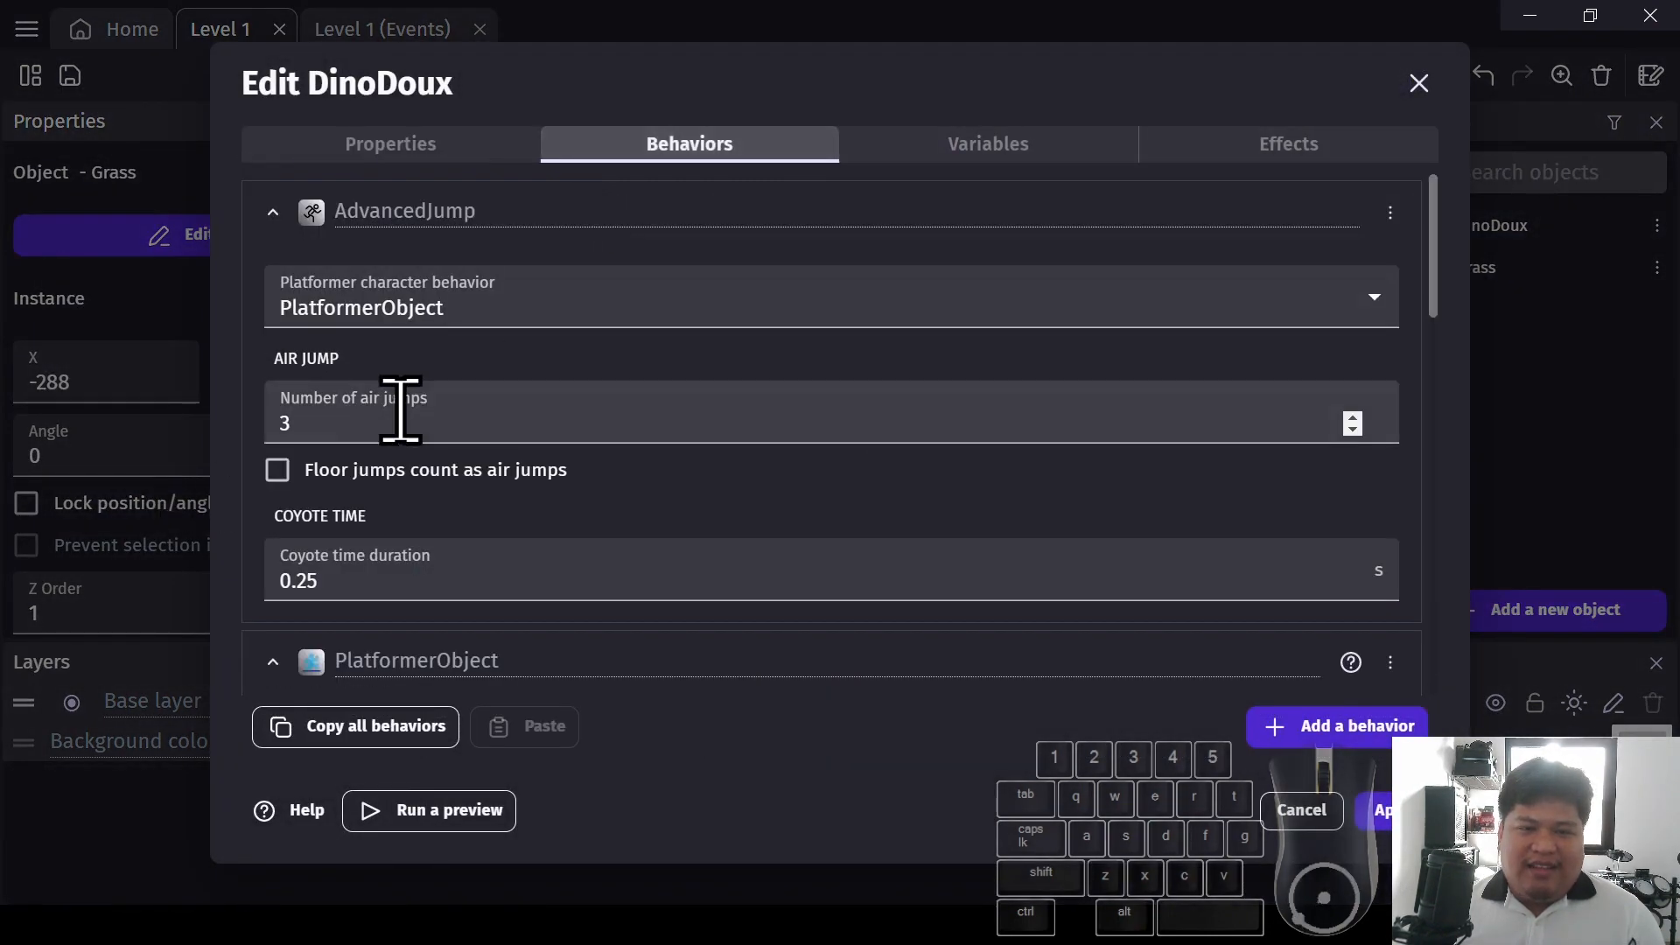
double_click(288, 423)
click(1379, 810)
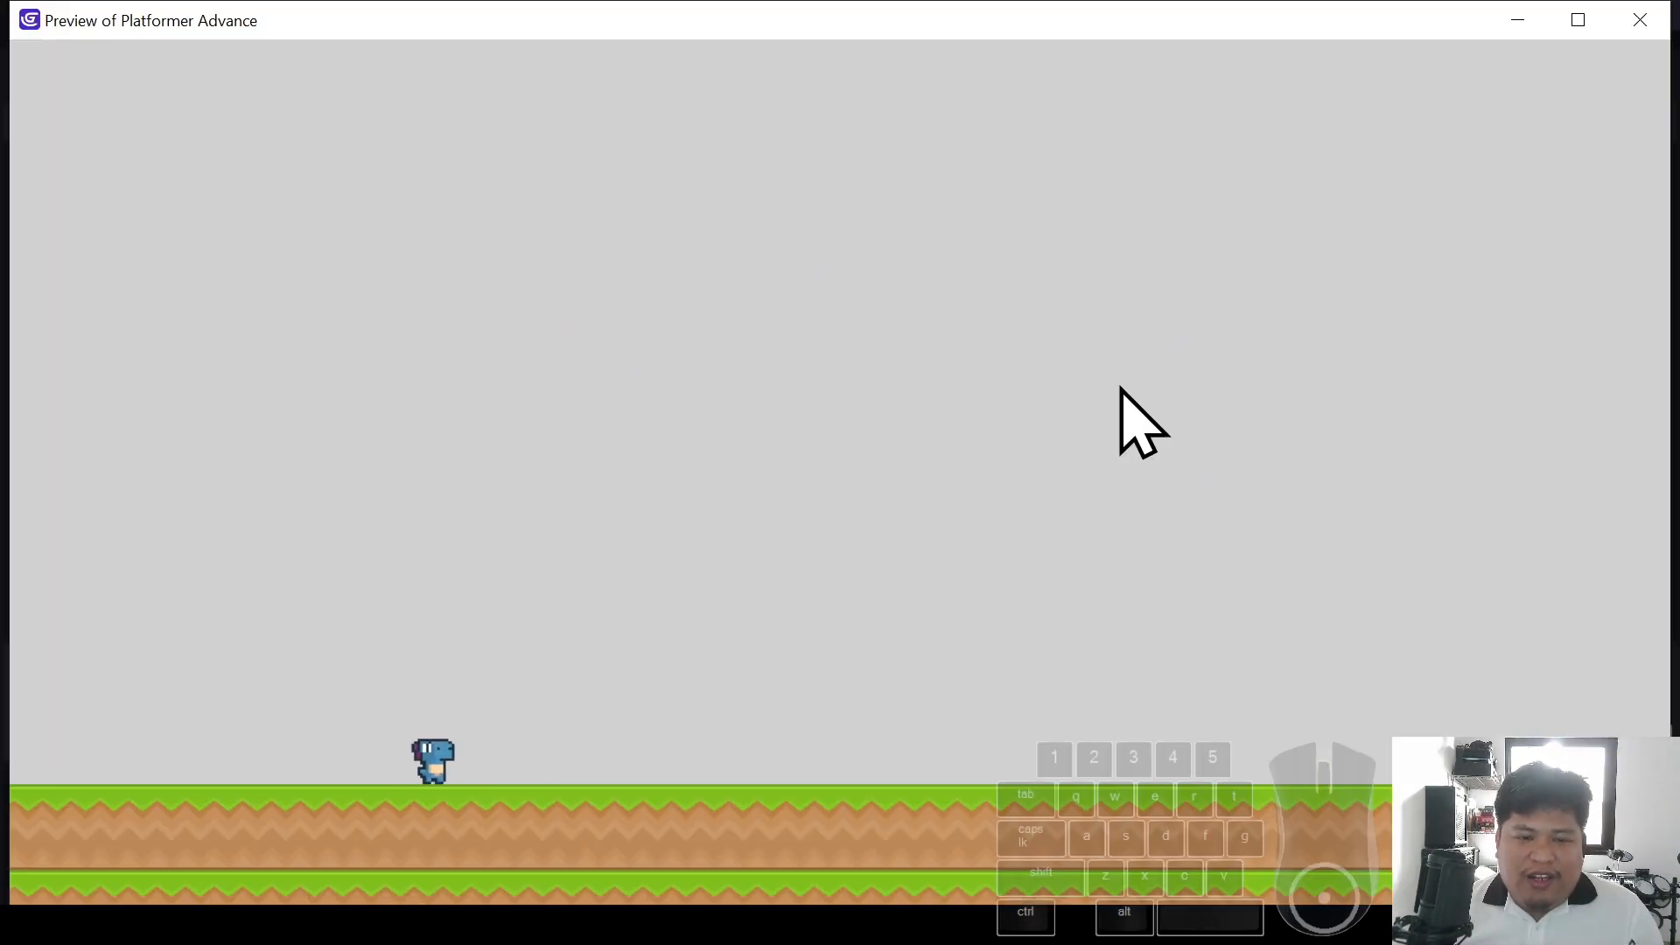
Test walking in both directions and jumping with the dino in the game preview, and close the preview
key(Right)
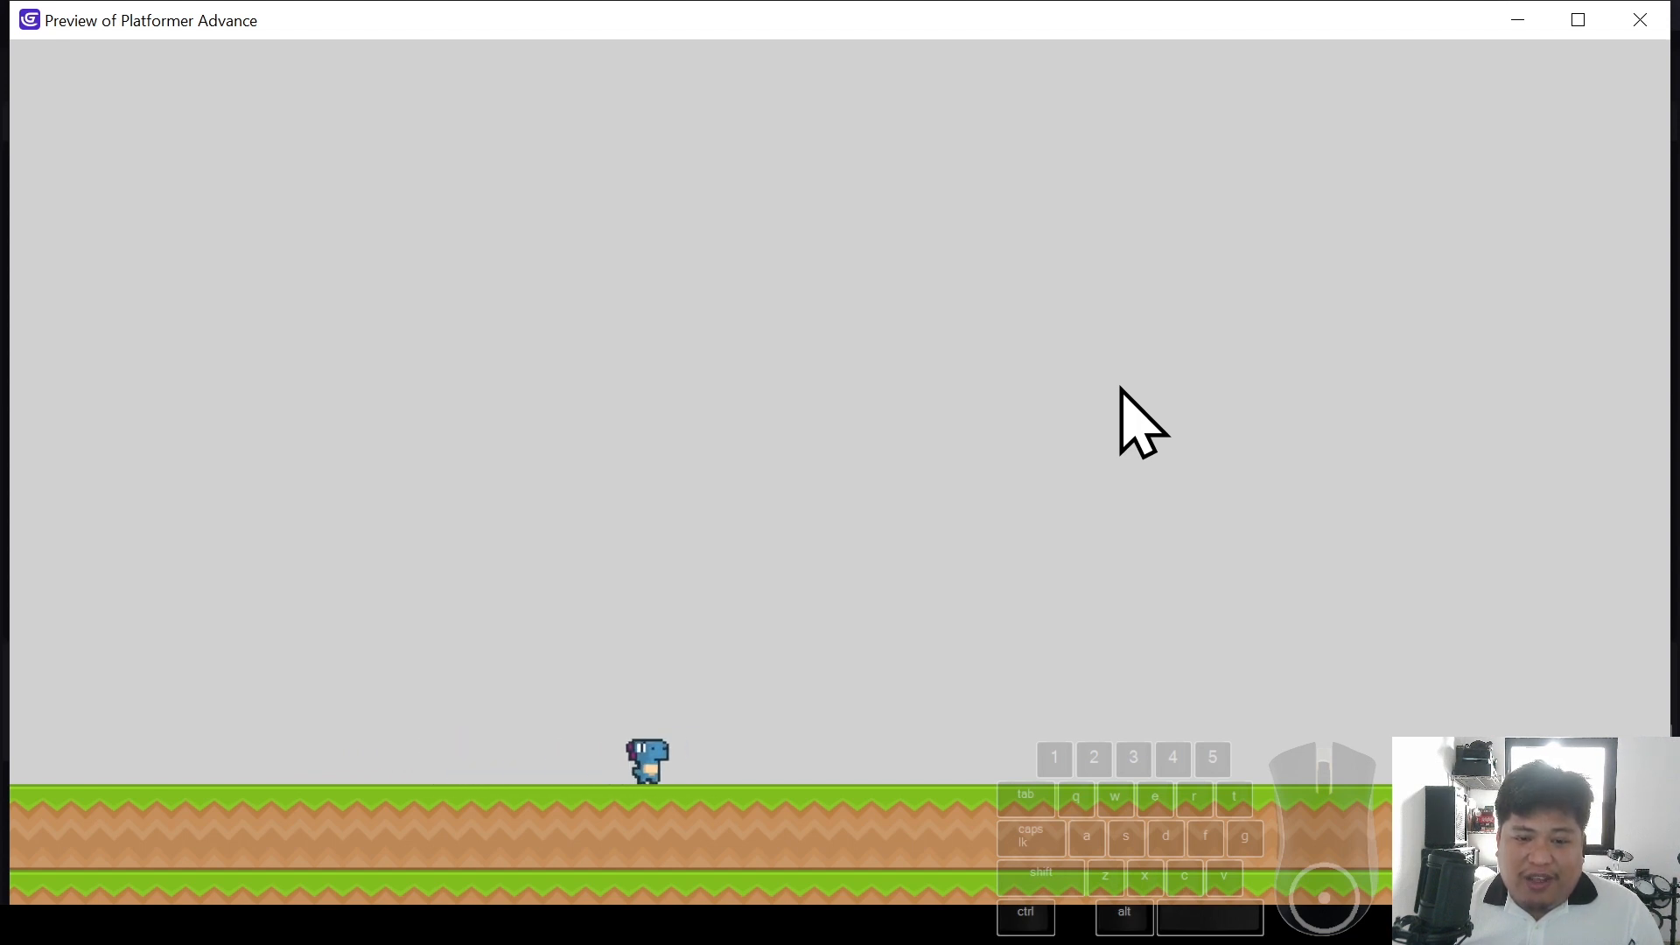
key(Left)
key(space)
key(space)
key(Left)
key(space)
key(Right)
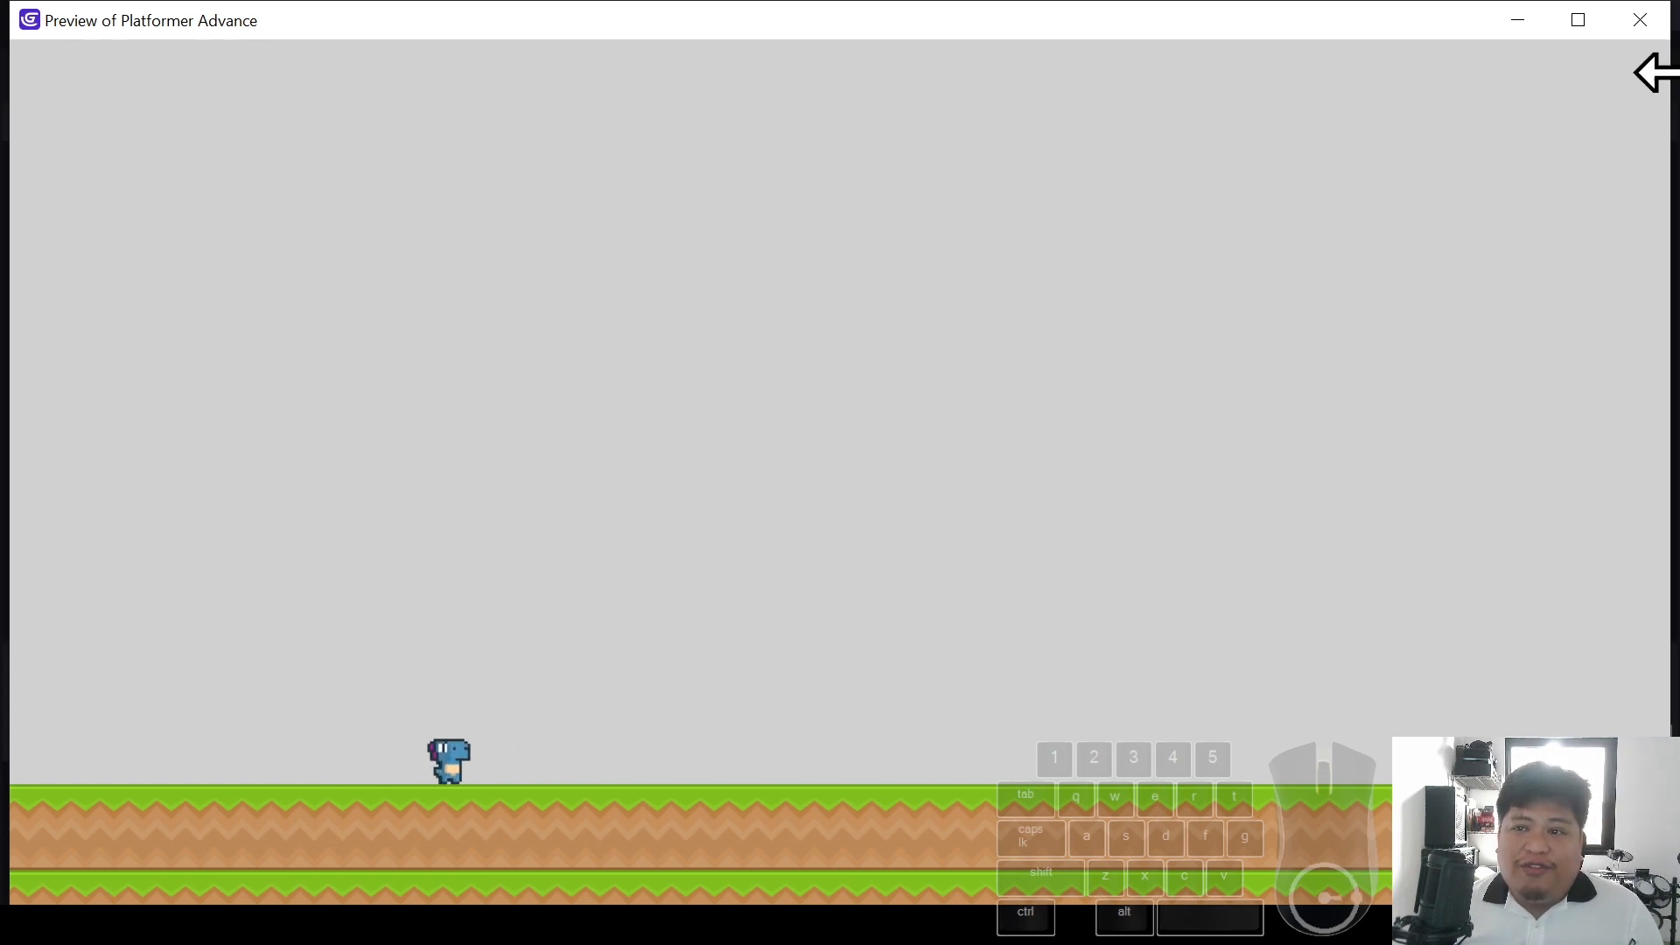
click(1638, 21)
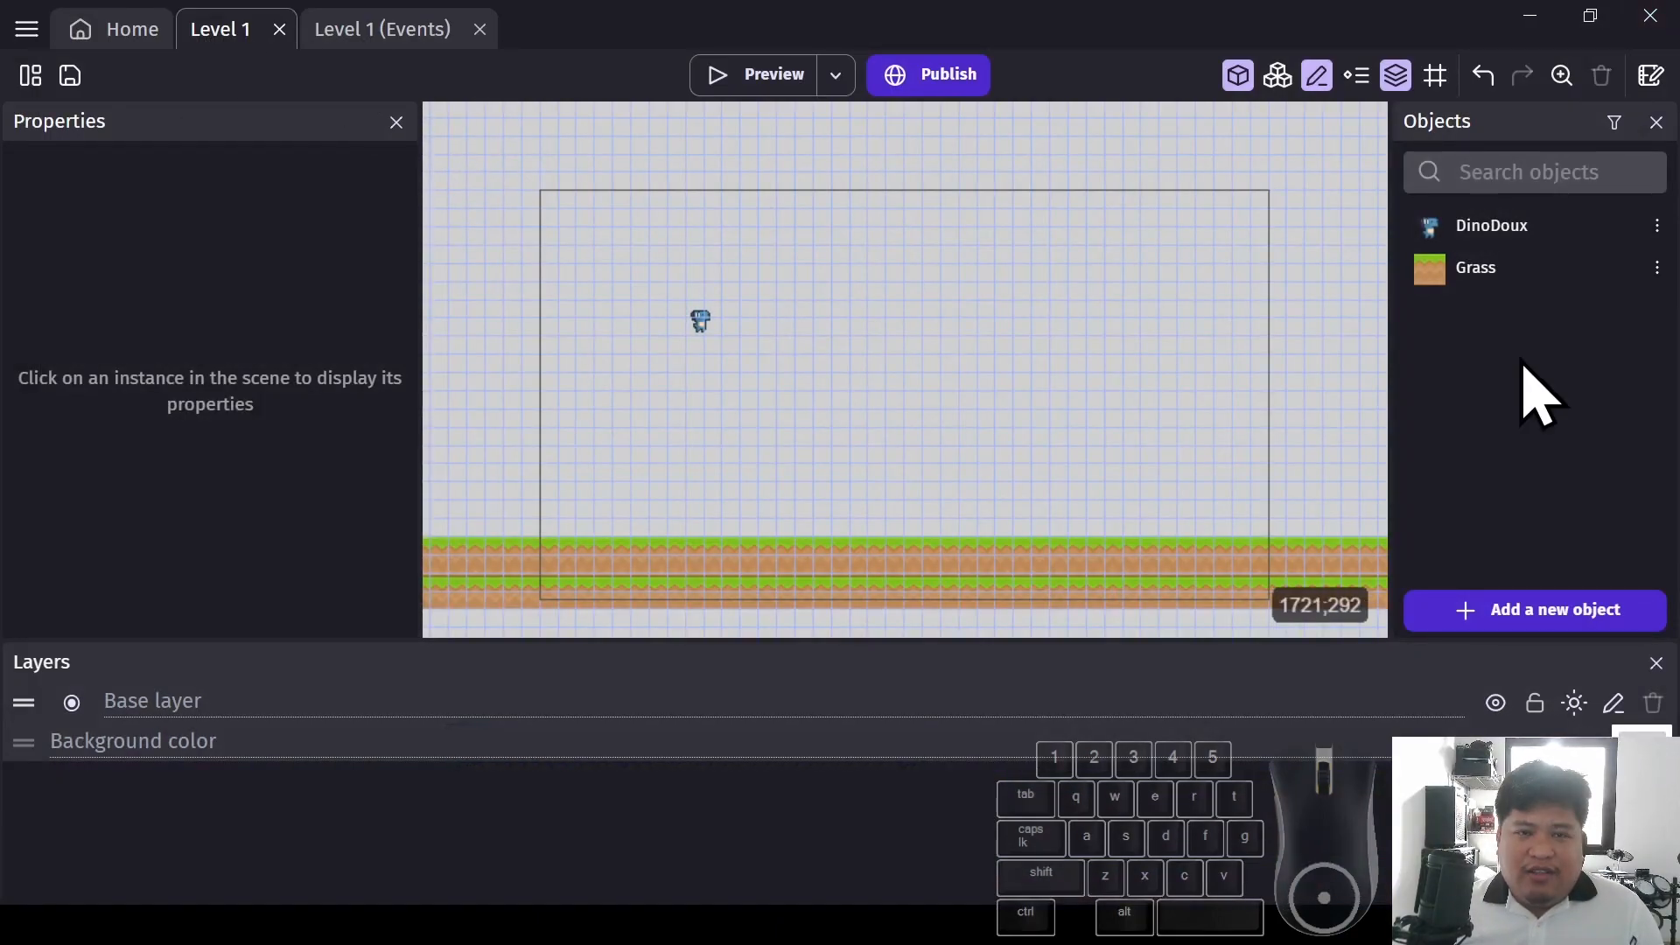
Rename DinoDoux's Kick animation to Jump
double_click(1565, 235)
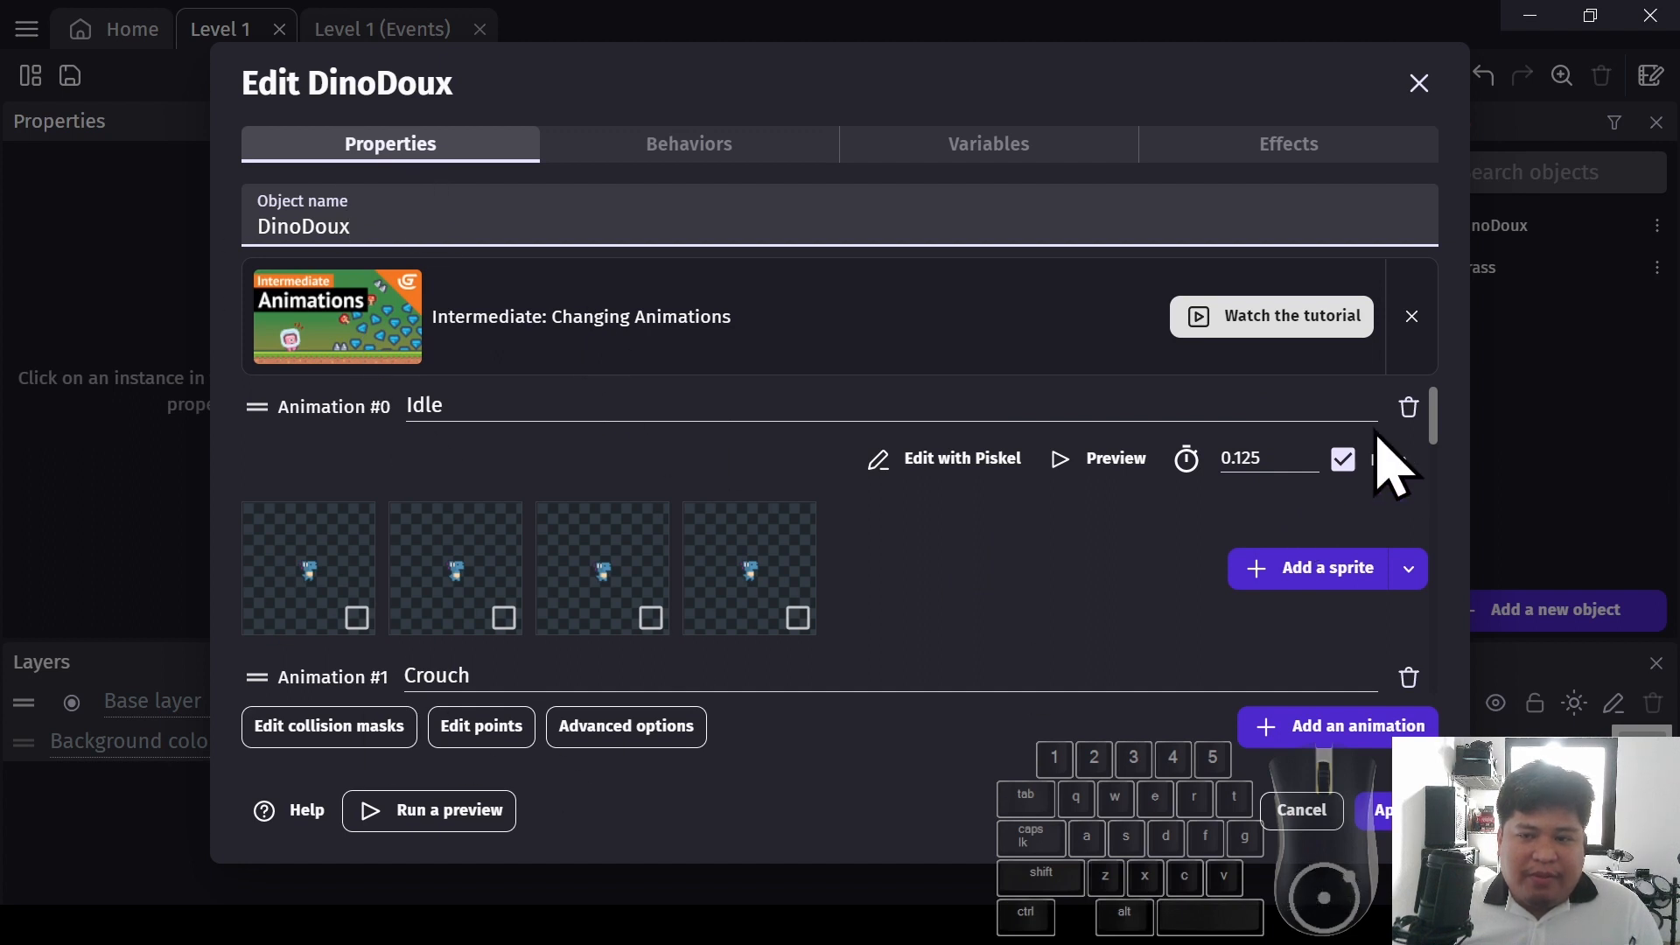
drag(1433, 435, 1449, 585)
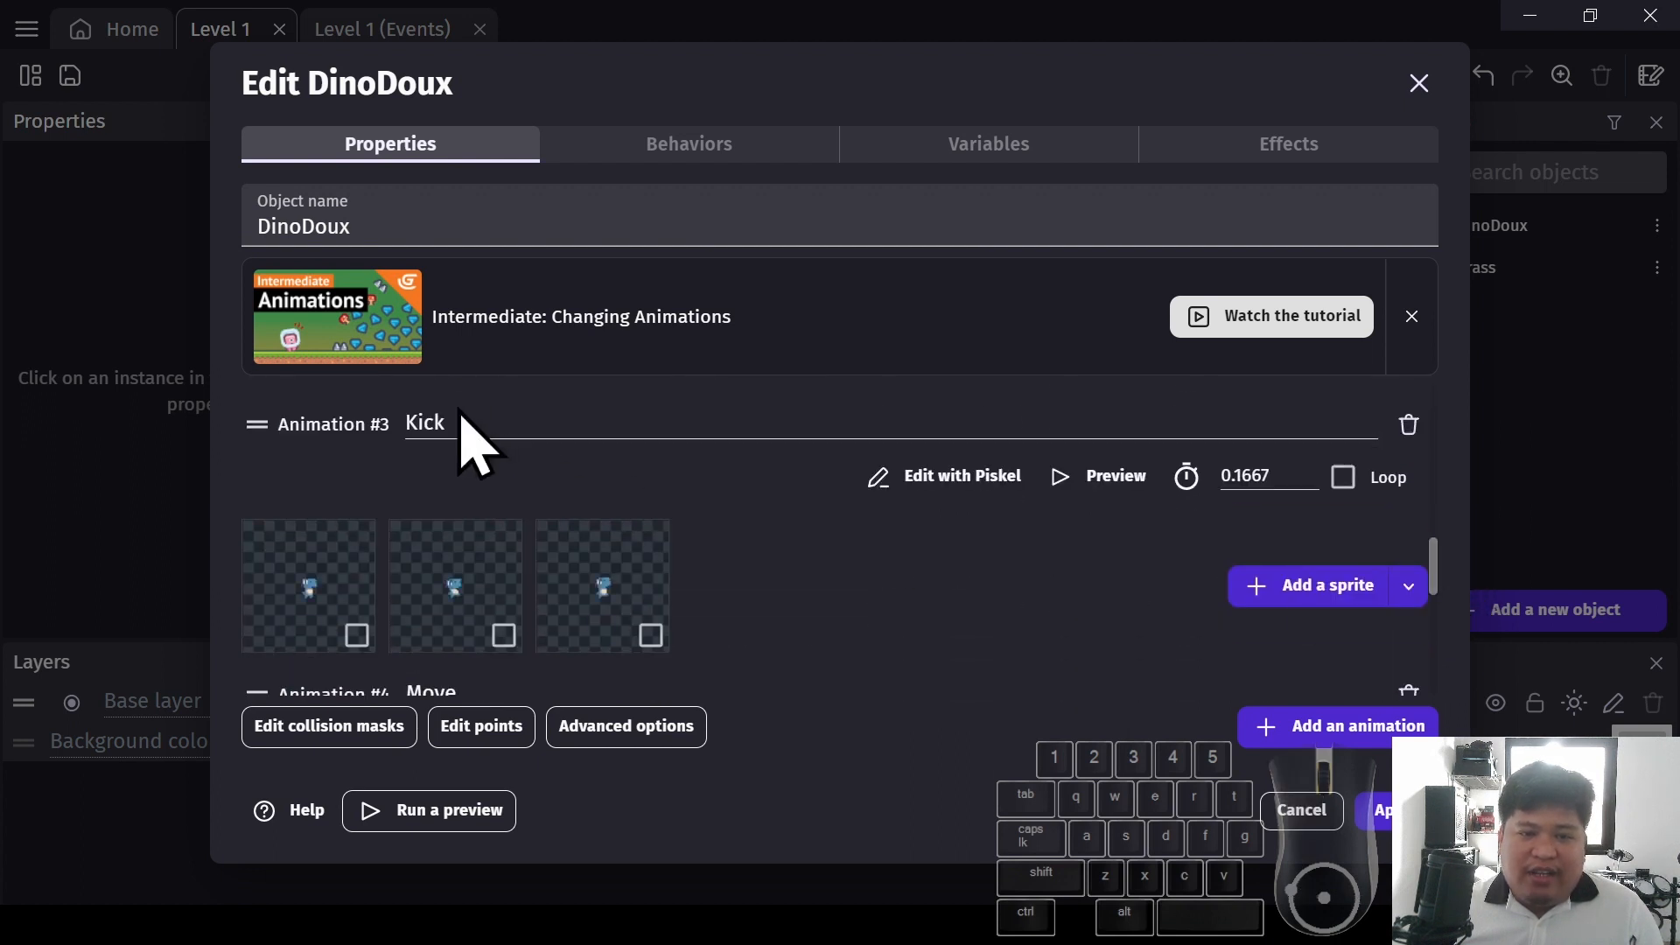
drag(465, 430, 356, 457)
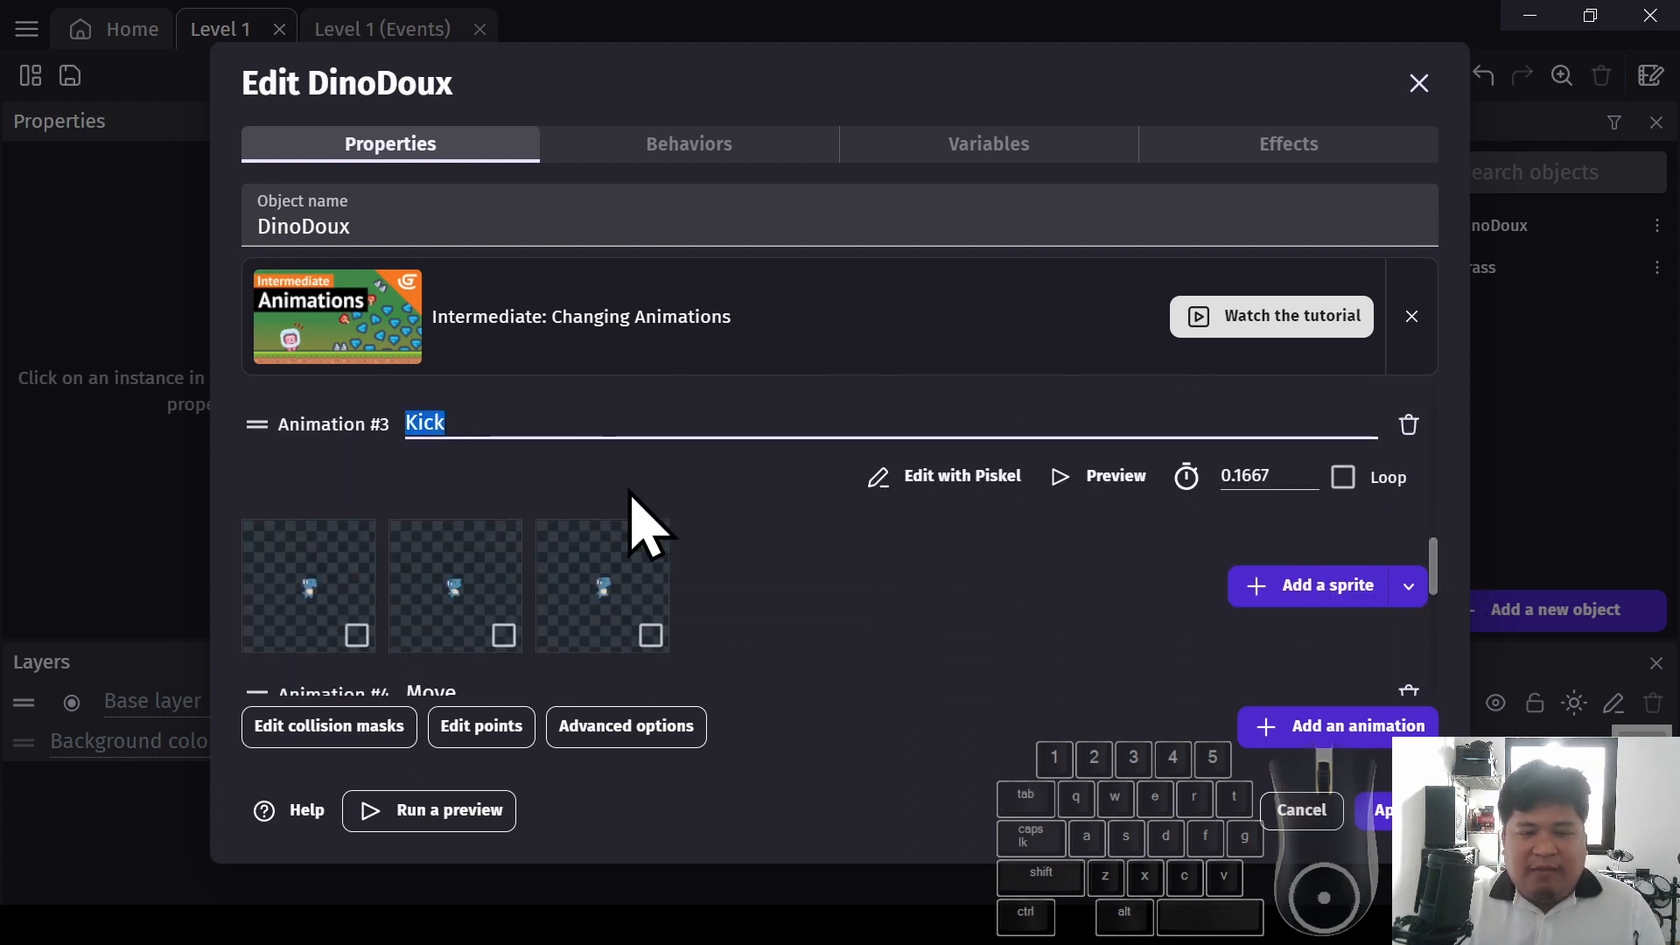
key(BackSpace)
text(Jump)
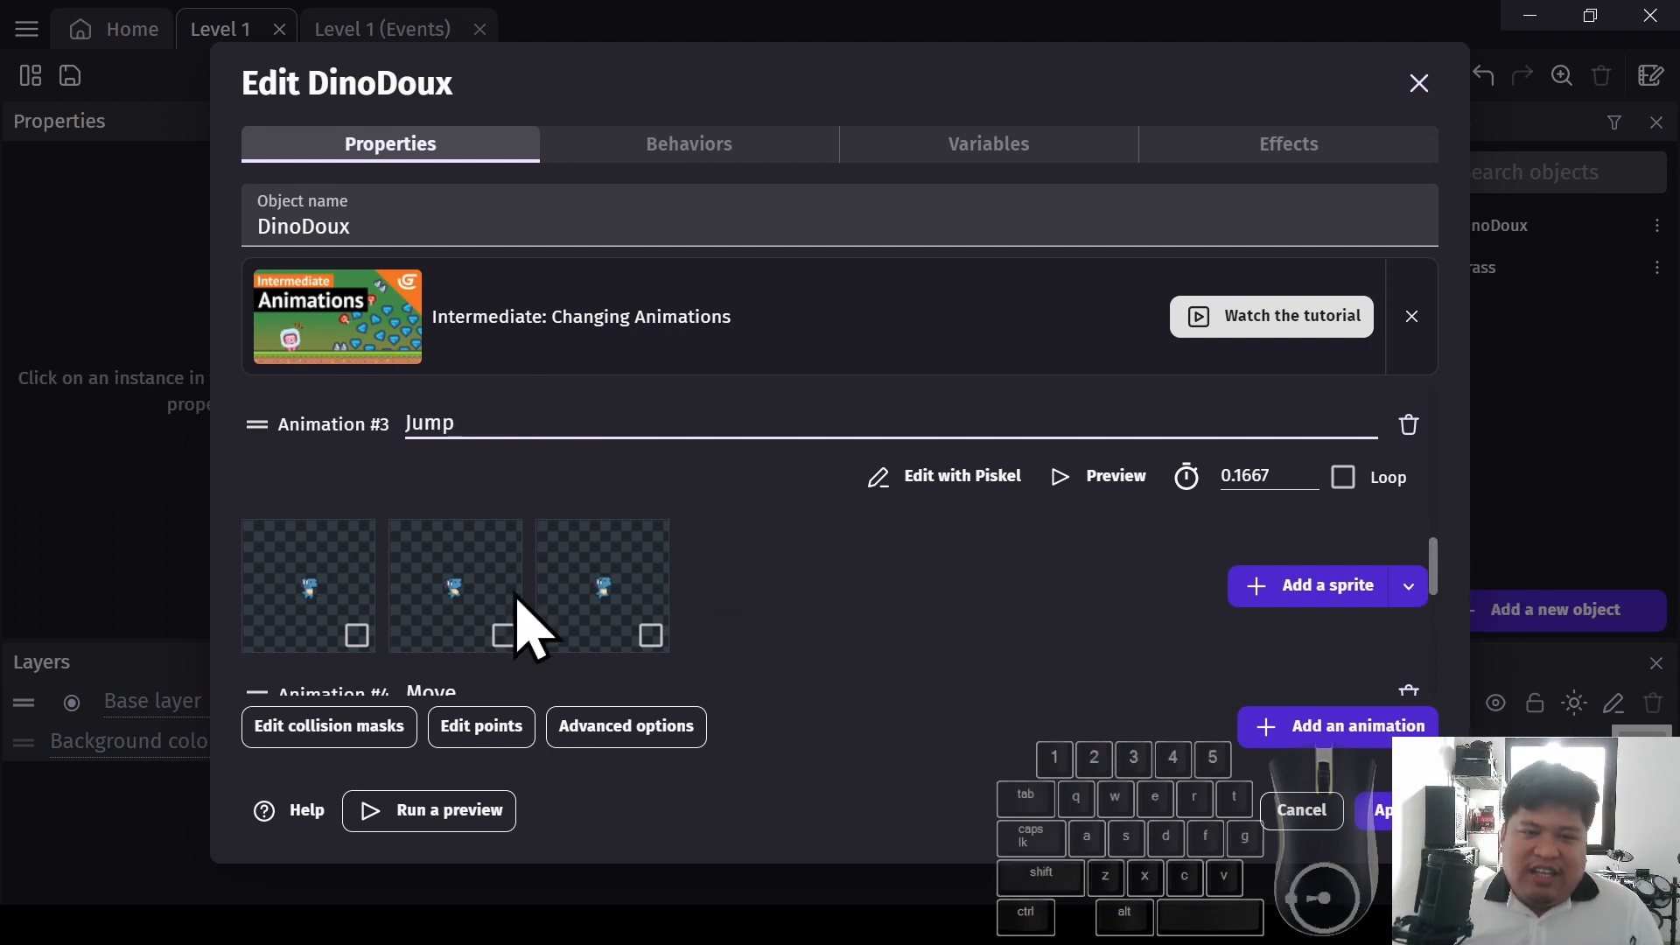
Rename DinoDoux's Move animation to Run and apply the object changes
drag(1435, 574, 1445, 617)
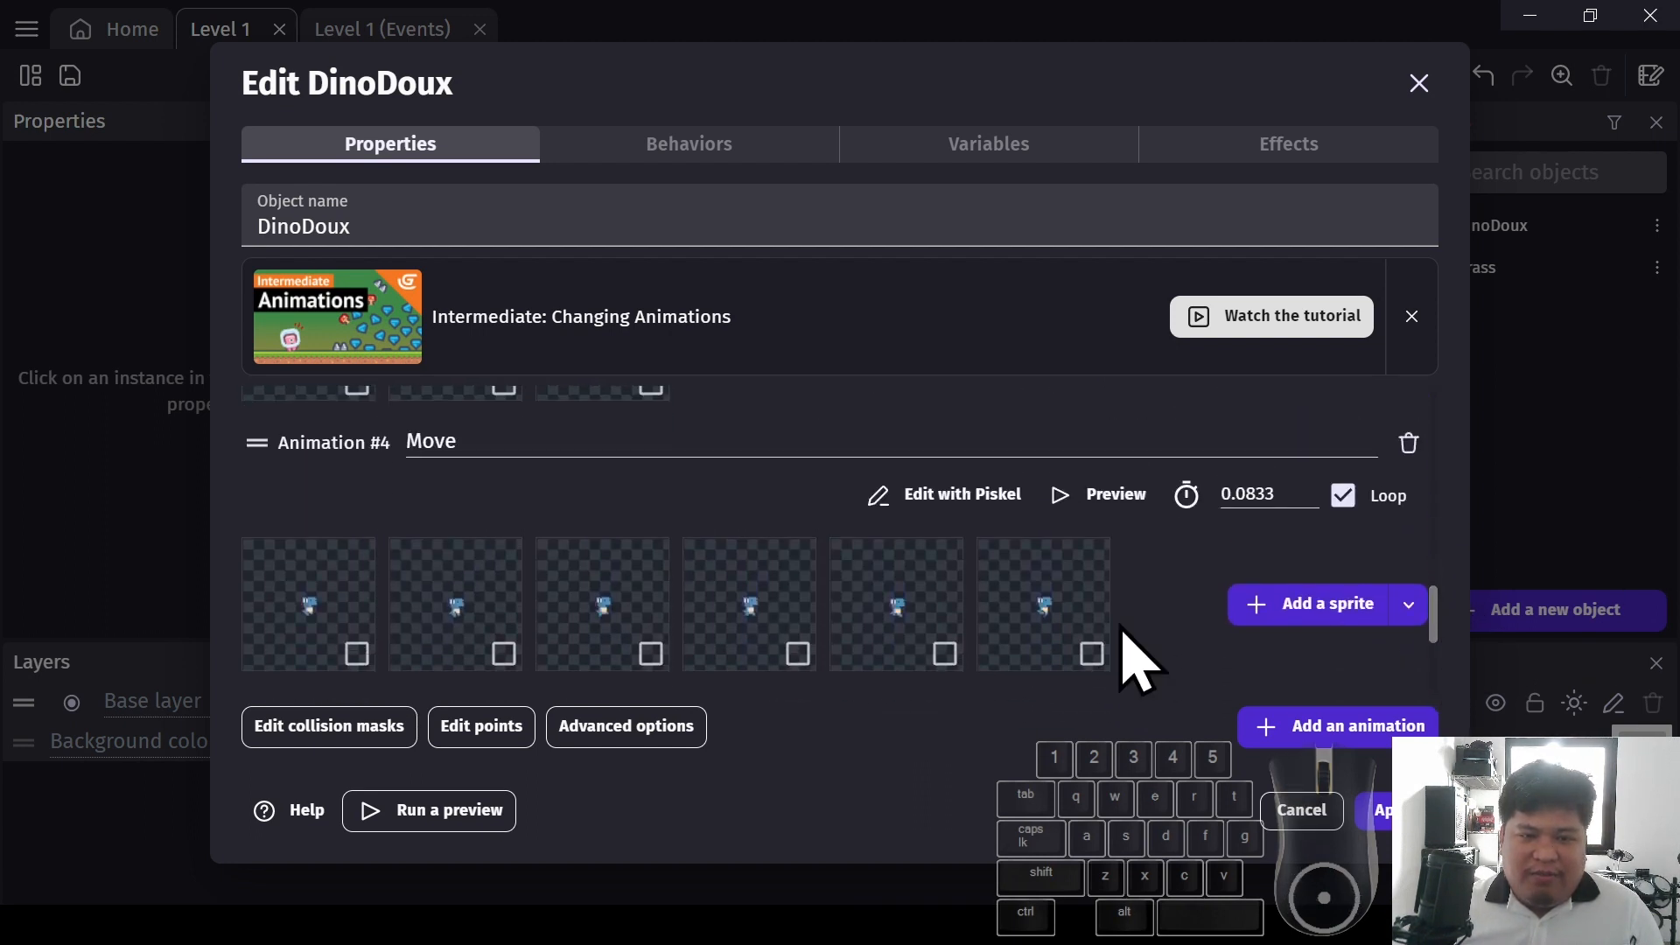
double_click(476, 443)
text(Run)
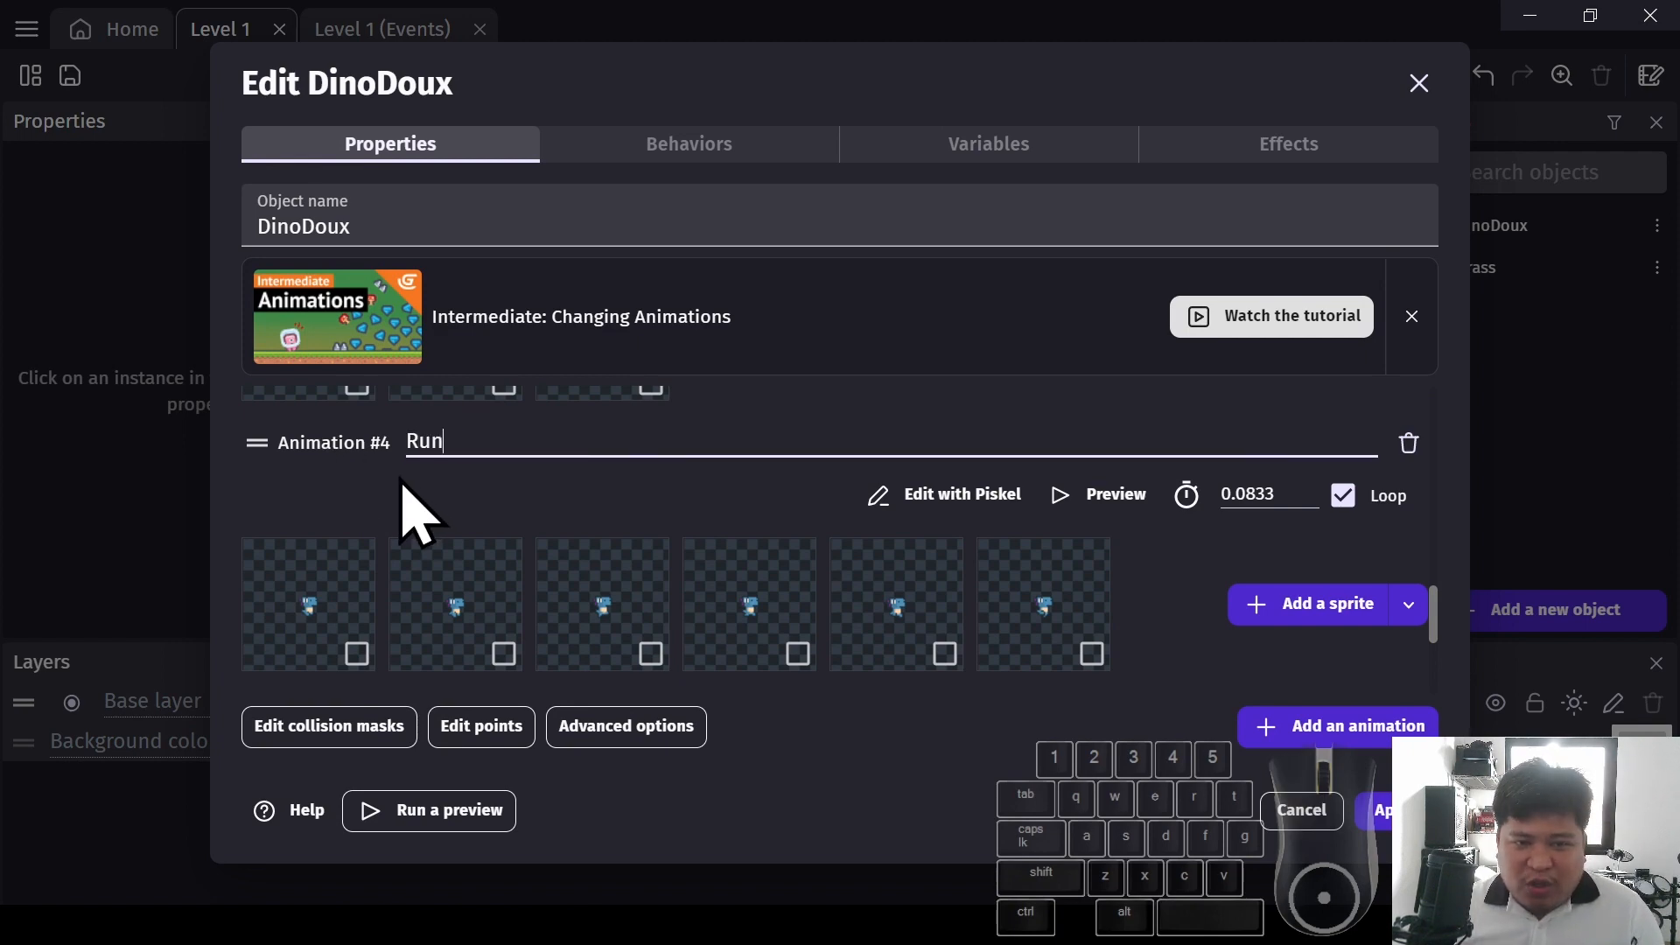
drag(518, 446, 375, 474)
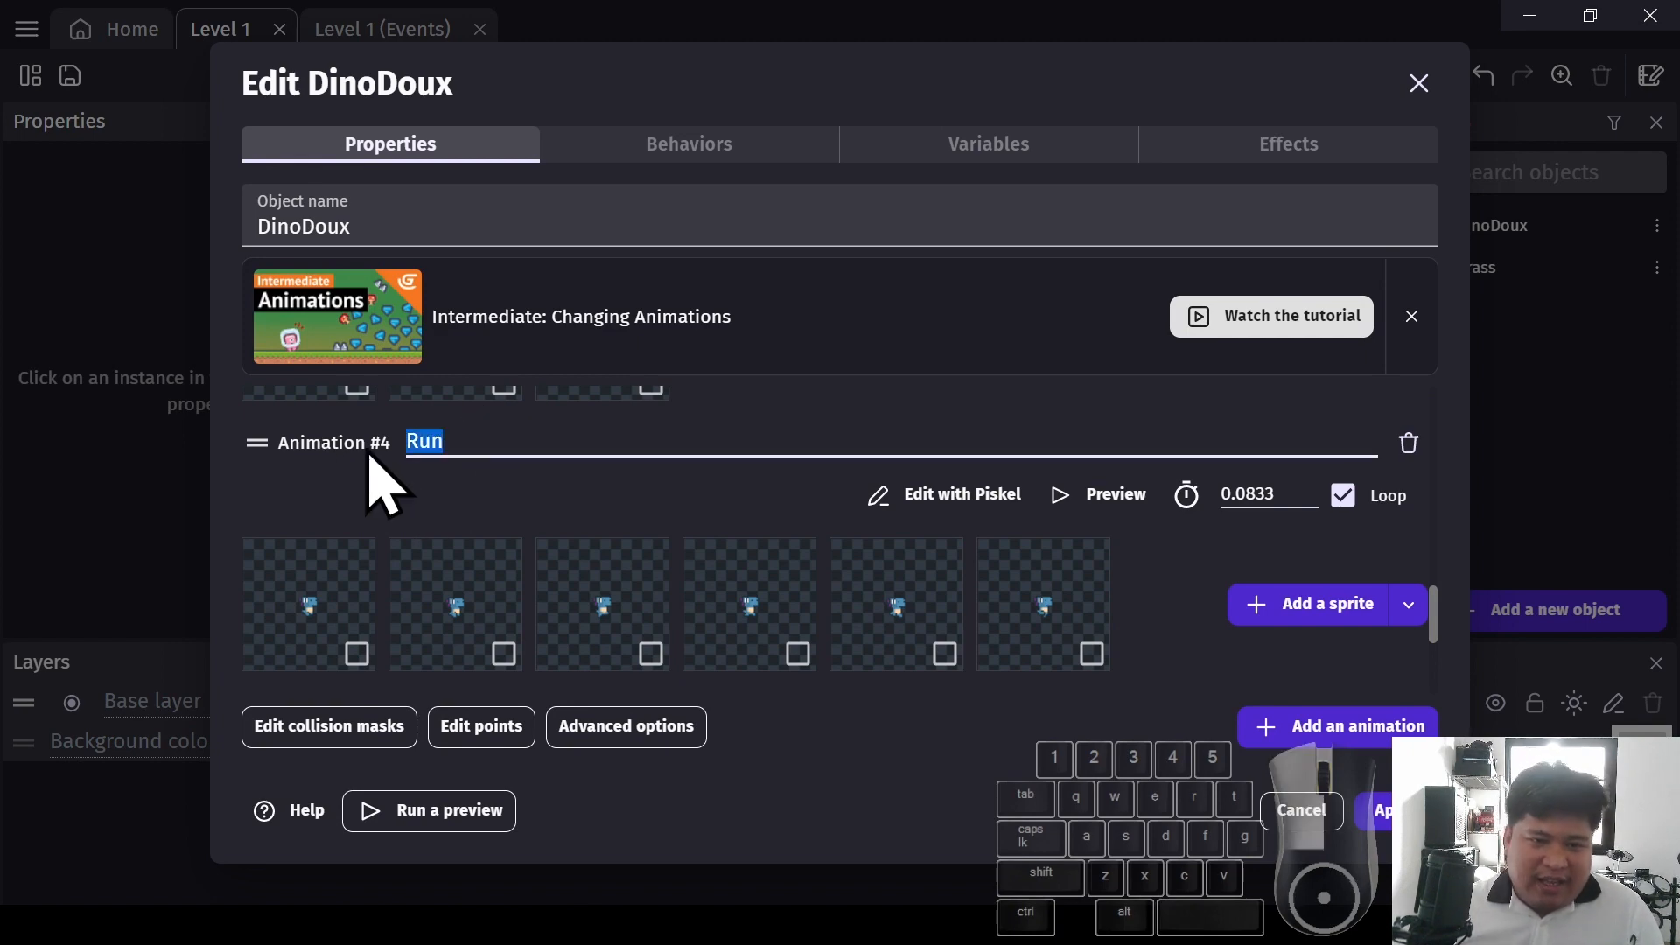
click(533, 435)
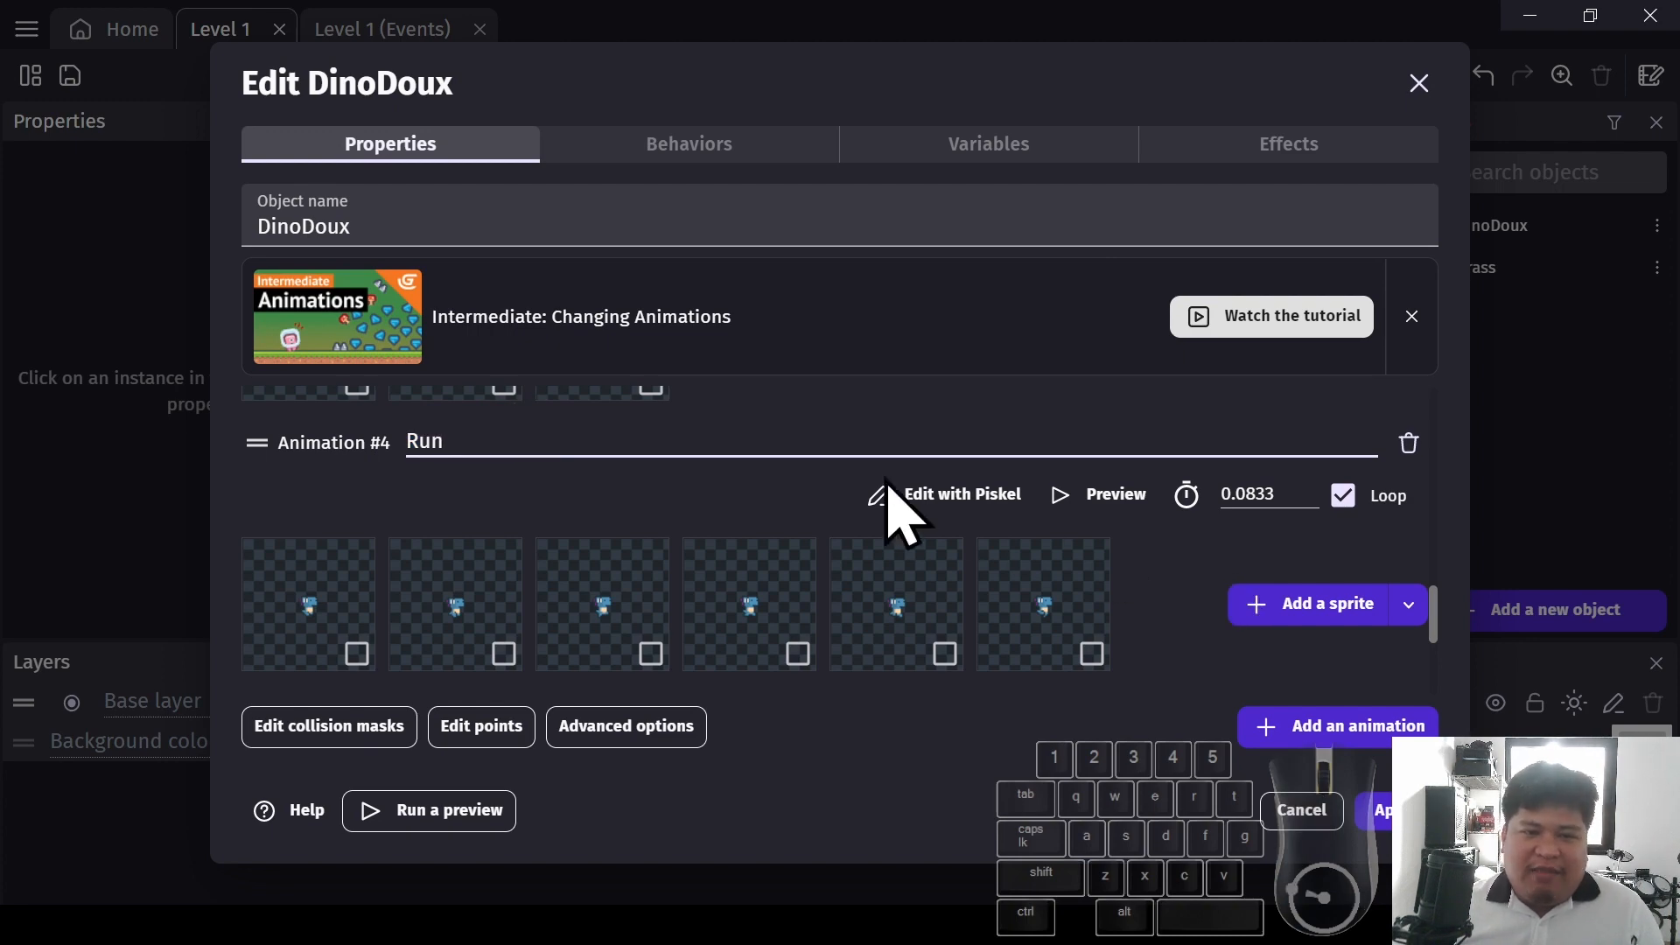
click(1378, 811)
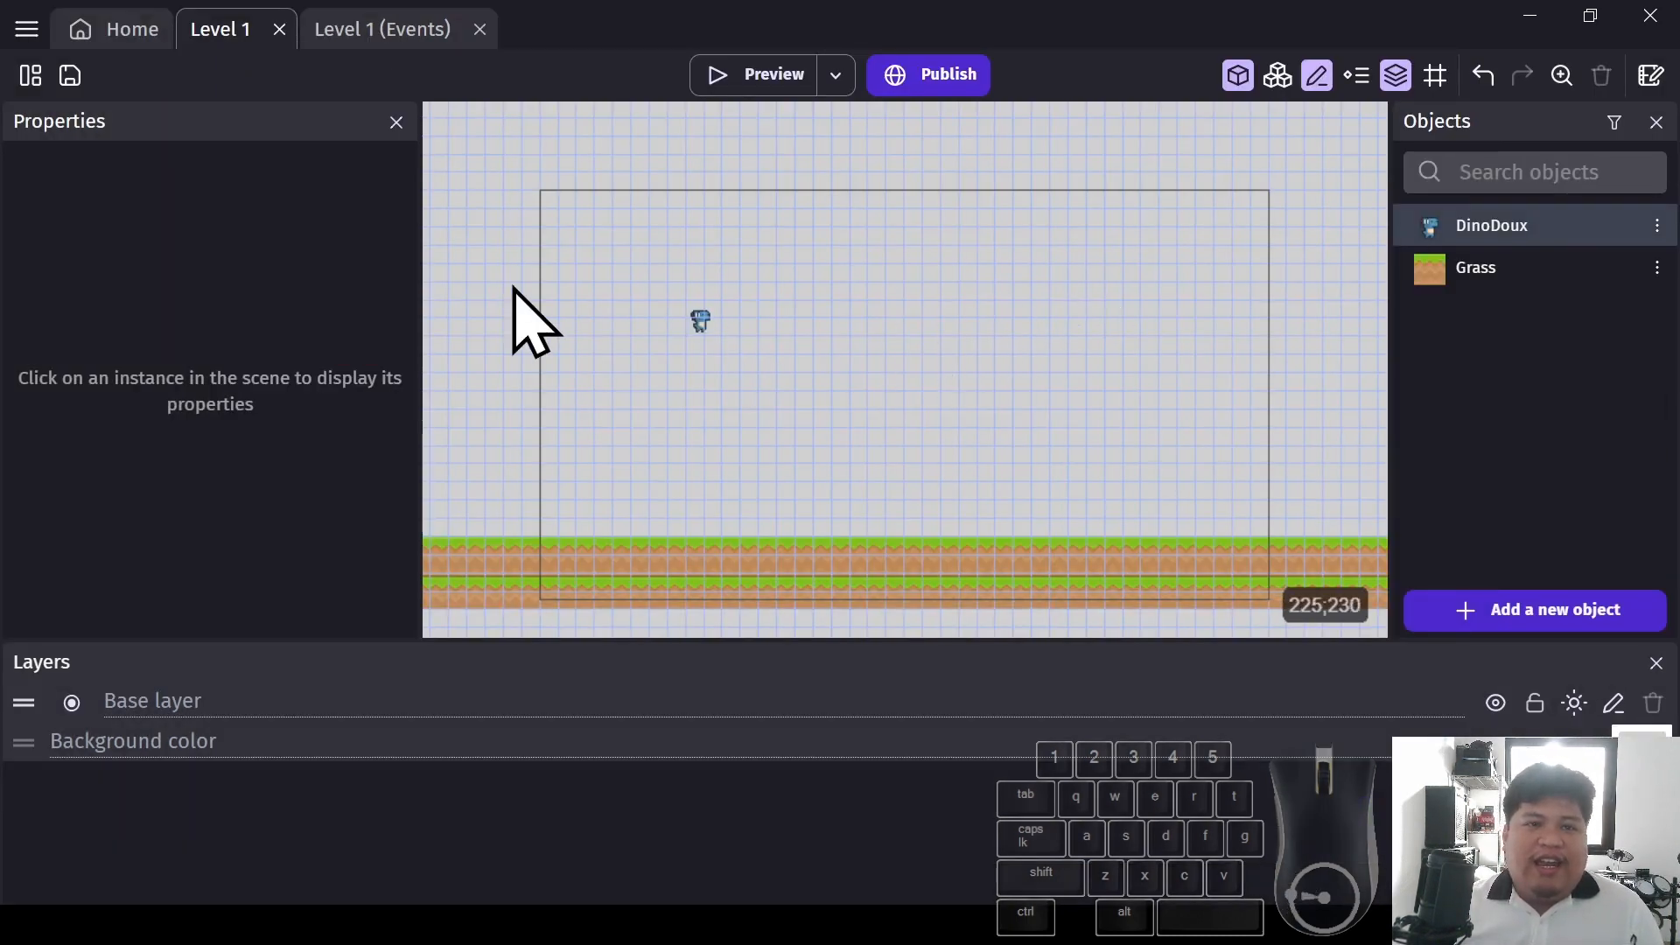
Add an event group named ANIMATION below the existing event in the Level 1 events
click(388, 44)
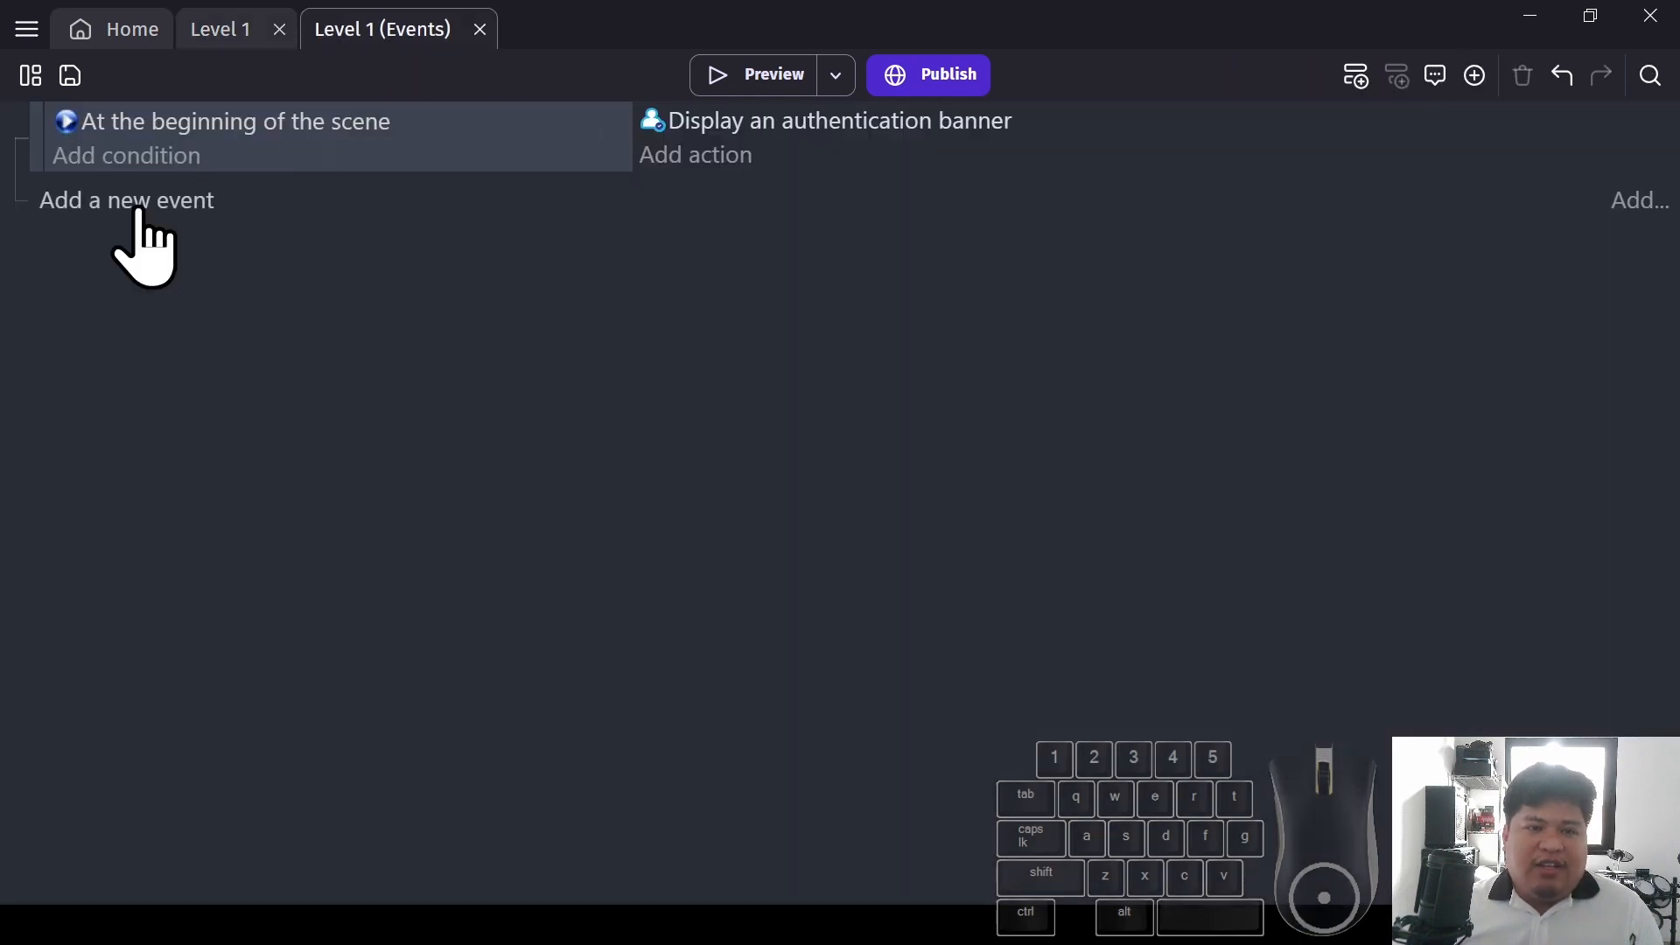
click(75, 203)
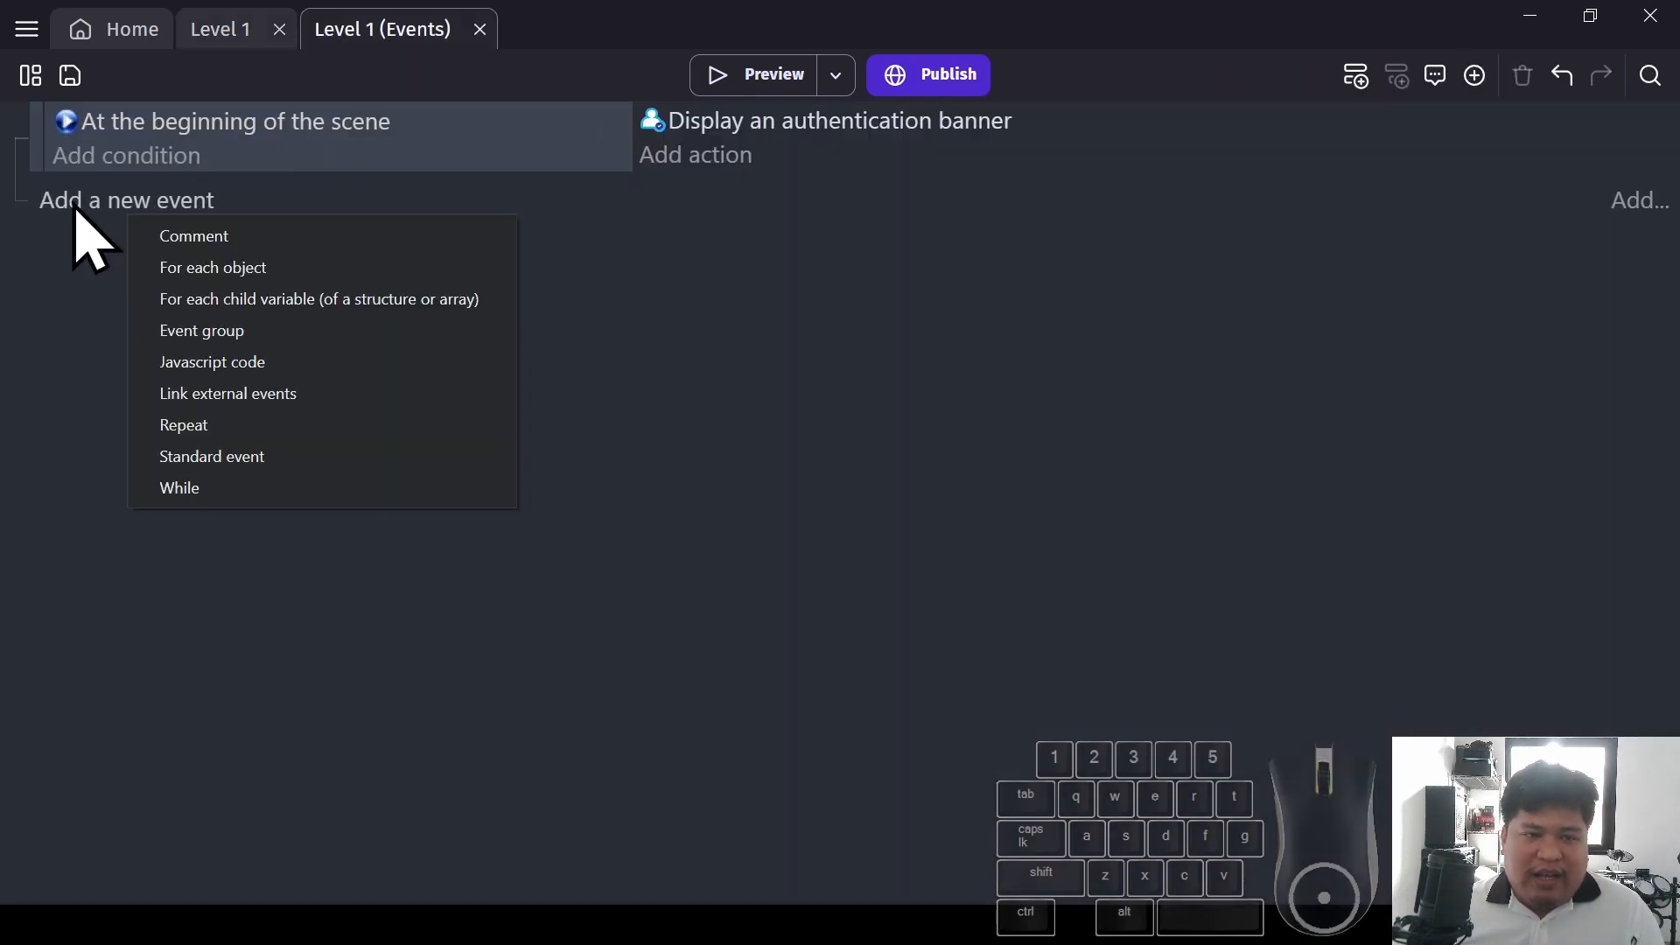
click(201, 332)
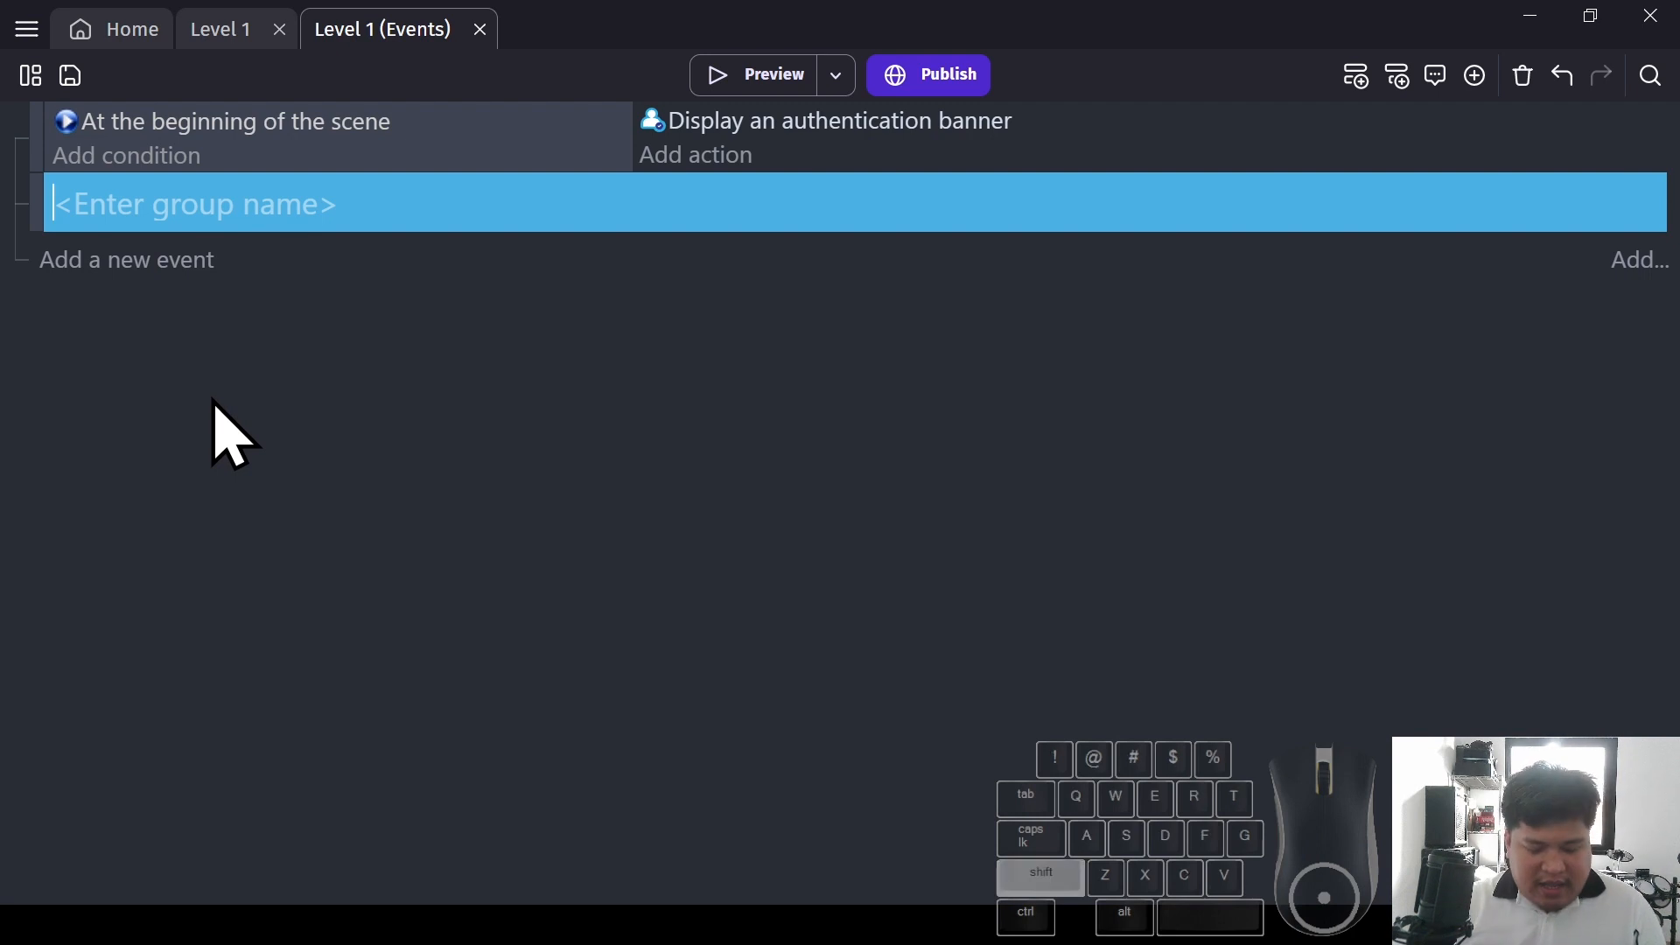
text(ON)
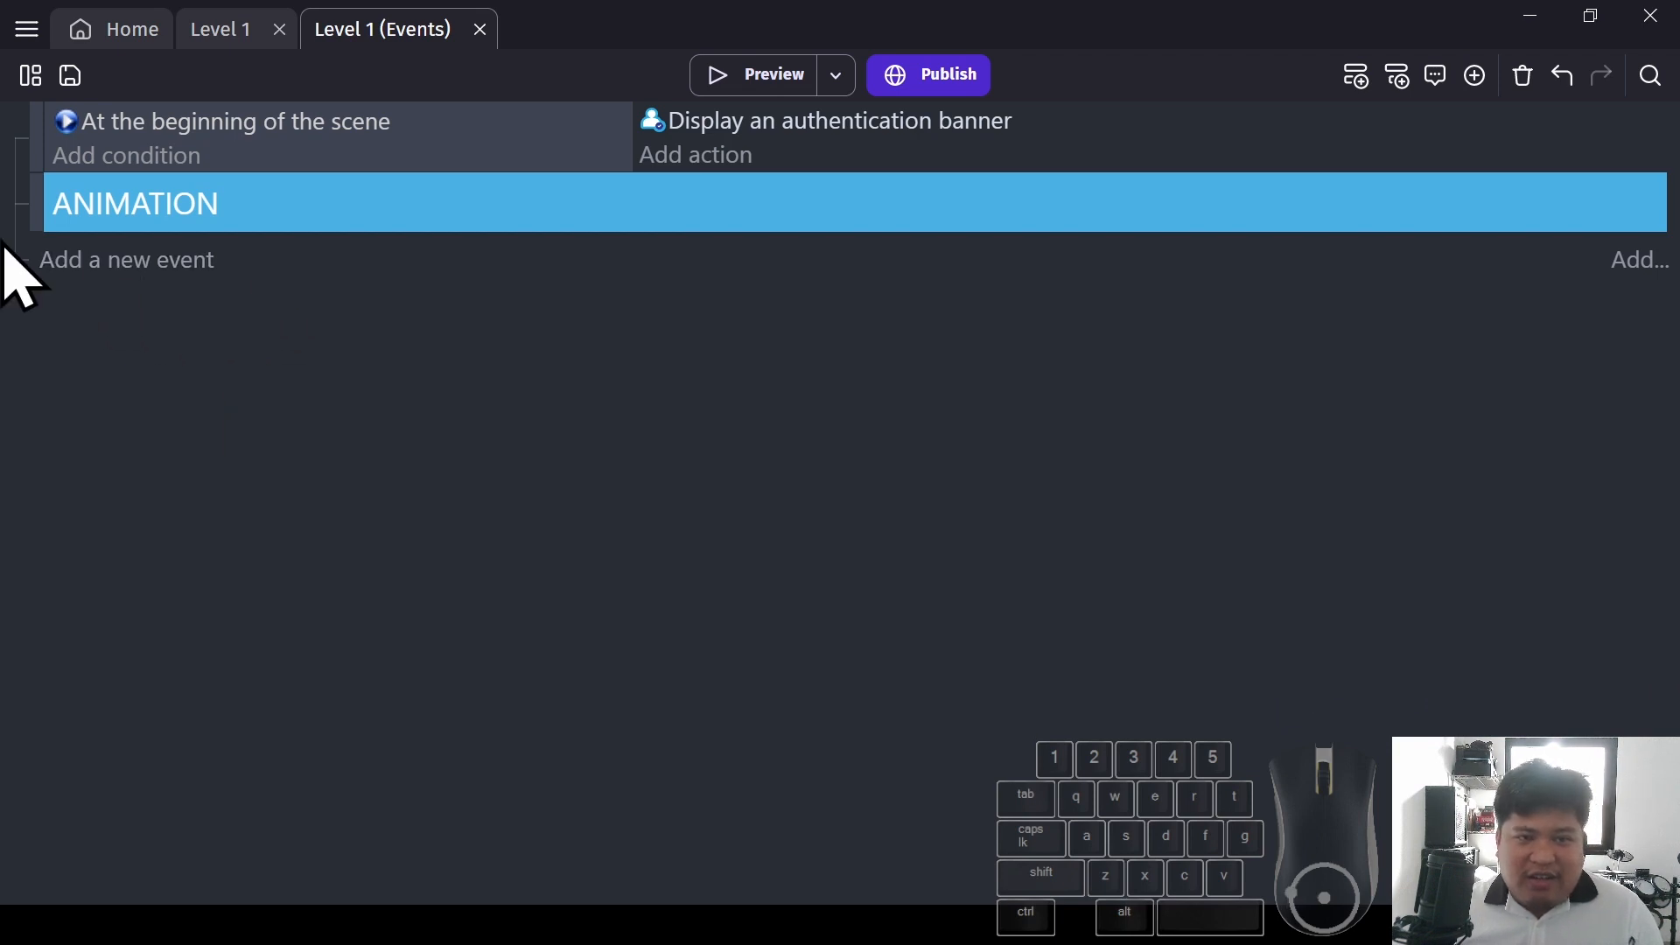
click(248, 219)
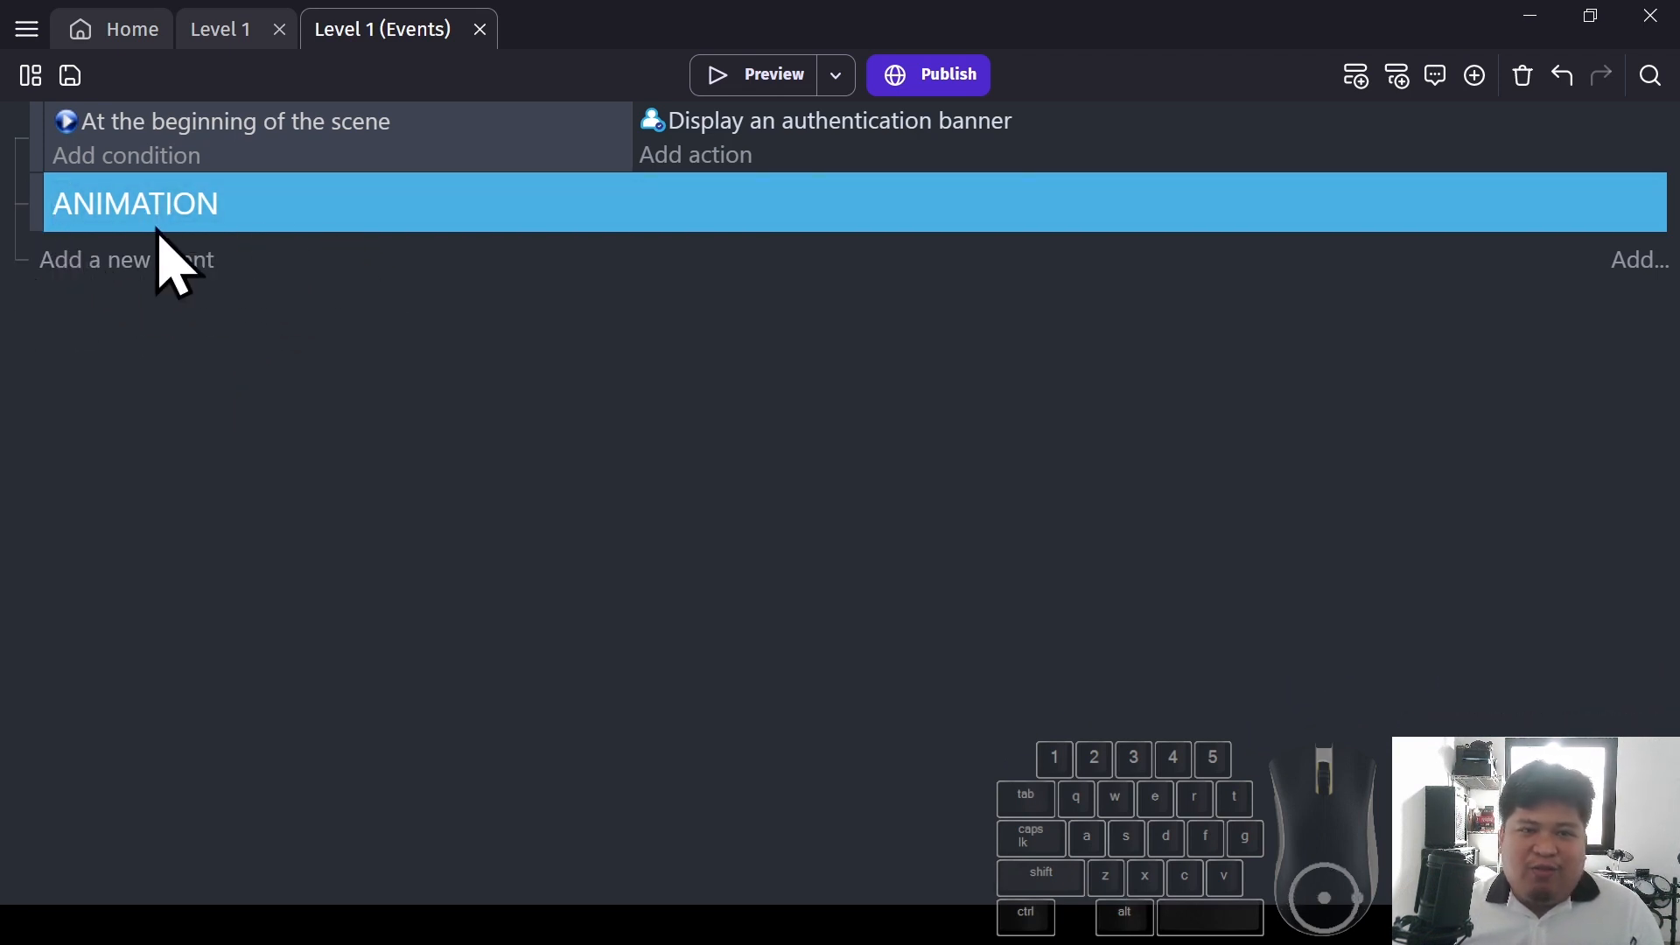
Add a new event below the ANIMATION group with the condition that DinoDoux is moving
click(74, 261)
click(77, 256)
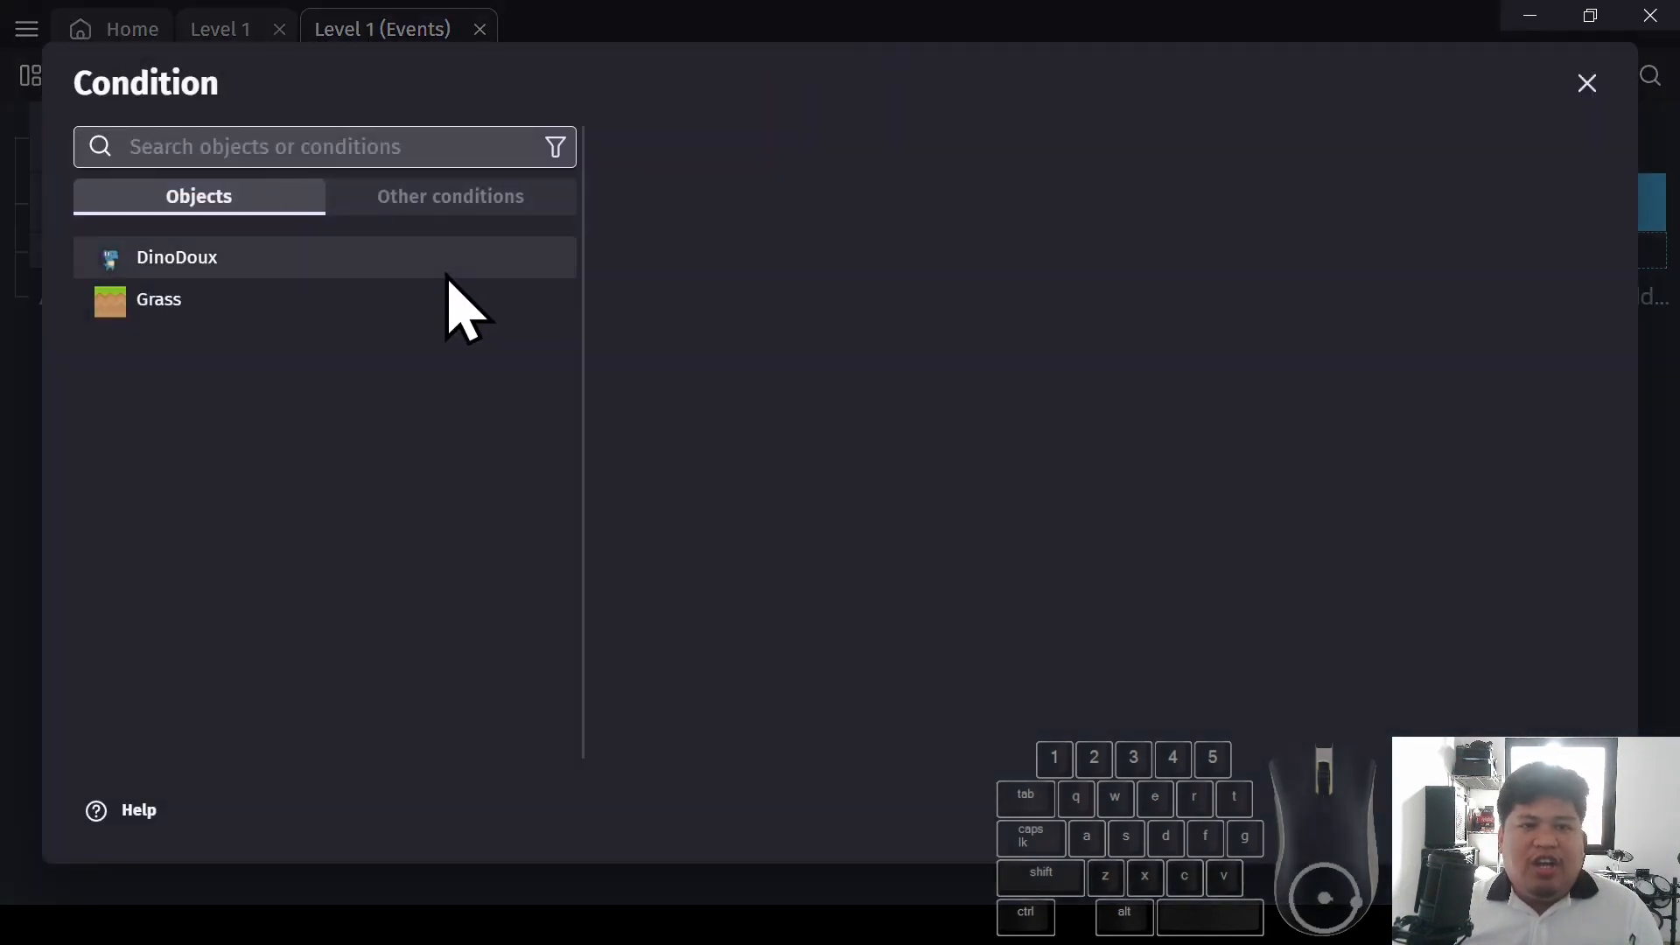
click(202, 270)
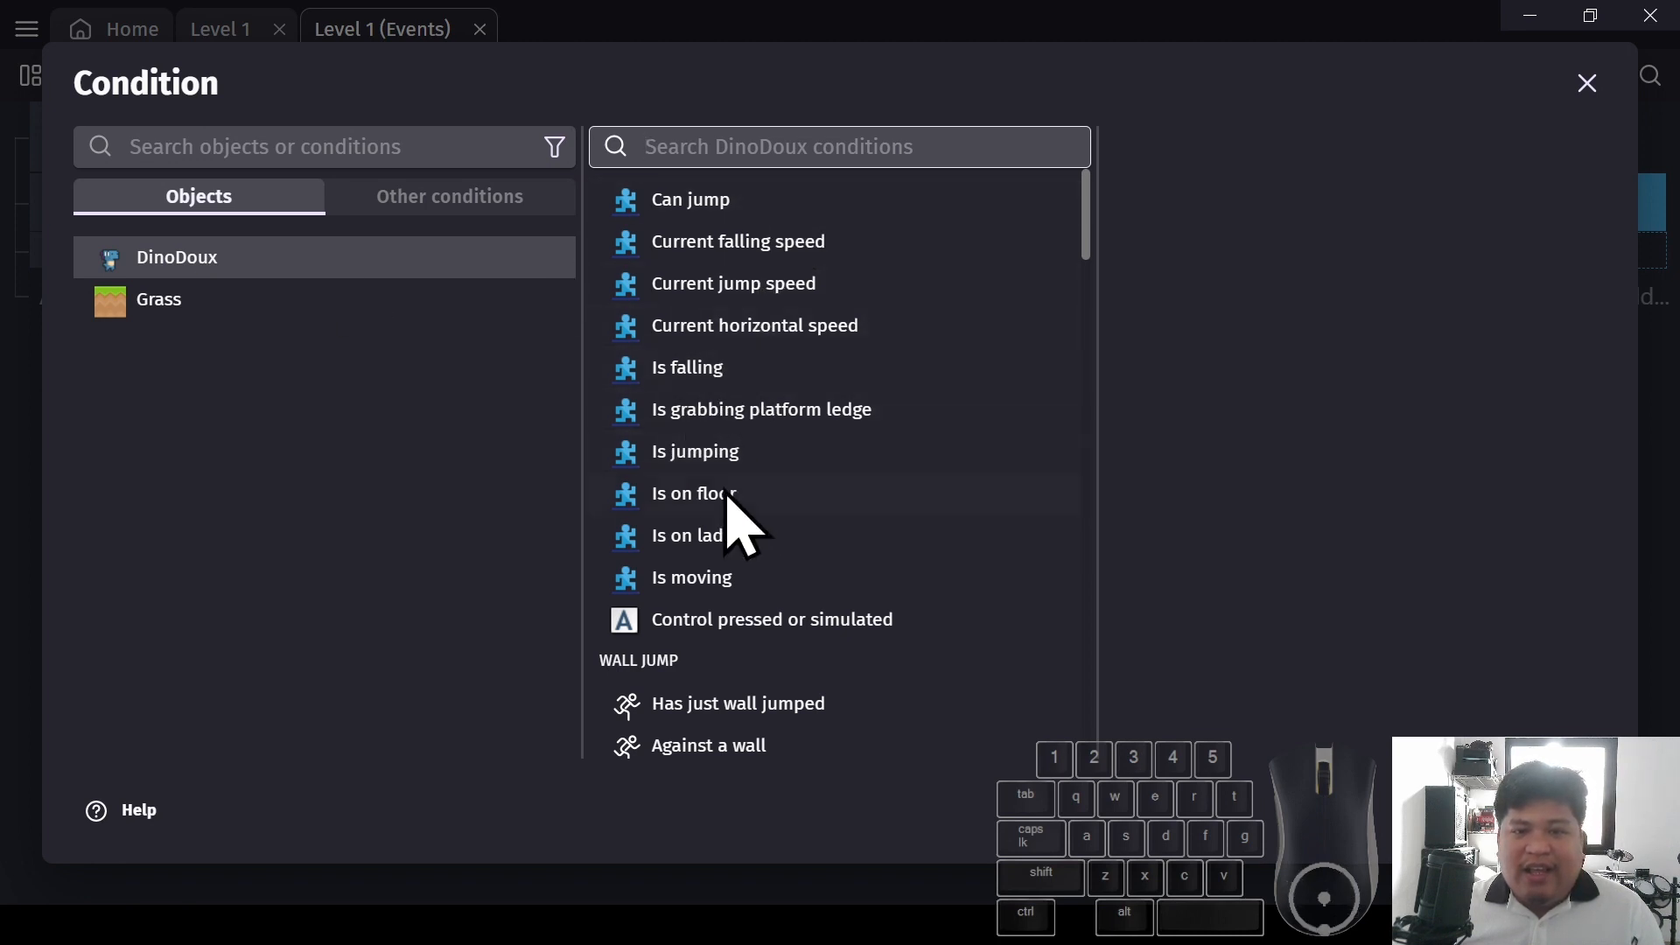
click(695, 580)
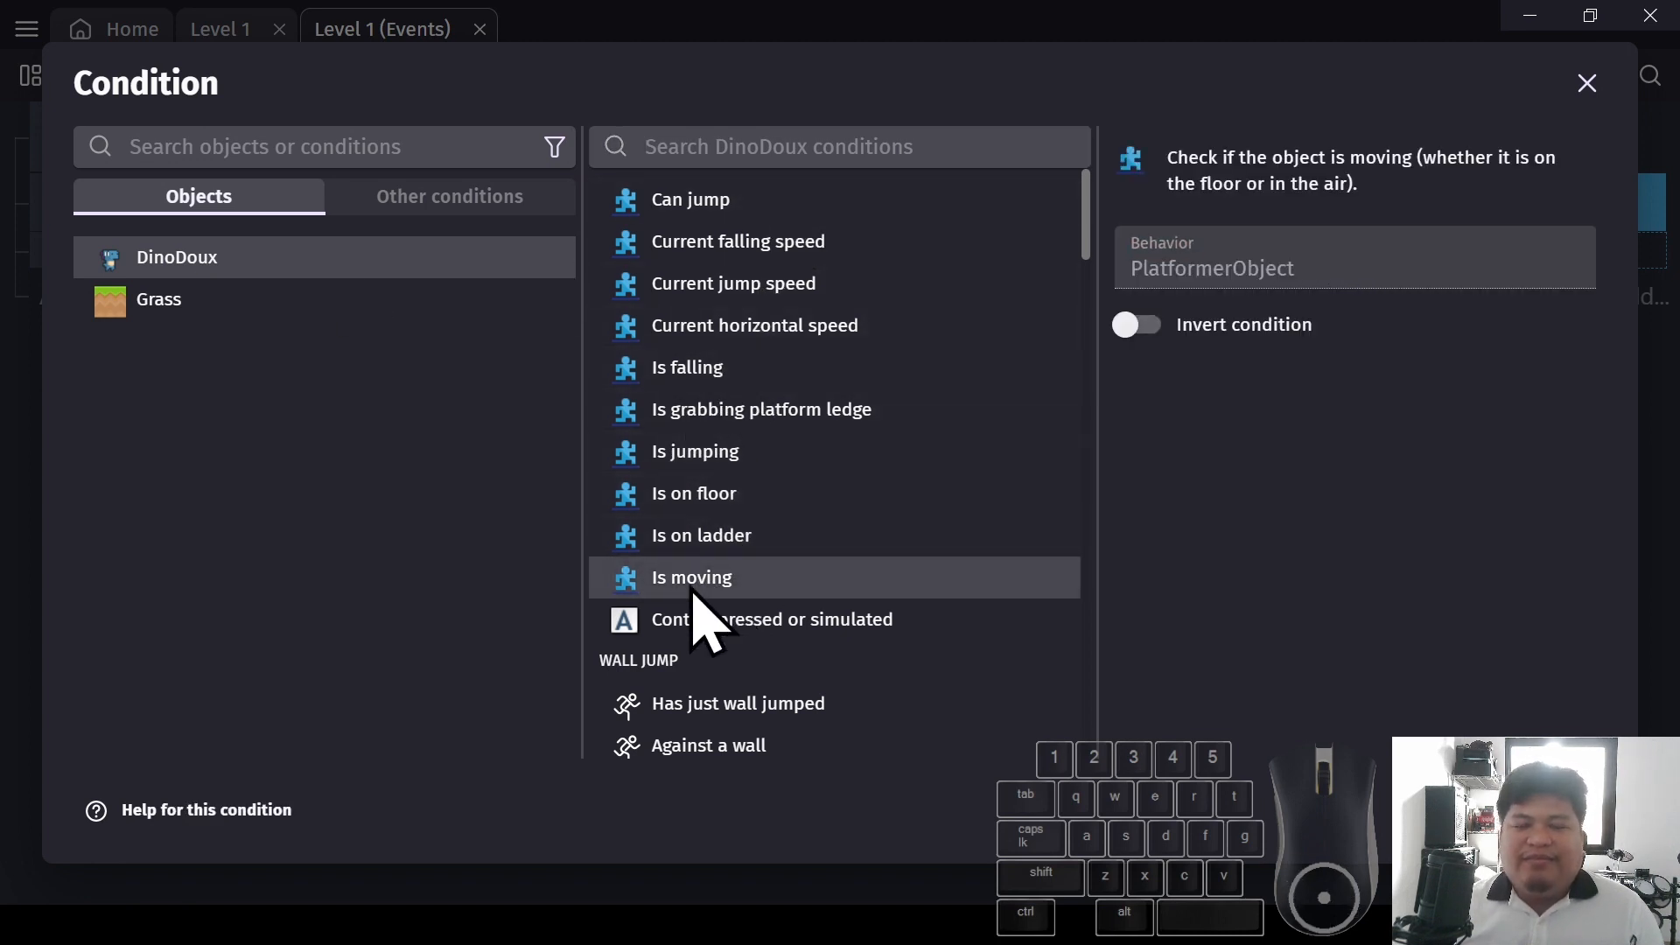
click(1571, 811)
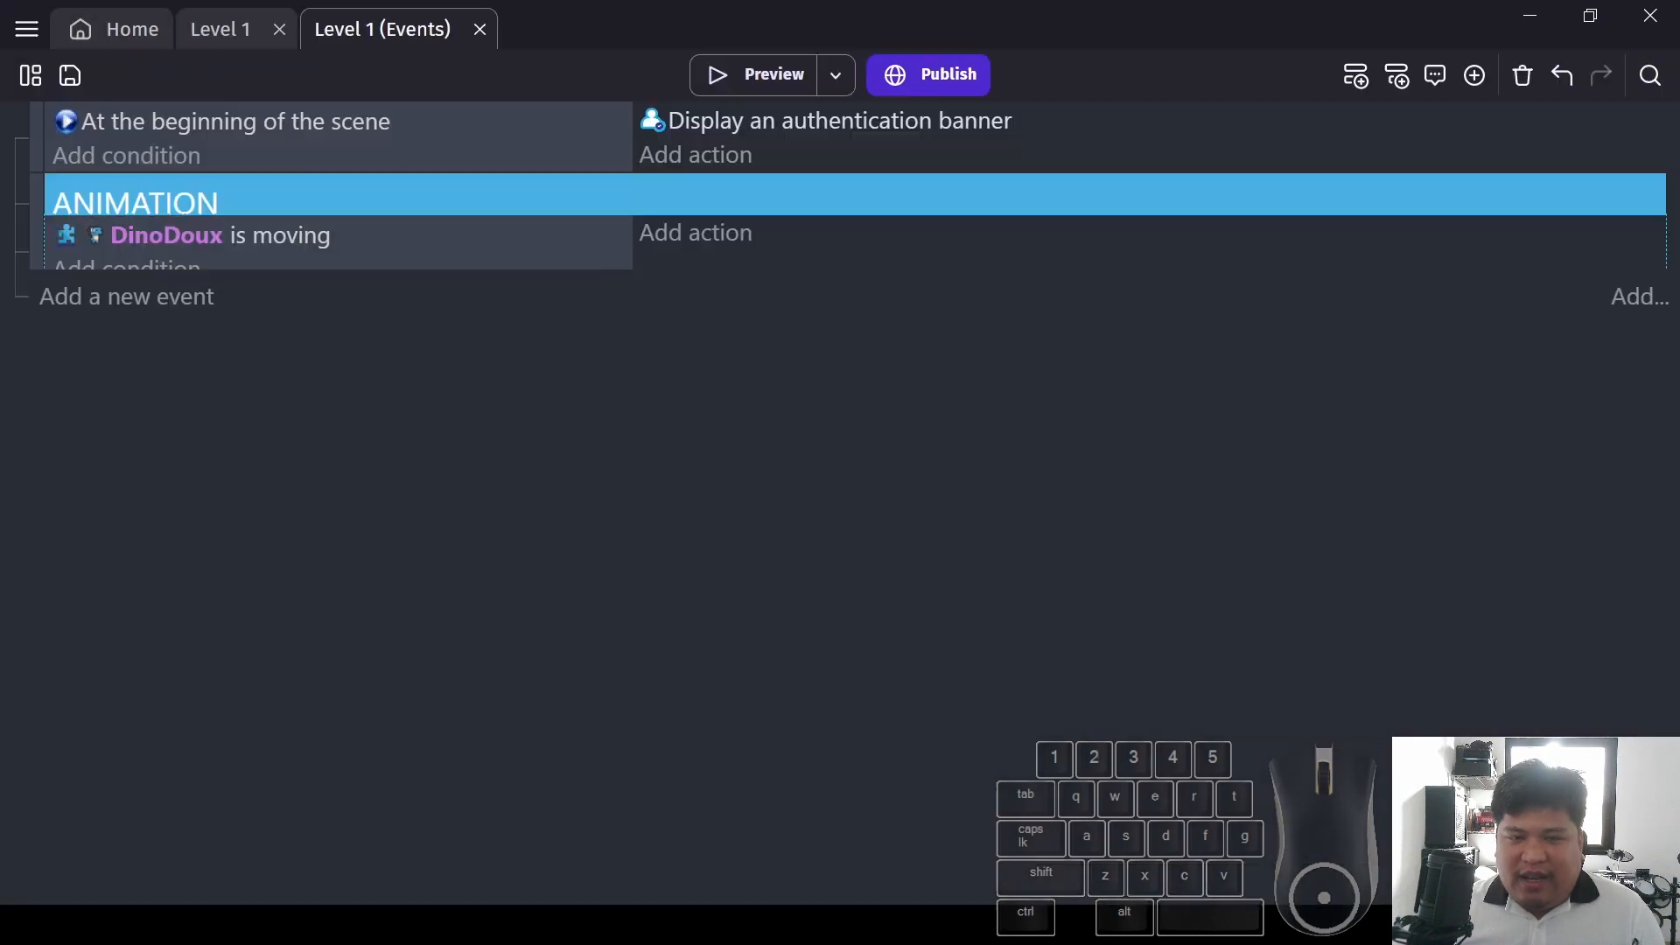
Add a "Change the animation (by name)" action to the moving event that sets DinoDoux's animation to Run
click(696, 252)
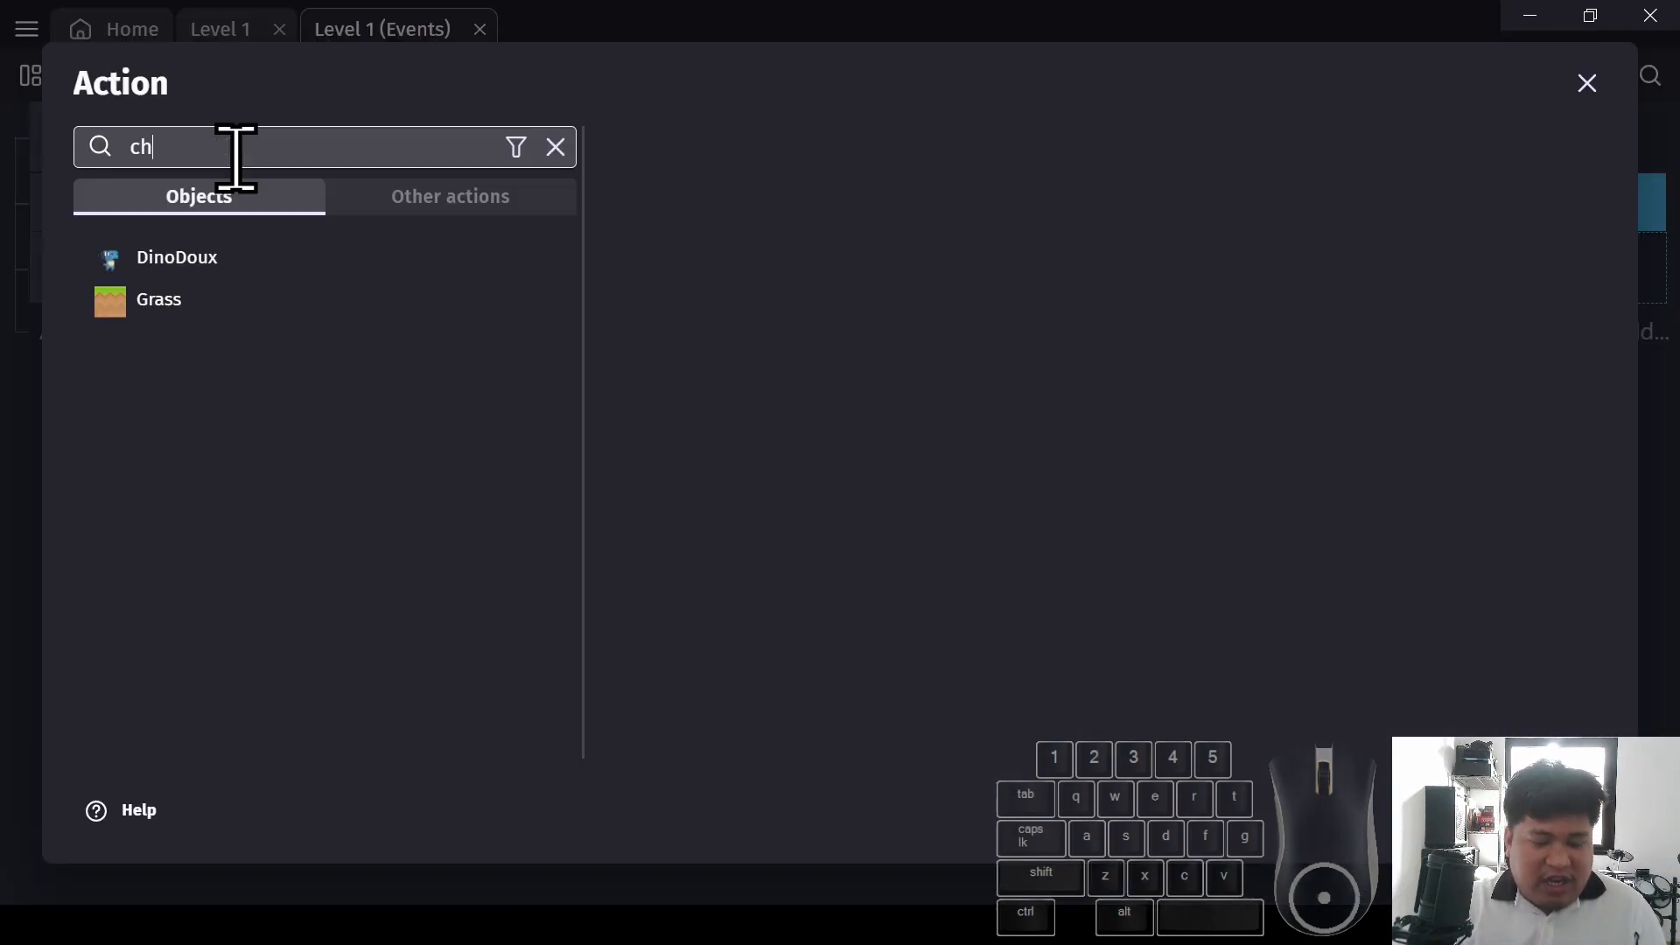
text(change the animation)
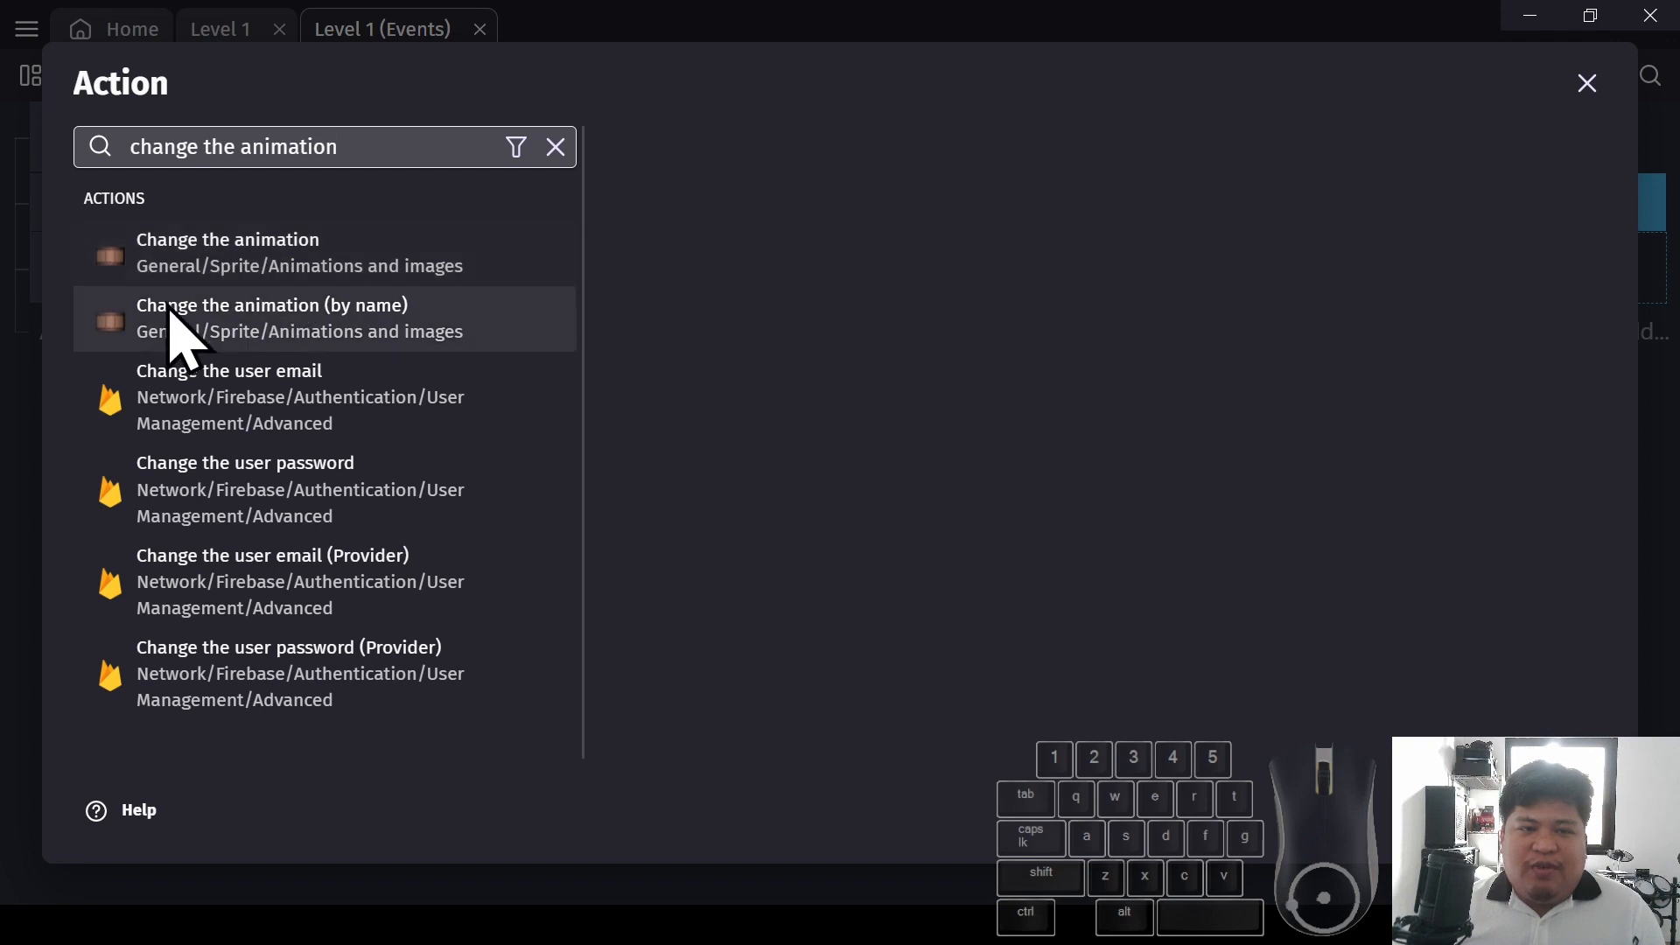
click(278, 339)
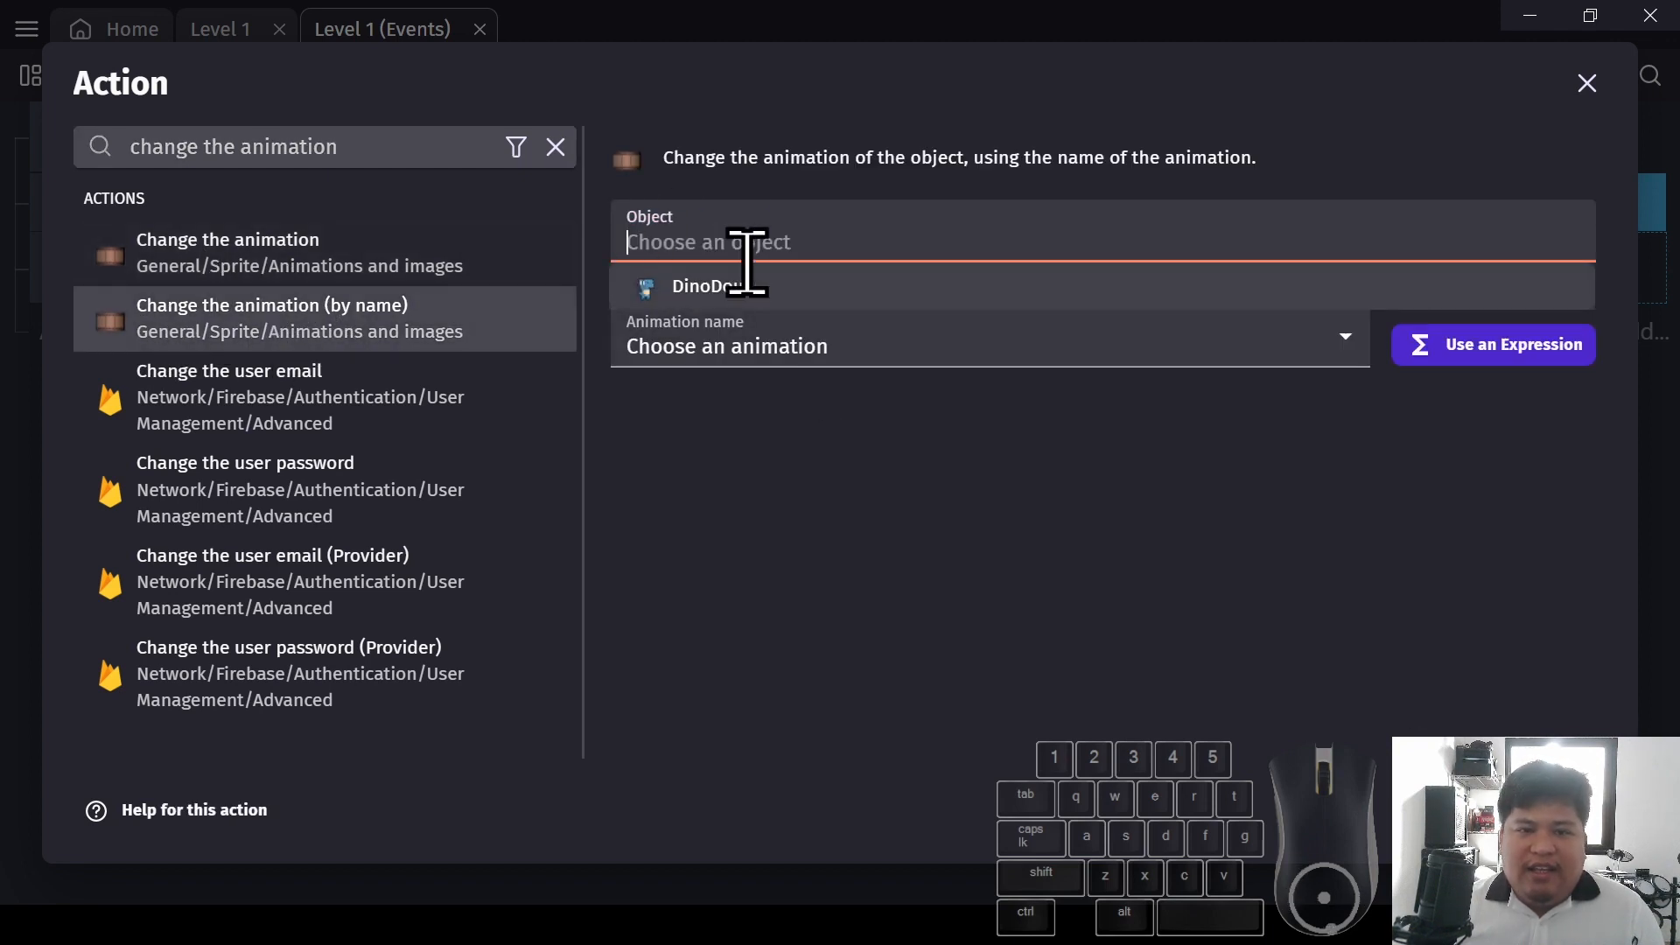
click(700, 287)
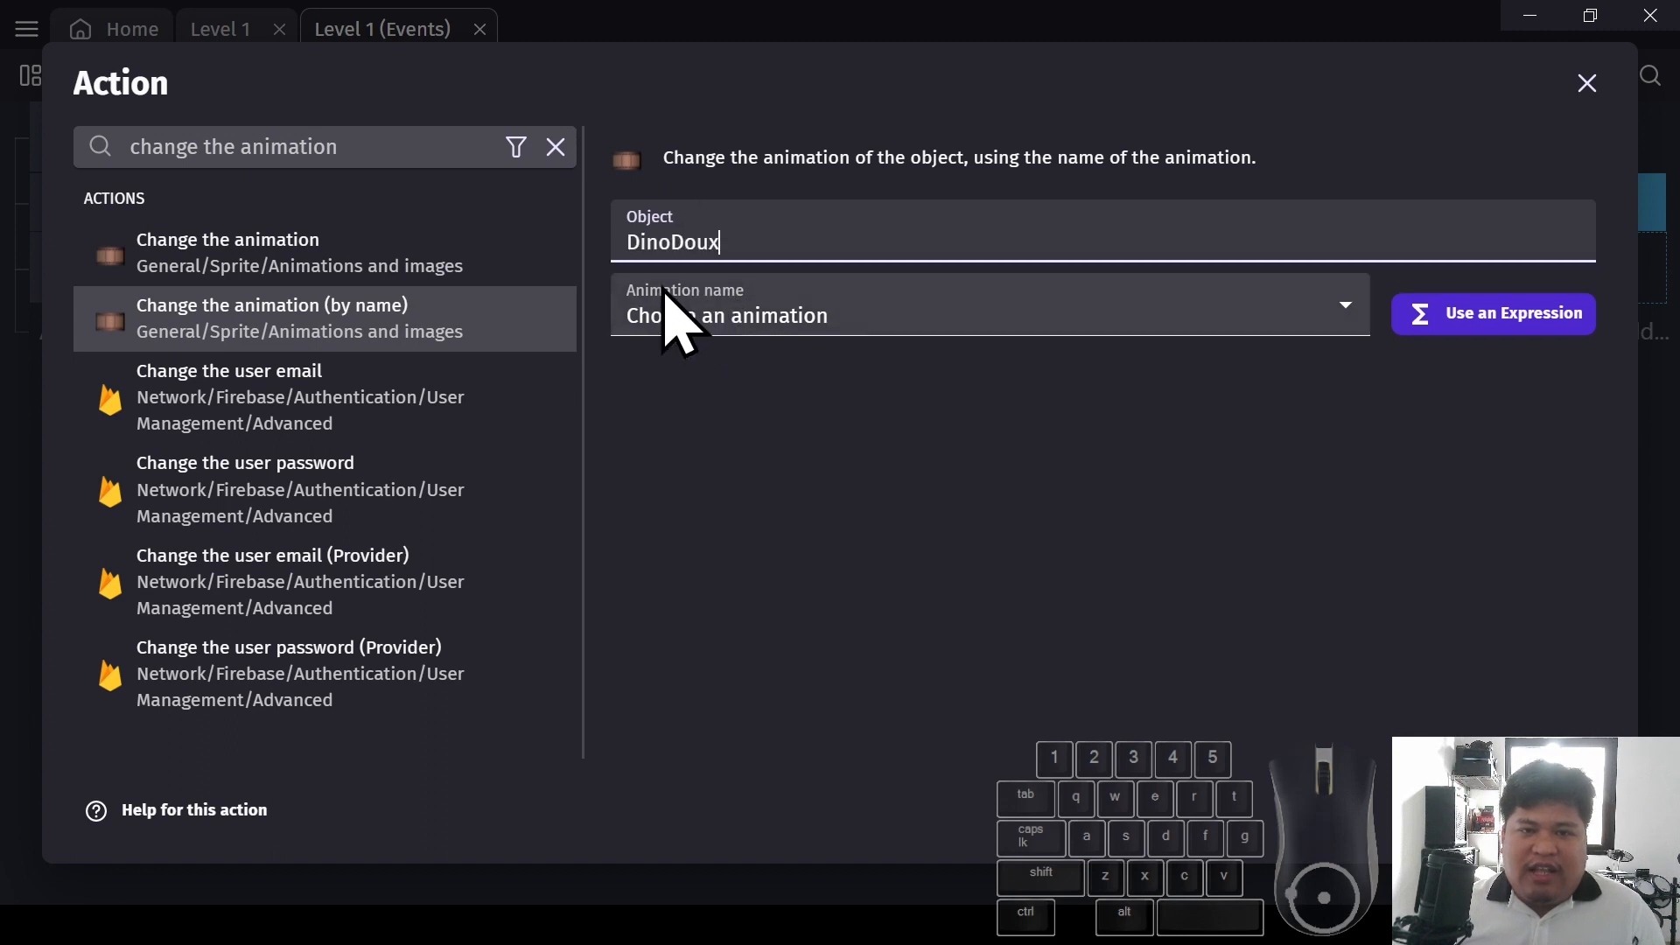
click(635, 322)
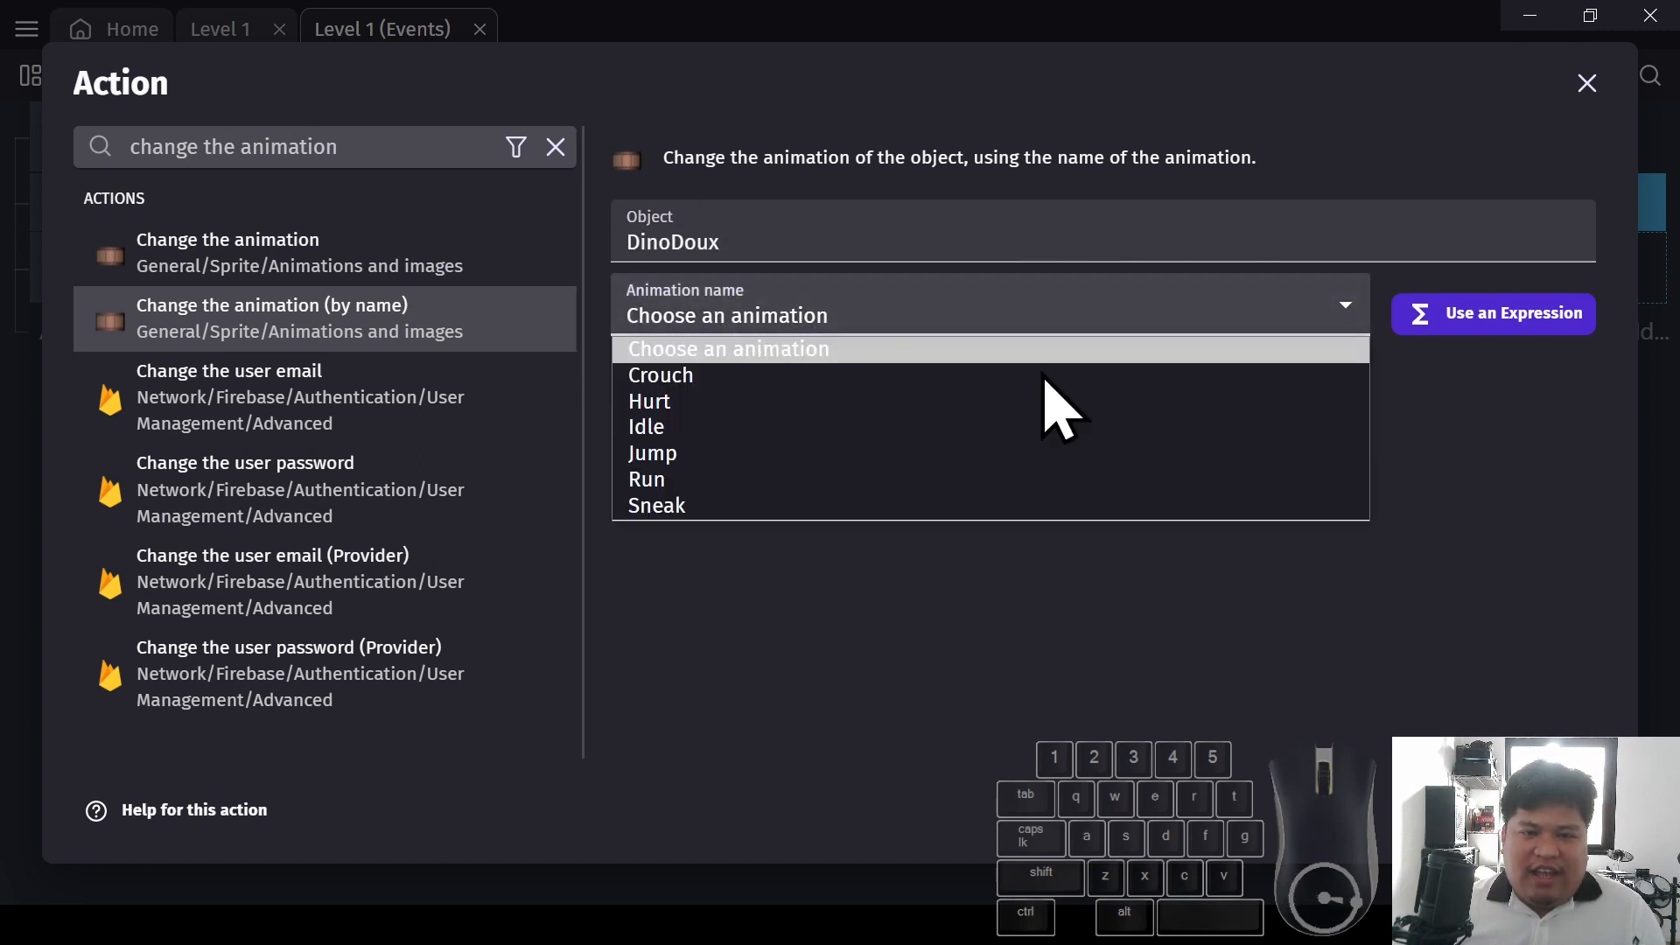
click(675, 485)
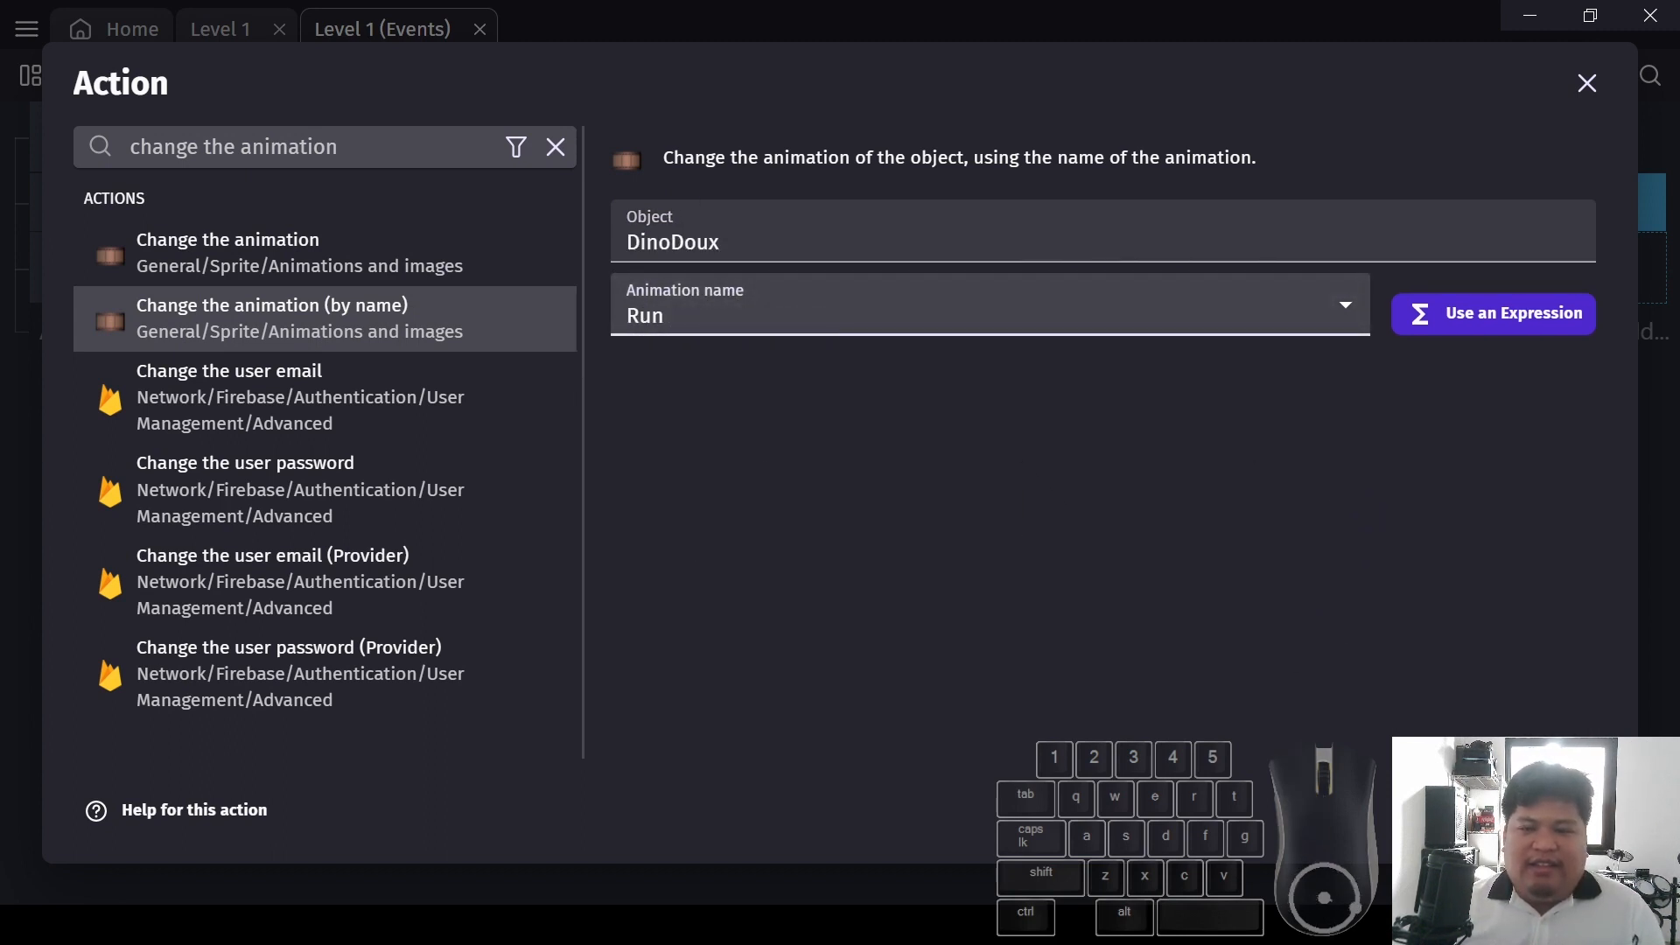
click(1566, 810)
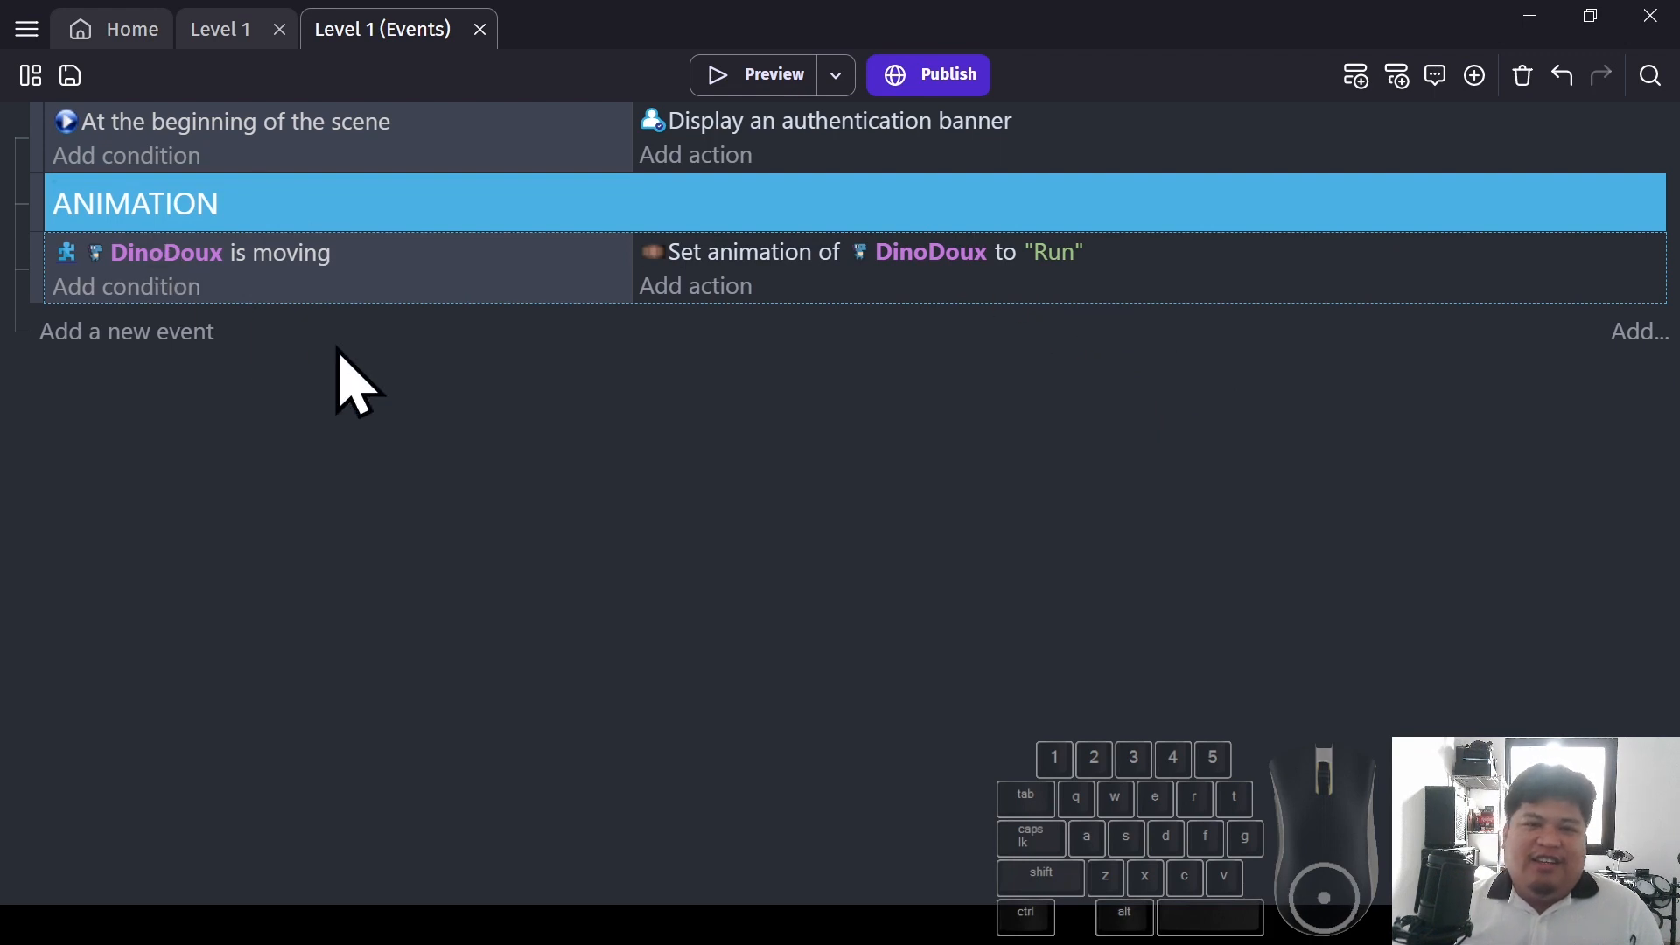
Duplicate the event that sets DinoDoux's Run animation while moving, placing the copy directly below it
click(34, 275)
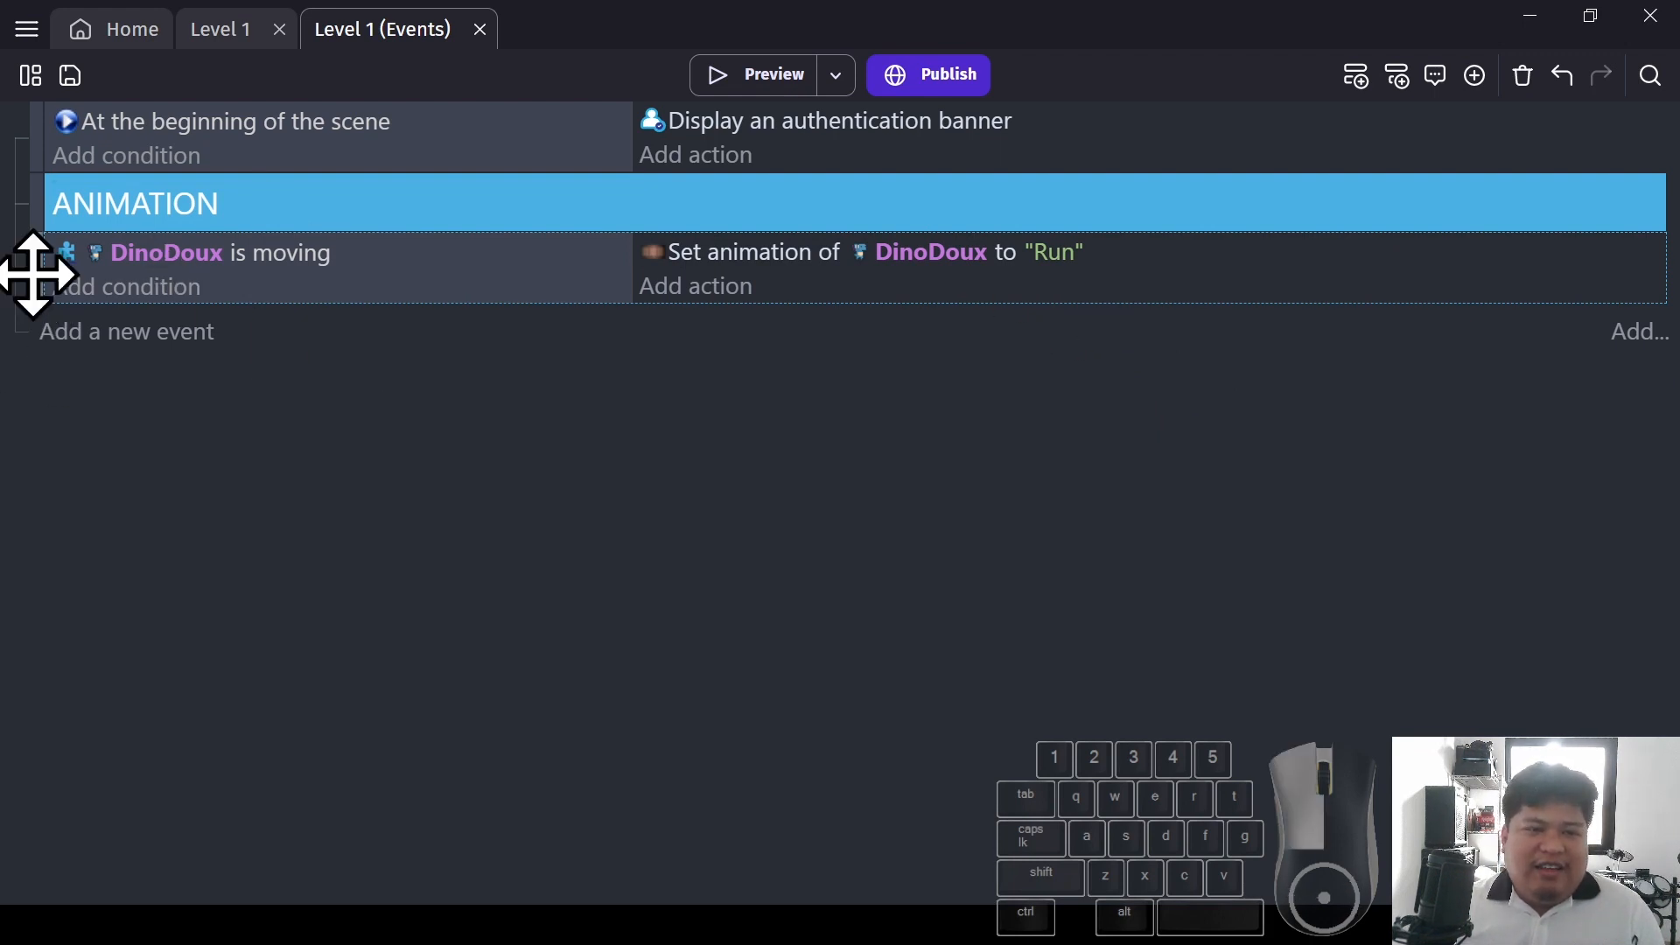
click(37, 277)
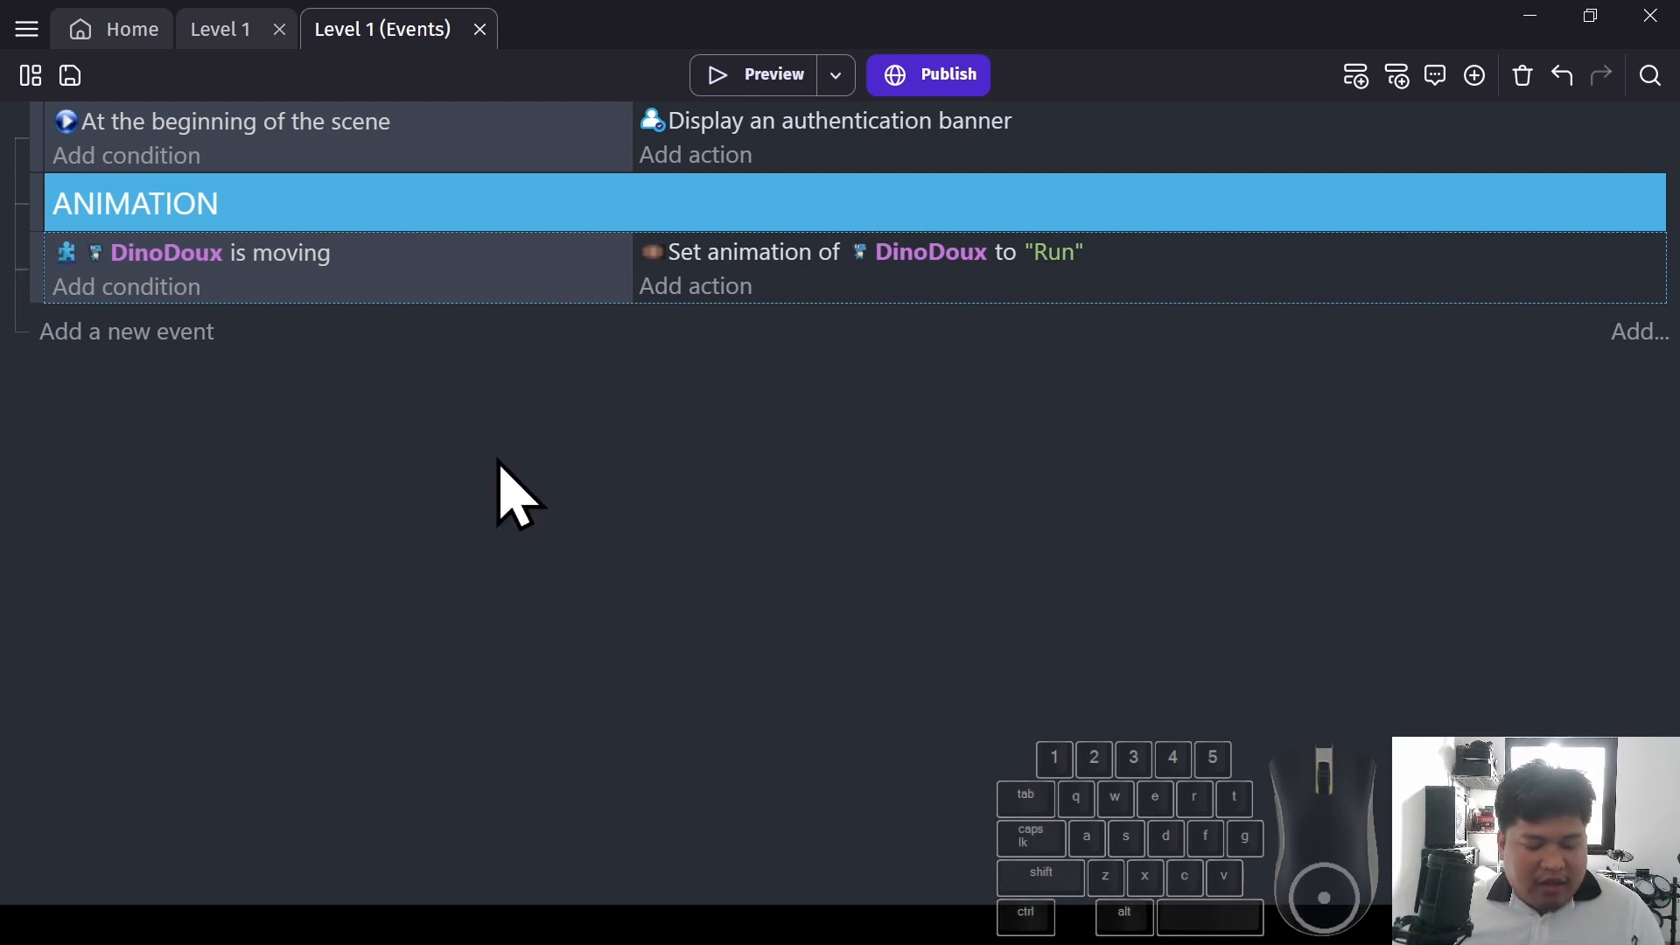
key(ctrl+v)
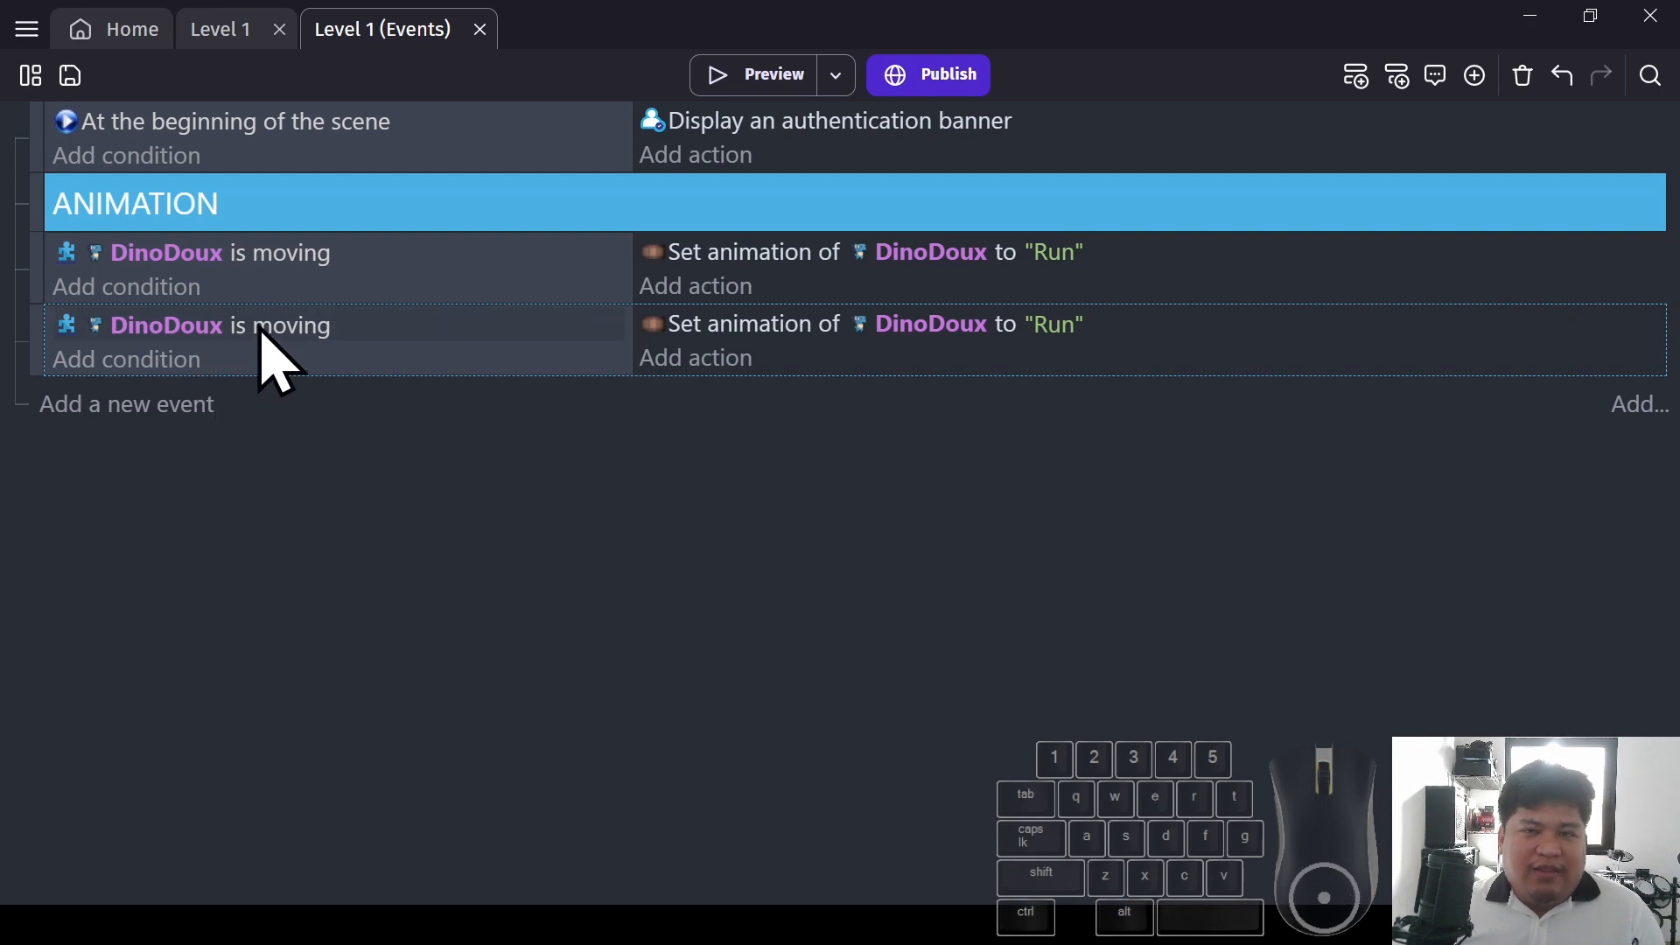
Change the duplicated event's condition to check that DinoDoux is jumping
double_click(298, 331)
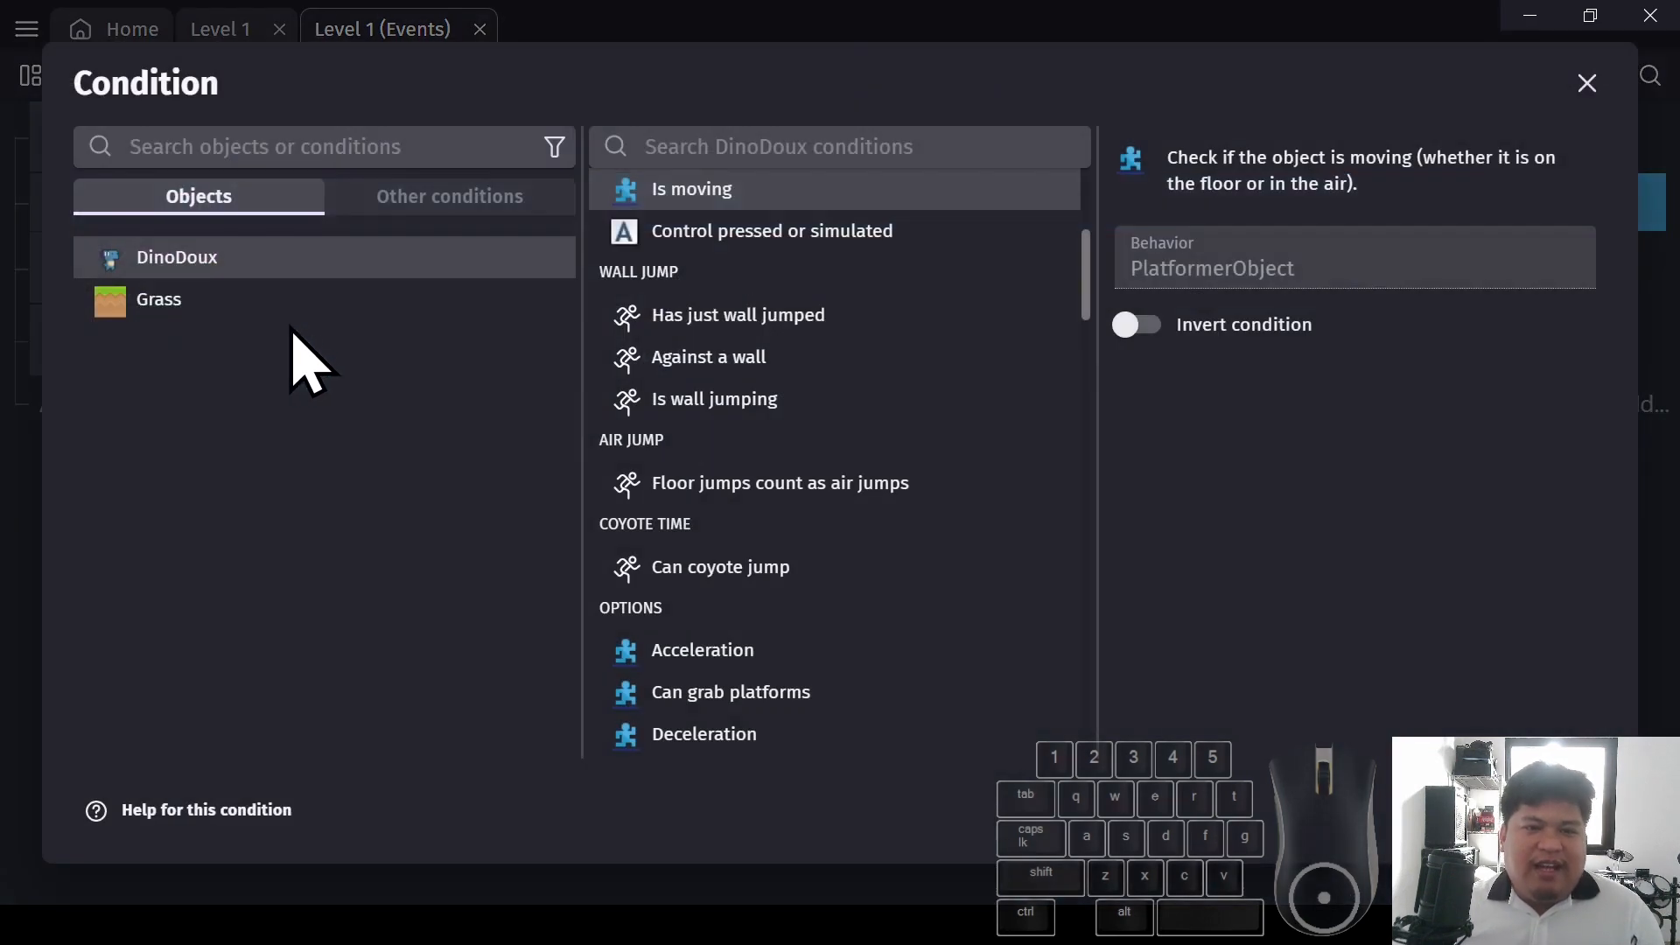
scroll(869, 418, up, 1)
scroll(869, 418, up, 3)
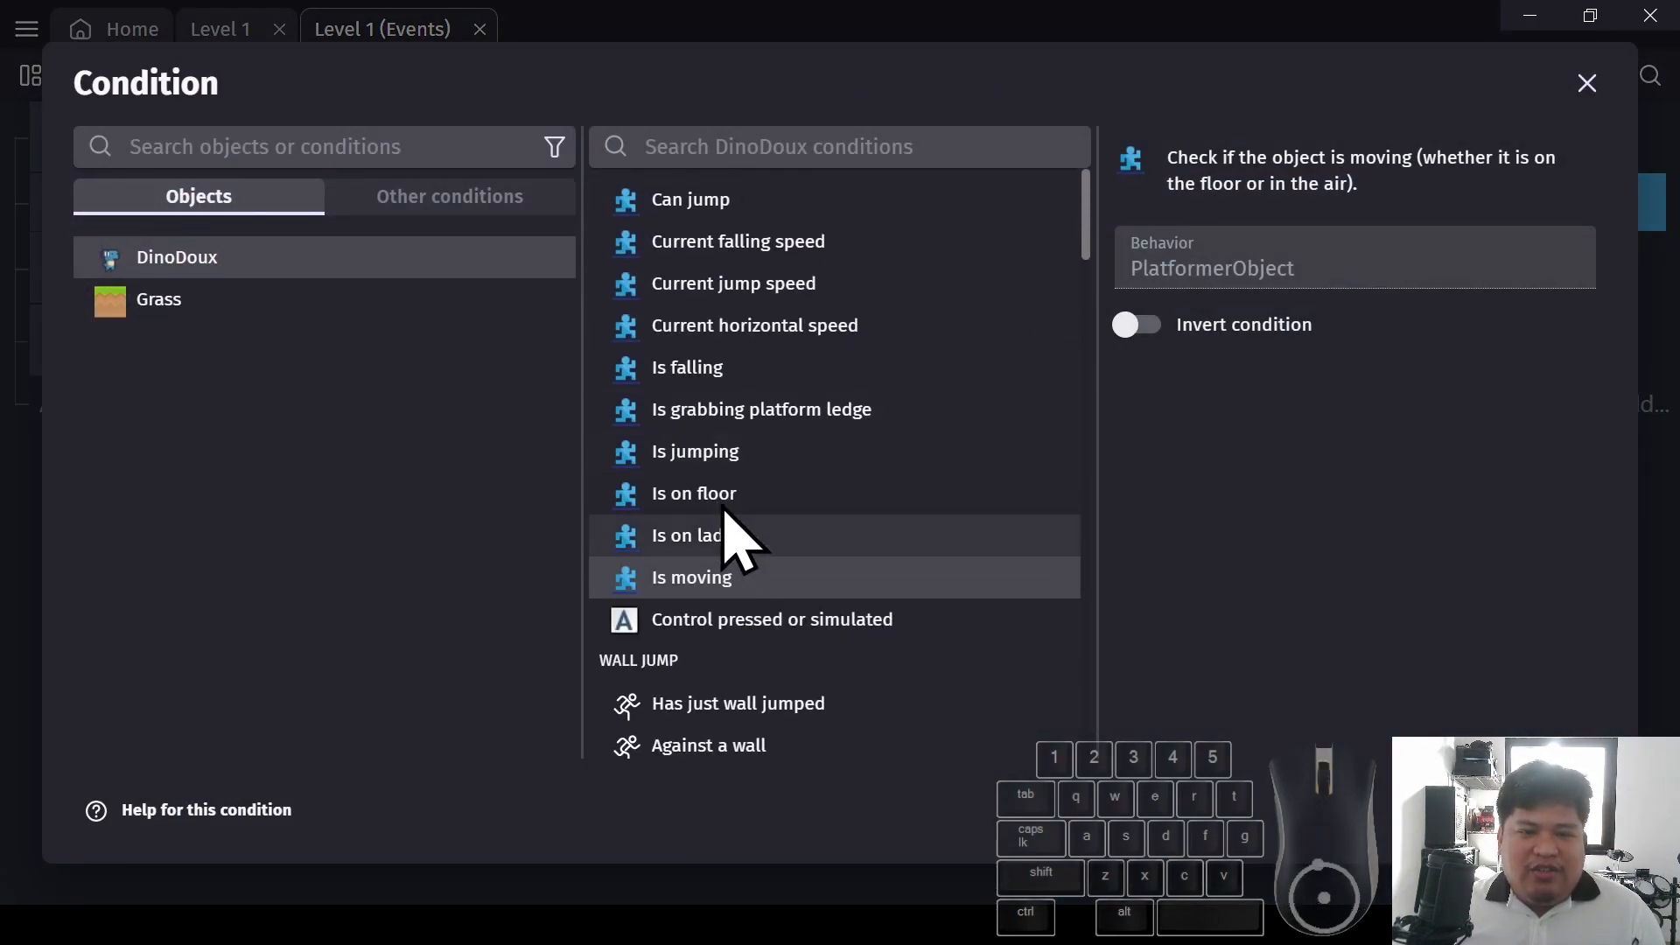
click(669, 452)
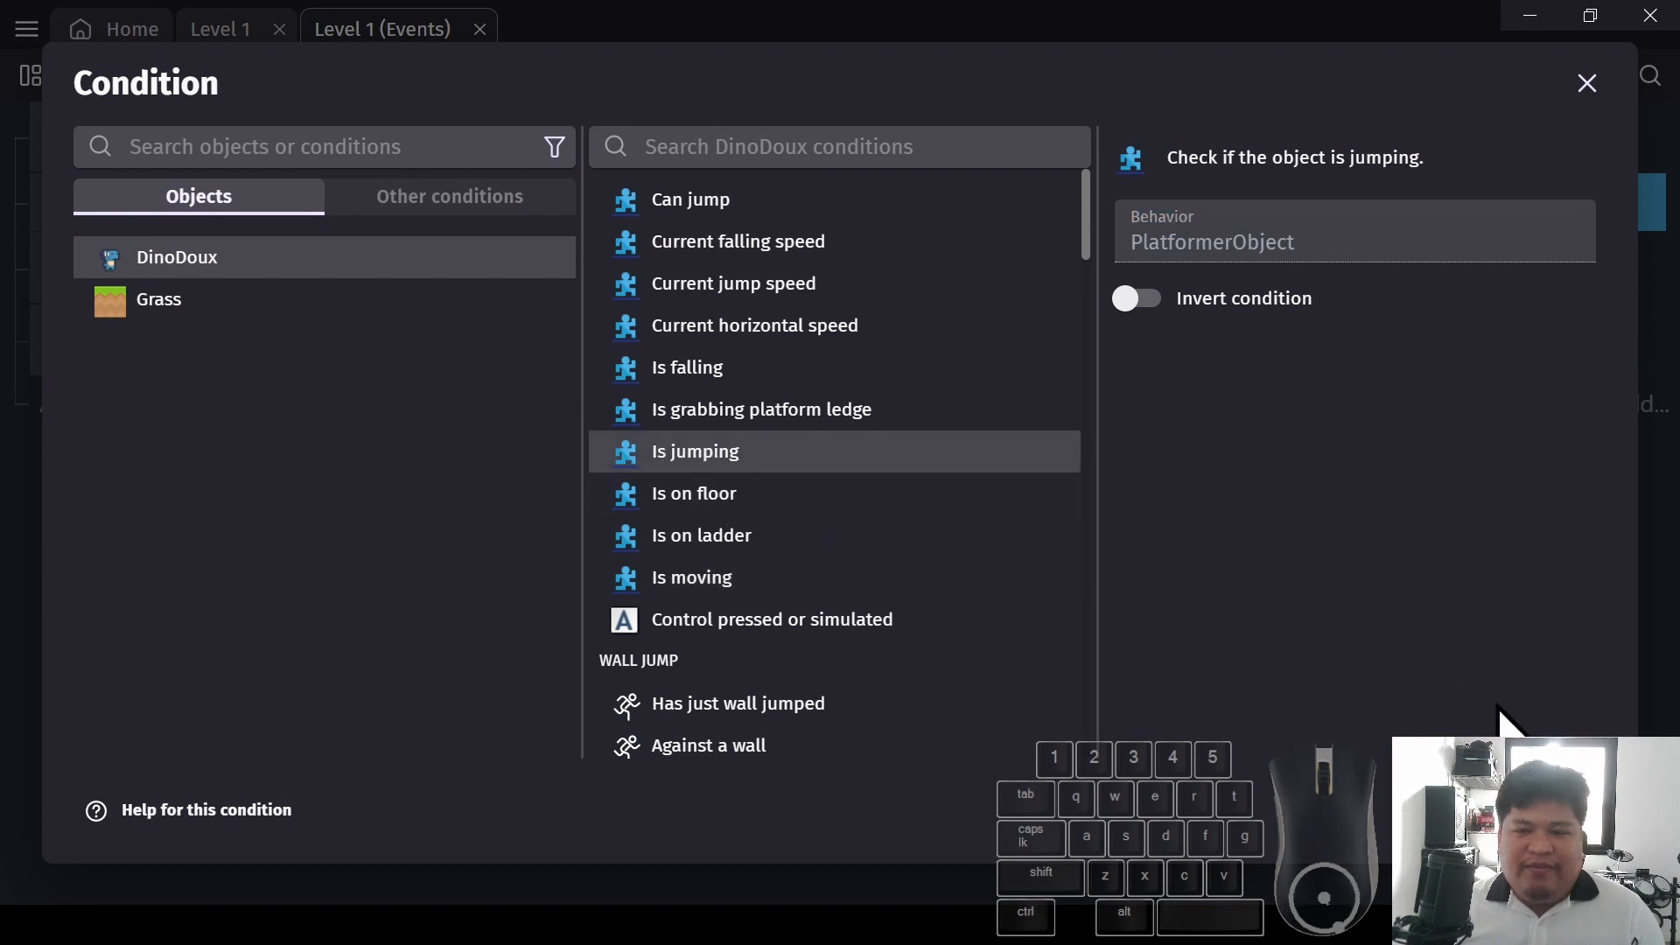
click(1571, 811)
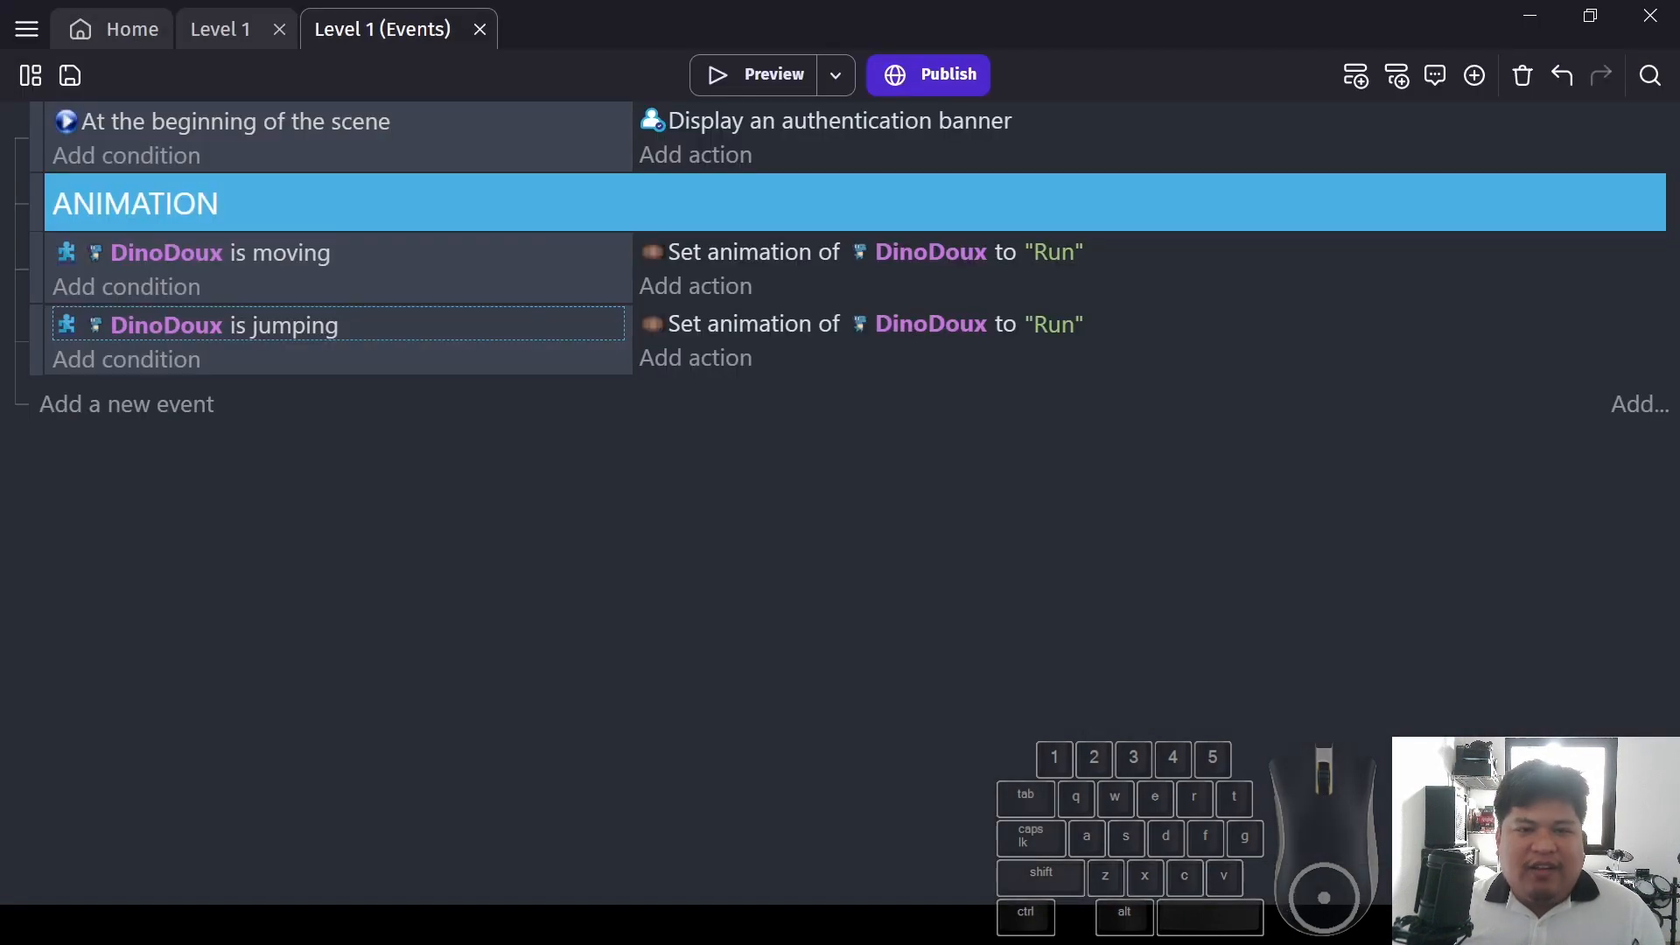
Set the animation name in the jumping event's action to Jump
click(1056, 327)
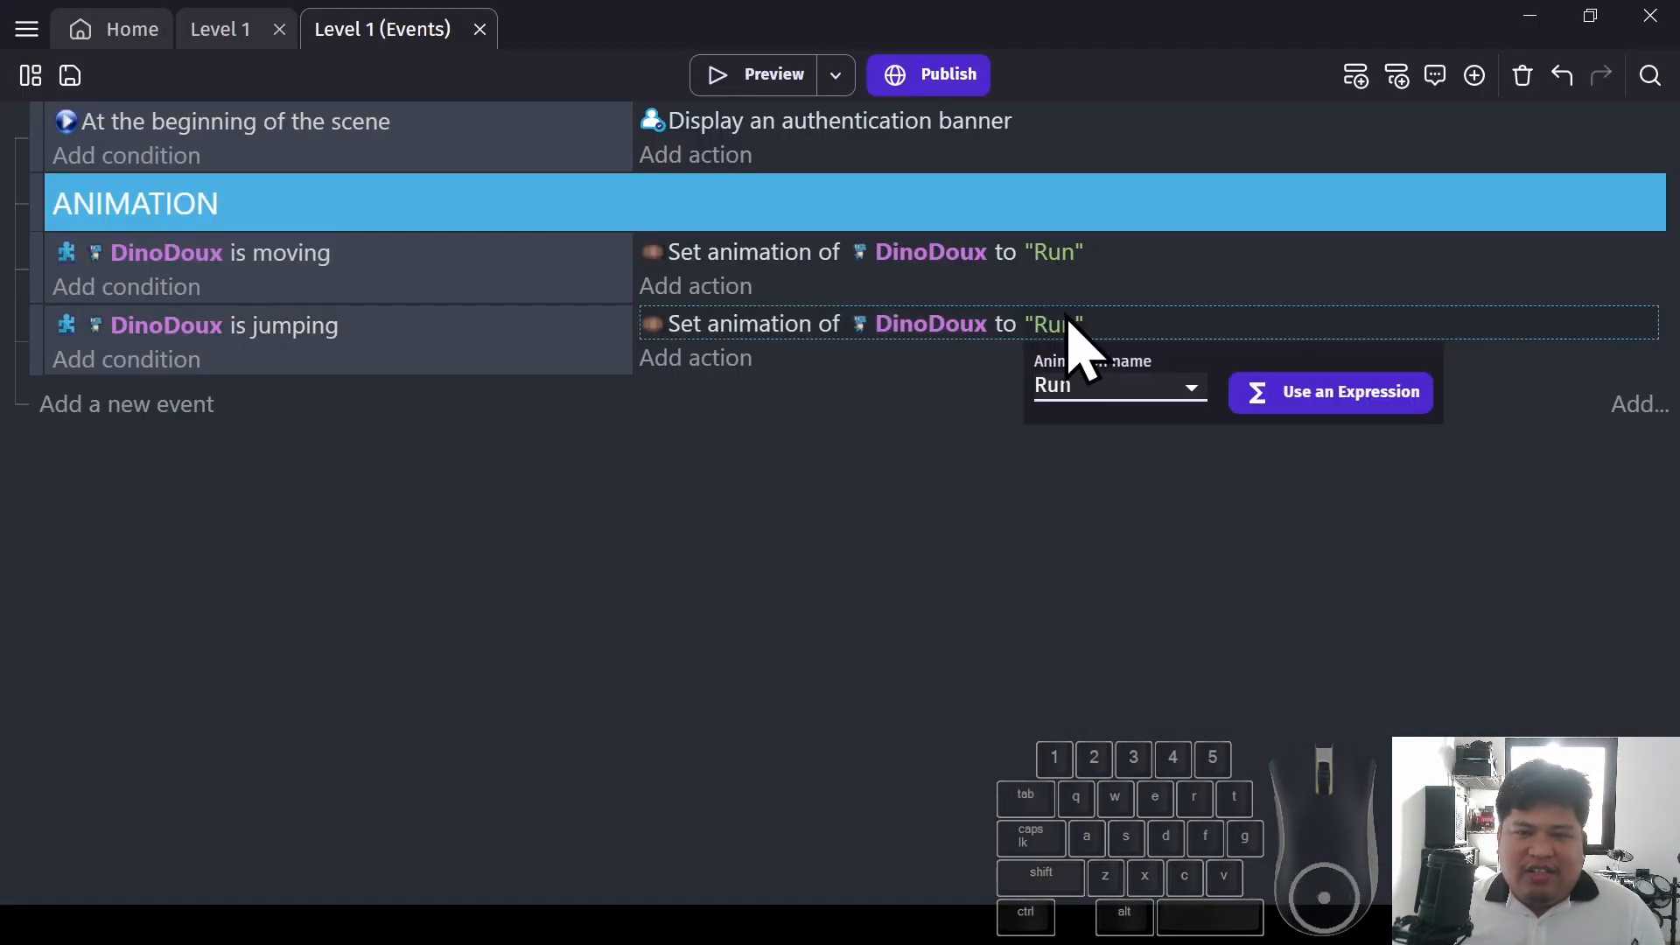
click(1094, 385)
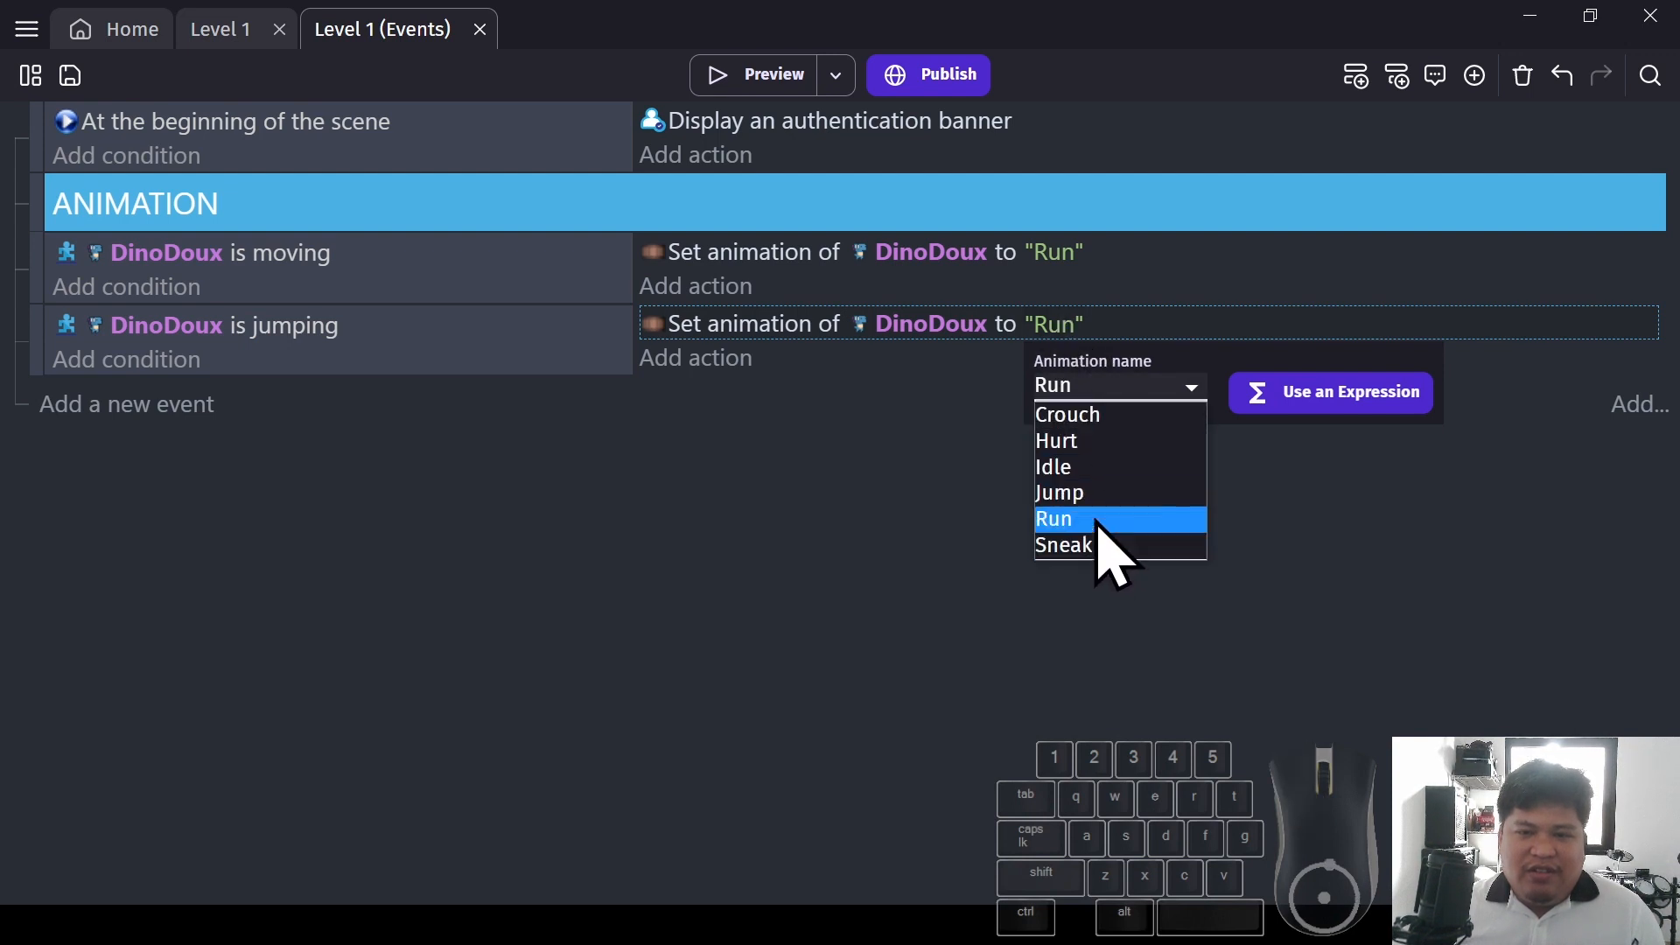
click(1104, 495)
click(1260, 550)
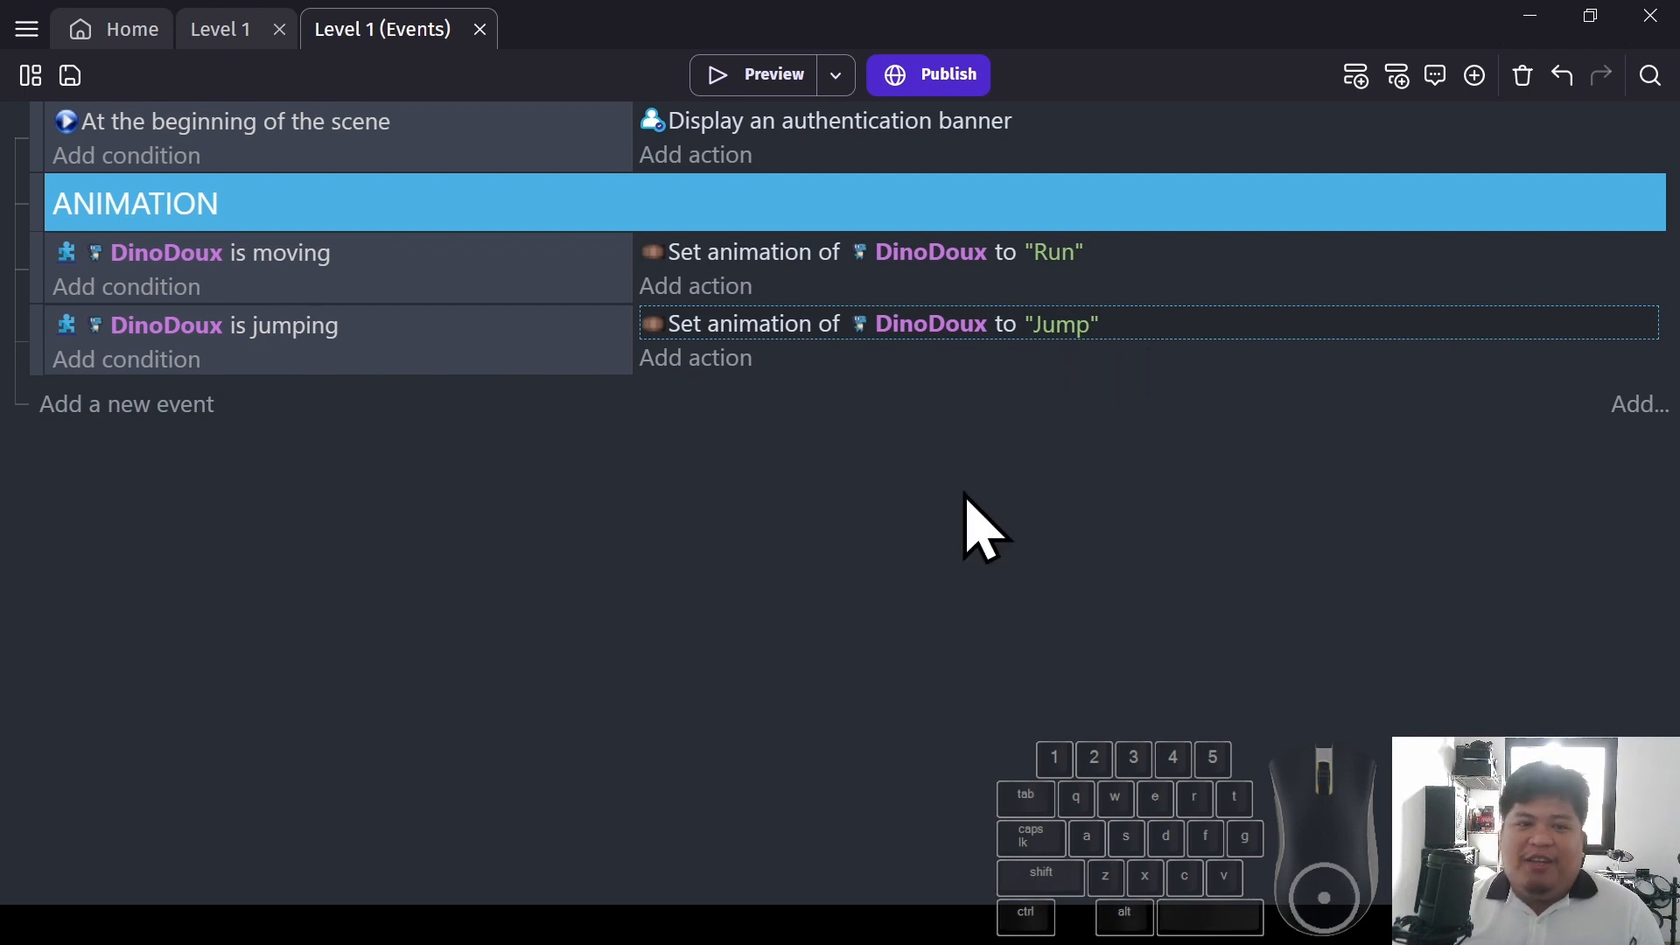
Add a new event below the jumping event with an inverted condition that DinoDoux is moving
click(131, 407)
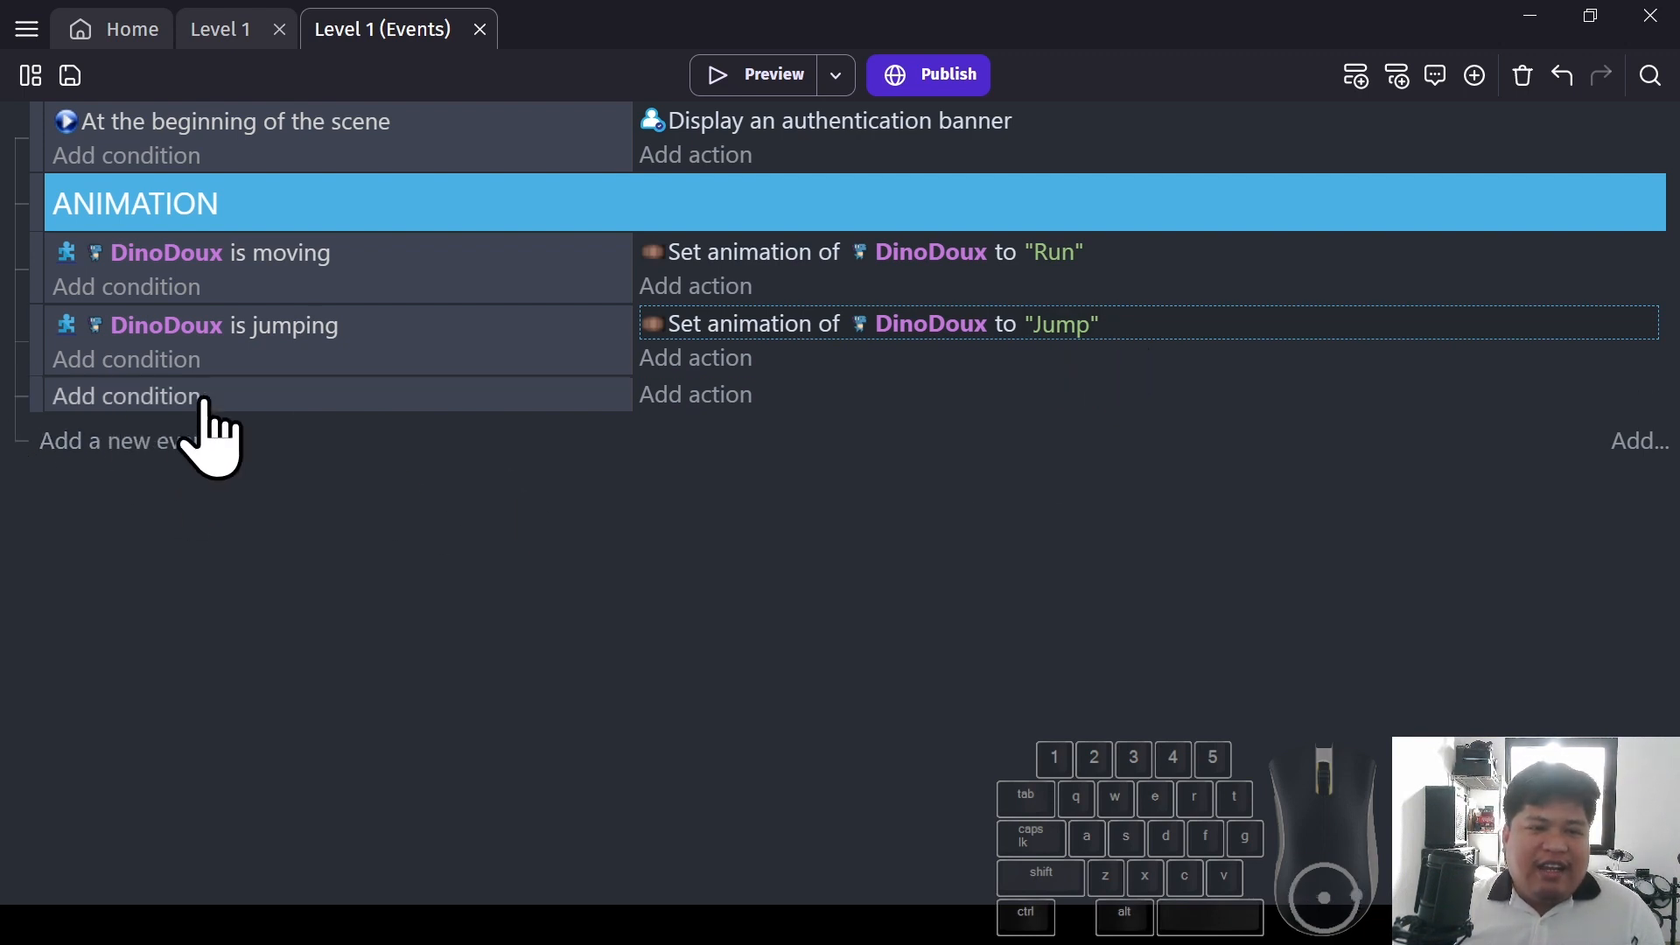
click(179, 396)
click(229, 260)
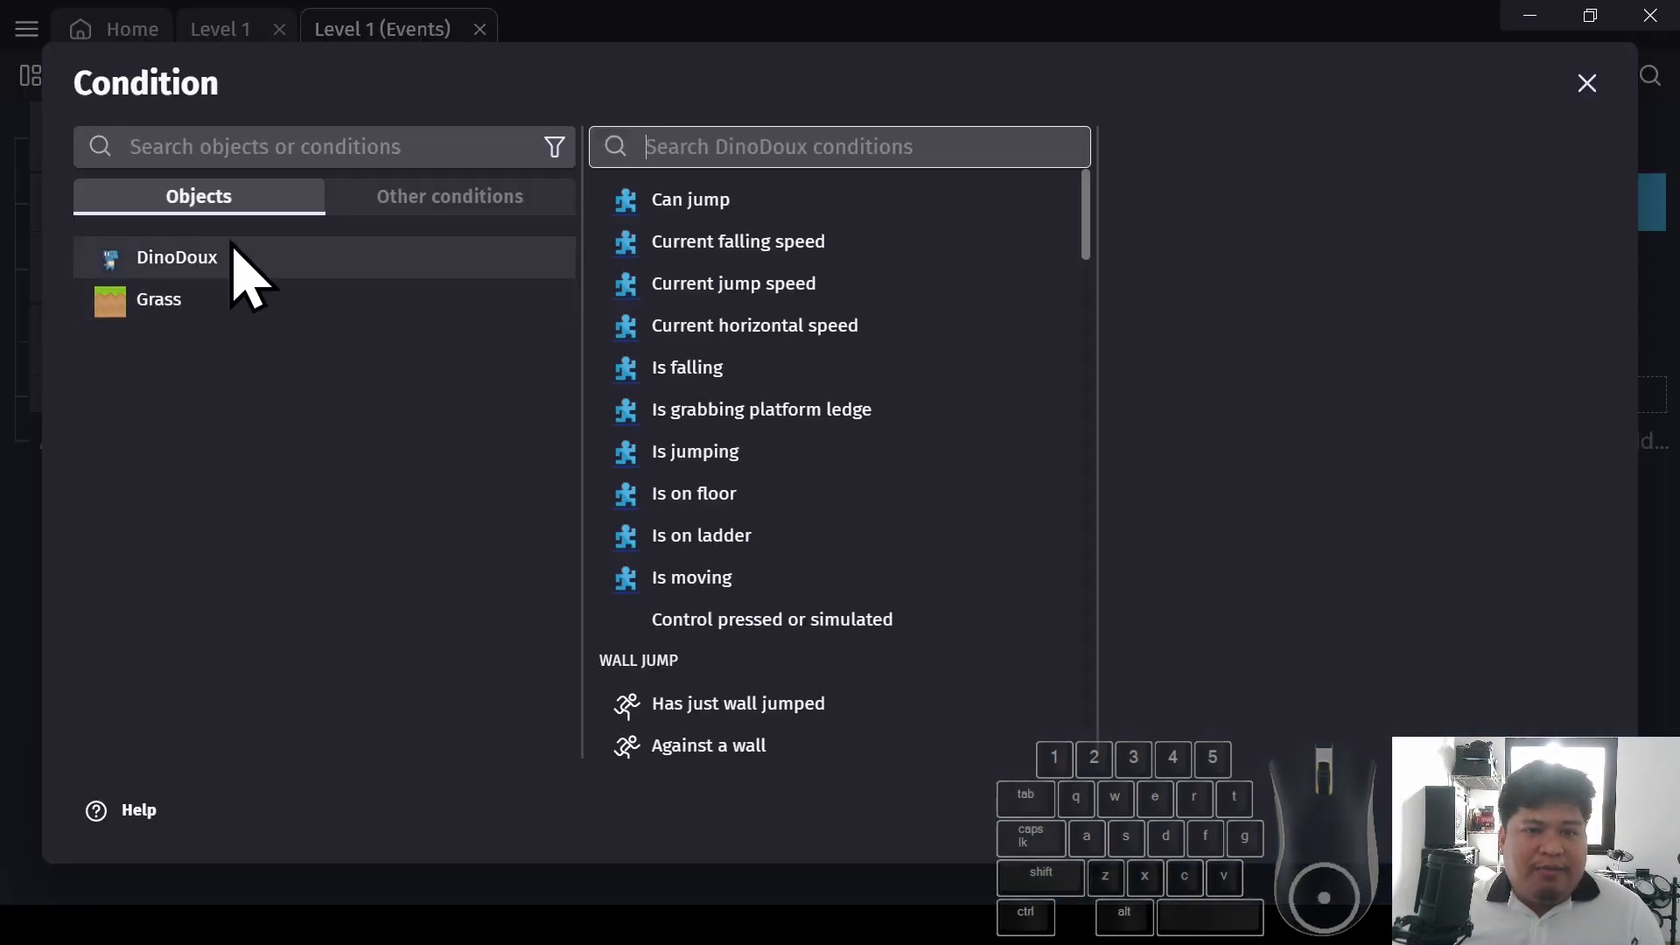
click(793, 577)
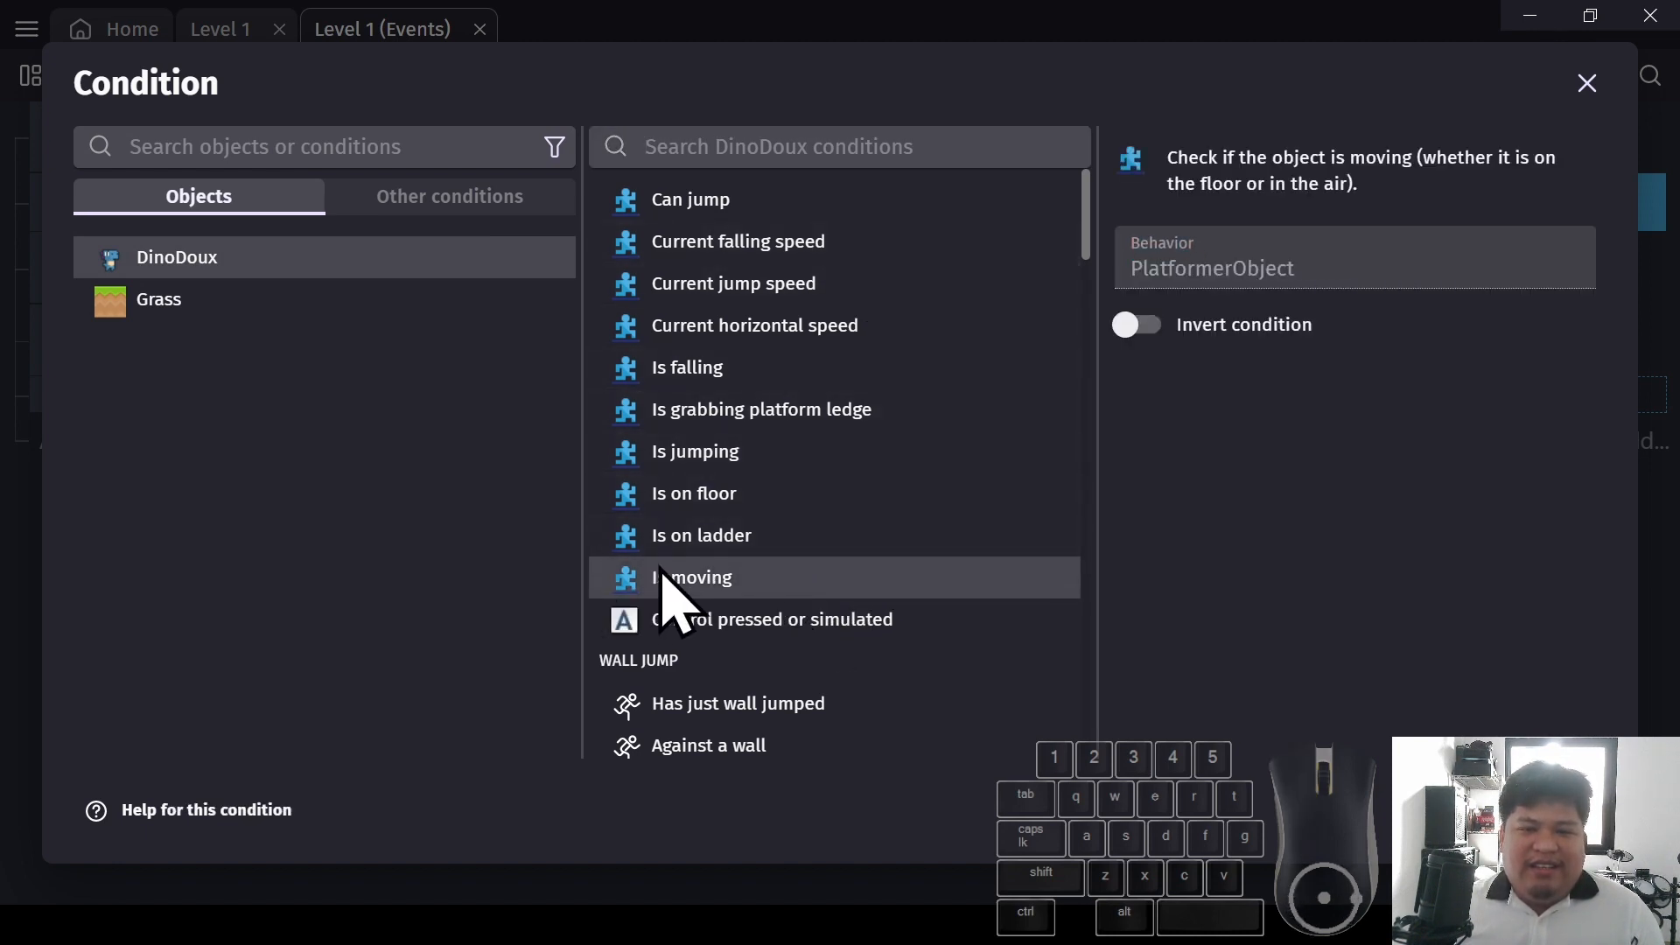
click(1145, 339)
click(1138, 355)
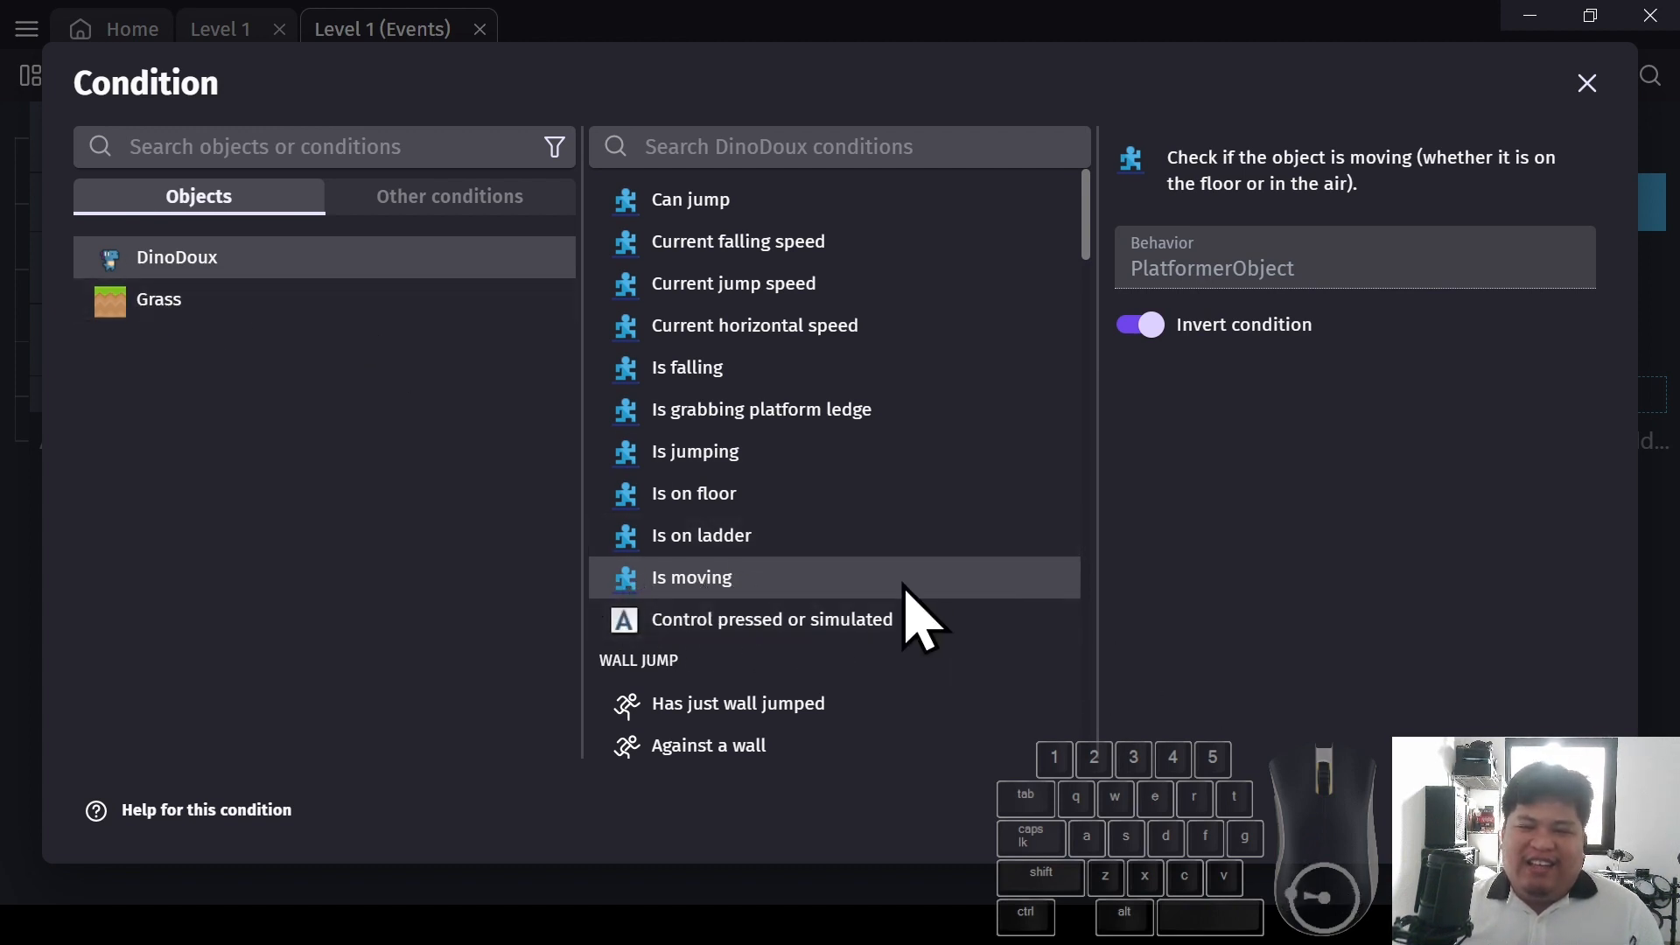
click(1573, 810)
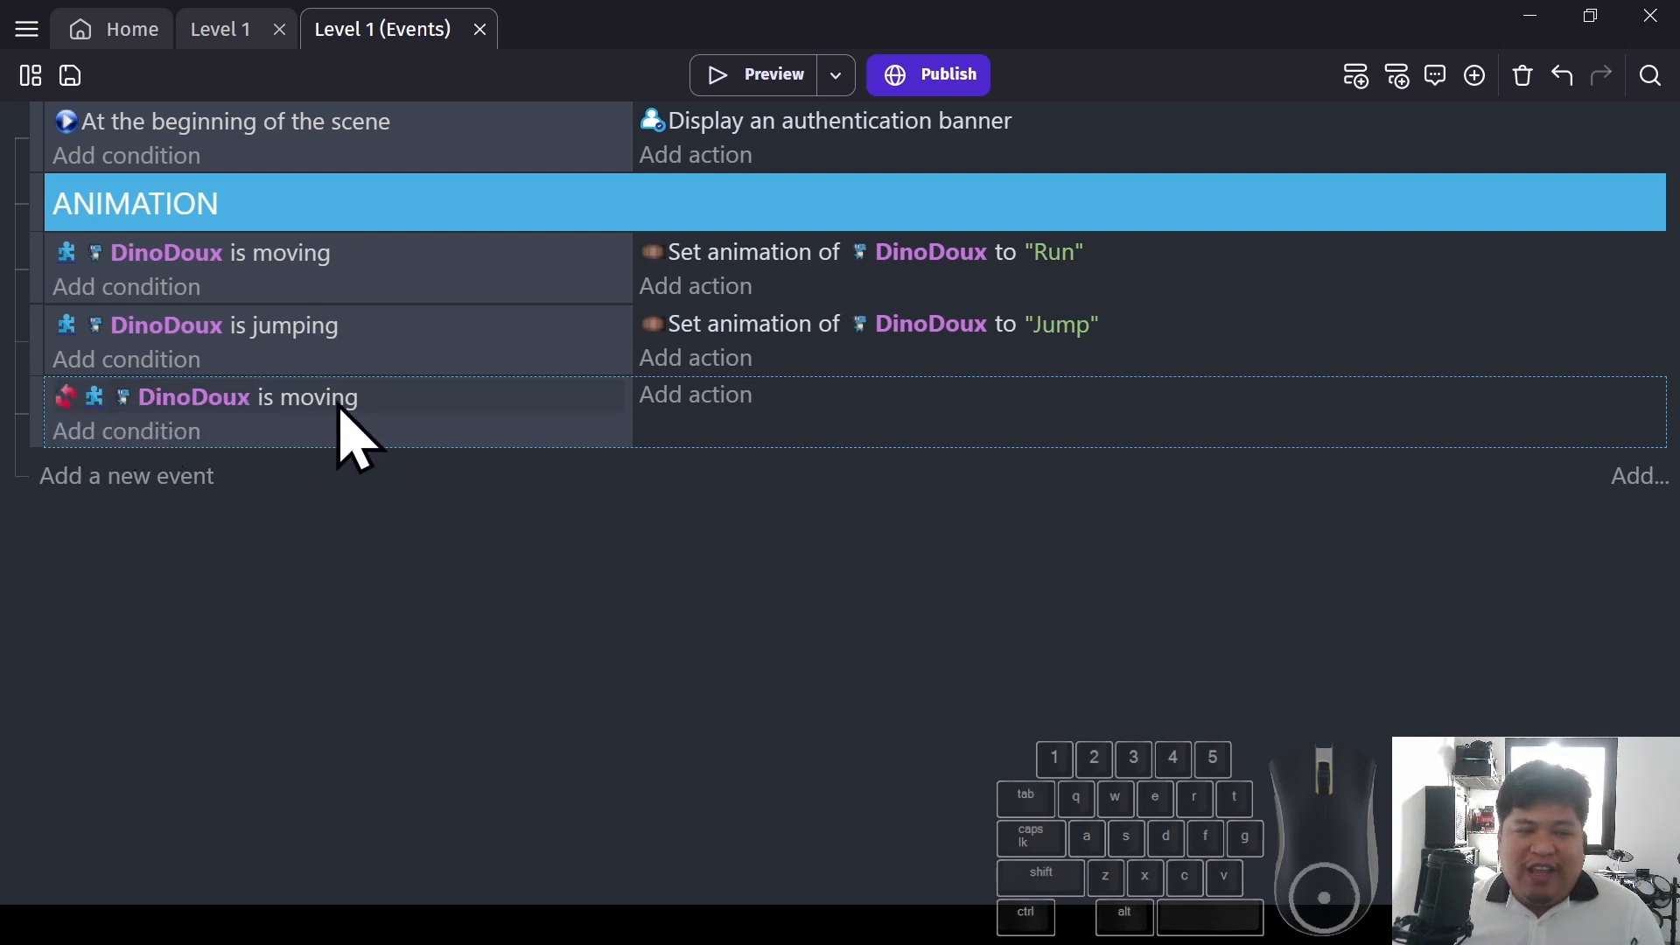
Add an inverted "Is jumping" condition for DinoDoux to the new third animation event
click(114, 434)
click(206, 260)
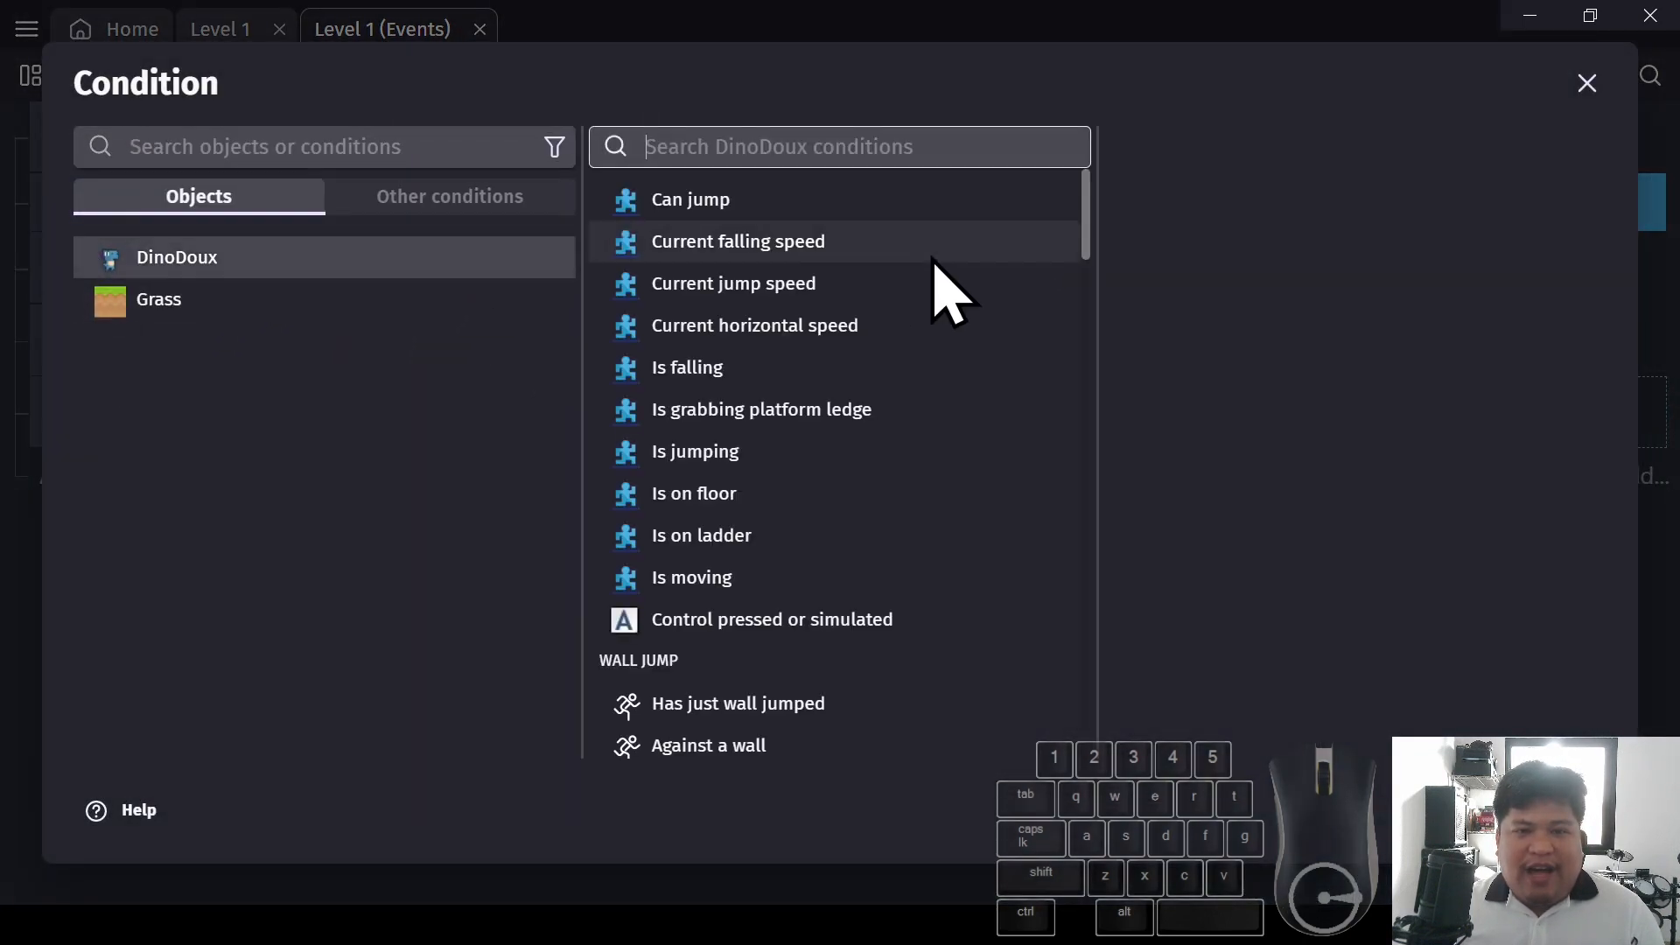
click(823, 453)
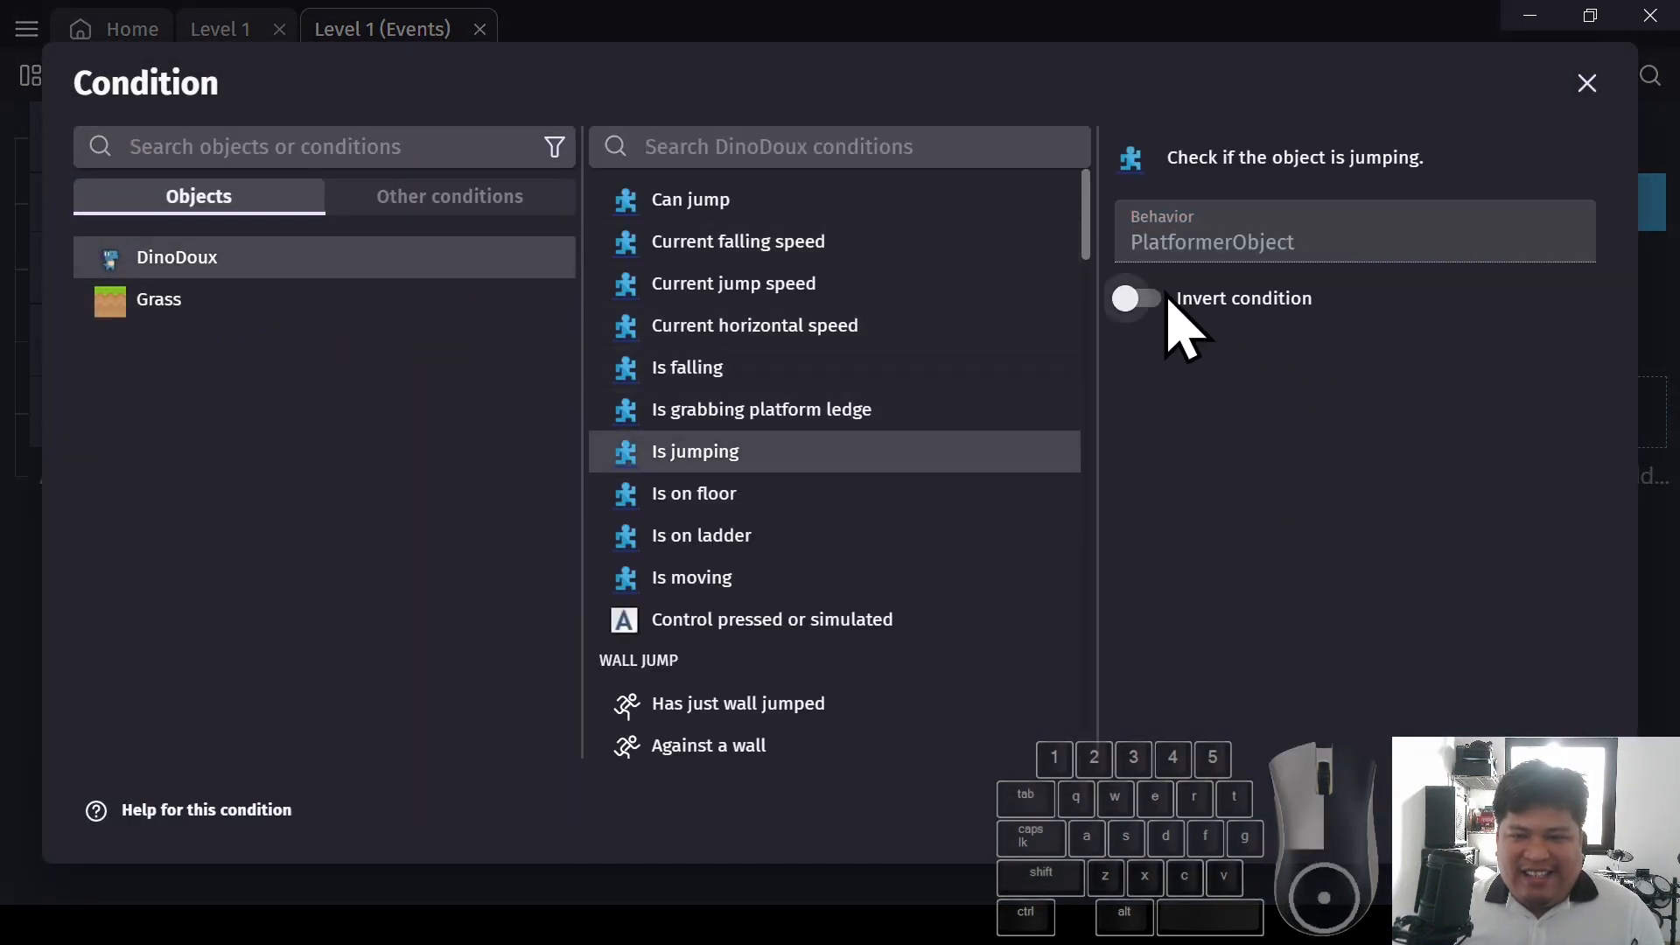
click(1137, 299)
click(1570, 810)
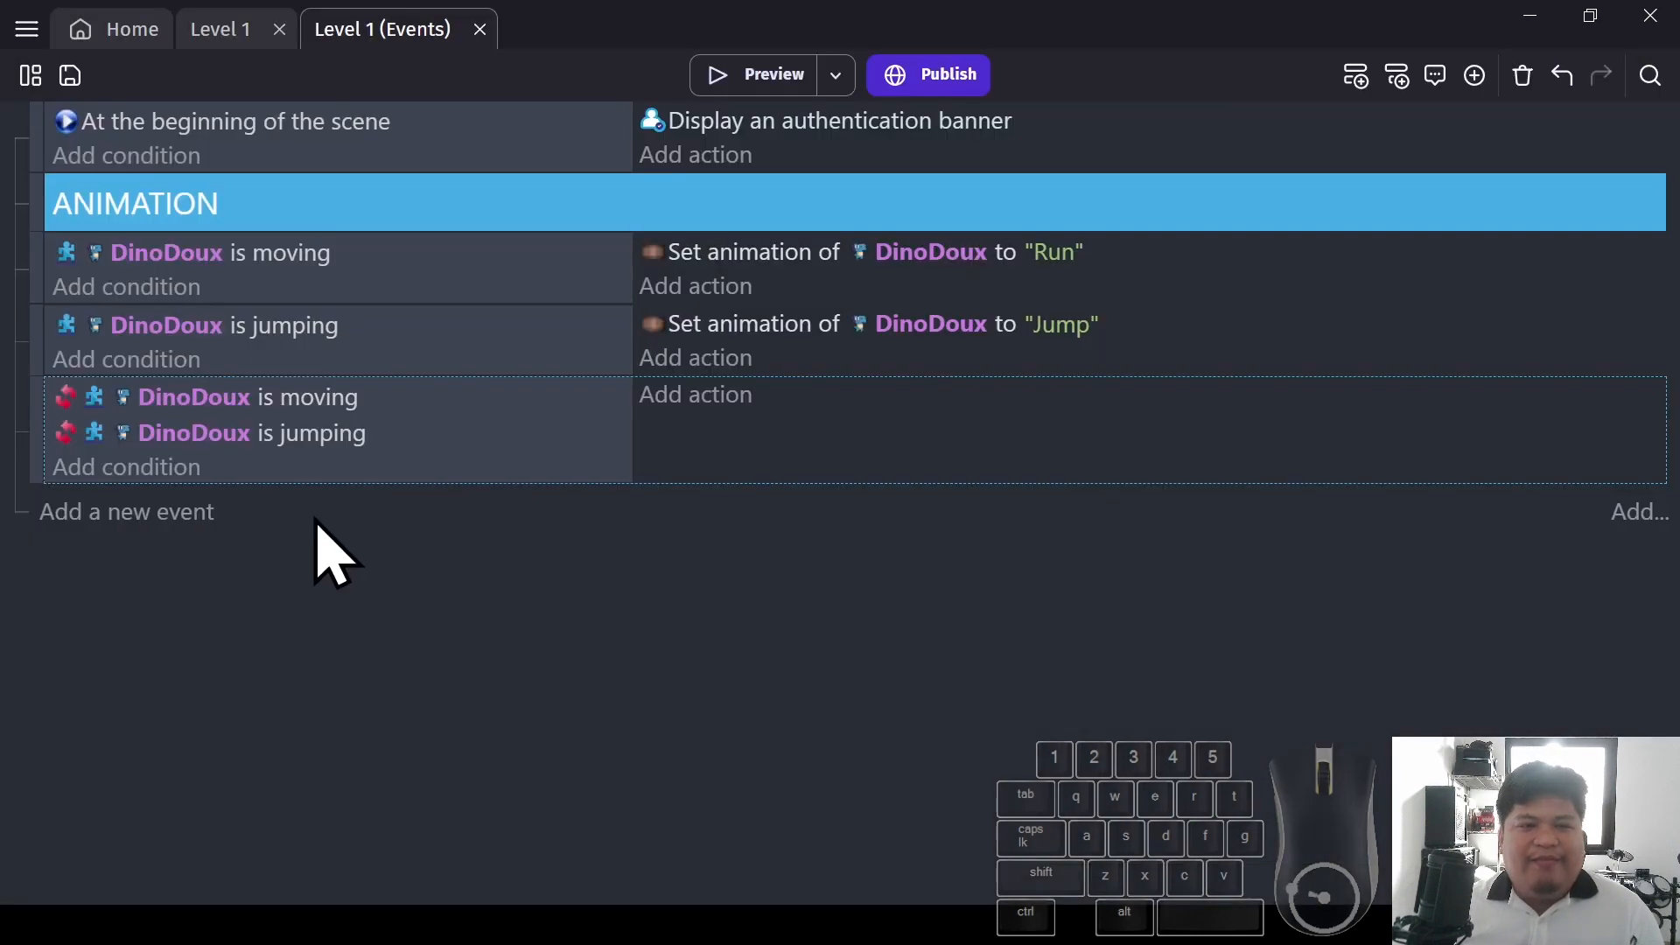
Add an "Is on floor" condition for DinoDoux to the event with the two inverted conditions
click(120, 470)
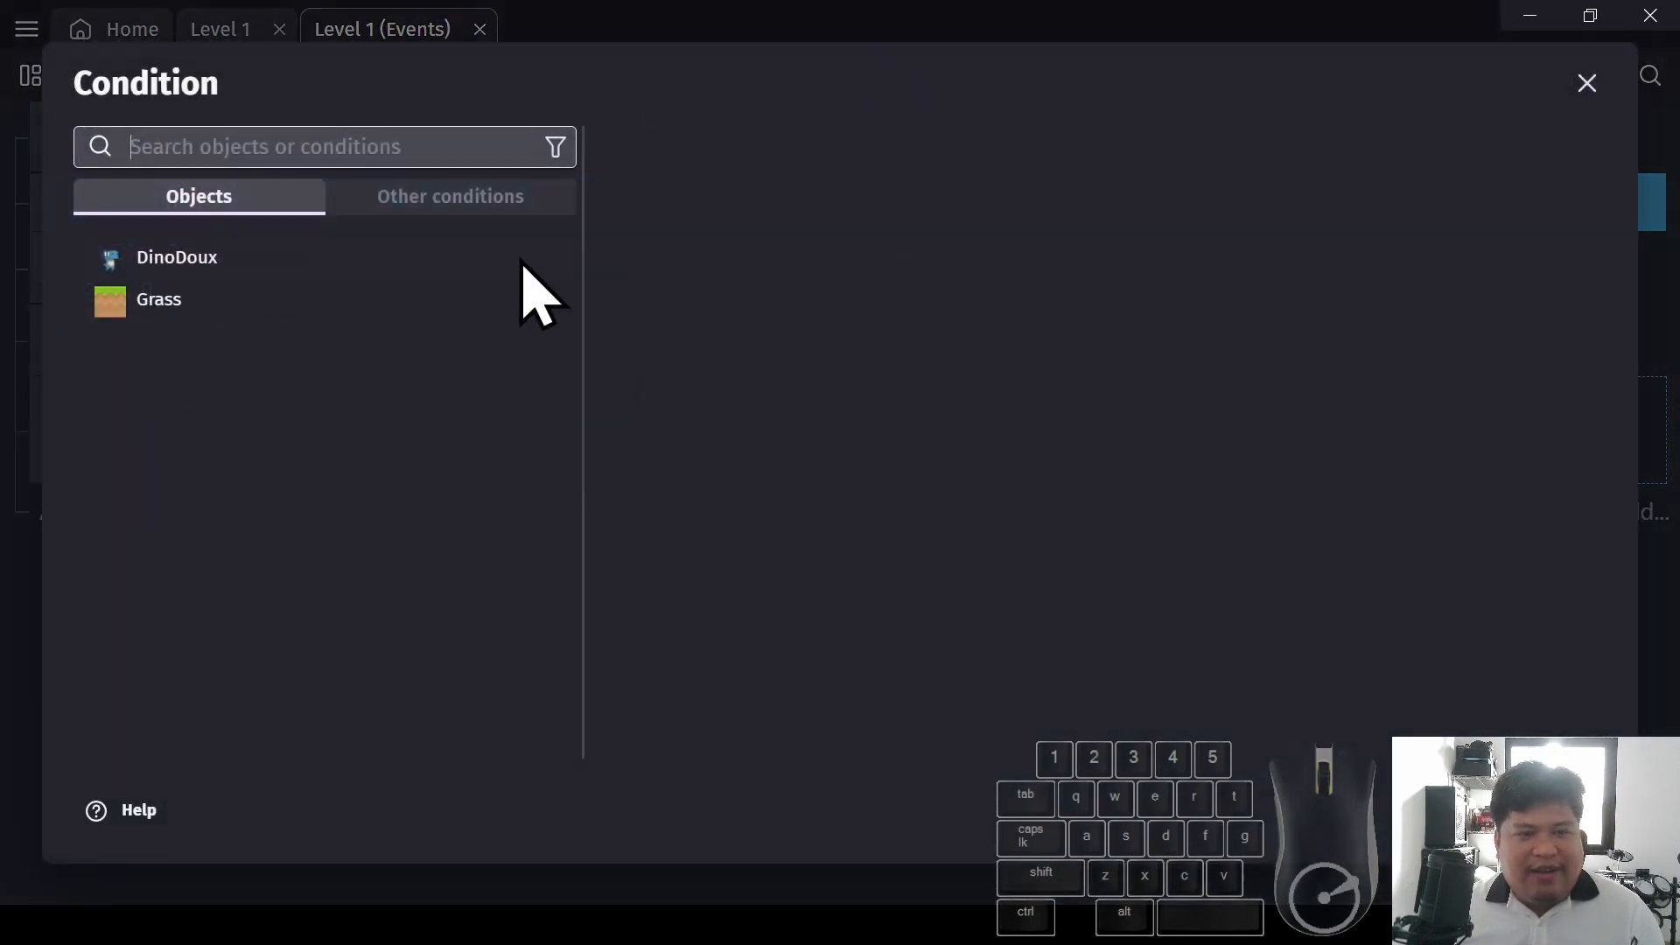
click(168, 257)
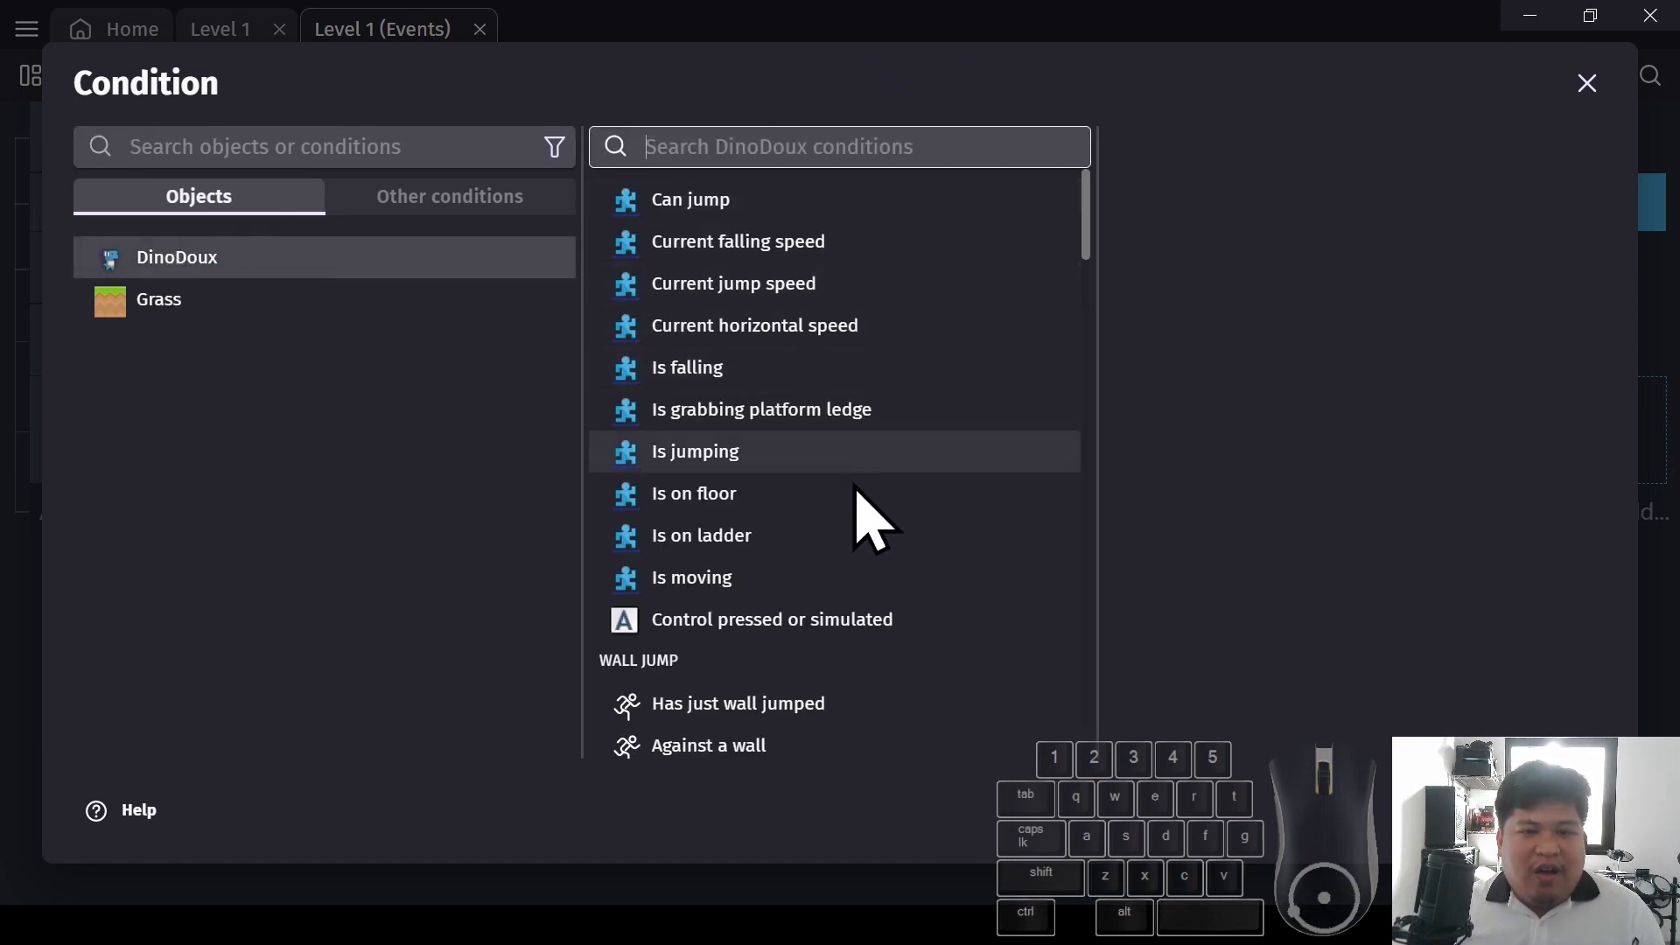
click(746, 492)
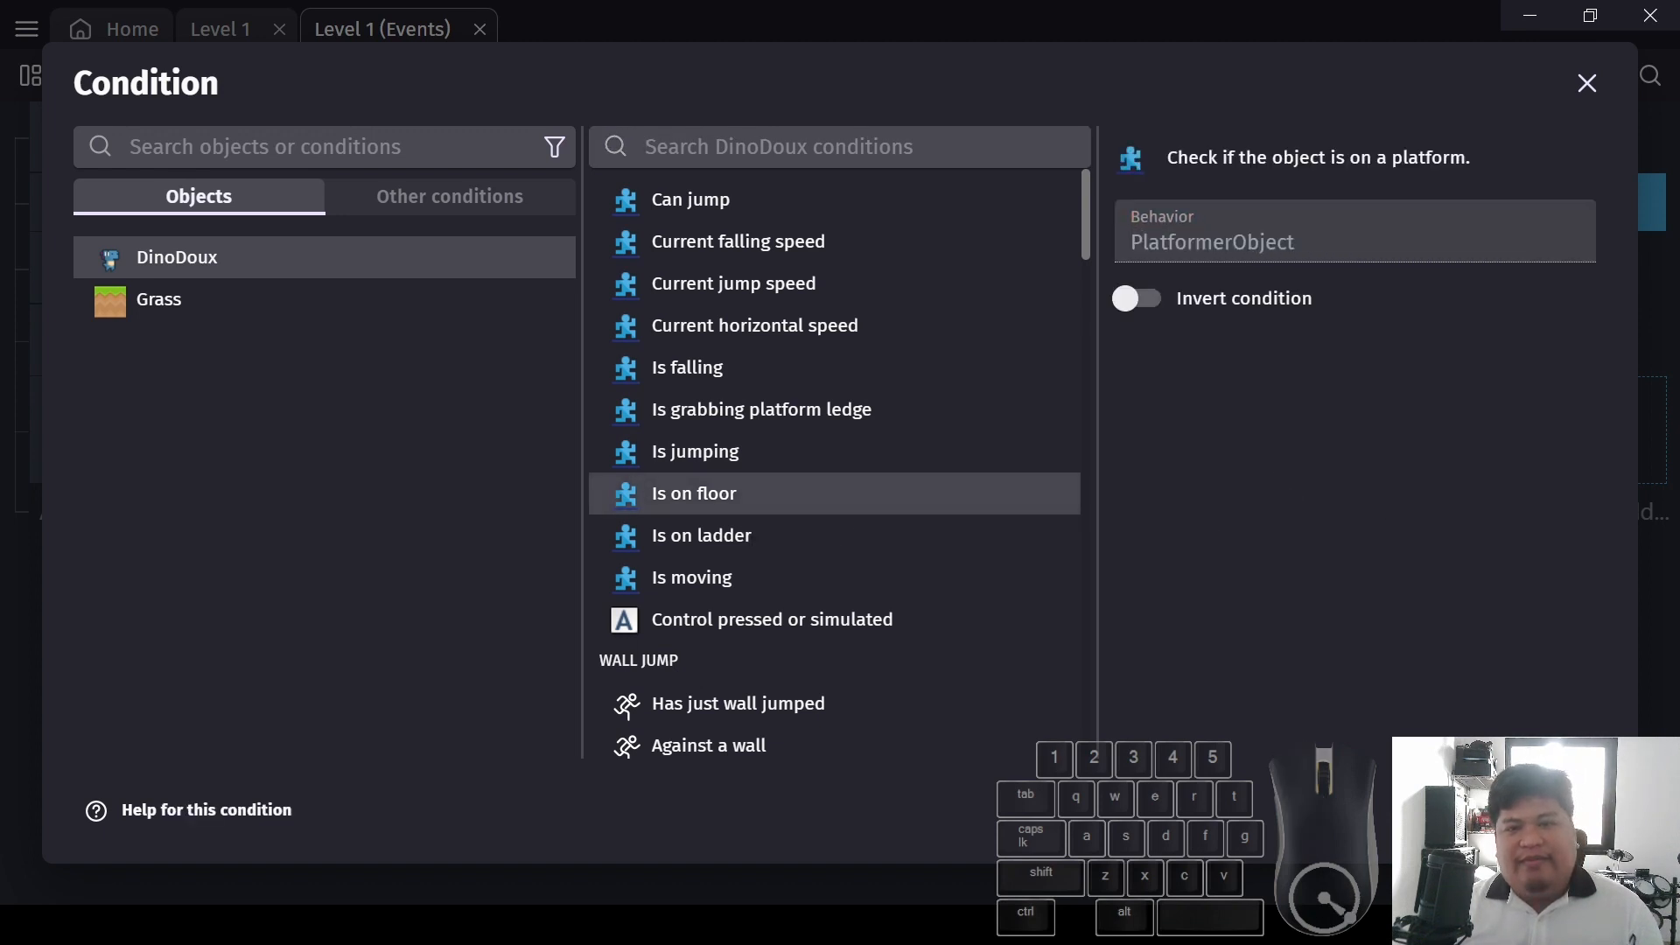
click(1566, 810)
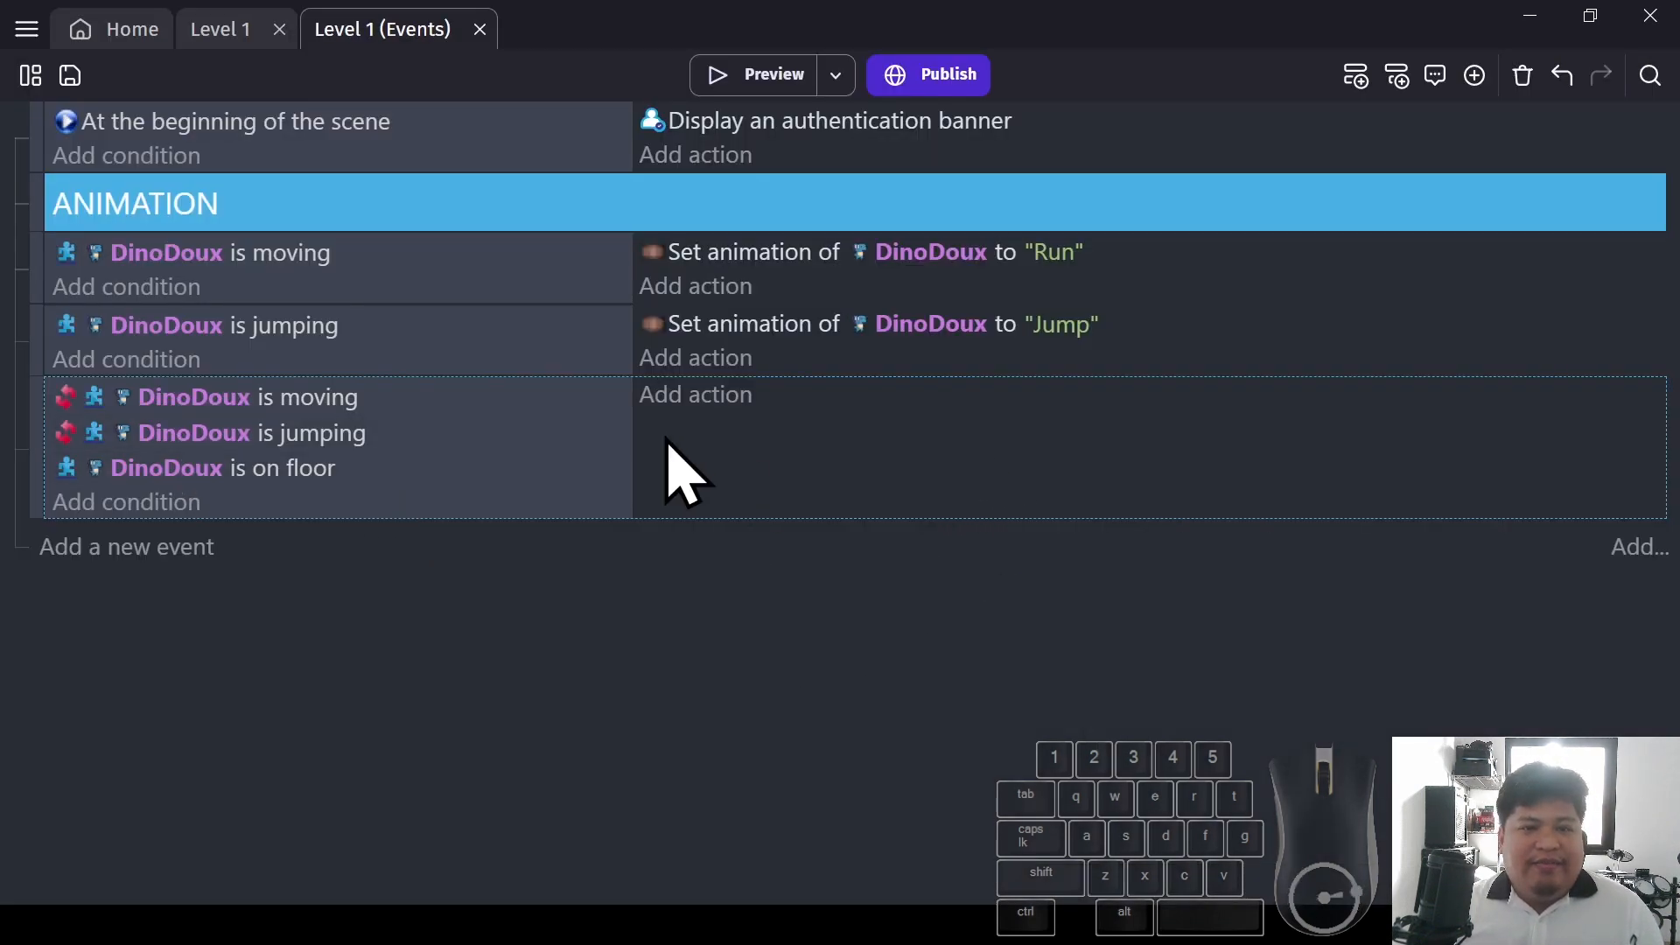
Add a "Change the animation (by name)" action to the on-floor event that sets DinoDoux's animation to Idle
click(674, 410)
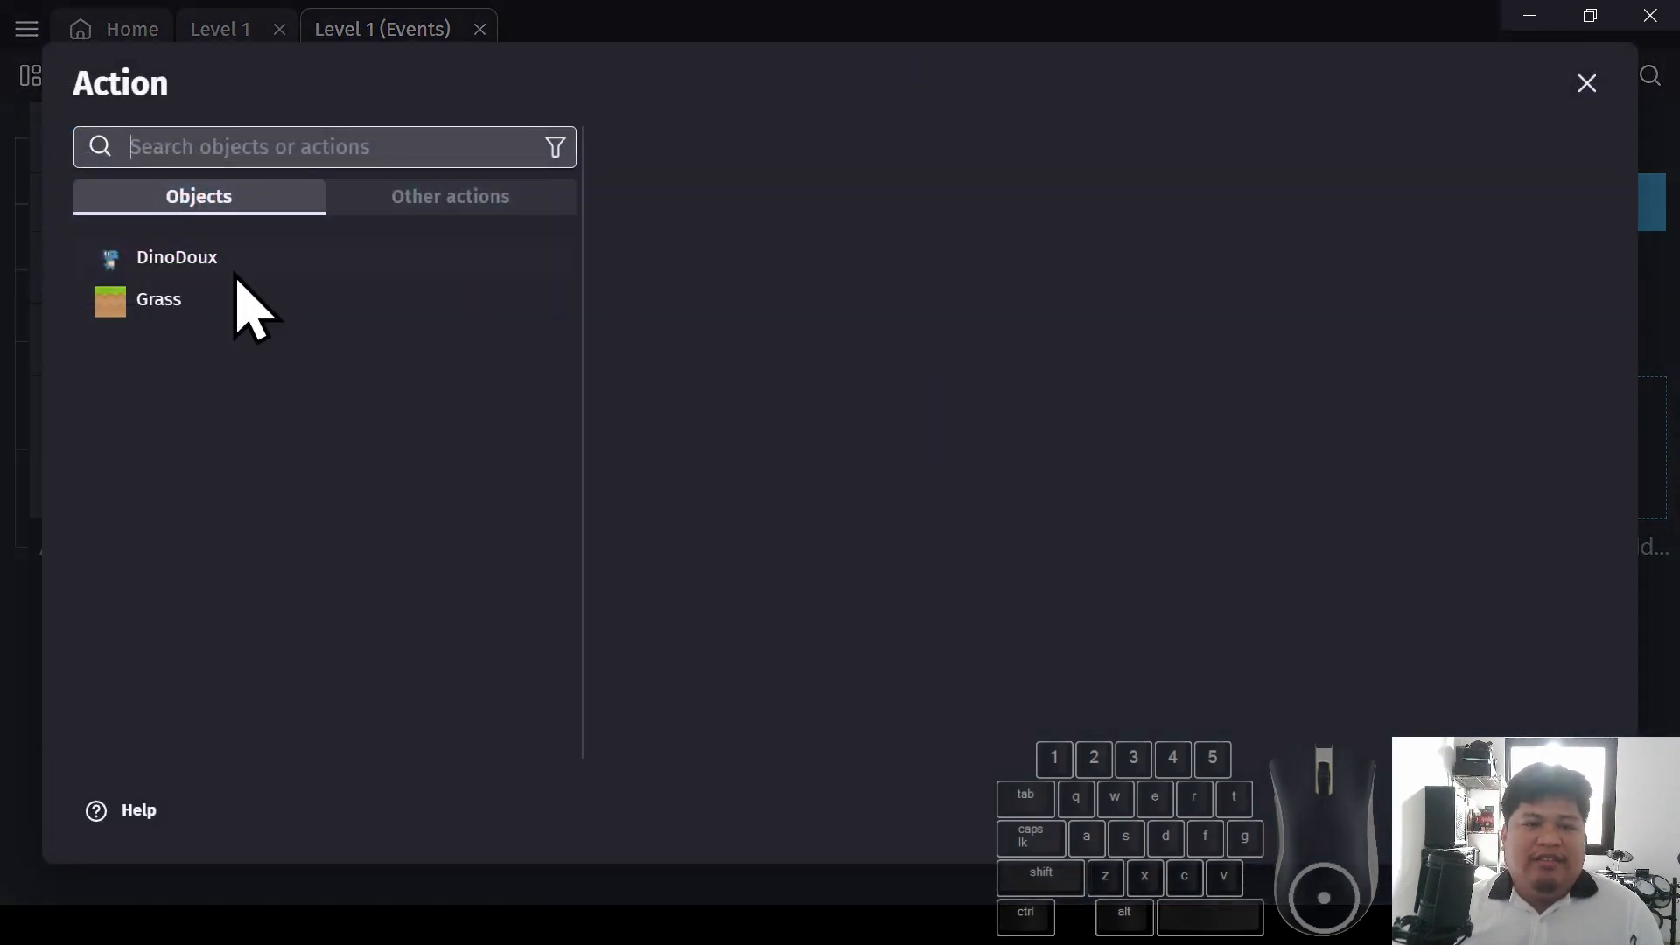
text(change the animation)
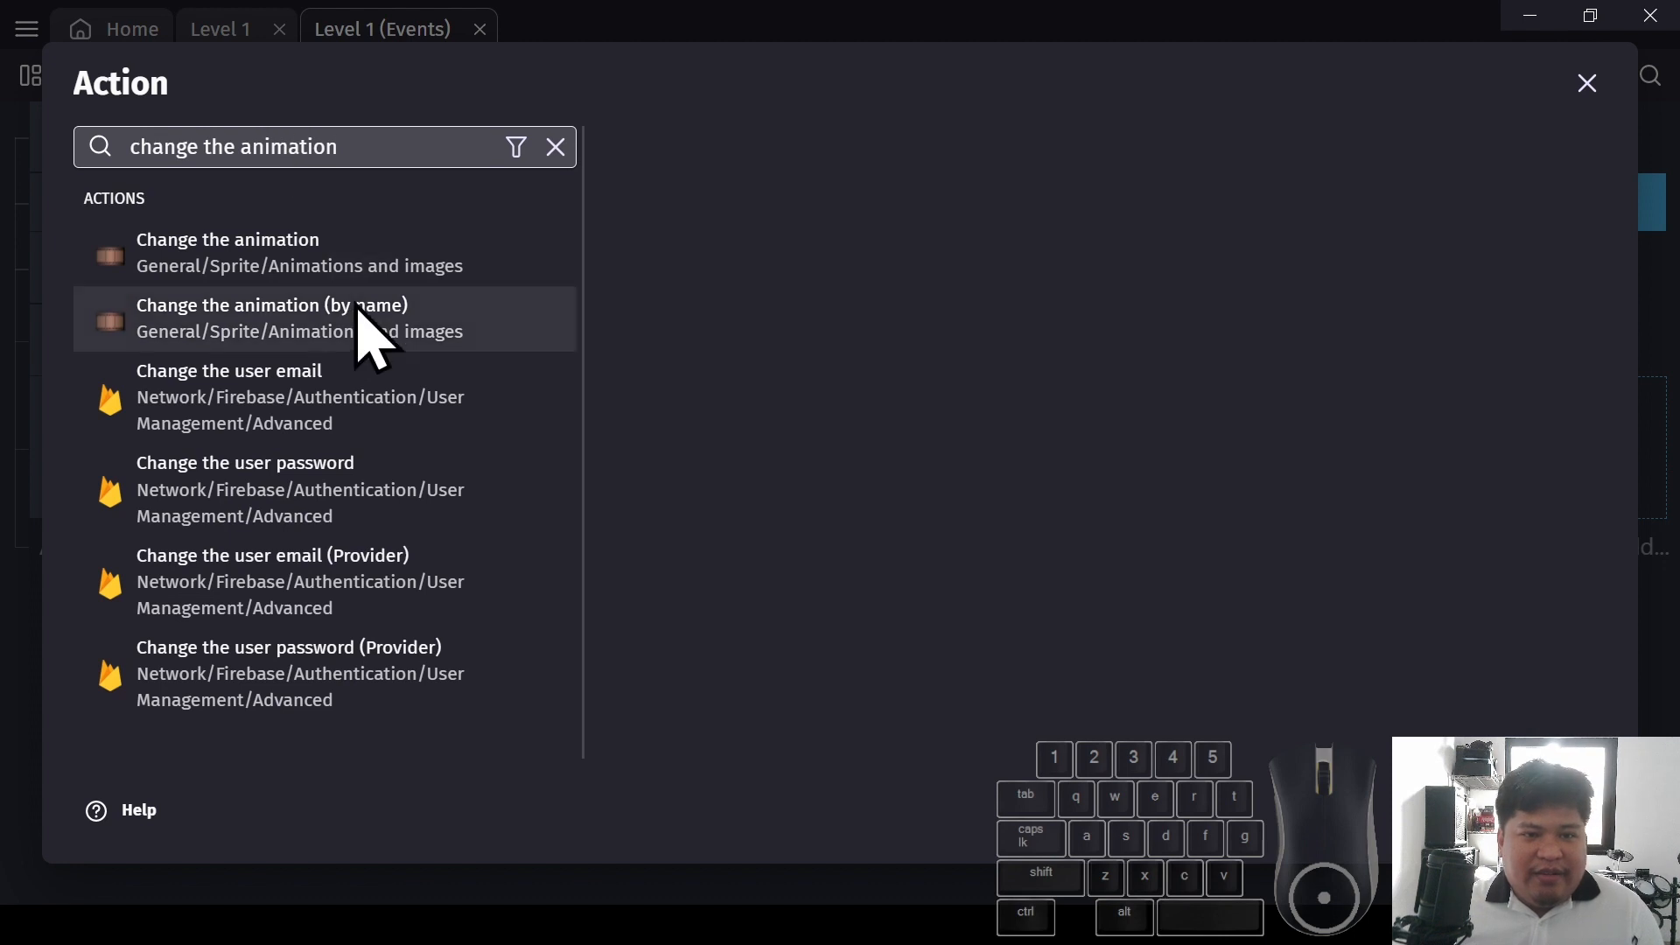
click(364, 323)
click(829, 332)
click(779, 207)
click(743, 289)
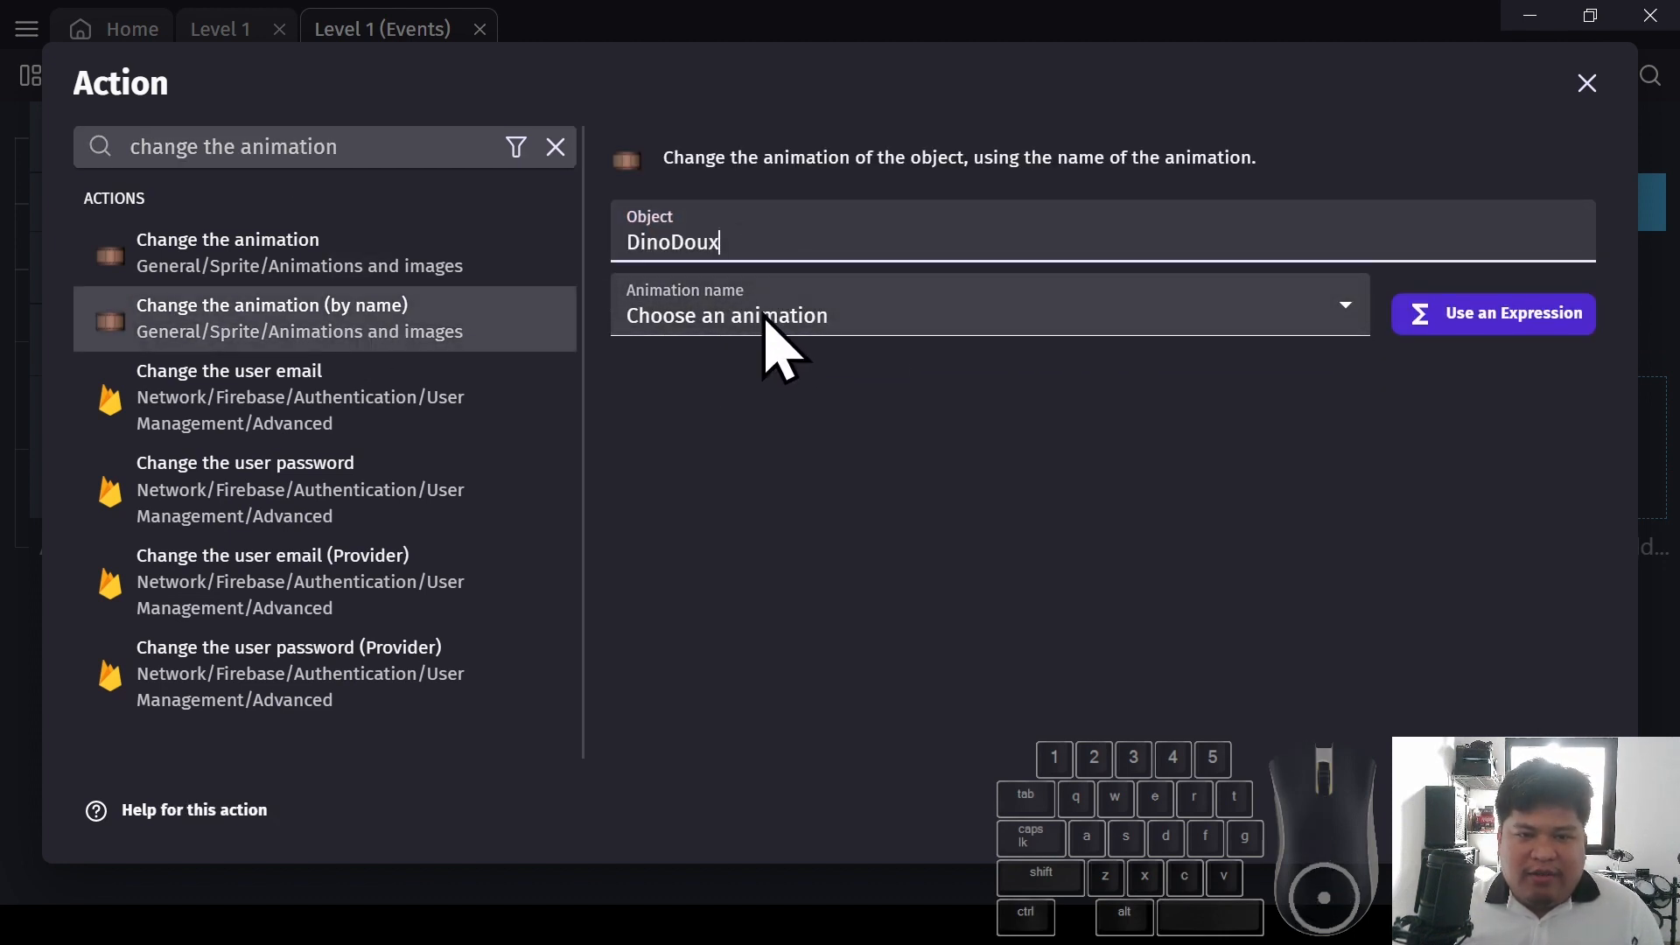
click(770, 317)
click(710, 429)
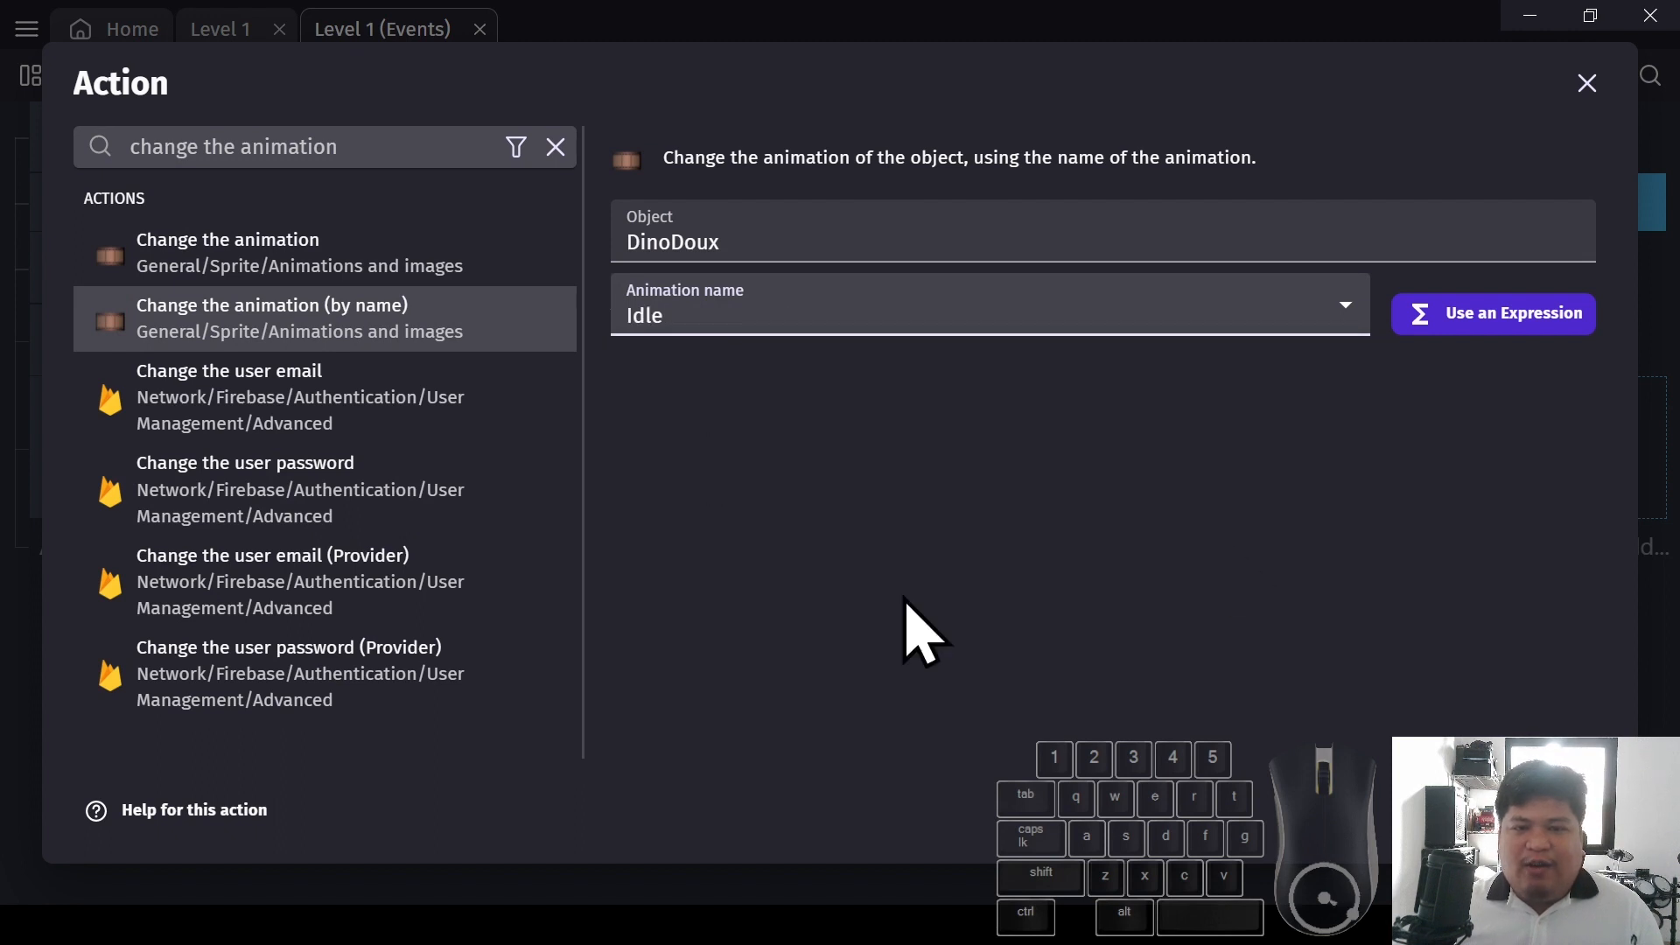
click(1559, 810)
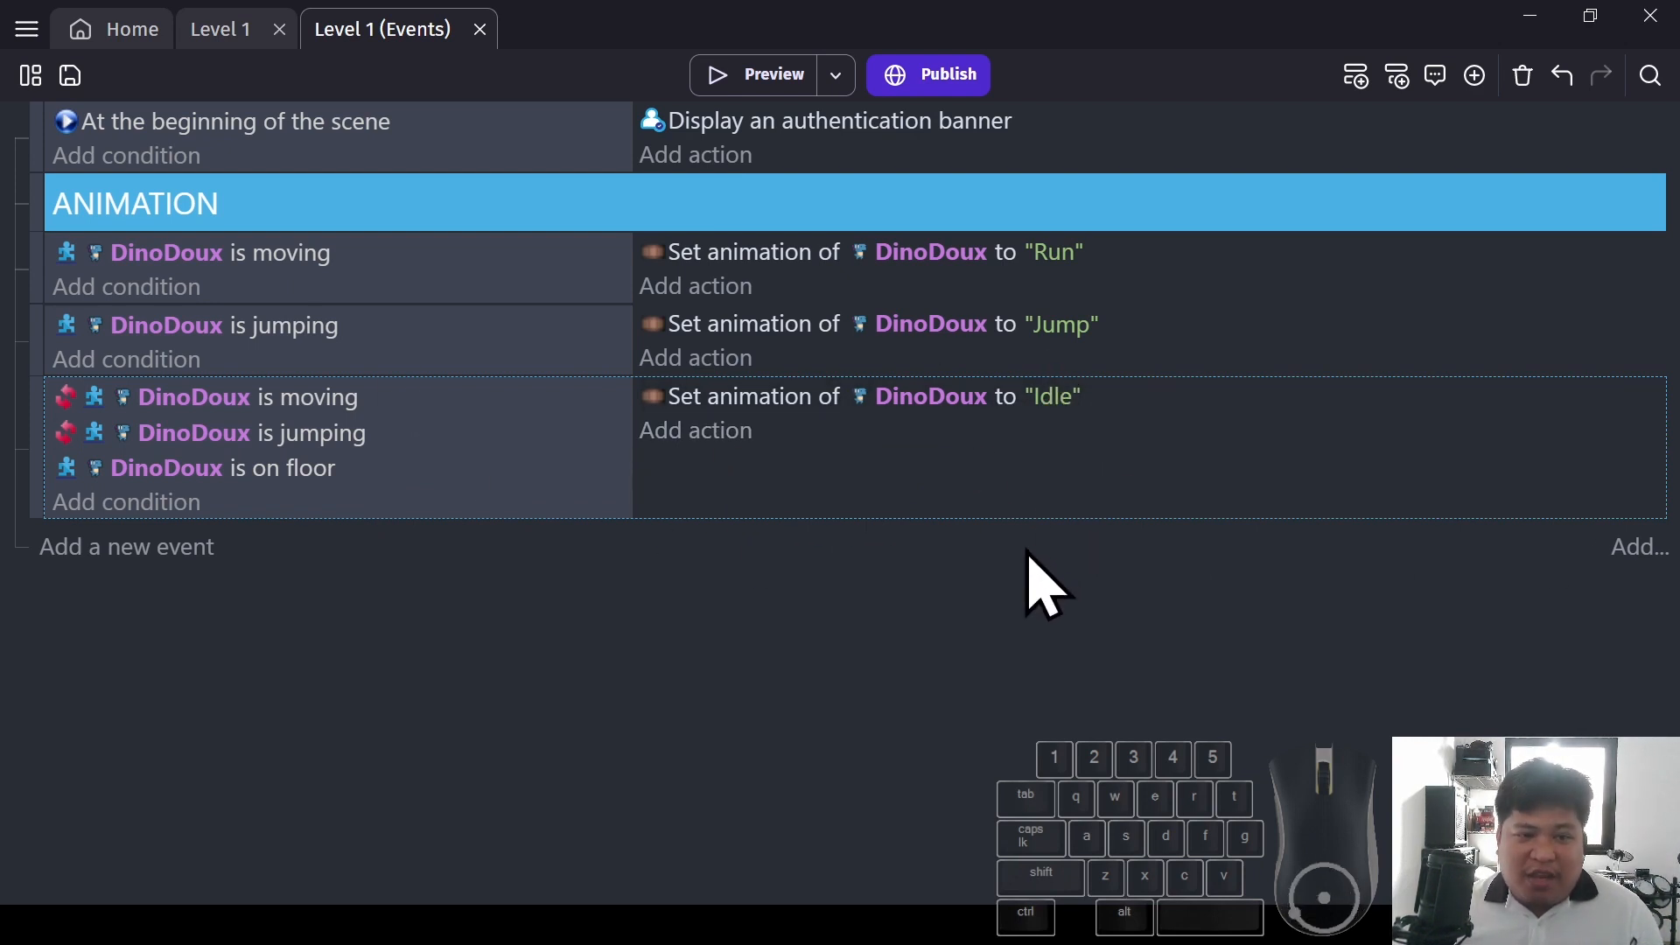
Preview the game, test the dino's idle, run and jump animations by moving right and jumping, and close the preview
click(747, 87)
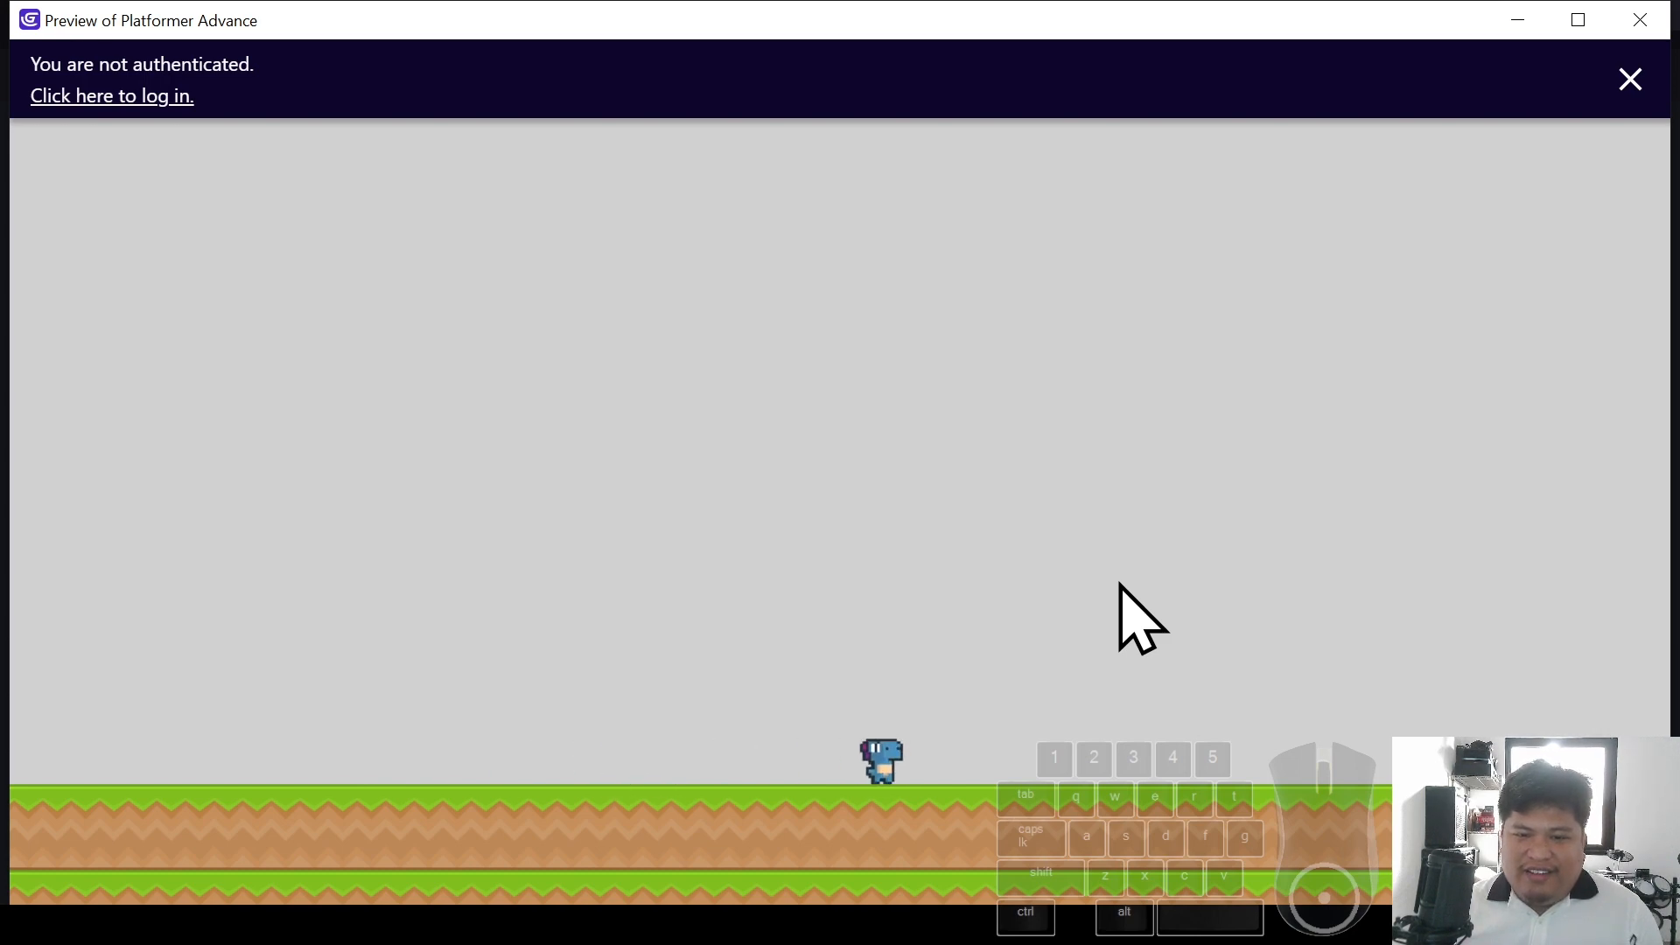
key(Right)
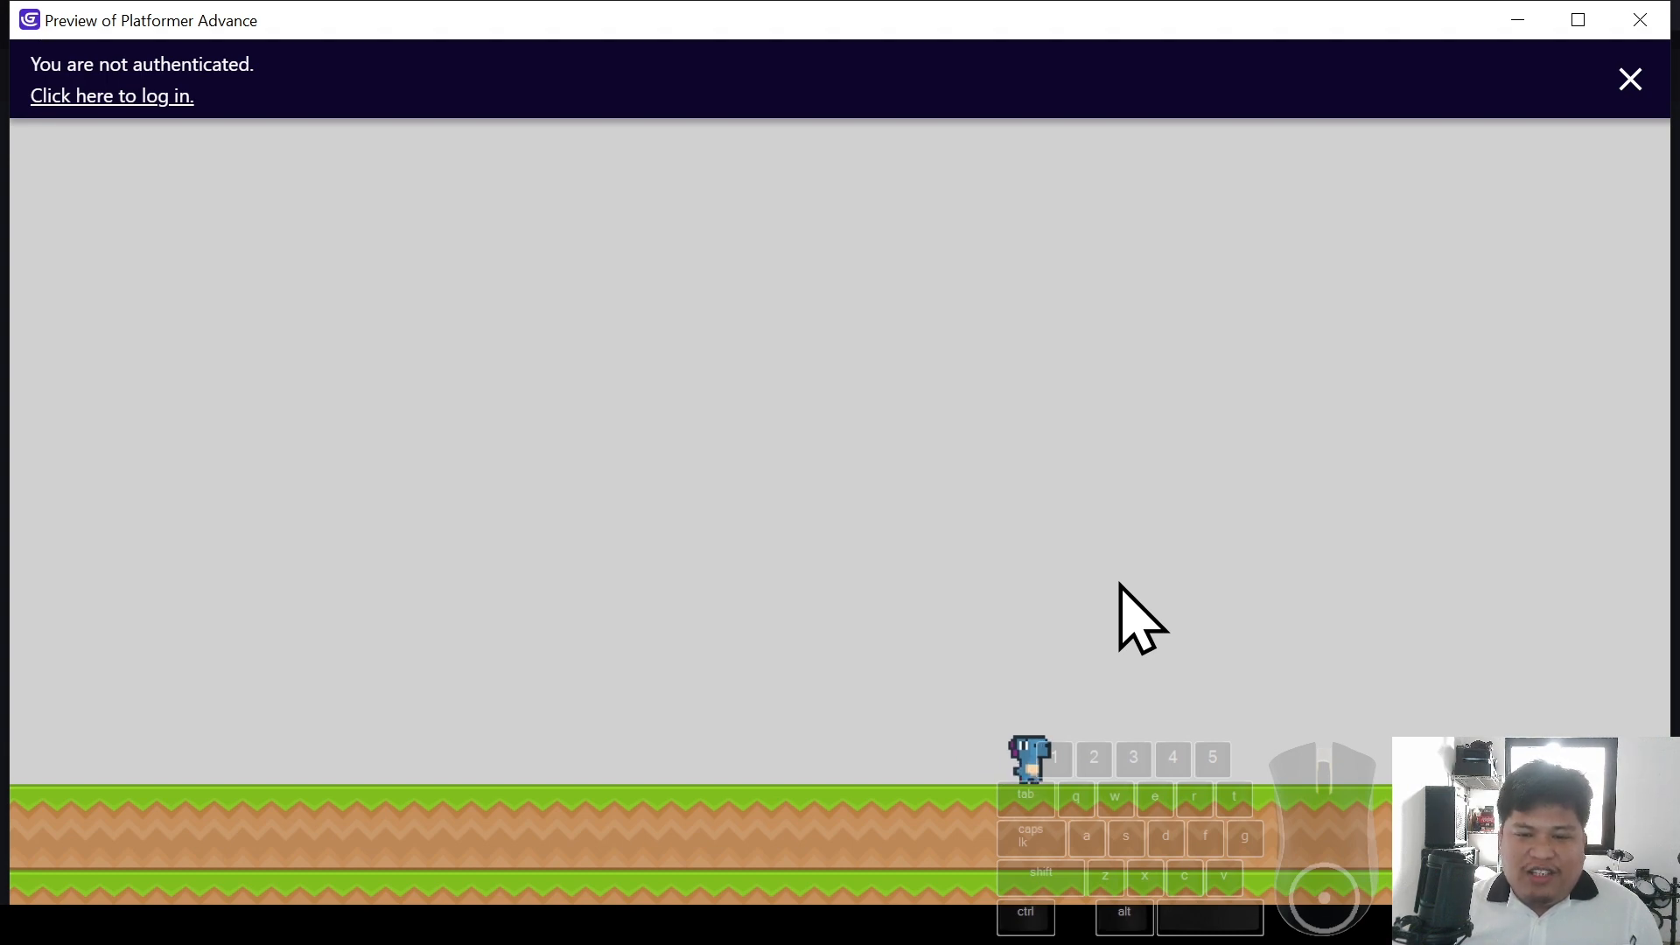
key(space)
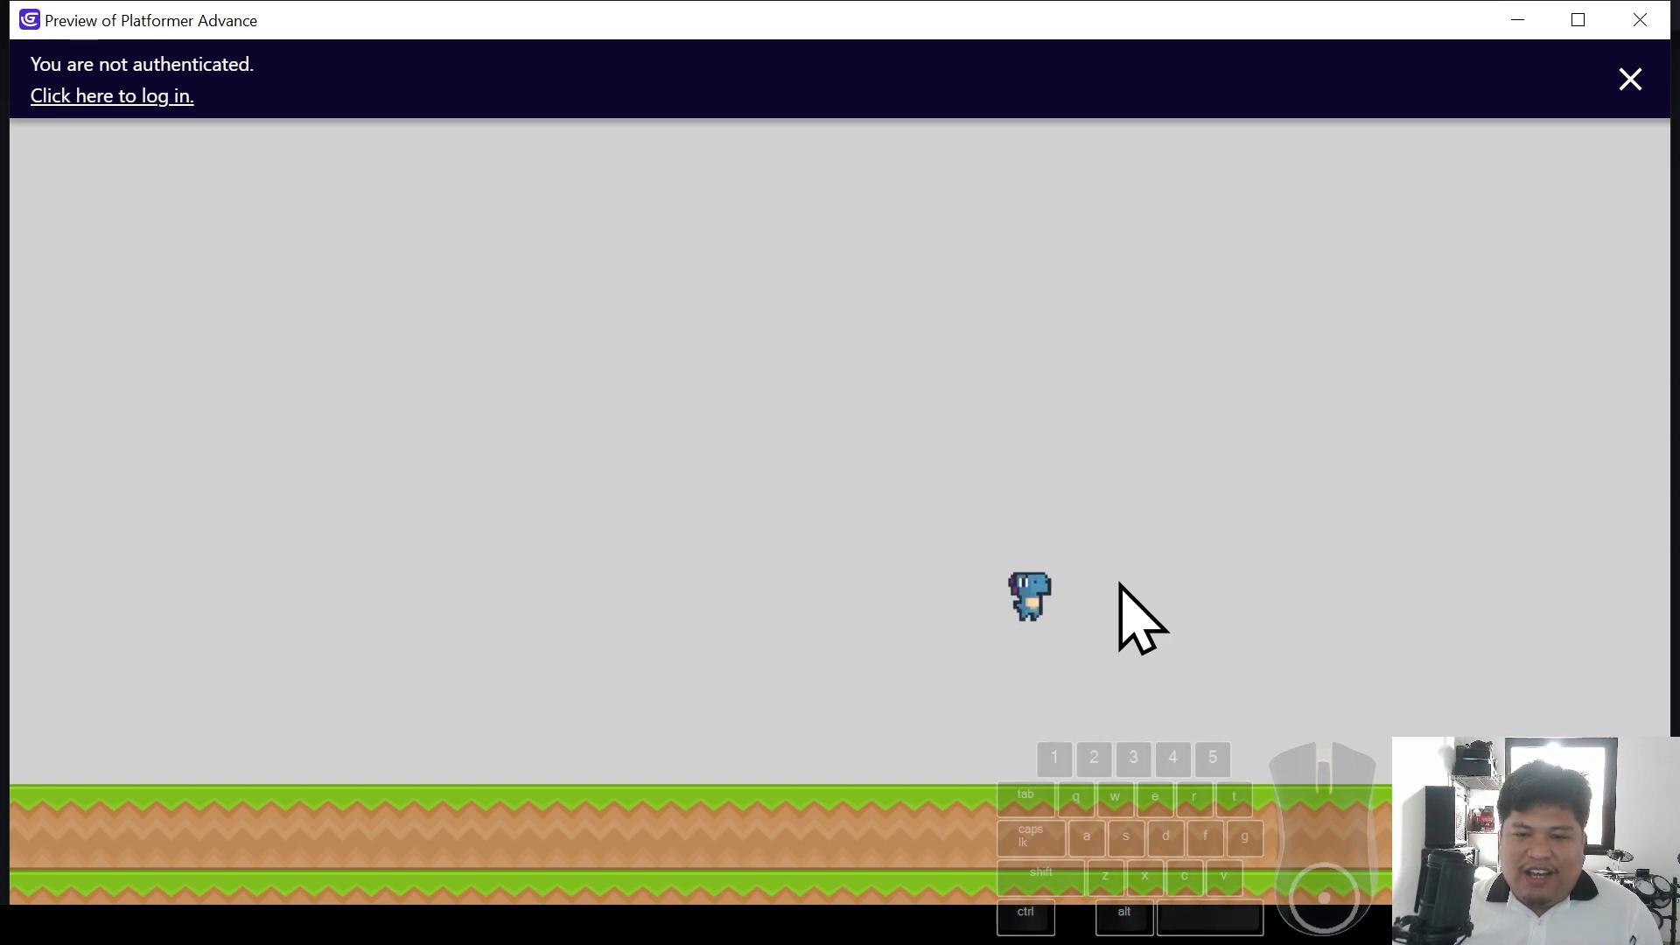
click(1627, 35)
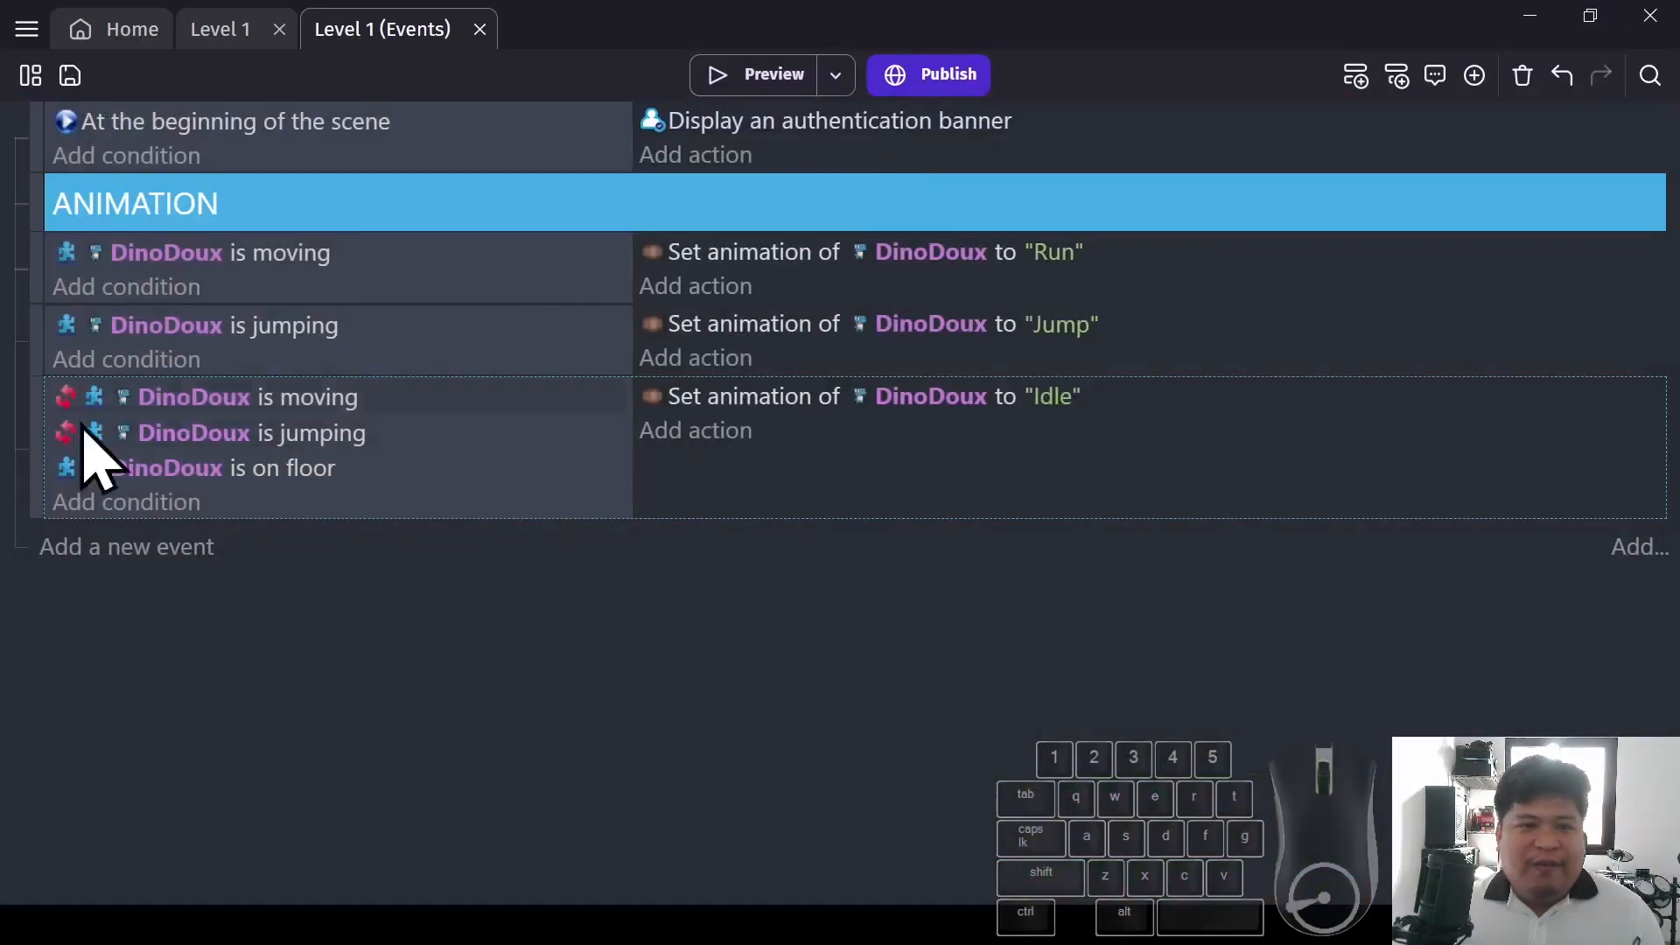
Add a "Trigger once while true" condition to the event that sets DinoDoux's Run animation
click(171, 288)
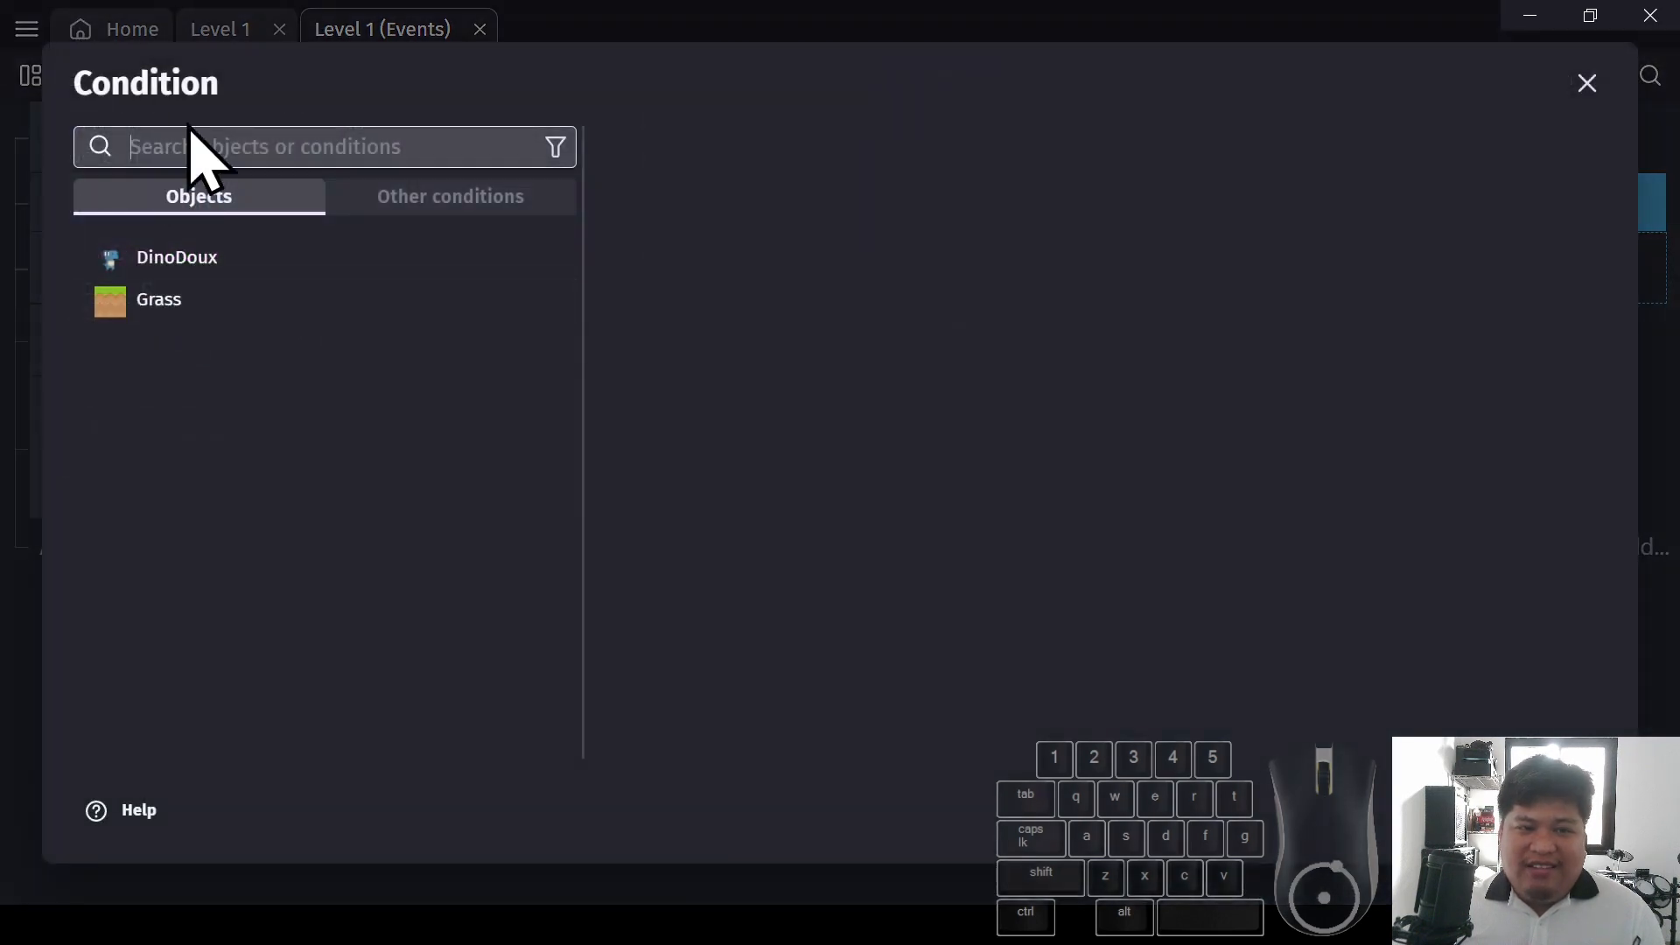
text(trigger)
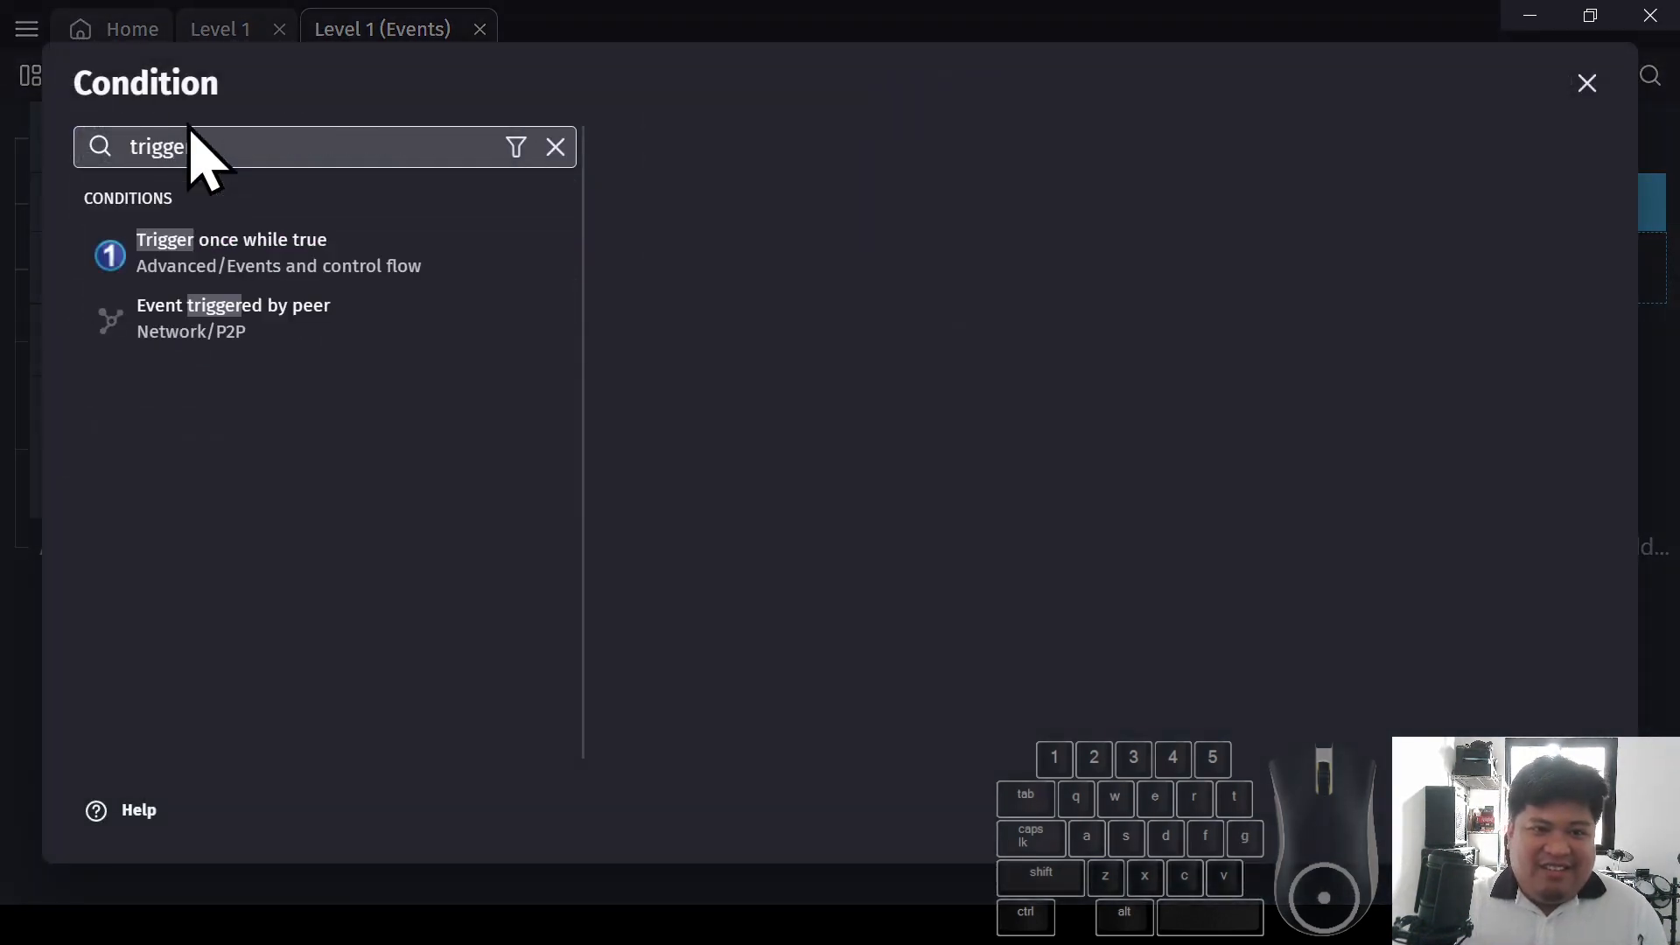
click(259, 250)
click(1575, 811)
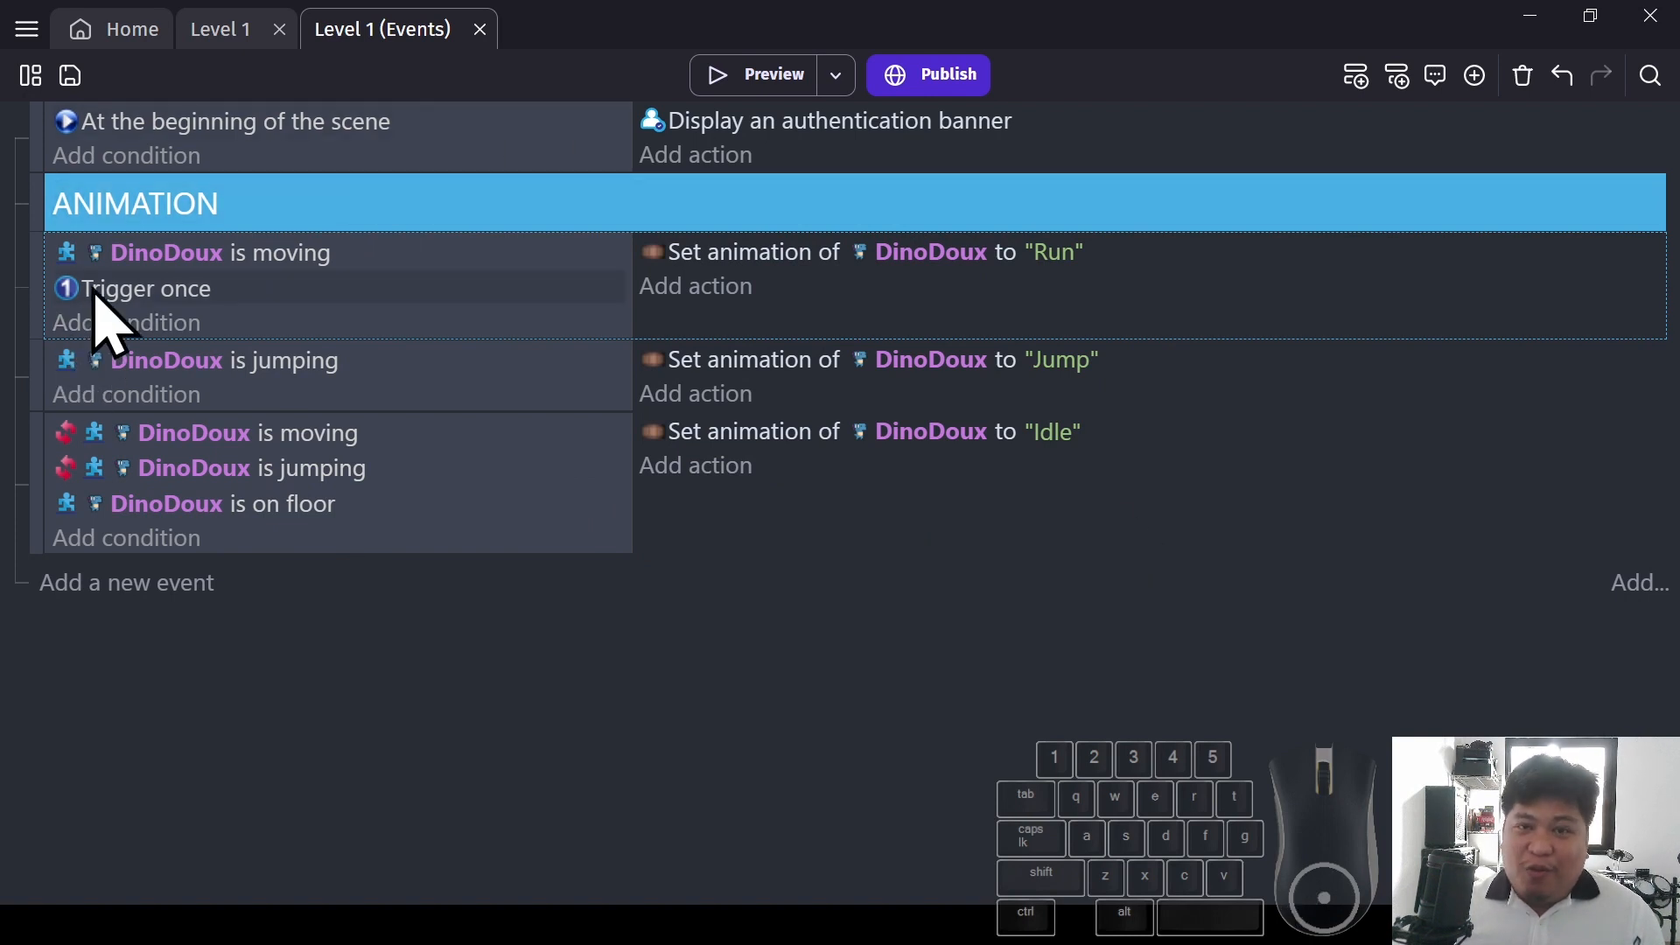
Add a "Trigger once while true" condition to the event that sets DinoDoux's Jump animation
click(102, 394)
text(t)
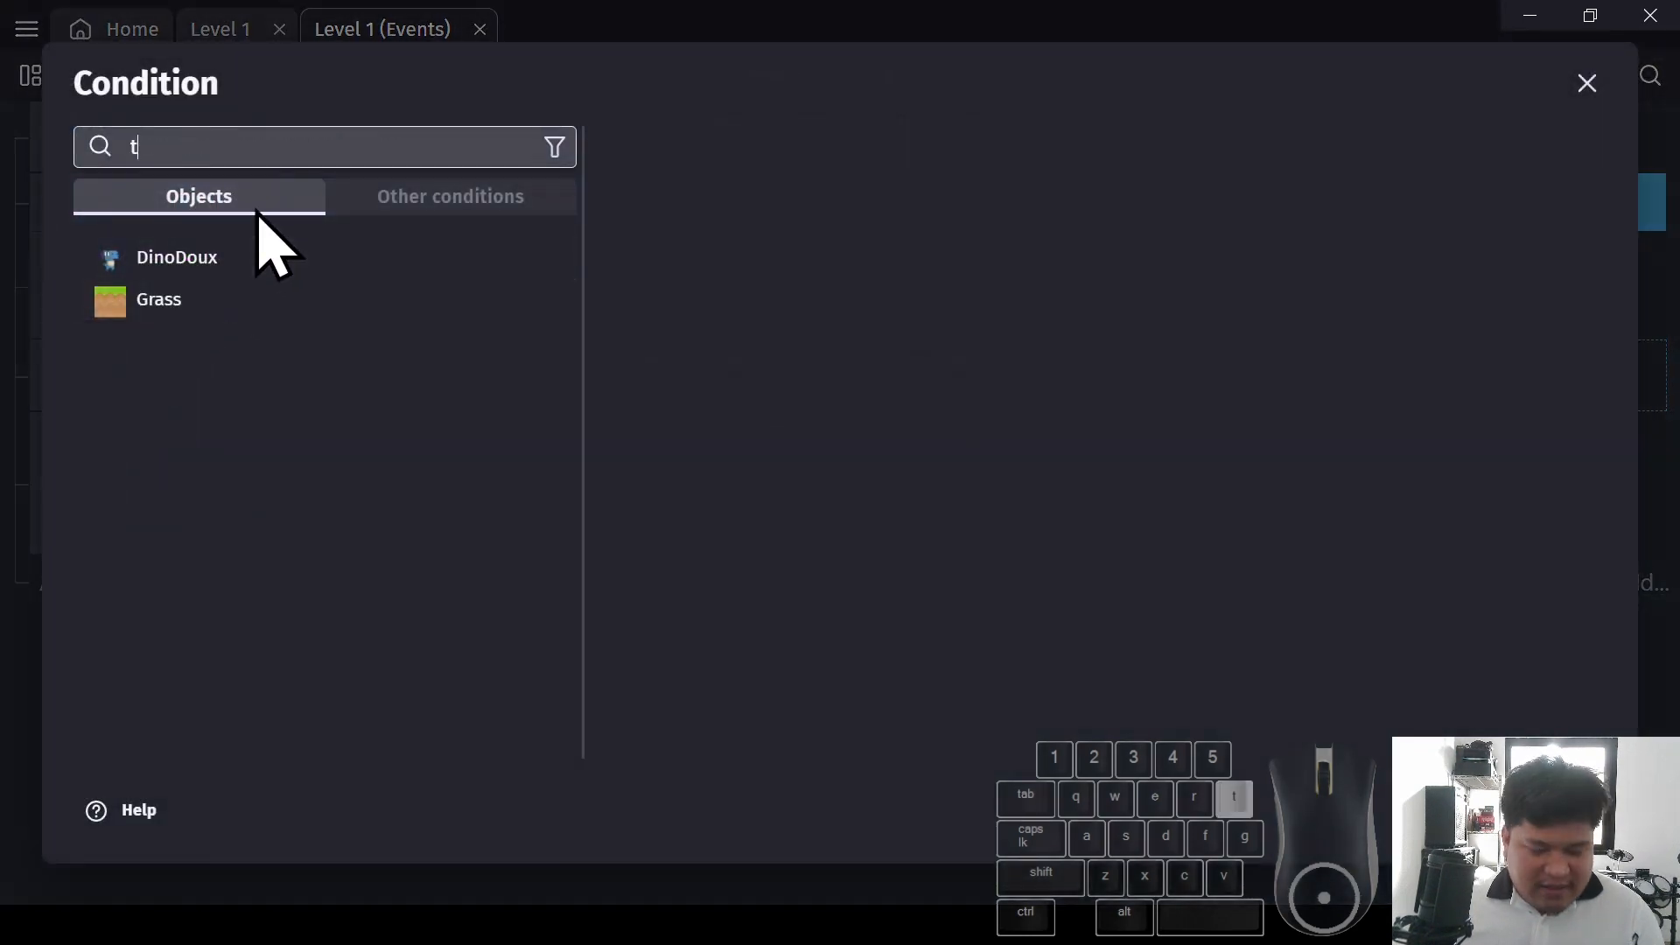
text(rigger once)
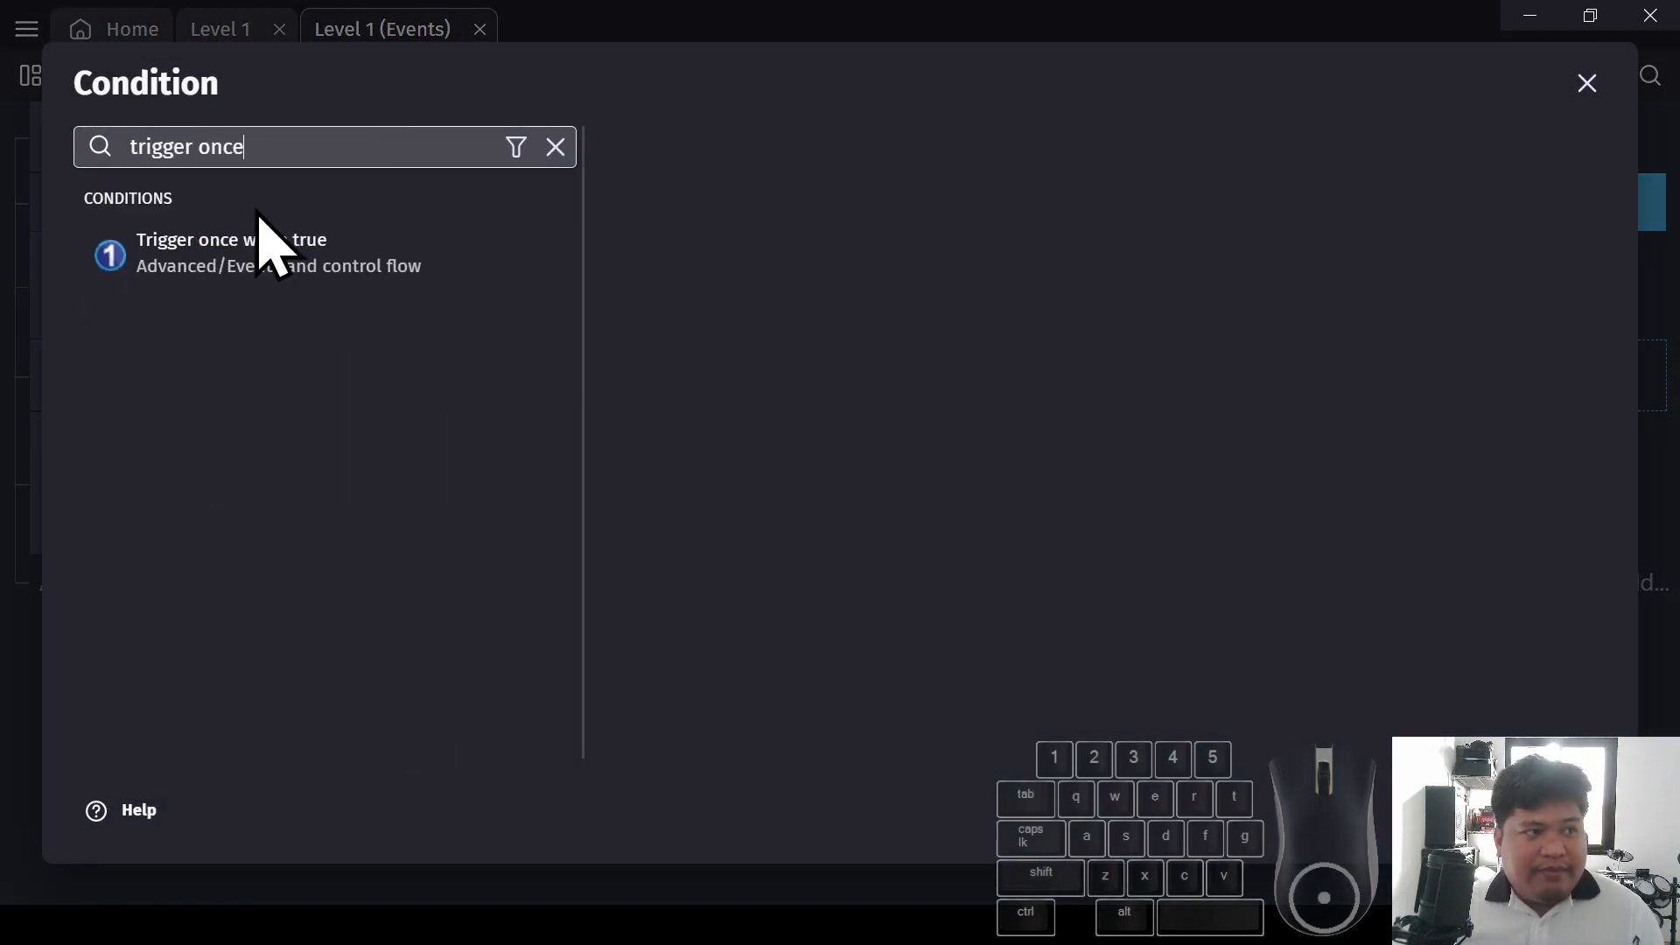
click(206, 258)
click(1571, 810)
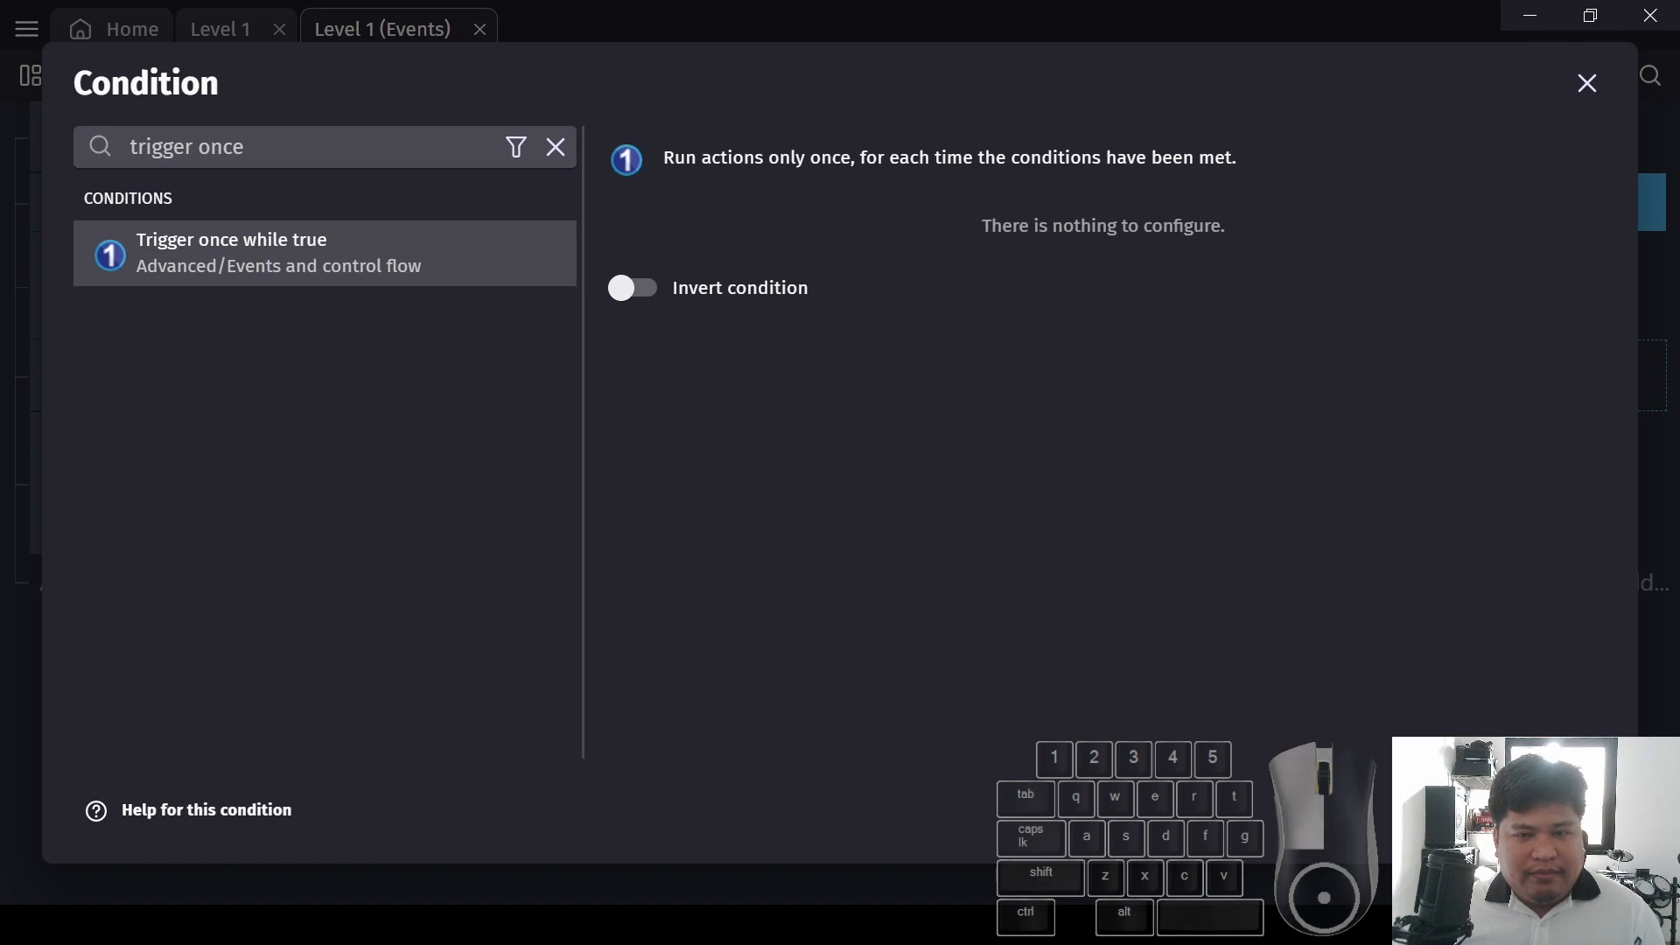
Add a "Trigger once while true" condition to the event that sets DinoDoux's Idle animation
click(172, 580)
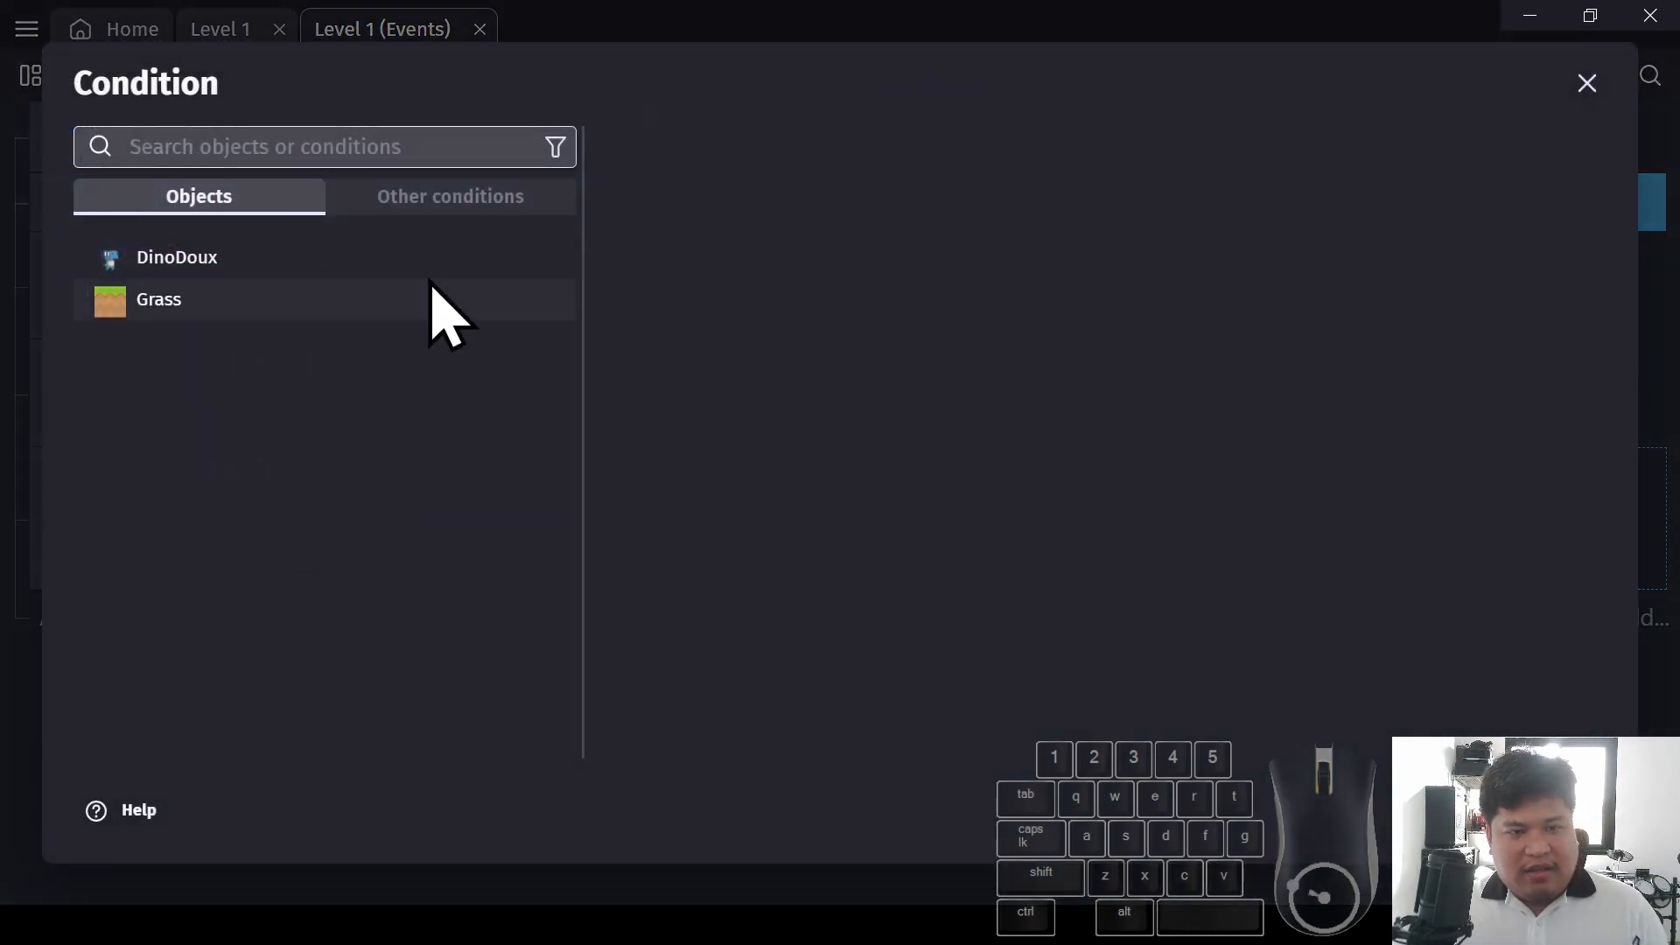
text(trig)
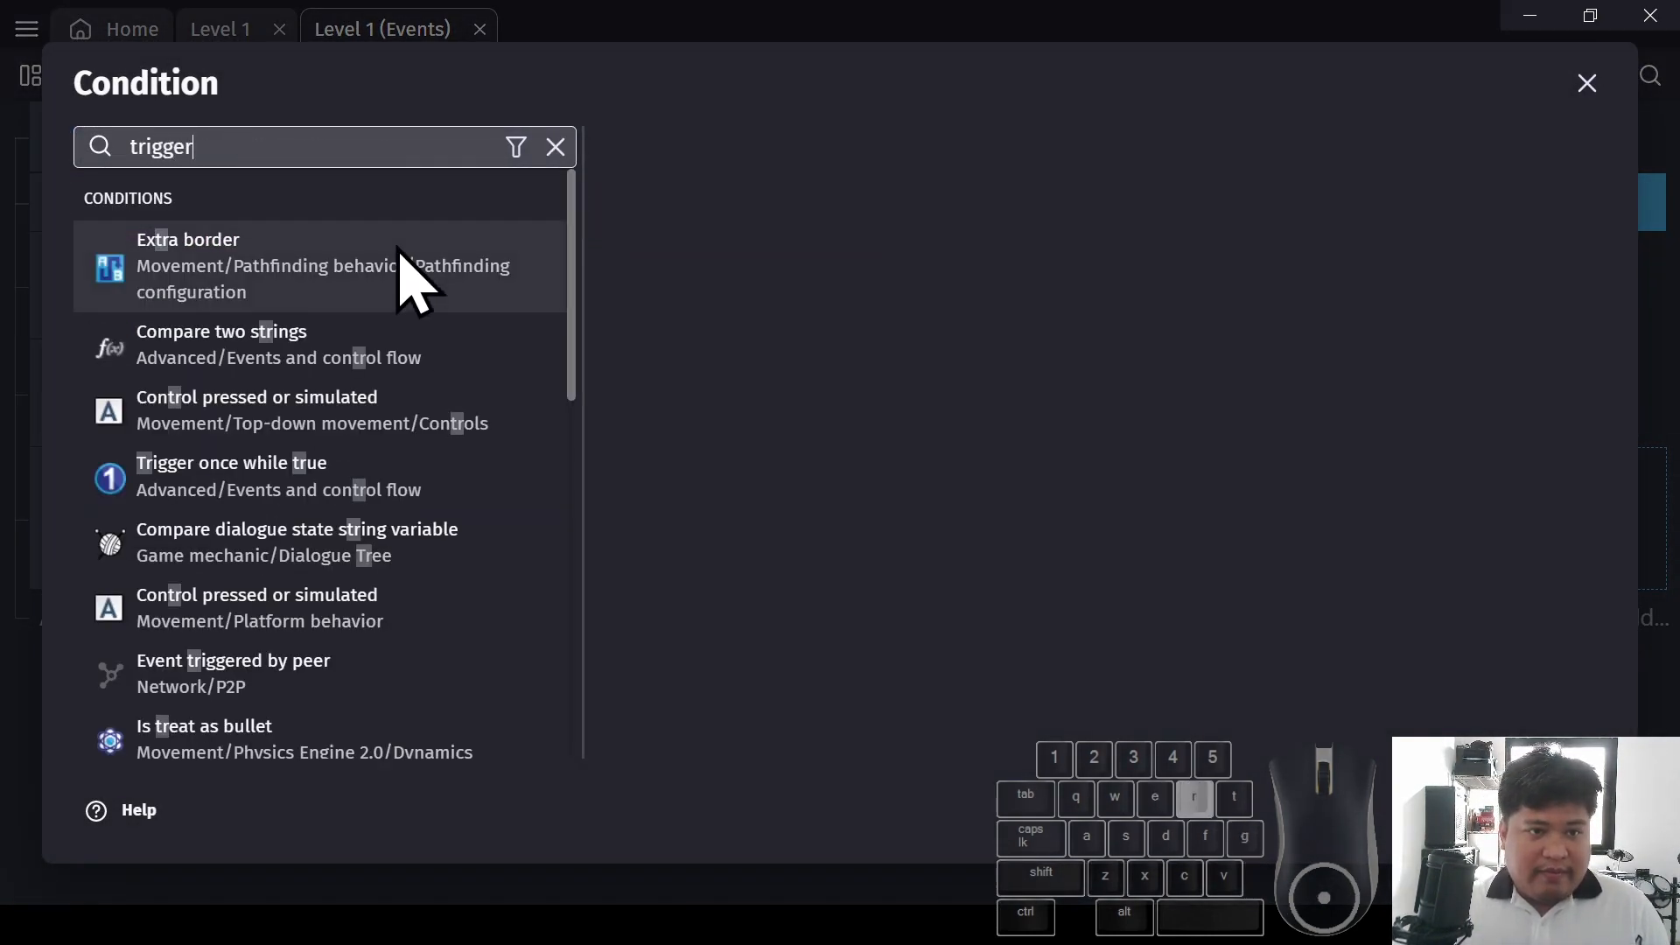
text(ger)
click(341, 254)
click(1572, 810)
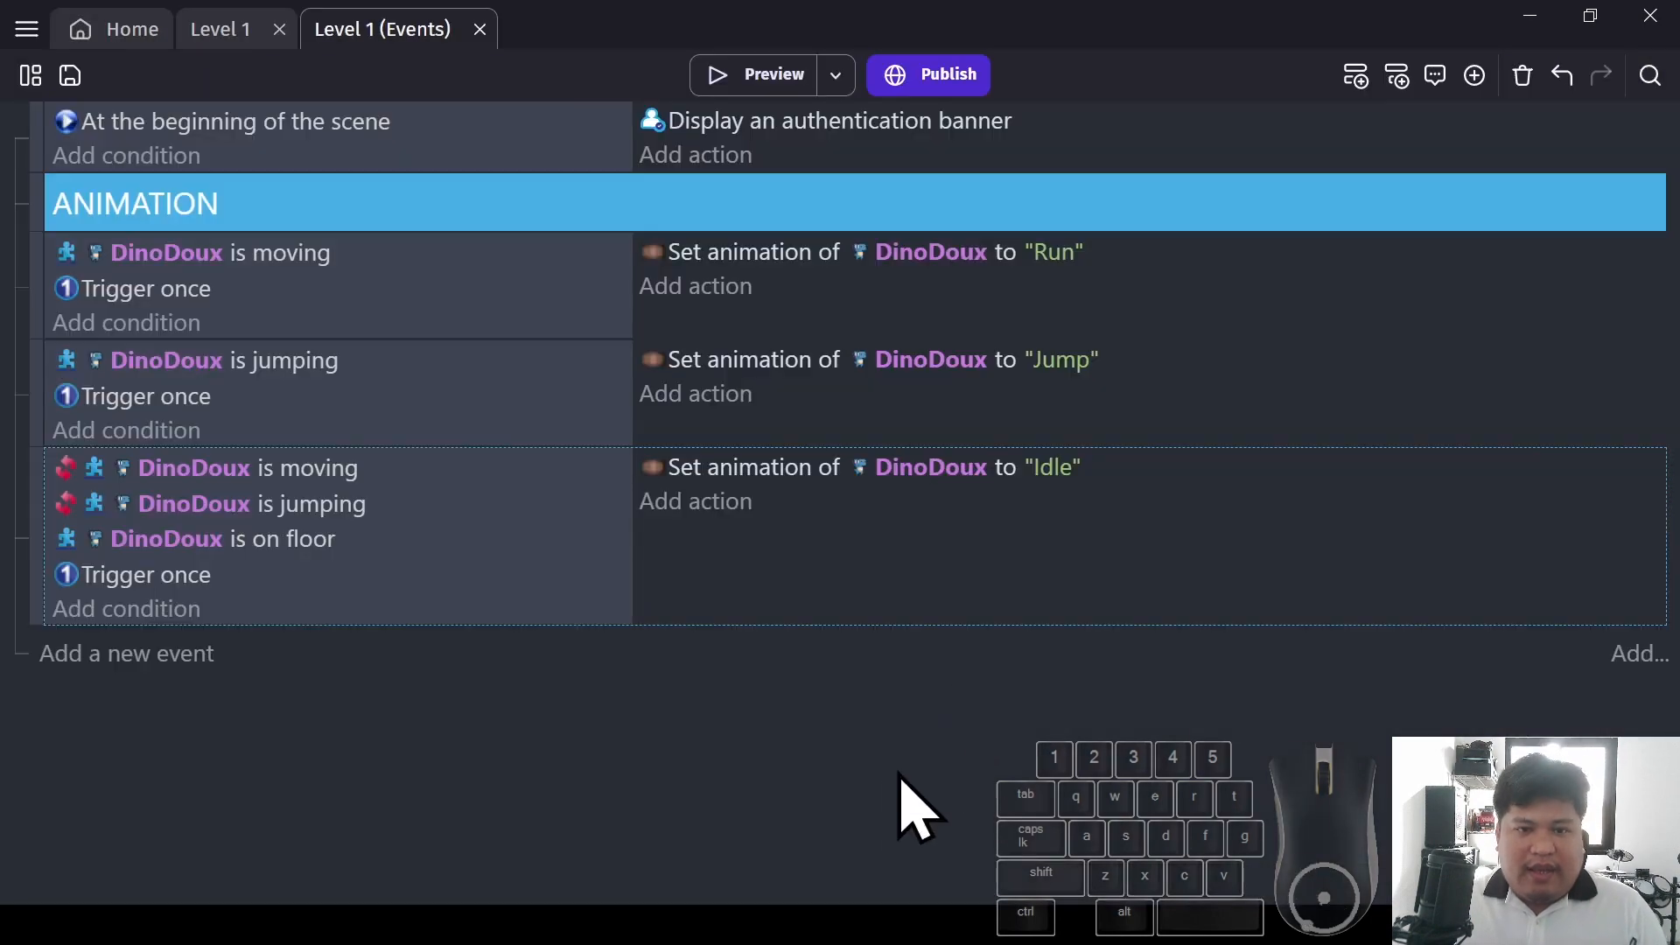
Preview the game, test the dino's animations by moving it both ways and jumping repeatedly, and close the preview
click(771, 75)
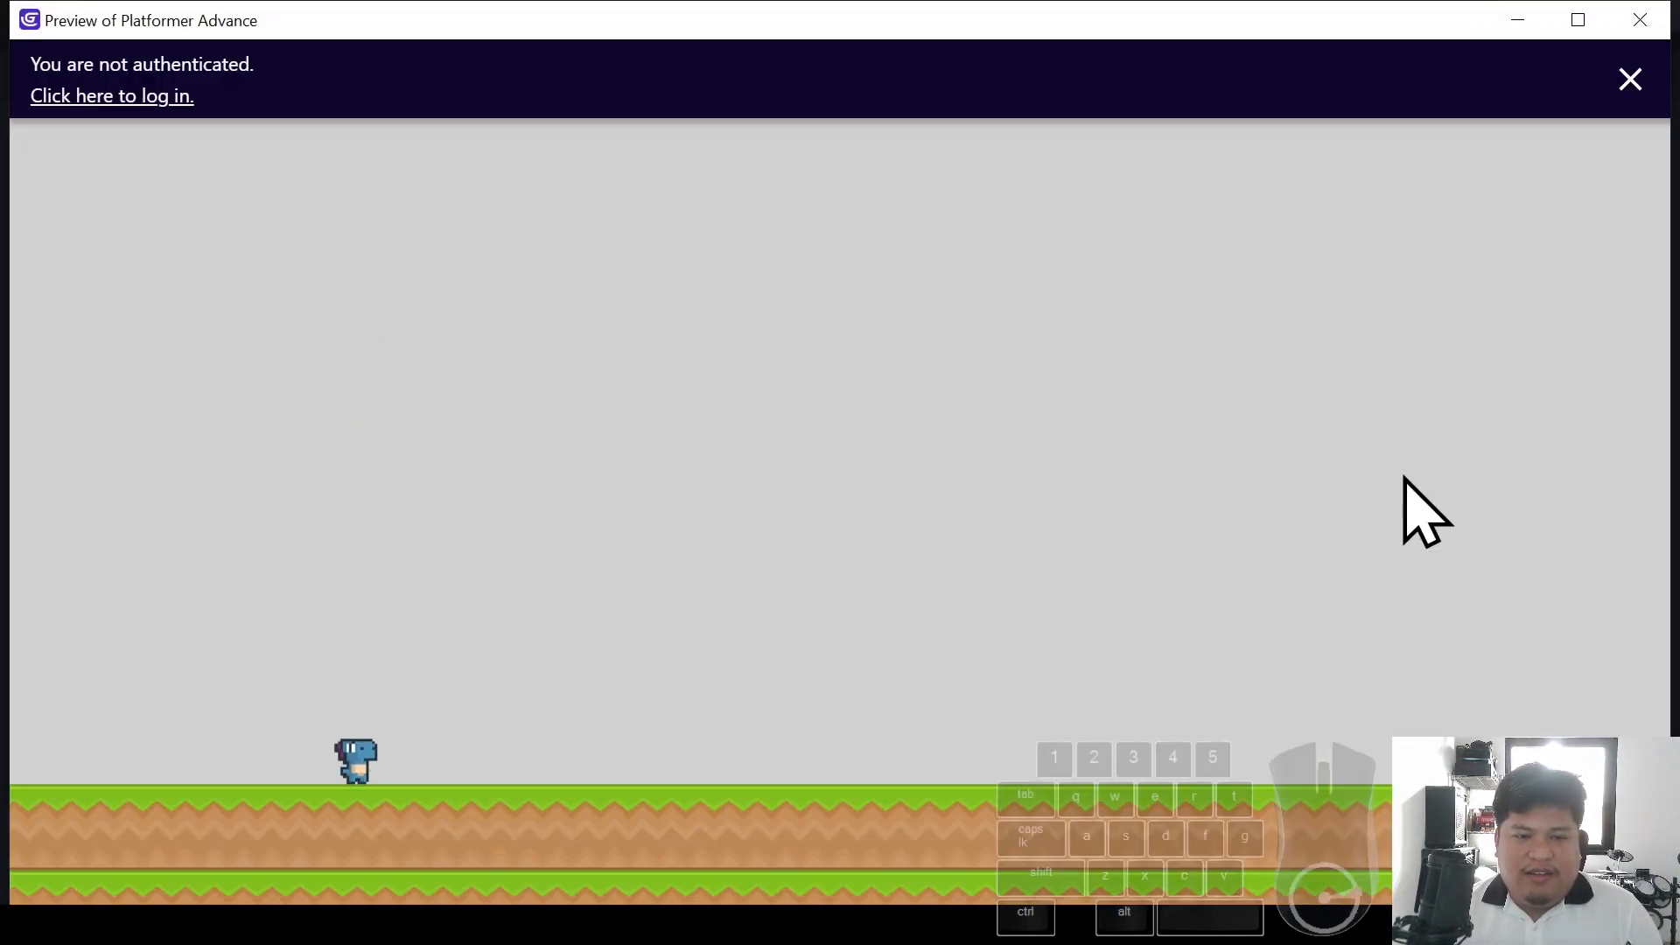
key(space)
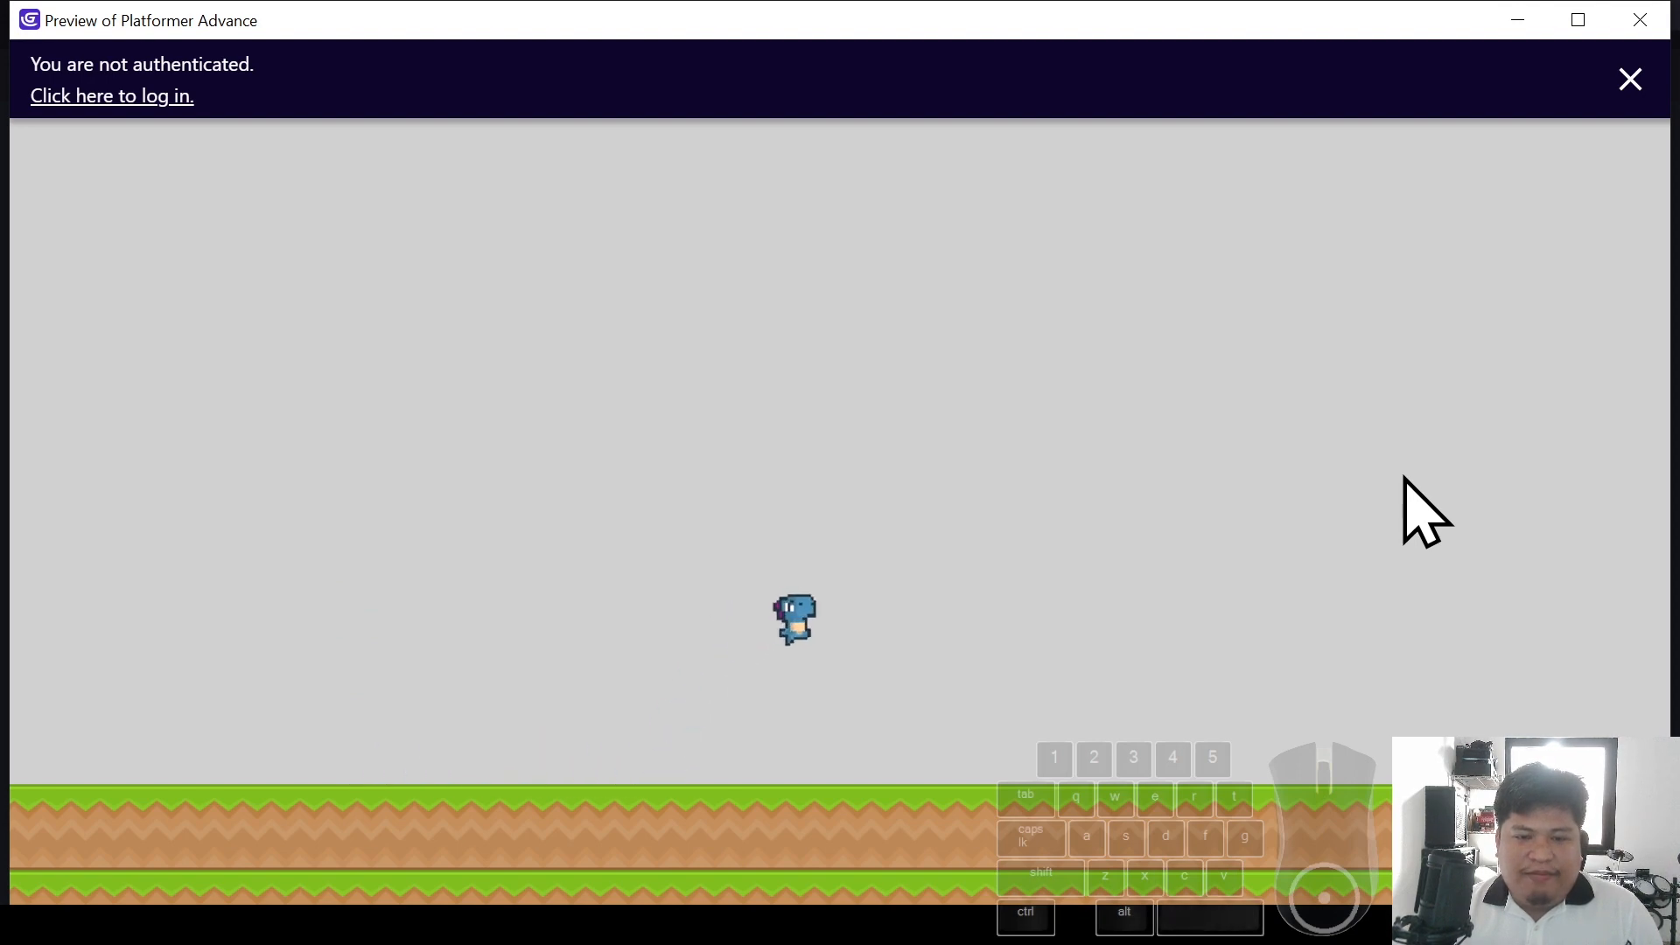
key(Left)
key(space)
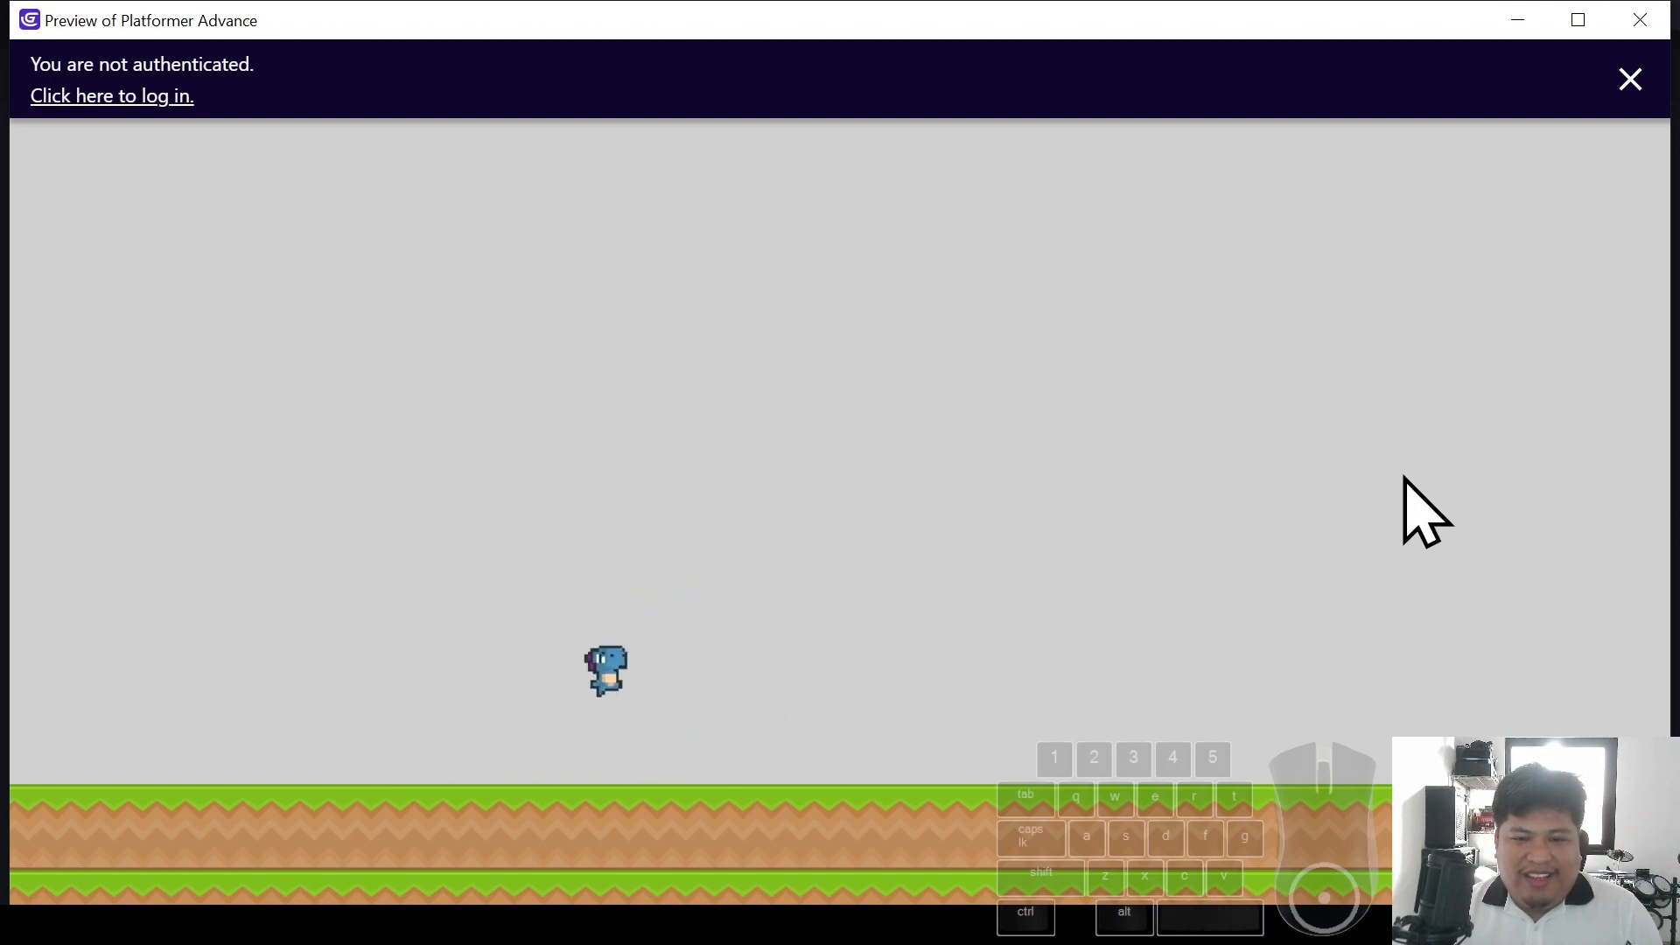
key(Right)
key(space)
key(Left)
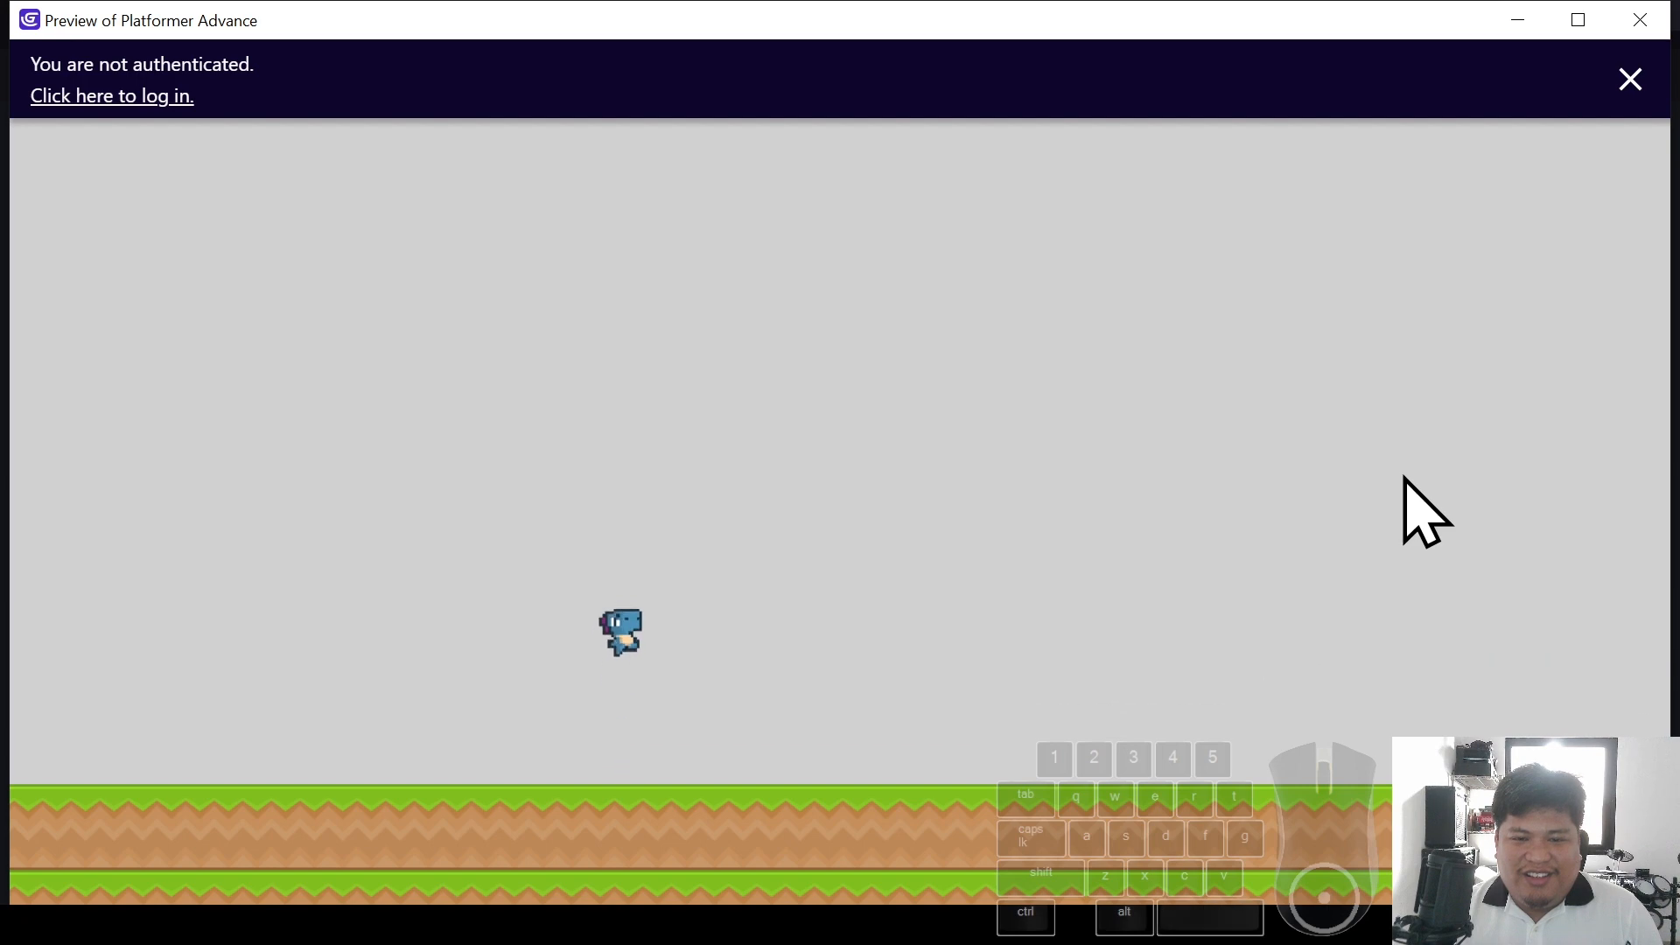
key(space)
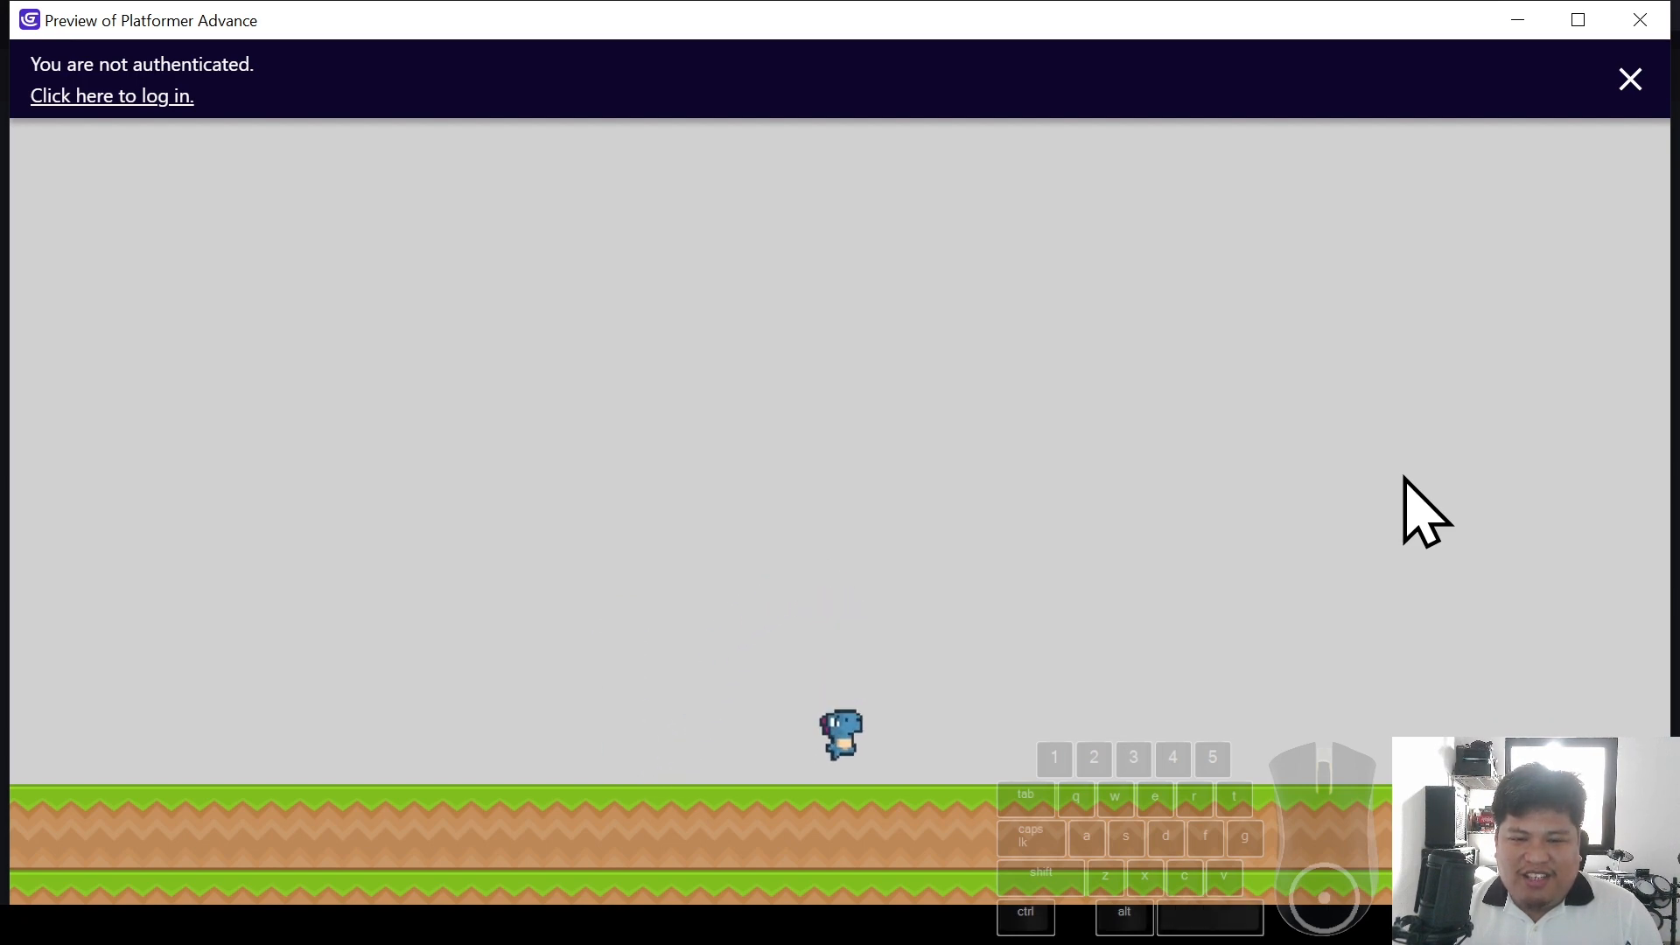
key(Left)
key(space)
key(space)
key(Right)
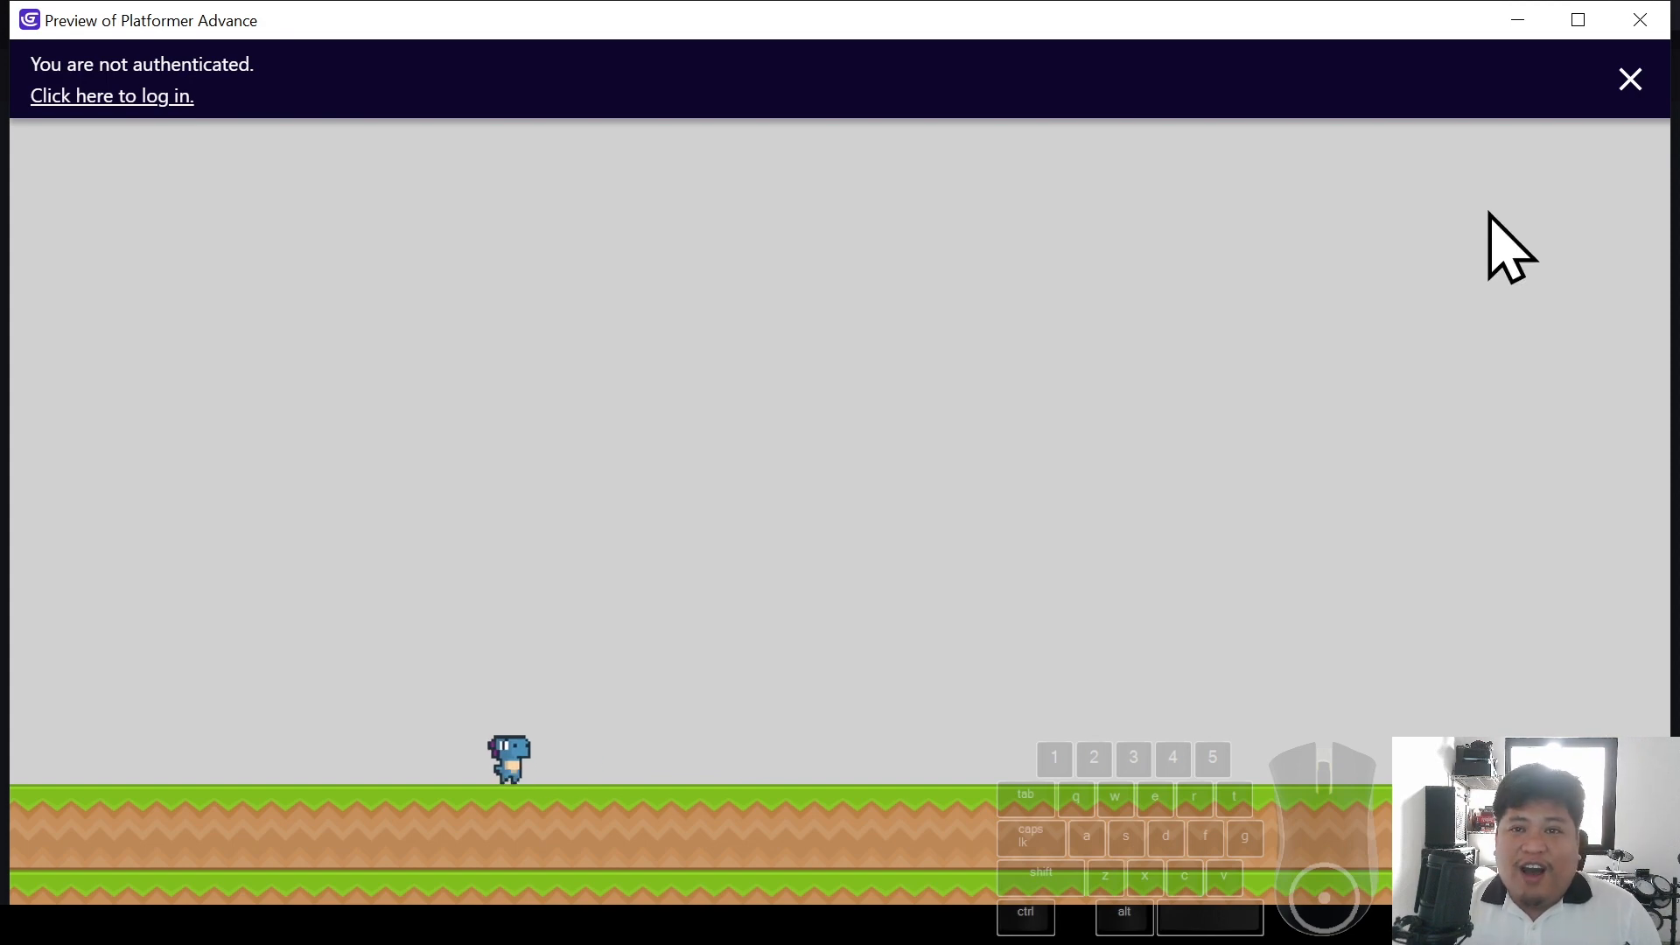
click(1643, 21)
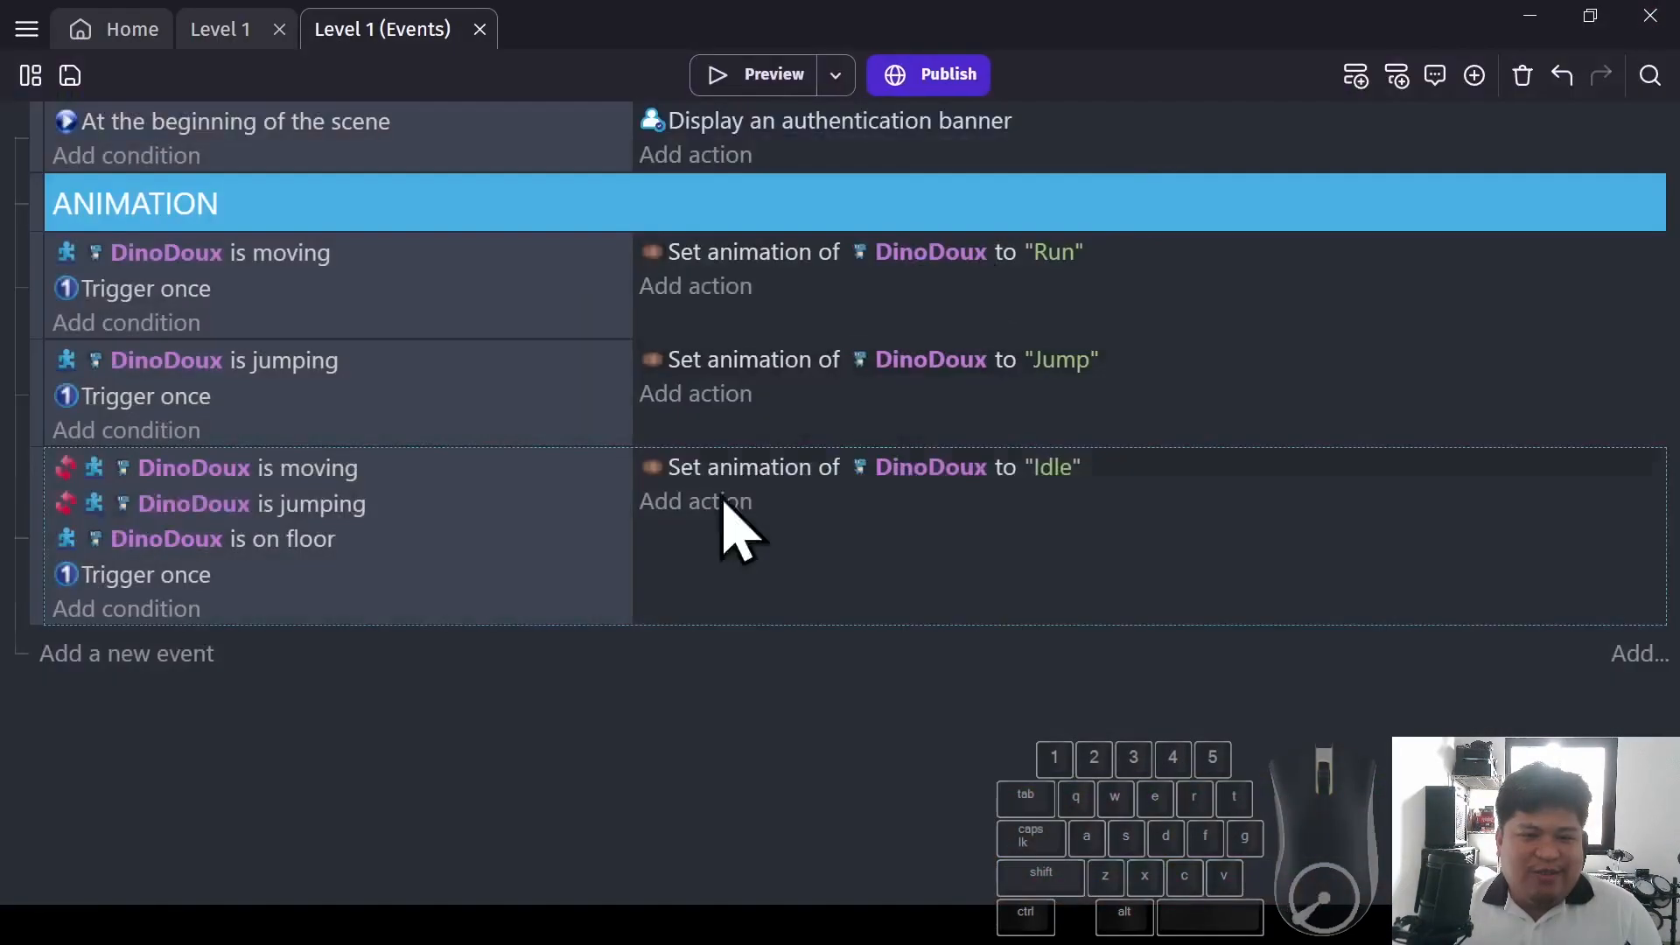
Add a new event below the Idle event with a "Key pressed" condition for the Left key
click(97, 654)
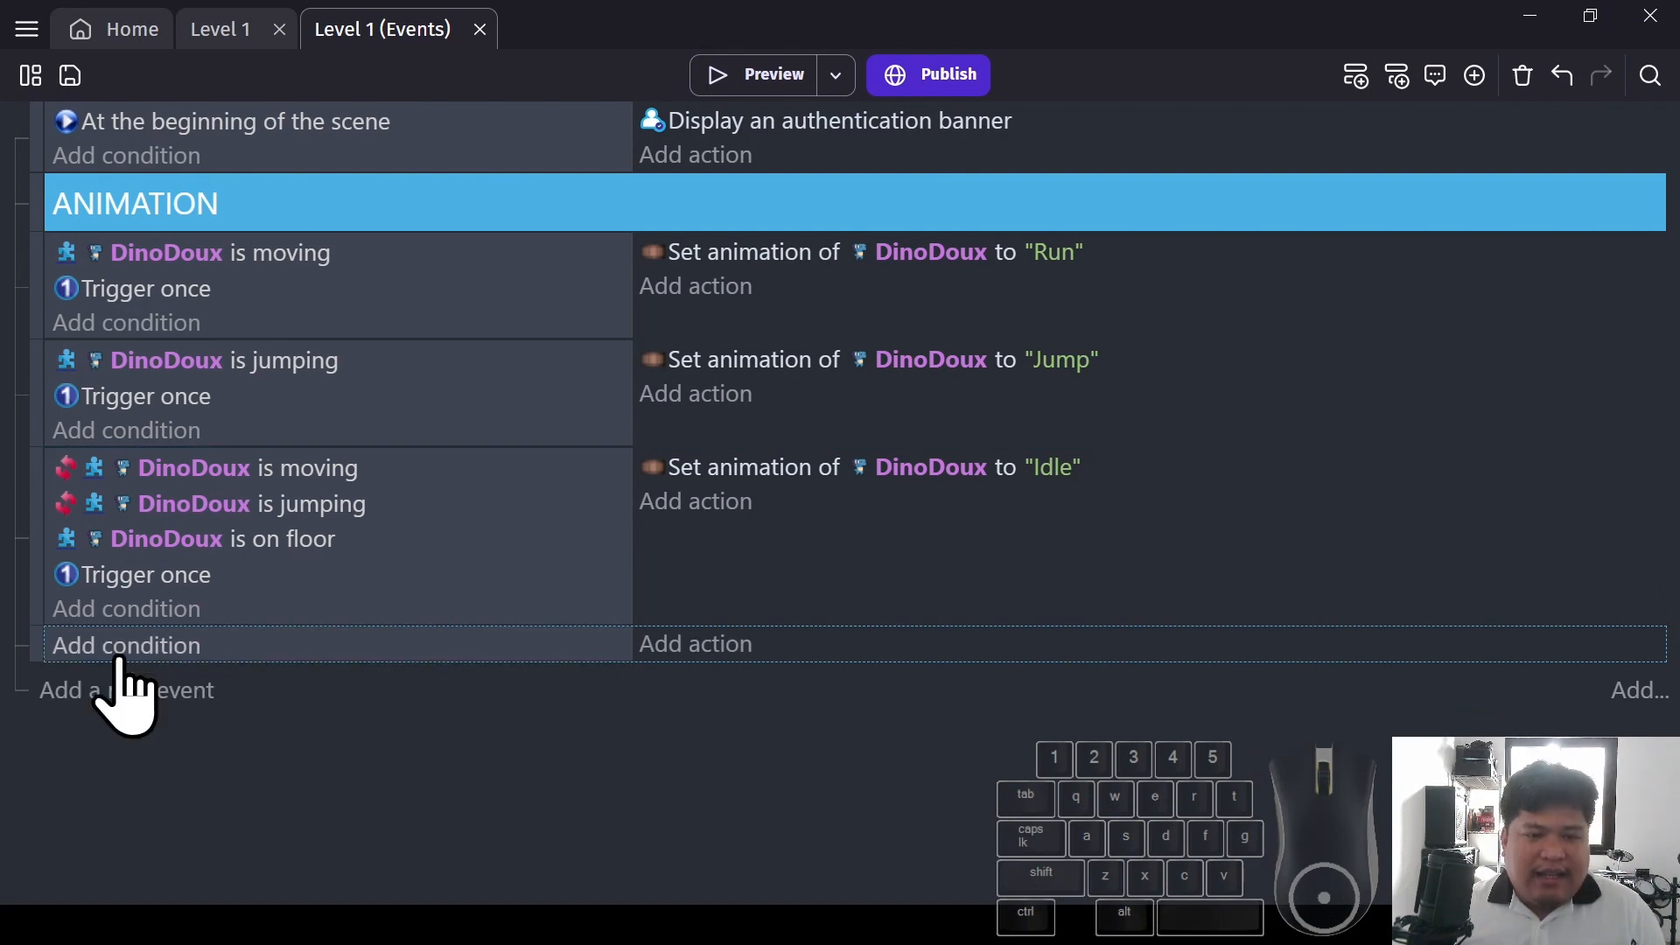
click(122, 645)
text(key presse)
click(219, 250)
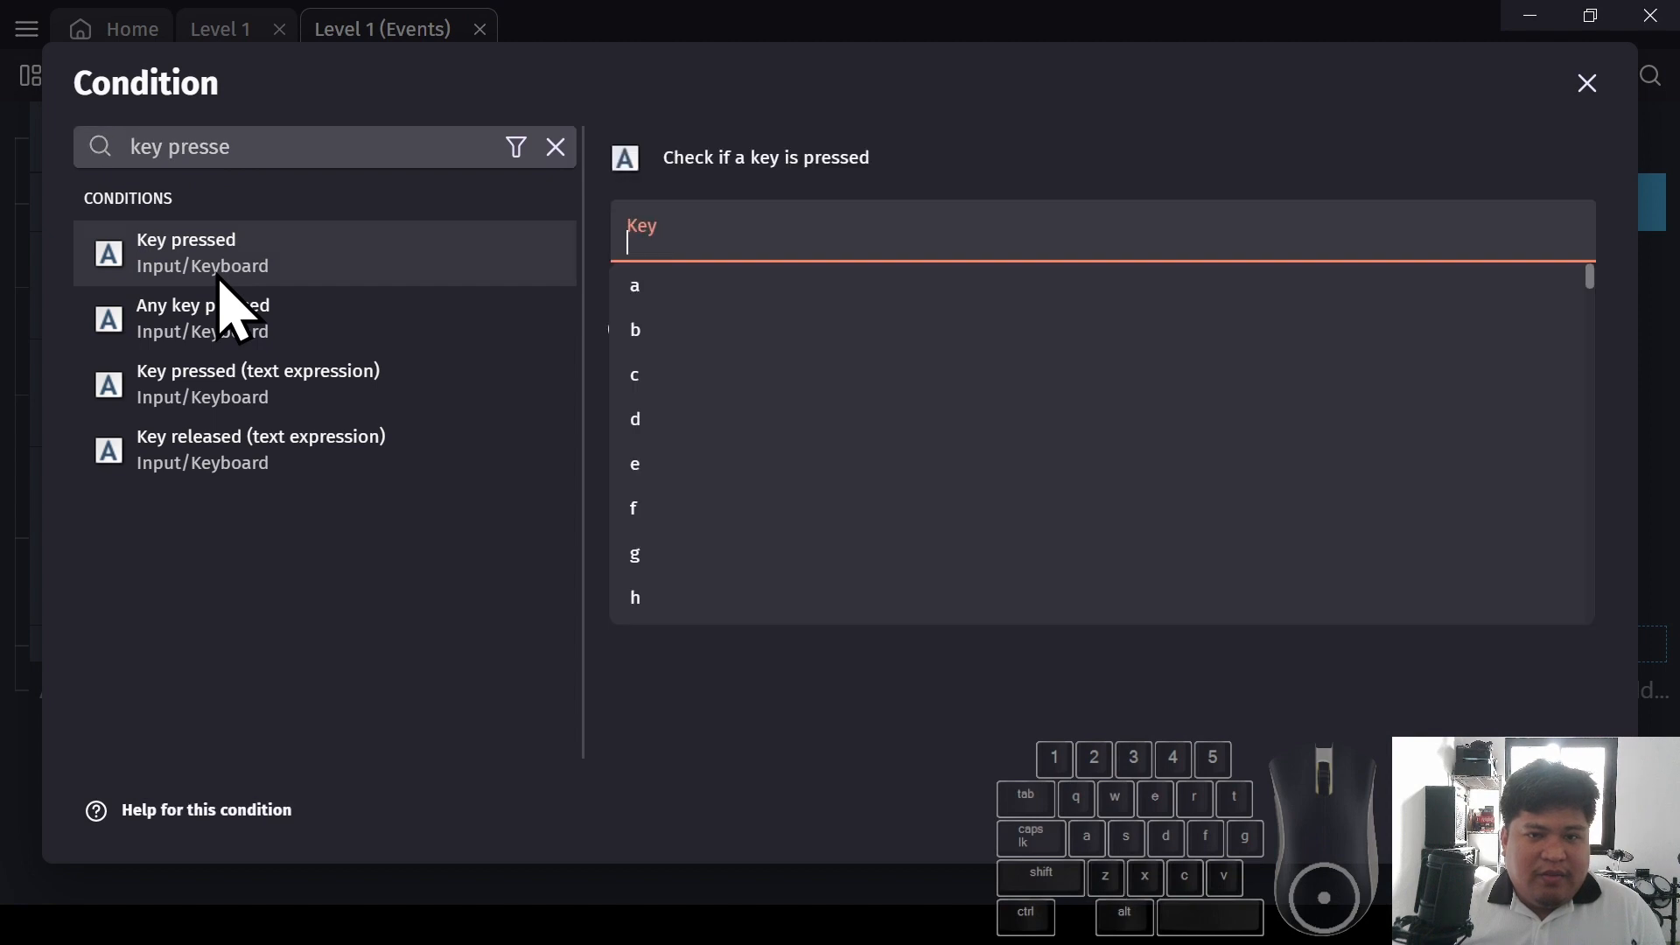
text(left)
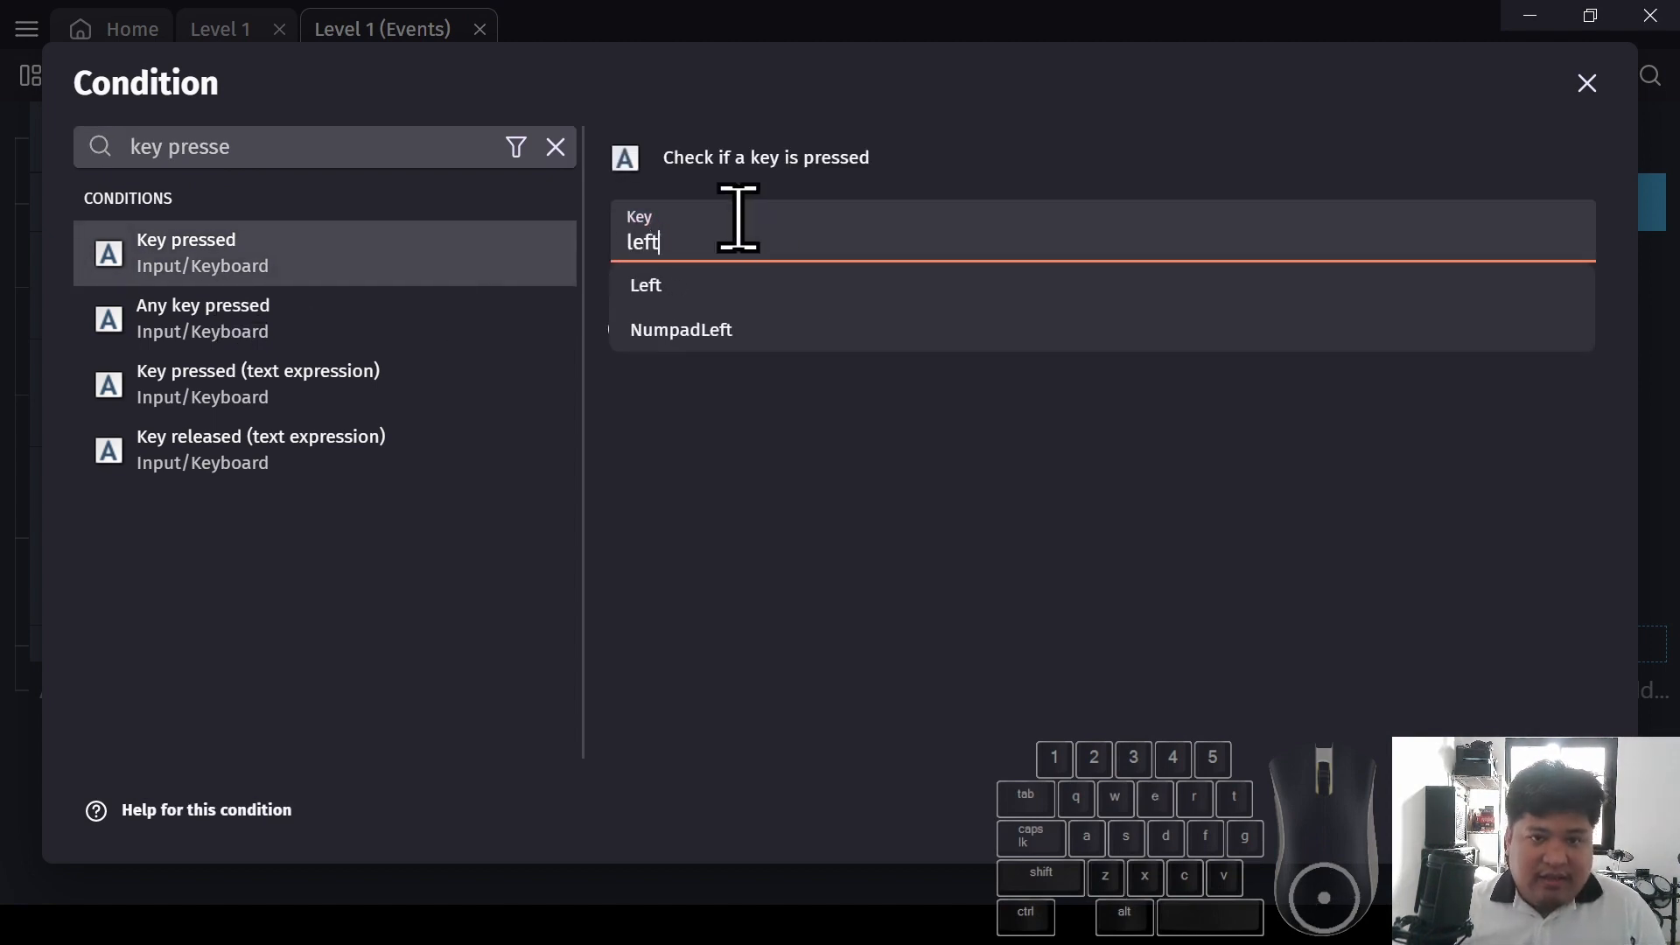
click(693, 284)
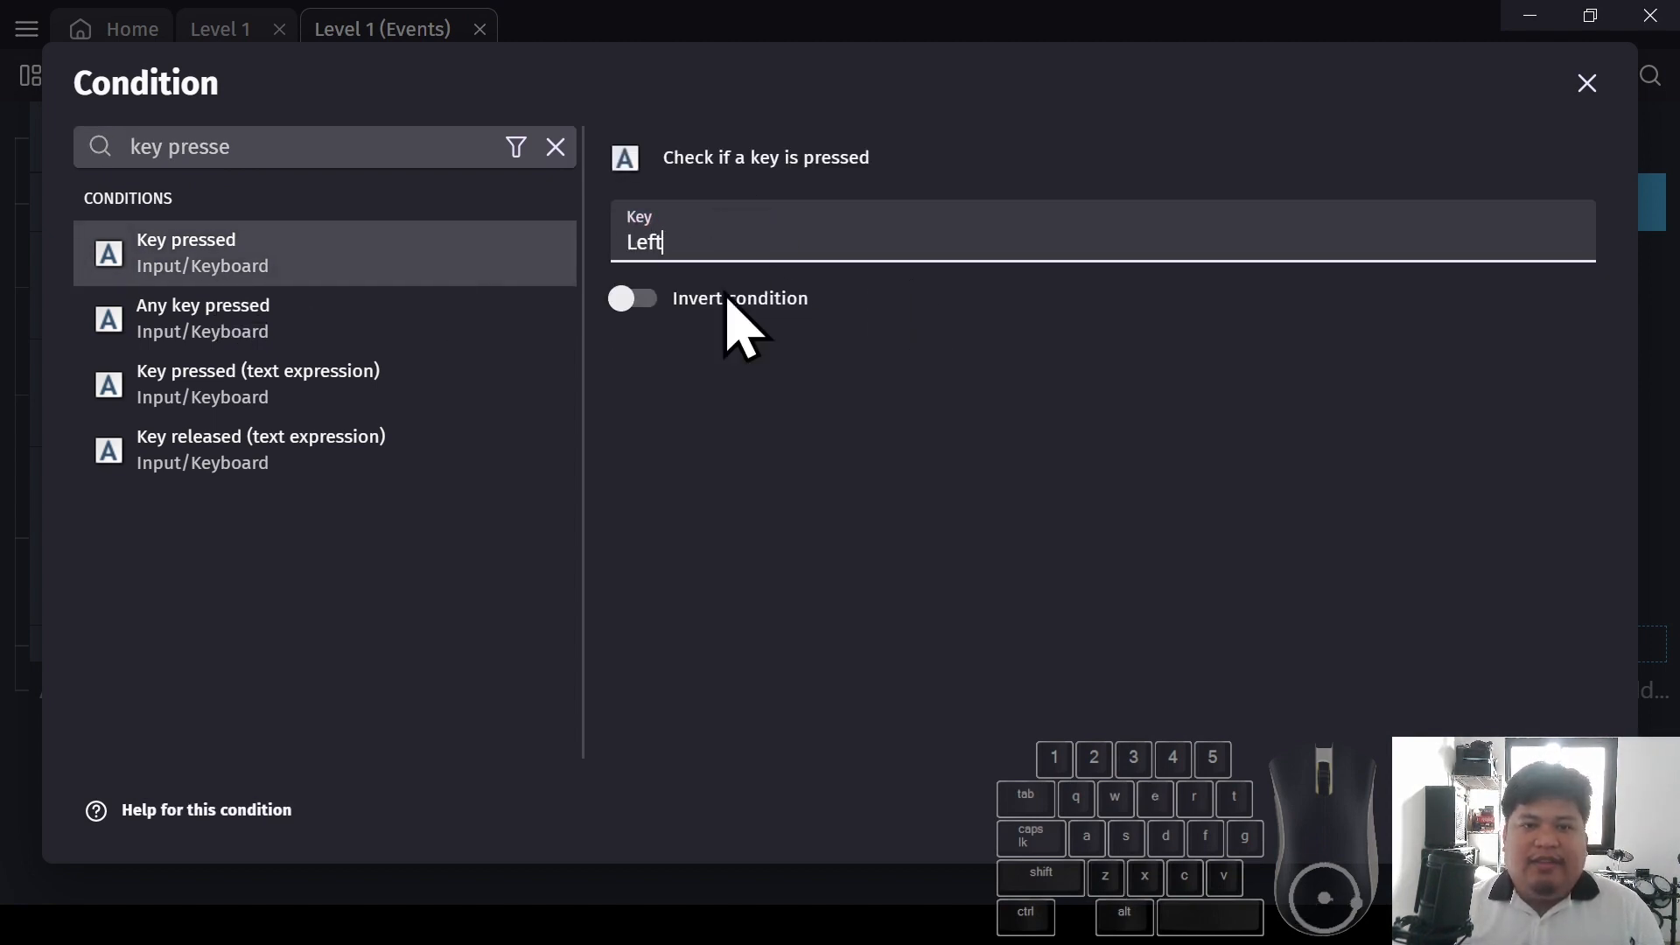
key(Return)
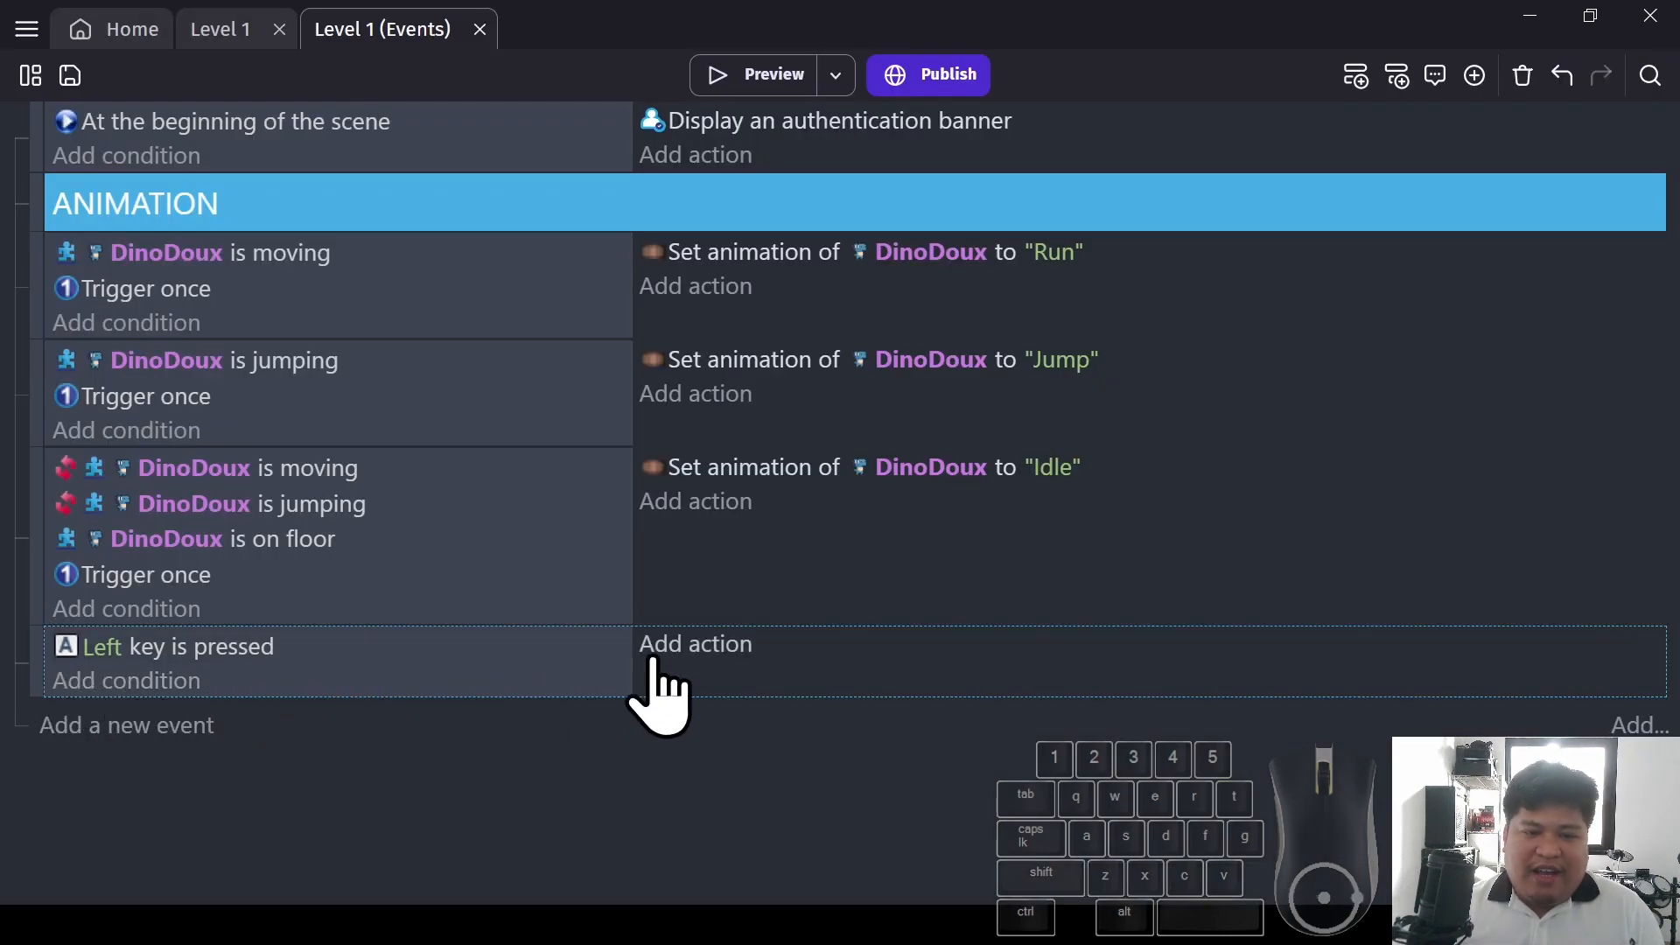
Add a "Flip the object horizontally" action for DinoDoux to the Left key event, with flipping set to Yes
click(719, 675)
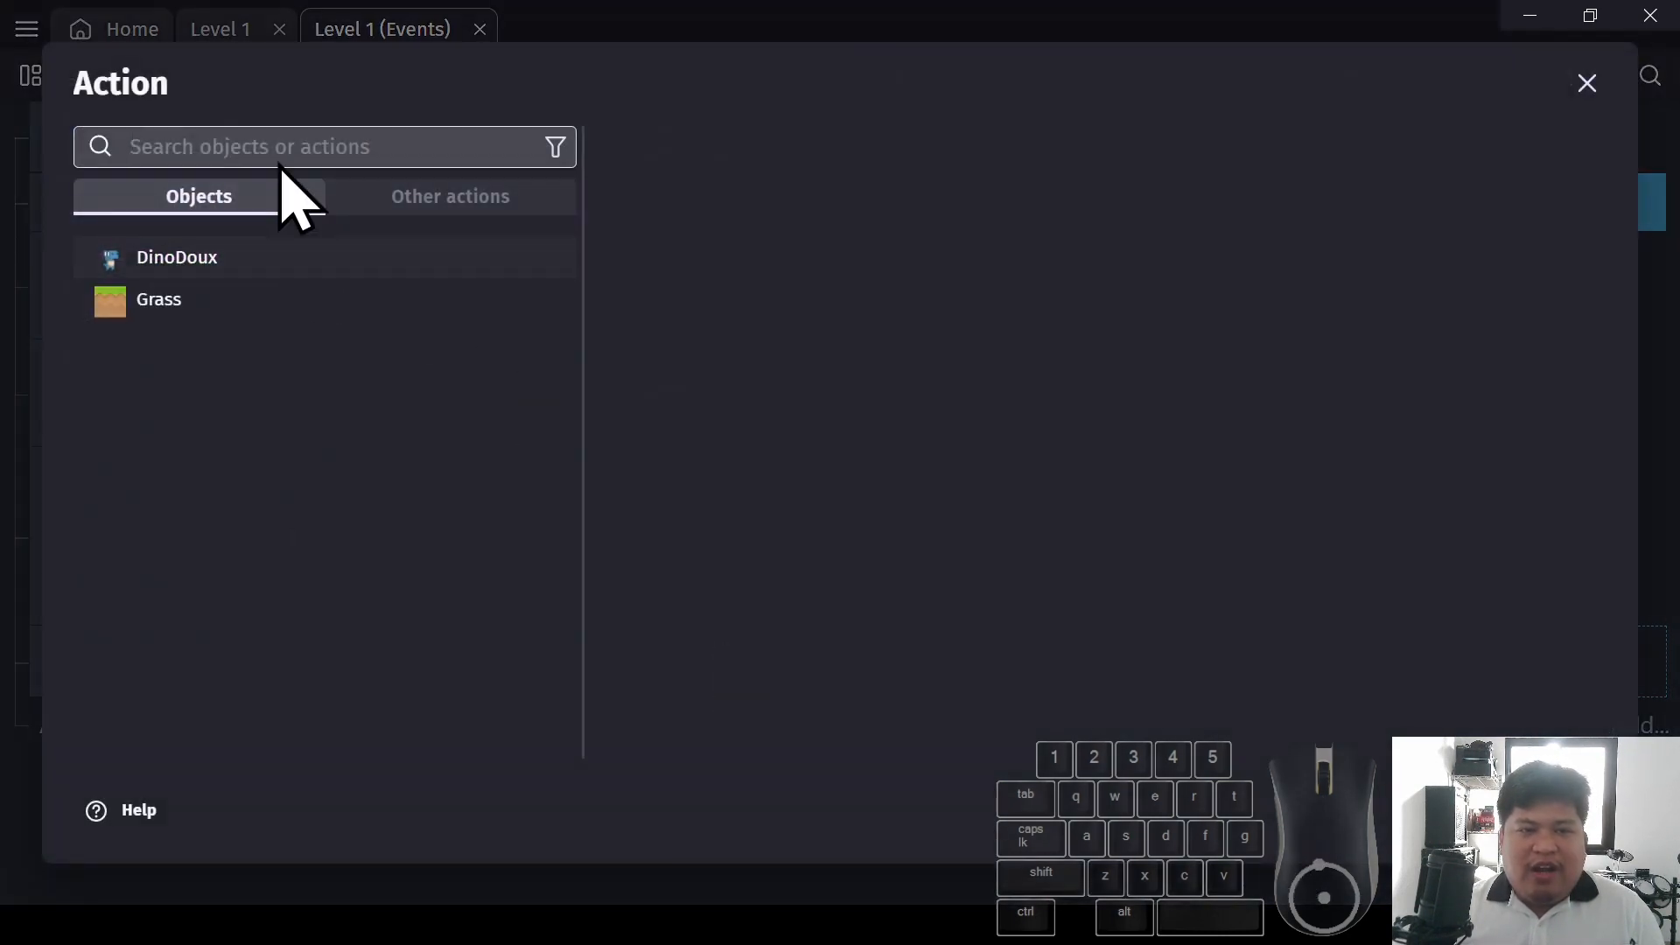
click(171, 266)
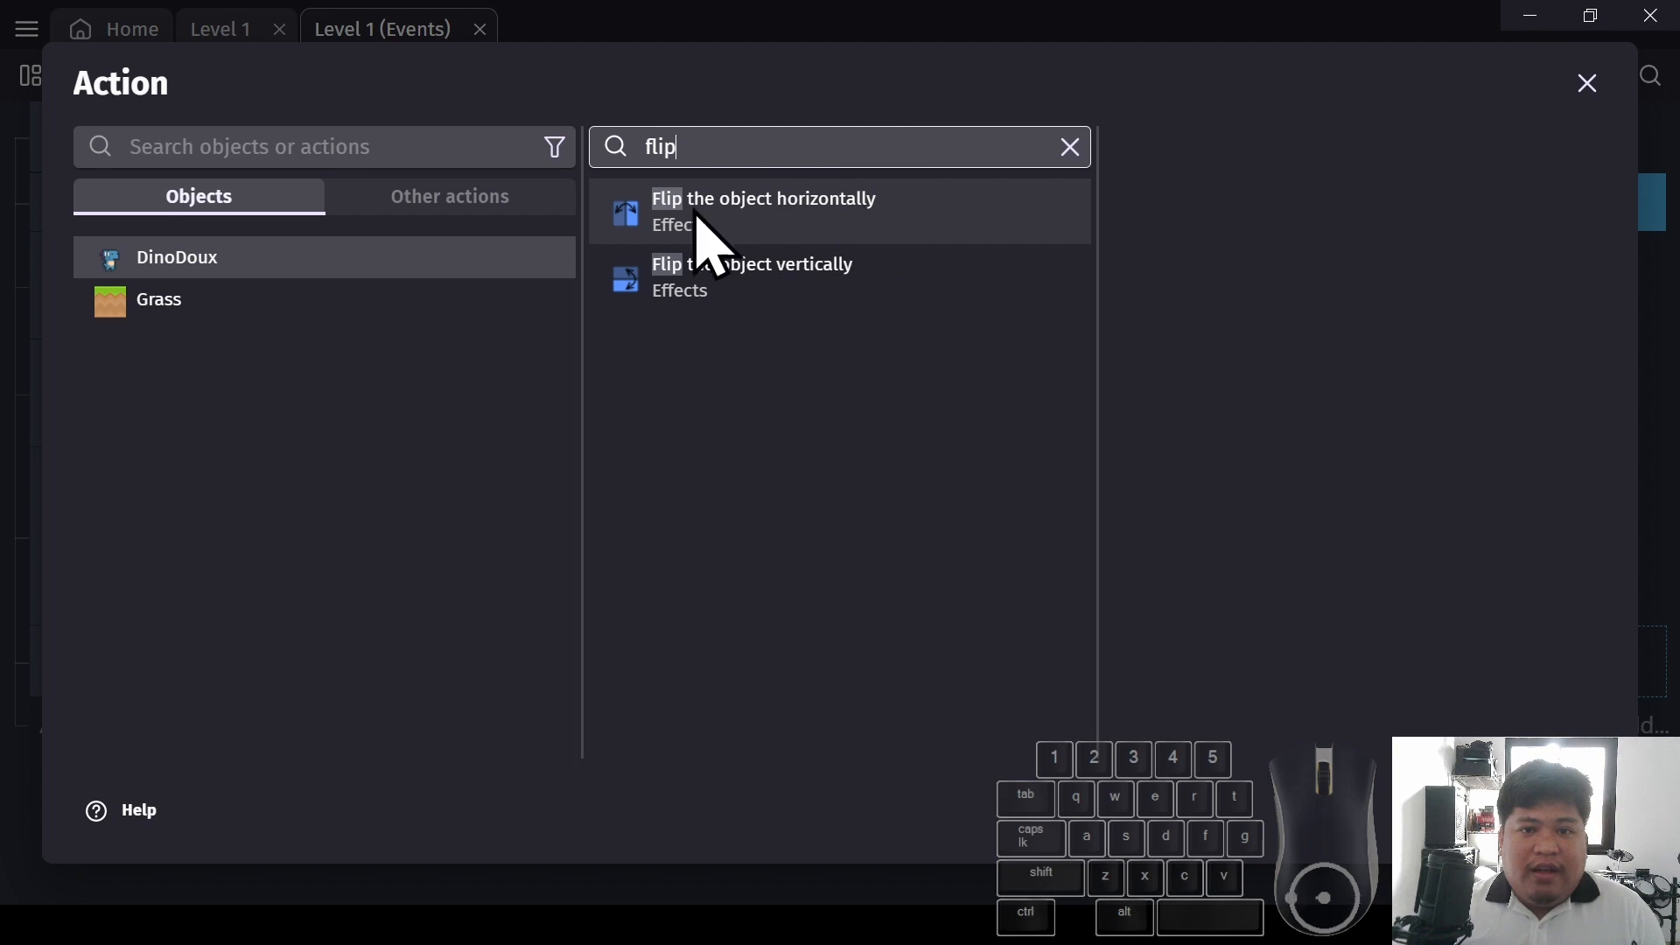
click(878, 218)
click(1575, 810)
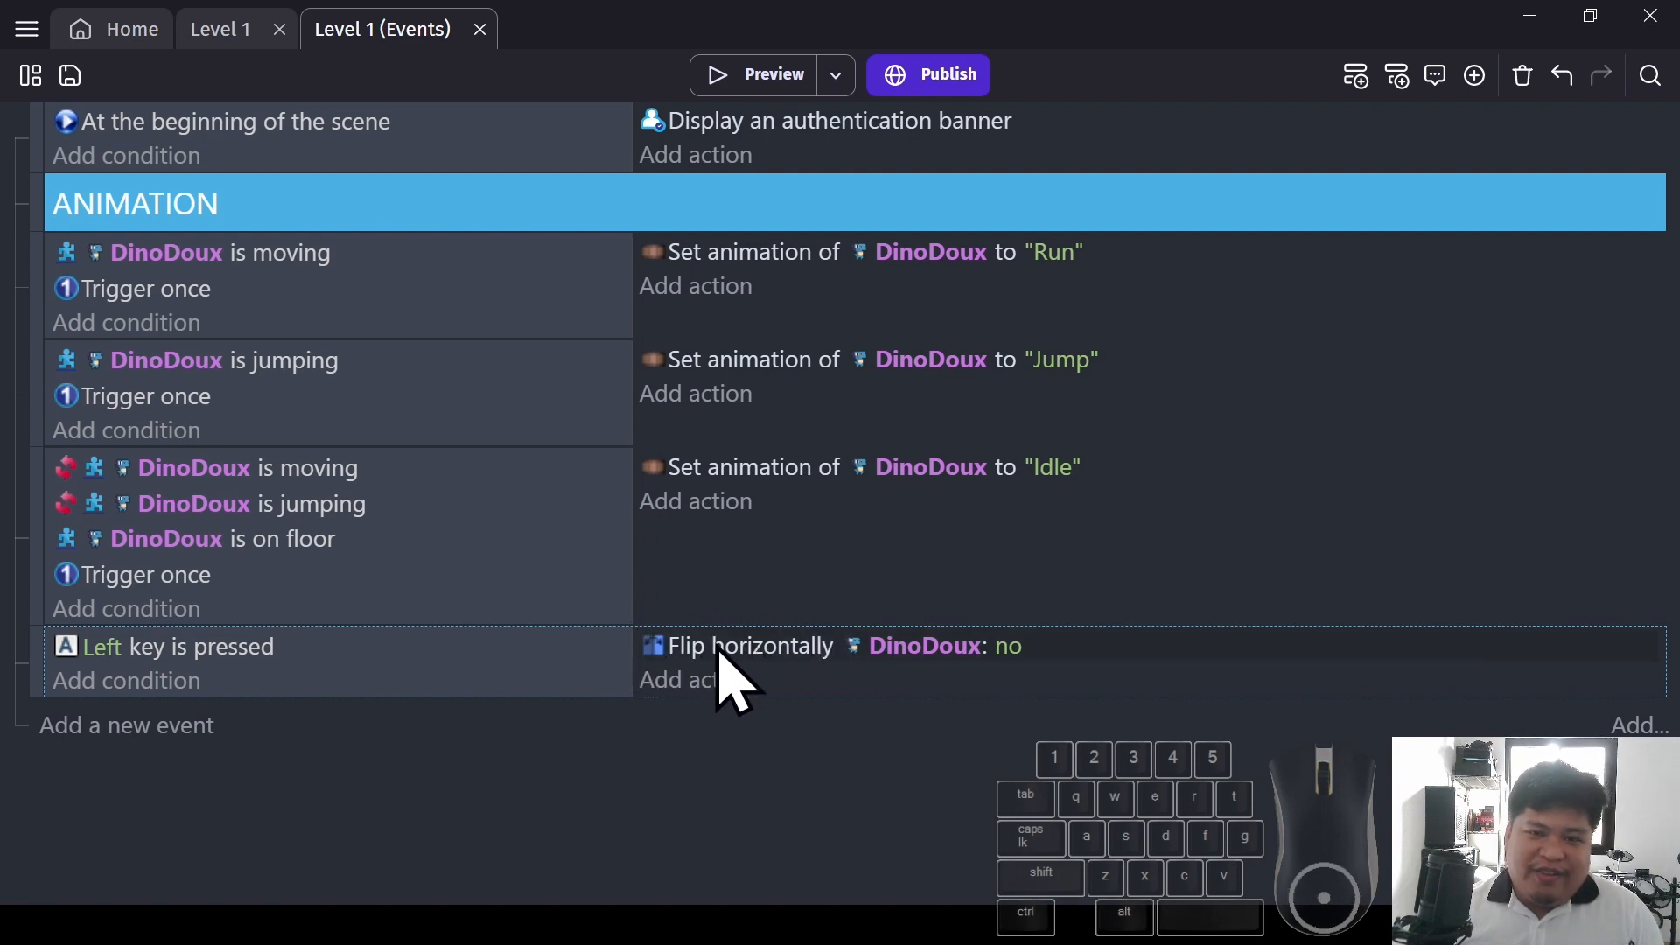
click(1010, 648)
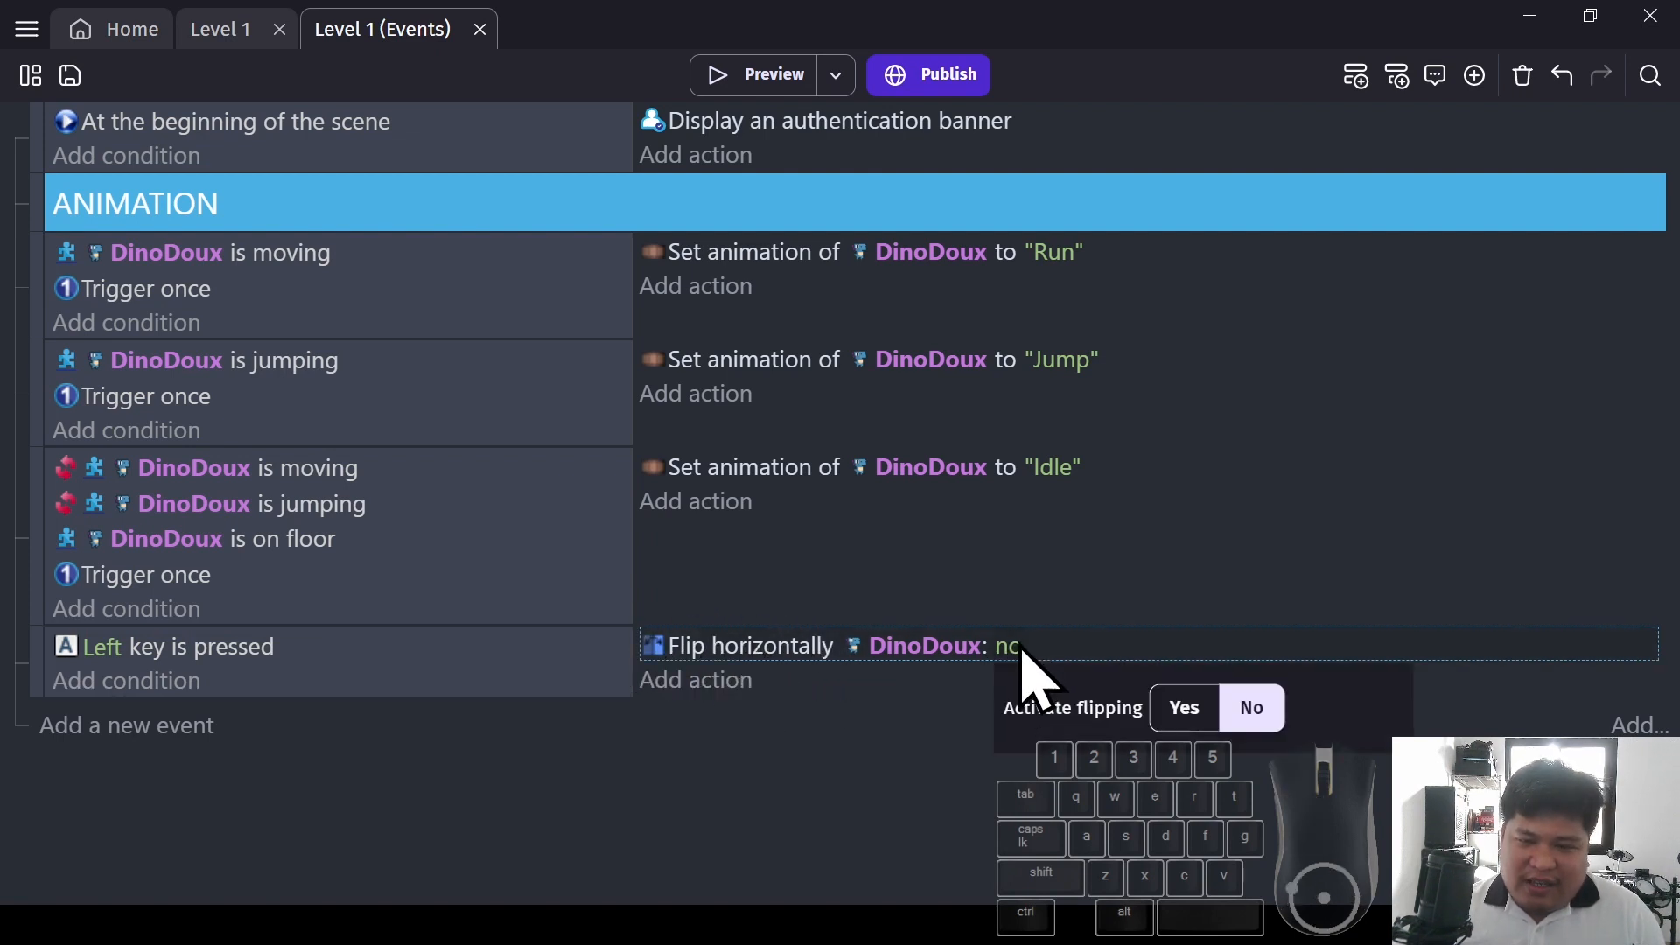
click(1183, 713)
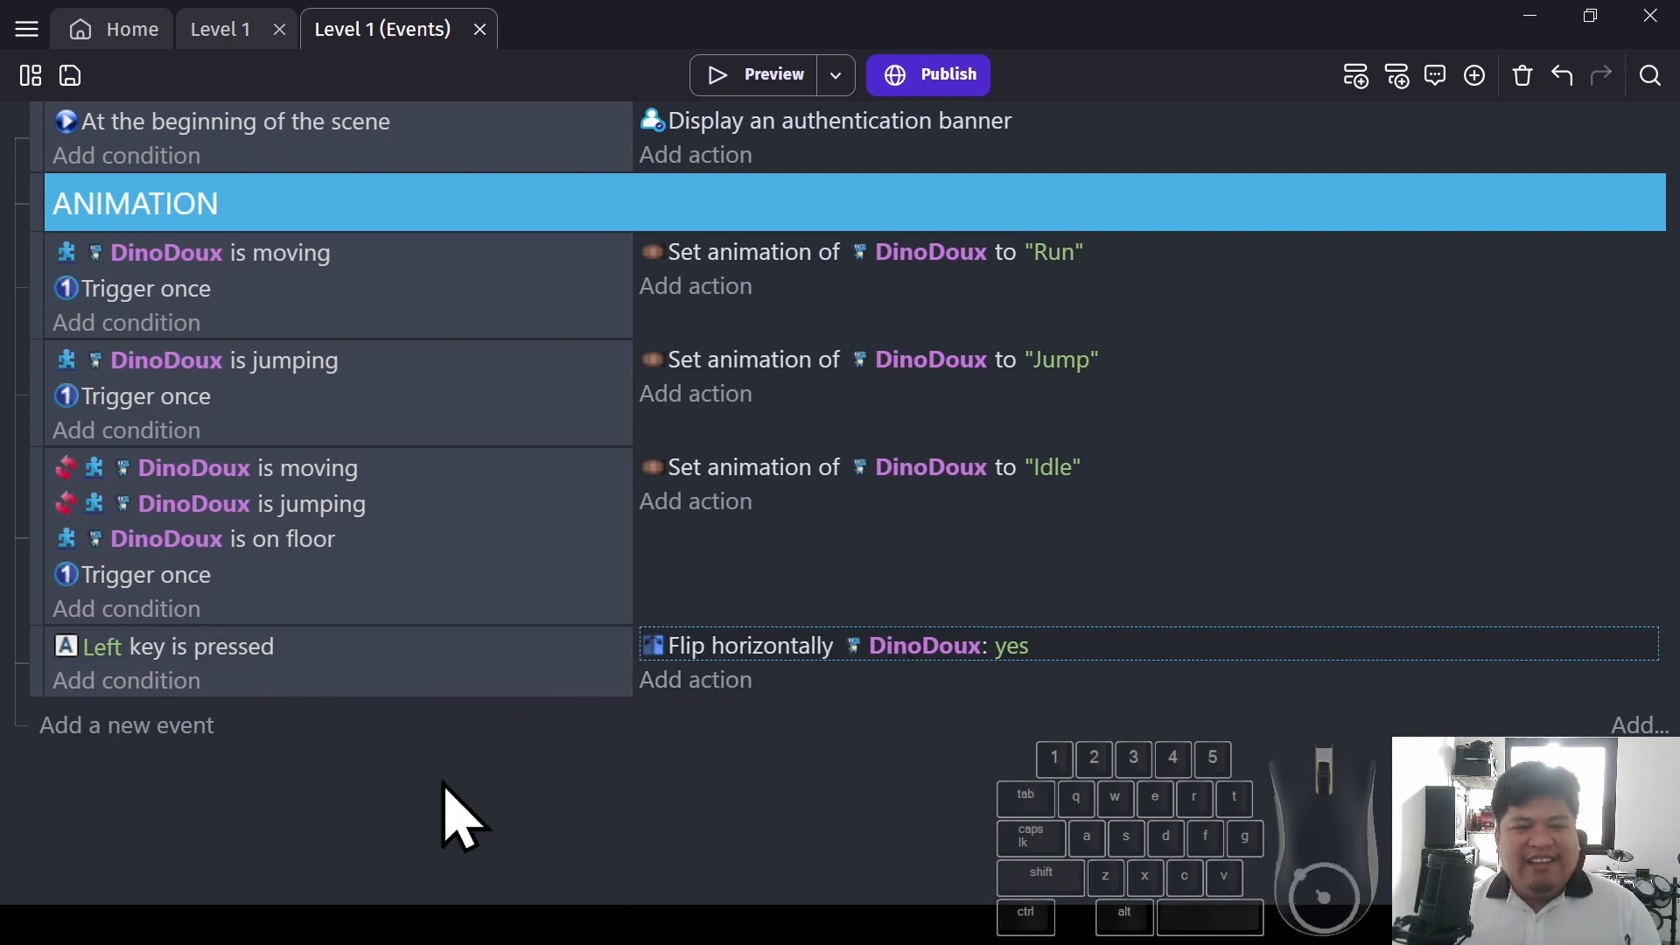
Add another event at the end of the sheet with a "Key pressed" condition for the Right key
click(143, 733)
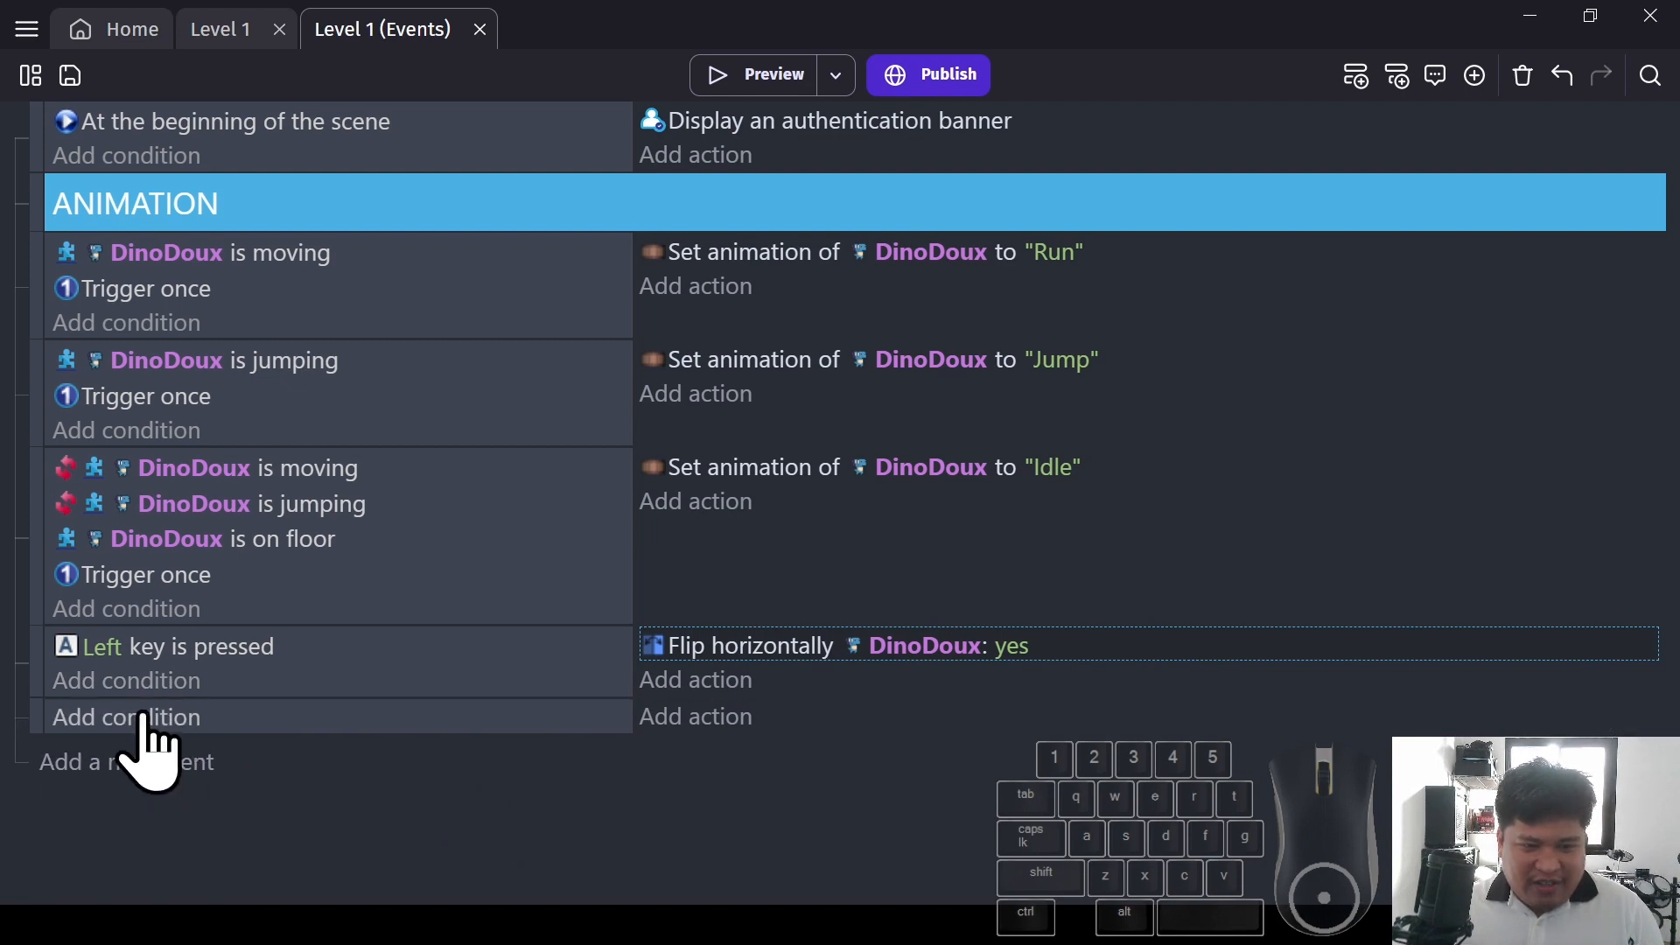
click(158, 714)
key(BackSpace)
key(BackSpace)
text(key pre)
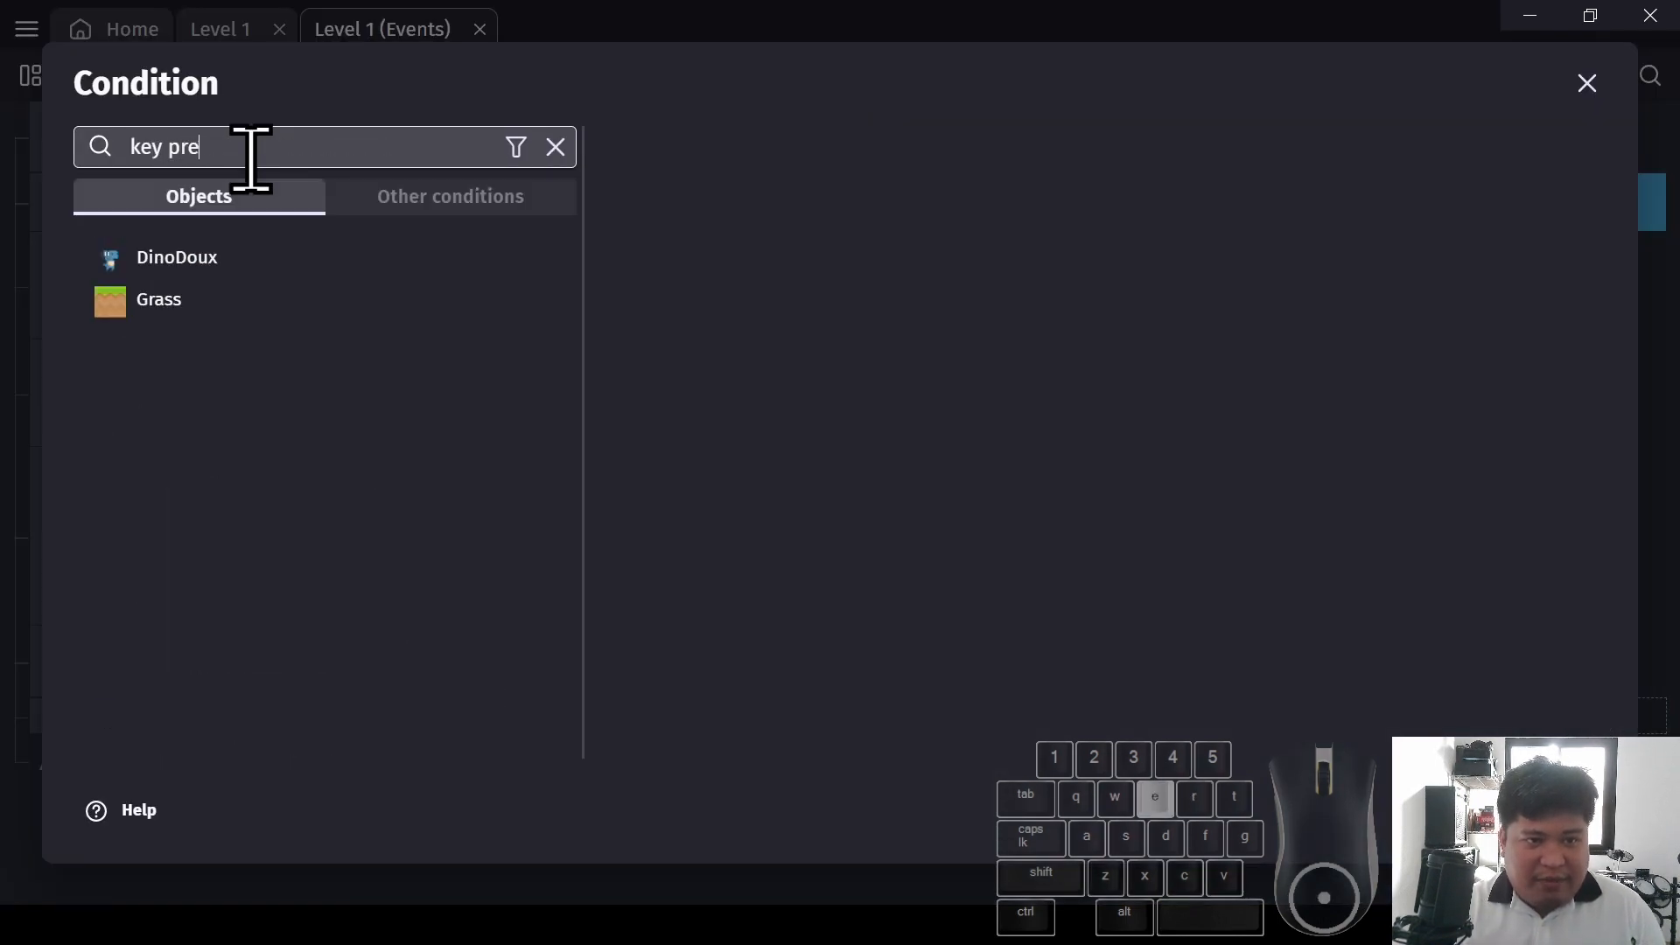
text(ssed)
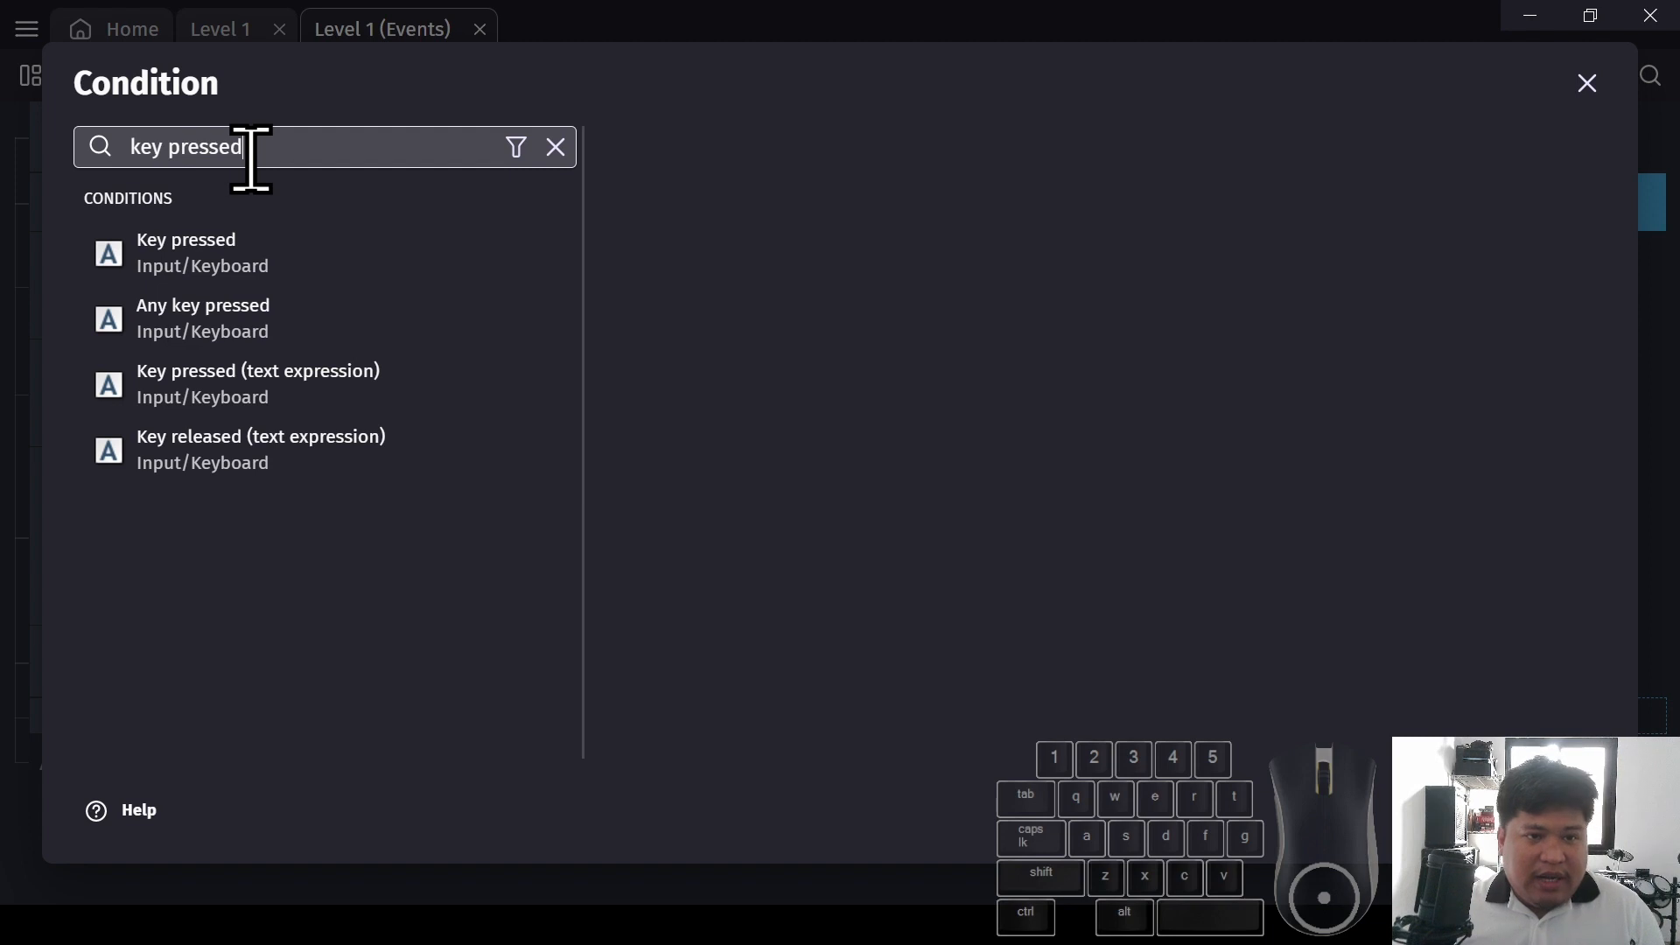
click(273, 261)
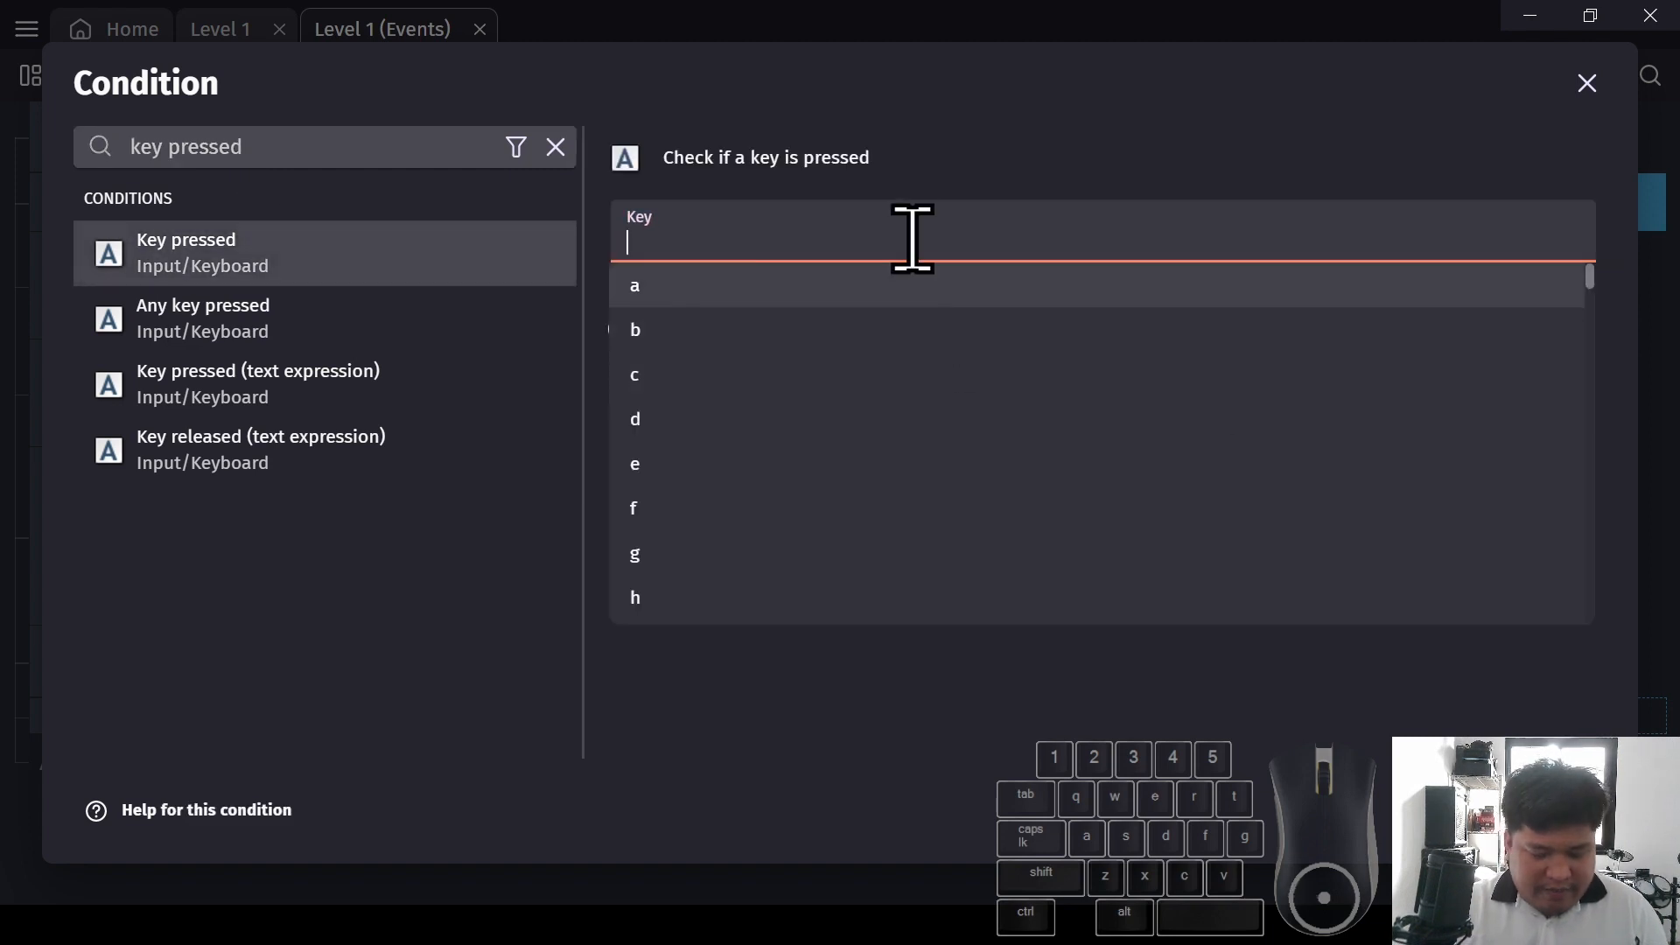
text(right)
click(894, 291)
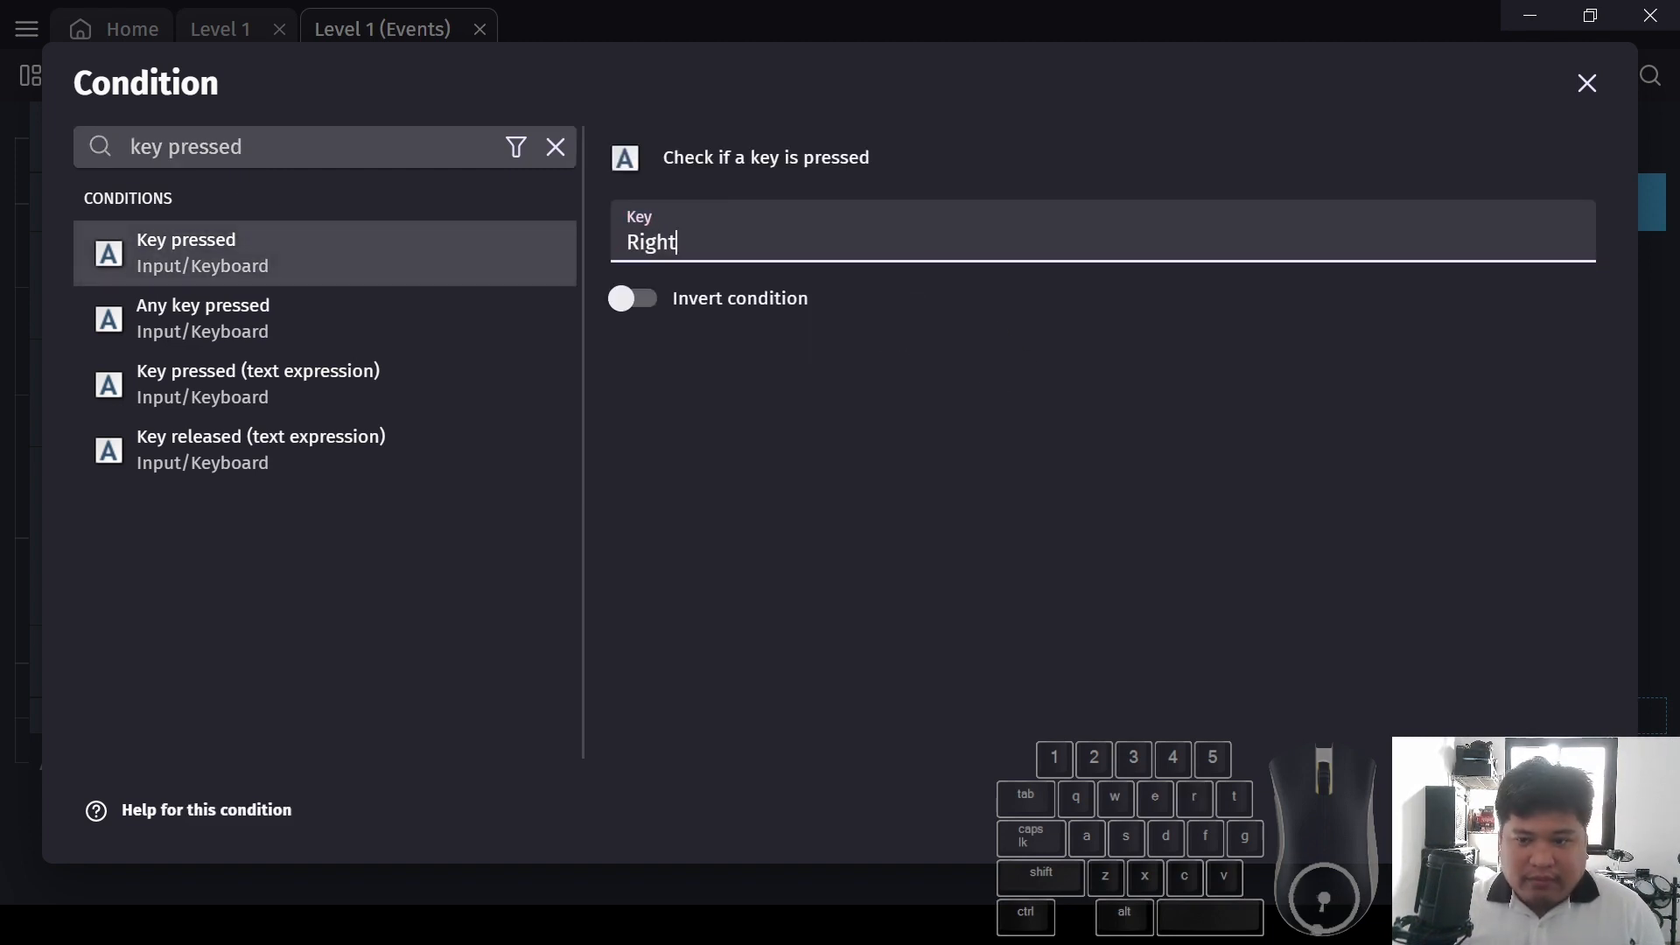
click(1567, 810)
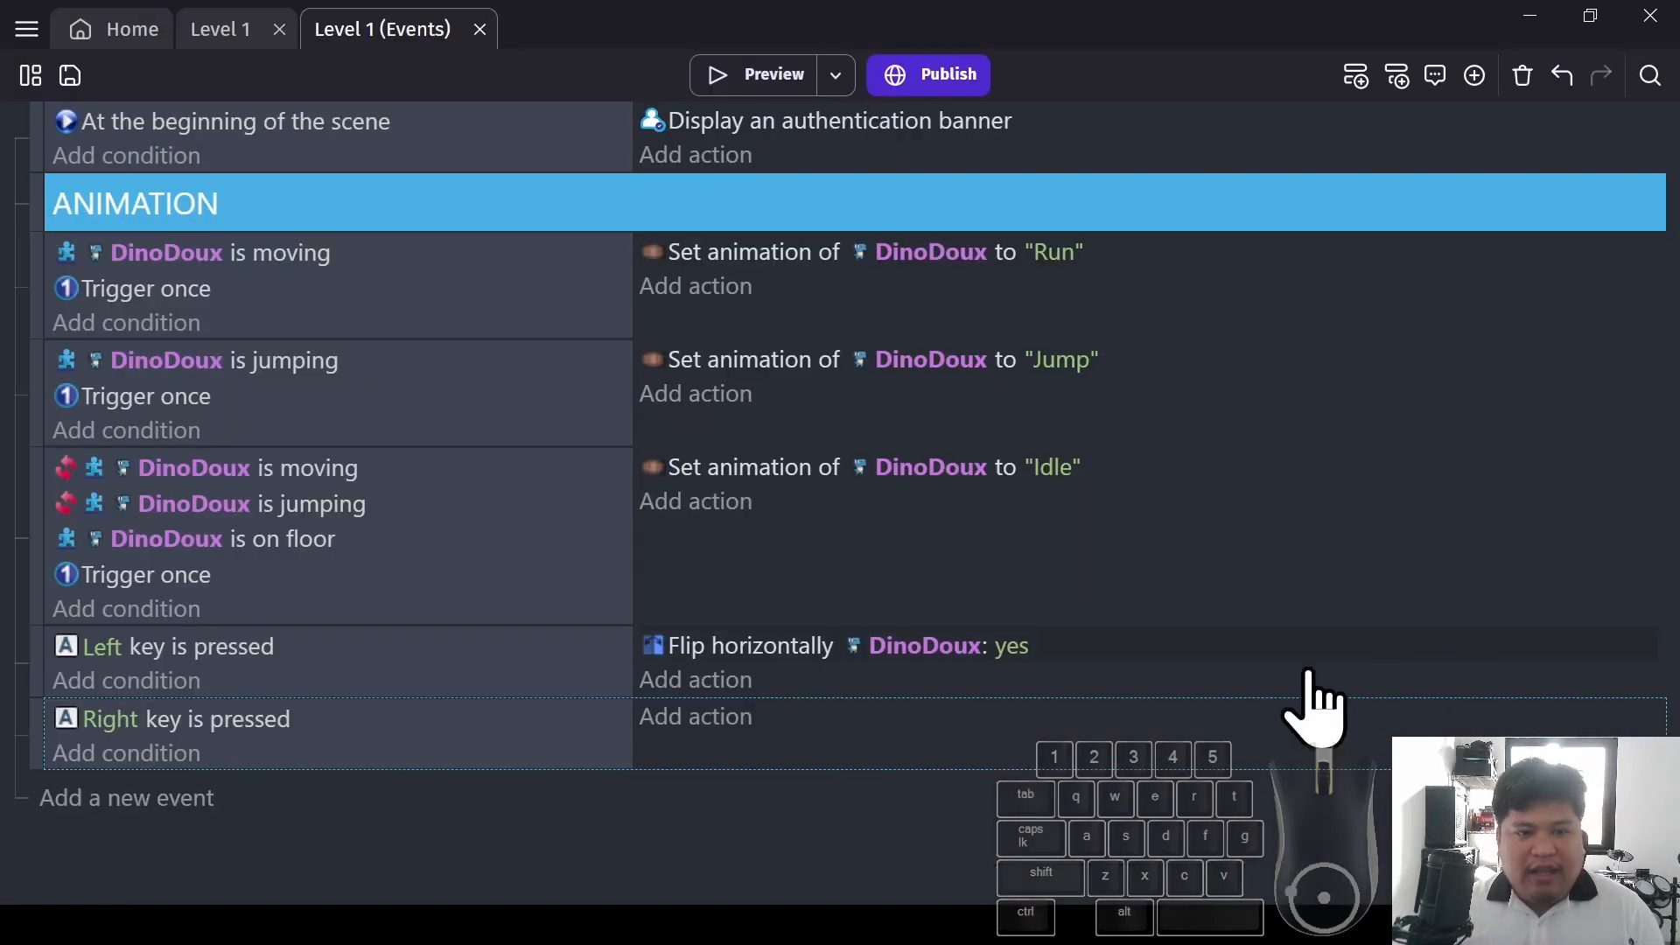
Add a "Flip the object horizontally" action for DinoDoux to the Right key event, with flipping set to No
click(686, 721)
click(165, 259)
text(f)
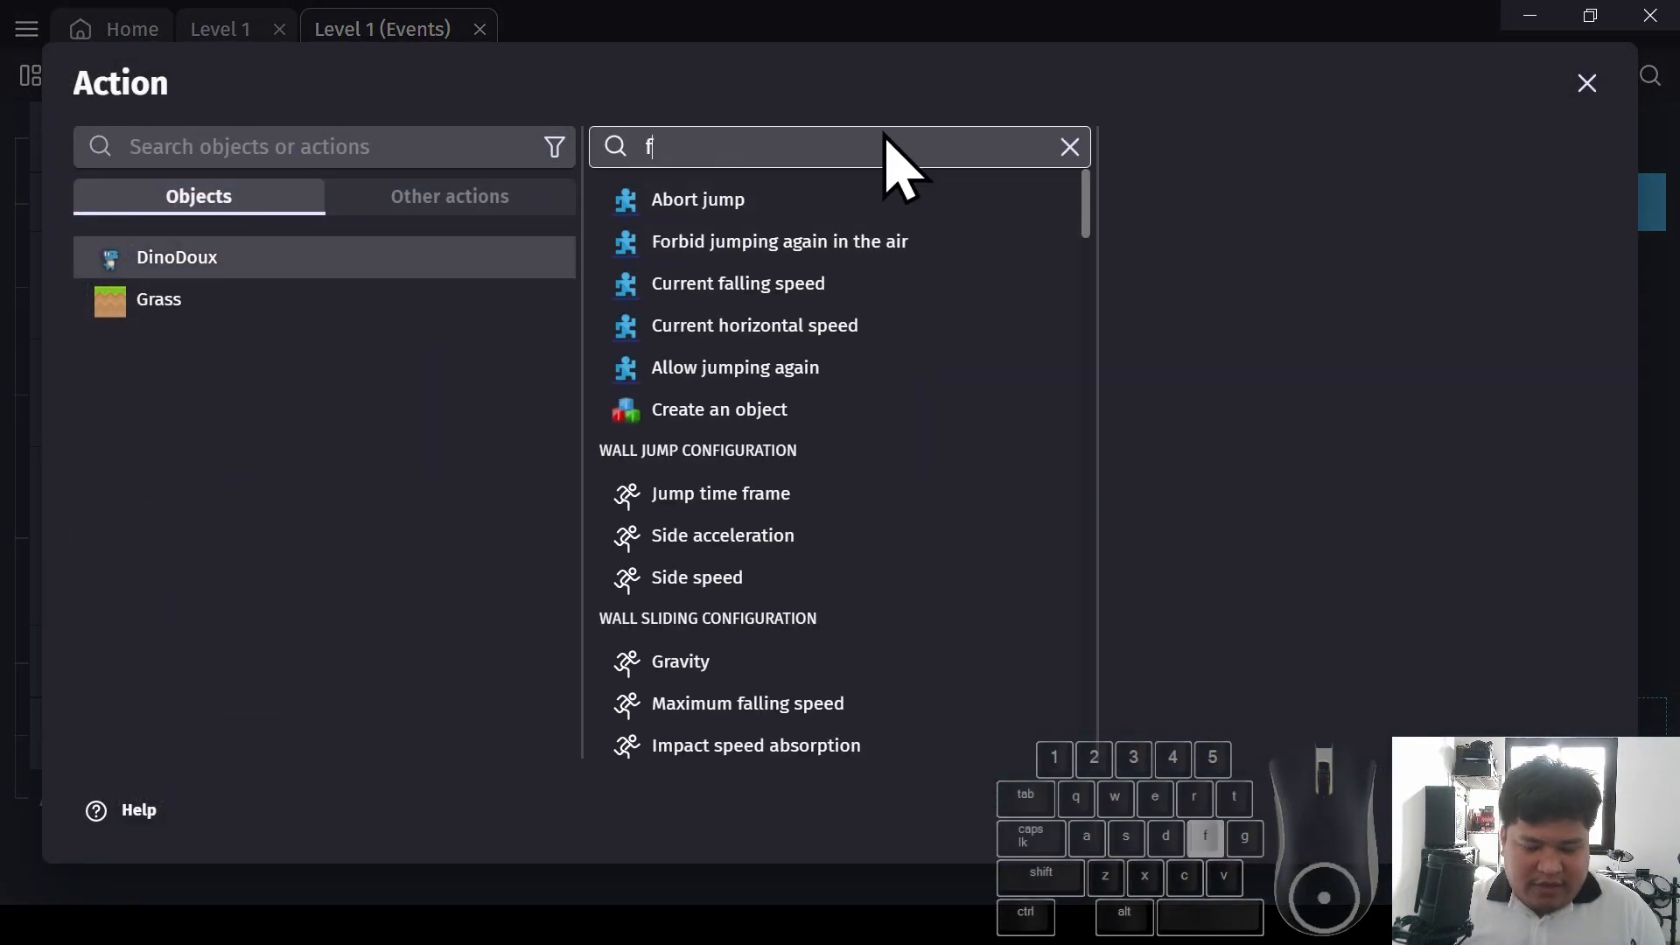
text(lip)
click(836, 210)
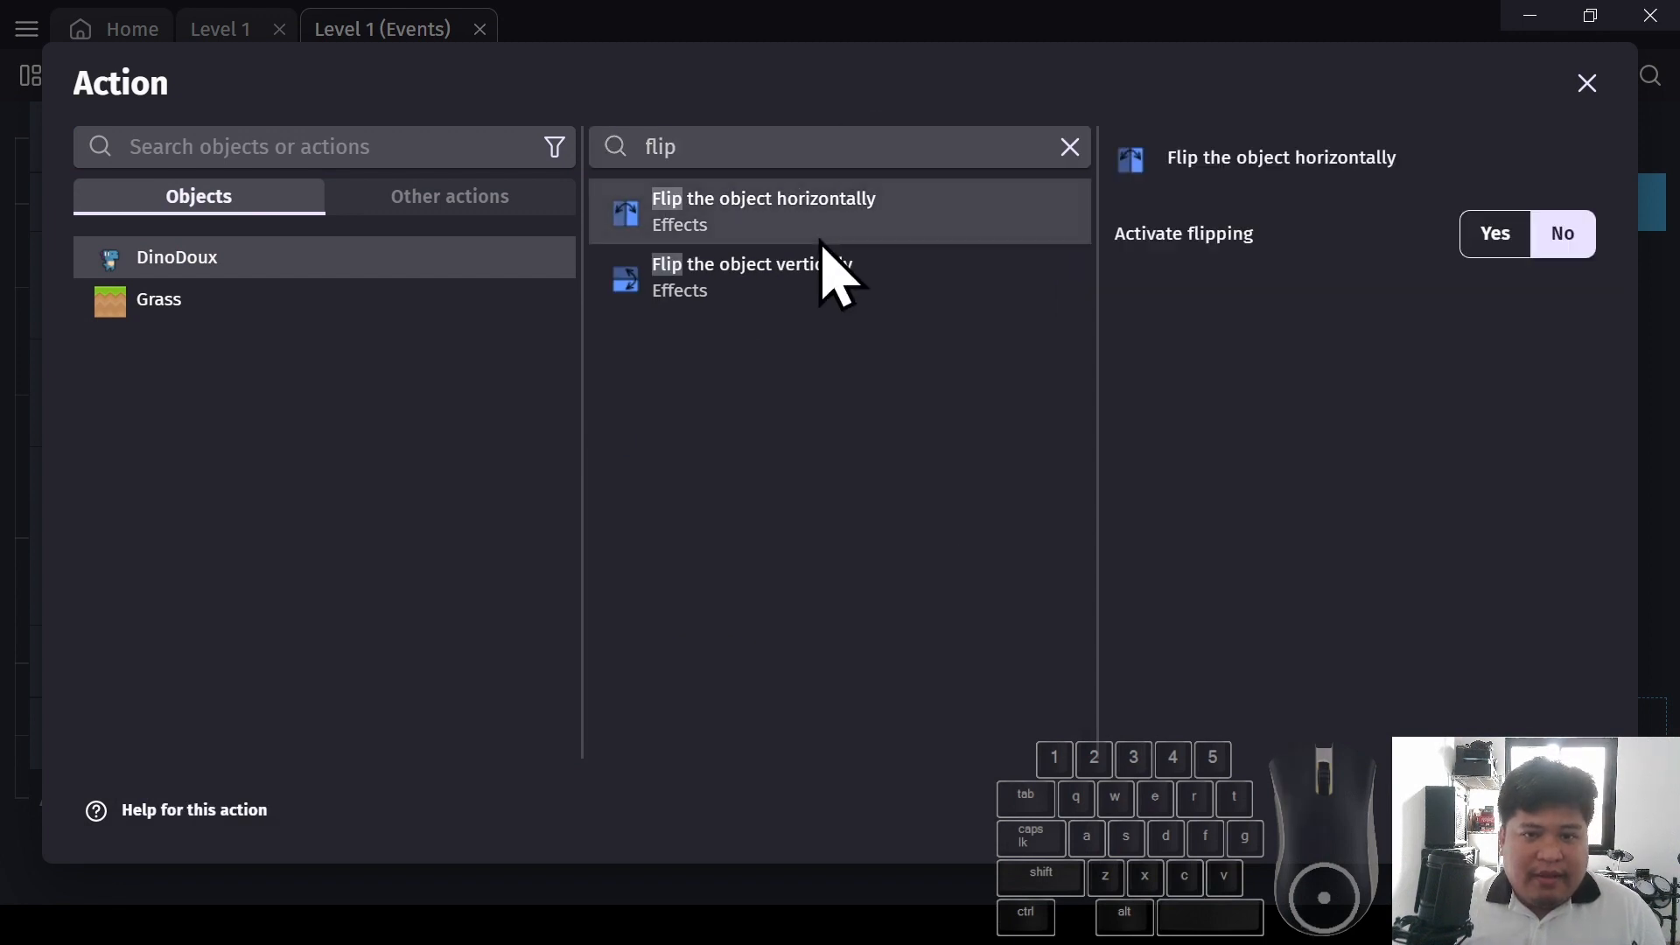
click(1573, 810)
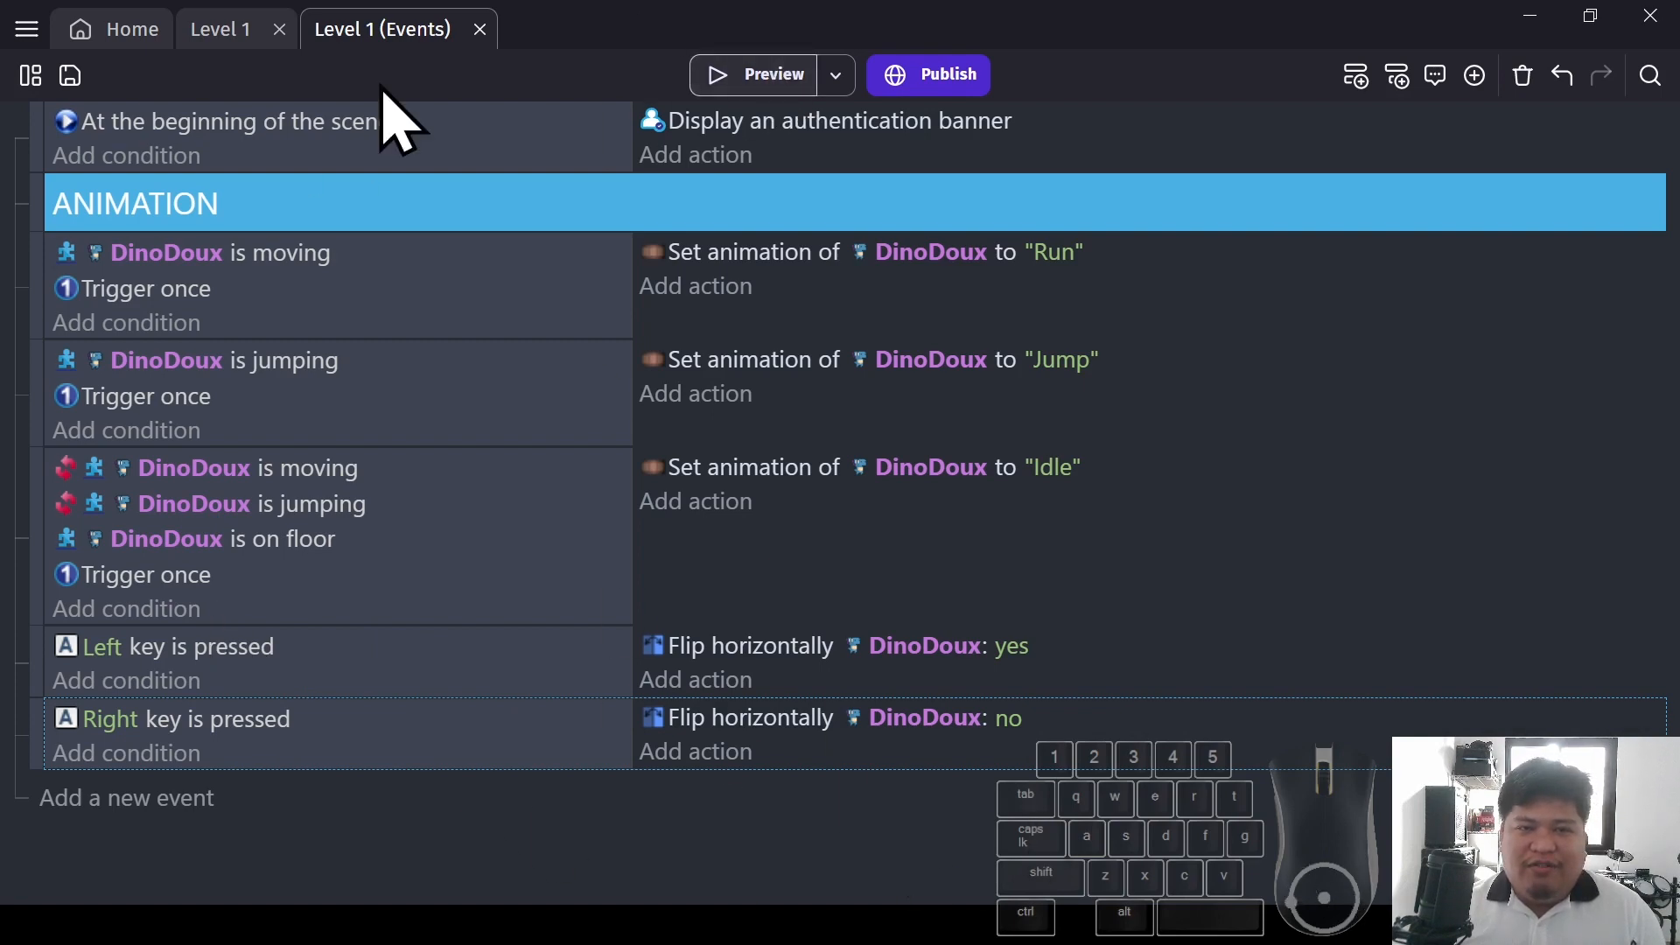
Preview the game and test the dino walking both ways, jumping in the air and flipping to its movement direction
click(206, 39)
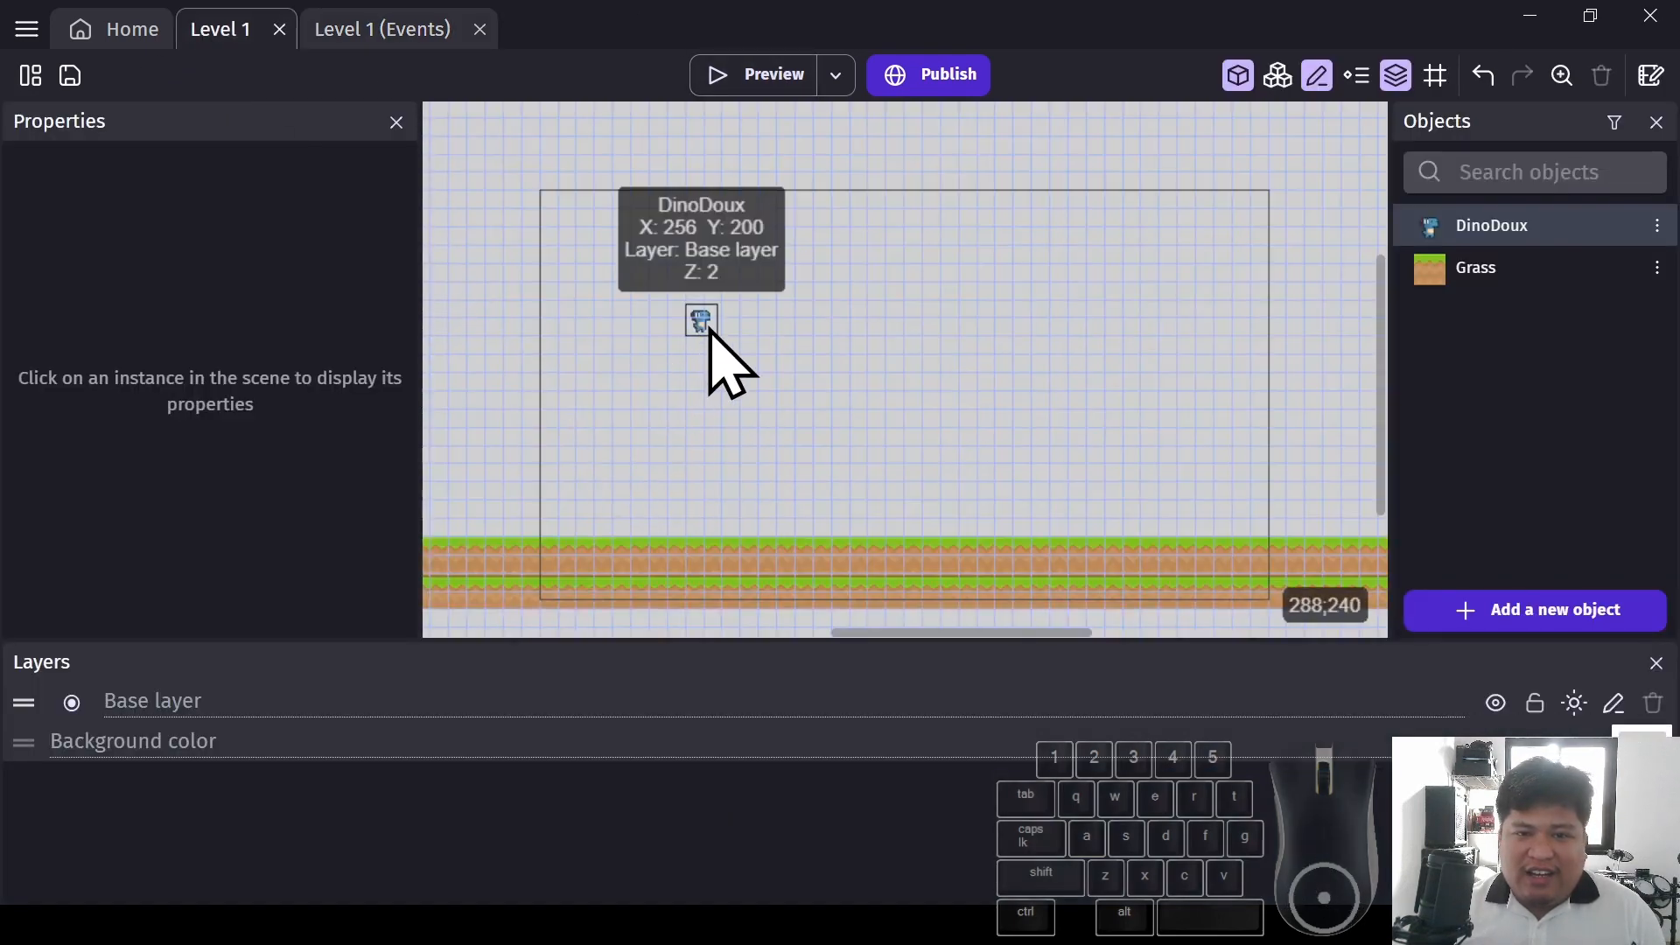
click(378, 34)
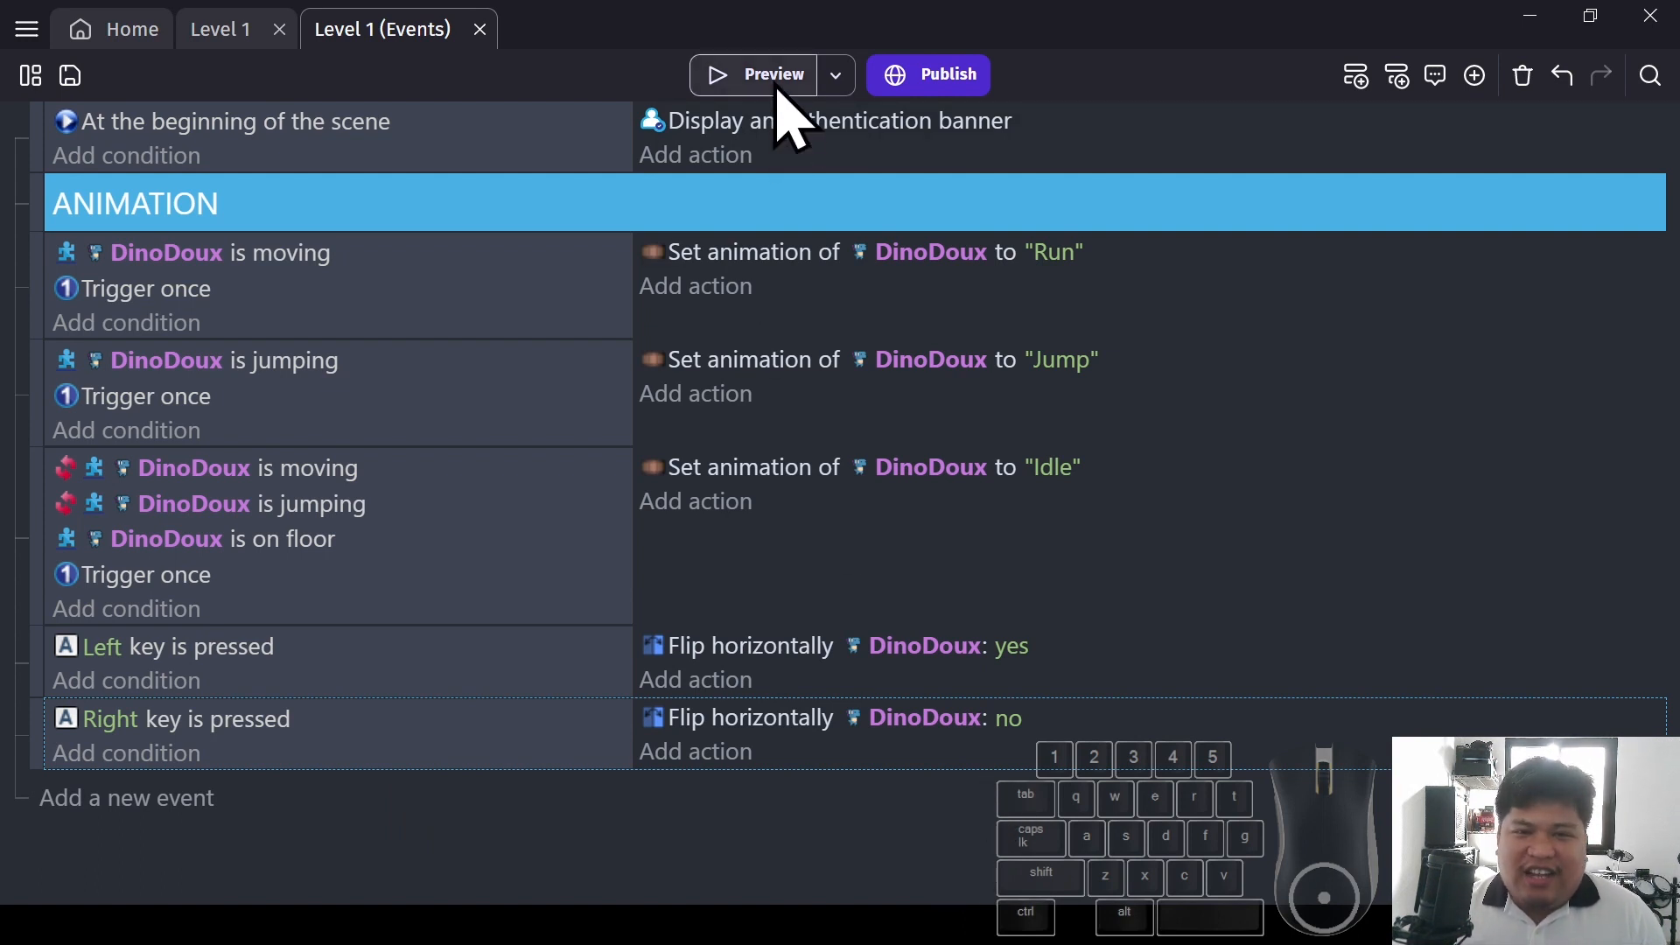
click(756, 86)
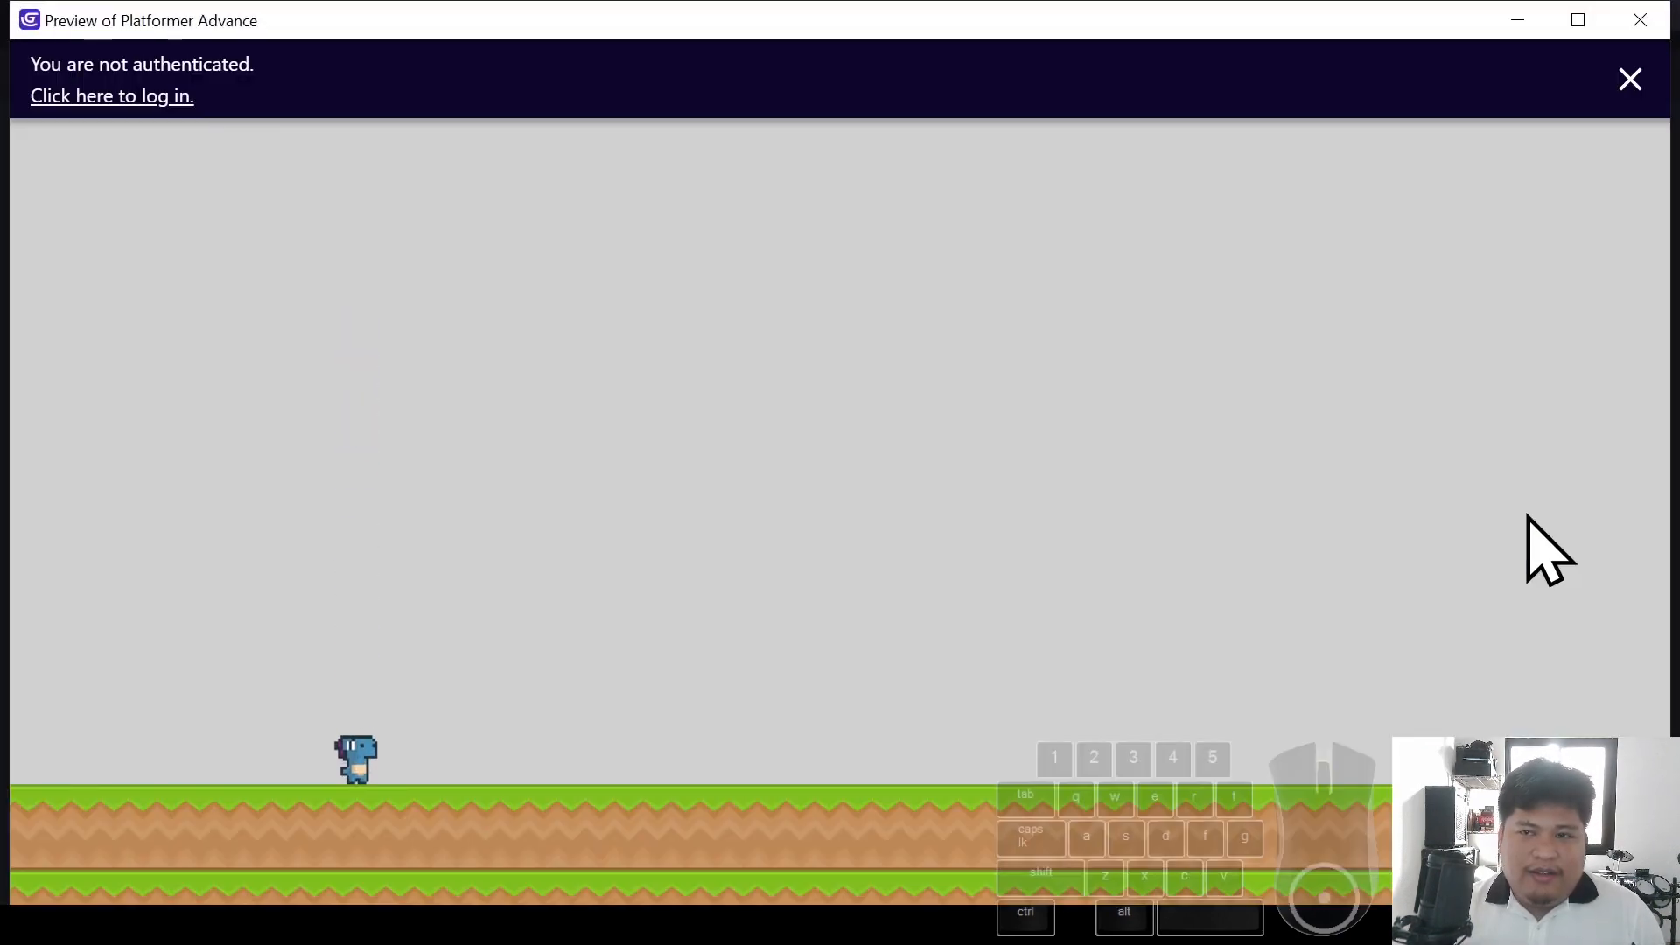
key(Right)
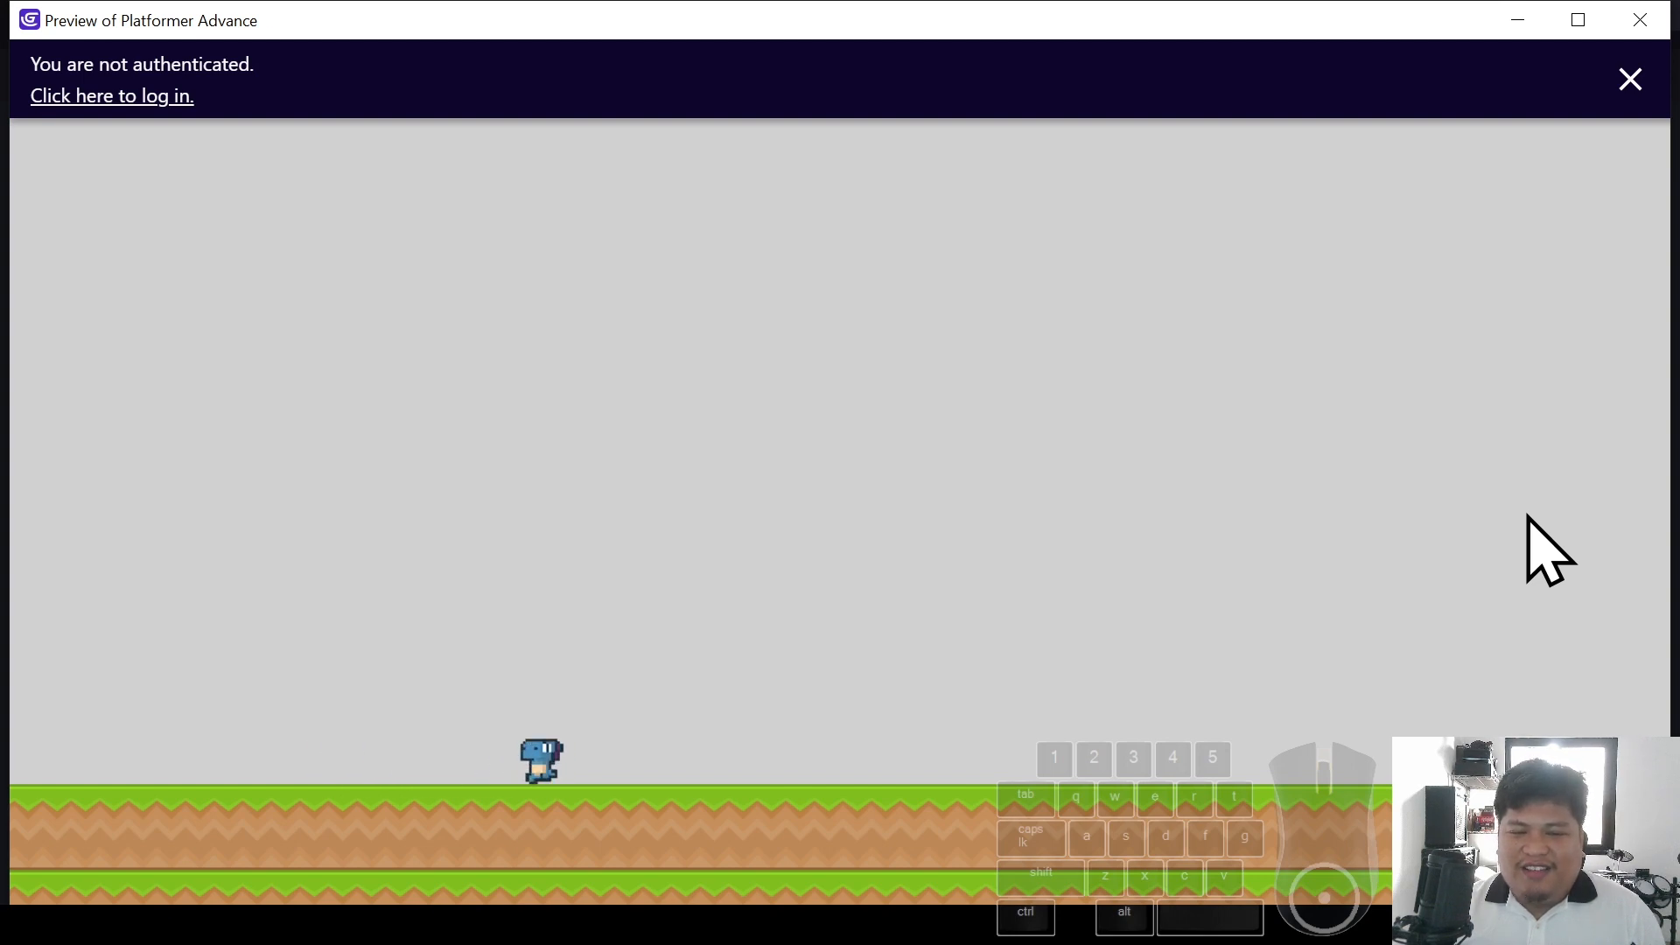
key(Right)
key(space)
key(Left)
key(space)
key(Right)
key(space)
key(space)
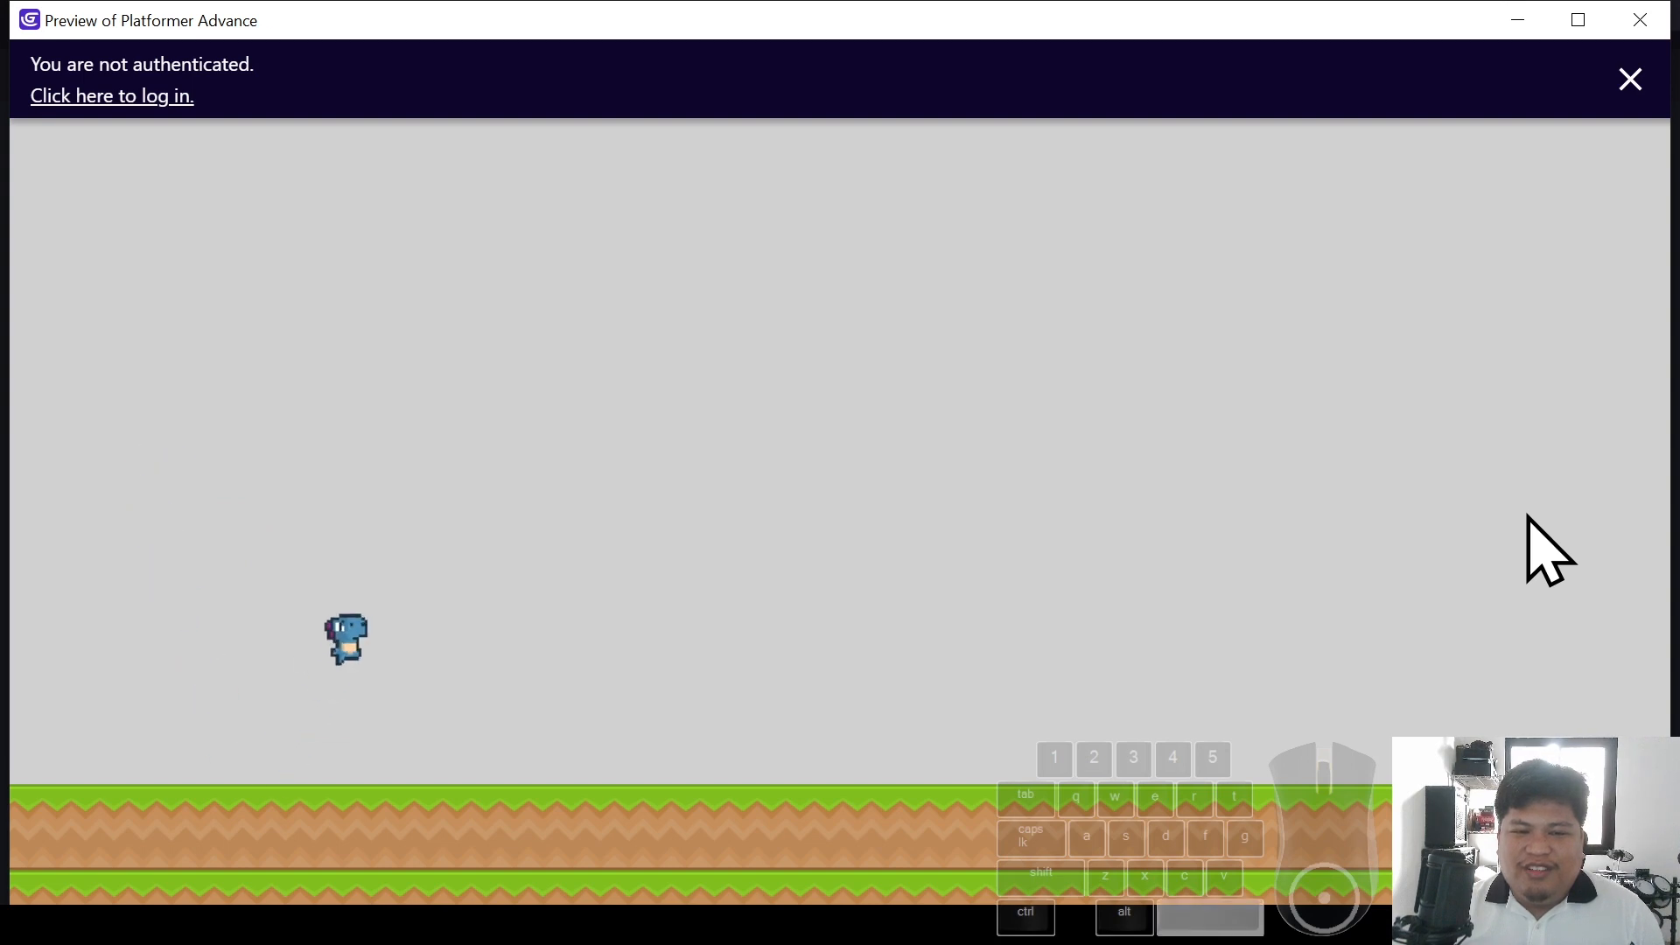
key(space)
key(Left)
key(space)
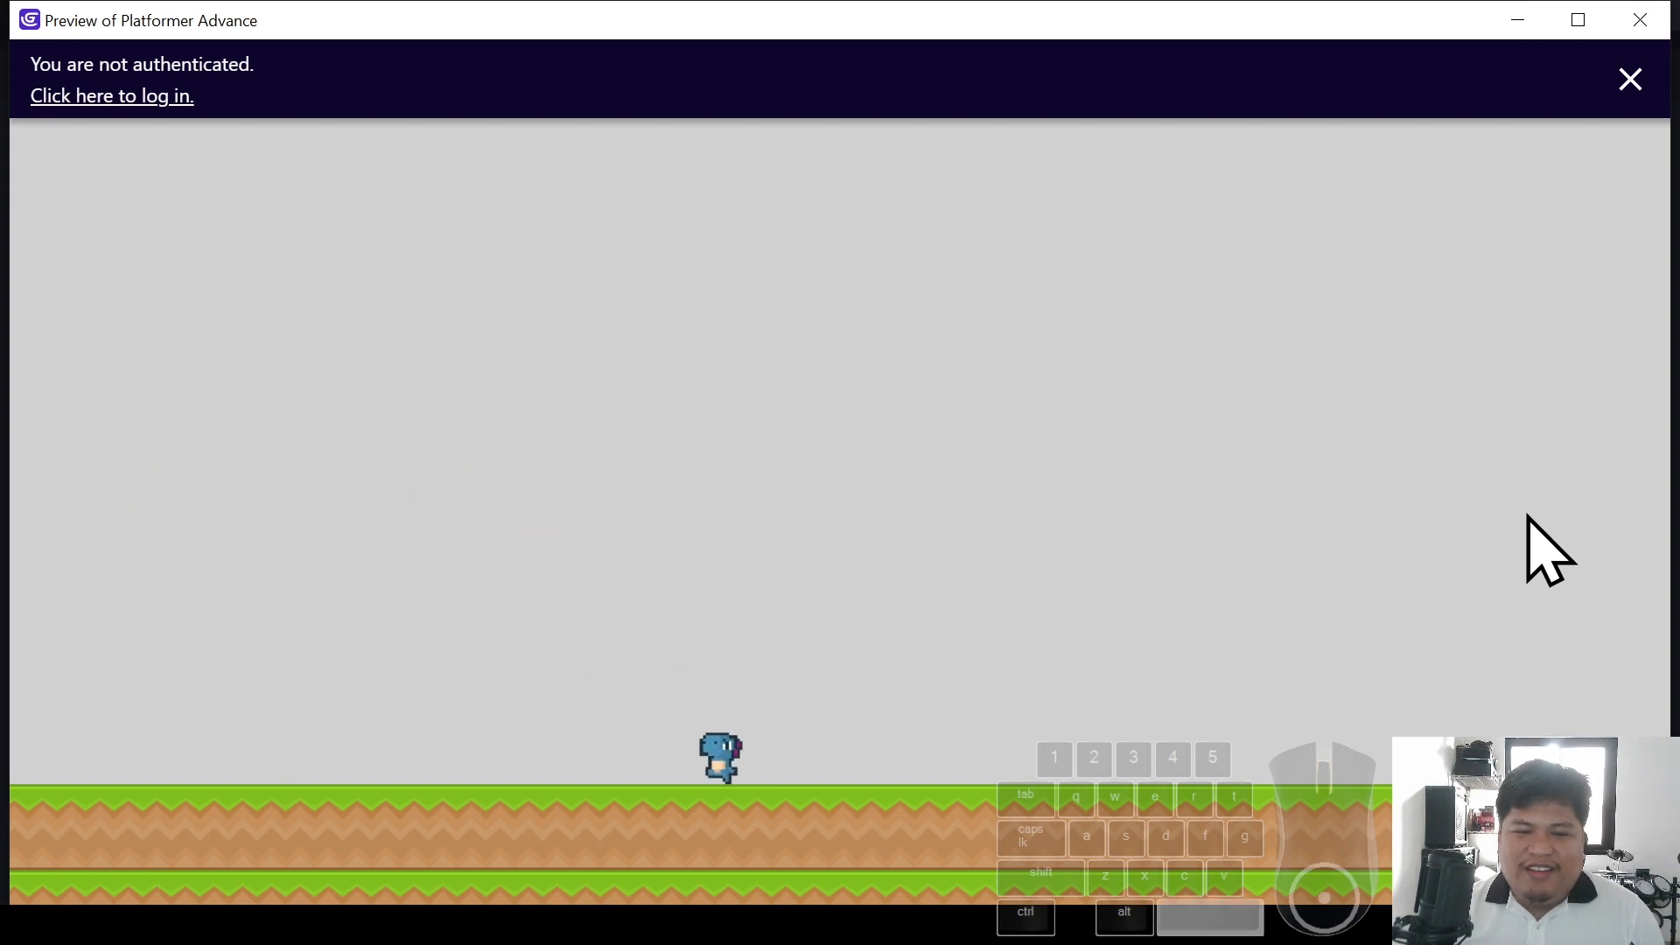
click(1648, 13)
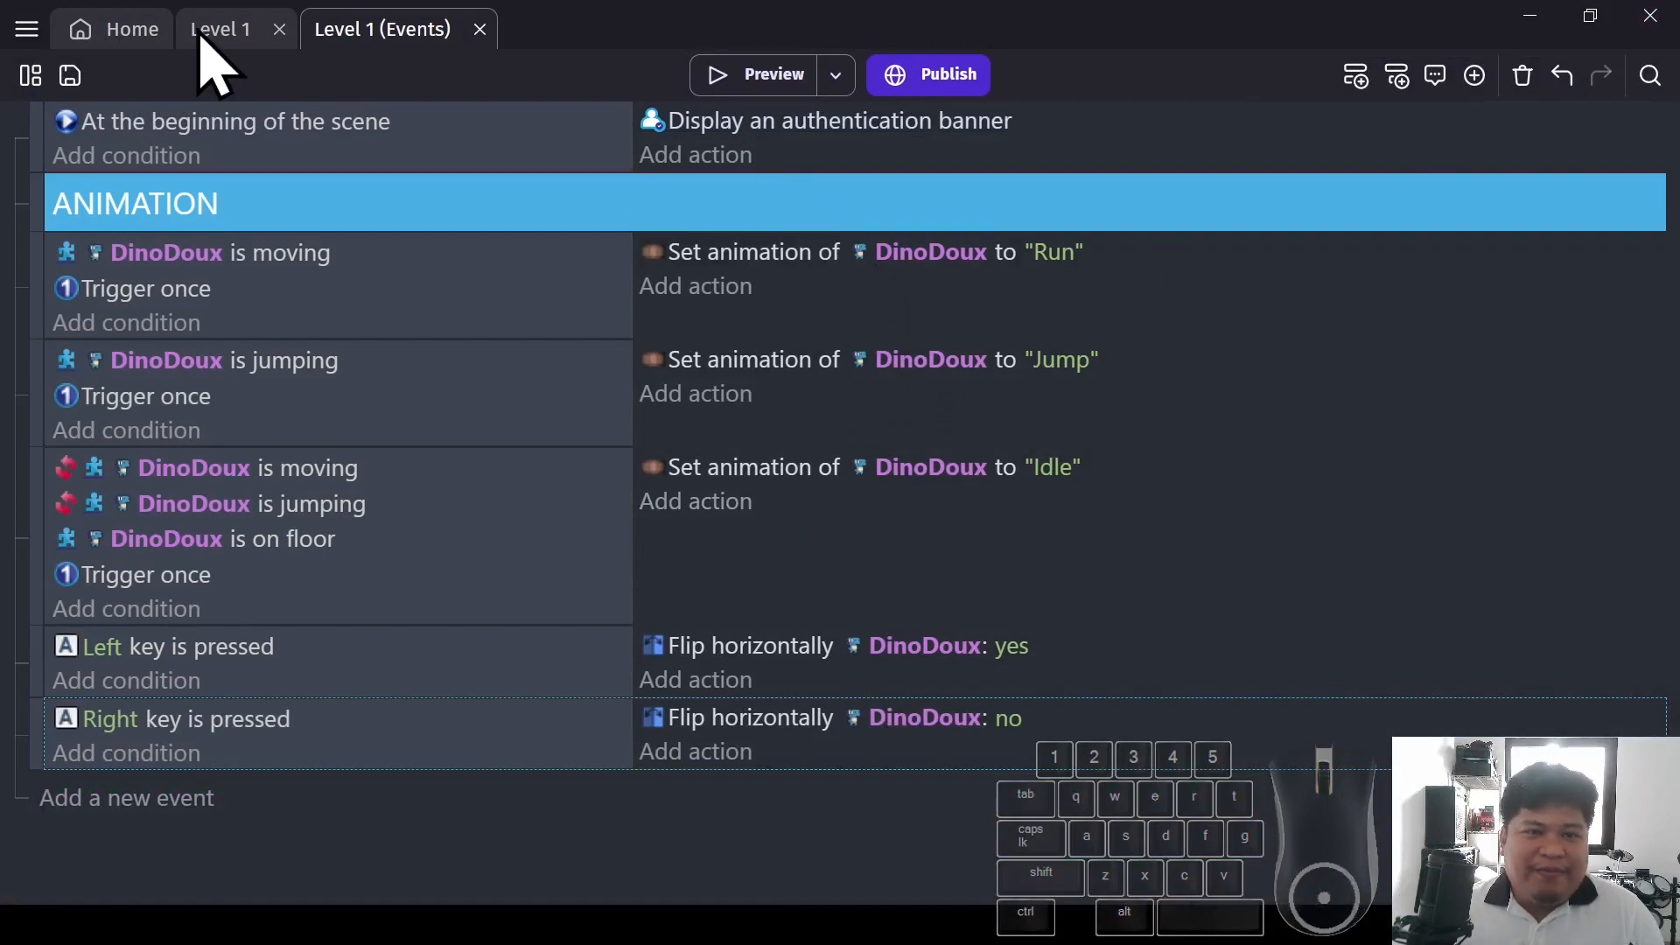
Place two vertical Grass walls in the Level 1 scene: a thin one ending above the ground and a wider one reaching it
click(202, 35)
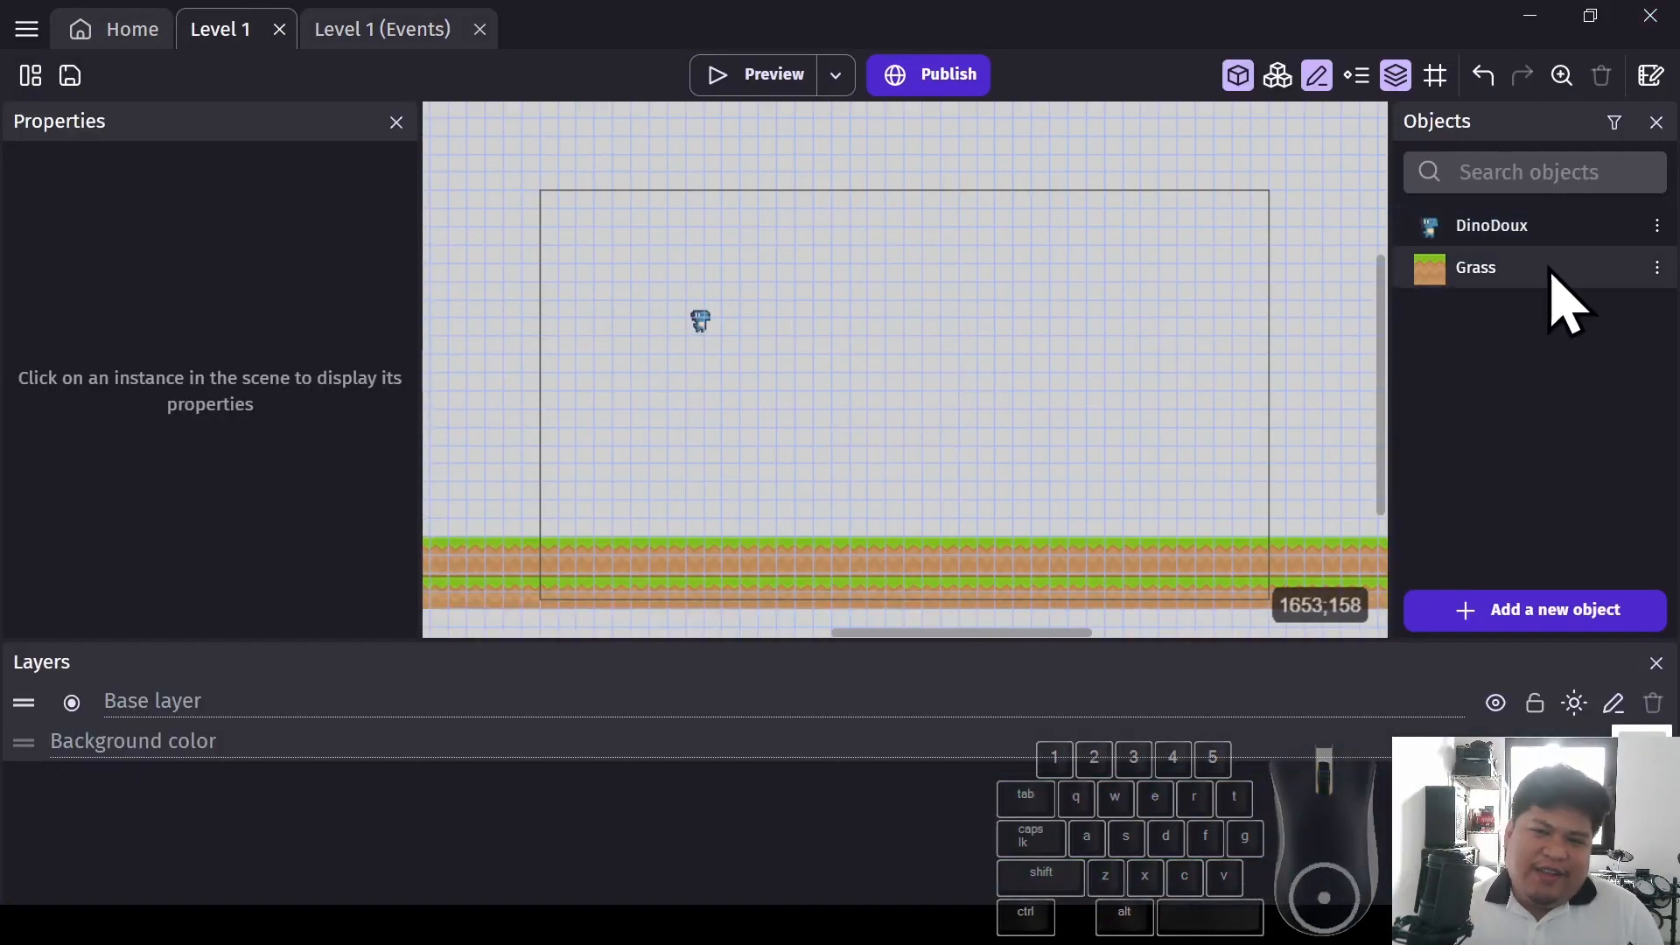
drag(1540, 271, 845, 476)
drag(1493, 289, 971, 549)
click(1119, 418)
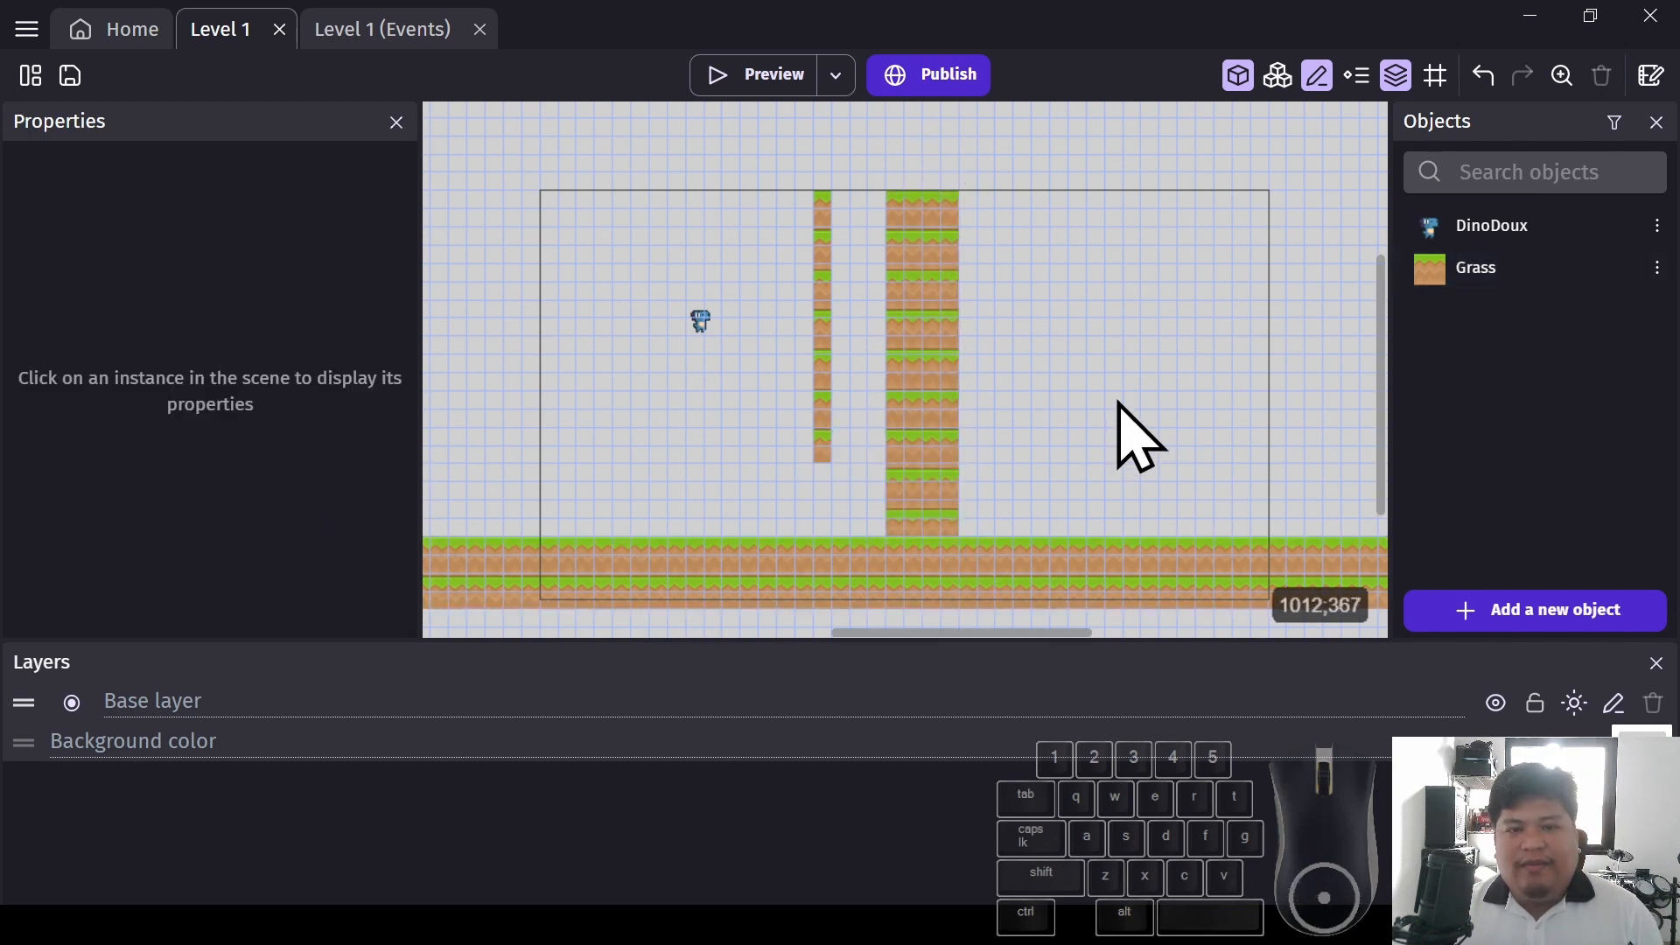
Preview the level to test the dino's movement against the two grass walls
click(758, 87)
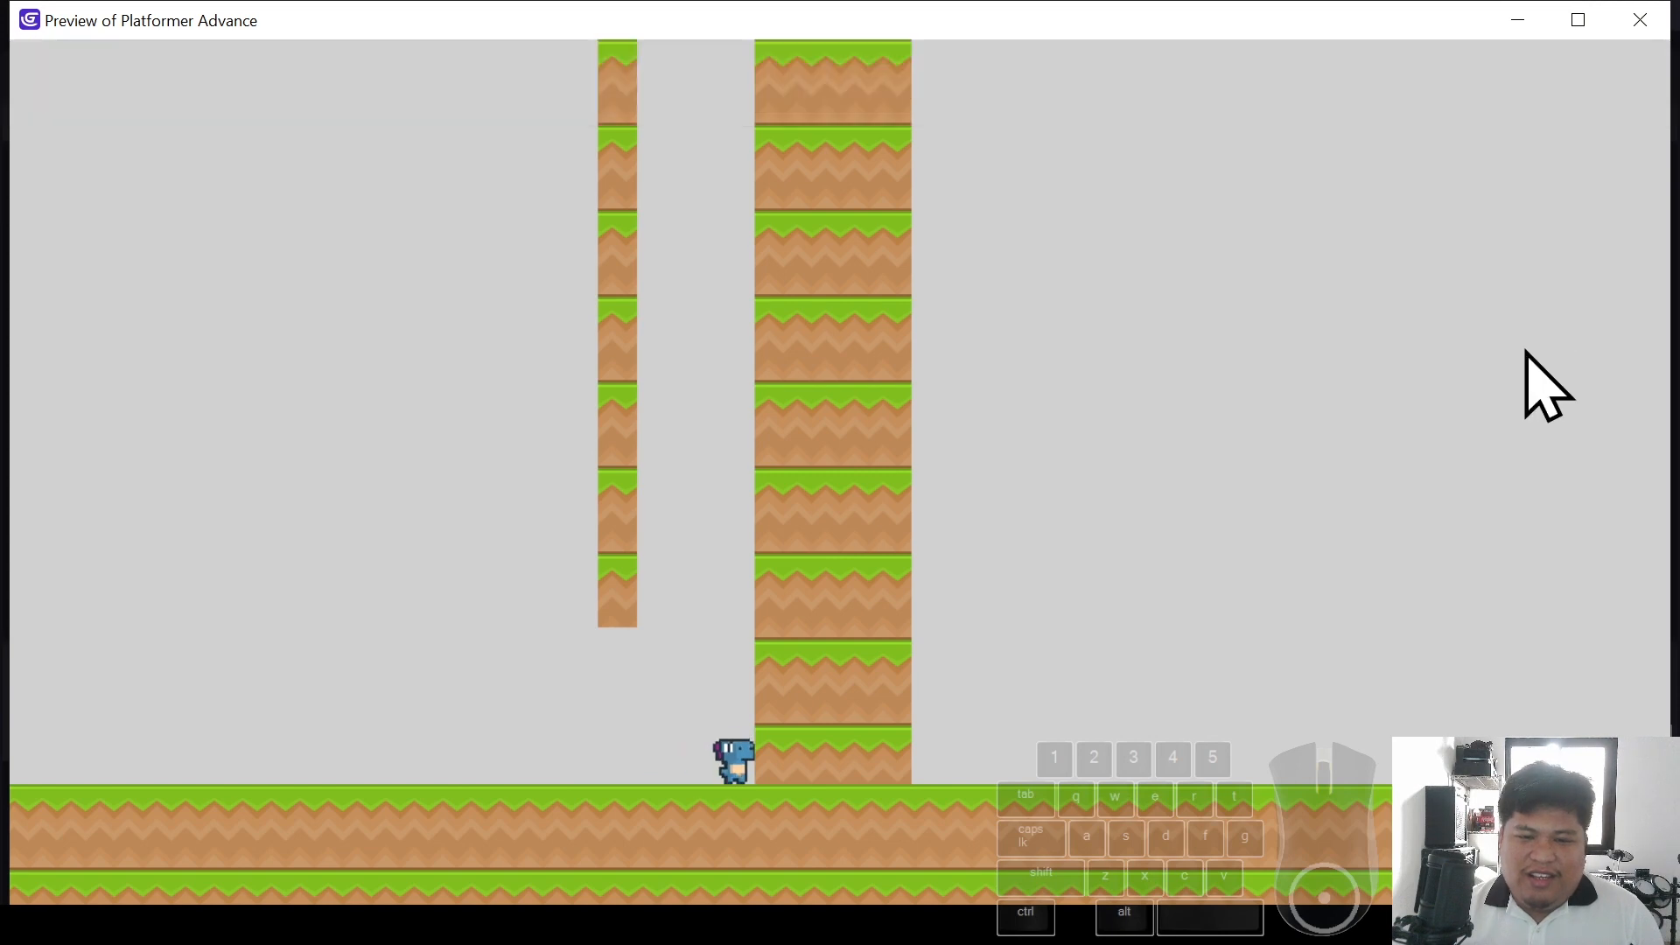
key(Left)
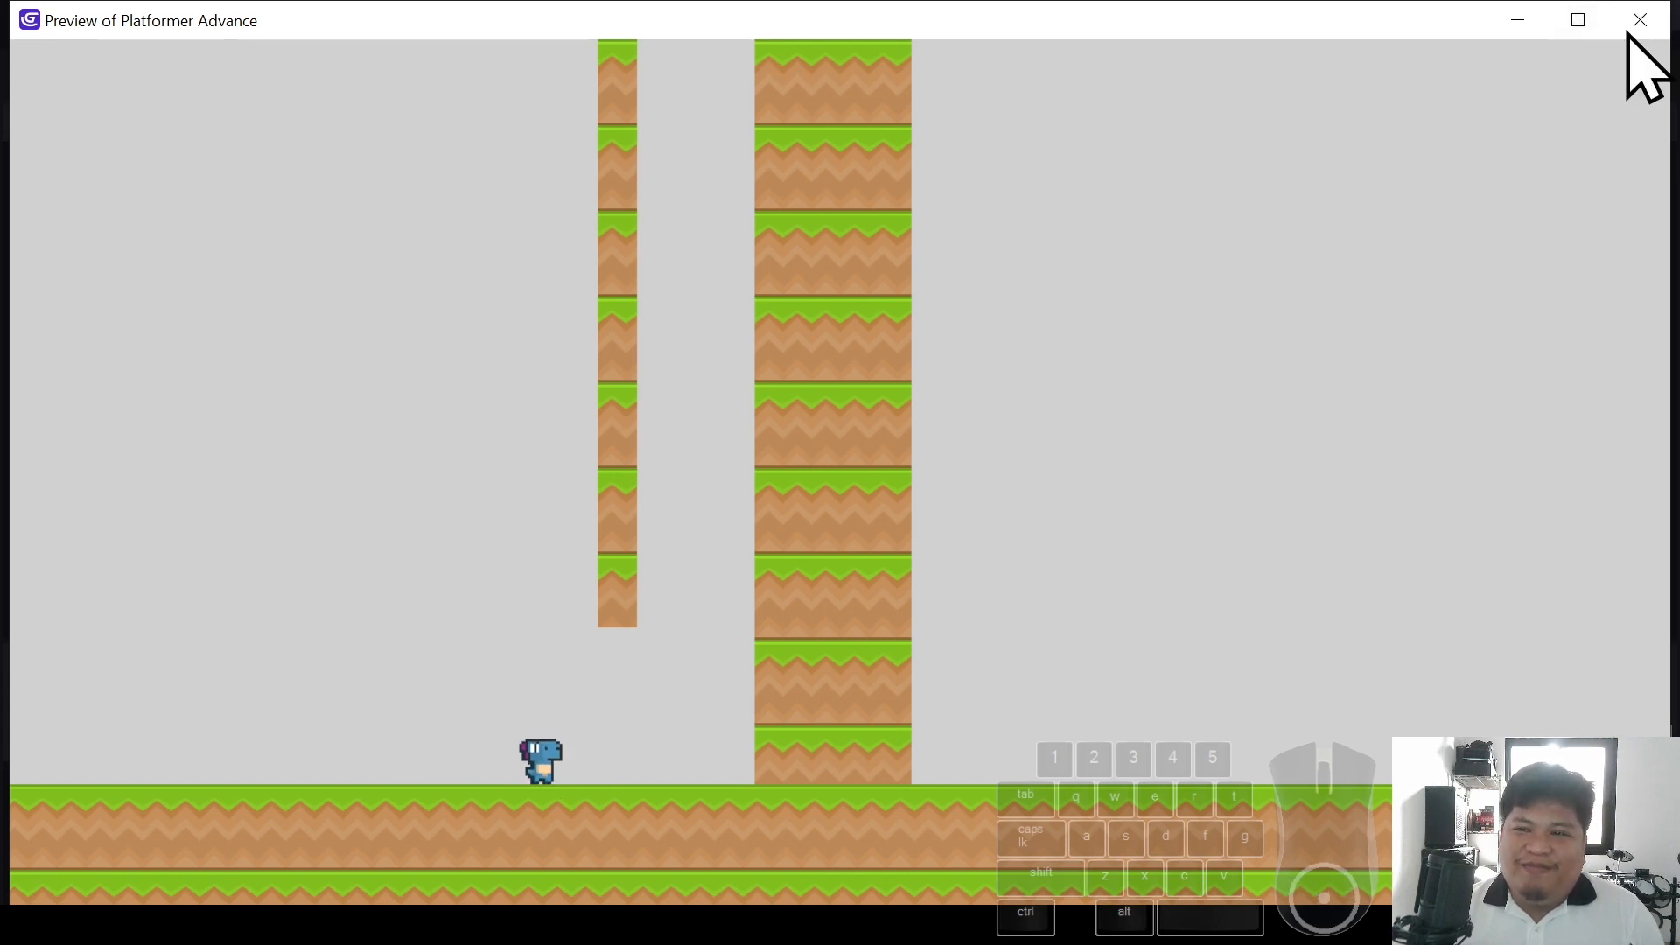
click(1639, 21)
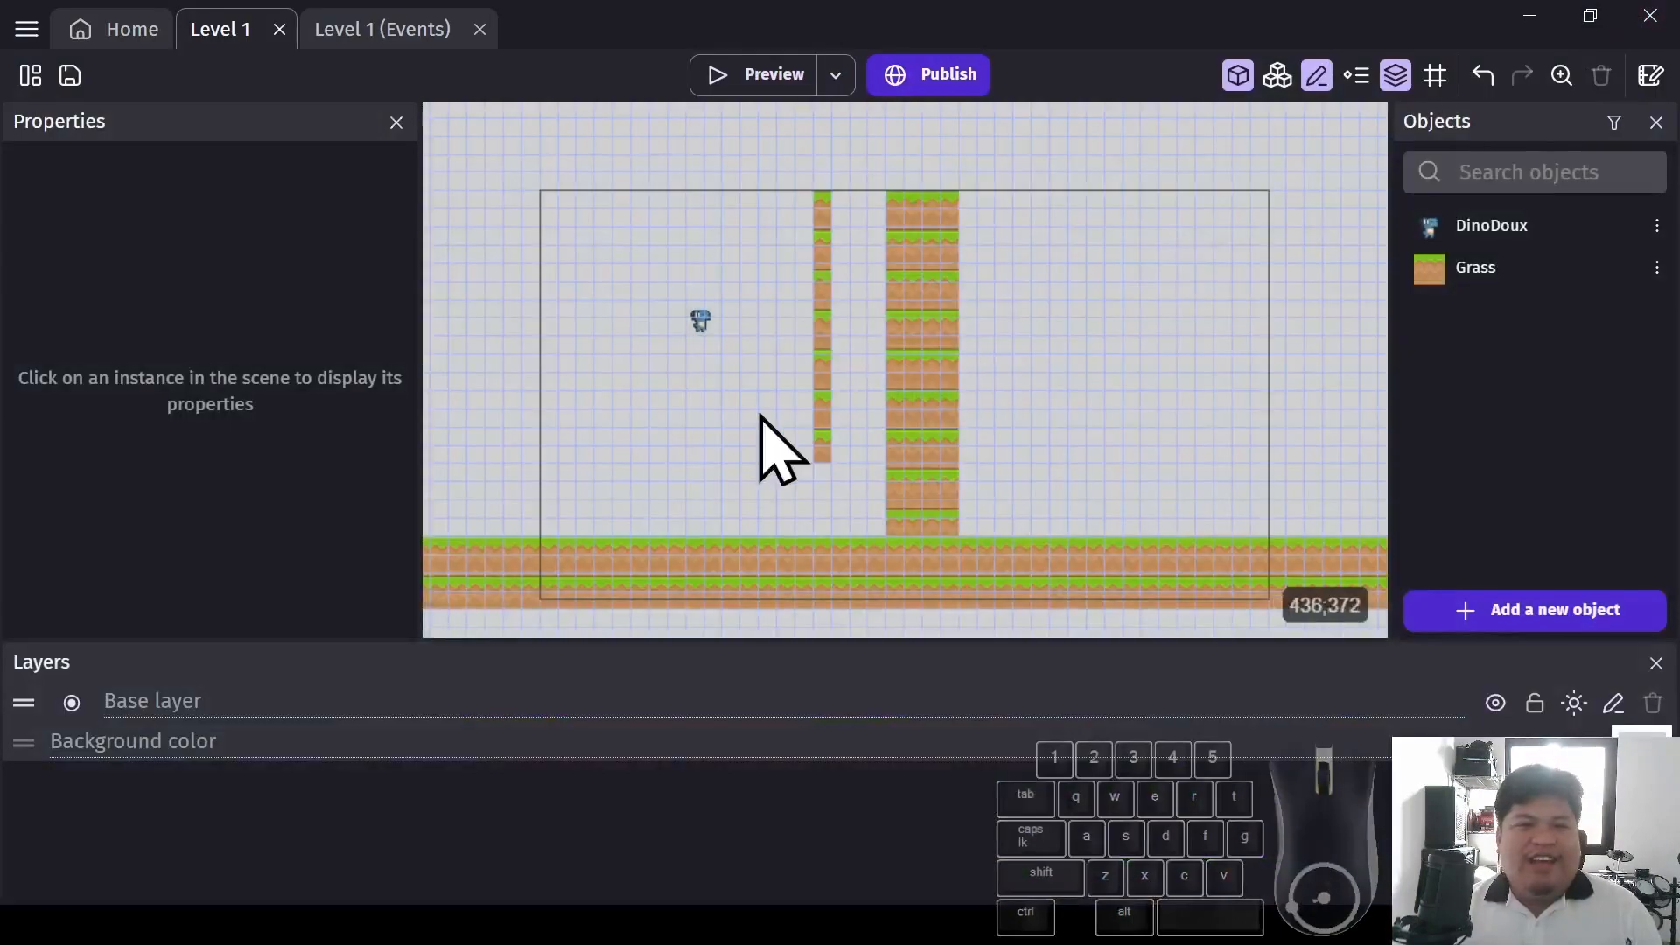
Check the Wall jump behavior and its settings in DinoDoux's behaviors, and apply the object editor
double_click(1577, 235)
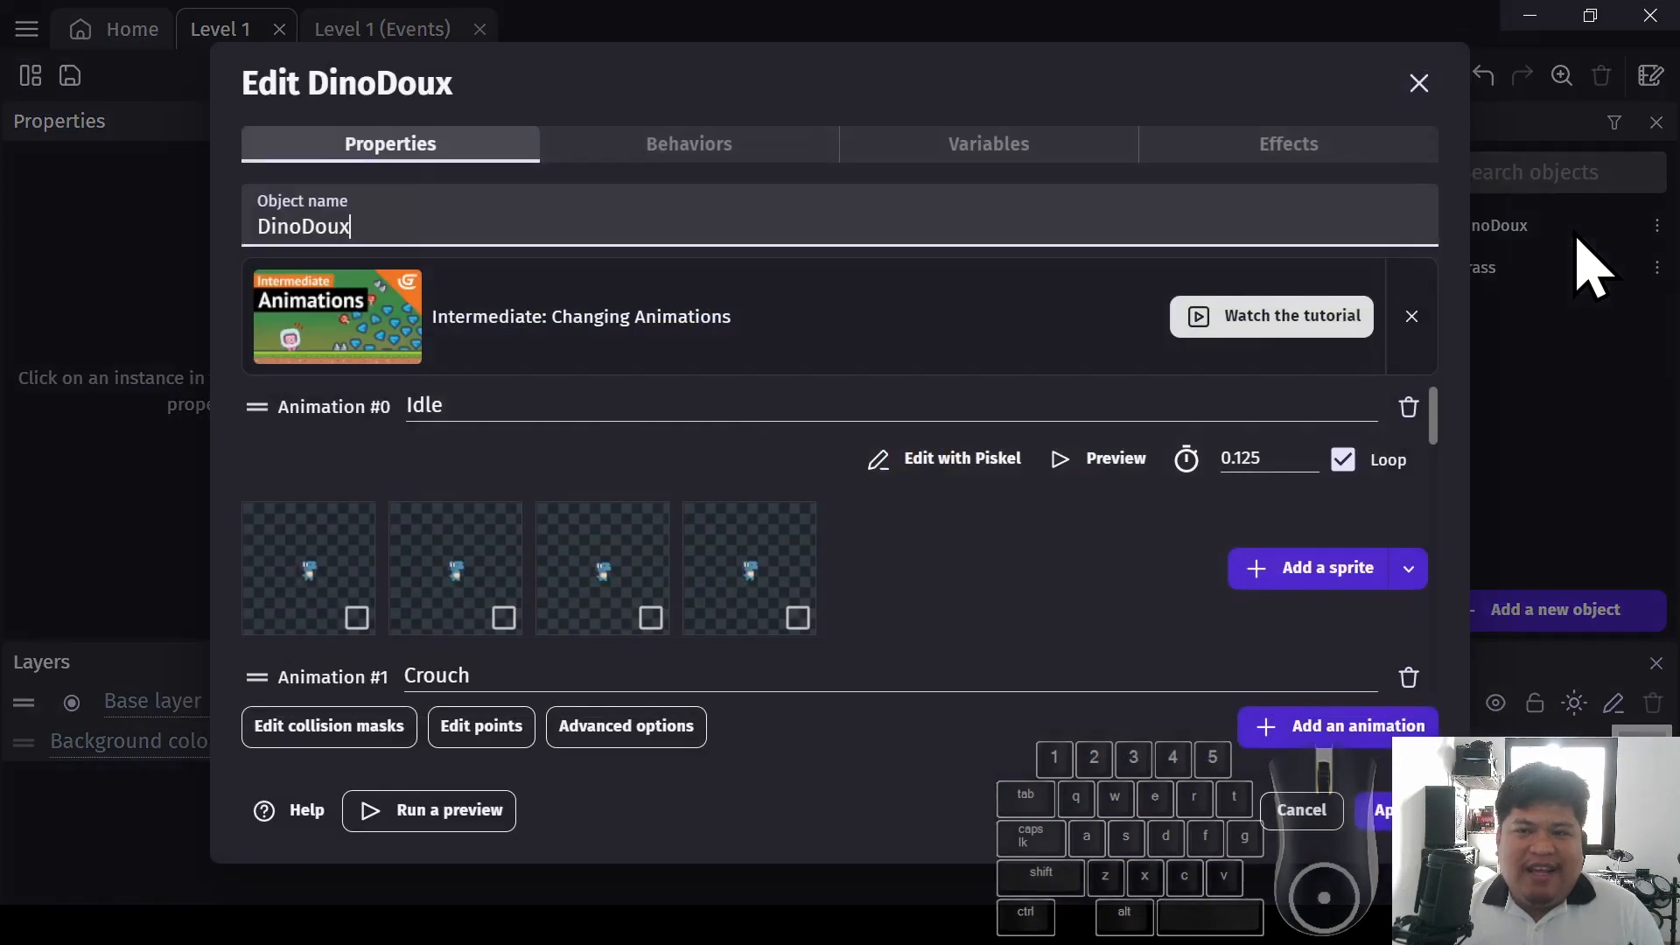
click(658, 147)
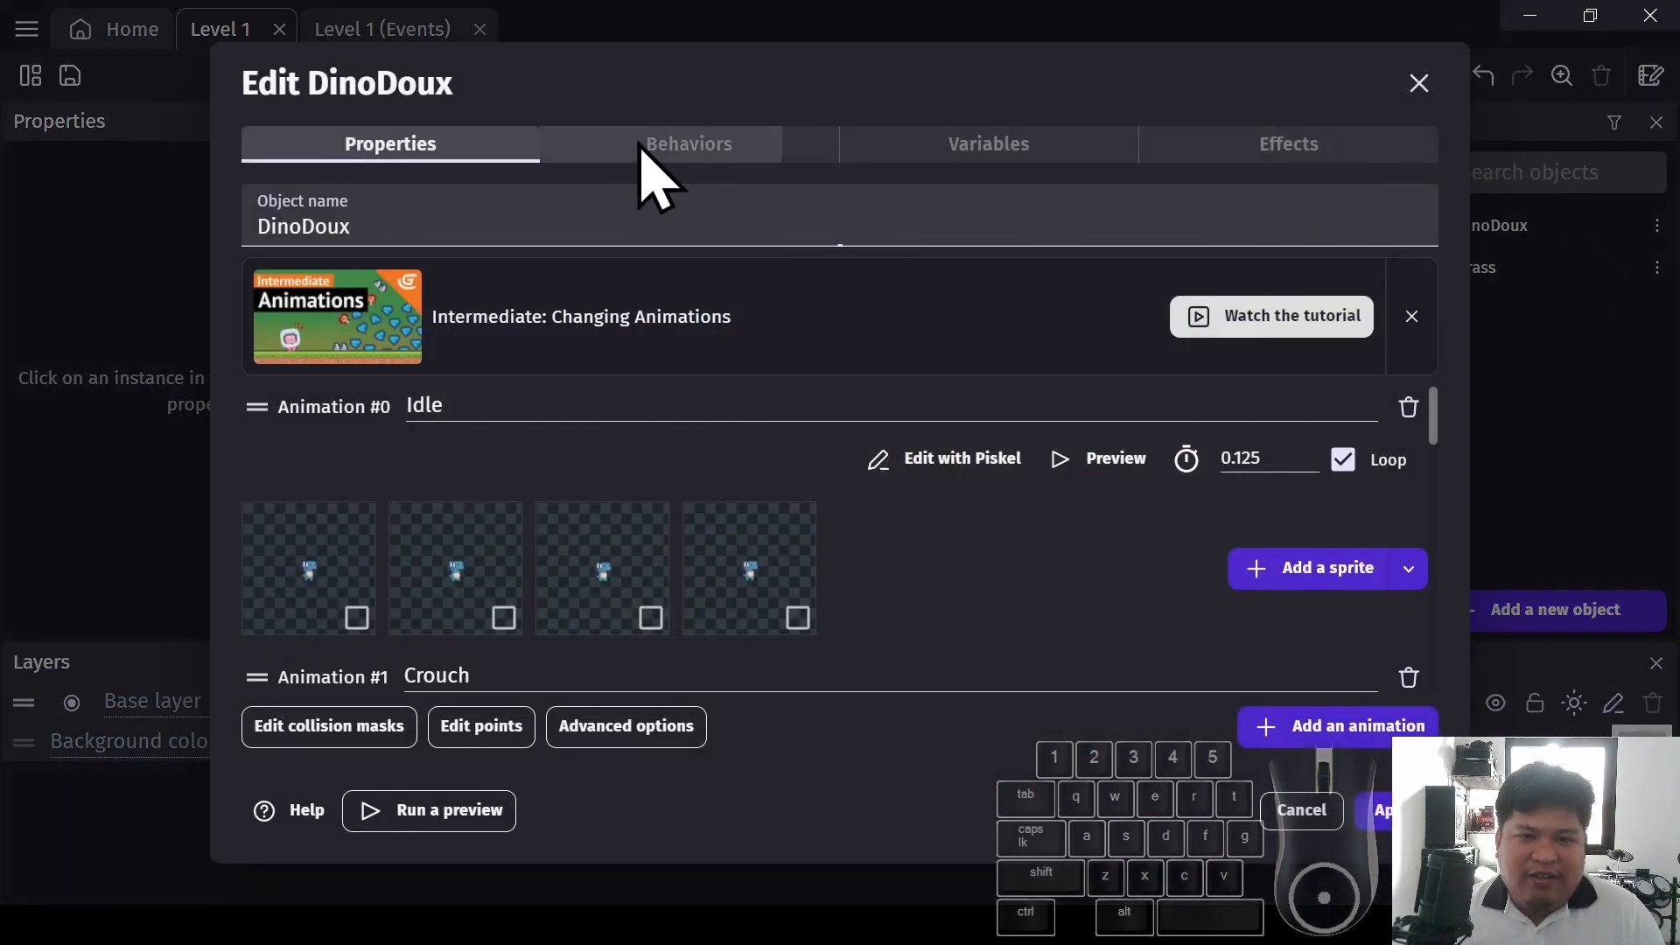
click(1359, 730)
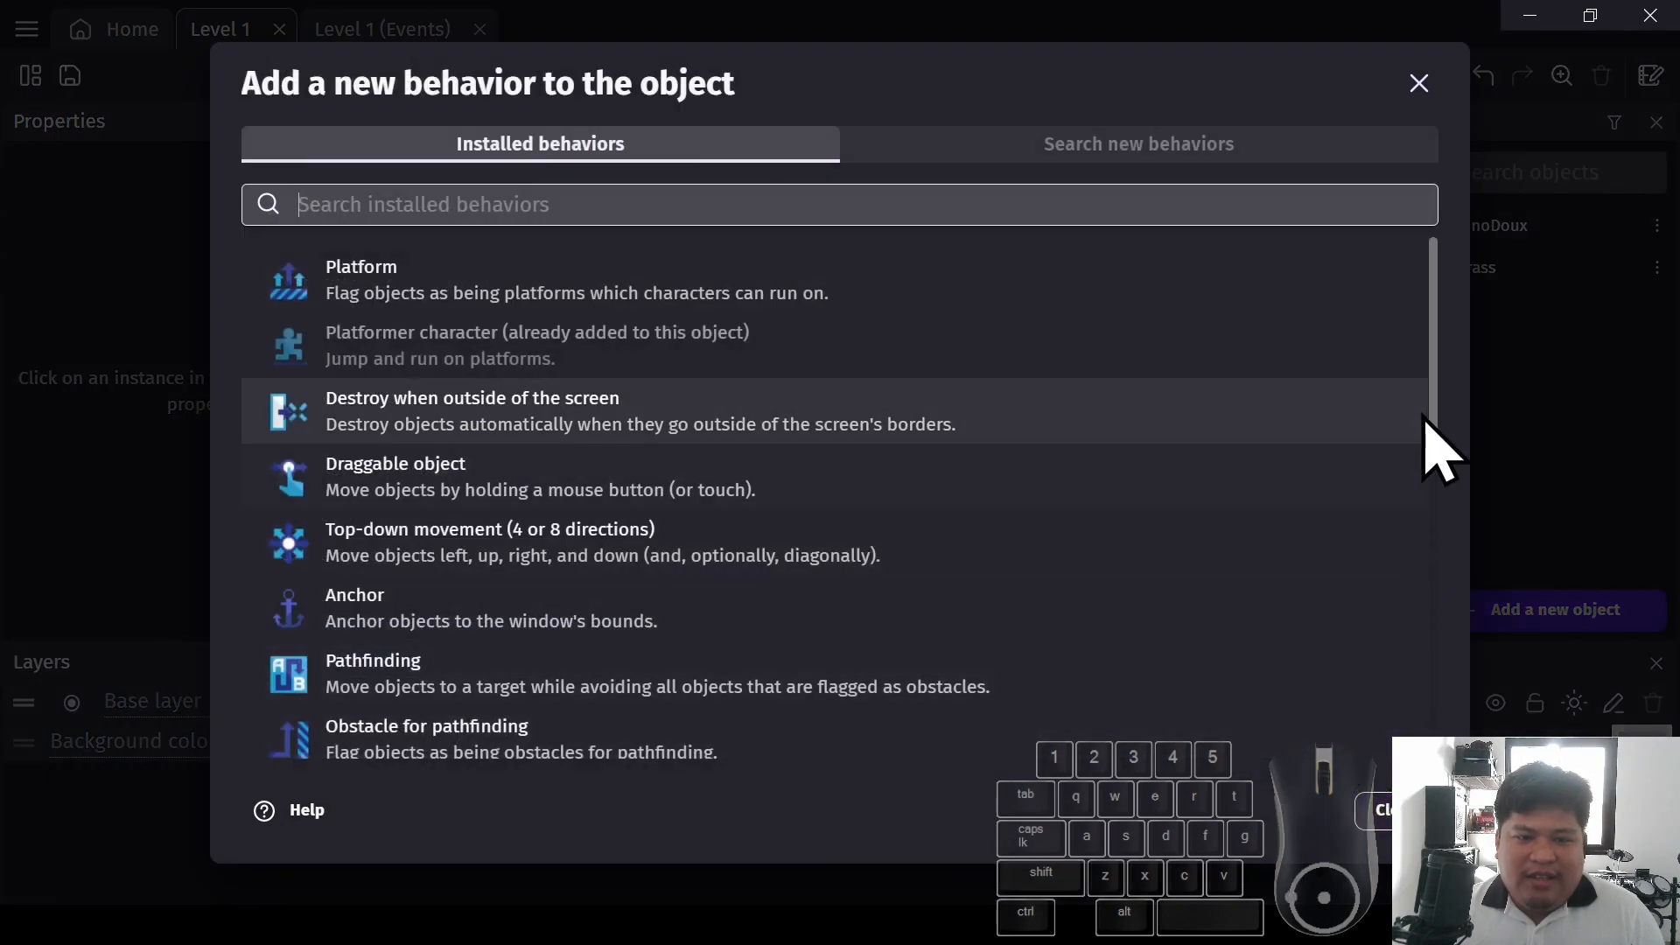
drag(1433, 368, 1444, 697)
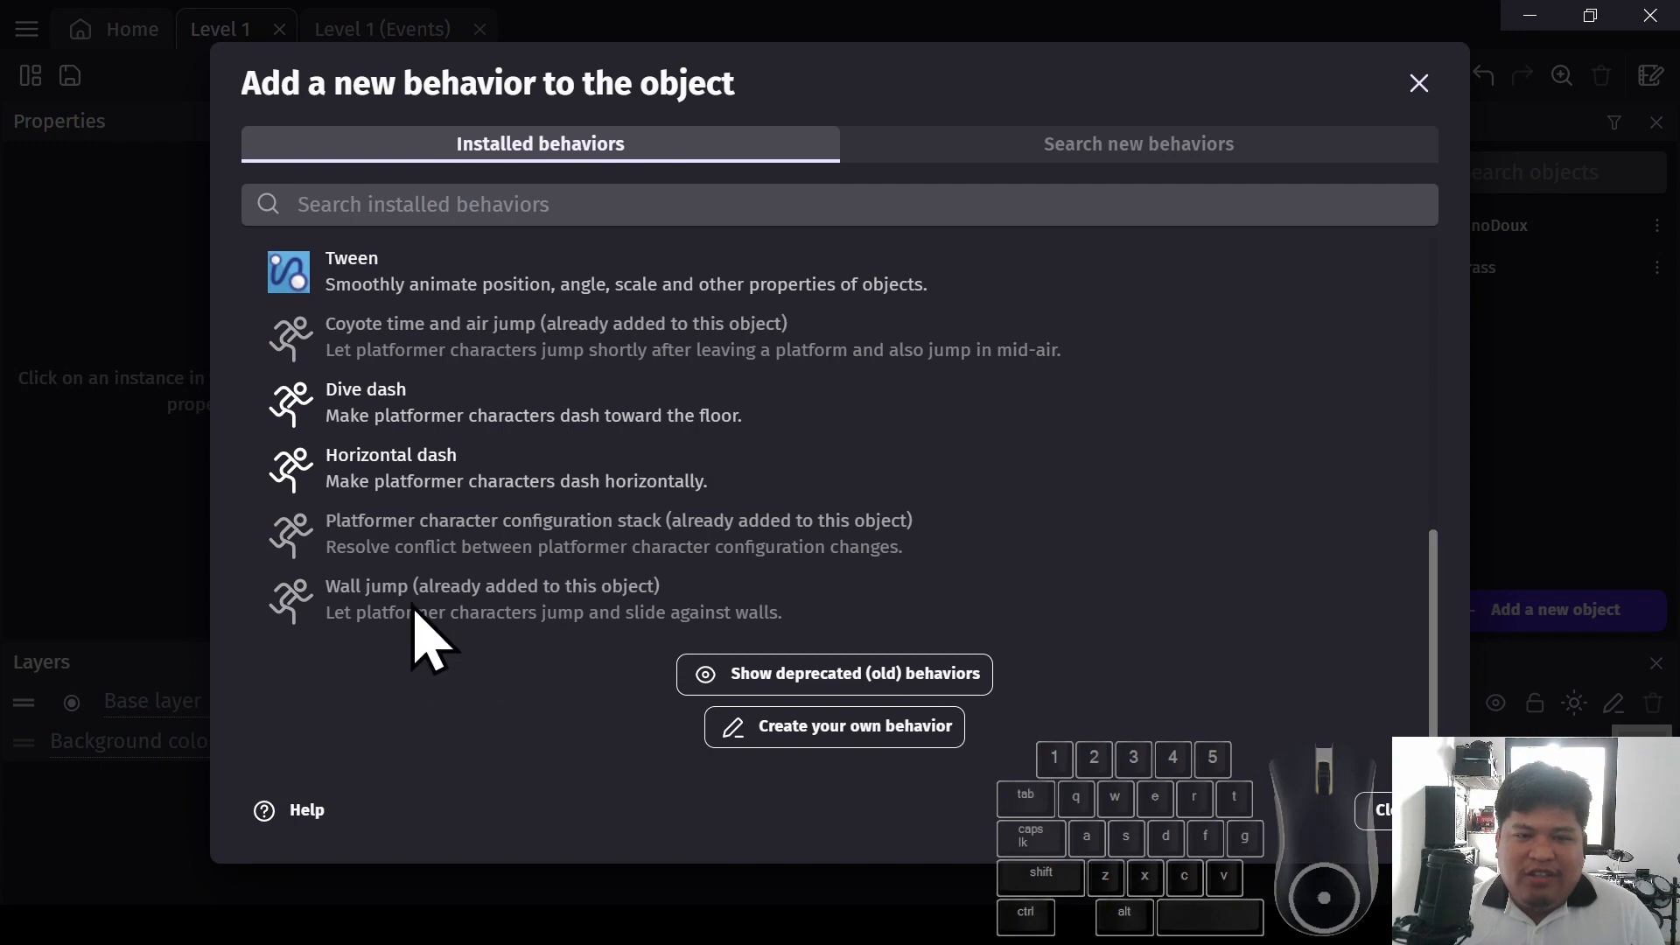
click(1405, 810)
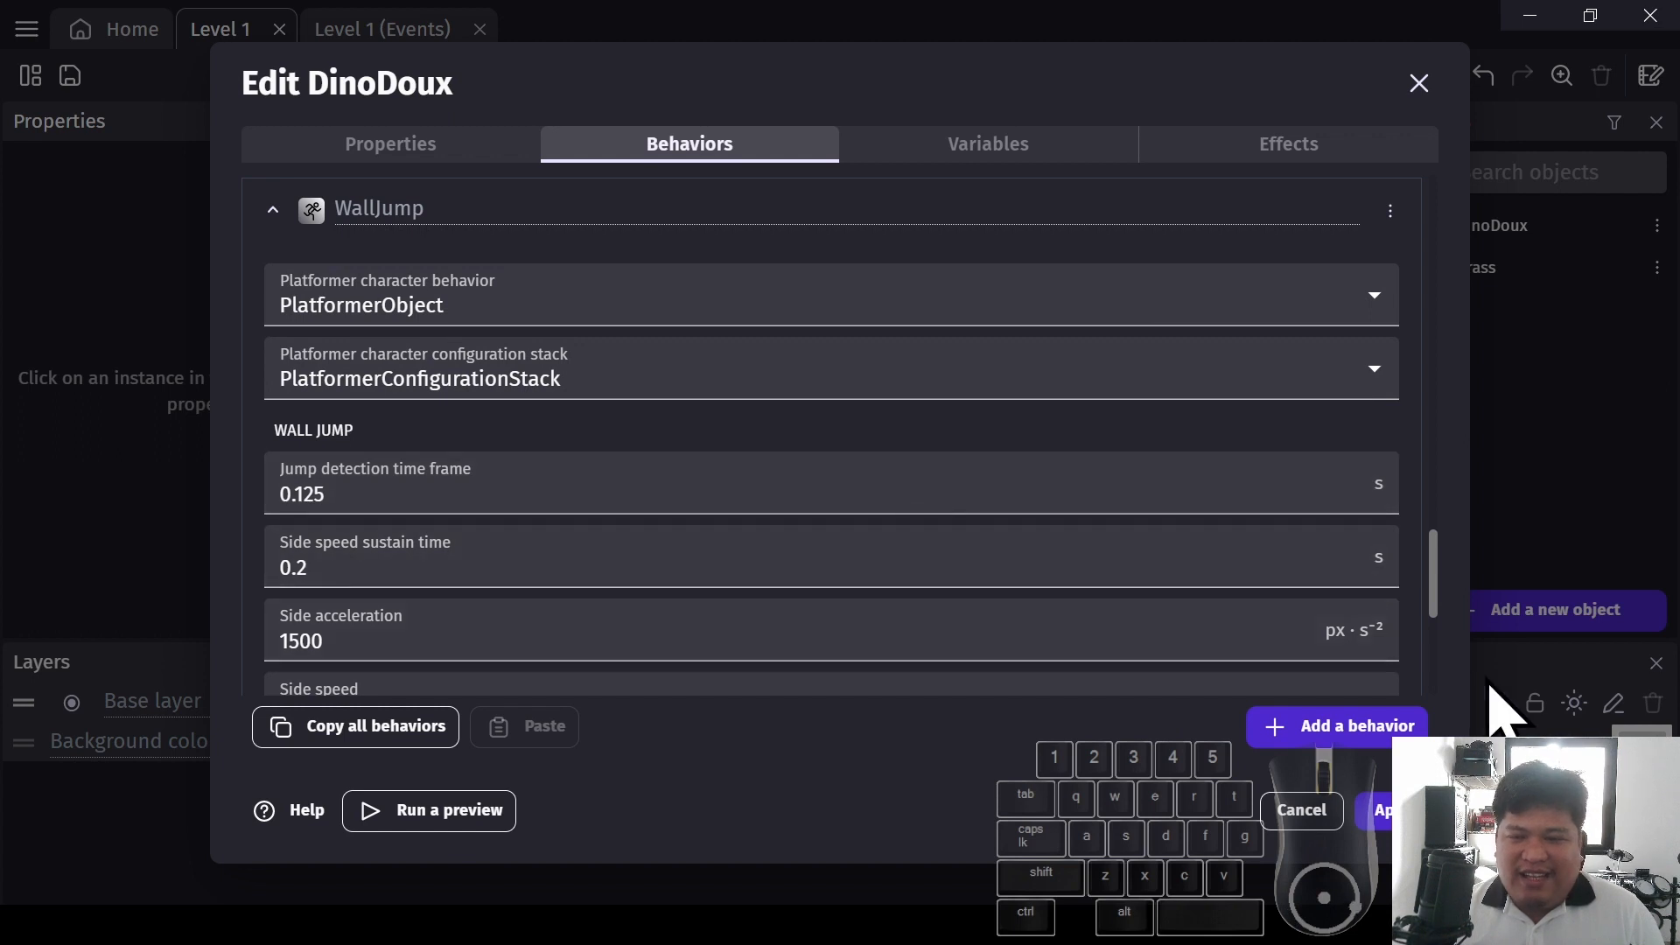
click(1400, 810)
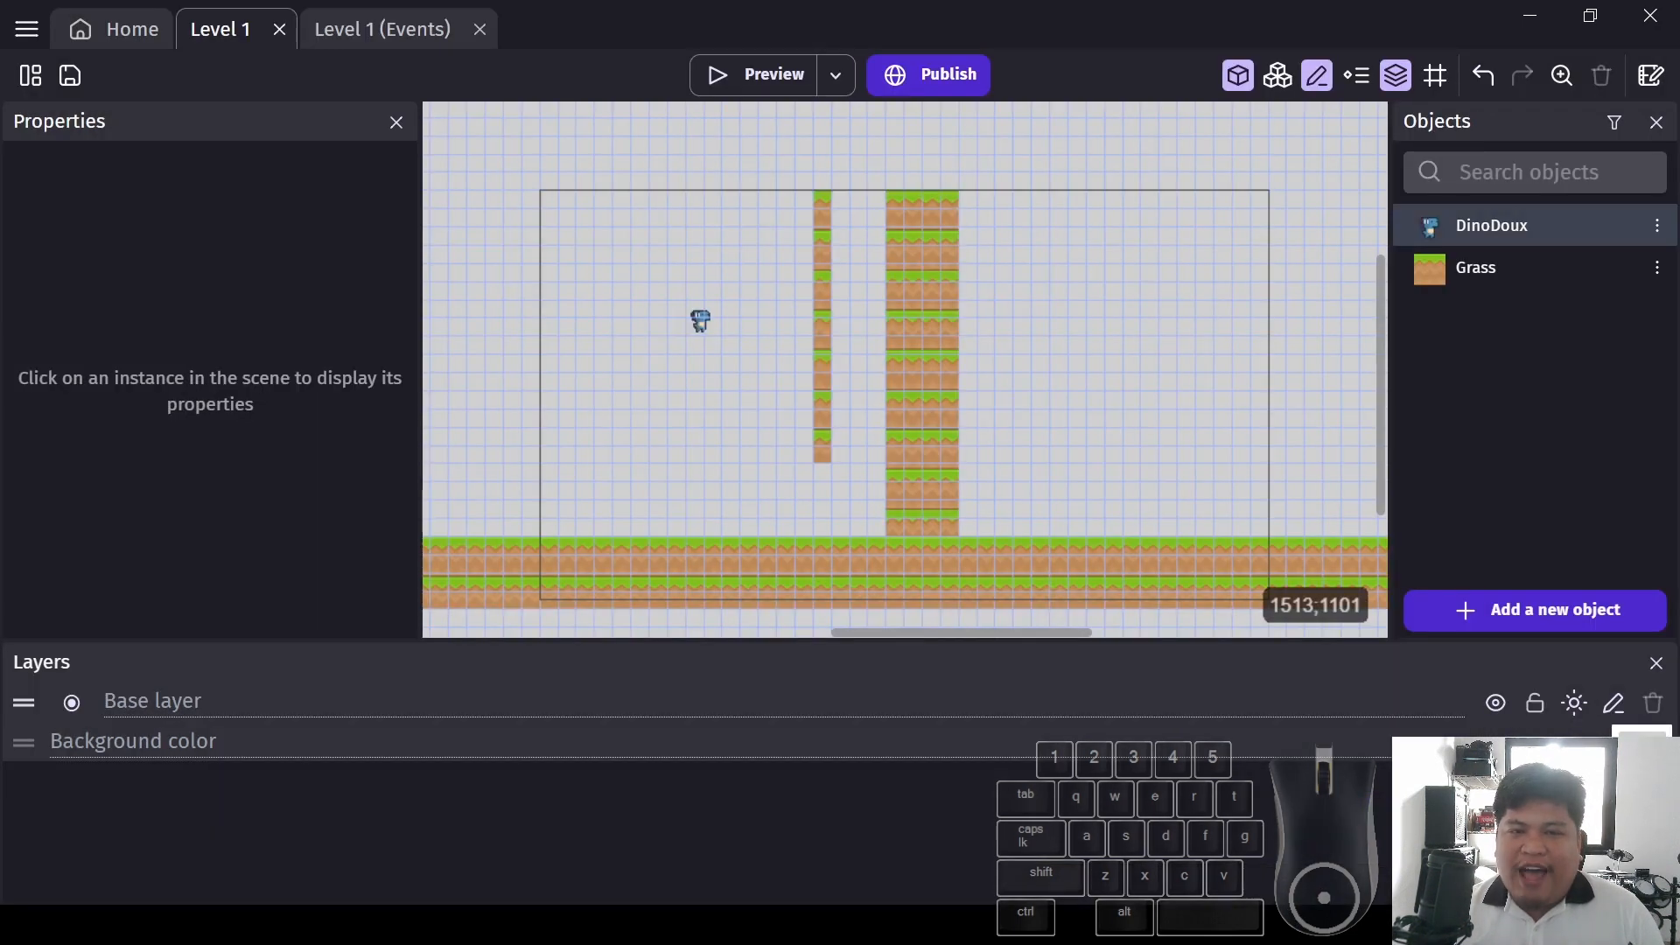
Preview the level, dismiss the authentication banner, and test wall jumping between the two grass walls
click(736, 79)
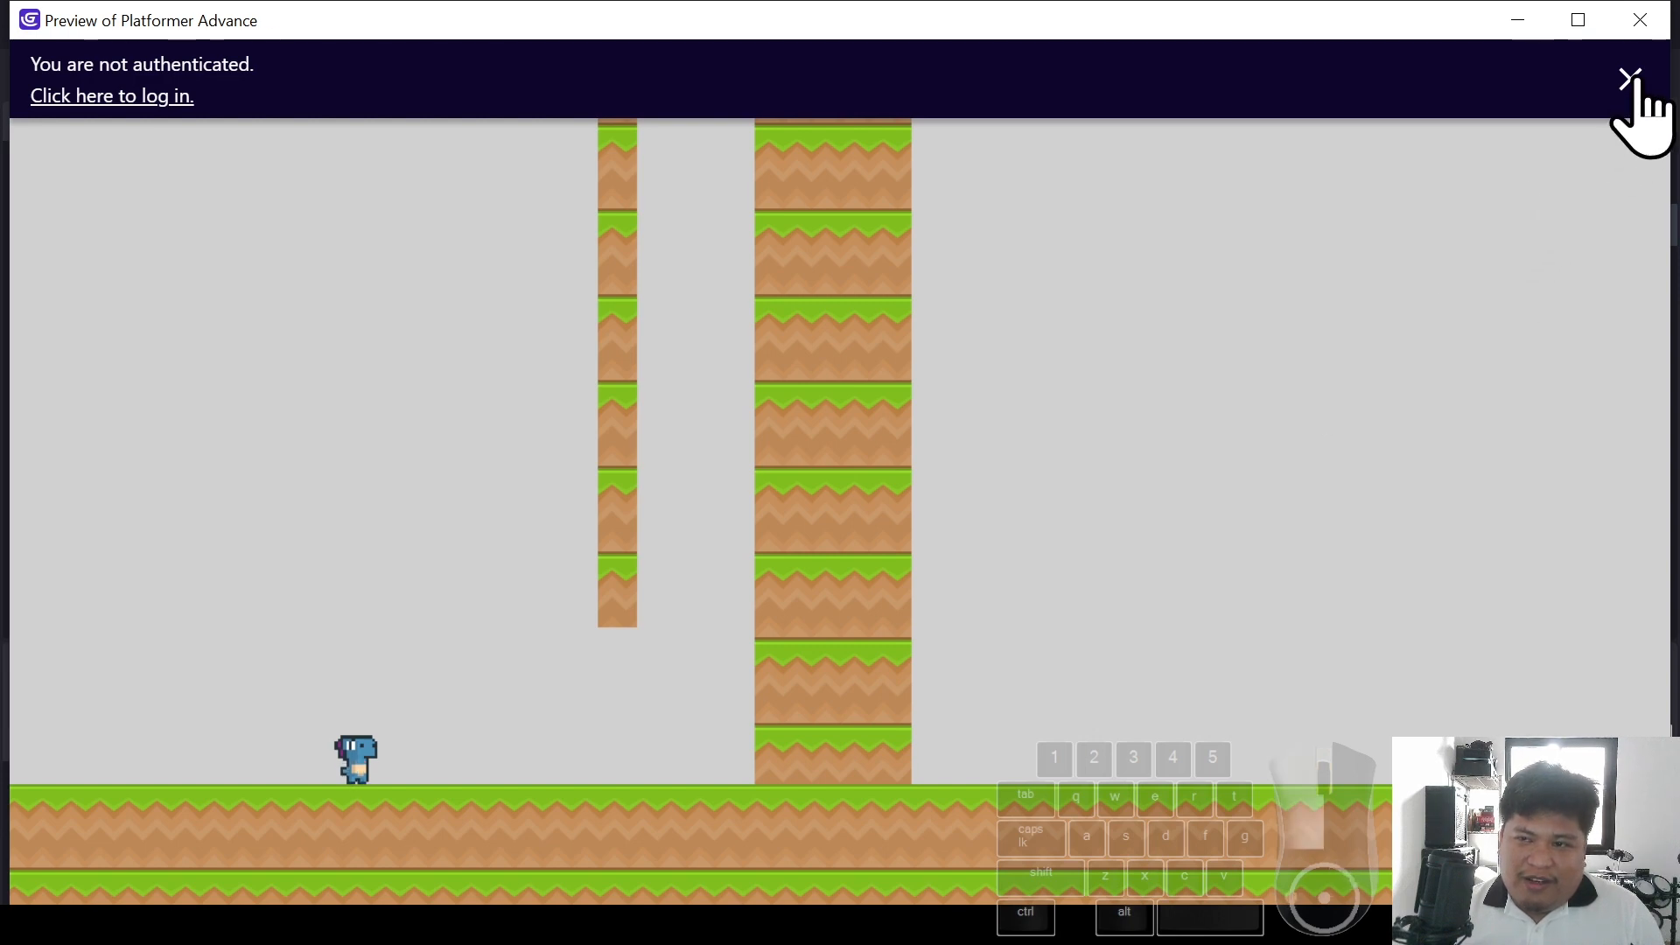
click(1629, 78)
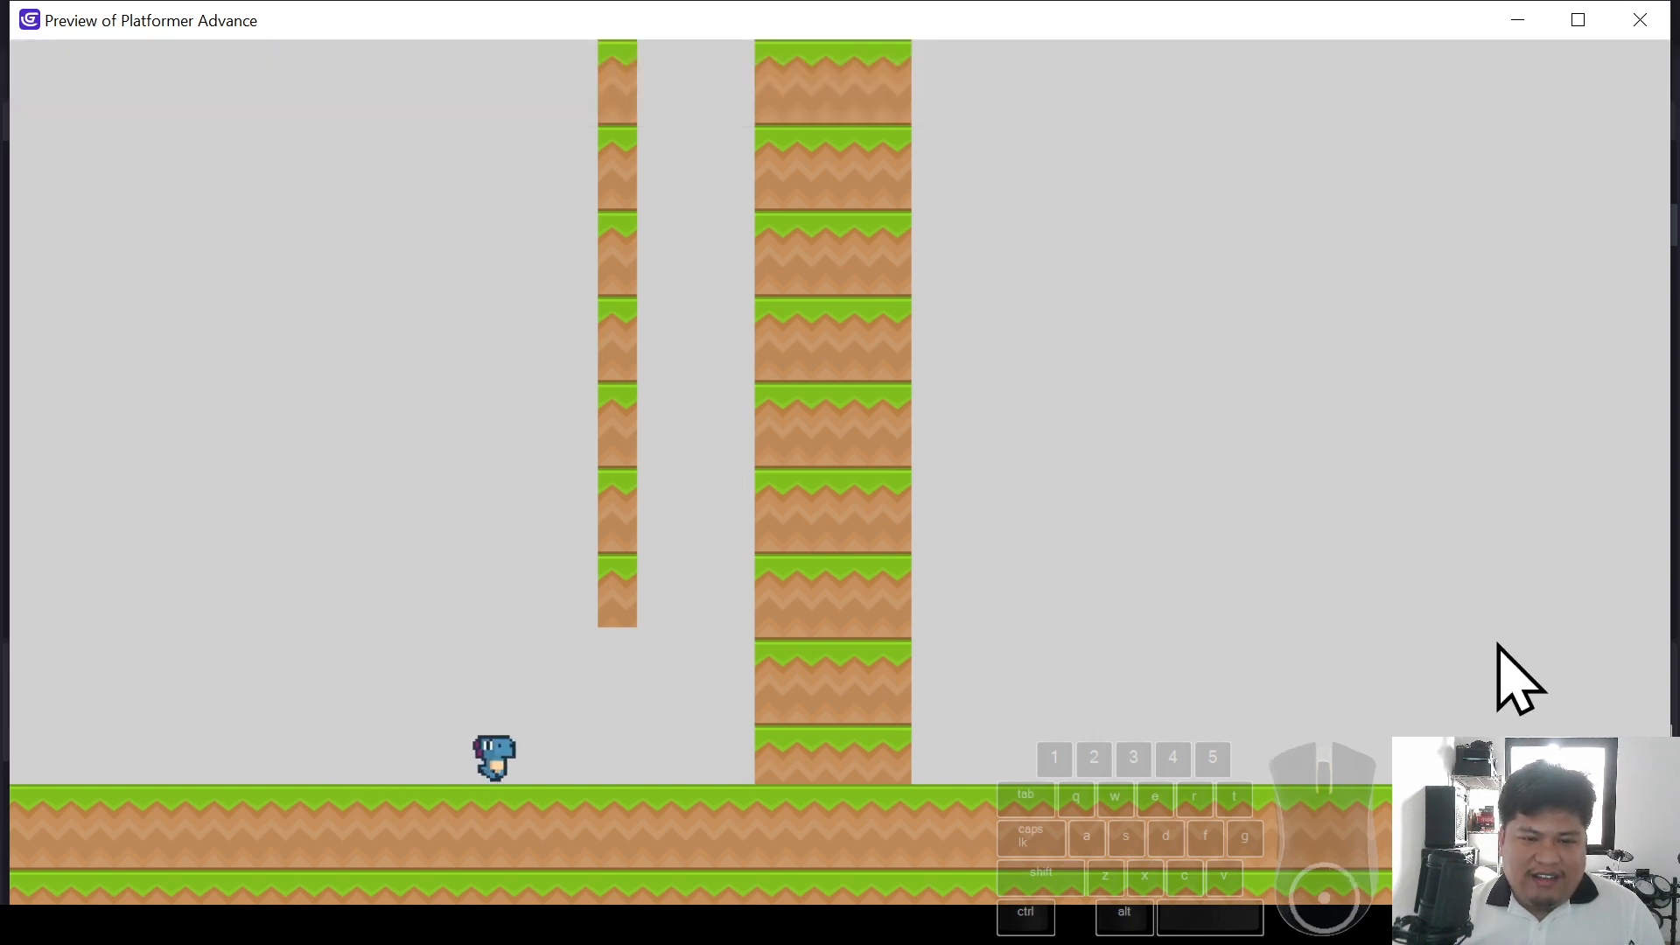
key(space)
key(space)
key(space)
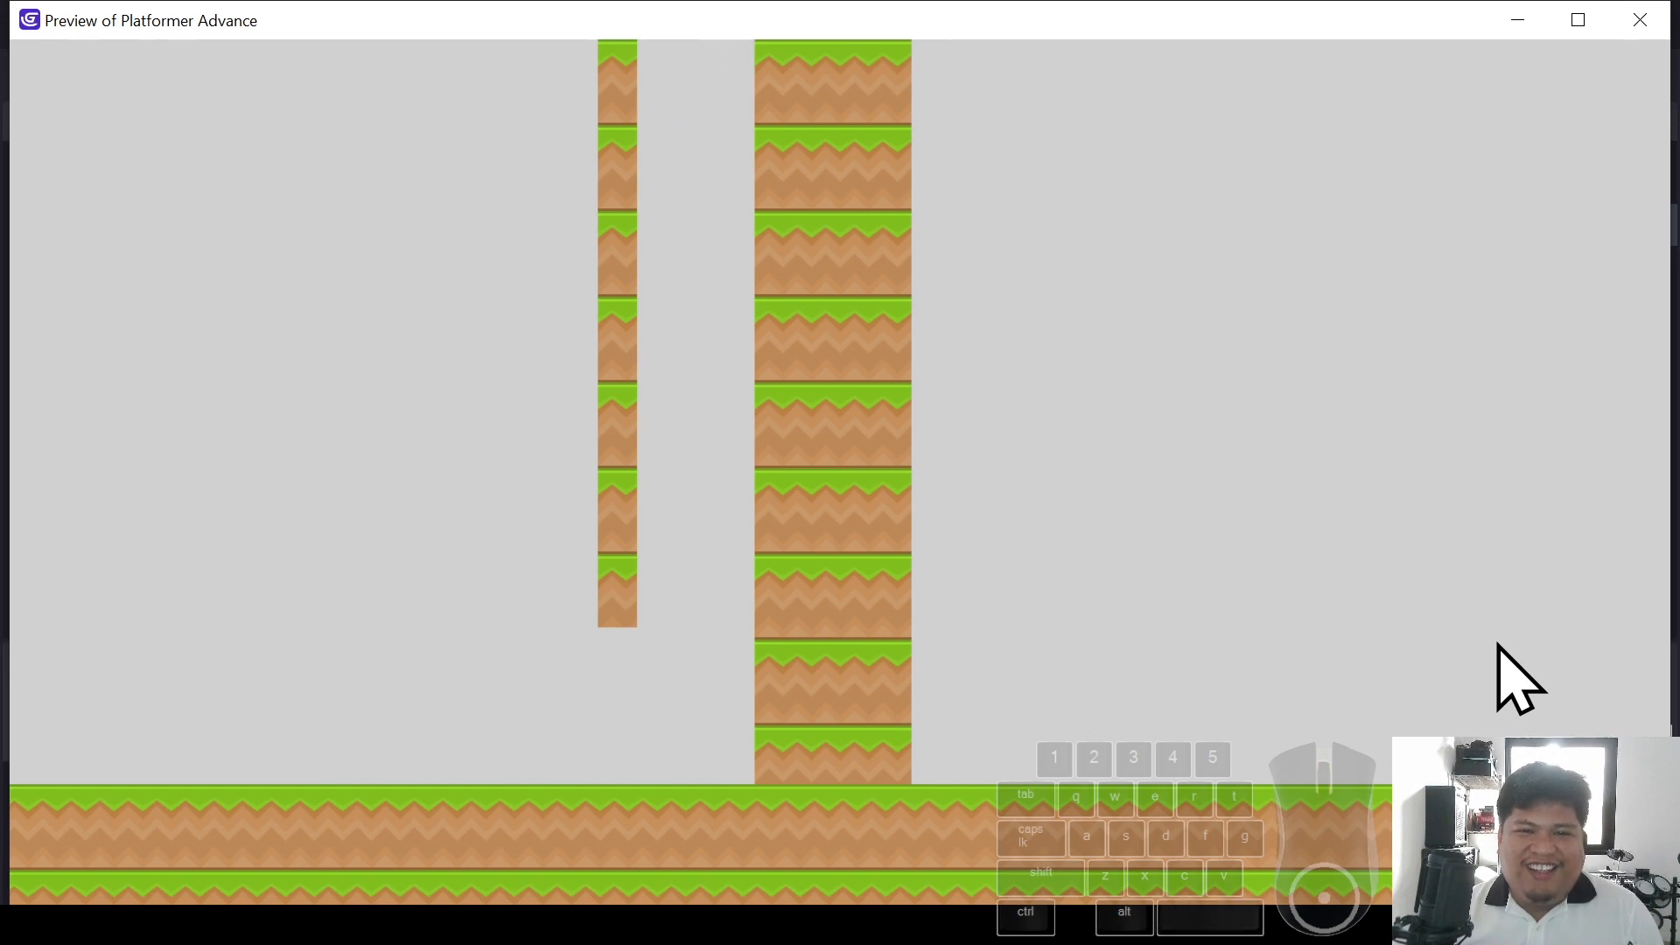
key(space)
key(space)
key(space)
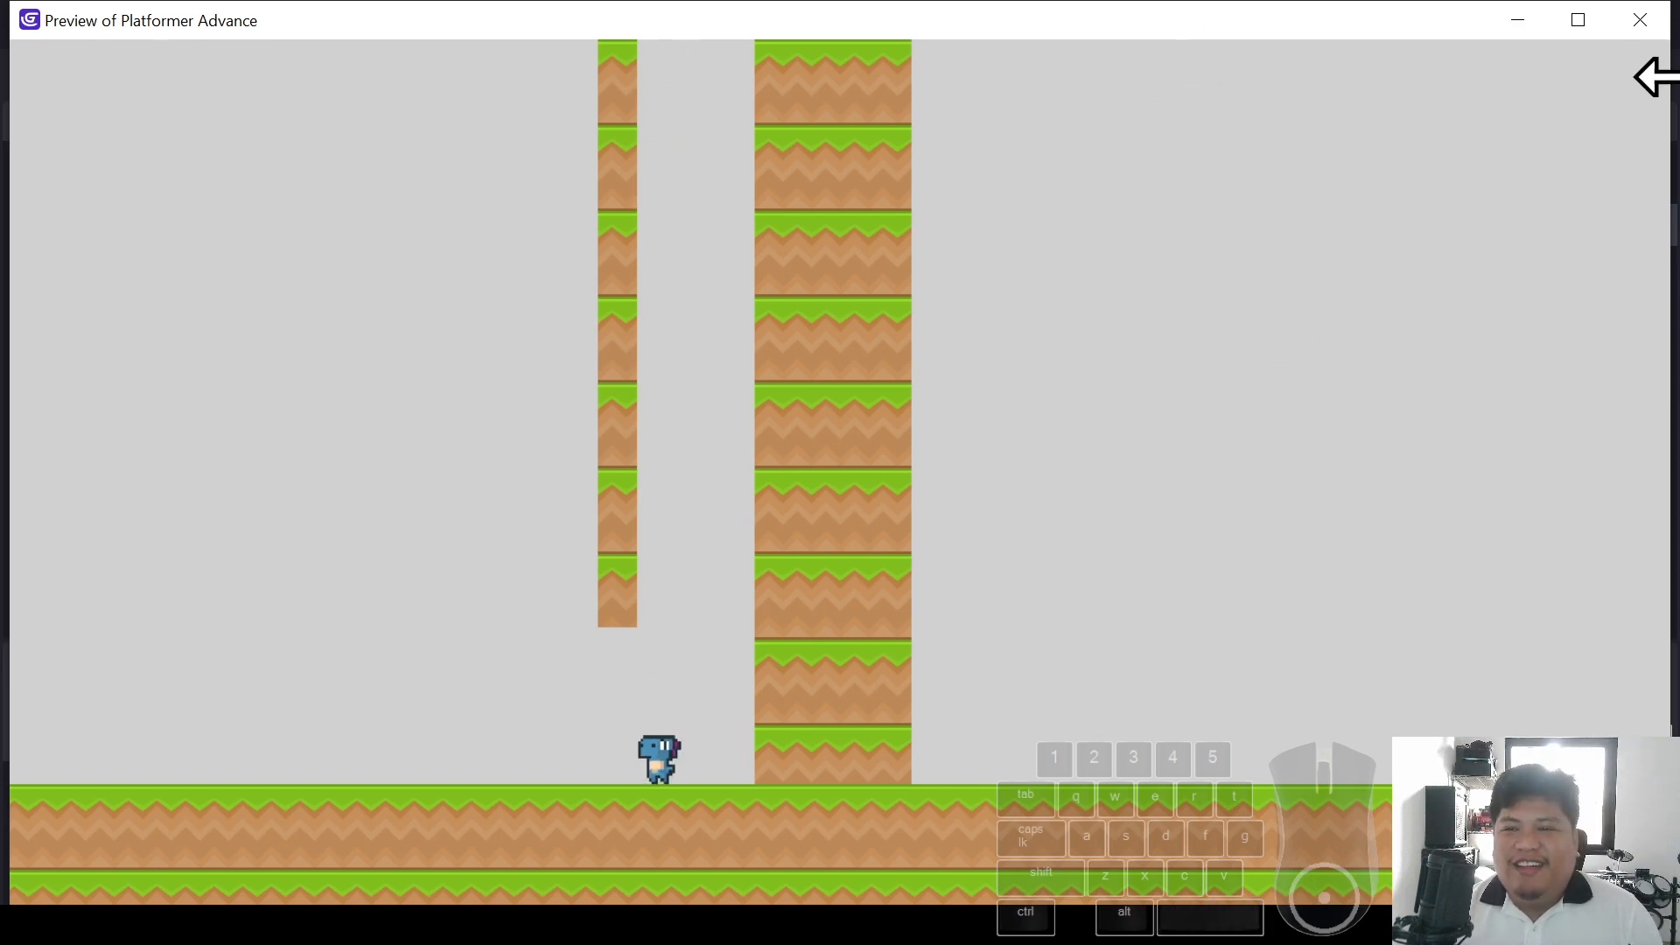
click(1638, 26)
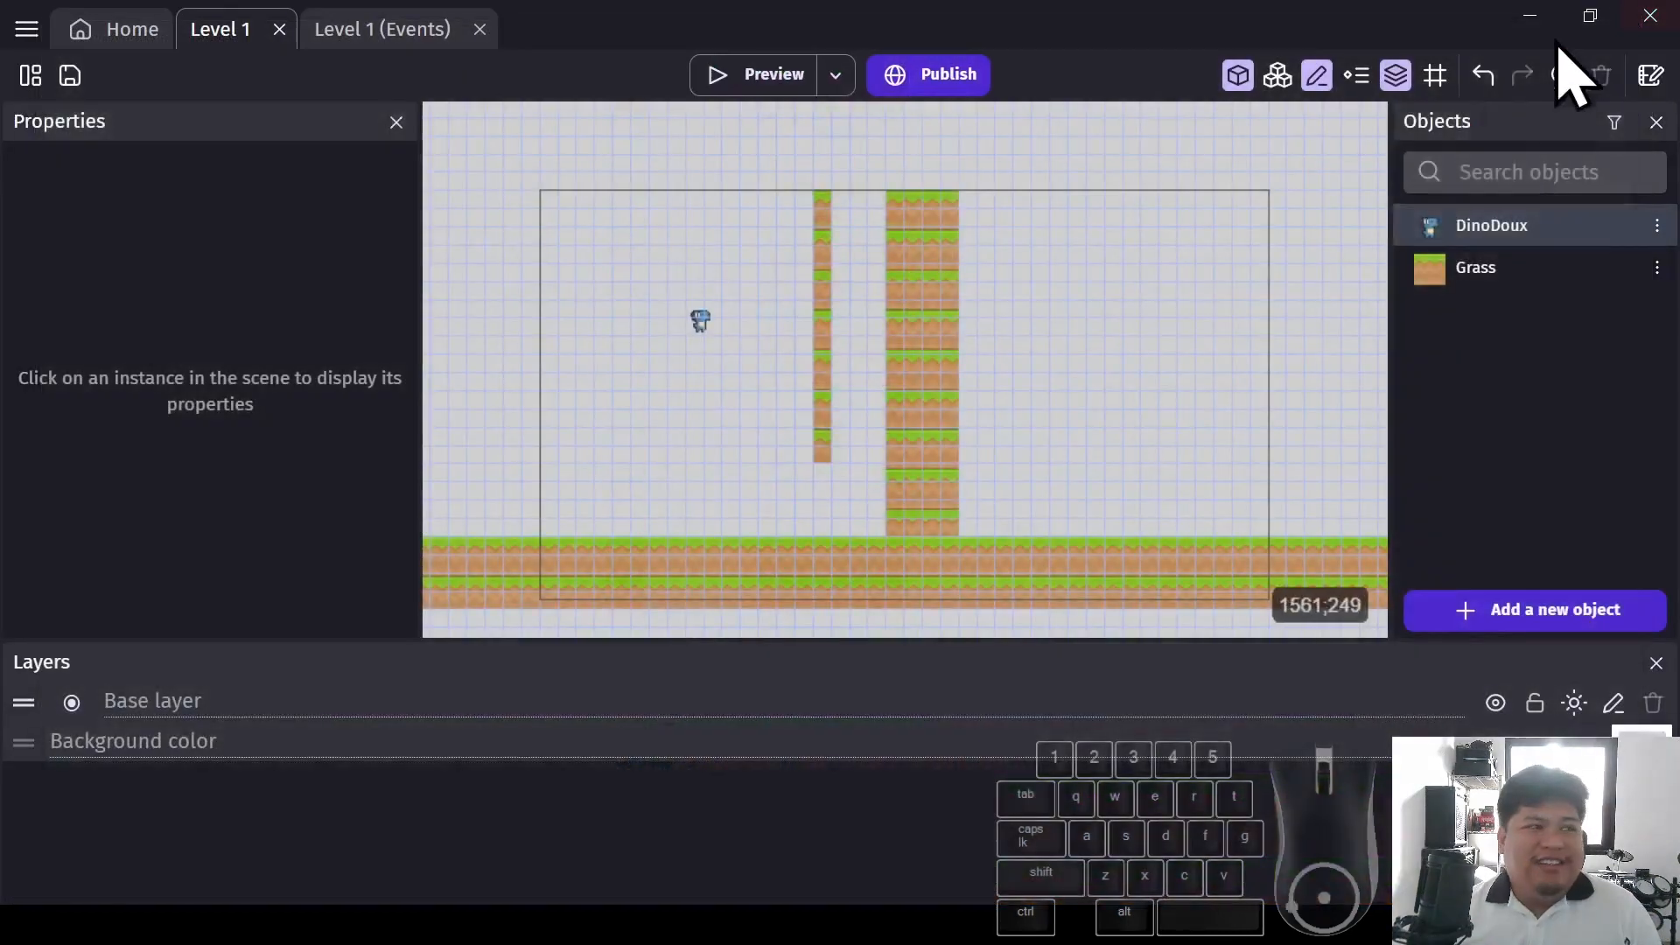
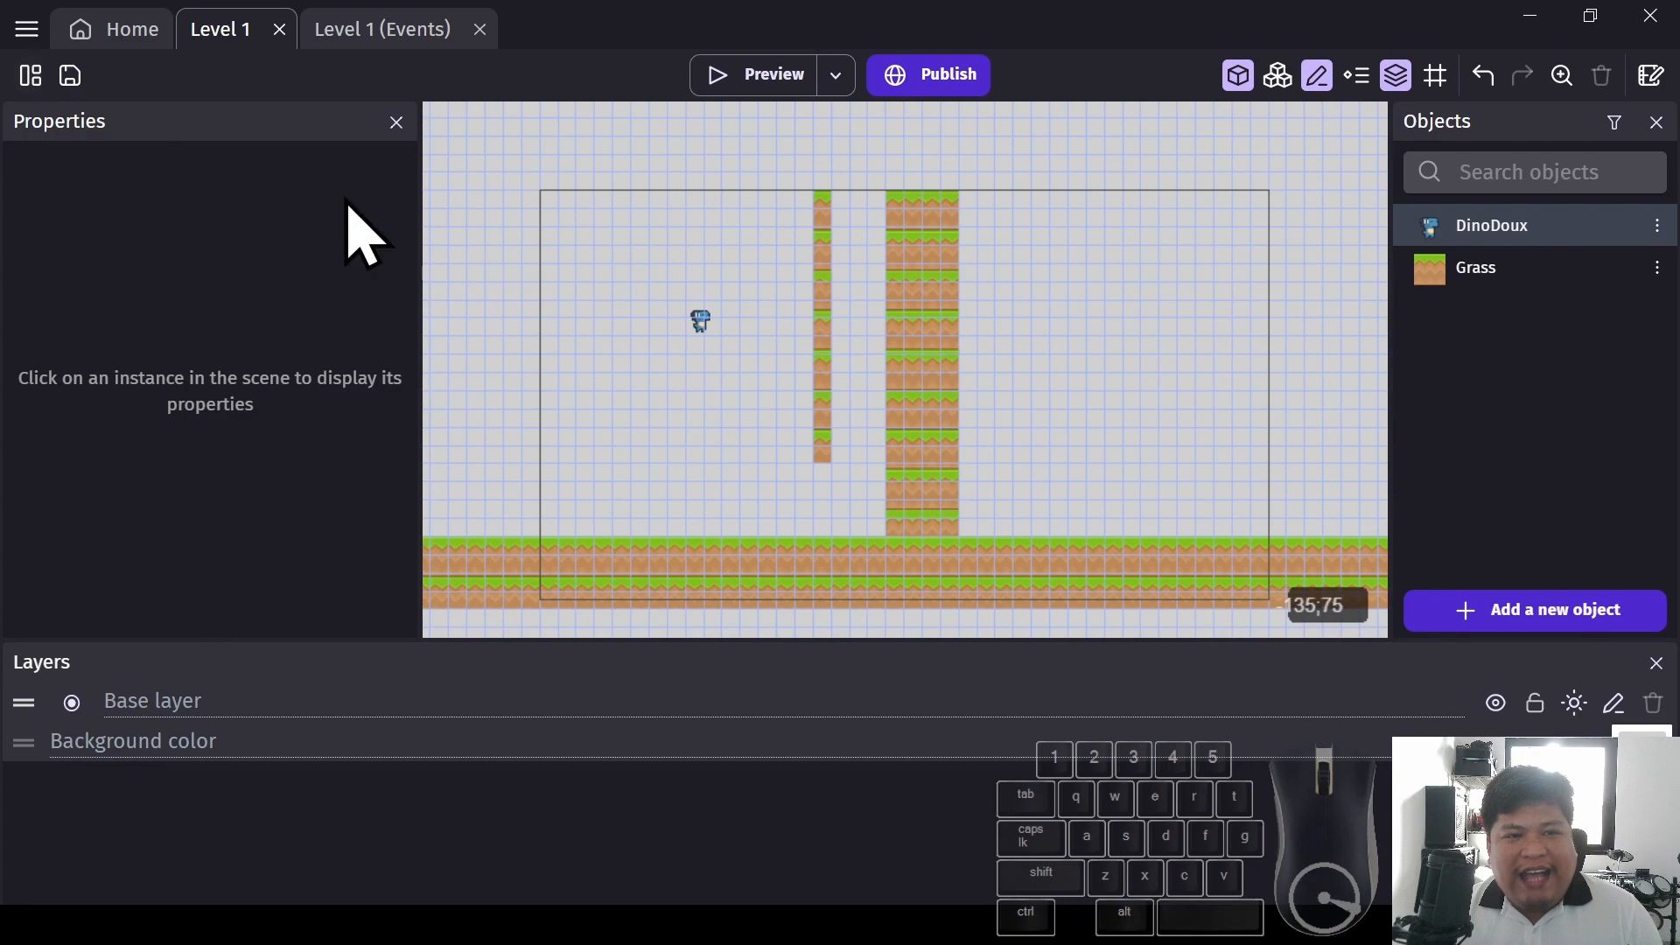
Search the extensions for "smoothca" and install the Smooth Camera extension in the project
click(30, 75)
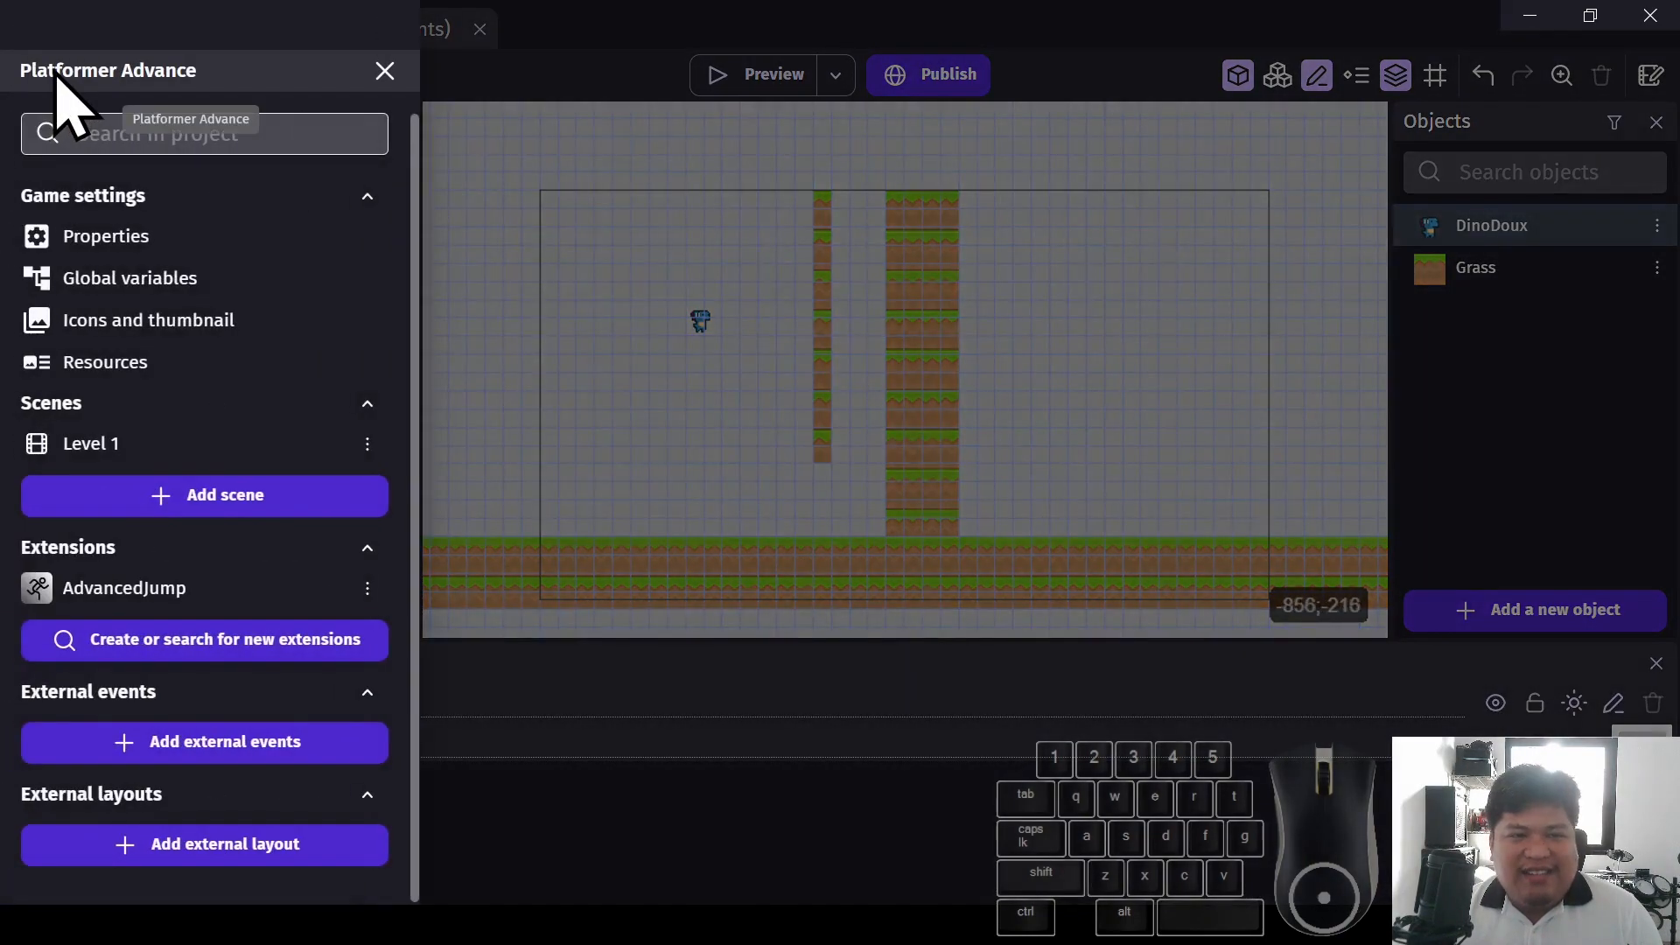
click(167, 651)
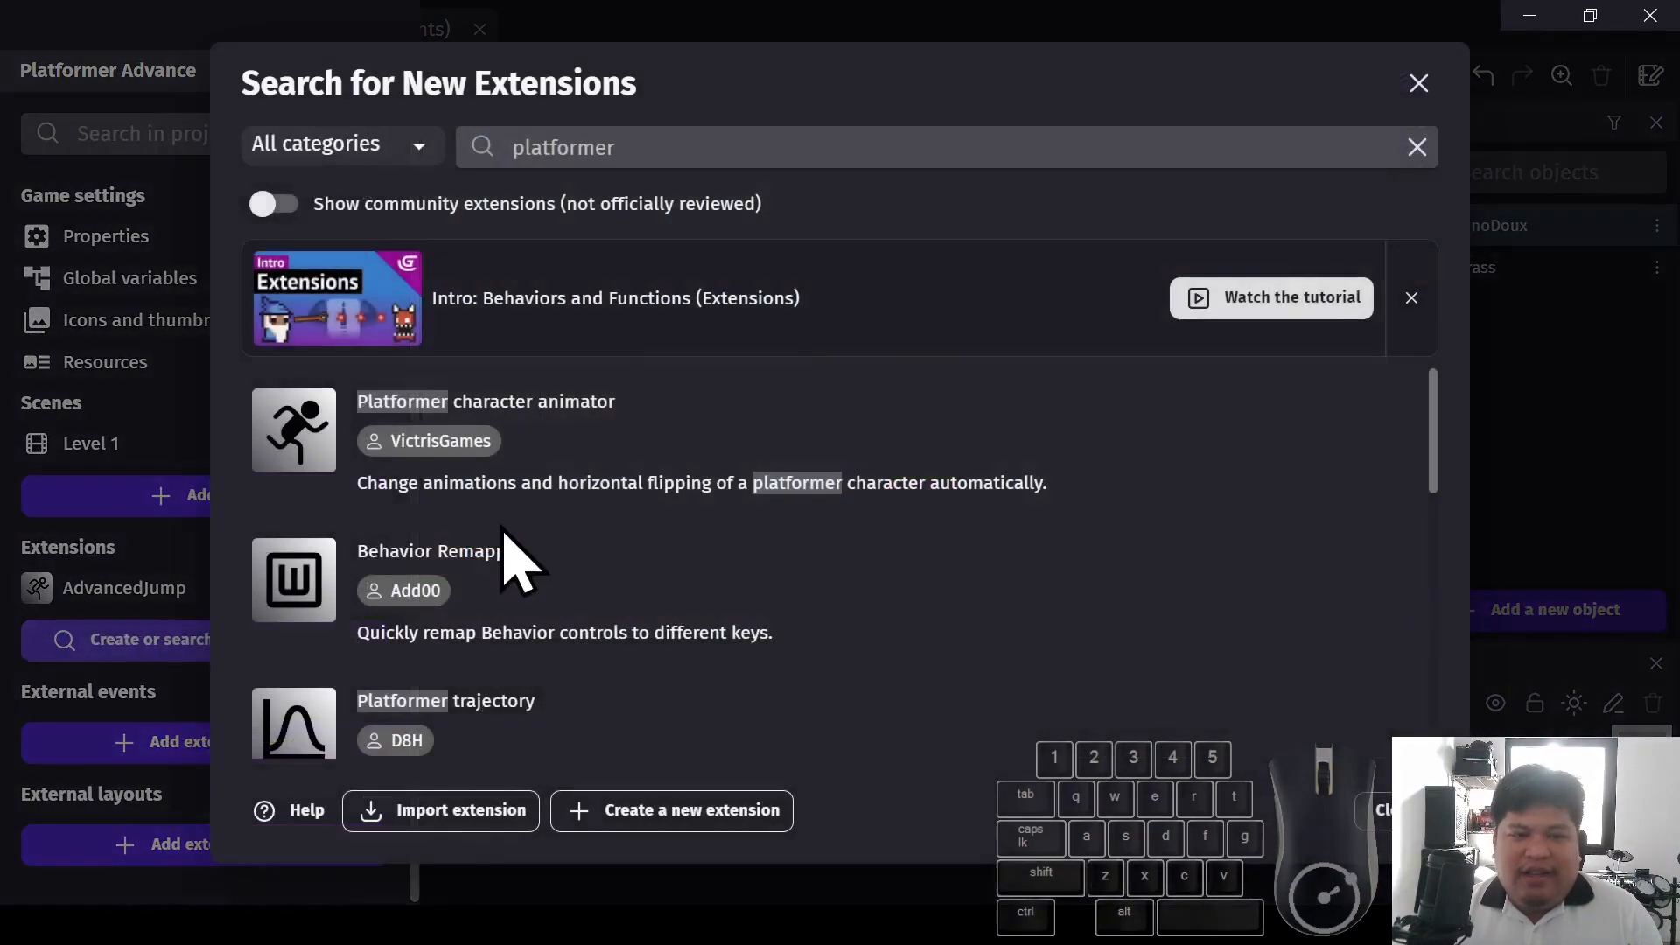
double_click(630, 147)
text(smoo)
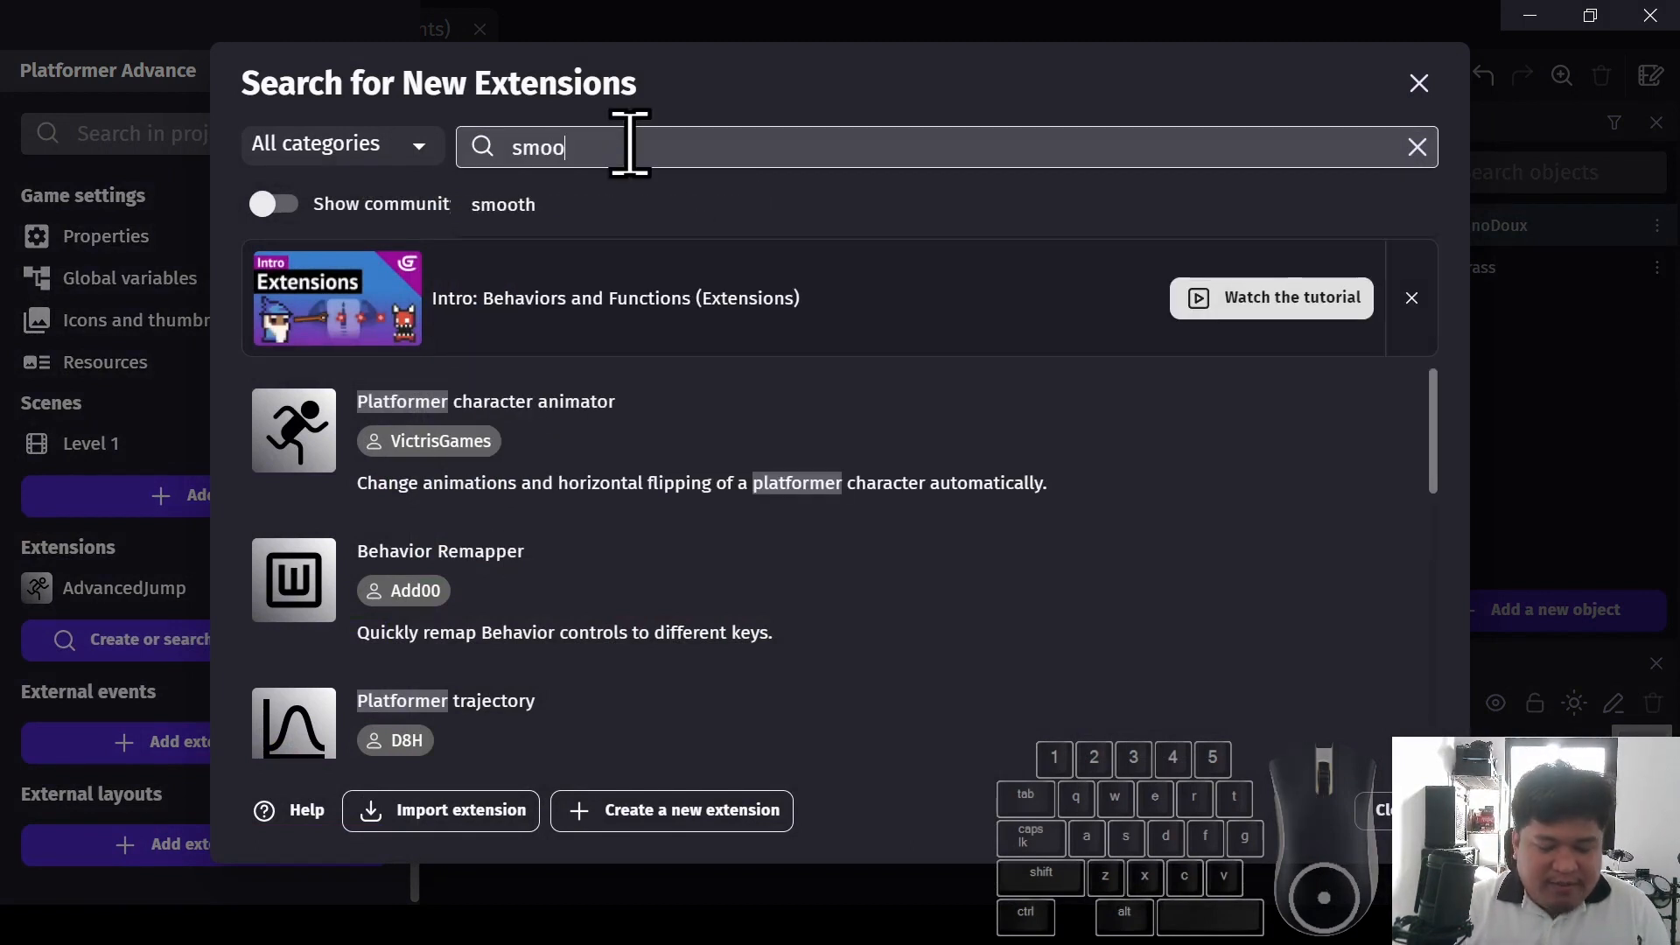
text(thcam)
key(BackSpace)
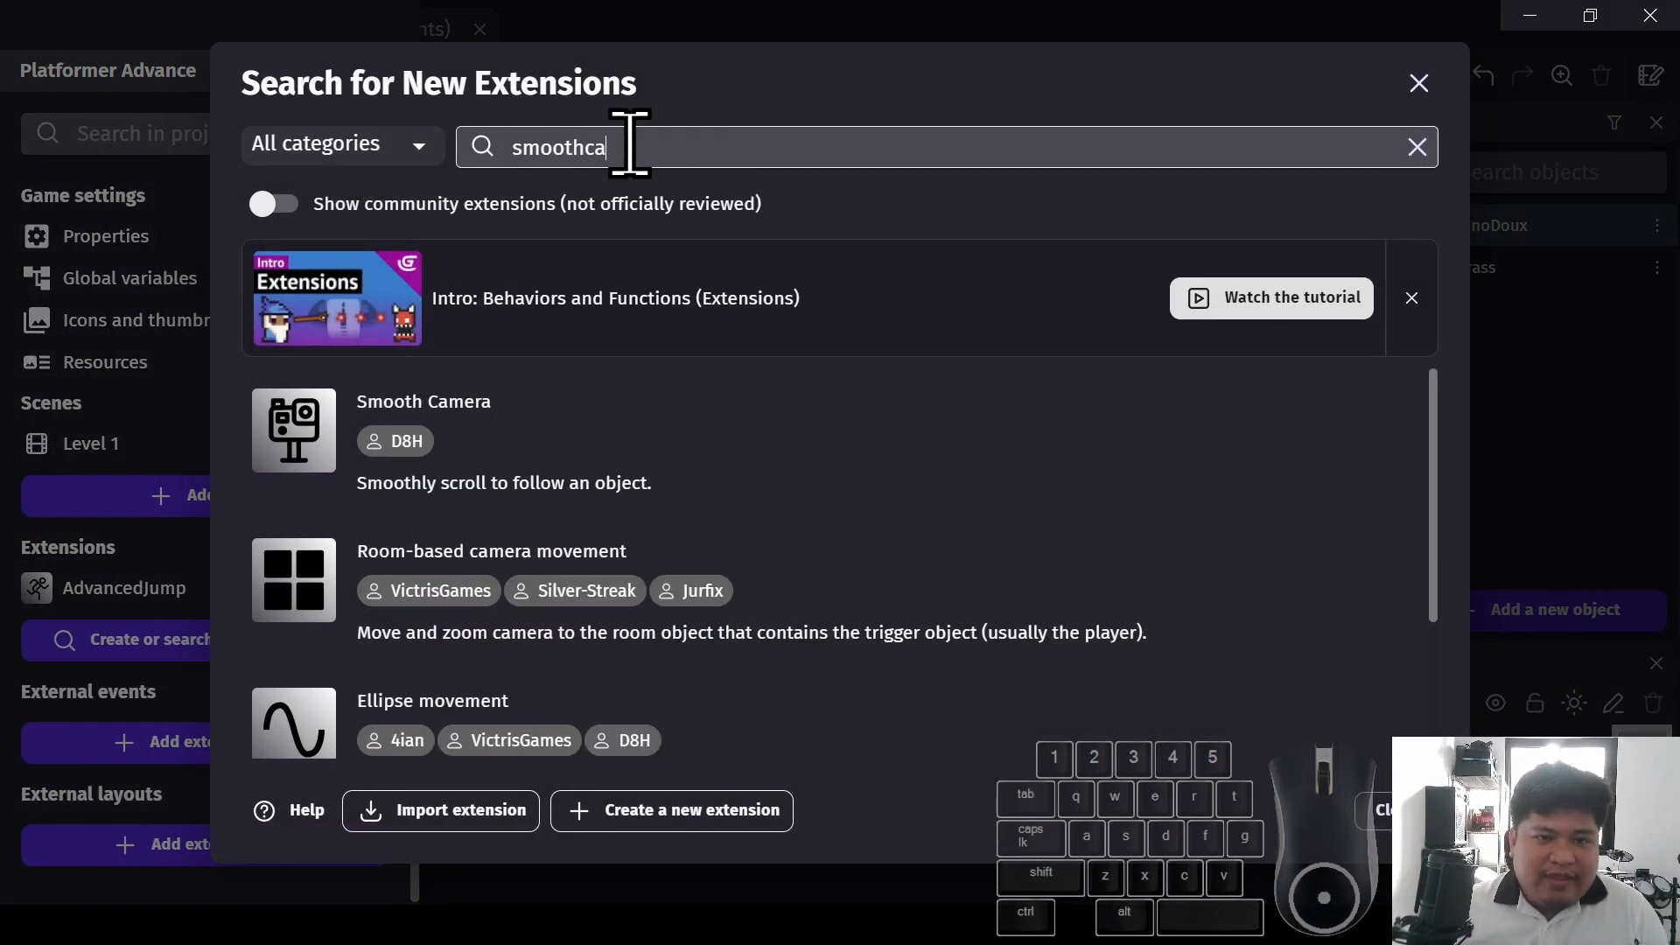
click(441, 418)
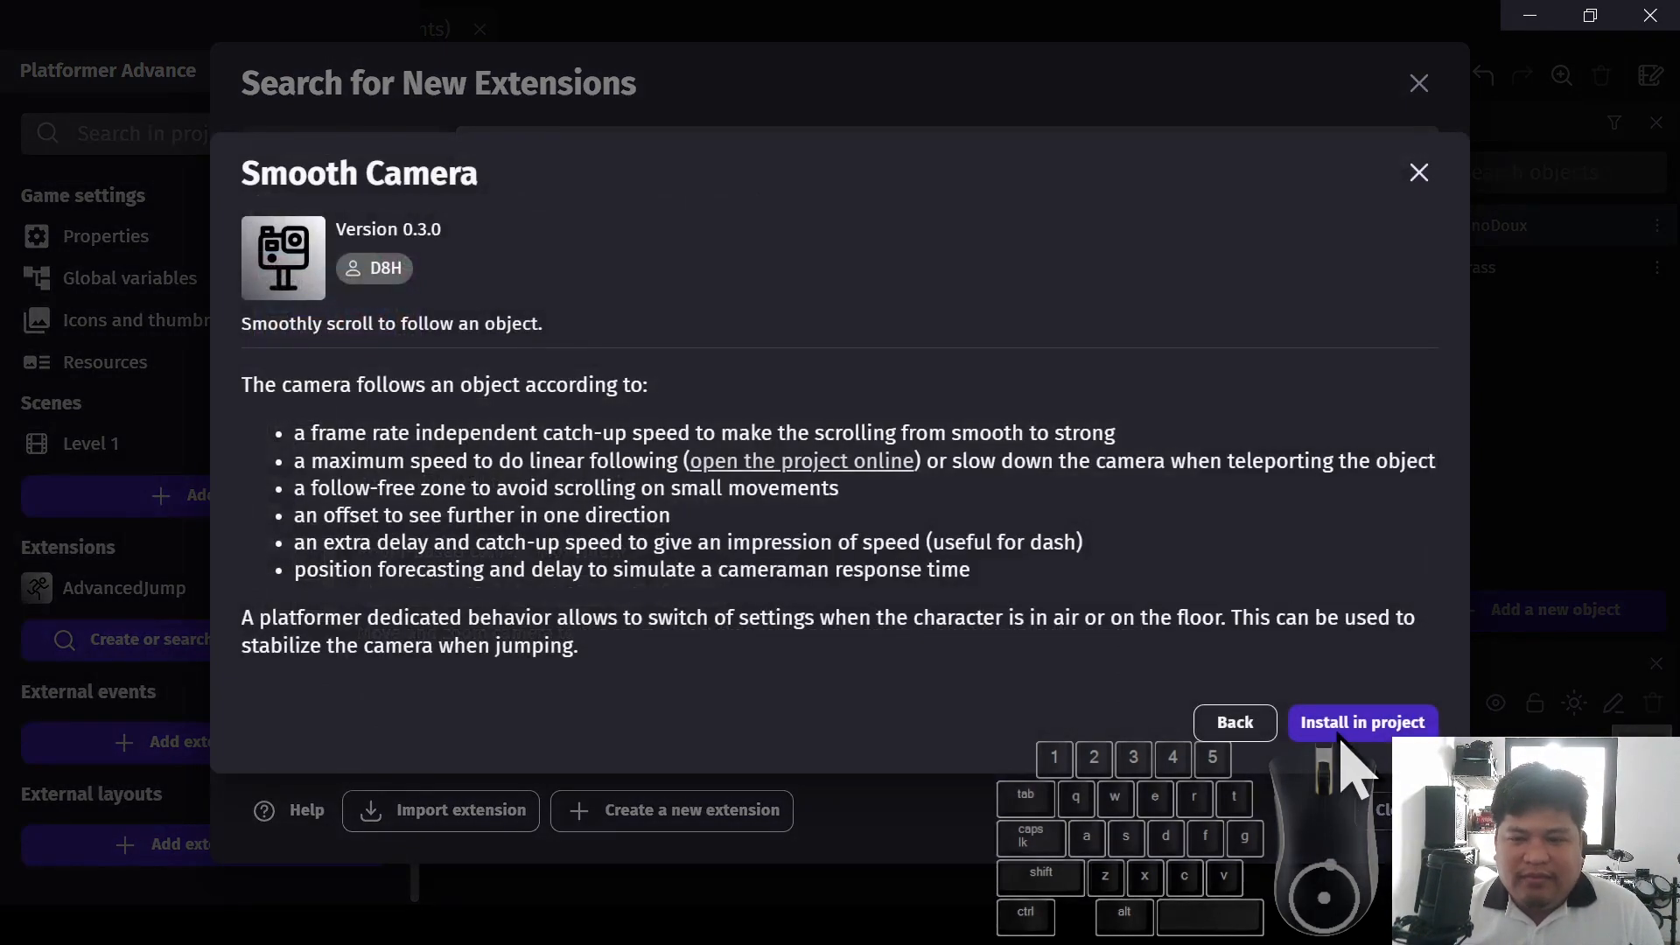
click(1343, 728)
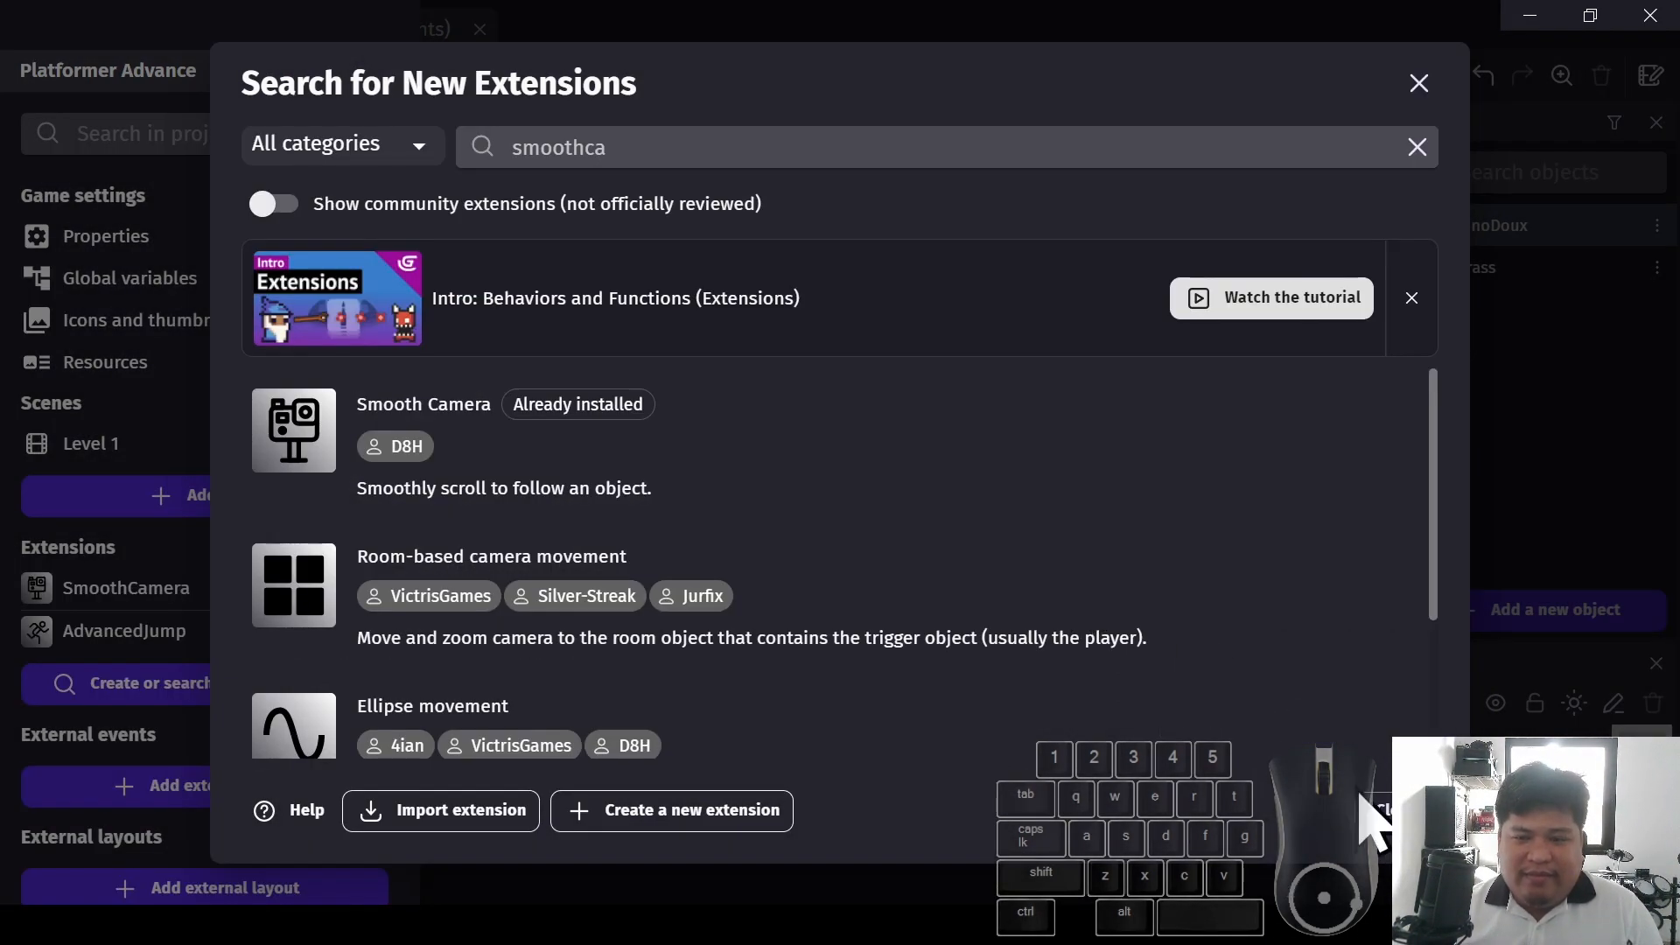
click(1383, 827)
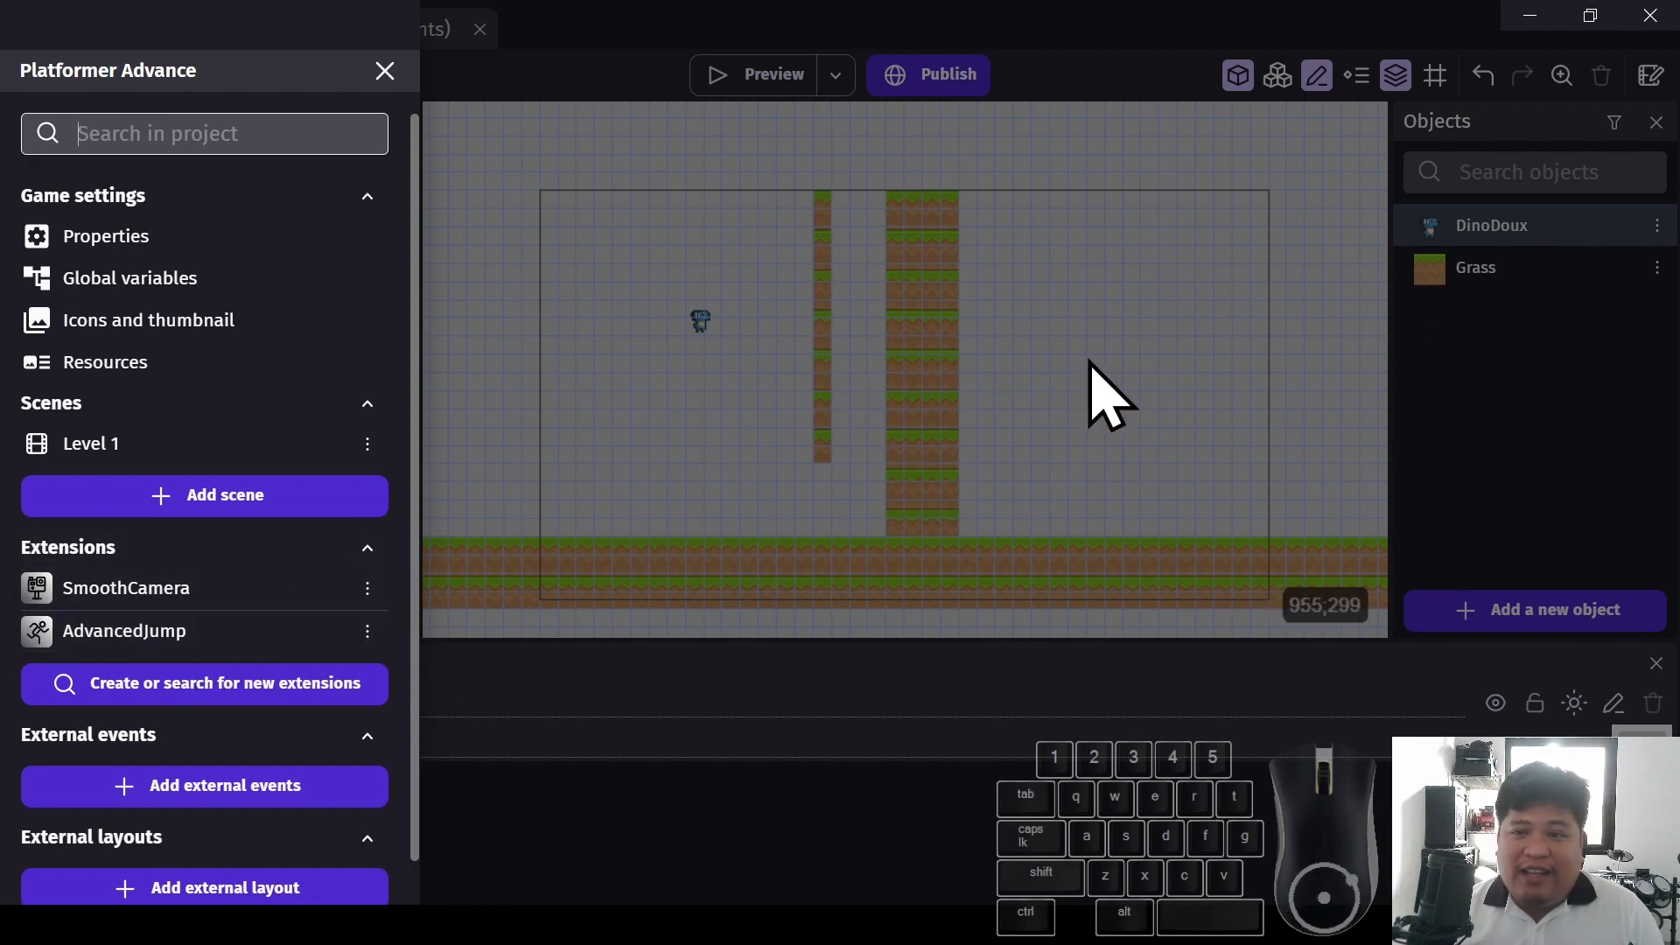
click(1107, 394)
Add the Smooth platformer camera behavior to DinoDoux
double_click(1560, 230)
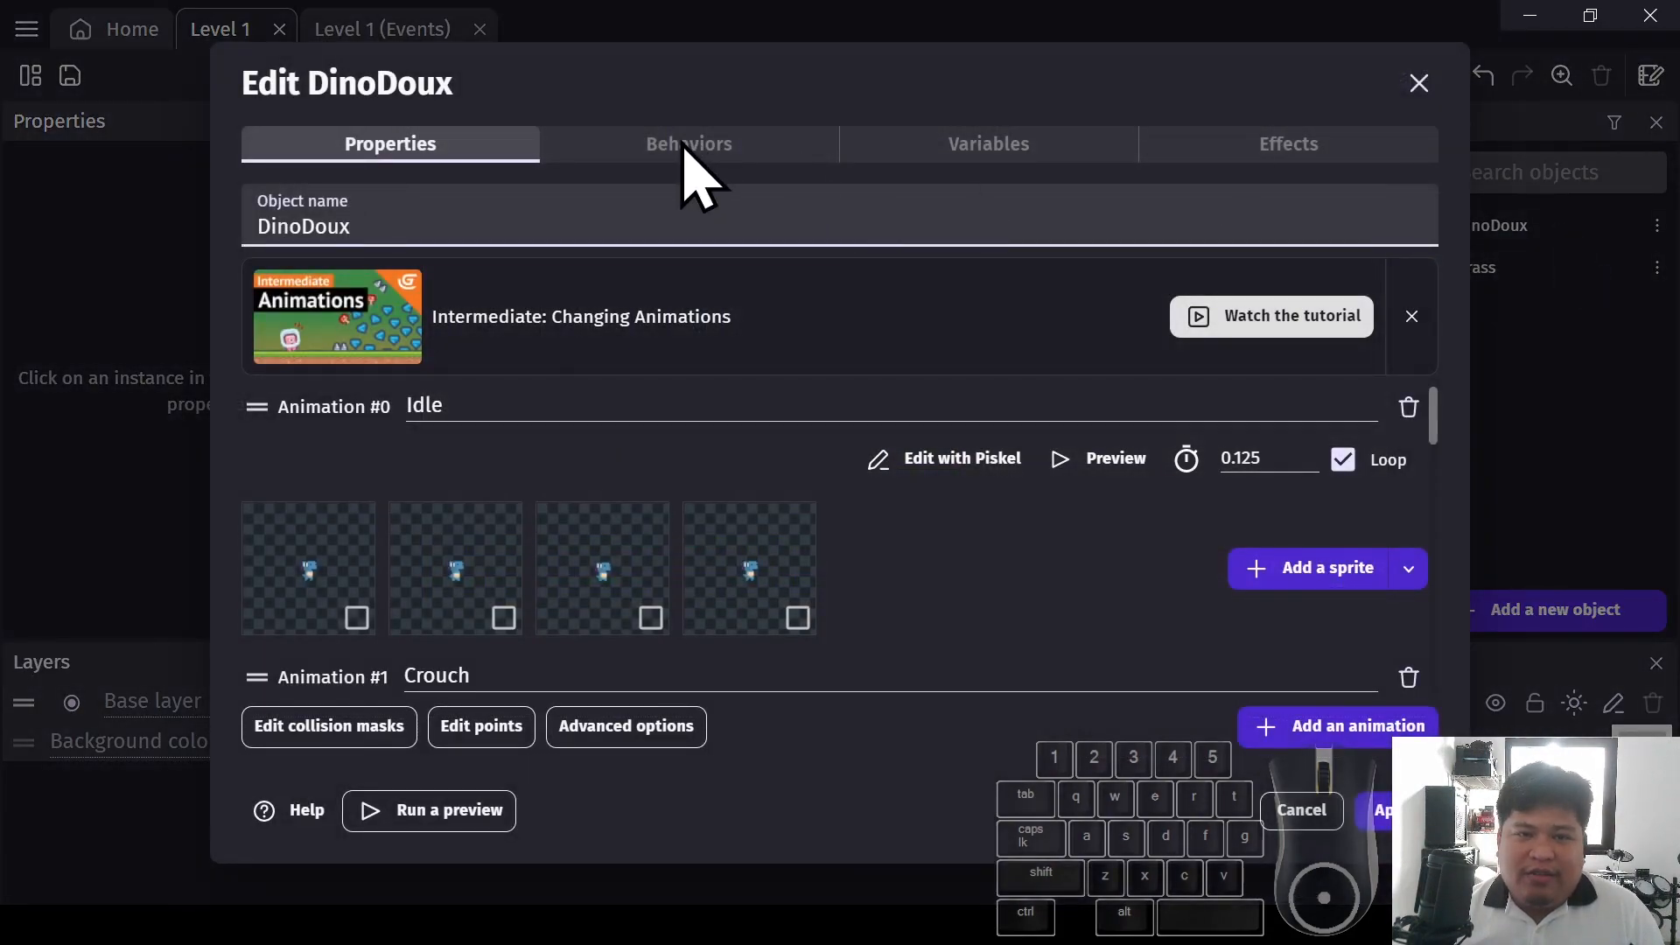
click(682, 147)
click(1339, 731)
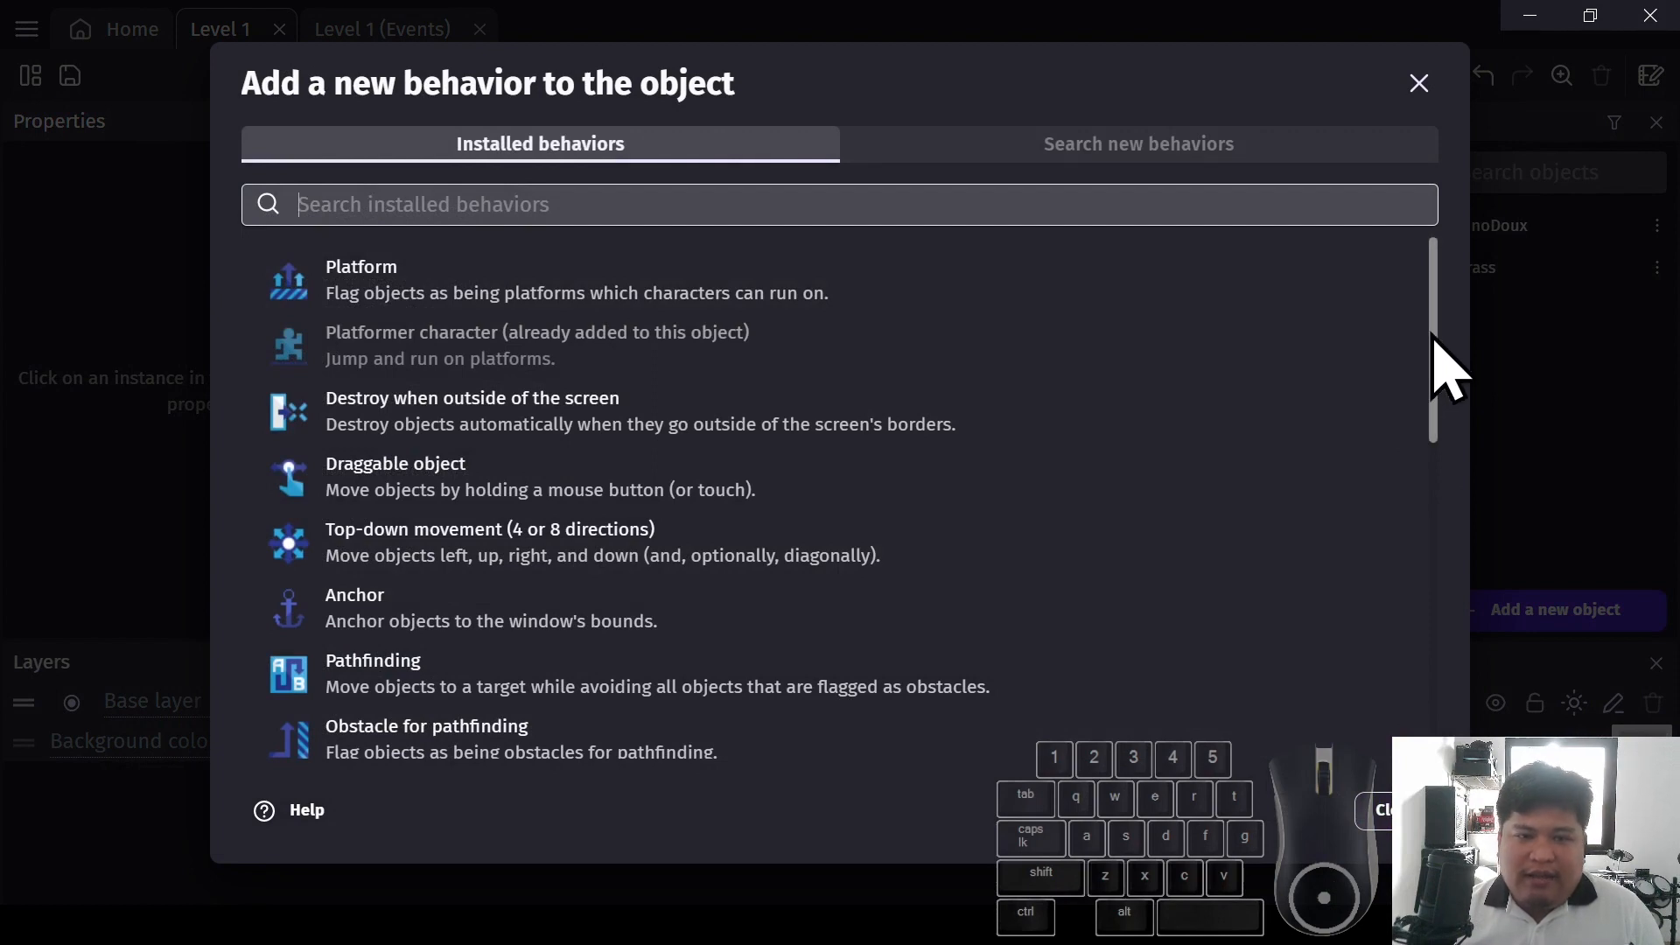
drag(1433, 335, 1446, 588)
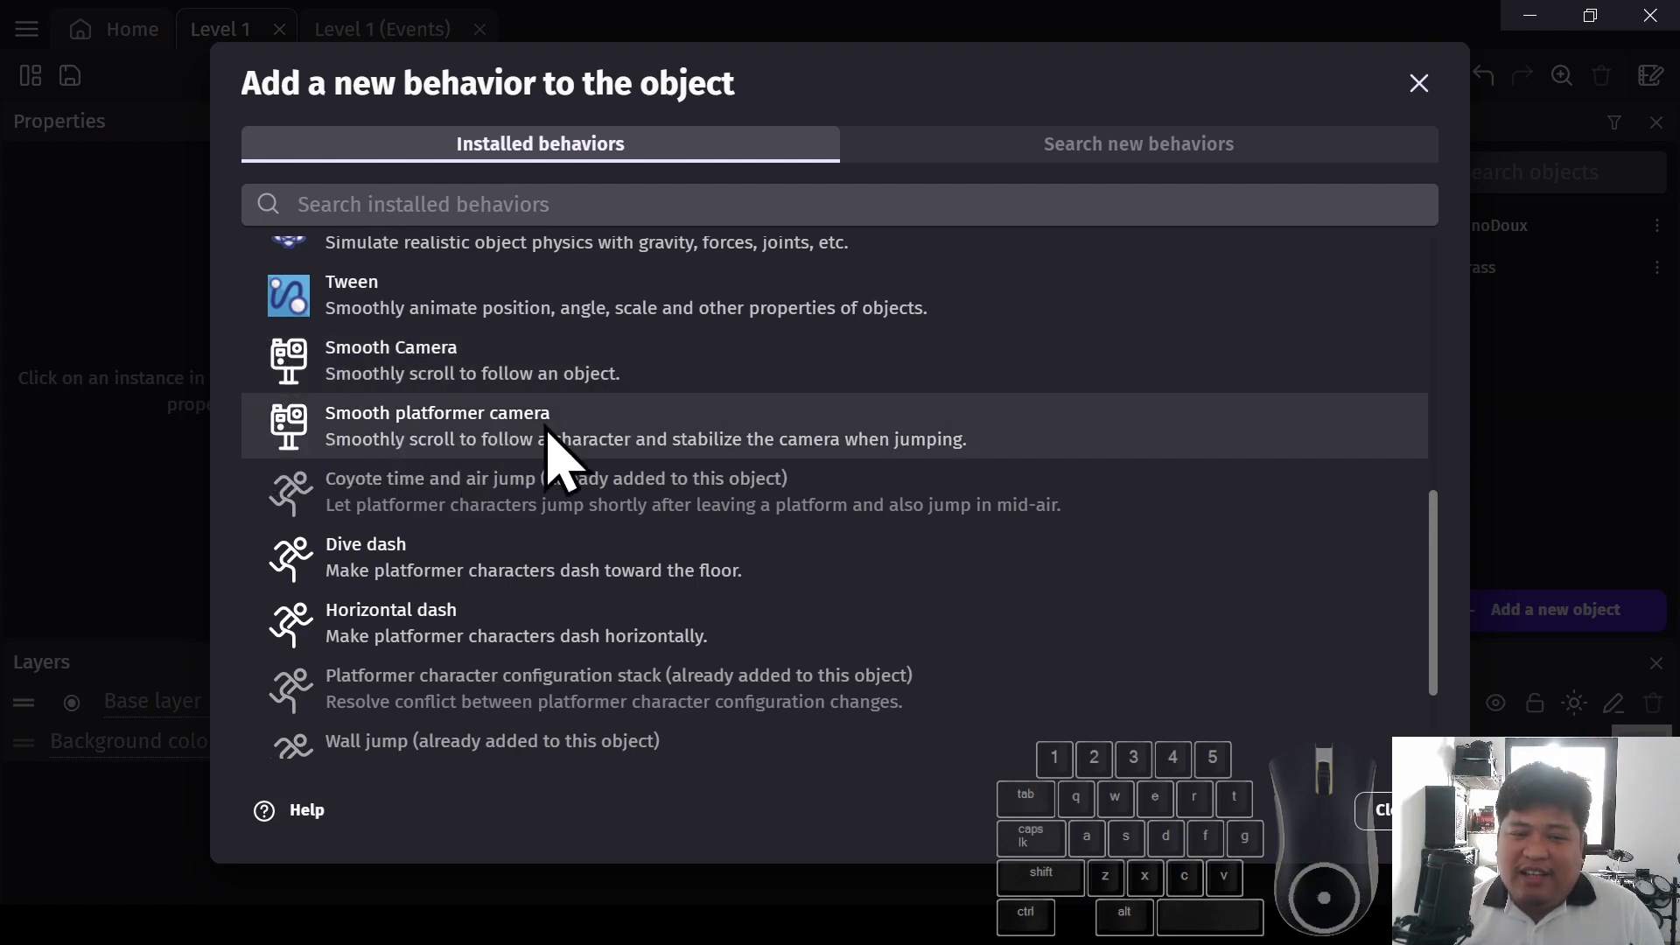
click(451, 442)
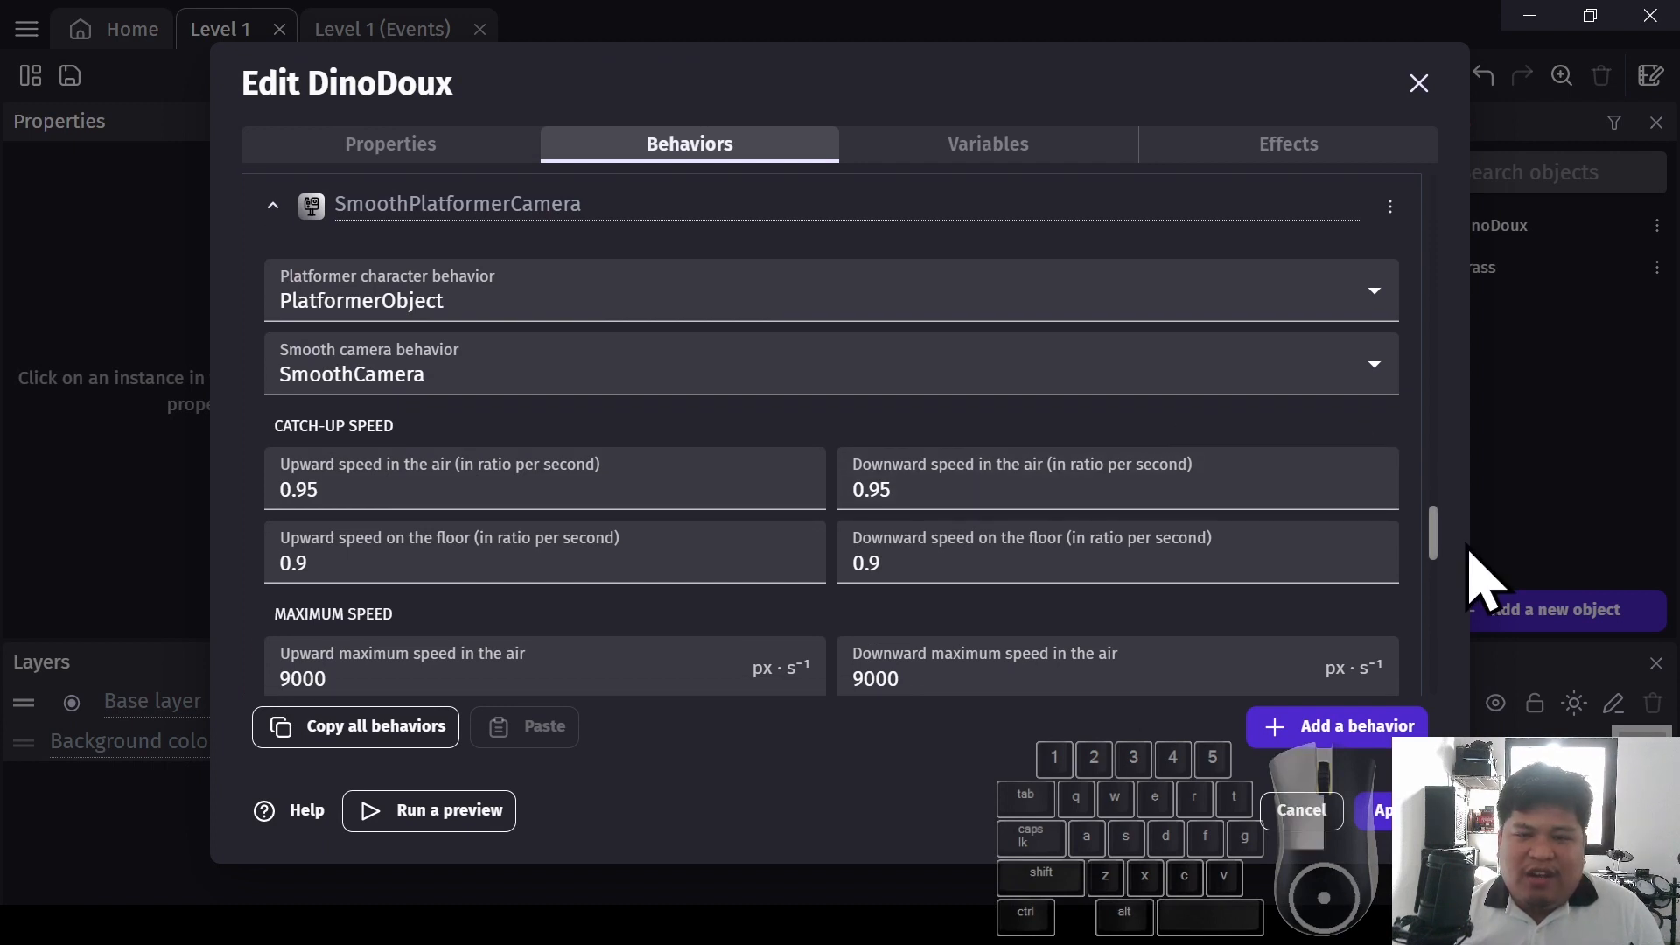
Apply DinoDoux's smooth platformer camera settings and preview the level, walking and jumping on the ground to test the camera
scroll(1470, 549, down, 2)
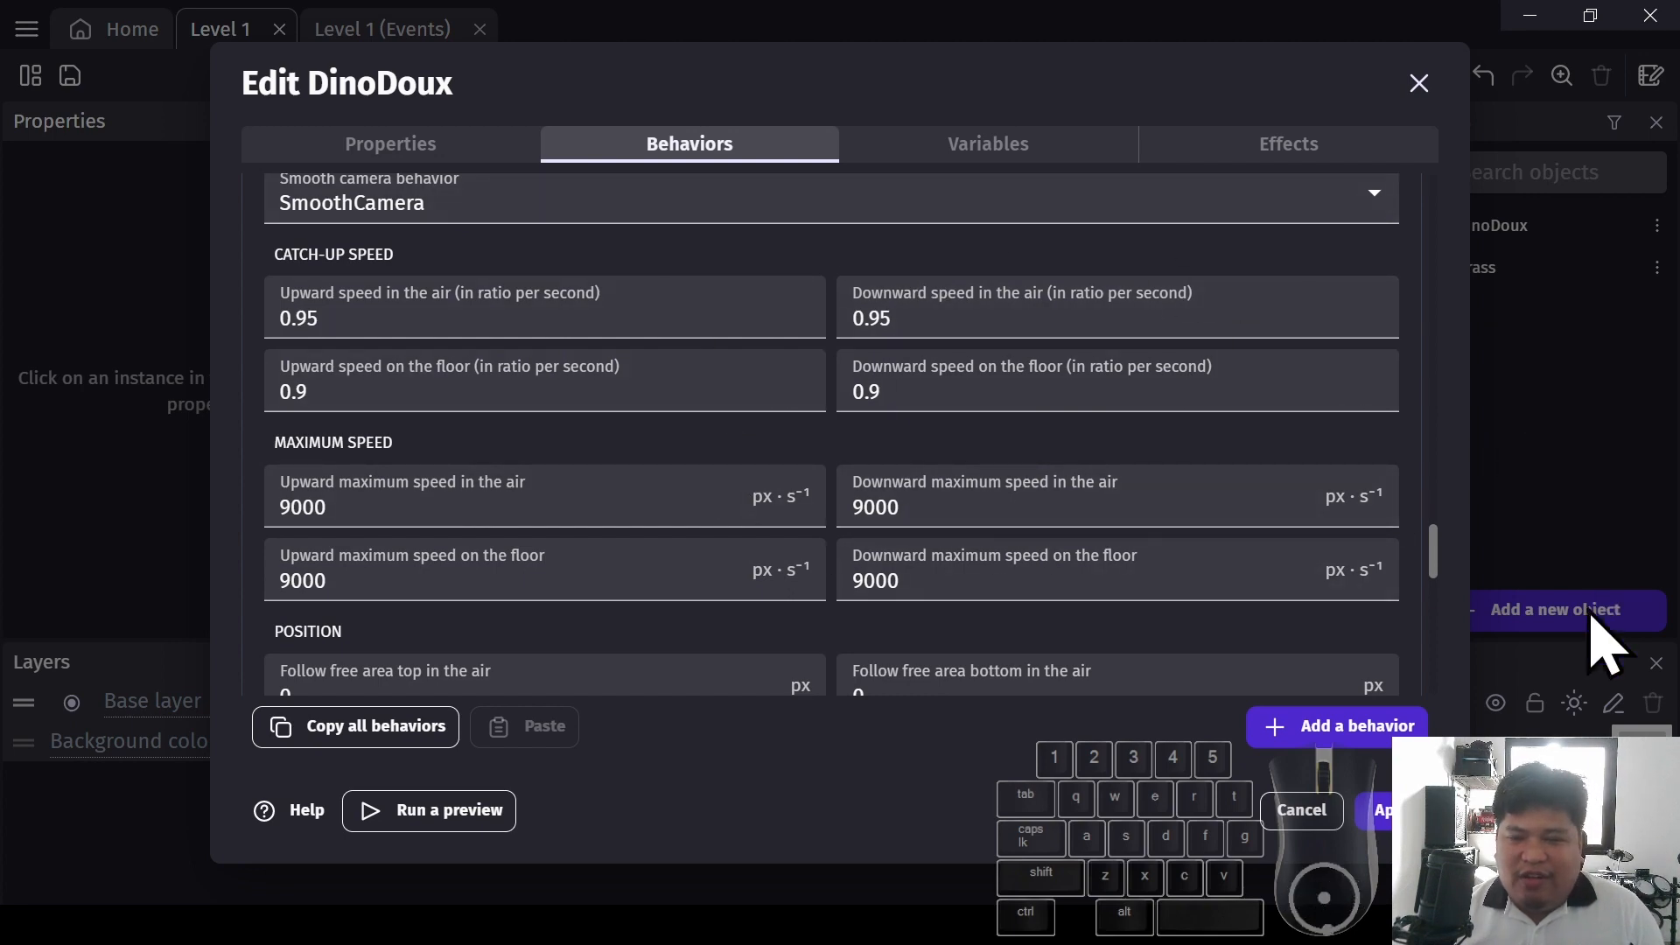
click(1398, 818)
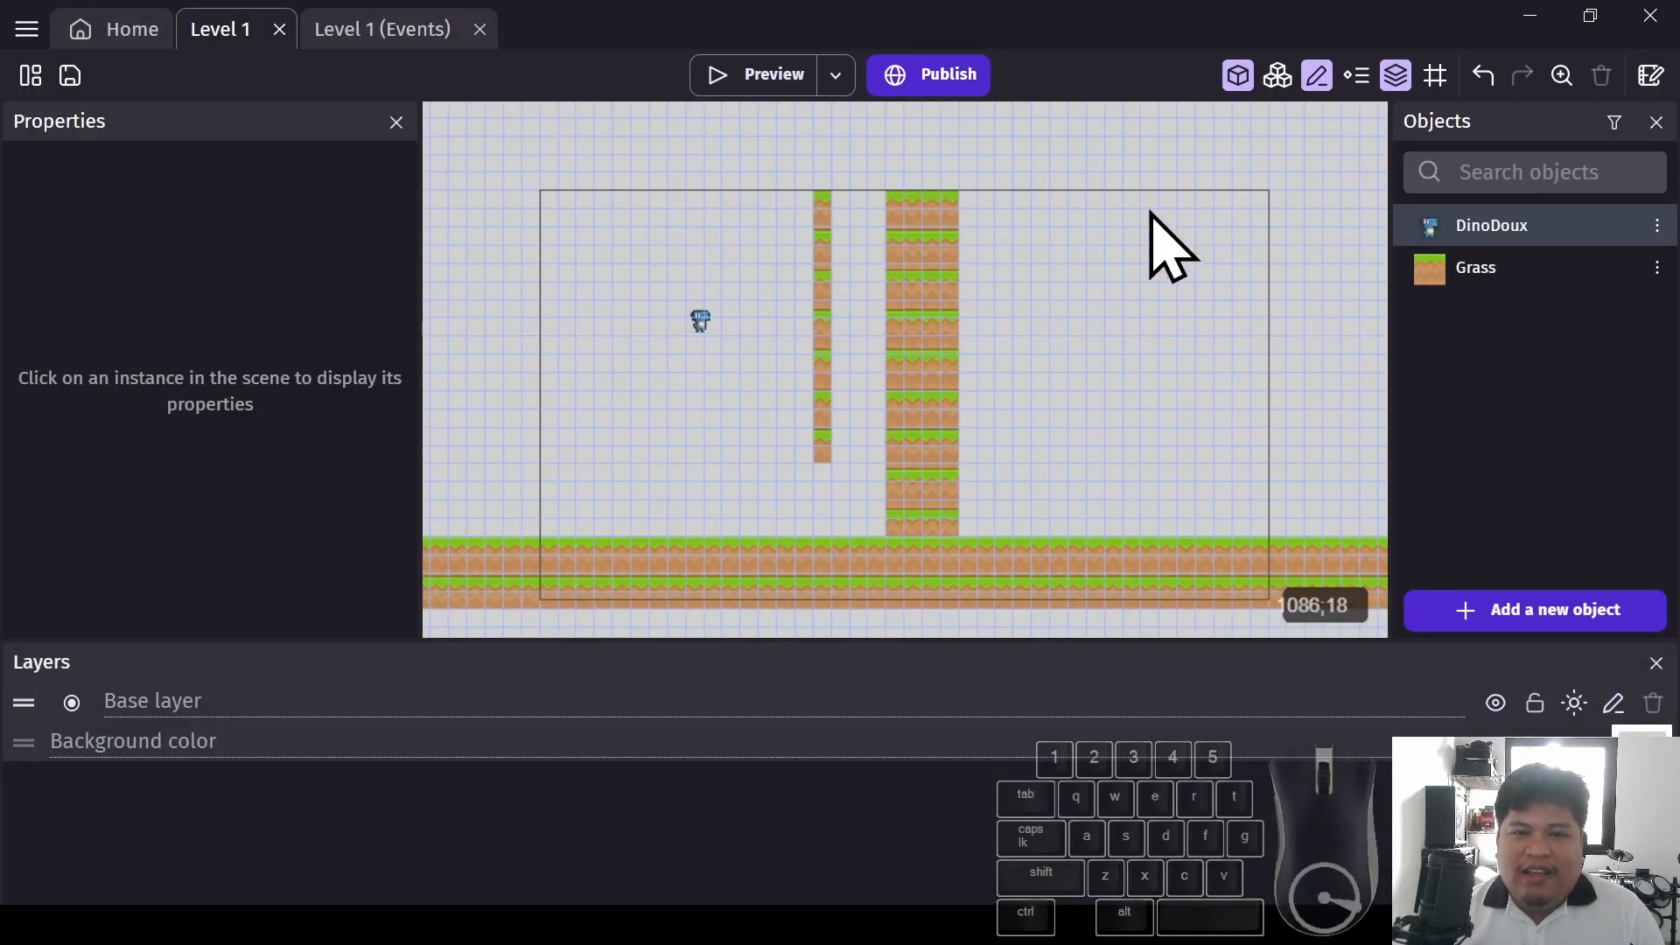
click(725, 81)
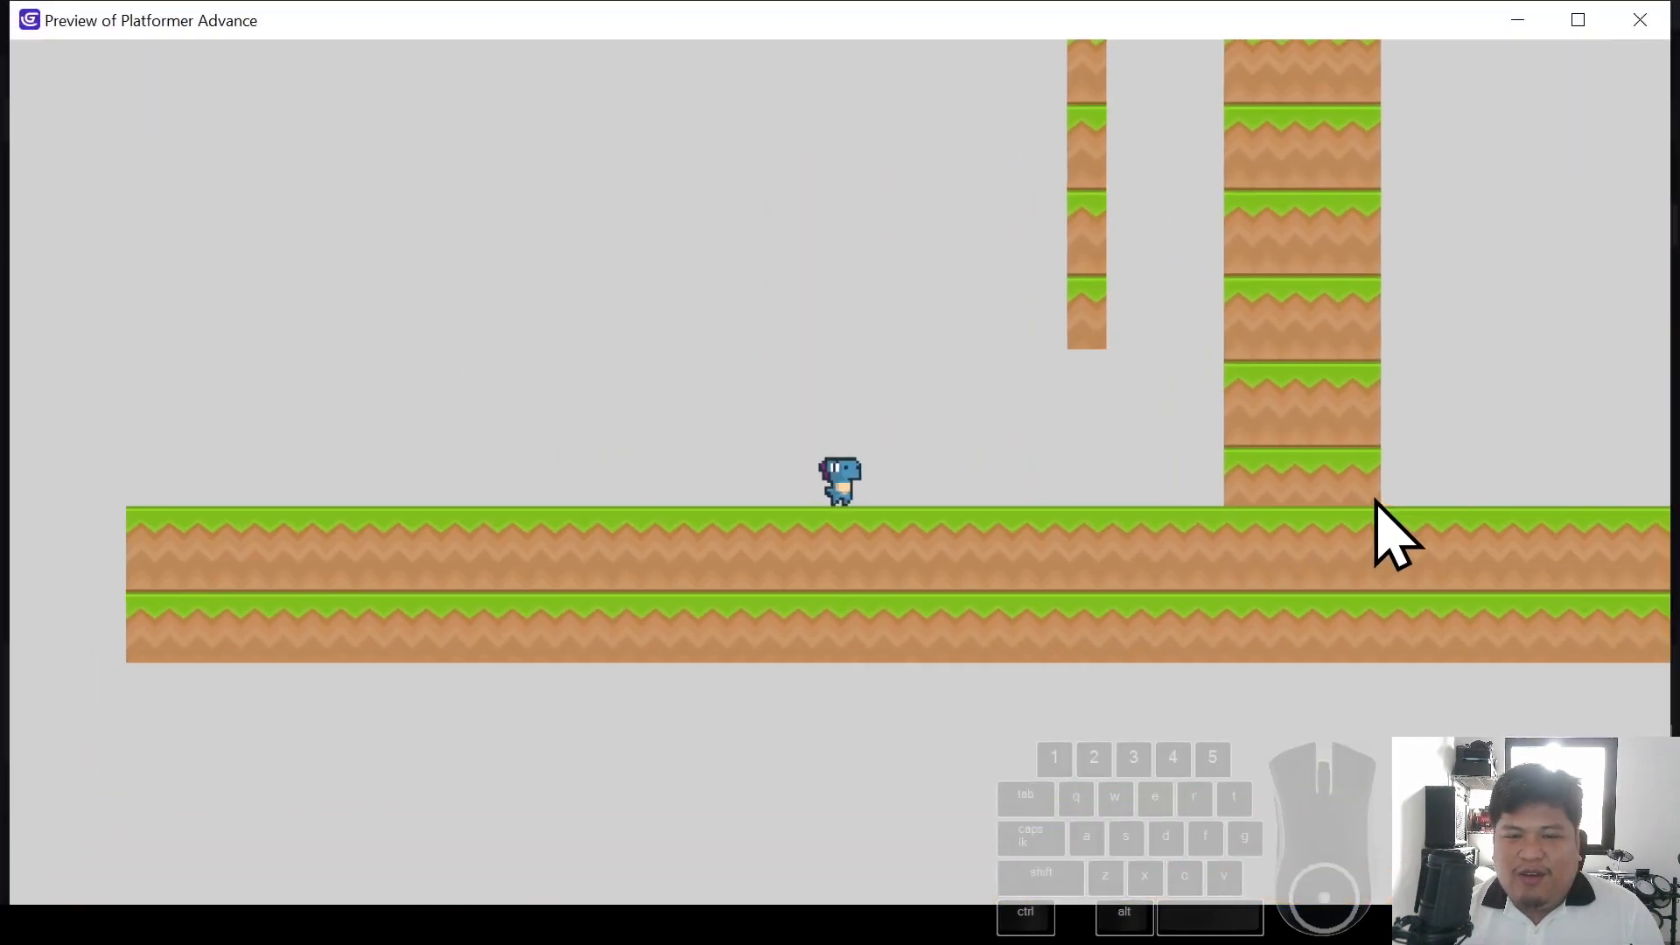
key(Left)
key(Right)
key(space)
key(Left)
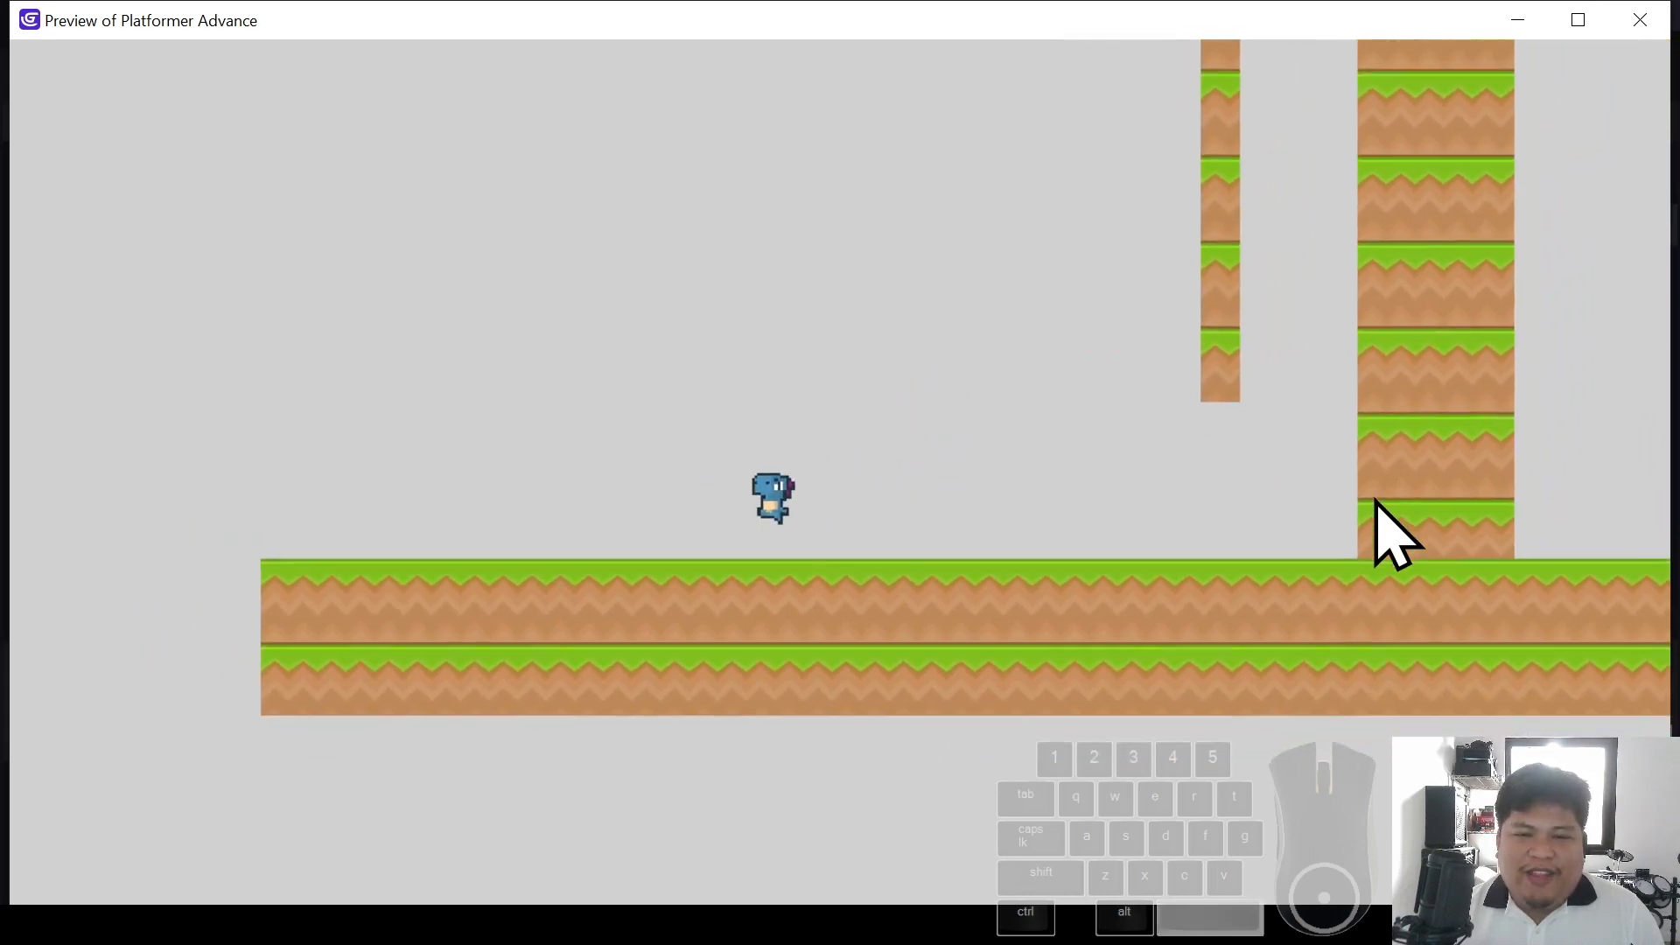
key(space)
key(space)
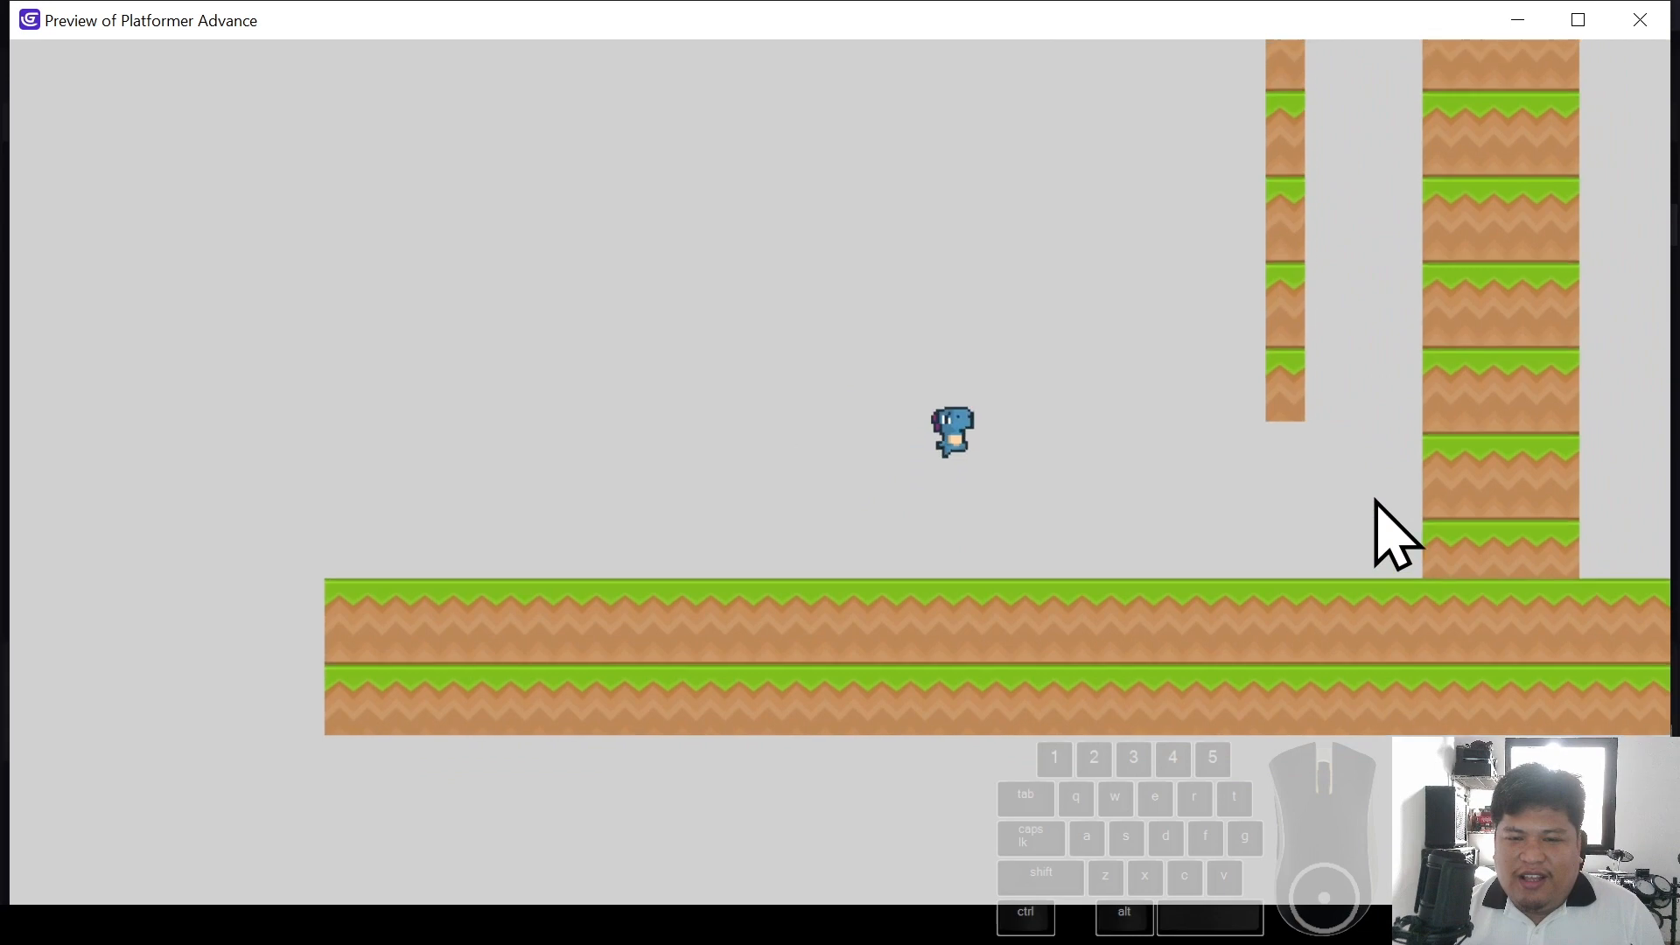
key(Left)
key(space)
key(Right)
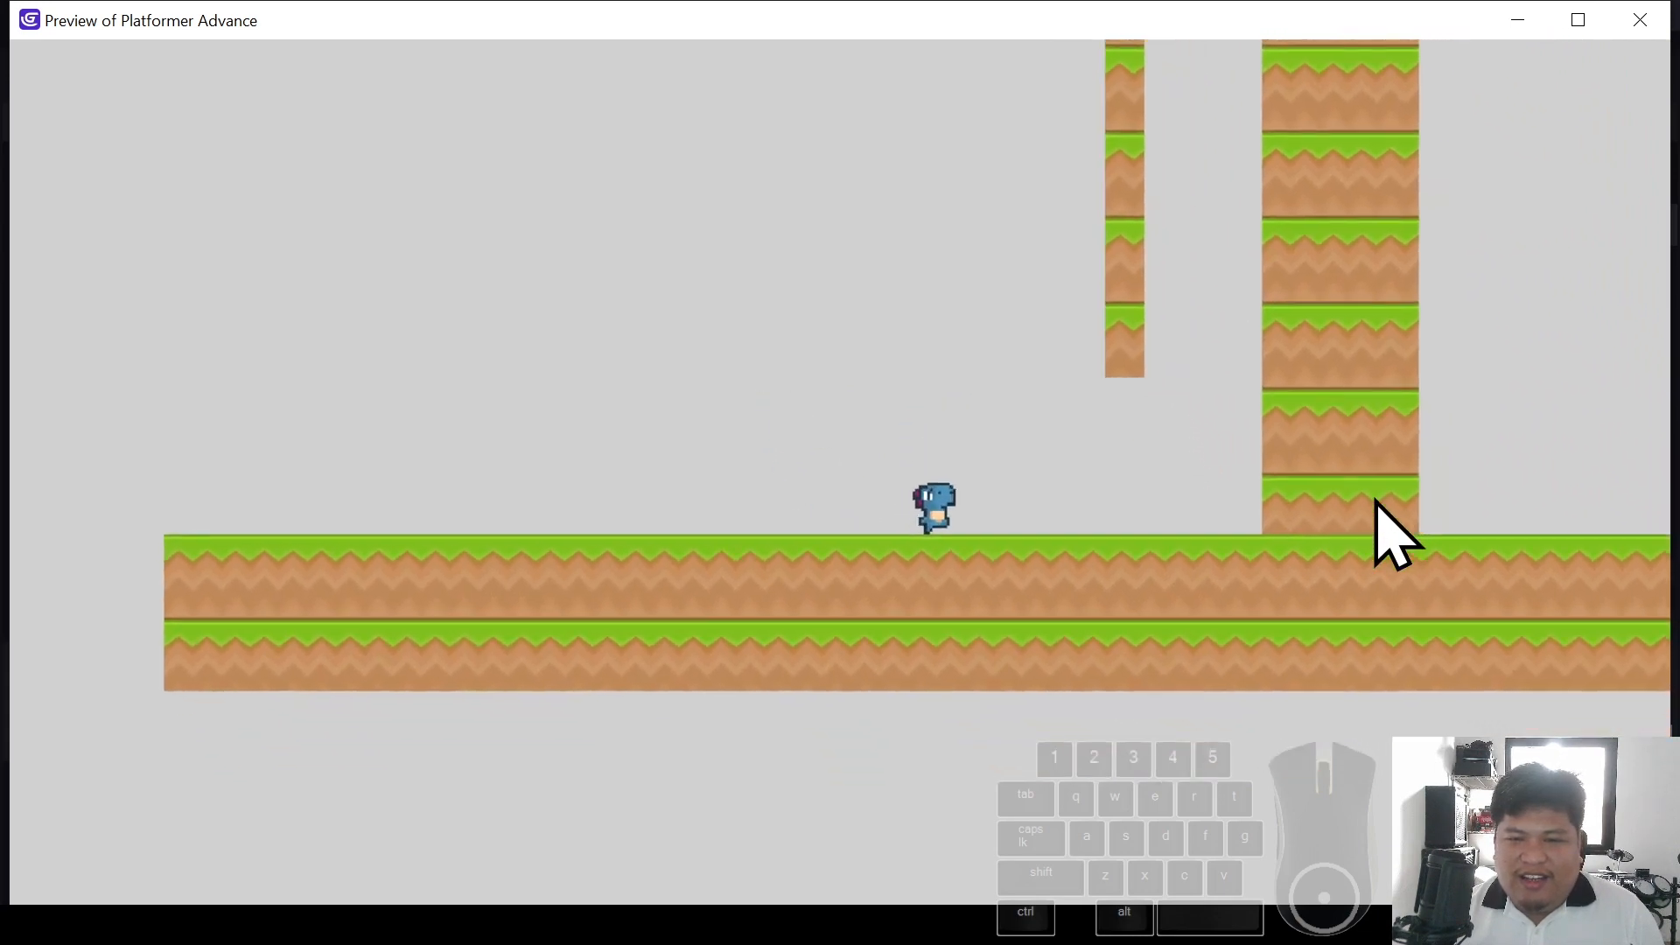
Wall-jump DinoDoux up between the two grass walls to test vertical camera following, land on the wide wall, and close the preview
key(space)
key(Left)
key(space)
key(Right)
key(space)
key(Left)
key(space)
key(Right)
key(space)
key(Left)
key(Right)
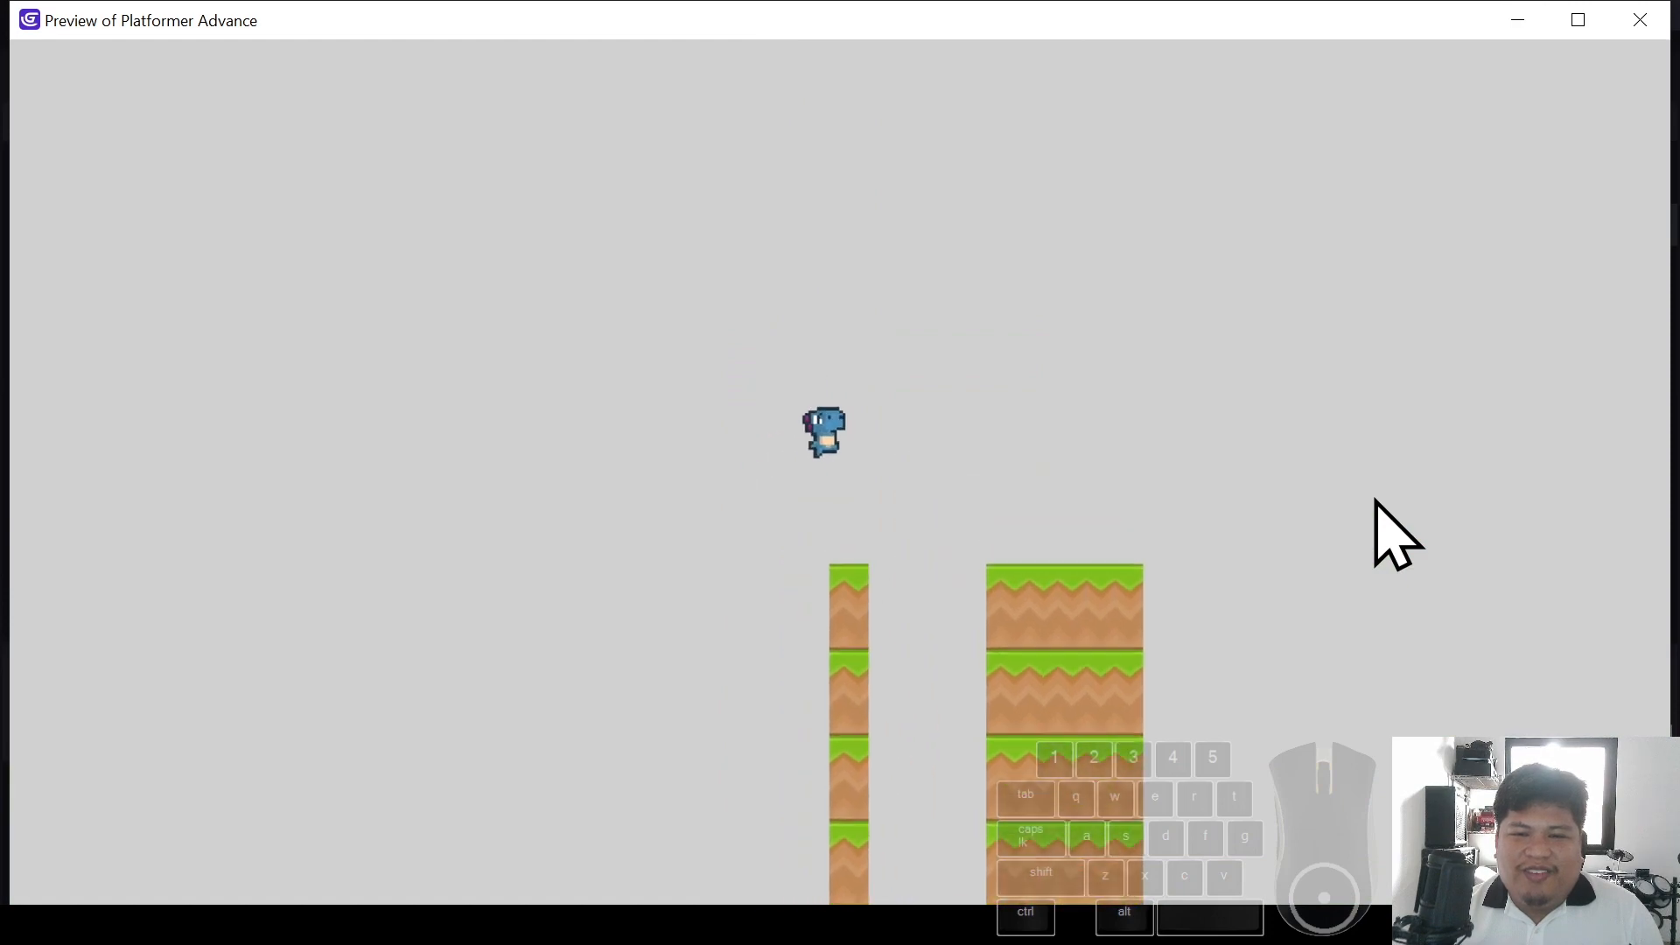
key(Right)
key(space)
key(Left)
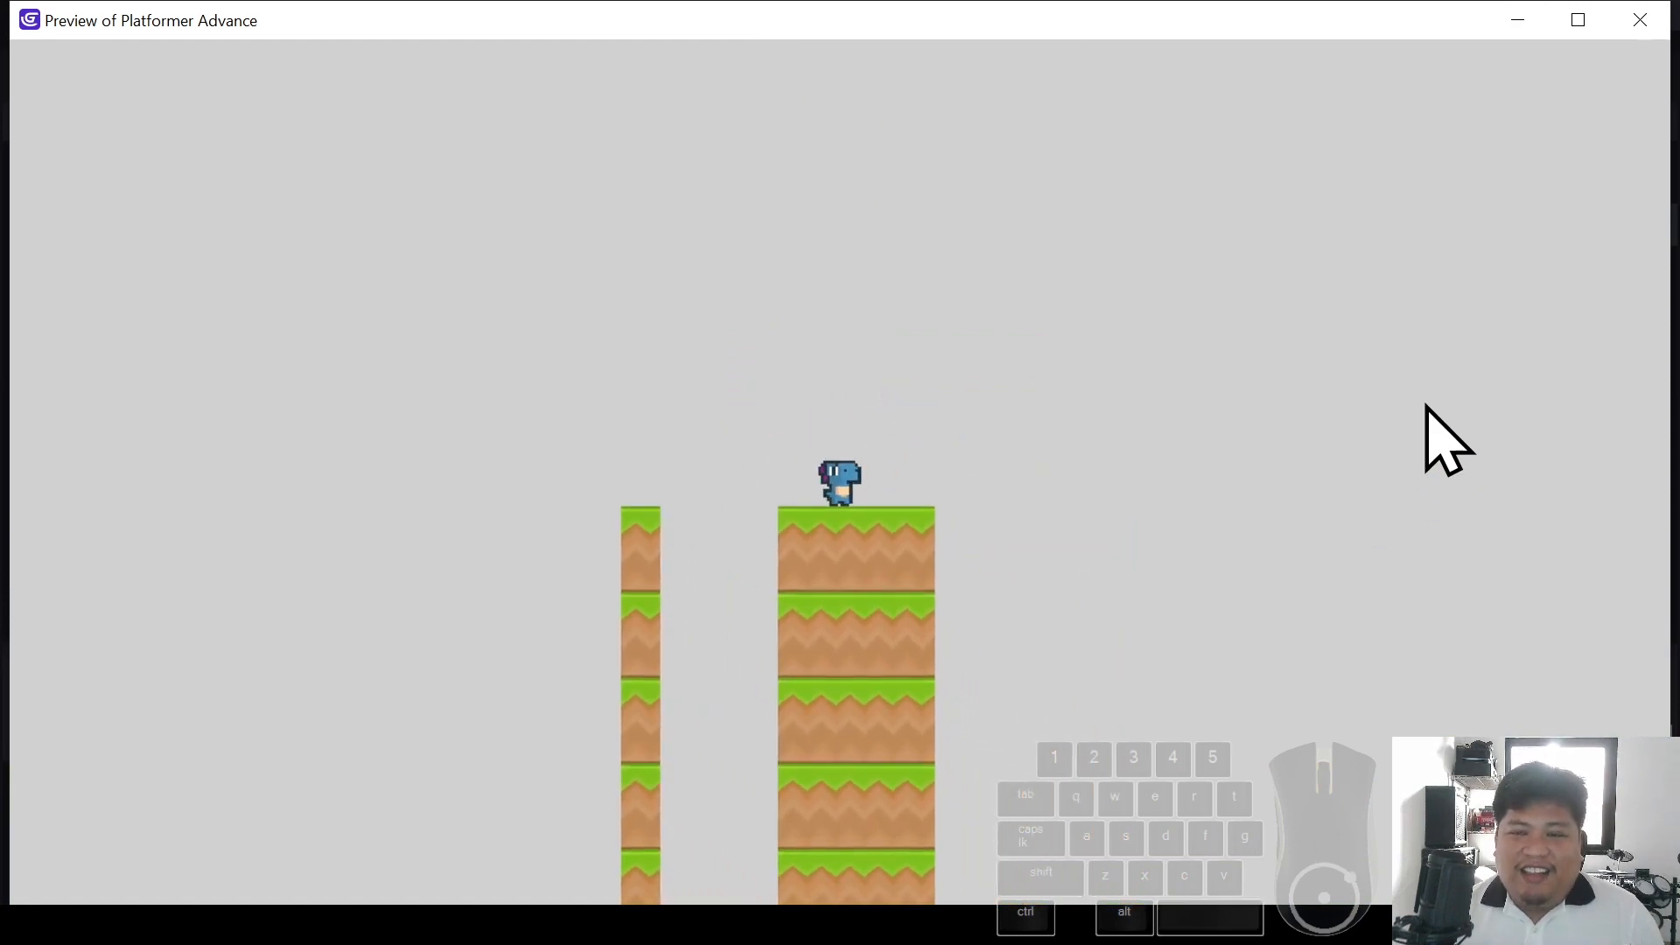
click(1662, 26)
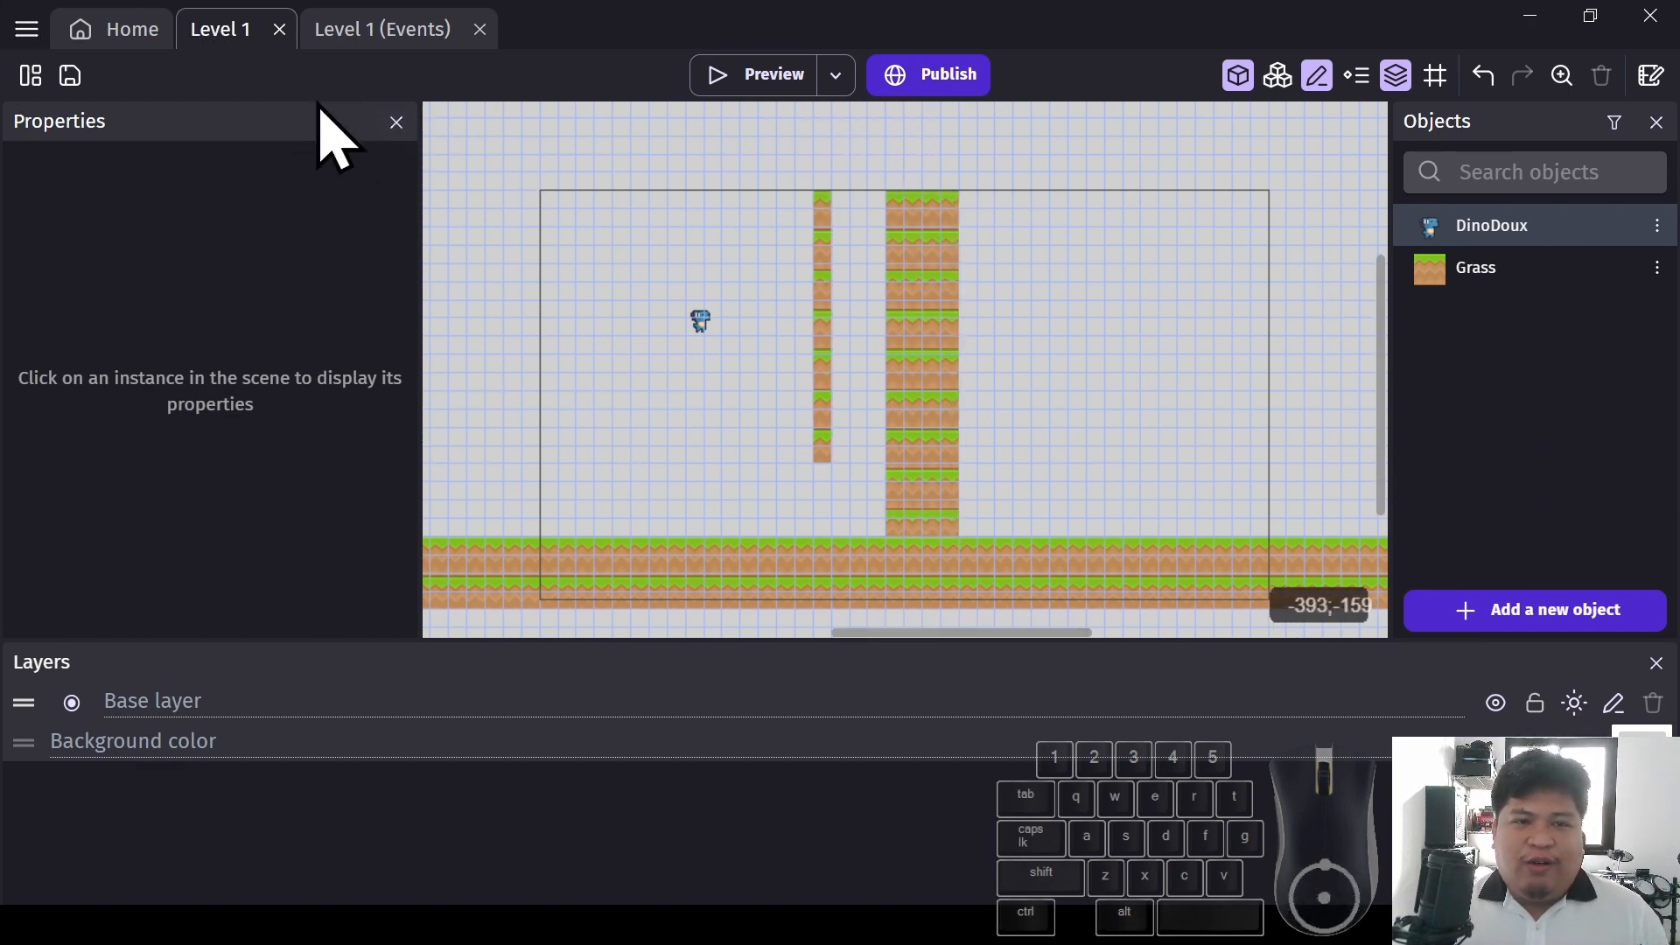
Nest the Run, Jump, Idle and both flip events under the ANIMATION group in the Level 1 events, and collapse the group
click(383, 32)
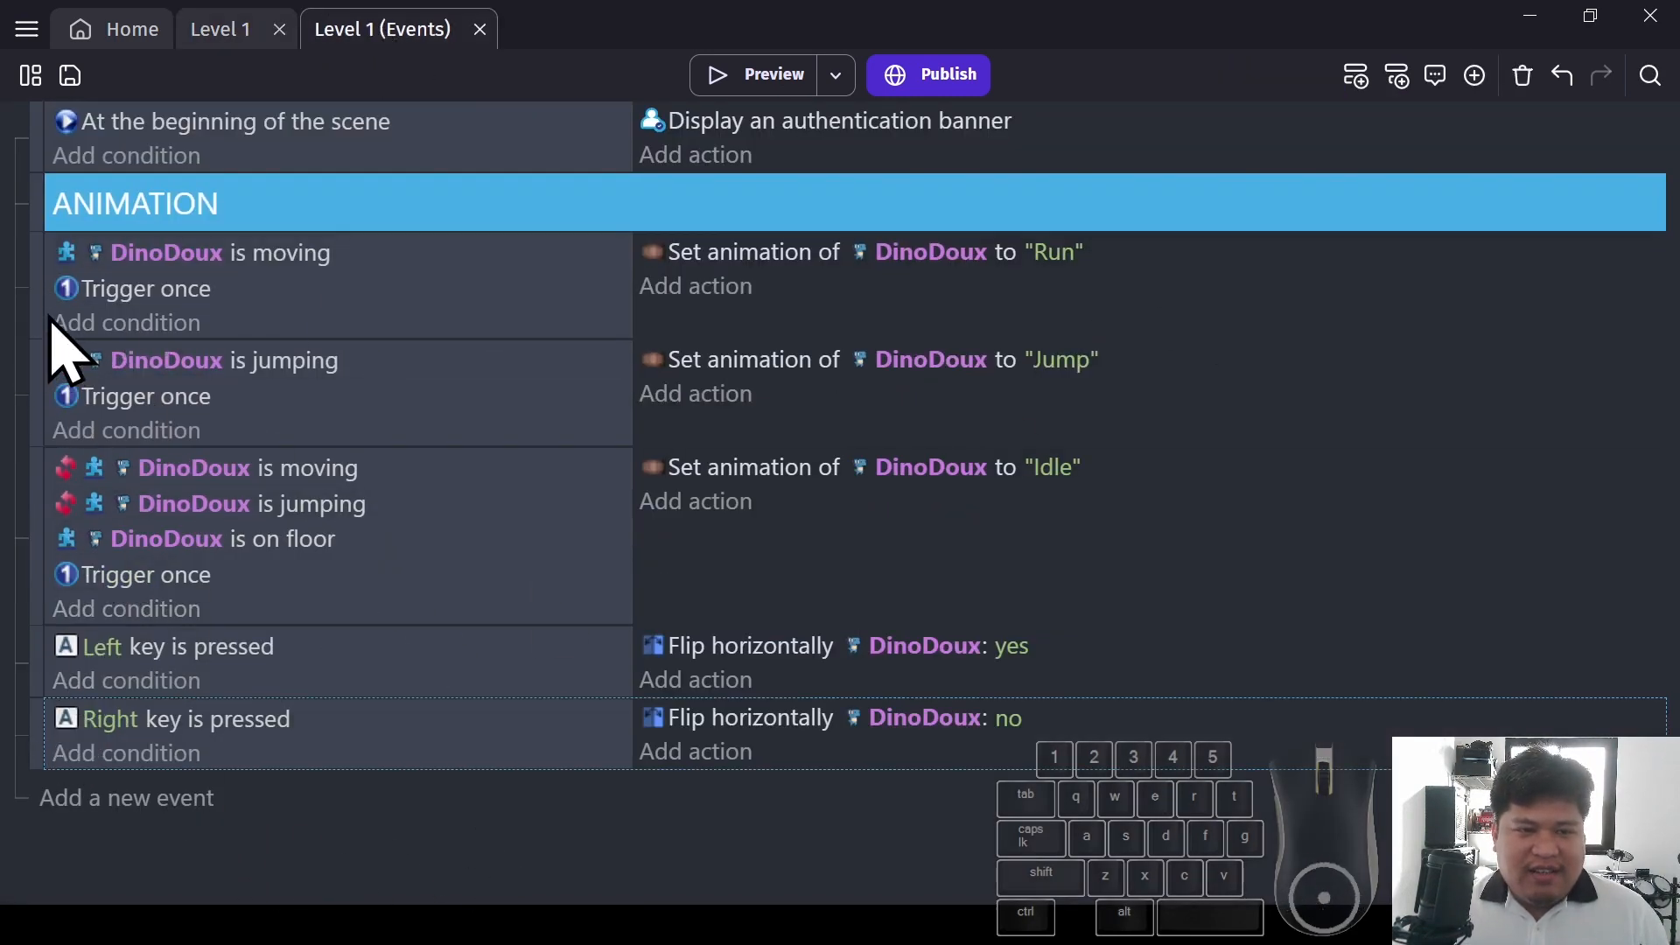
click(34, 283)
drag(35, 283, 90, 273)
drag(29, 386, 79, 525)
drag(30, 653, 60, 720)
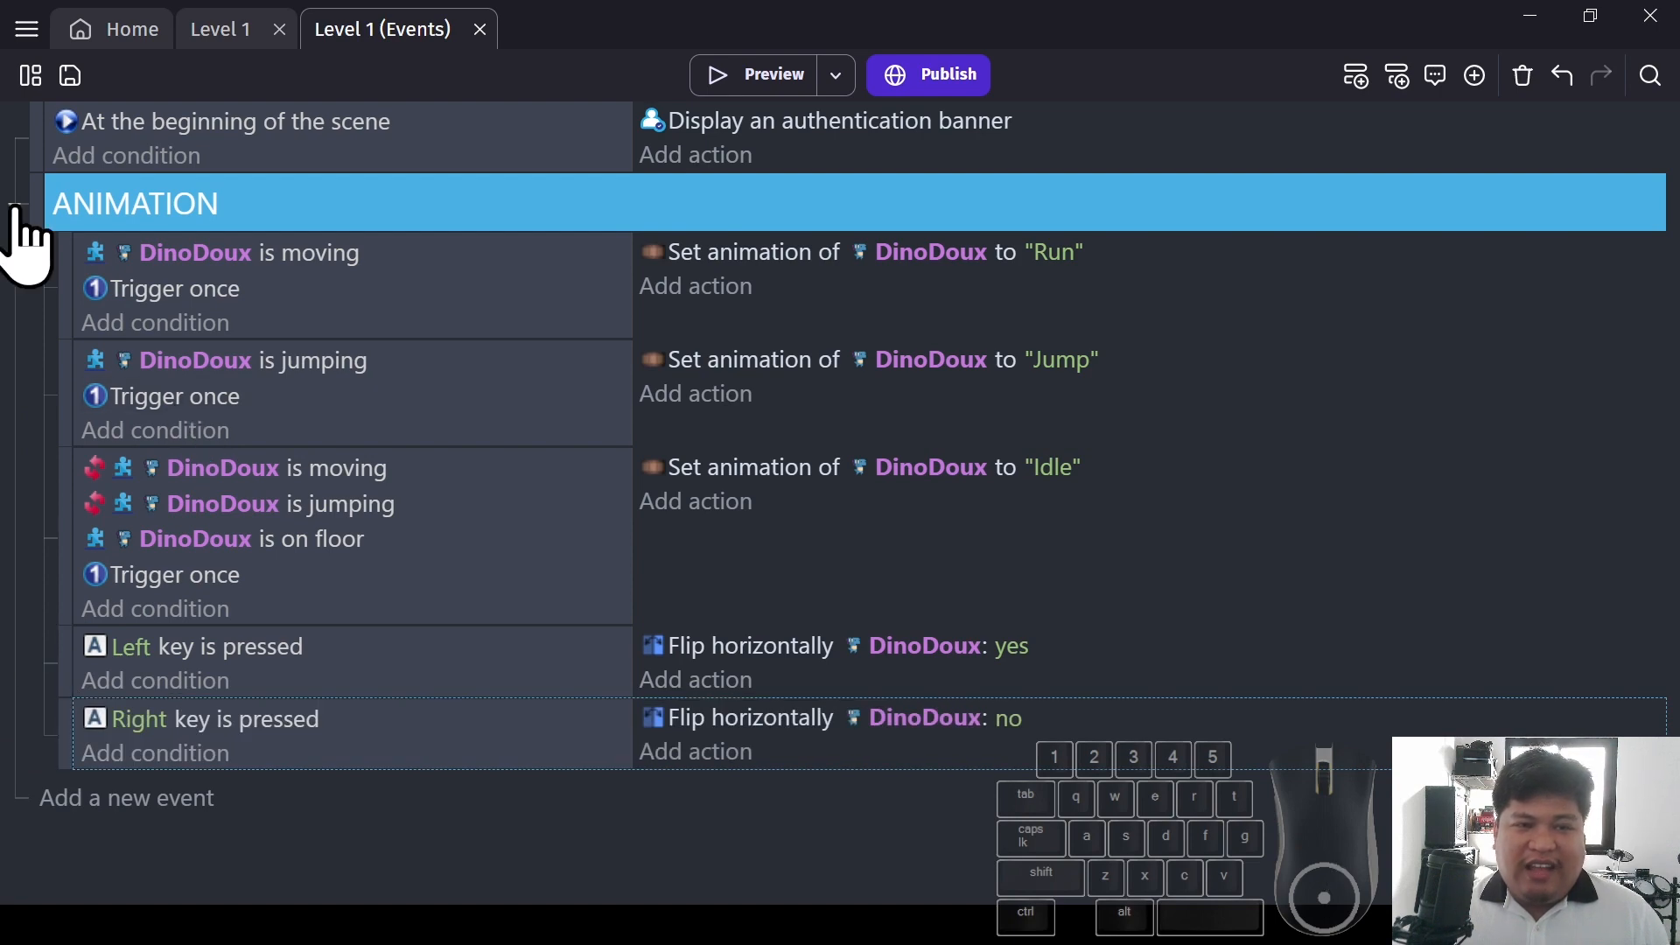
click(17, 207)
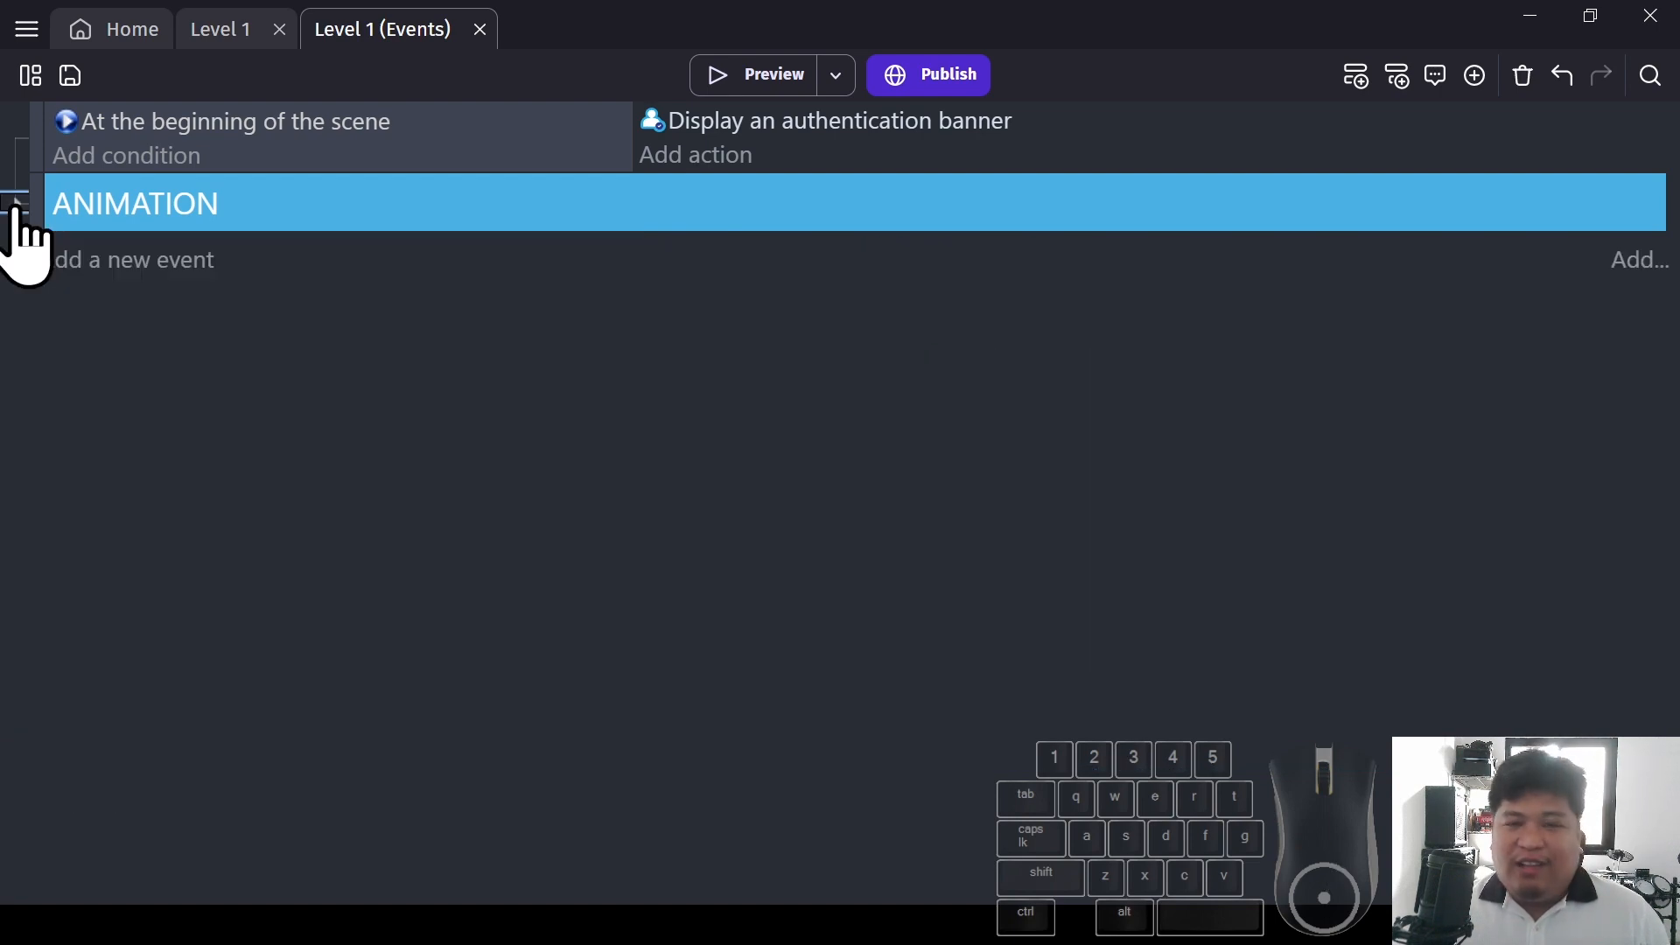
click(17, 206)
click(17, 207)
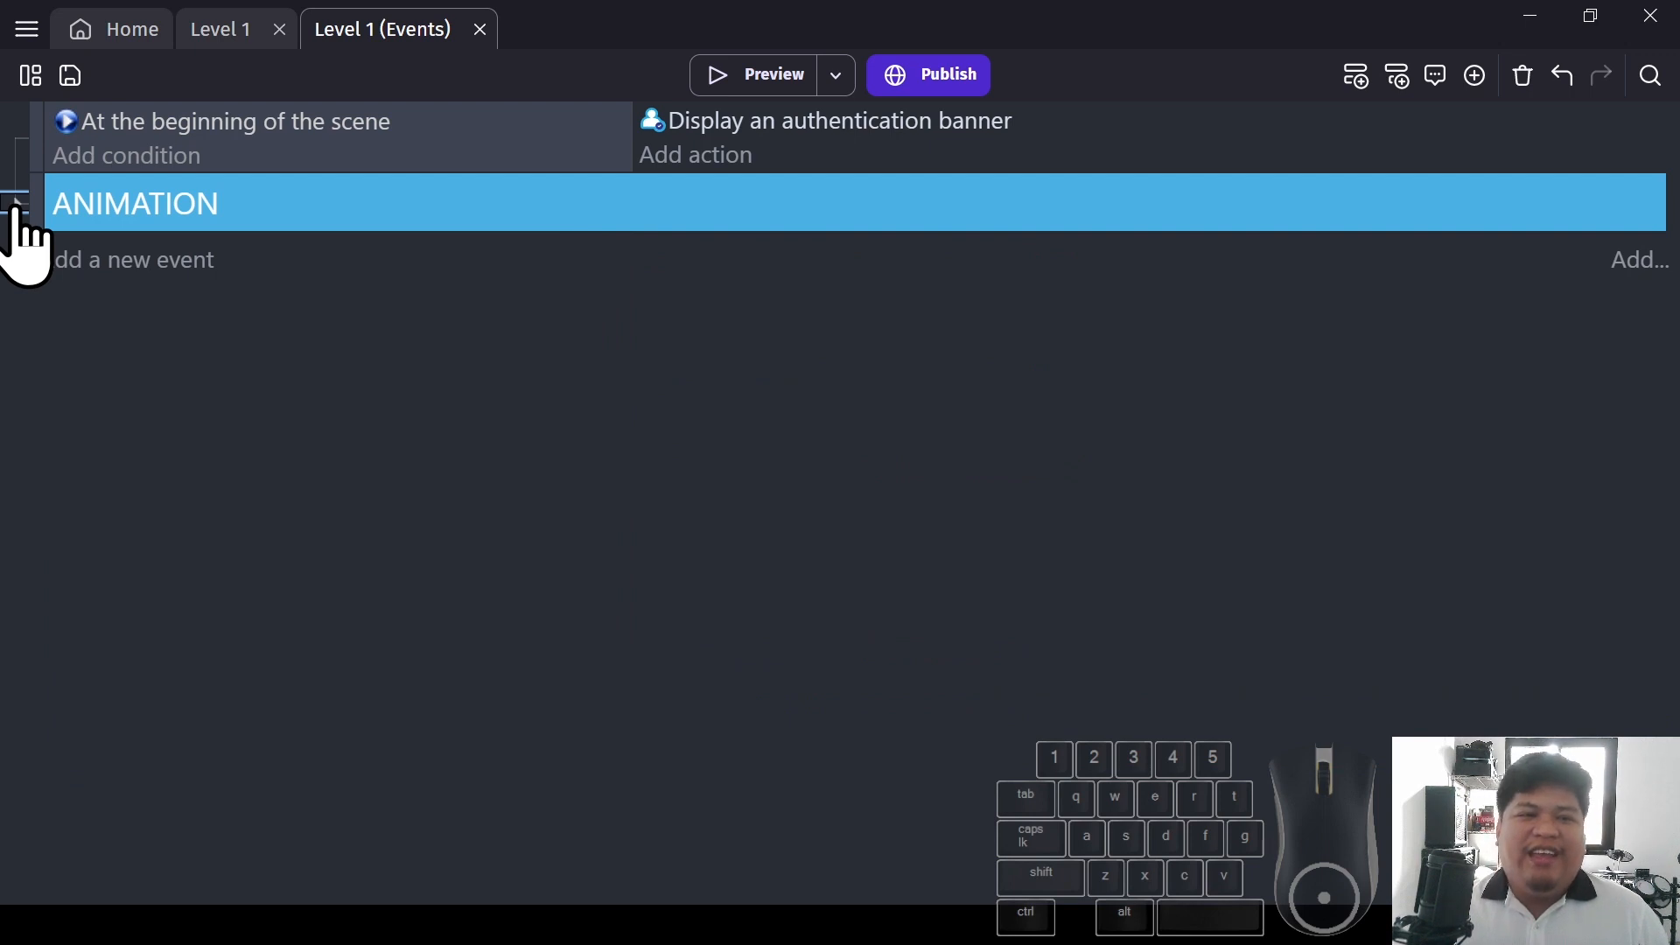
Add an event group named "SFX" below the ANIMATION group
right_click(128, 272)
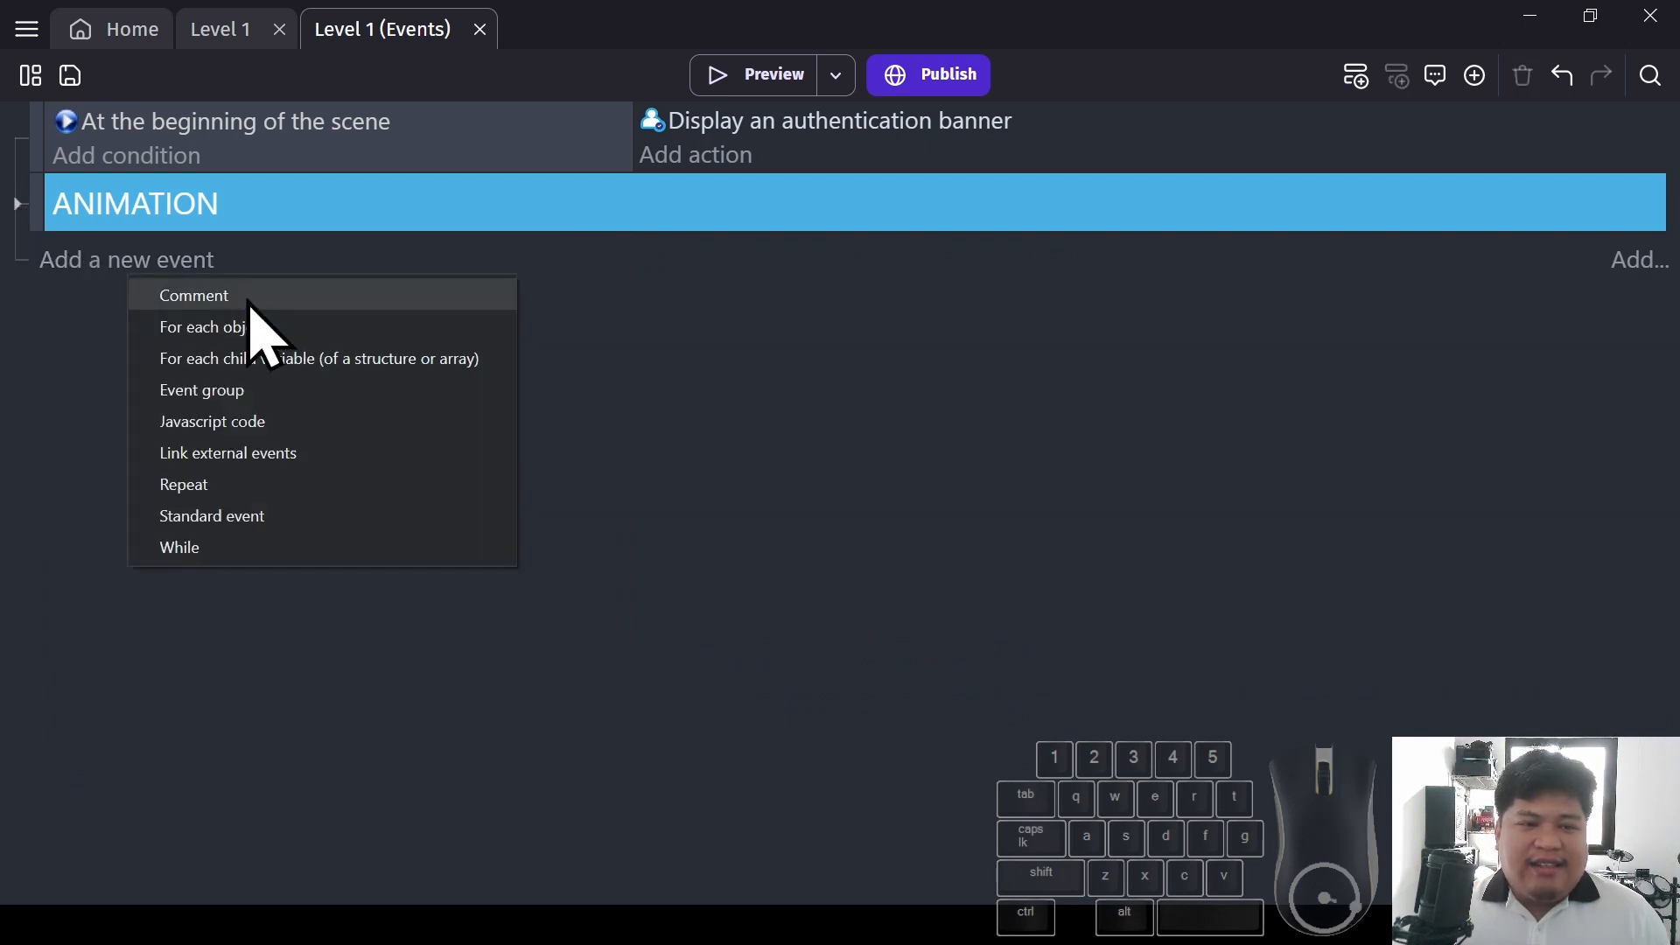
click(295, 395)
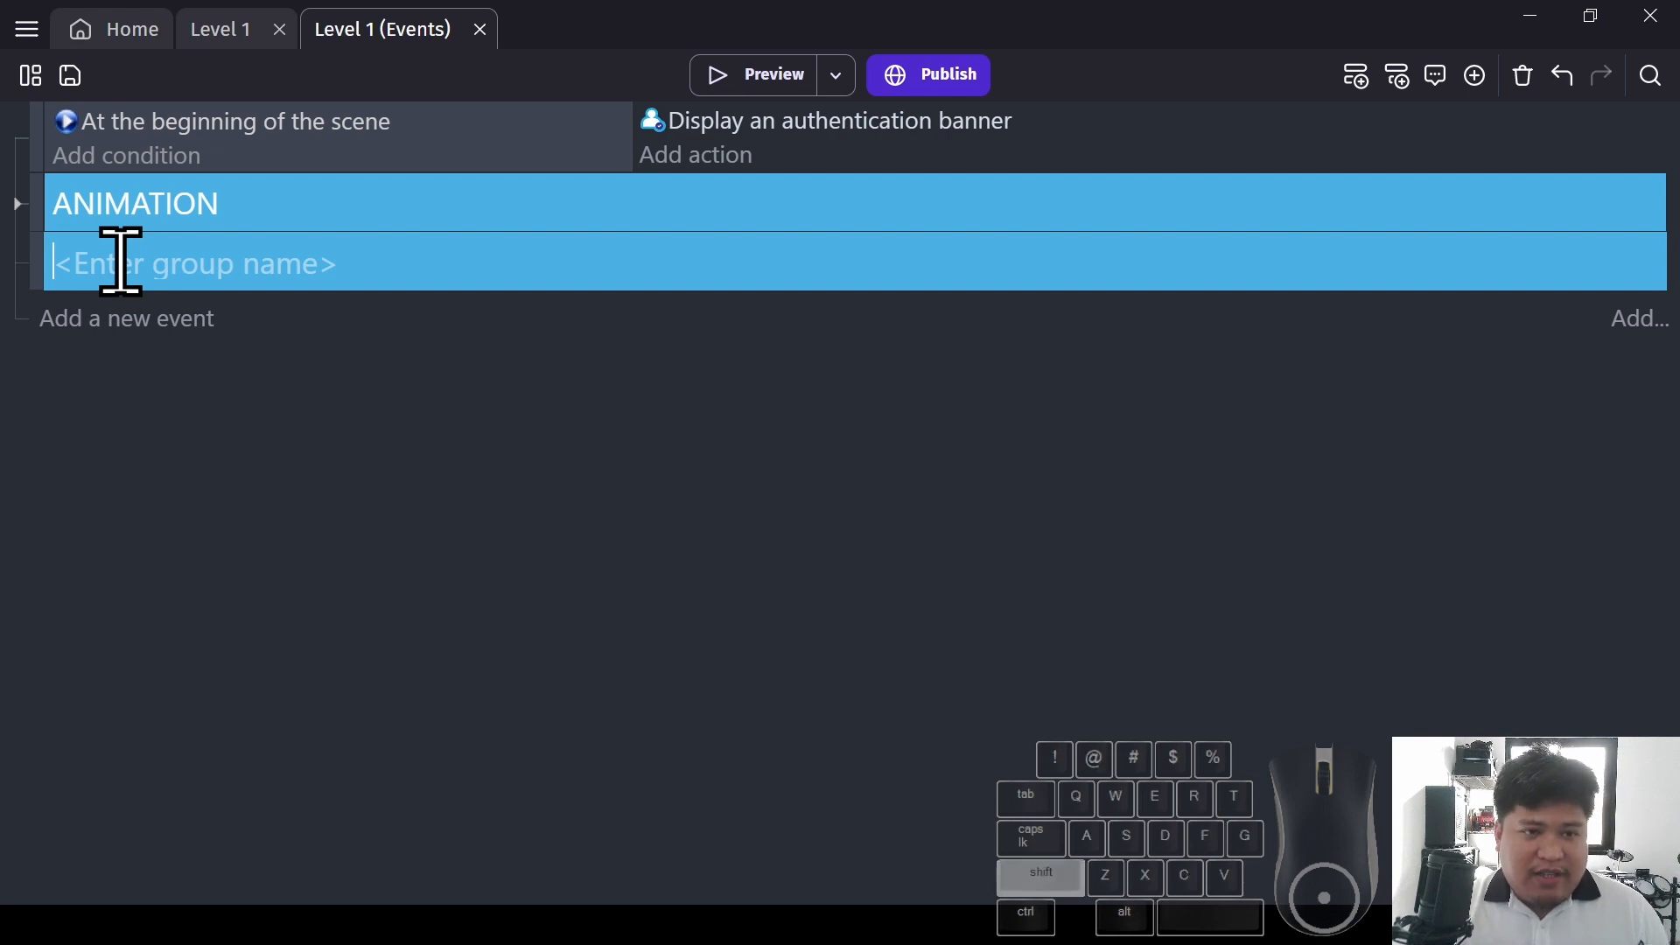
text(SFD)
key(Return)
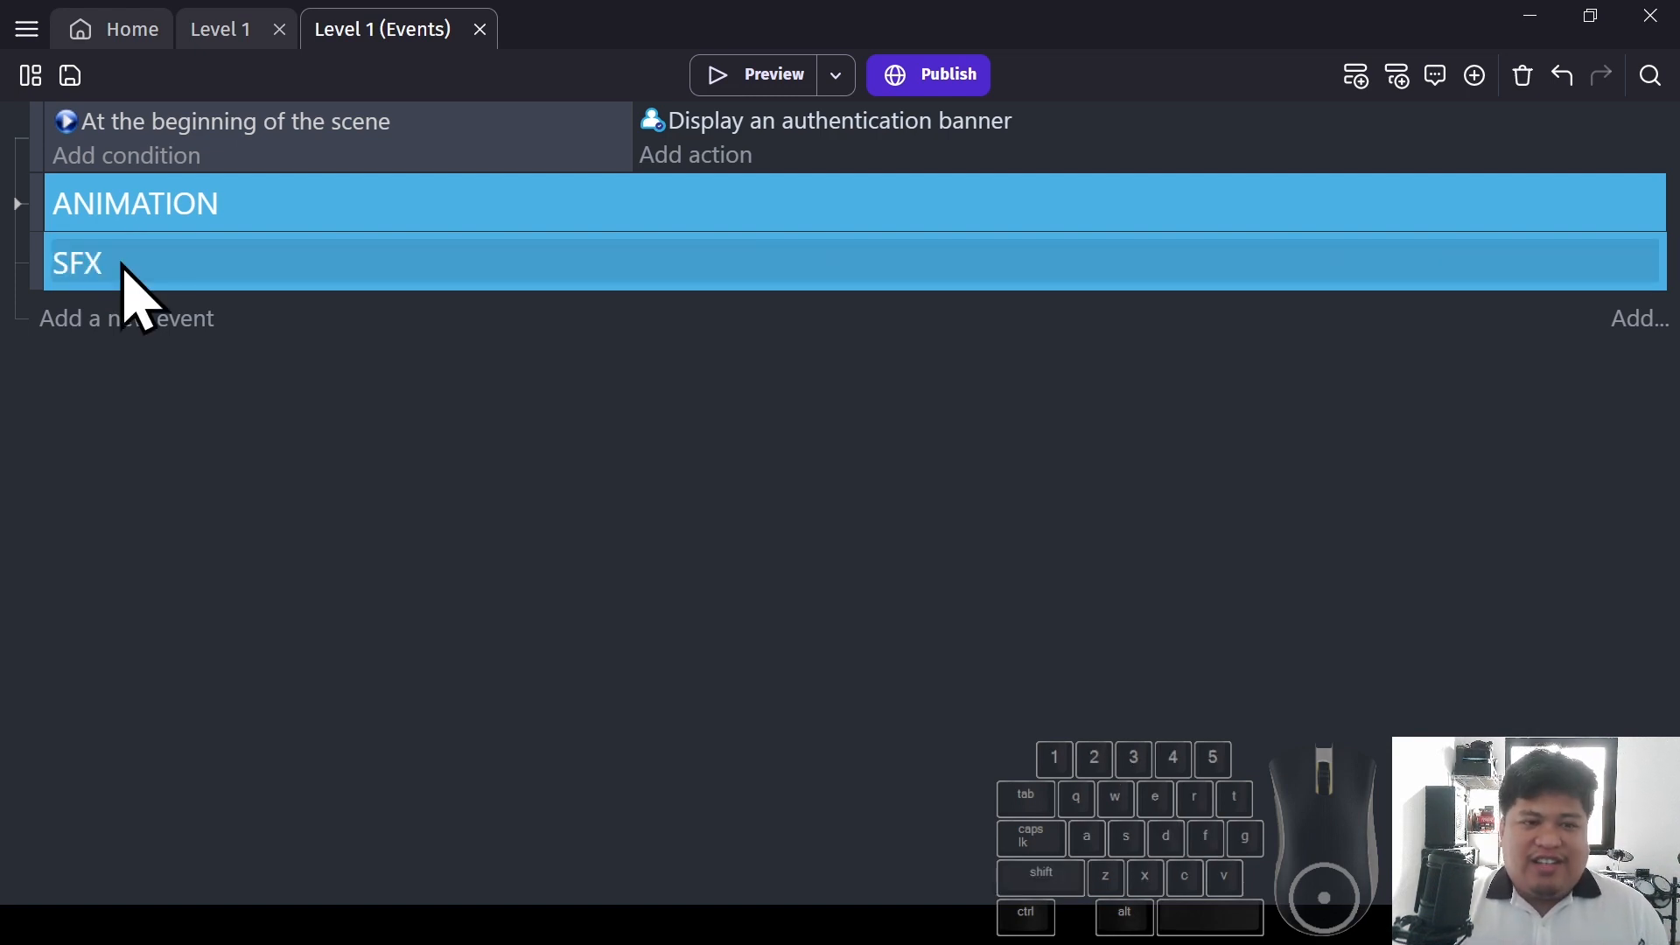
Add a new event below the SFX group with the DinoDoux "Is jumping" condition
click(127, 322)
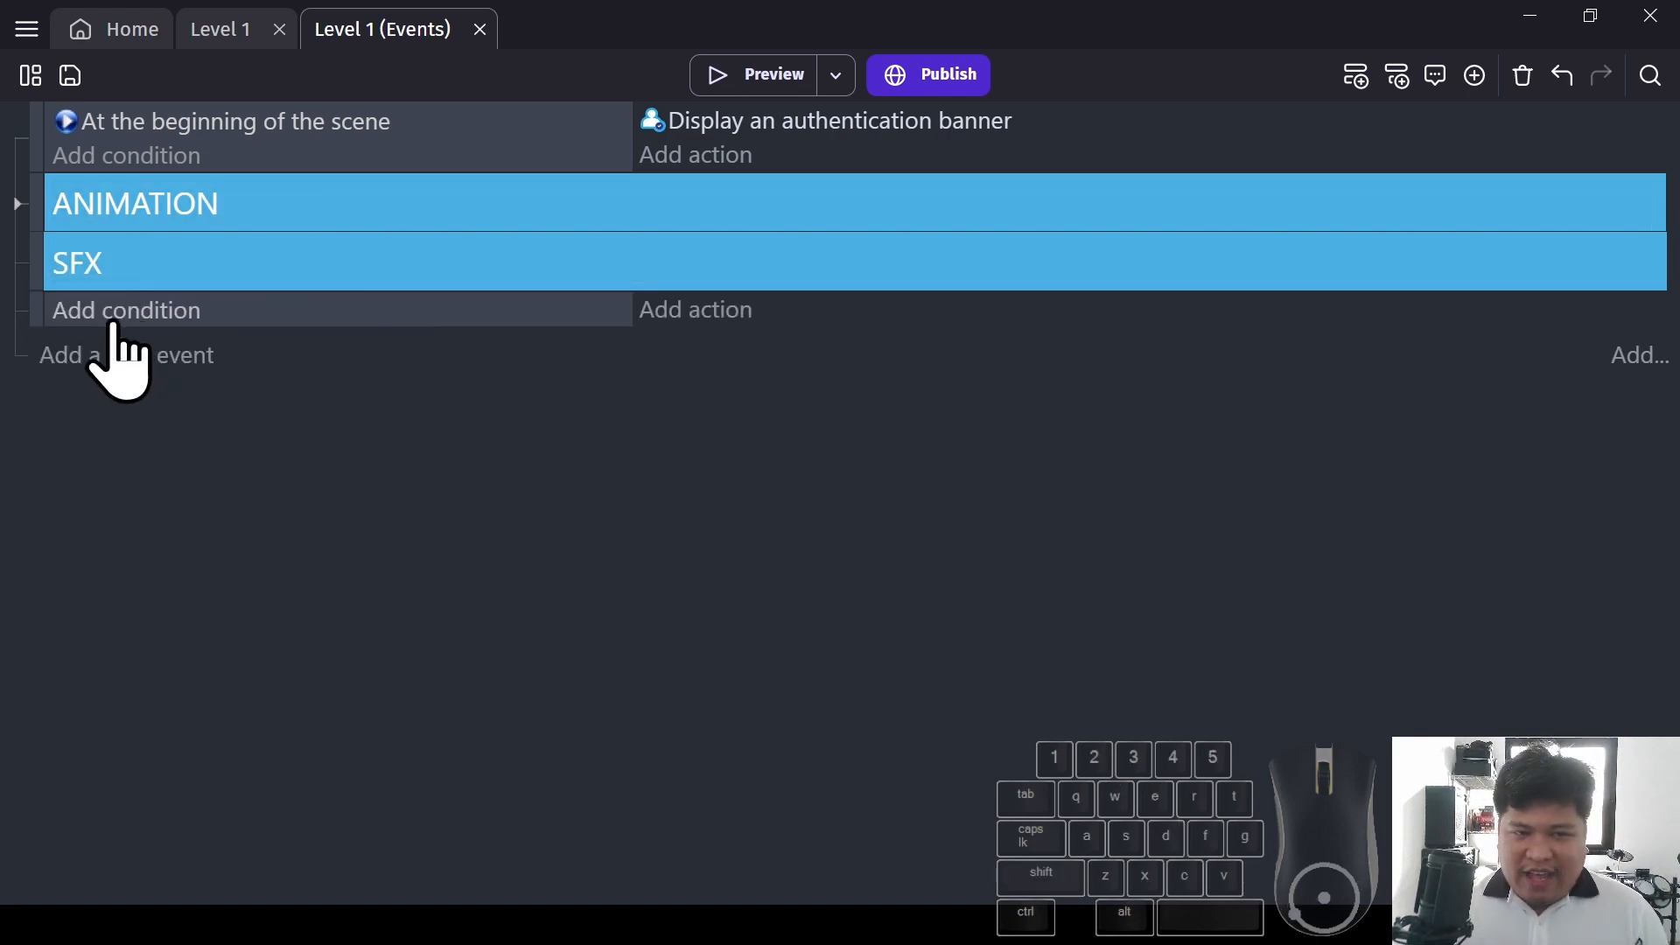
click(102, 315)
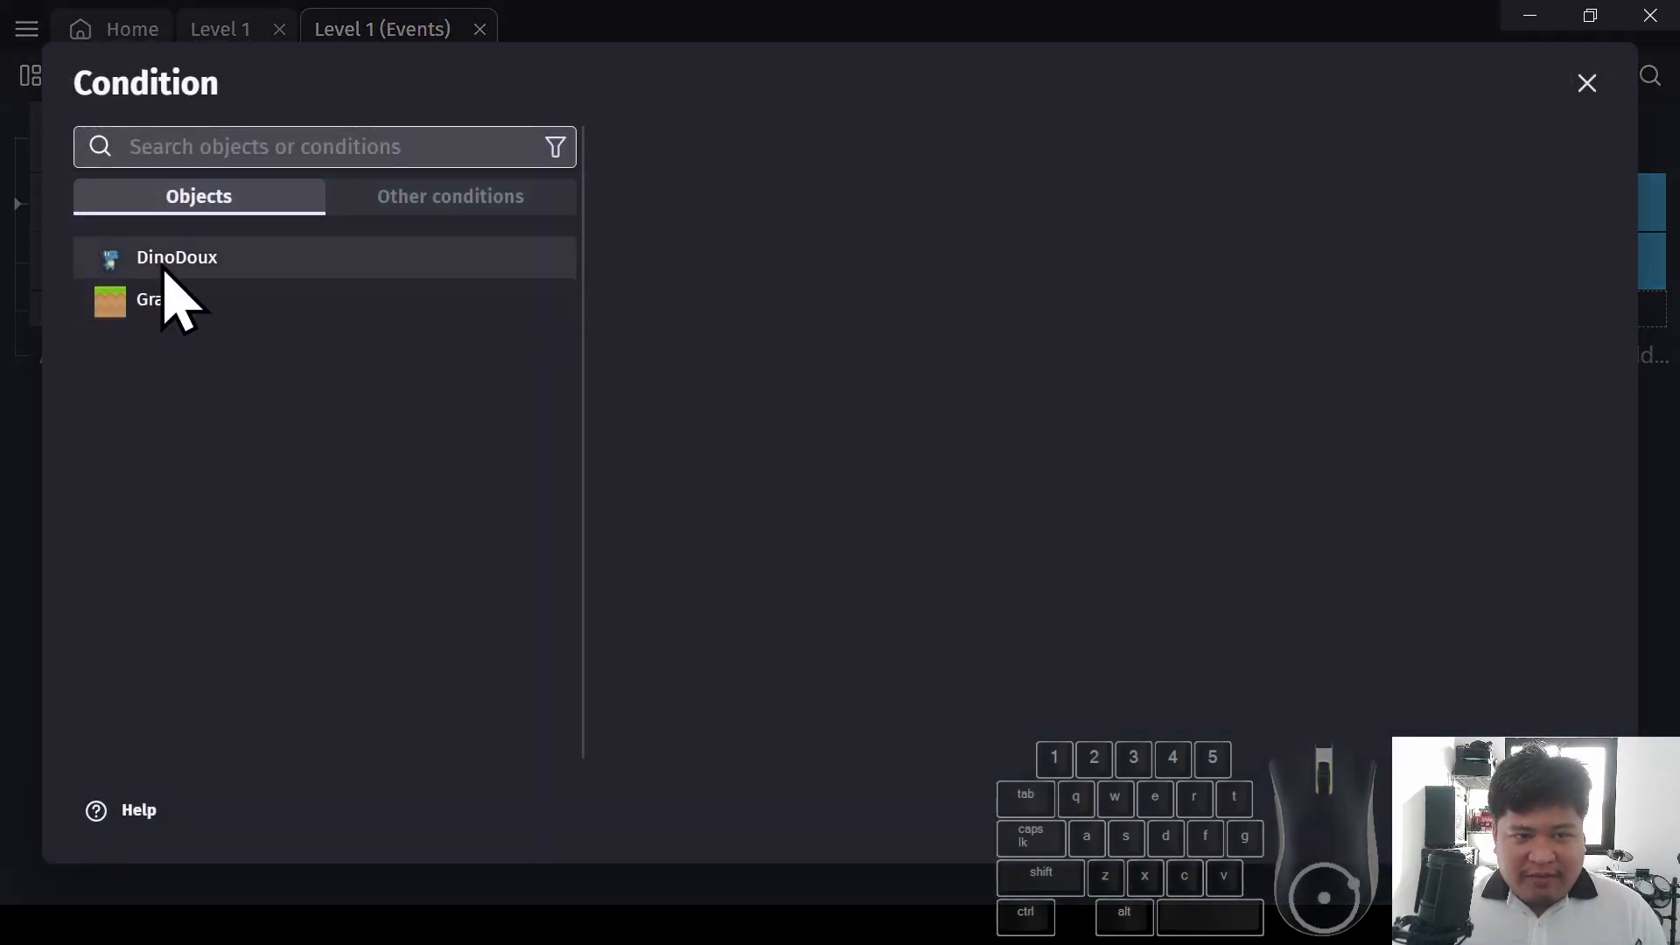
click(195, 263)
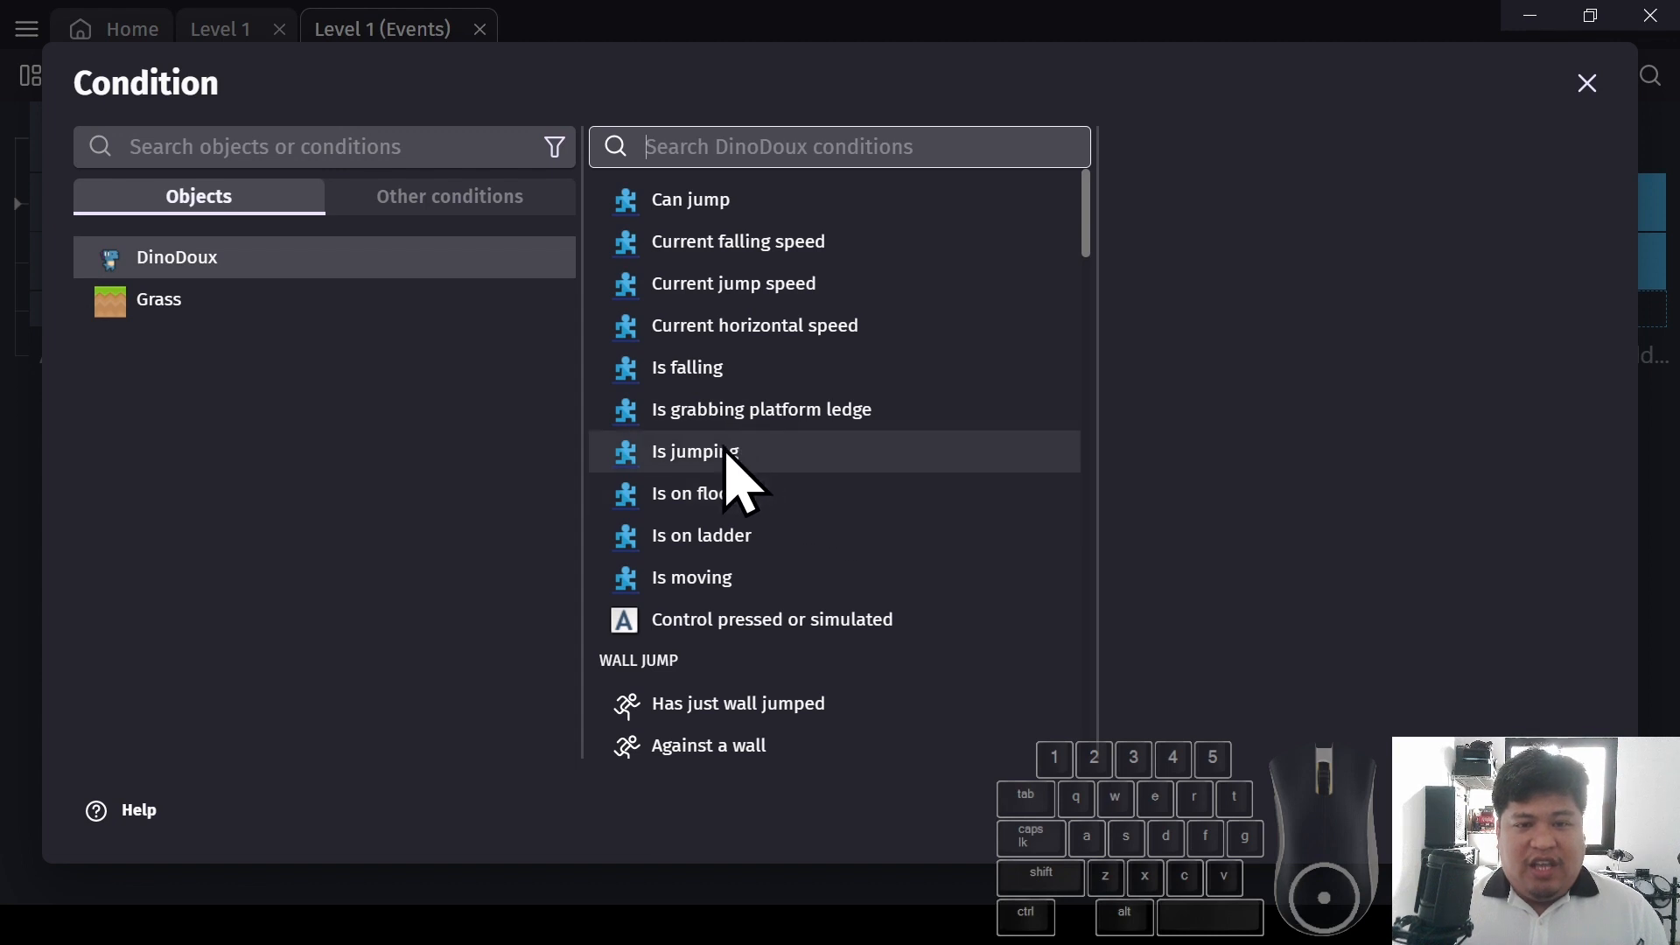
click(723, 450)
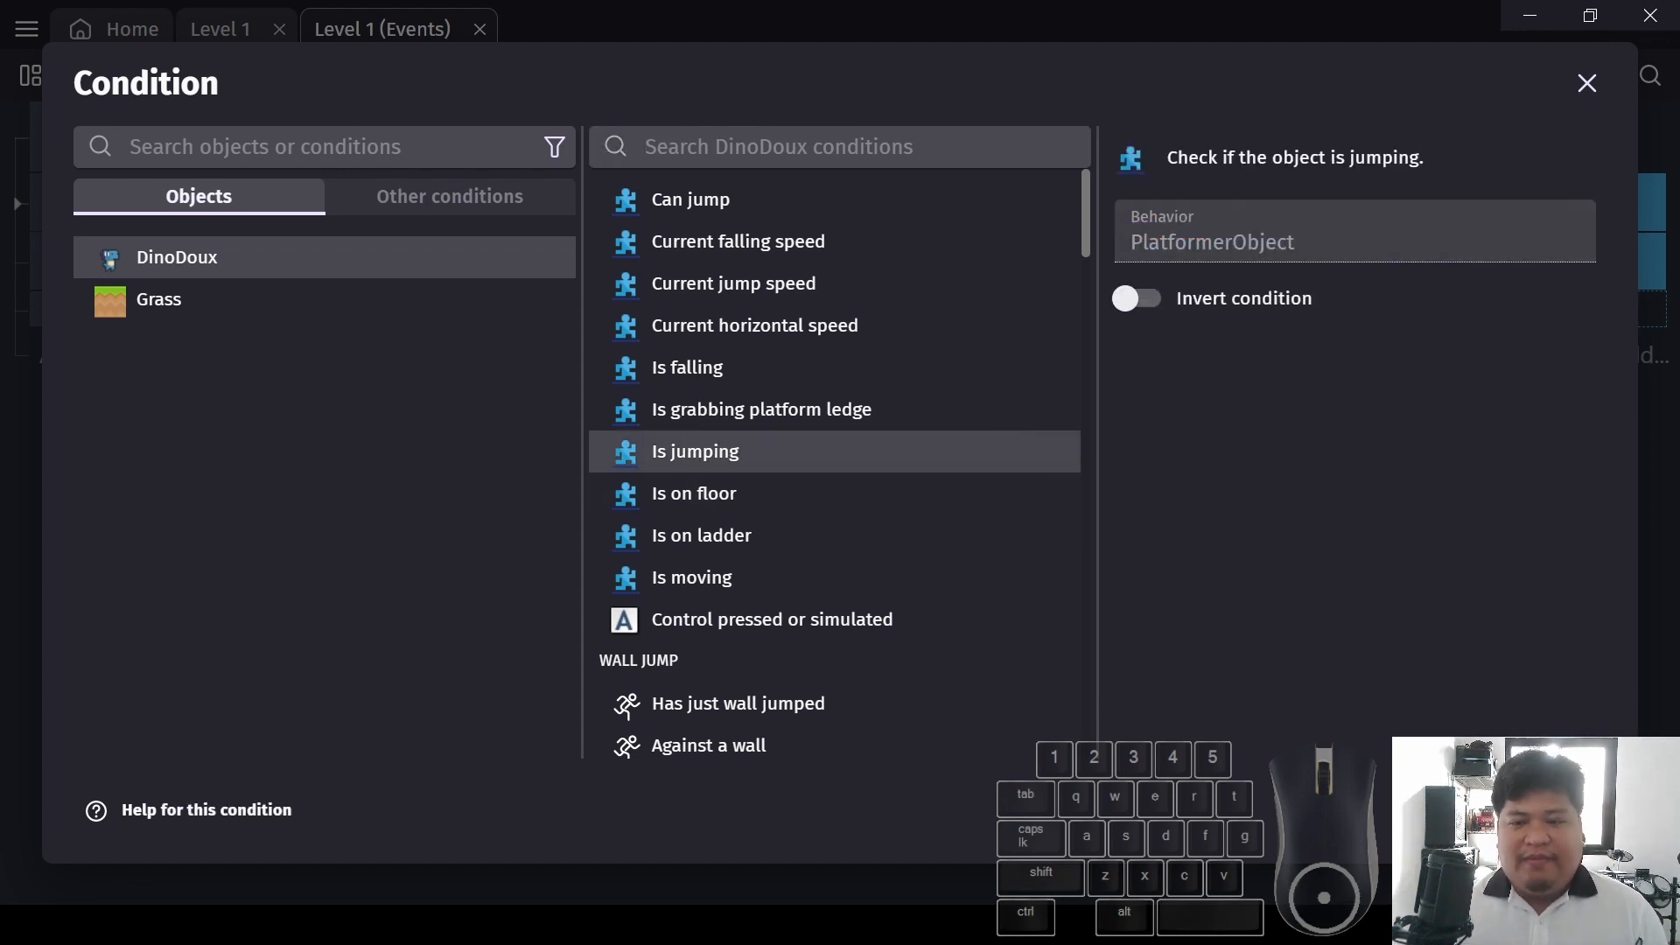
click(1575, 814)
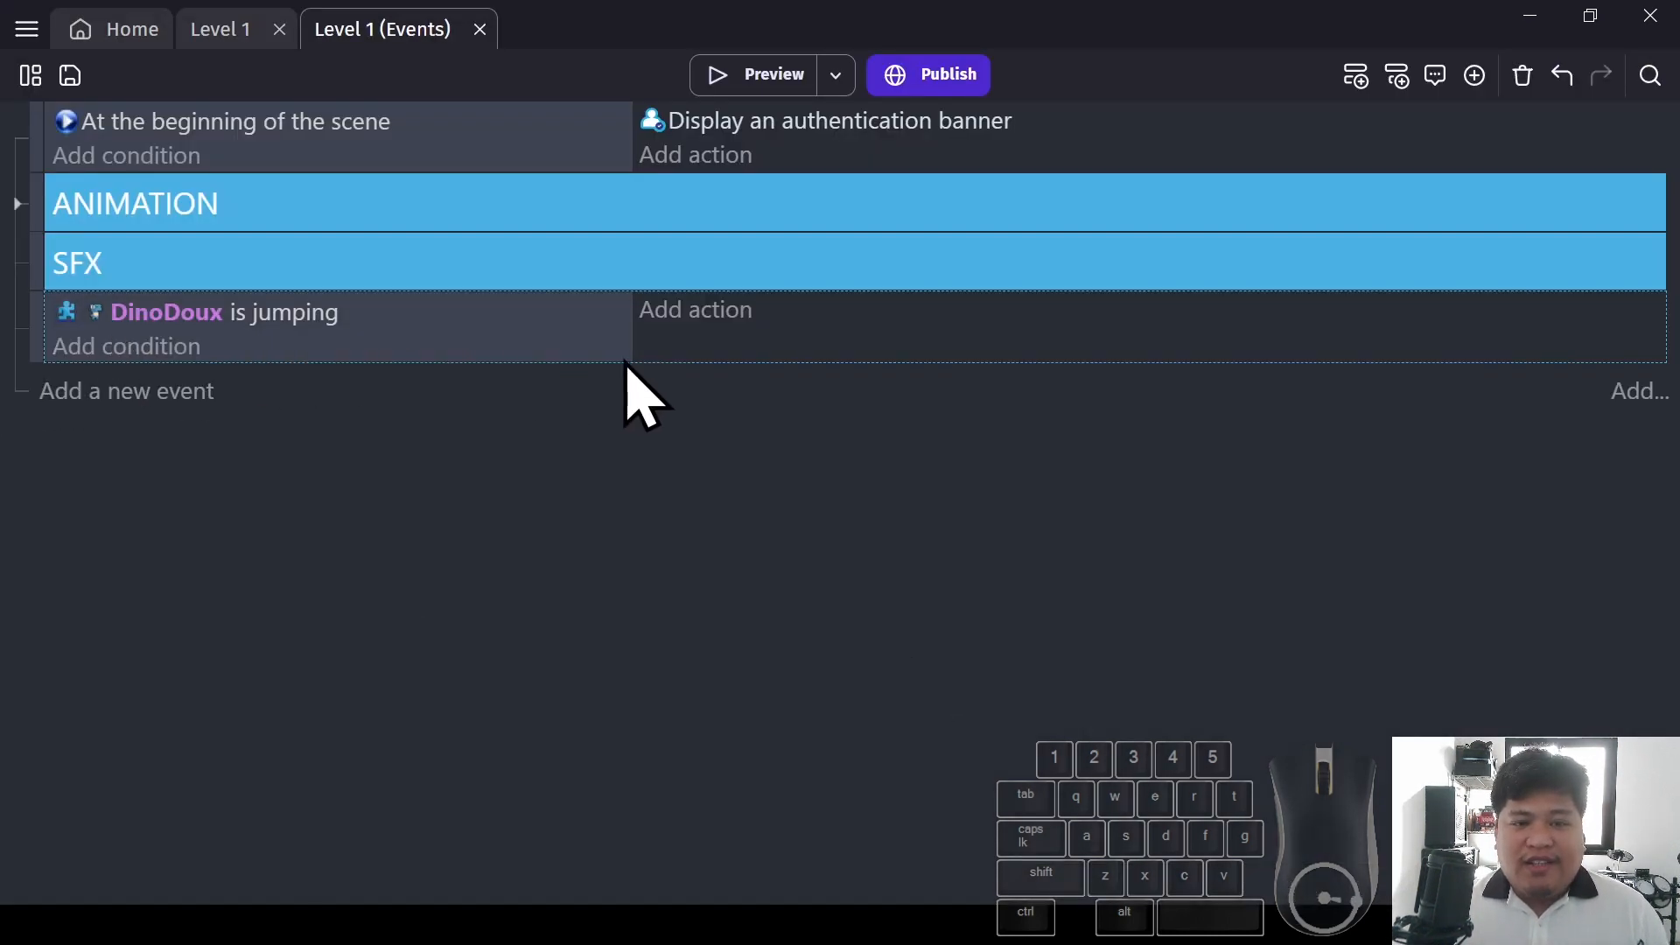
Start a "Play a sound" action for the SFX jumping event and open the Jfxr sound effects editor maximized to create its audio
click(716, 341)
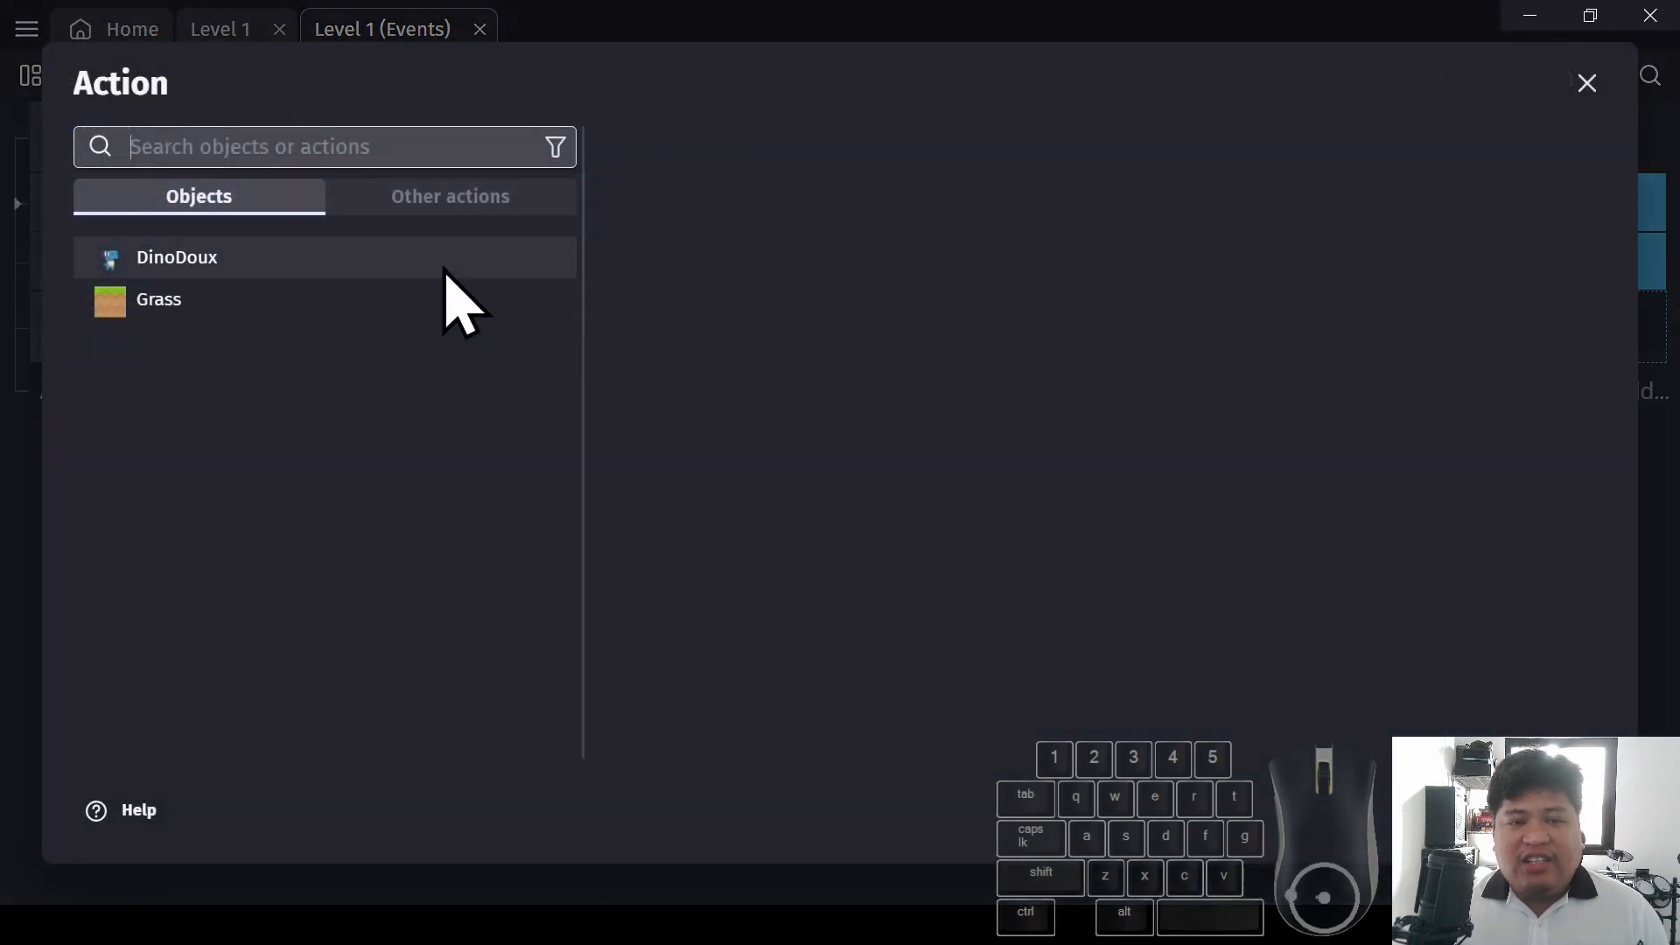
text(play a )
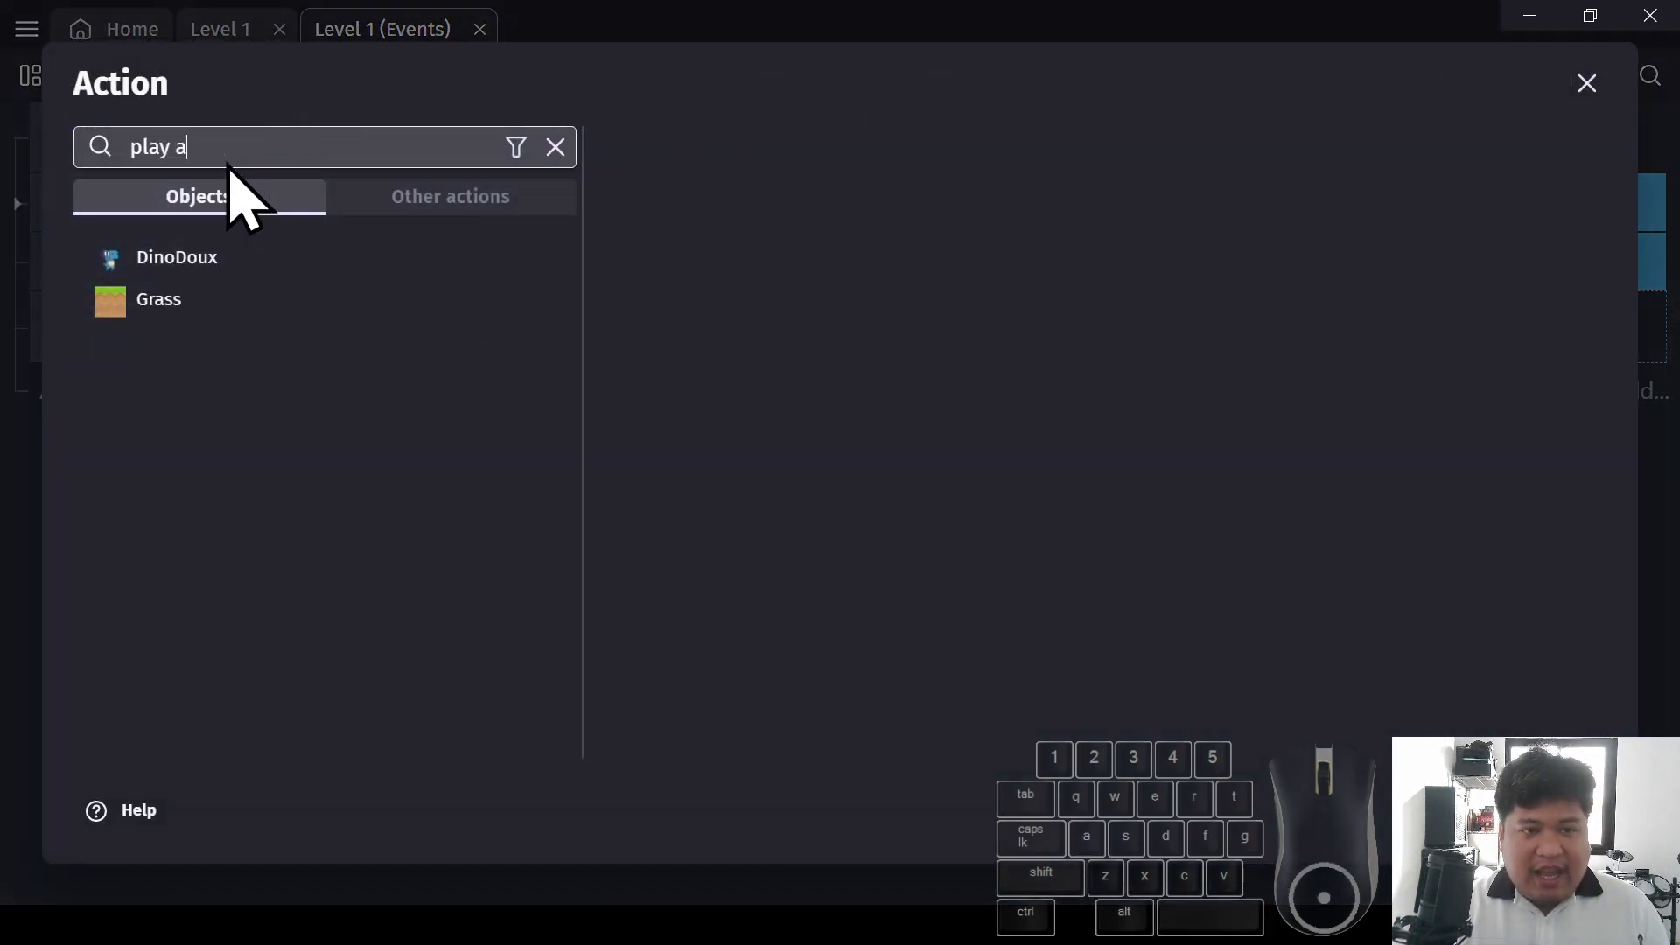
text(sound)
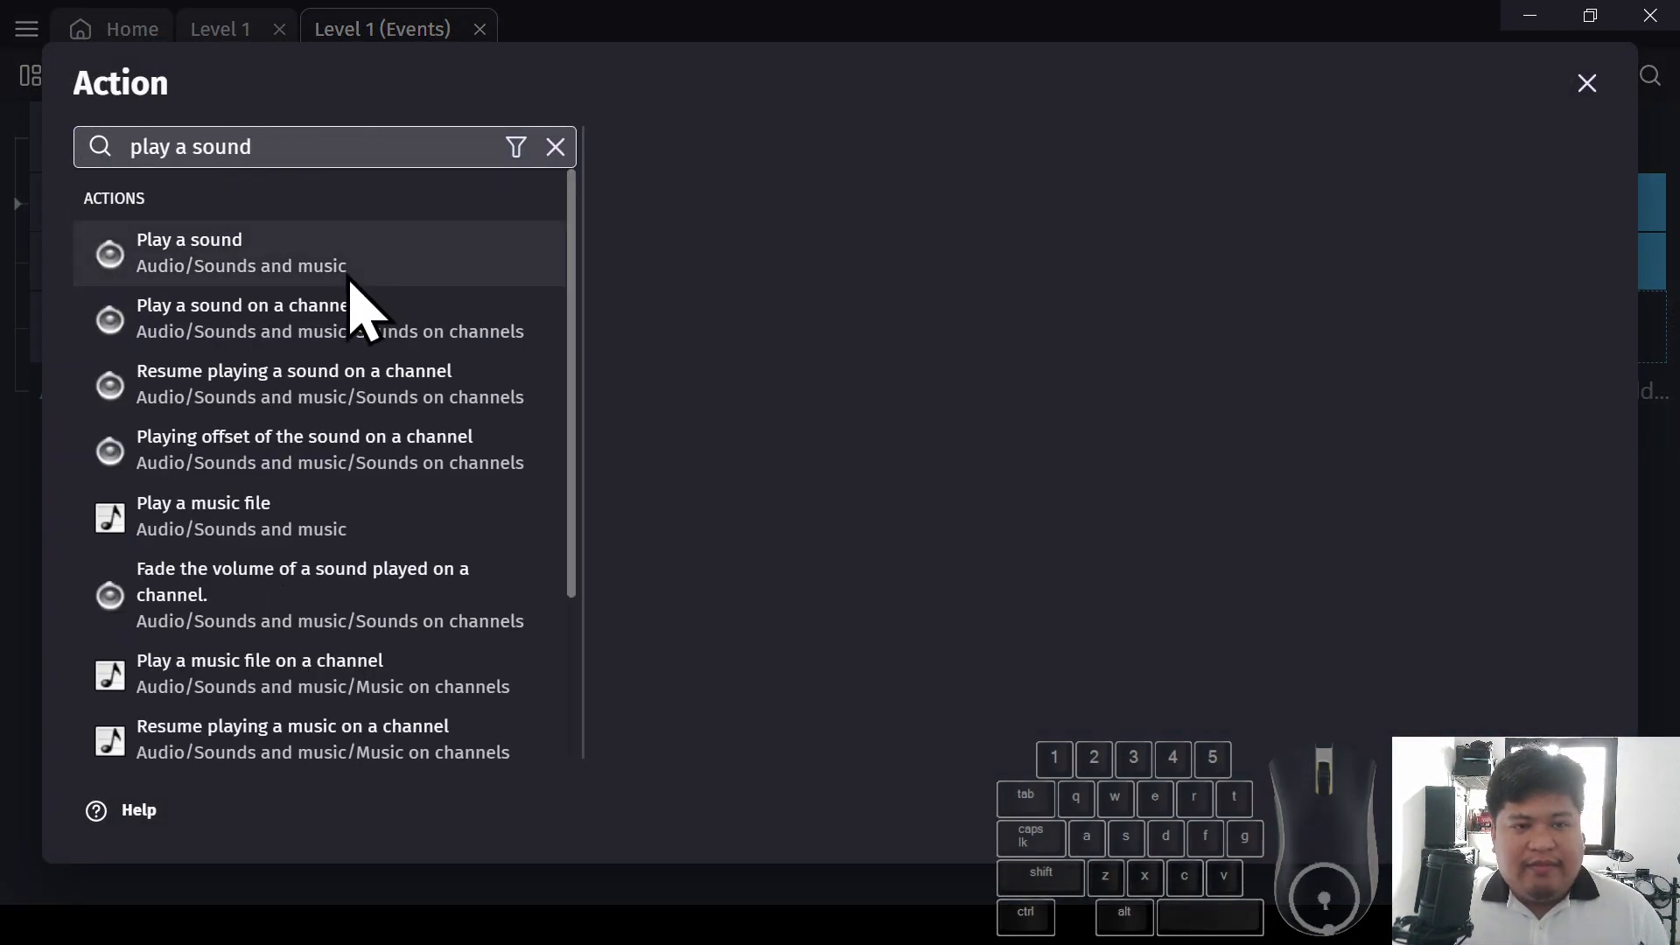
click(193, 254)
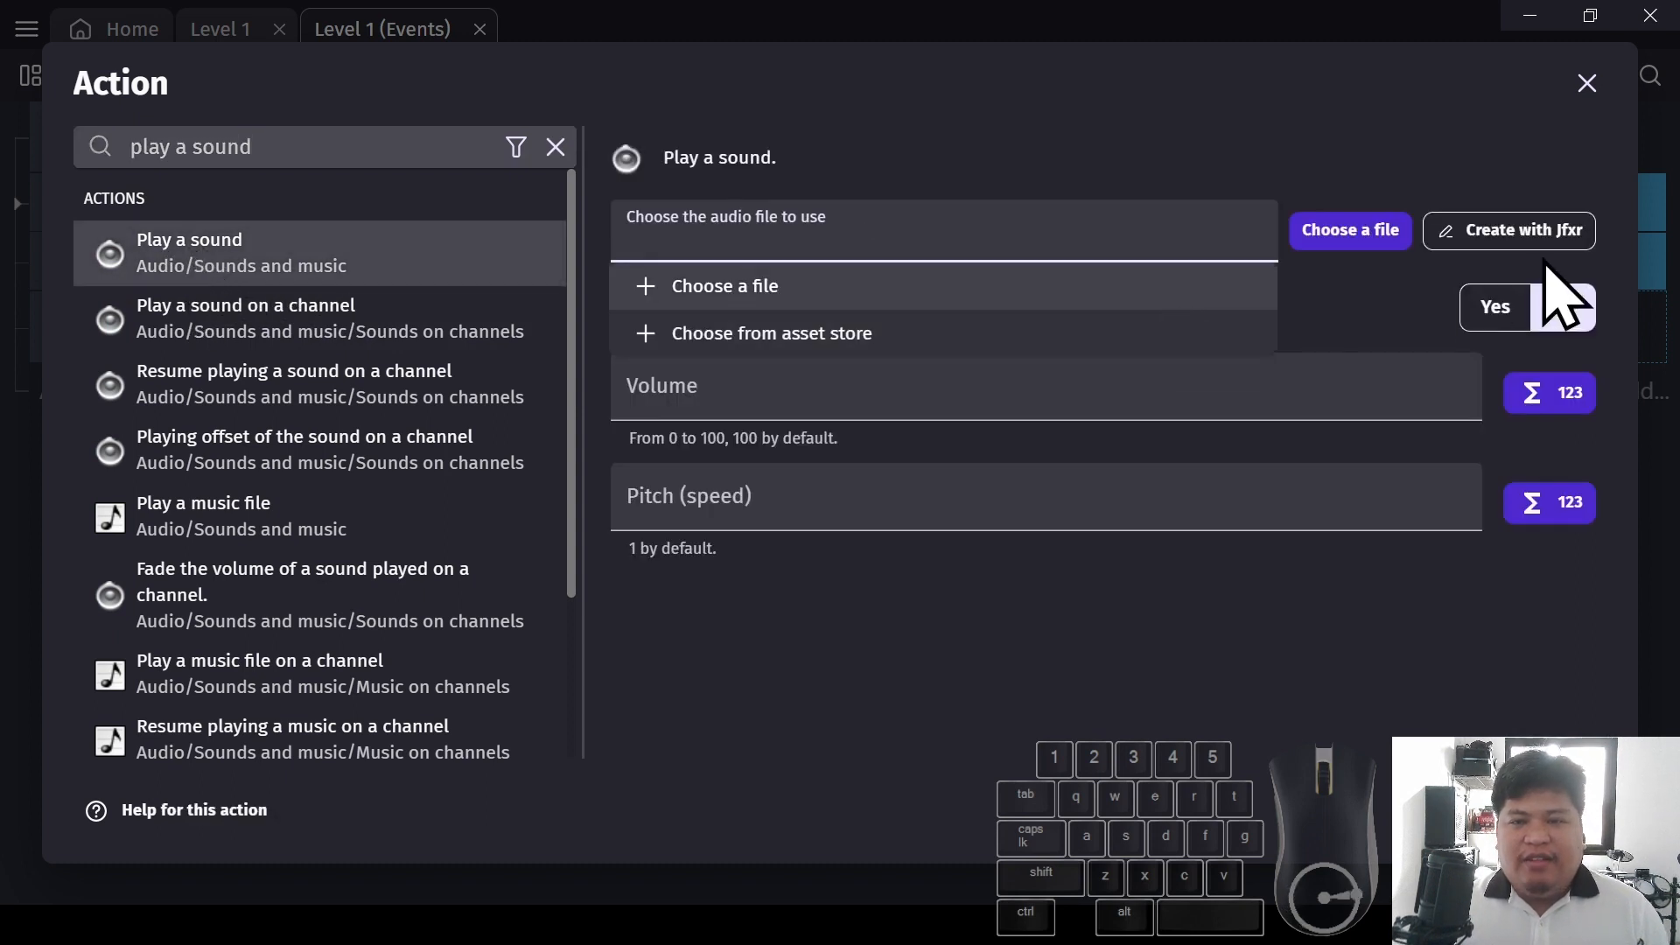
click(1335, 302)
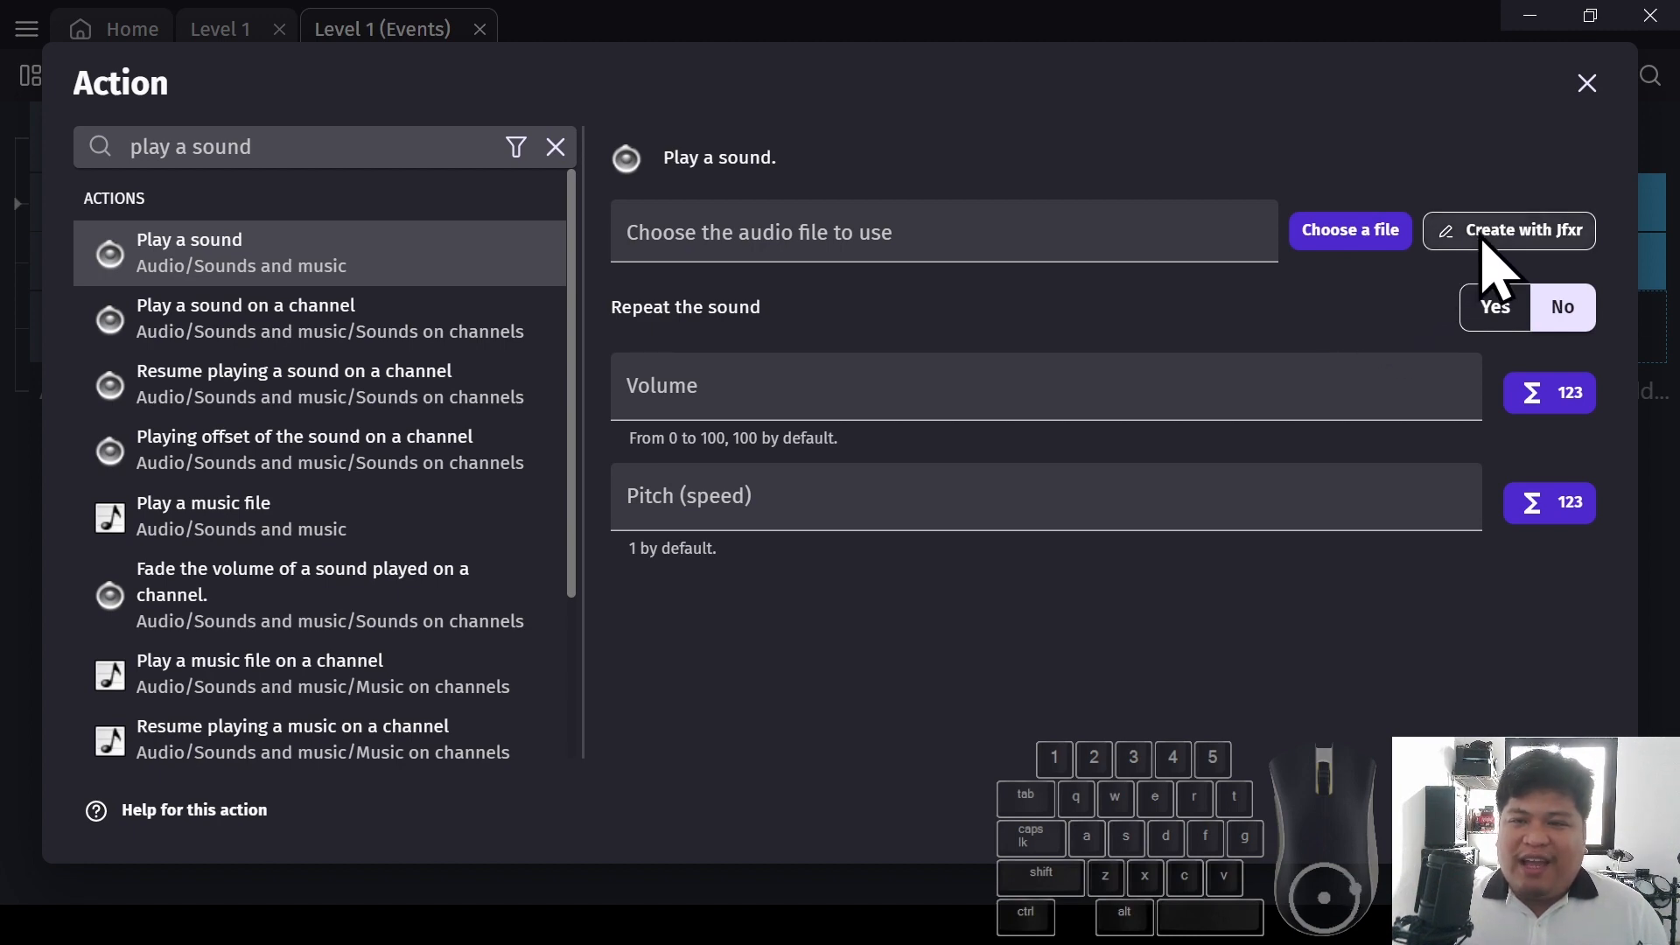
click(1561, 231)
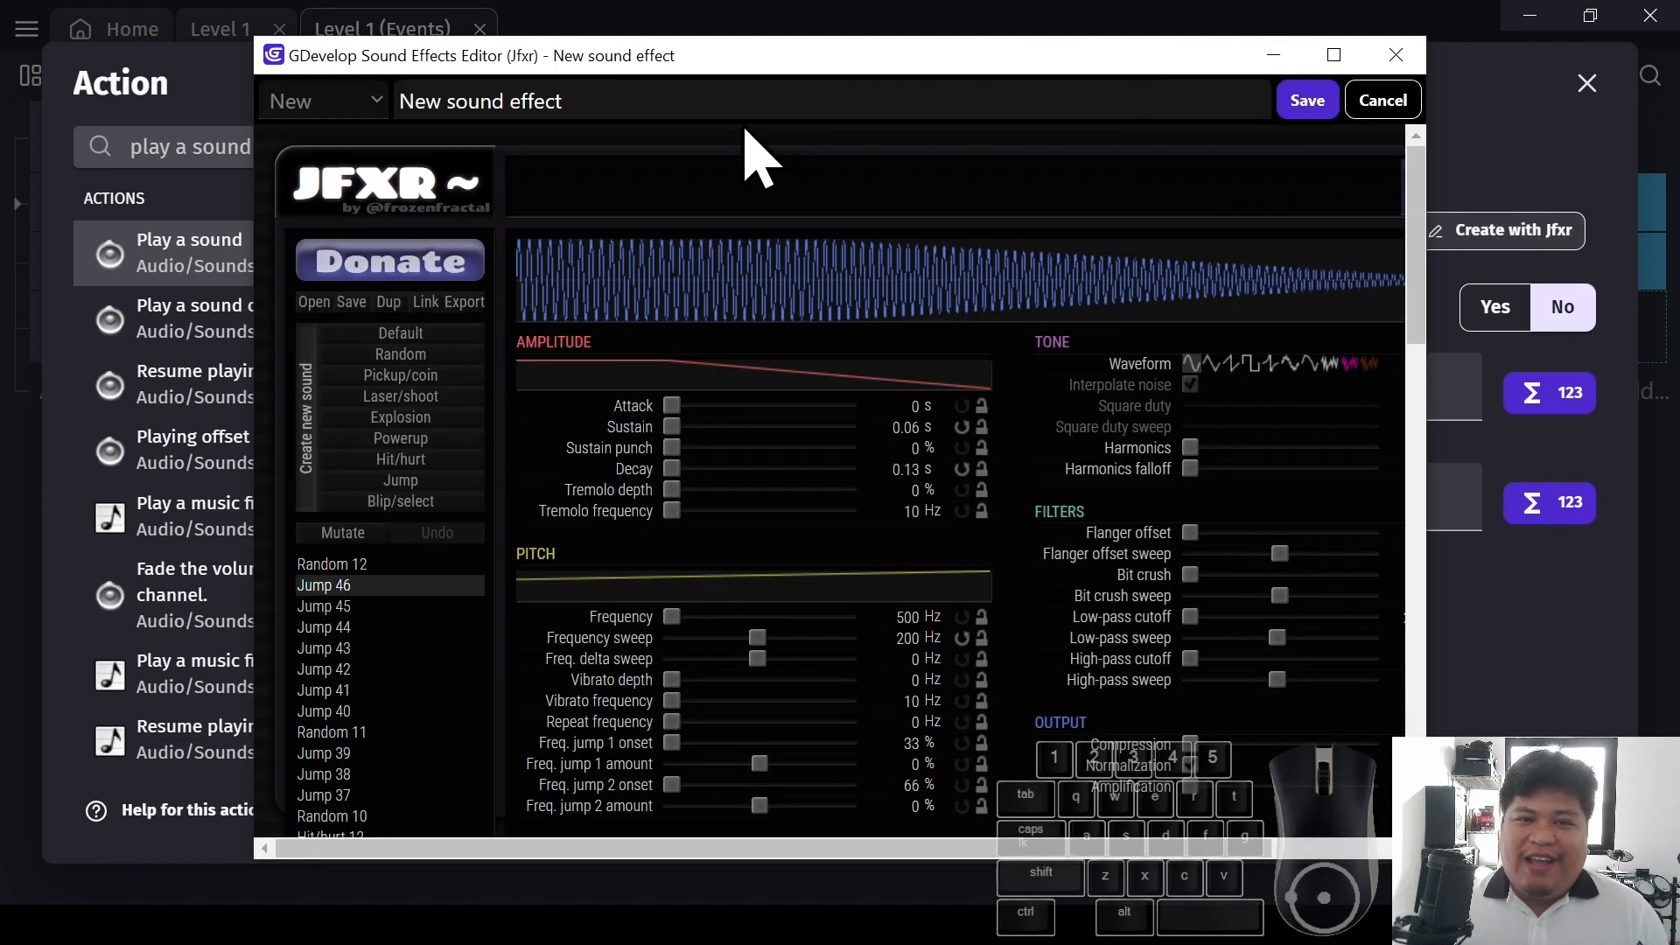
click(1333, 55)
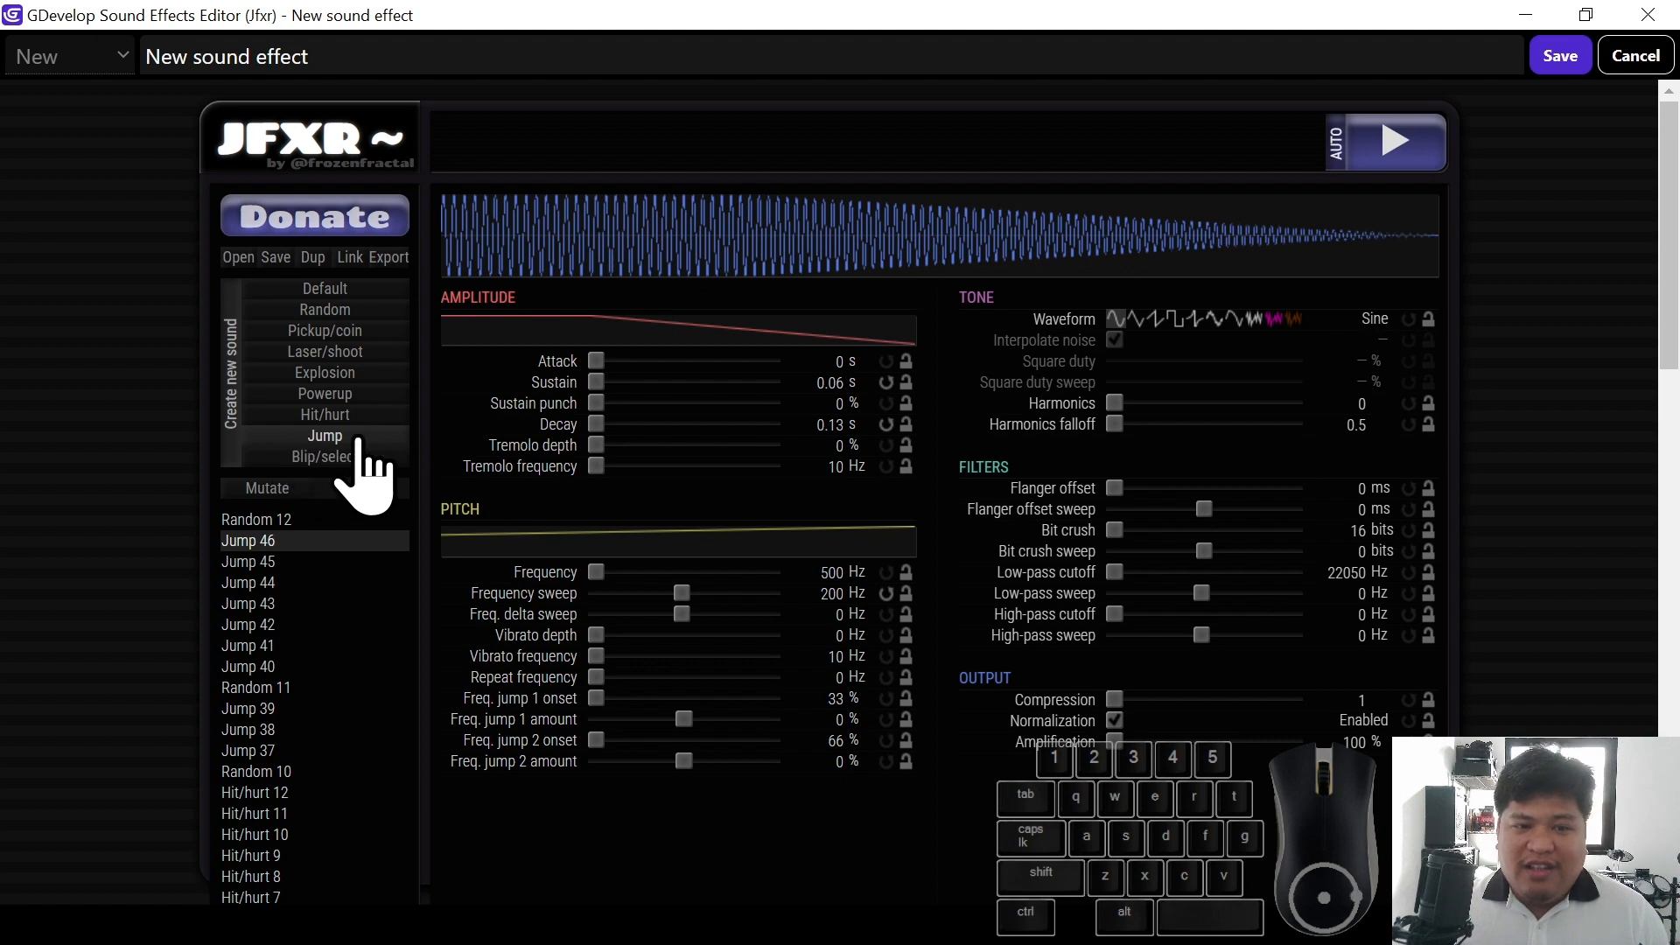
Generate successive random sounds from the Jump preset until a short, soft sine jump sound is found, and play it back
click(325, 436)
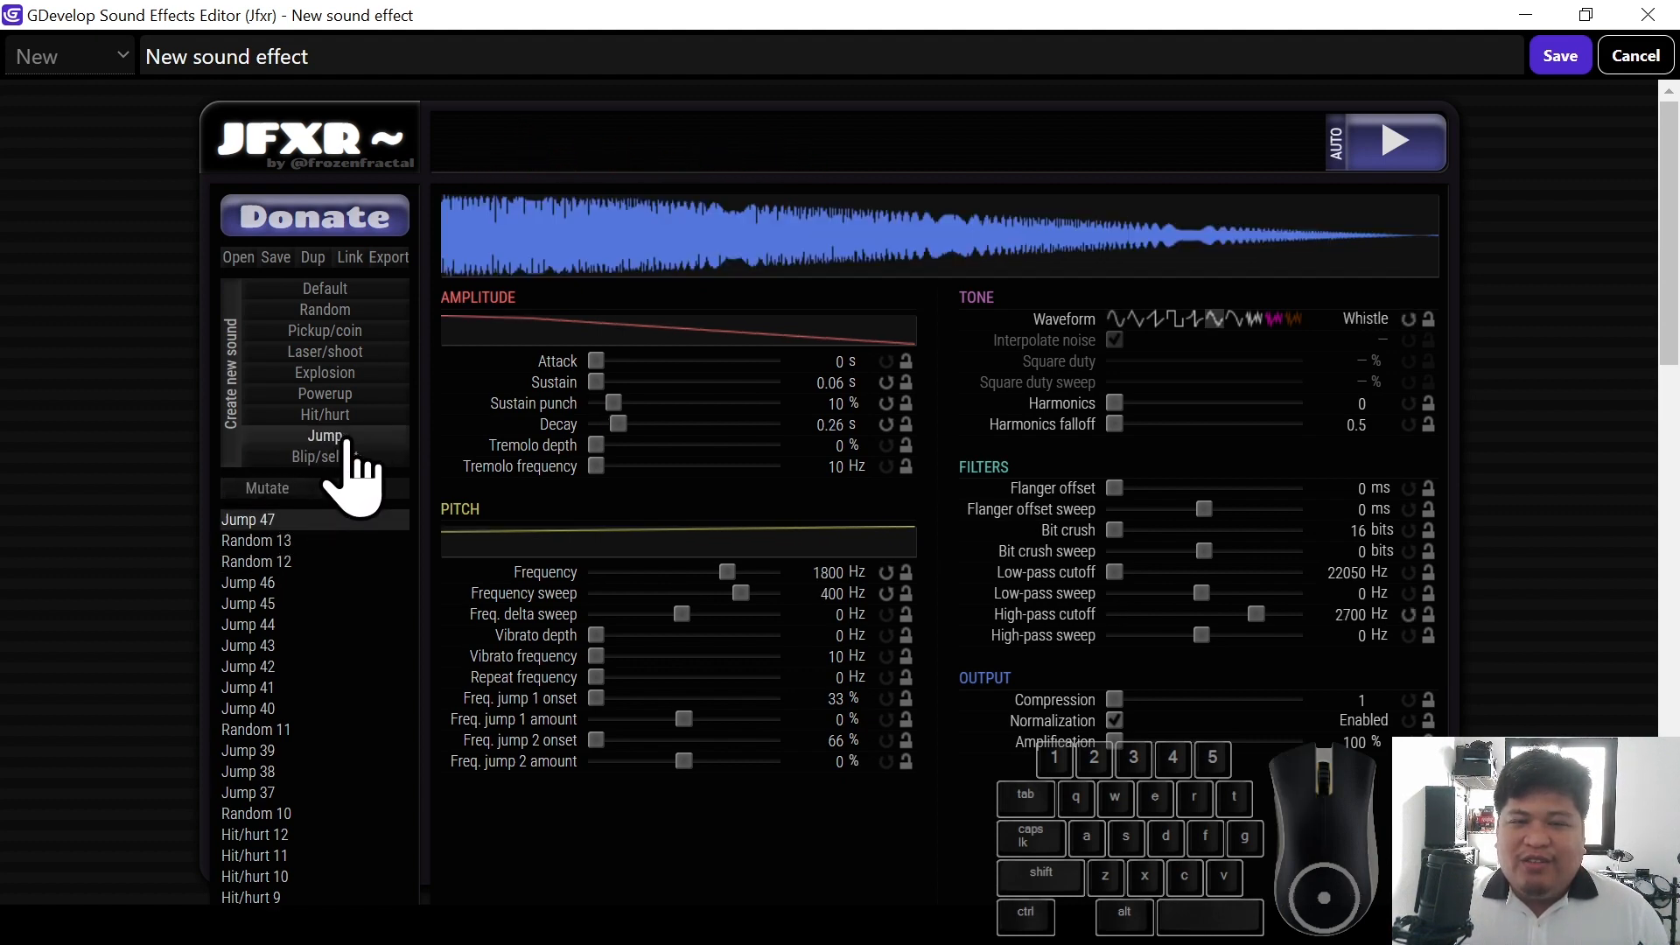
click(353, 444)
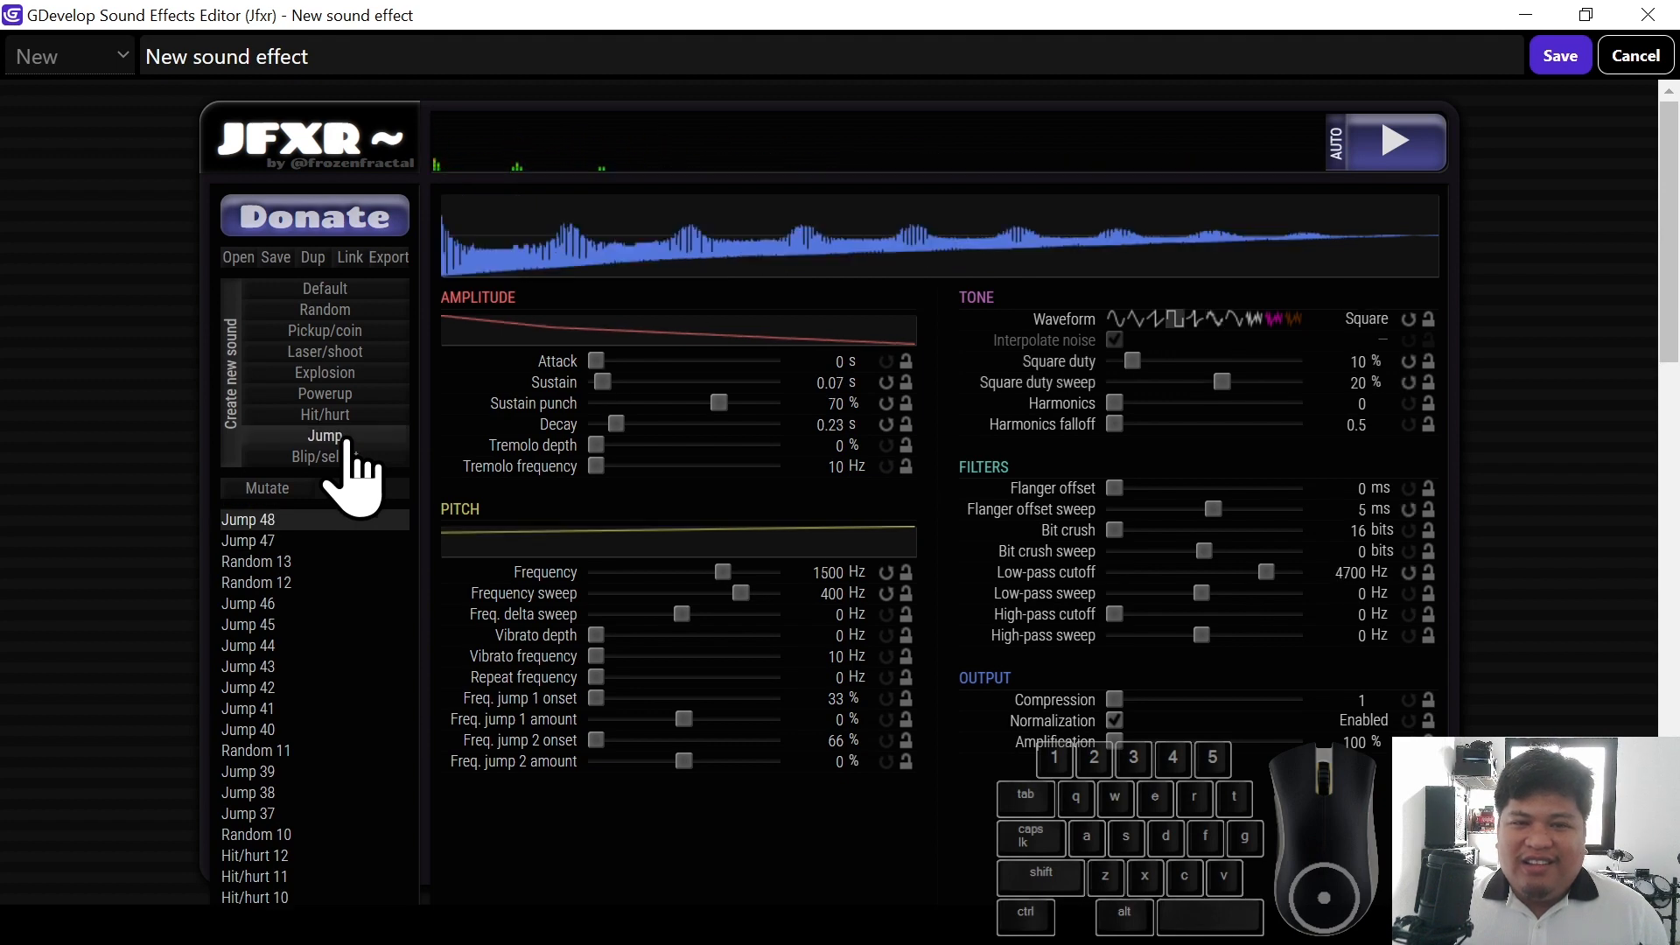
click(352, 443)
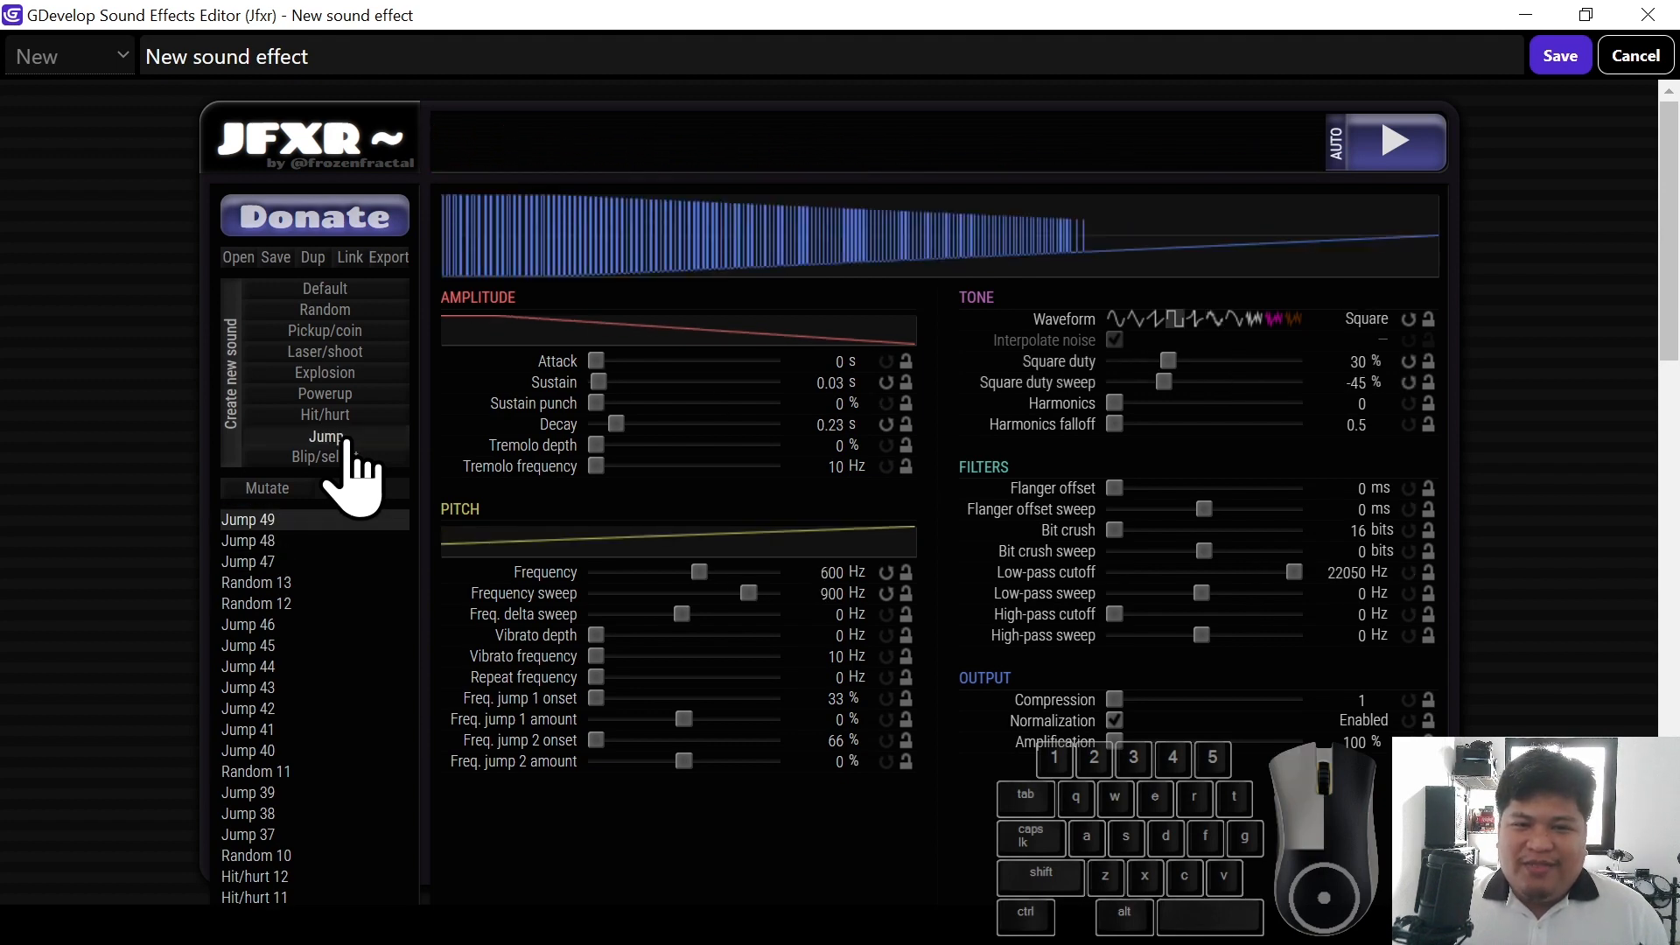
click(352, 443)
click(353, 443)
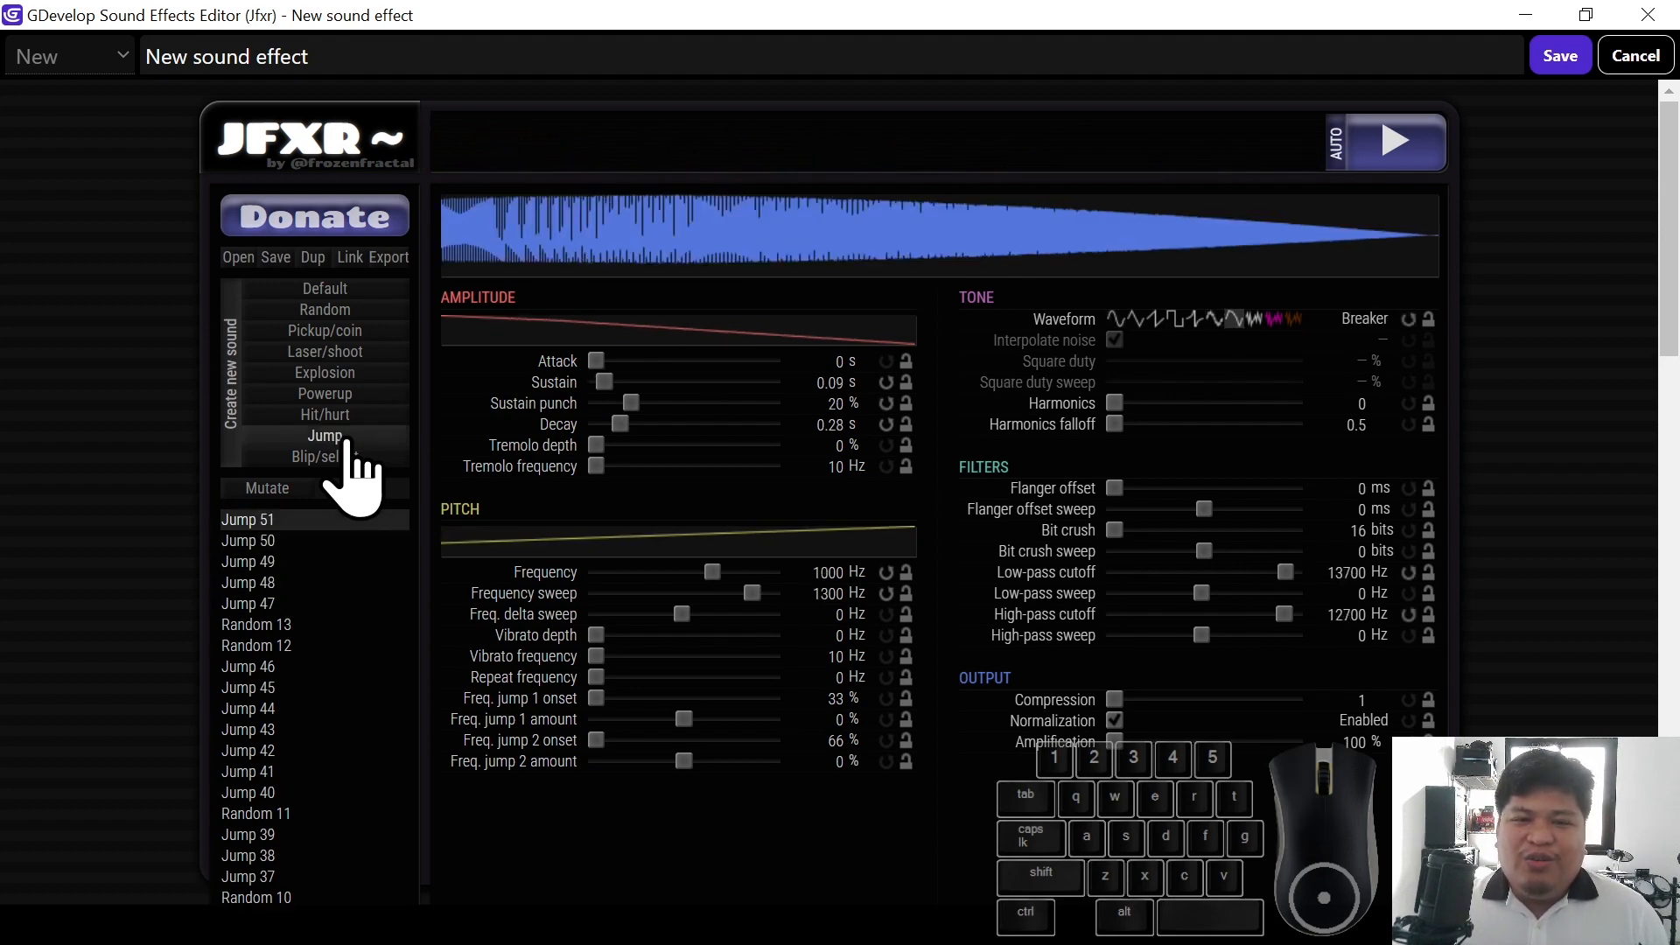
click(353, 443)
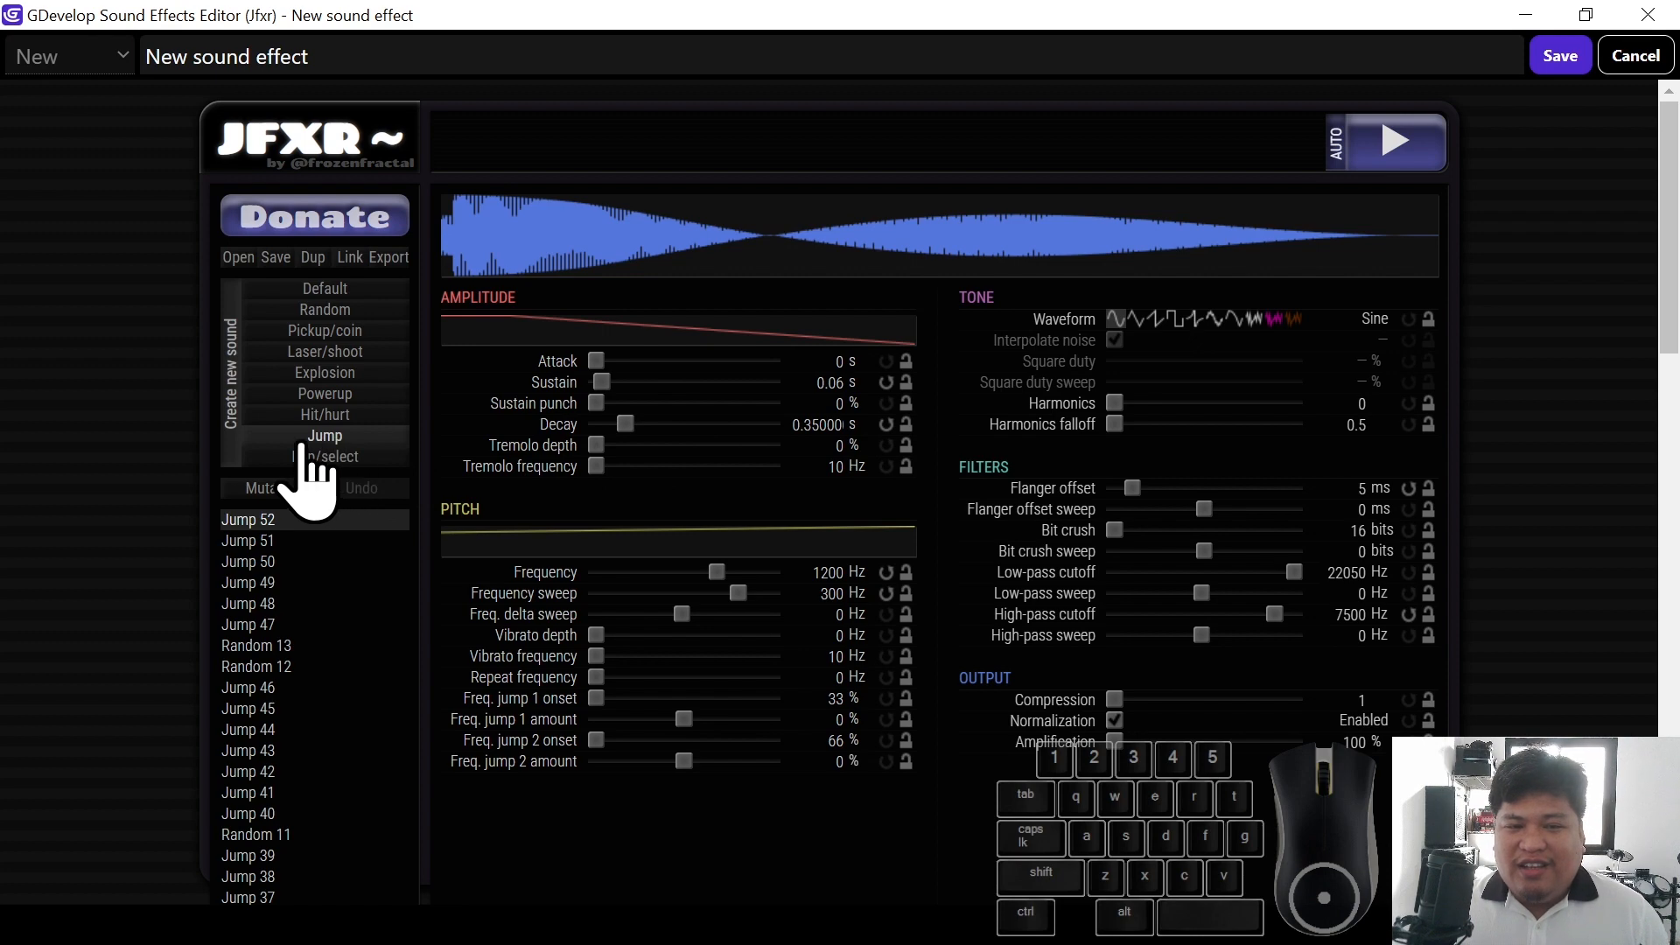
click(364, 438)
click(364, 437)
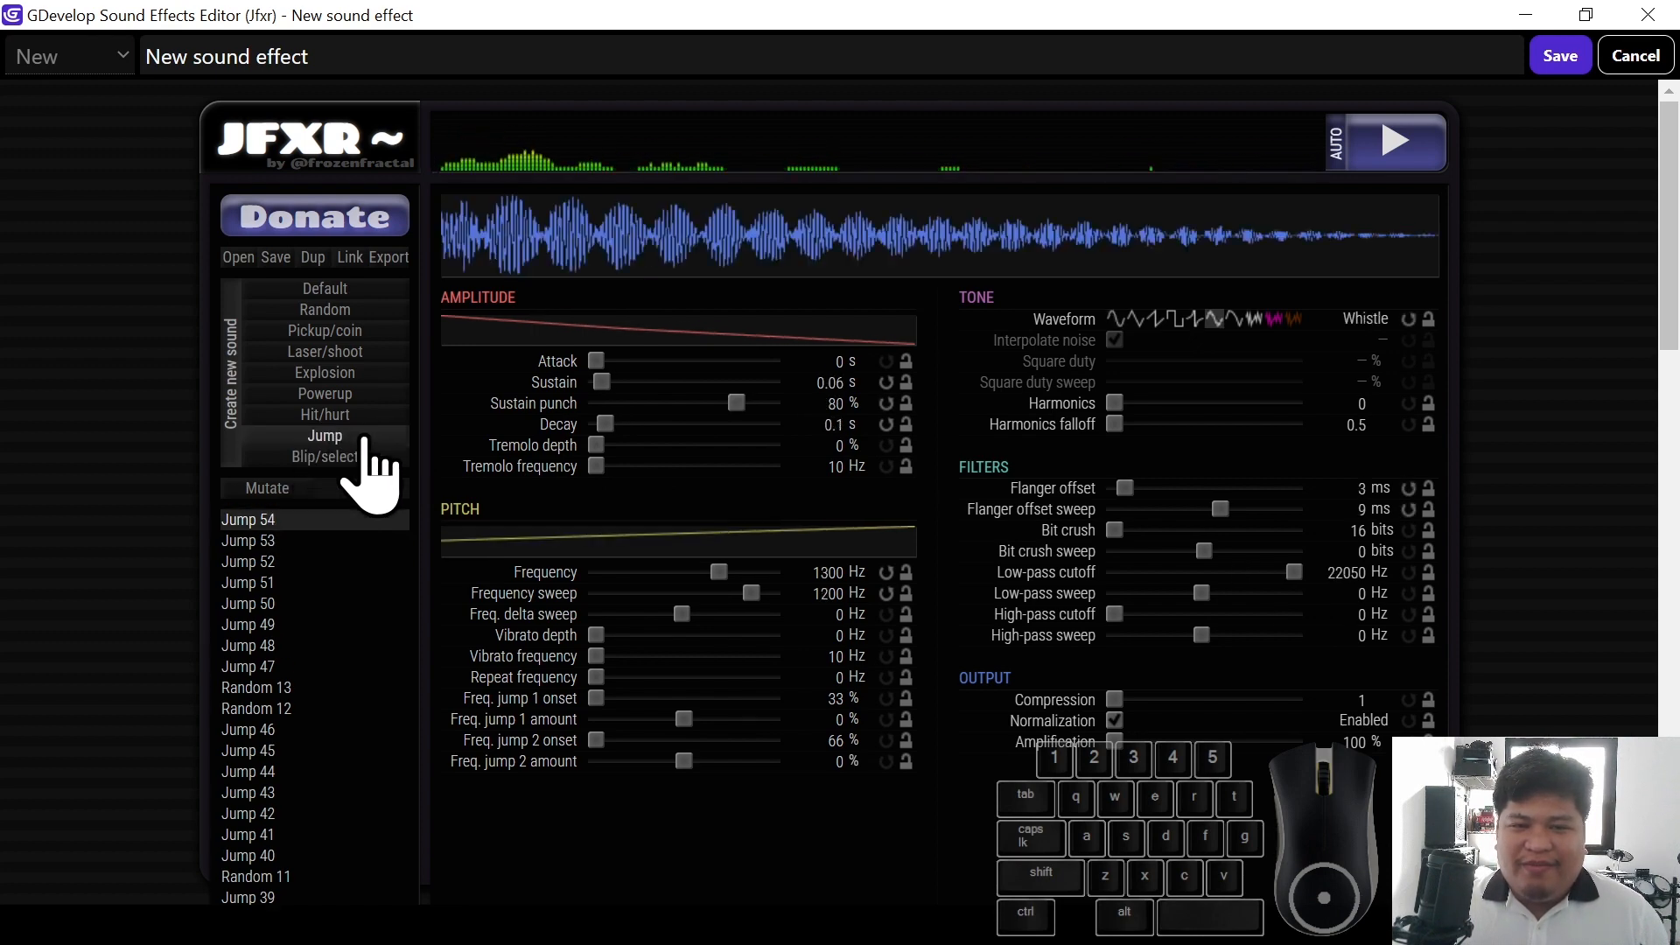
click(364, 438)
click(364, 437)
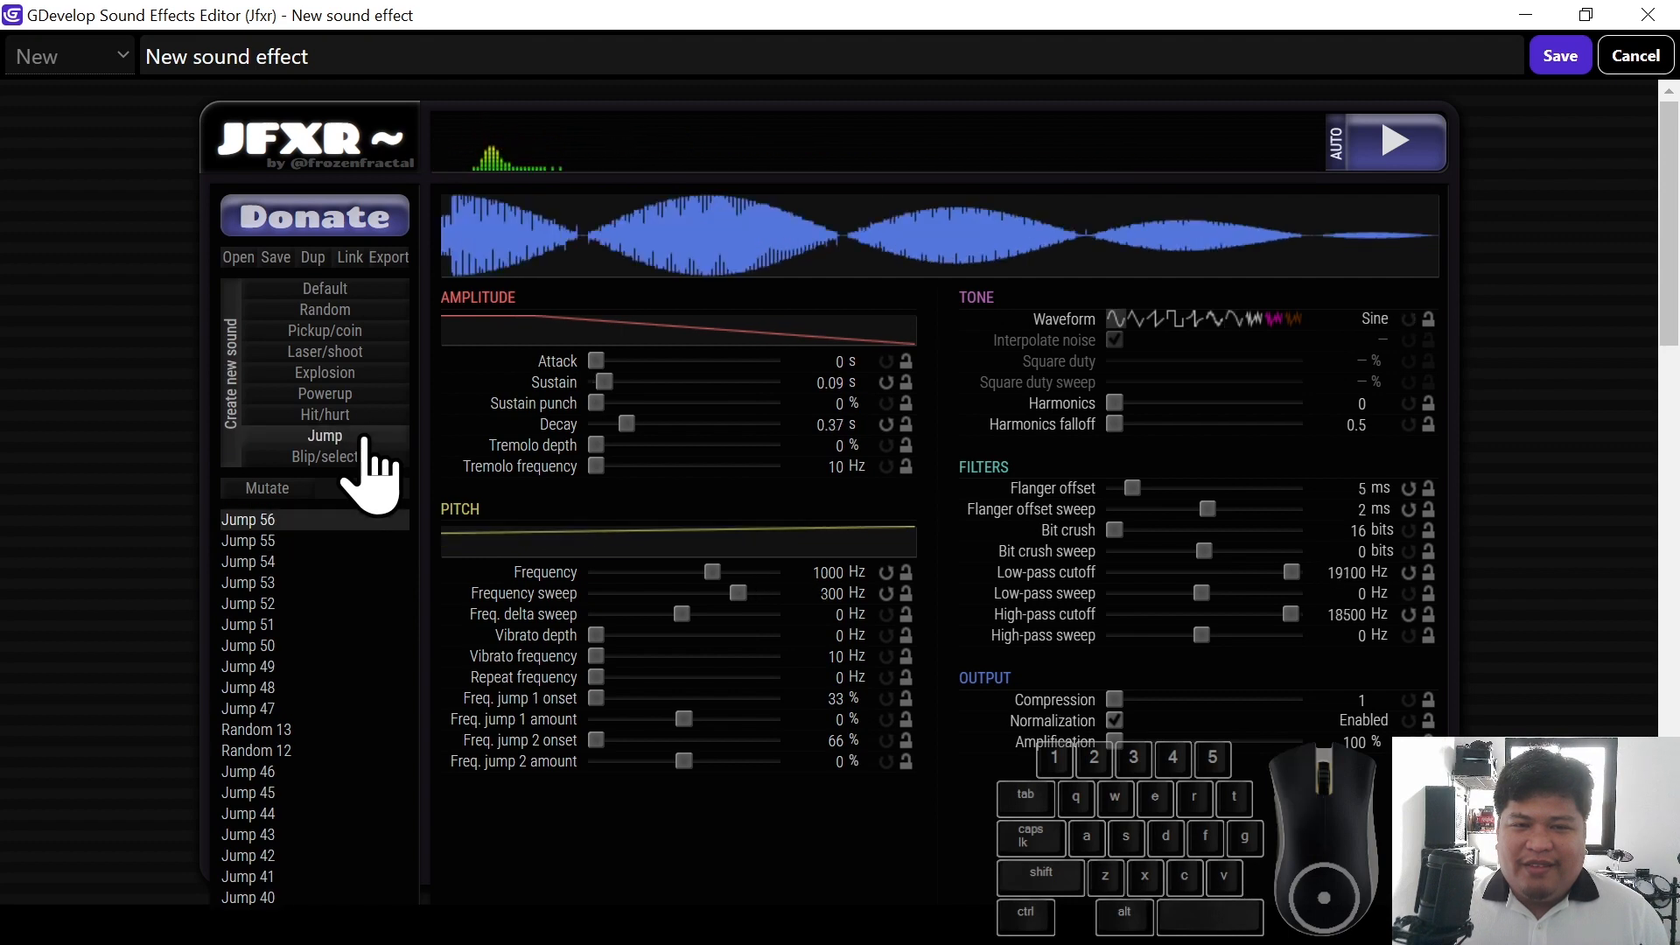
click(364, 437)
click(364, 438)
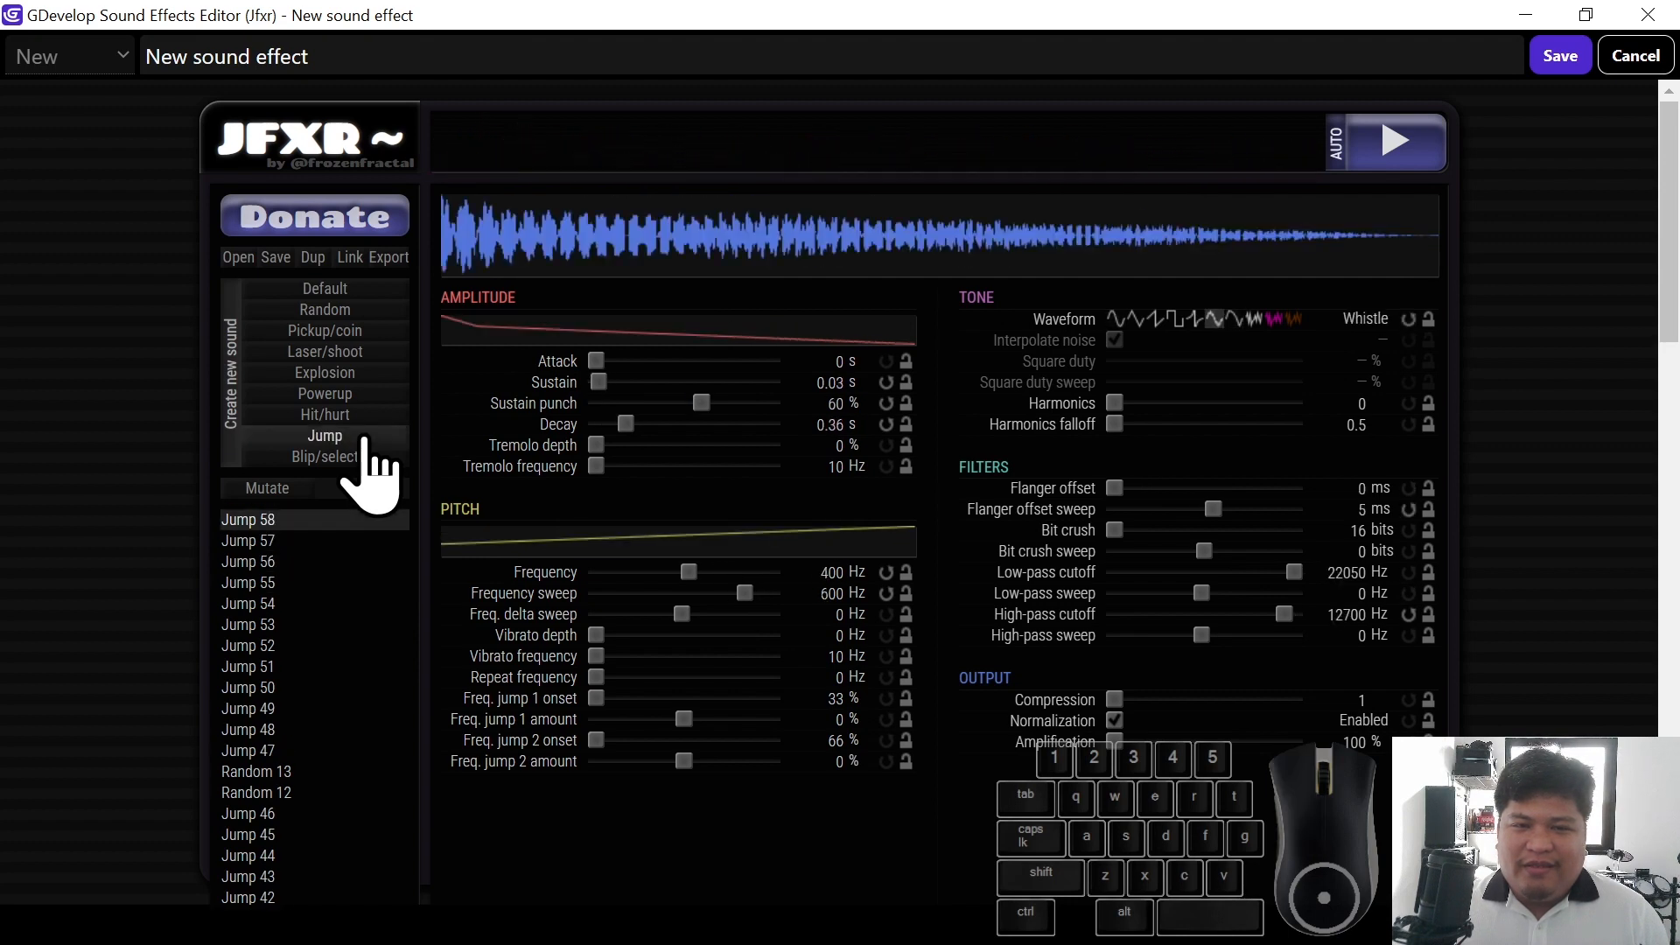
click(364, 438)
click(364, 438)
click(361, 438)
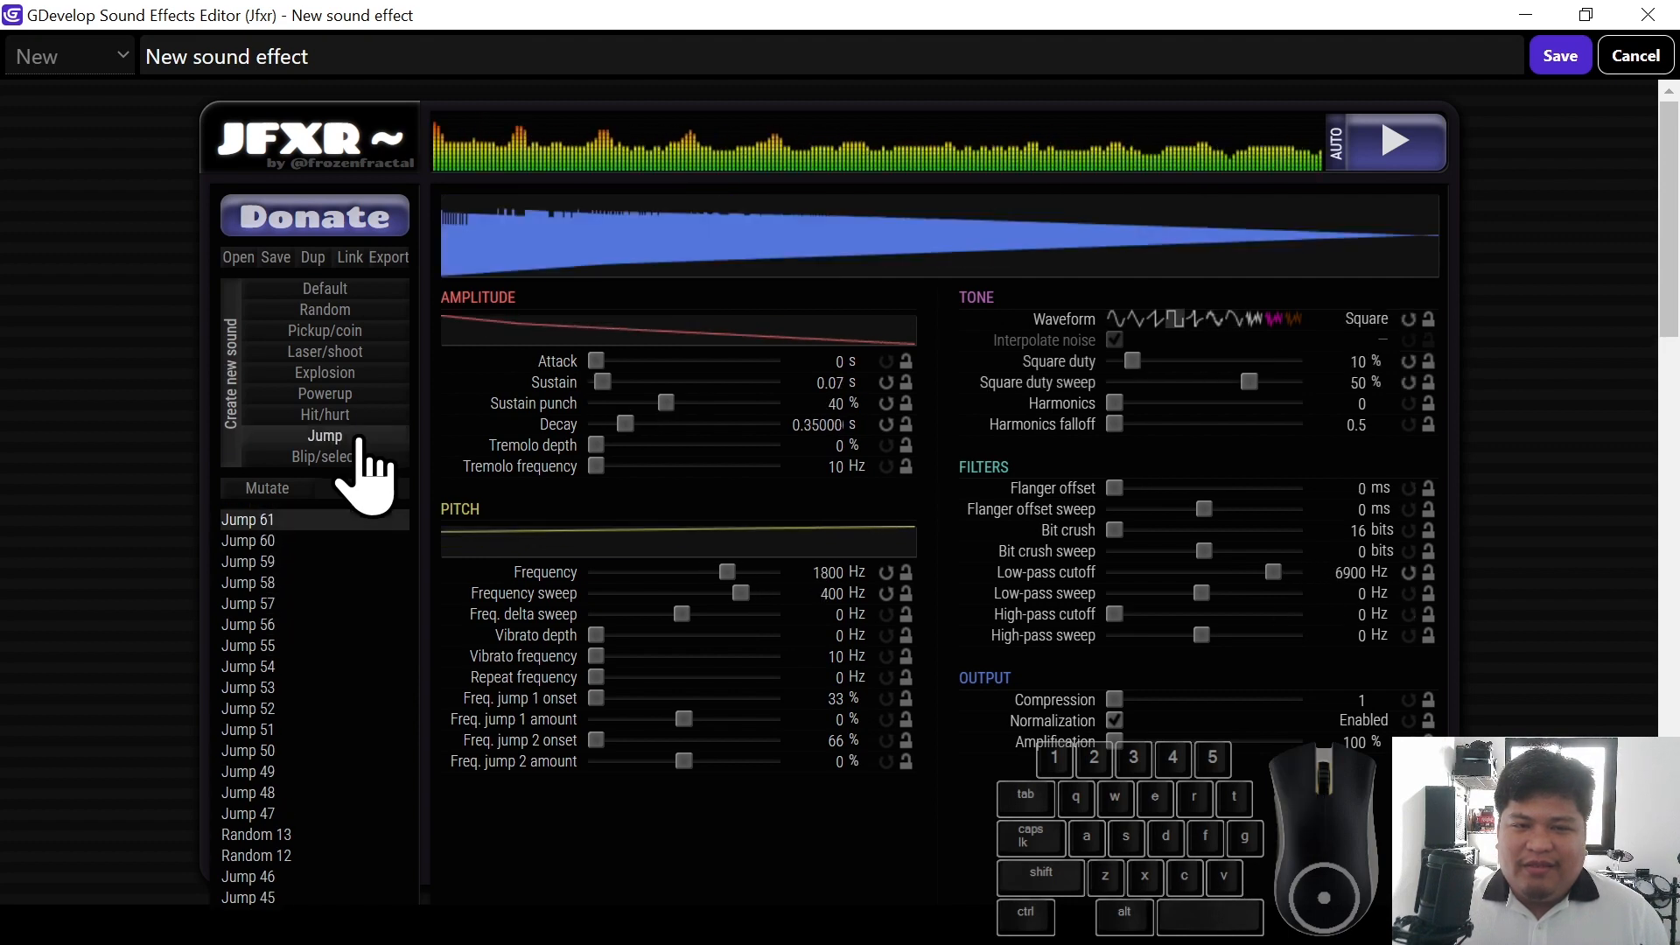
click(360, 438)
click(360, 438)
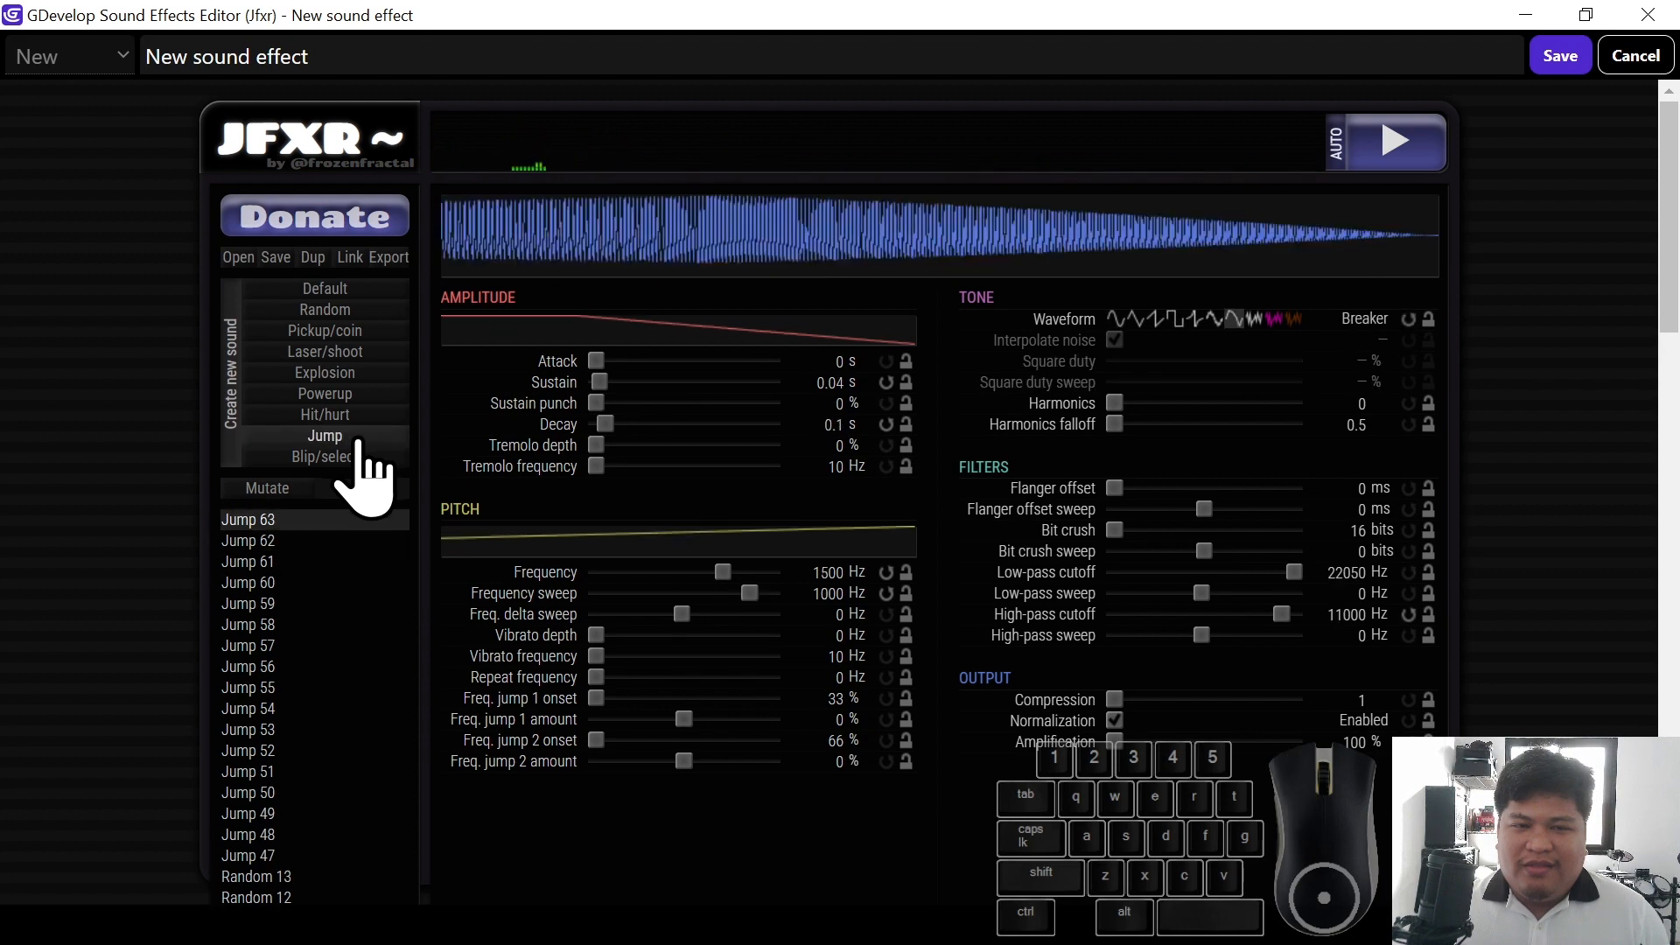
click(360, 437)
click(360, 438)
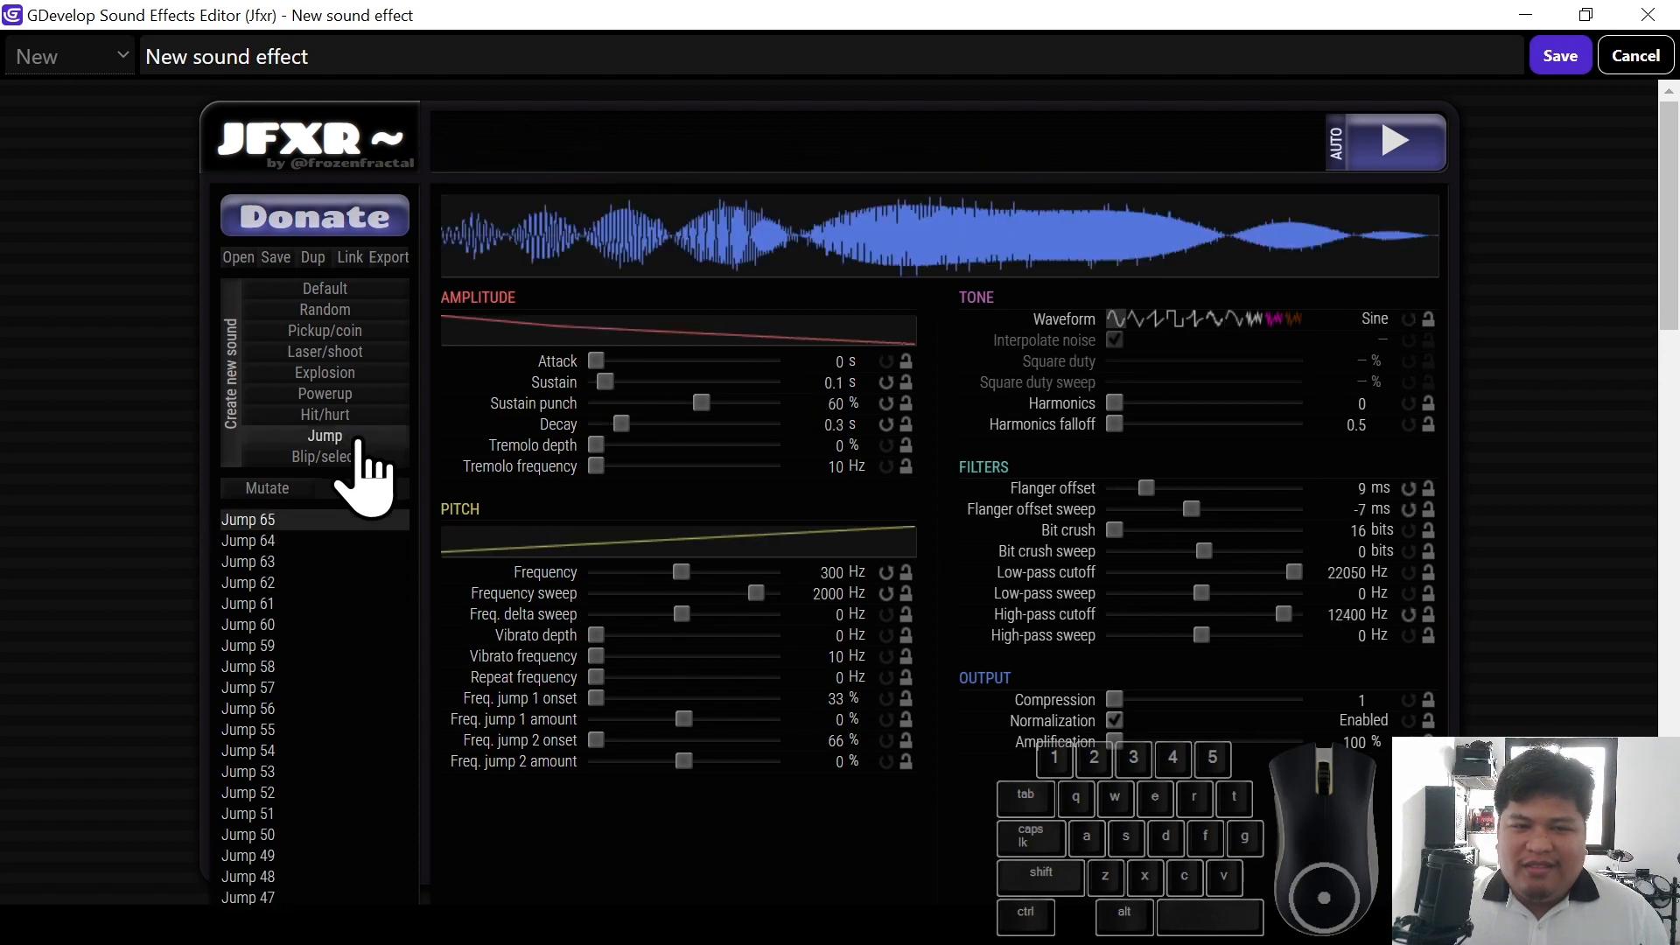
click(361, 440)
click(360, 439)
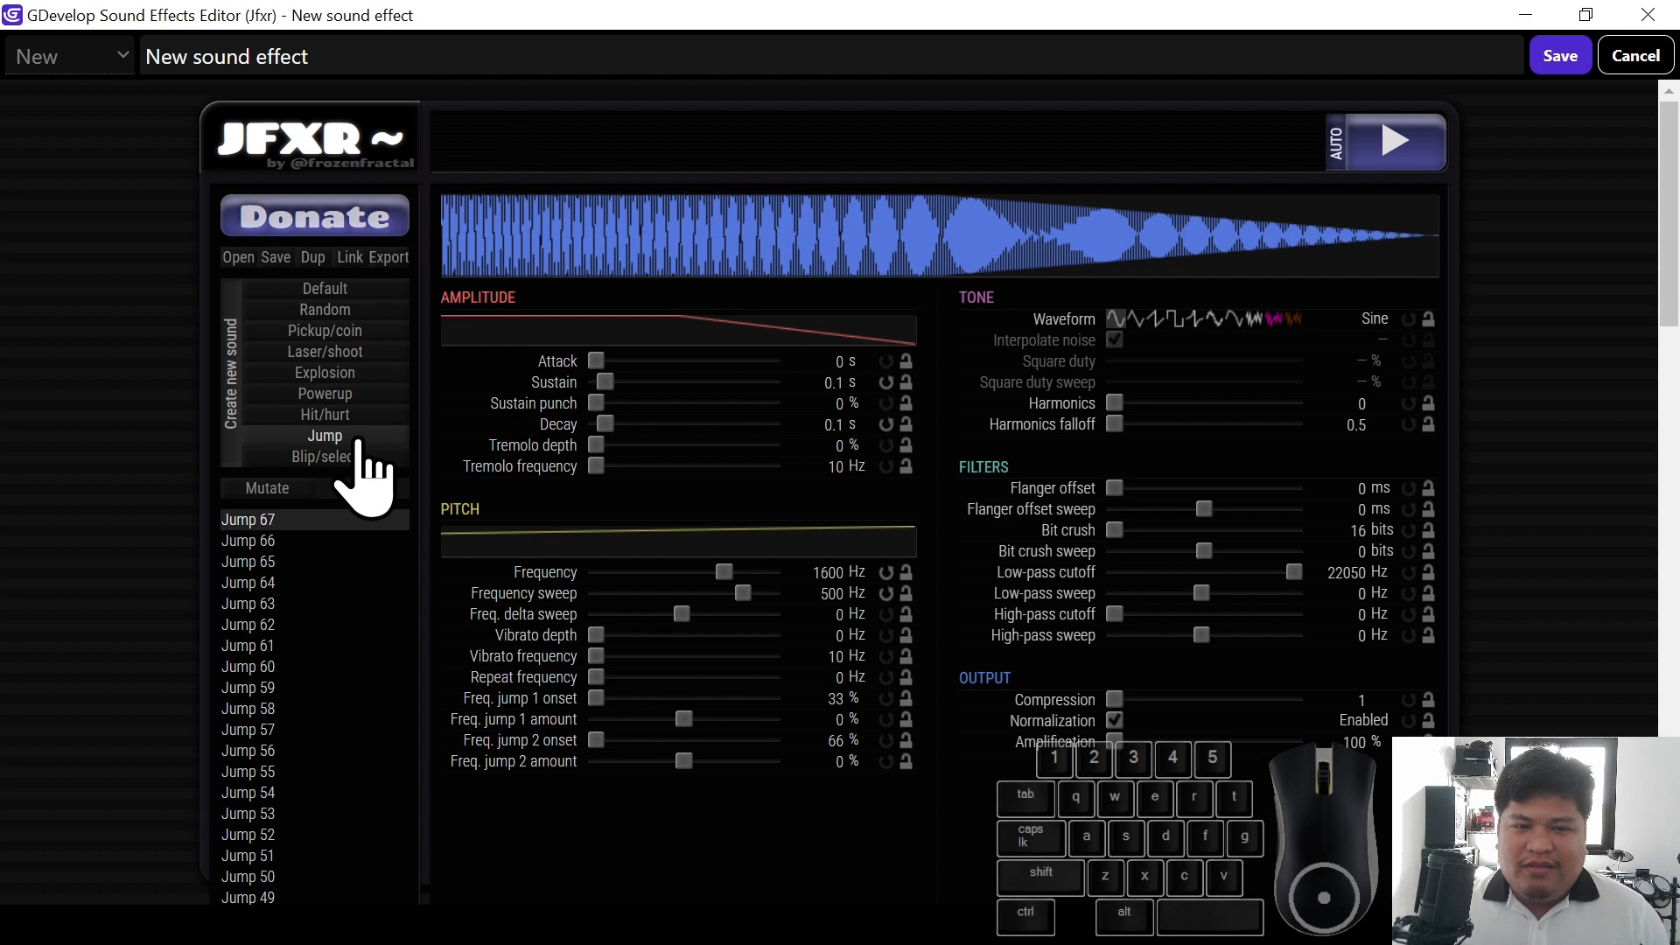
click(360, 439)
click(341, 442)
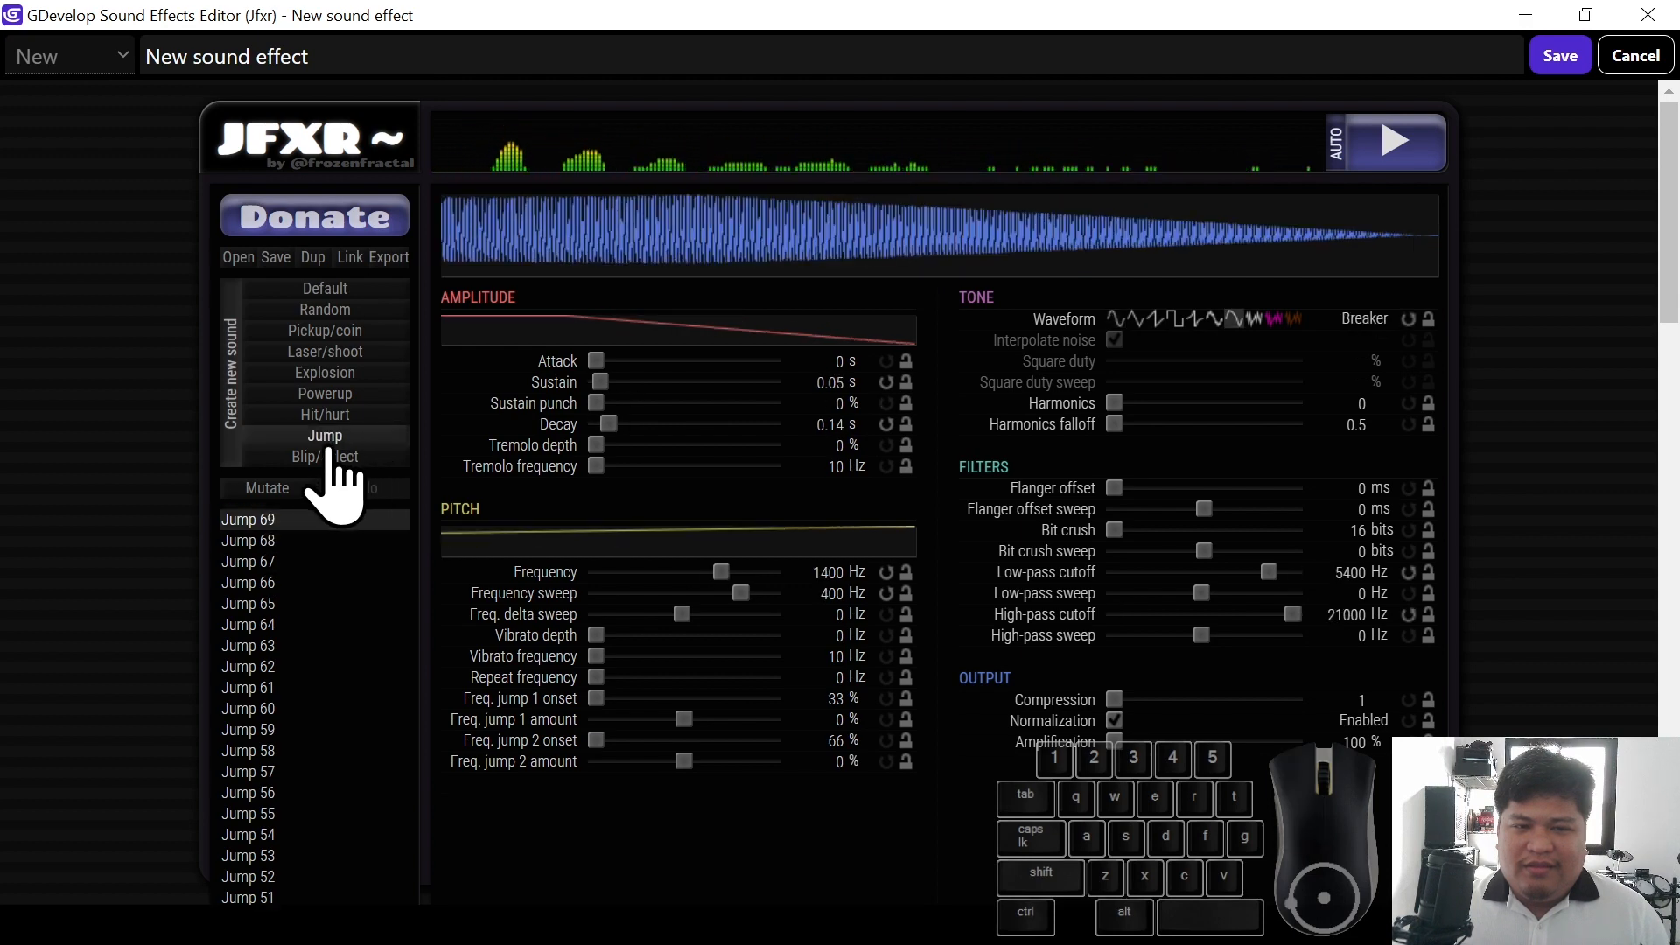
click(326, 436)
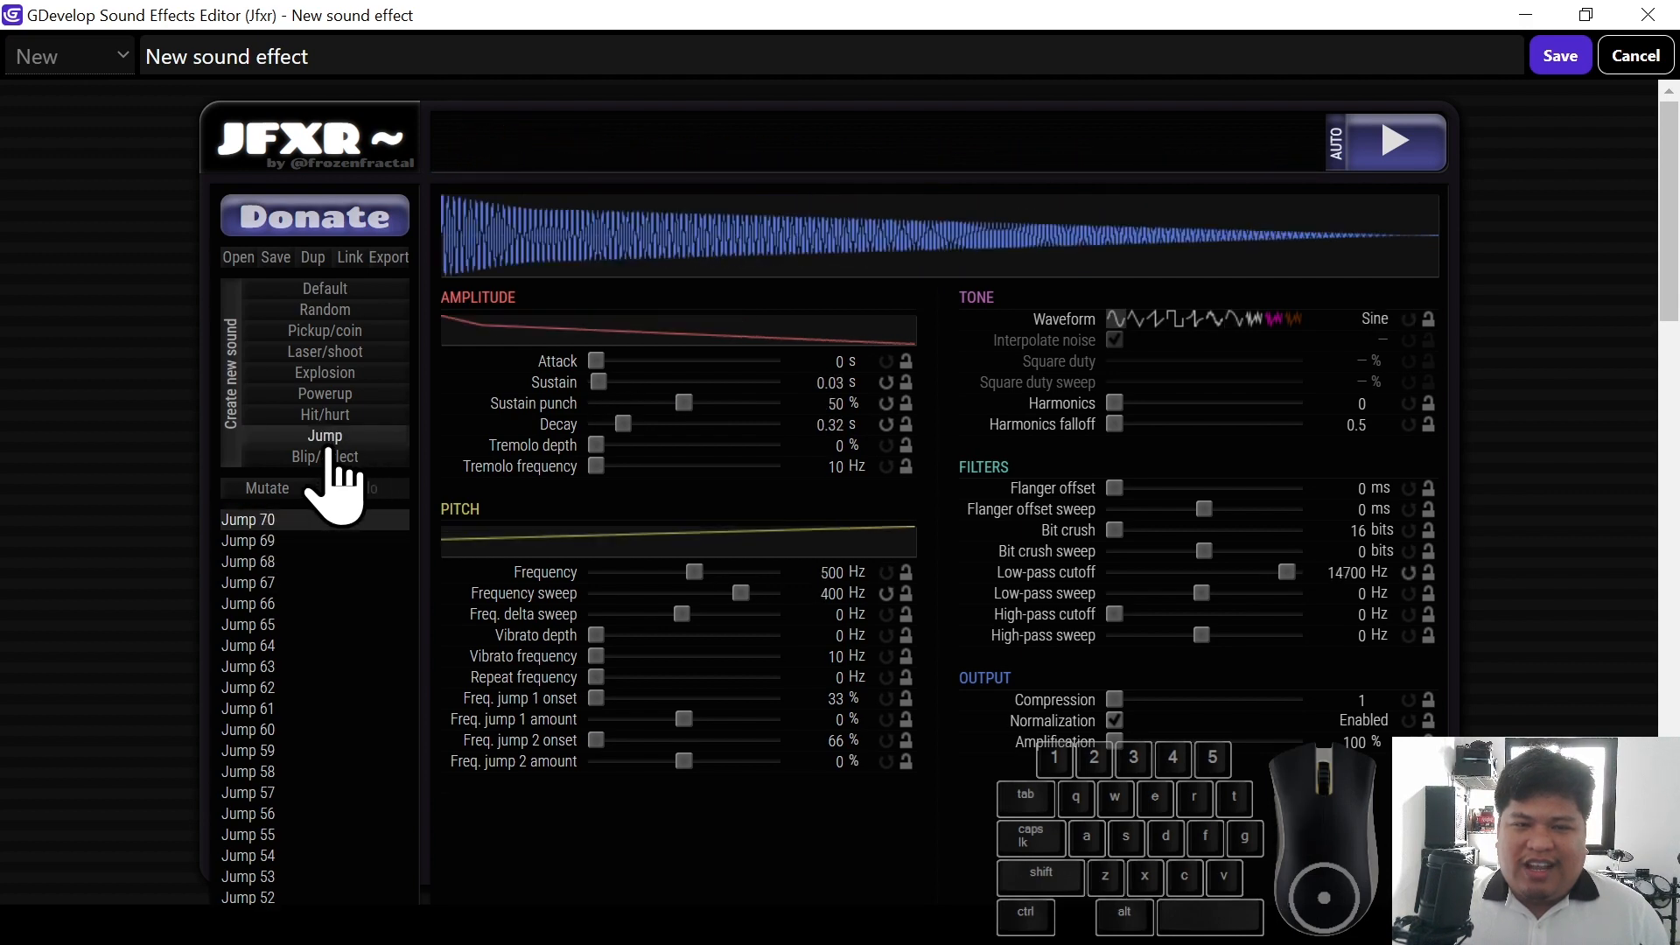
click(1395, 144)
click(1398, 142)
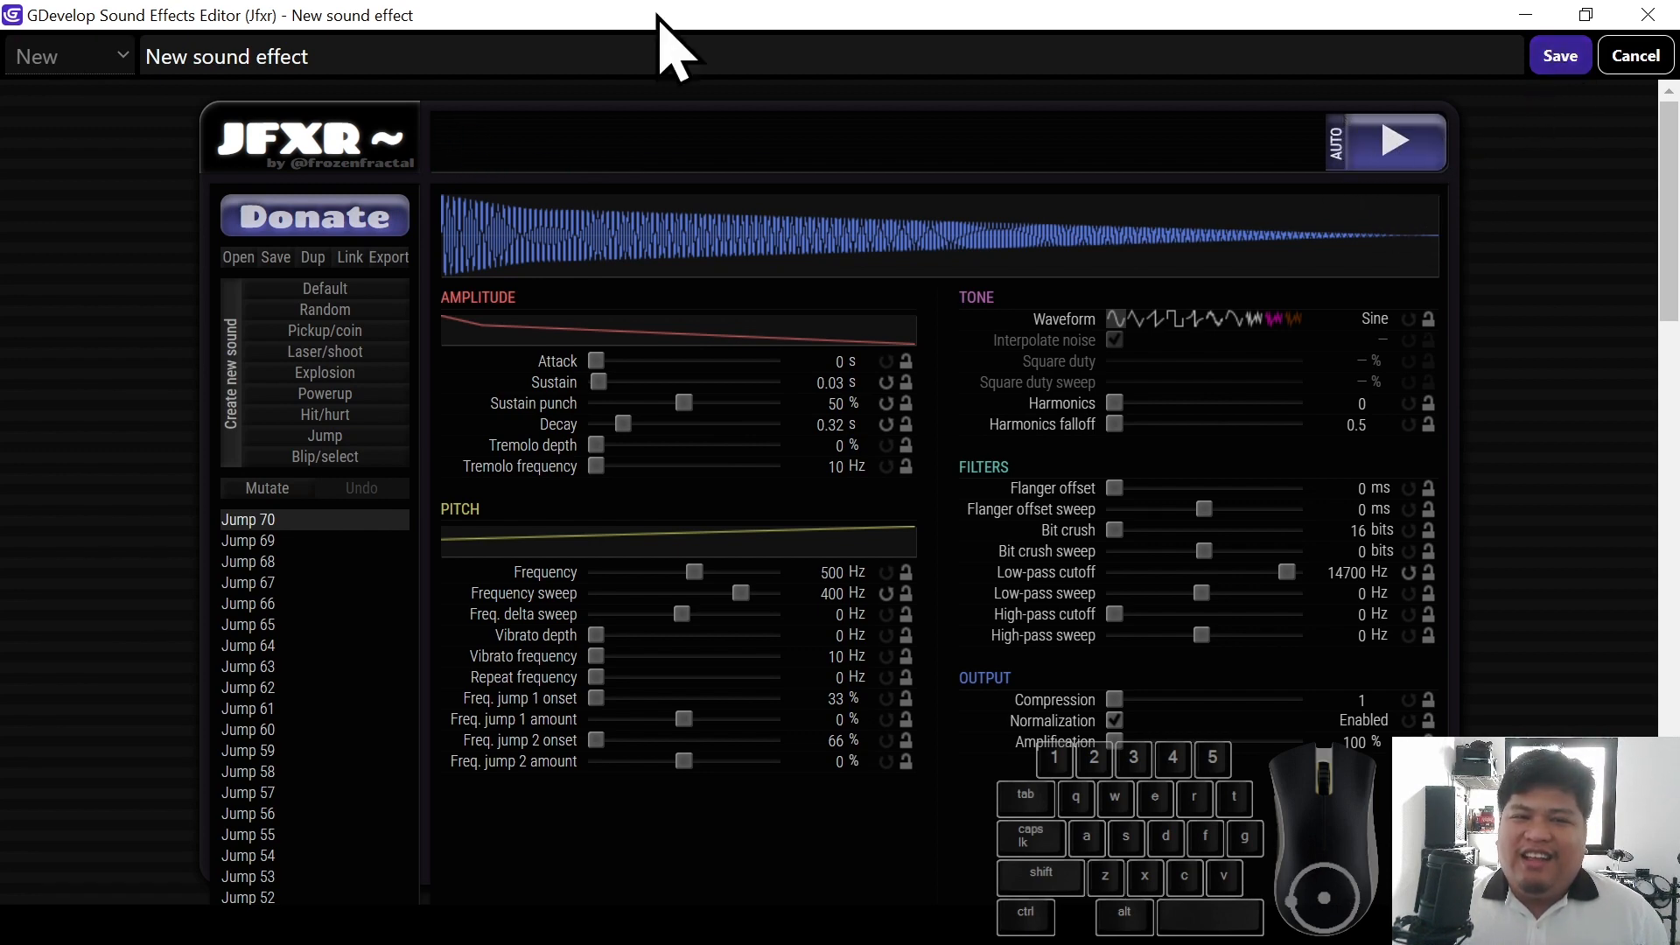
Name the generated sound effect "Jump SFX" and save it as the audio for the Play a sound action
drag(352, 54, 111, 77)
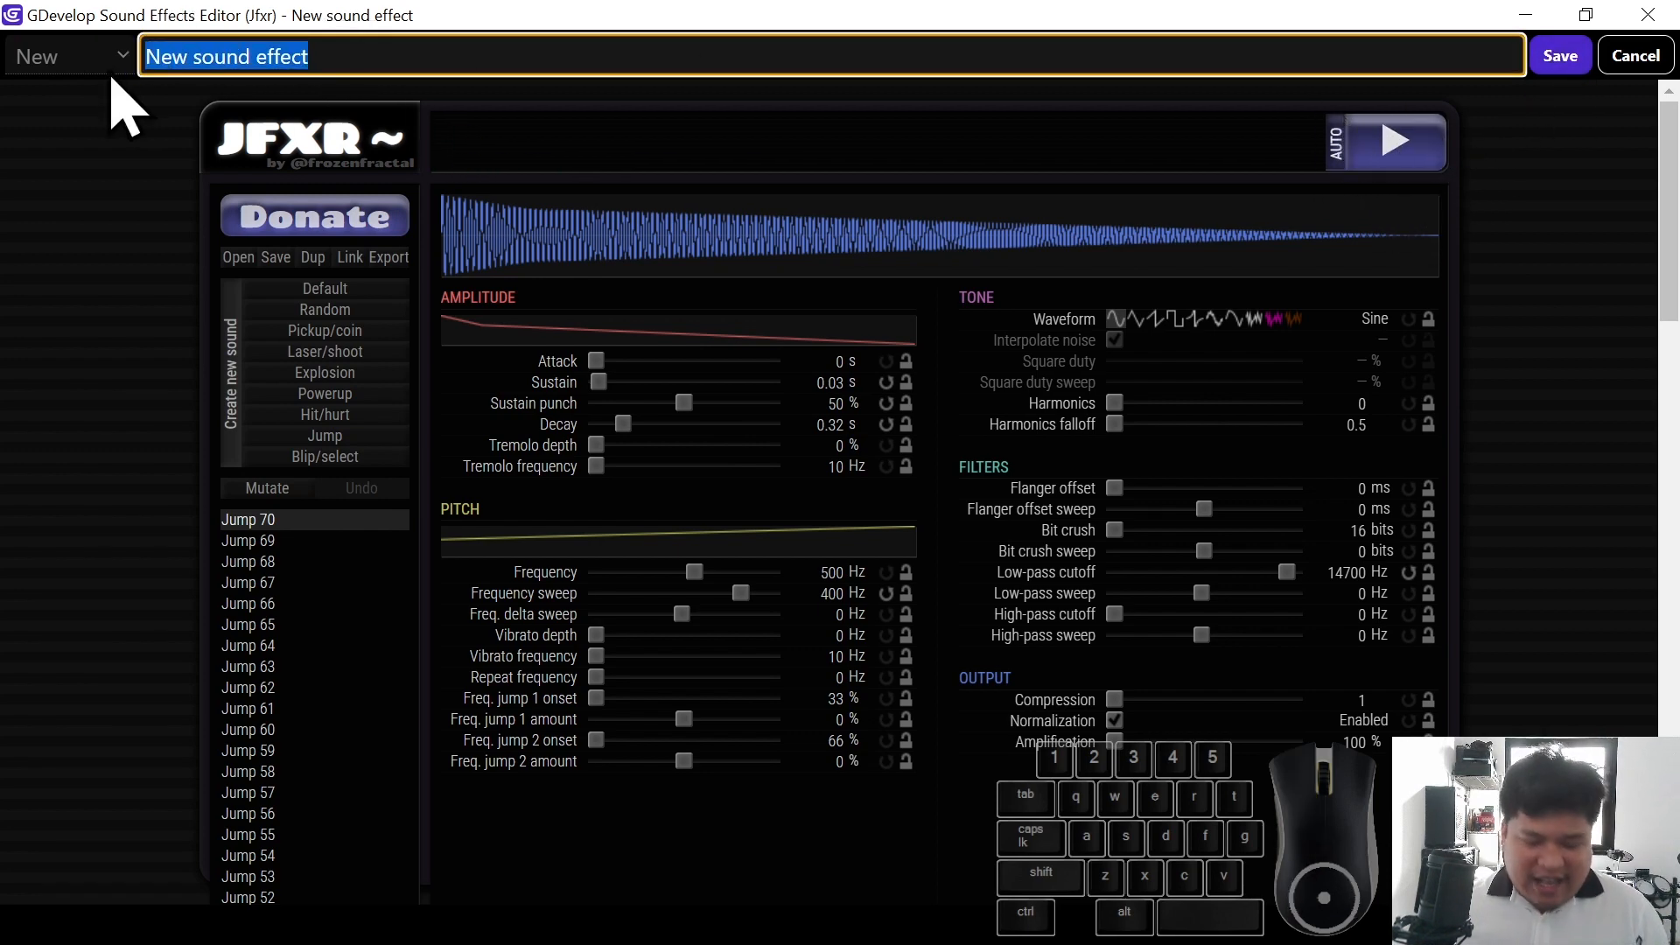
text(Jump S)
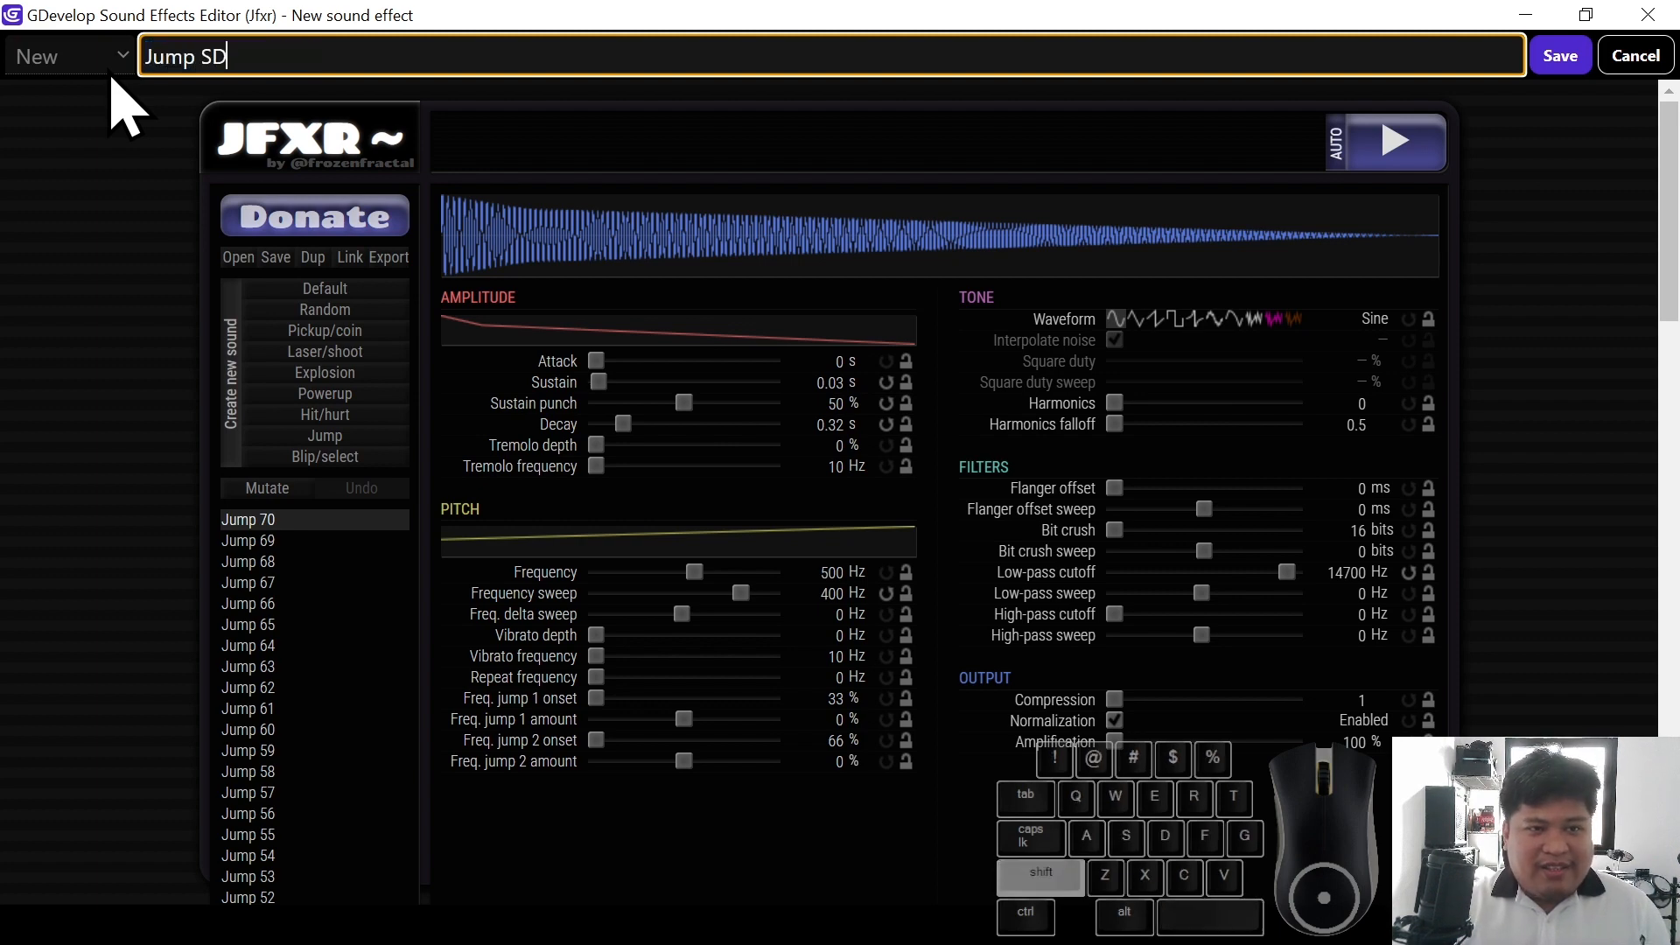
text(FX)
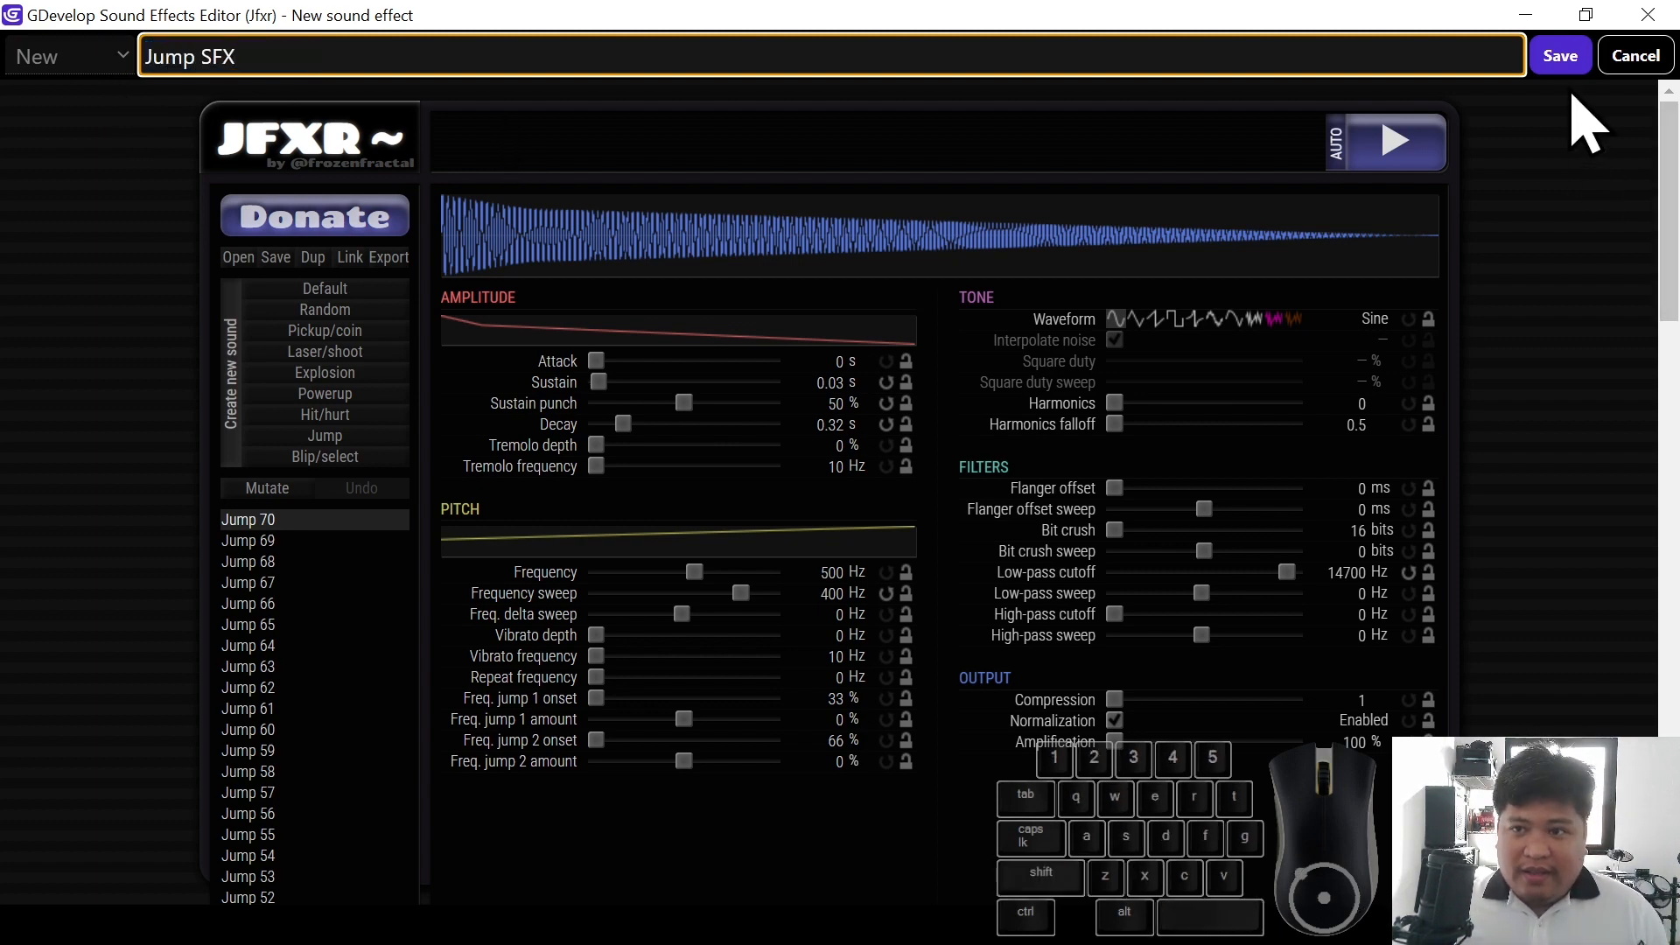
click(1554, 54)
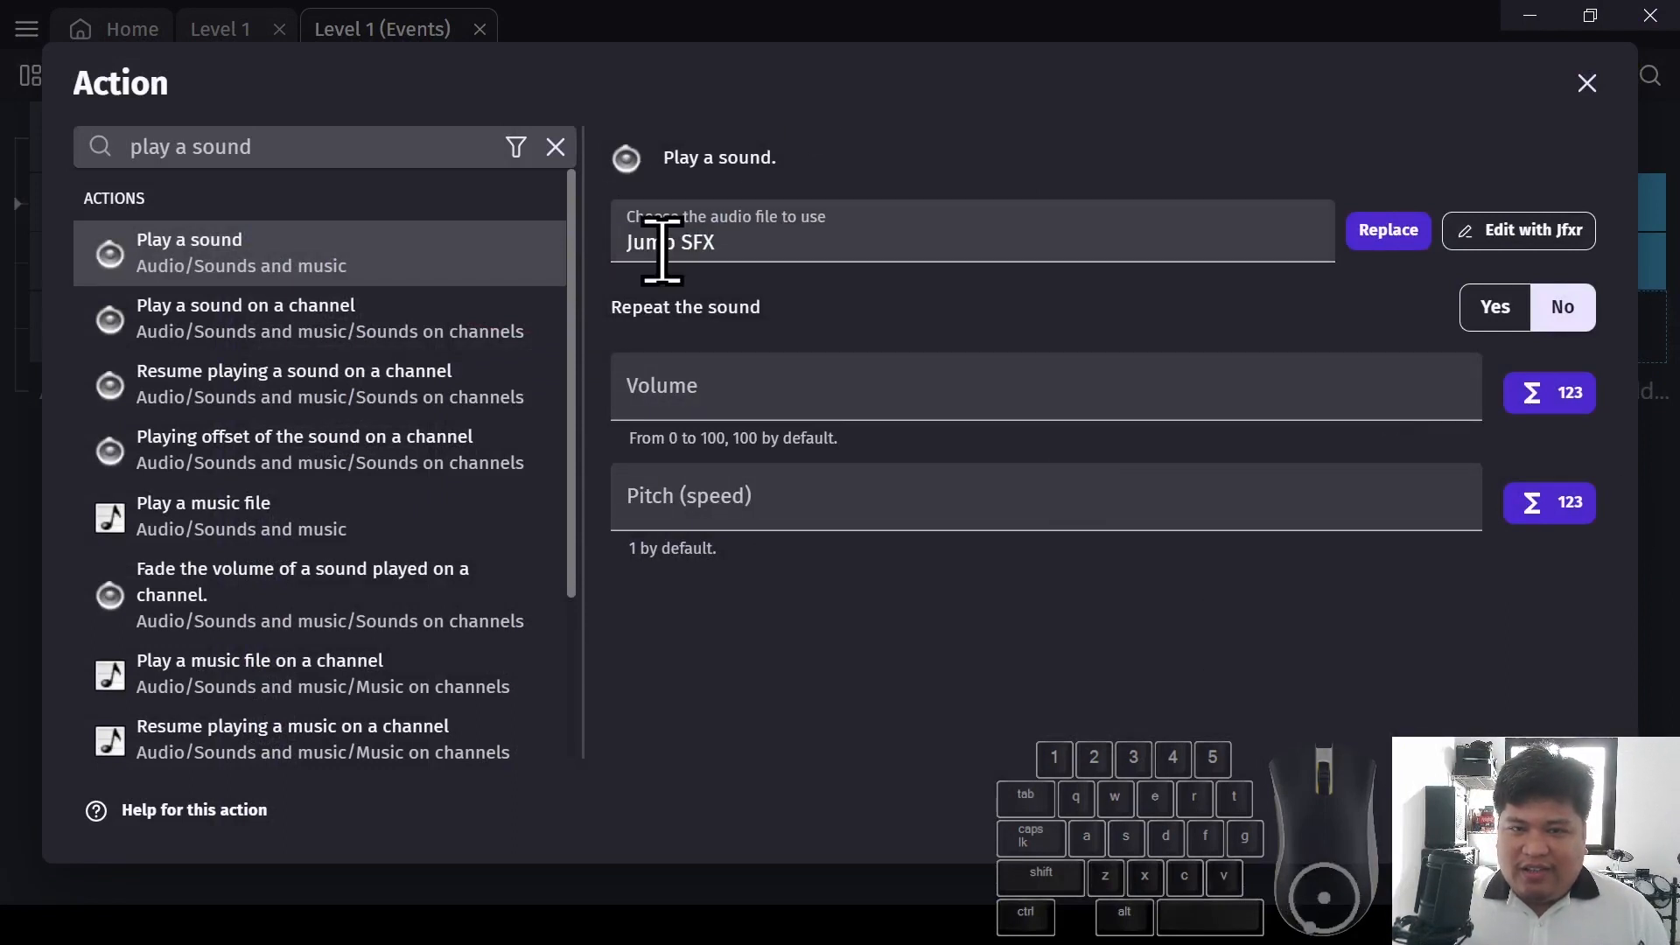
Confirm the Play a sound action with repeat off, and nest the jumping event under the SFX group
click(1570, 810)
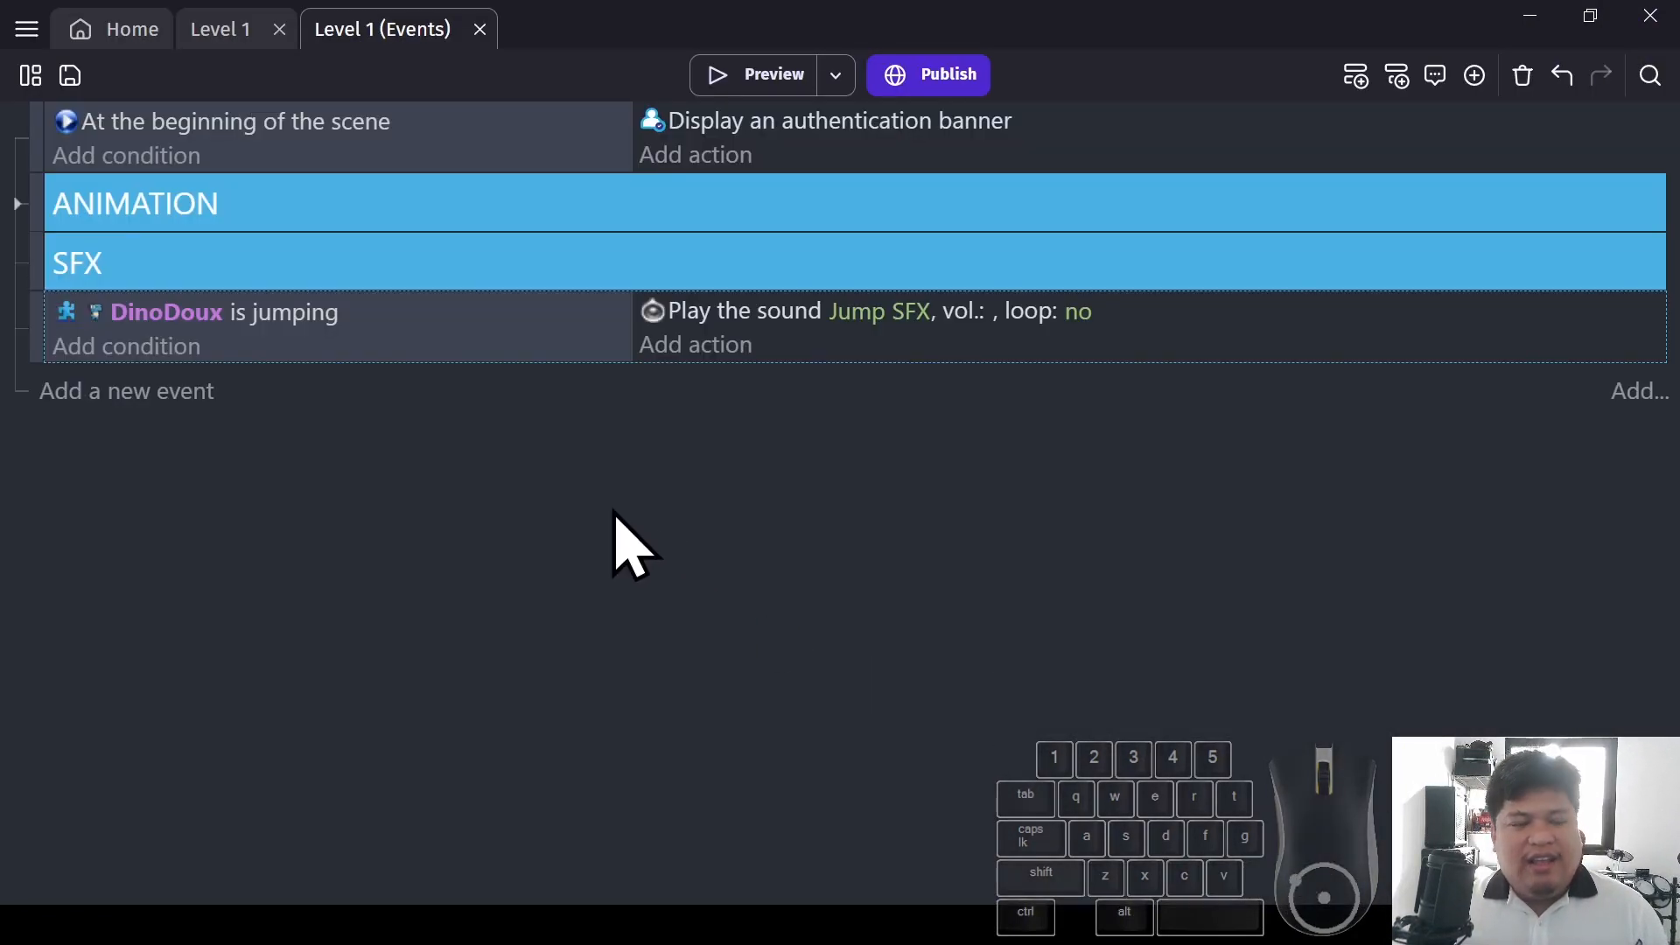
drag(30, 348, 98, 289)
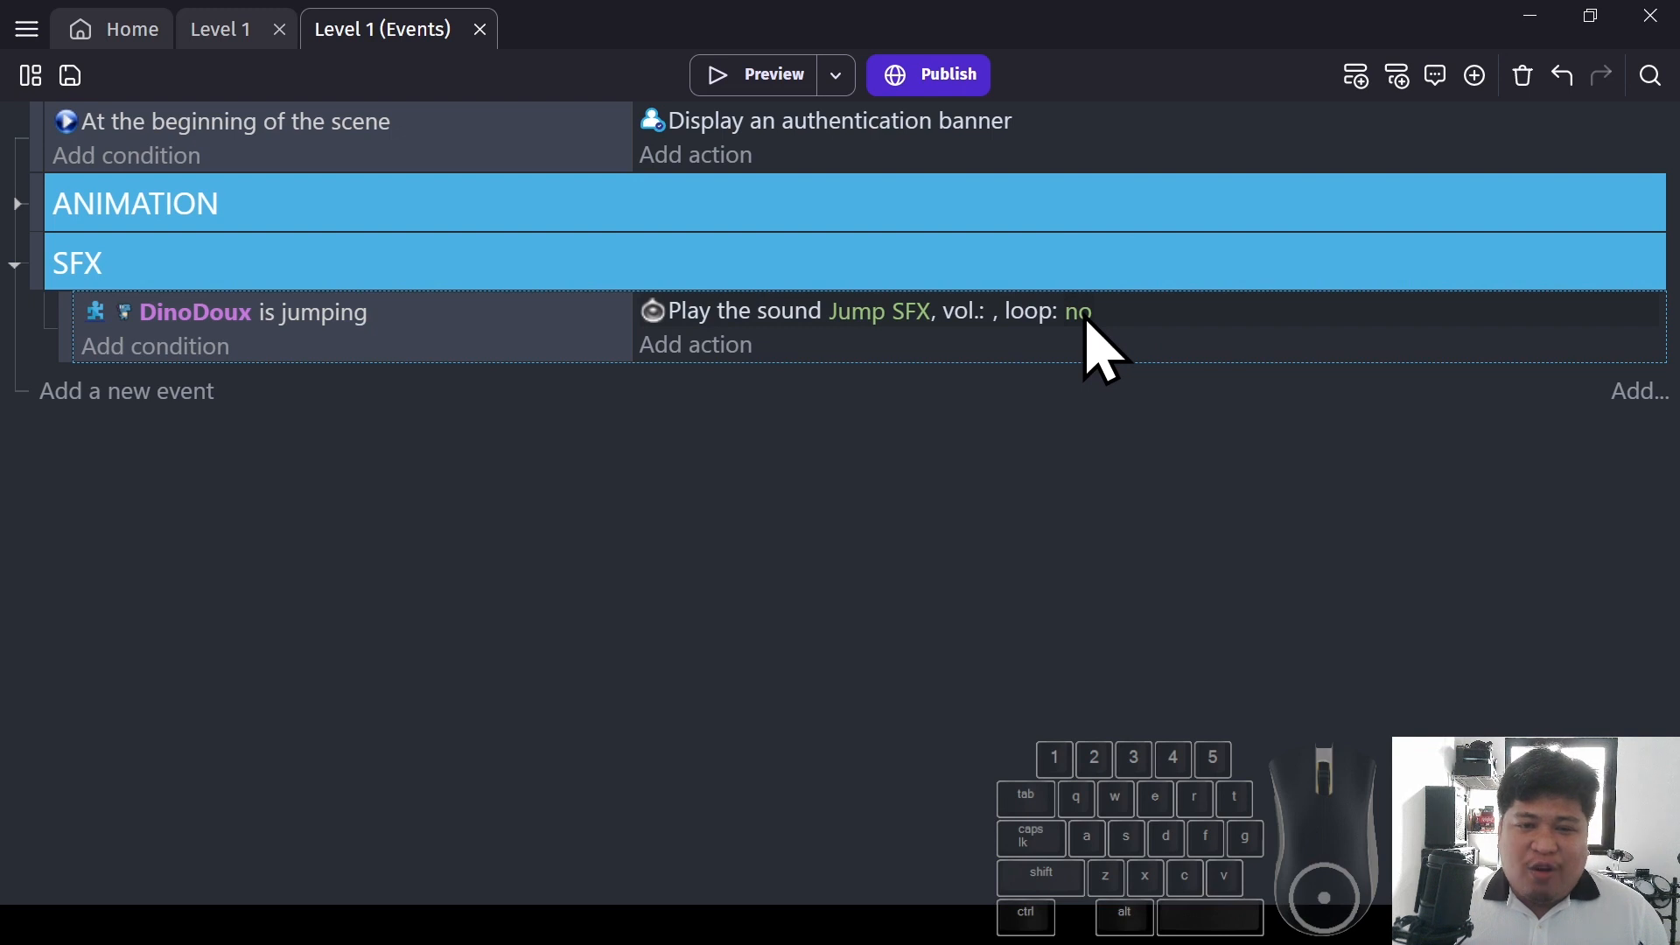
Preview the game, dismiss the authentication banner, and make the dino jump several times to check the jump sound, closing the preview when done
click(758, 74)
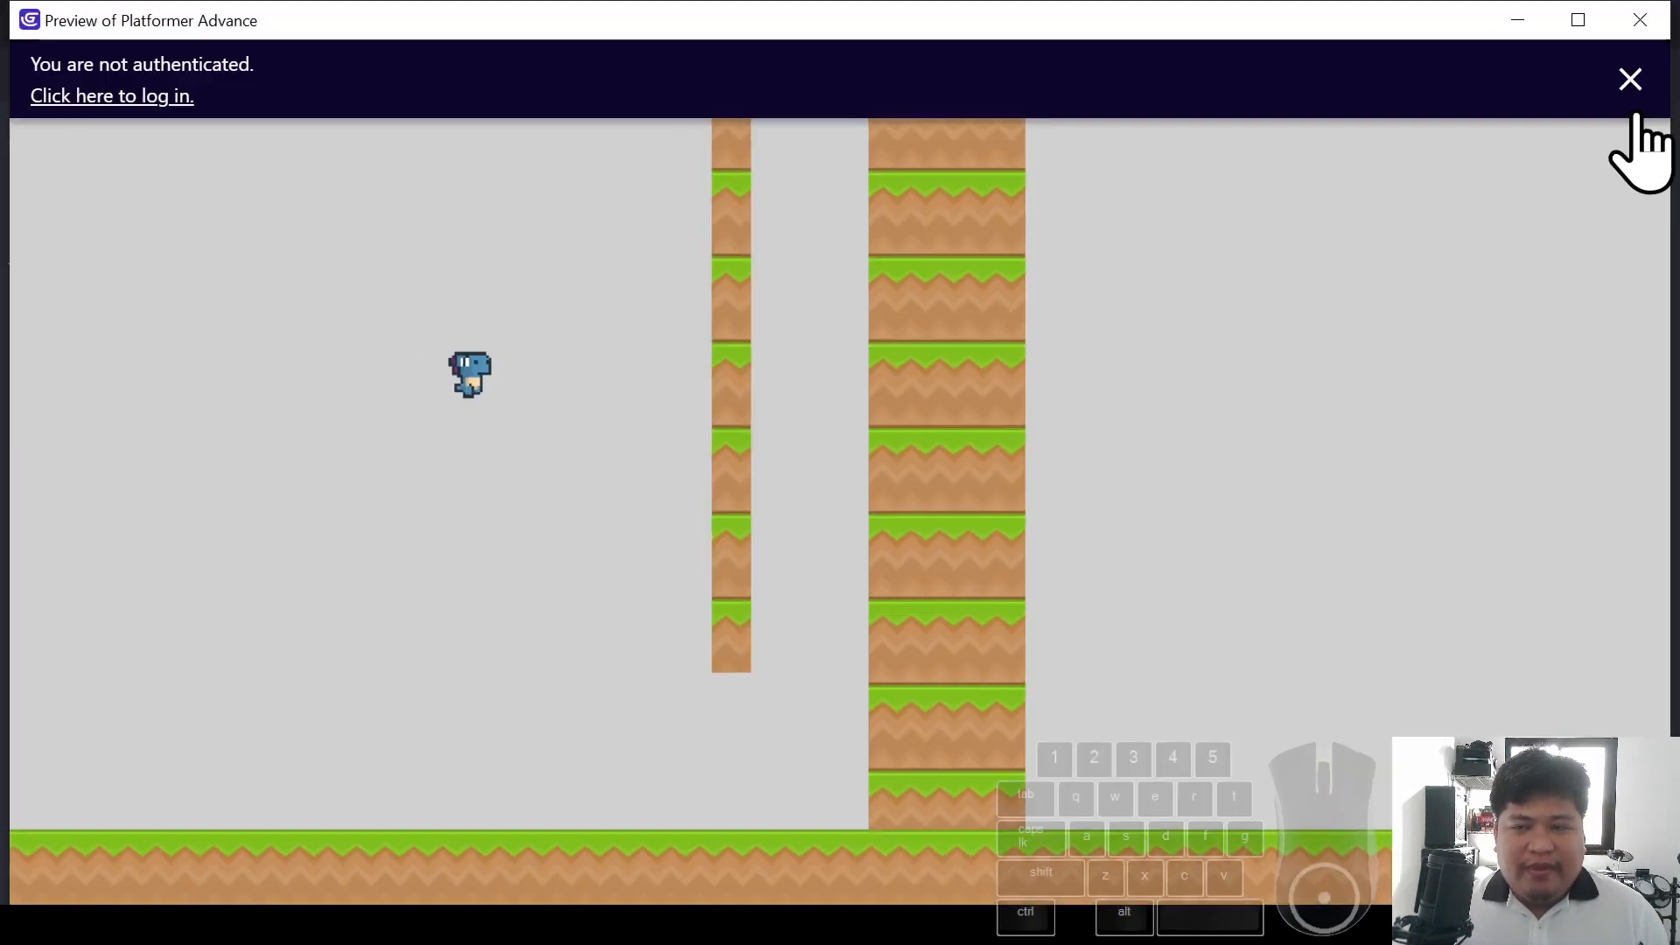
click(1629, 80)
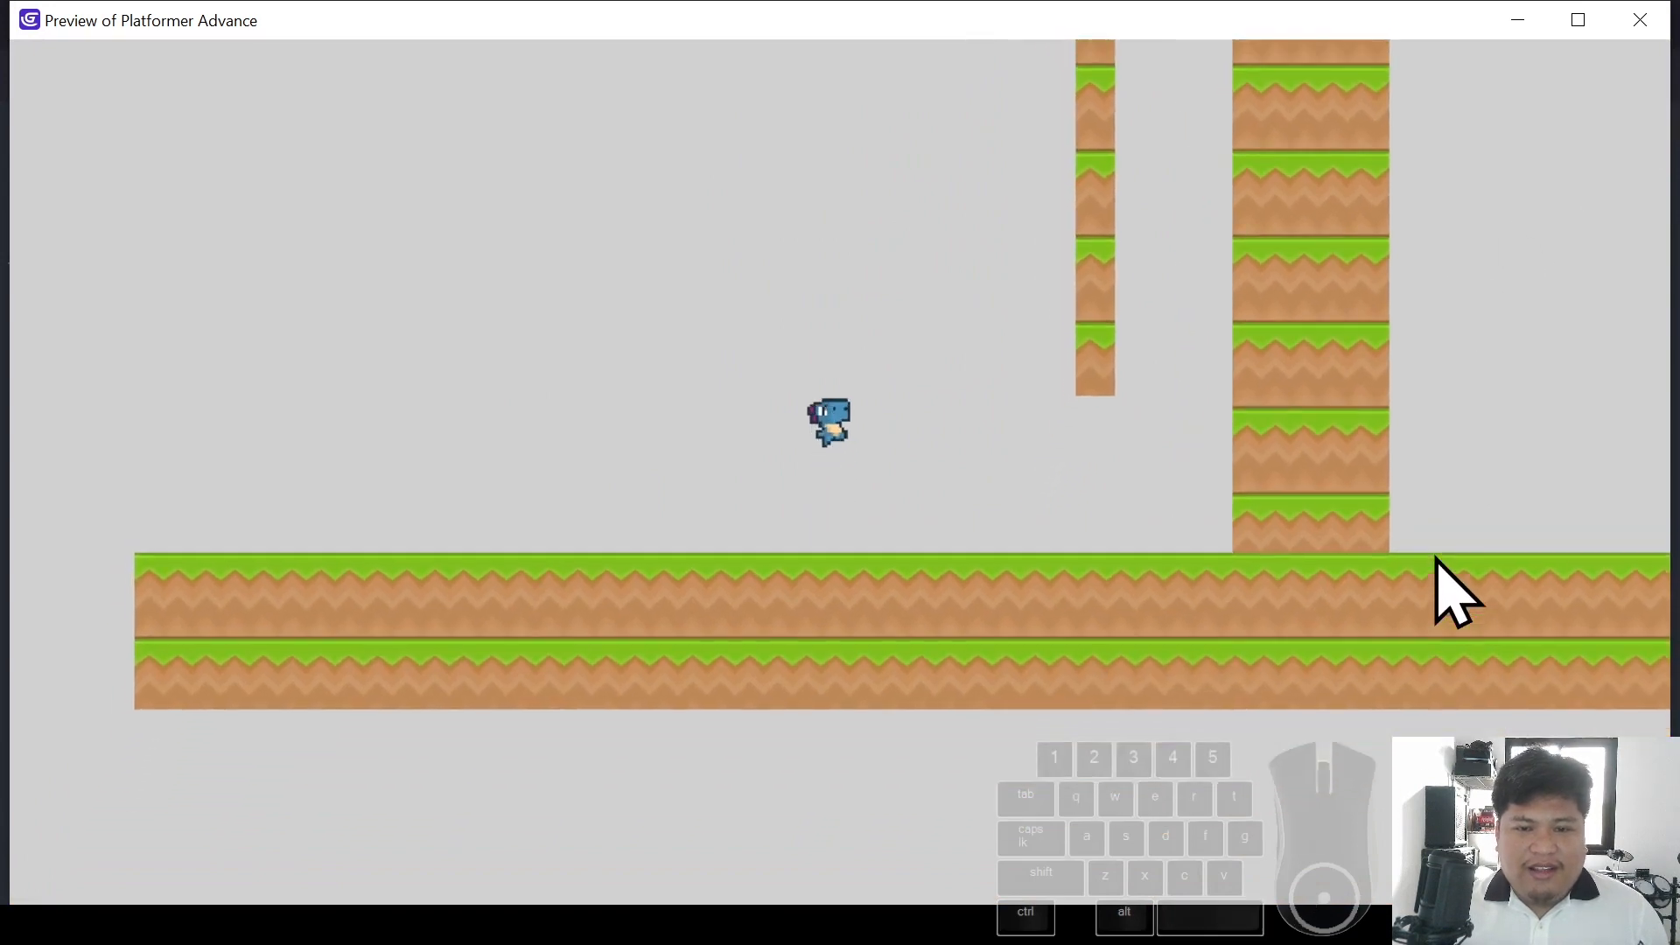
key(space)
key(space)
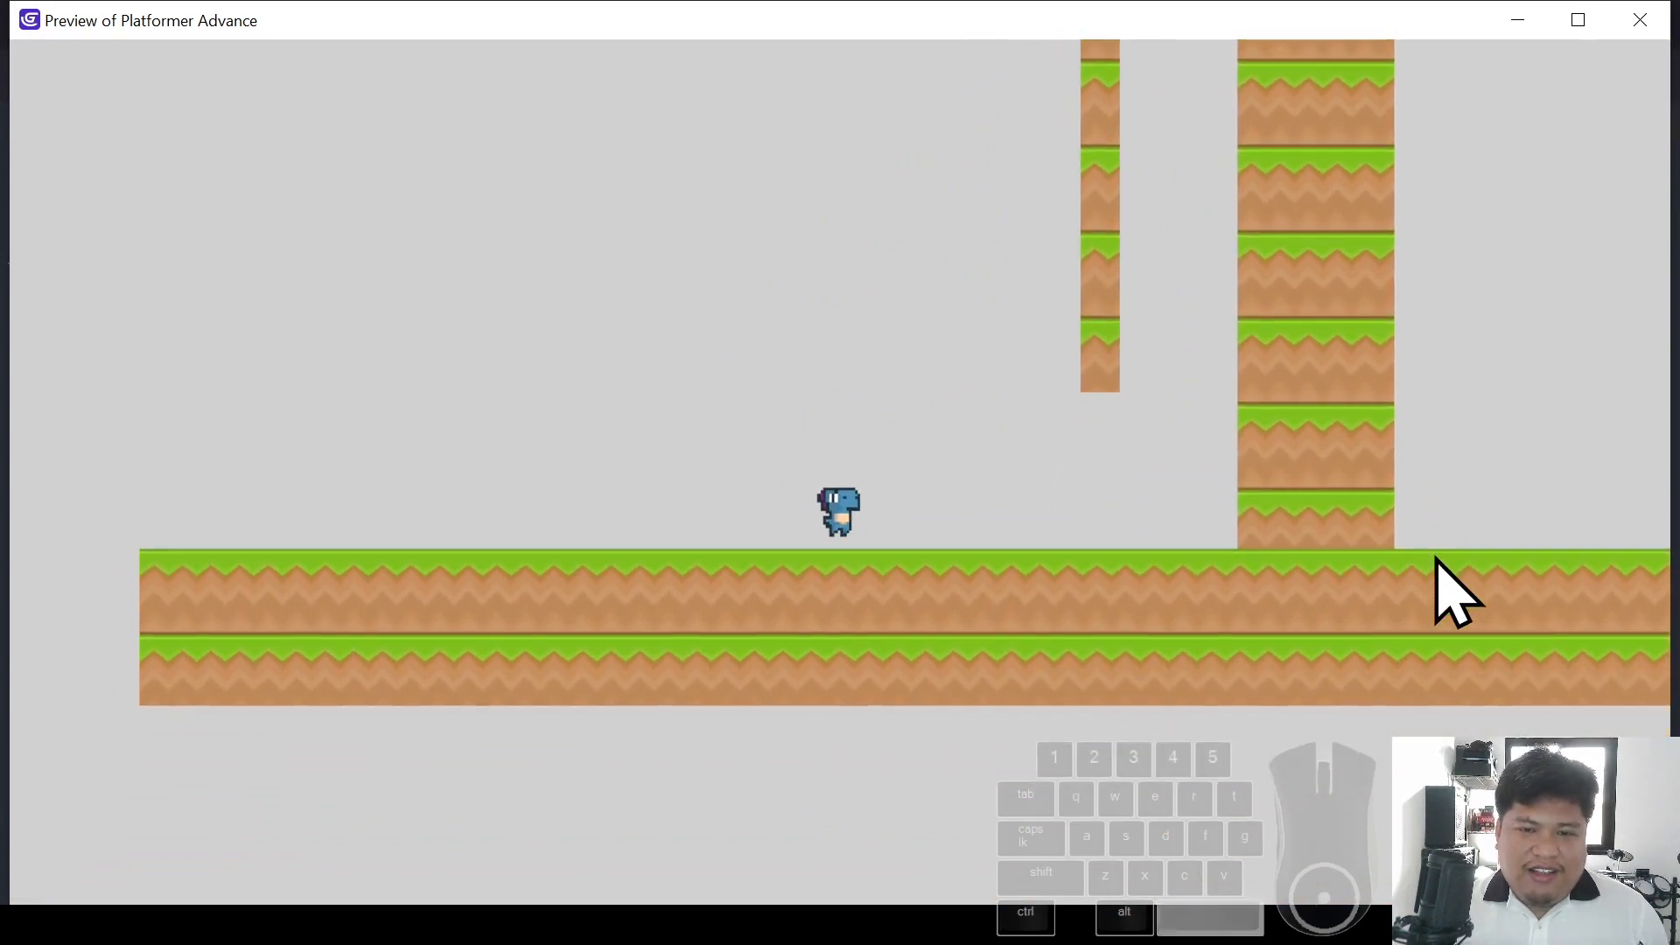
key(space)
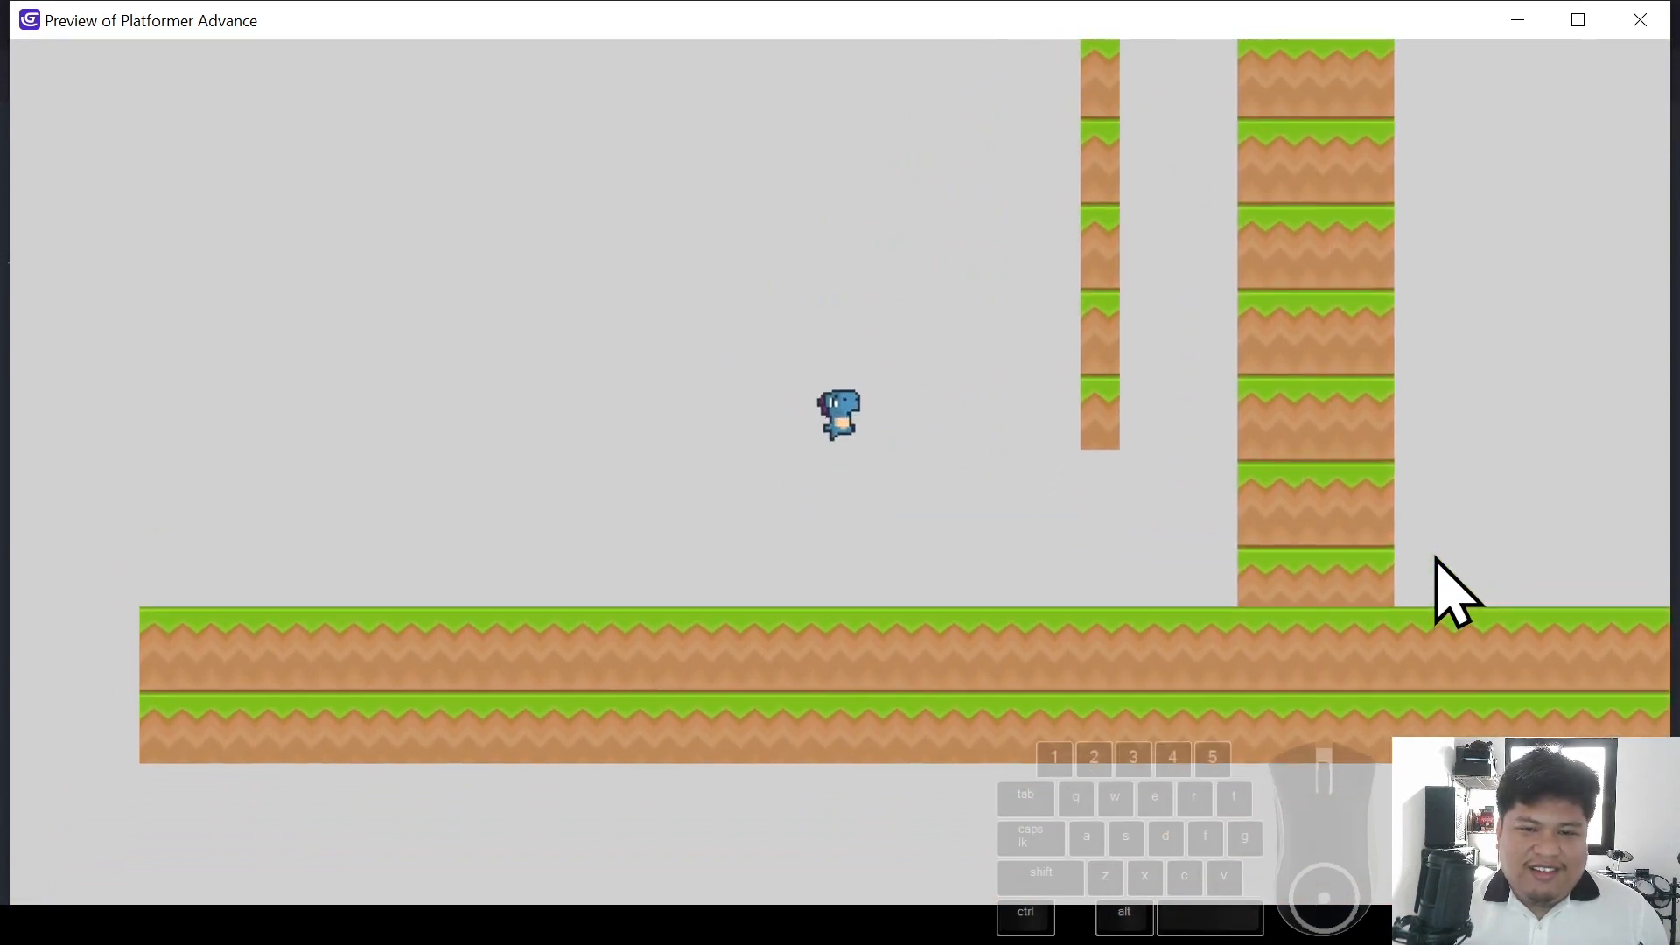
key(space)
key(space)
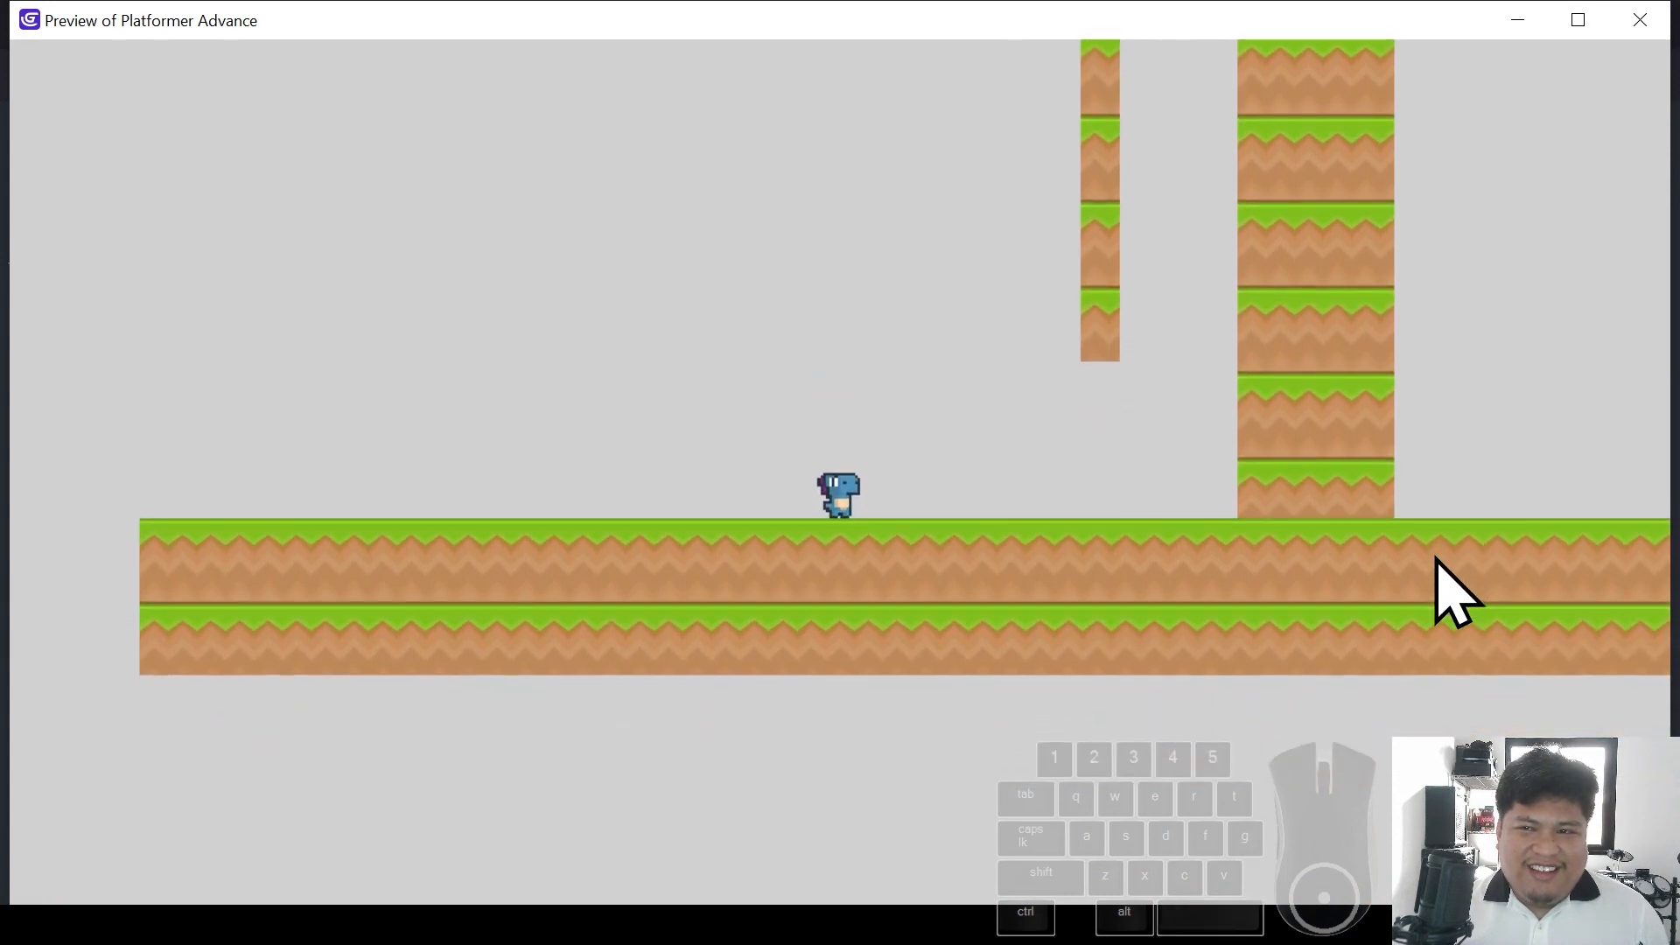
key(space)
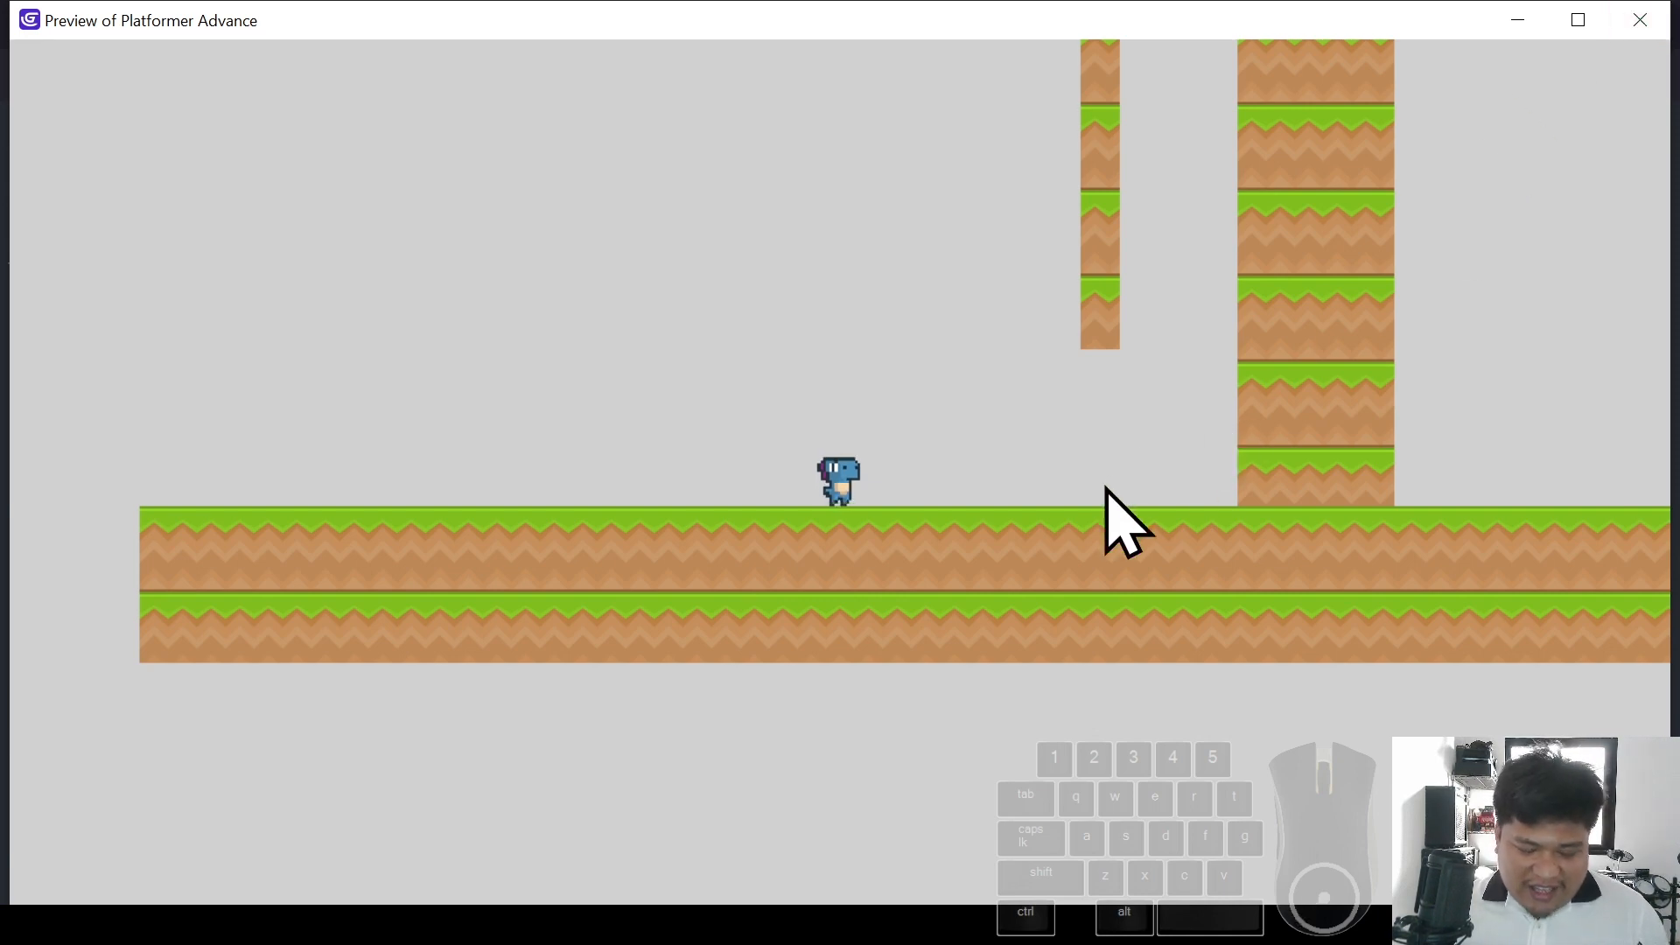
key(space)
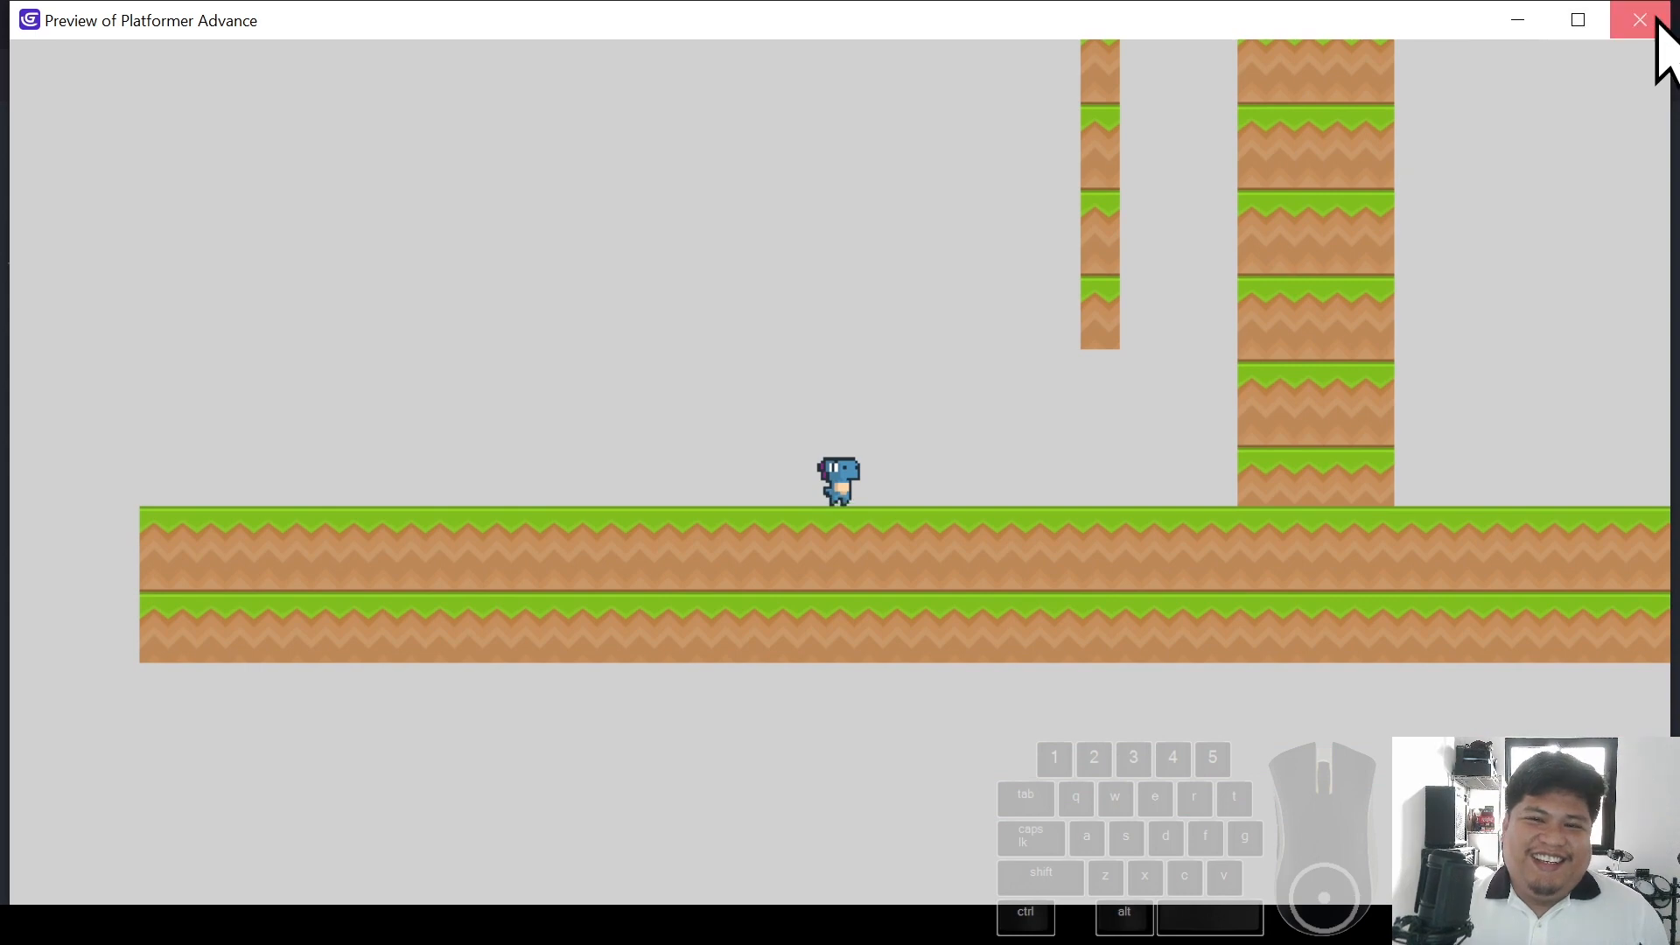
click(1640, 20)
Add a "Trigger once while true" condition to the DinoDoux jumping event in the SFX group
click(166, 347)
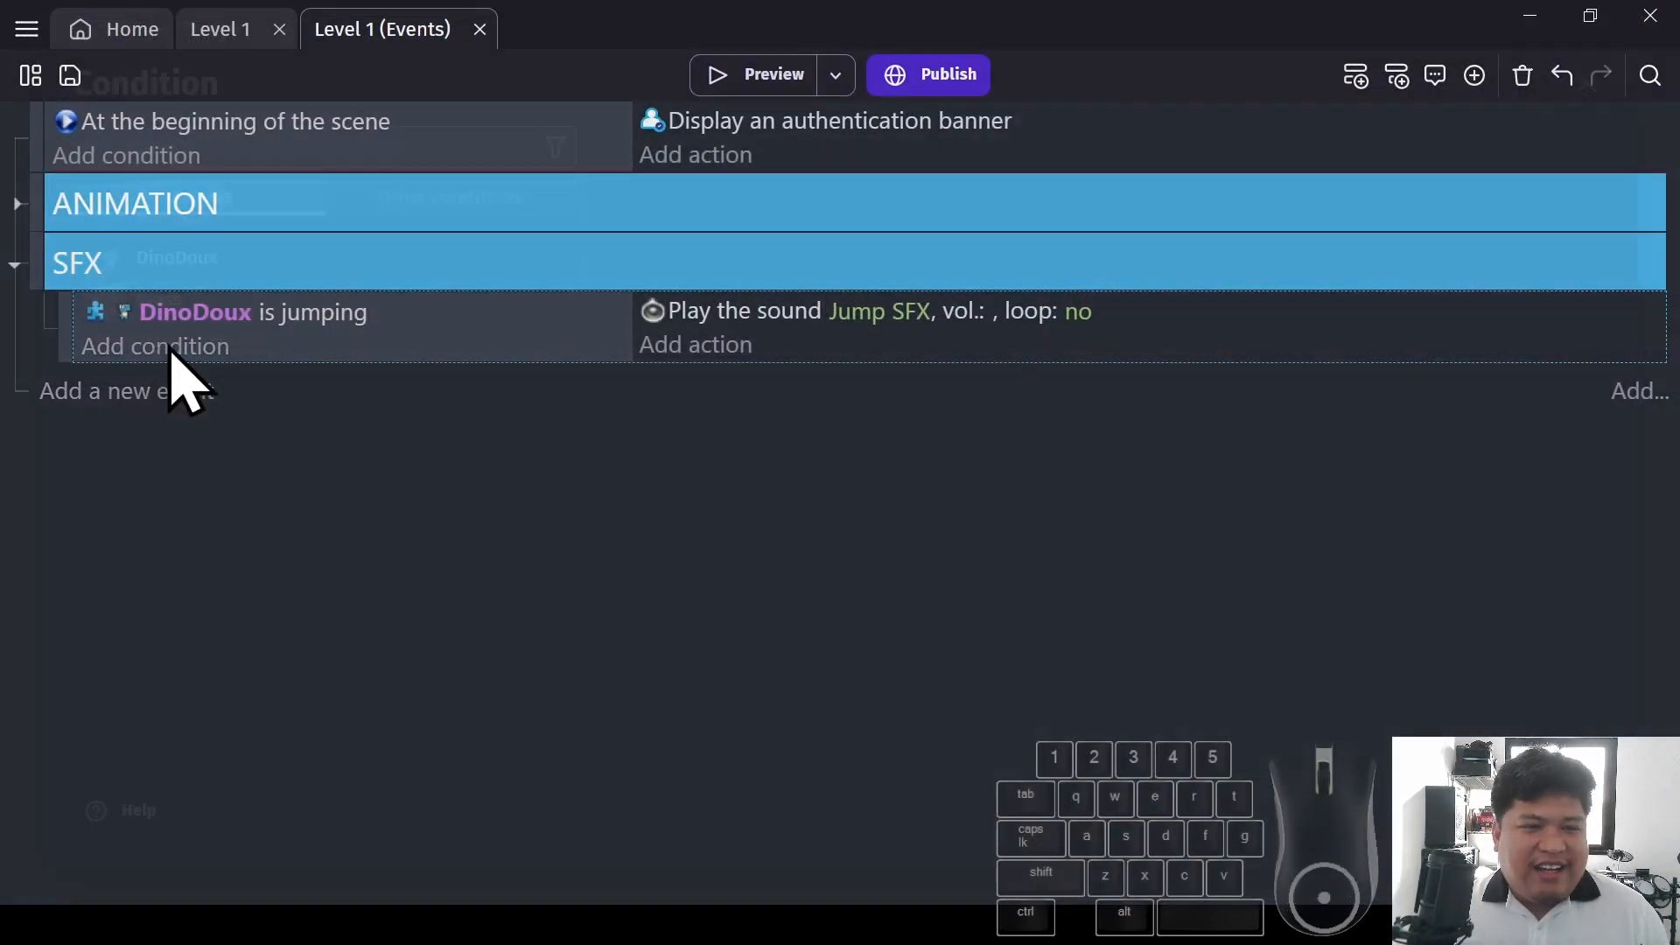
text(trigger)
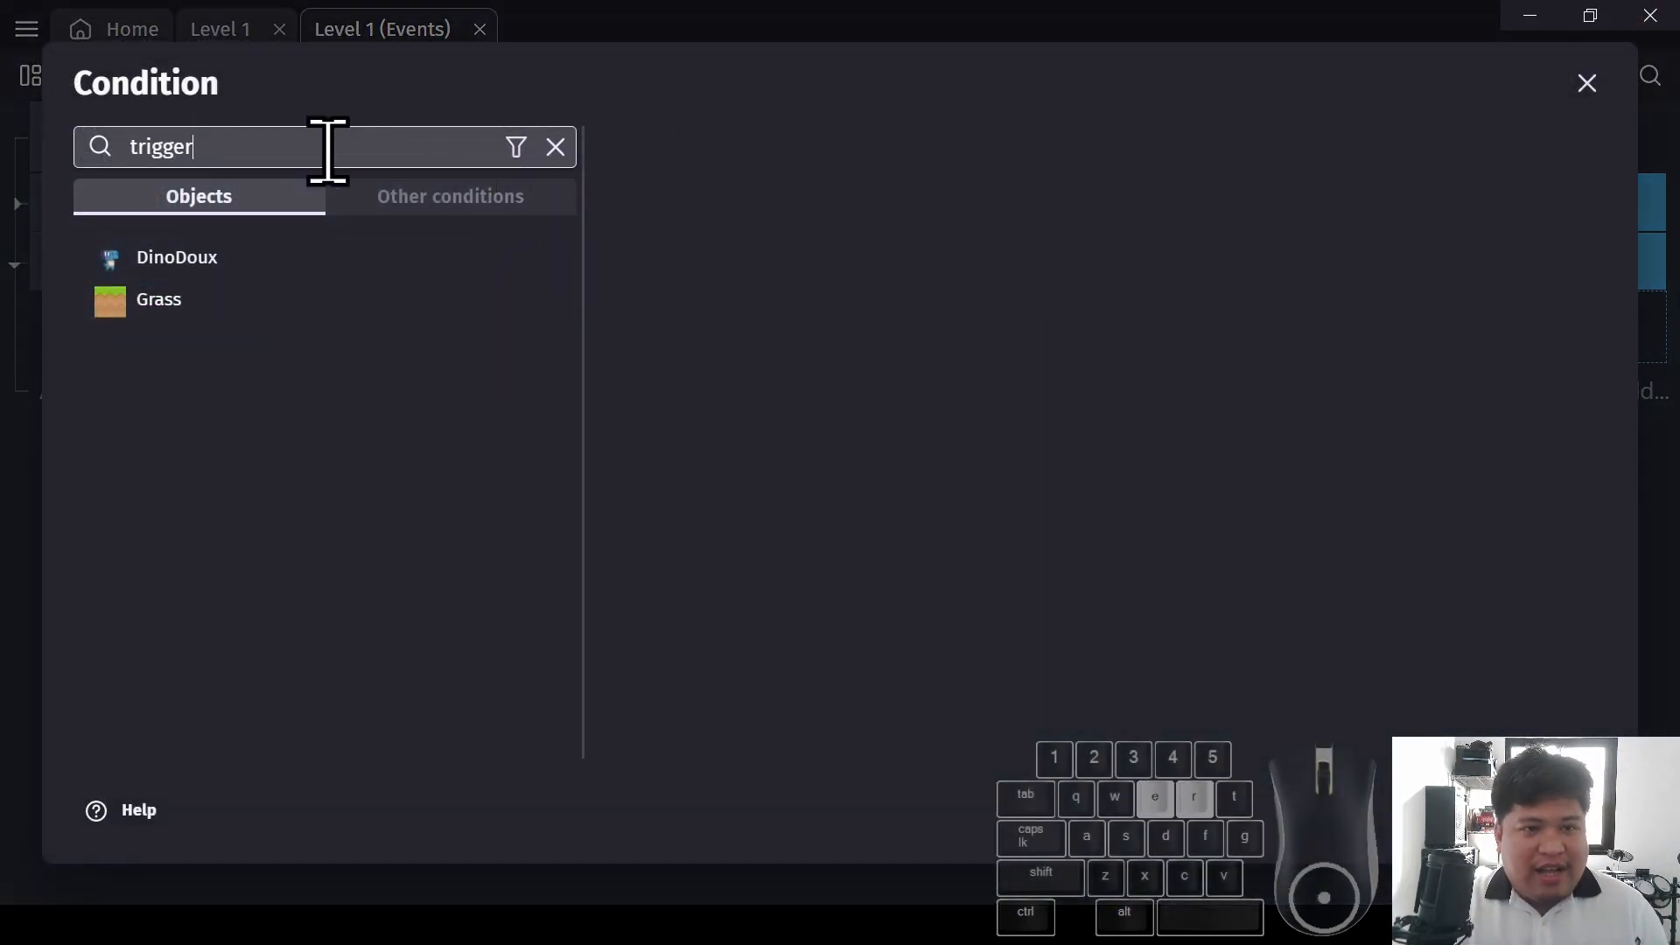
text( on)
click(375, 250)
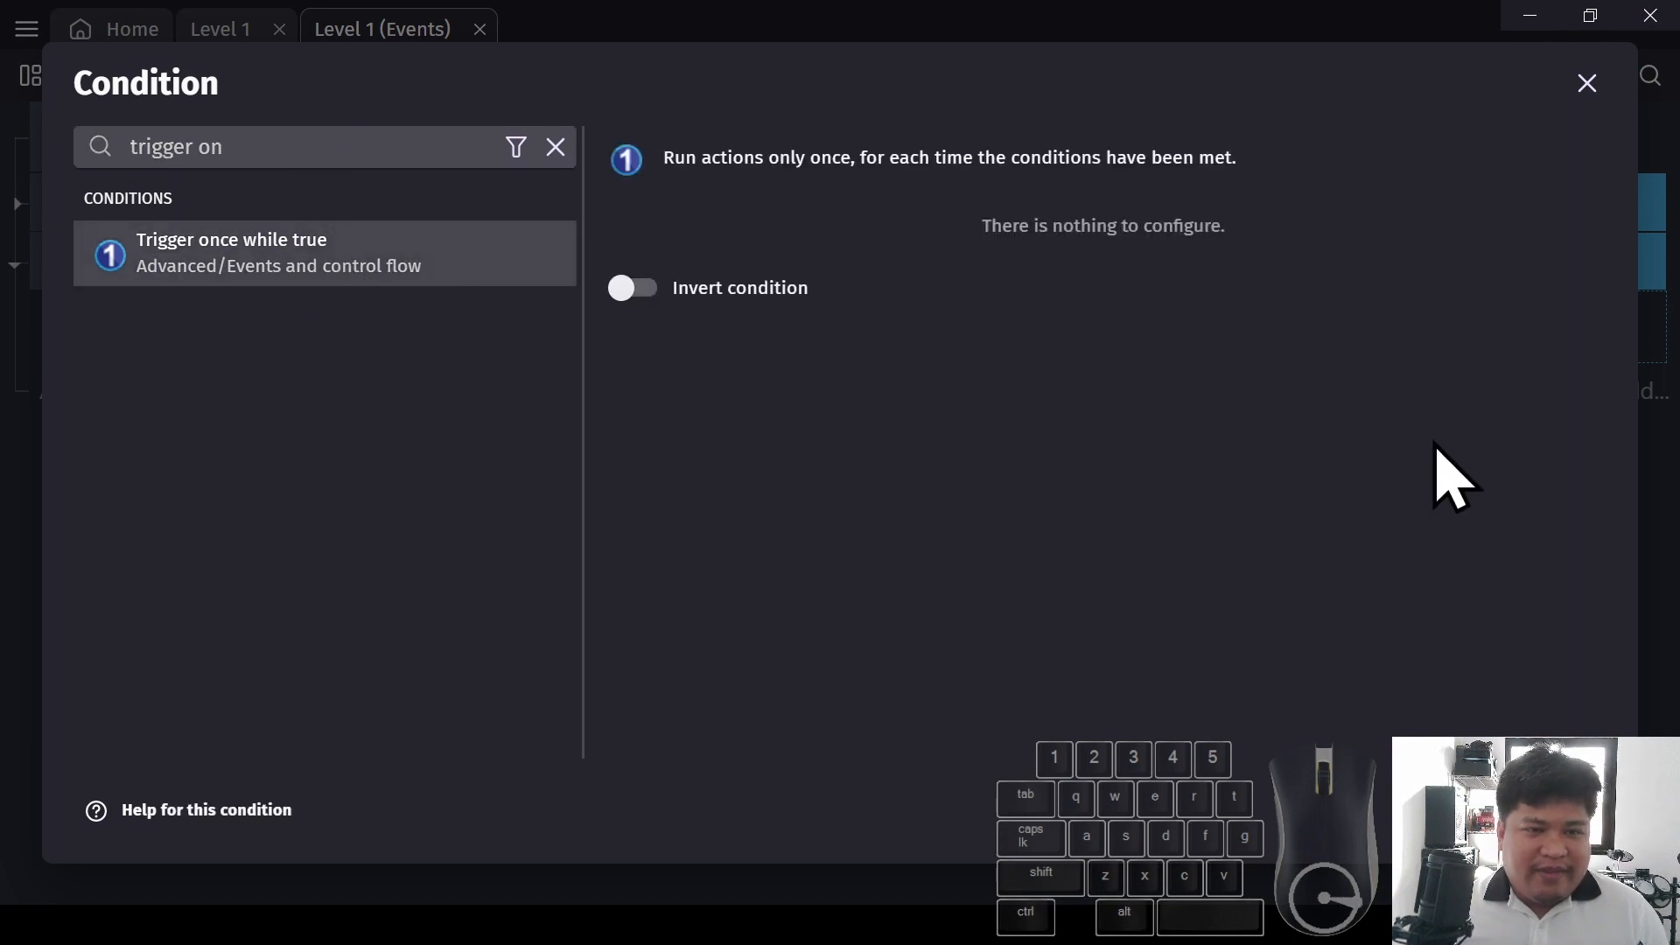
click(1575, 810)
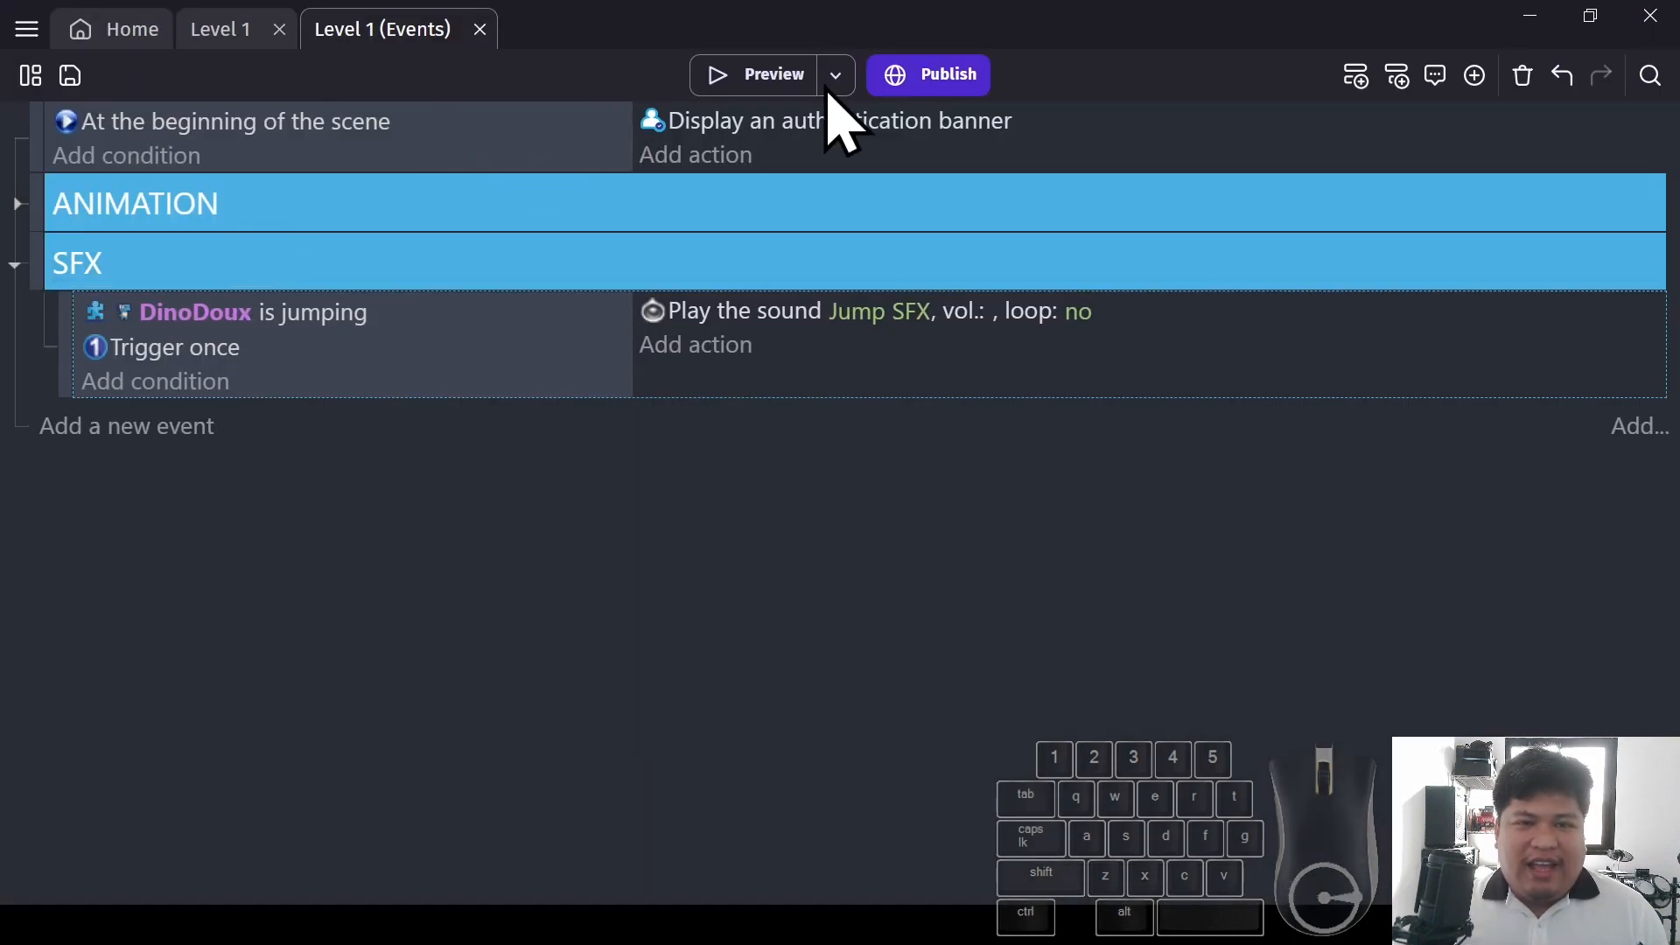
Preview the game again and test the jump sound while moving the dino left and right with repeated ground and air jumps
click(755, 78)
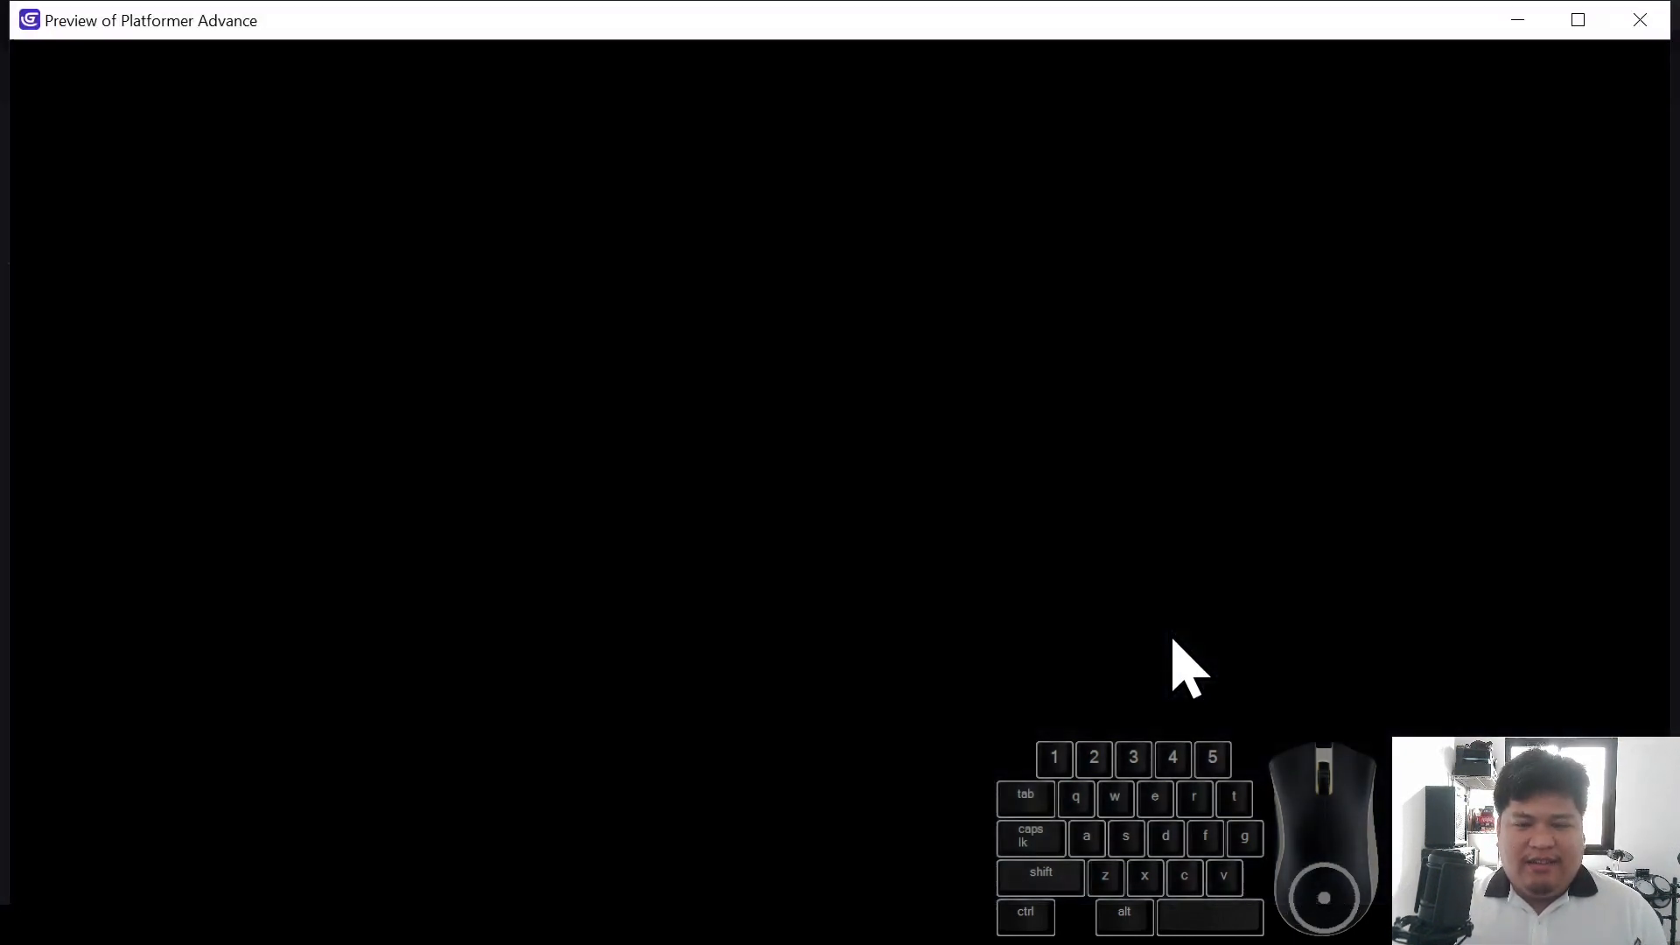
key(Left)
key(space)
key(space)
key(Left)
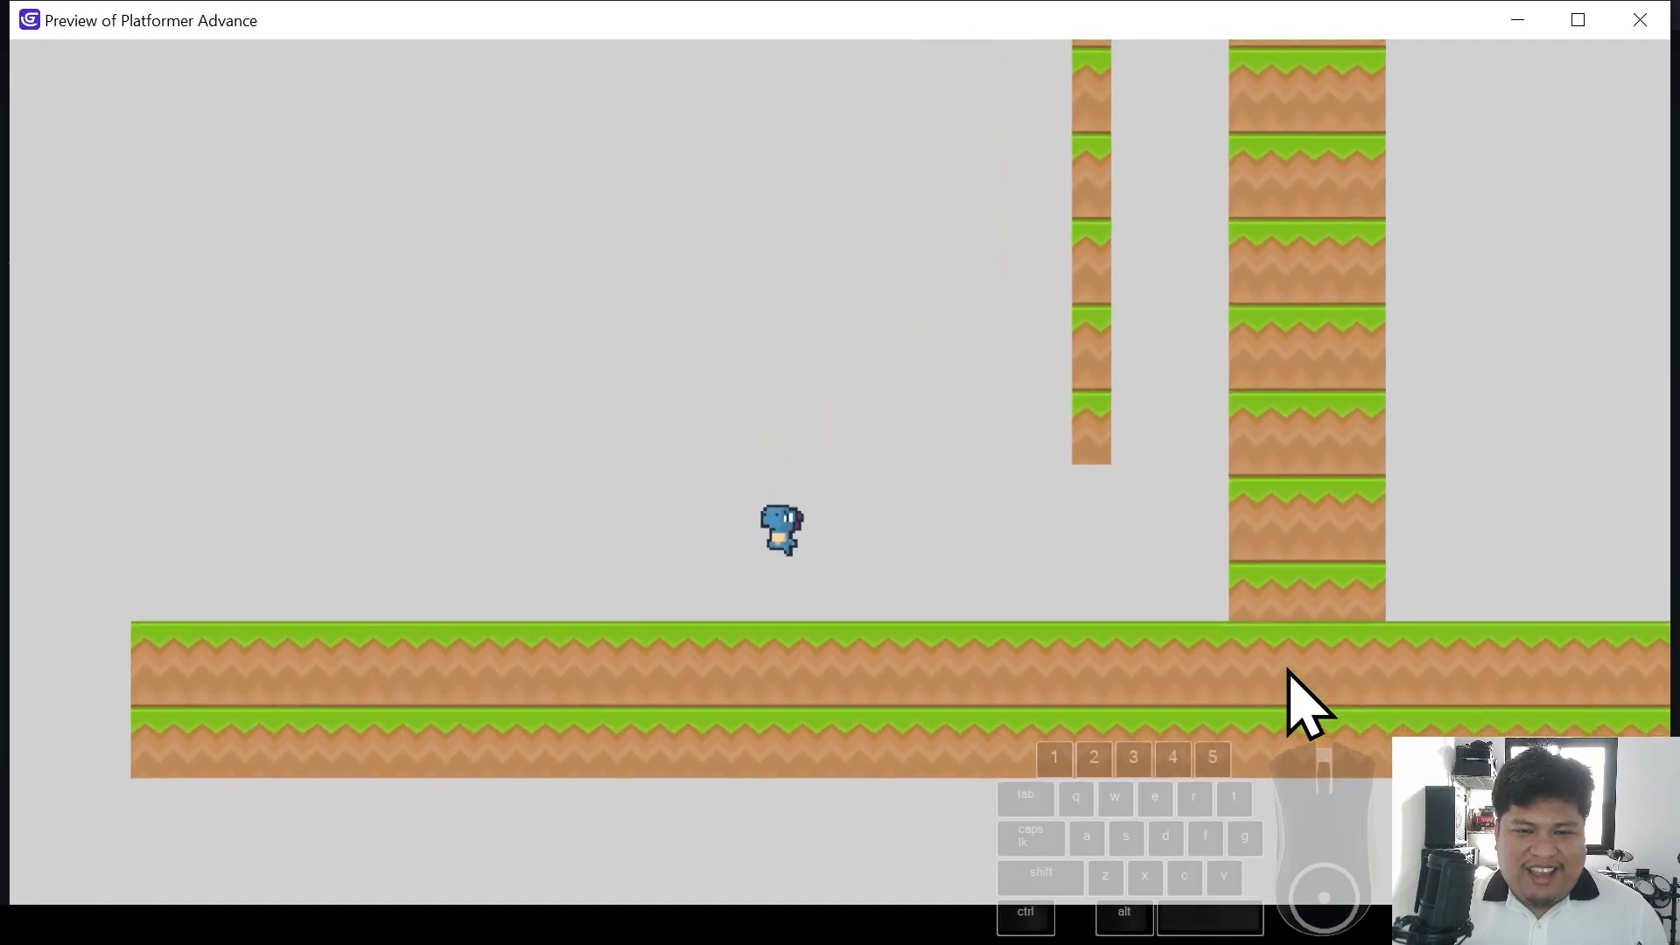
key(space)
key(Right)
key(space)
key(space)
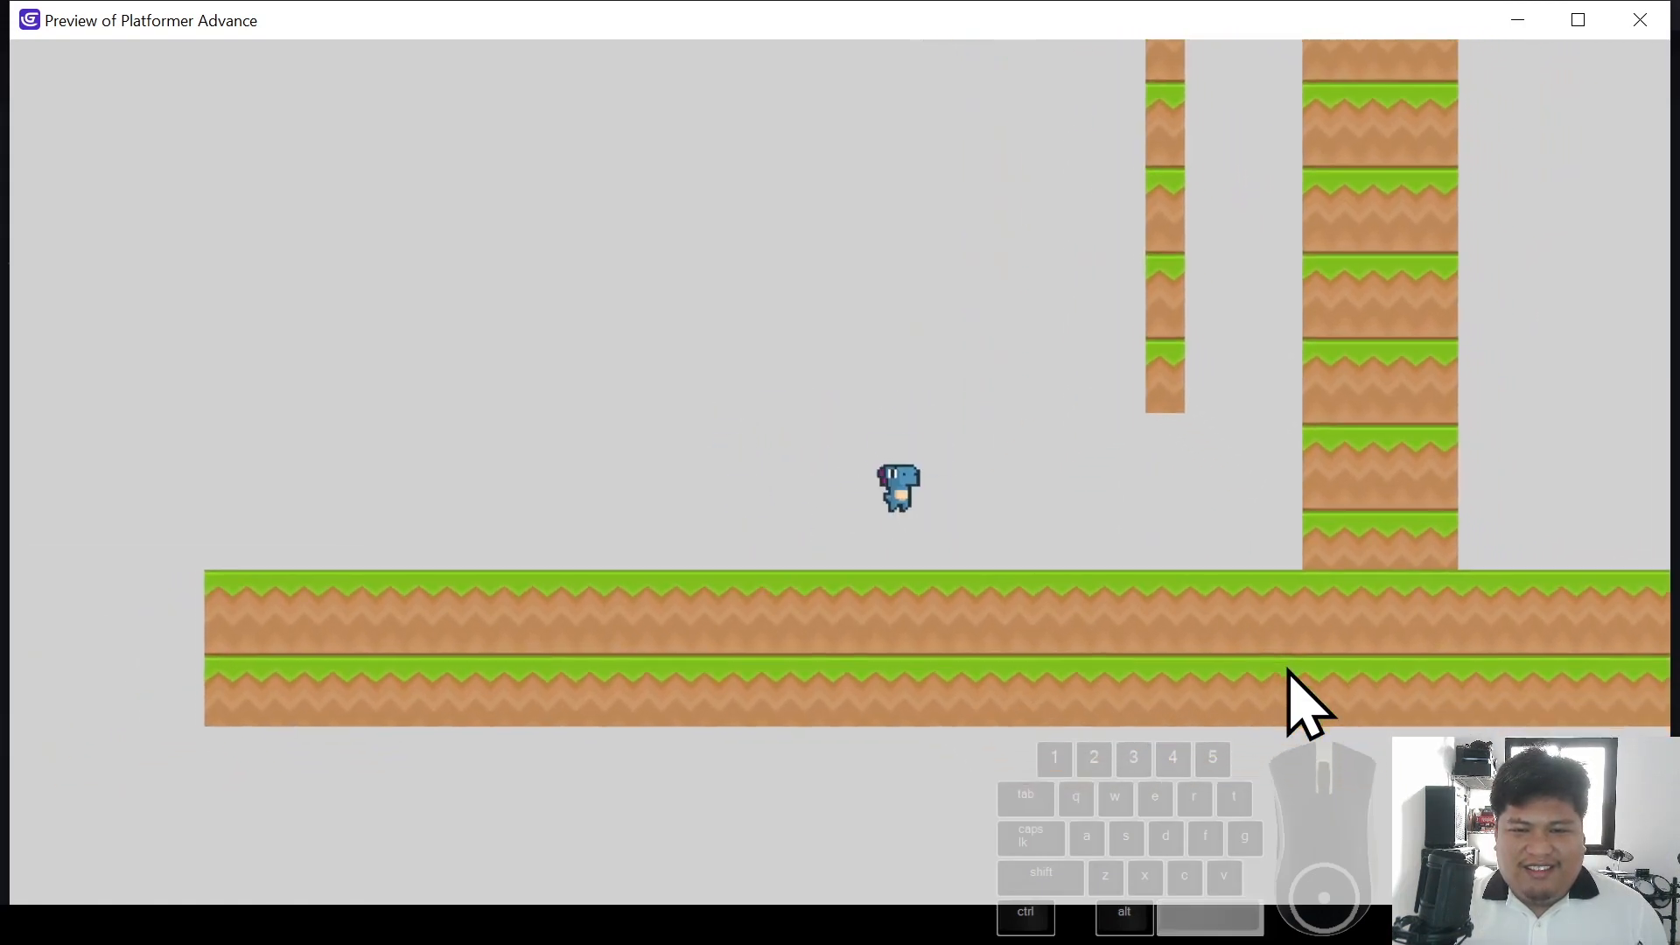
key(Left)
key(space)
key(space)
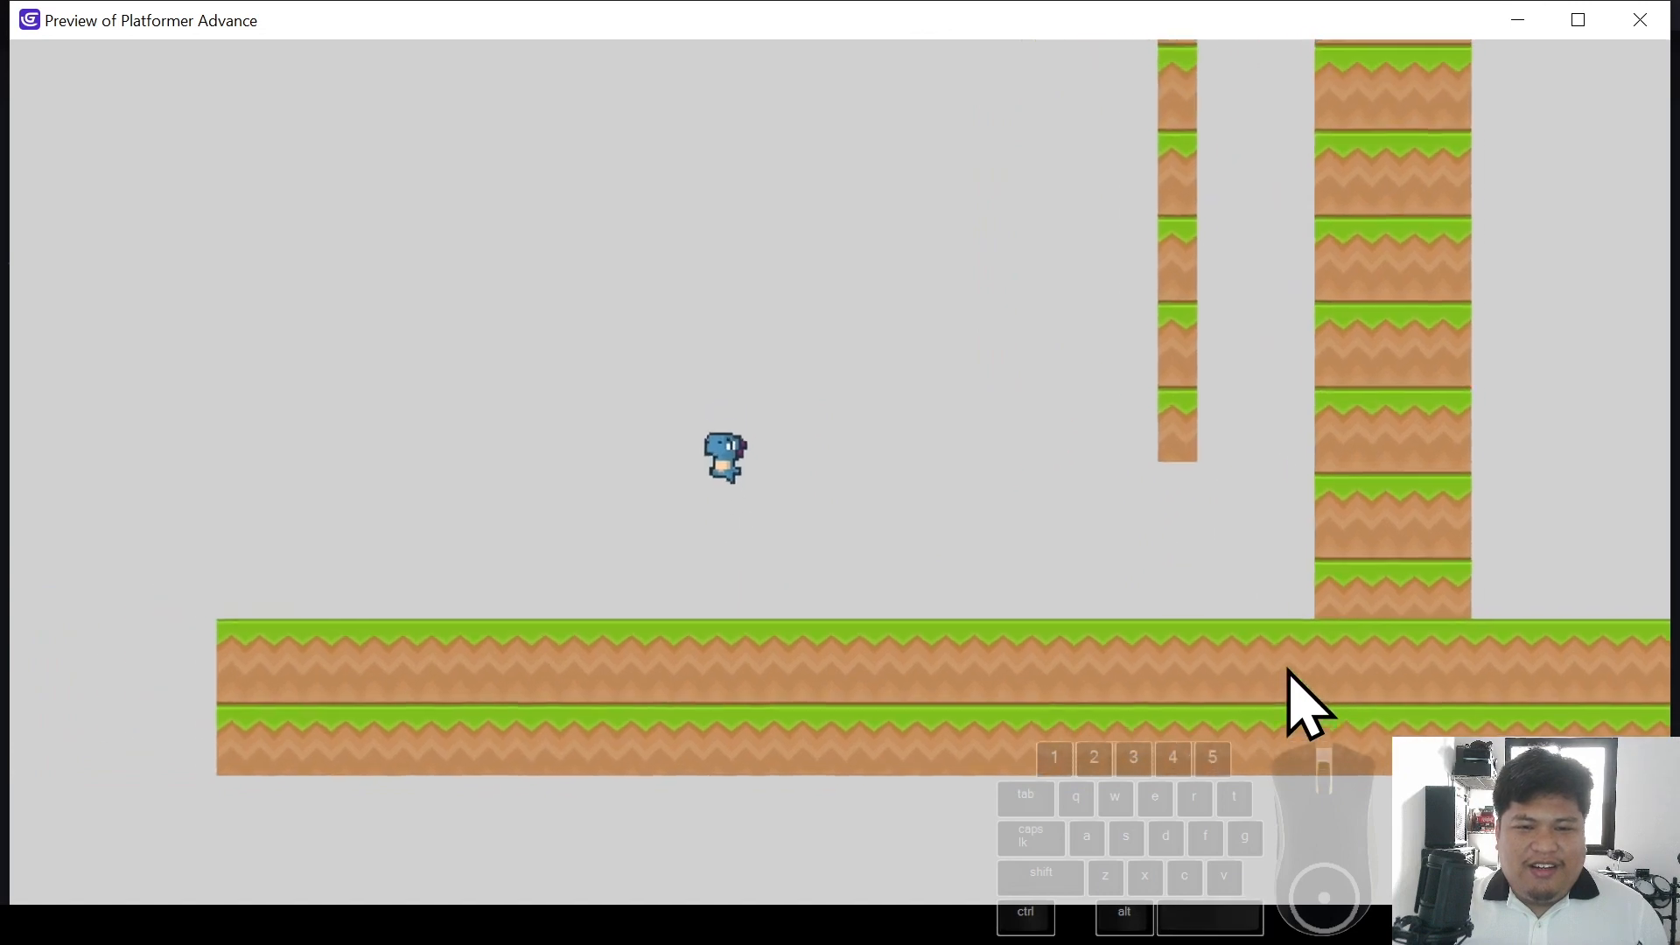
key(space)
key(Right)
key(space)
key(space)
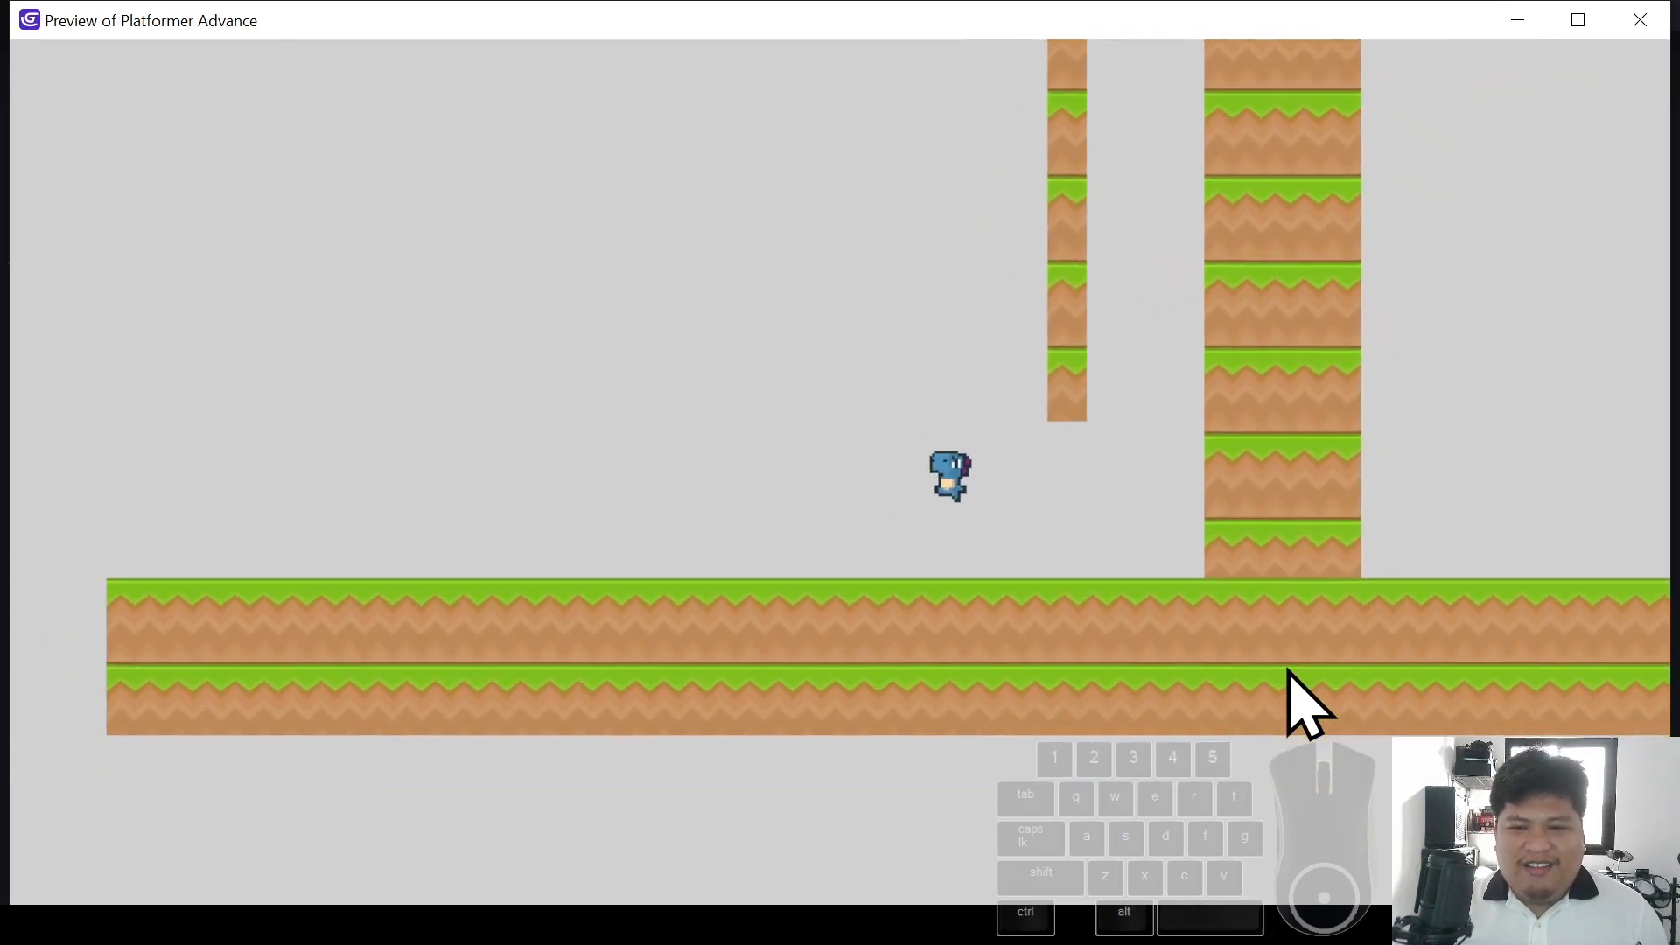
key(Left)
key(space)
key(Right)
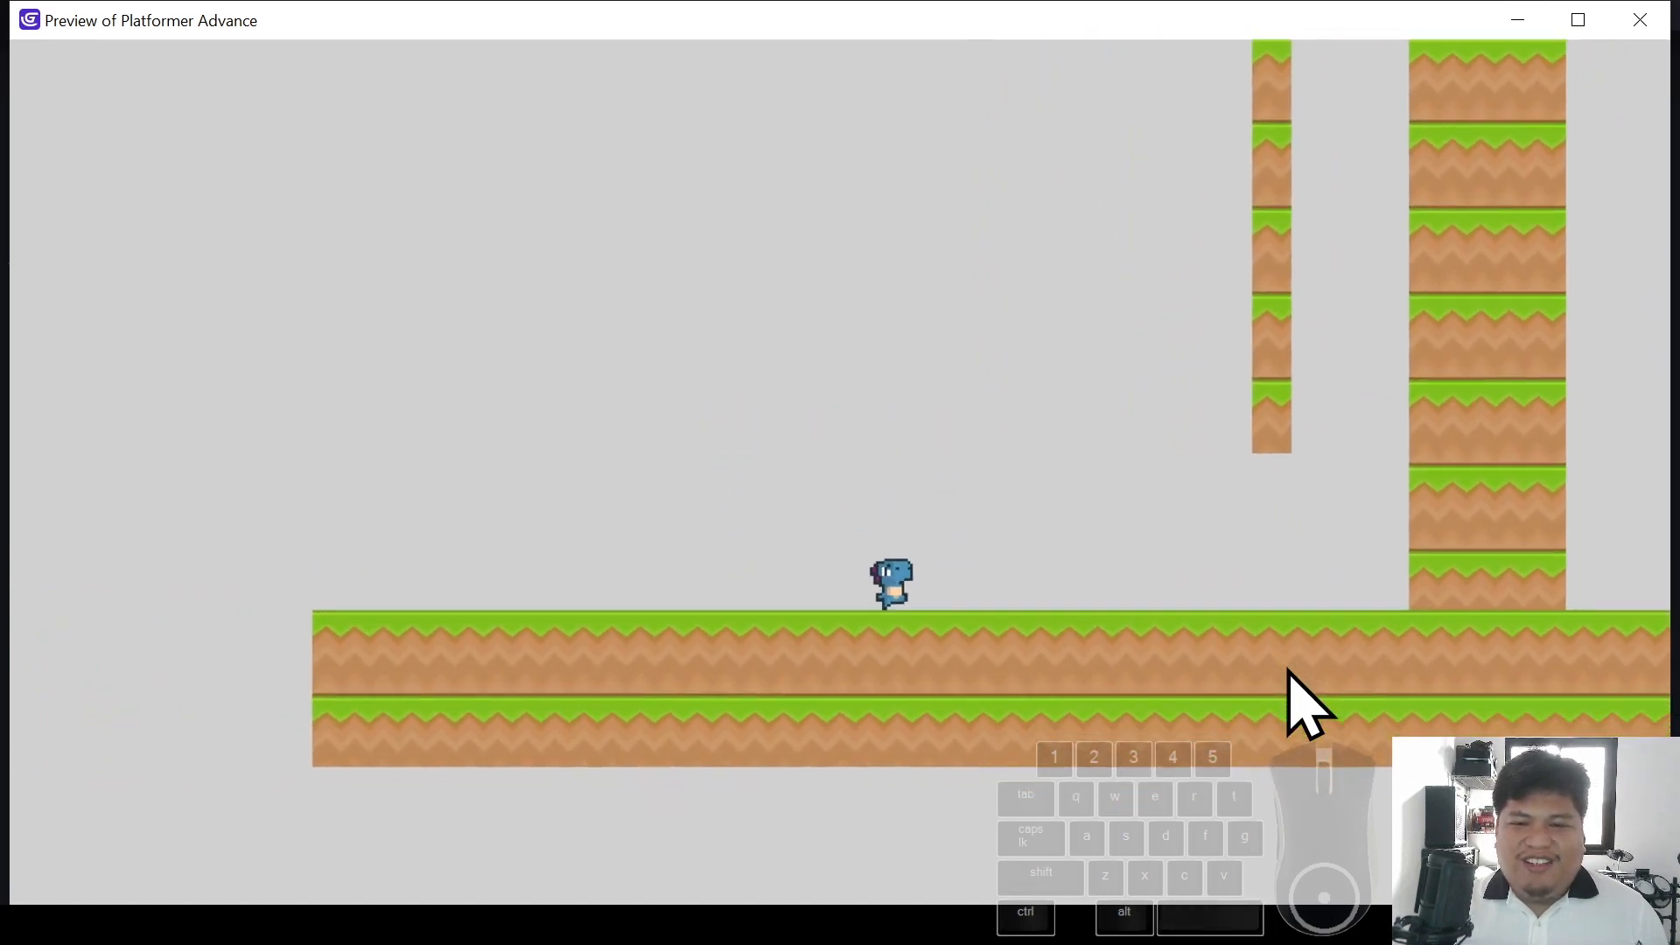
key(space)
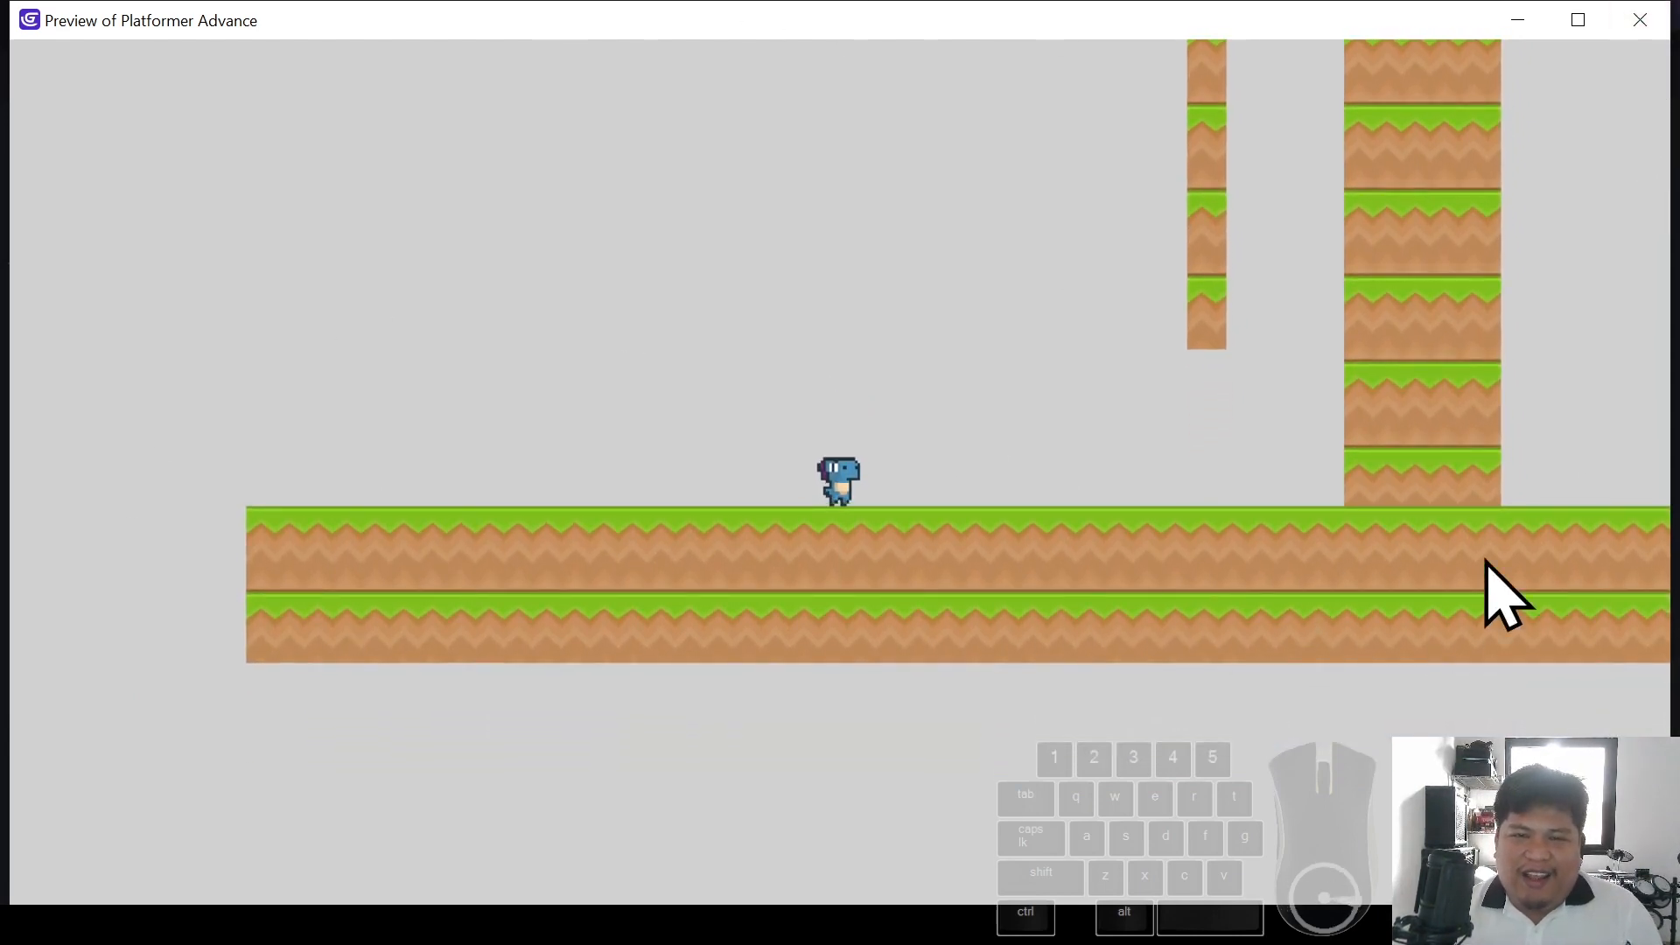
Close the game preview and add the Horizontal dash behavior to the DinoDoux object in the Level 1 scene
click(1639, 20)
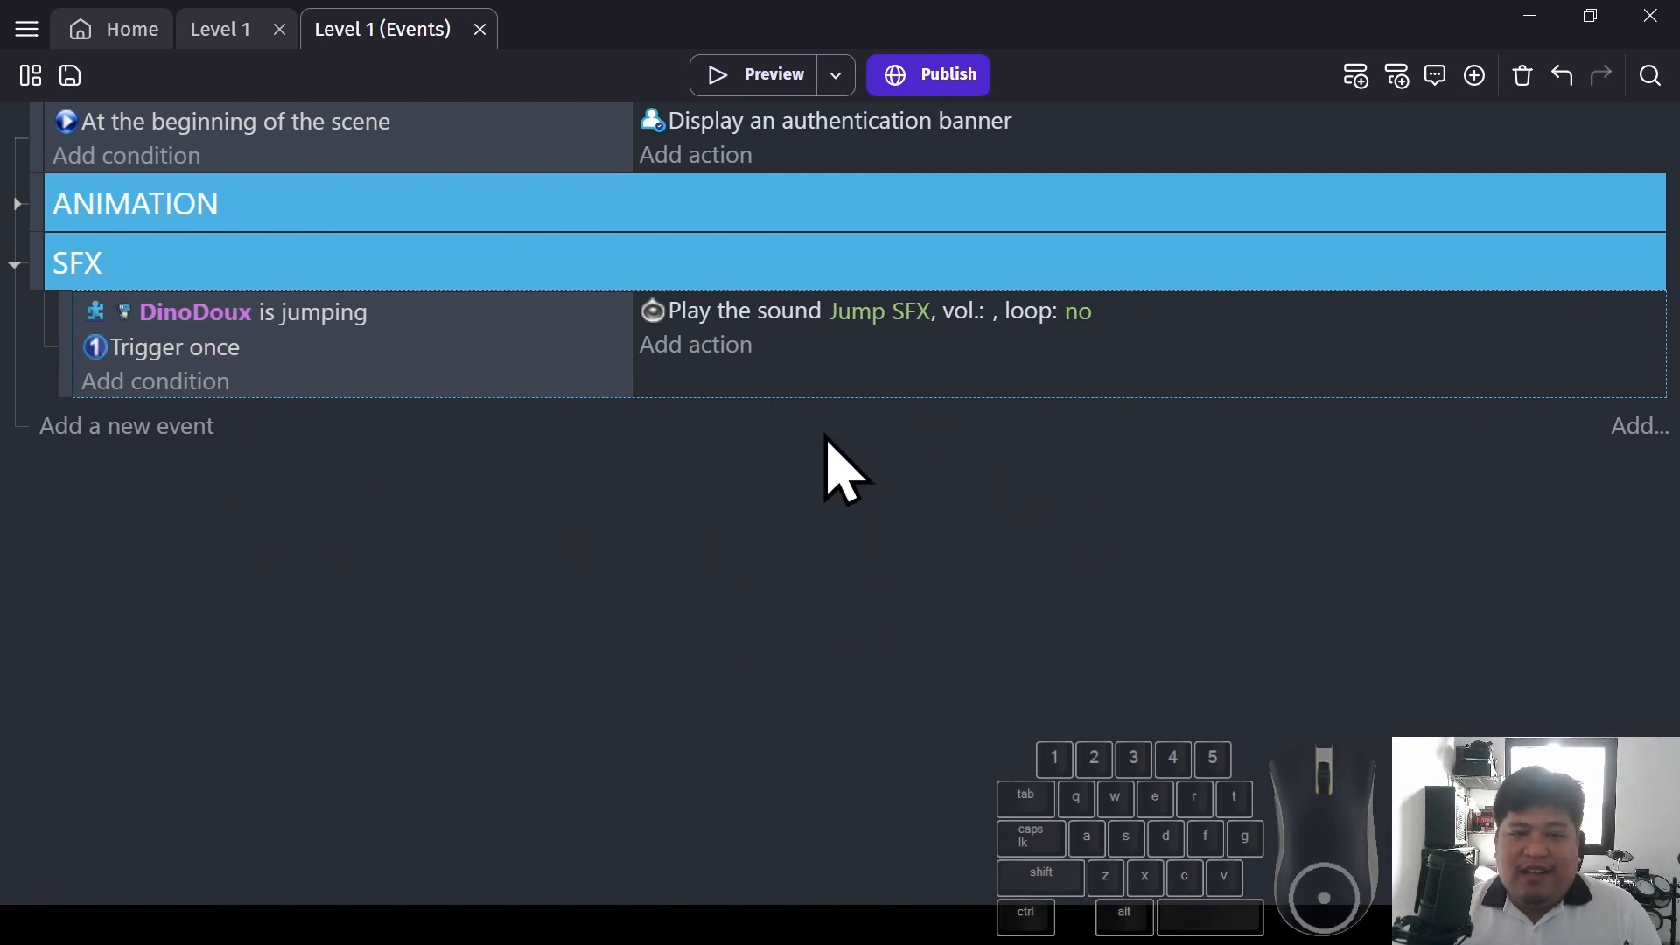
click(221, 30)
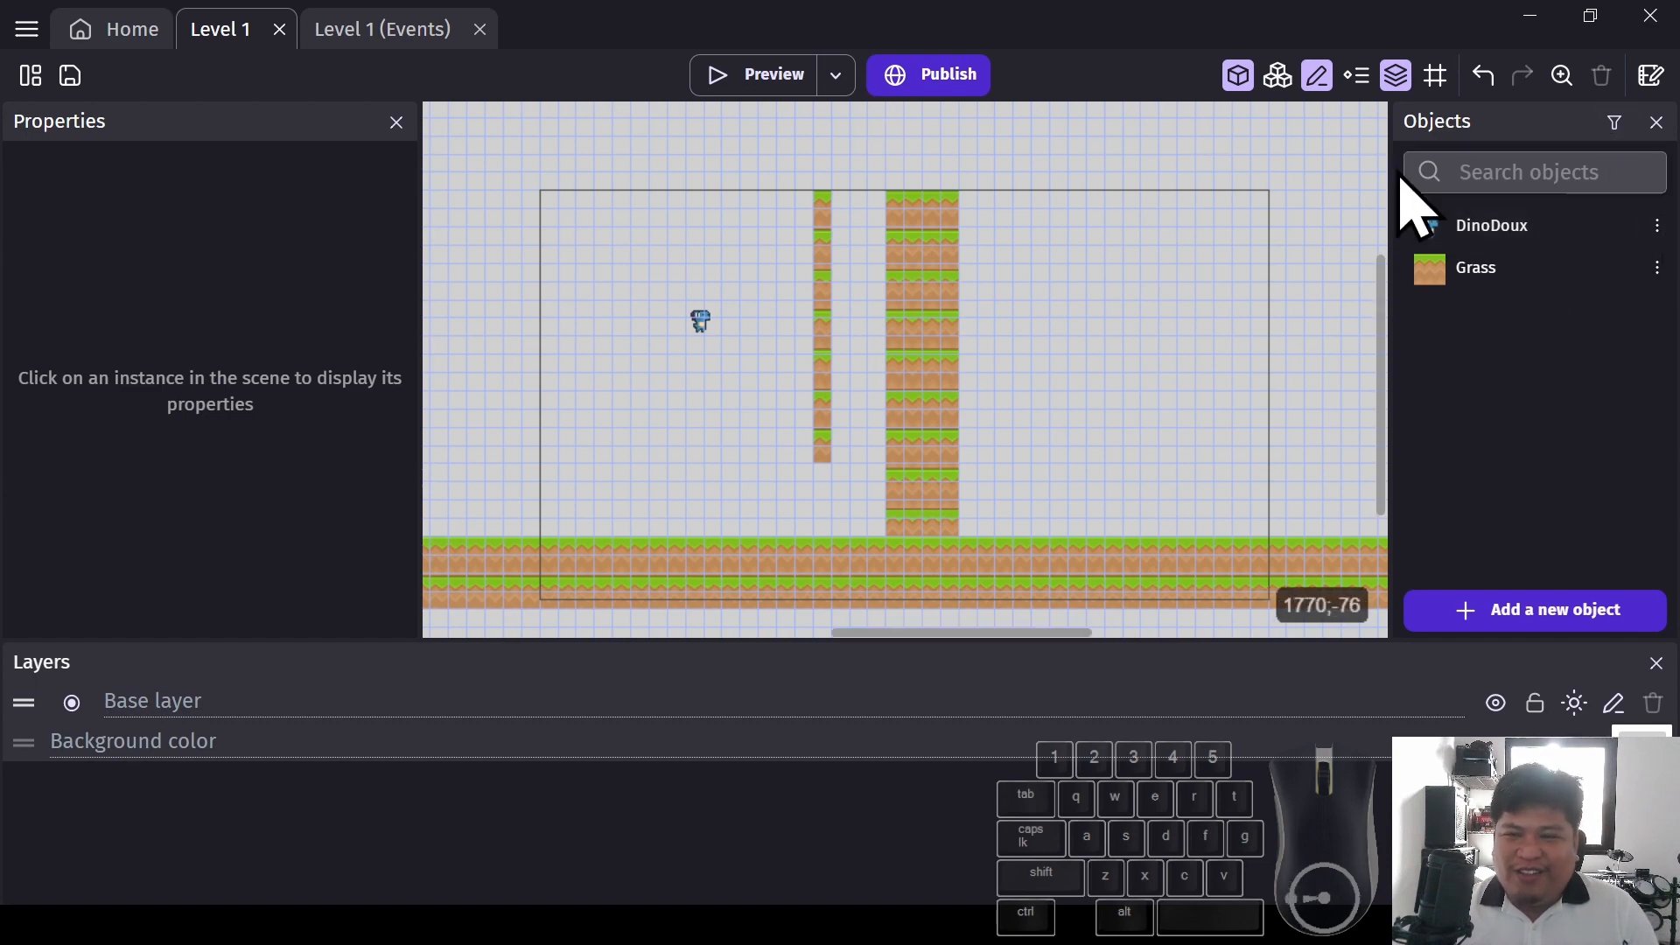
double_click(1559, 228)
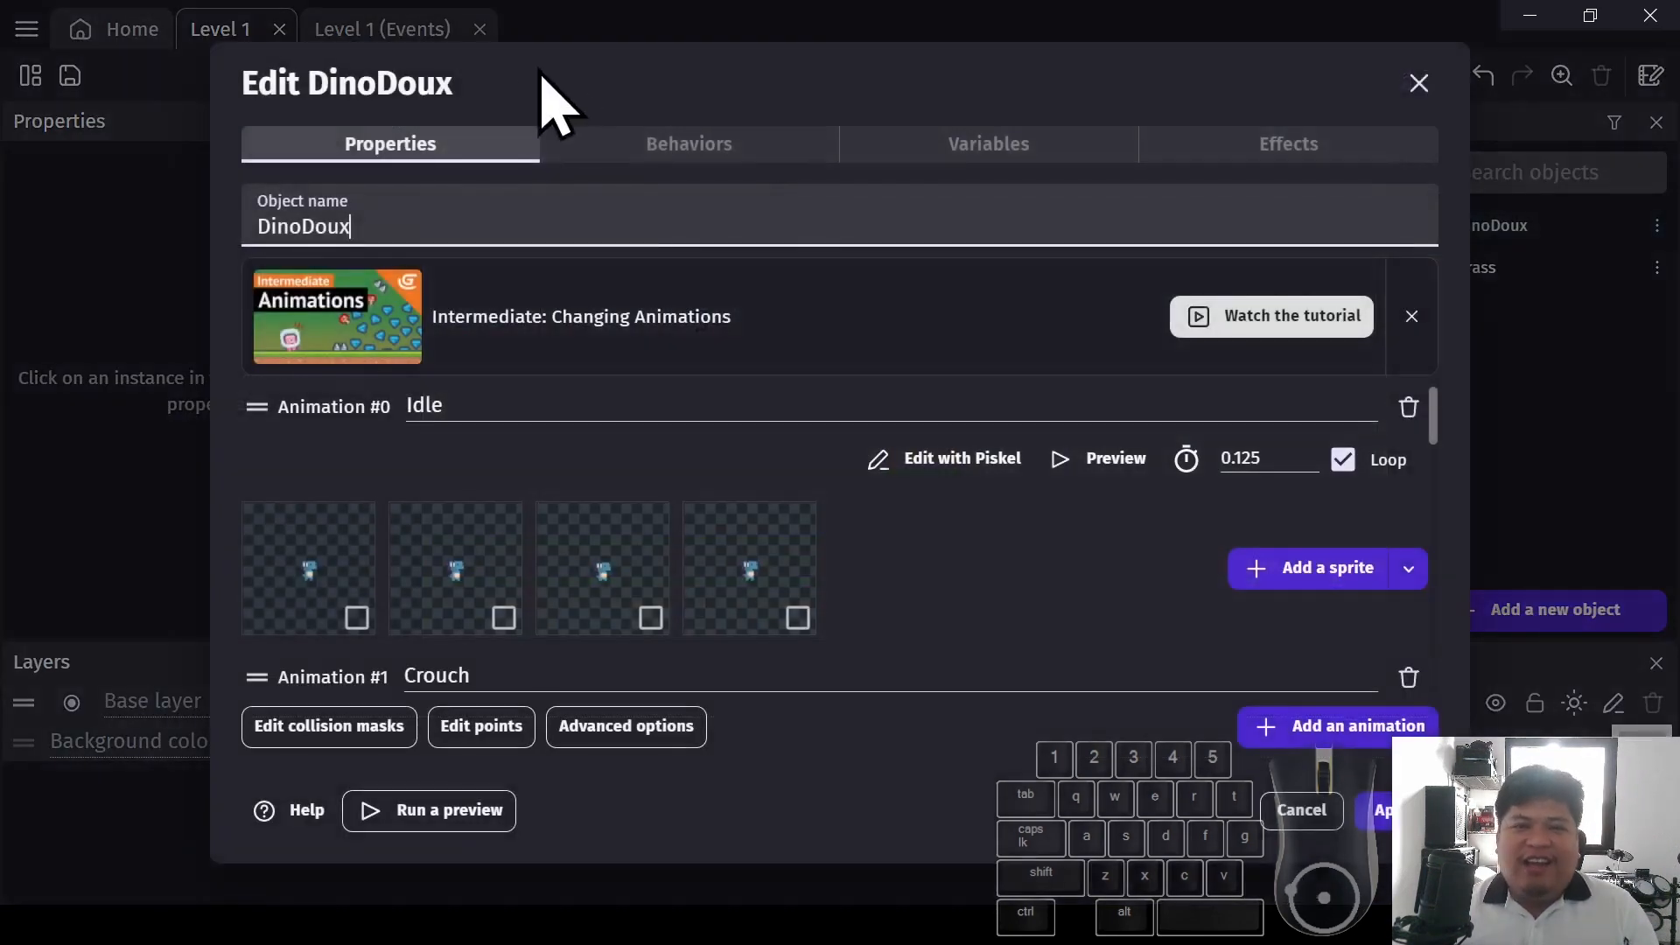
click(787, 150)
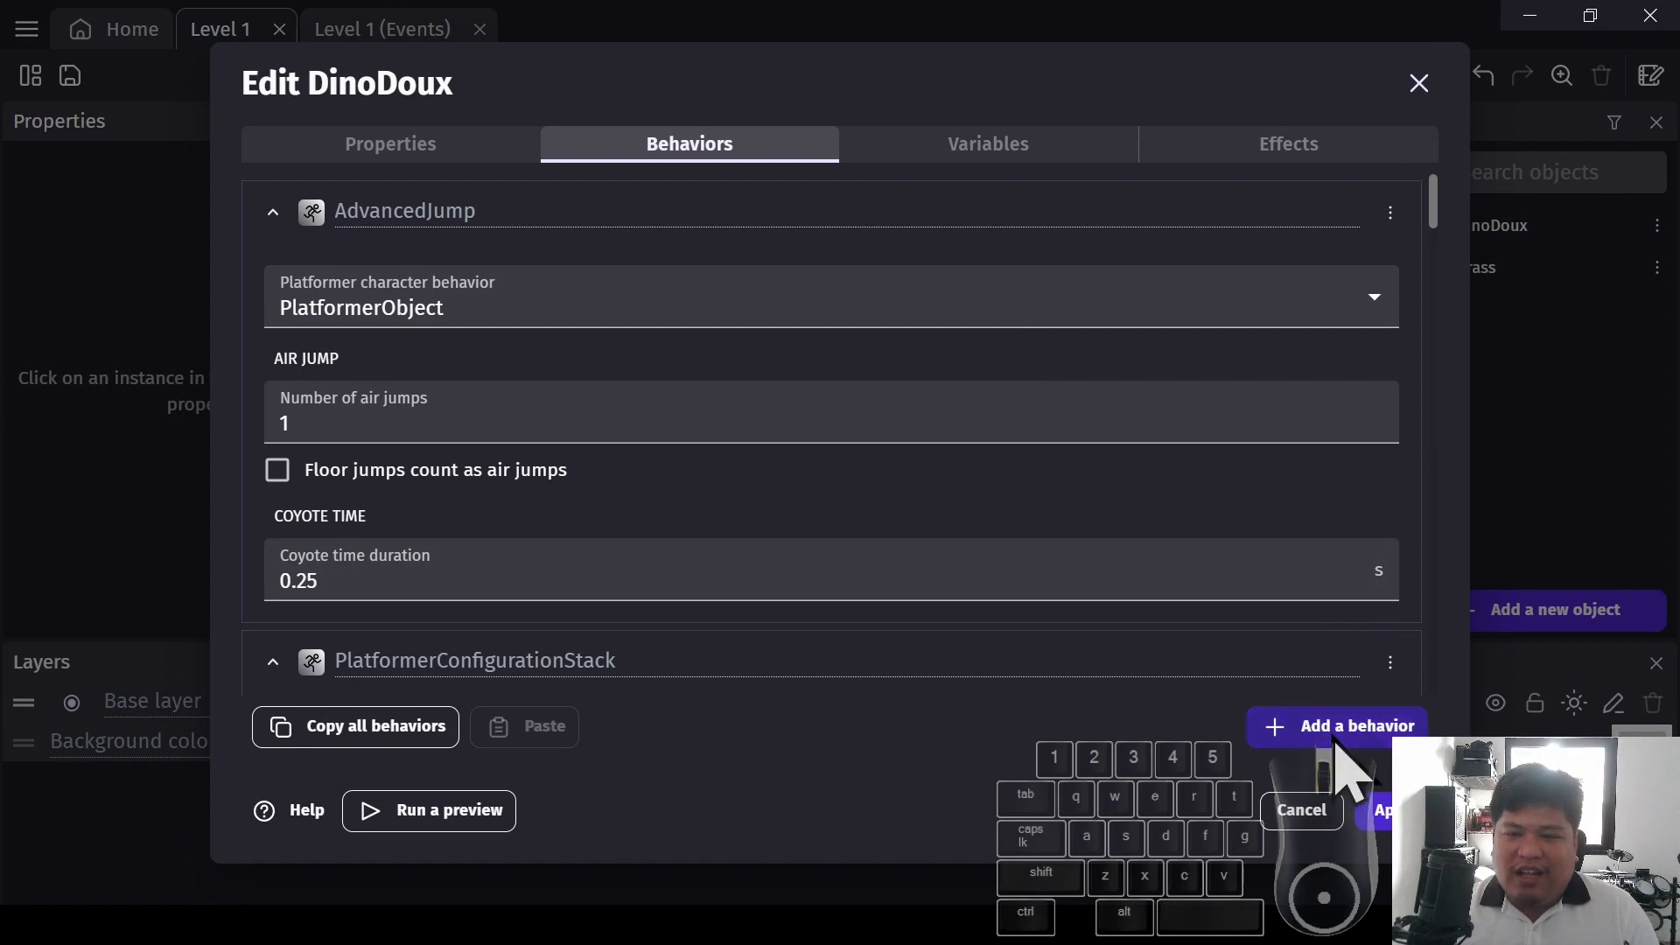
click(1335, 740)
drag(1442, 443, 1440, 748)
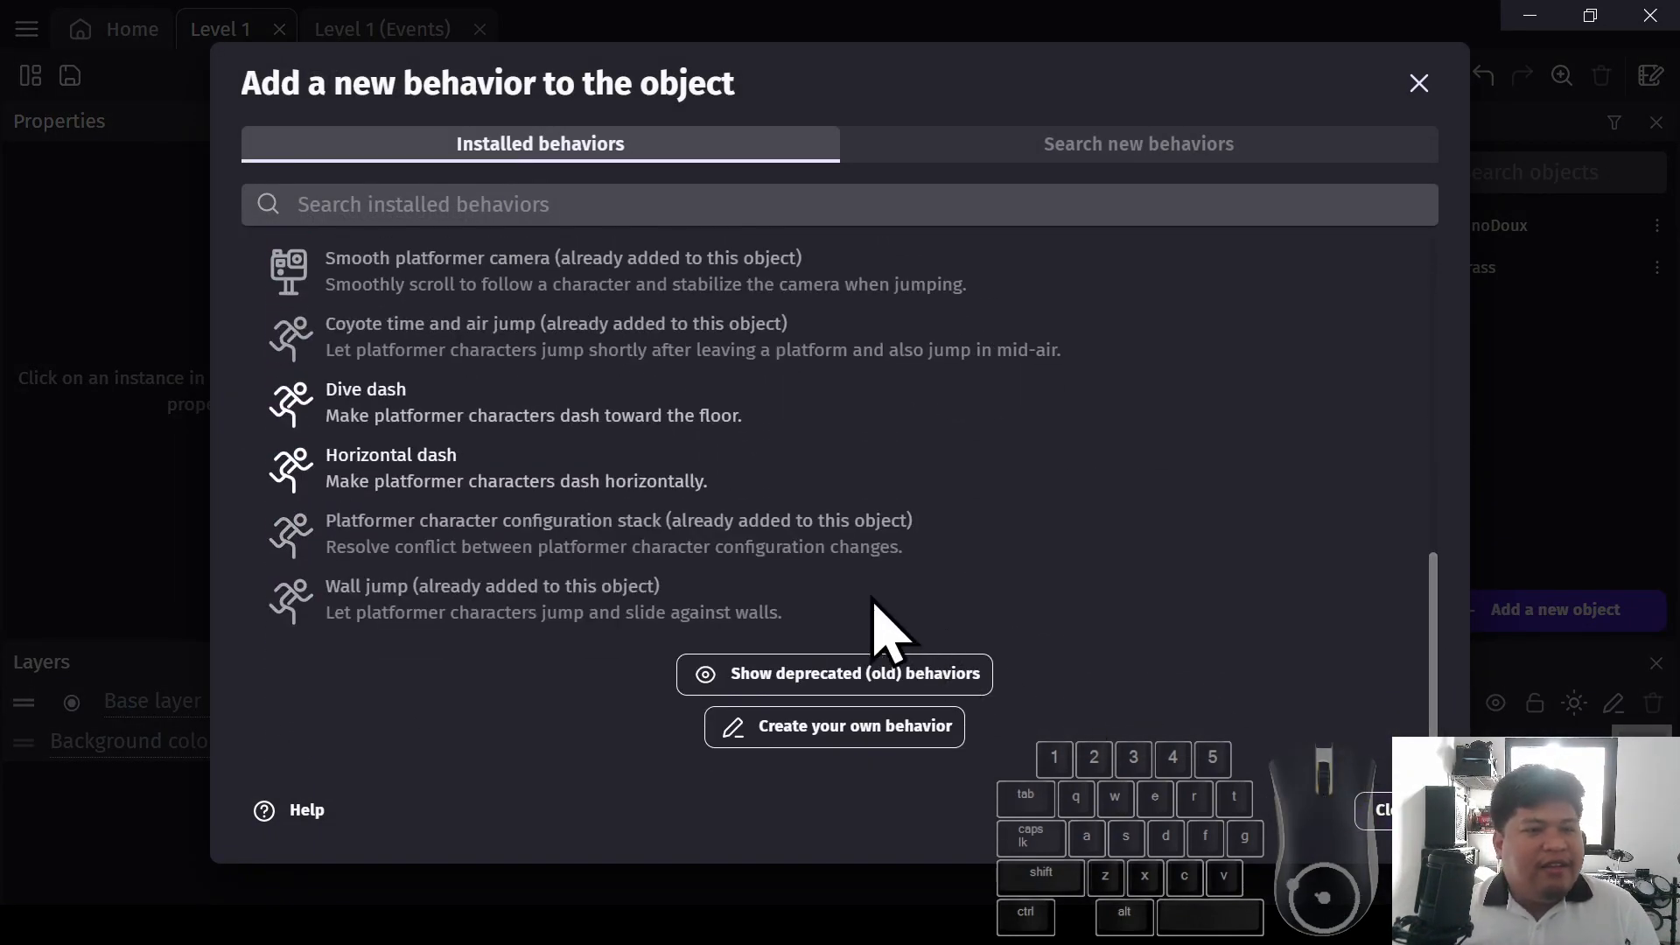
click(418, 477)
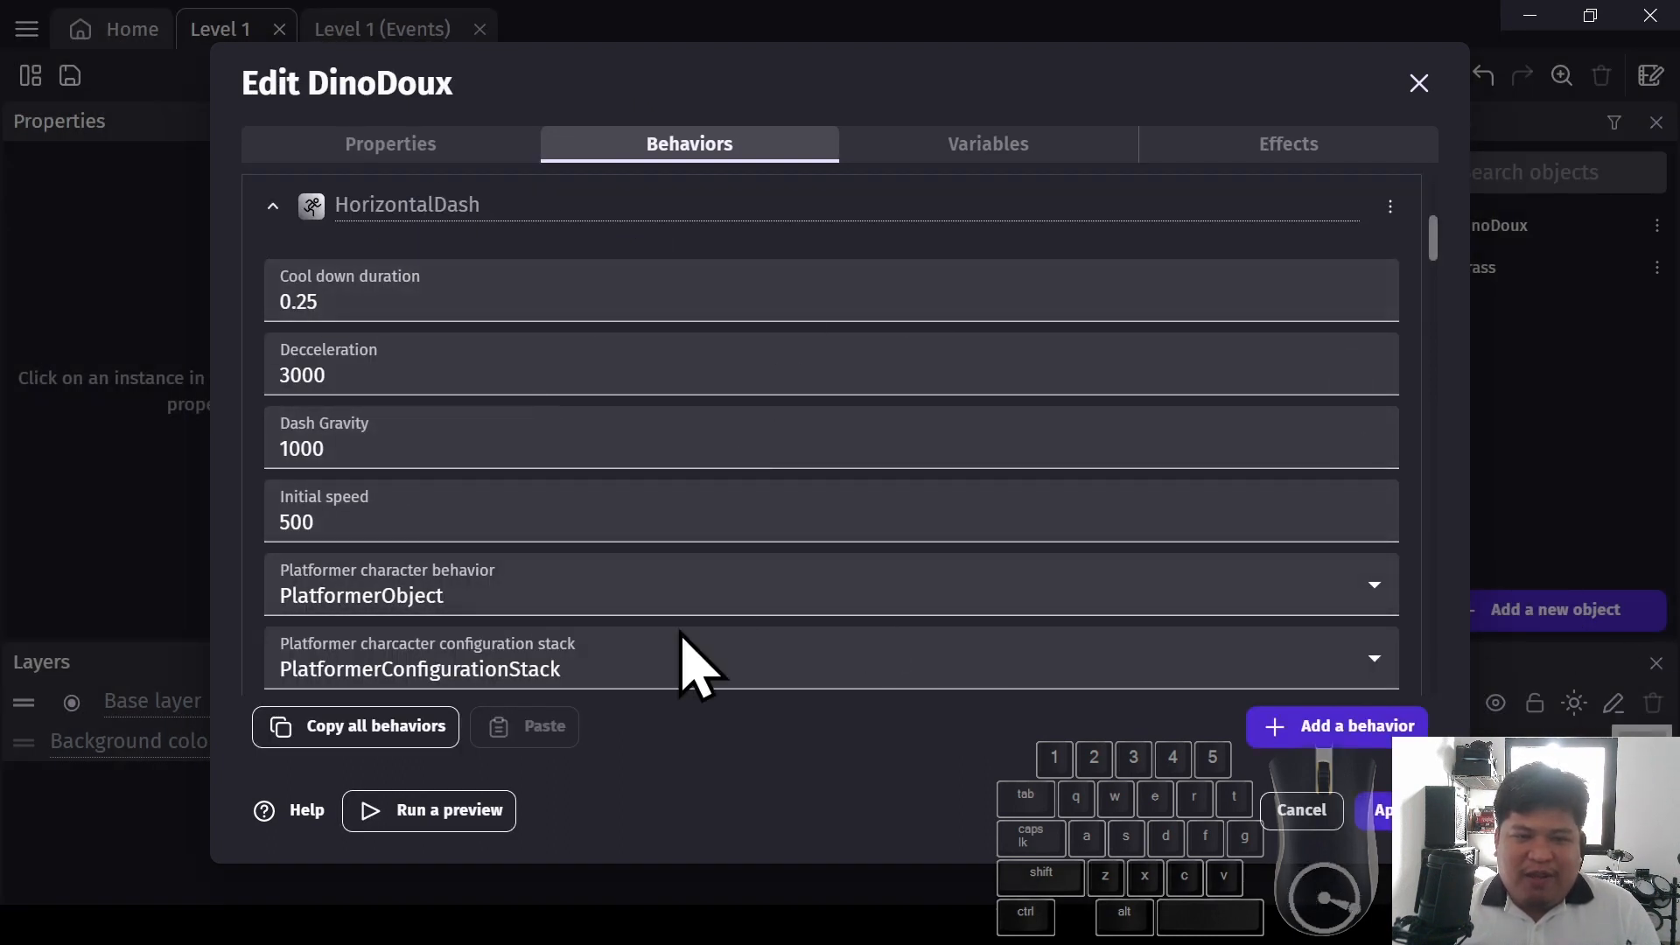
scroll(1438, 240, down, 1)
scroll(1437, 240, up, 1)
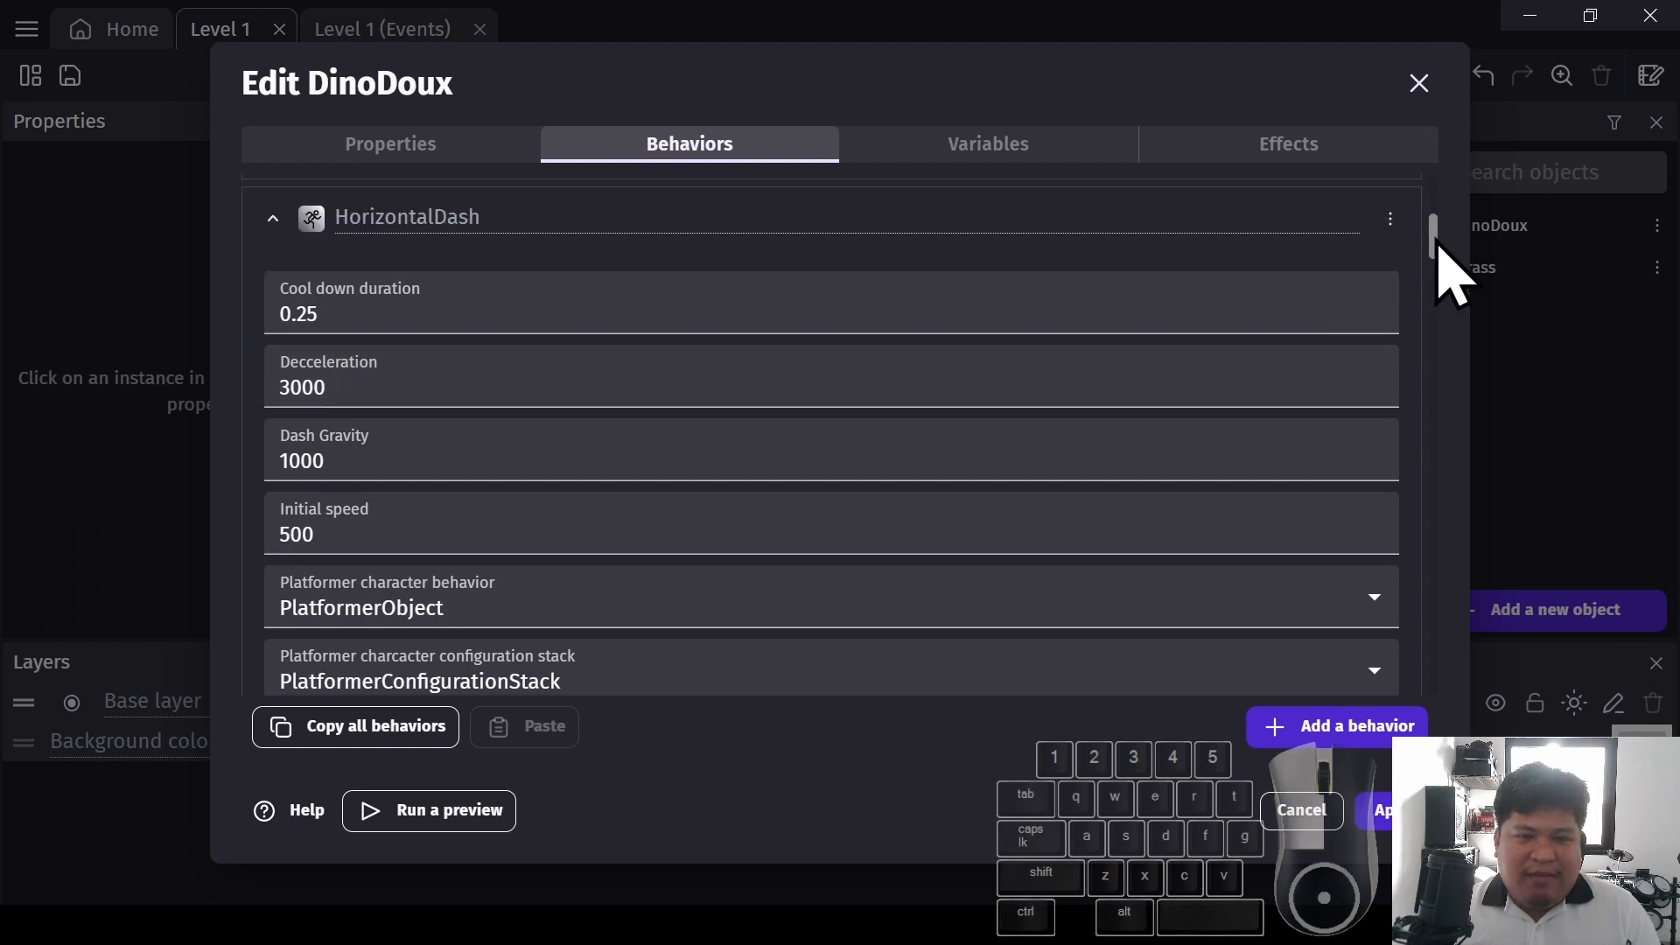
scroll(1438, 253, down, 4)
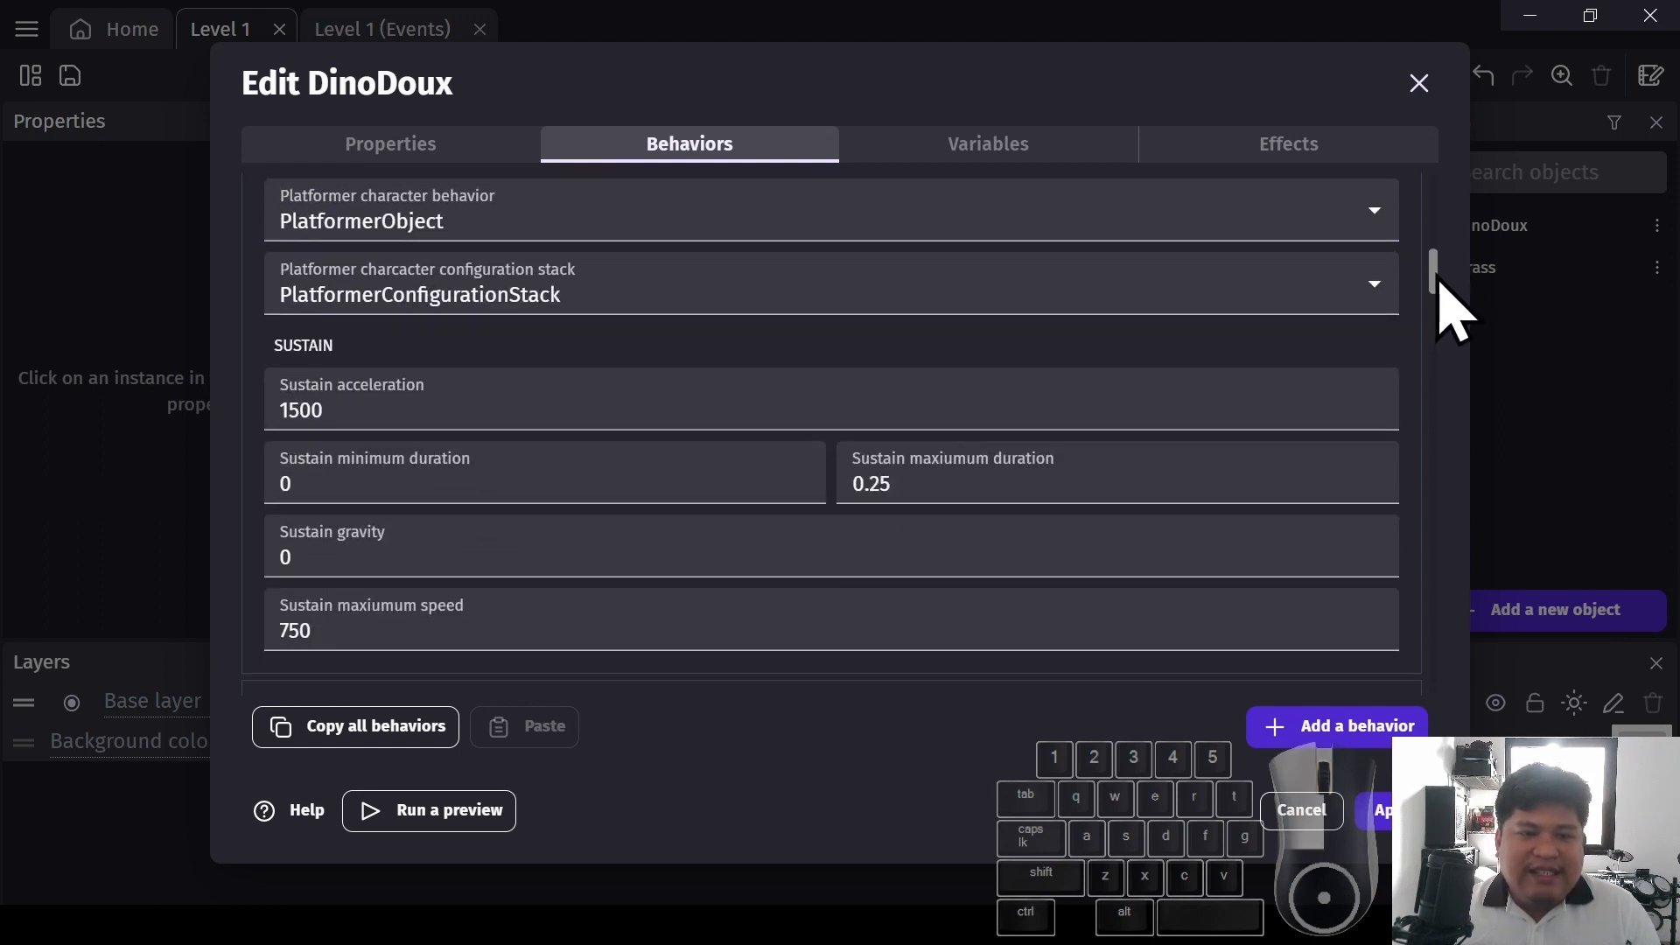
scroll(1439, 289, up, 3)
click(1403, 819)
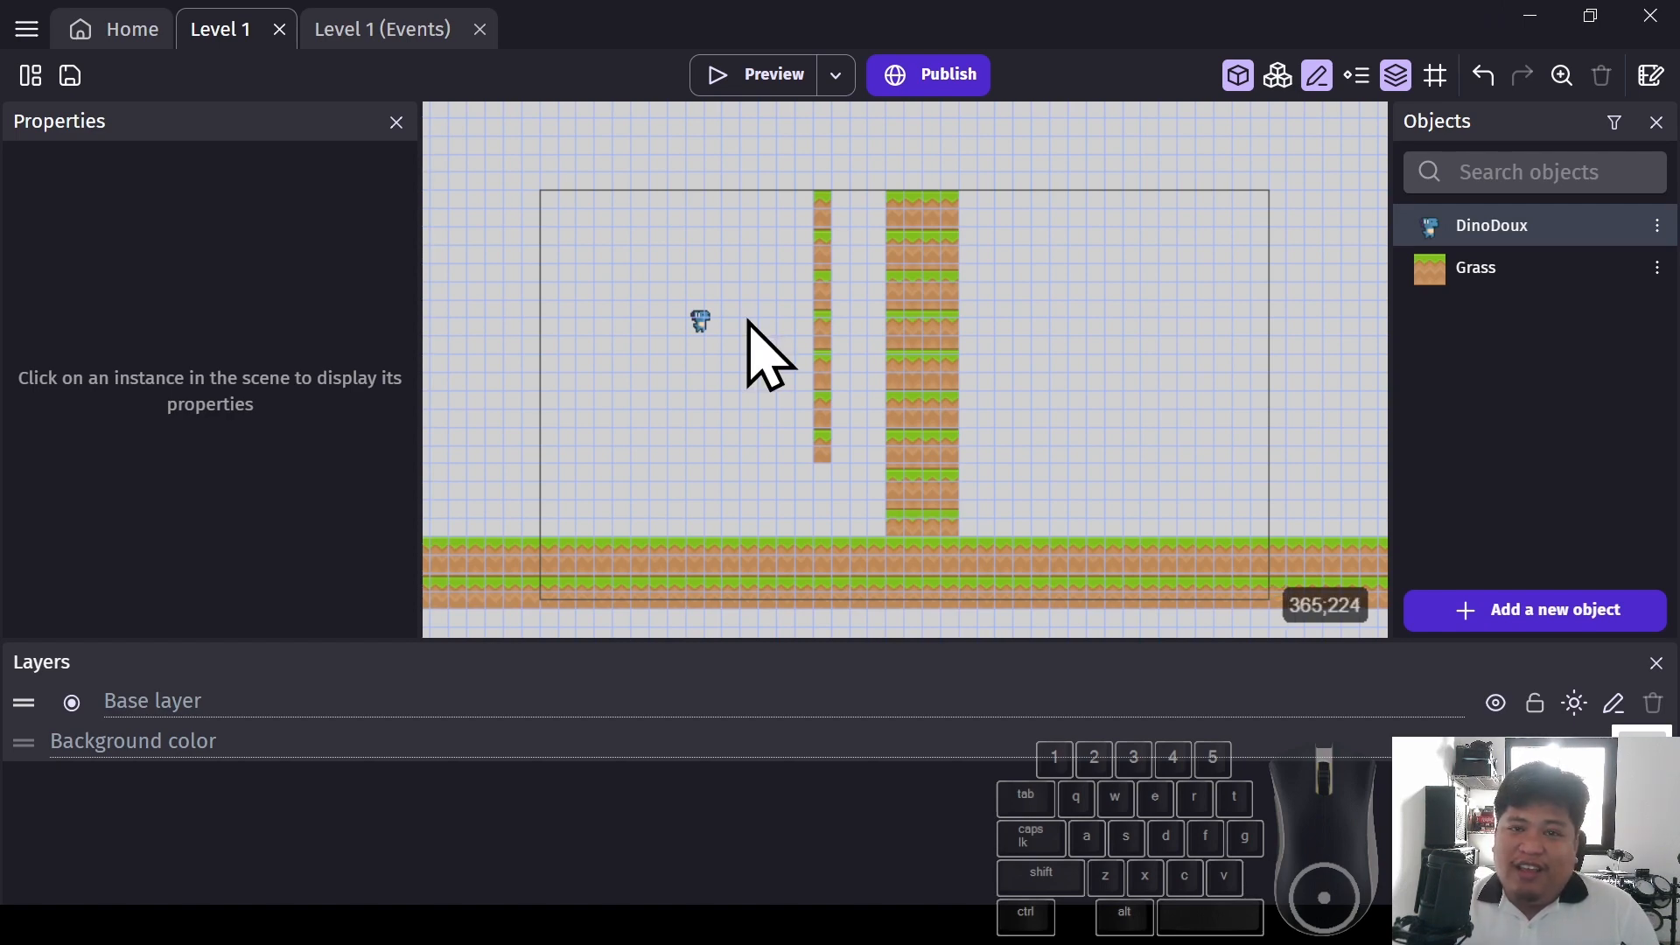
Add a new event below the SFX group in the Level 1 events with a Key pressed condition for the g key
click(357, 35)
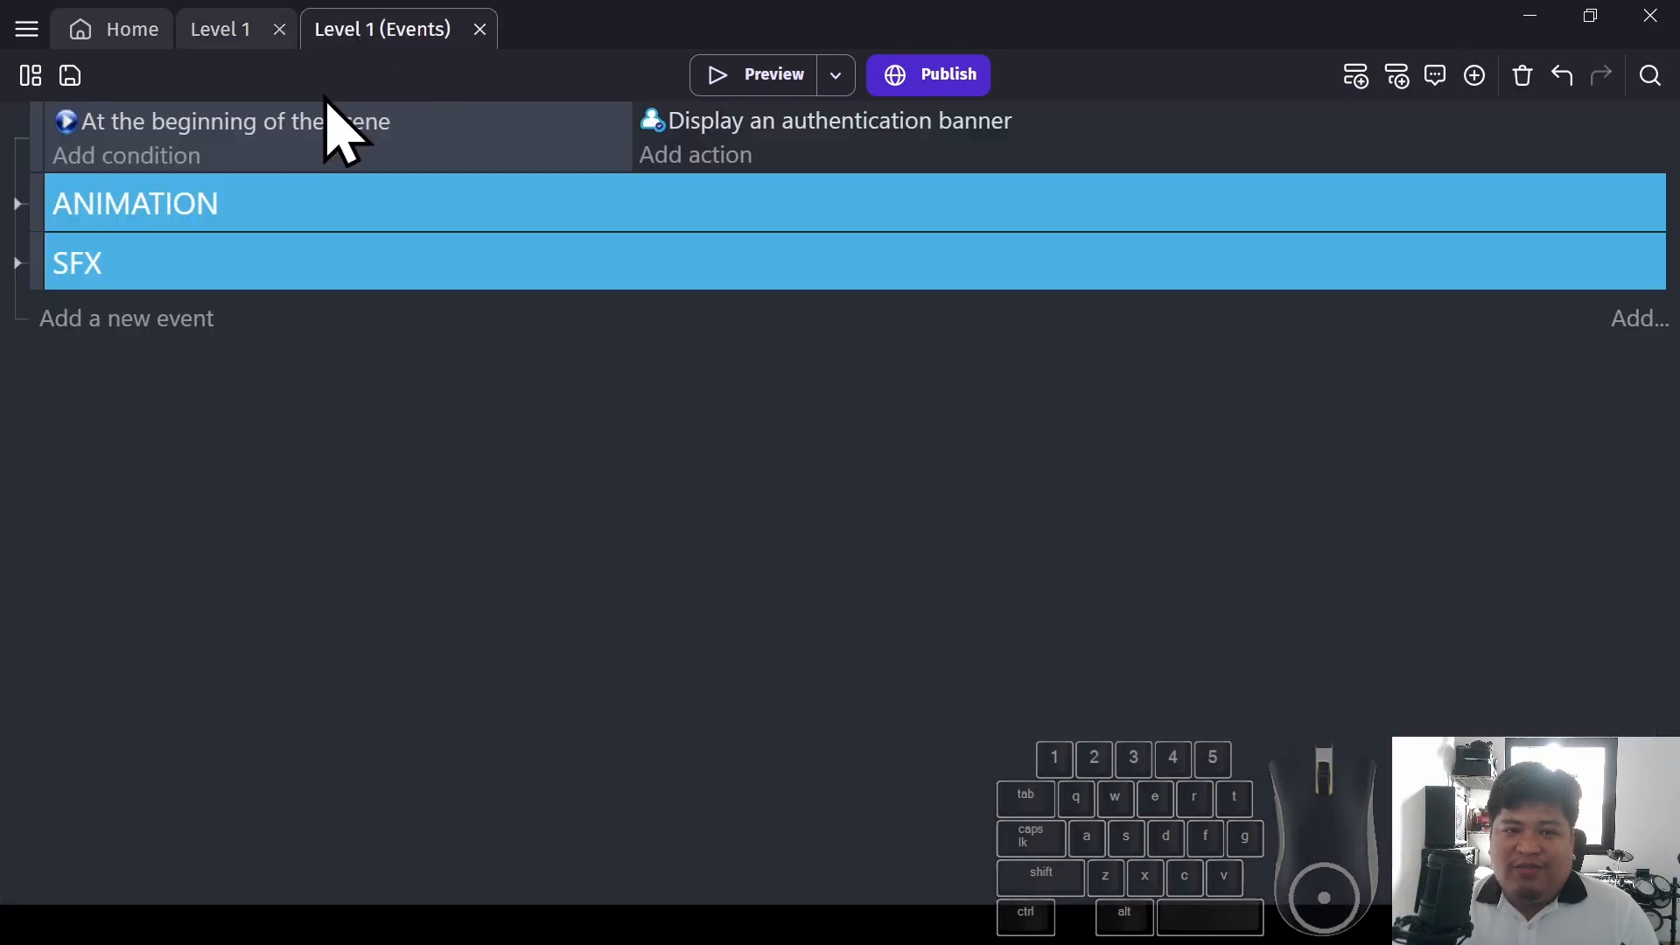
click(96, 361)
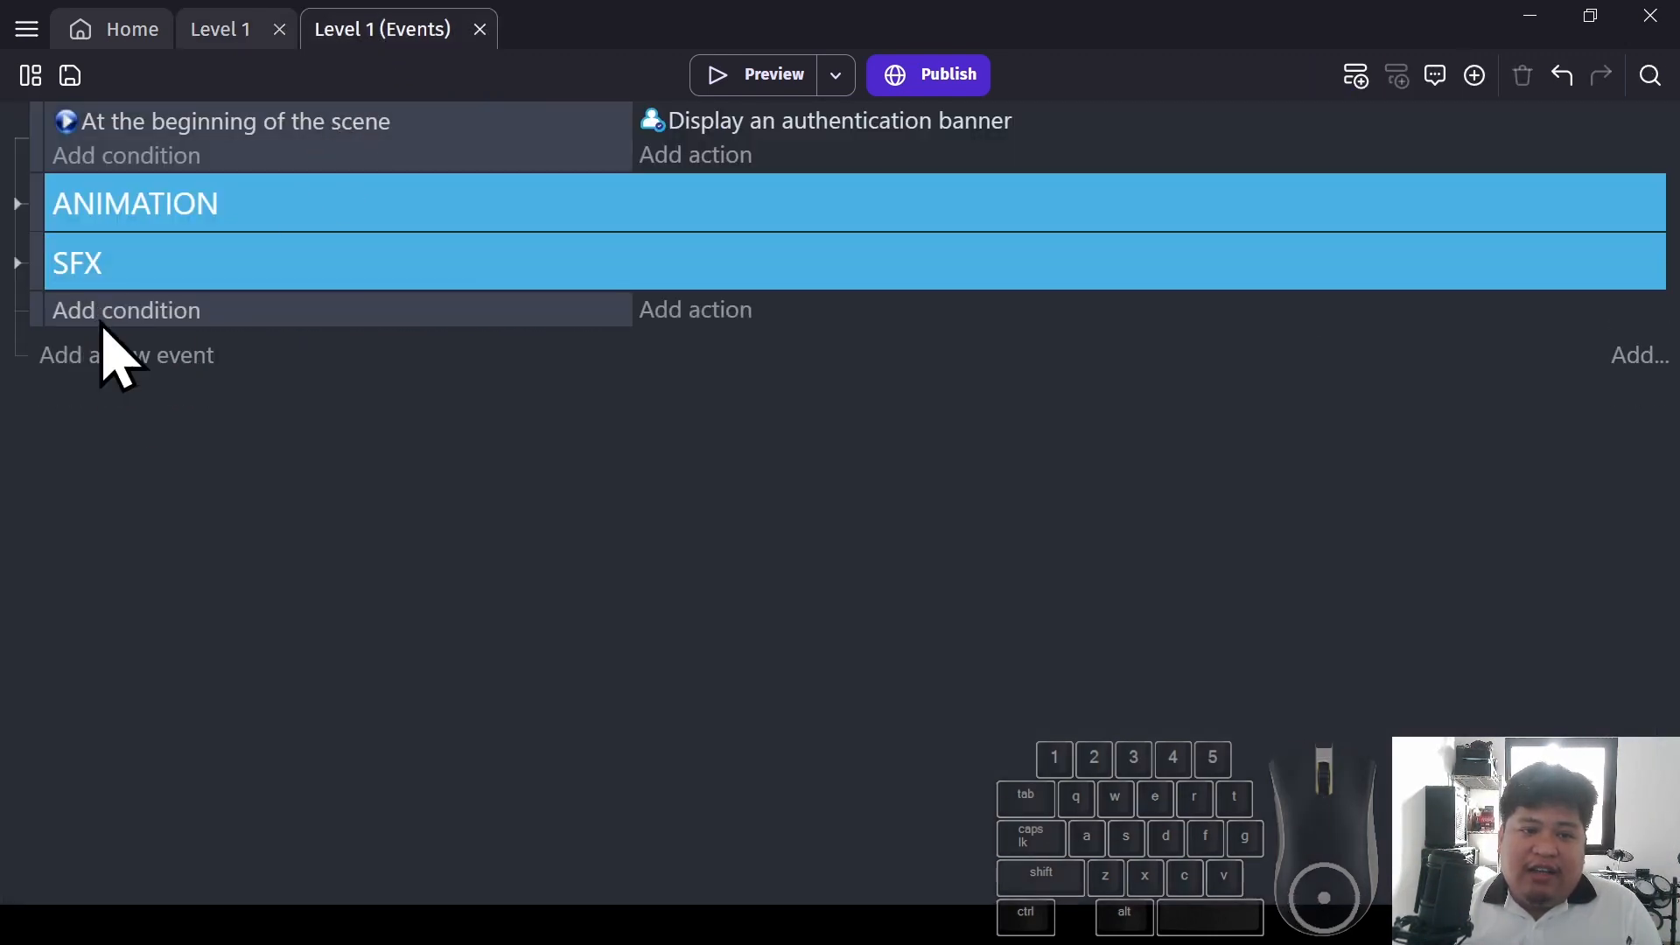
click(102, 317)
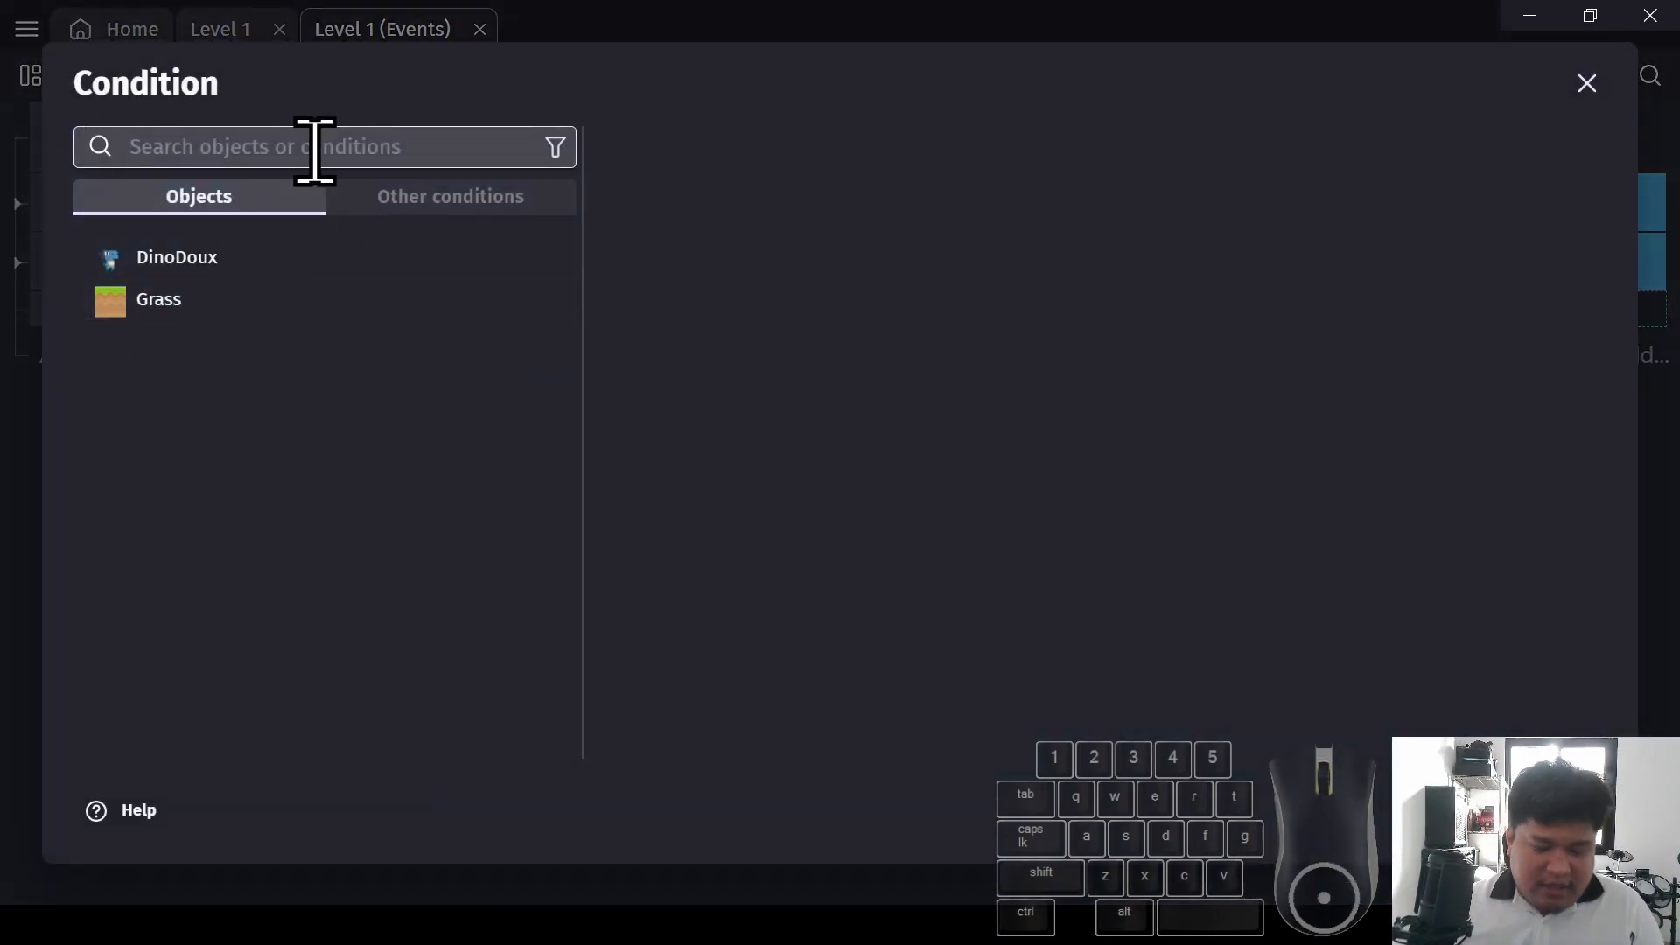
text(pre)
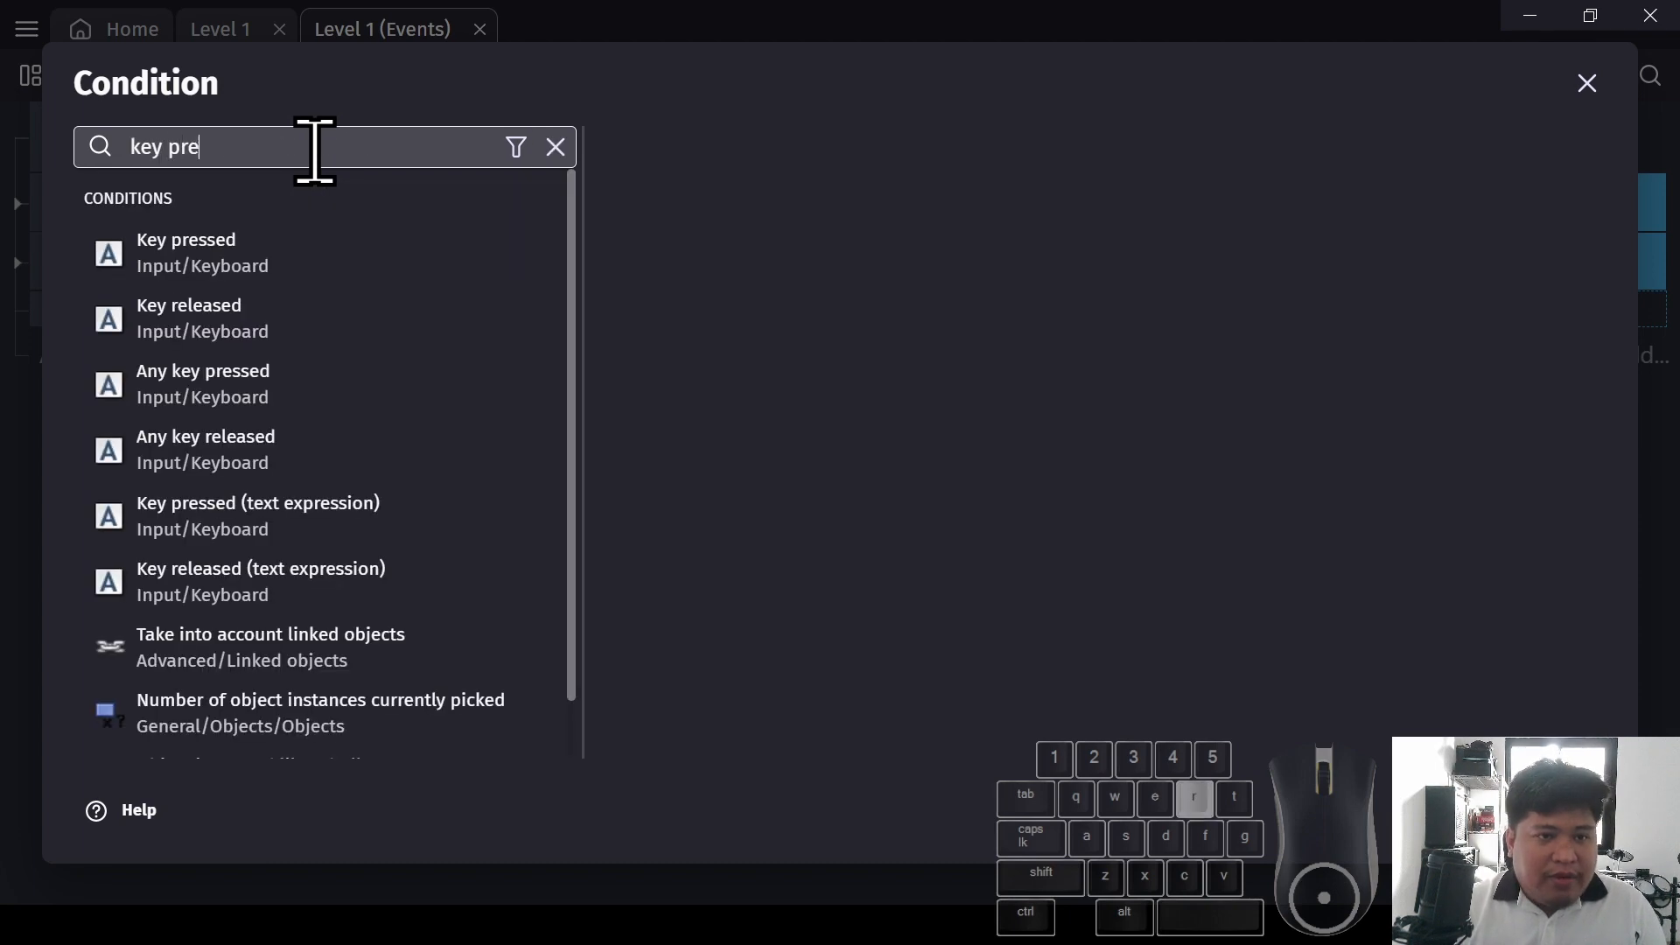
text(ssedc)
click(215, 263)
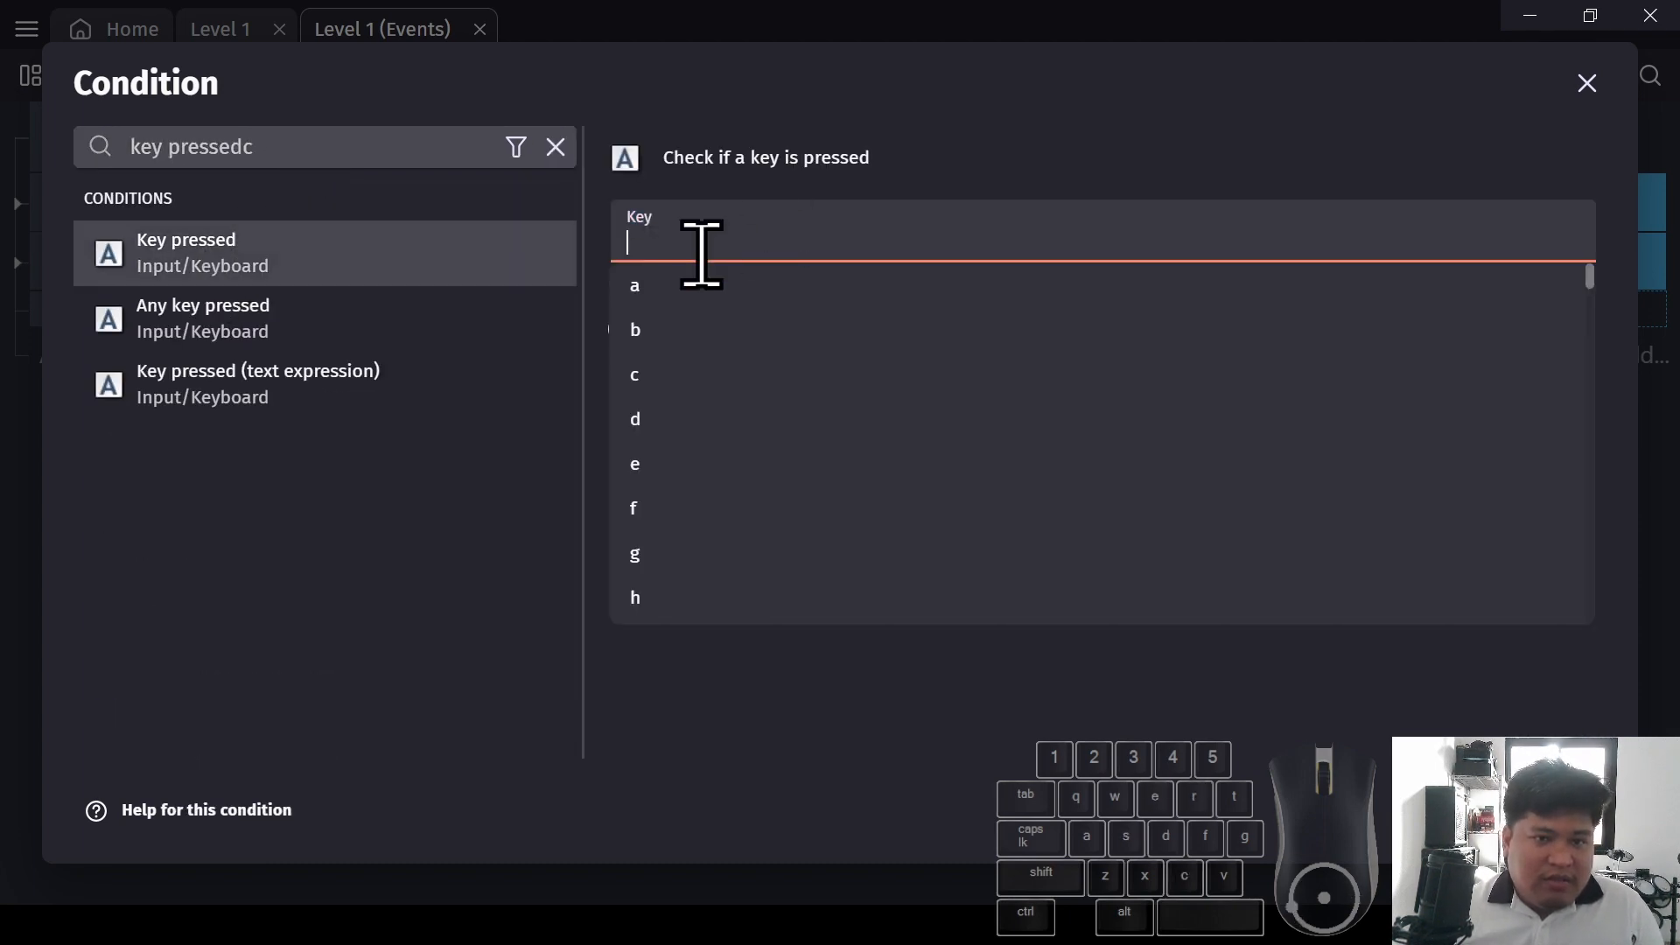
text(g)
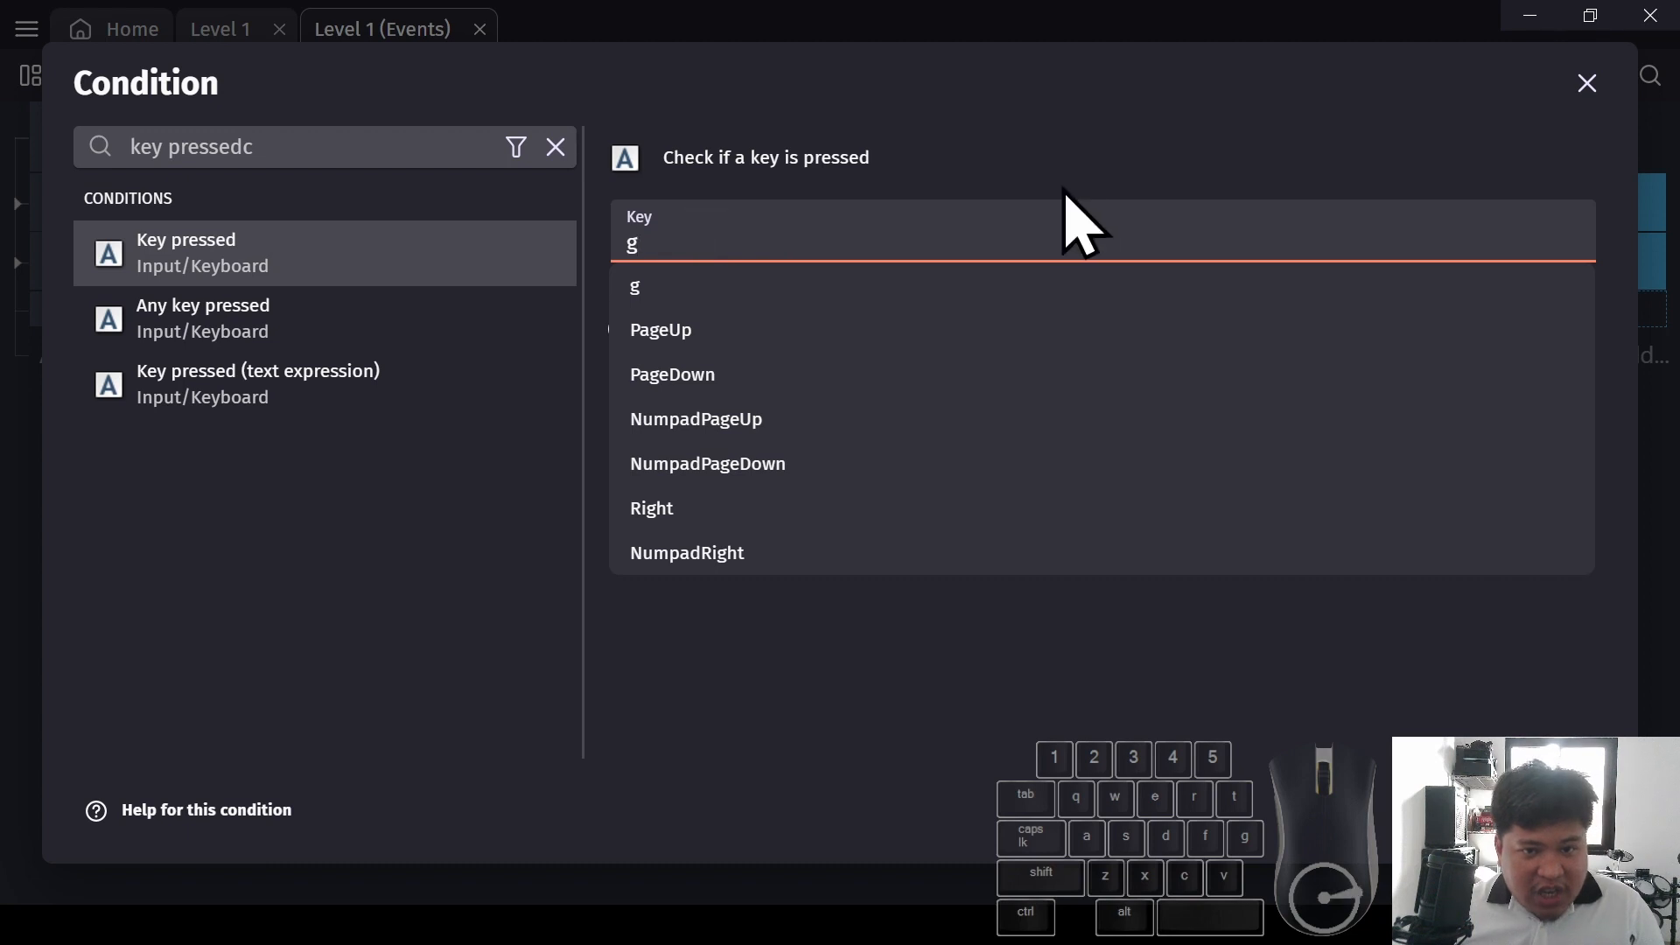
click(857, 711)
click(1568, 810)
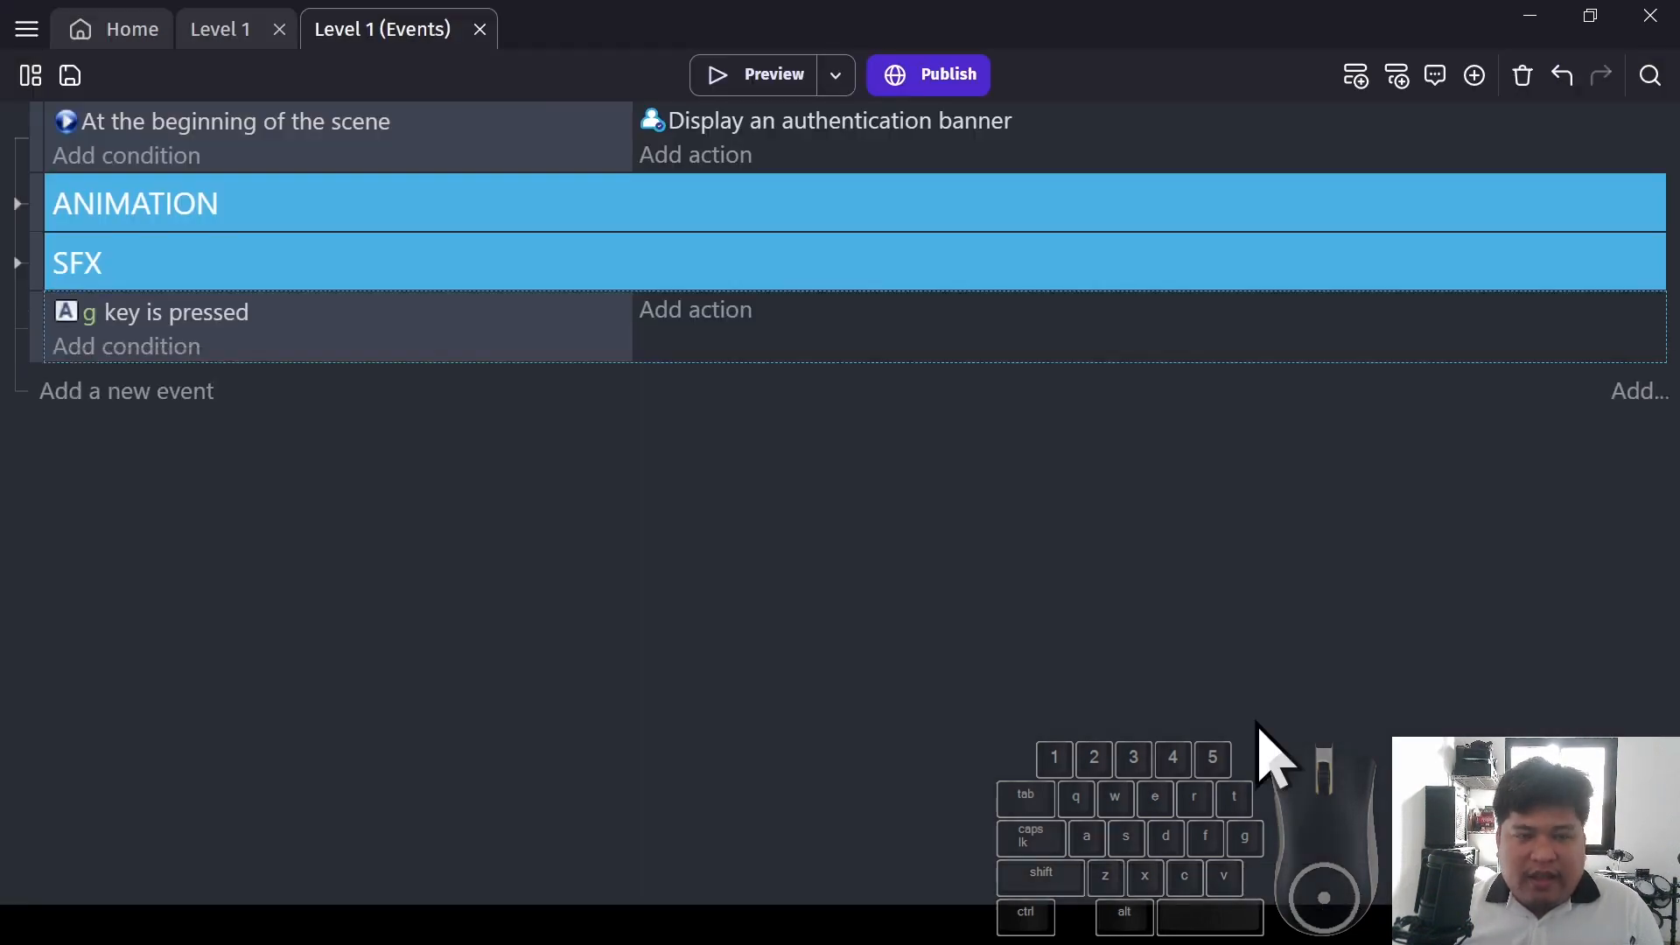
Add the Horizontal dash action "Simulate dash key" for DinoDoux to the g key event
click(696, 311)
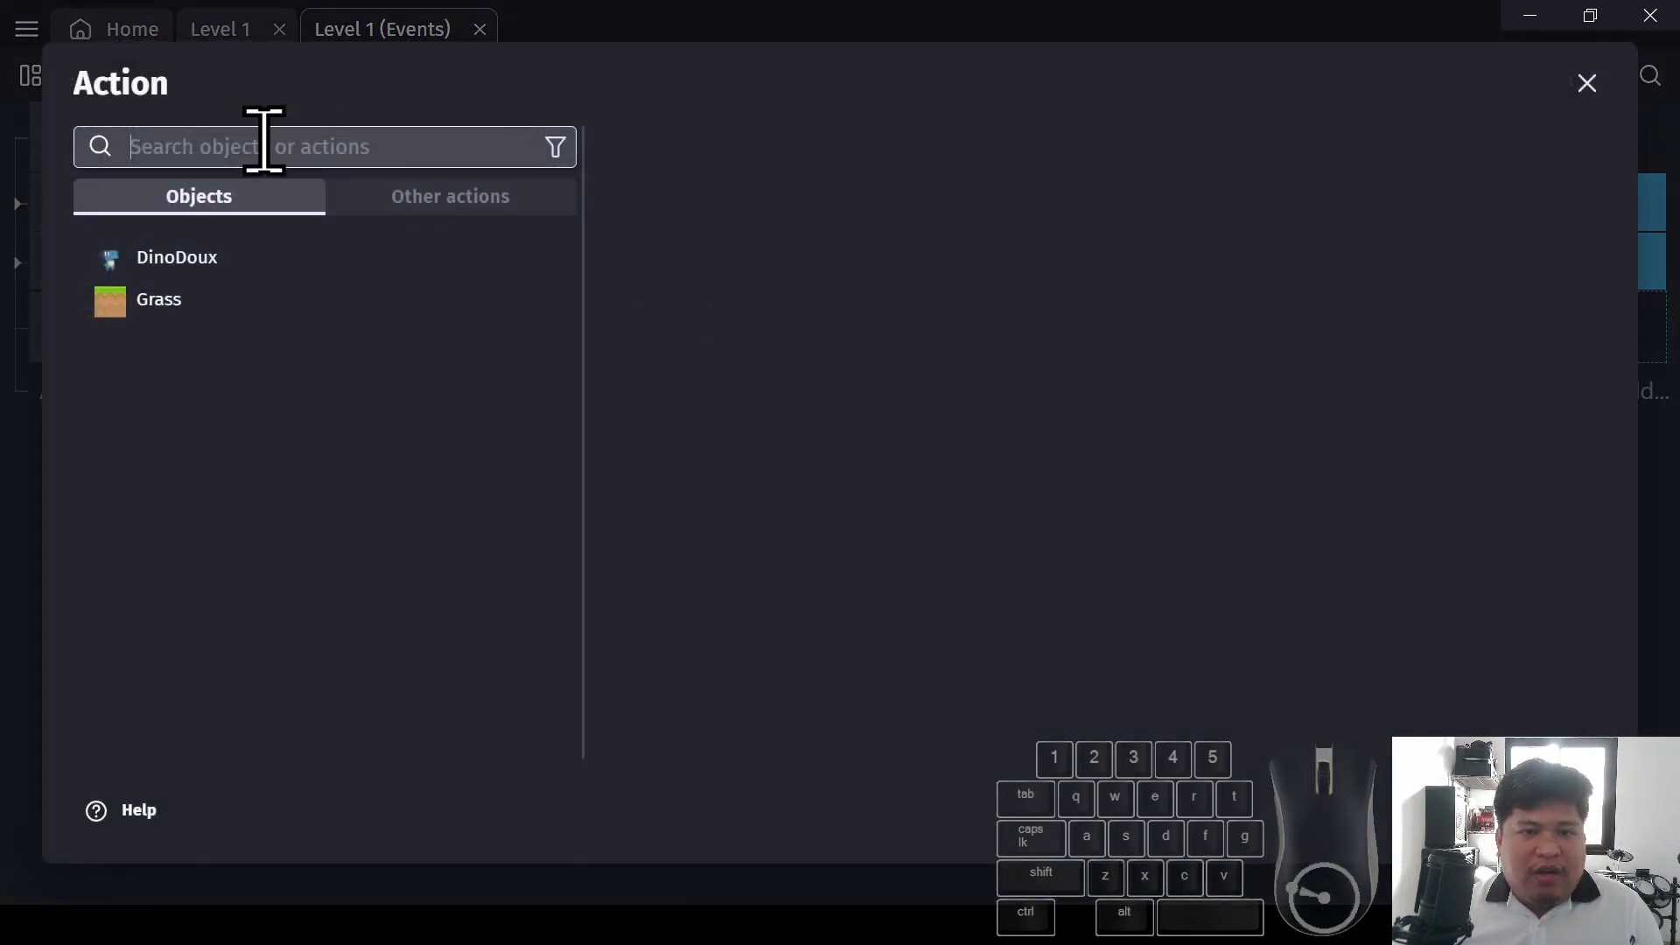
click(180, 262)
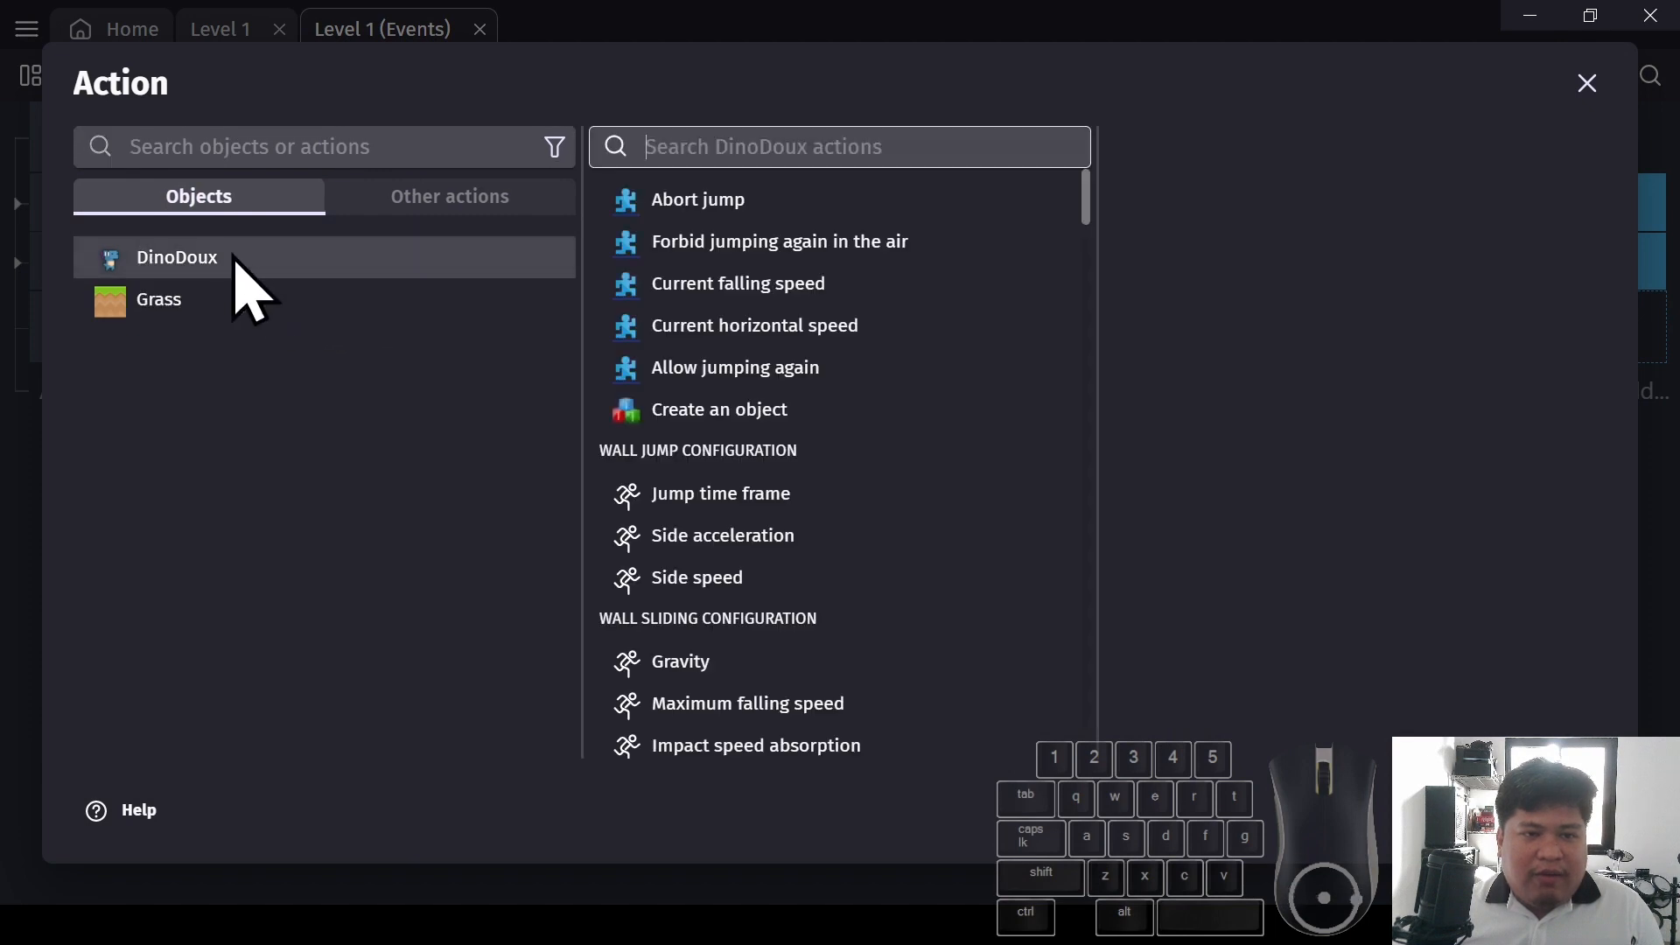
click(1008, 150)
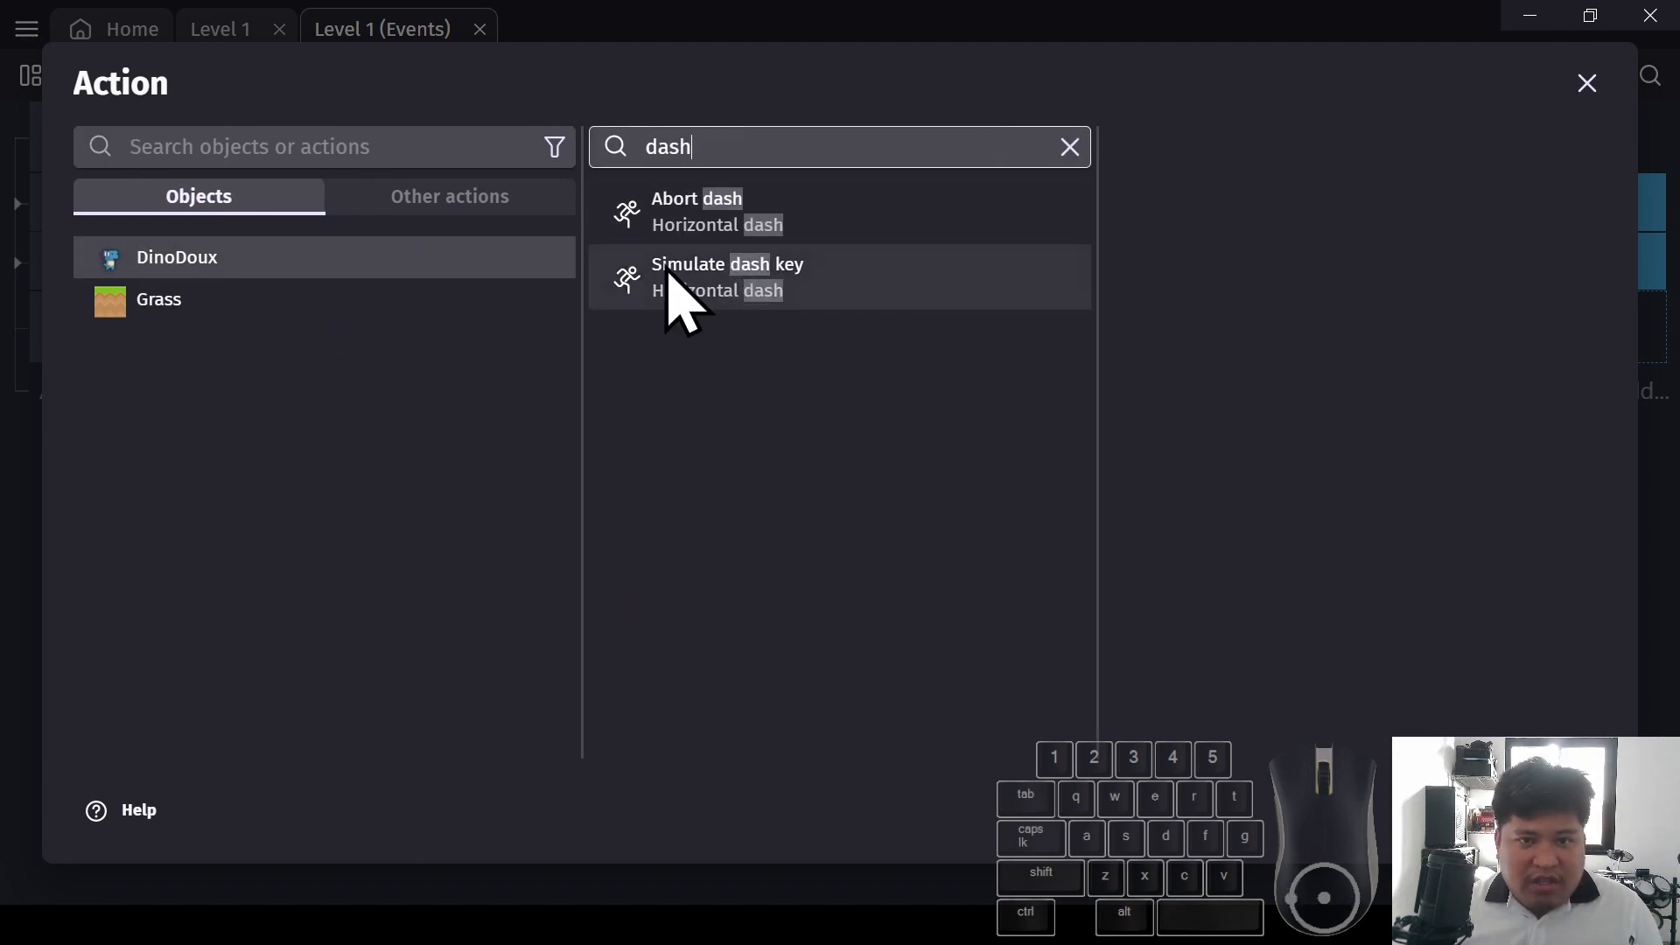
click(752, 289)
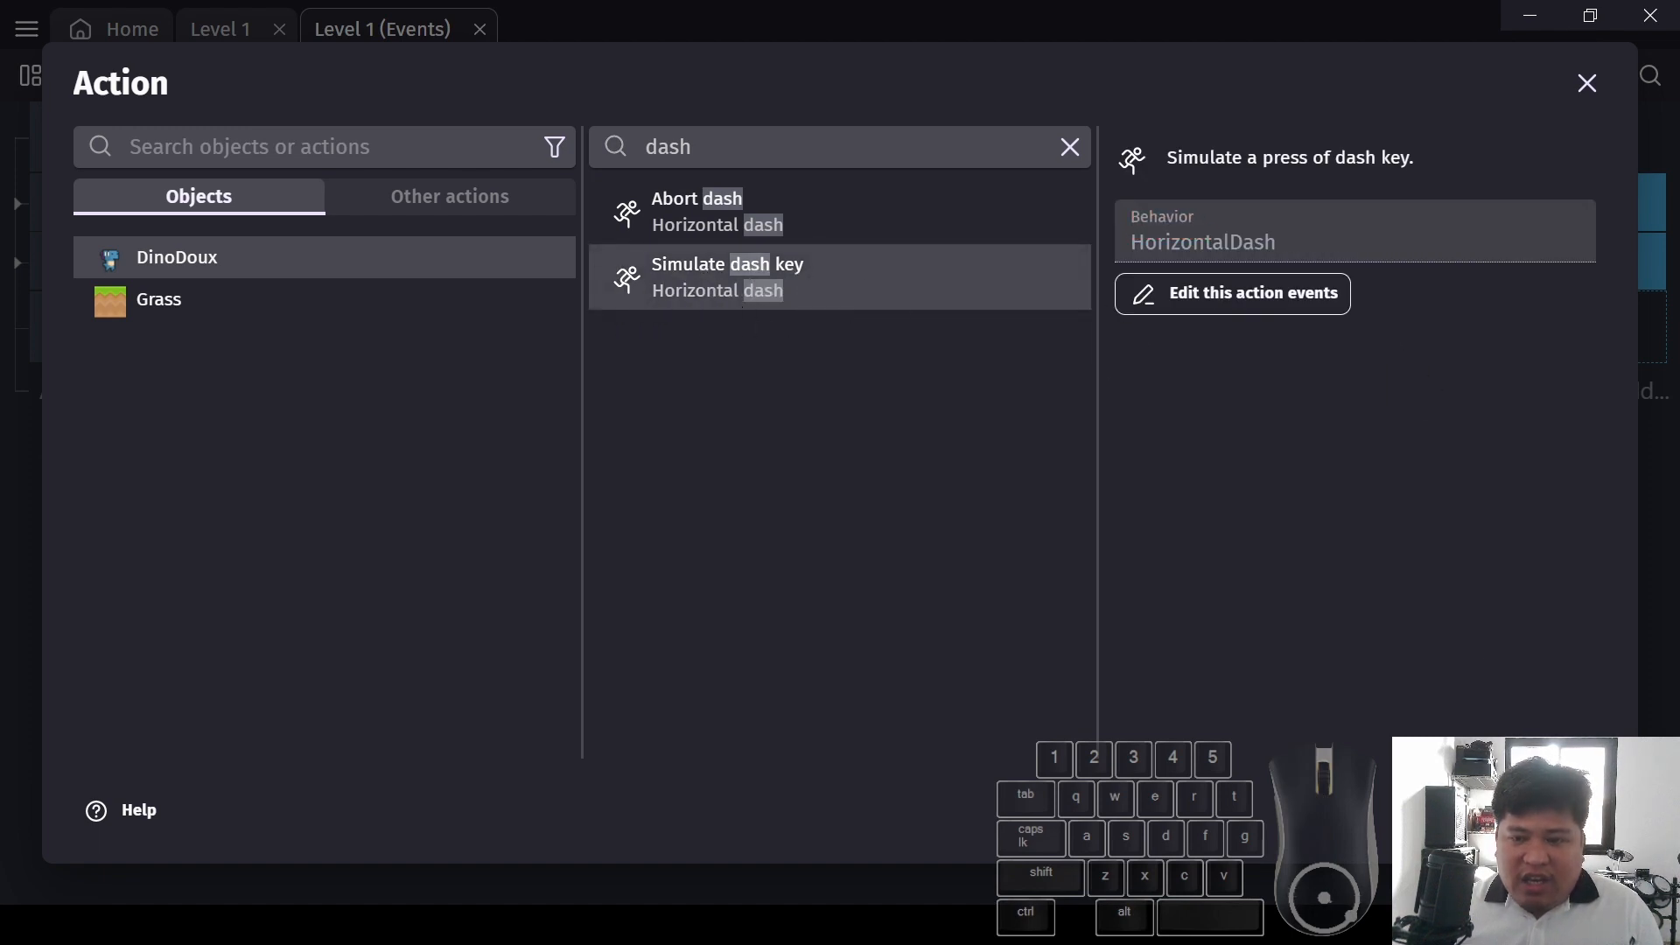
click(1569, 810)
click(782, 448)
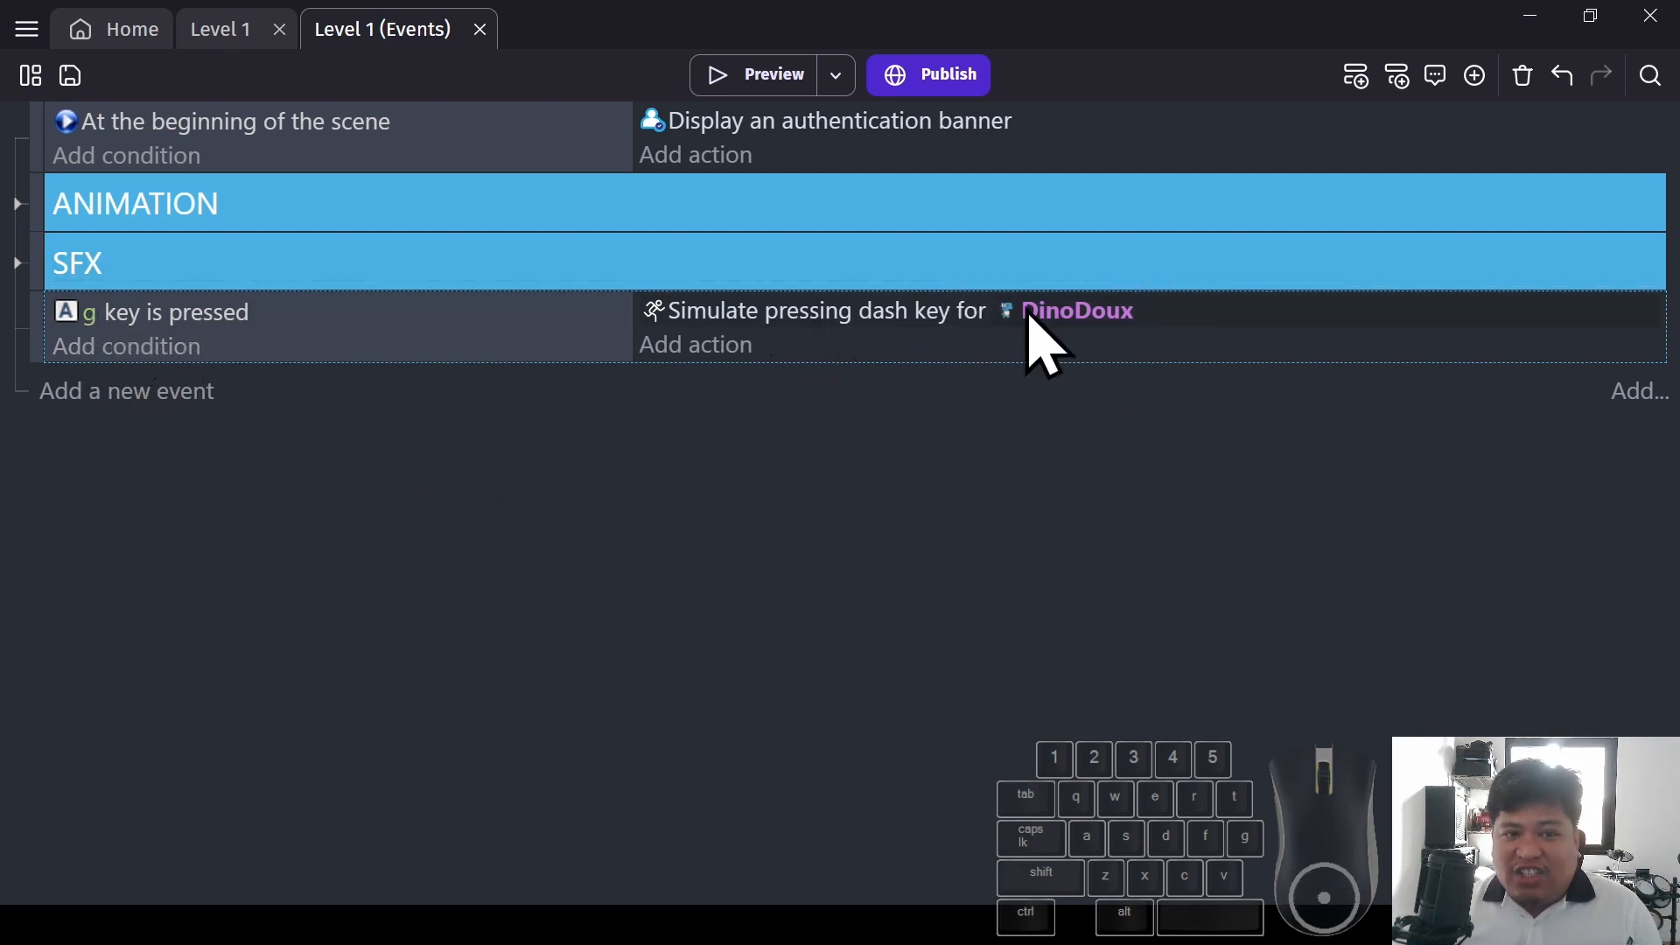
Add a "Trigger once while true" condition to the g key event
click(126, 350)
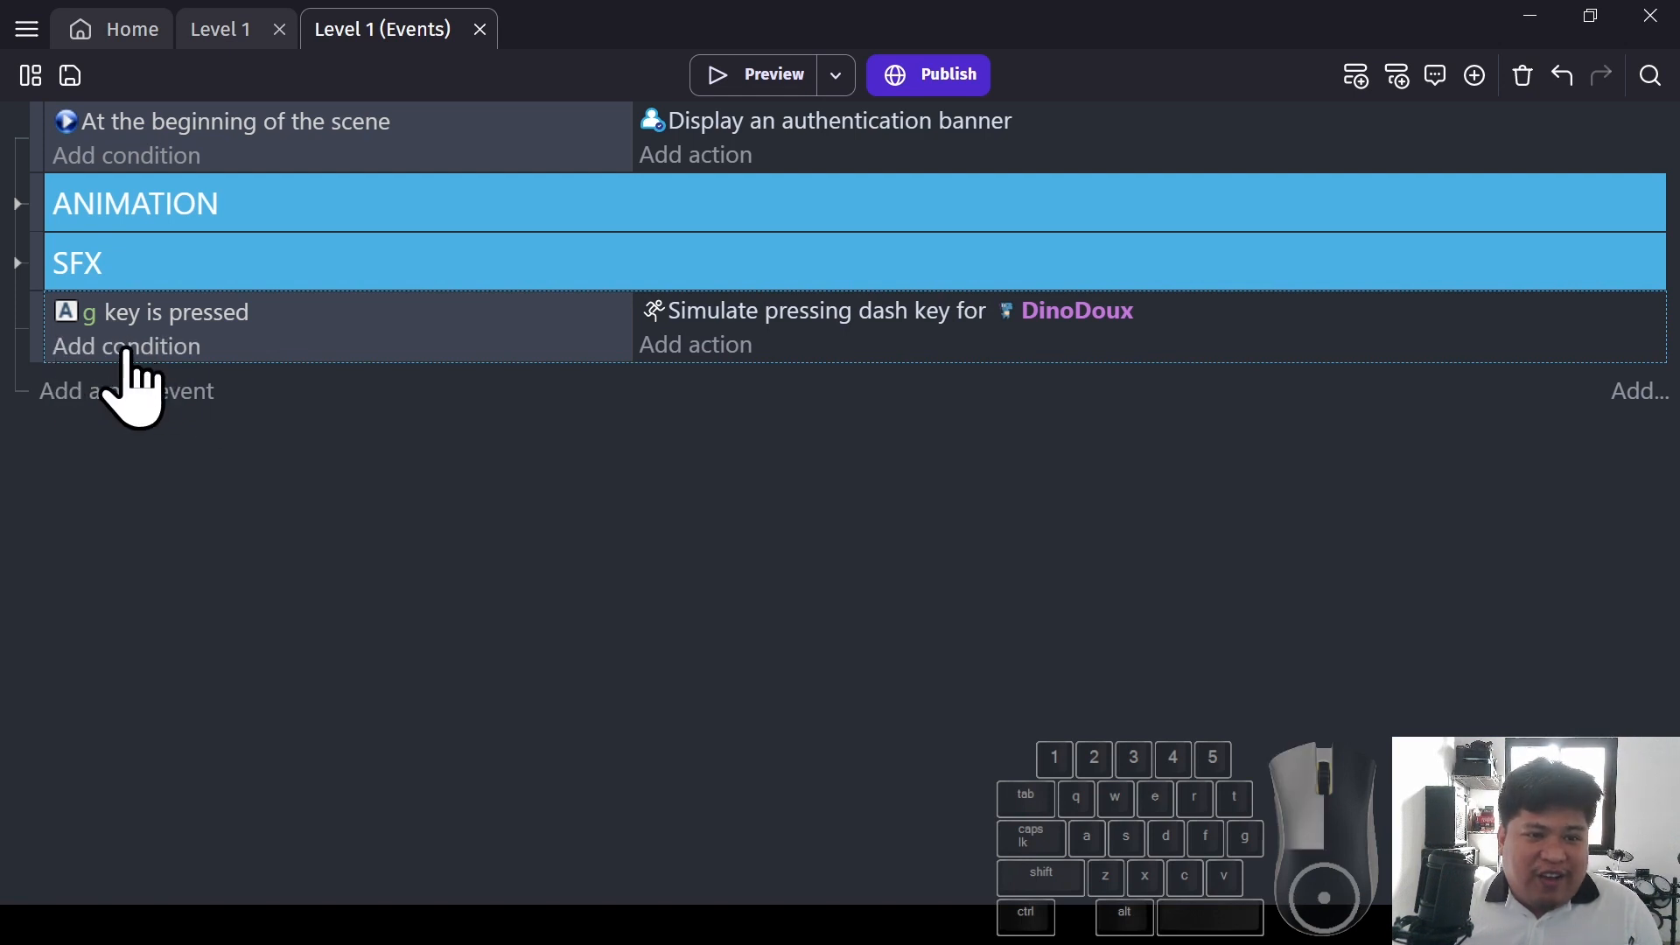
text(trigger)
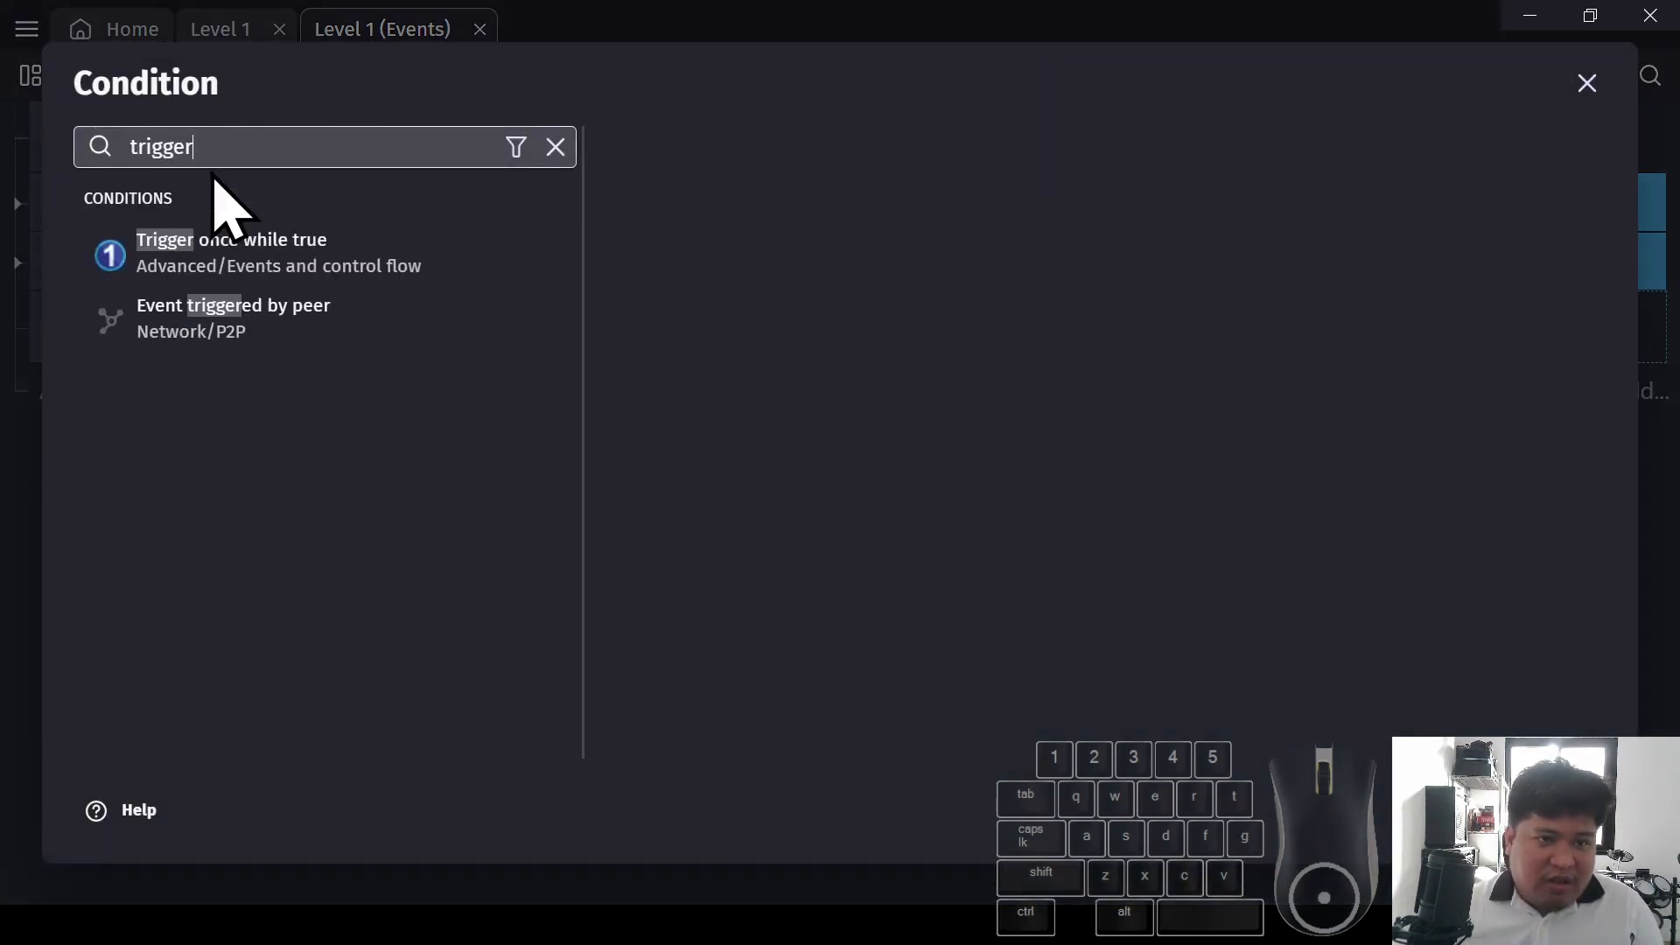
click(254, 245)
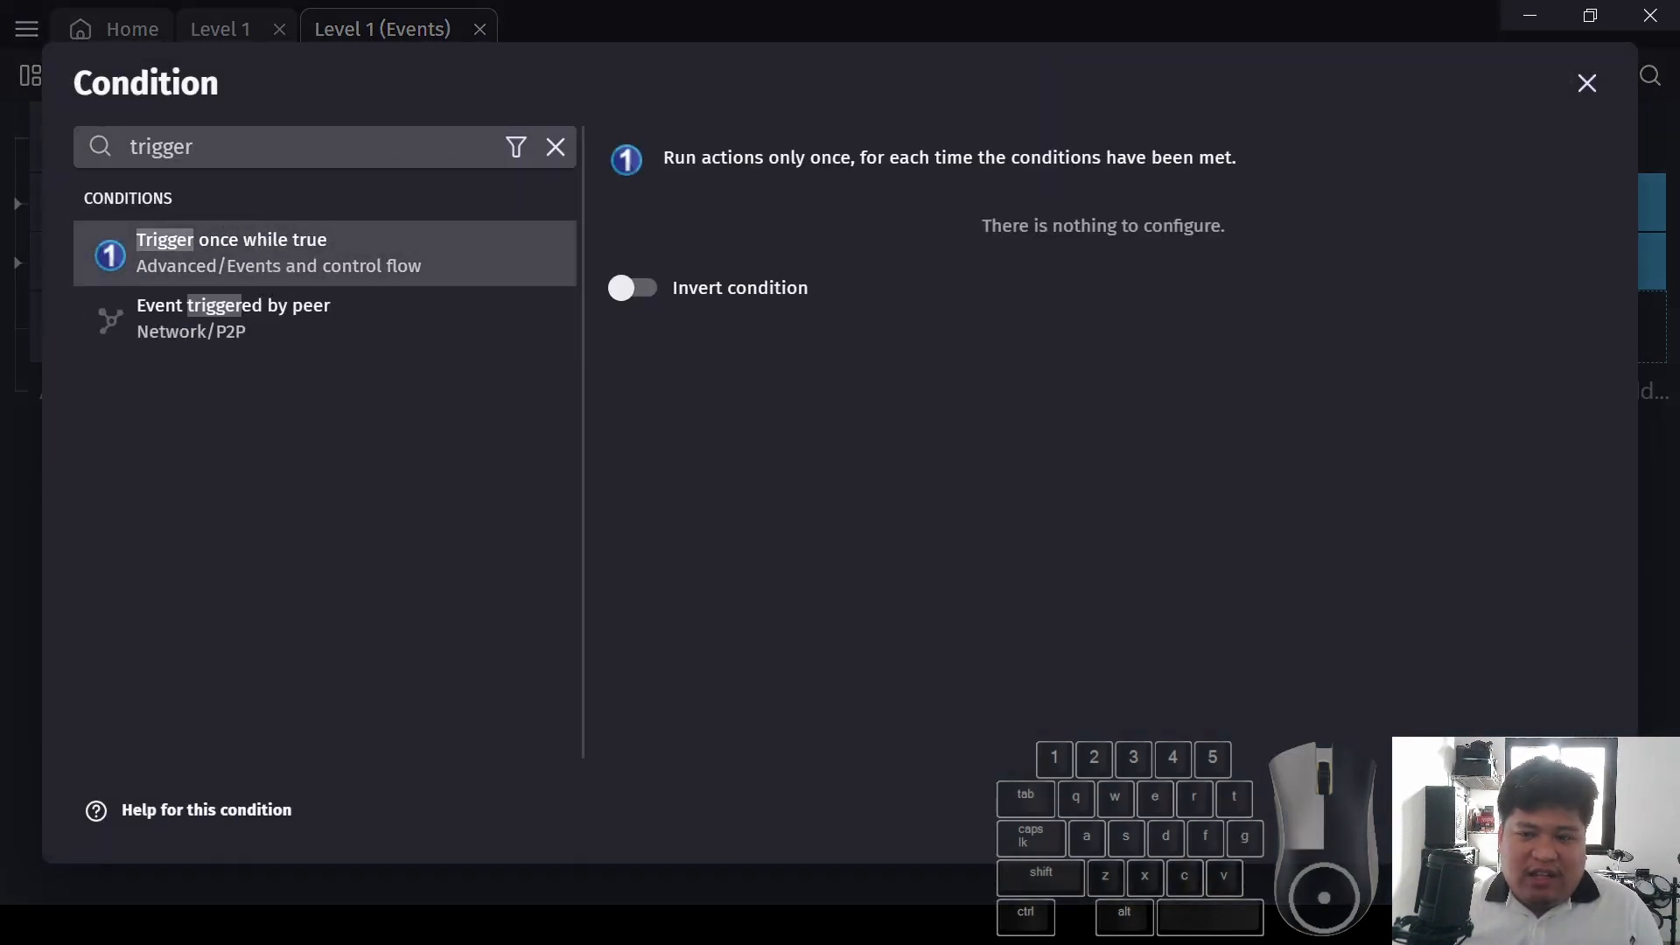
click(1577, 811)
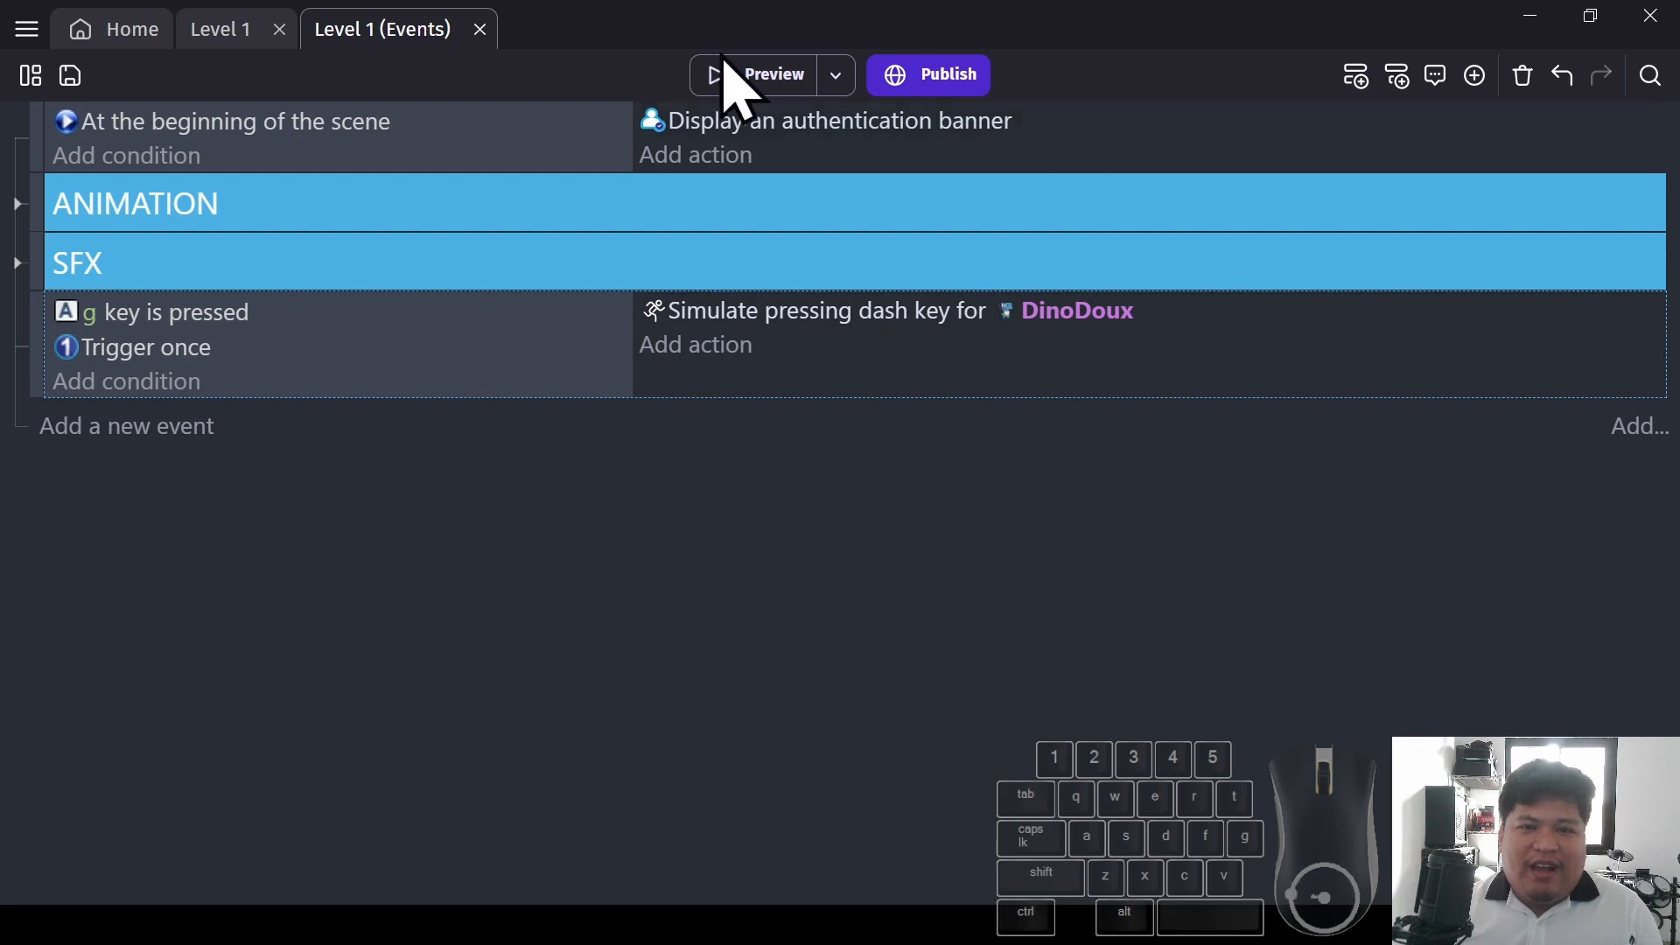
Preview the game and test DinoDoux's dash in both directions, on the ground and while jumping
click(765, 76)
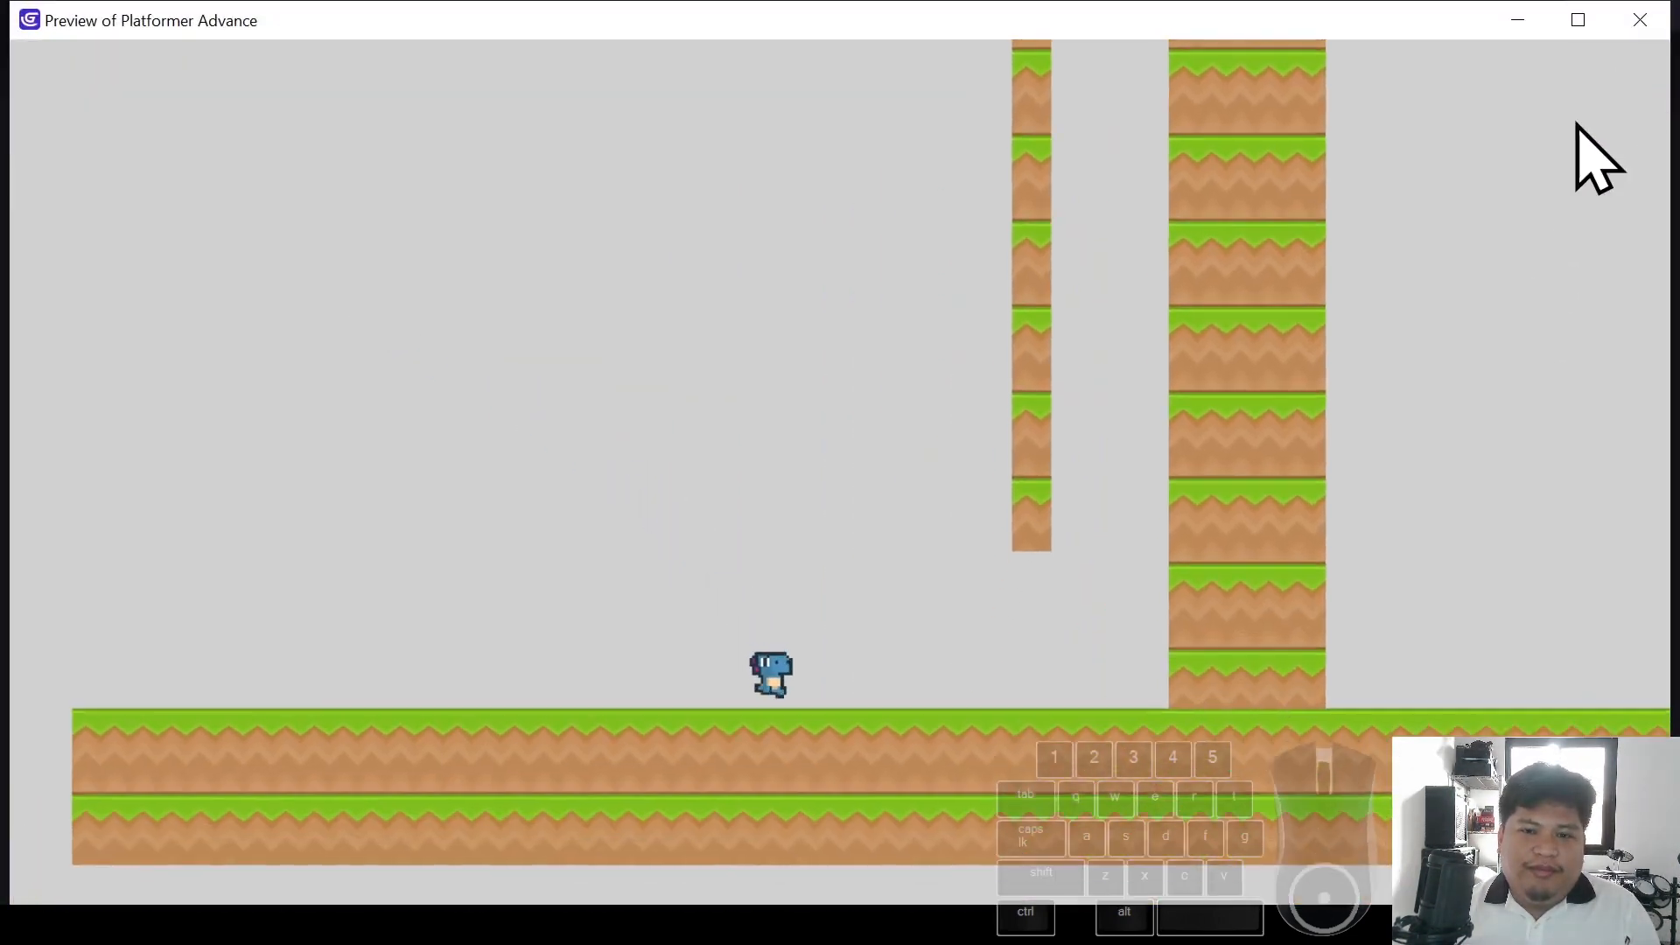
key(Right)
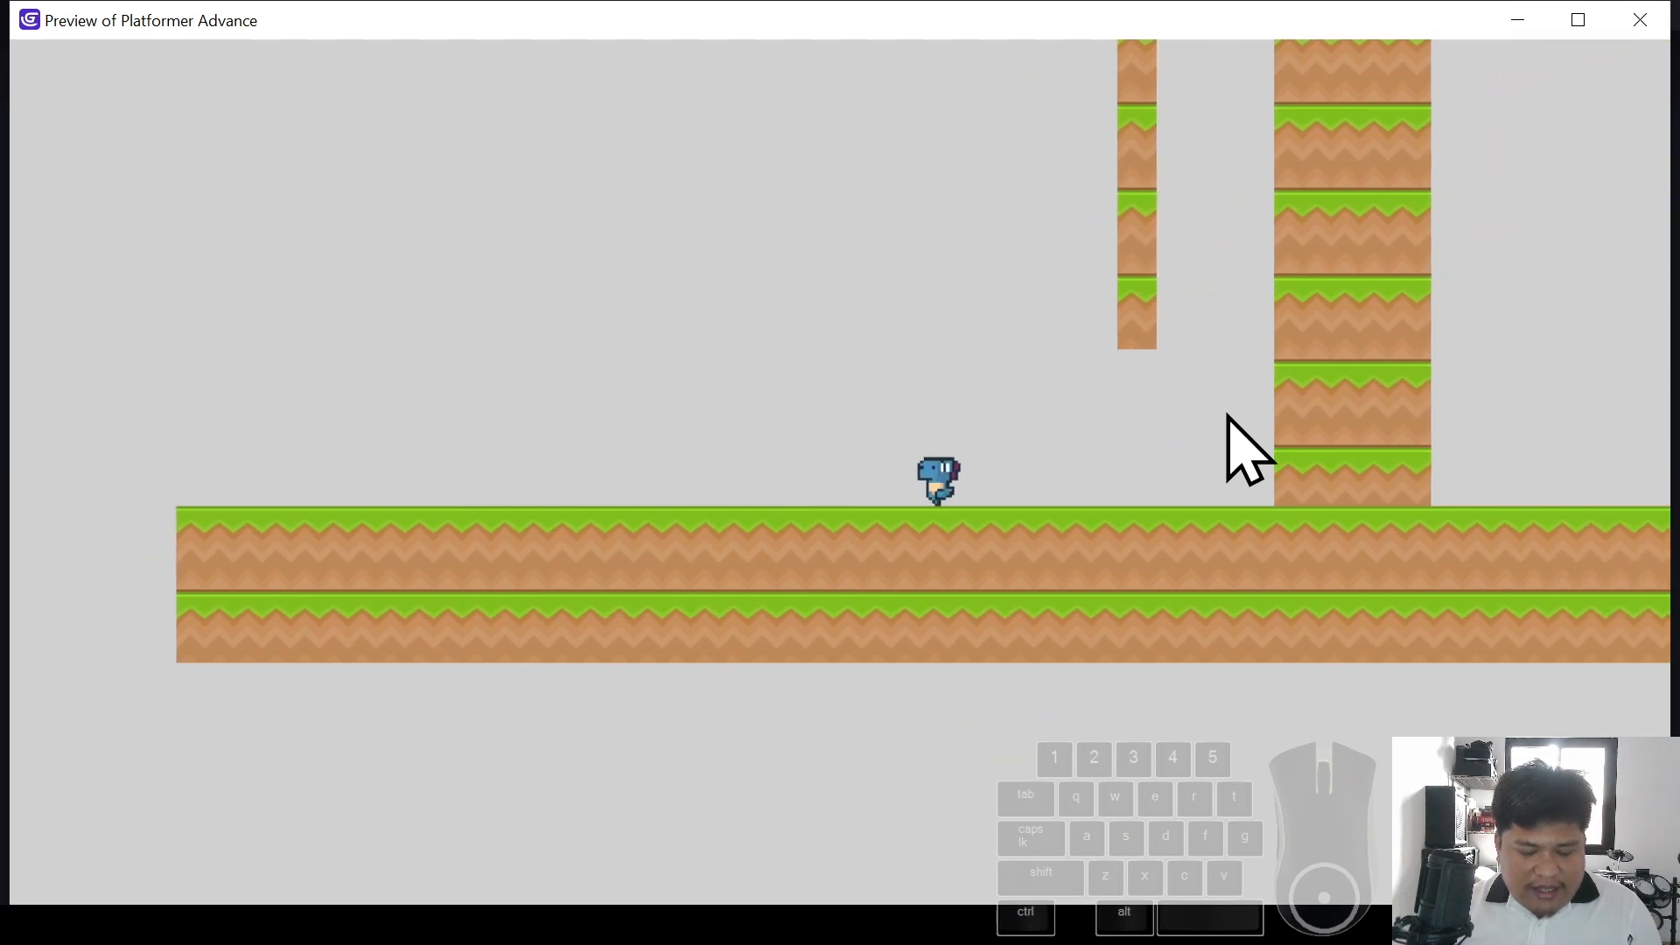
key(Left)
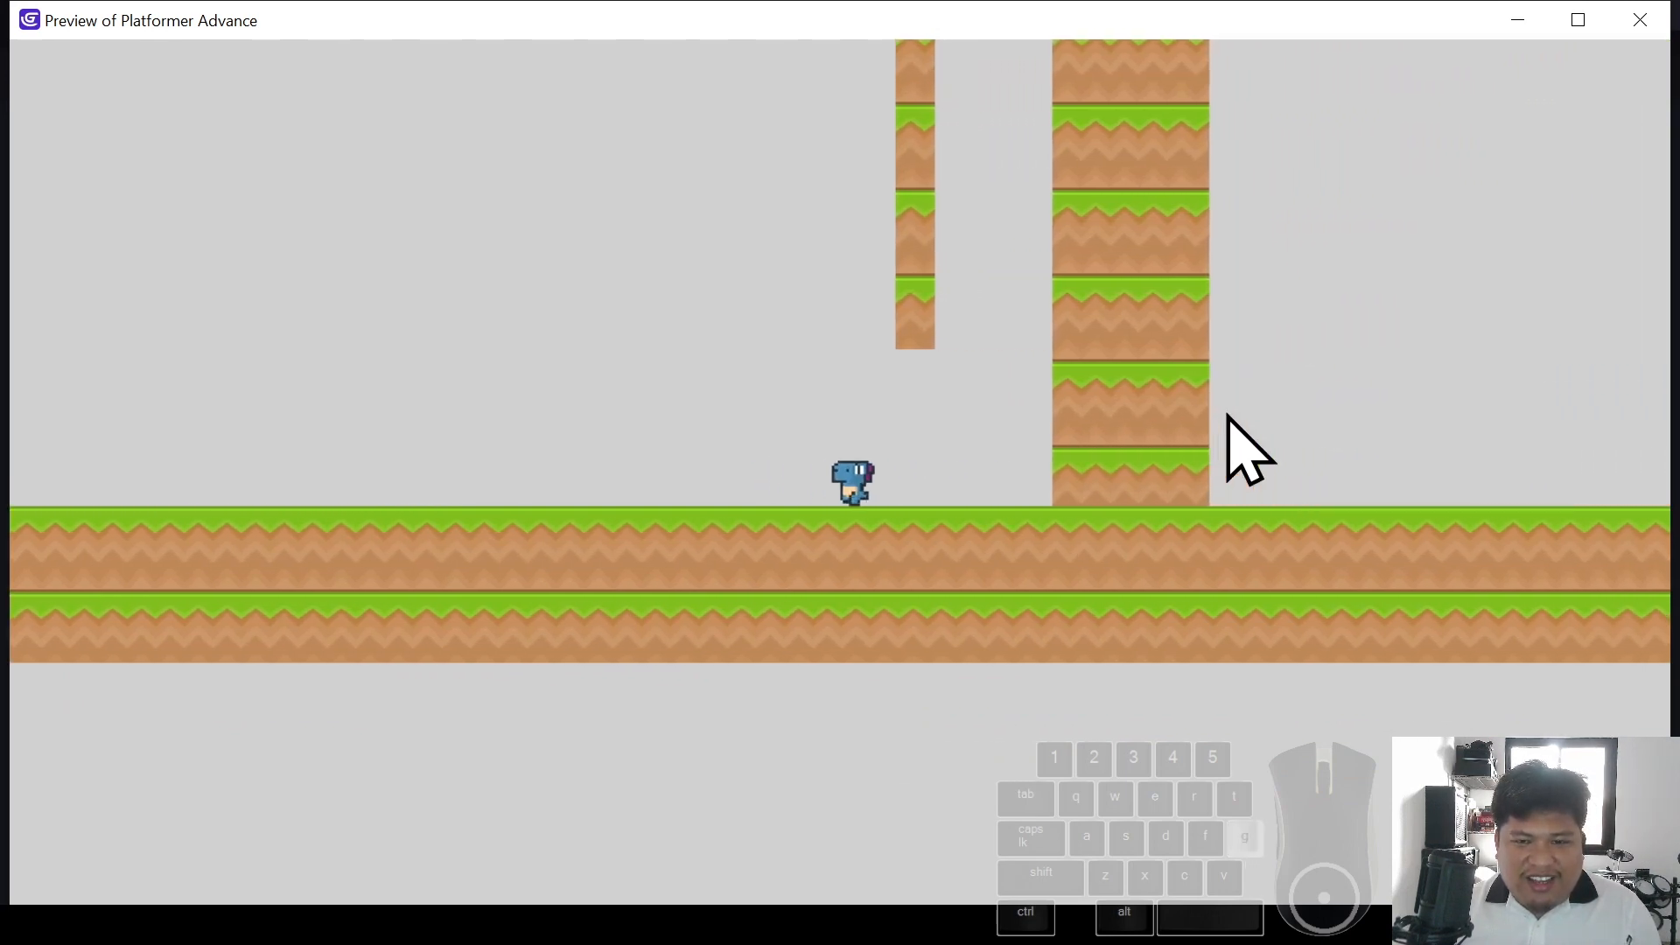
key(Right)
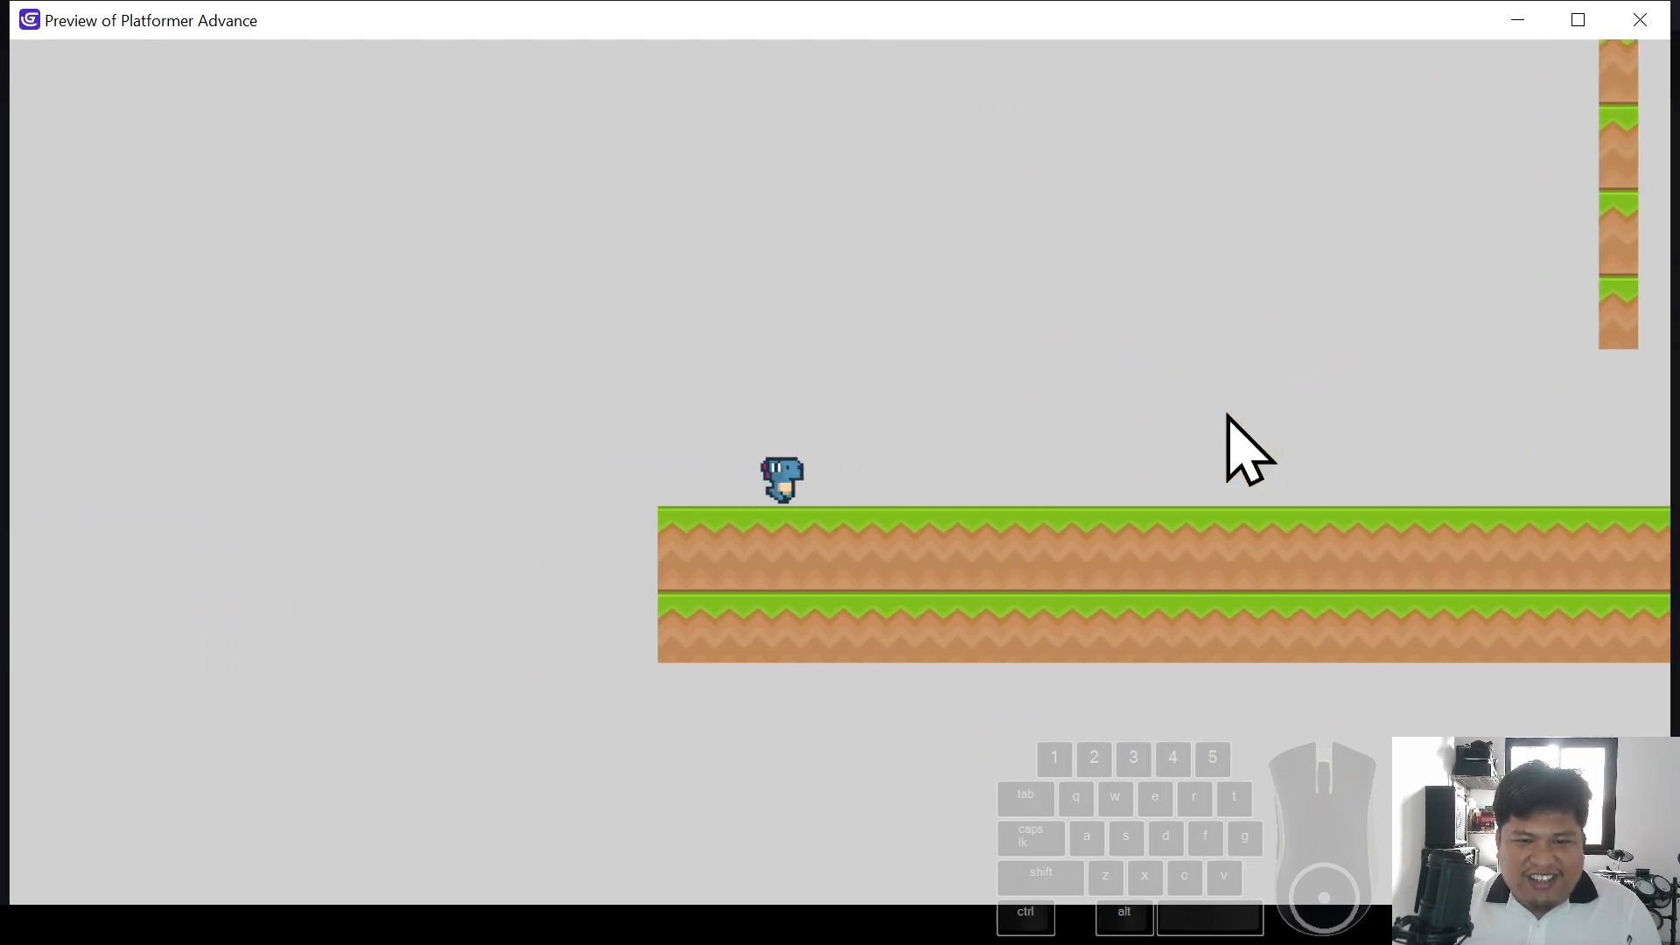
key(Right)
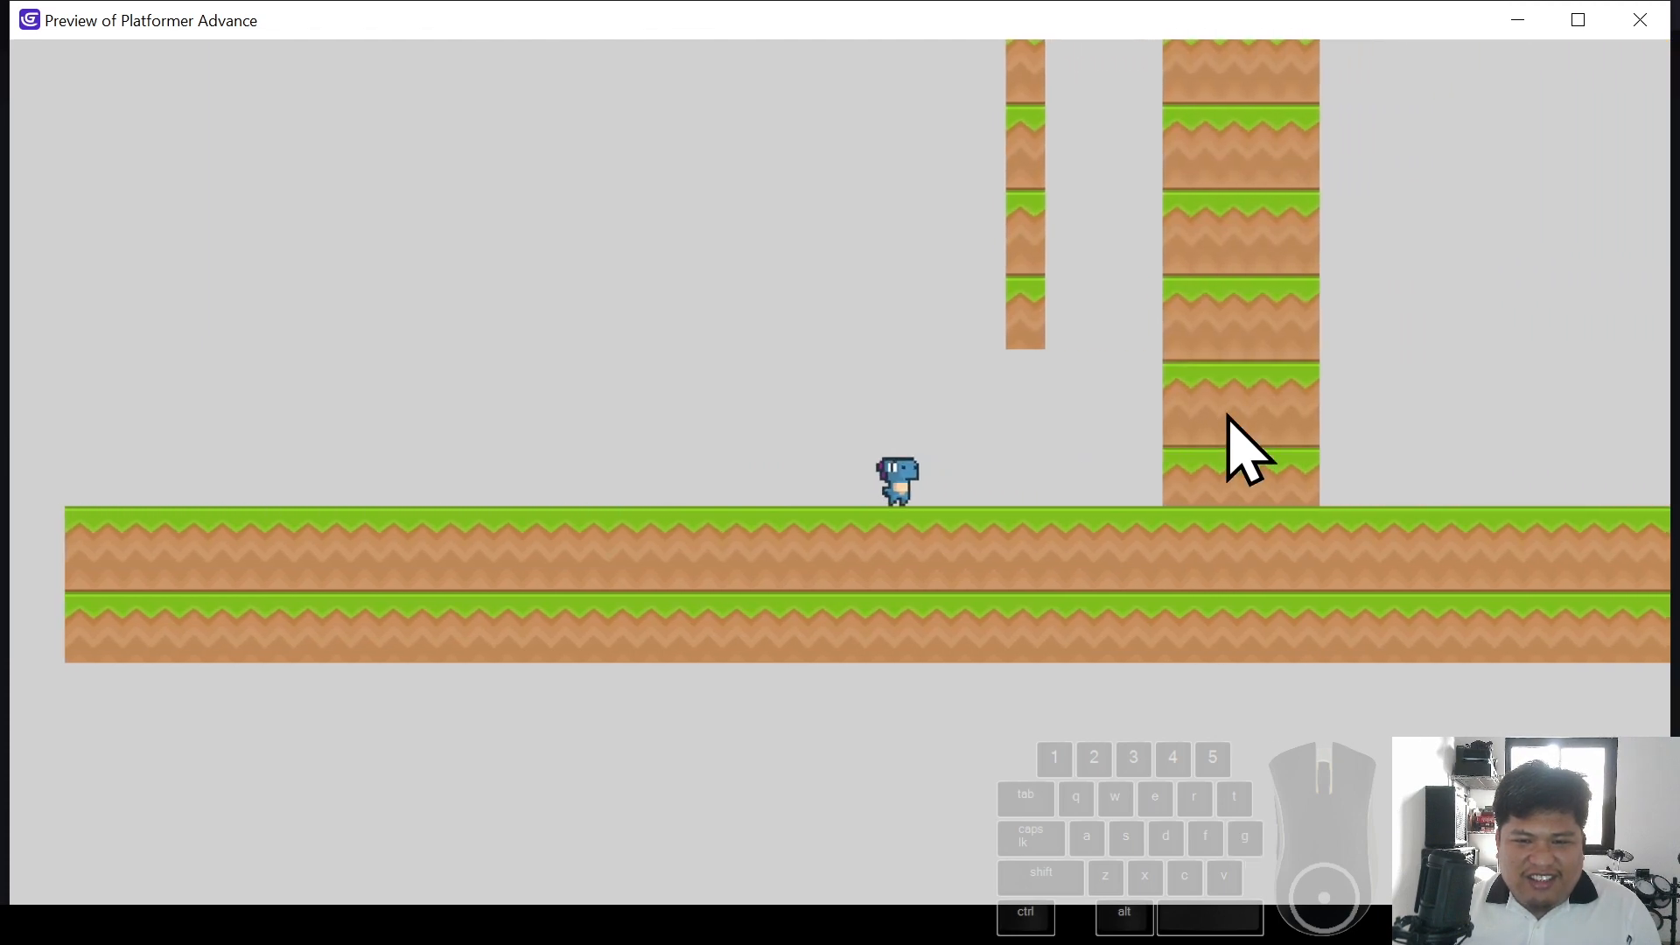
key(Left)
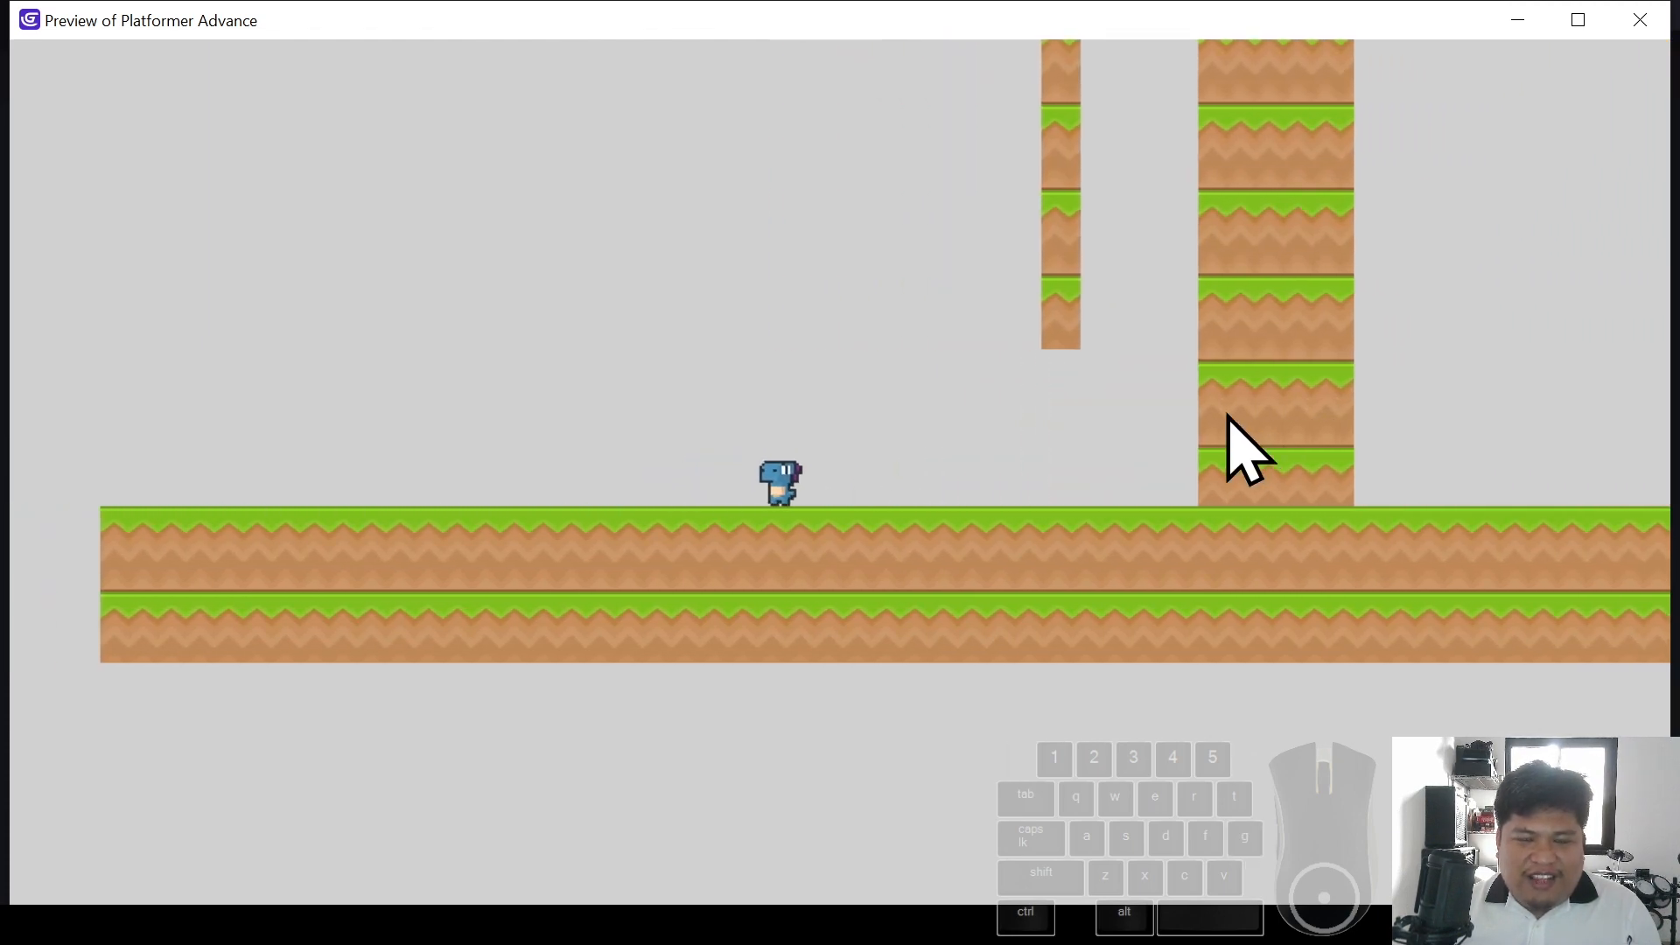
key(space)
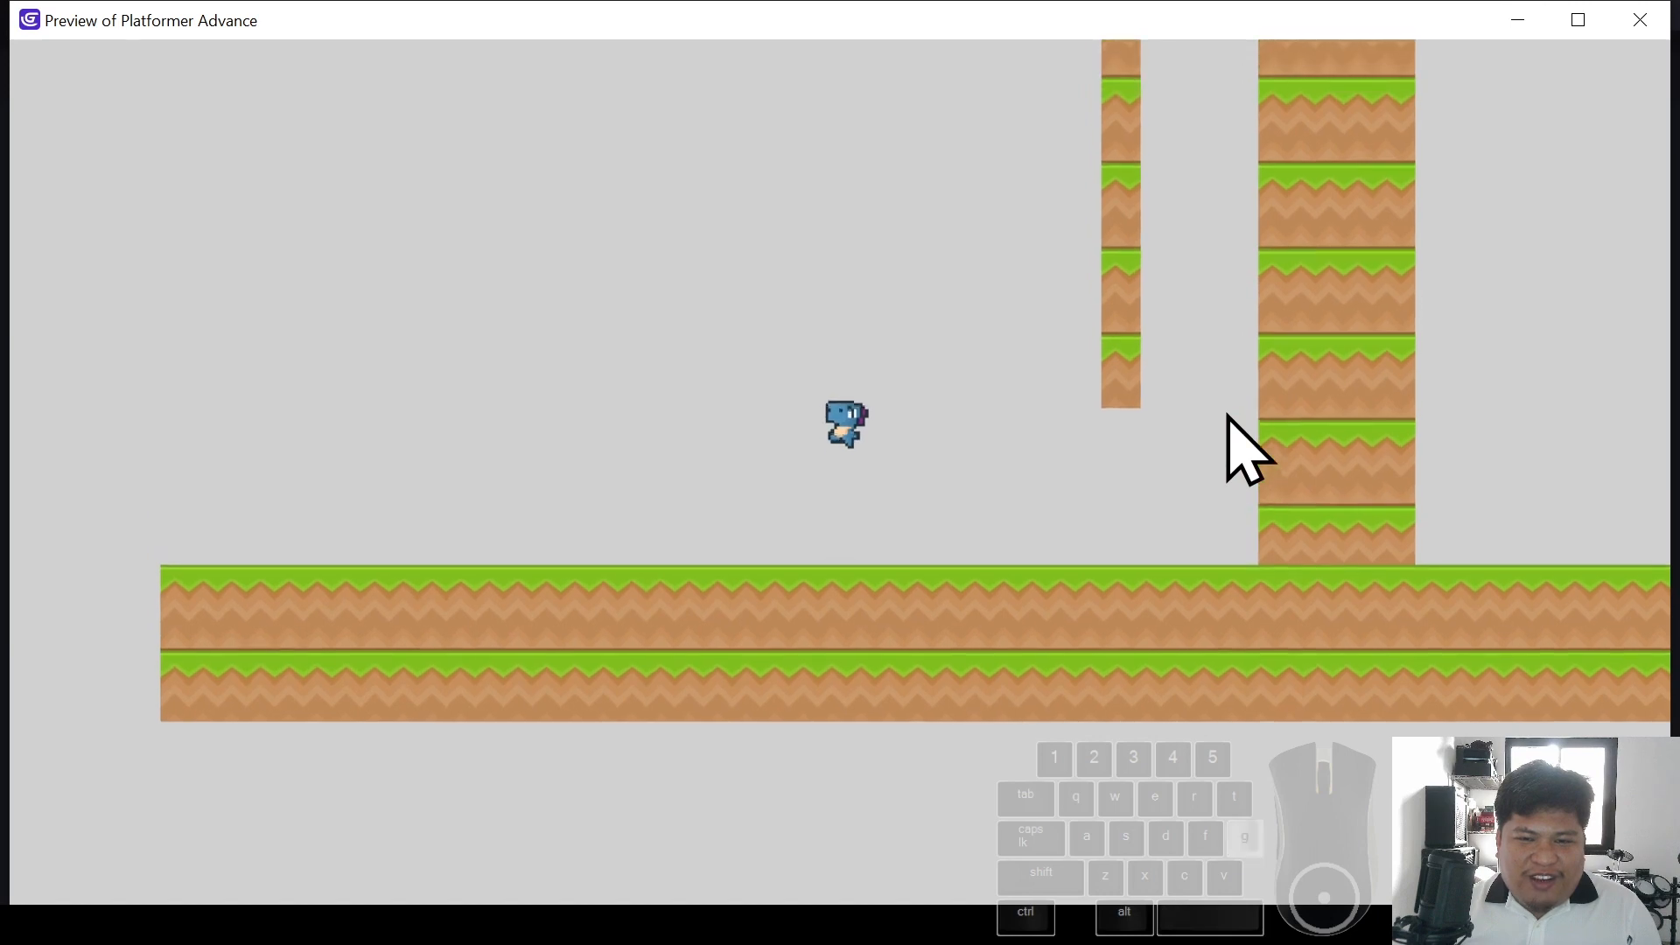
key(Left)
key(space)
key(Right)
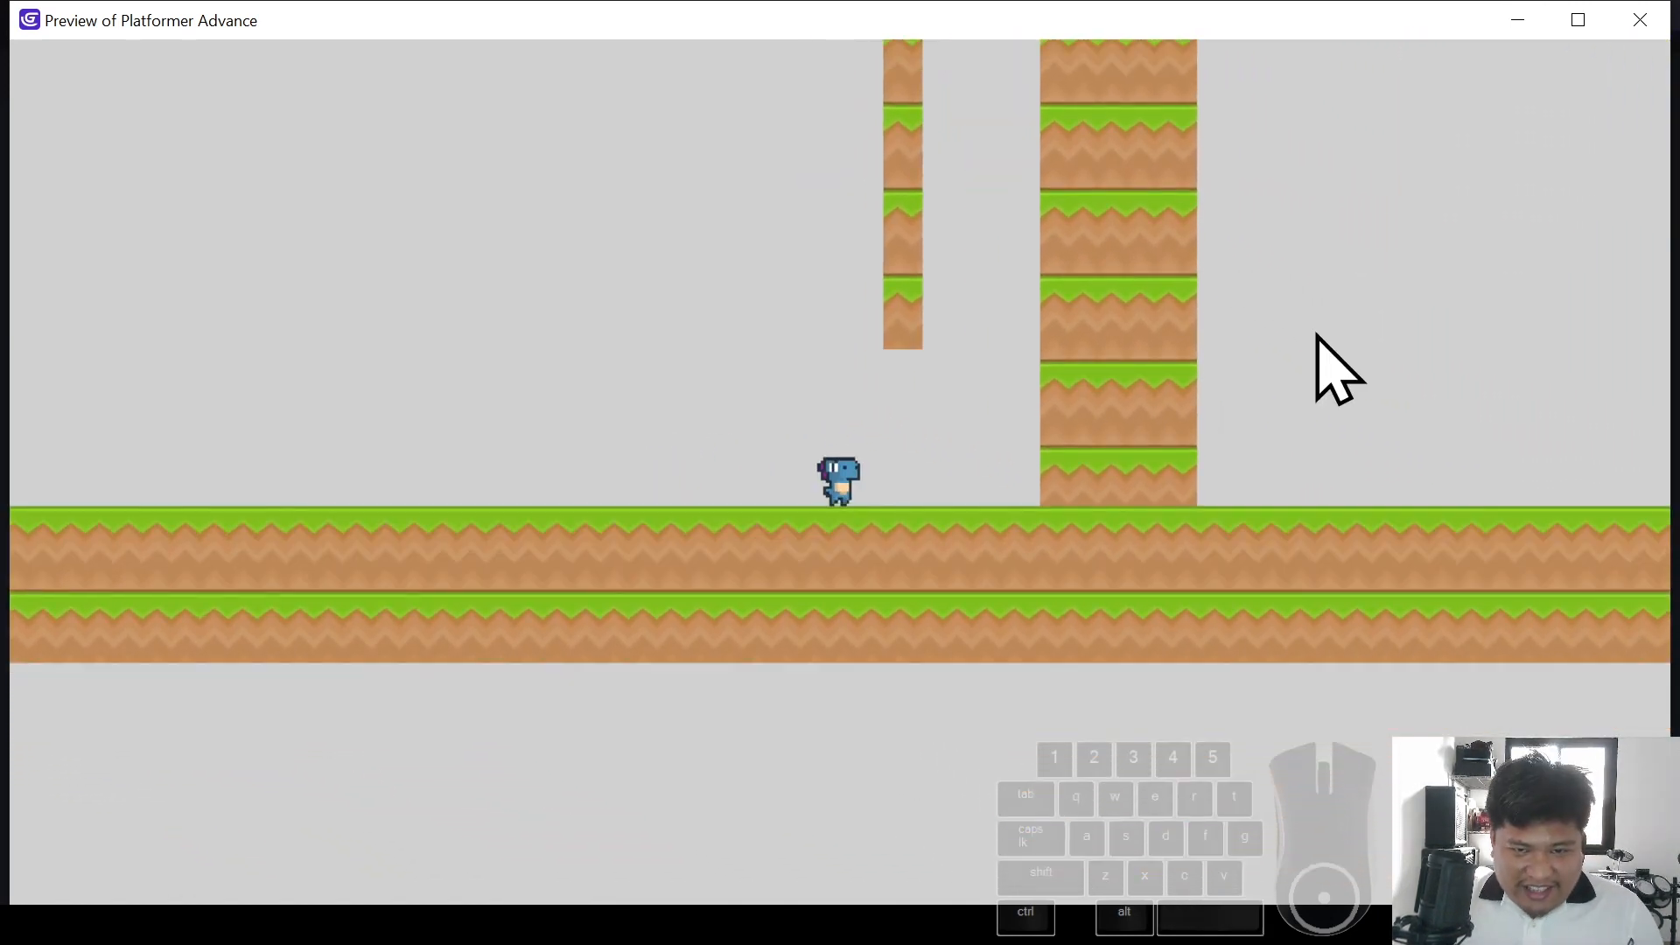
key(Left)
key(space)
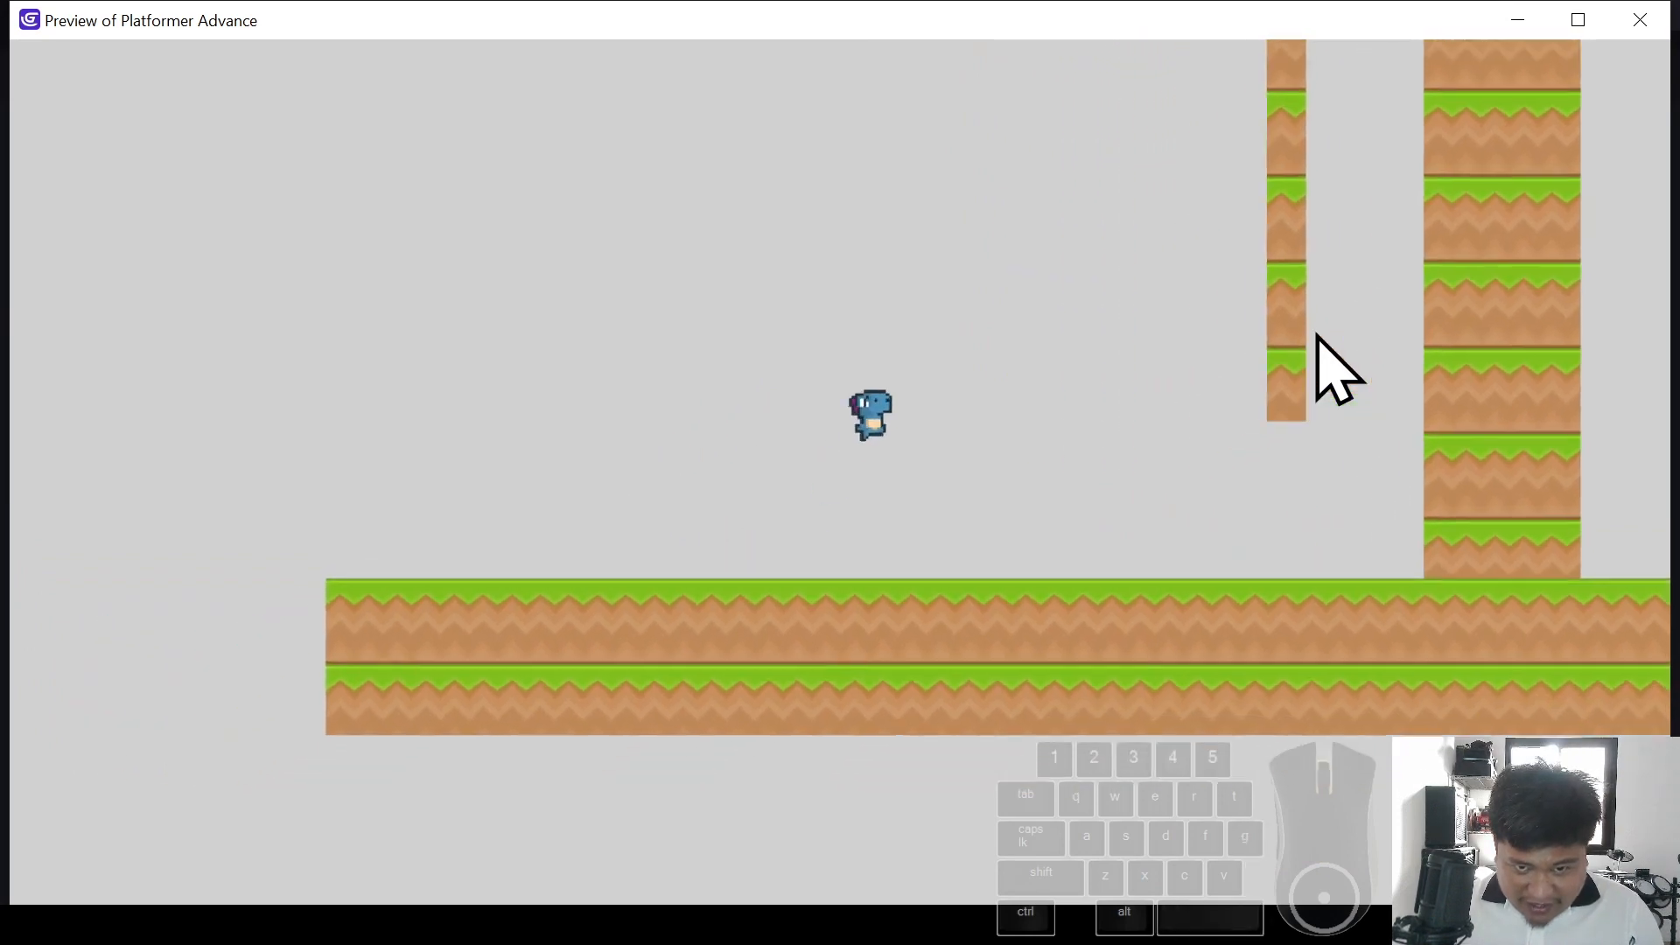
key(Right)
key(space)
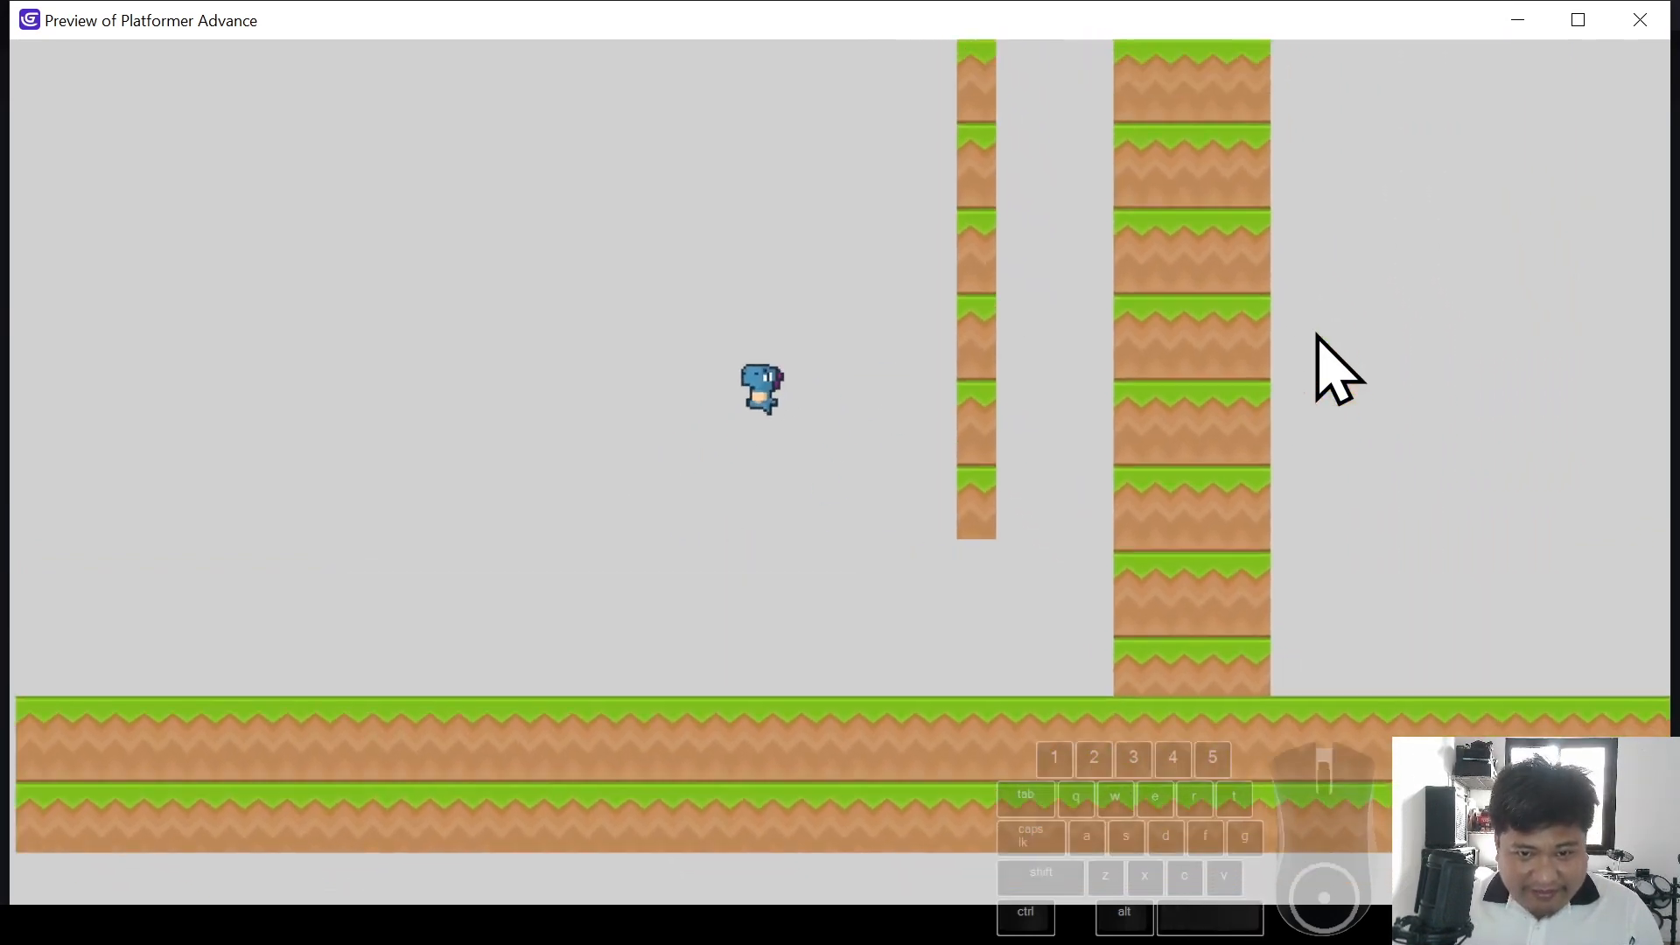
Move DinoDoux to the left in the running game preview and close the preview
key(Left)
click(1640, 19)
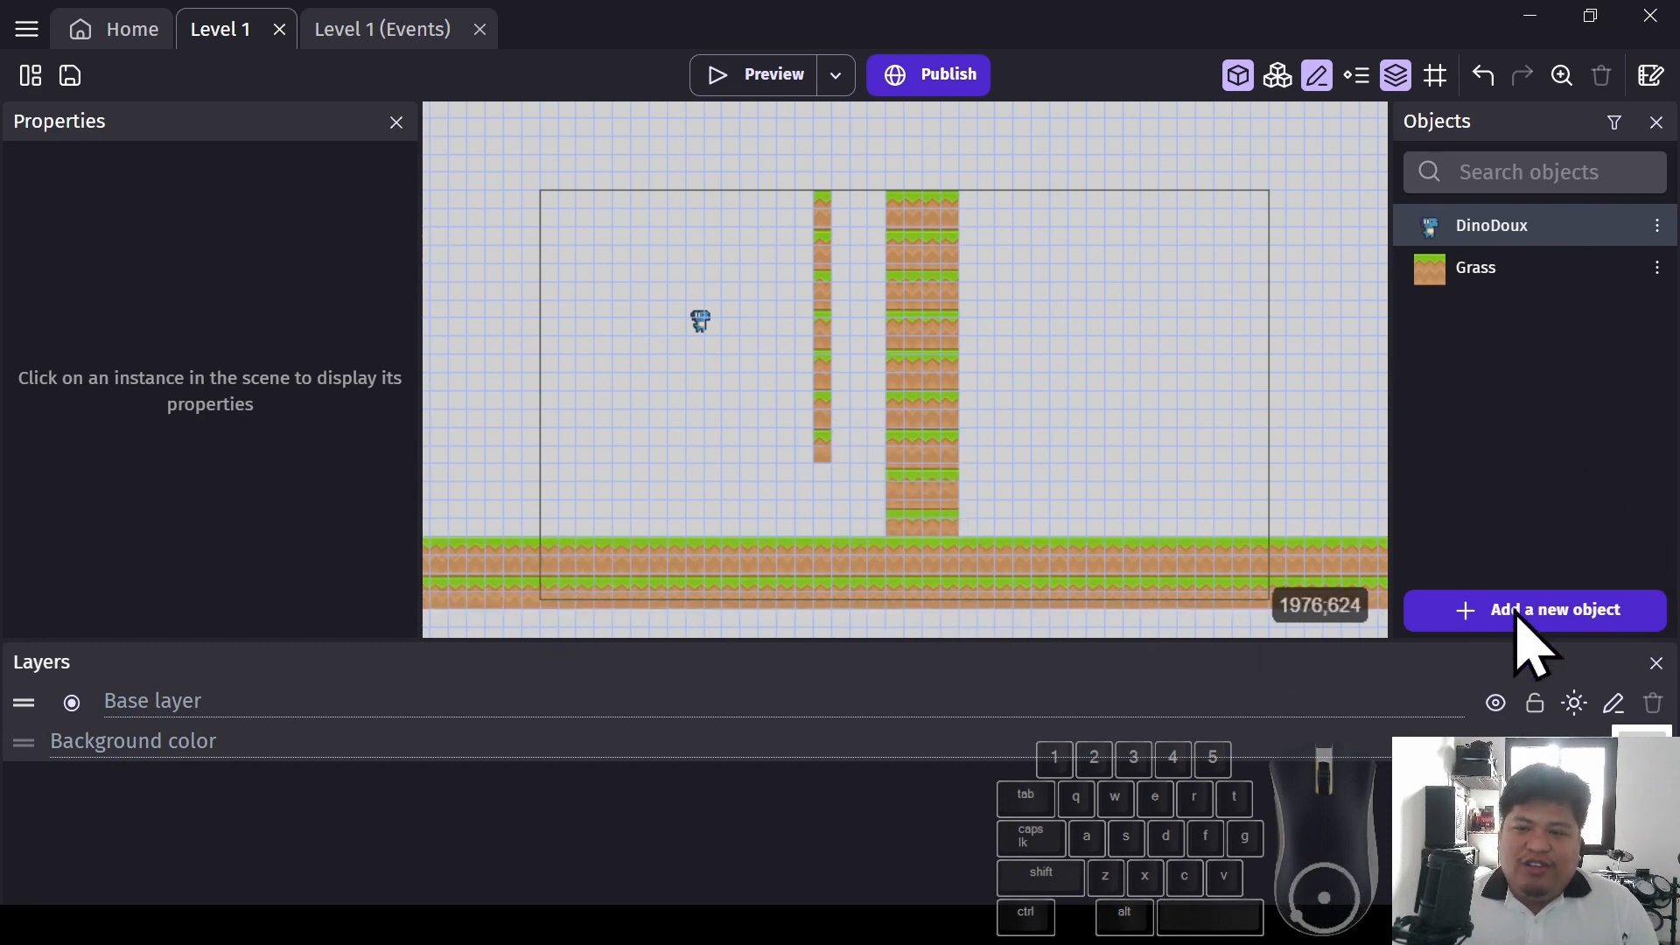
Add the white "Right arrow round button" from the Asset Store's "arrow" results to the scene's objects
click(1560, 614)
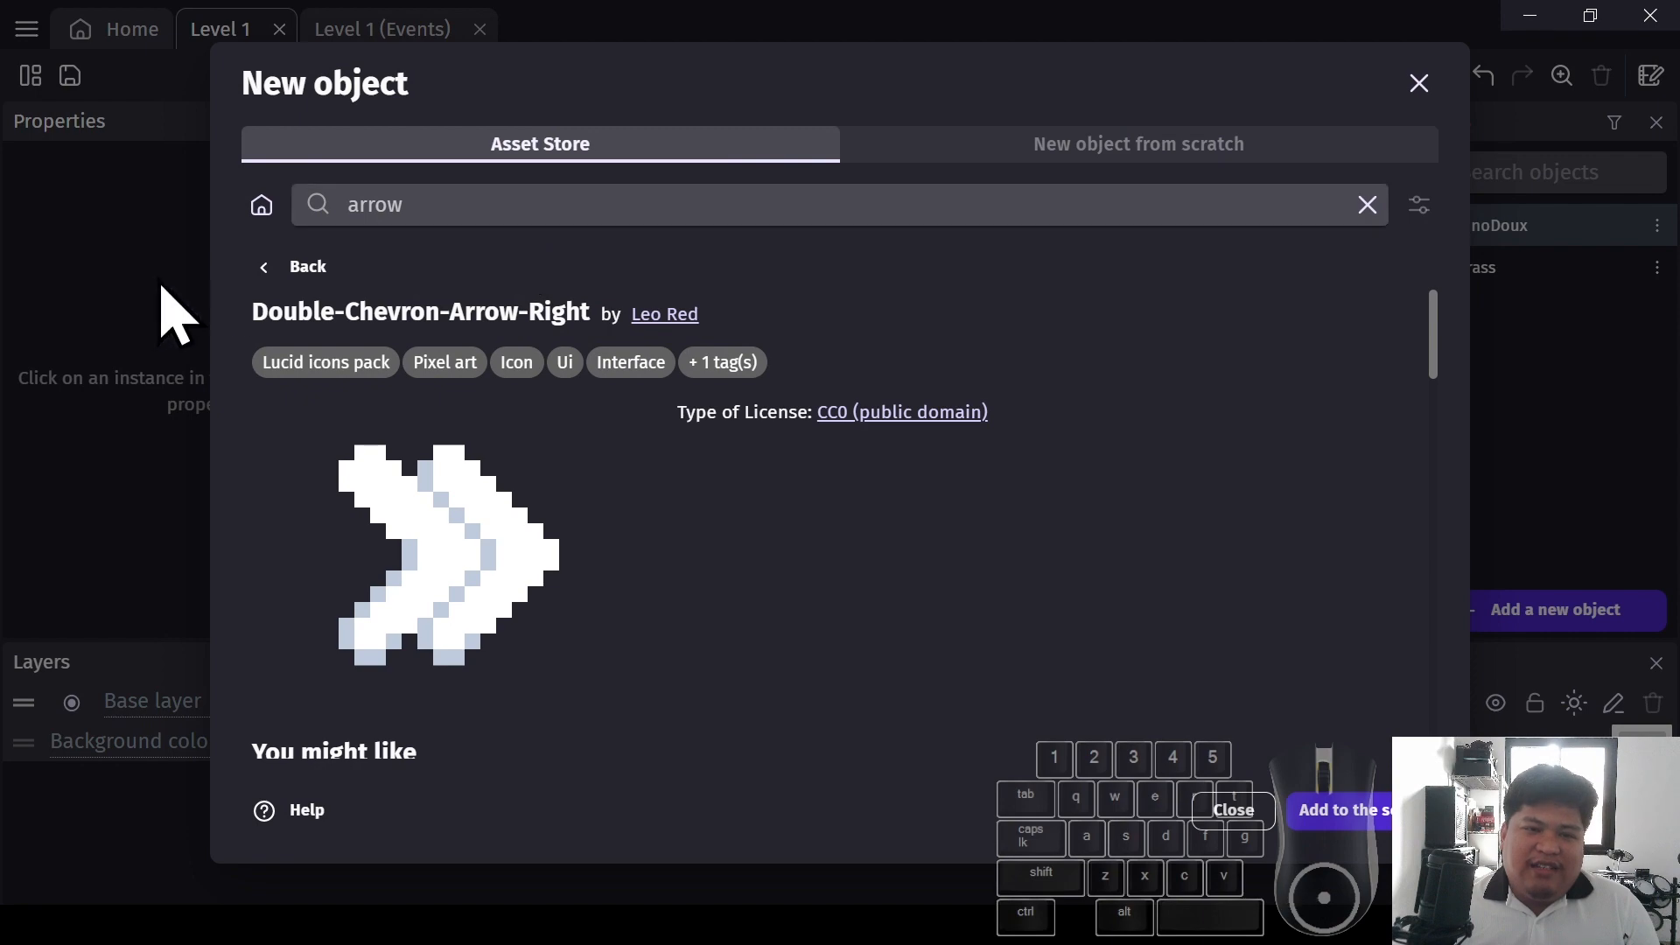
click(308, 266)
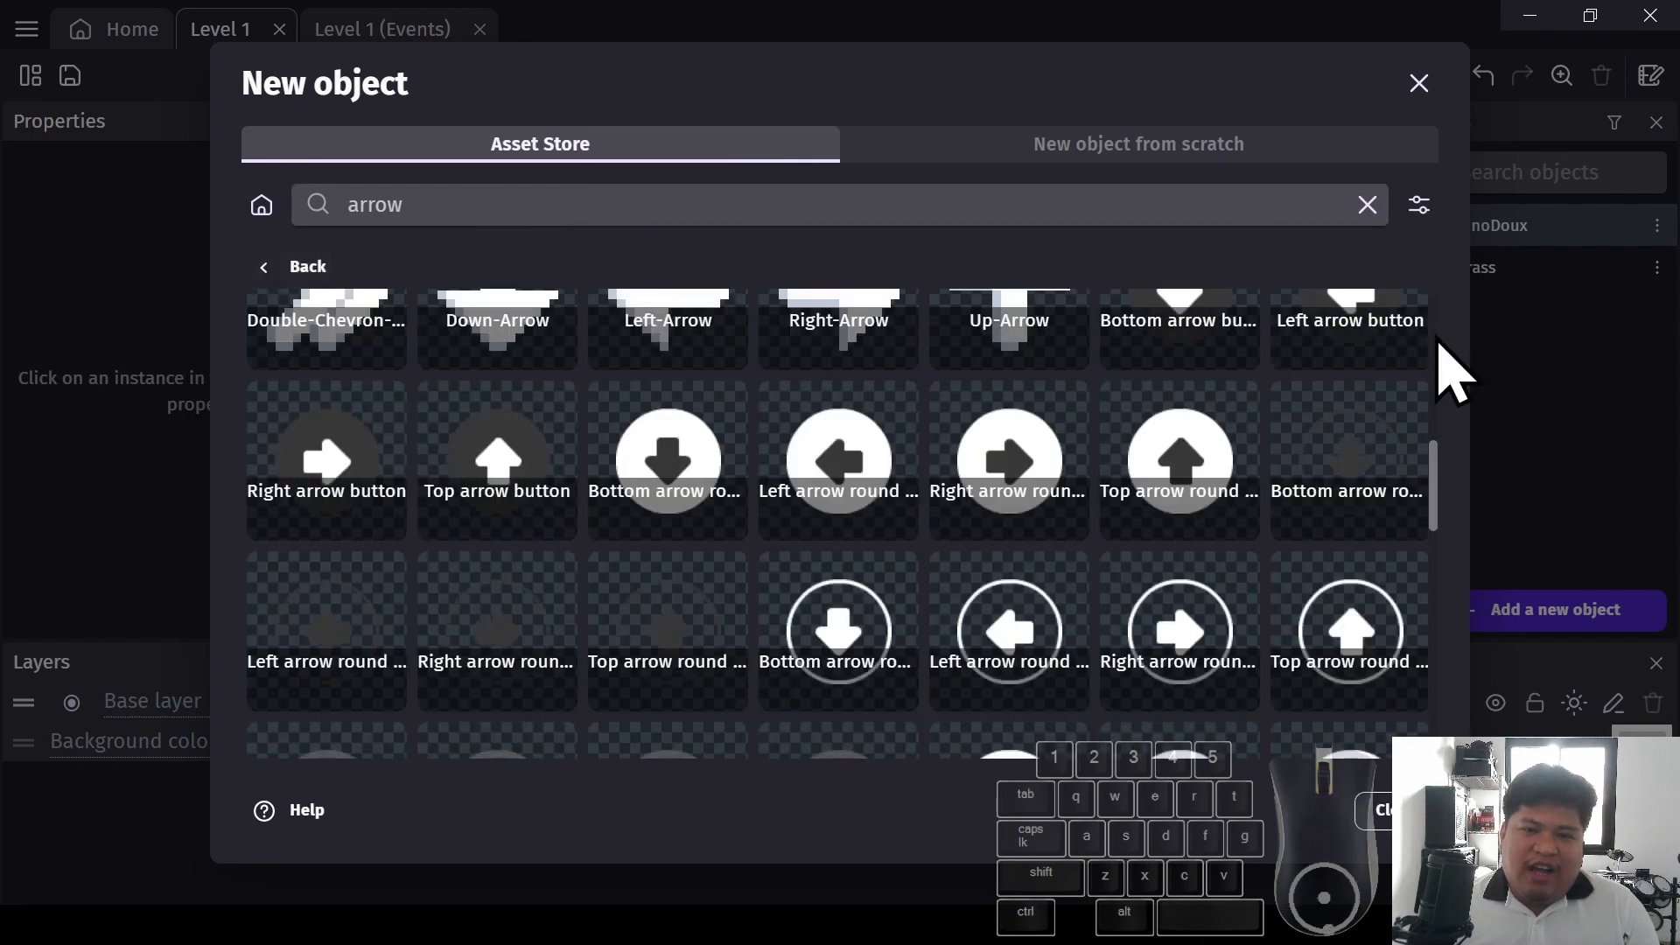
drag(1435, 512, 1456, 569)
click(1373, 555)
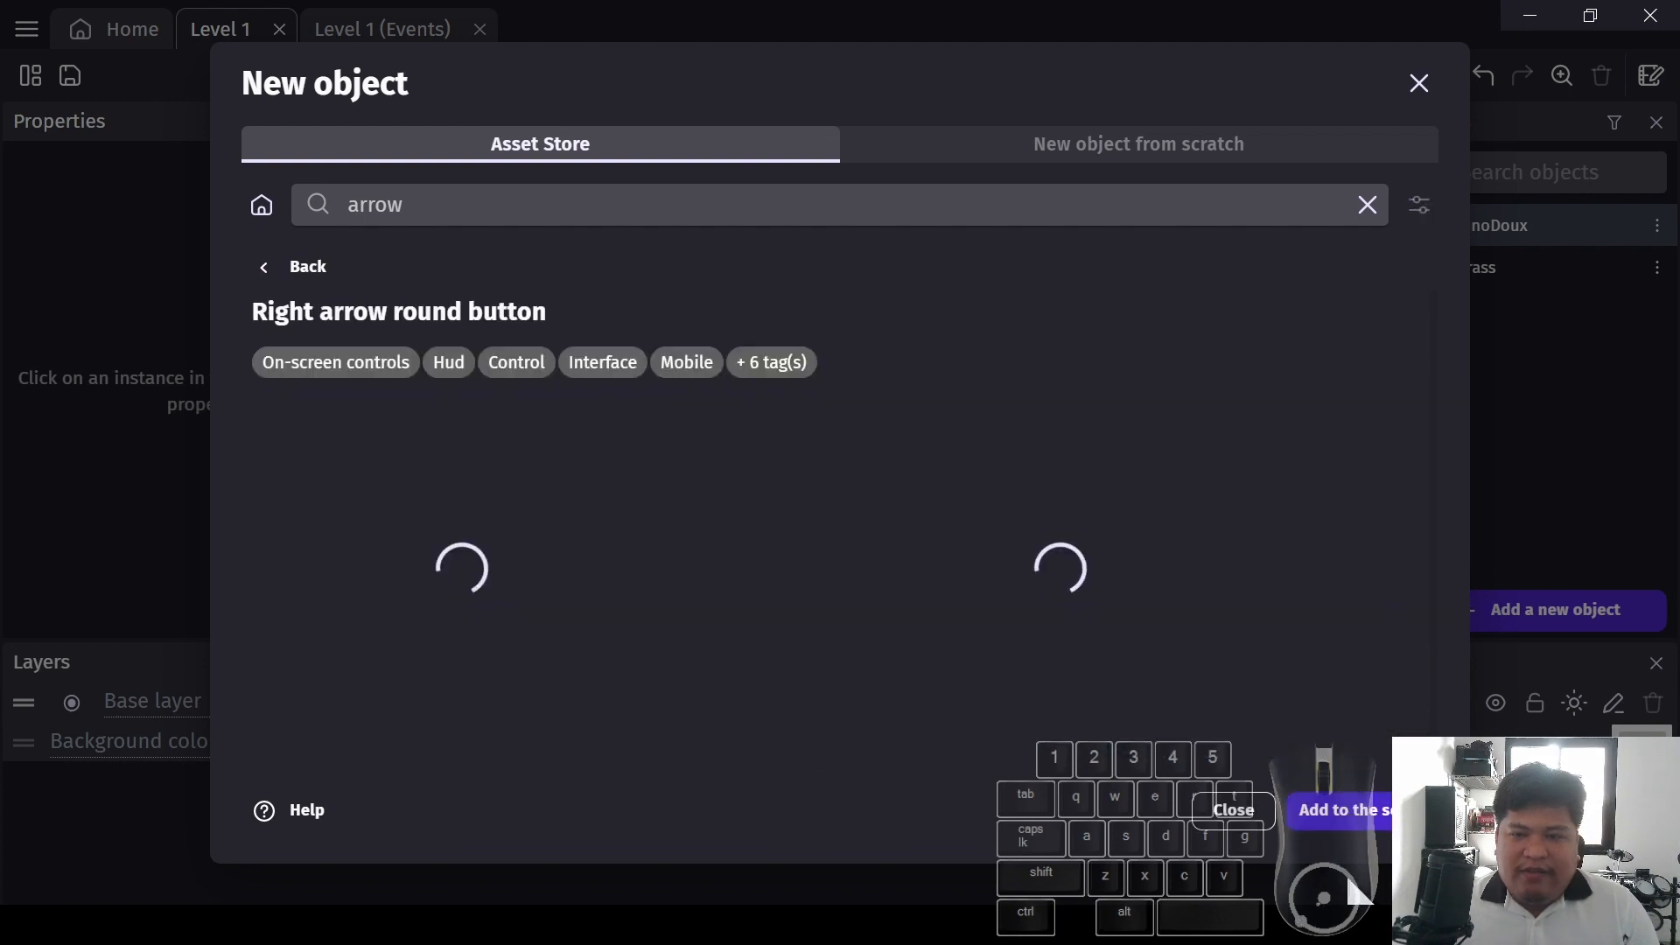
click(1374, 816)
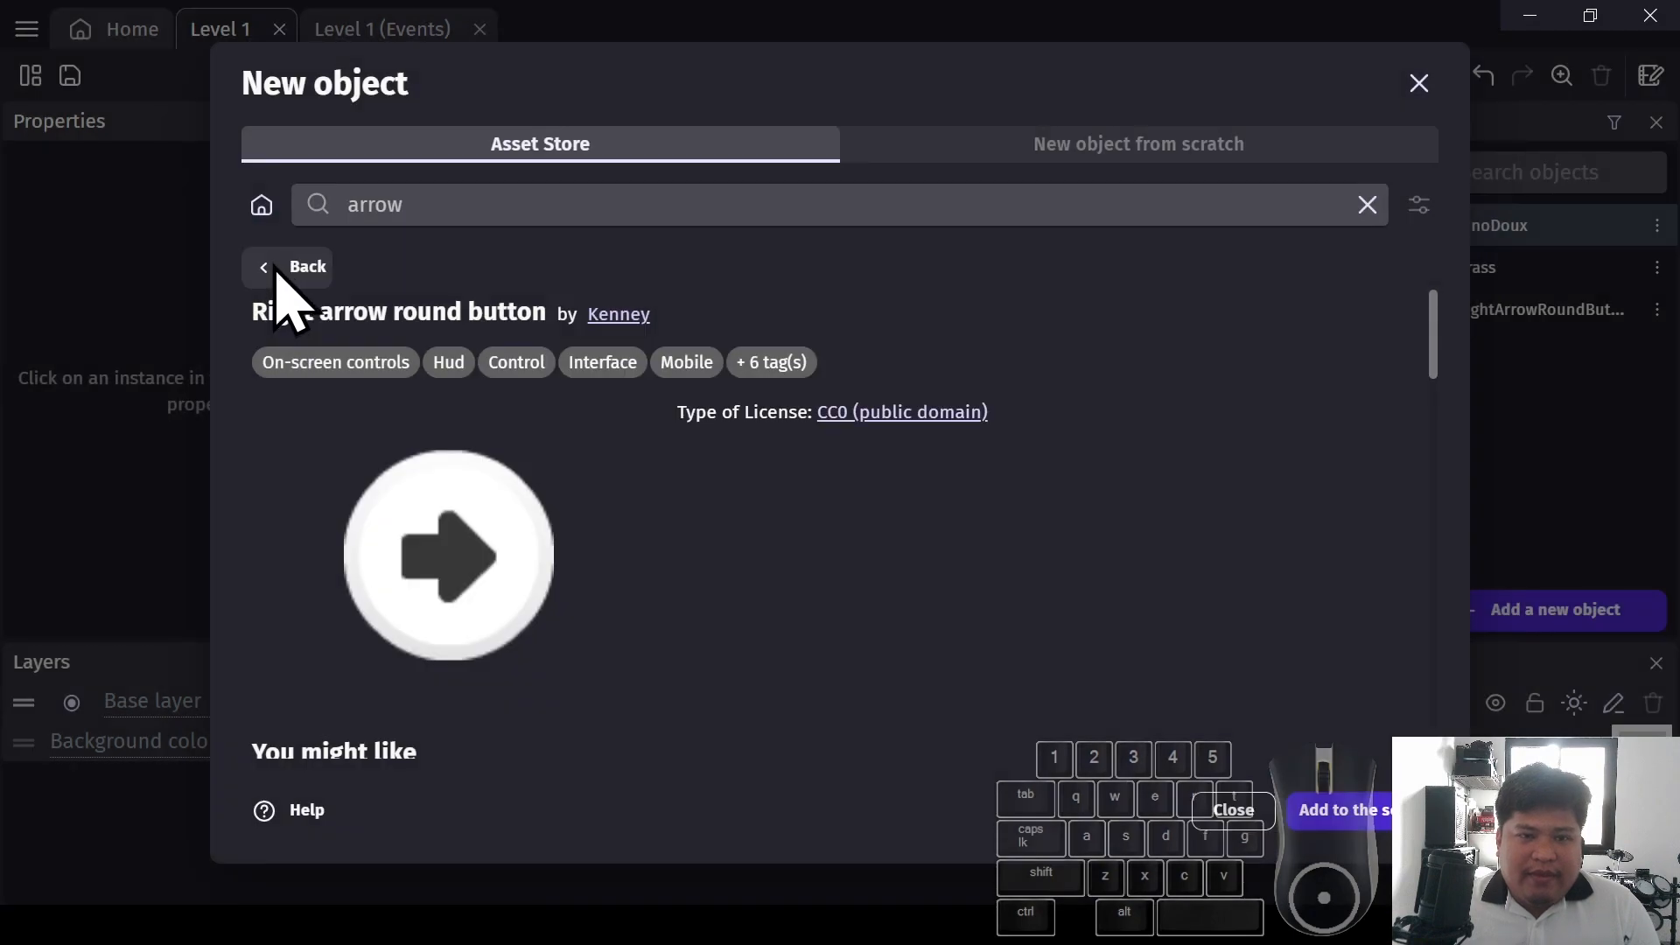
Add the matching white "Left arrow round button" and "Top arrow round button" assets to the scene's objects
click(280, 266)
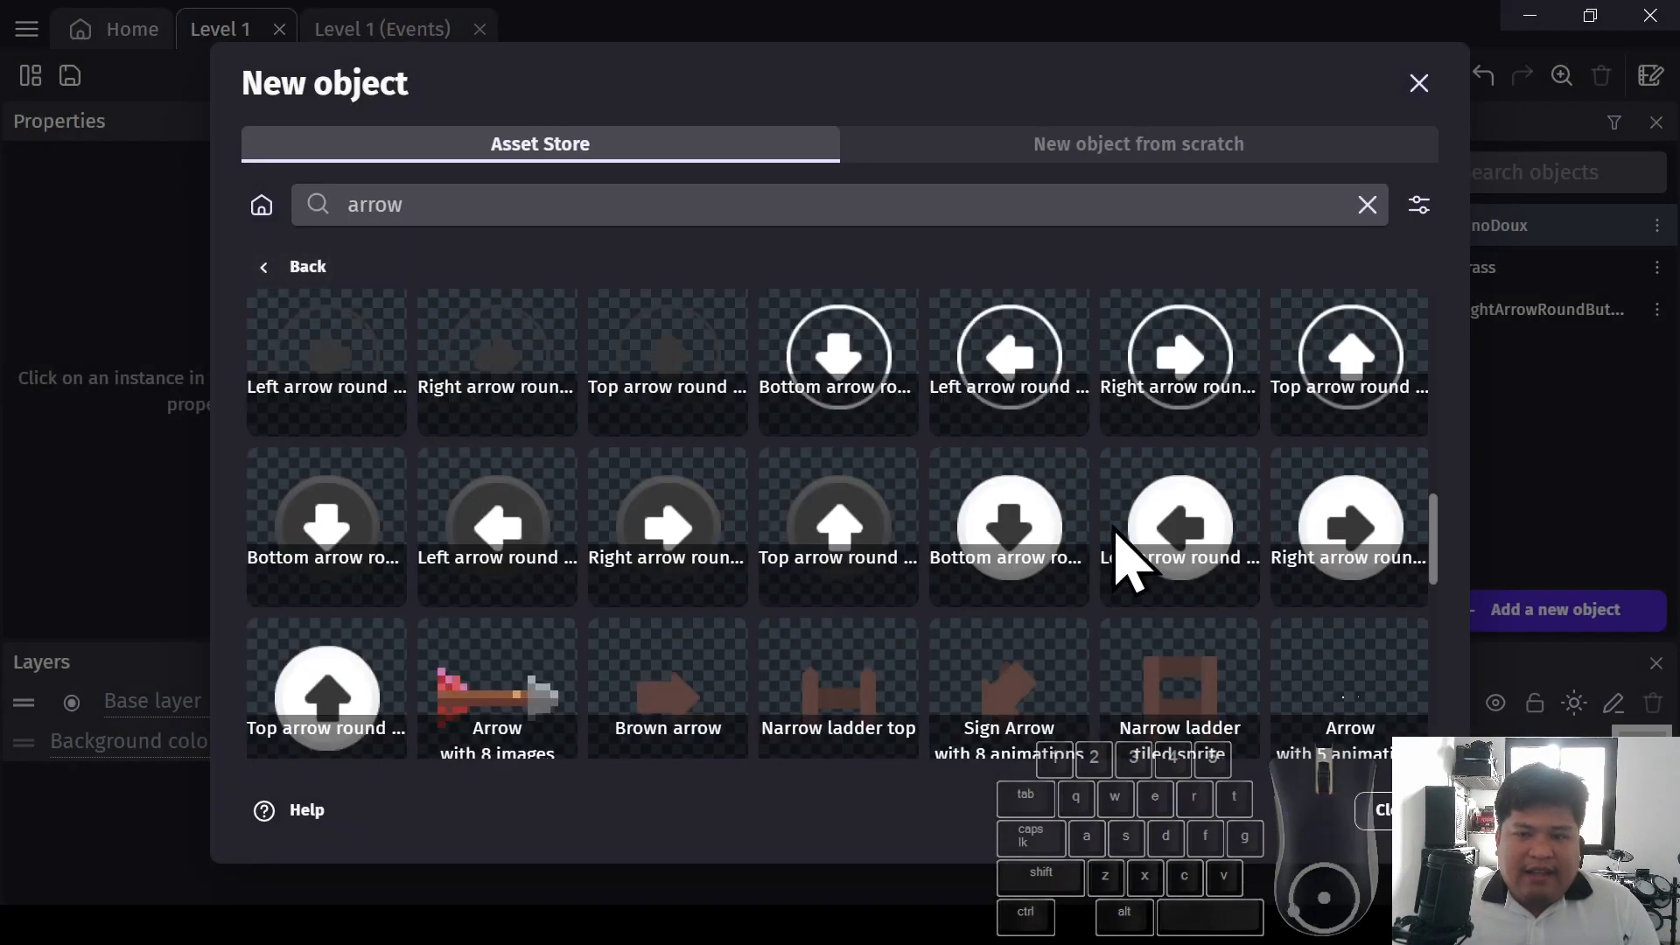
click(1155, 542)
click(1340, 809)
click(273, 277)
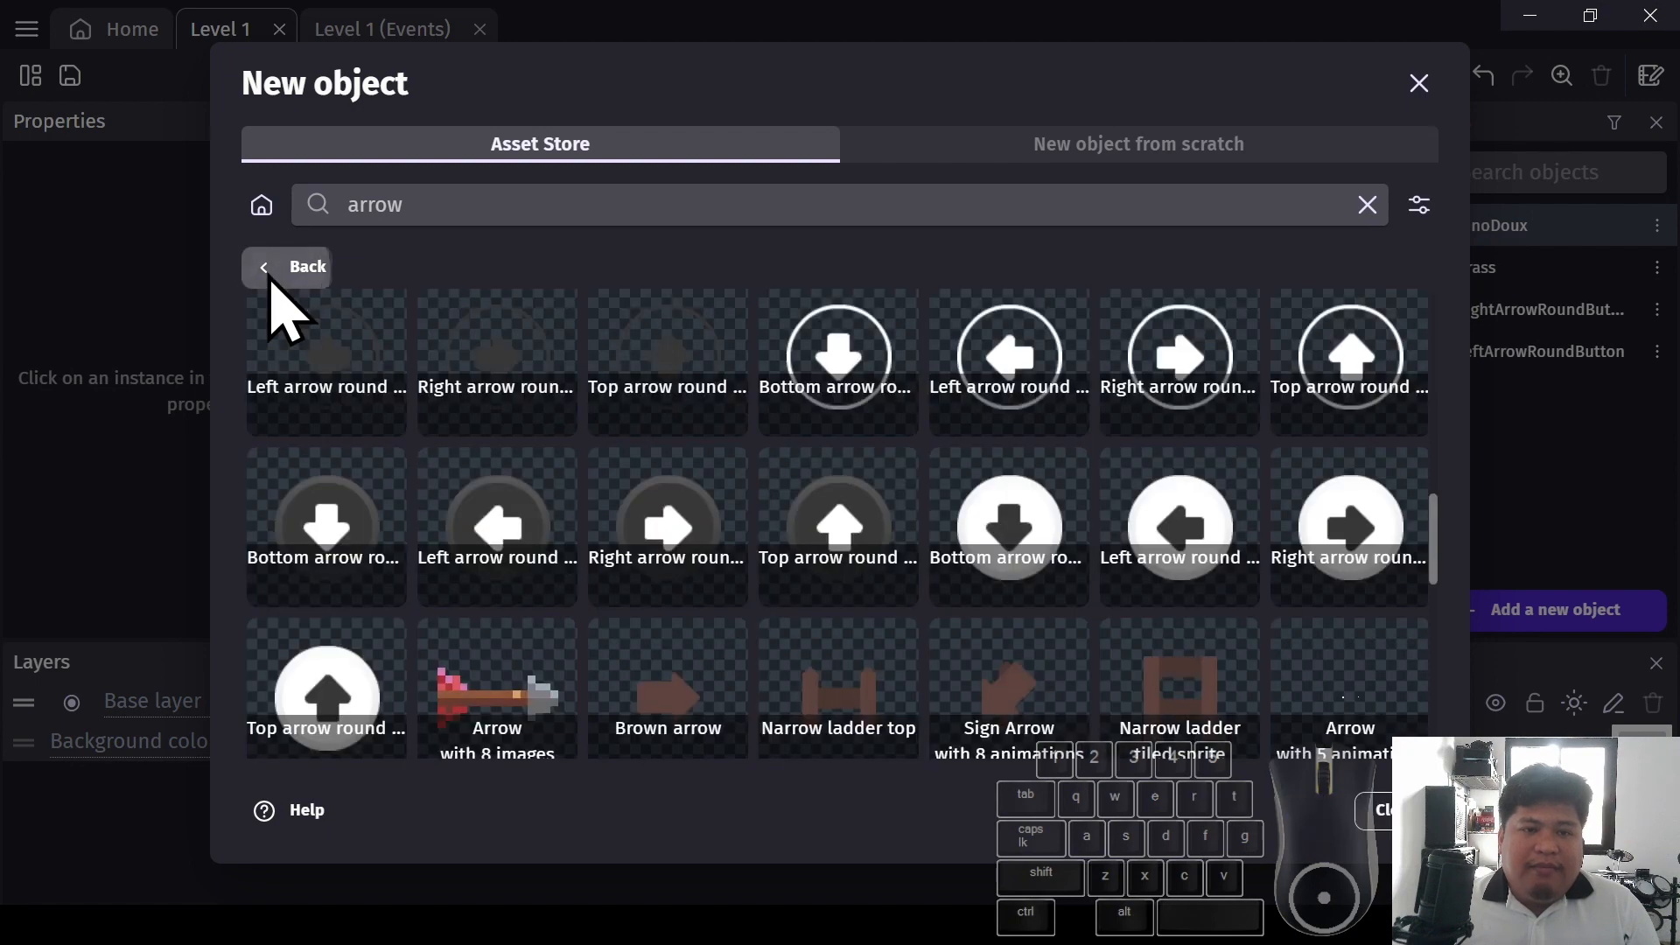
click(350, 713)
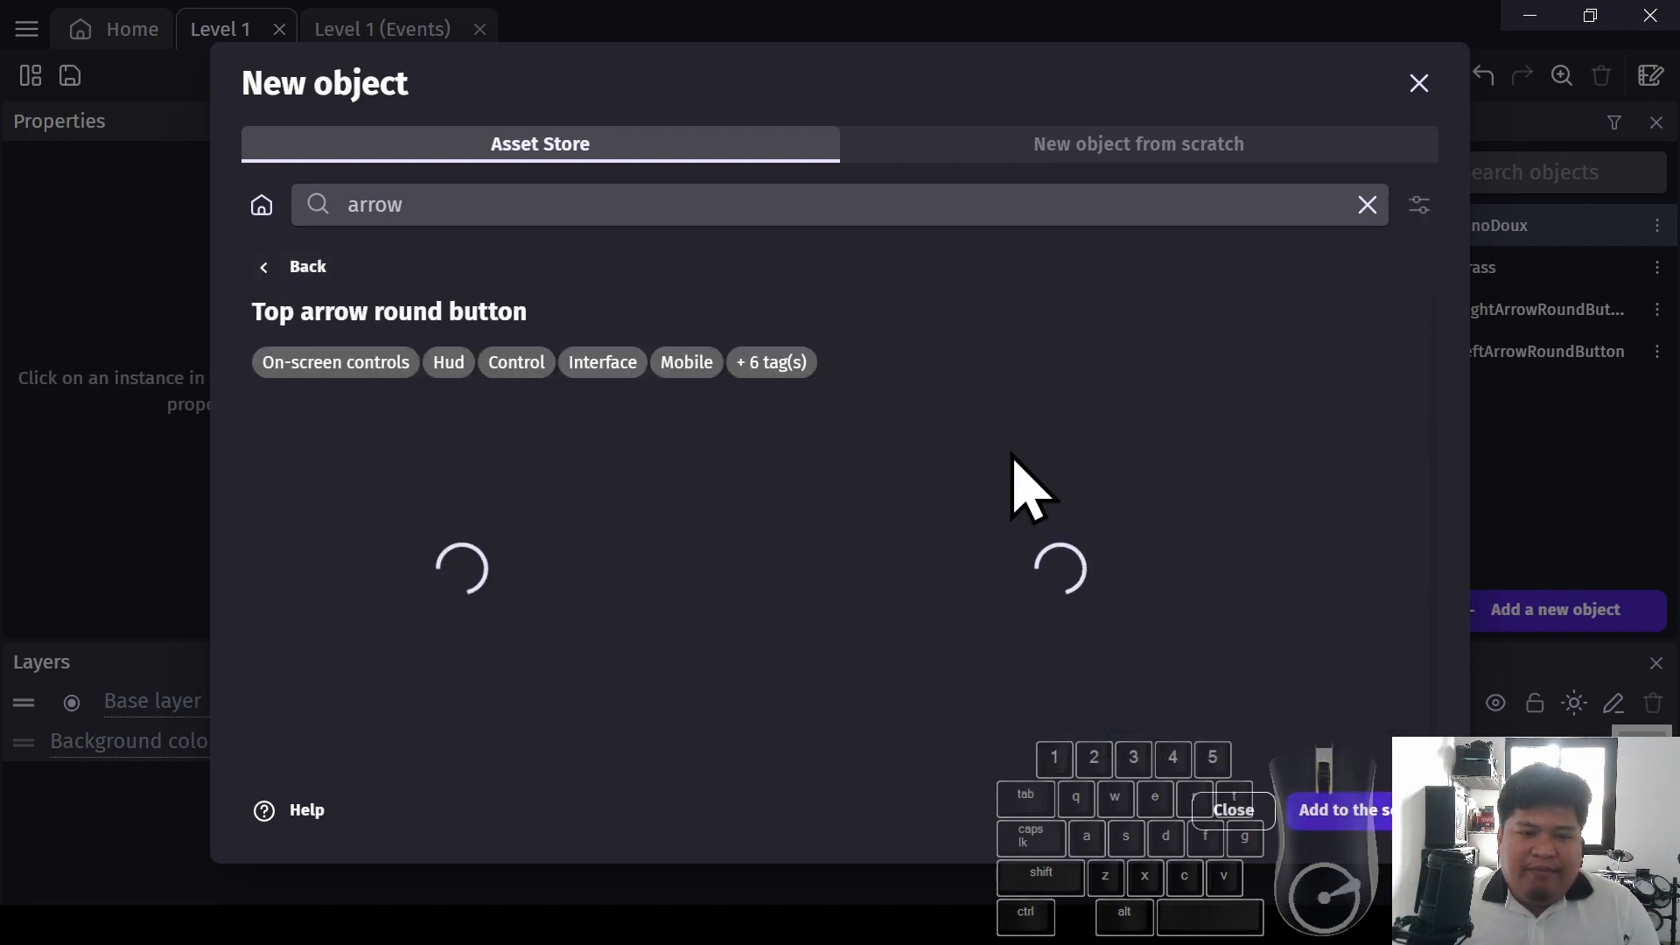
click(1383, 810)
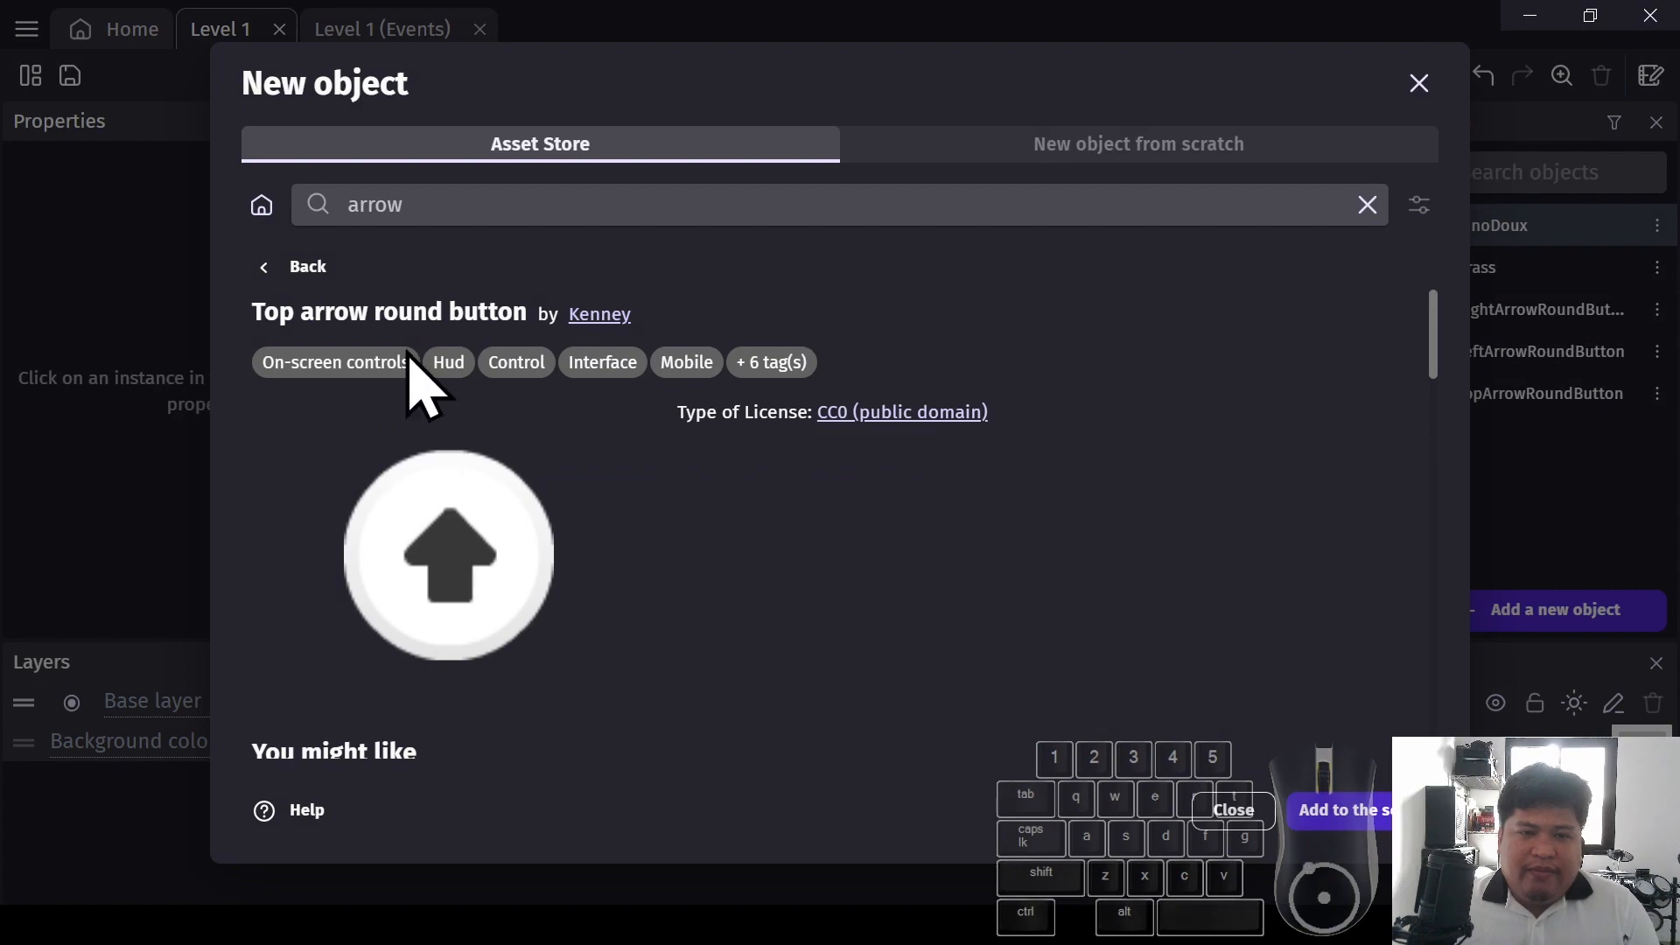
Add the white "Double-Chevron-Arrow-Right" asset to the scene's objects and leave the Asset Store
click(295, 268)
drag(1433, 558, 1462, 421)
scroll(1462, 469, down, 1)
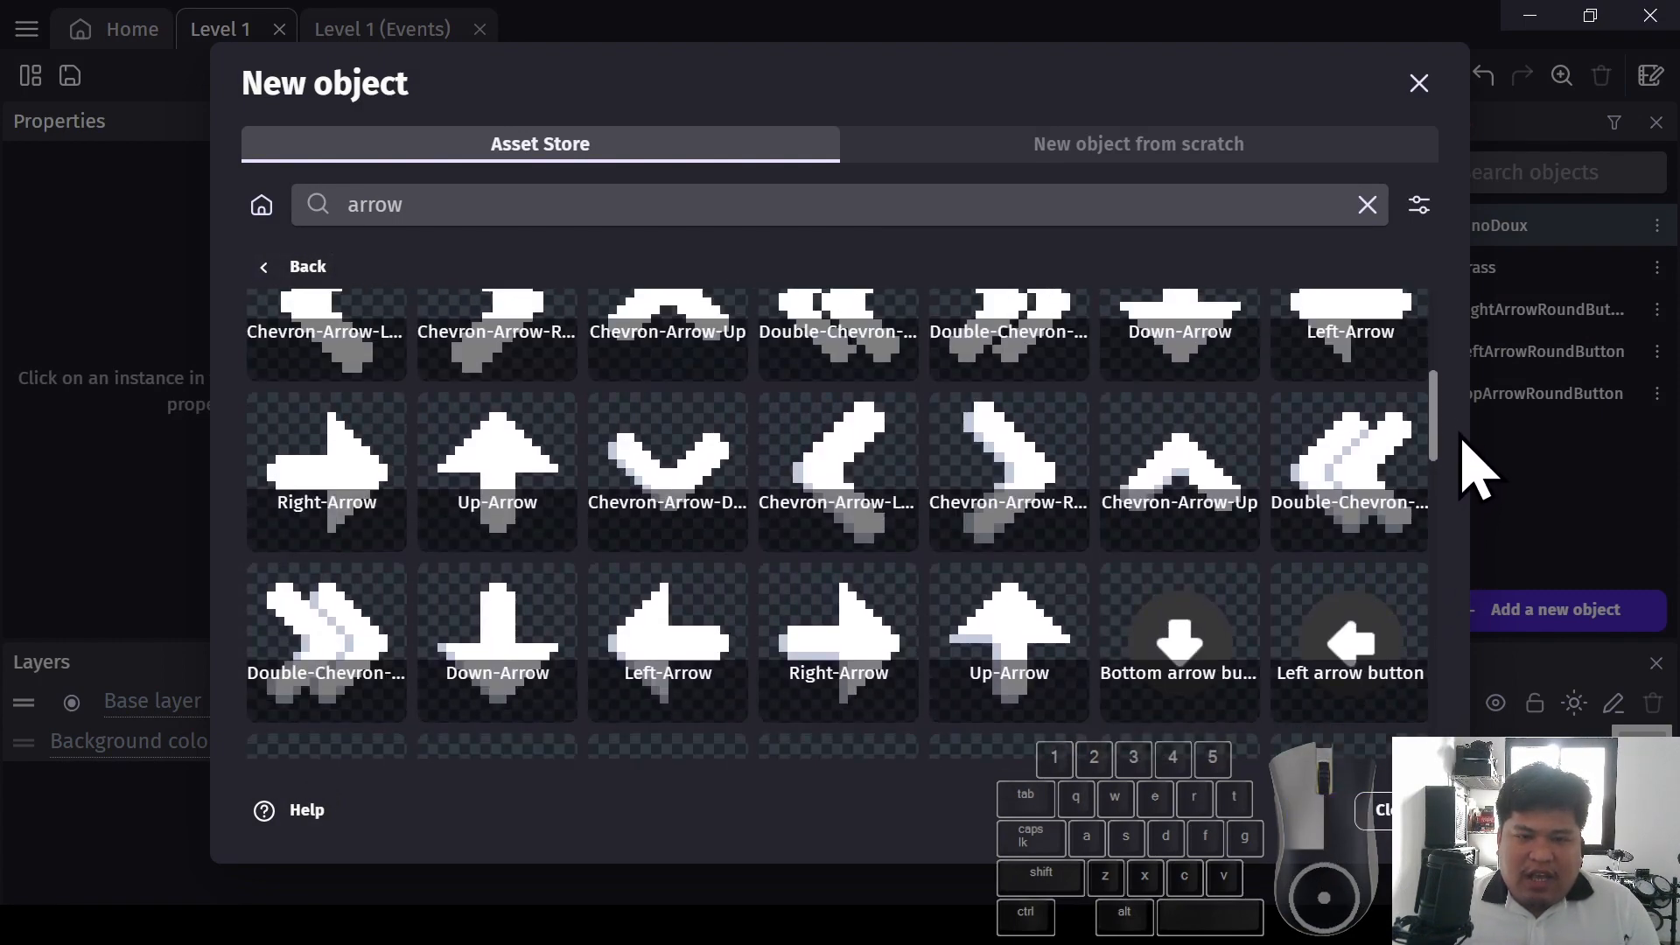
click(339, 665)
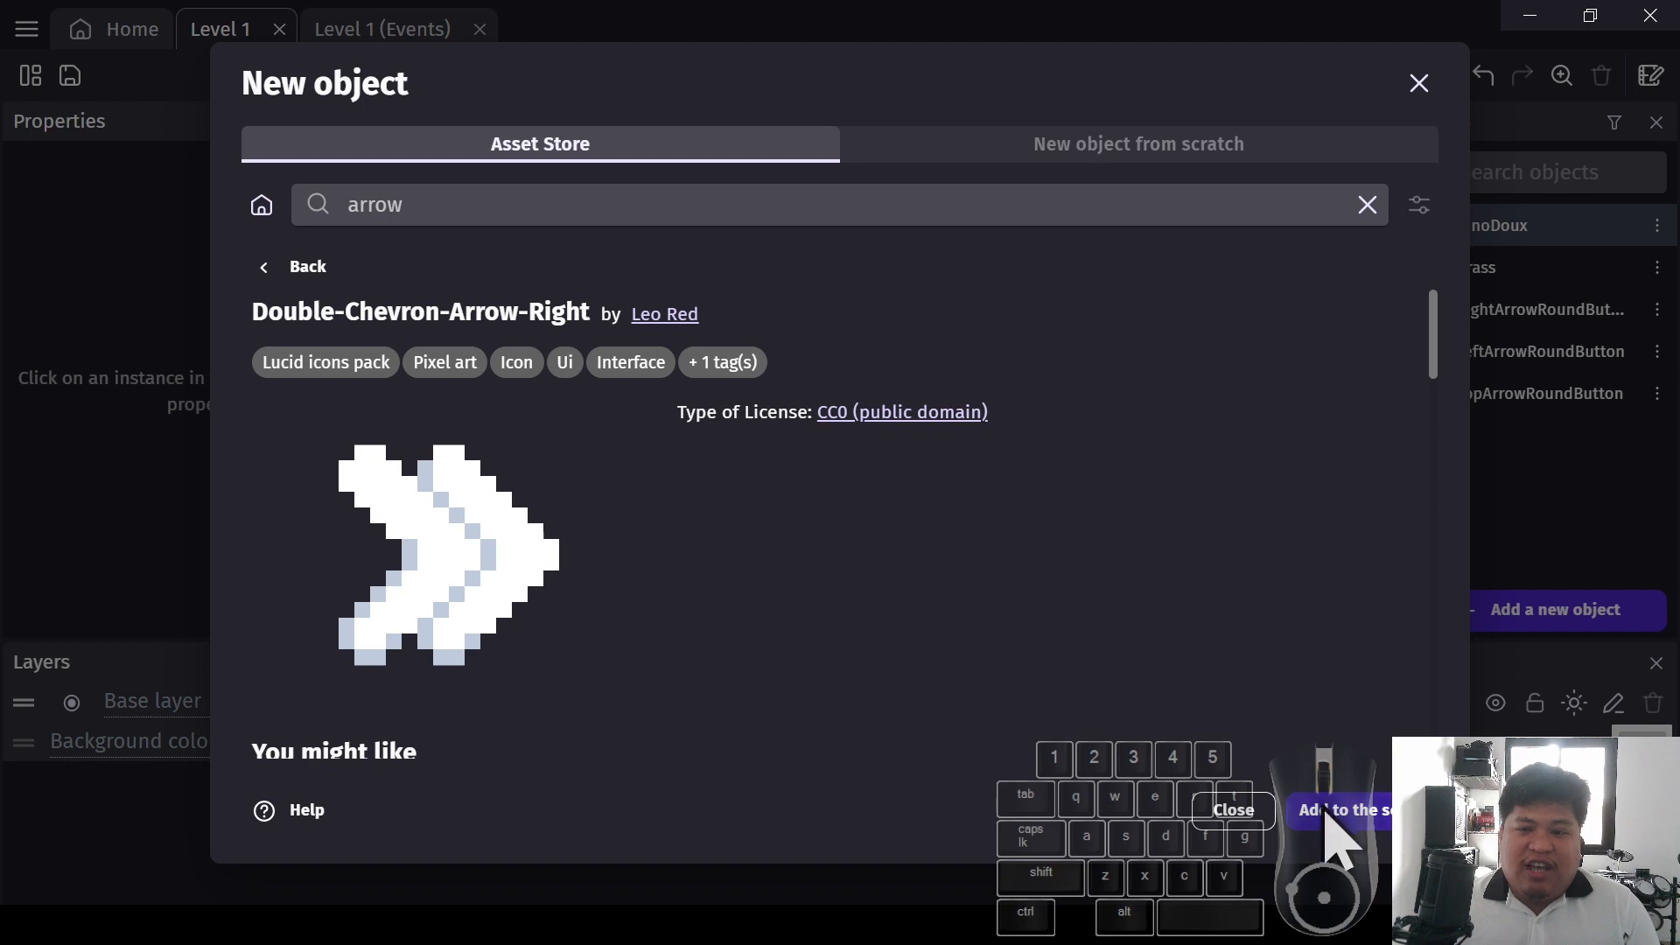
click(1365, 812)
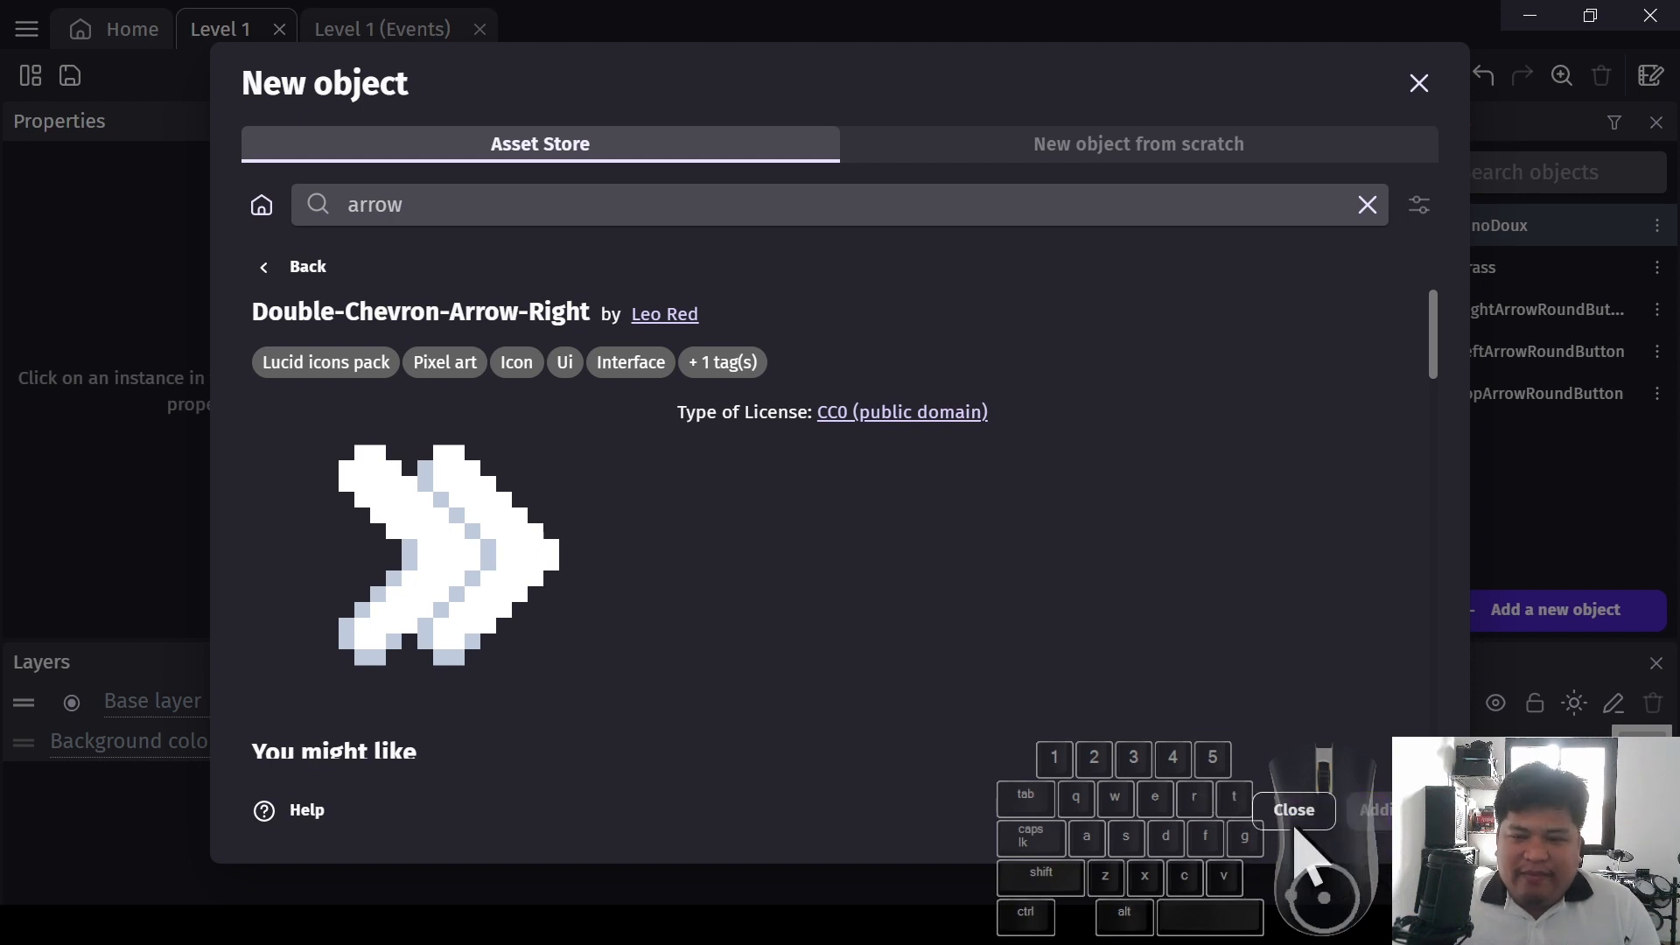
click(1418, 82)
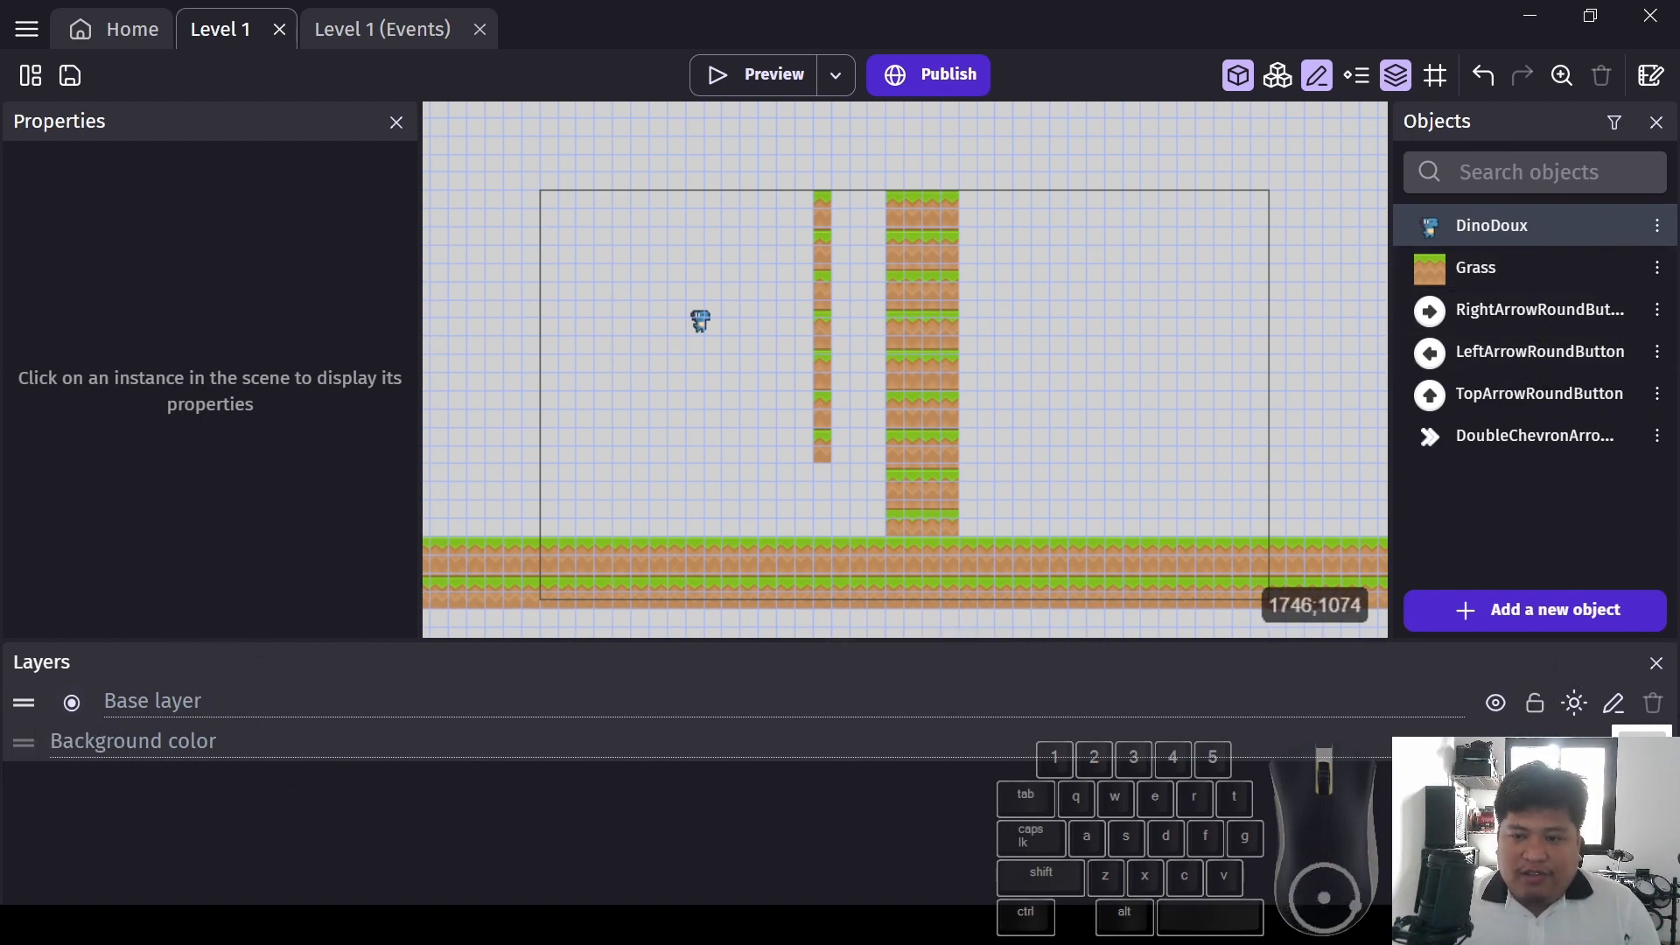
Add a new layer above the Base layer and name it Control
click(1526, 797)
drag(170, 706, 10, 707)
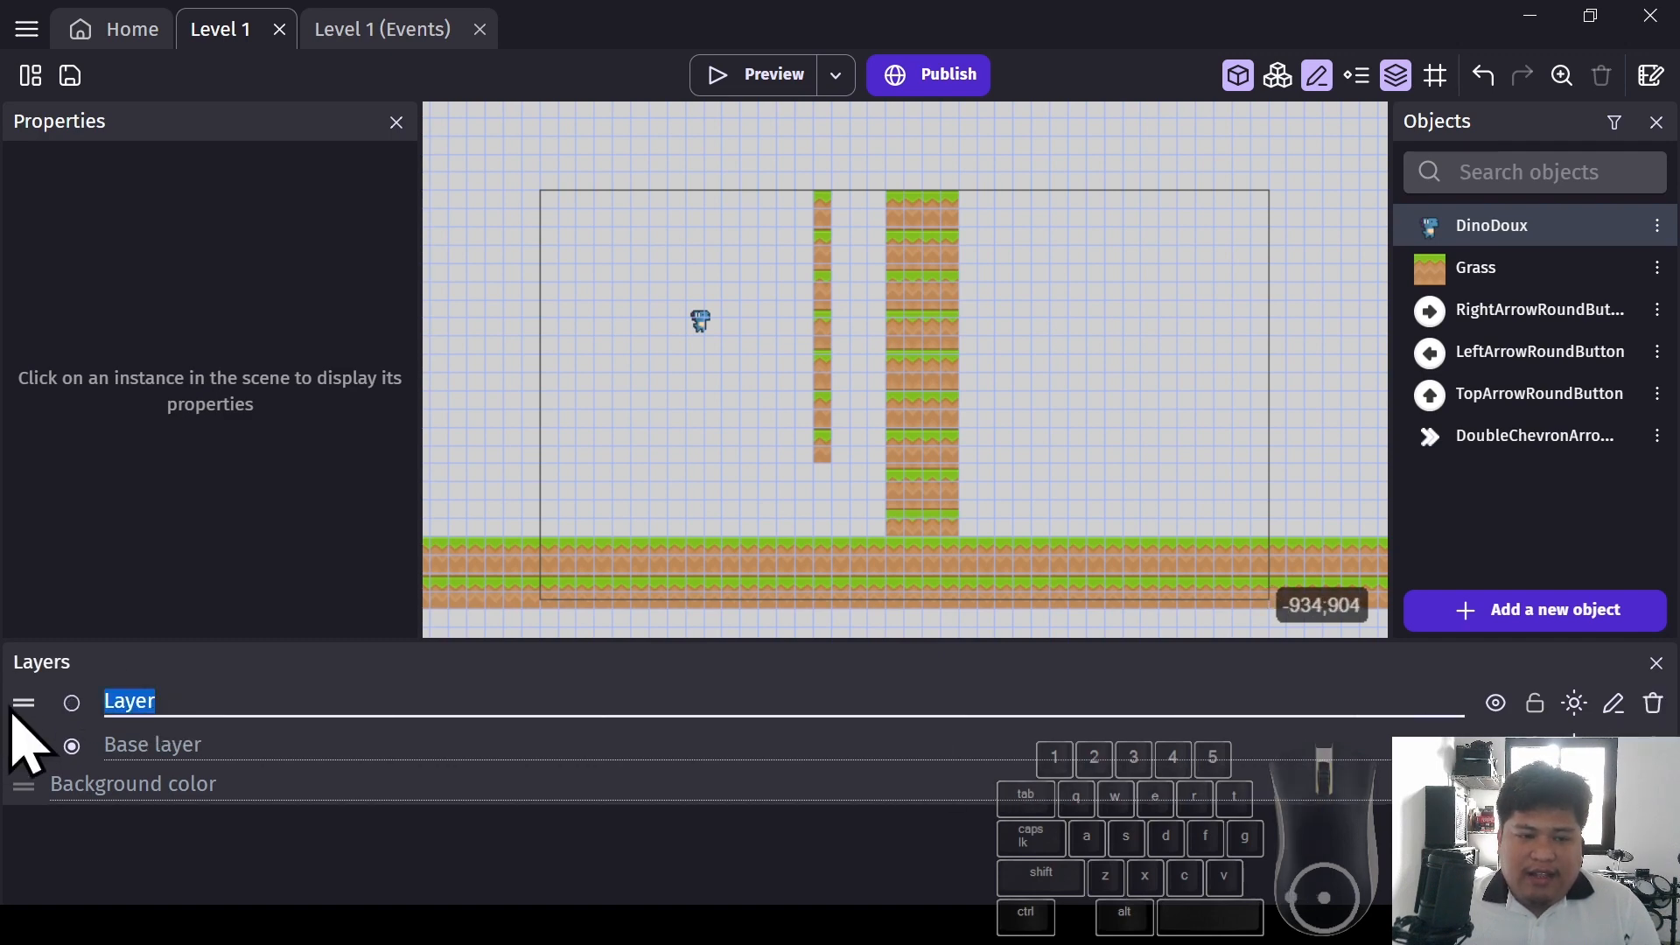
text(U)
key(BackSpace)
text(Control)
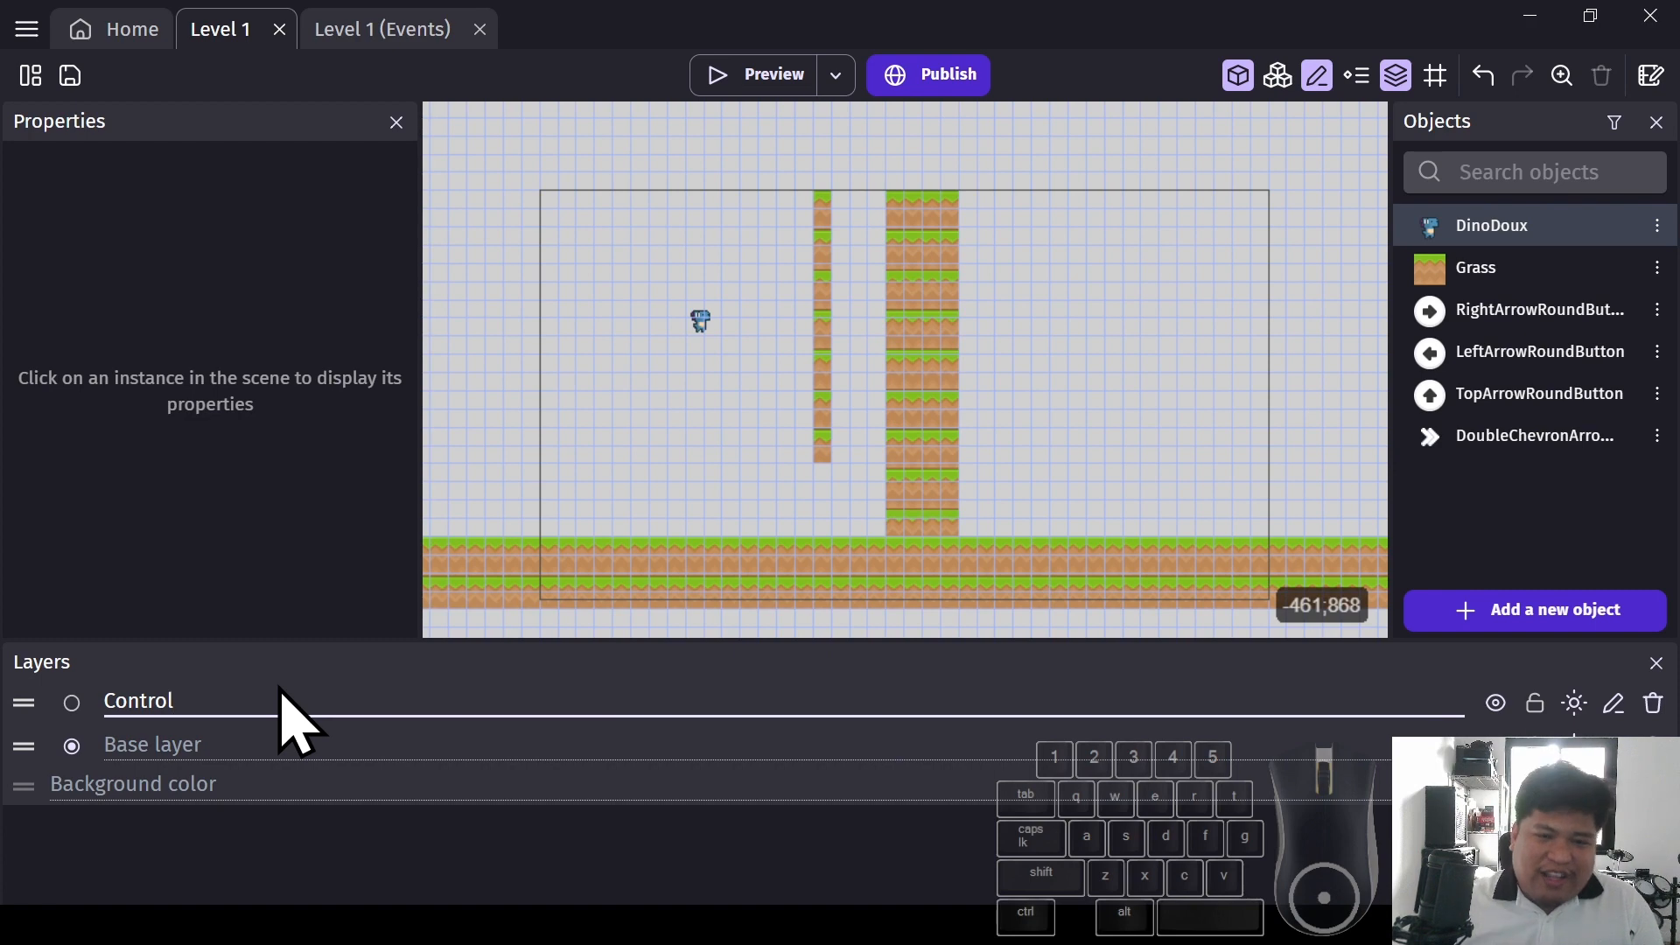
click(602, 887)
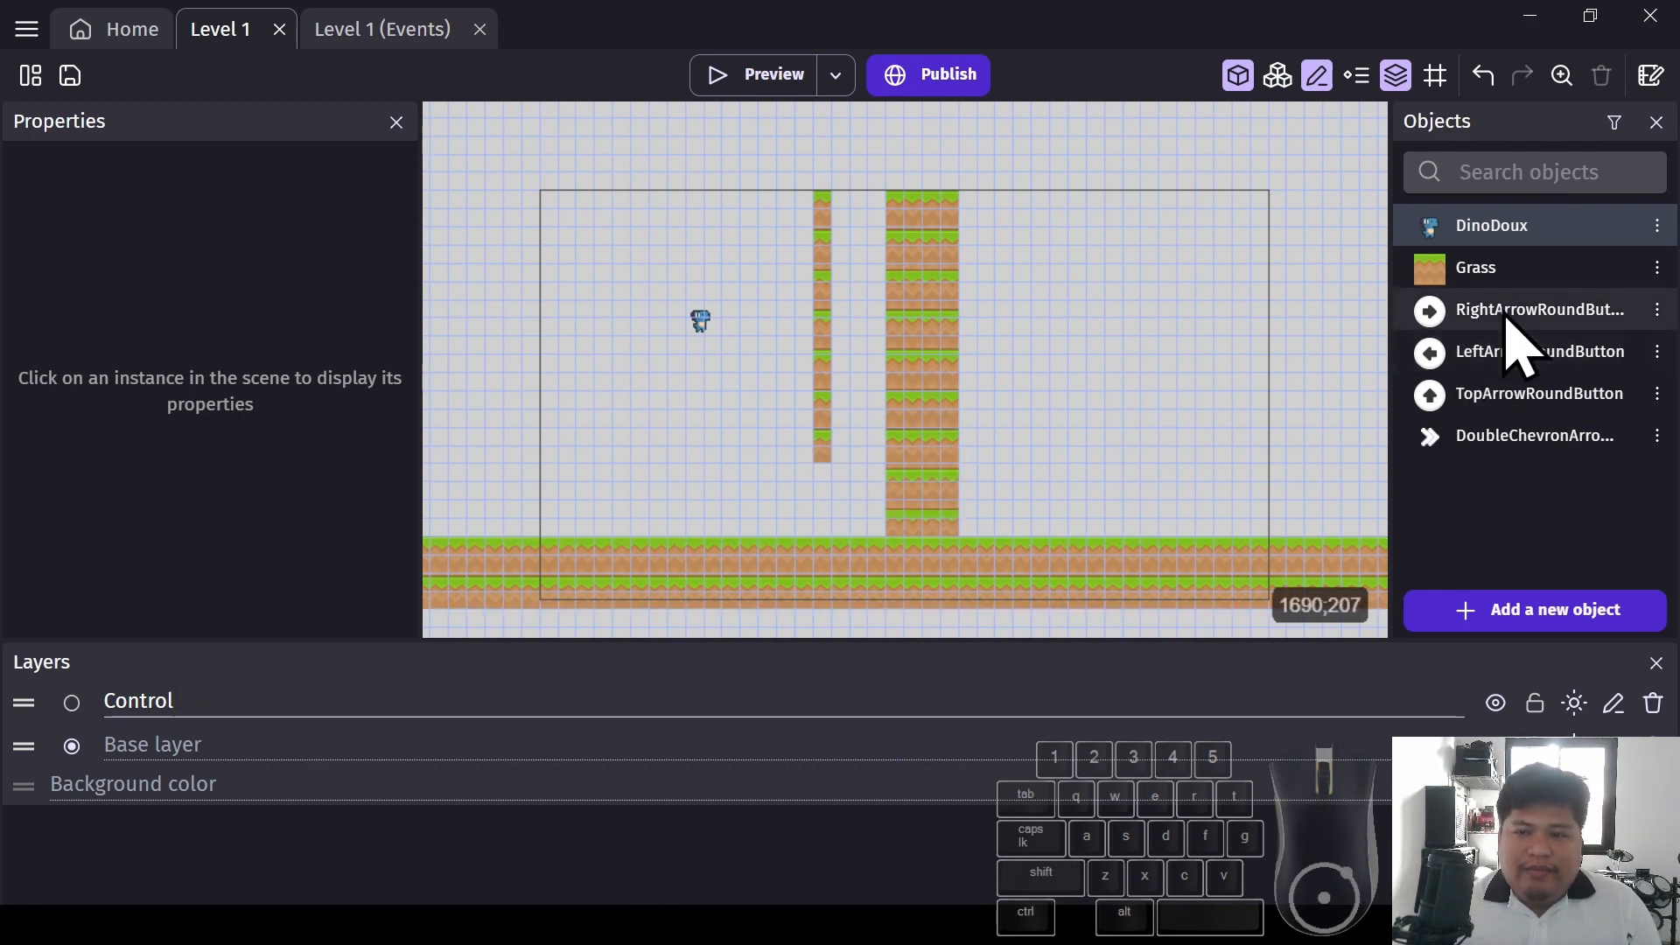
Place the left, right and top arrow buttons along the ground at X 48, 208 and 1152, all at Y 608
drag(1507, 317, 664, 553)
drag(1506, 348, 569, 565)
drag(1522, 393, 1202, 554)
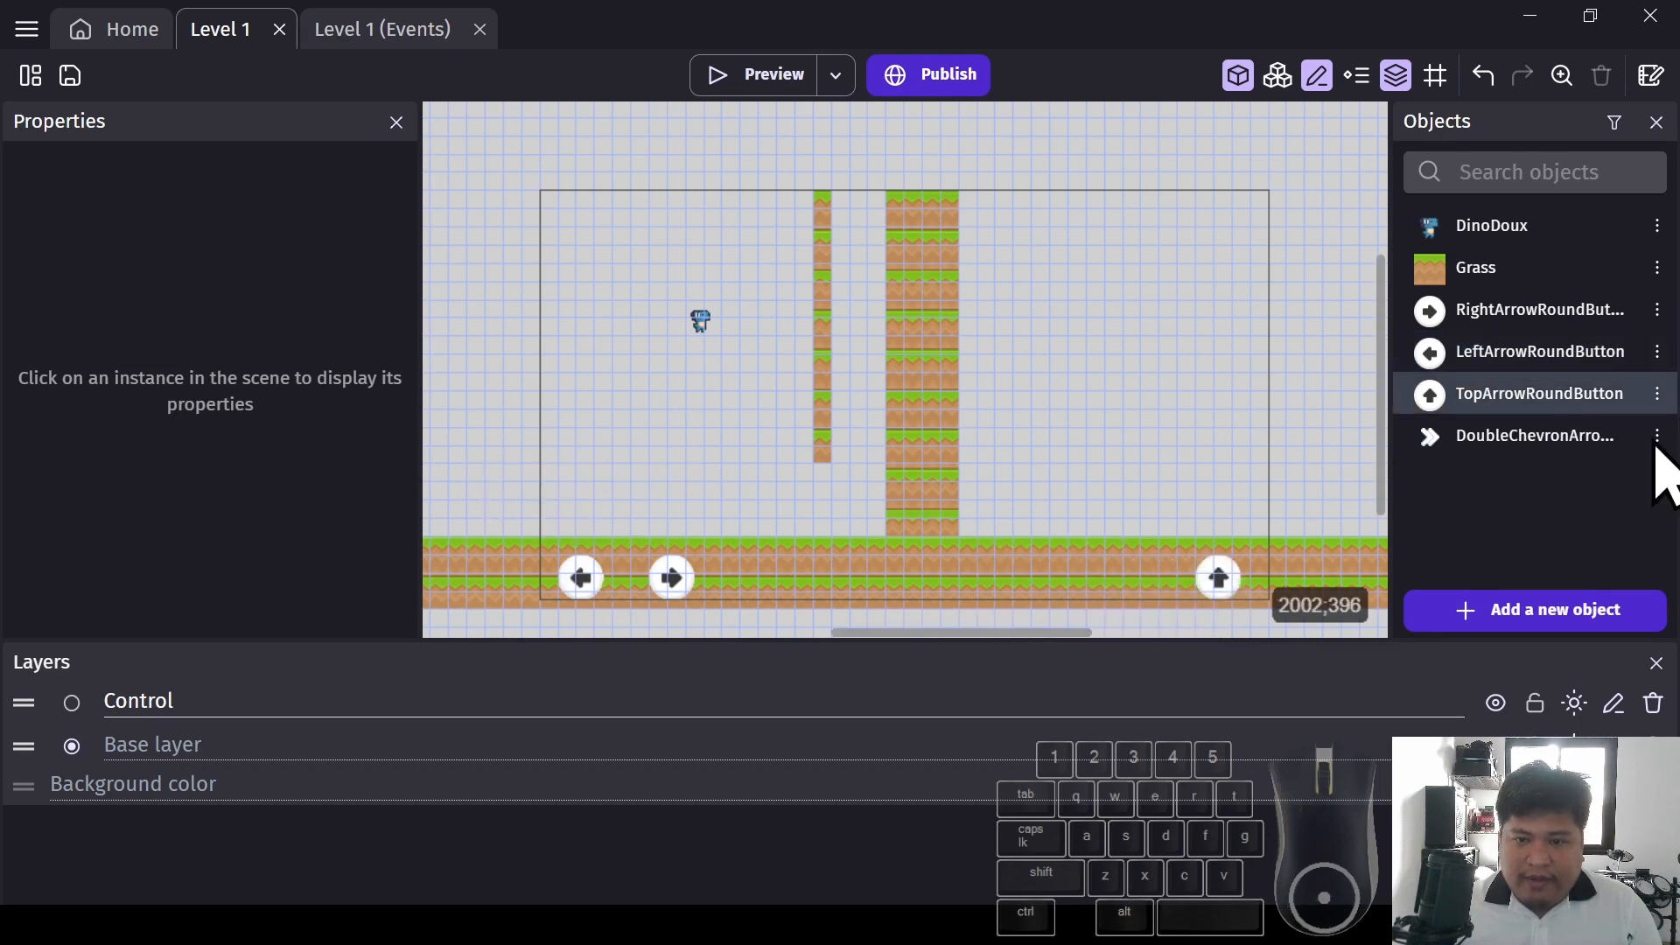
click(1217, 560)
mouse_move(690, 573)
mouse_down()
mouse_move(675, 551)
mouse_move(683, 565)
mouse_move(596, 575)
mouse_move(579, 557)
mouse_move(685, 564)
mouse_up()
click(1054, 580)
drag(1044, 548, 1046, 566)
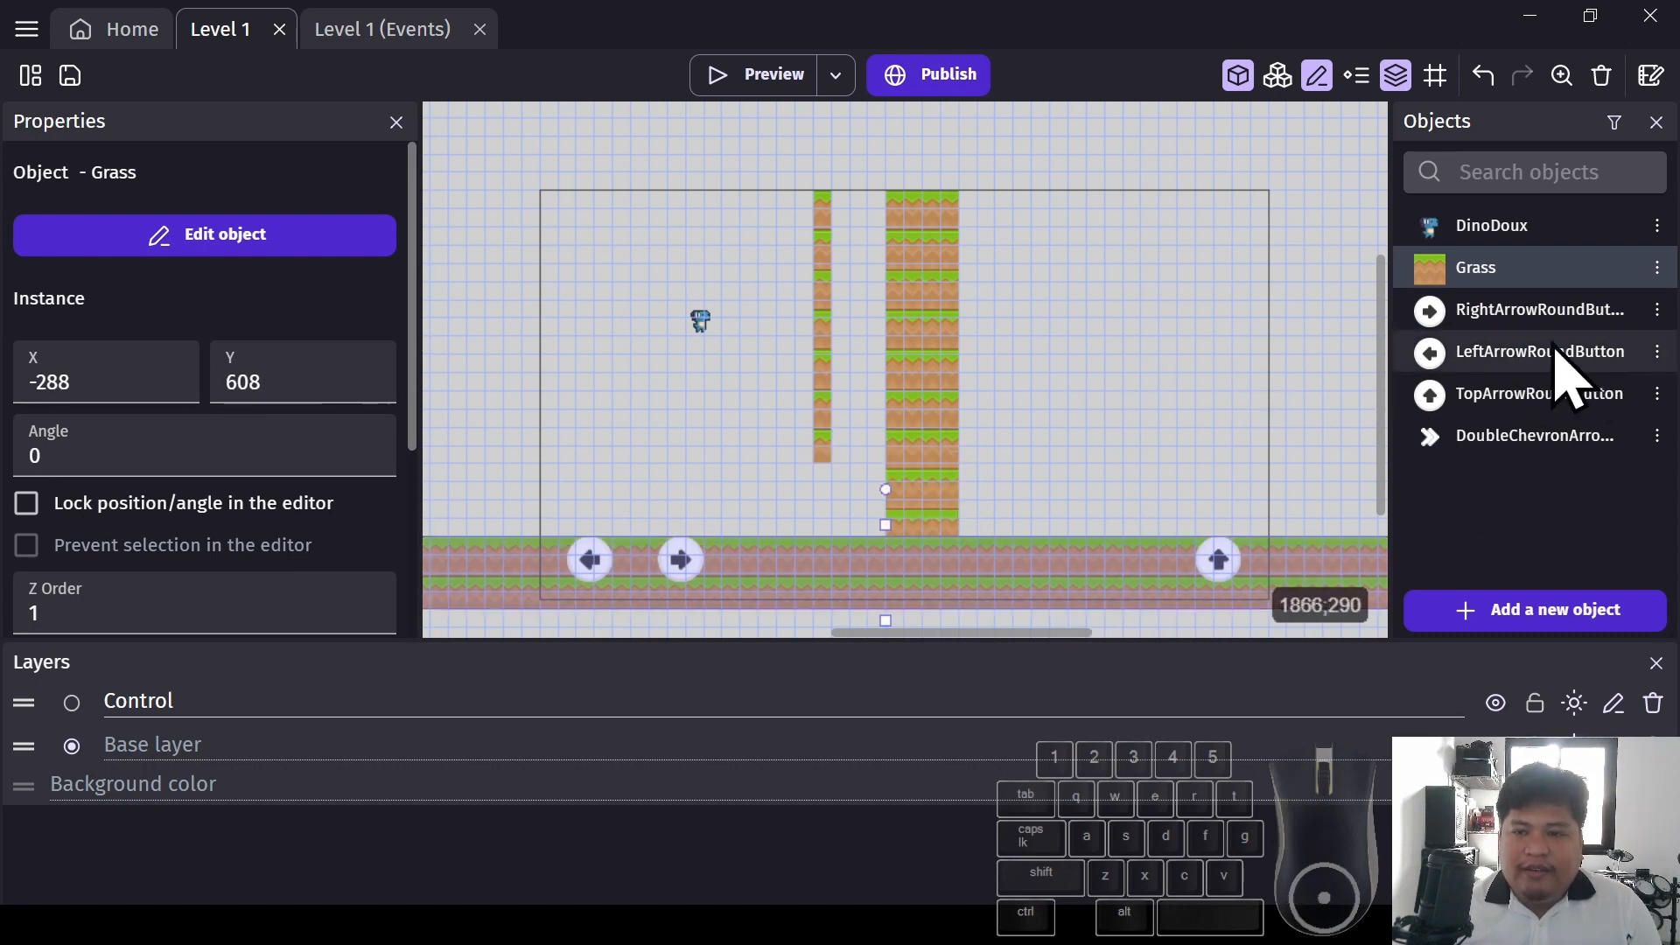
Place the double chevron arrow beside the top arrow button at X 992, Y 608
click(1532, 434)
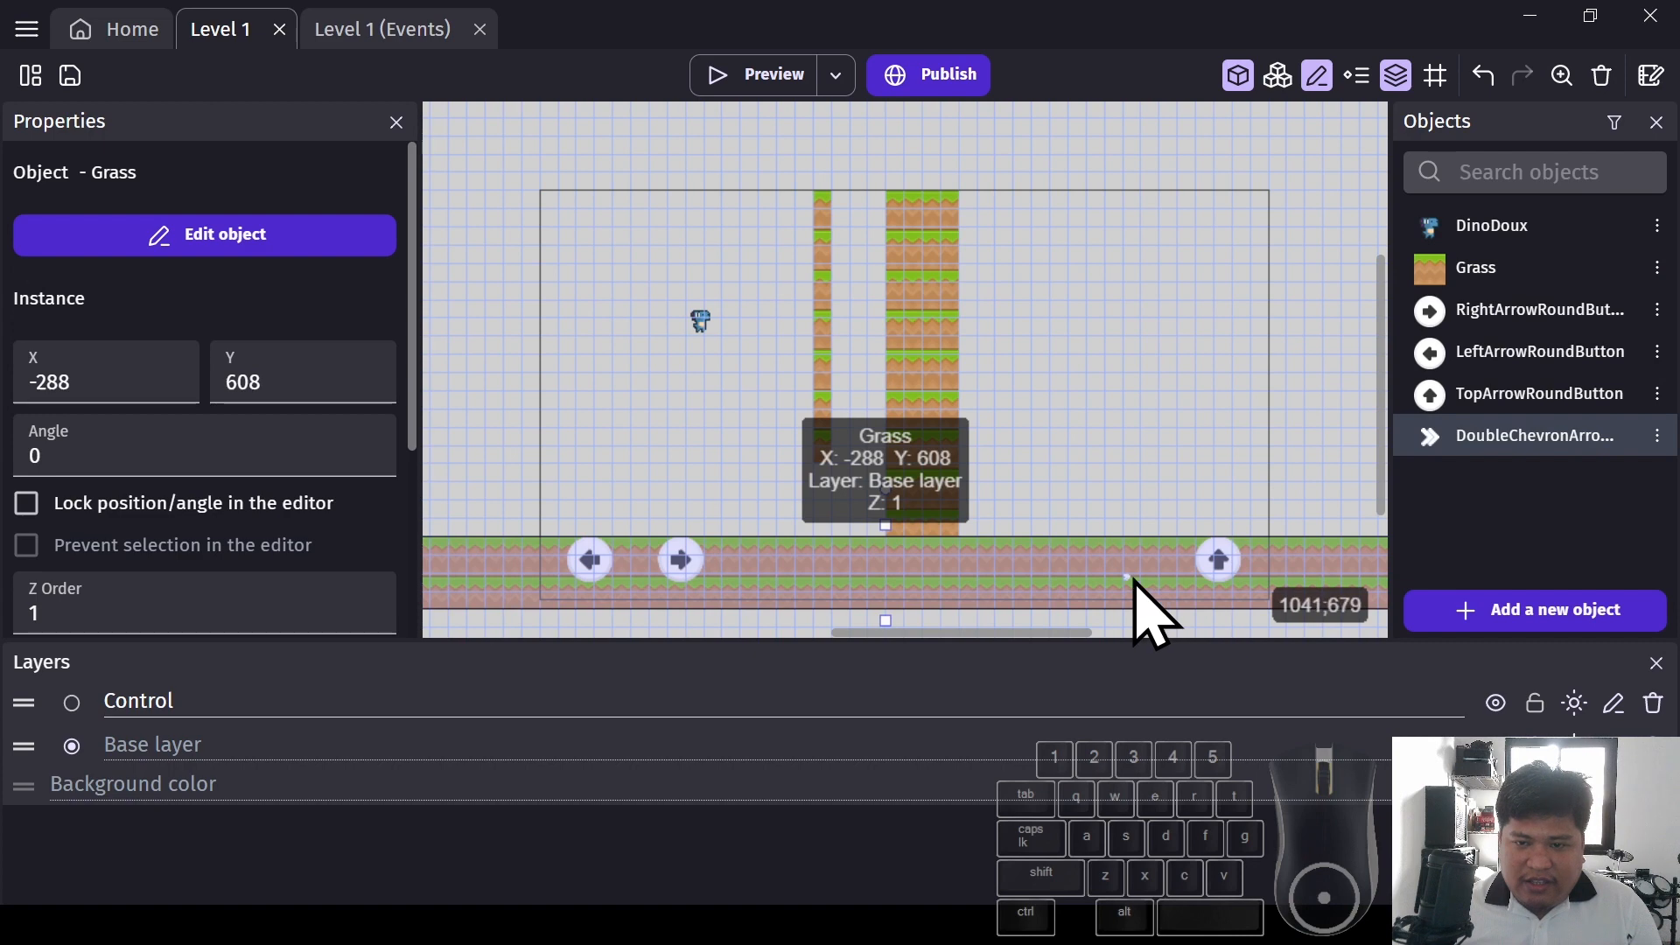
click(1127, 581)
mouse_move(1160, 567)
mouse_down()
mouse_move(1197, 511)
mouse_move(1173, 574)
mouse_move(1154, 586)
mouse_move(1123, 564)
mouse_move(1143, 567)
mouse_up()
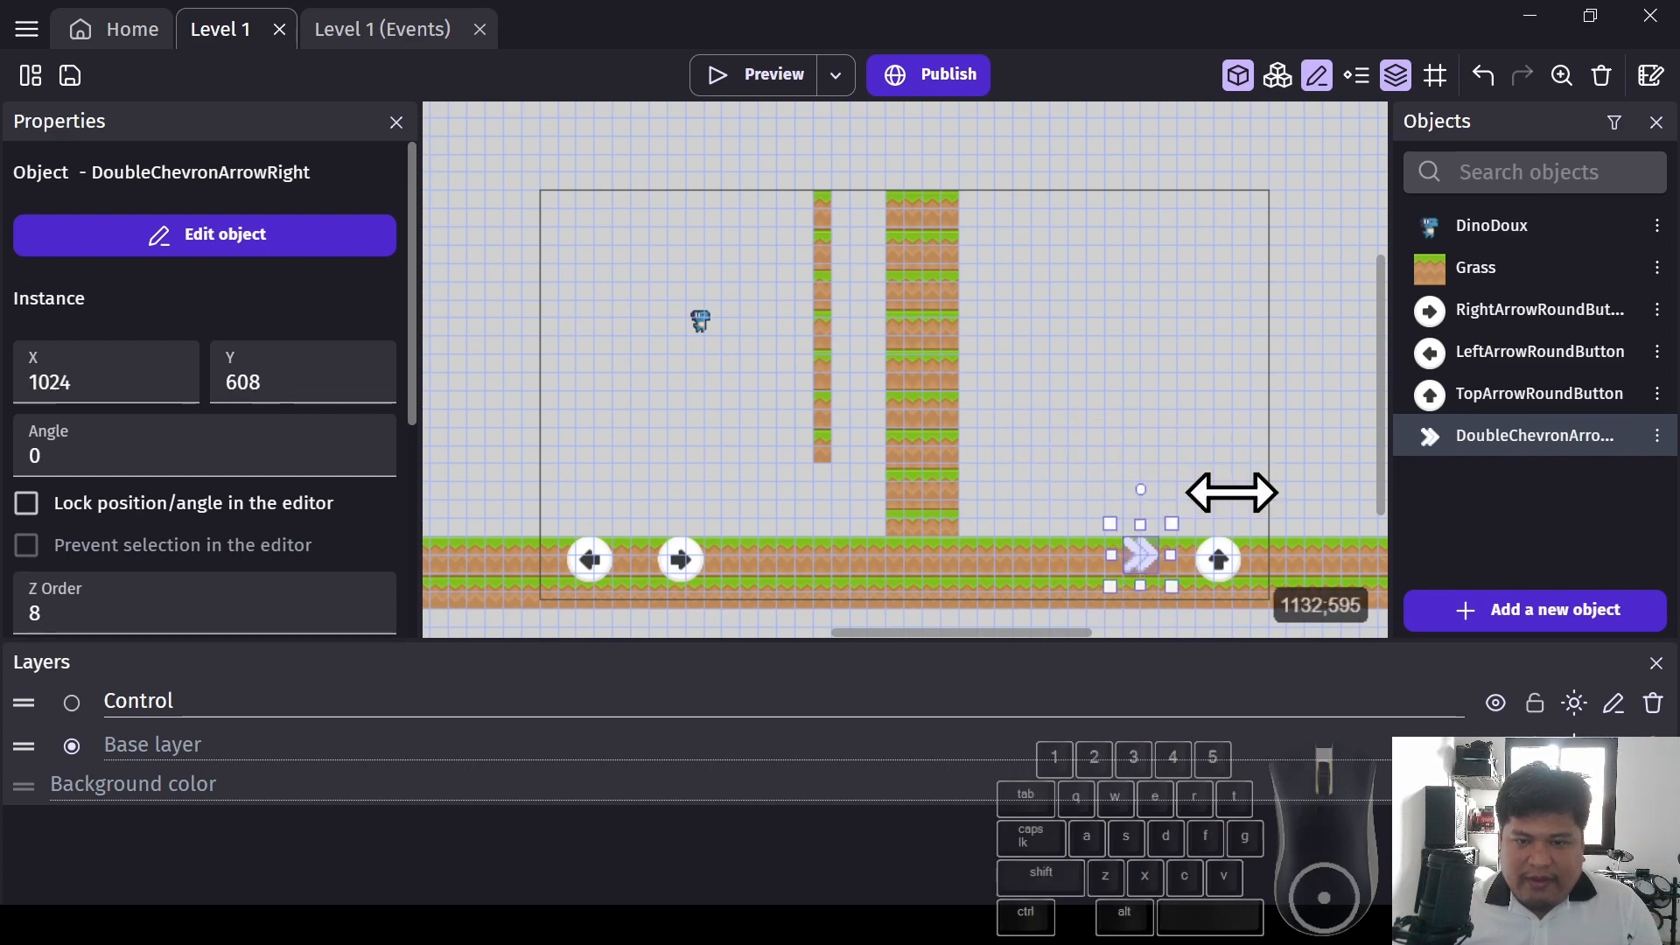
drag(1124, 560, 1120, 561)
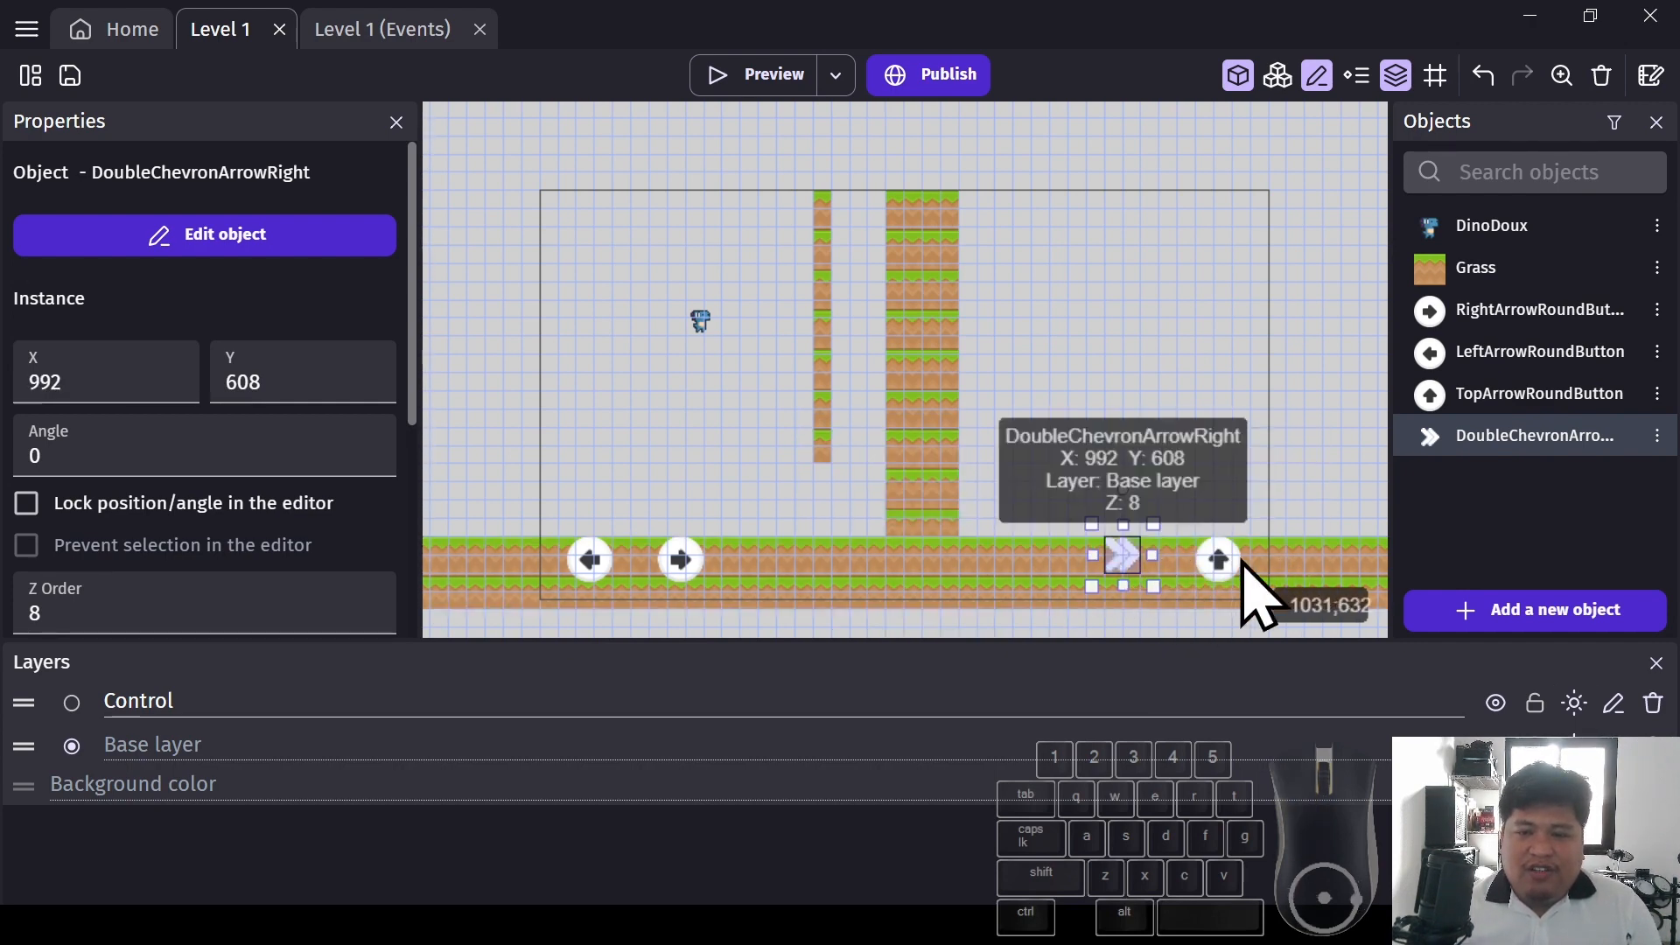
click(1271, 358)
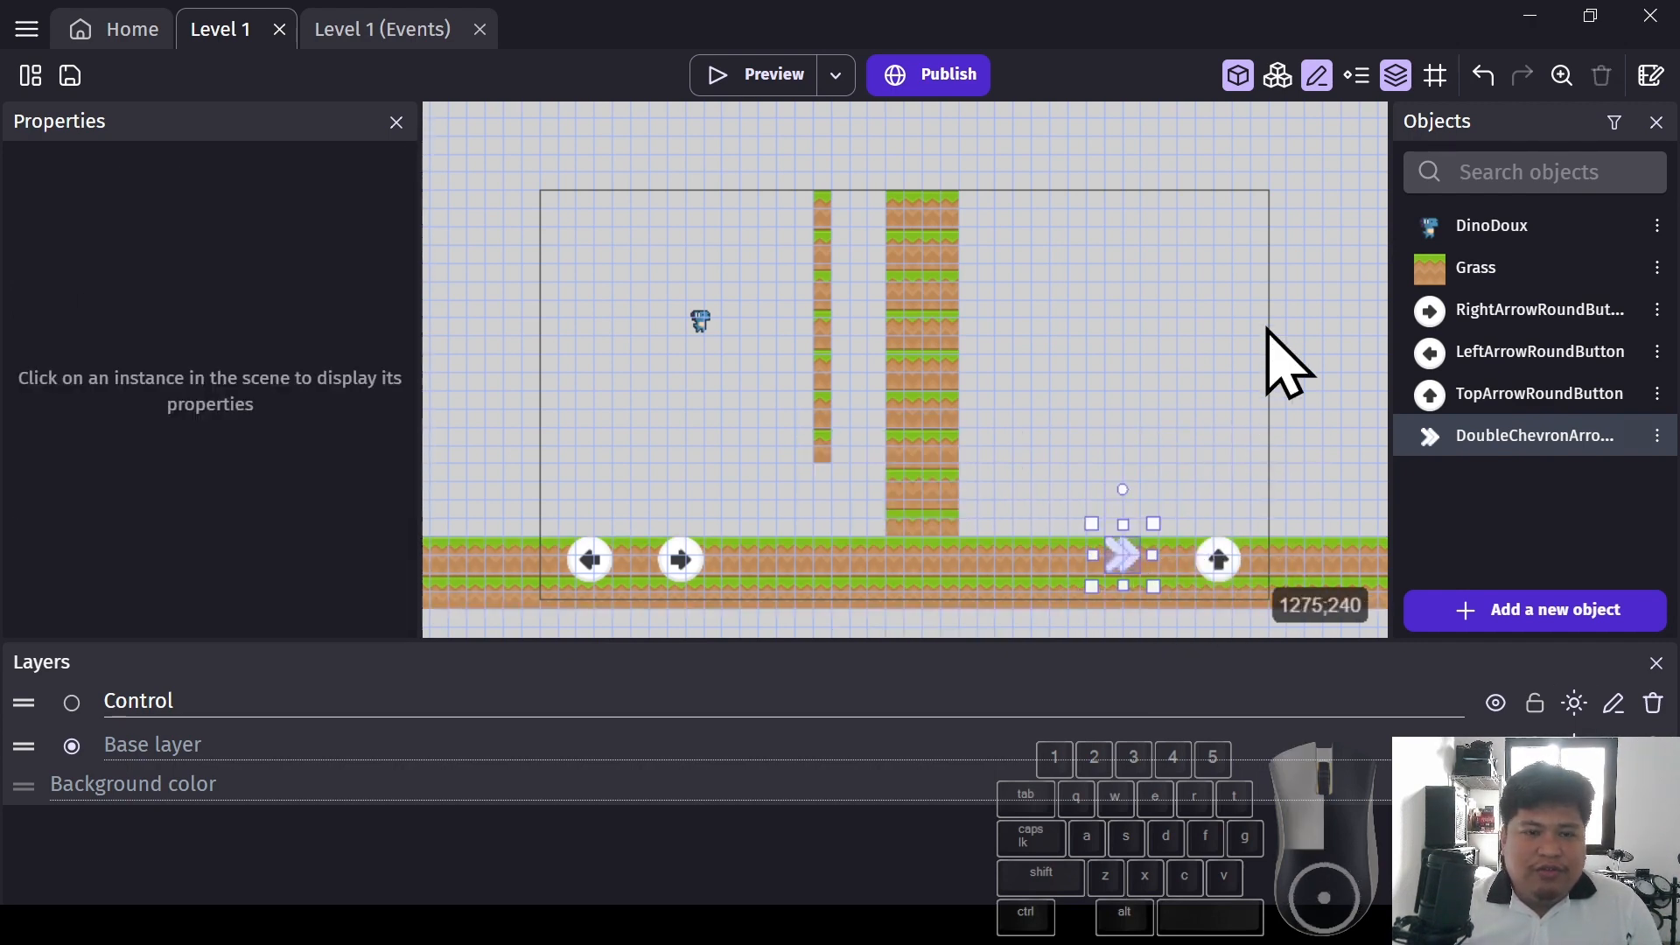
Move all four control button instances together from the Base layer to the Control layer
click(585, 561)
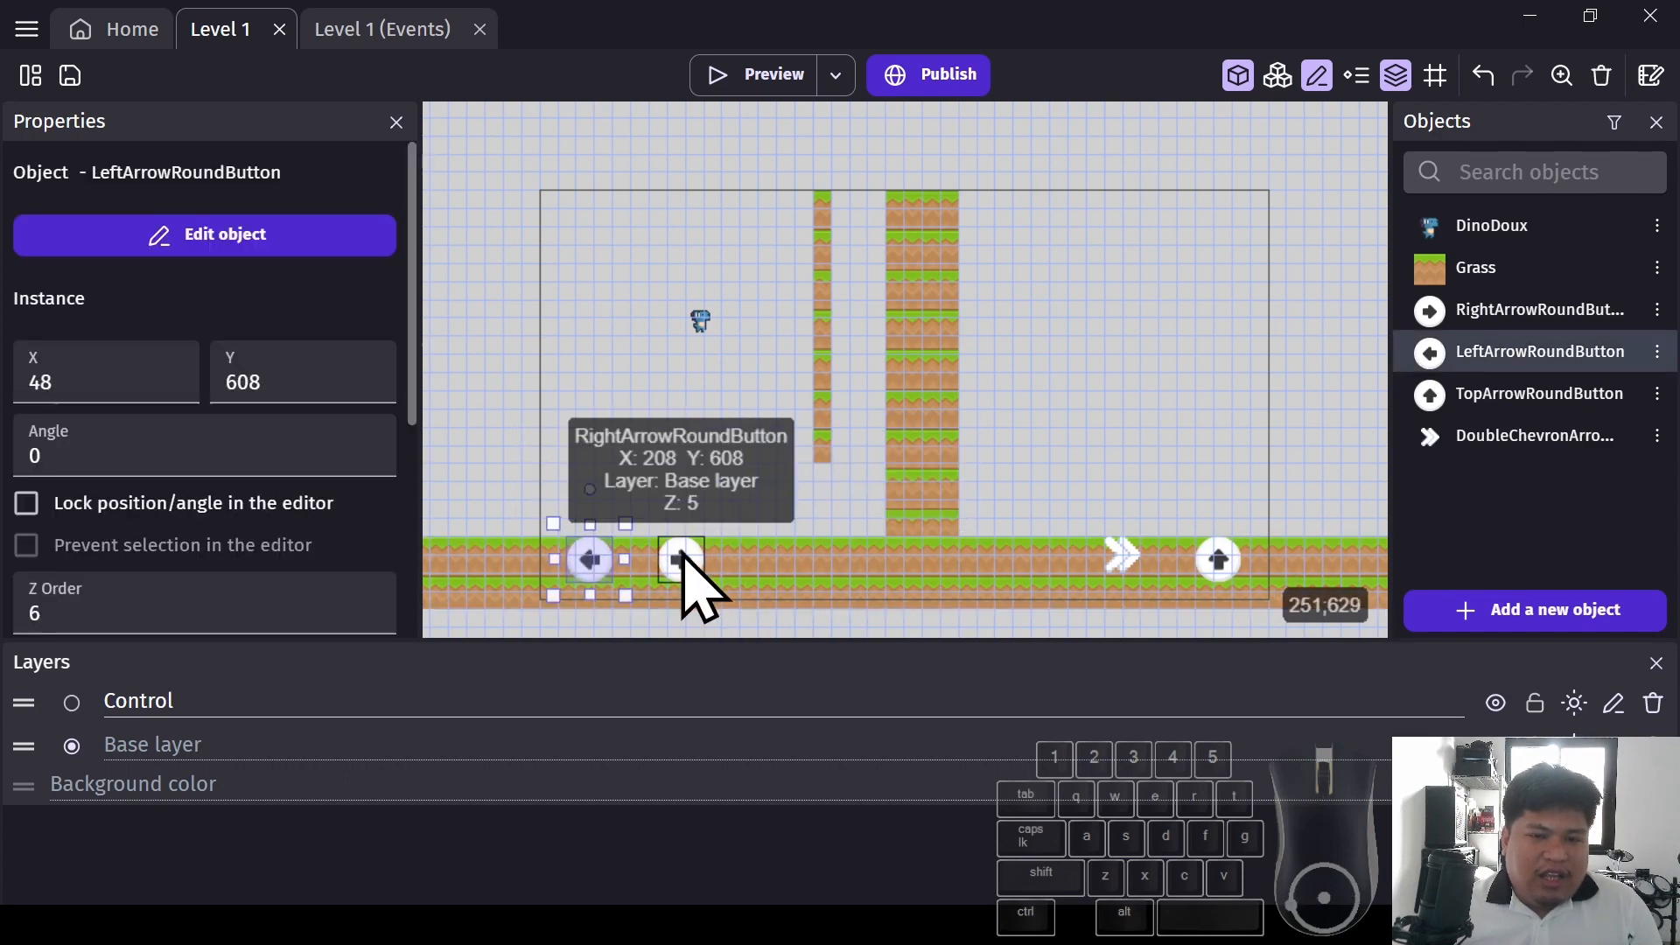
shift+click(685, 565)
shift+click(1125, 560)
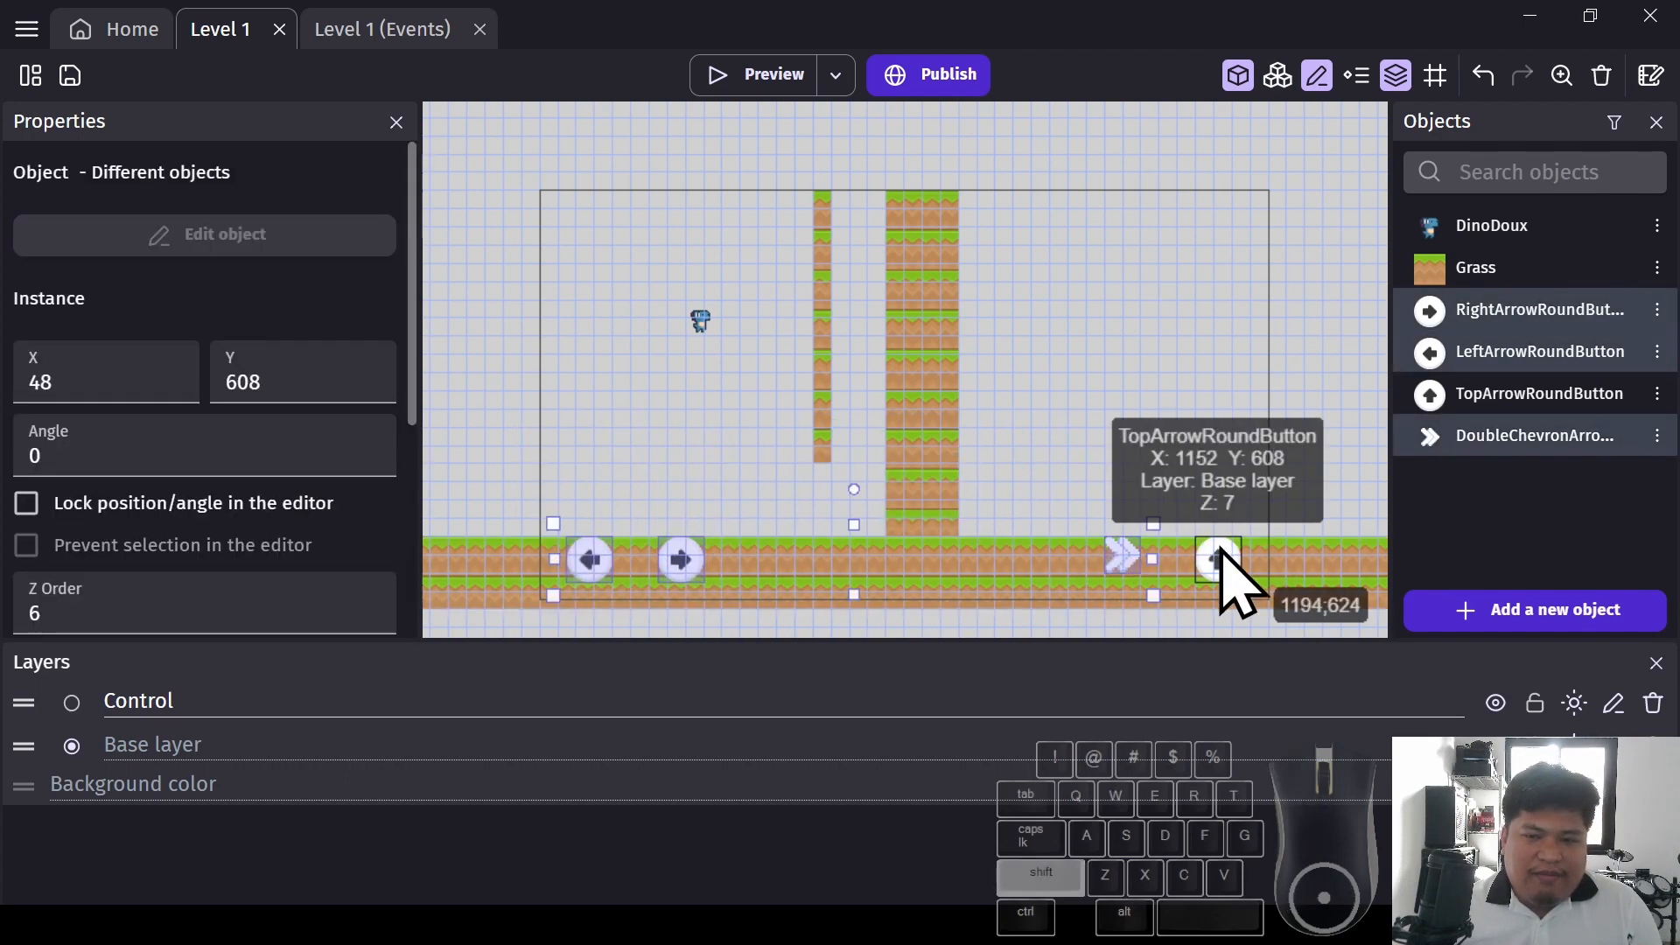
shift+click(1220, 560)
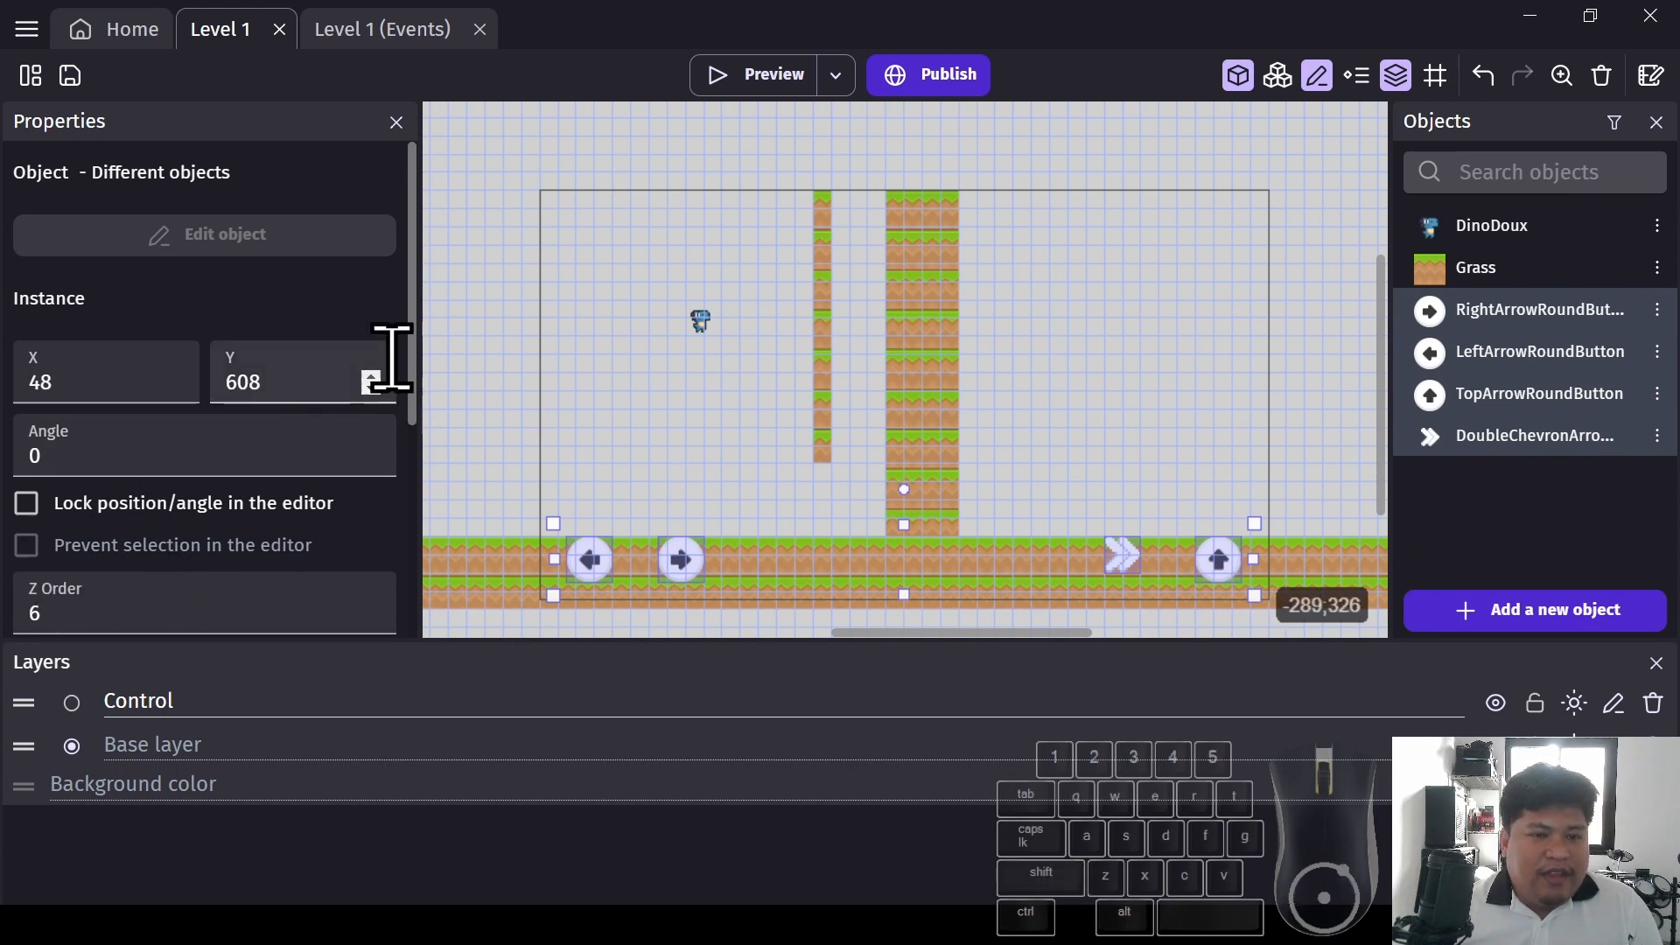
drag(413, 343, 412, 570)
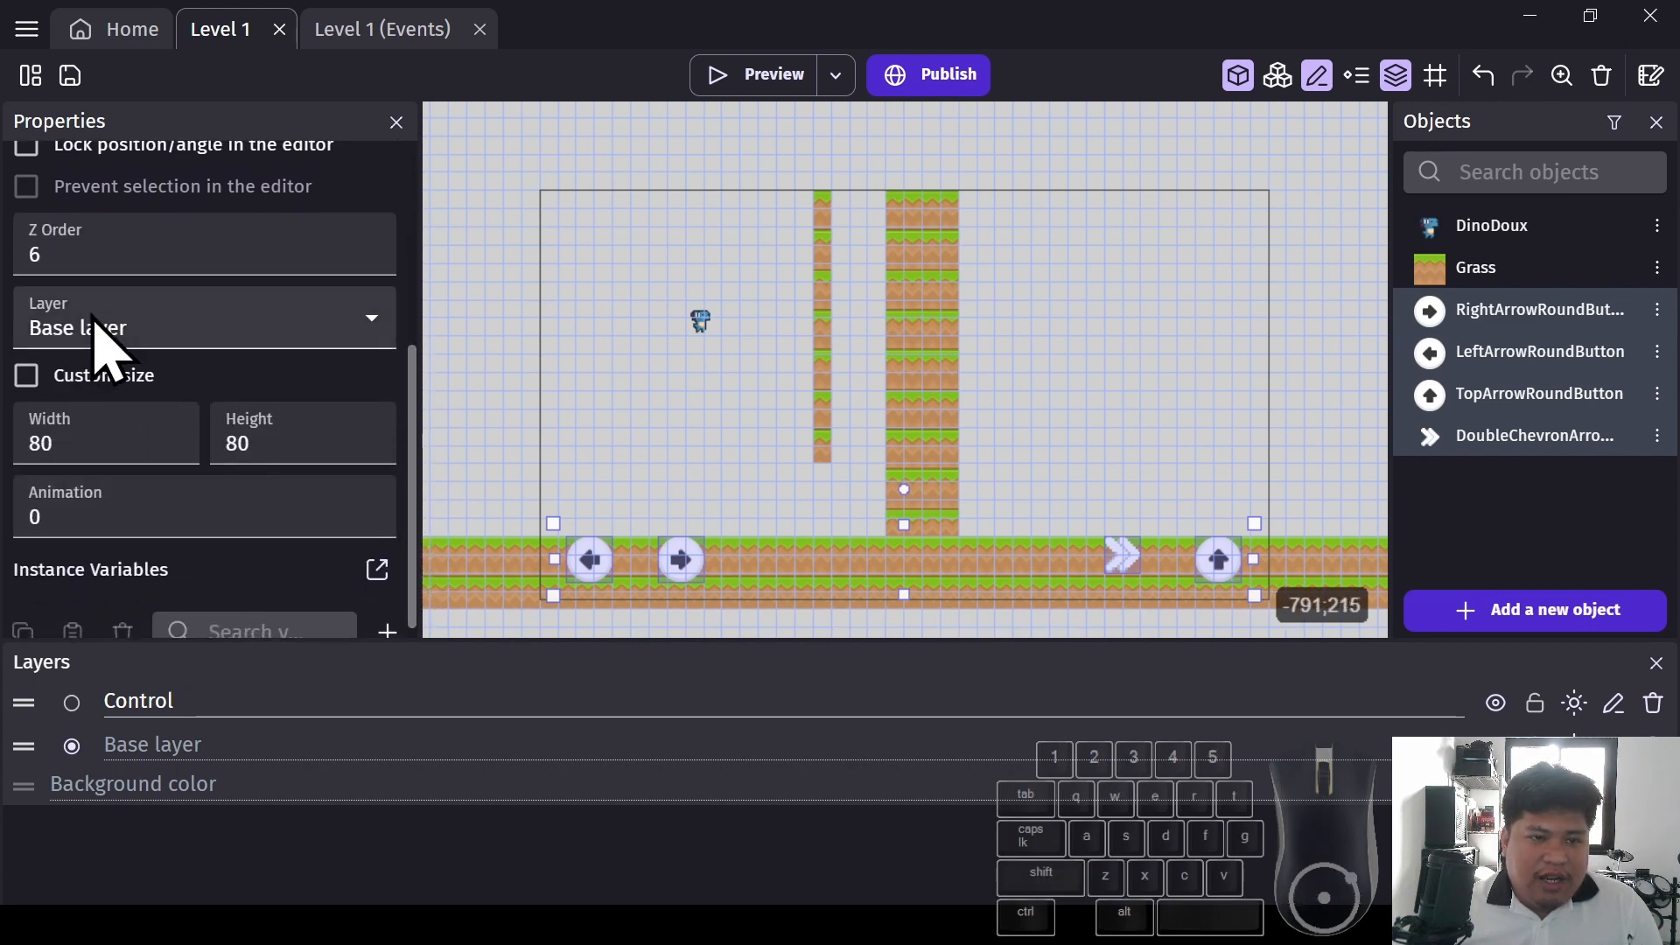
click(54, 333)
click(100, 389)
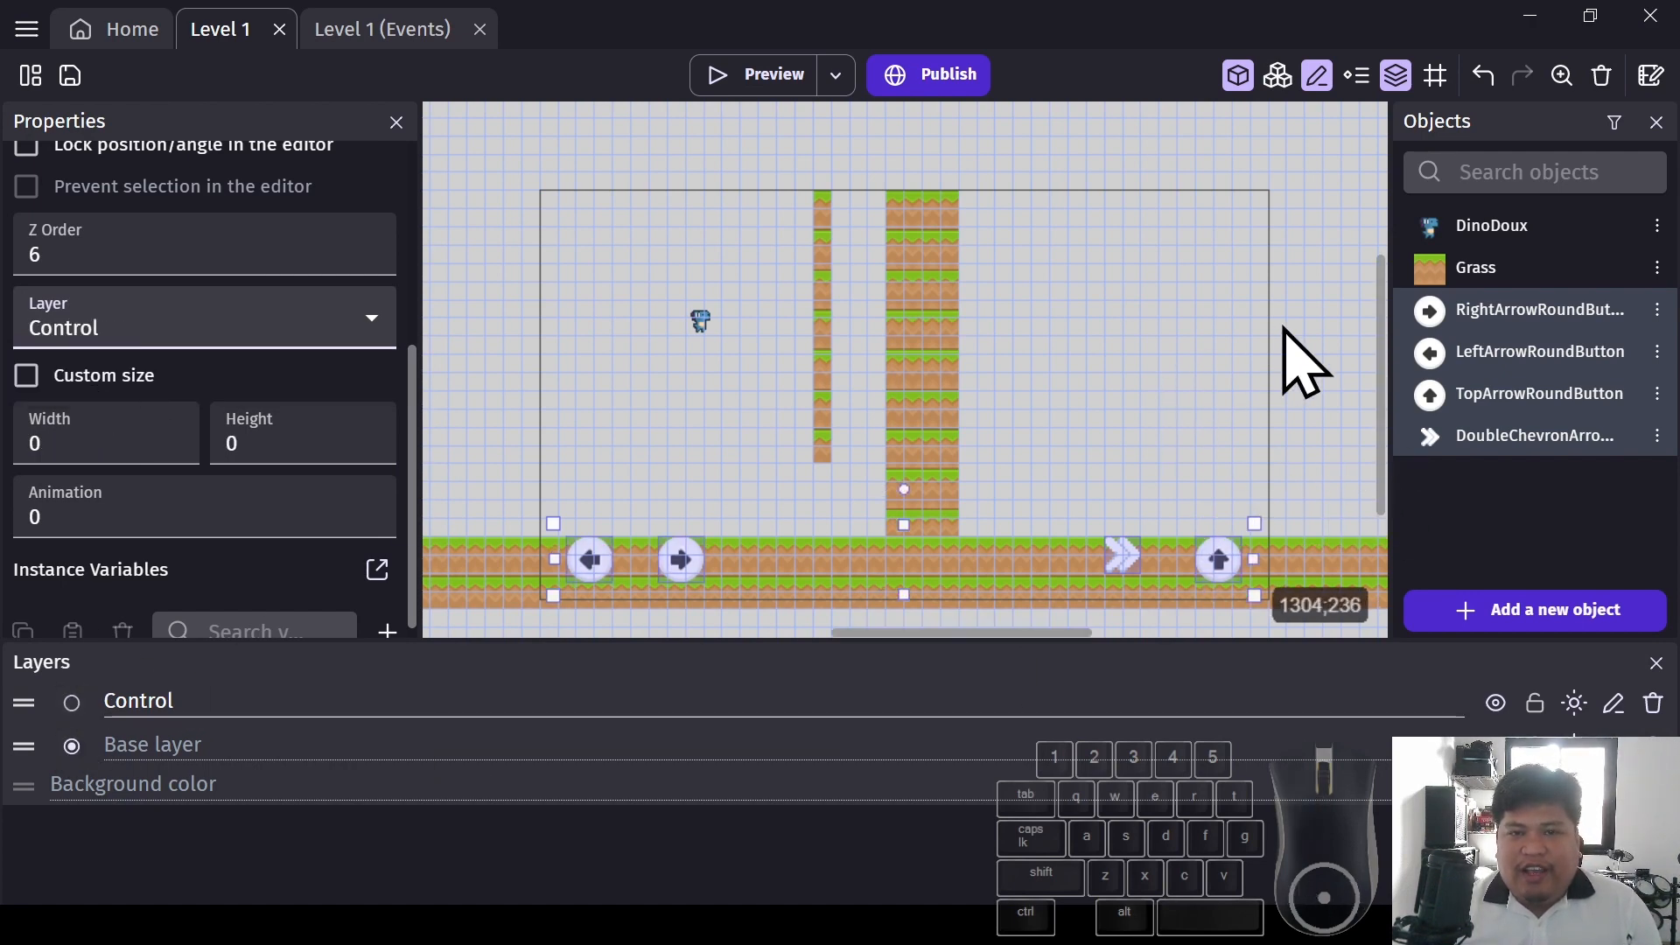
click(1111, 391)
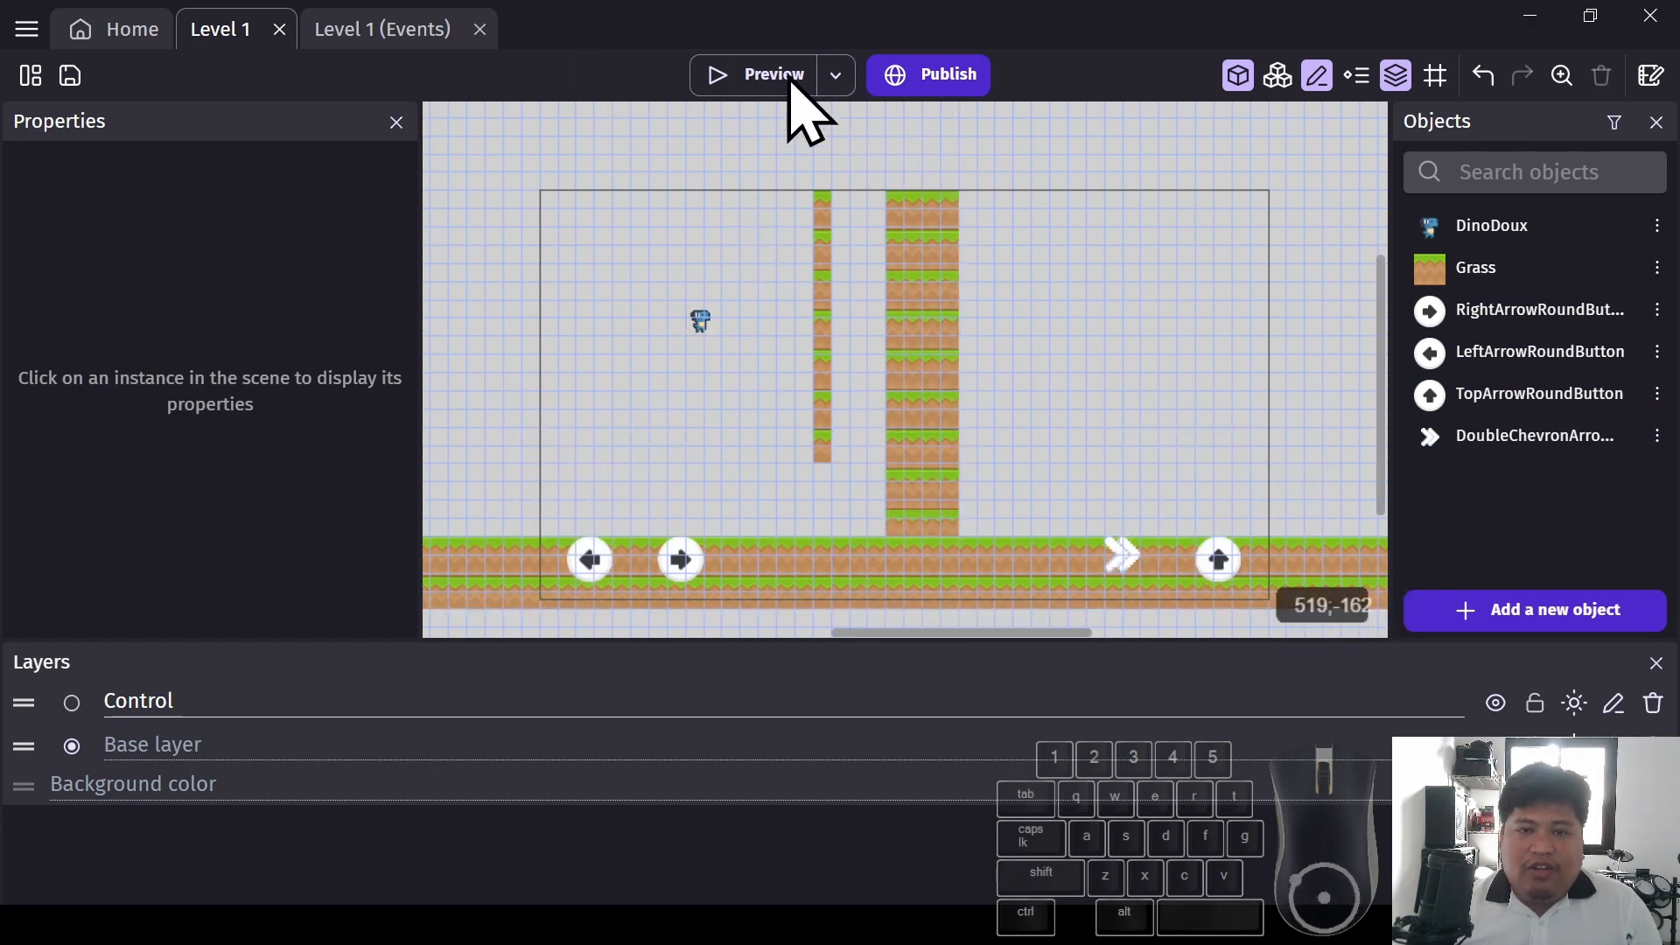
Preview the game to check the on-screen buttons while moving DinoDoux and resizing the preview window, and close the preview
click(749, 74)
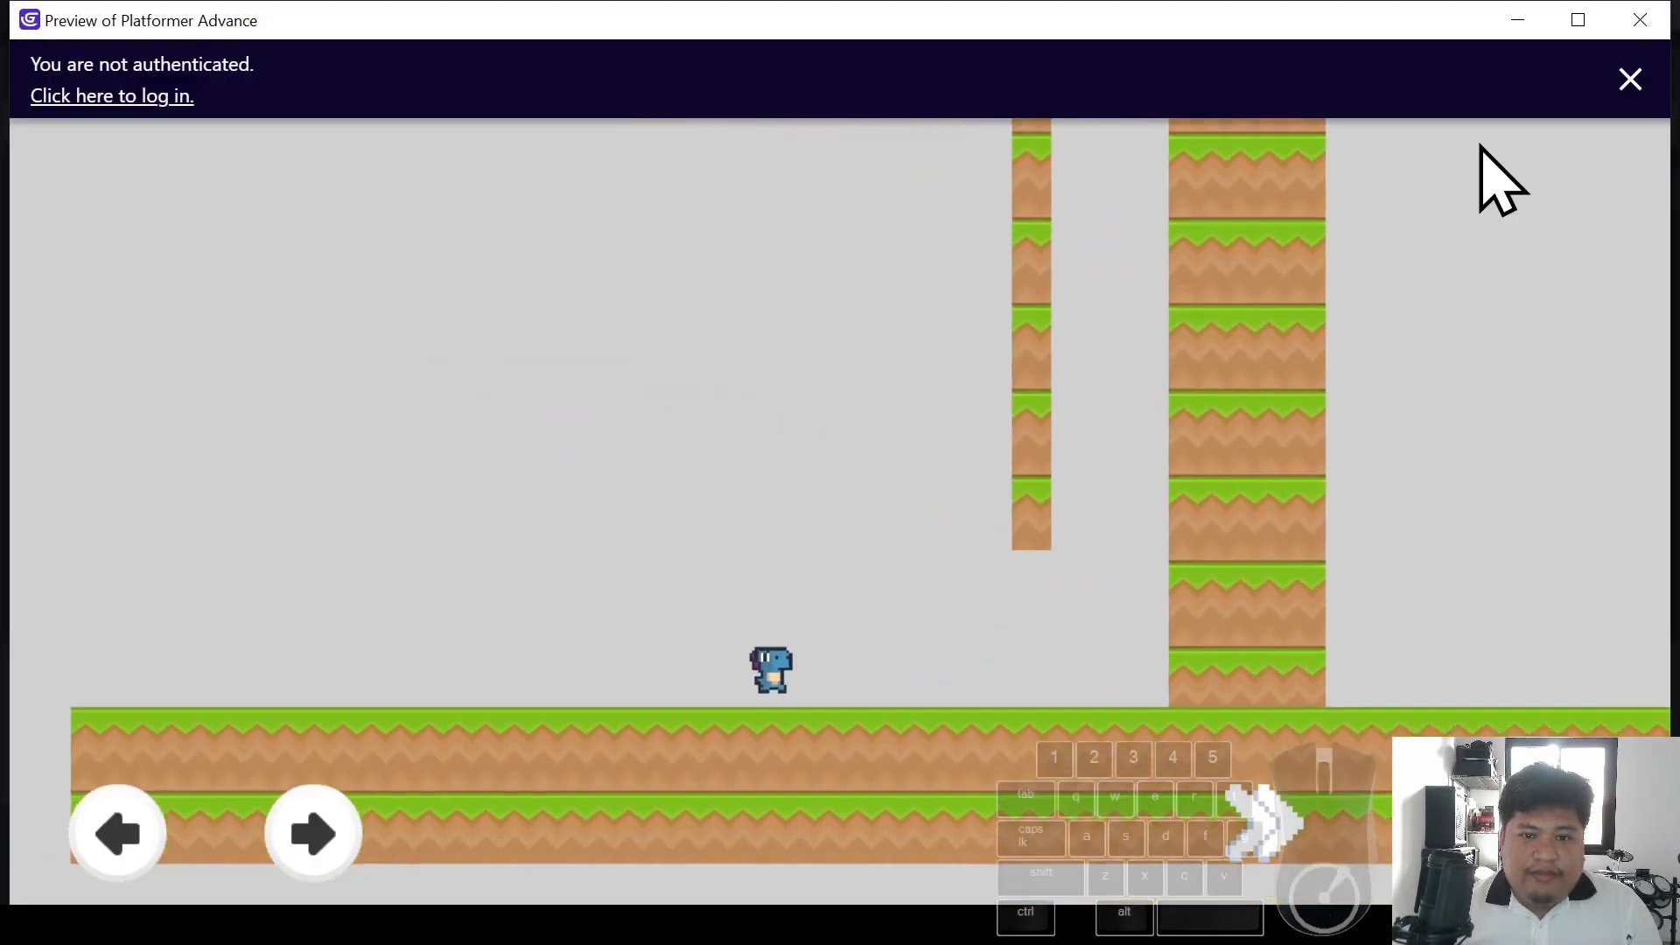
click(1629, 77)
key(Right)
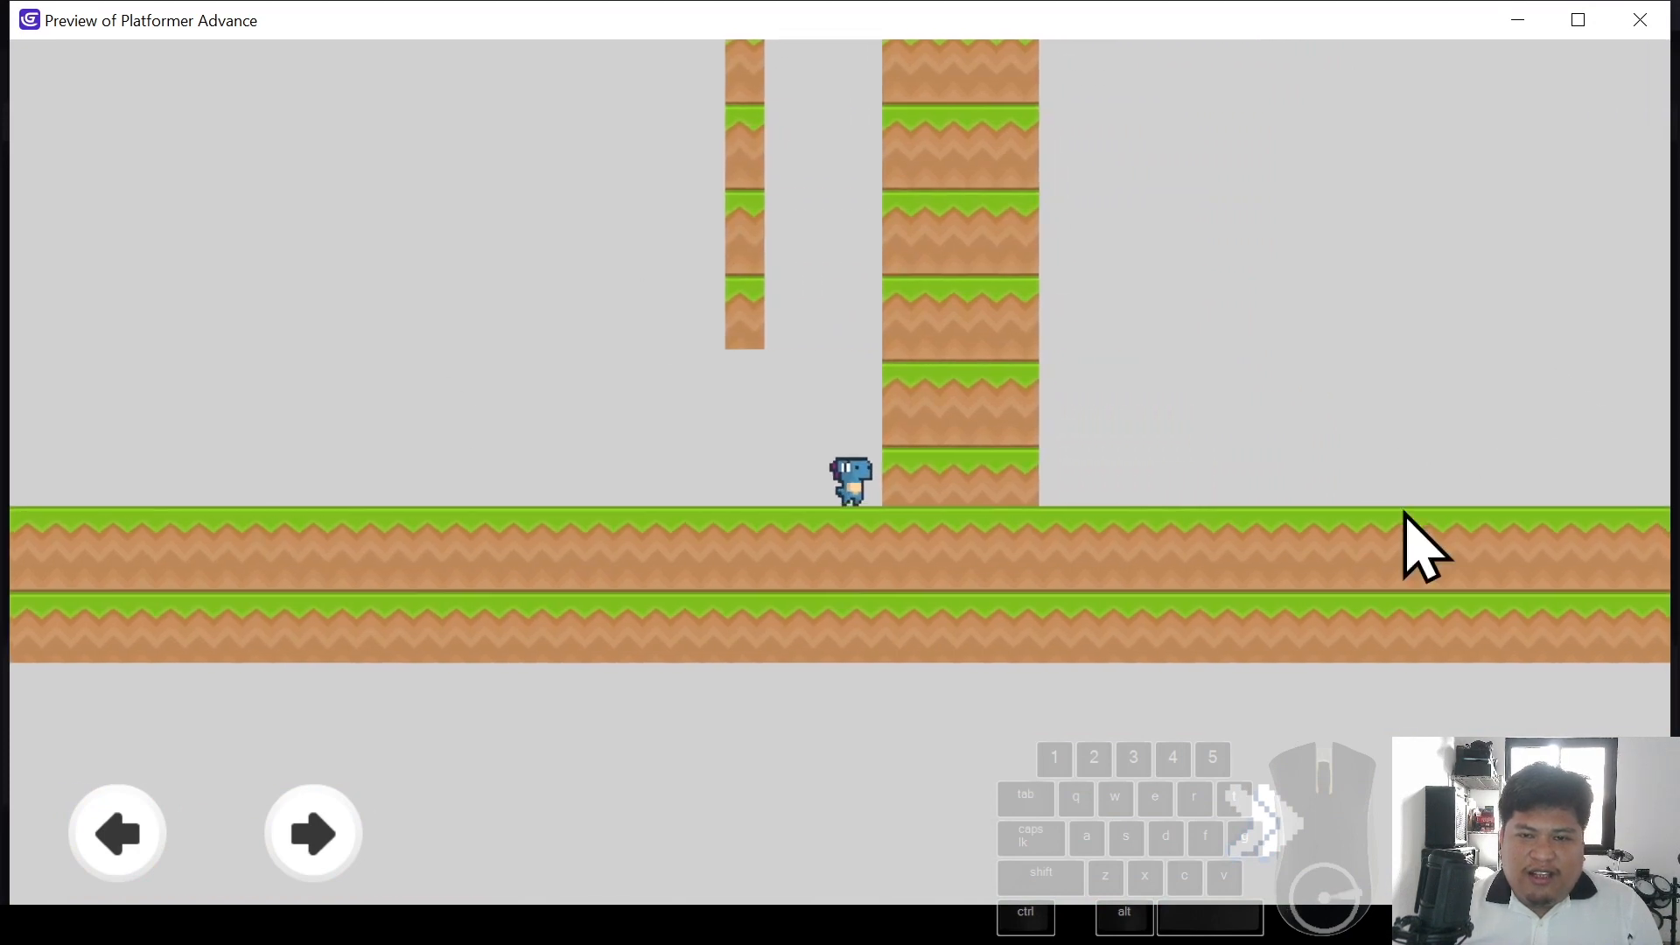
key(Left)
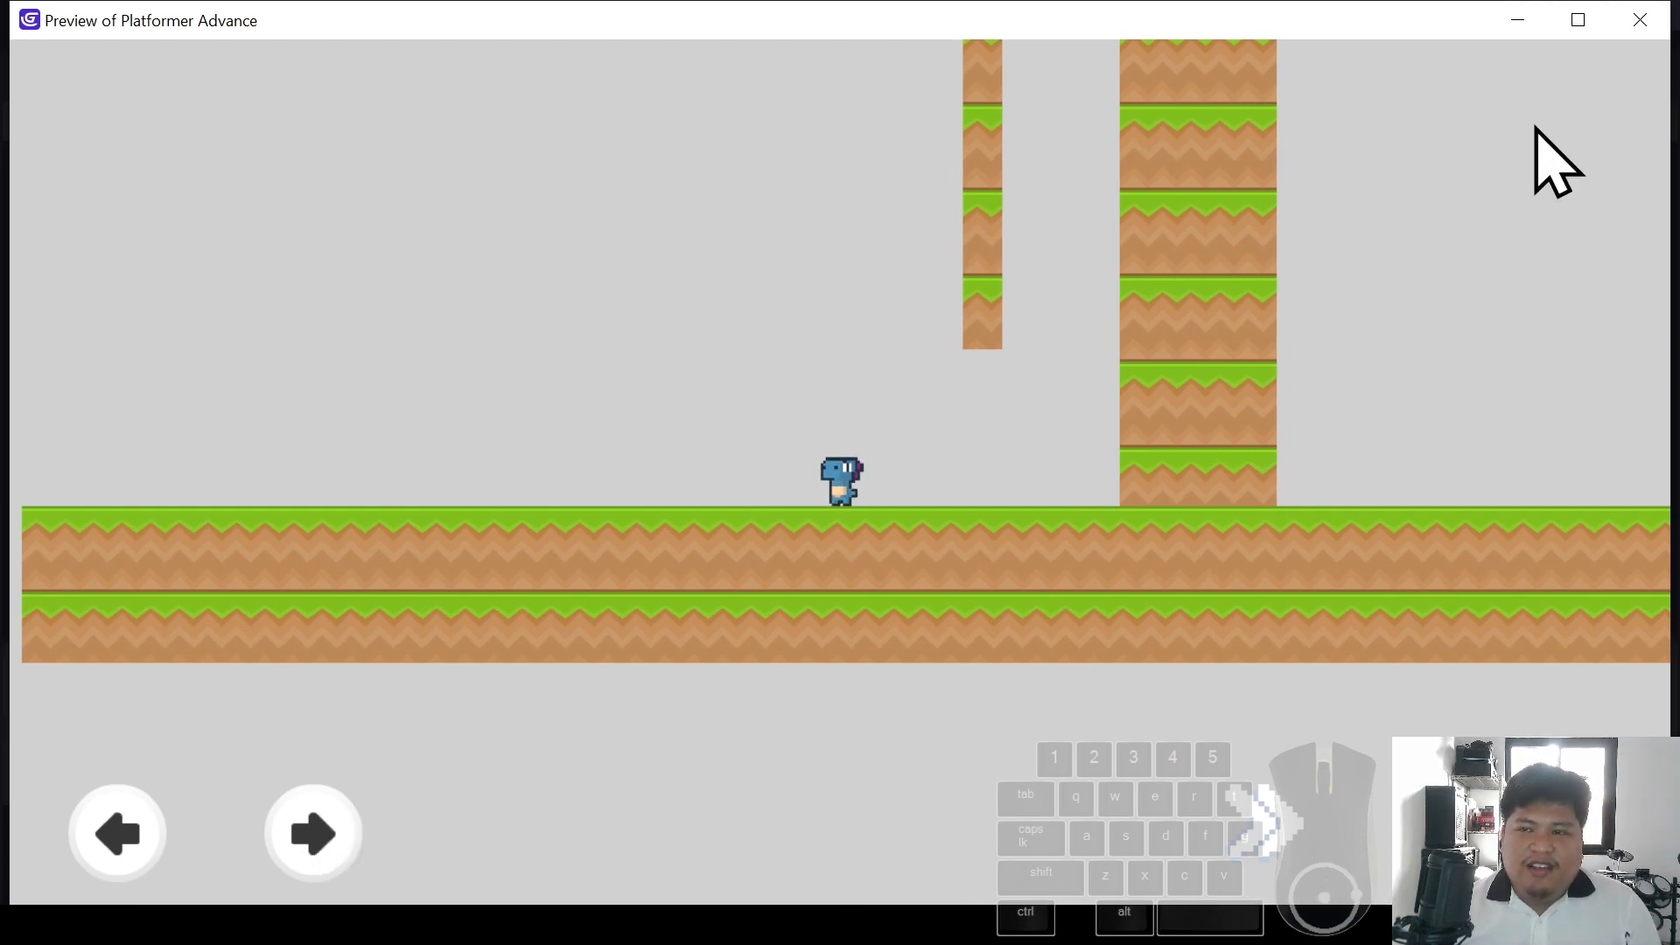
drag(1672, 91, 971, 187)
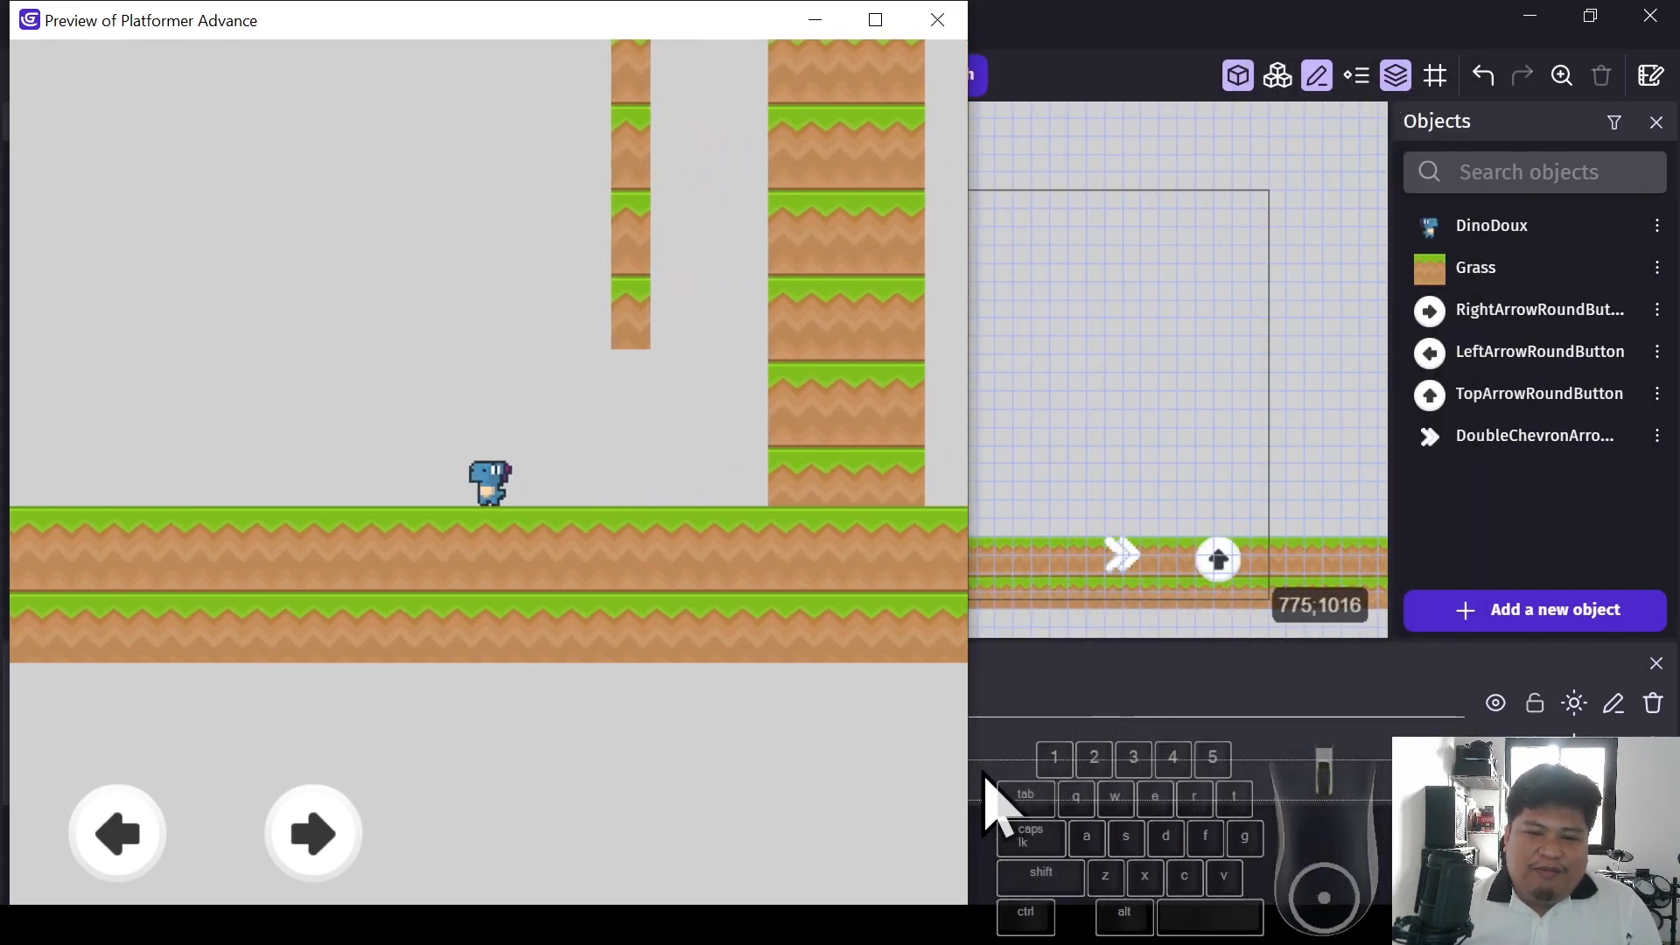
drag(968, 762, 1606, 723)
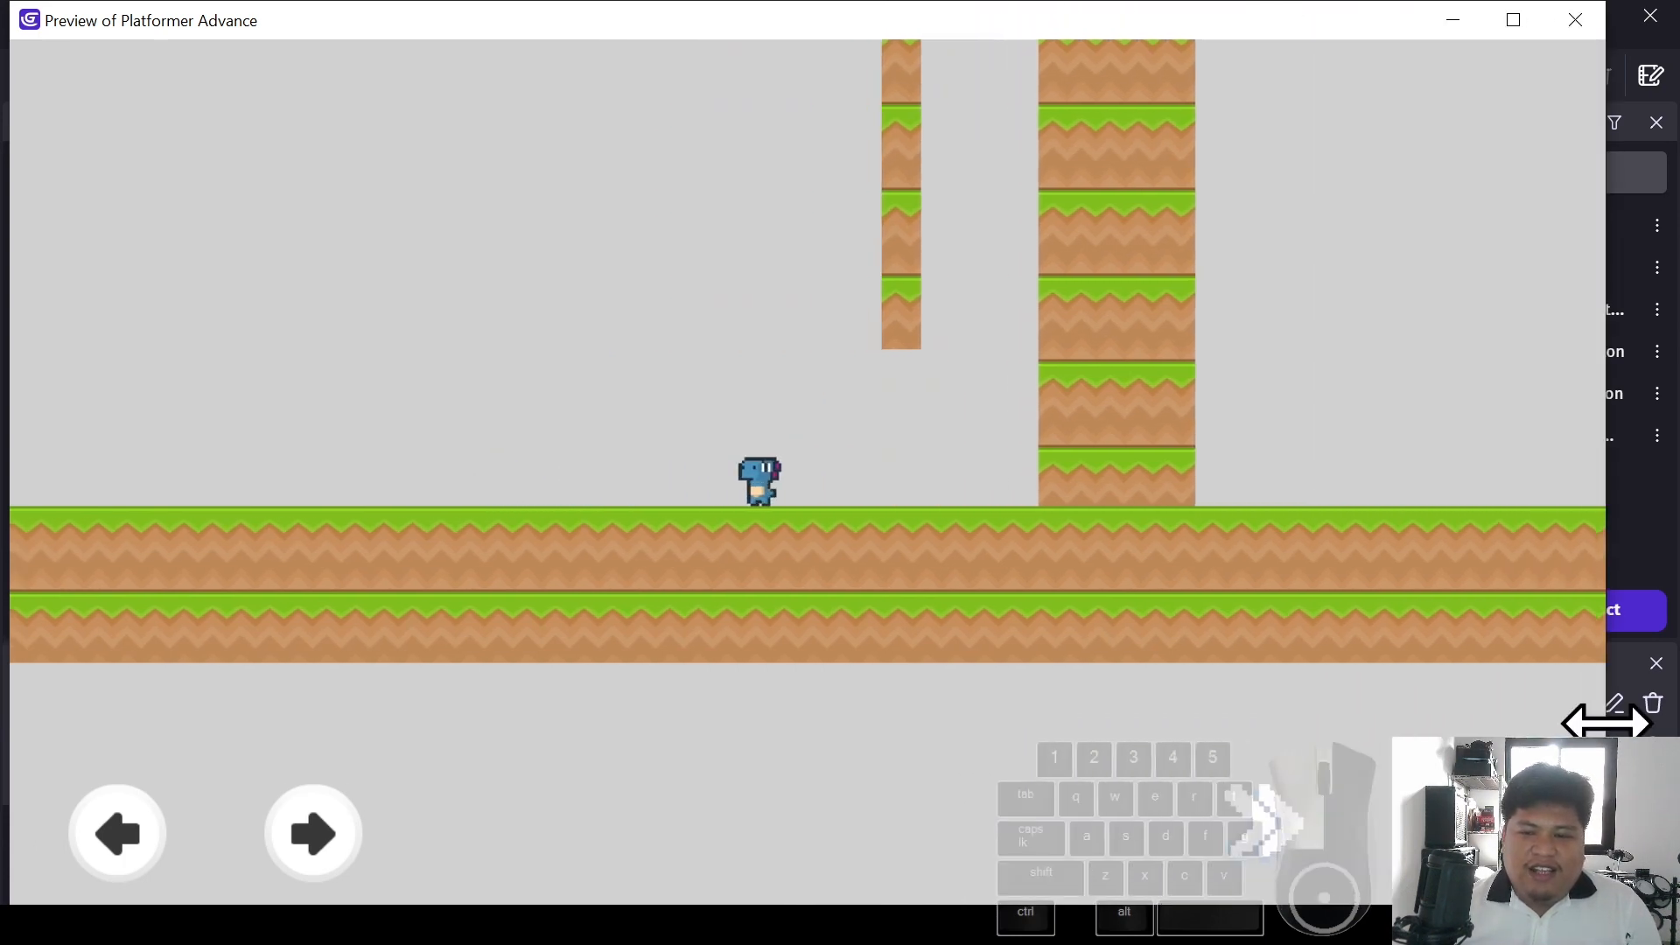
click(1567, 35)
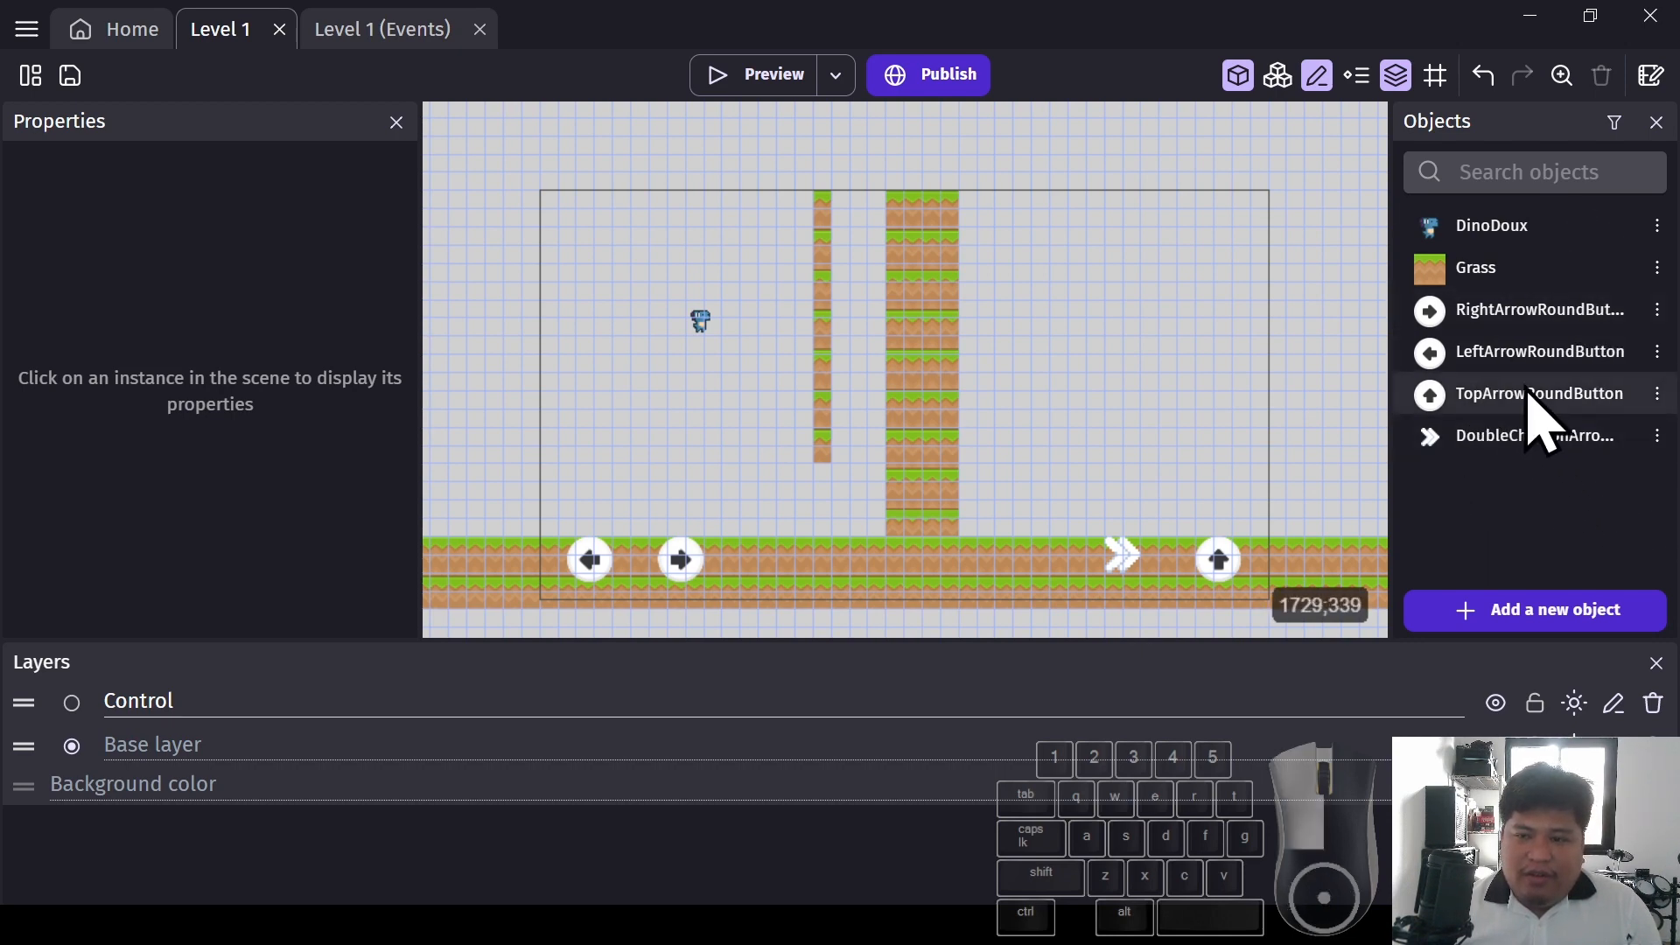
Add an Anchor behavior to TopArrowRoundButton with its left edge anchored to Window right
double_click(1494, 404)
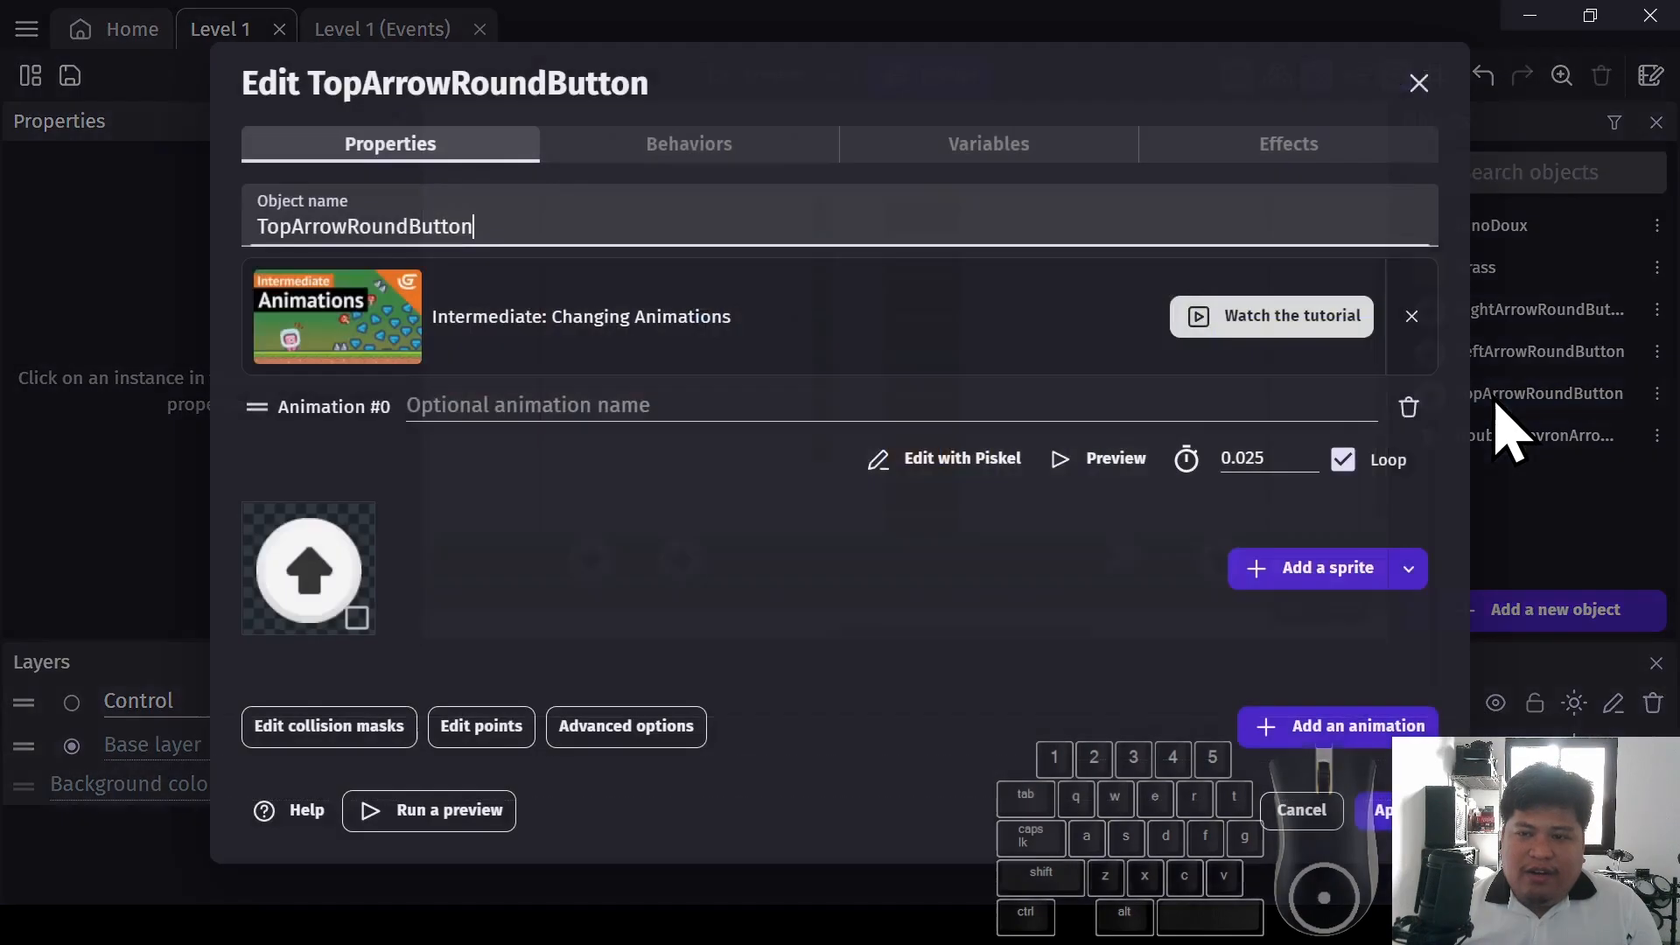
click(687, 148)
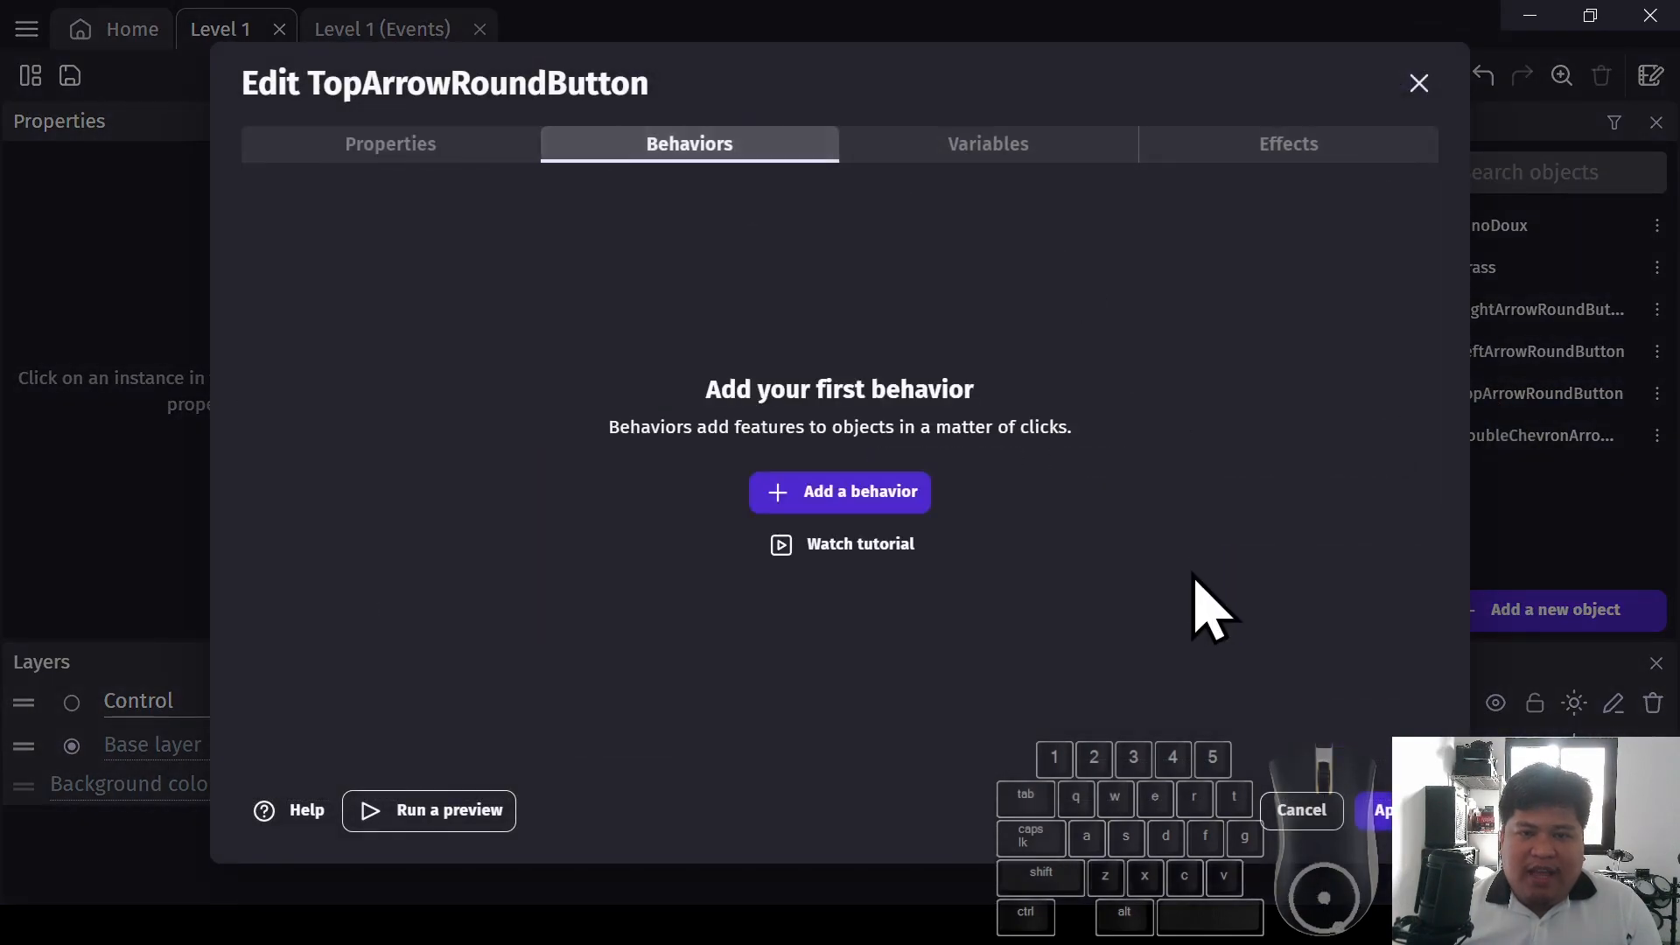
click(820, 494)
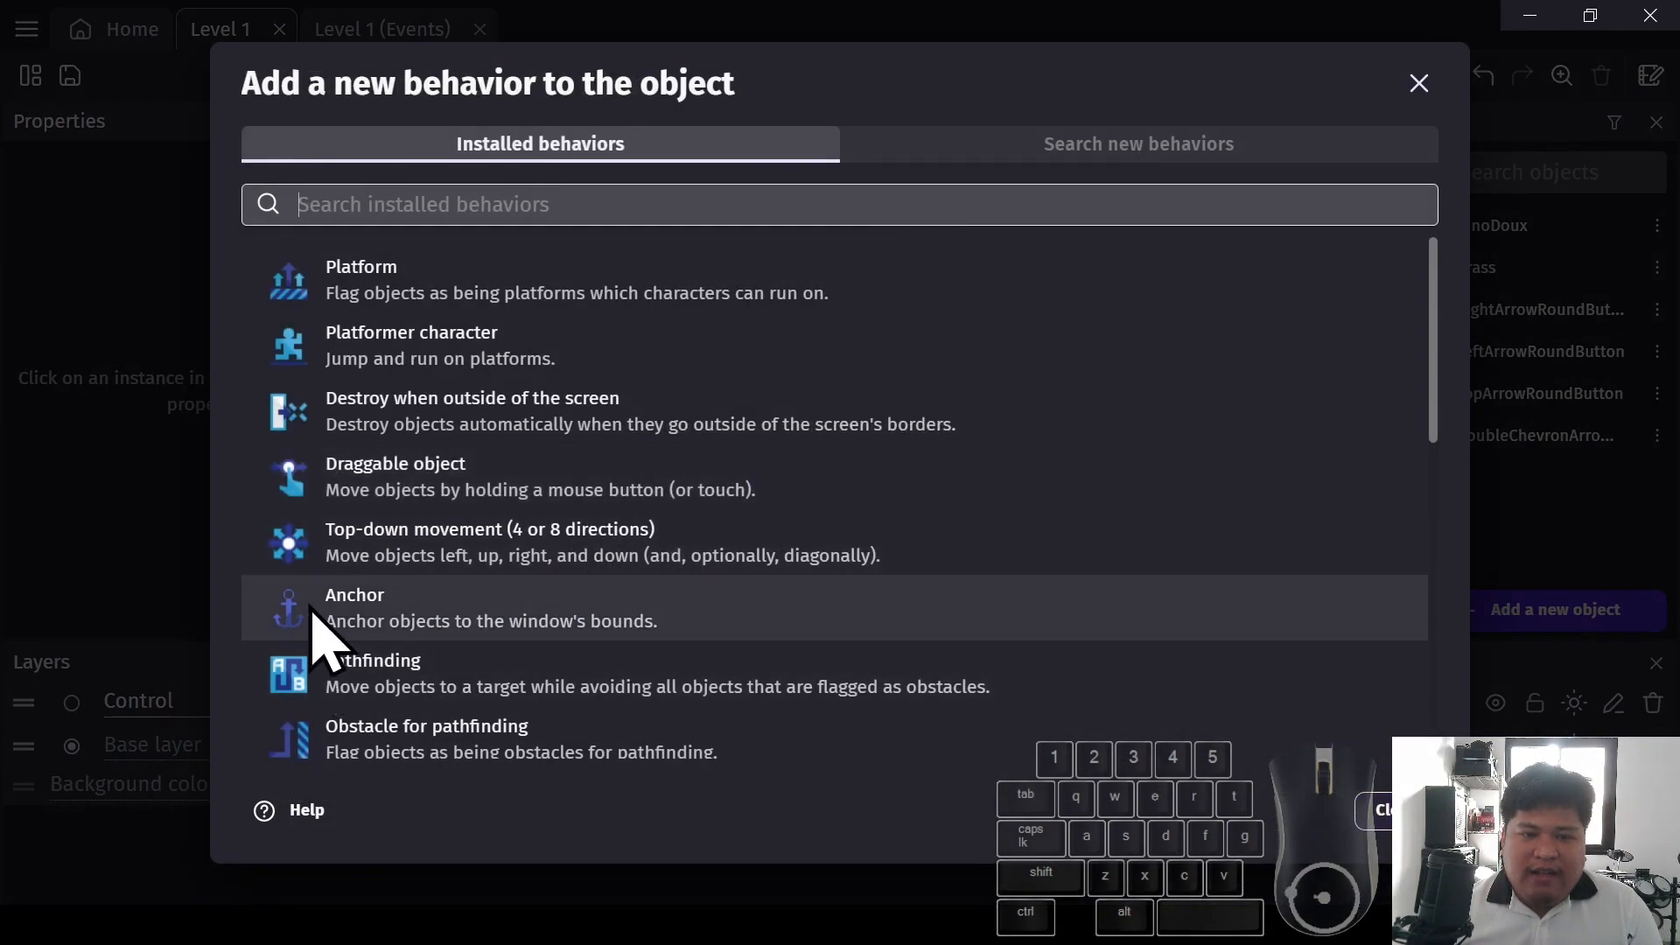
click(388, 612)
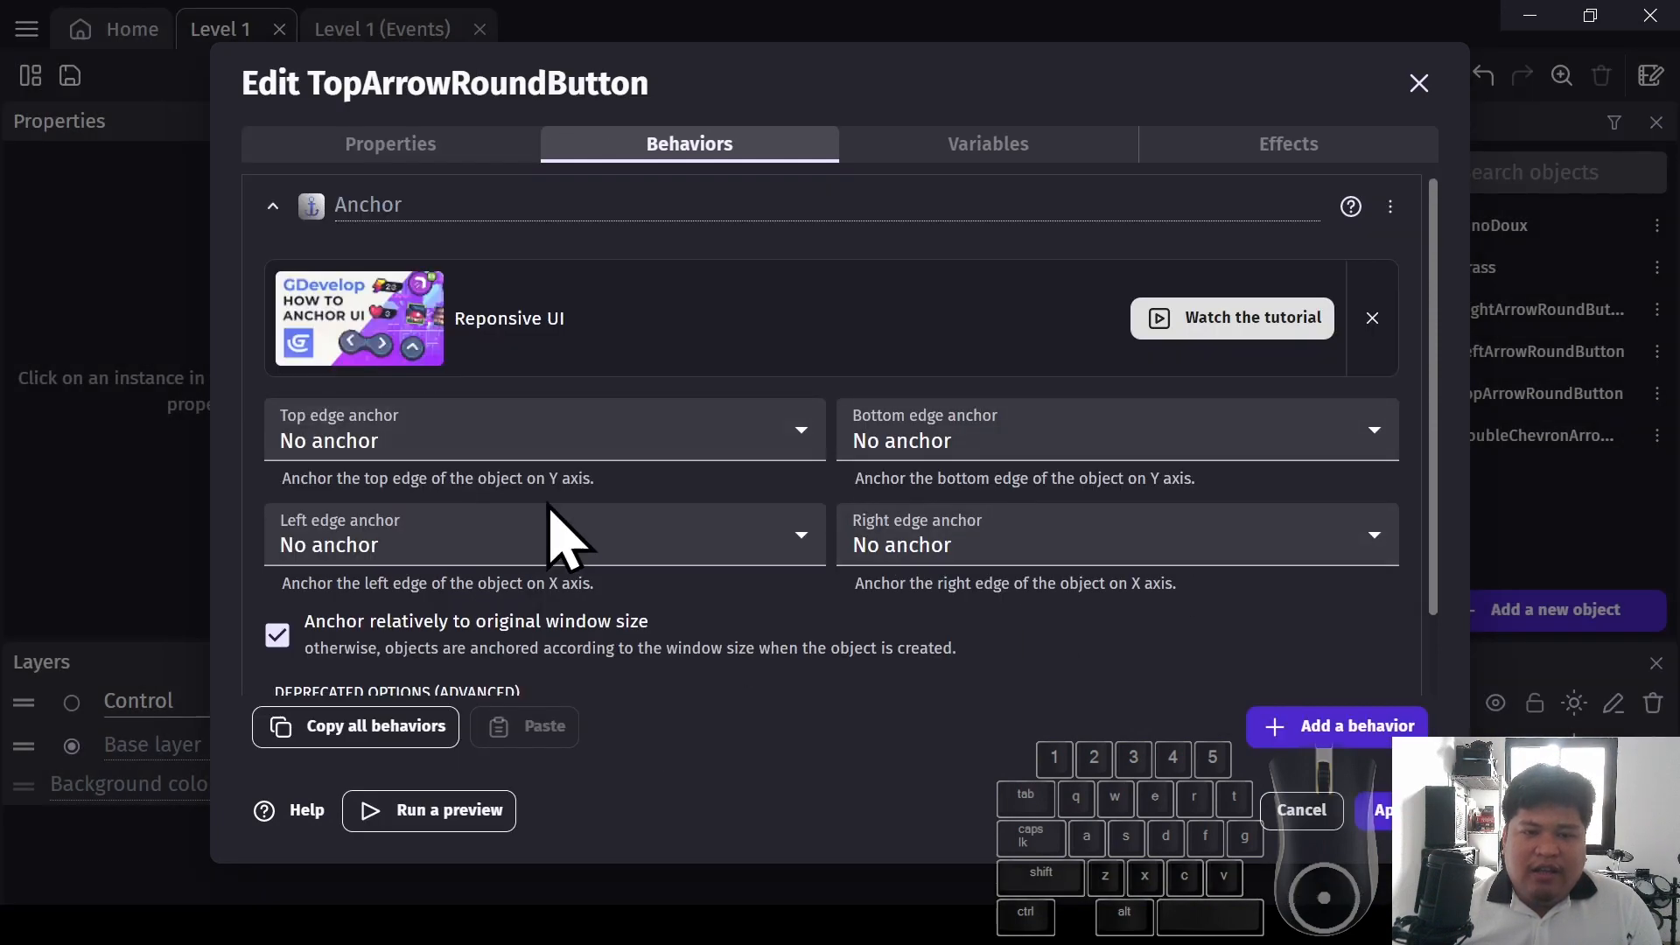
click(387, 553)
click(350, 634)
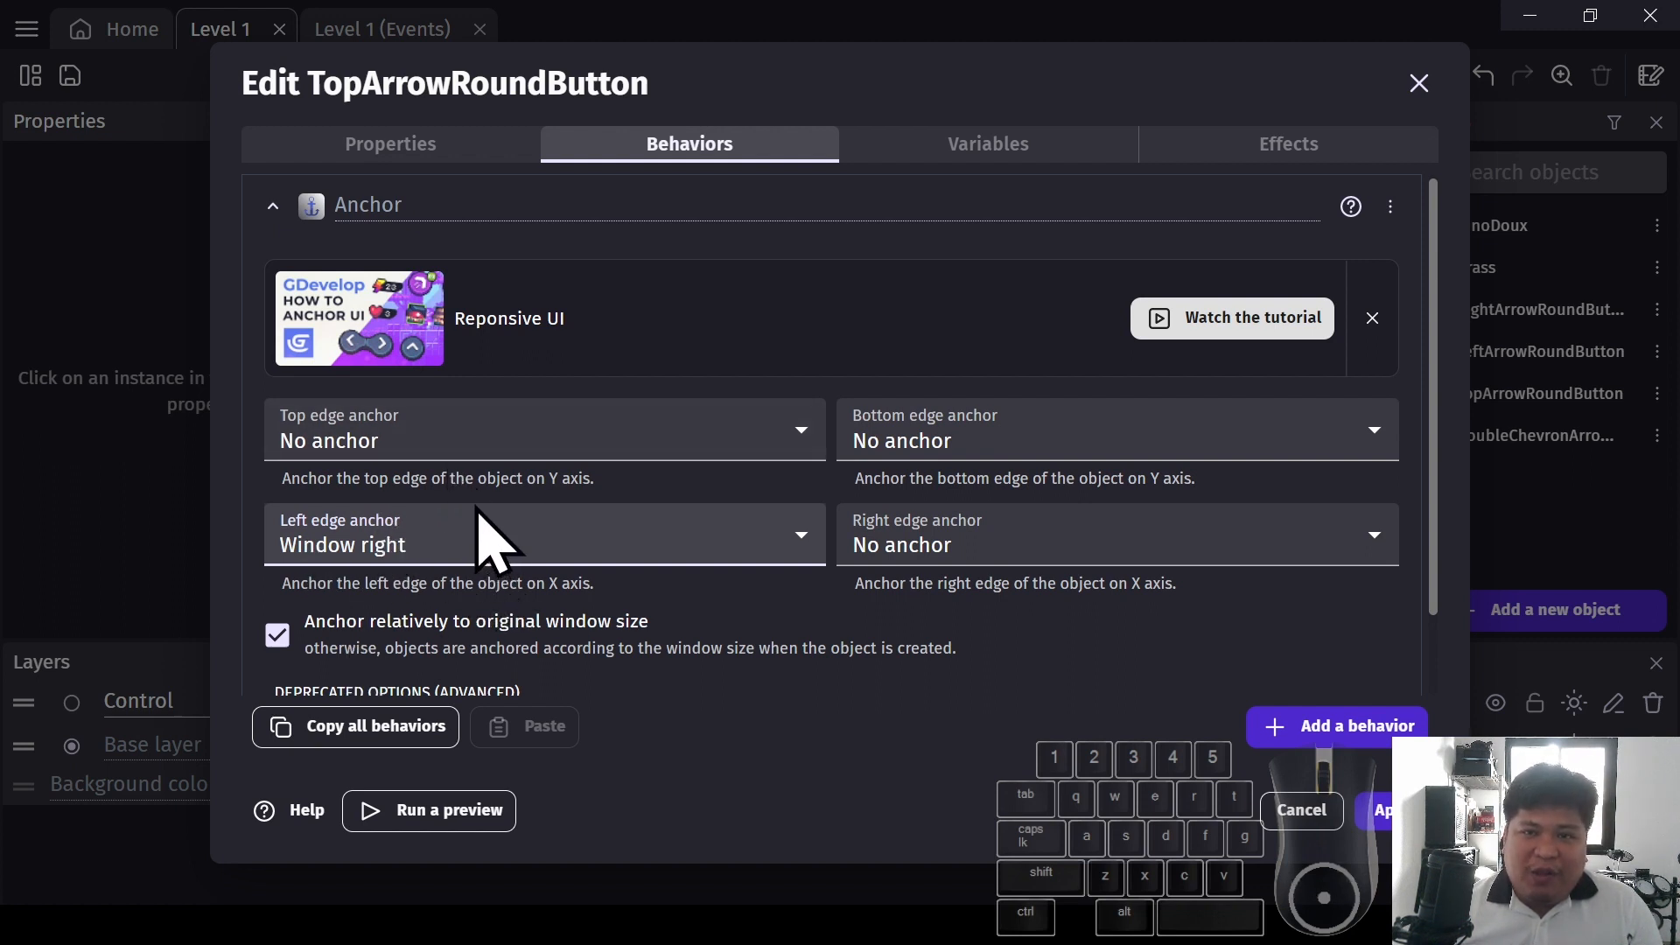
click(1387, 810)
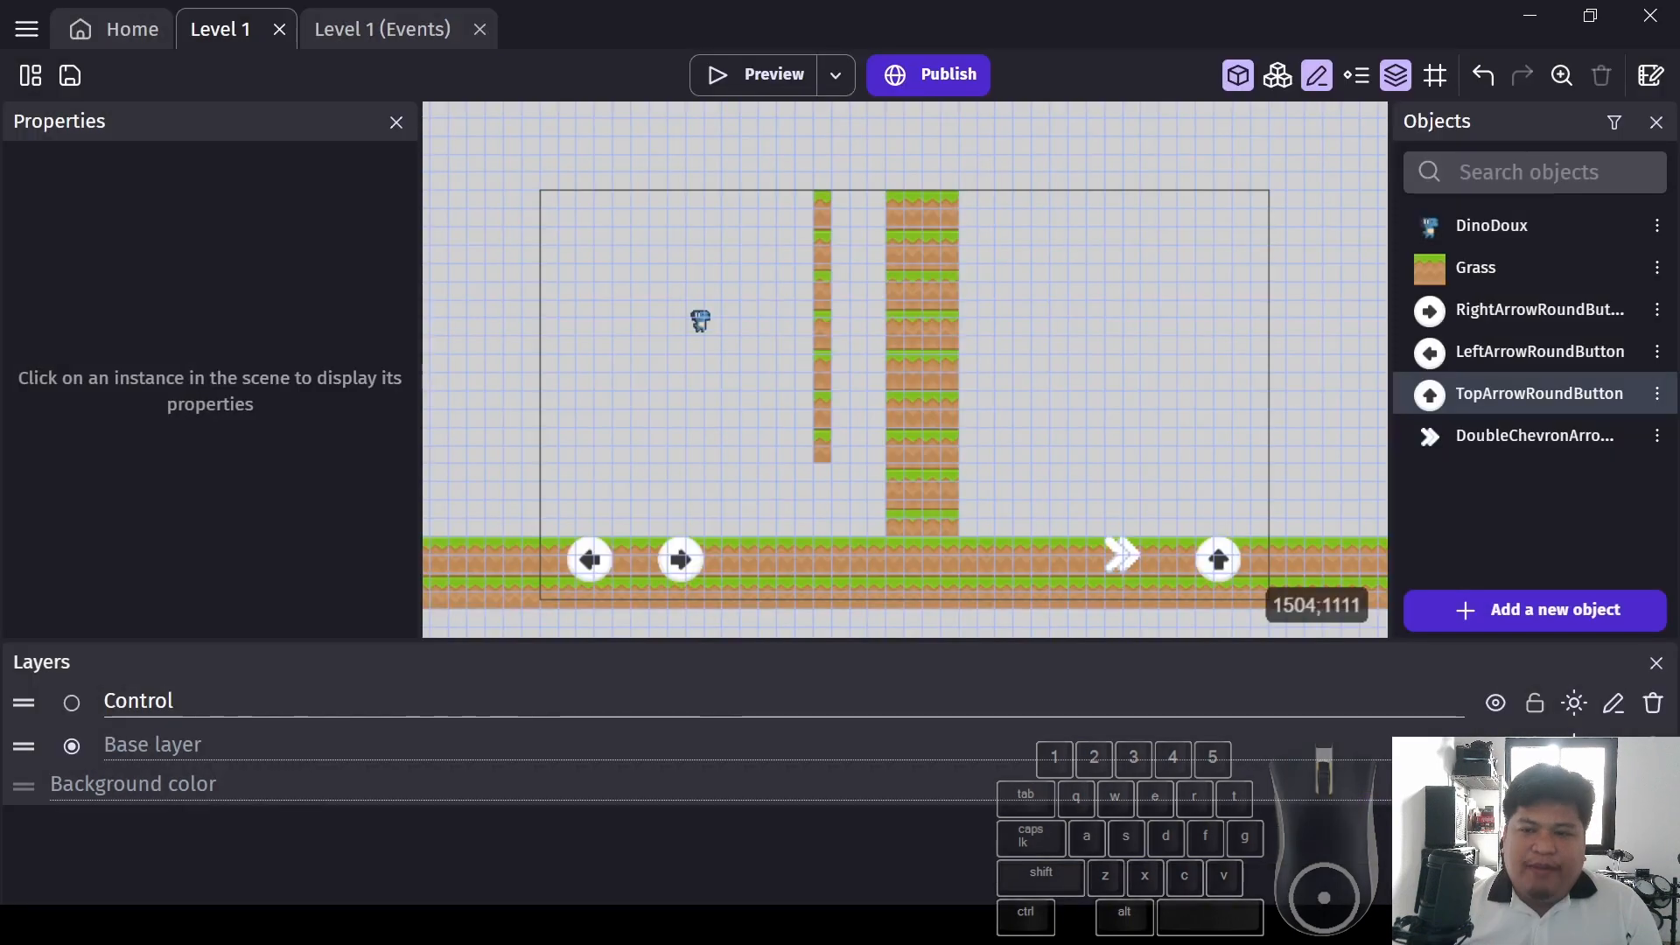
Preview the game and resize the preview window to check the top arrow button's anchoring, and close the preview
click(758, 84)
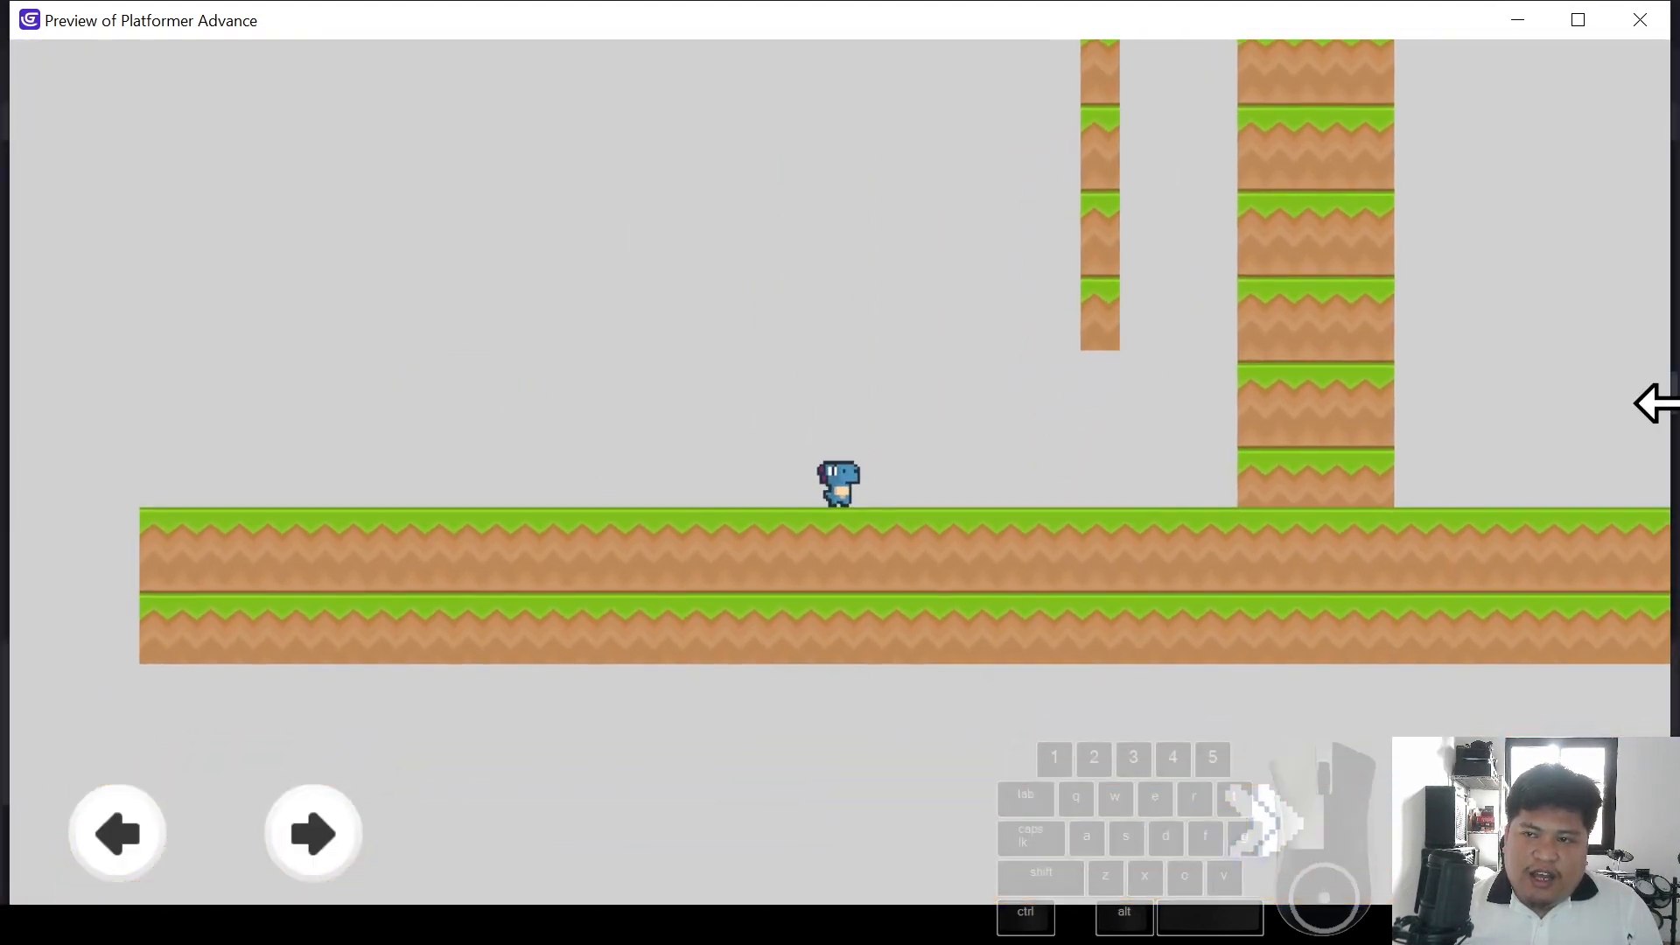
drag(1656, 403, 1001, 394)
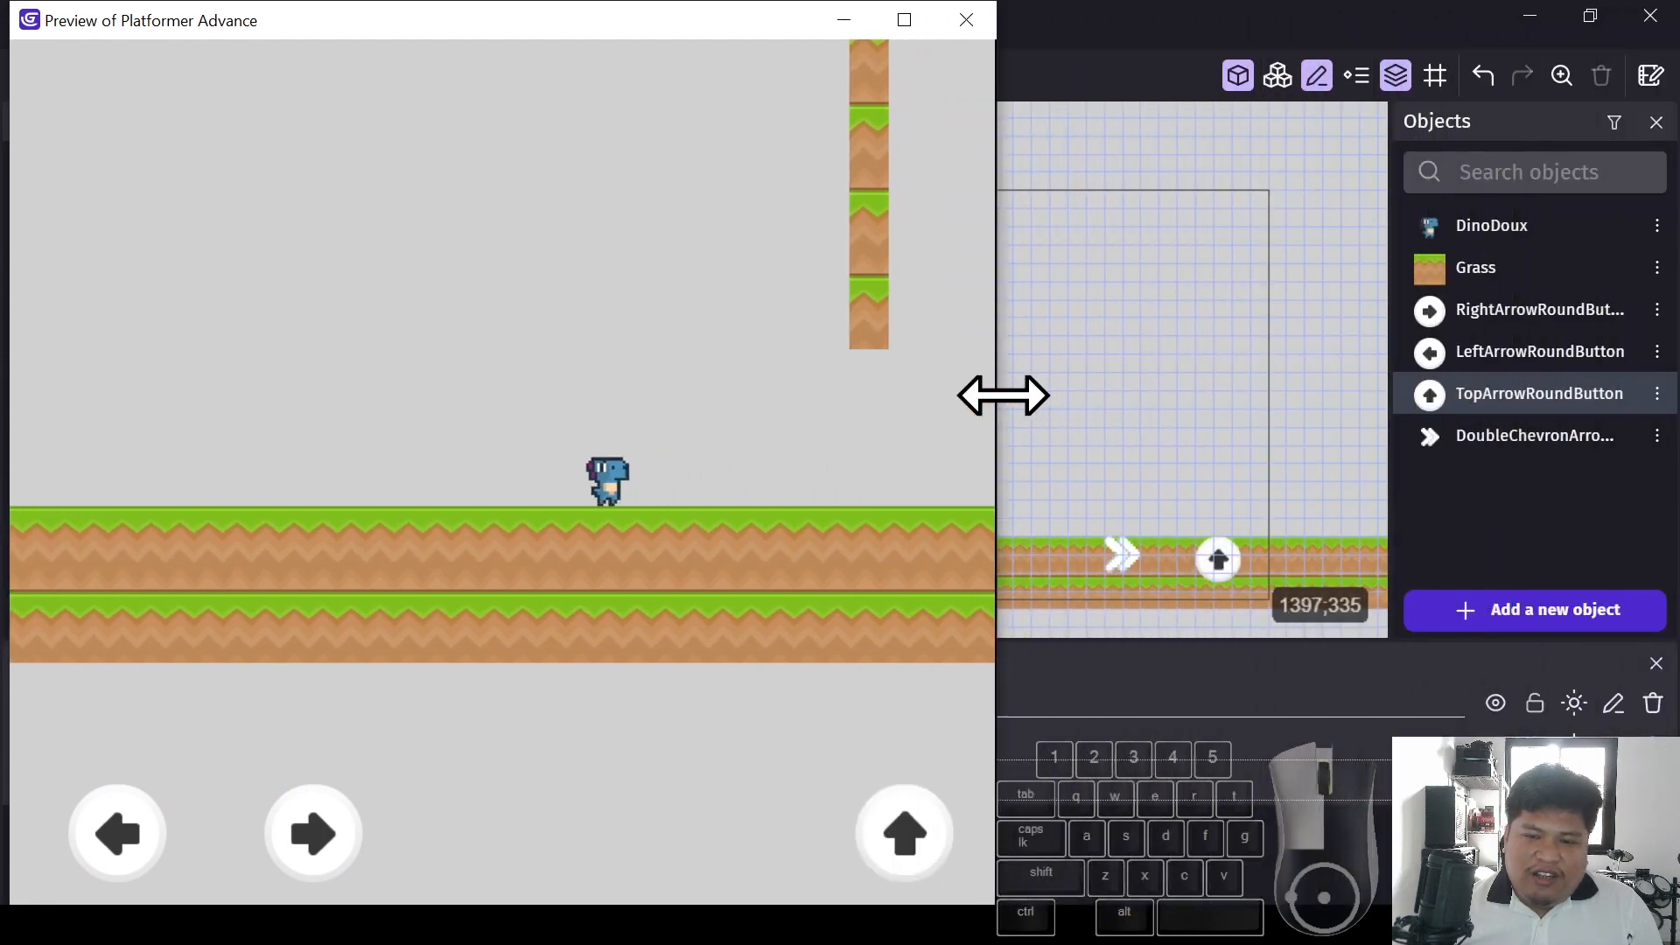
drag(996, 726, 1522, 682)
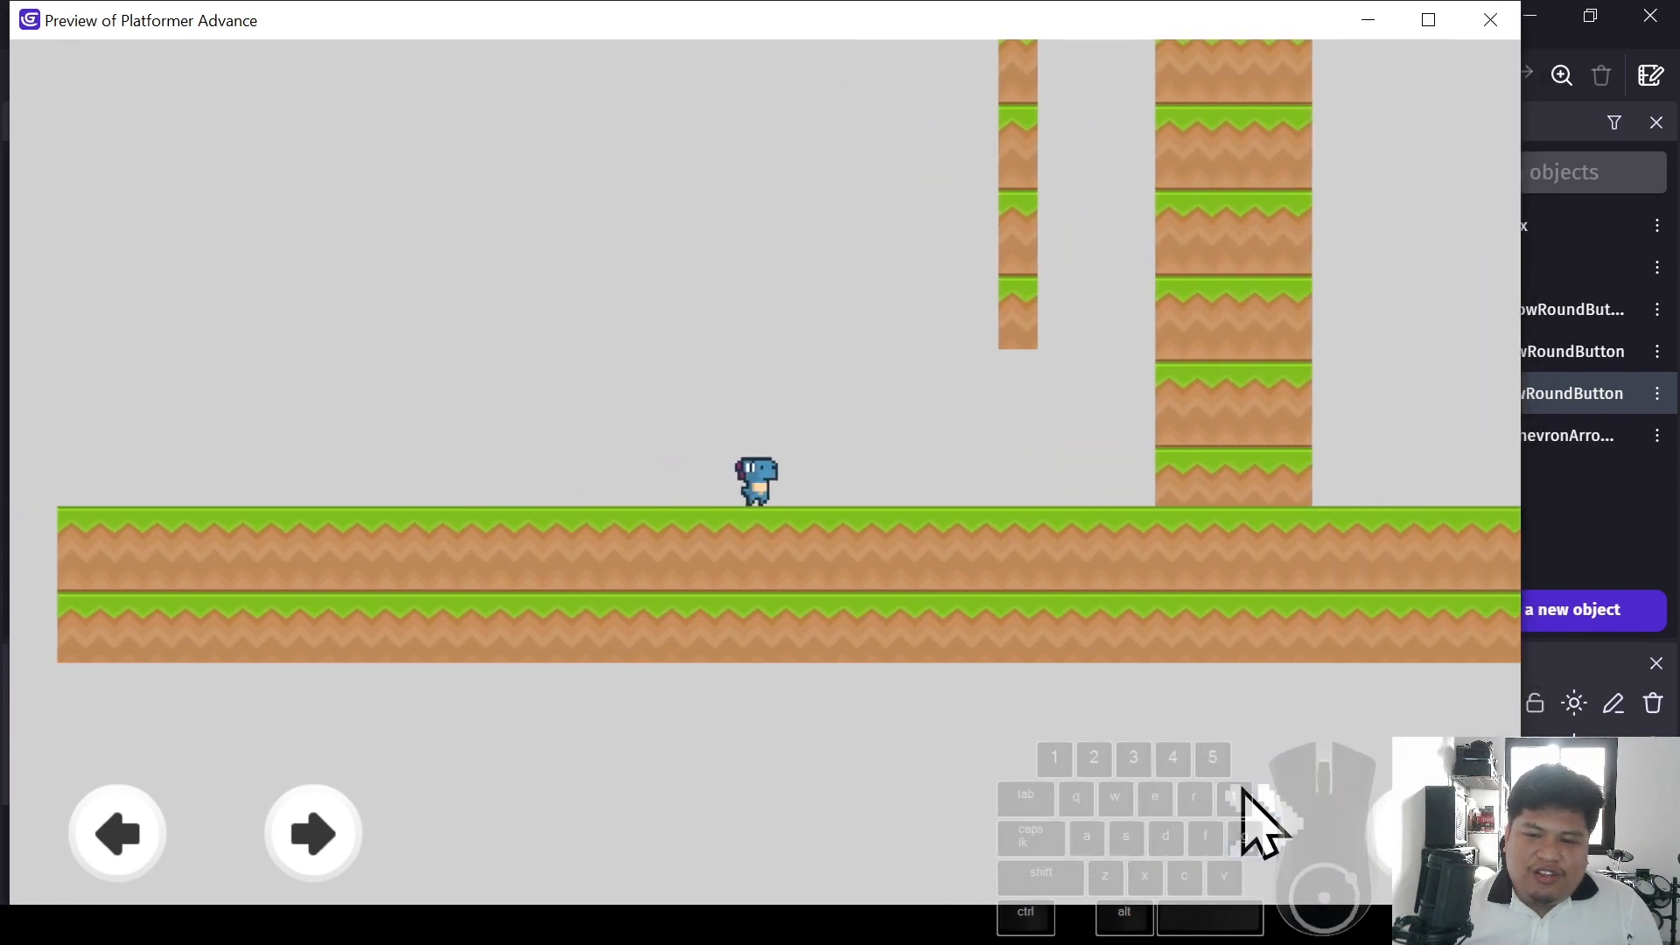
click(1497, 21)
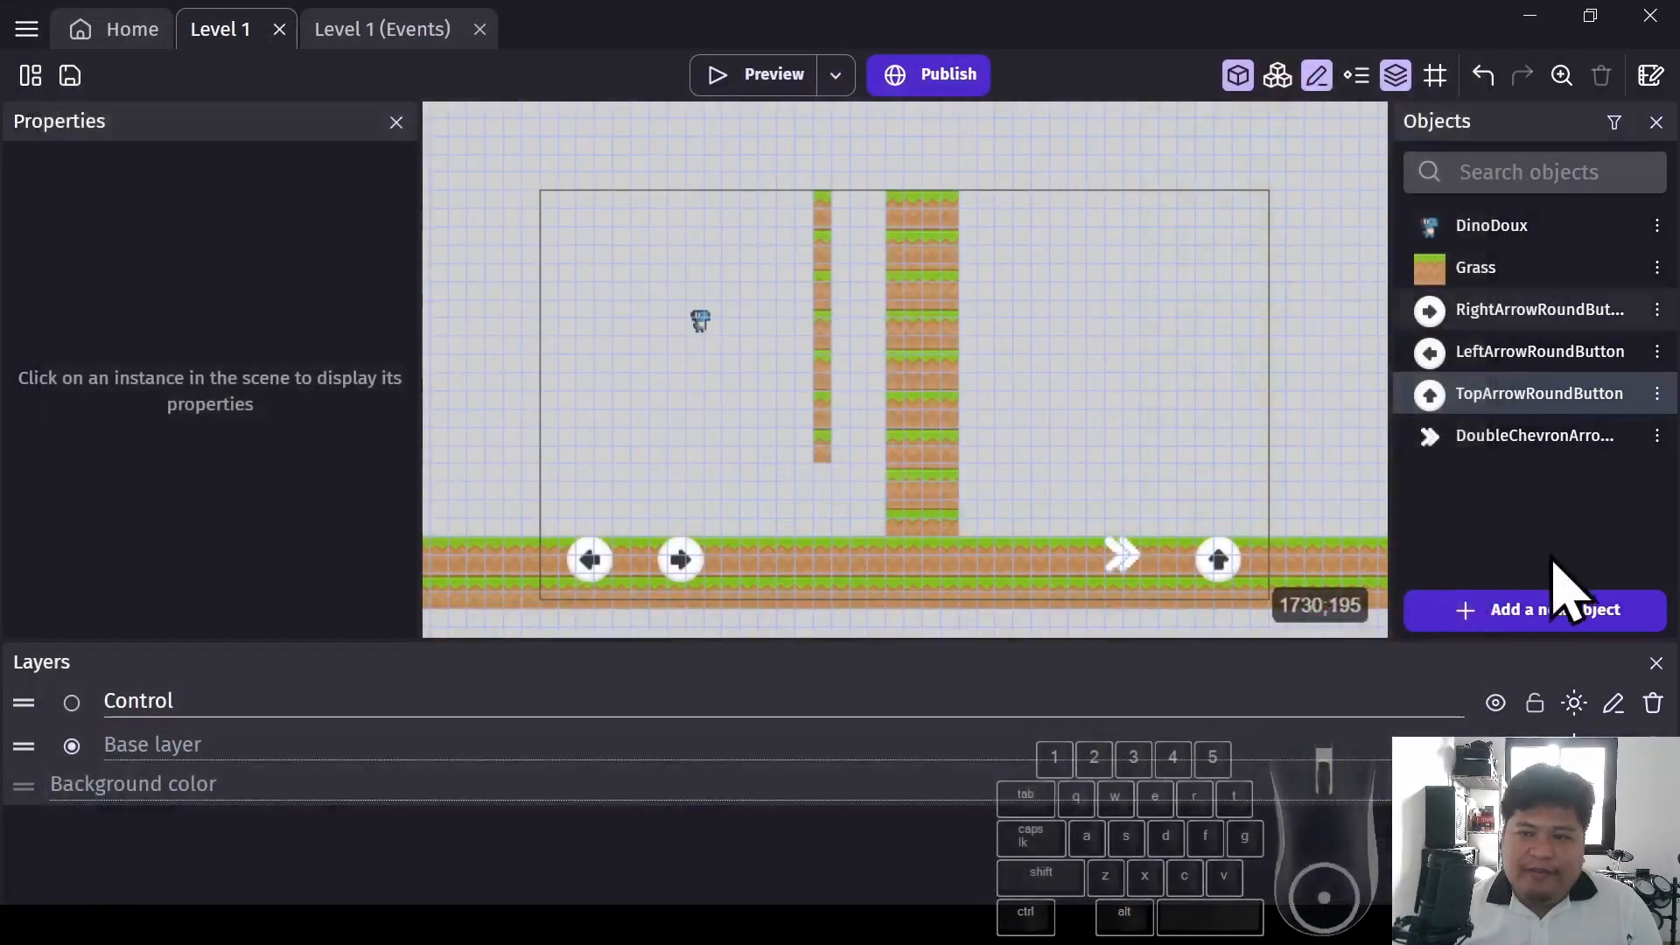
Add an Anchor behavior to DoubleChevronArrowRight with its left edge anchored to Window right
double_click(1505, 437)
click(685, 145)
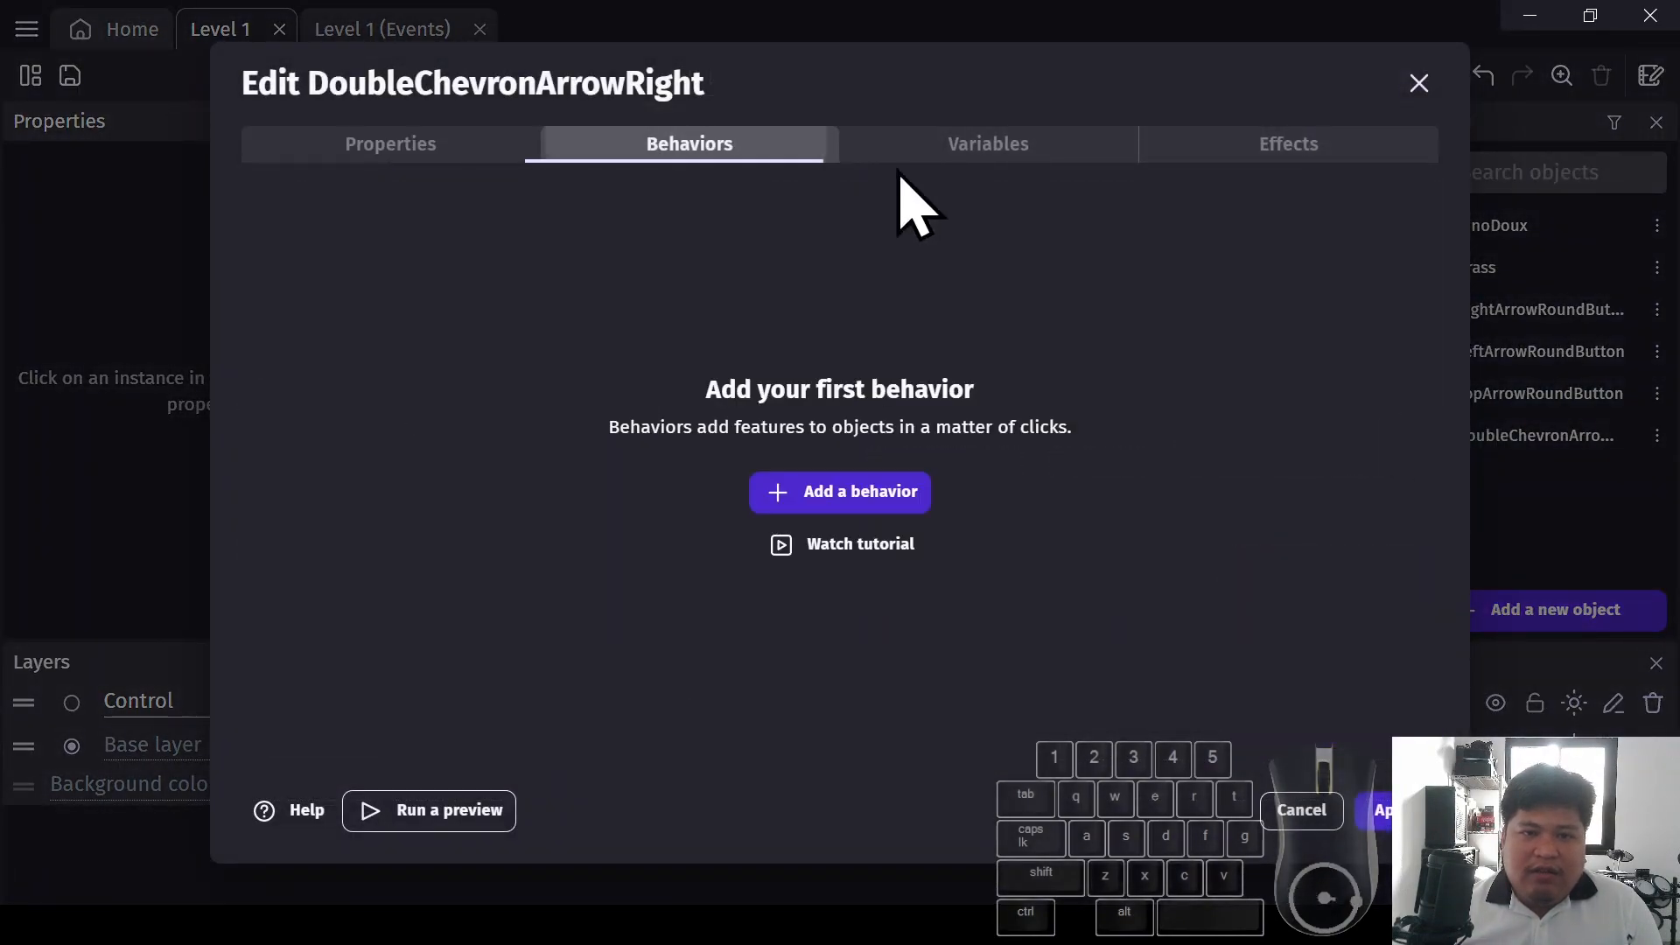
click(865, 487)
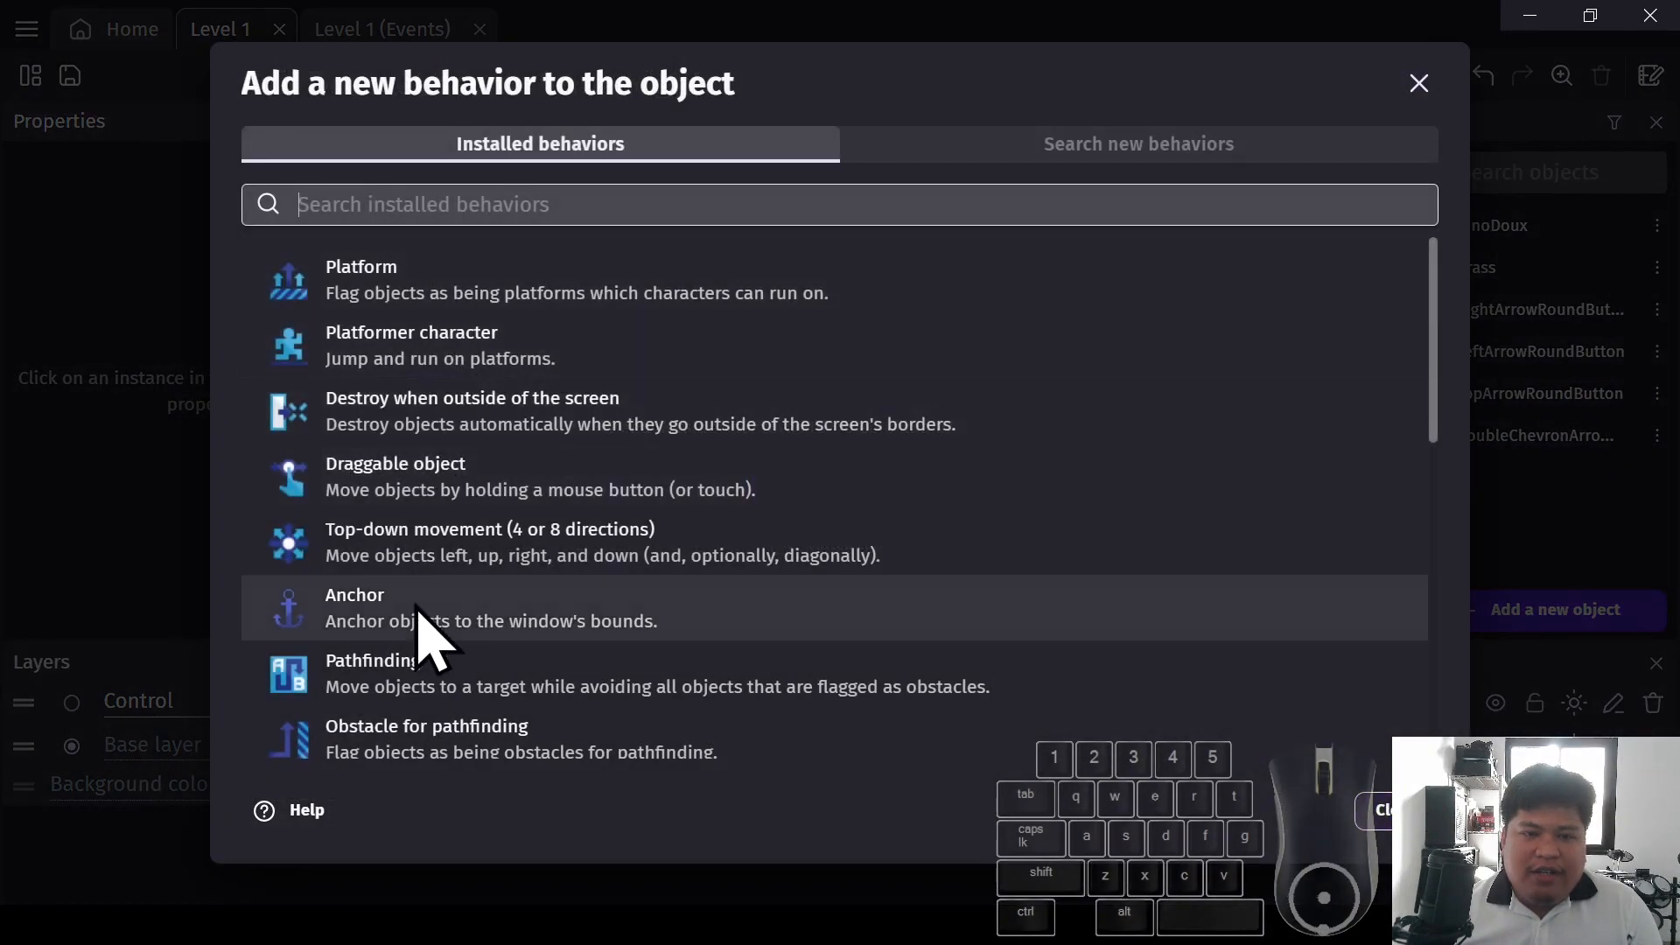
click(422, 620)
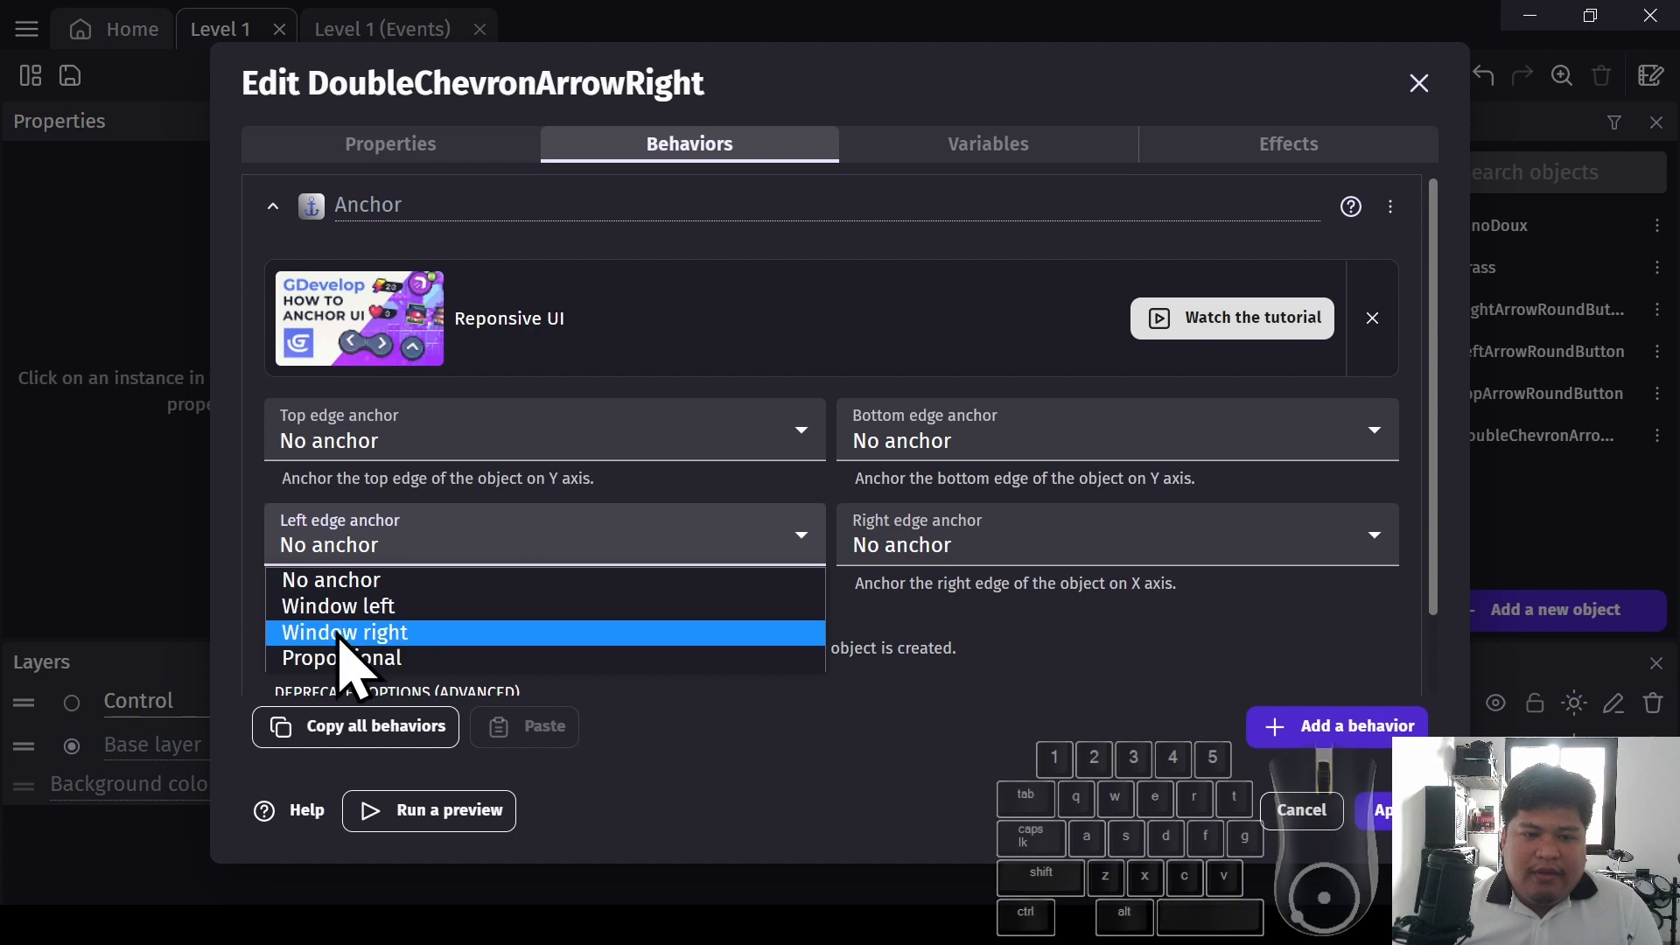
click(1400, 811)
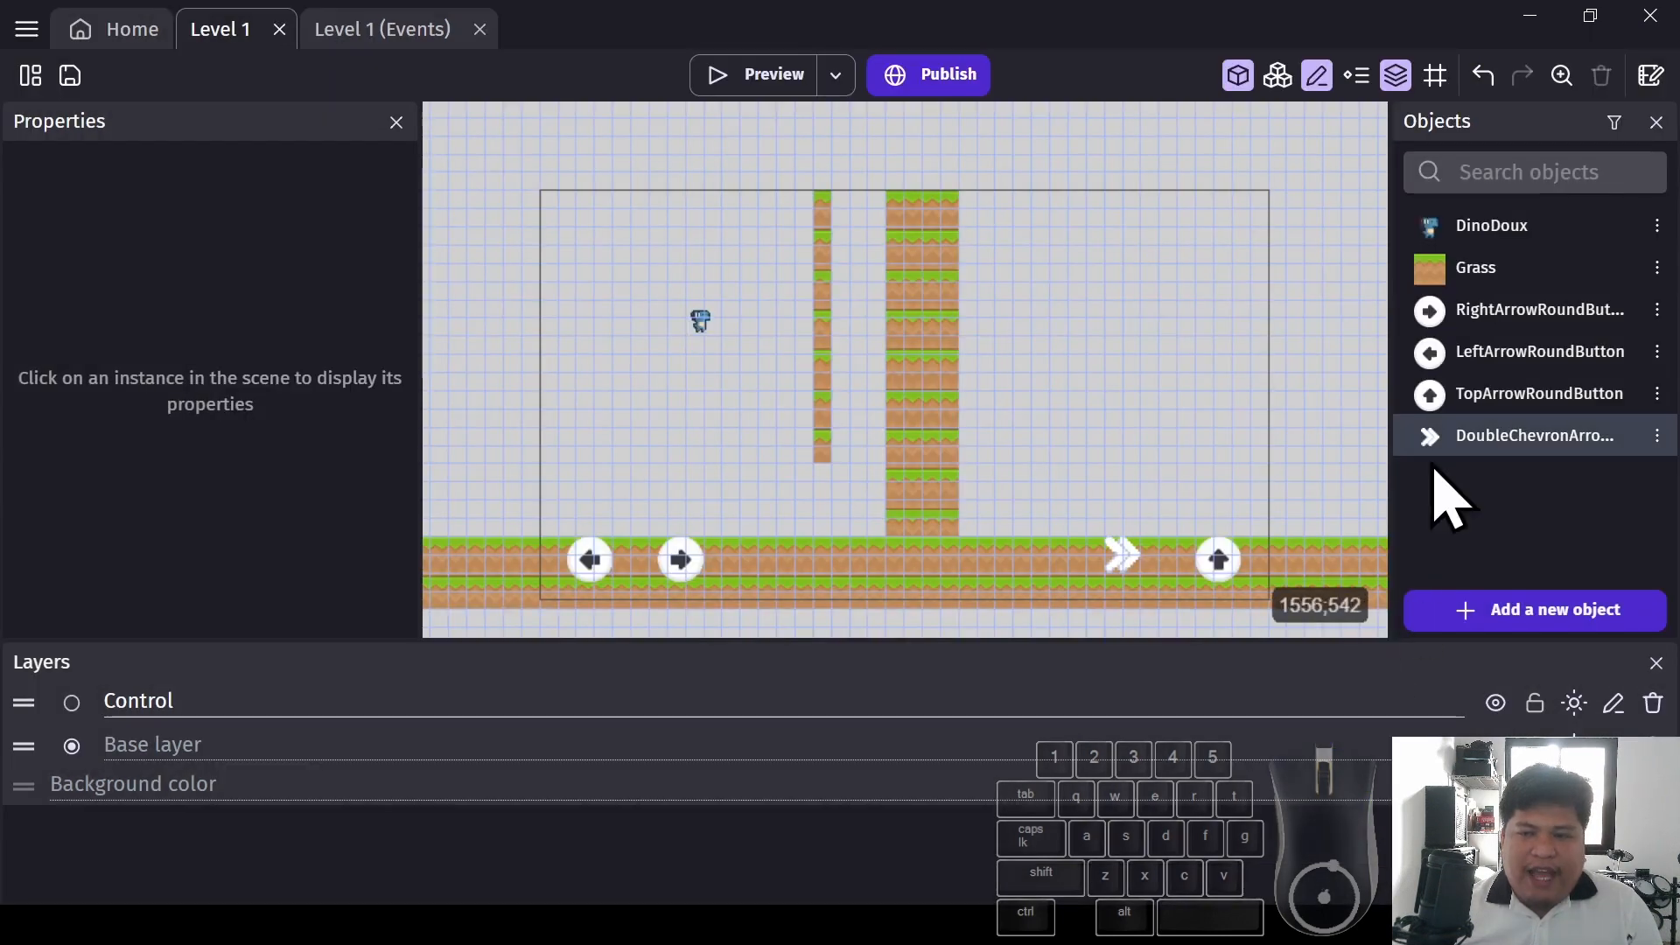
Preview the game at several window widths to check the double chevron and top arrow anchoring, and close the preview
click(716, 67)
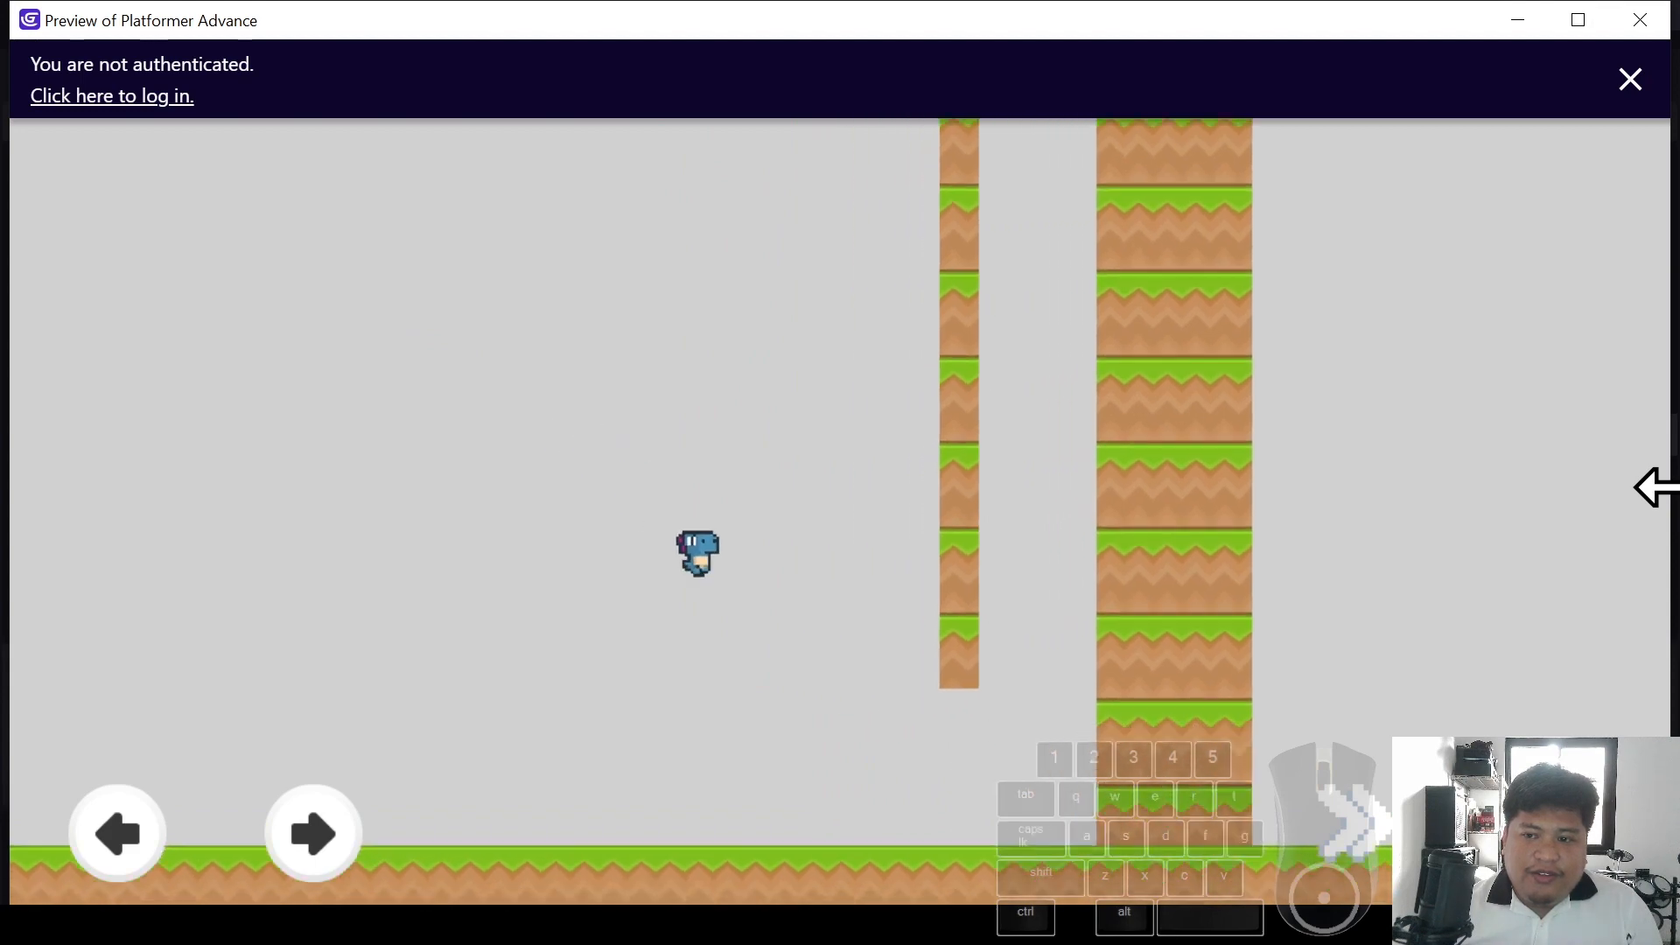
drag(1650, 484, 1314, 472)
click(1273, 79)
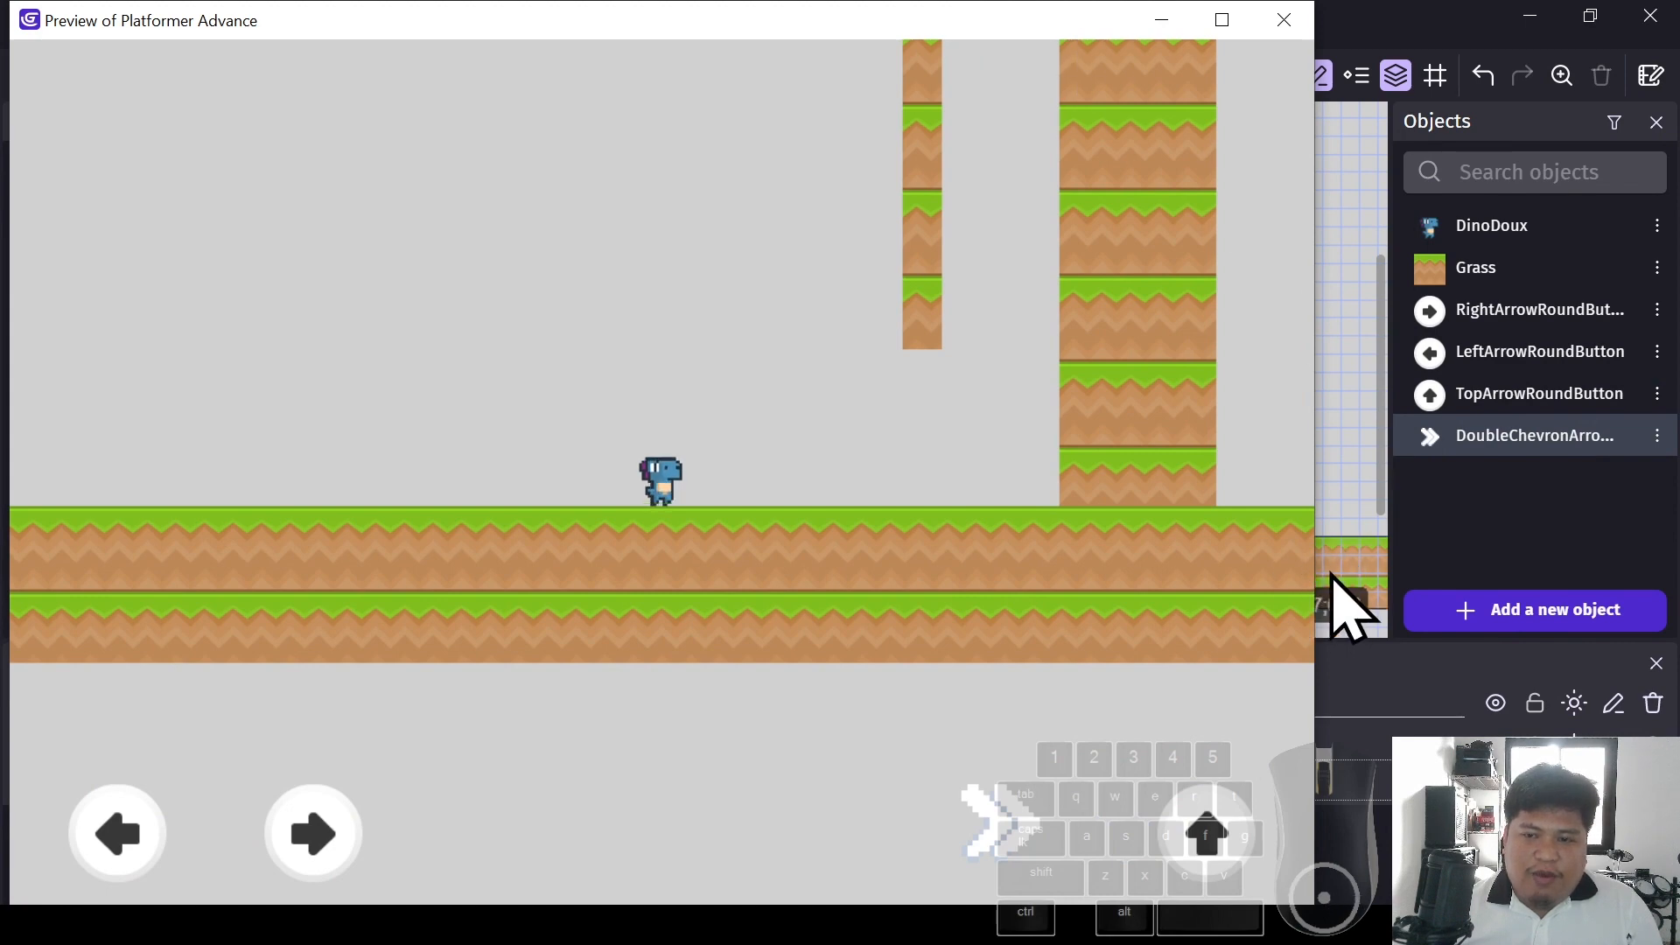
drag(1319, 570, 960, 581)
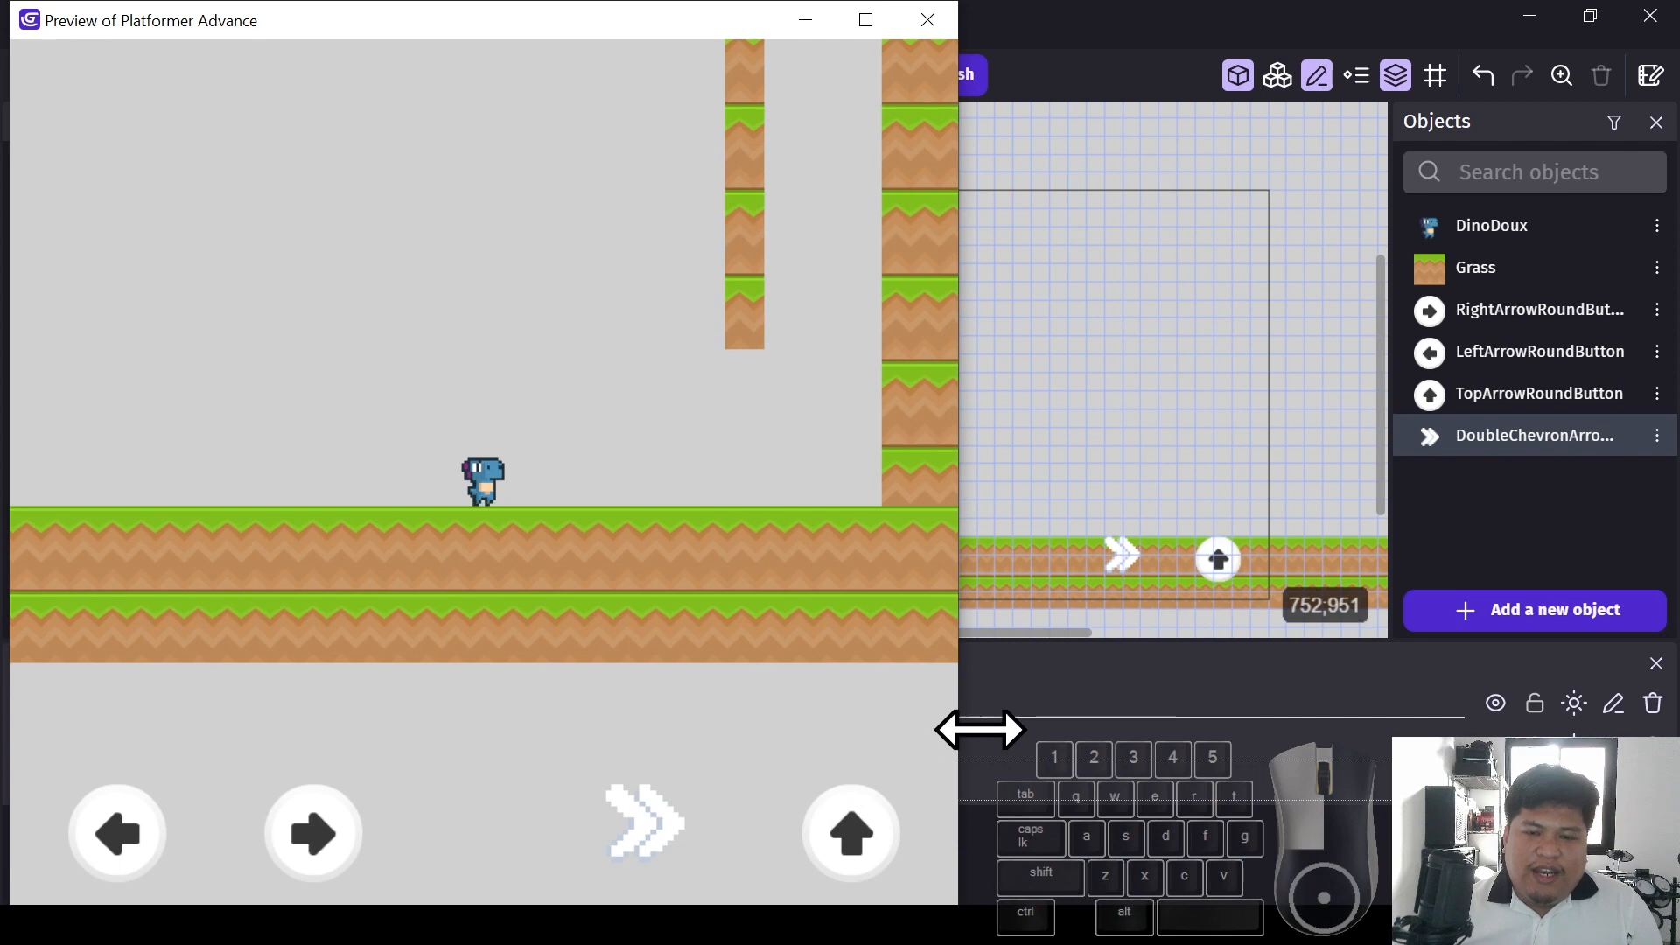
drag(960, 731, 1645, 678)
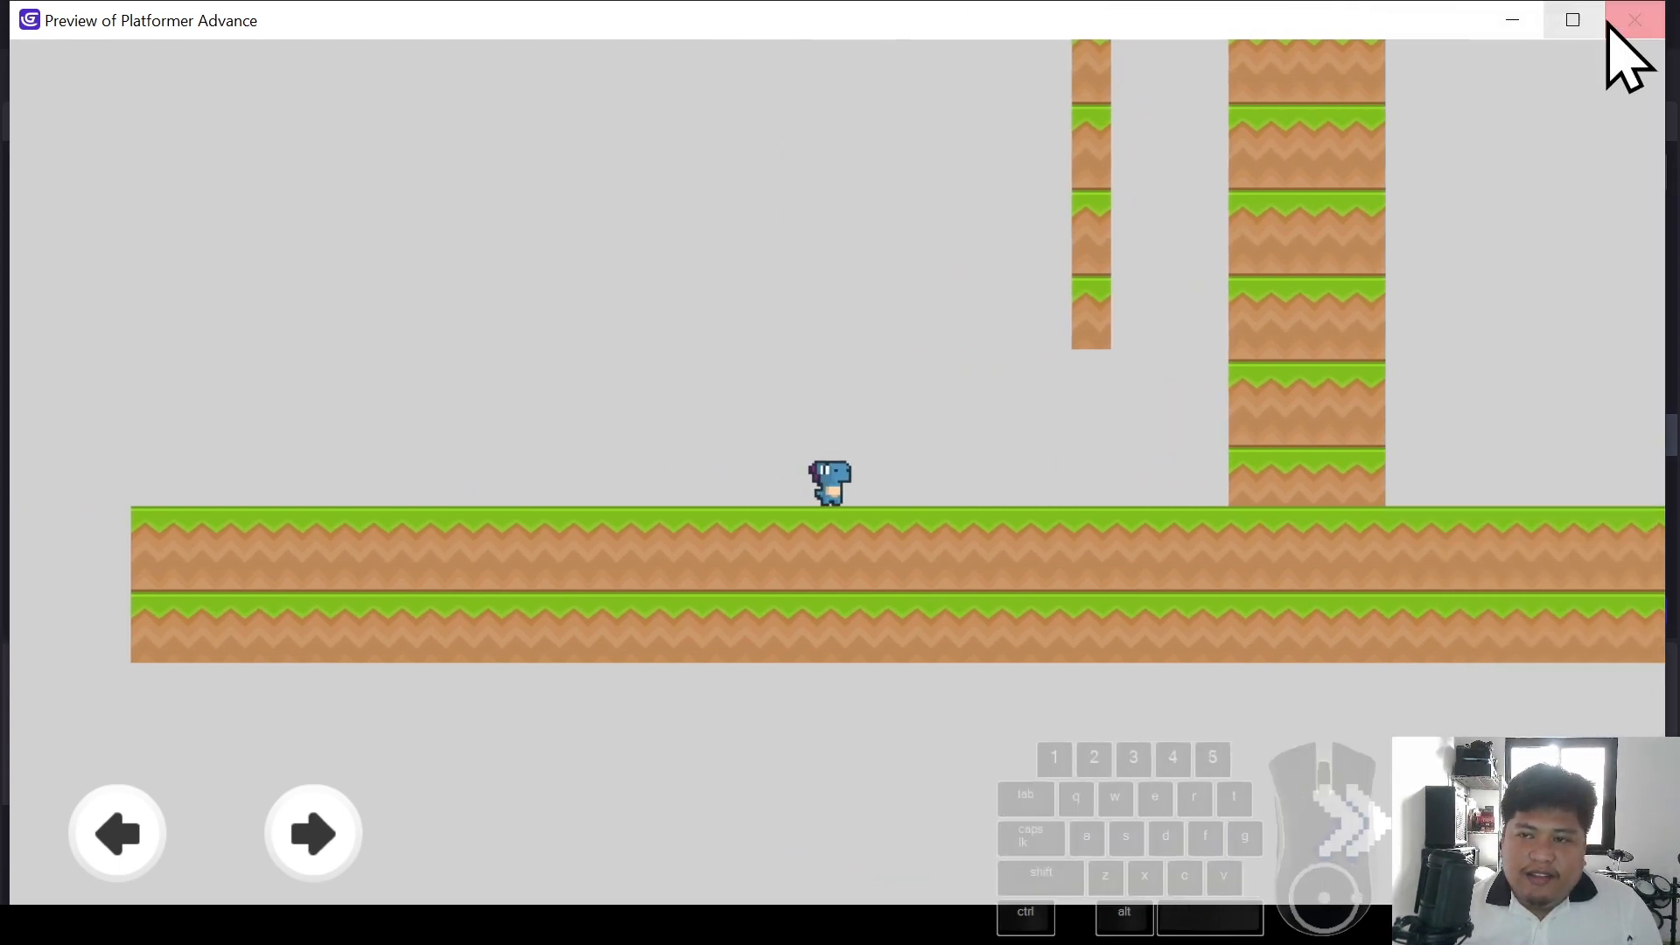
click(1635, 19)
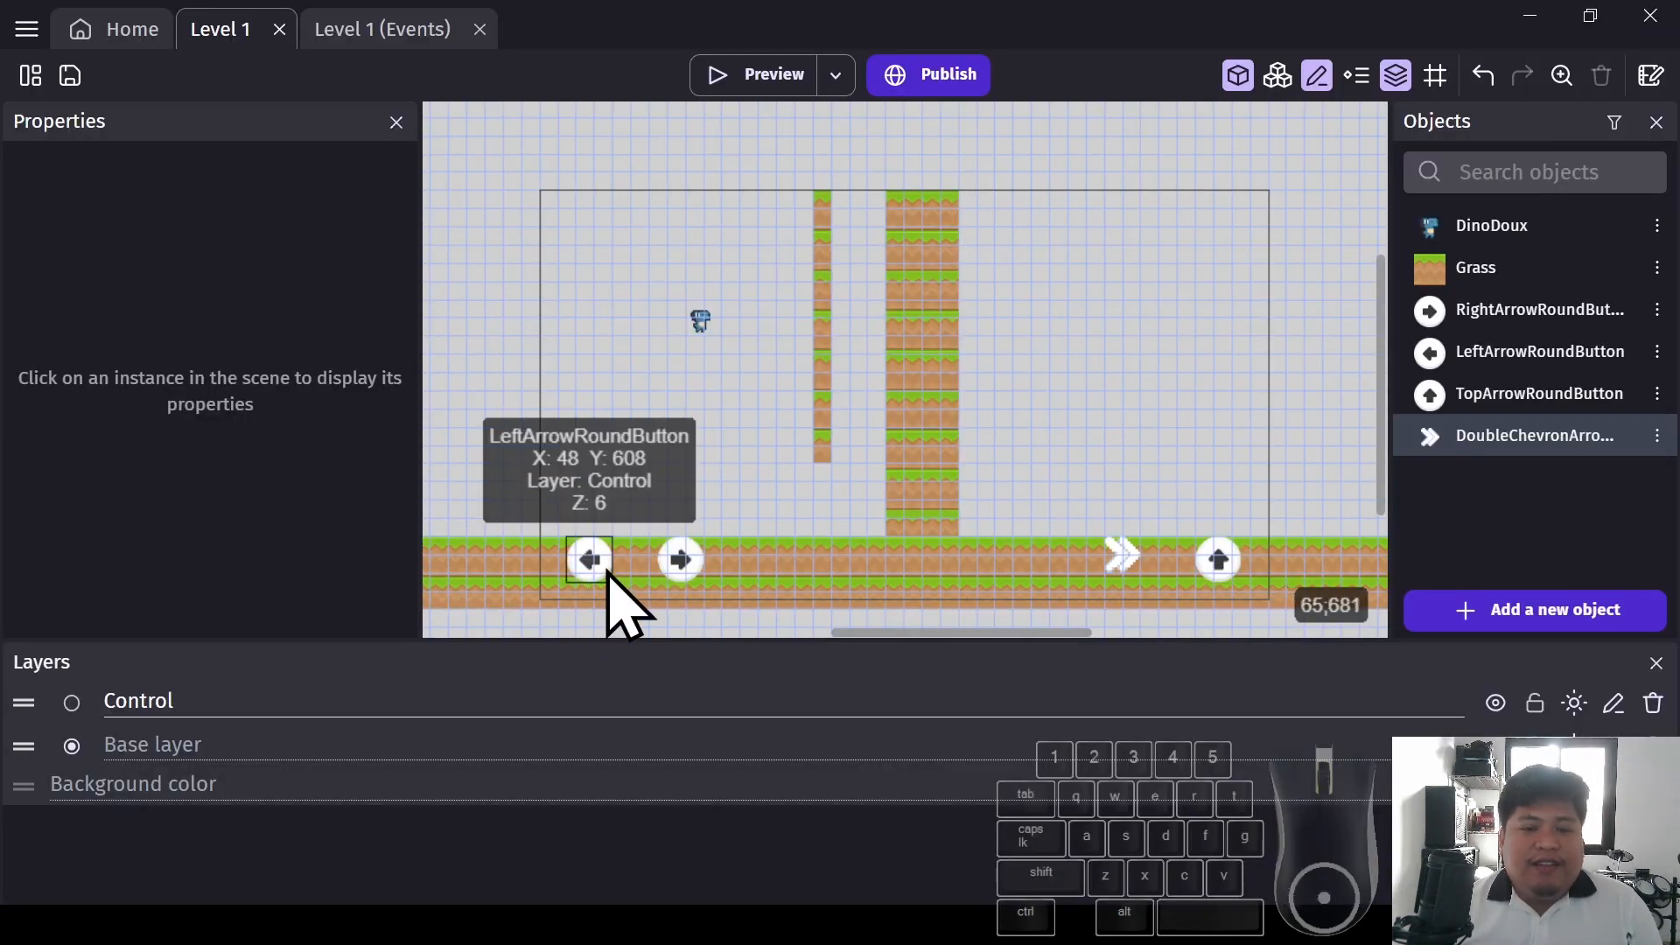
Add an event group titled TOUCHSCREEN at the end of the Level 1 events
click(396, 35)
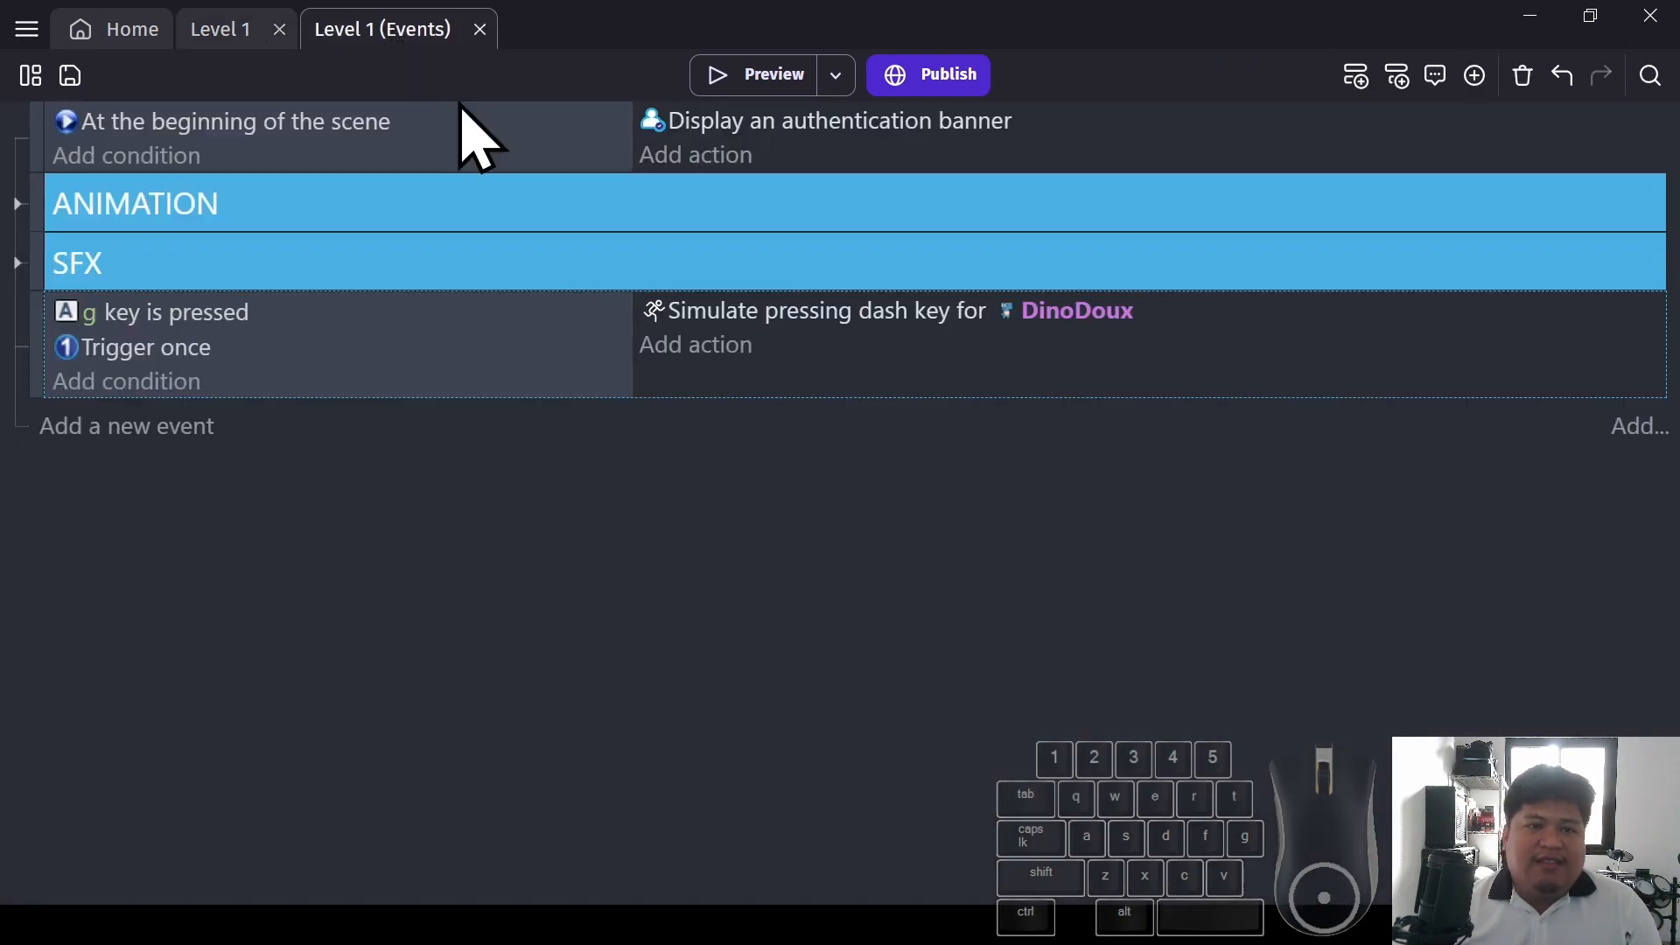
right_click(49, 433)
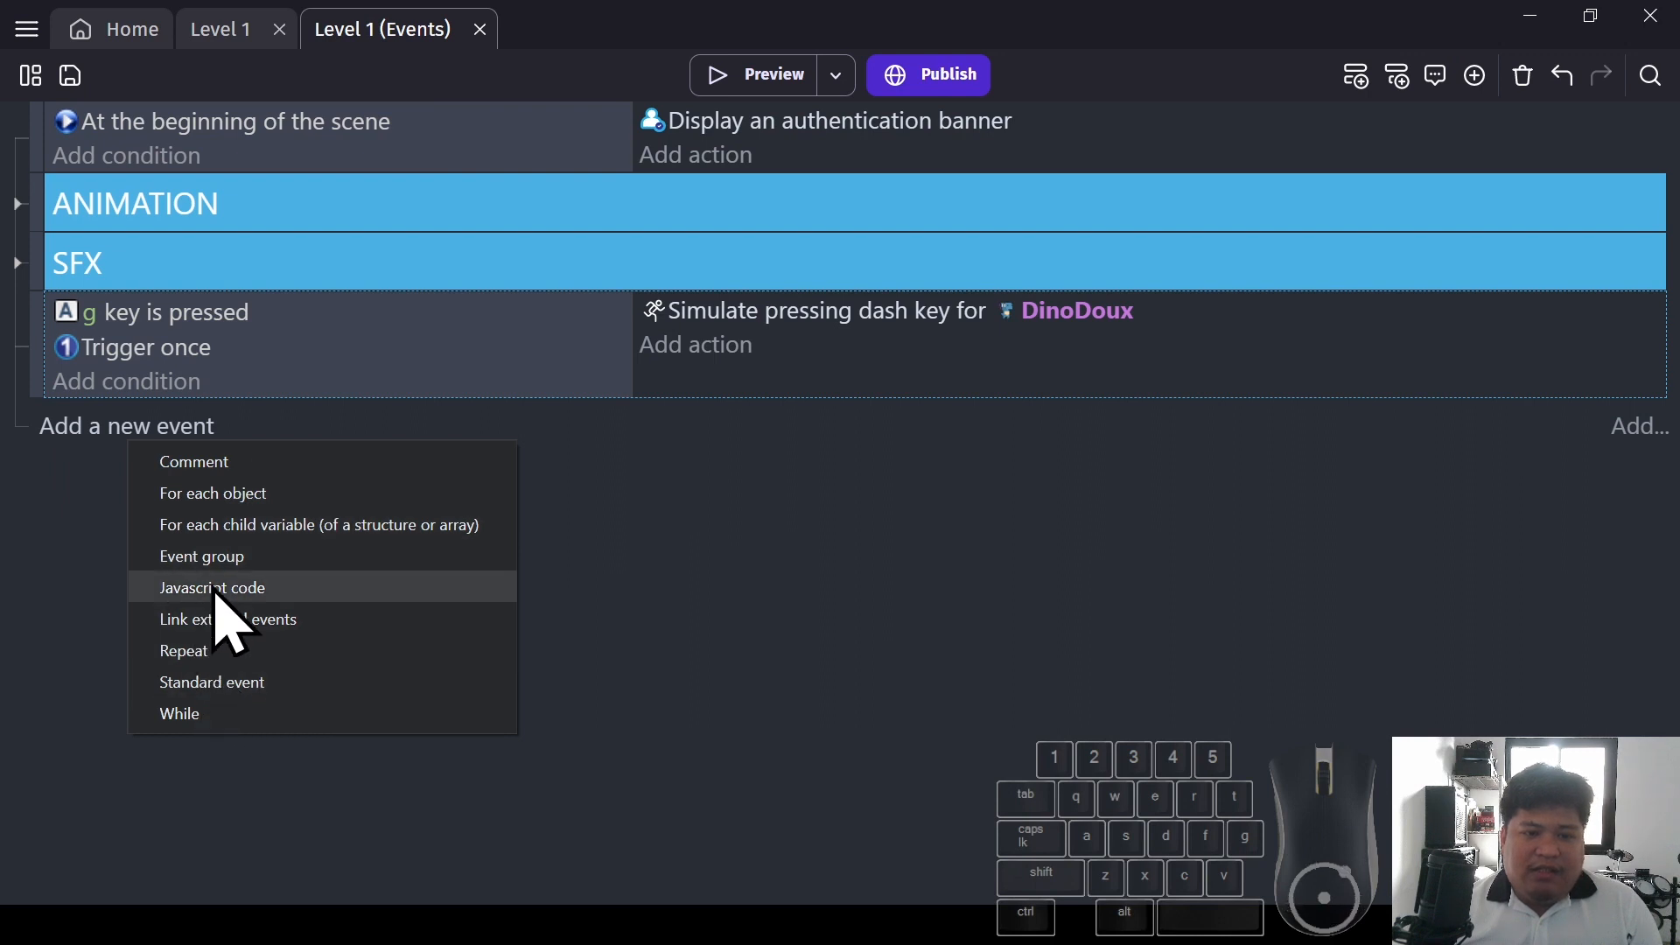
click(238, 557)
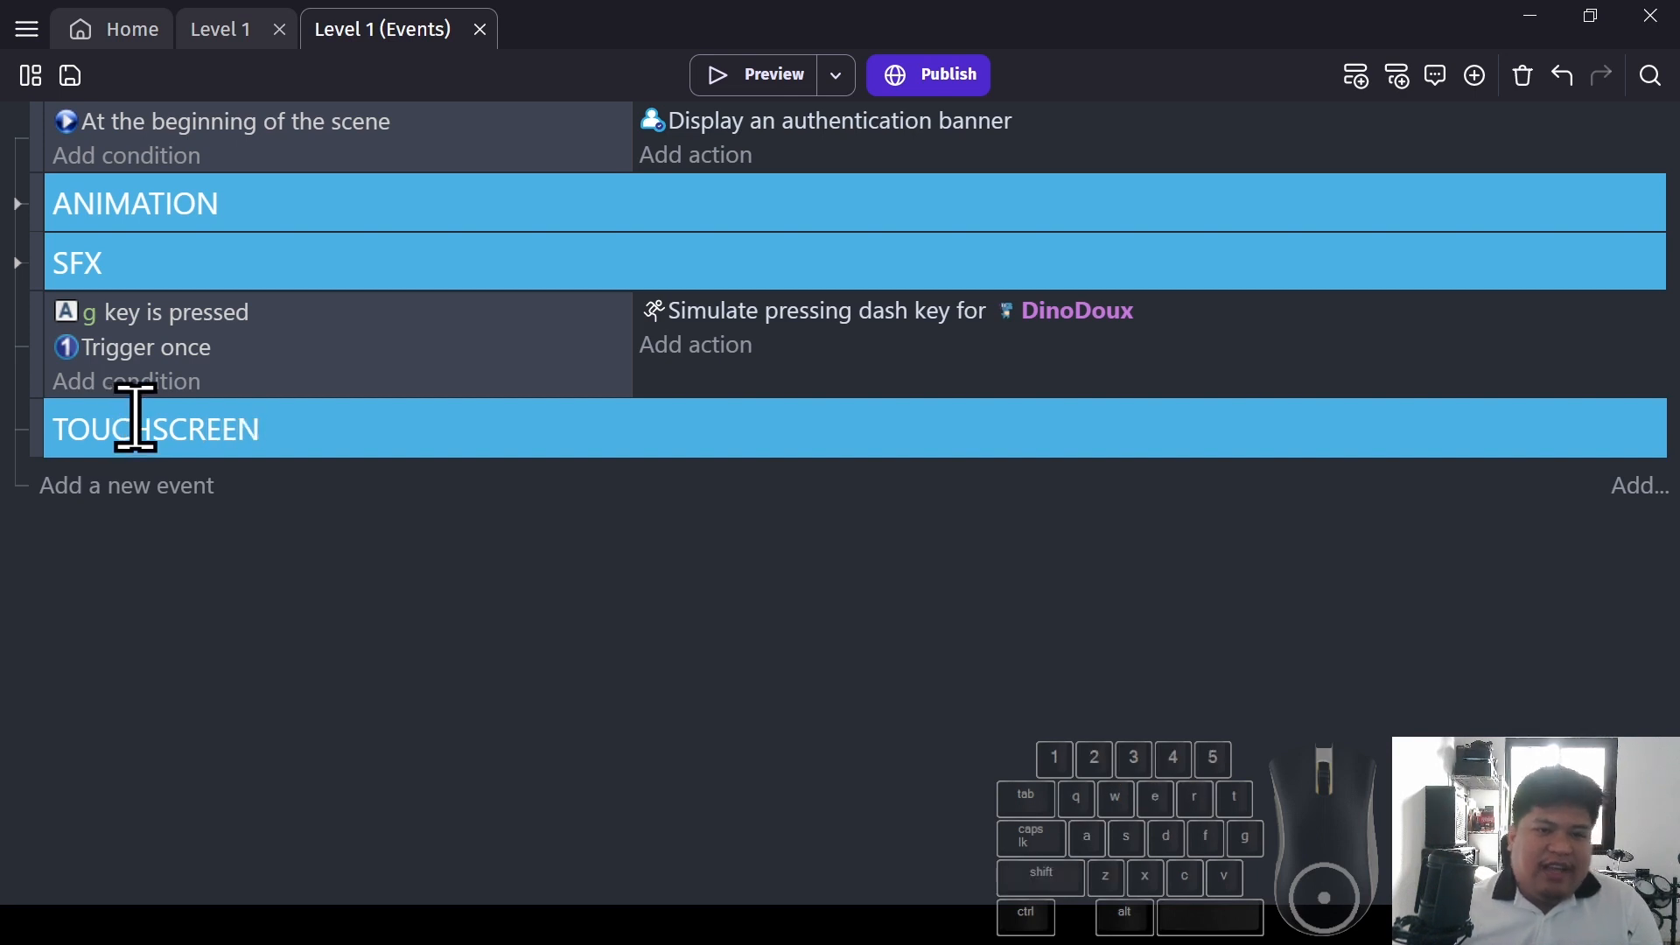
Add an event below the TOUCHSCREEN group with the condition that the cursor/touch is on TopArrowRoundButton
click(70, 486)
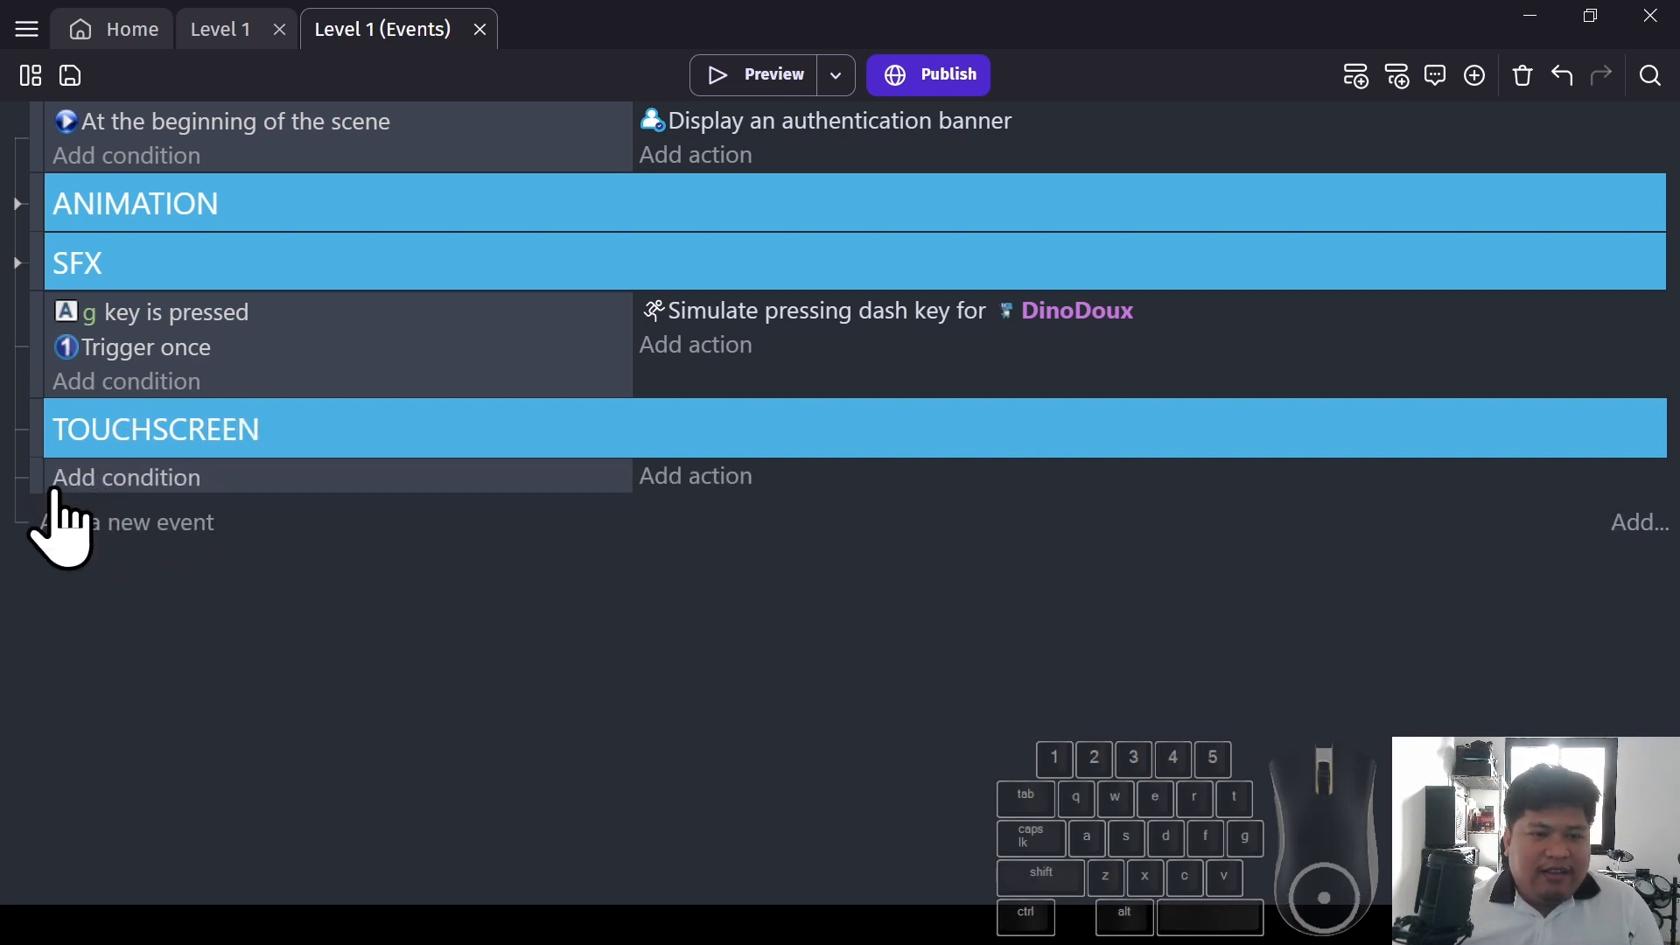
click(76, 480)
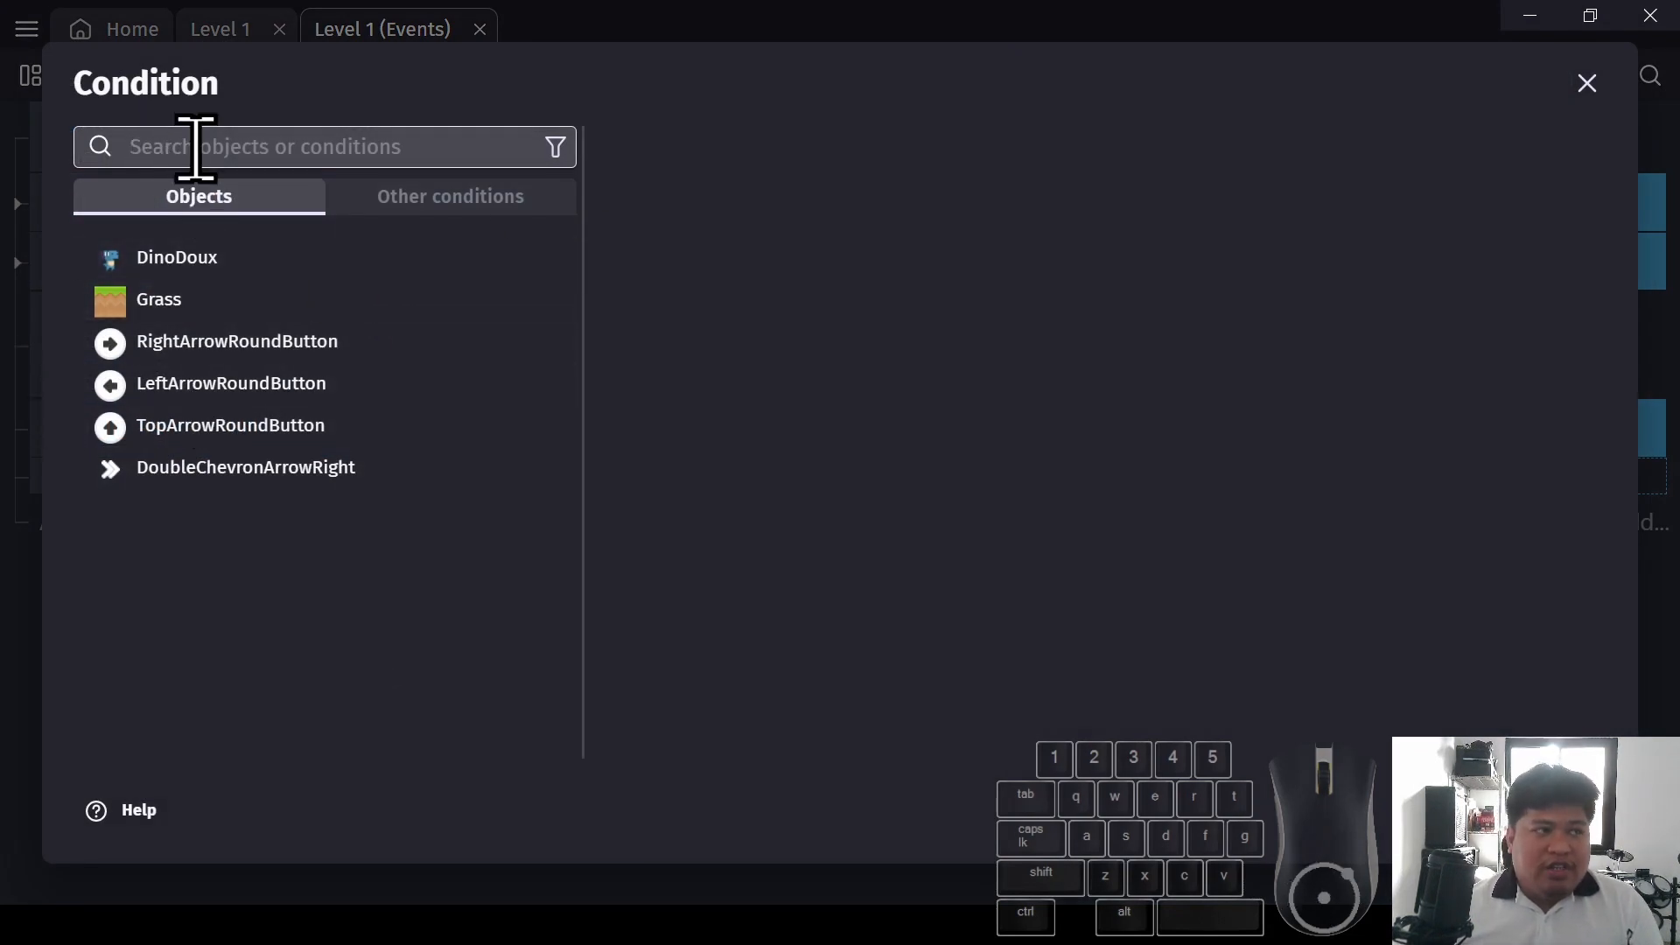
text(the curso)
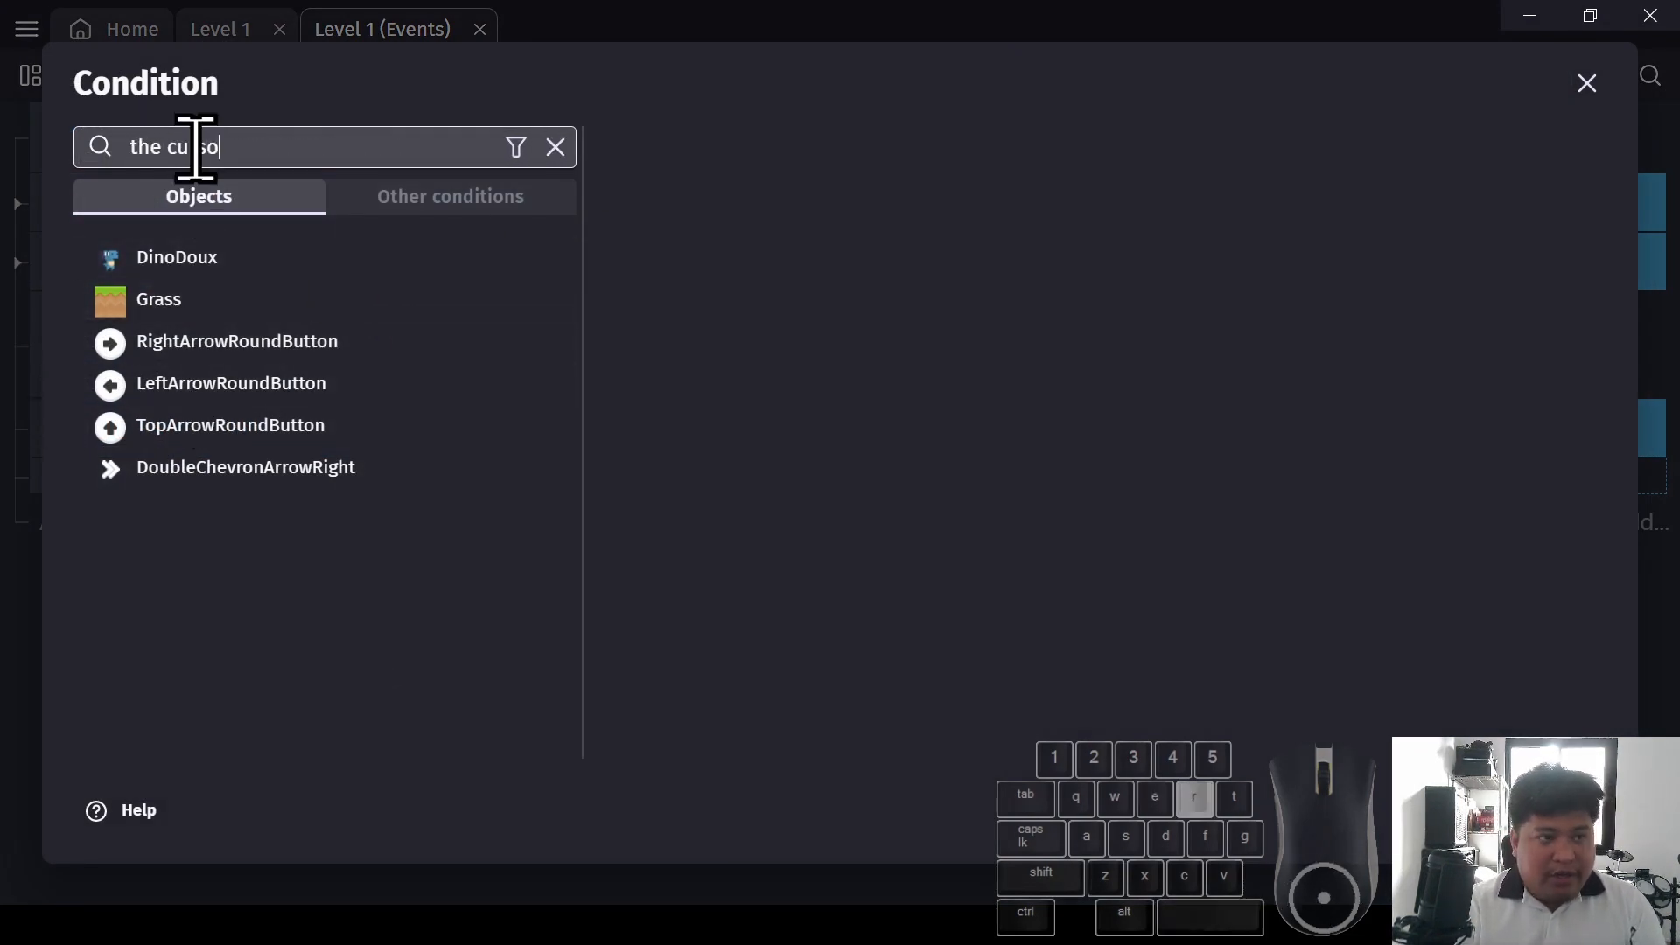
text(r)
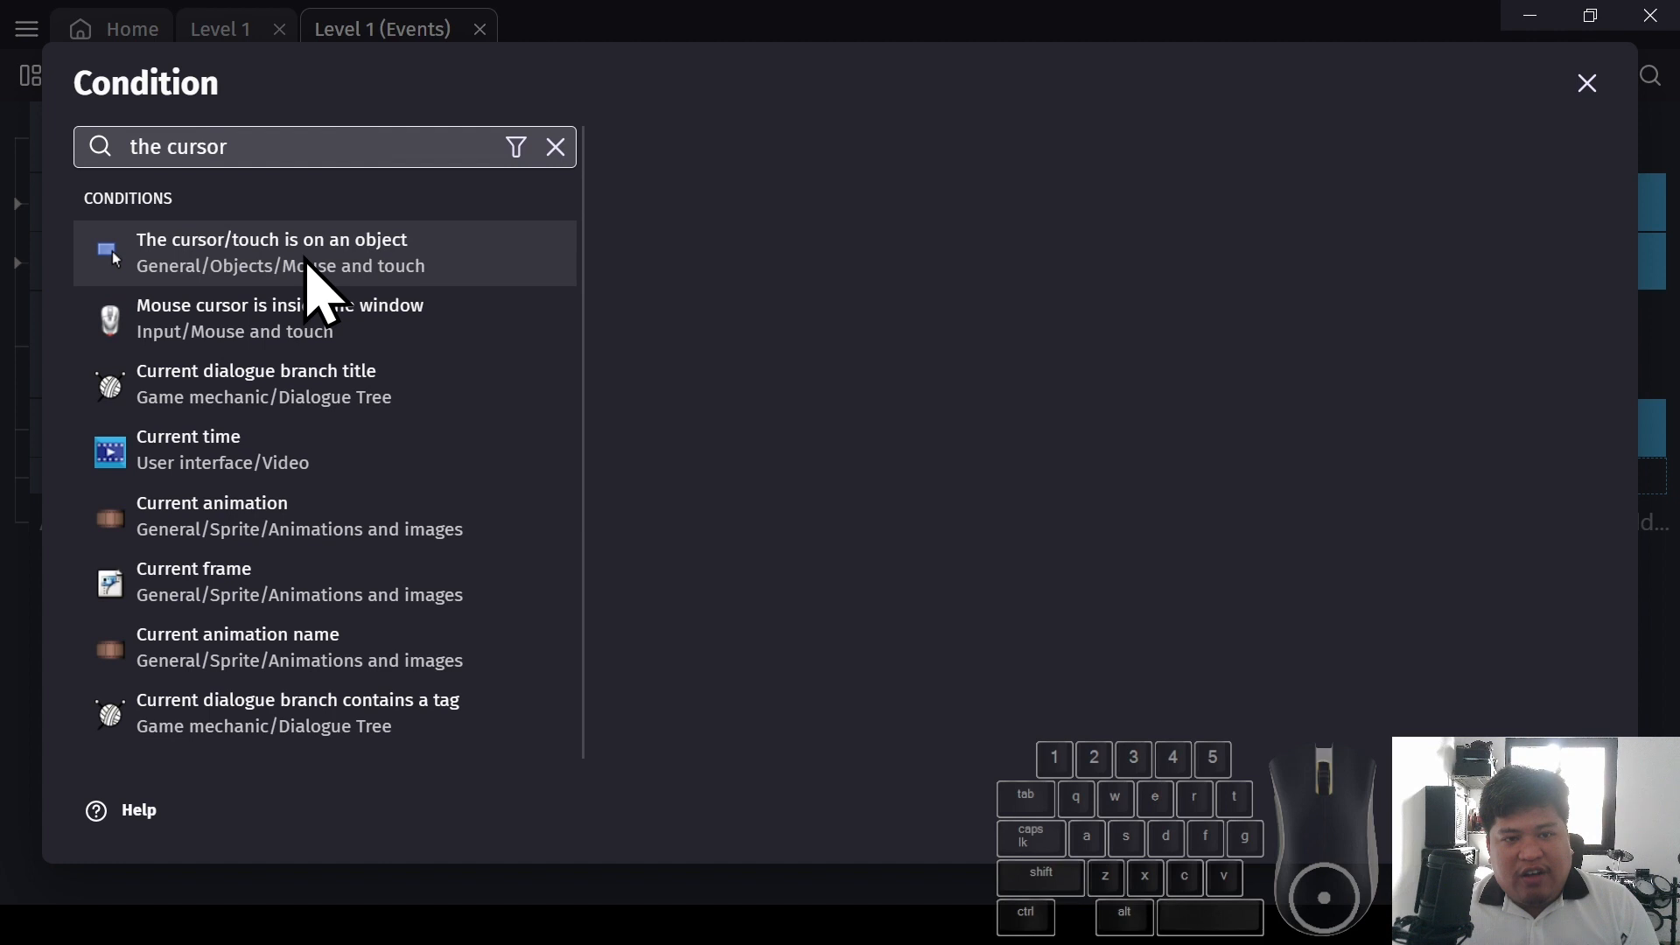
click(306, 262)
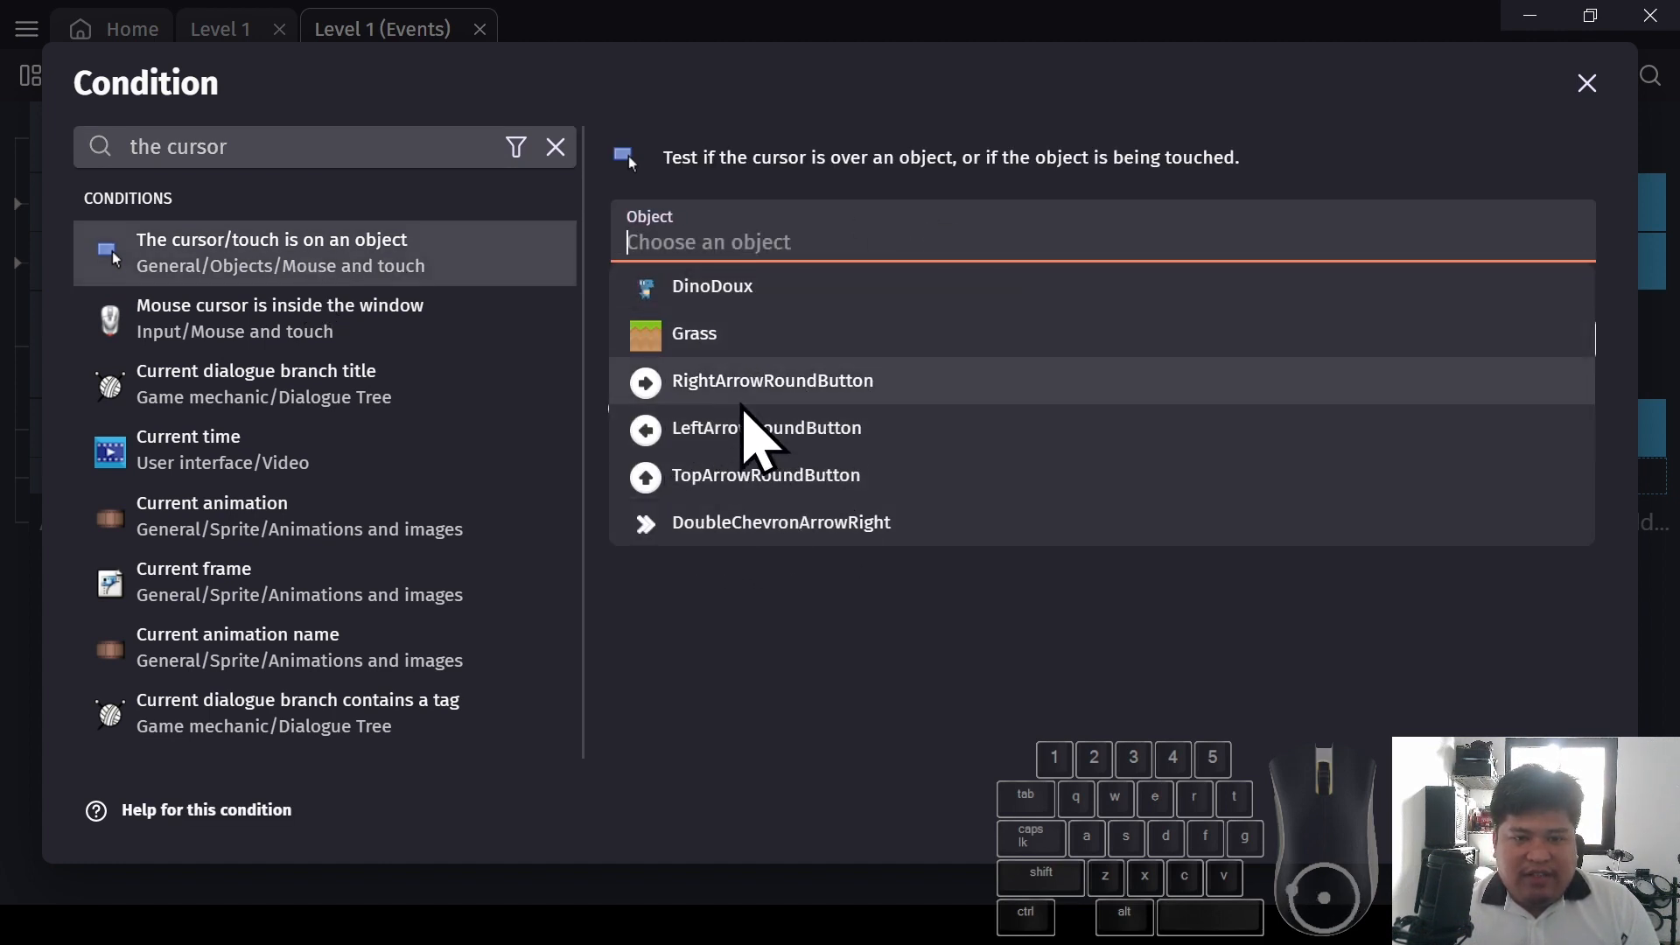
click(715, 479)
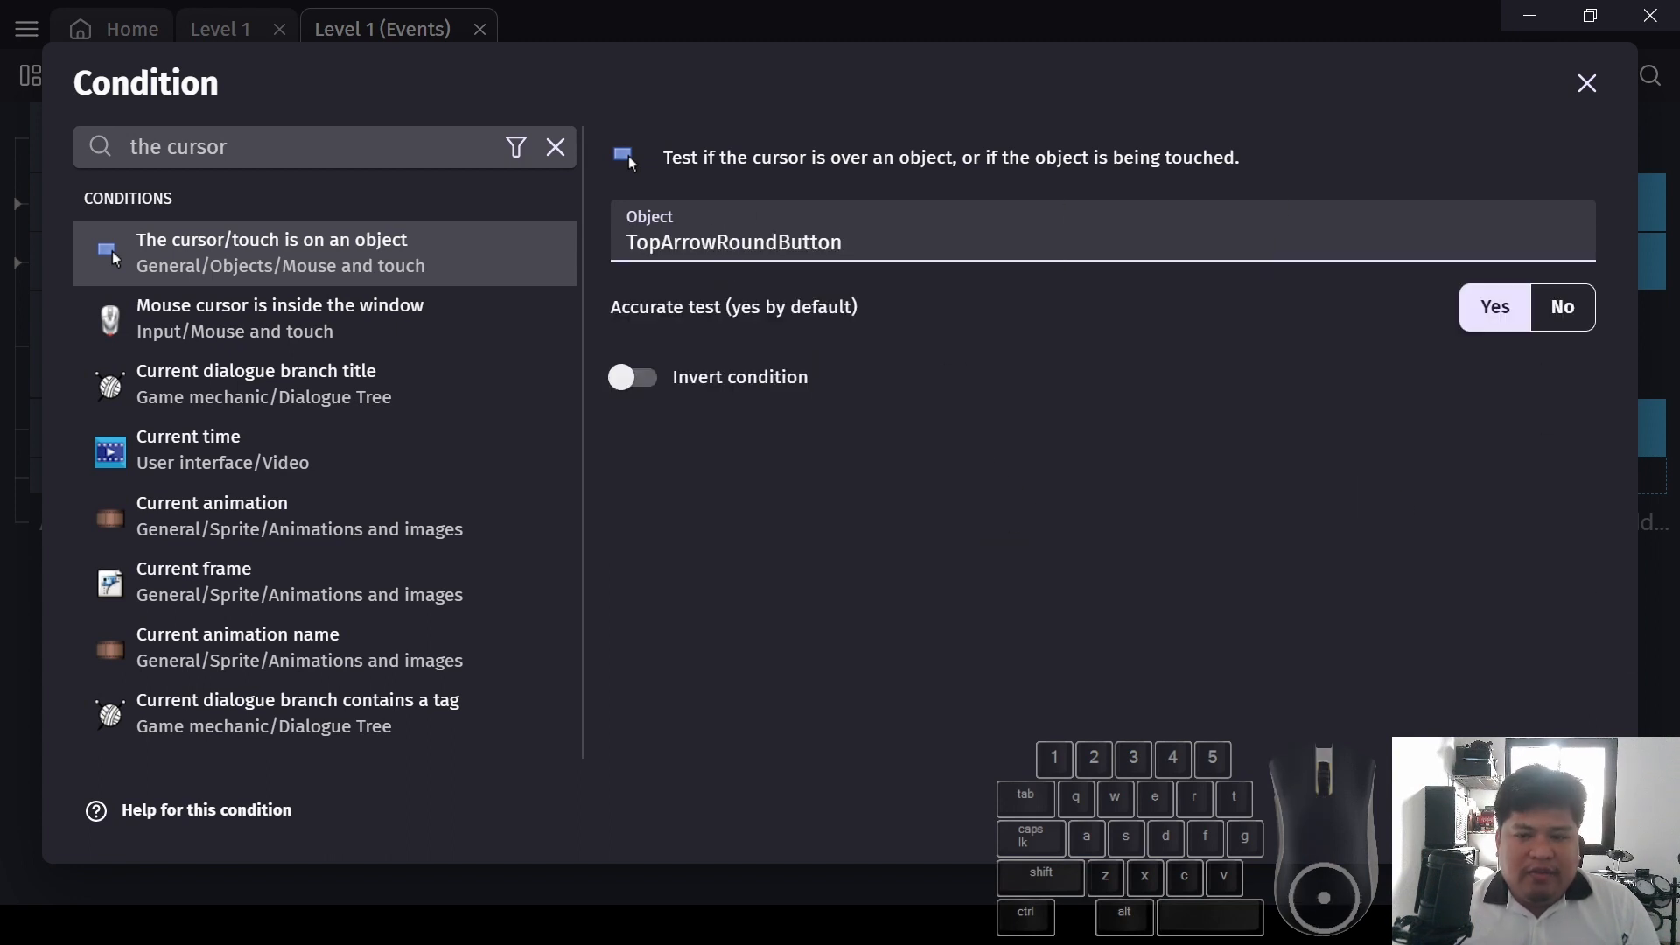
click(1566, 811)
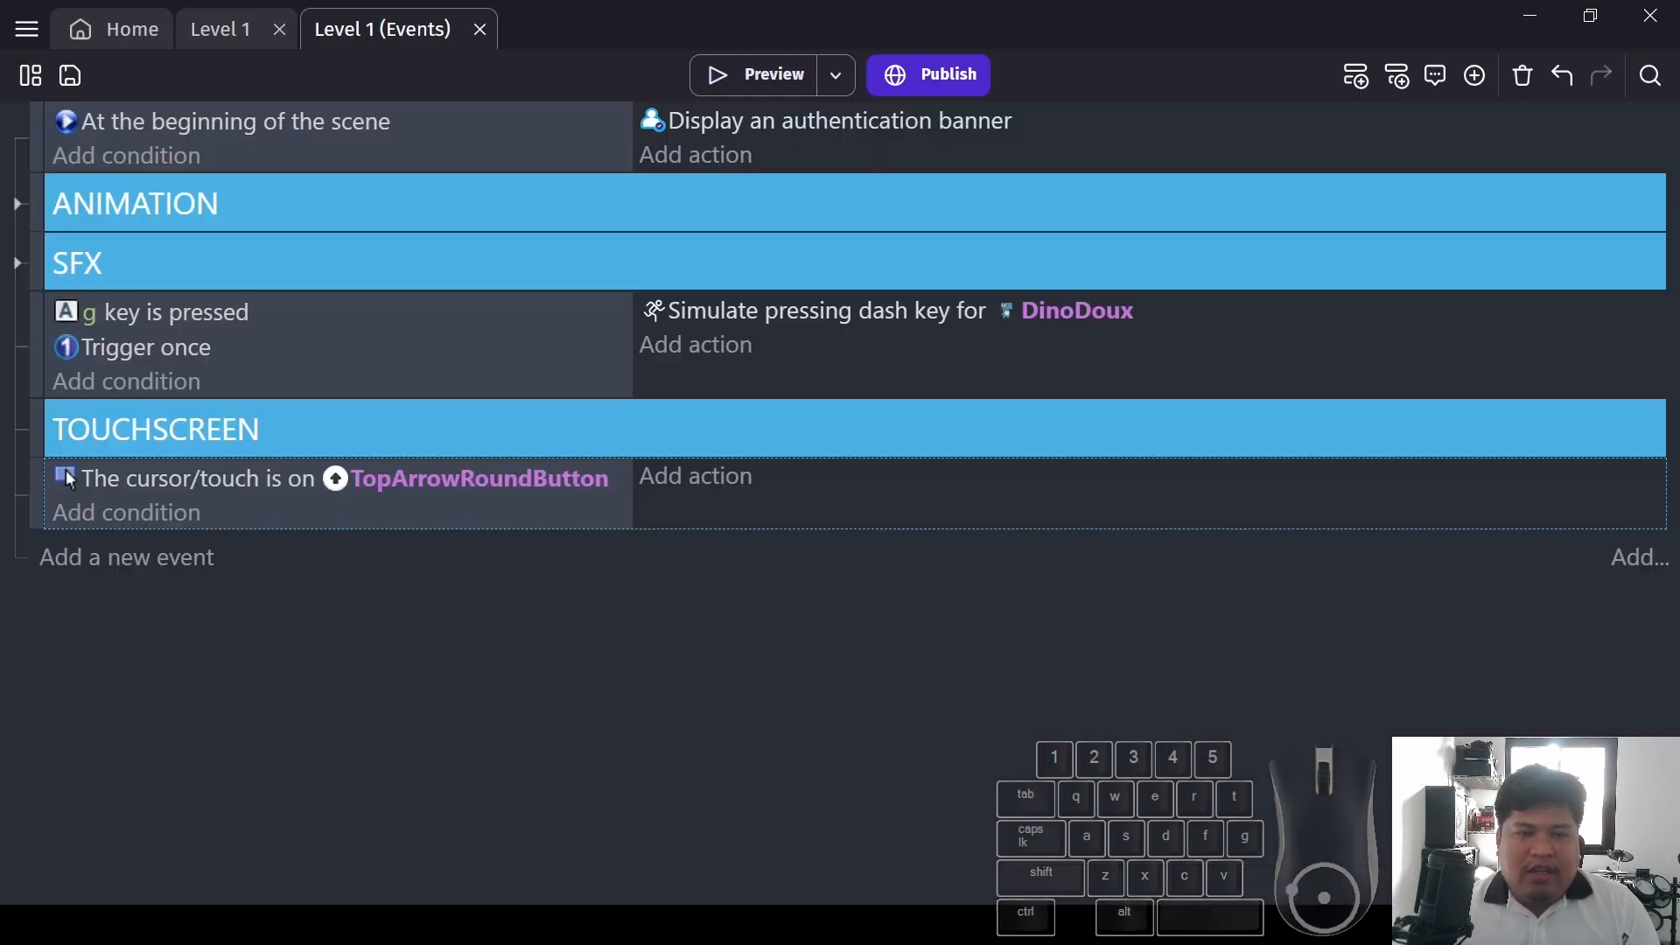
Give the TopArrowRoundButton touch event the action Simulate jump key press for DinoDoux
click(712, 487)
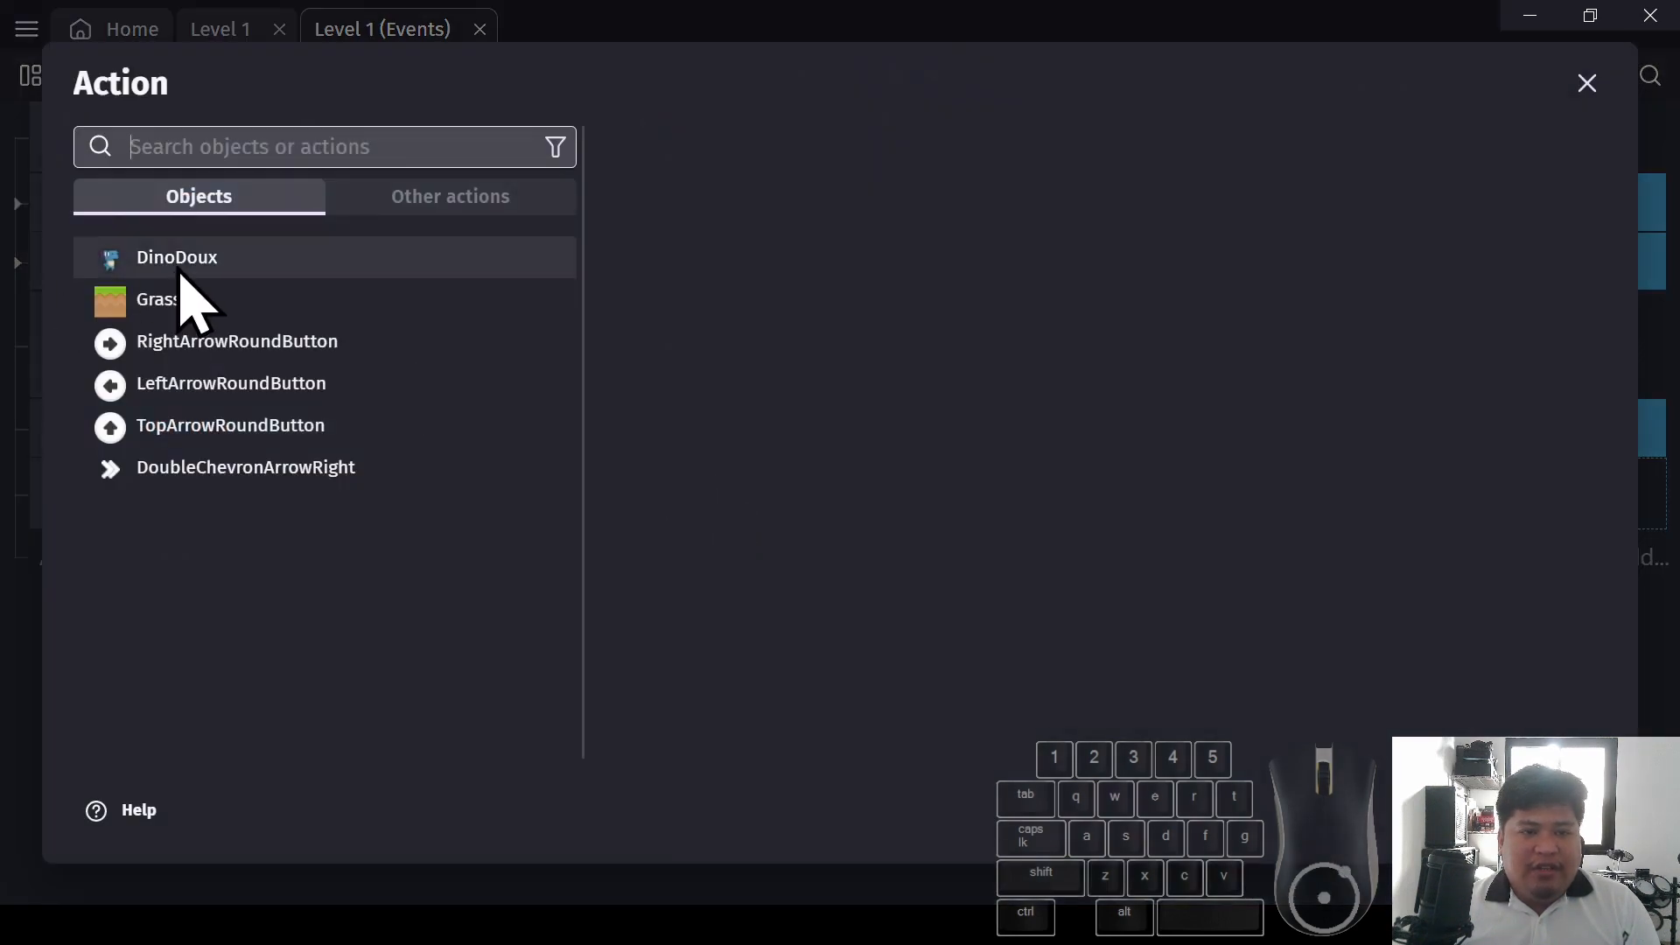
click(210, 263)
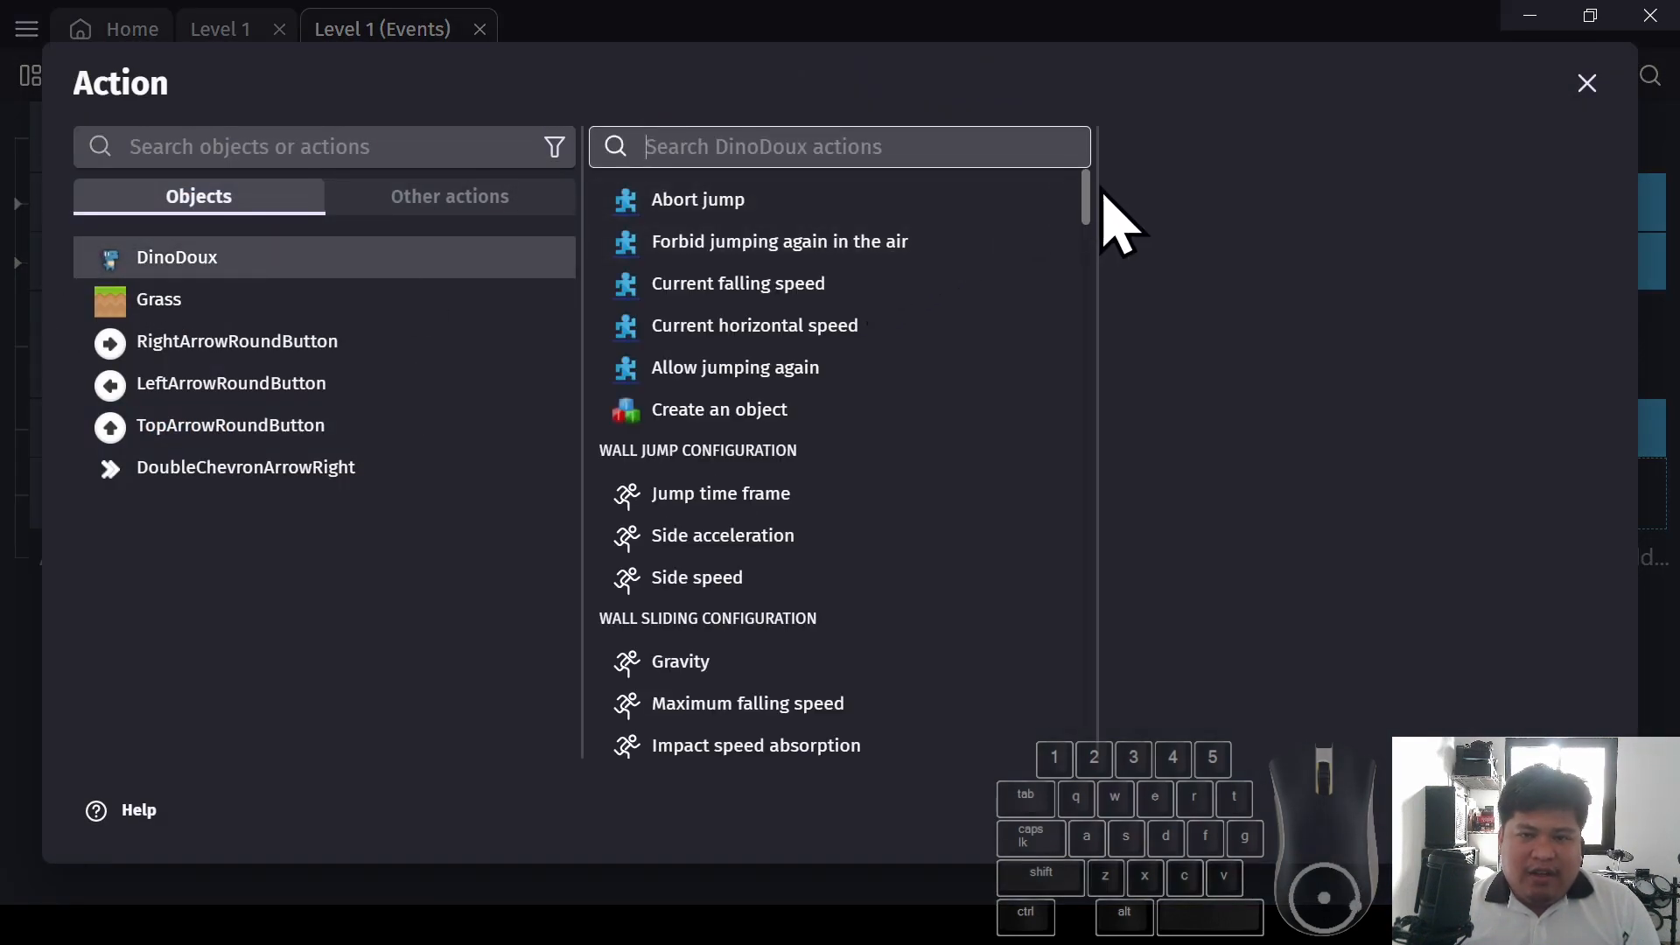
drag(1089, 197, 1098, 255)
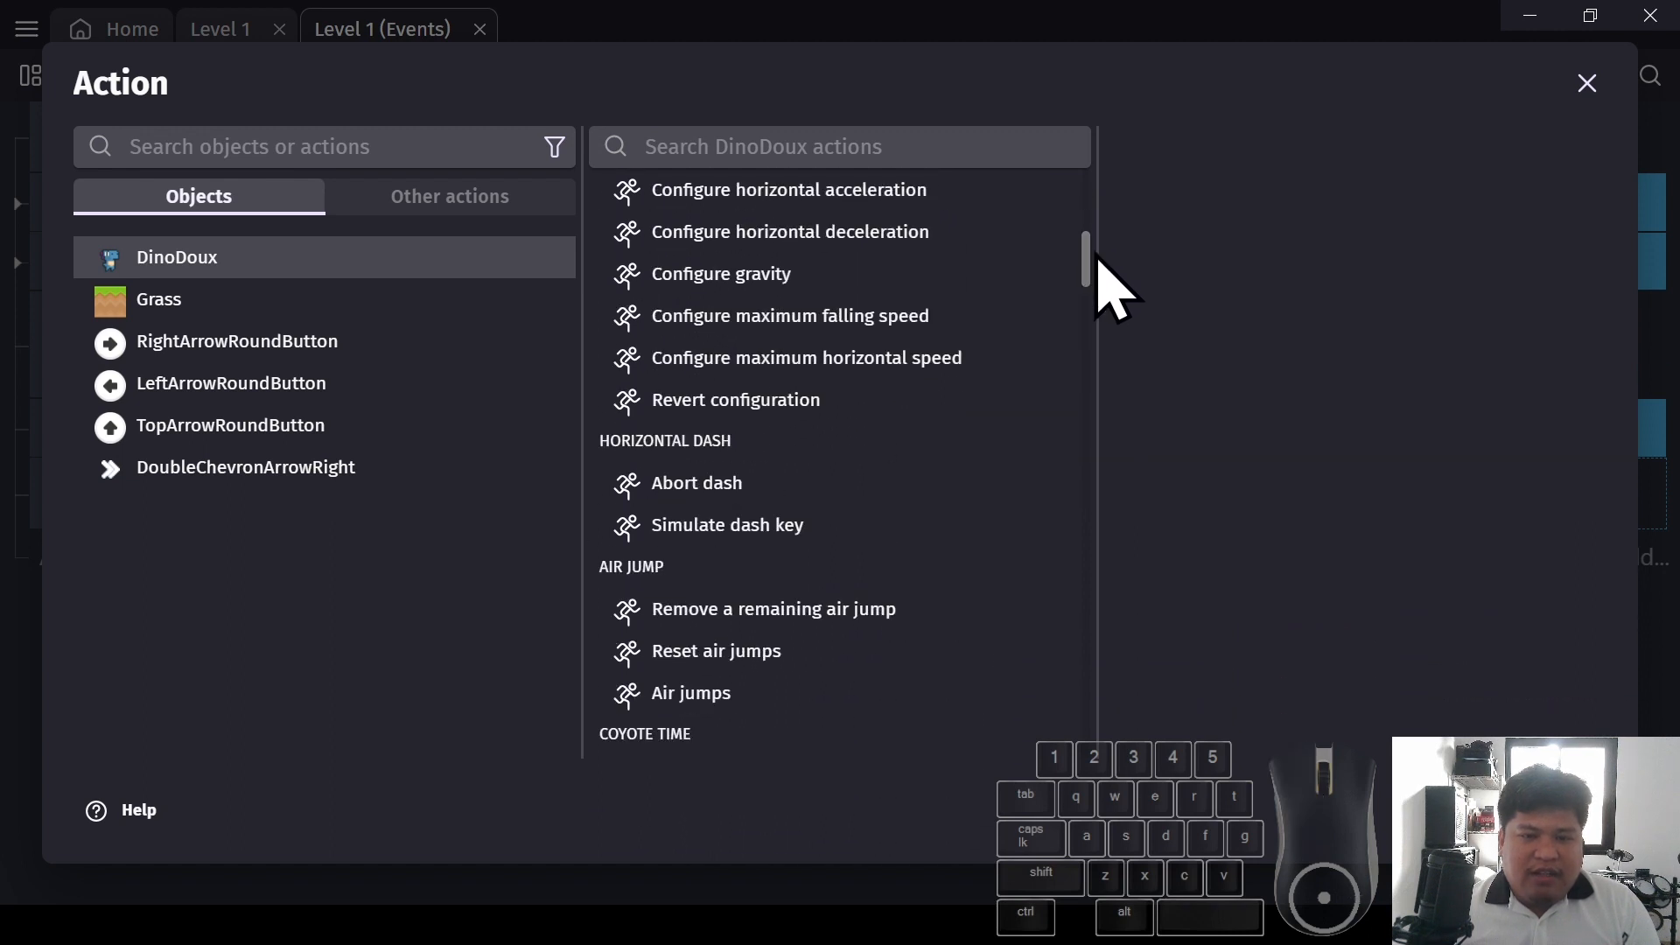
click(841, 147)
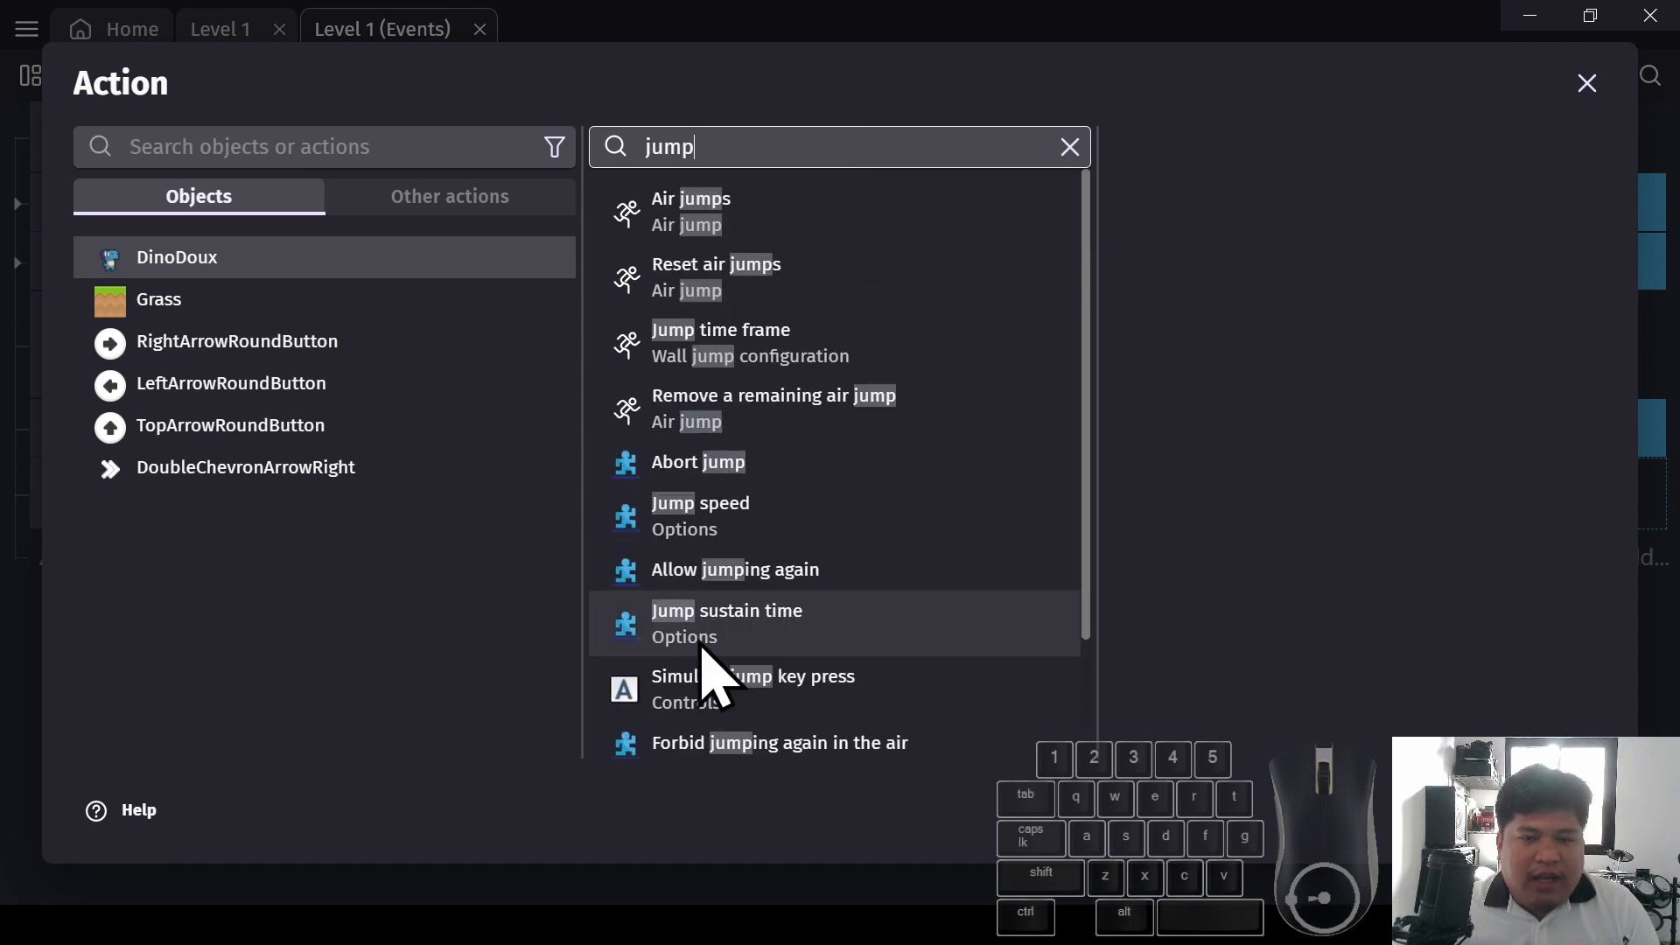
click(804, 696)
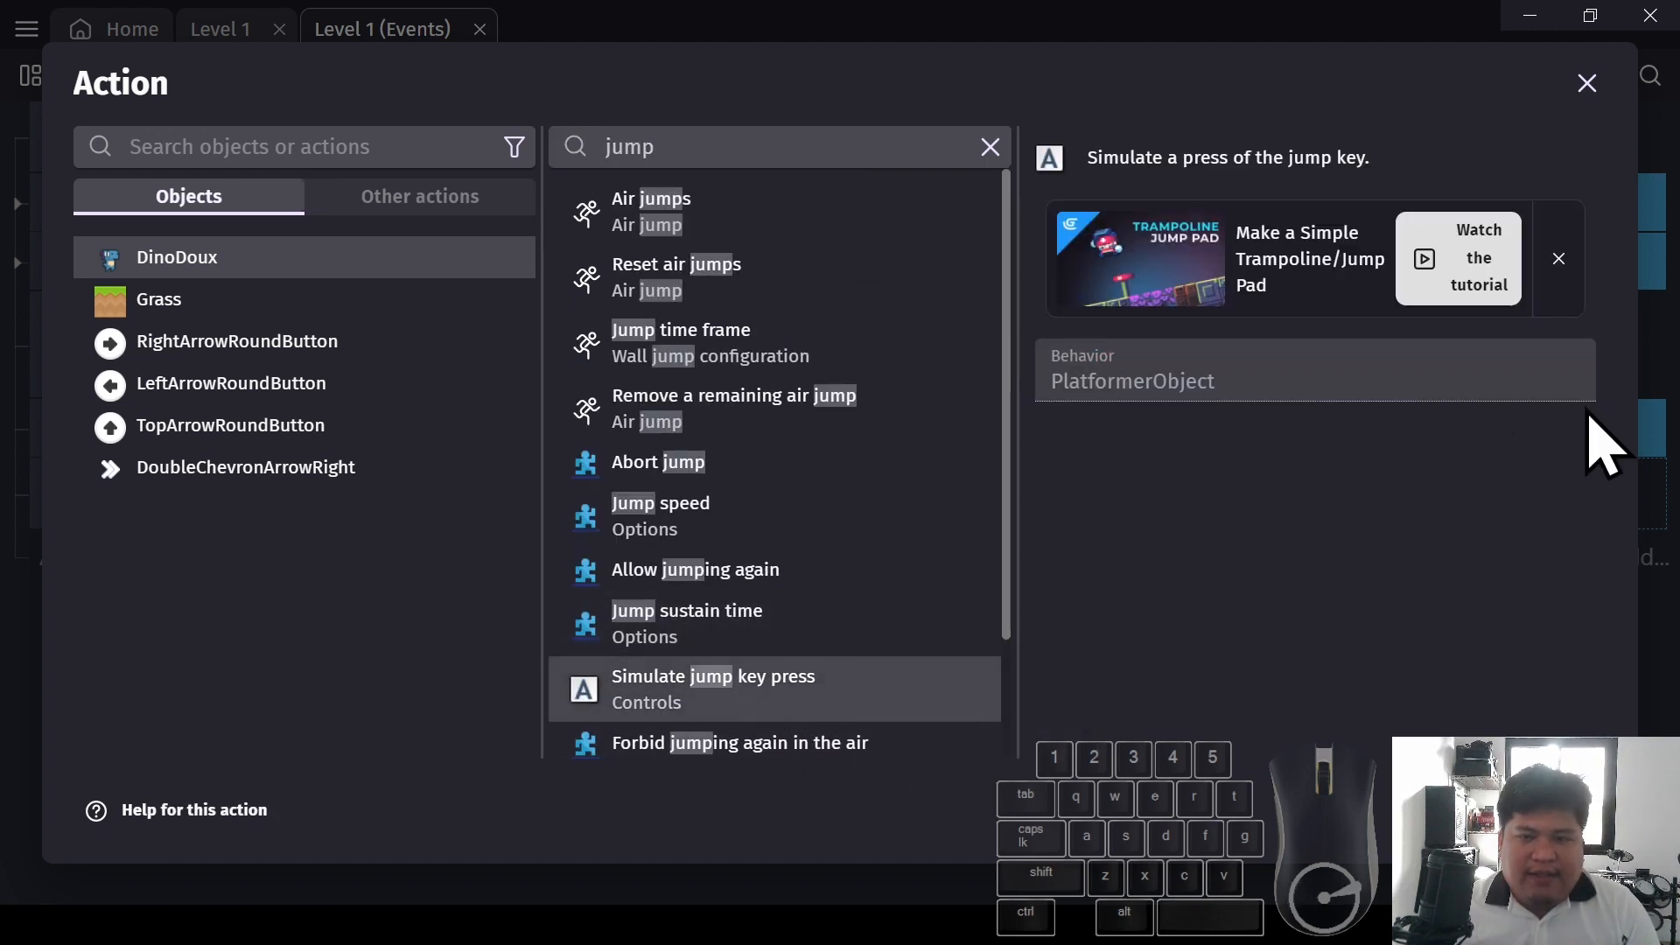
click(1569, 811)
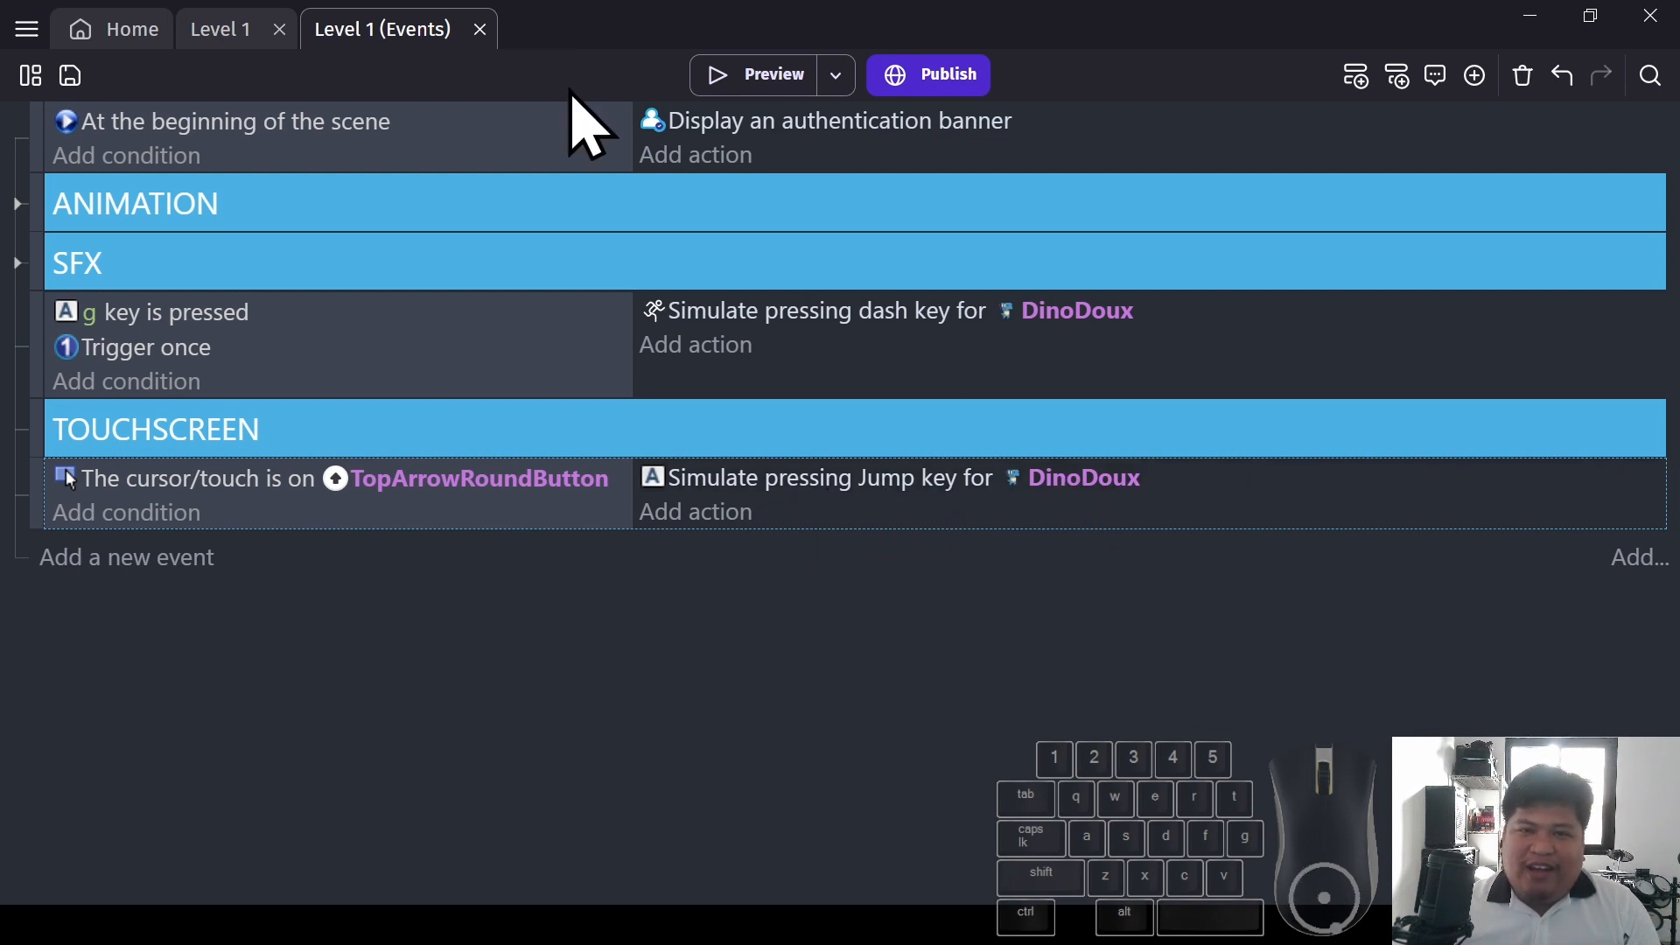
Preview the game to test DinoDoux's repeated jumping, and close the preview
click(763, 77)
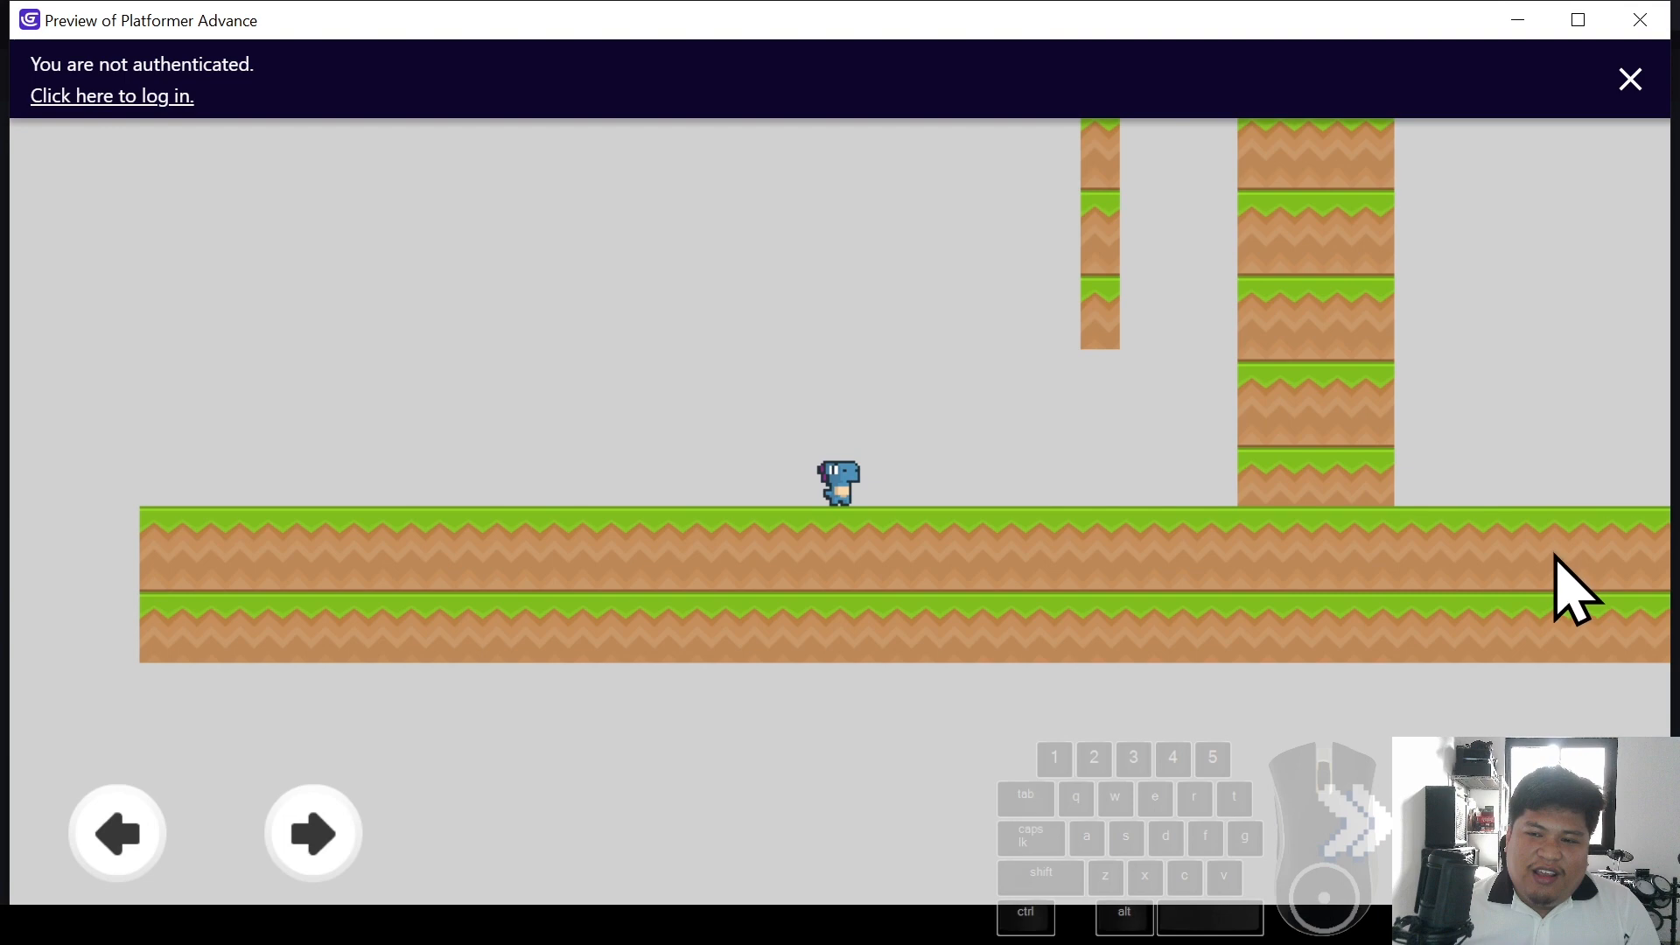
key(space)
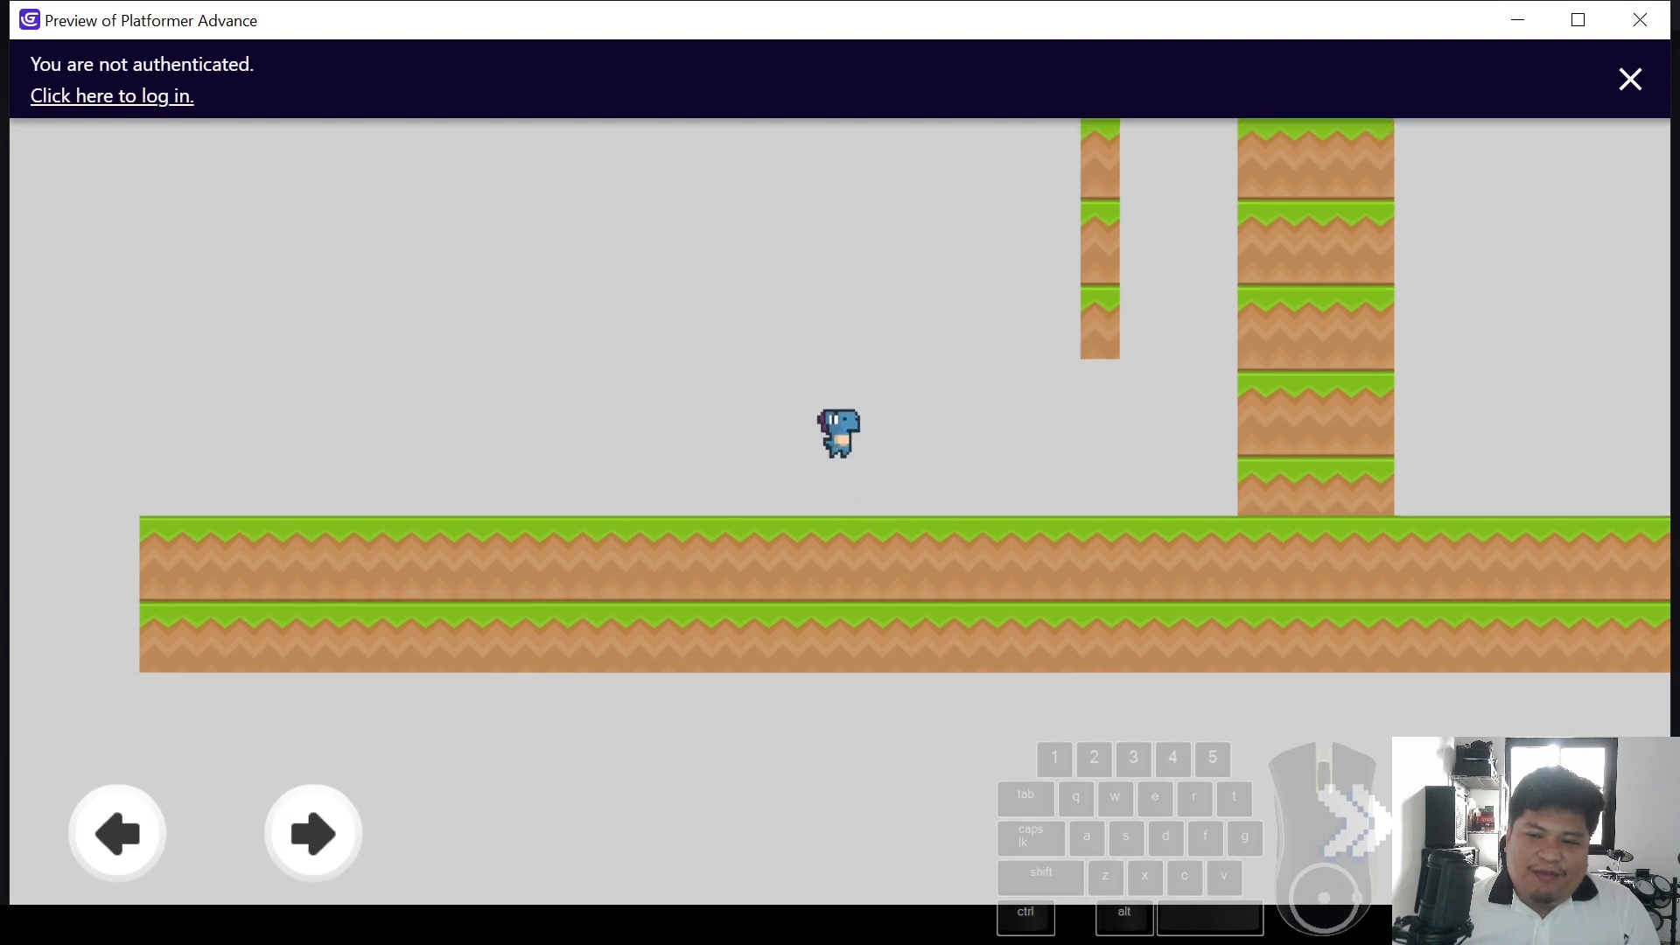
key(space)
key(space)
key(space)
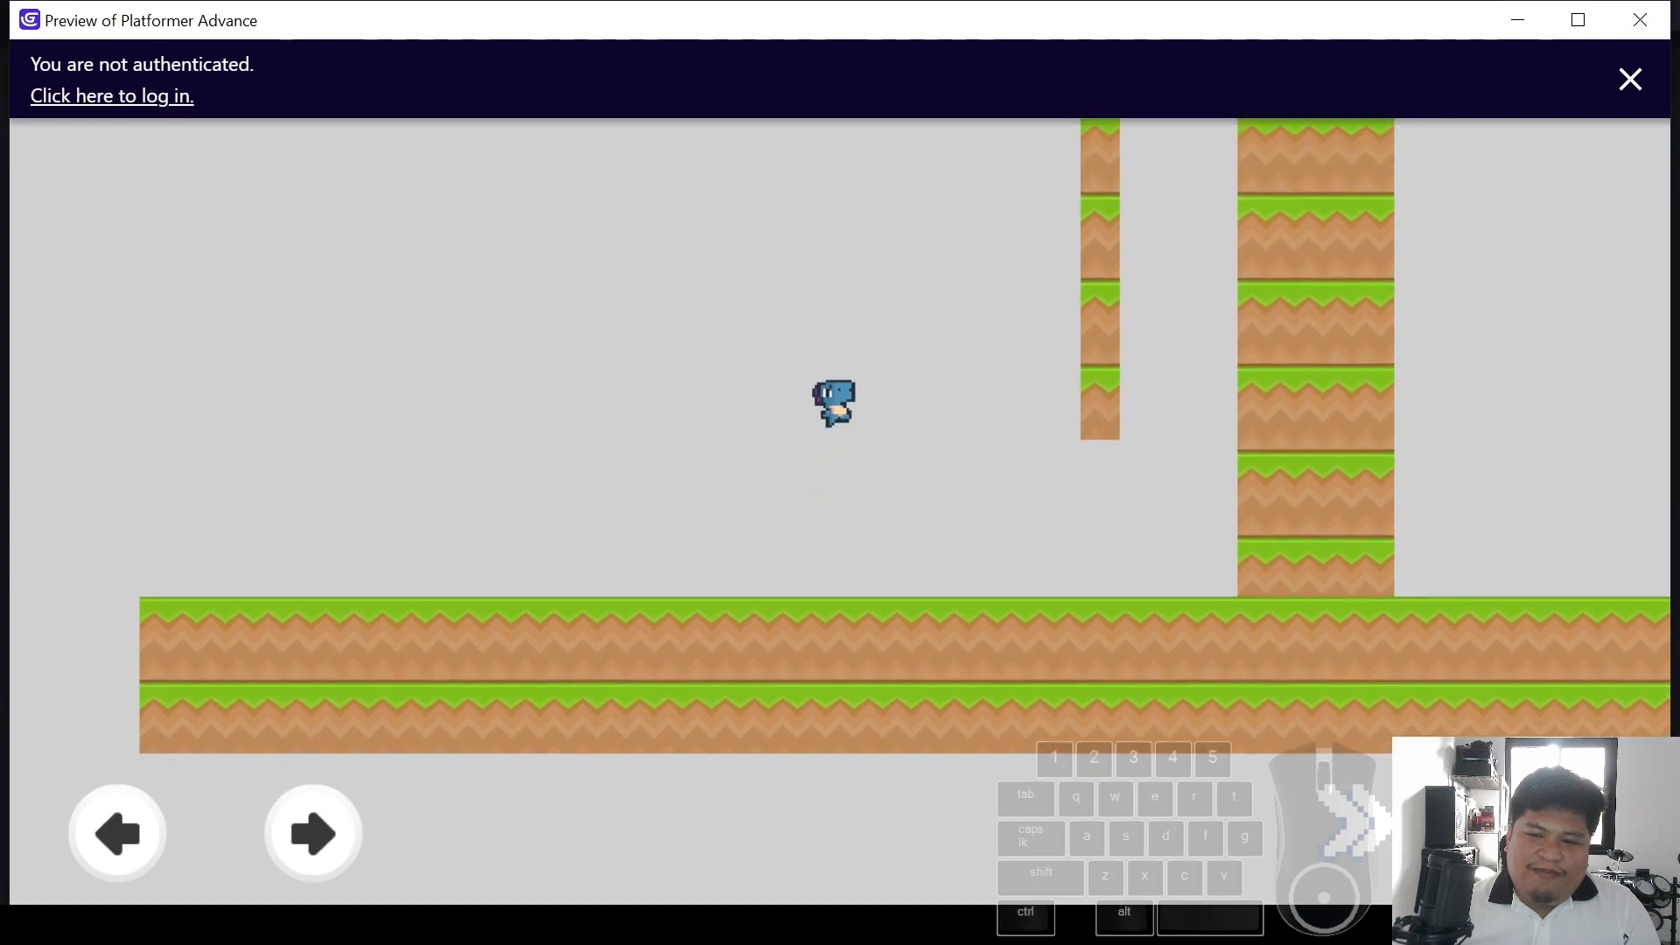
key(space)
key(space)
key(space)
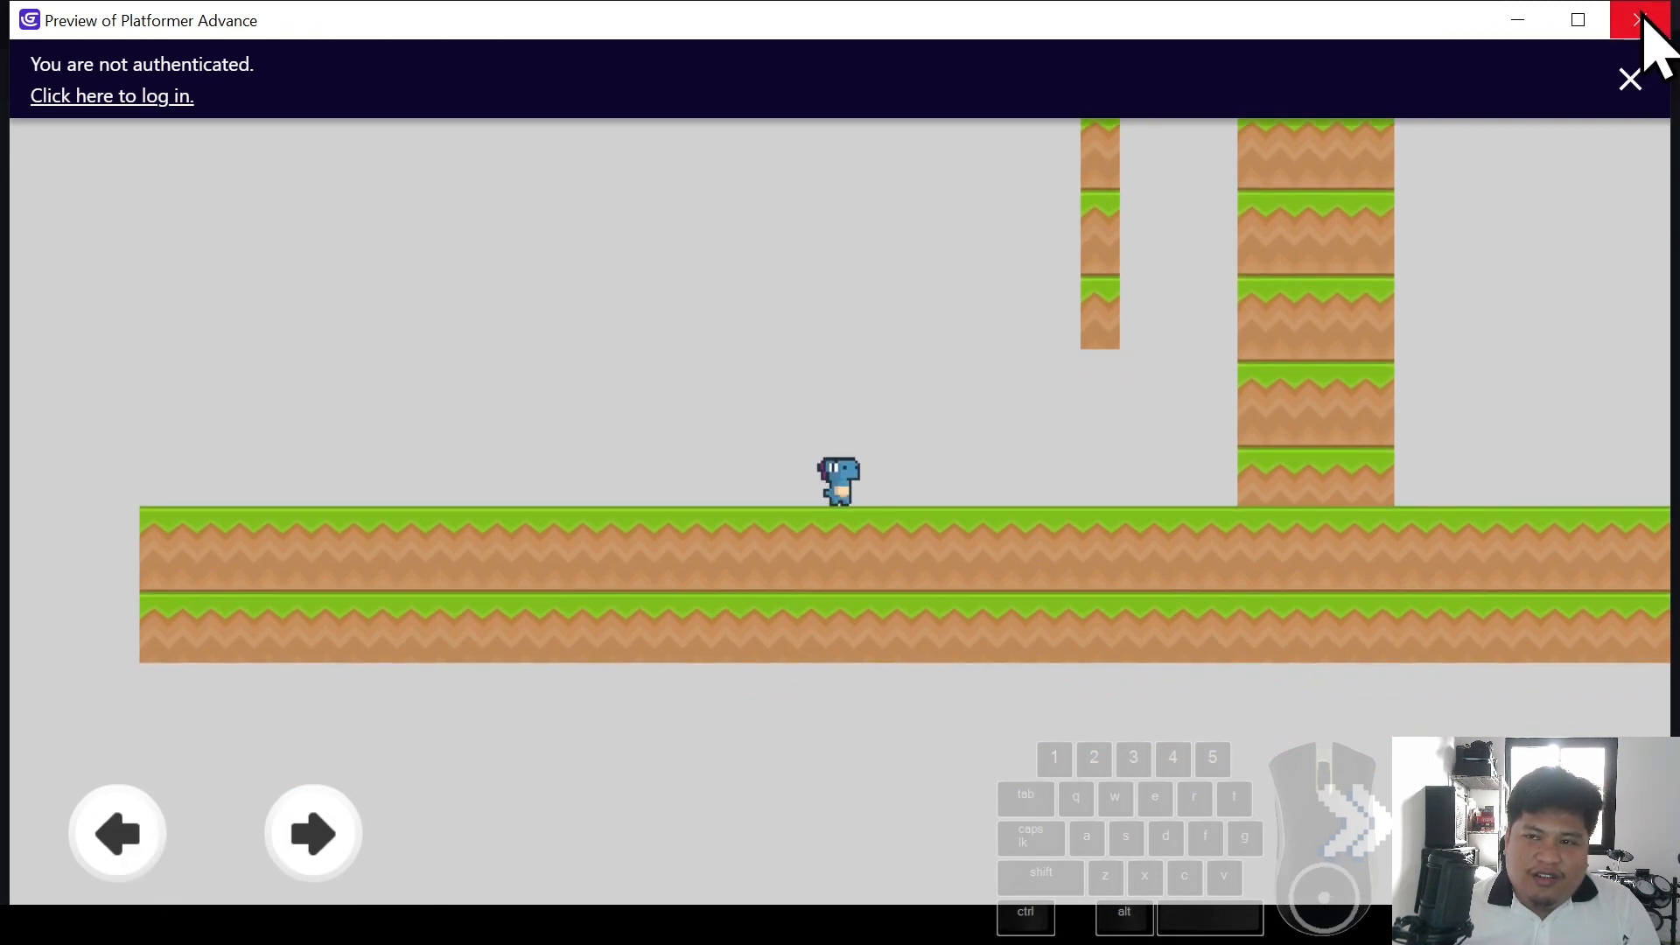
click(1641, 17)
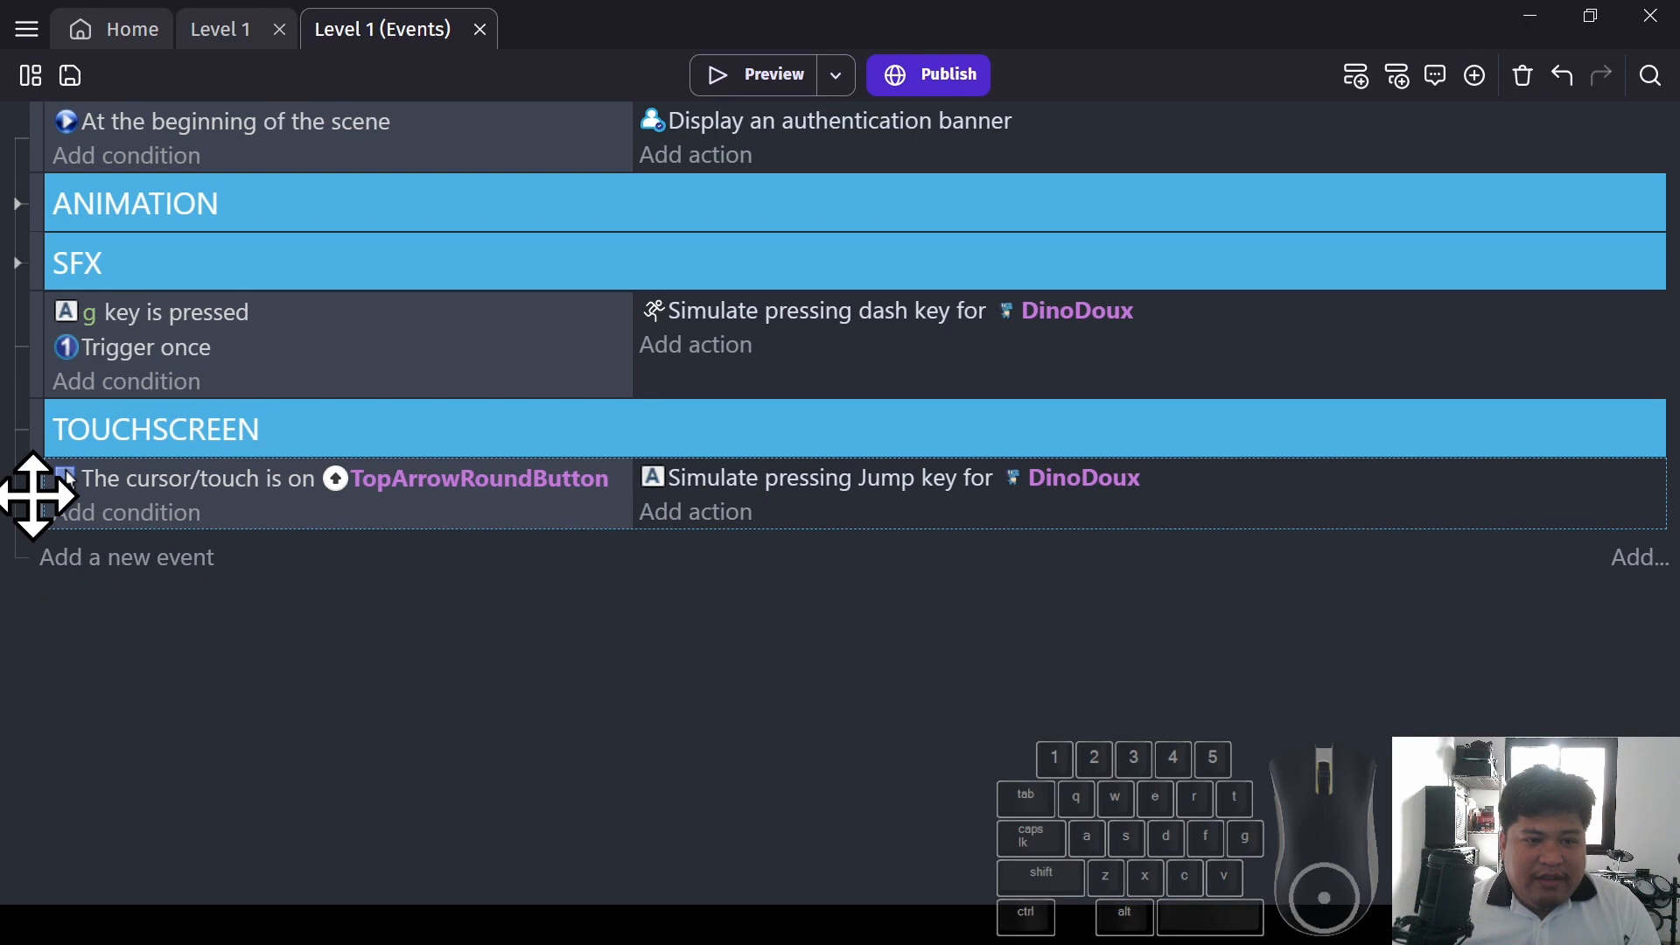
Nest the TopArrowRoundButton touch event inside the TOUCHSCREEN group and add a copy of it below within the same group
drag(33, 496, 118, 450)
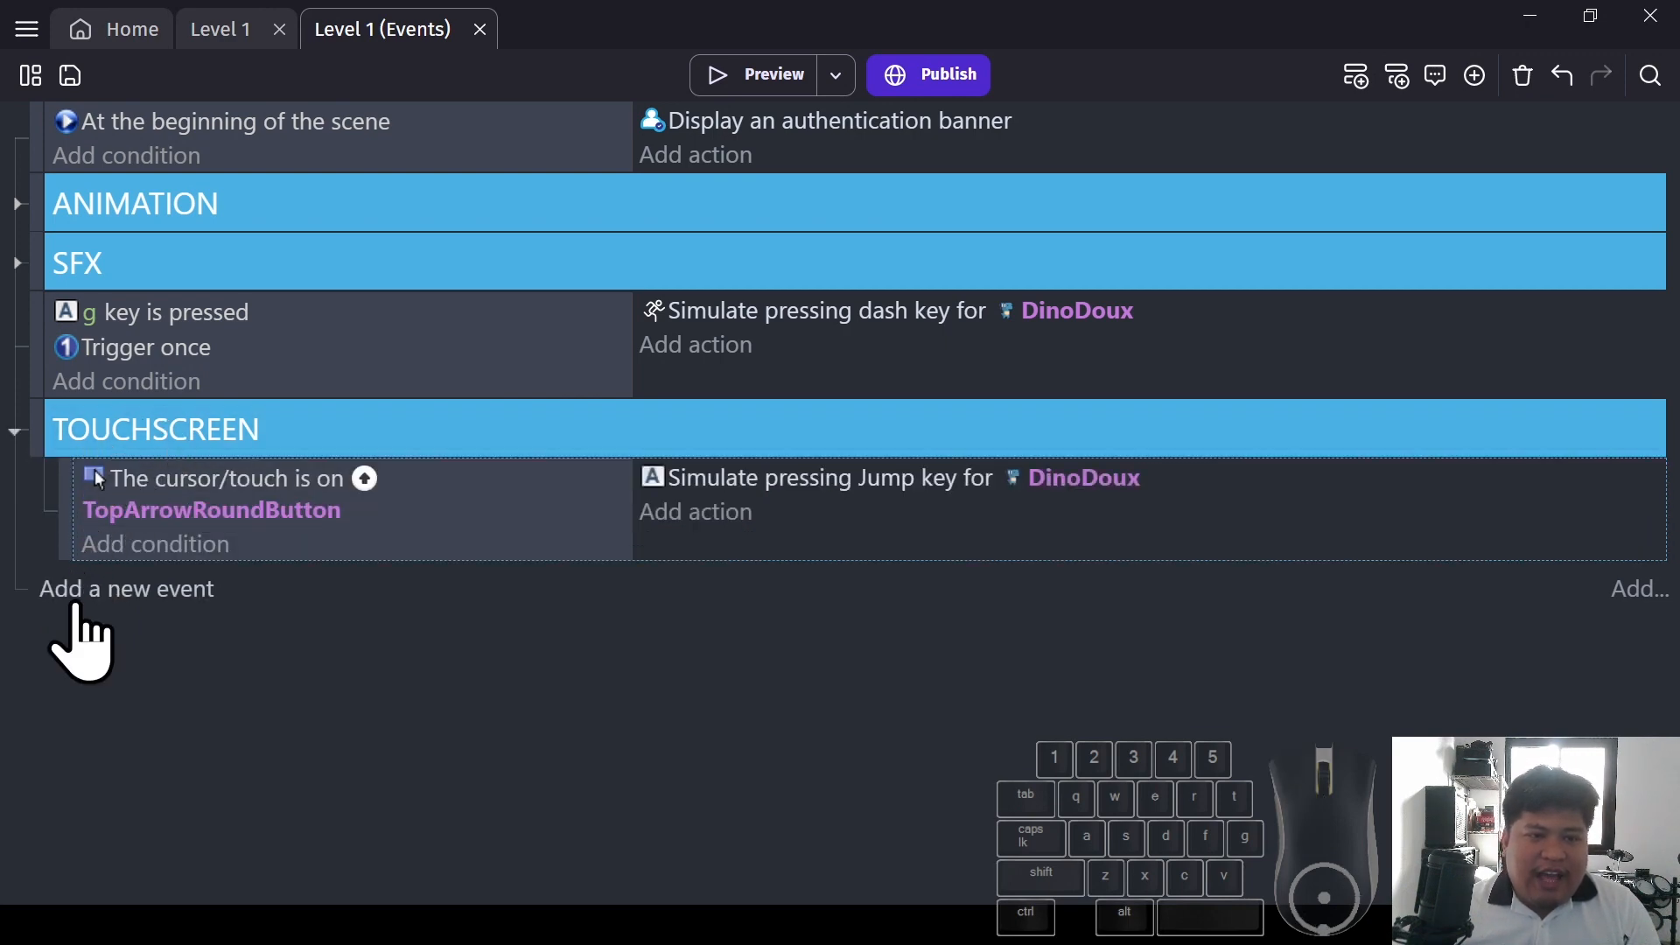
right_click(66, 506)
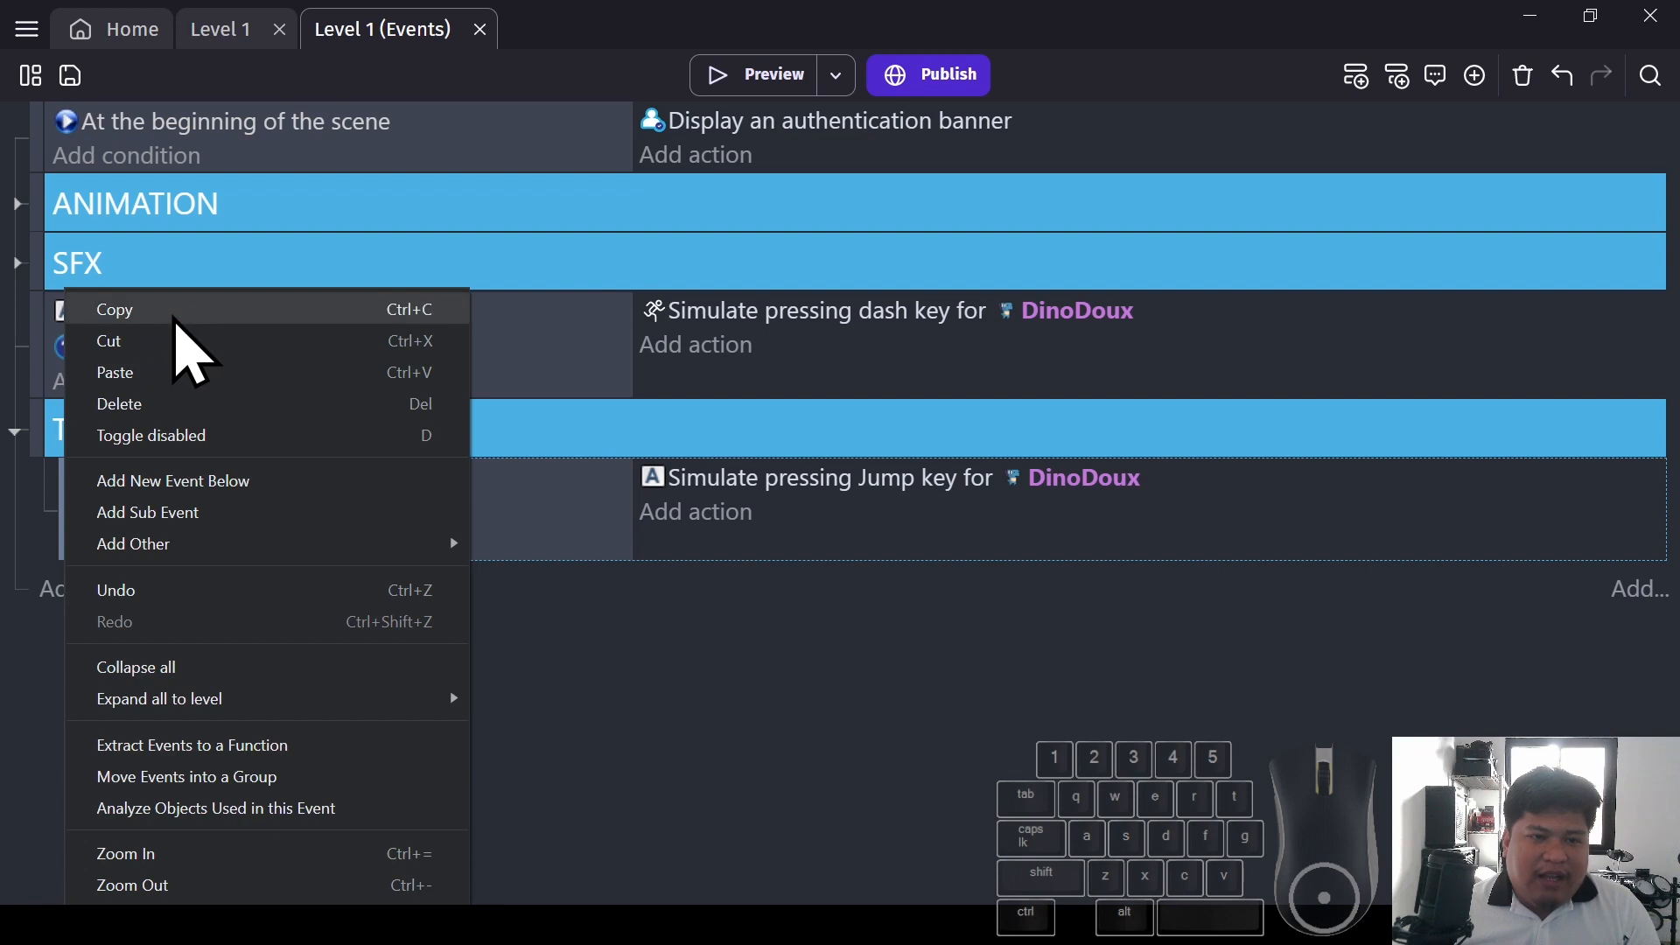
click(174, 318)
key(ctrl+v)
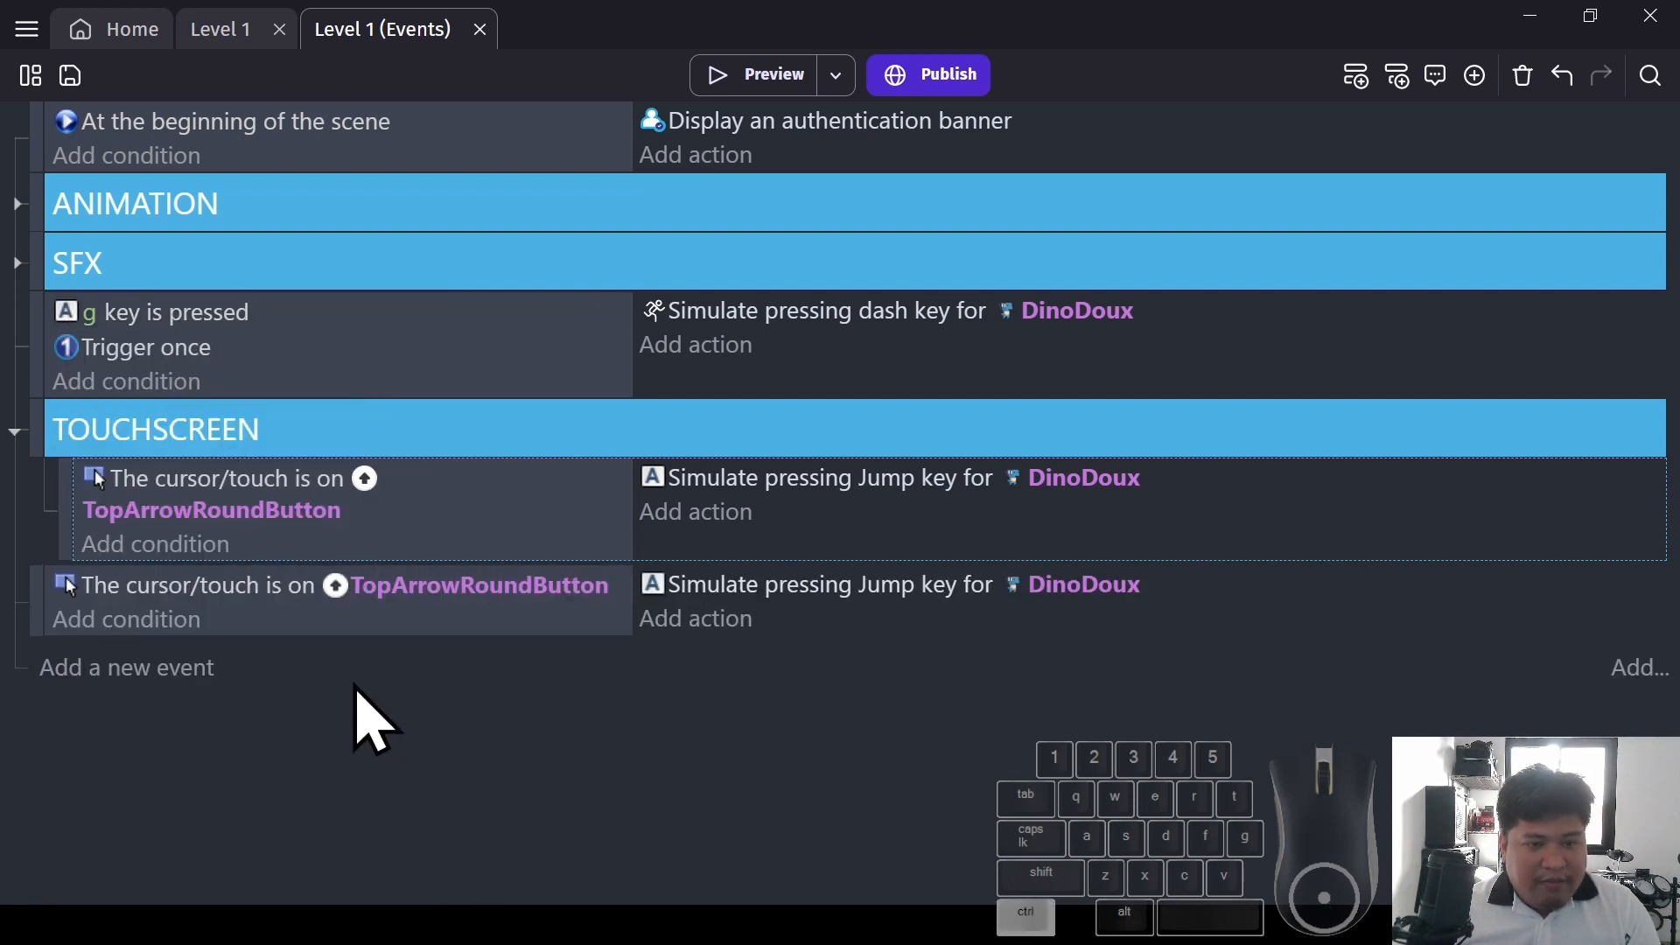
drag(35, 605, 364, 618)
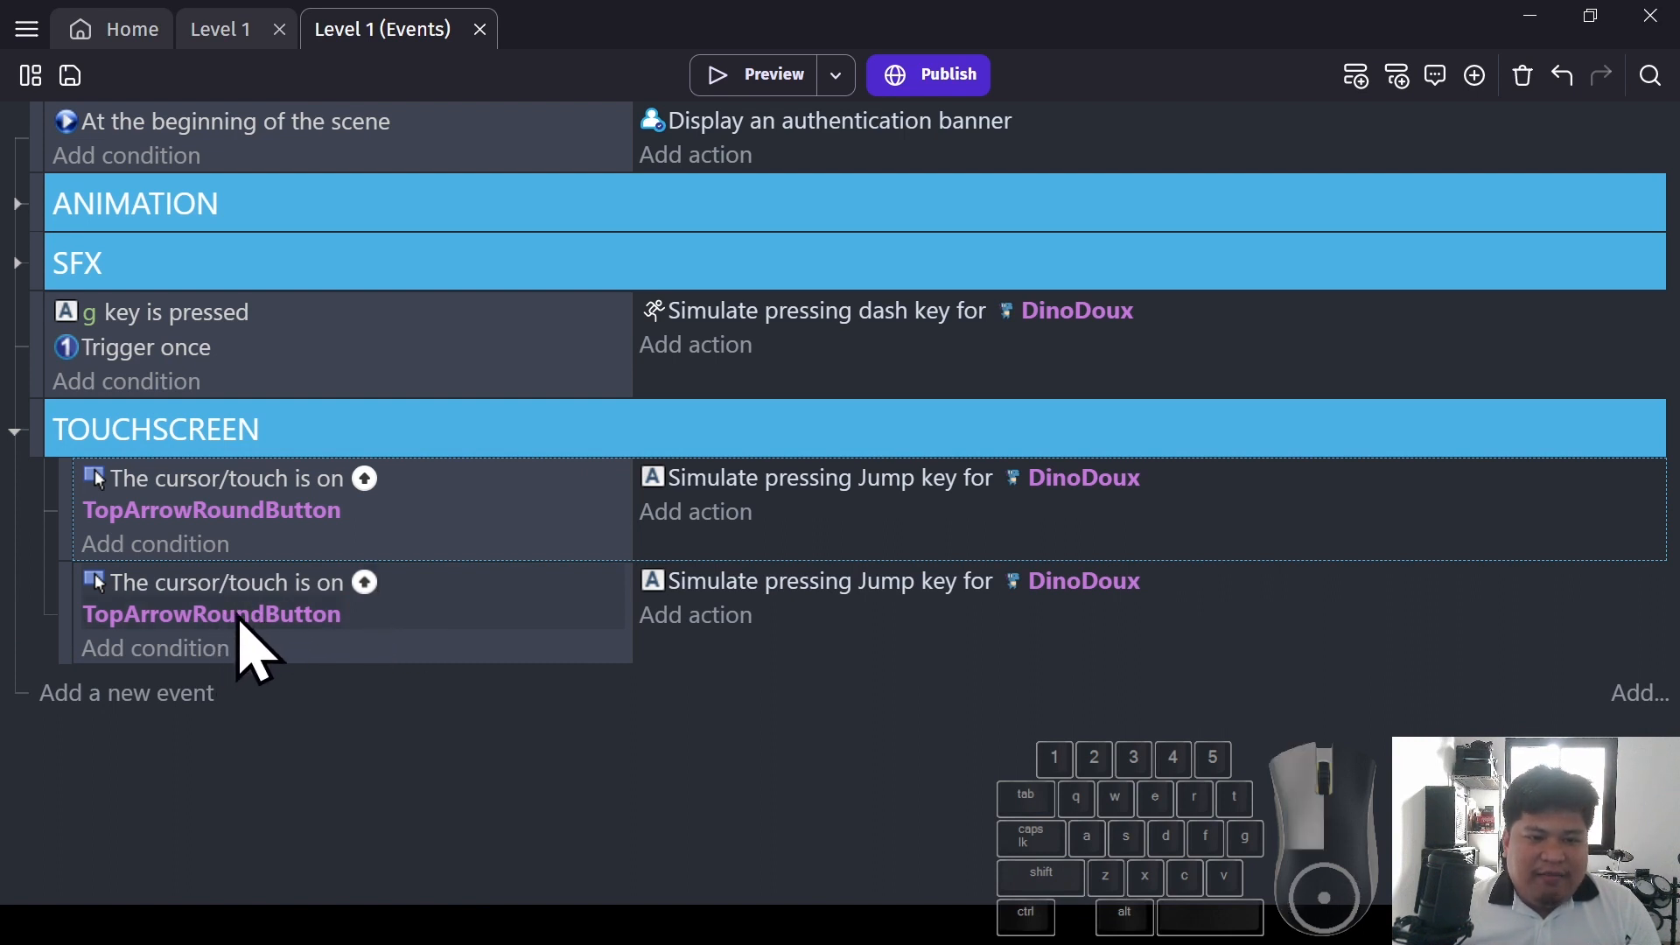
Set the object in the copied event's cursor/touch condition to LeftArrowRoundButton
click(235, 618)
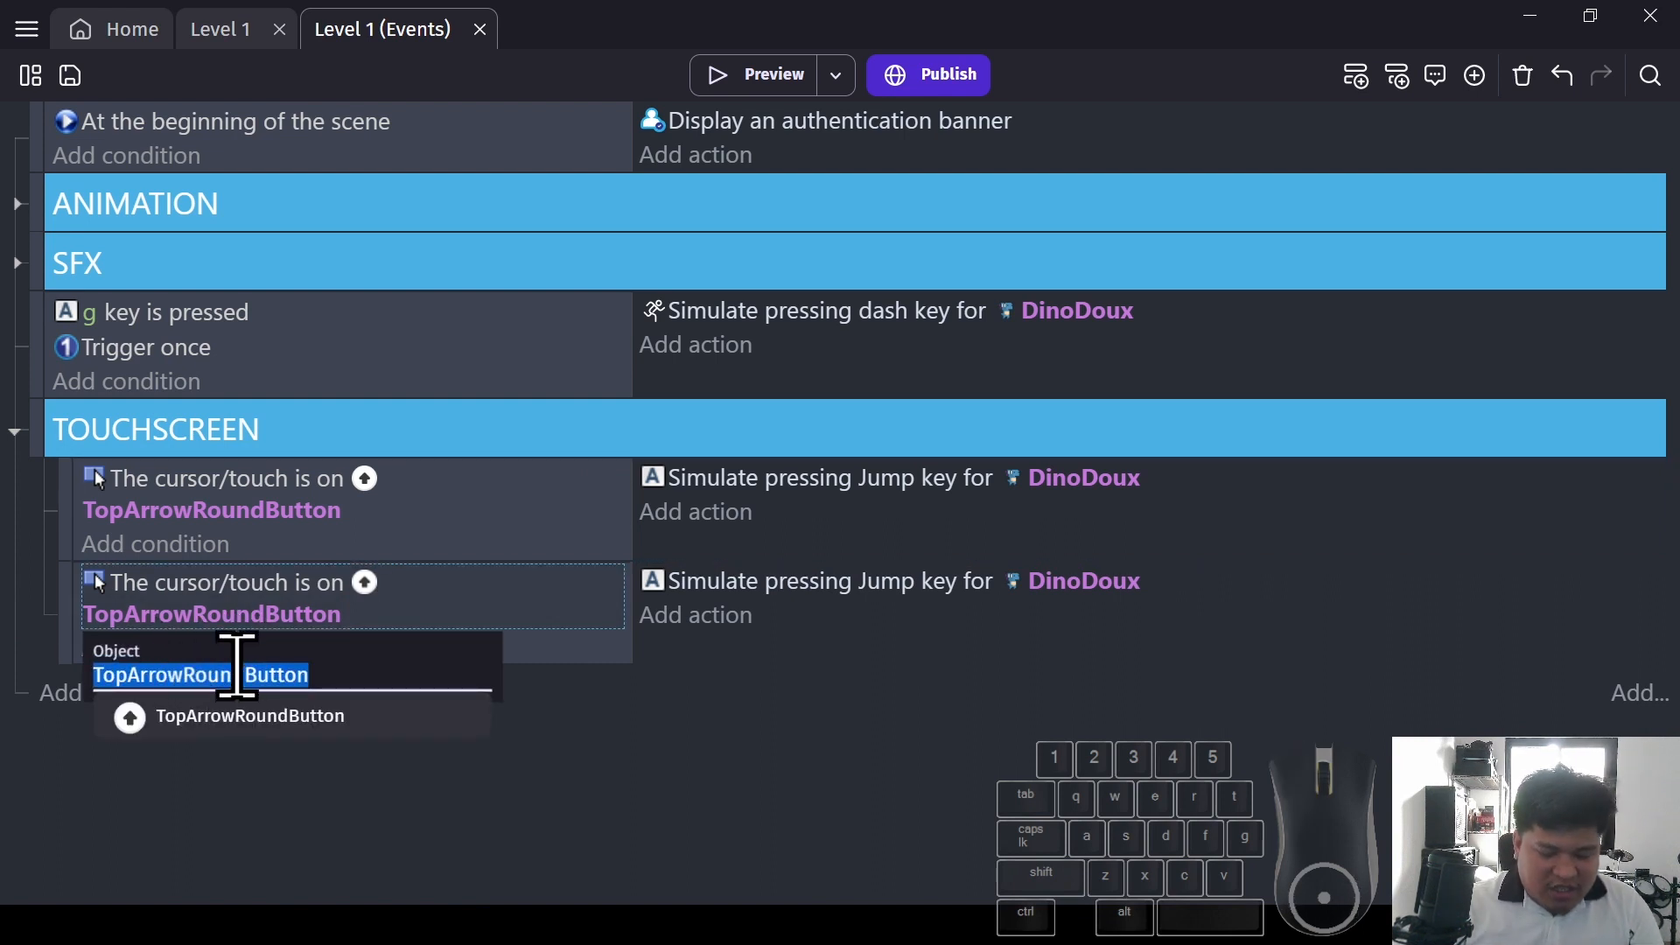
text(left)
click(175, 719)
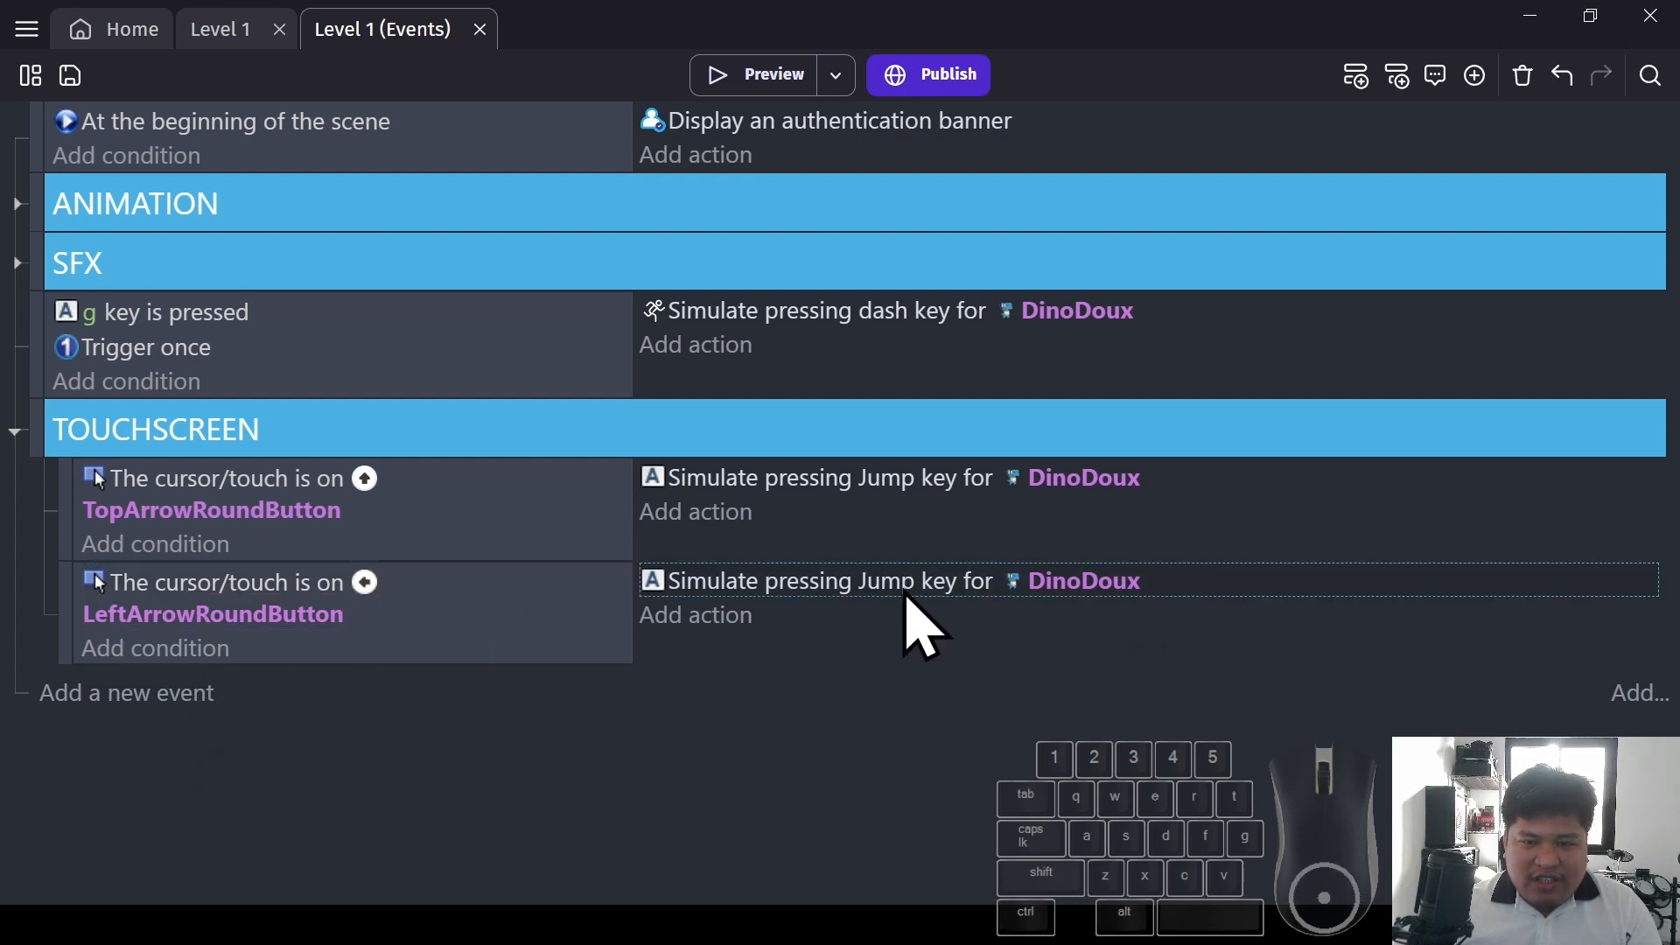
Change the LeftArrowRoundButton event's action to Simulate left key press for DinoDoux
double_click(866, 585)
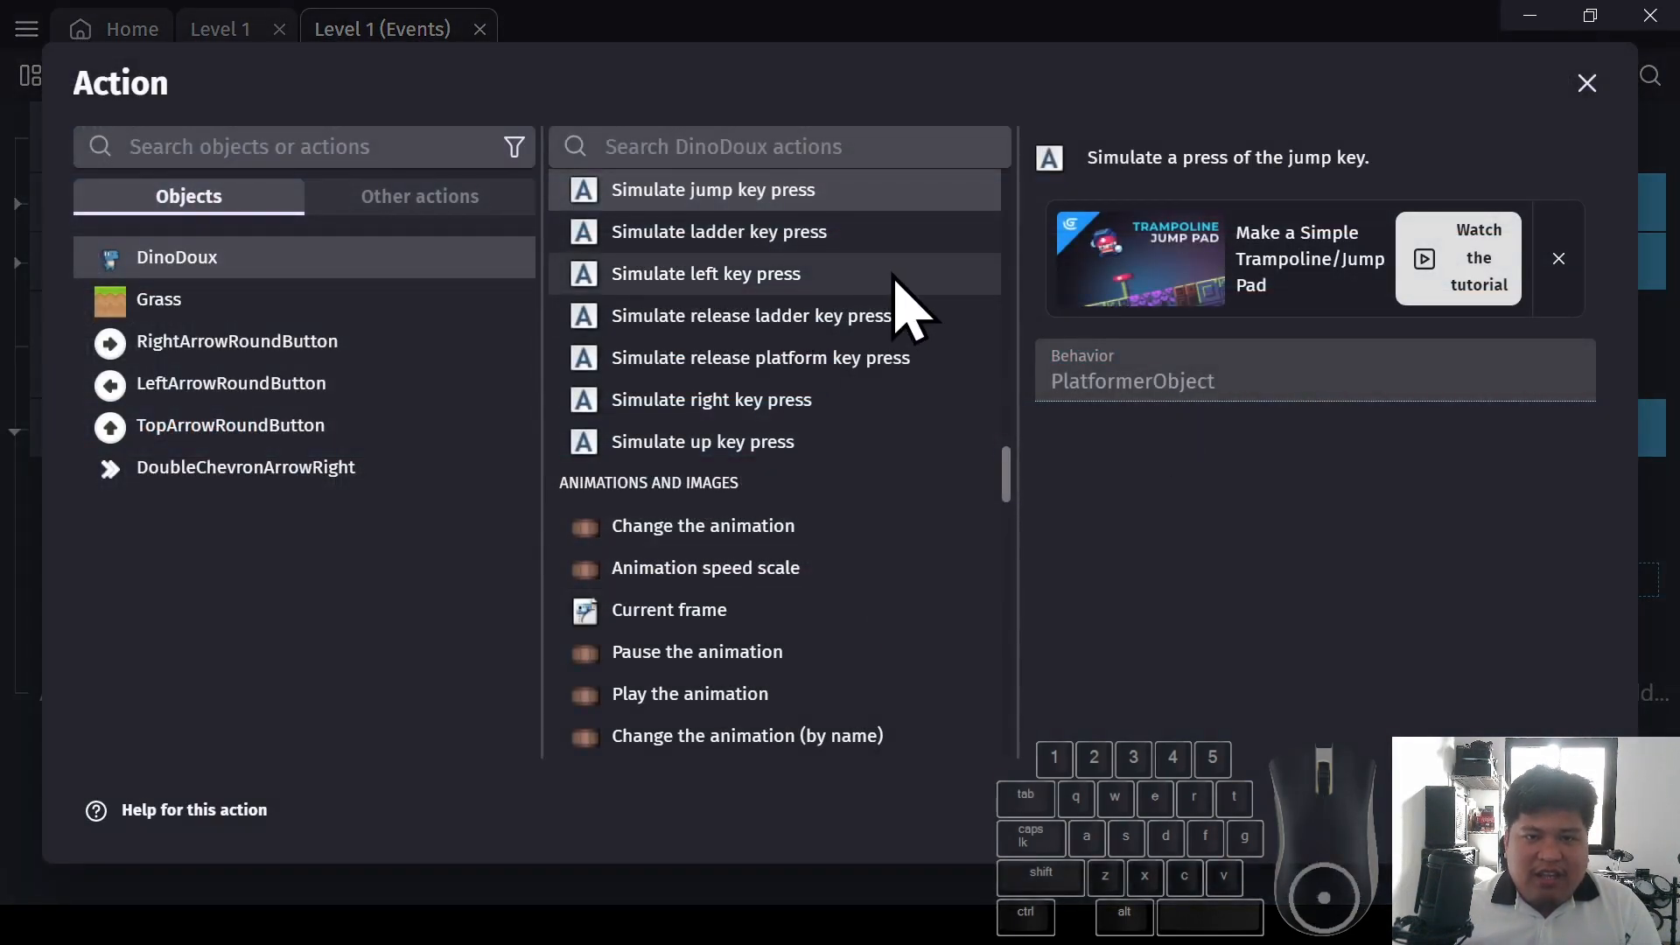
click(785, 146)
text(lef)
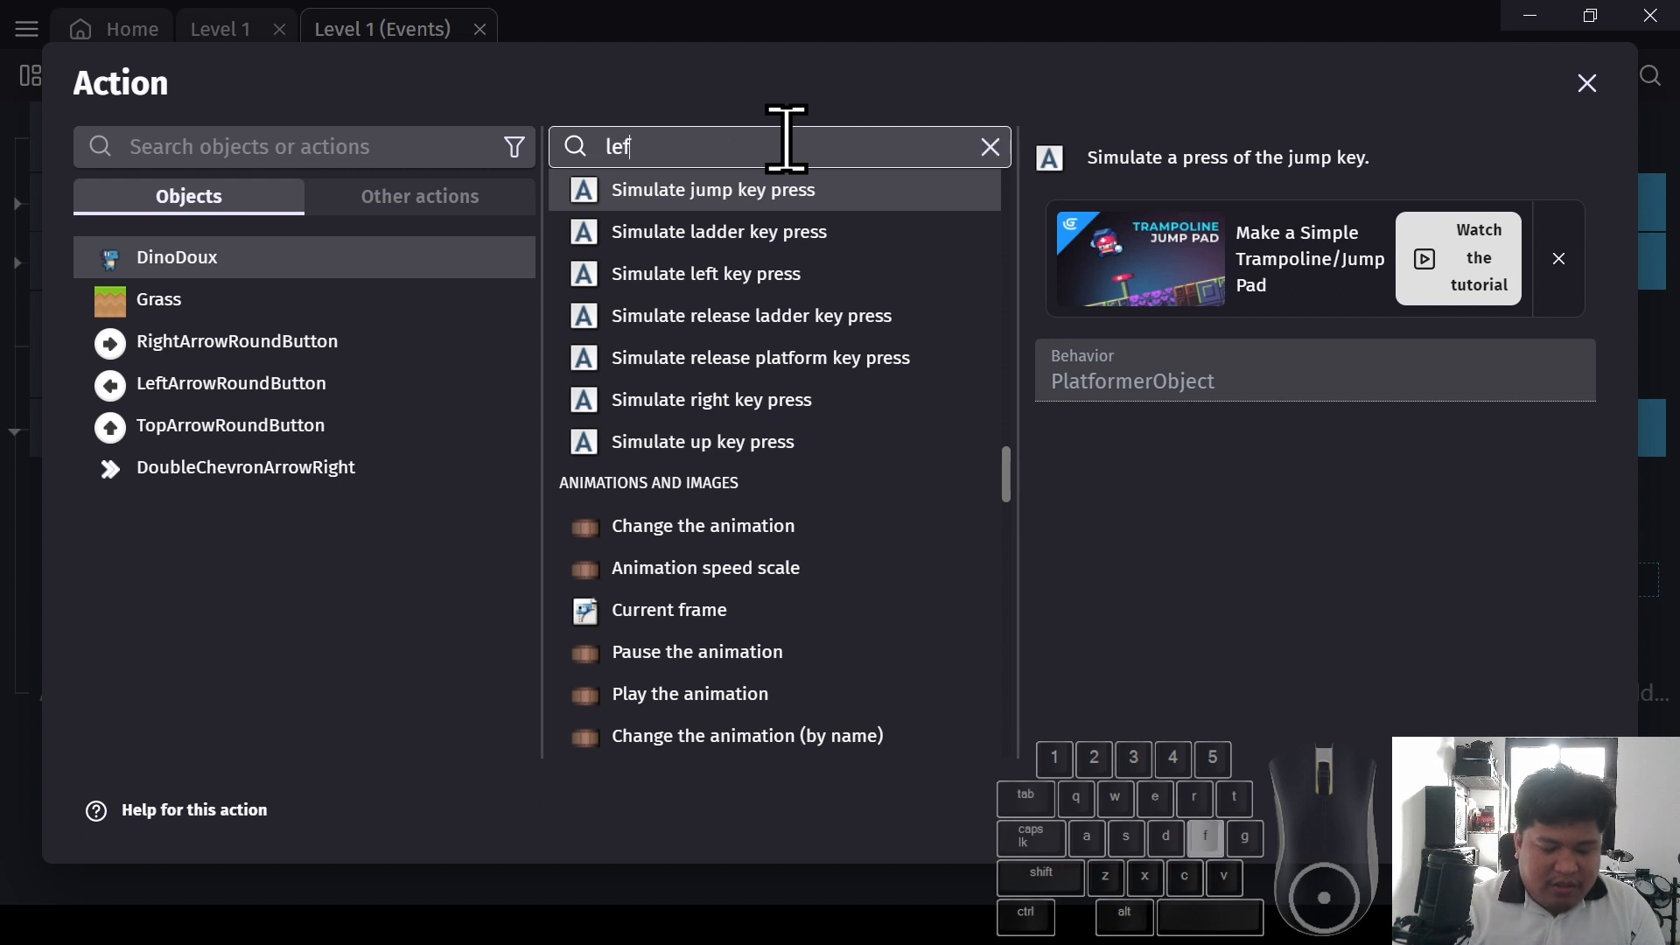
text(t)
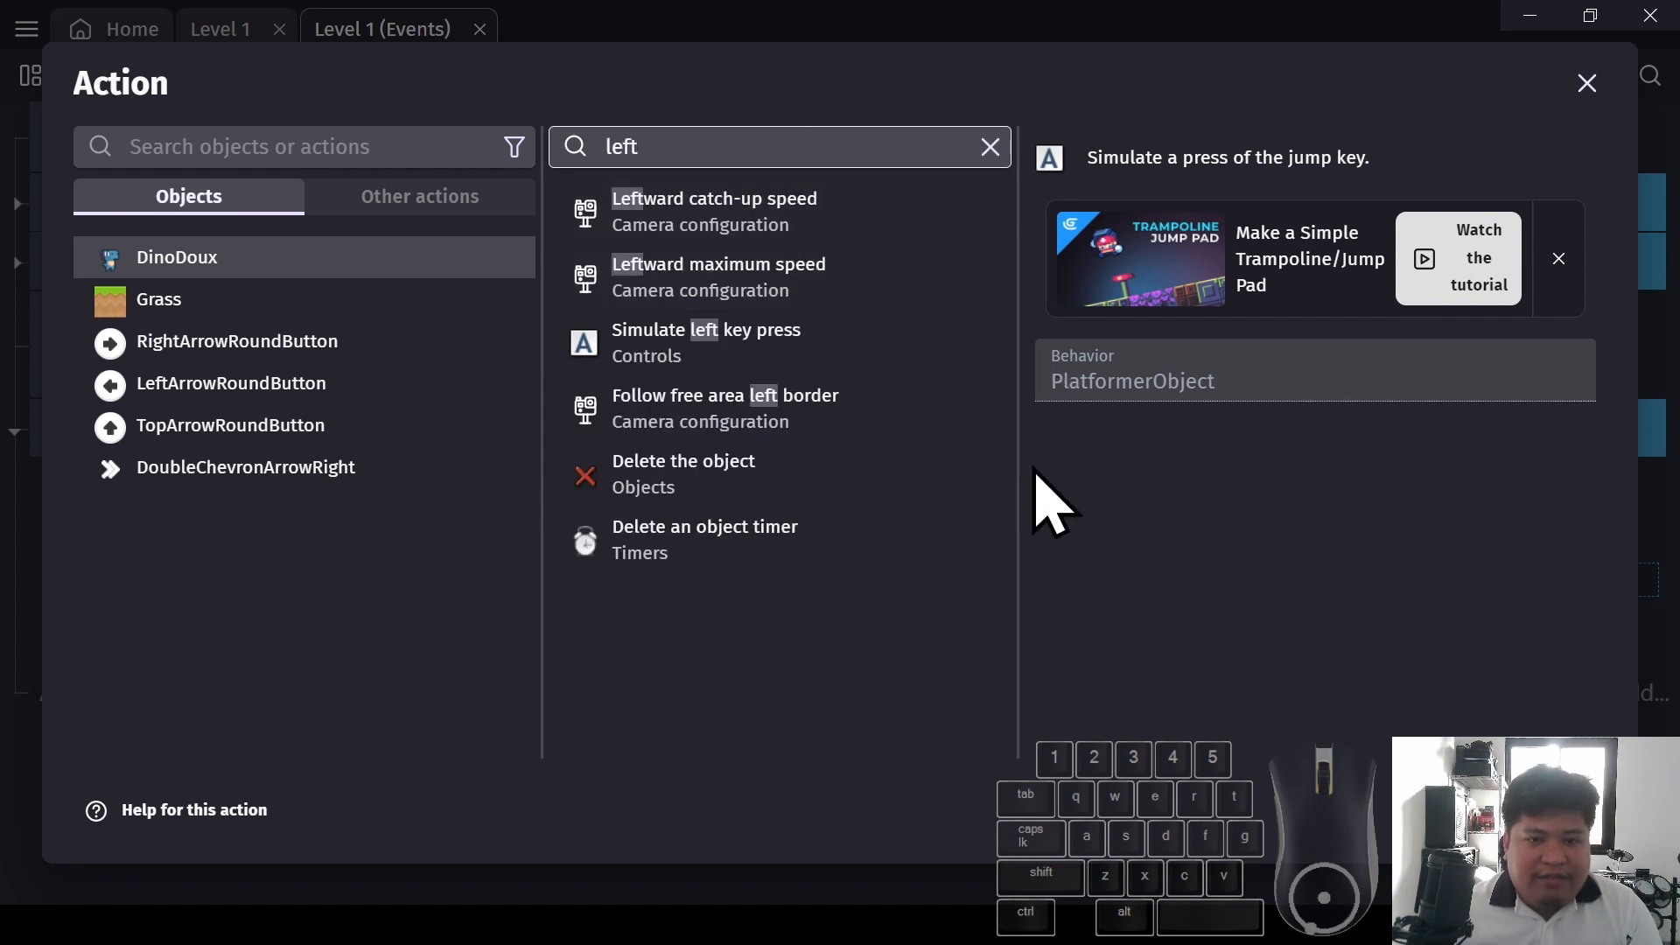
click(765, 343)
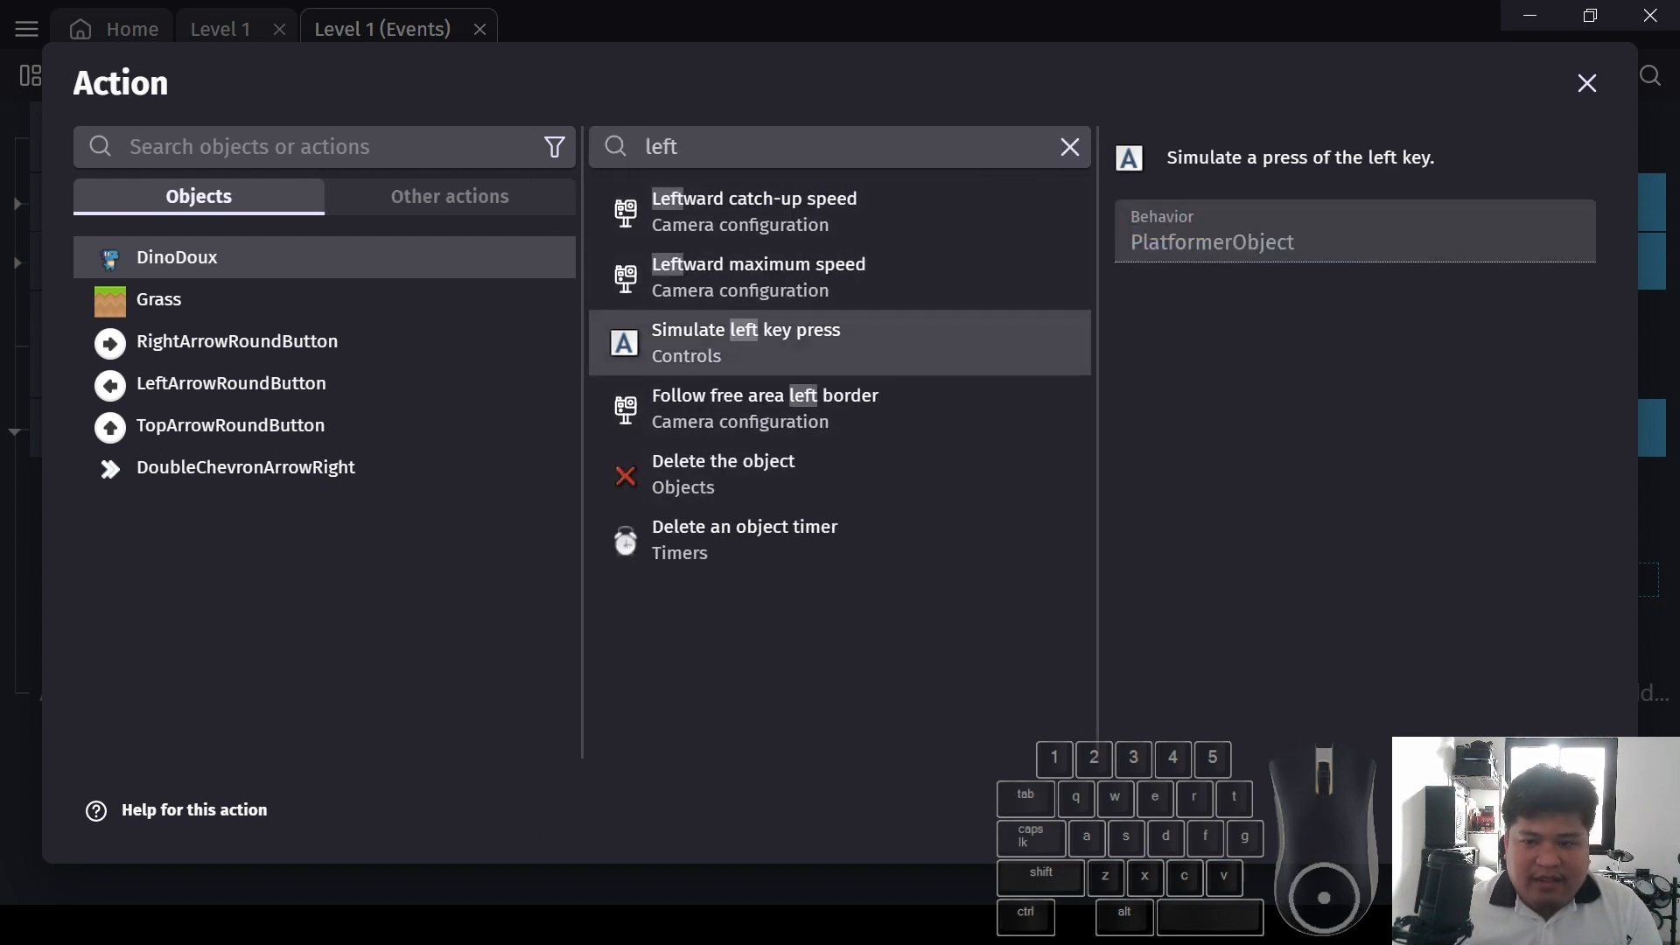
click(1577, 811)
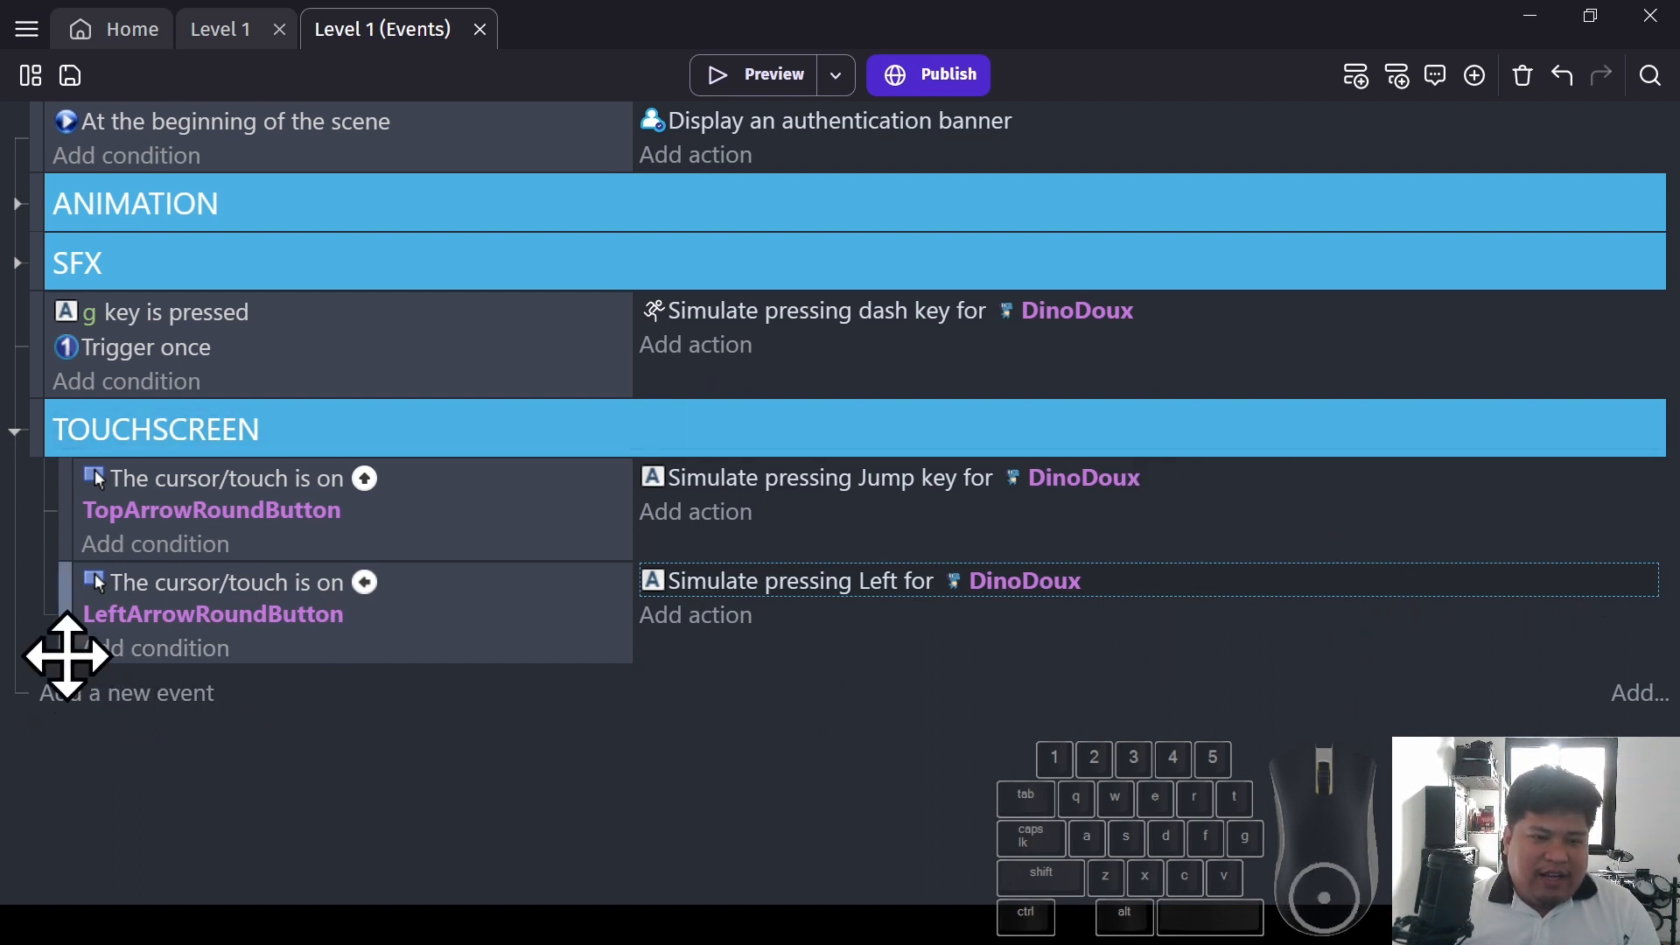
Duplicate the LeftArrowRoundButton event within the TOUCHSCREEN group and set the copy's condition object to RightArrowRoundButton
click(66, 655)
key(ctrl+c)
key(ctrl+v)
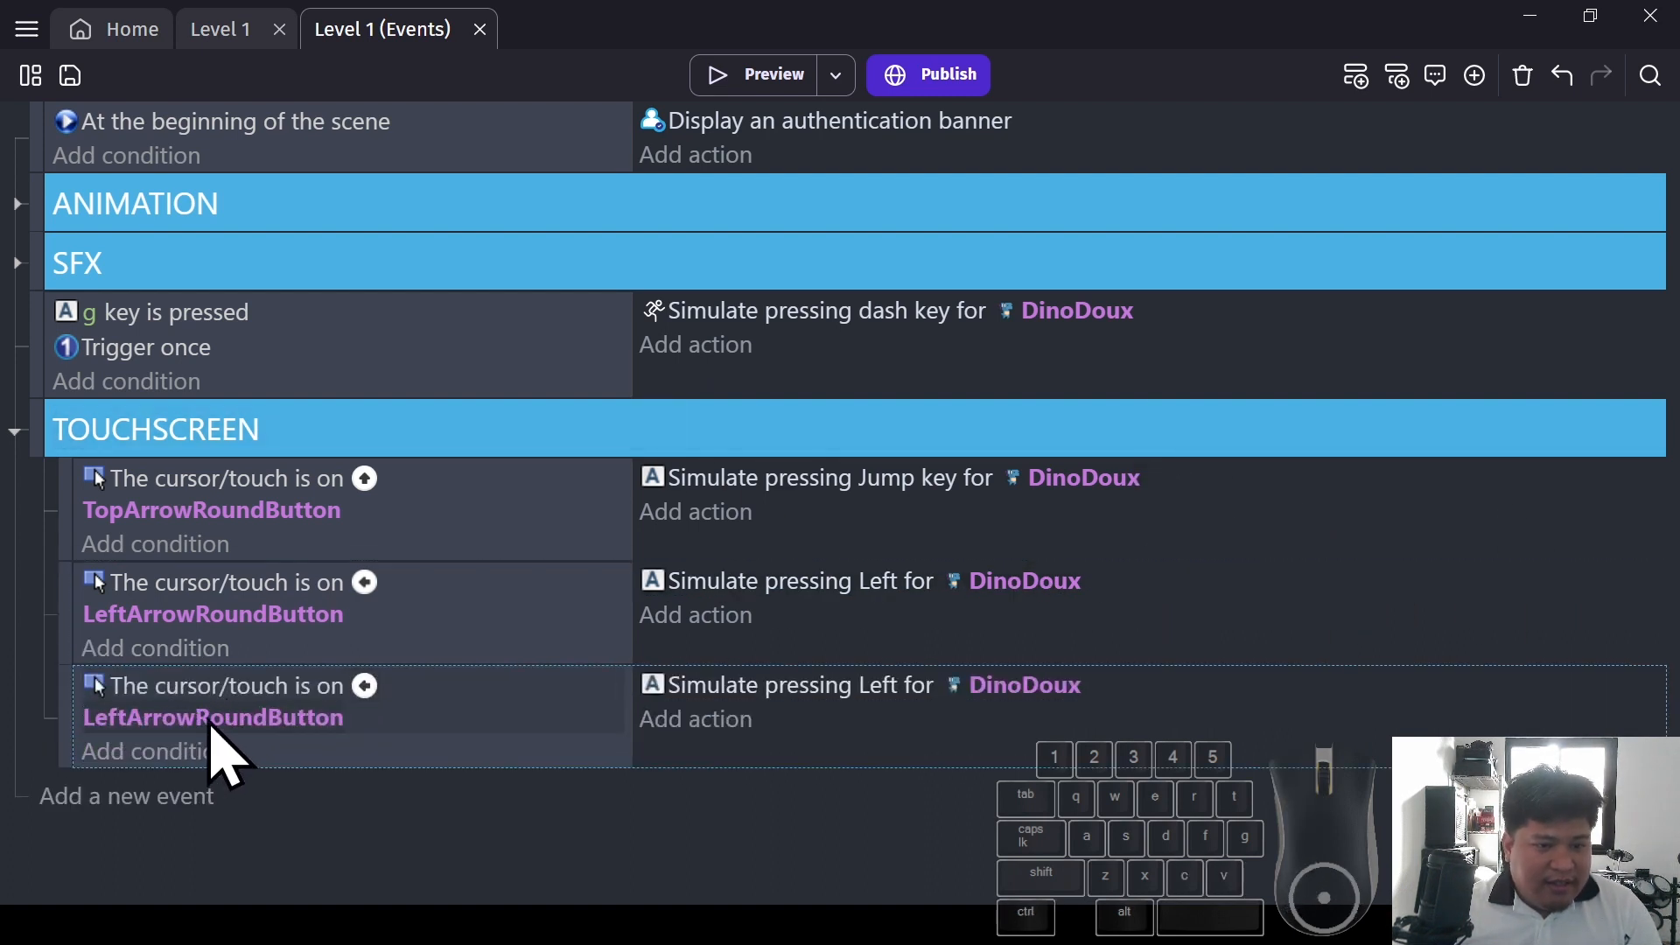
click(212, 717)
text(right)
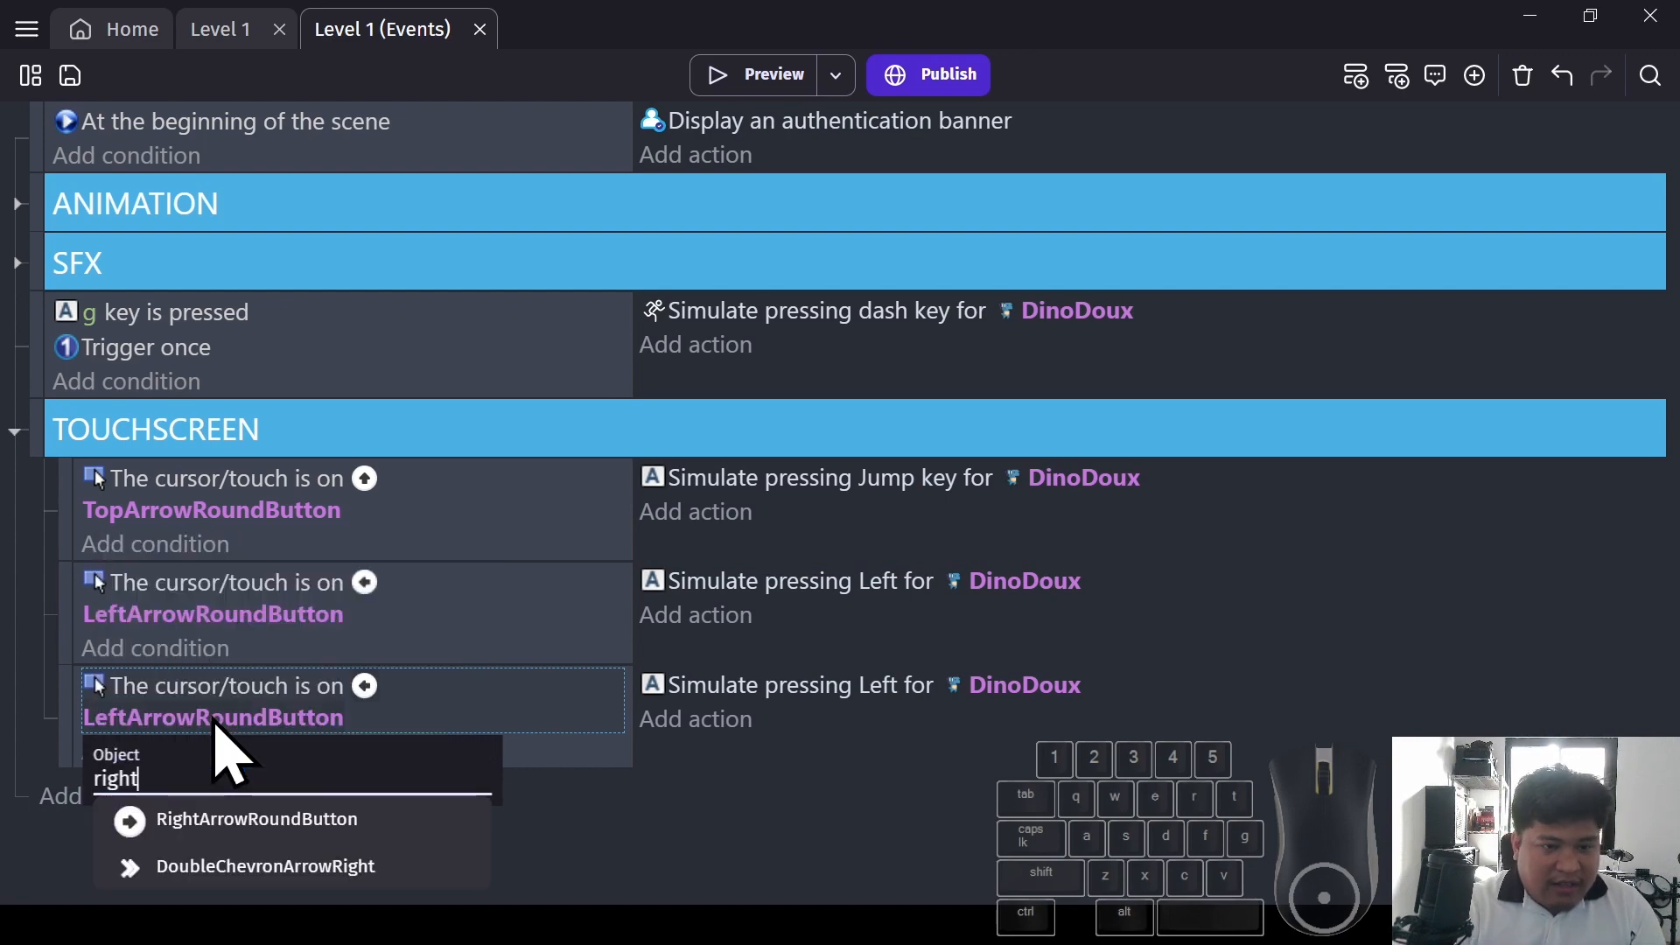
click(166, 827)
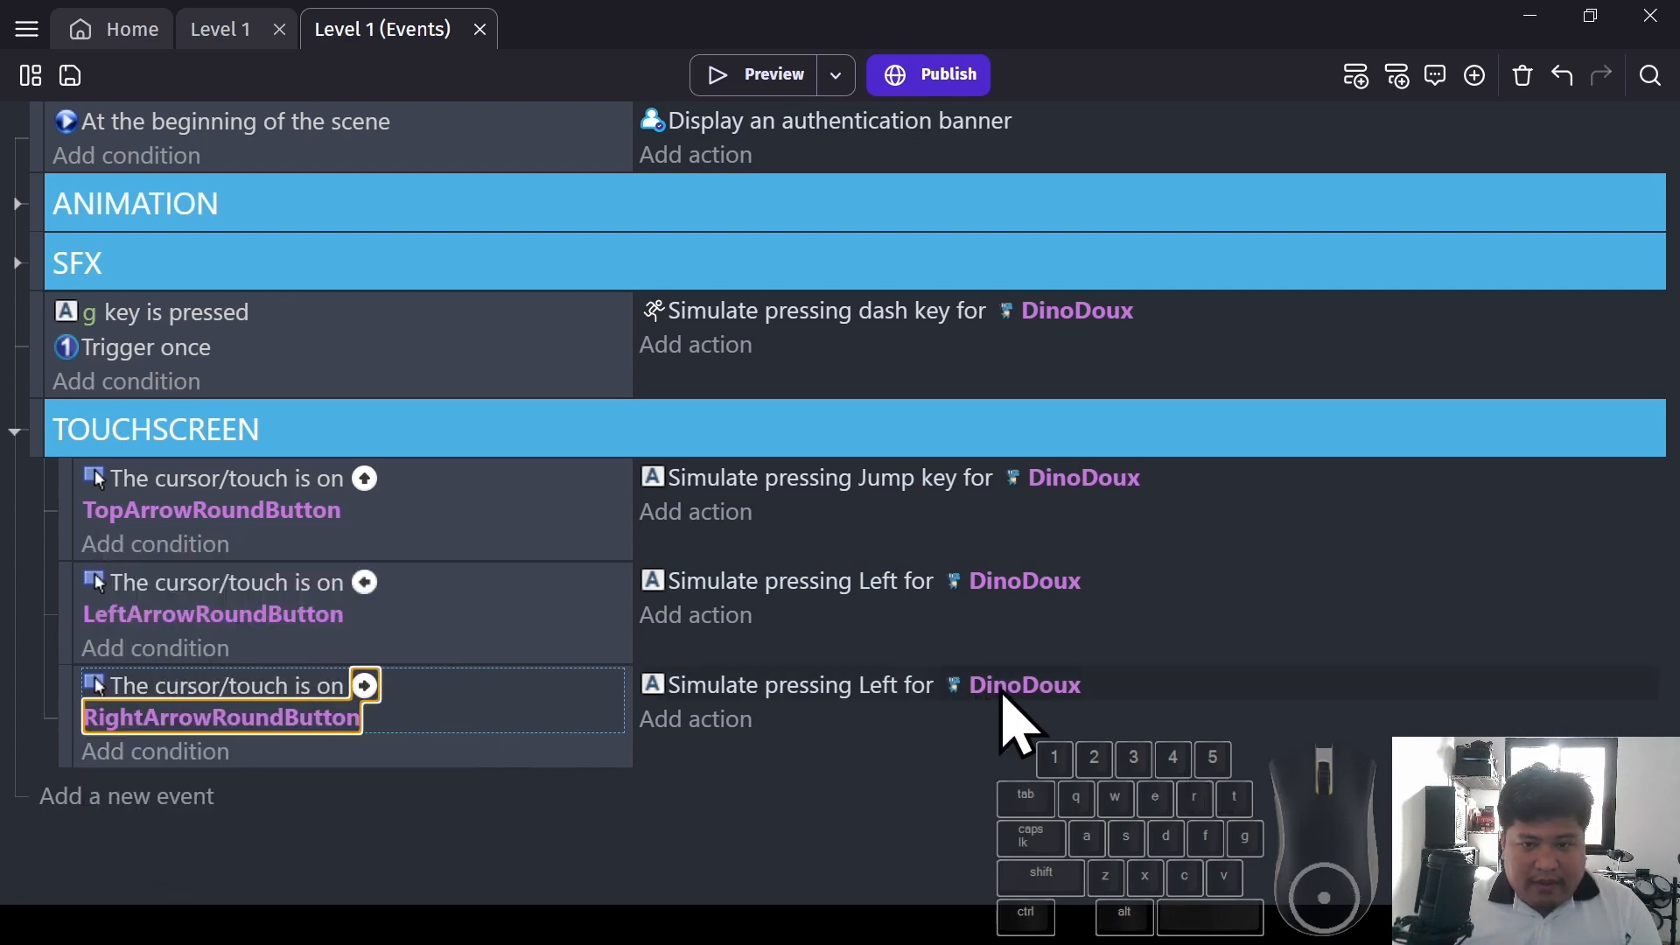
Change the RightArrowRoundButton event's action to Simulate right key press for DinoDoux
double_click(837, 694)
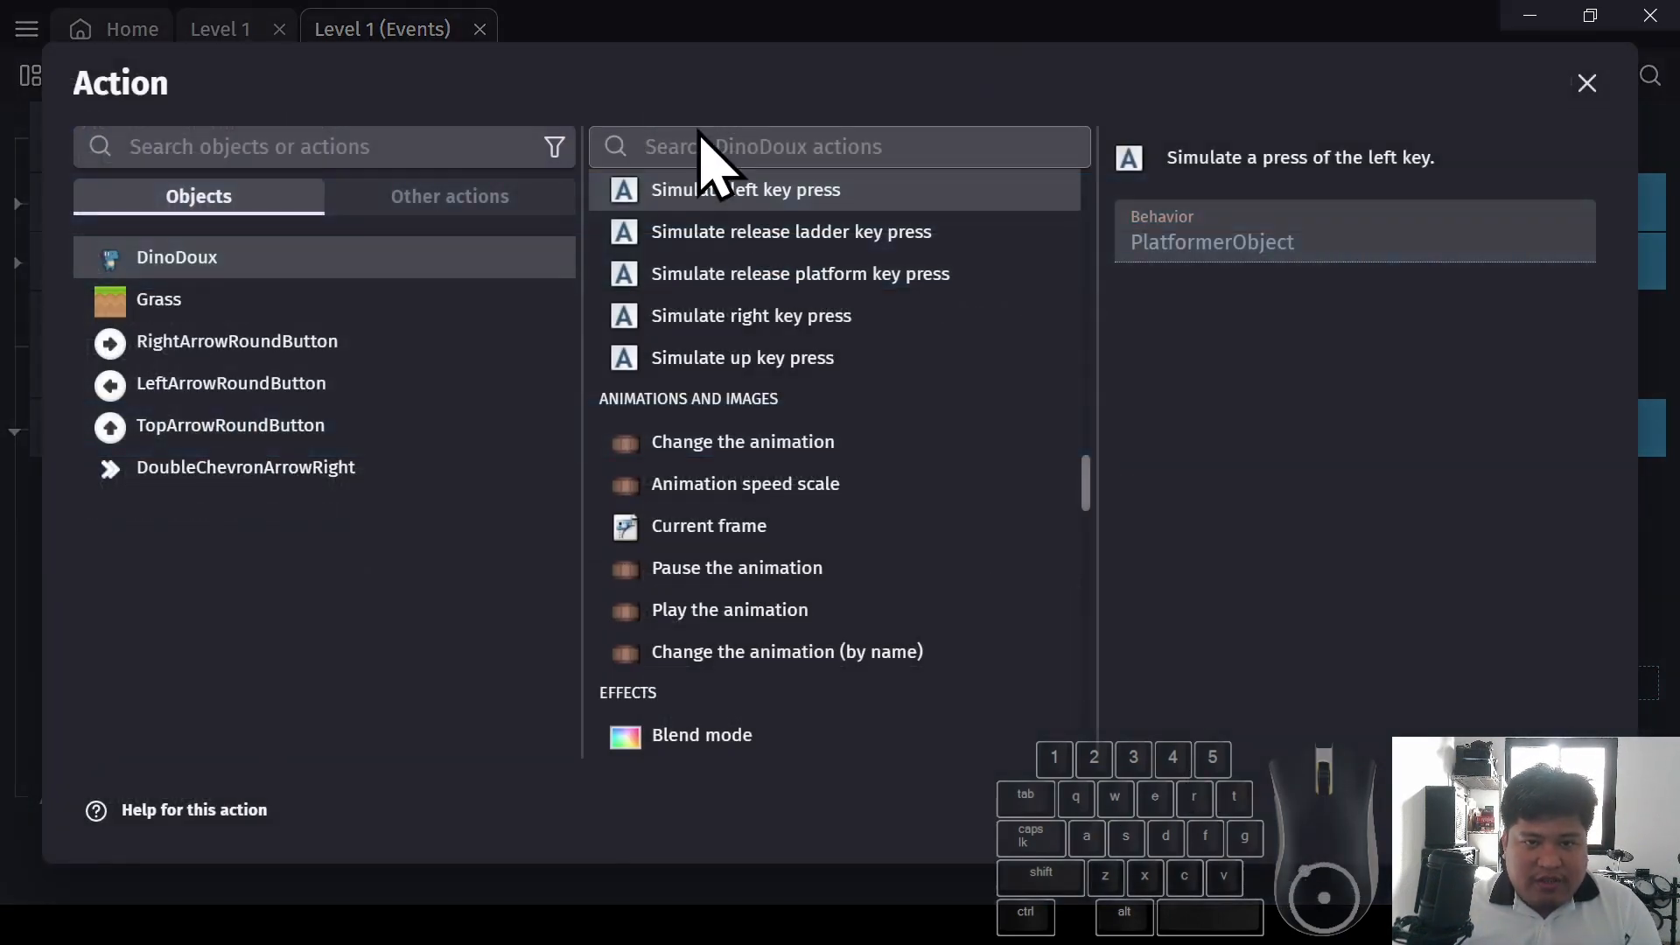
click(694, 146)
text(righ)
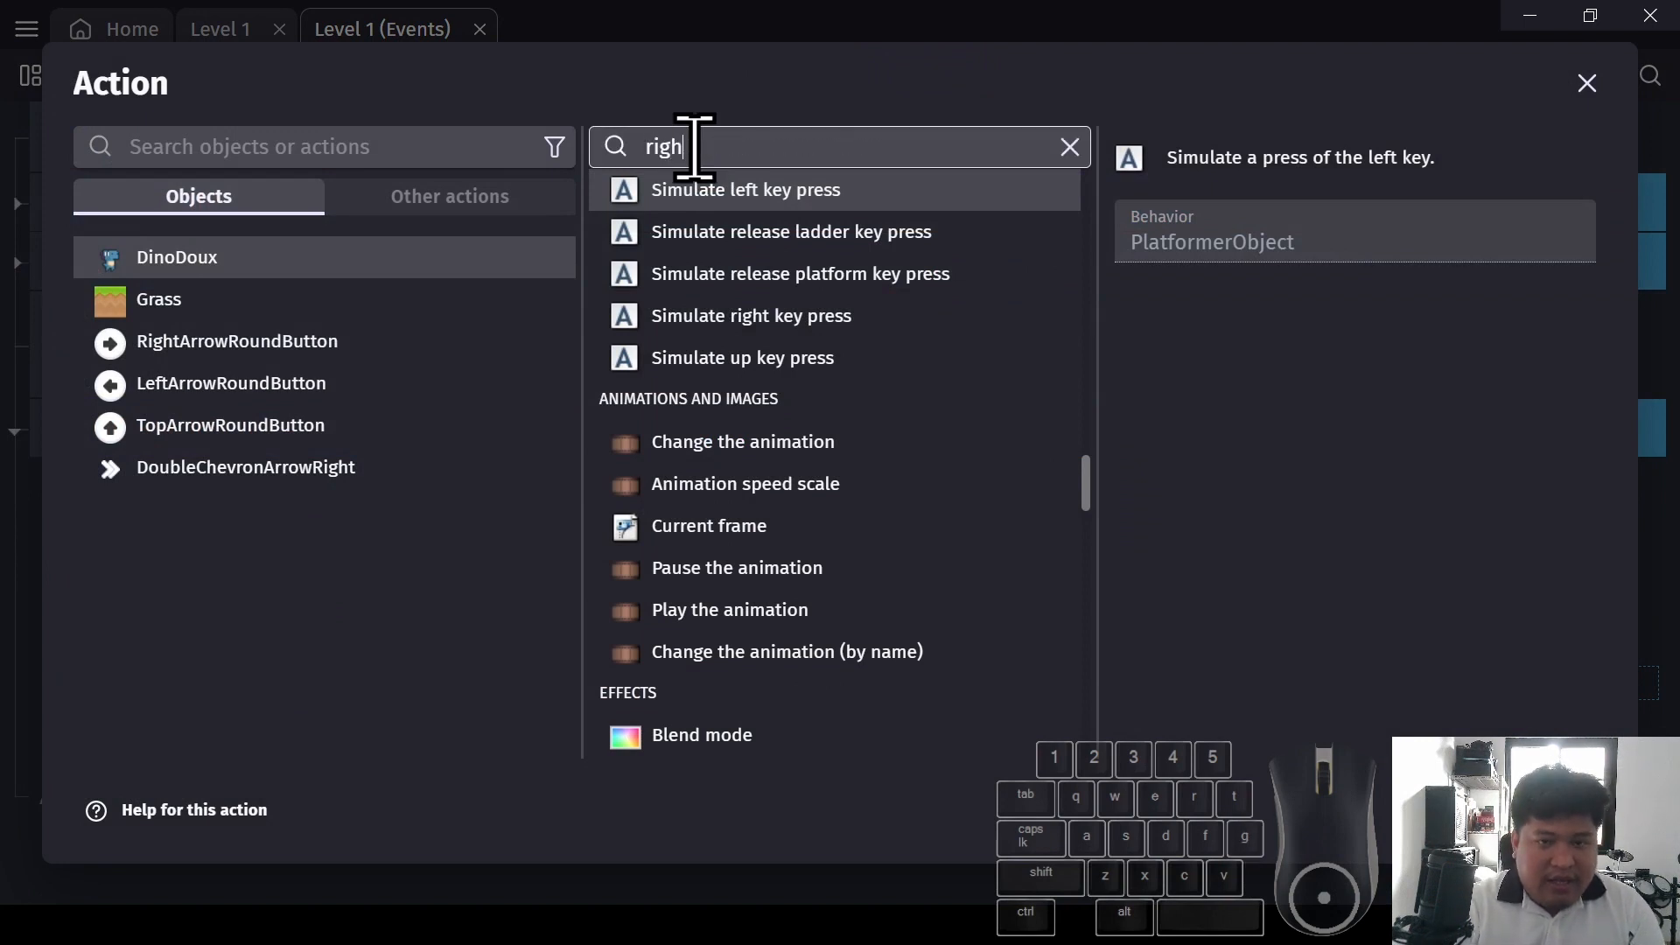
text(t)
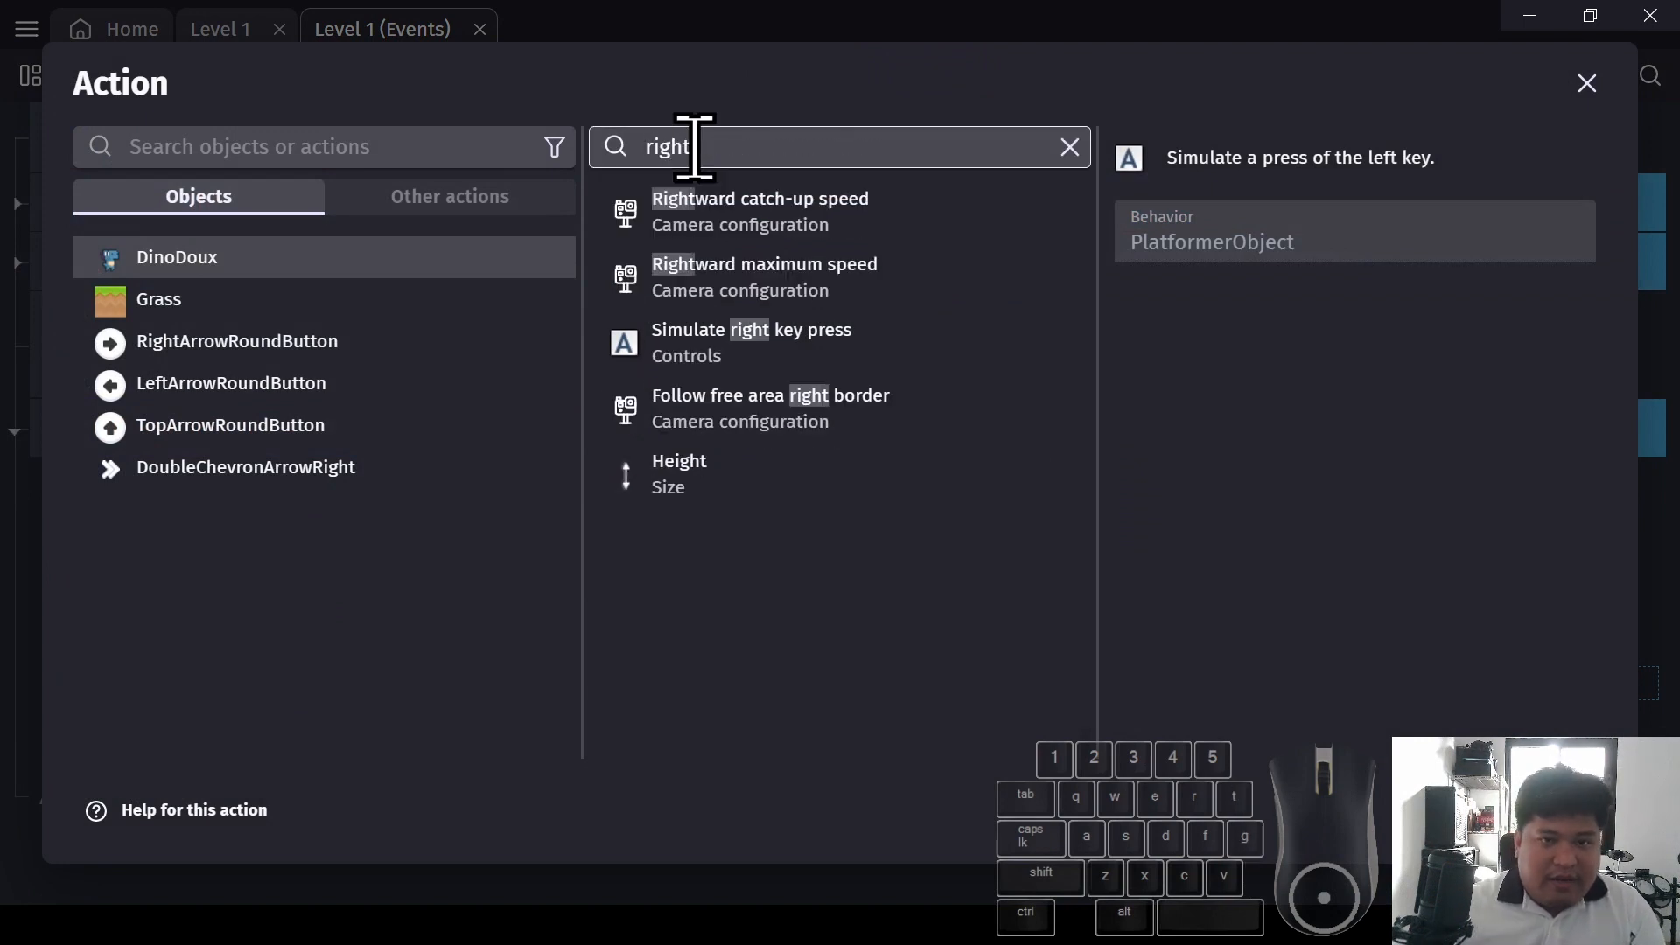
click(692, 343)
click(1575, 810)
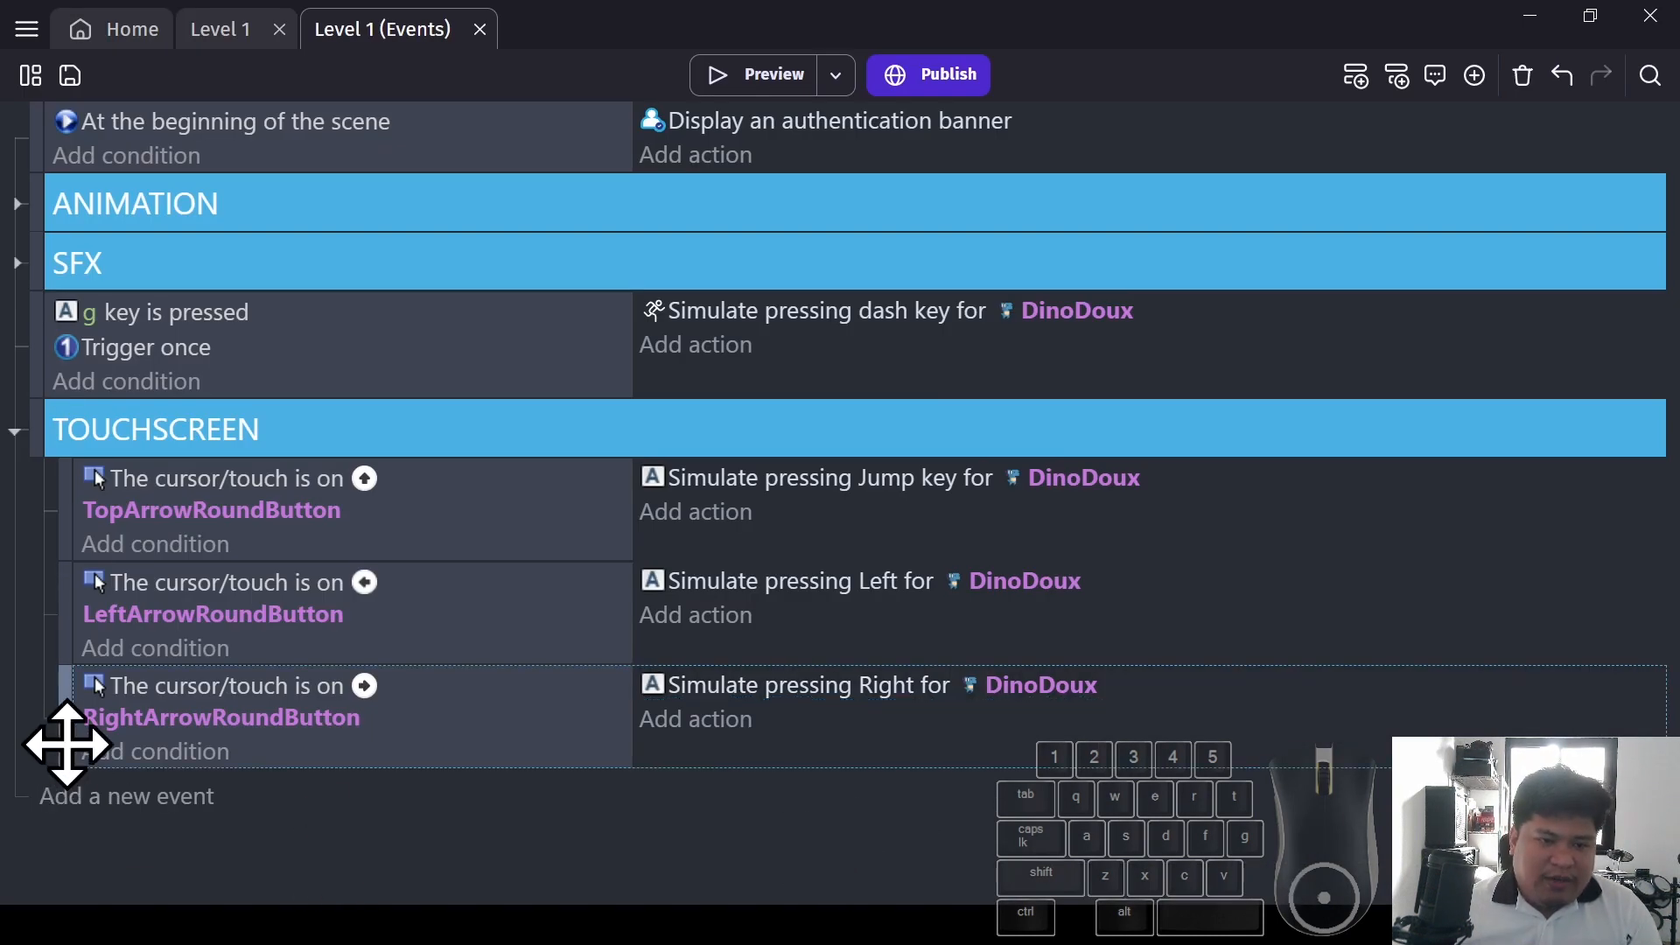
Duplicate the RightArrowRoundButton event within the TOUCHSCREEN group and set the copy's condition object to DoubleChevronArrowRight
click(67, 744)
key(ctrl+v)
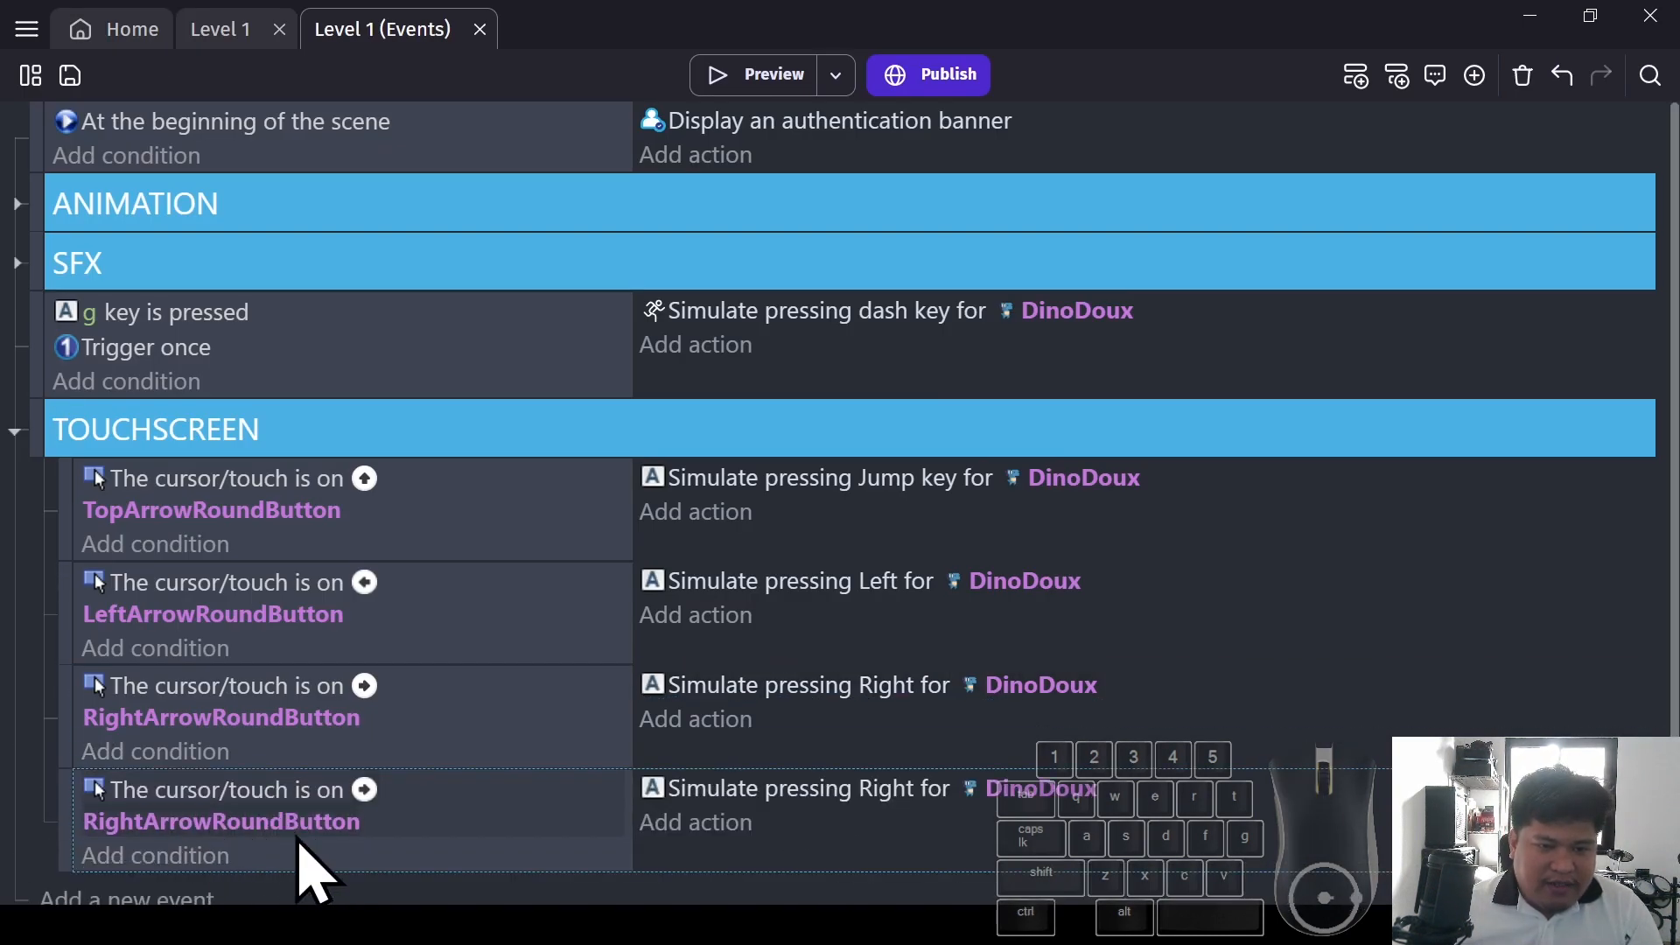
click(299, 825)
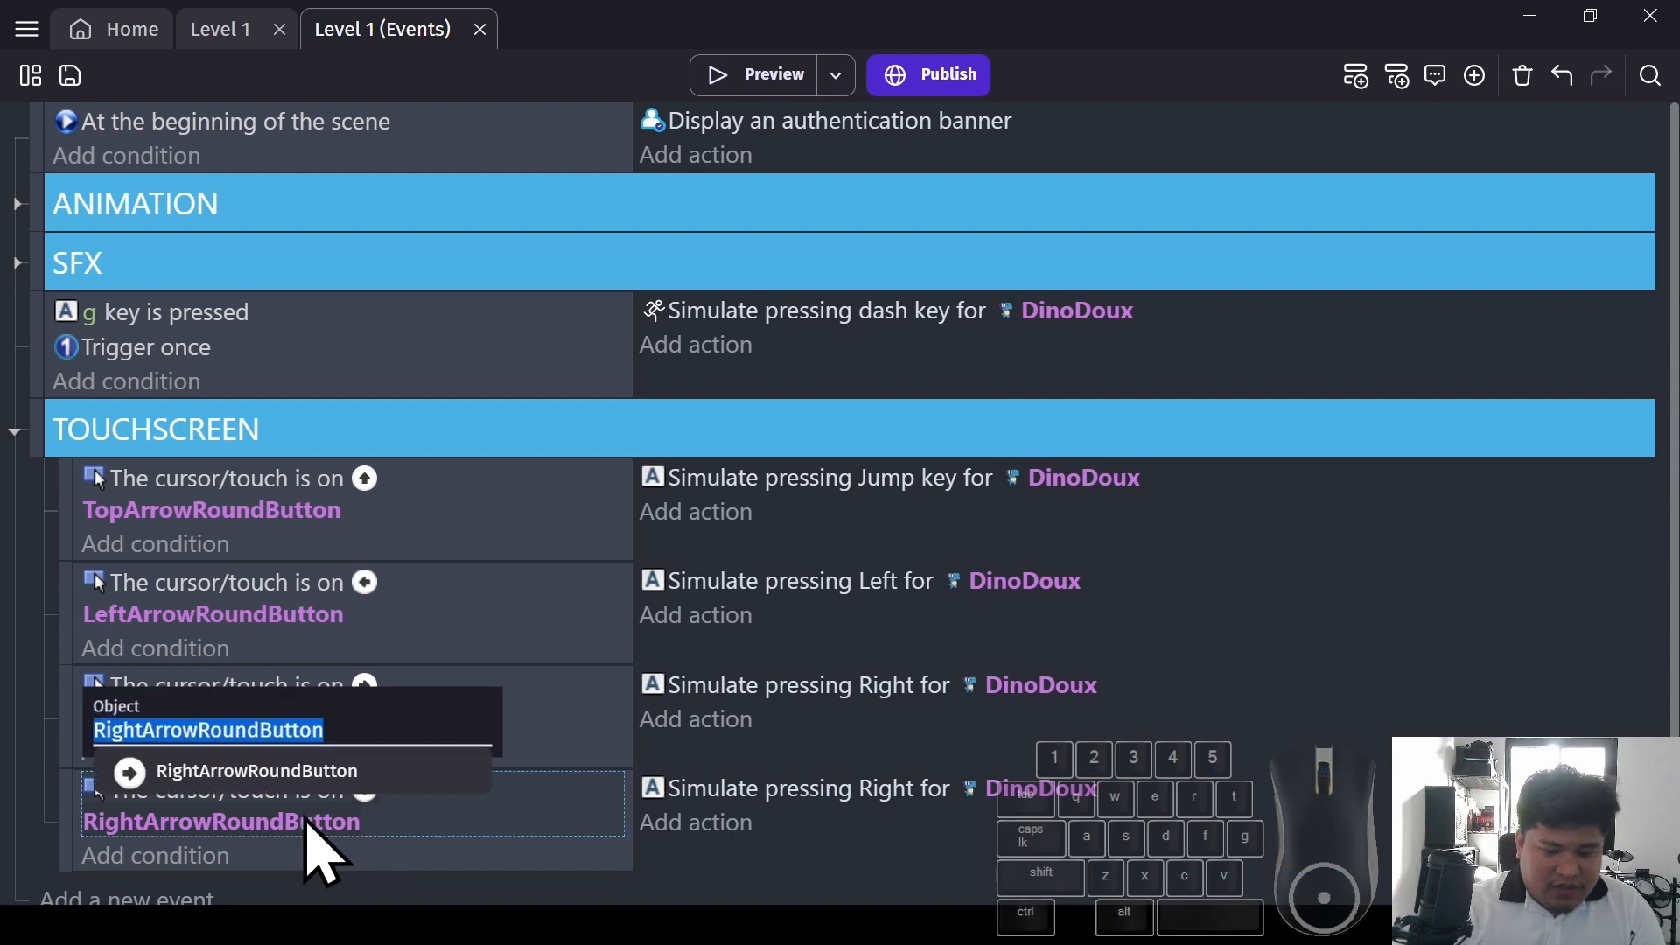
text(ch)
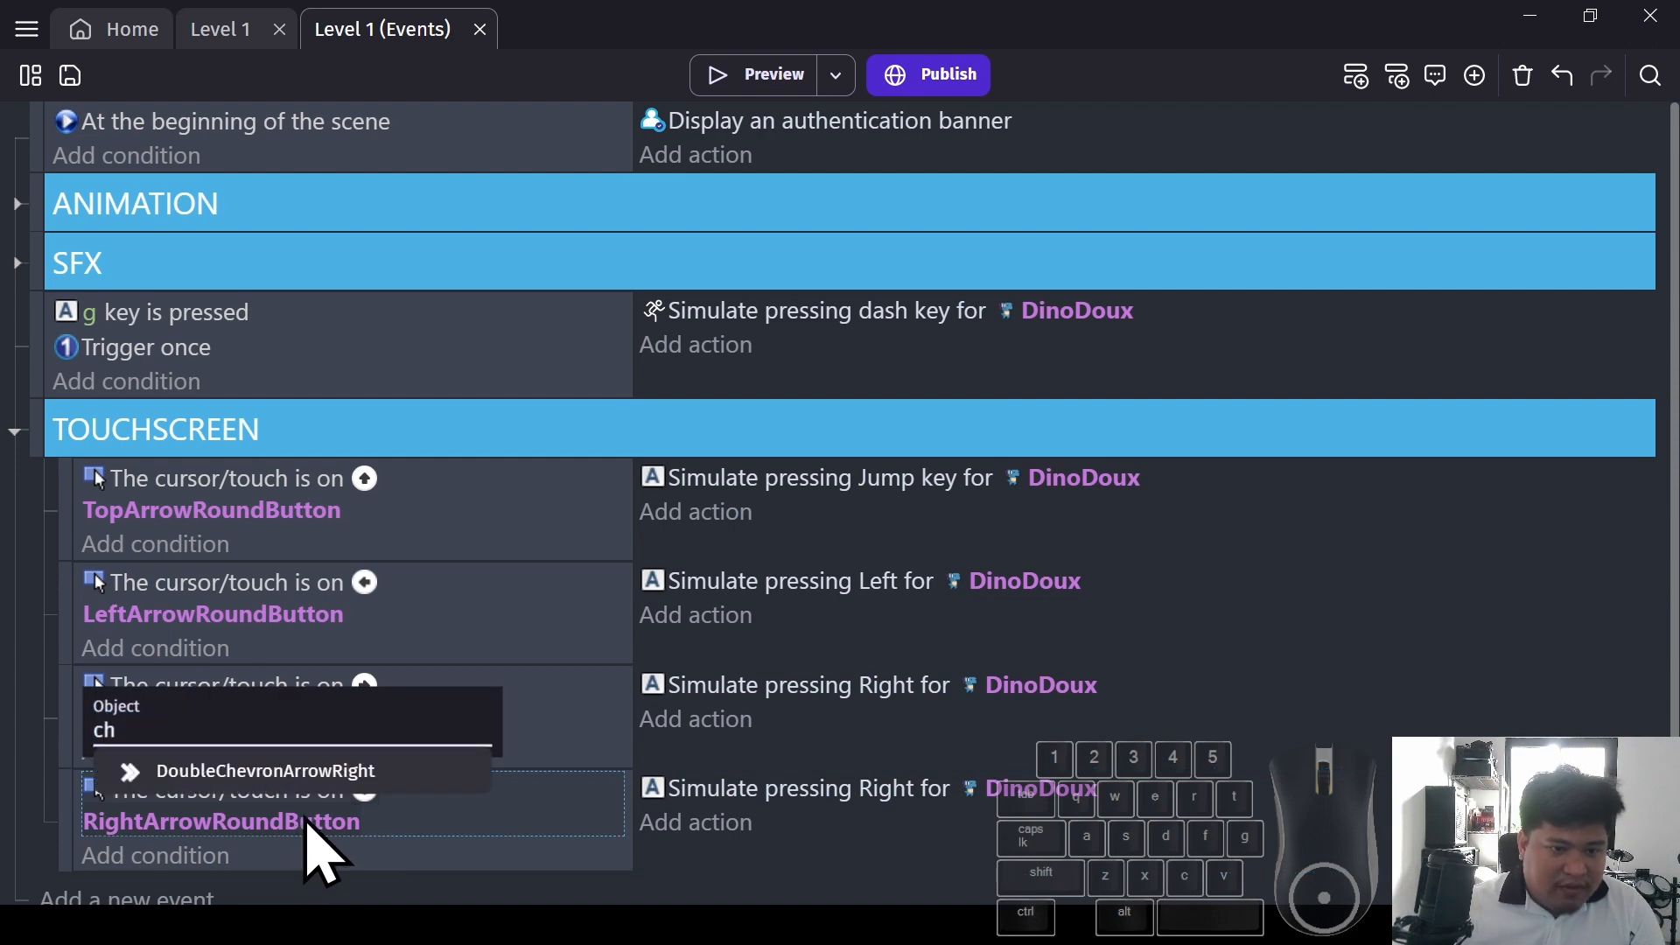
click(339, 770)
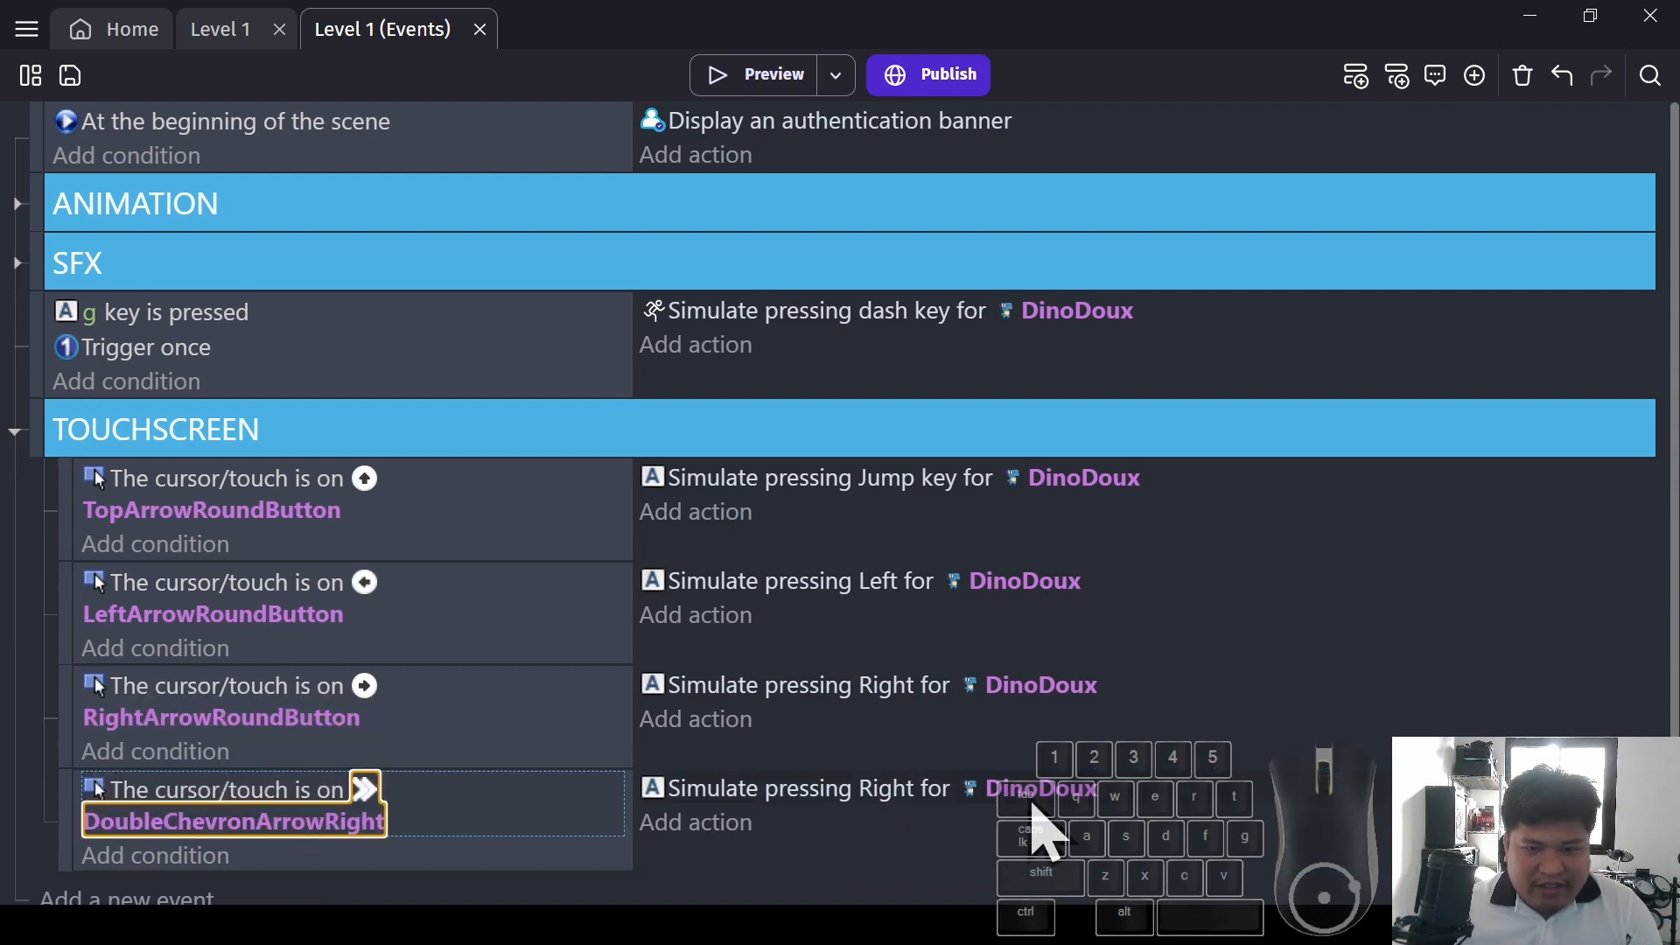
Change the DoubleChevronArrowRight event's action to Simulate dash key for DinoDoux
double_click(787, 798)
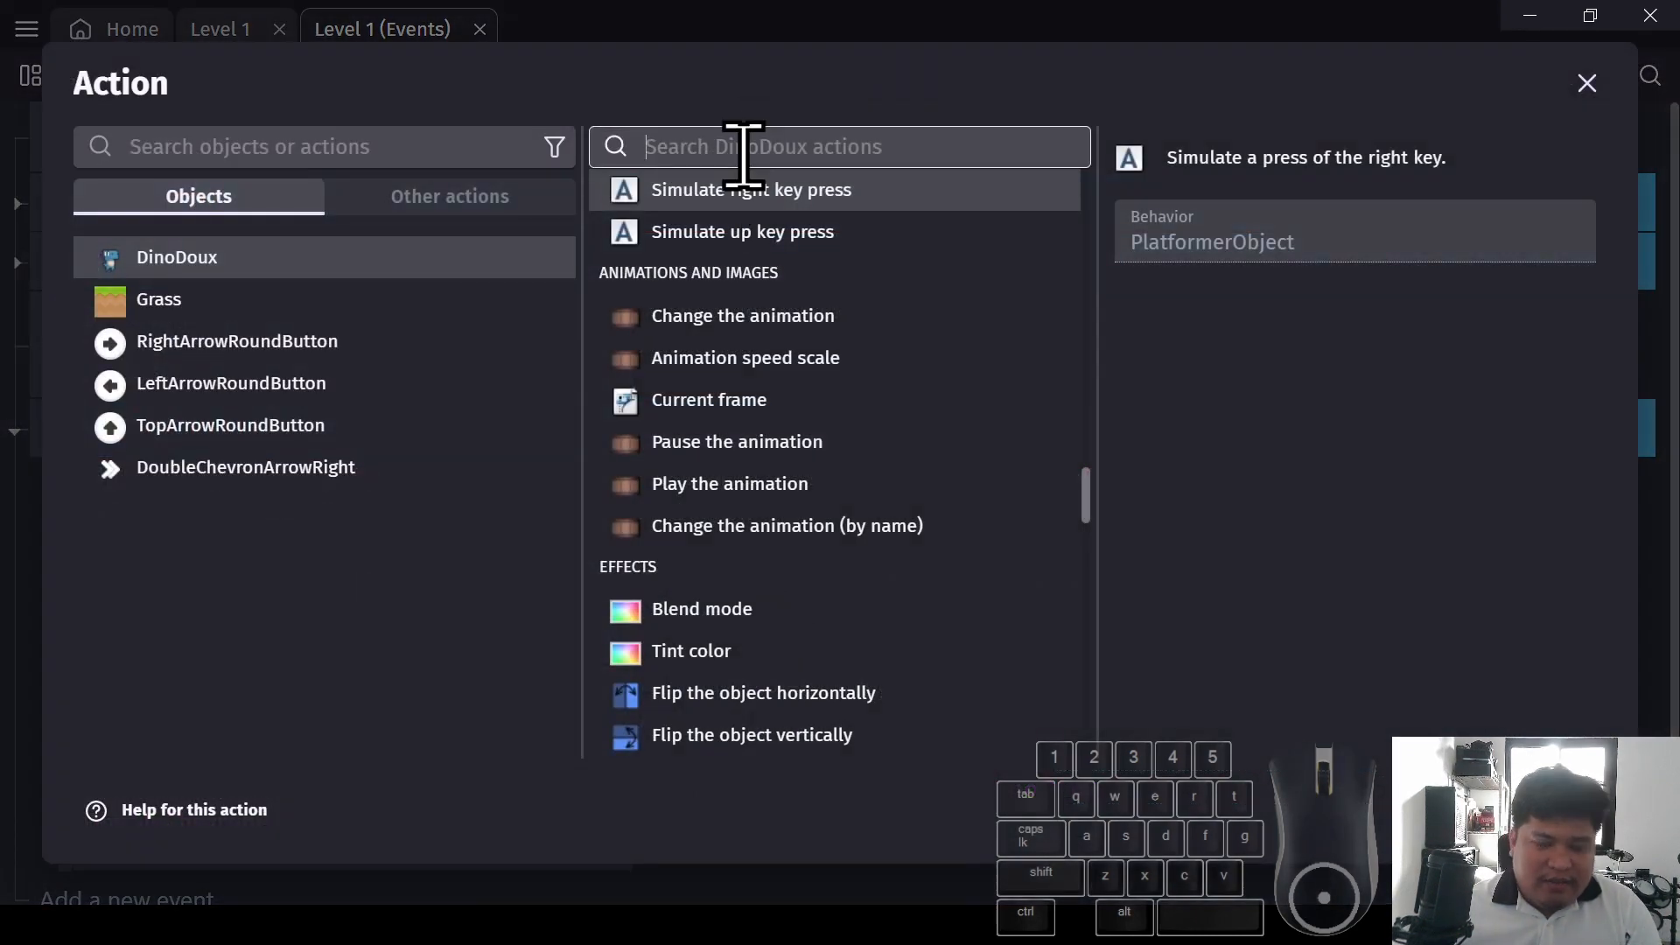
click(744, 146)
text(da)
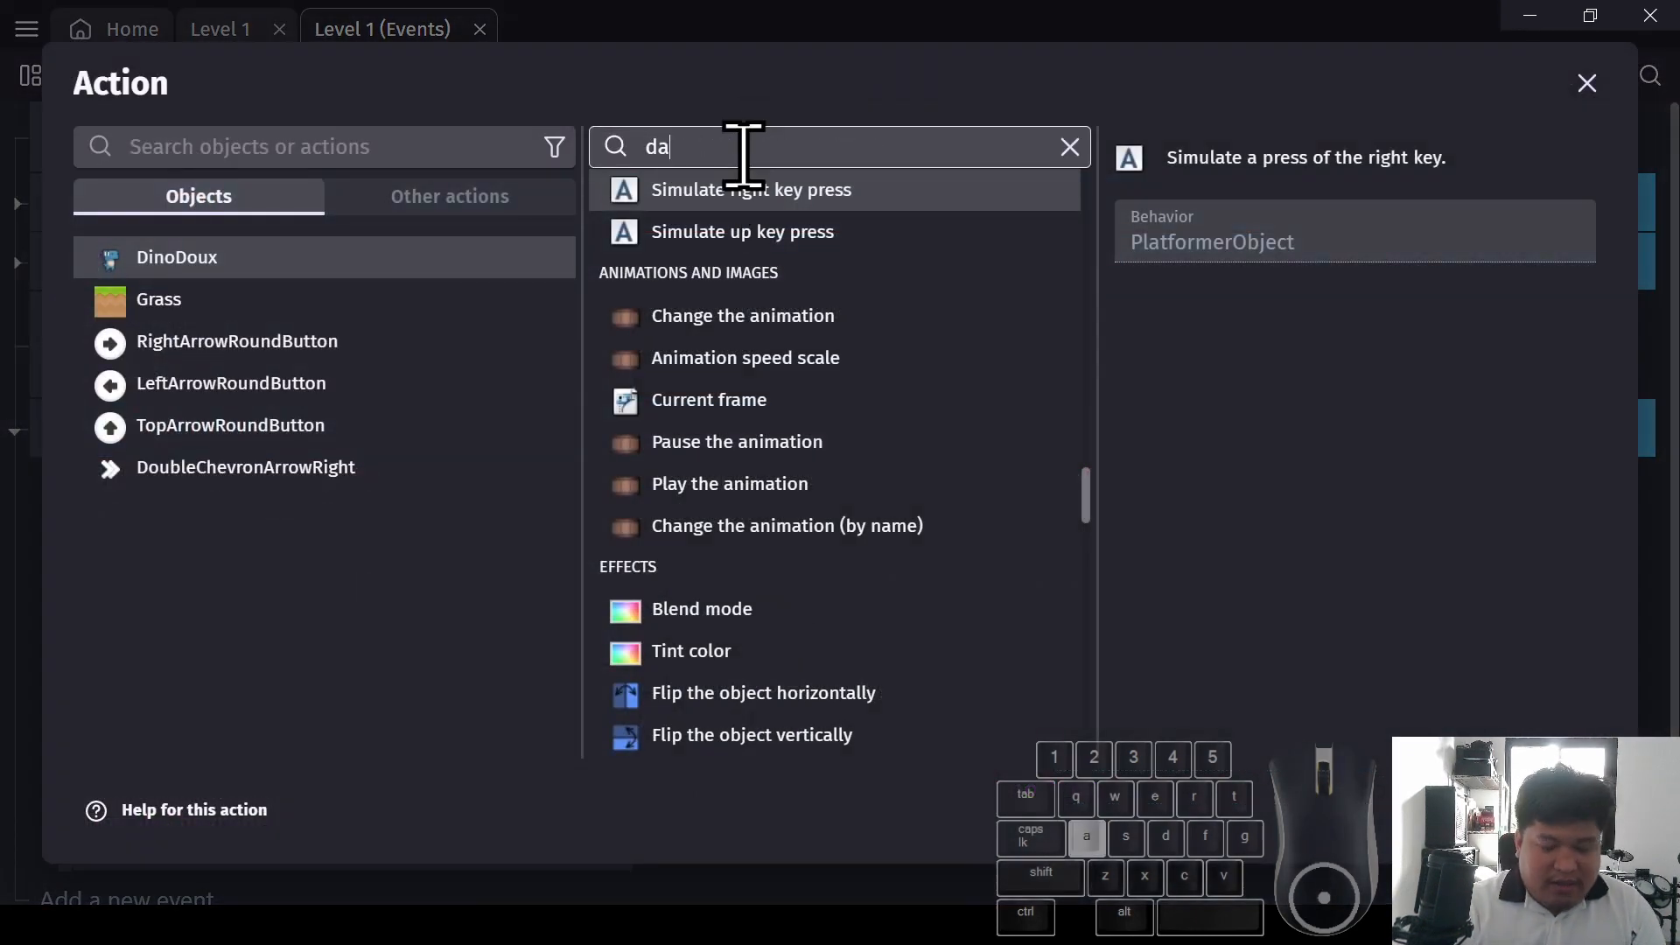
text(sh)
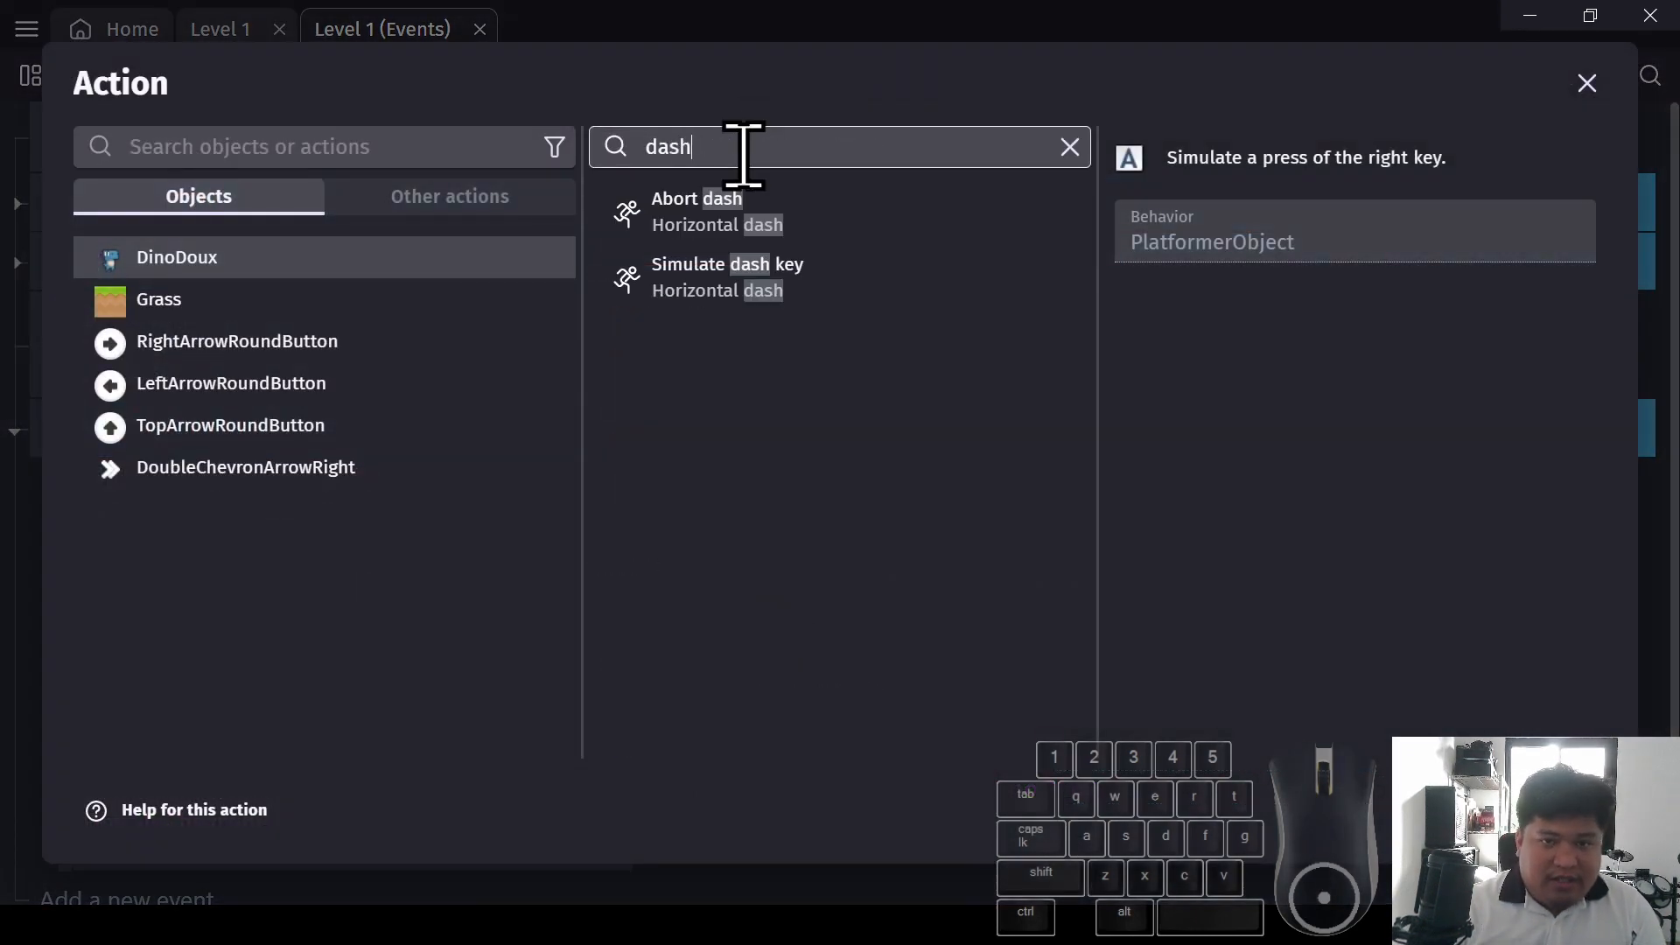
click(715, 282)
click(1566, 810)
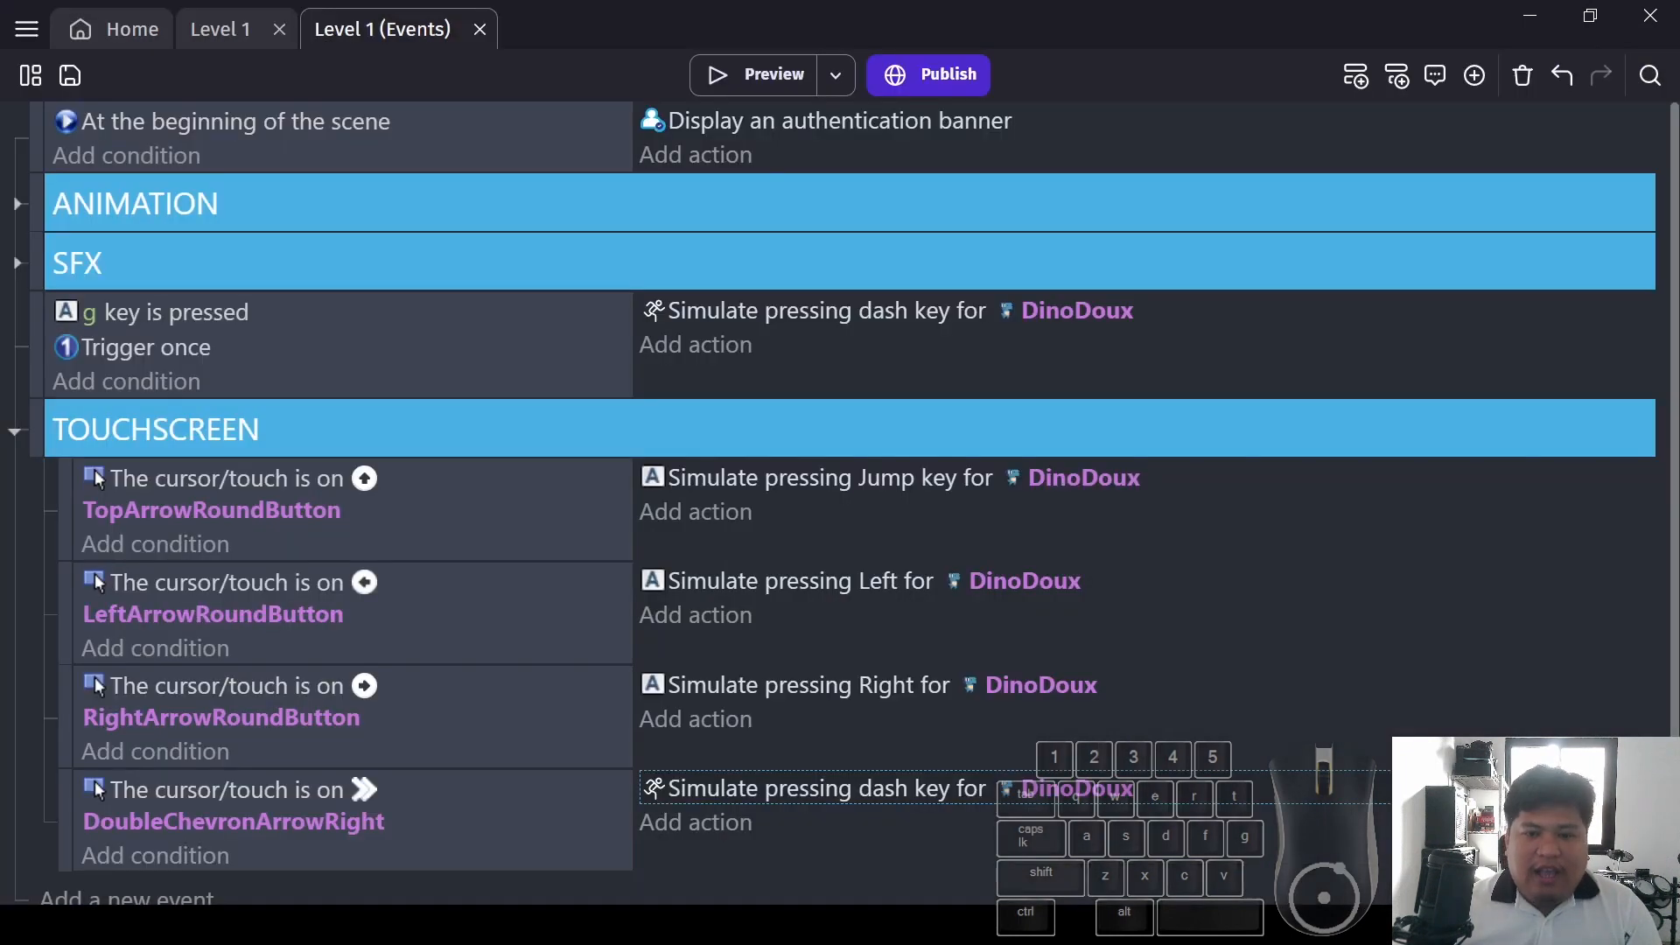
click(537, 401)
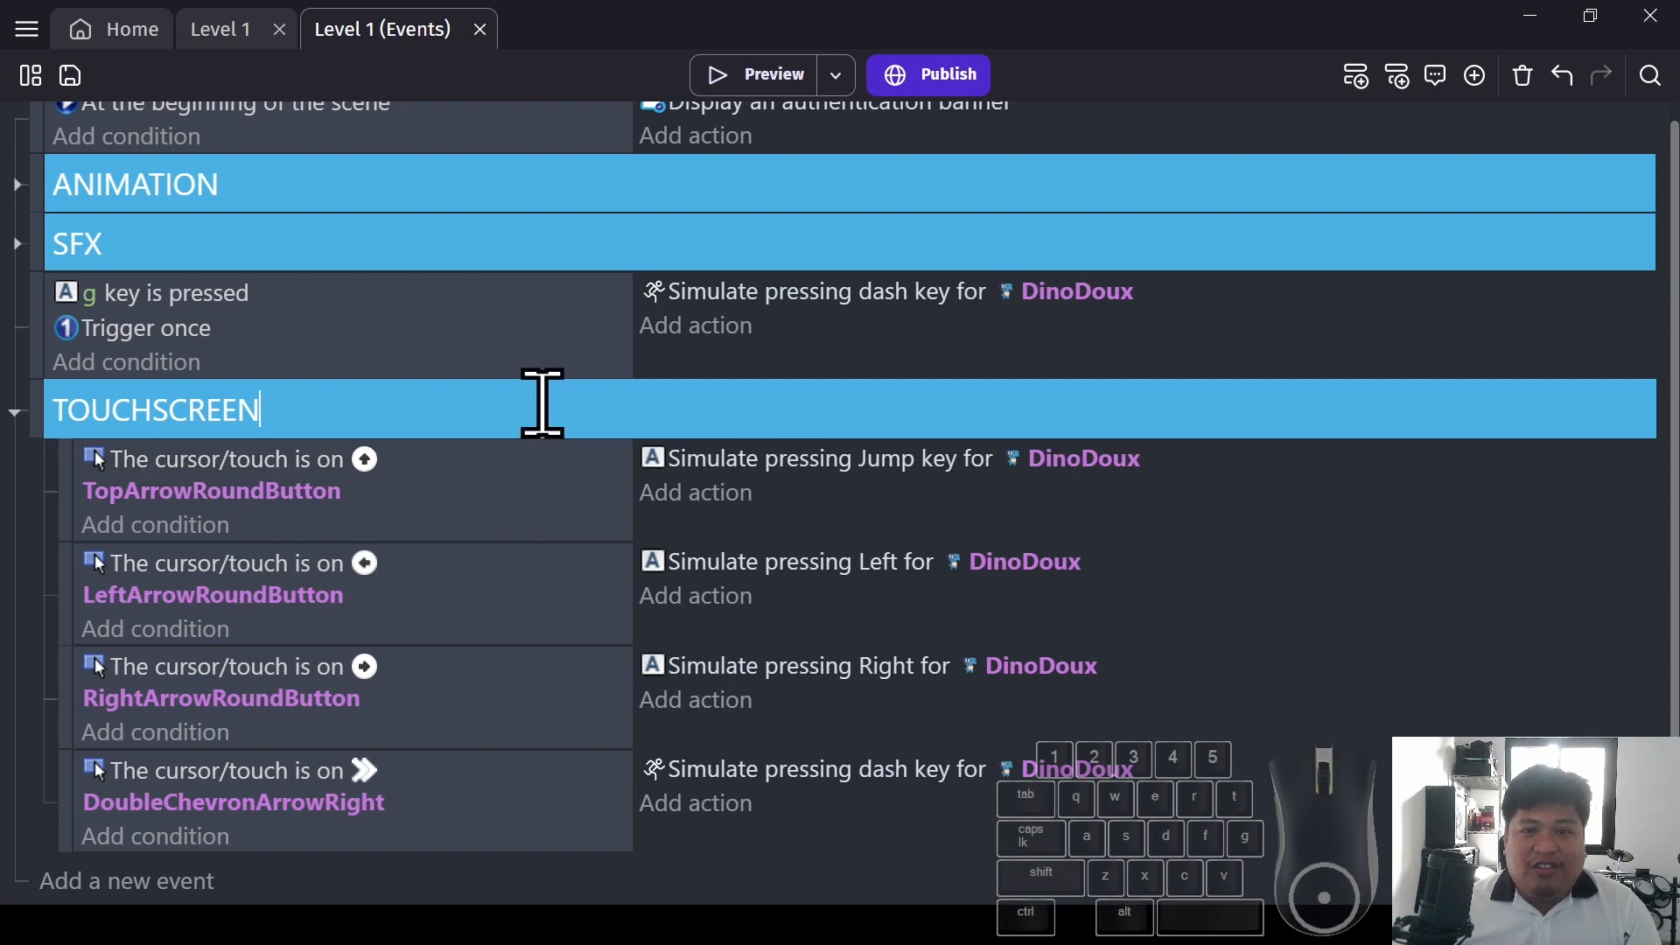
Preview the game, test moving DinoDoux back and forth with the on-screen left and right arrow buttons, and close the preview
click(742, 73)
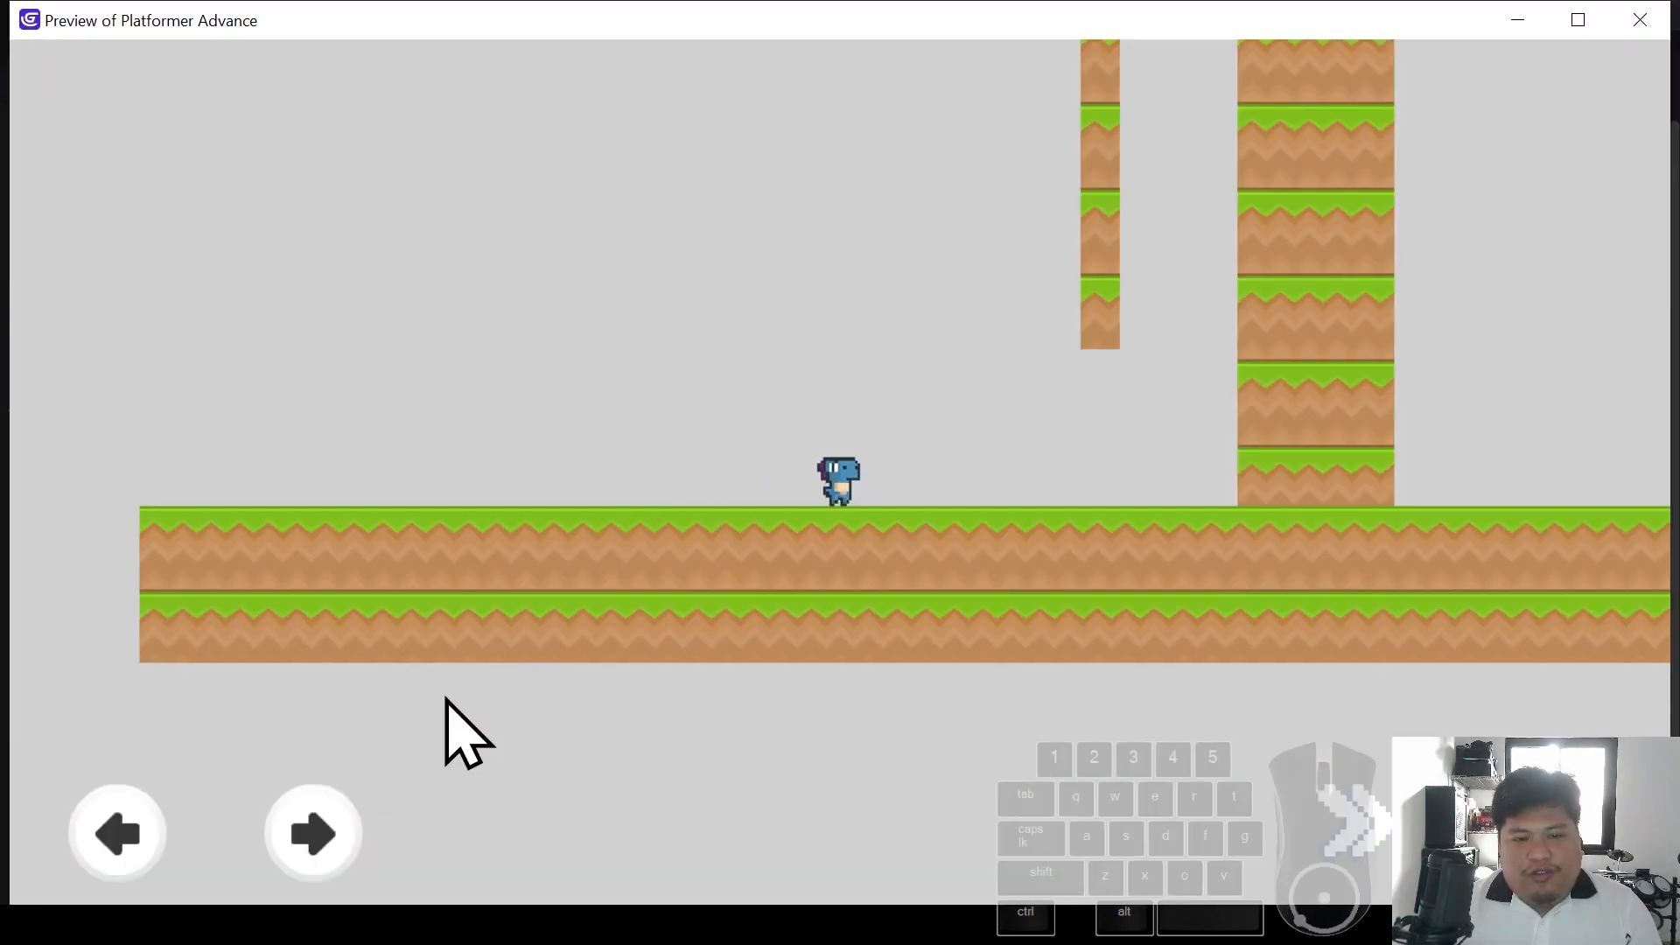
drag(330, 825, 327, 818)
drag(142, 832, 106, 840)
drag(299, 831, 297, 830)
drag(94, 838, 94, 839)
click(326, 858)
drag(326, 863, 325, 861)
drag(131, 851, 131, 851)
click(288, 859)
drag(287, 859, 287, 859)
drag(120, 848, 120, 847)
drag(352, 847, 351, 845)
click(139, 855)
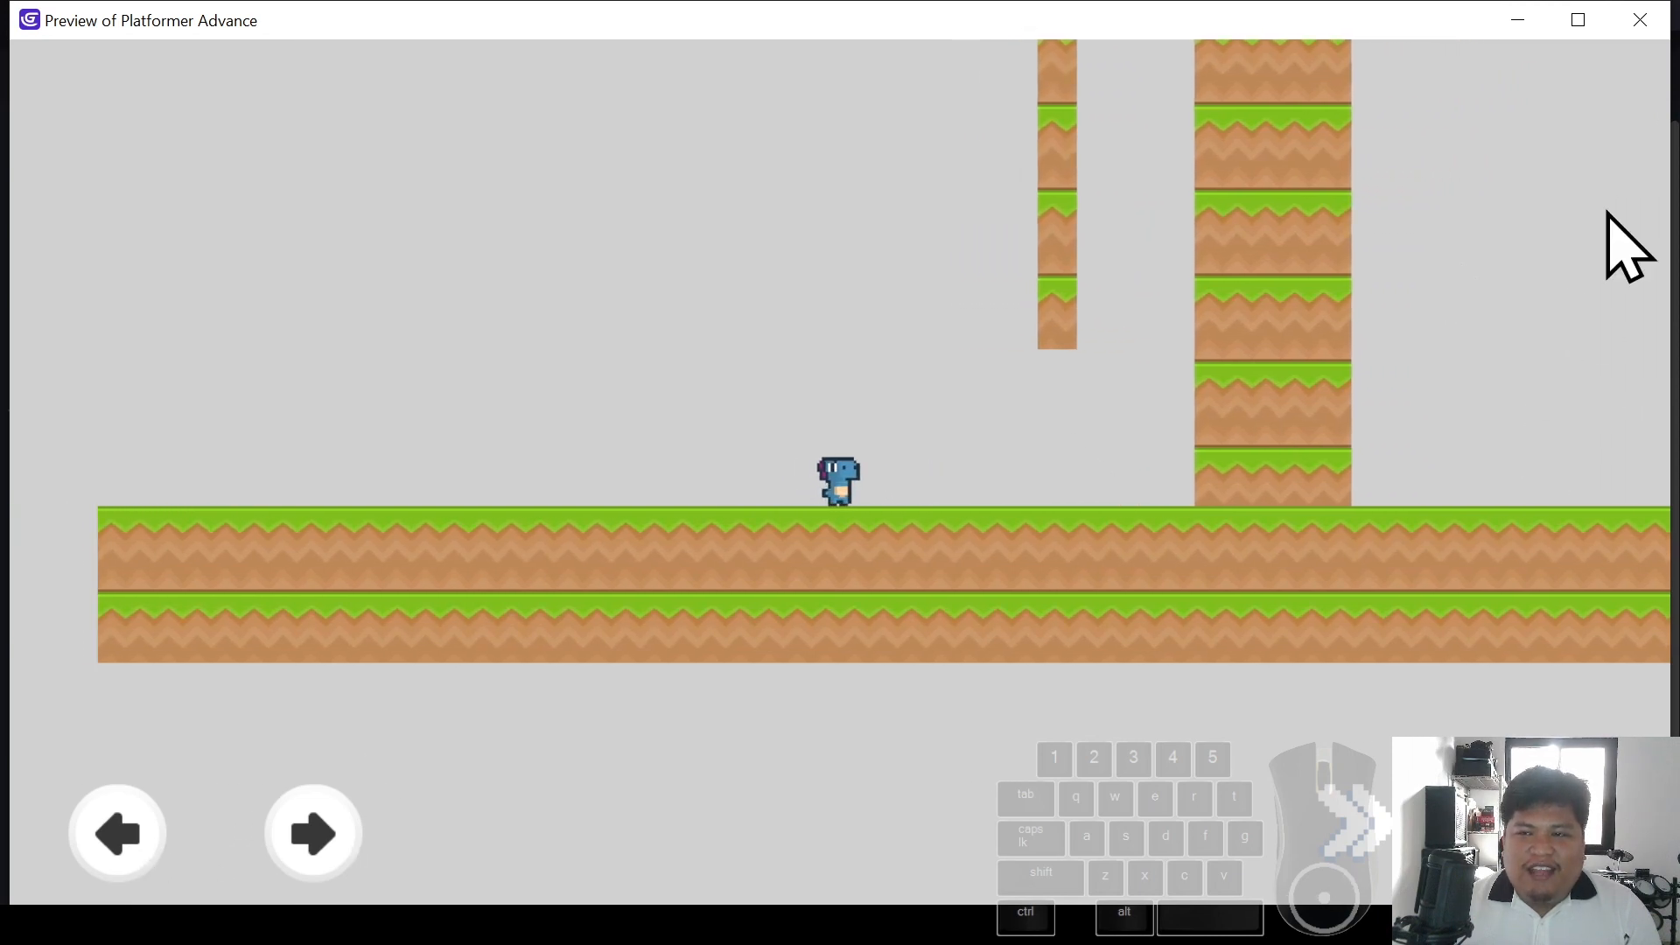
click(1644, 24)
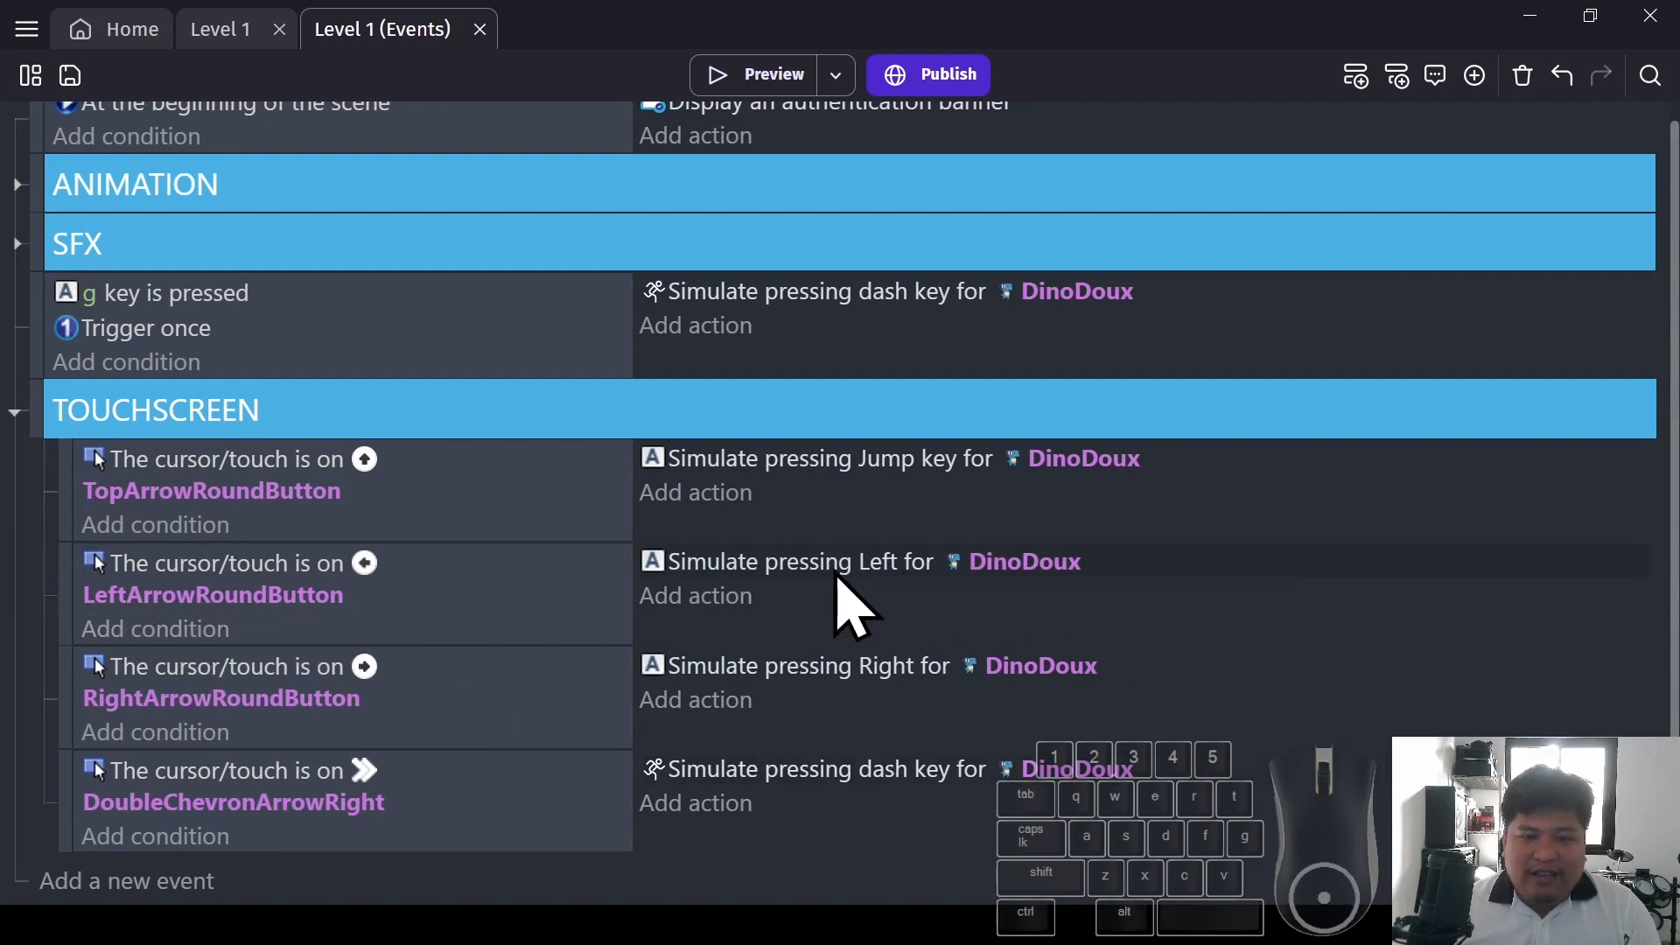
Add a Flip the object horizontally action for DinoDoux, set to Yes, to the LeftArrowRoundButton event
click(722, 599)
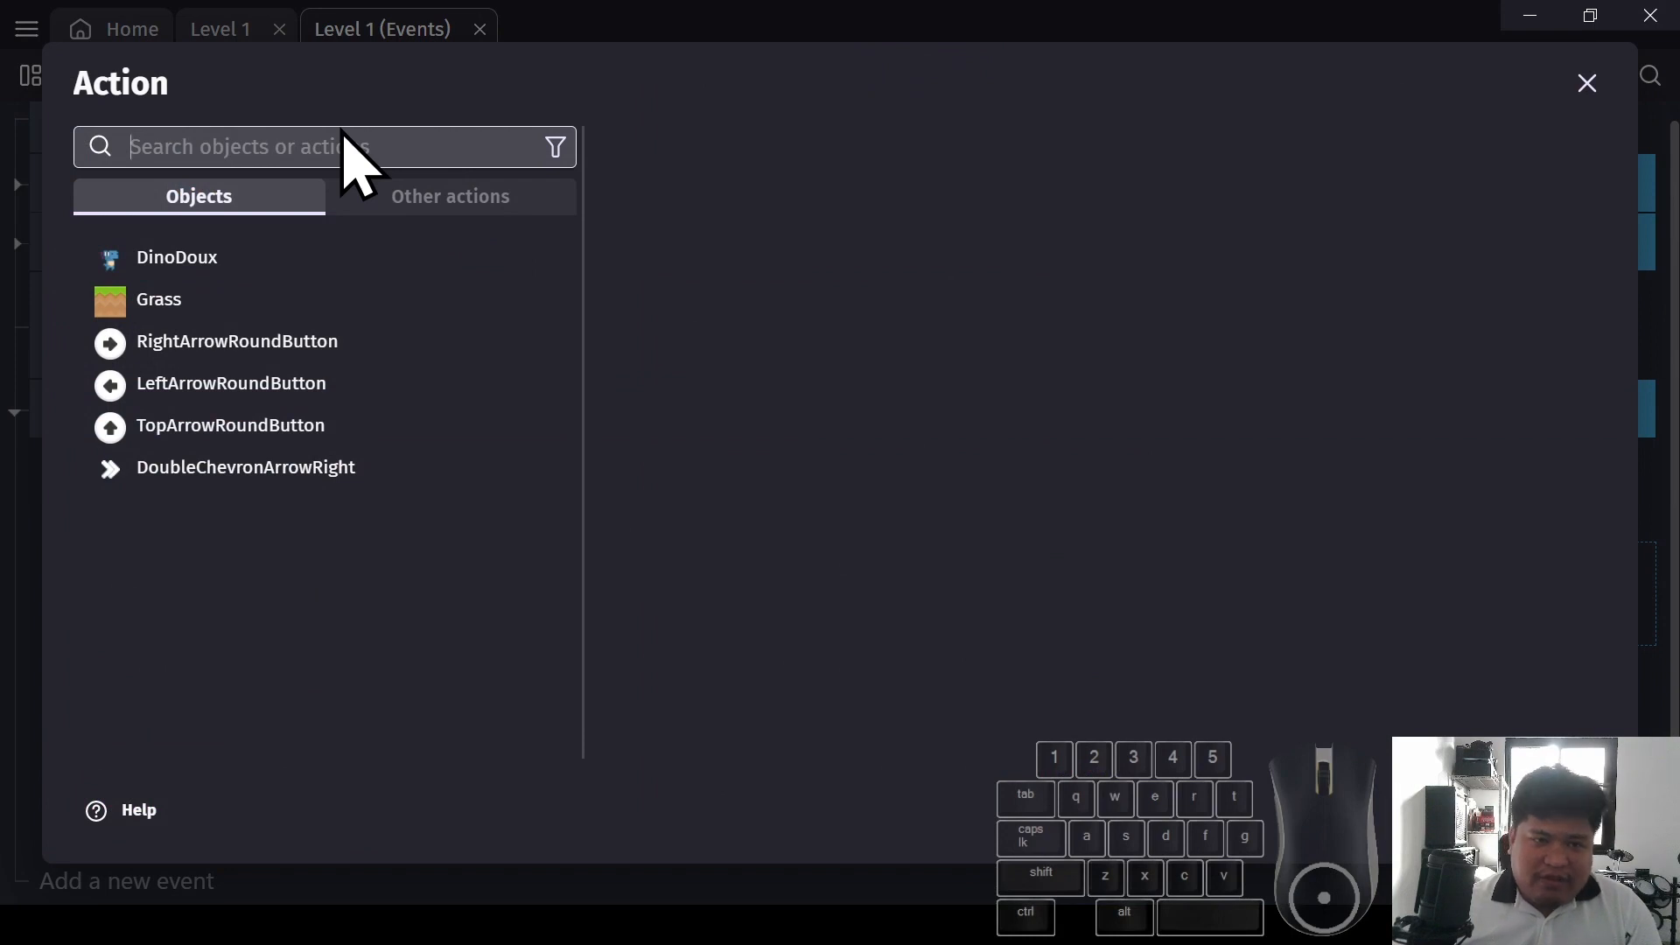
text(flip)
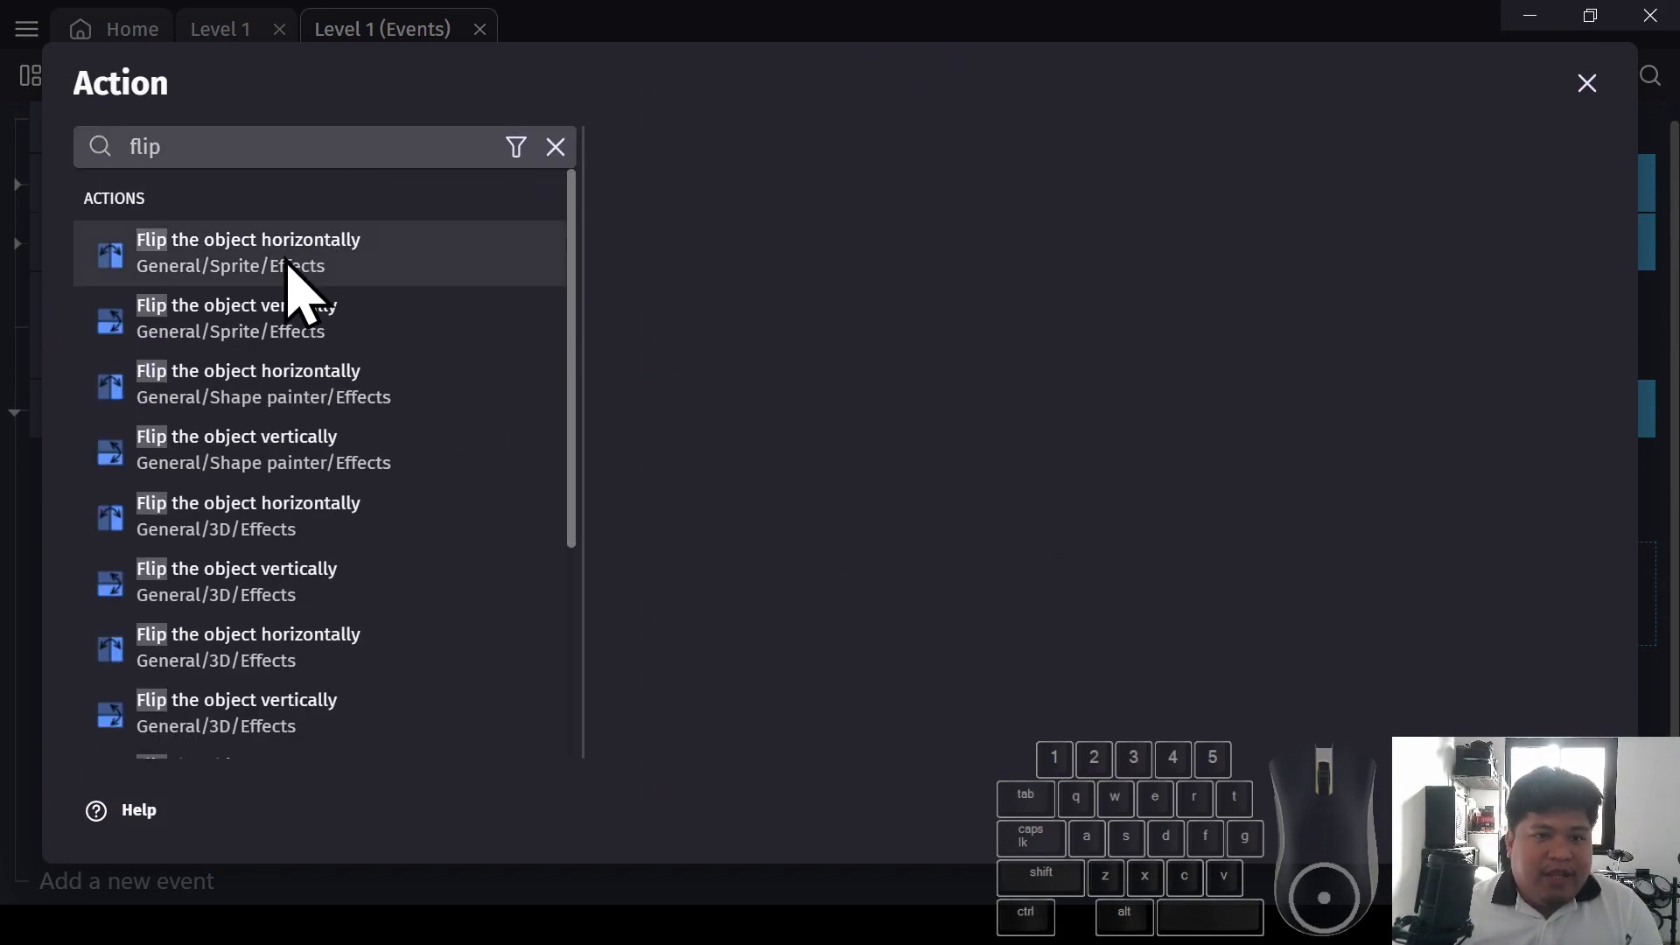
click(294, 254)
click(700, 289)
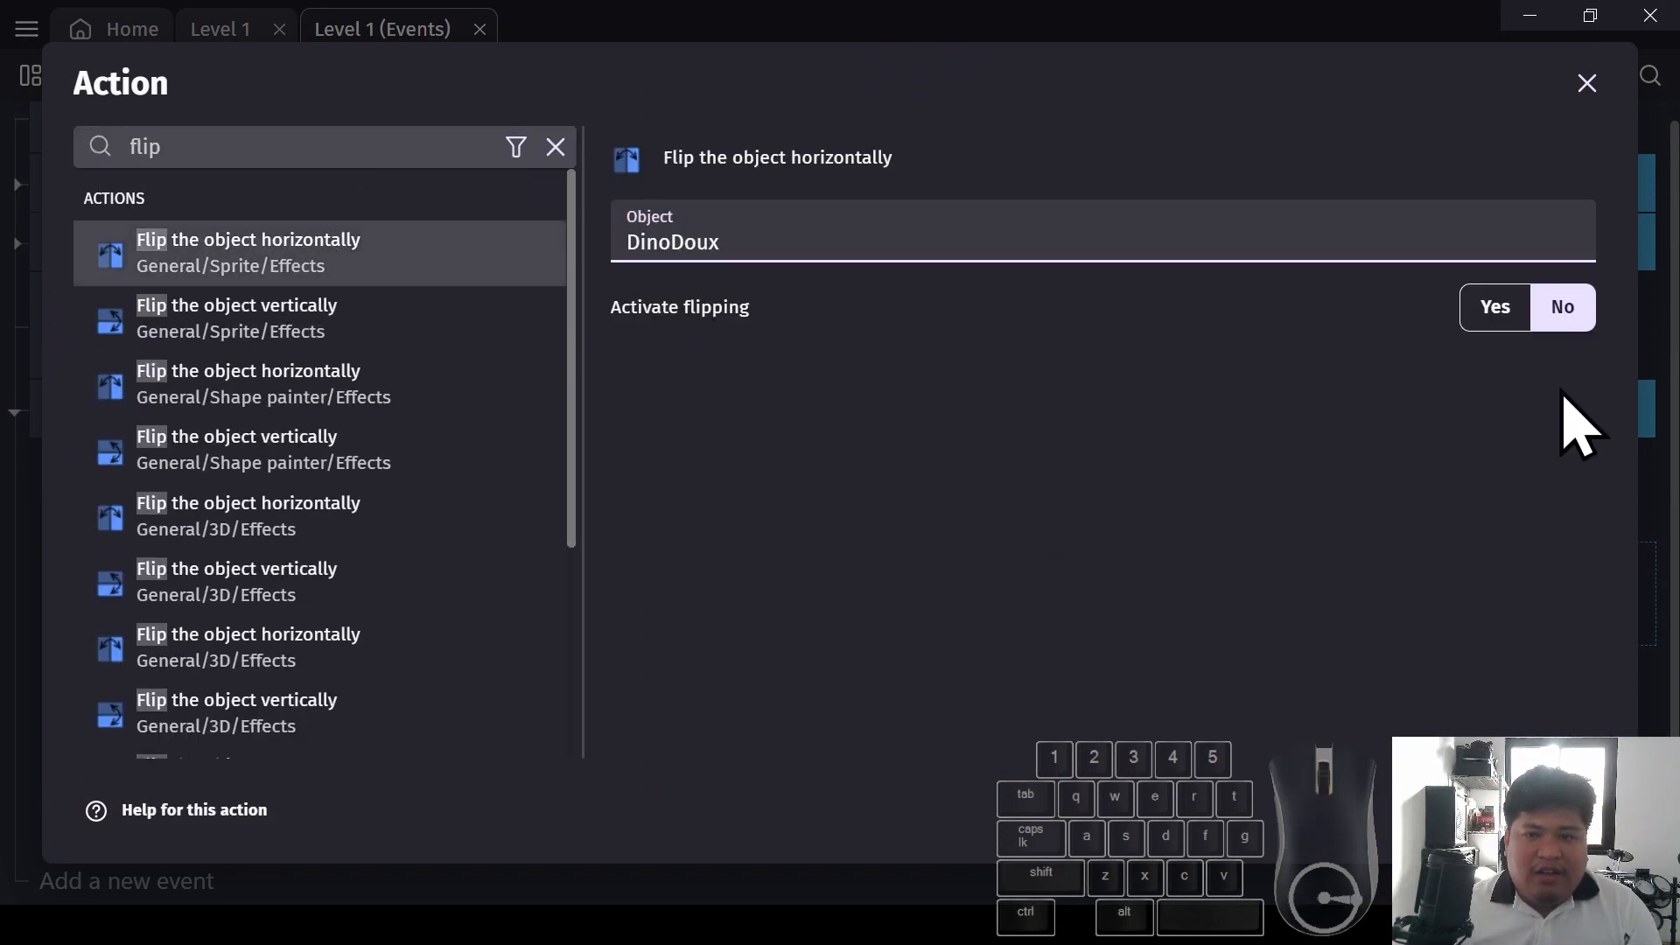
click(1508, 302)
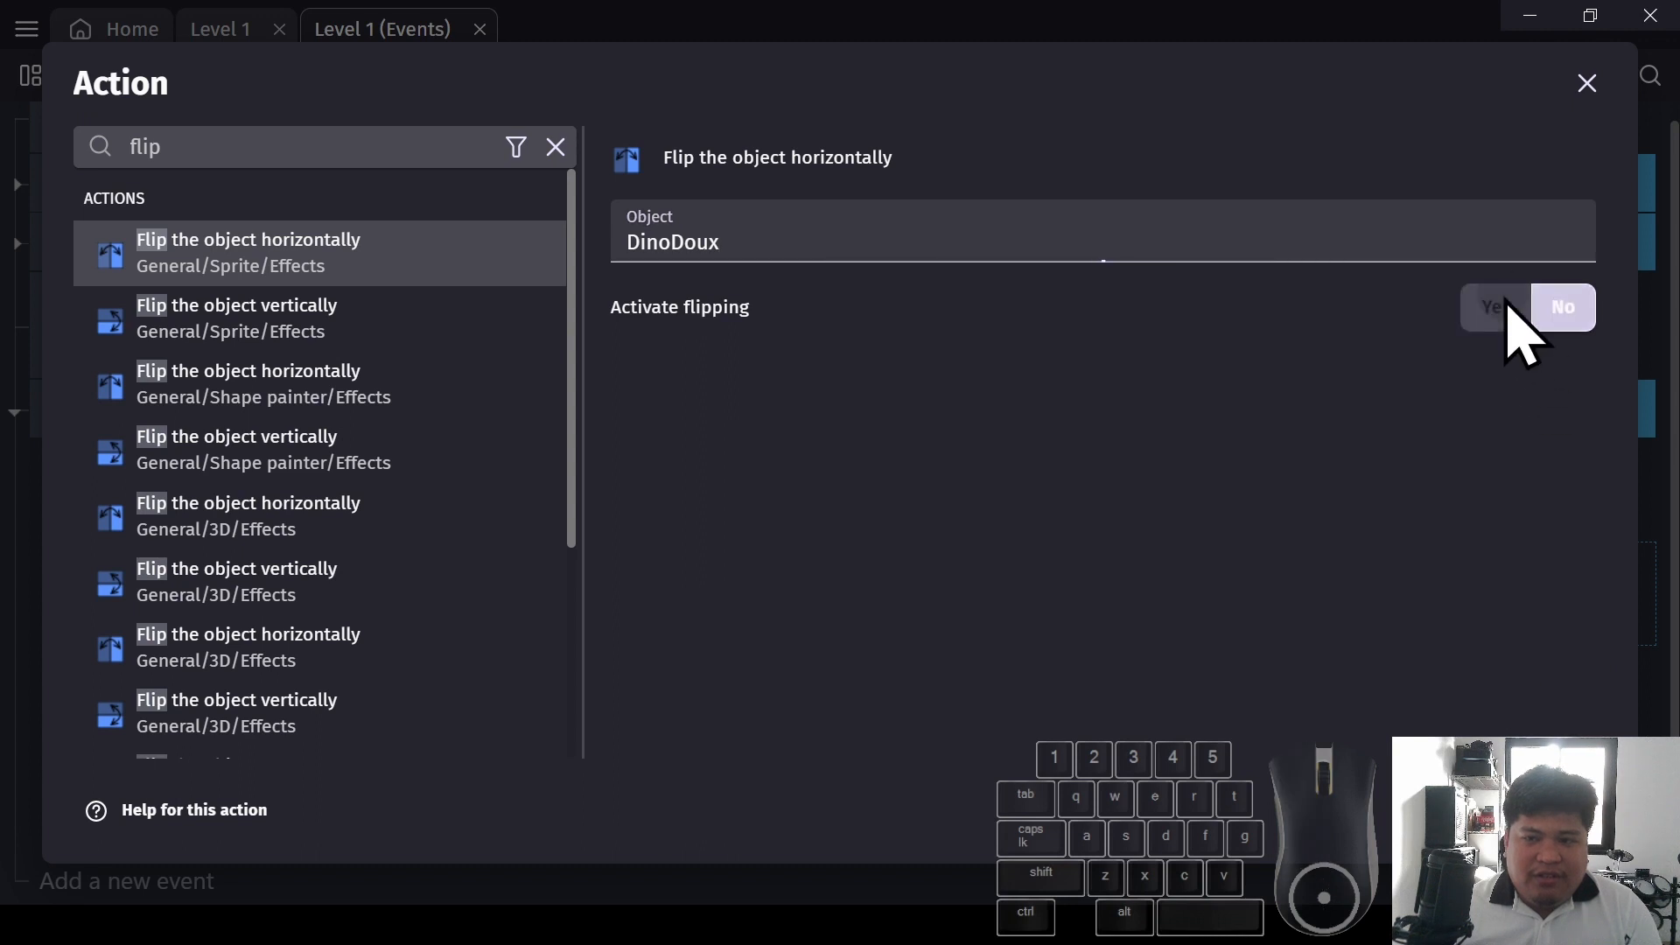
click(1564, 810)
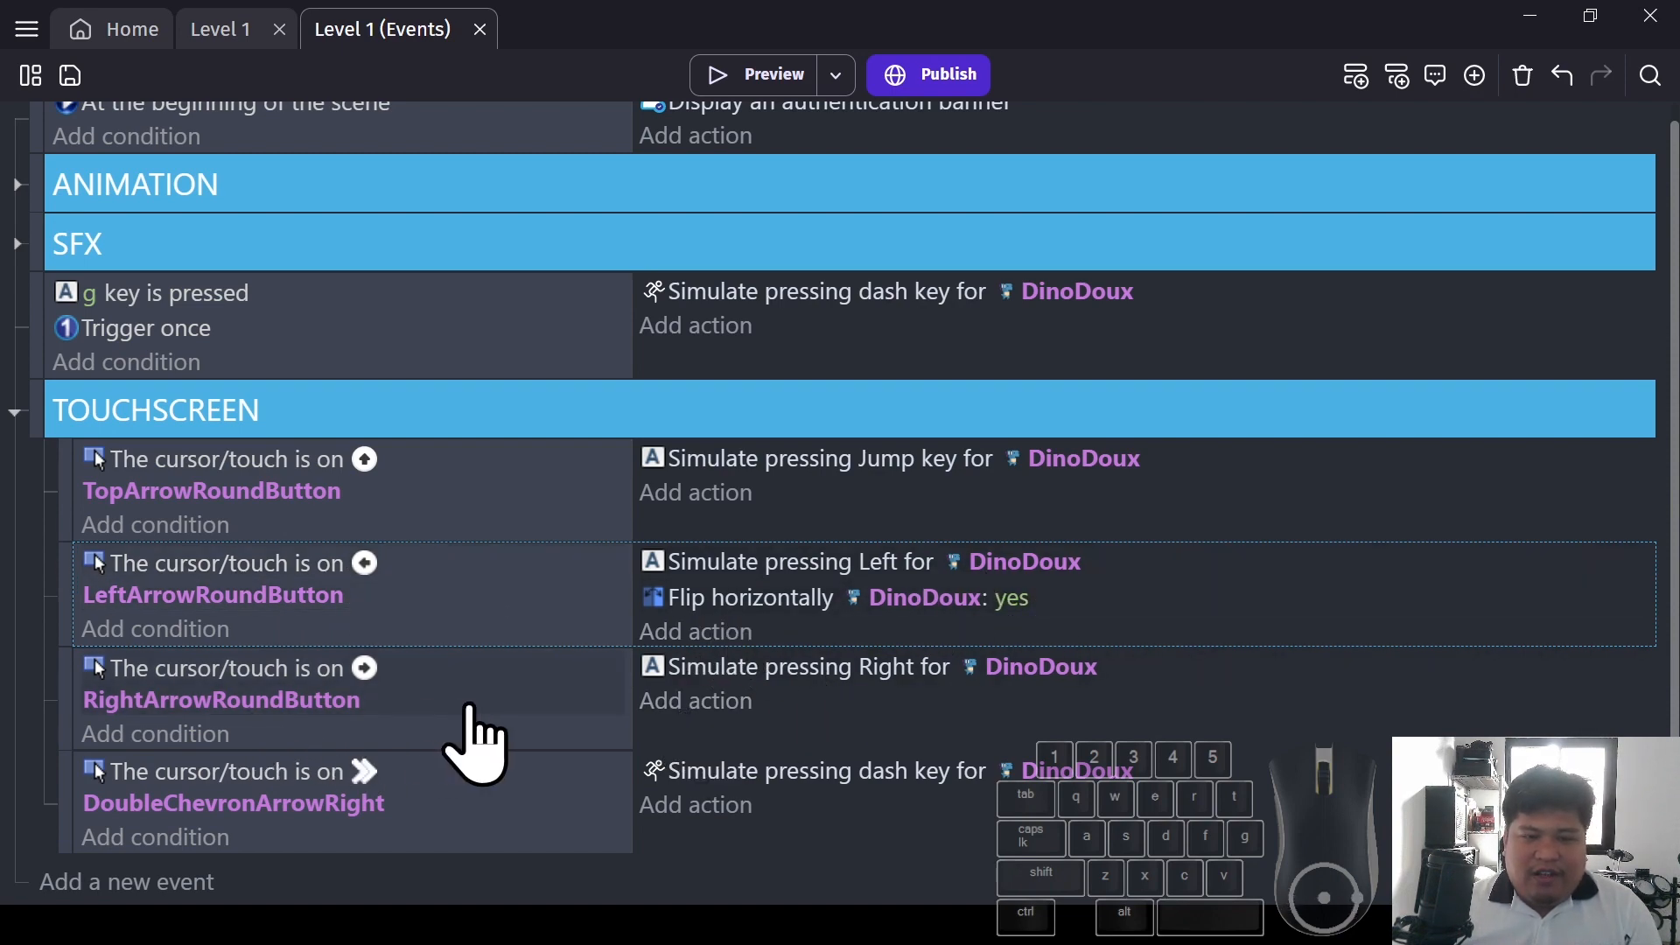
Add a Flip the object horizontally action for DinoDoux, set to No, to the RightArrowRoundButton event
click(722, 705)
text(flip)
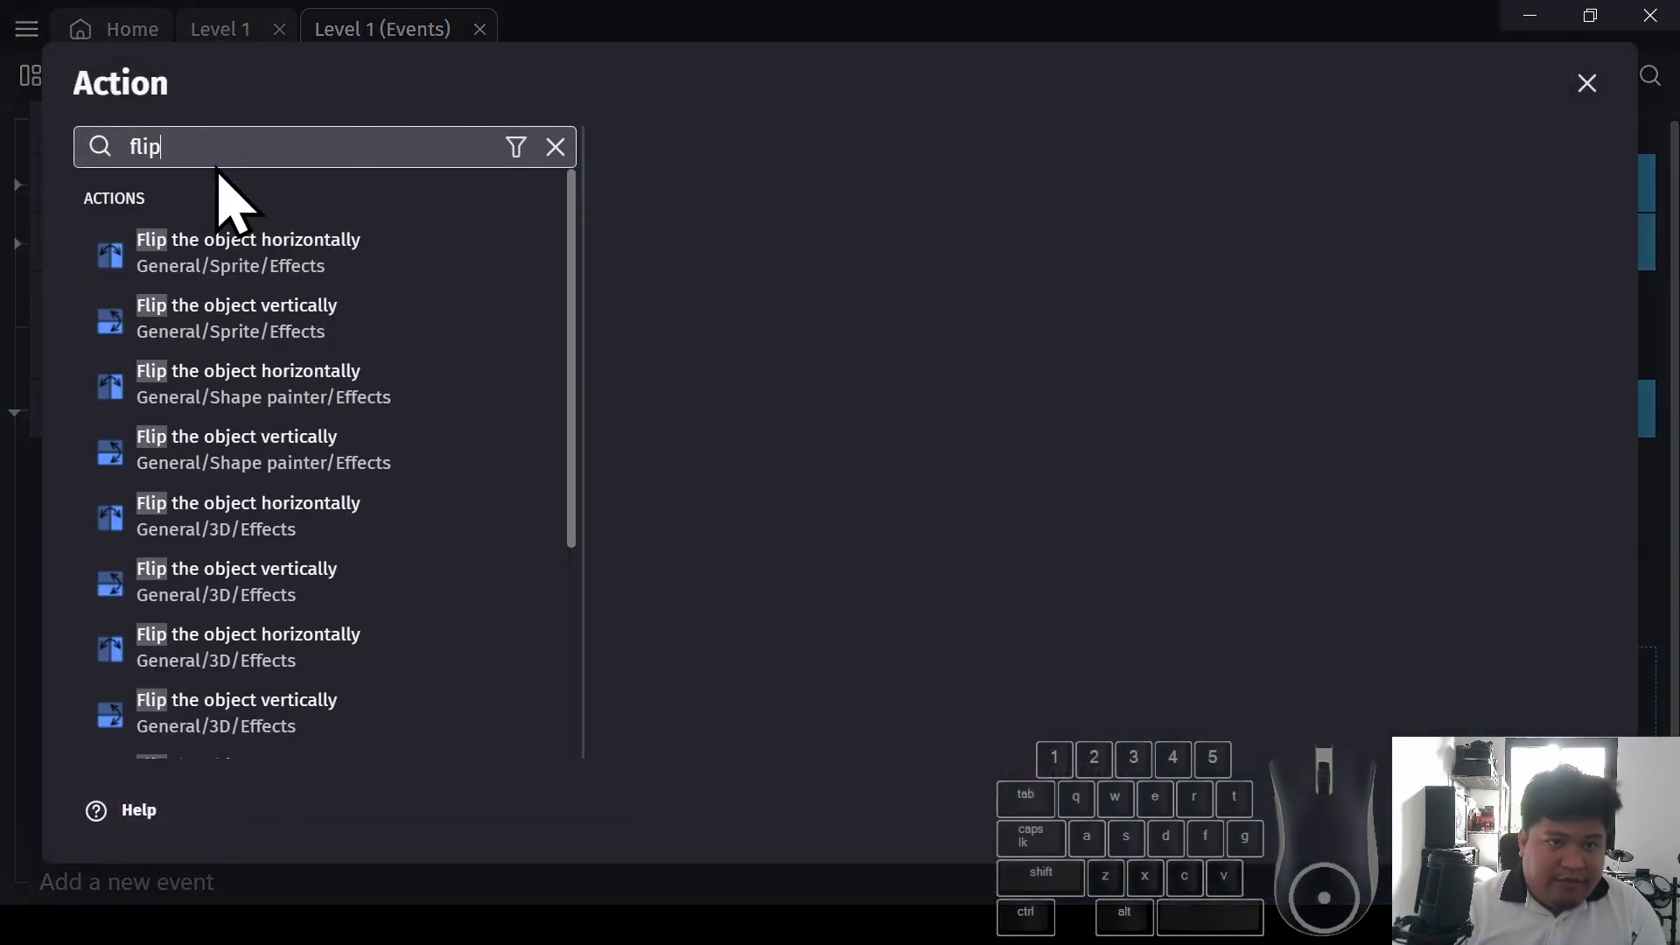
click(254, 249)
click(880, 297)
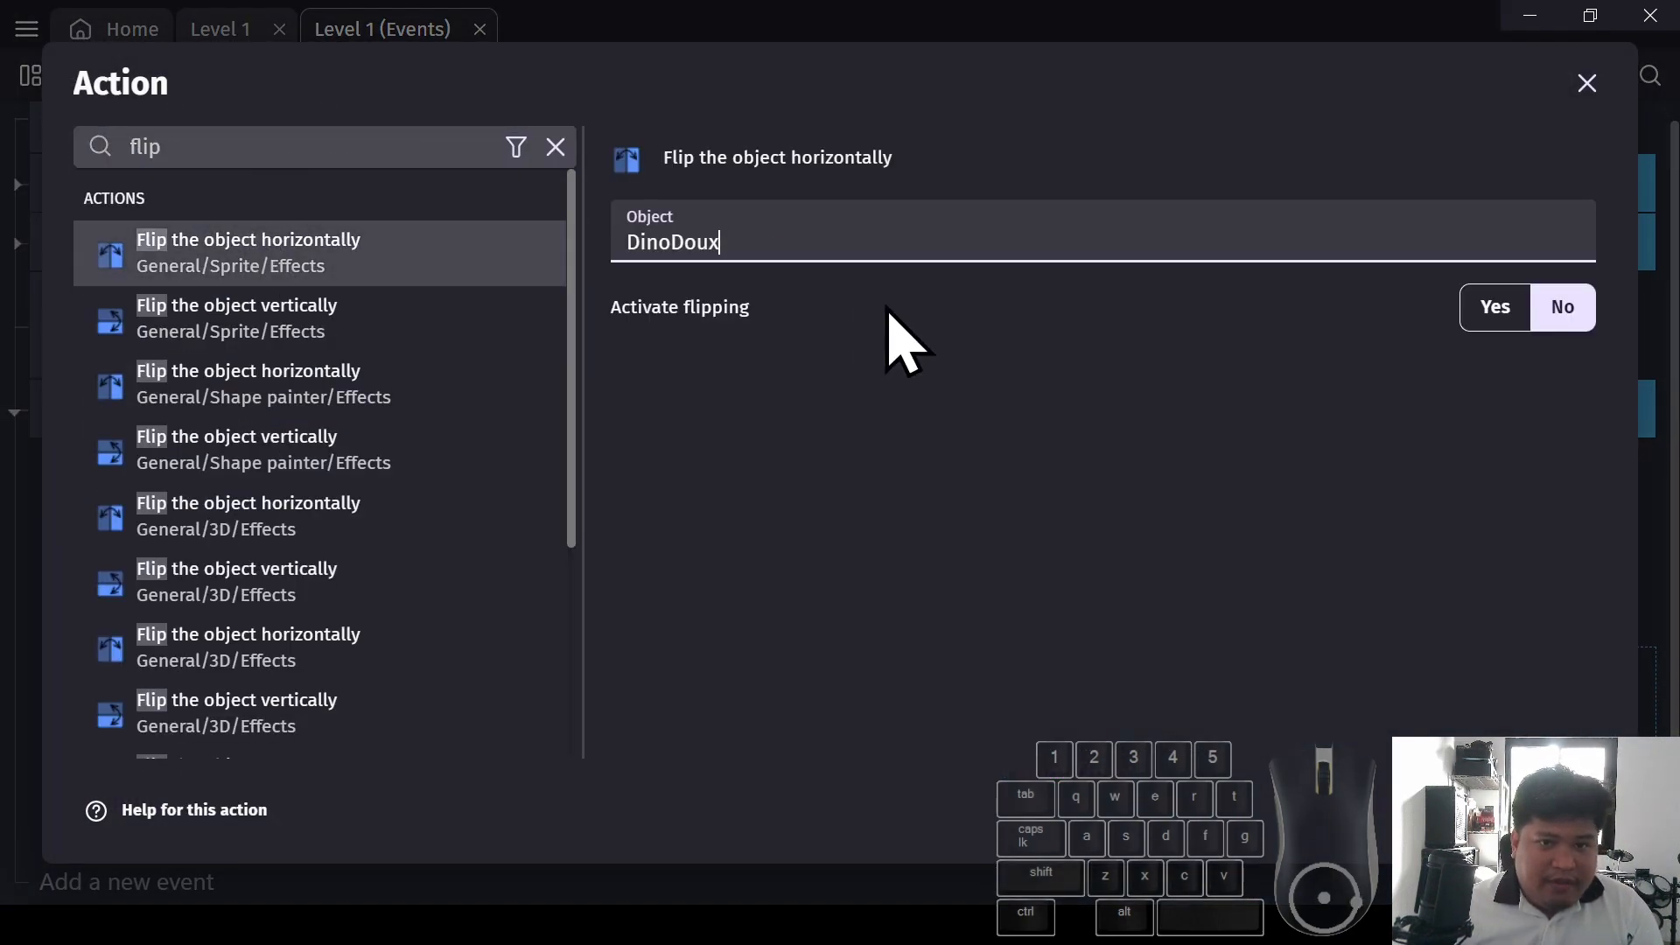
click(1565, 327)
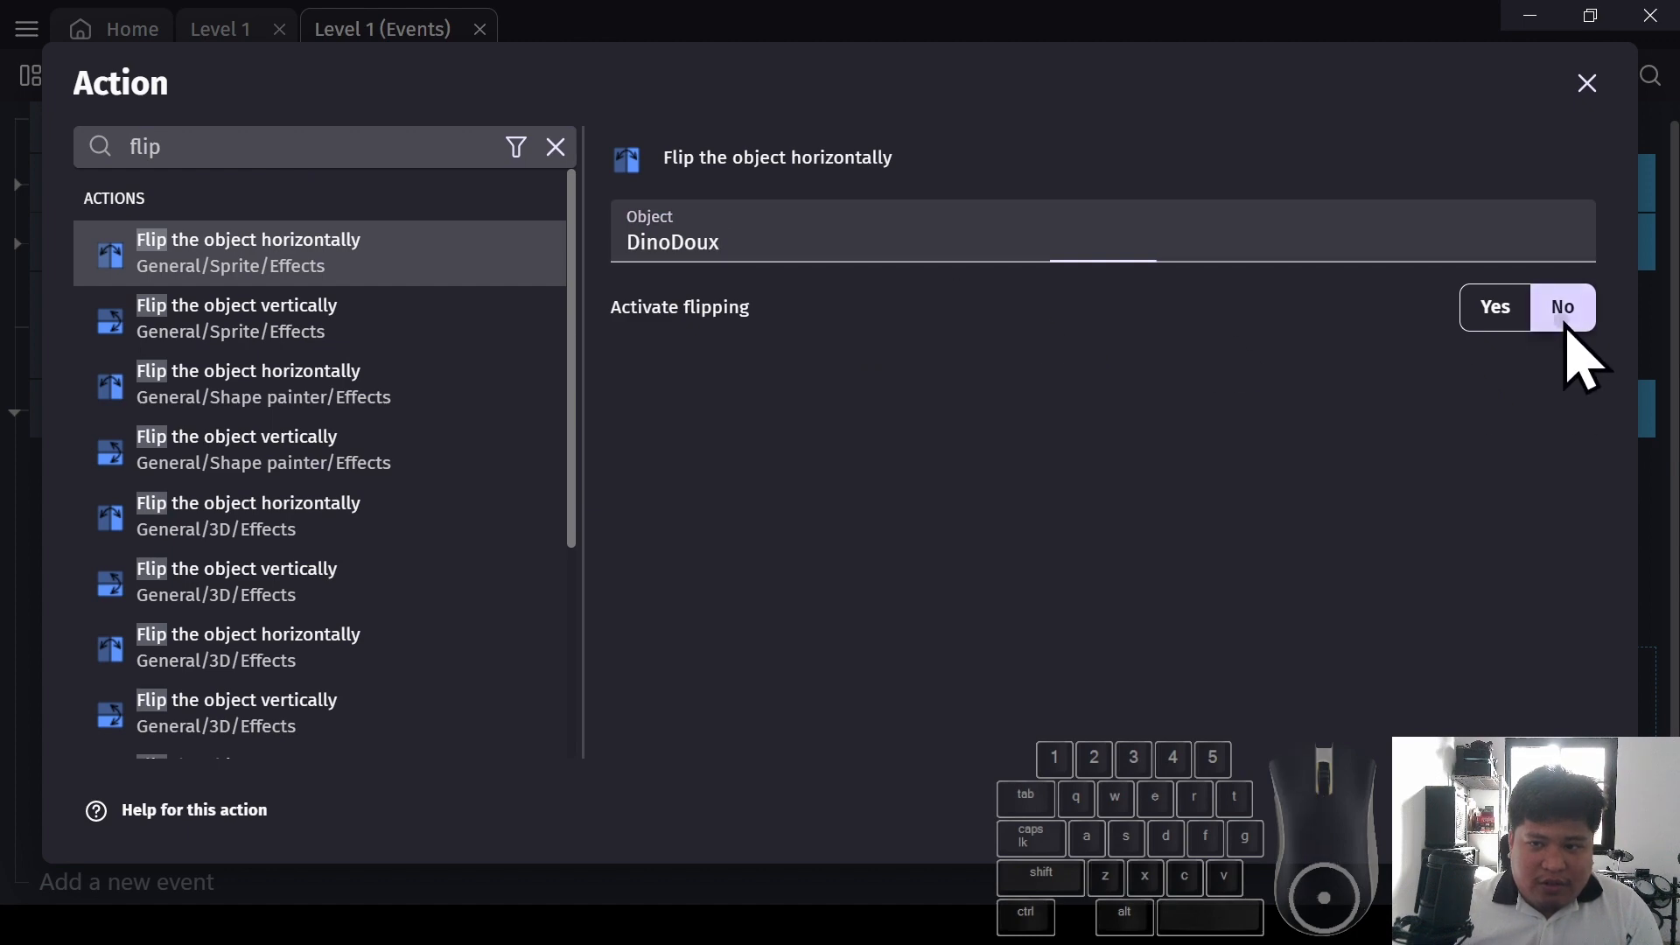
click(1566, 810)
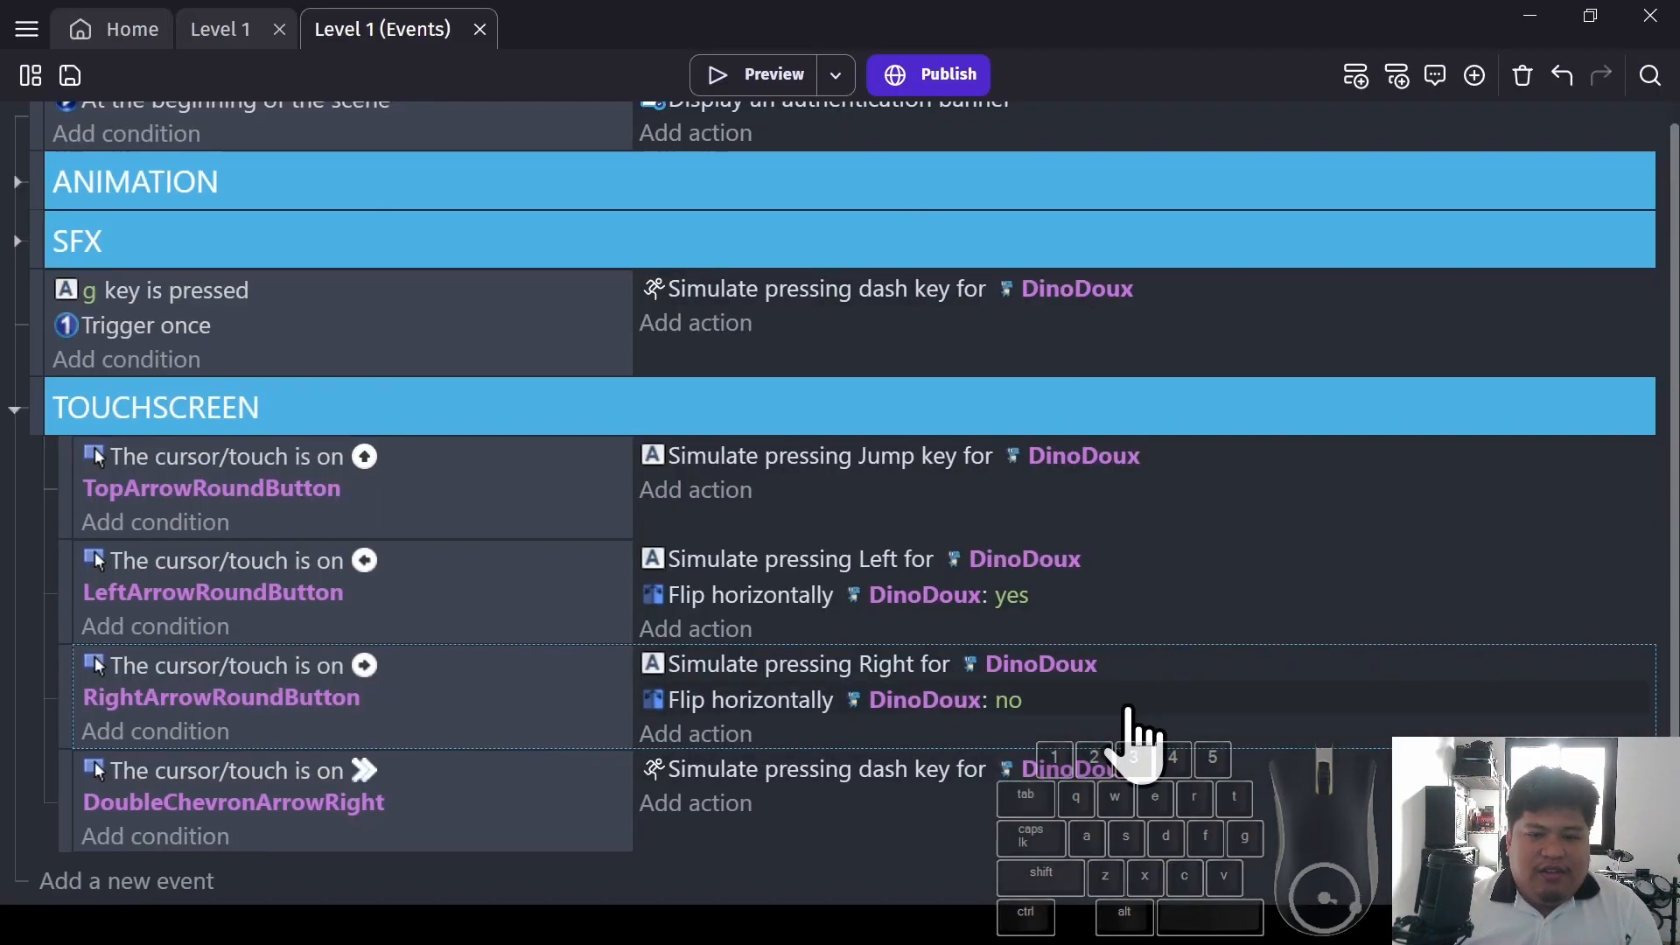
Expand the ANIMATION group to compare its Left and Right key flip actions with the touchscreen ones, and collapse it
click(14, 184)
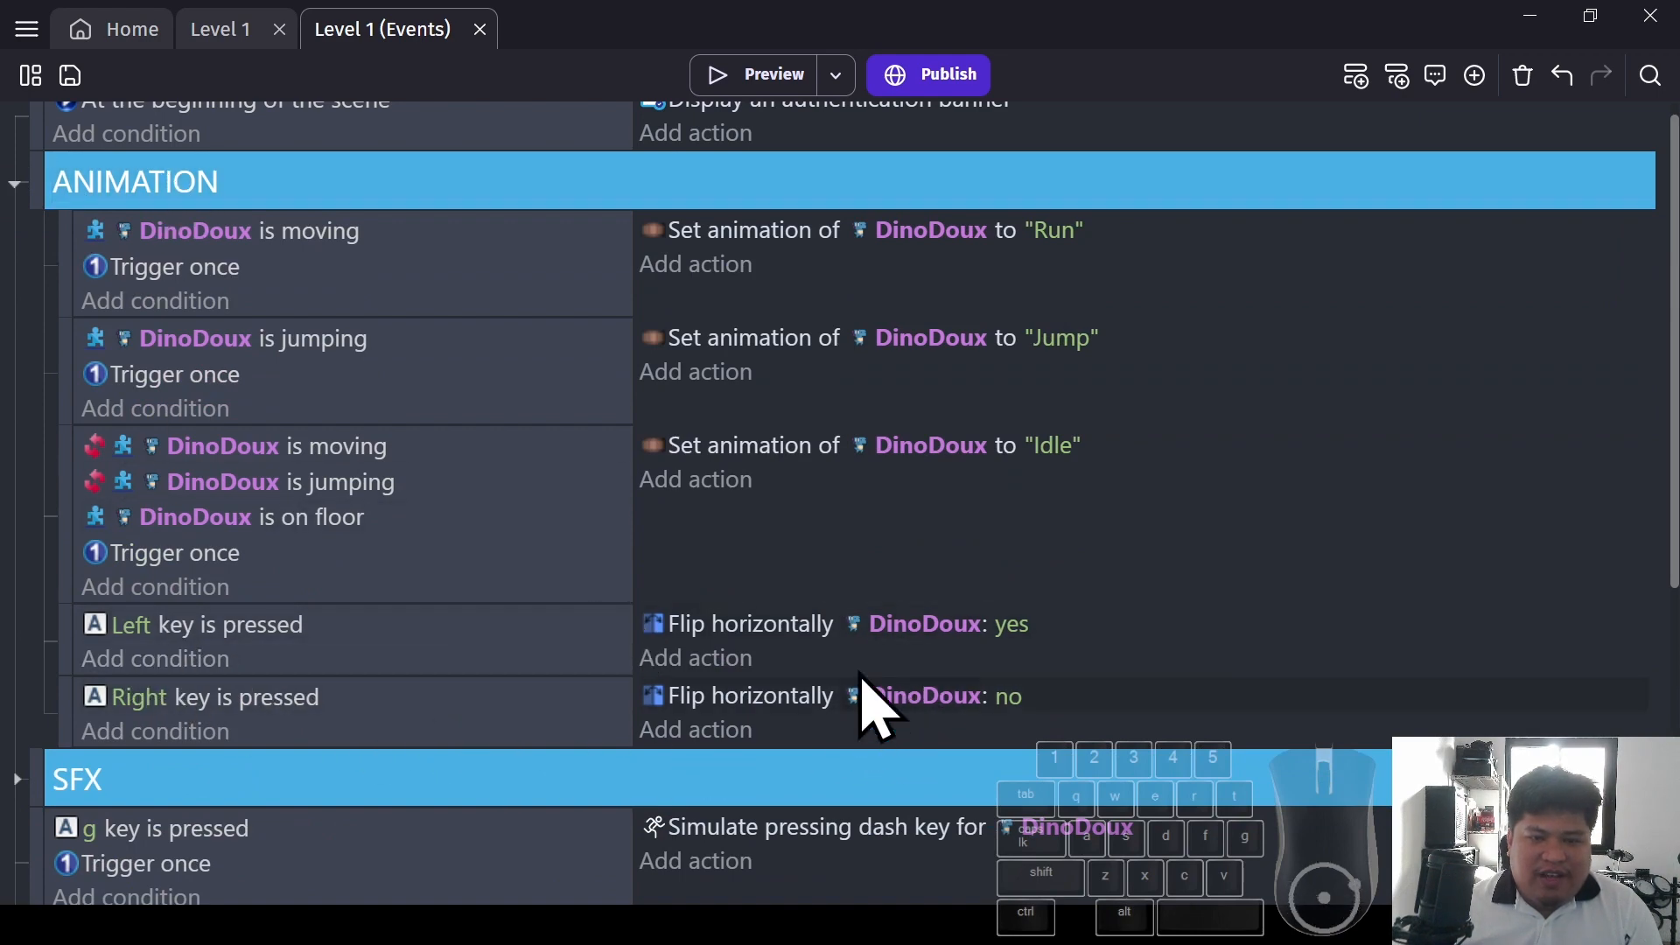
scroll(1211, 661, down, 5)
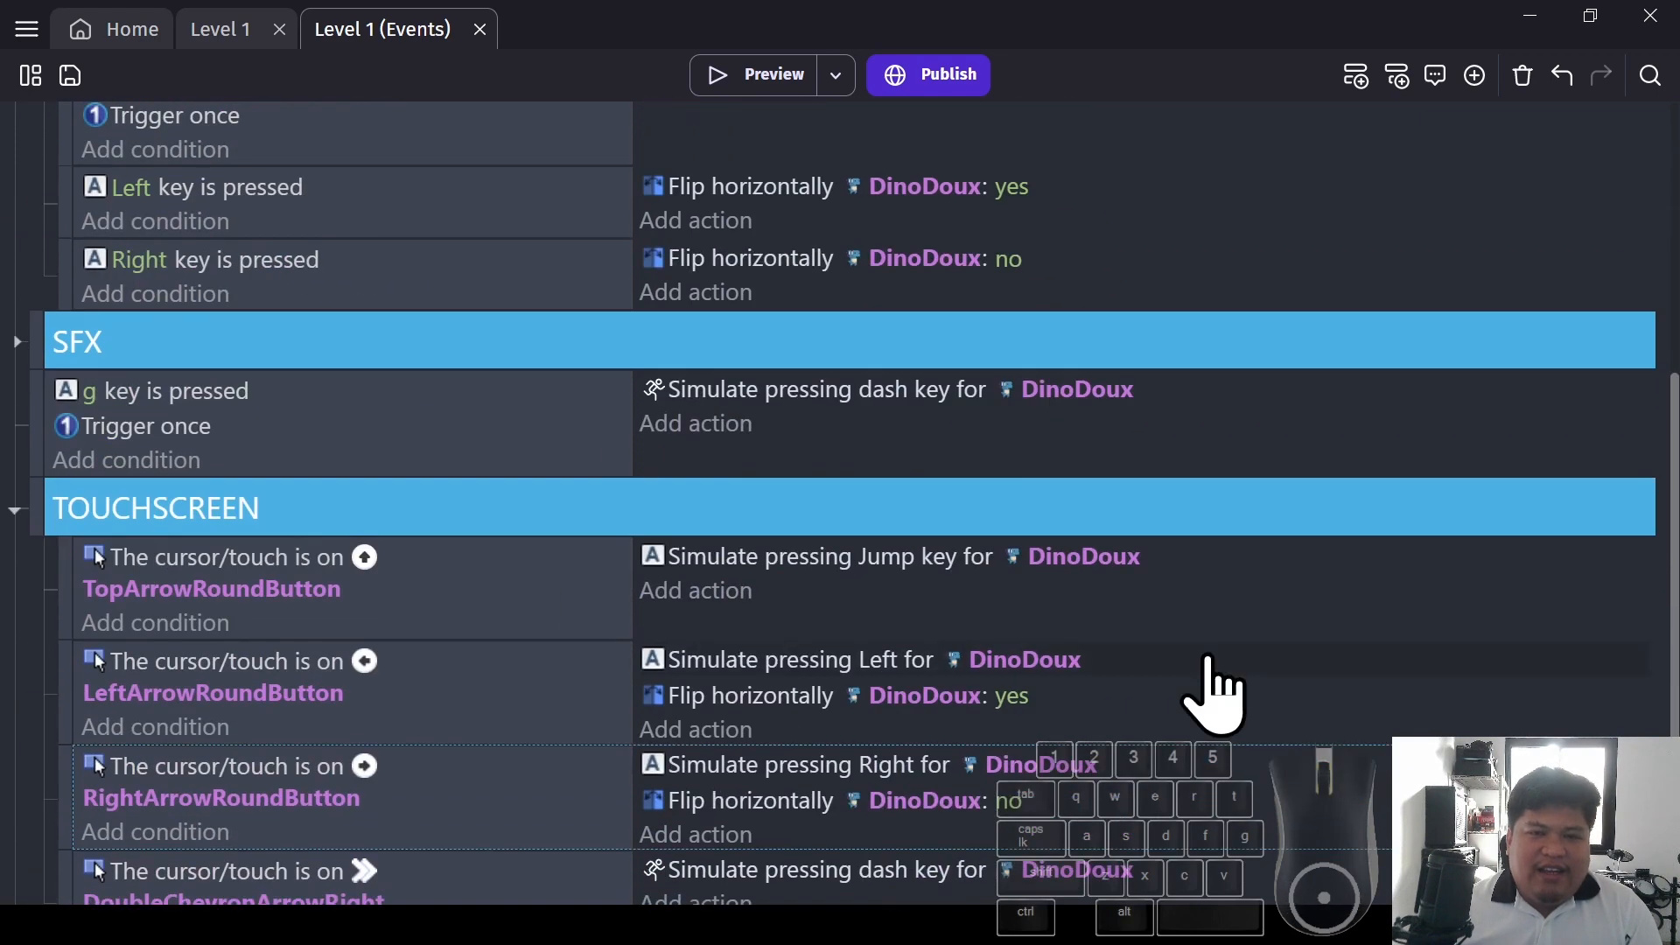
scroll(213, 454, up, 5)
click(17, 208)
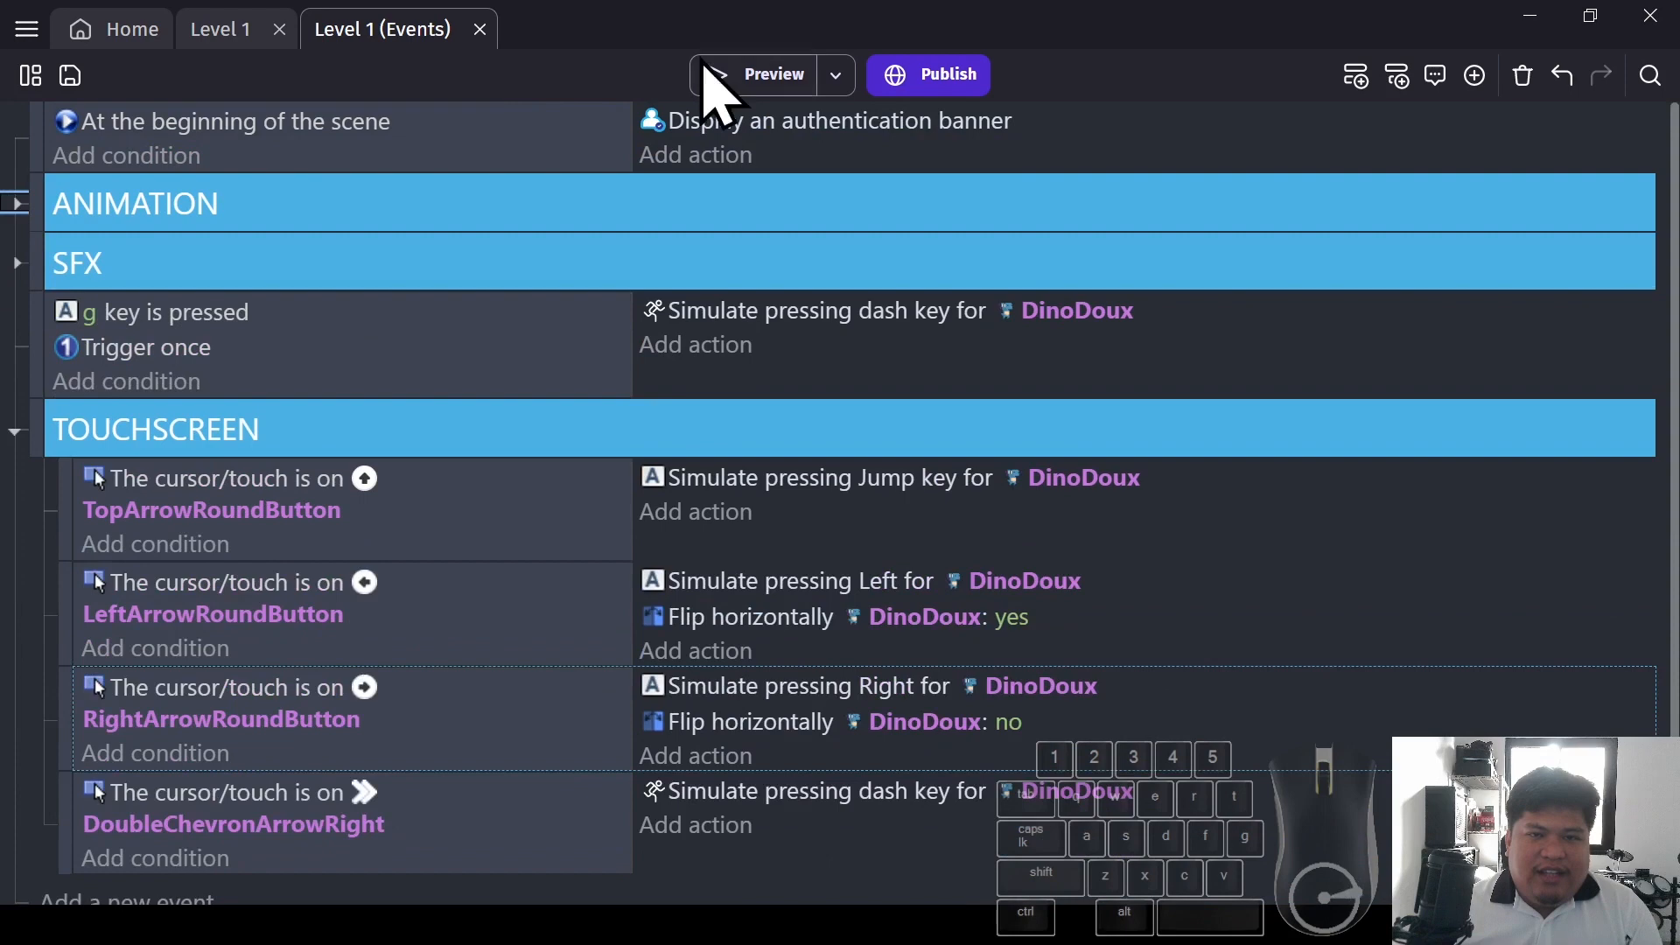
Preview the game, dismiss the authentication banner, and test DinoDoux's facing direction with the on-screen left and right arrow buttons
click(765, 90)
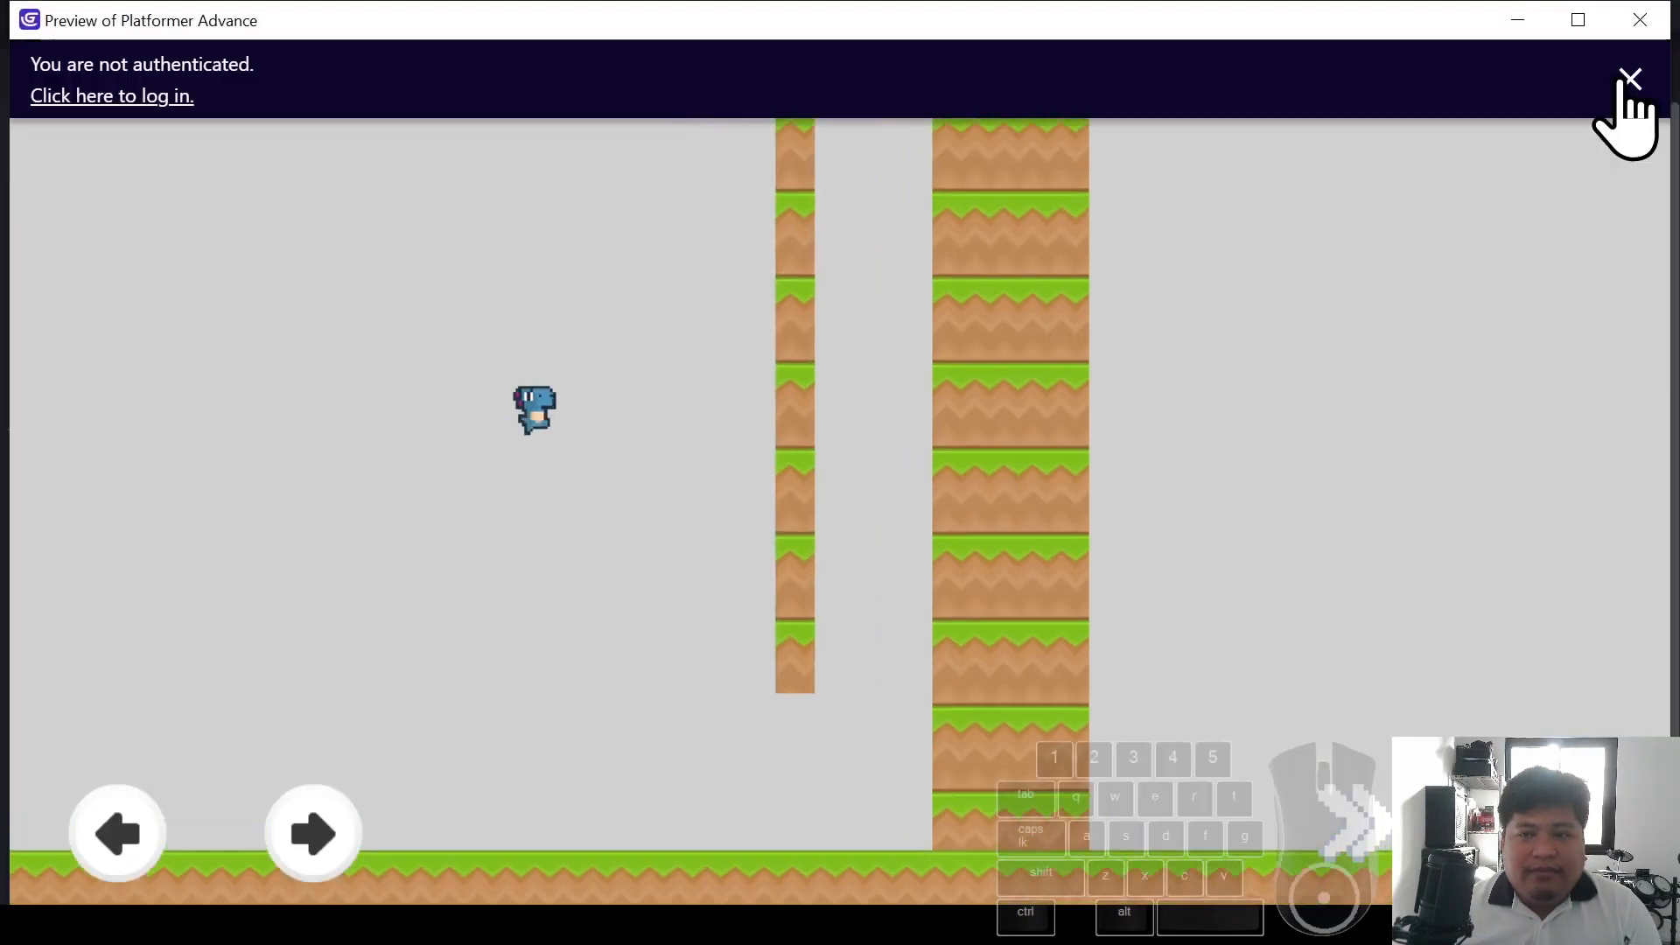
click(1621, 79)
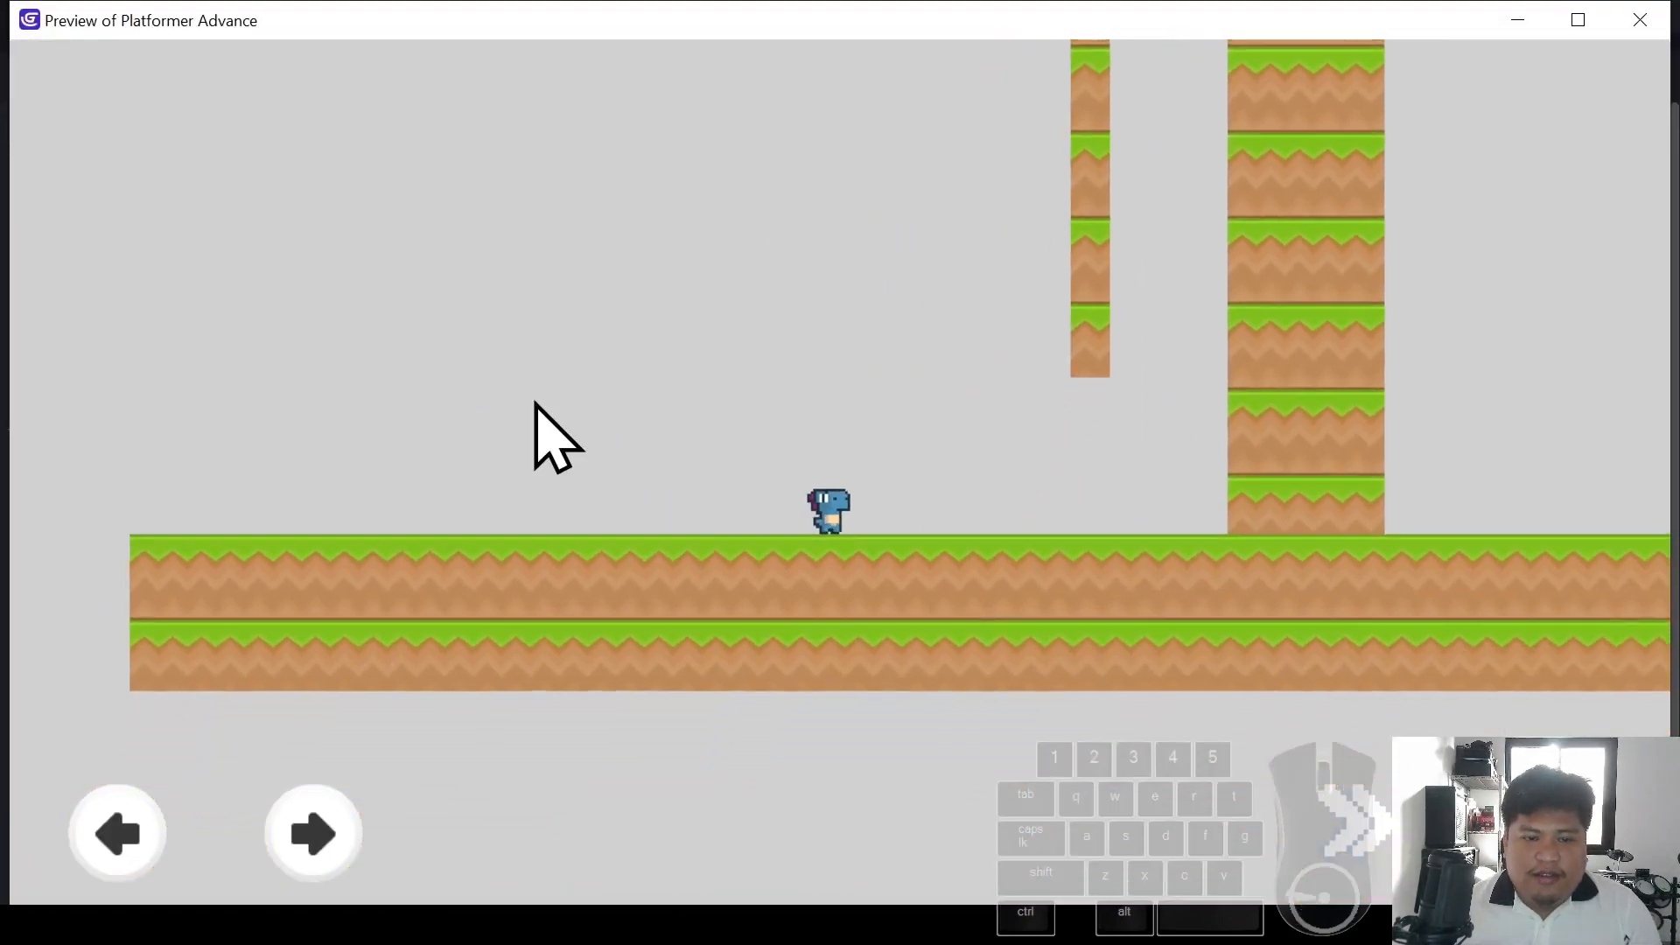
click(337, 848)
click(98, 840)
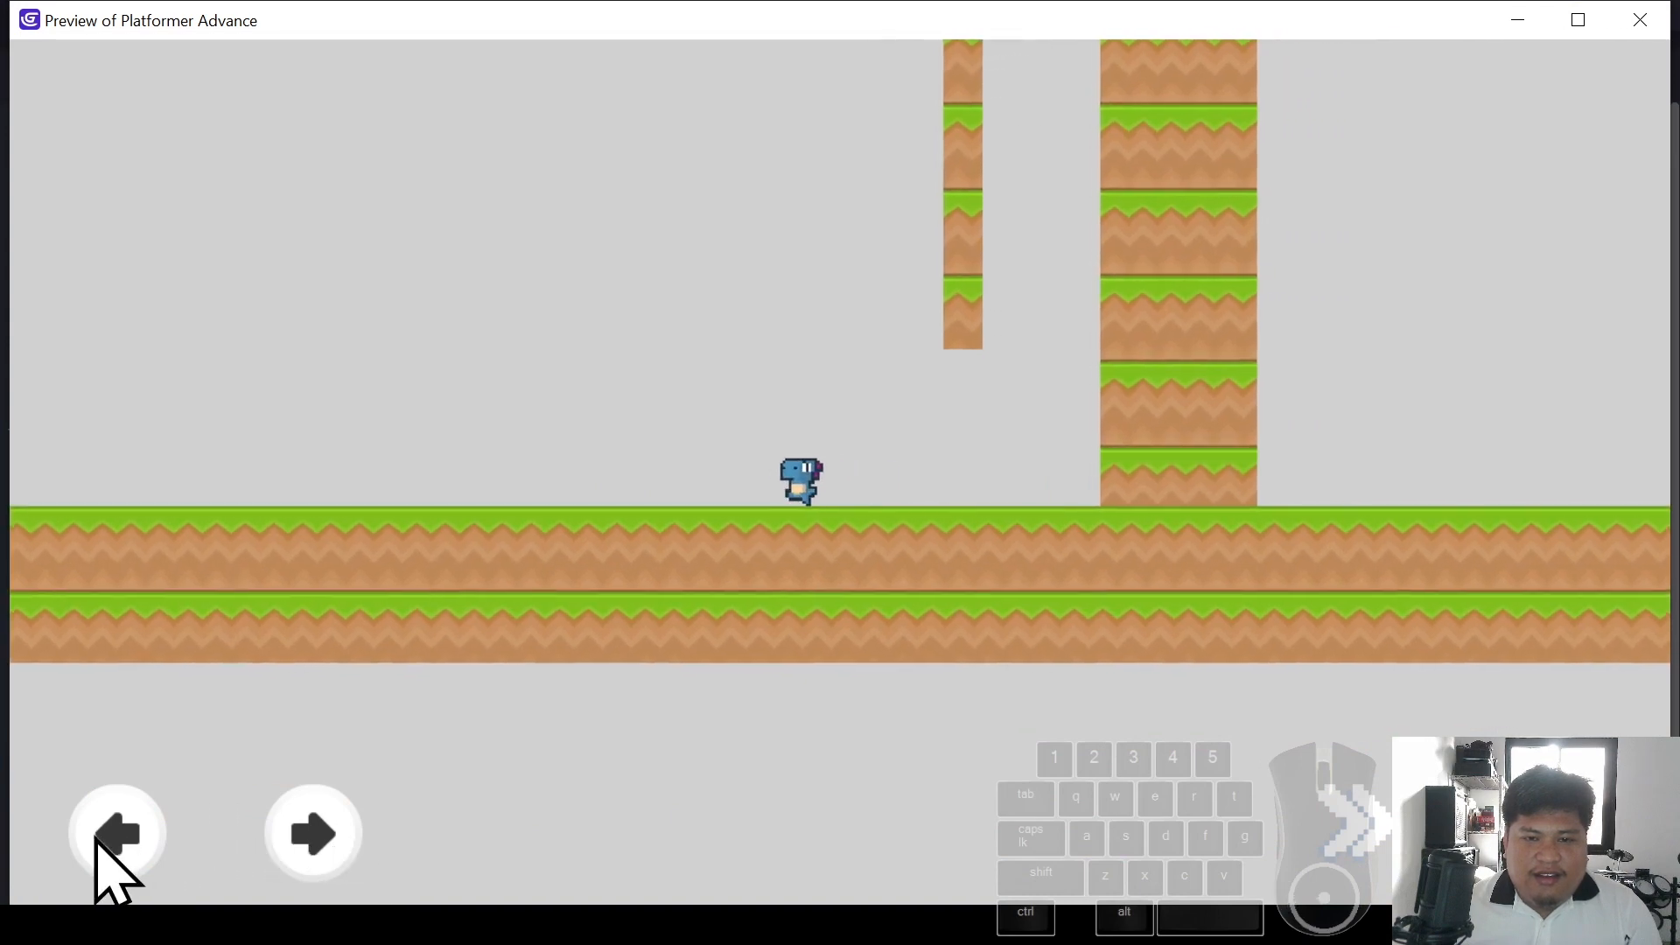
click(323, 861)
click(127, 831)
Test repeated jumps with the on-screen jump button and close the preview
click(1563, 833)
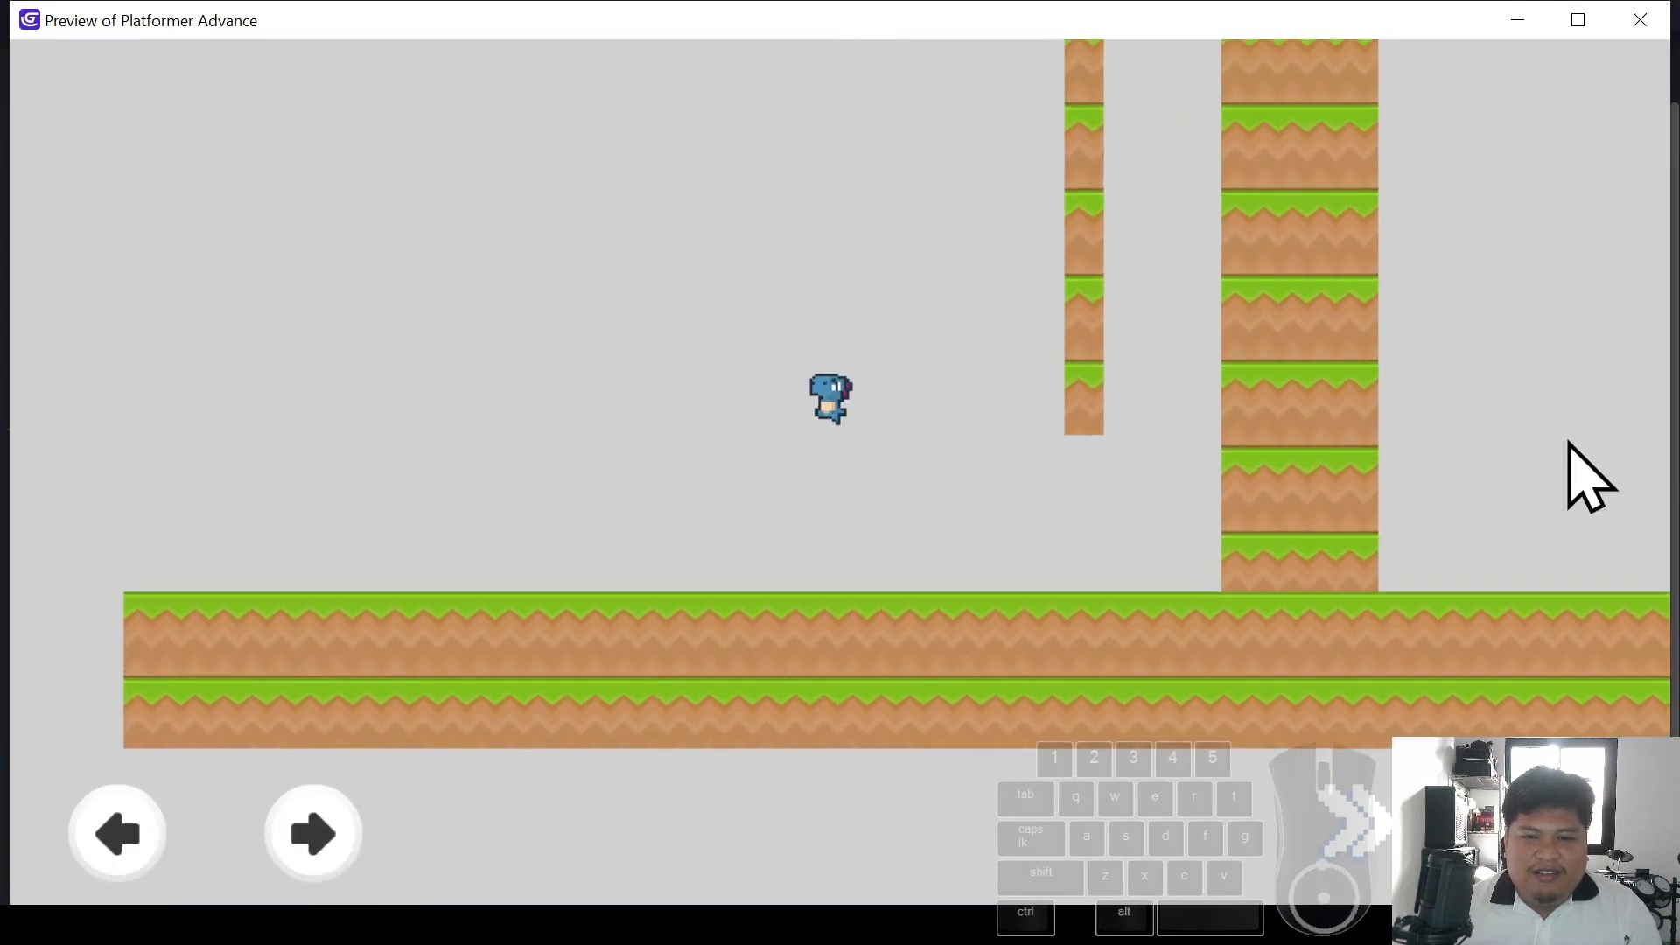
click(1562, 833)
click(1562, 833)
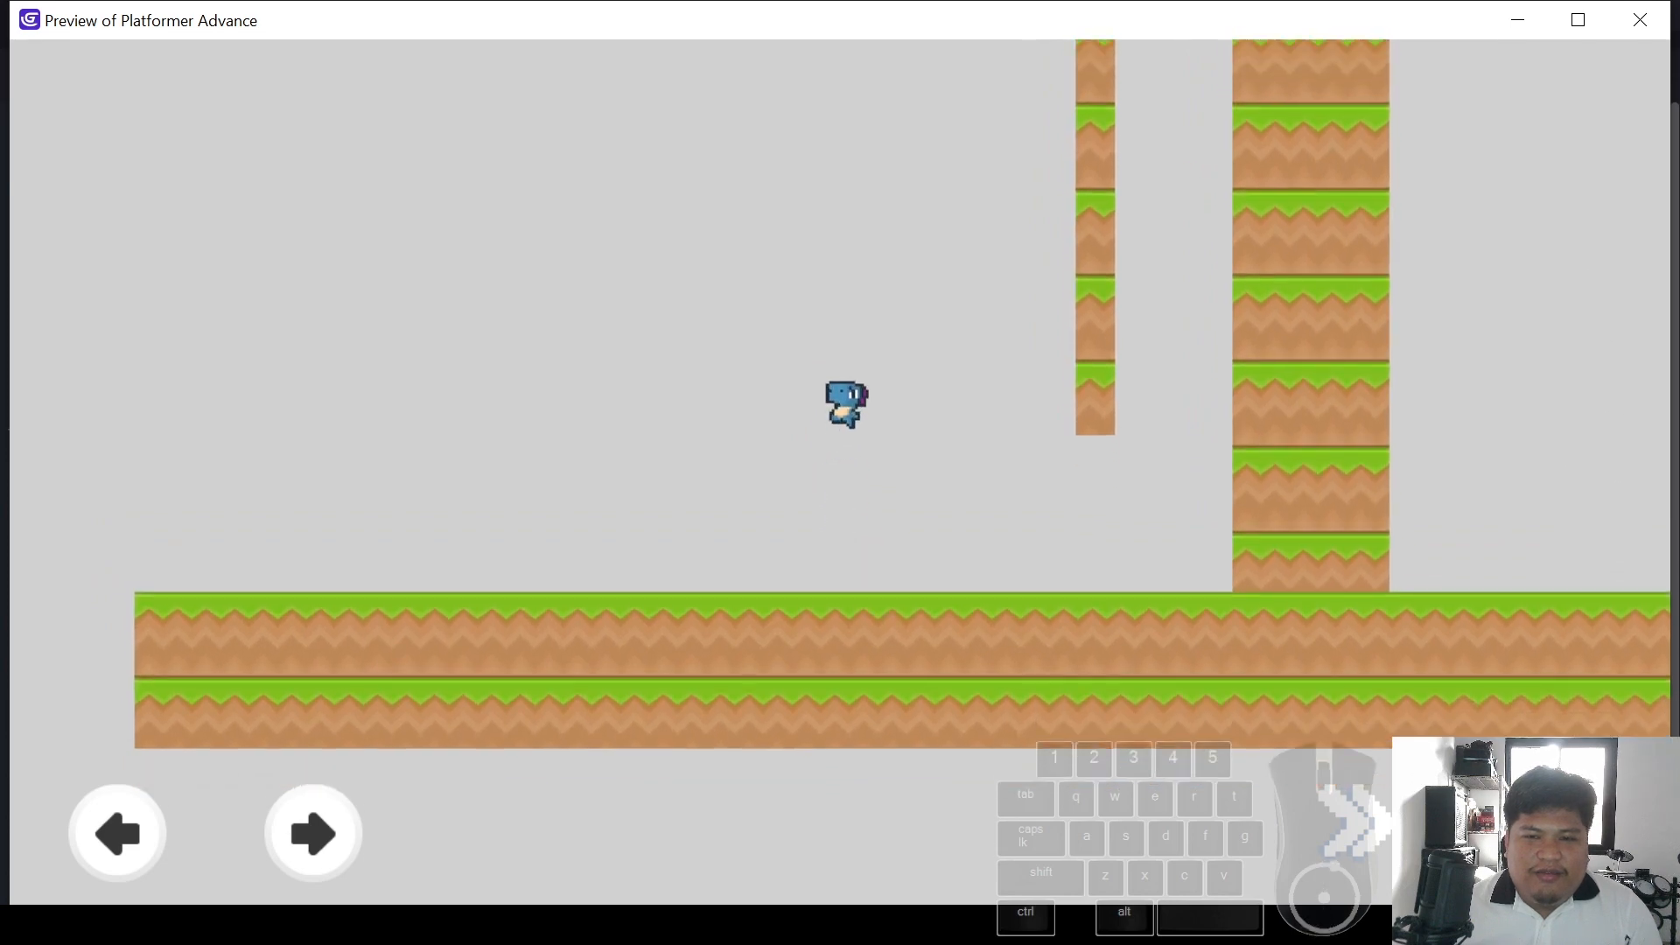
click(1563, 833)
click(1563, 833)
click(1563, 833)
click(1563, 833)
click(1563, 833)
click(1563, 833)
click(1563, 833)
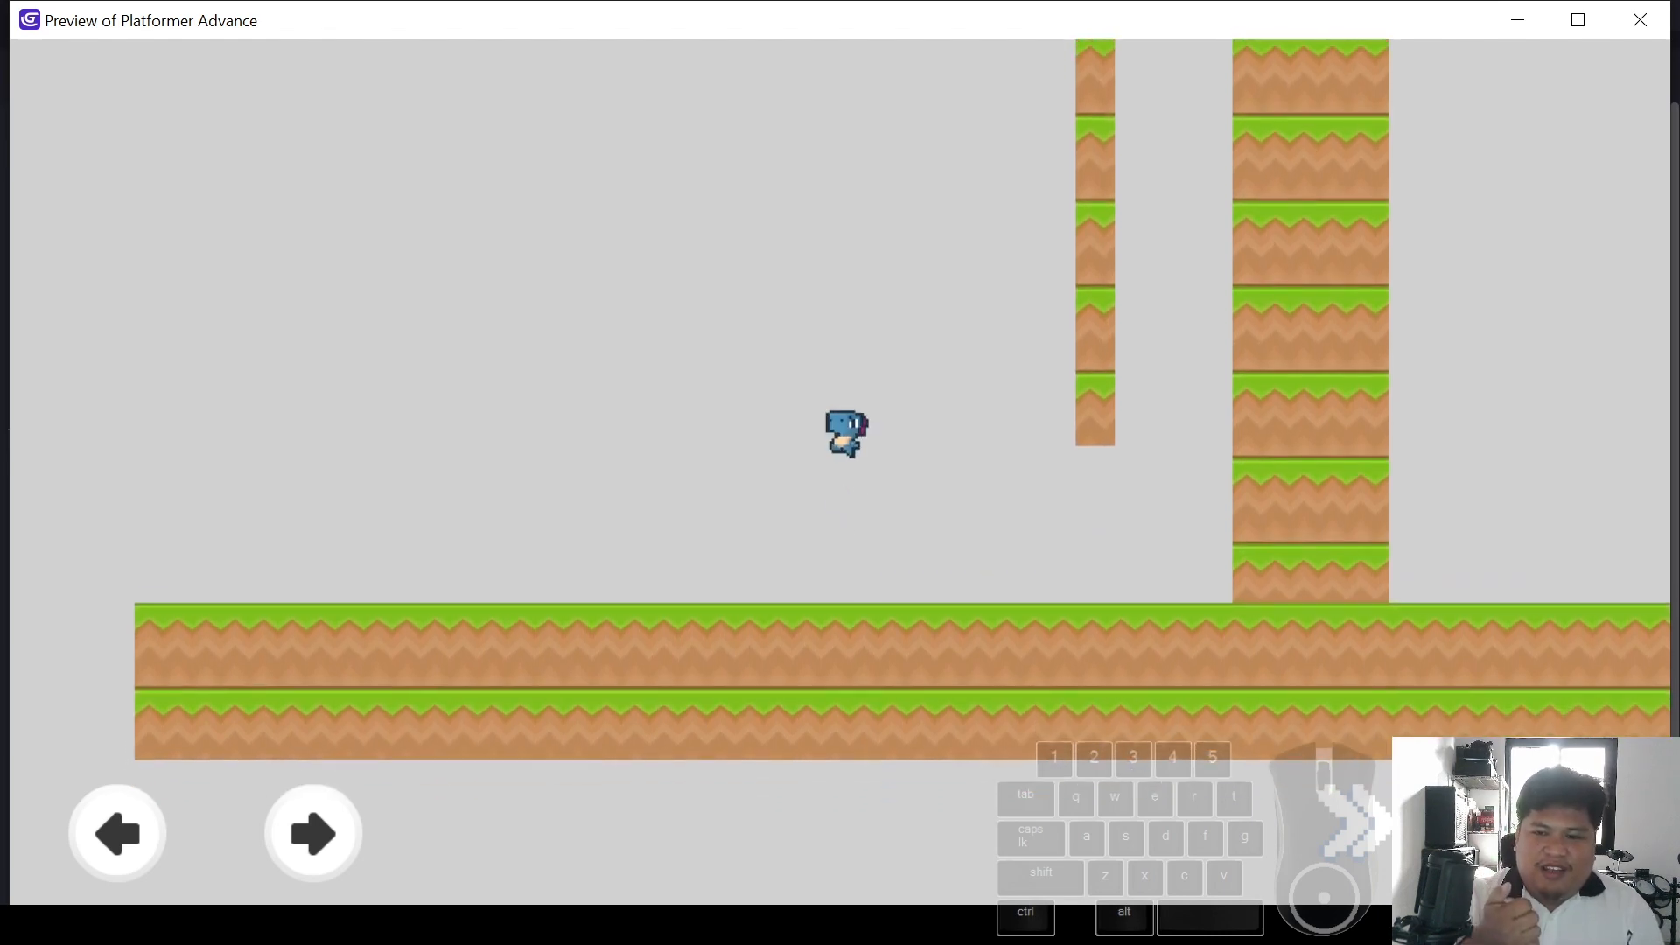
click(1563, 833)
click(1563, 833)
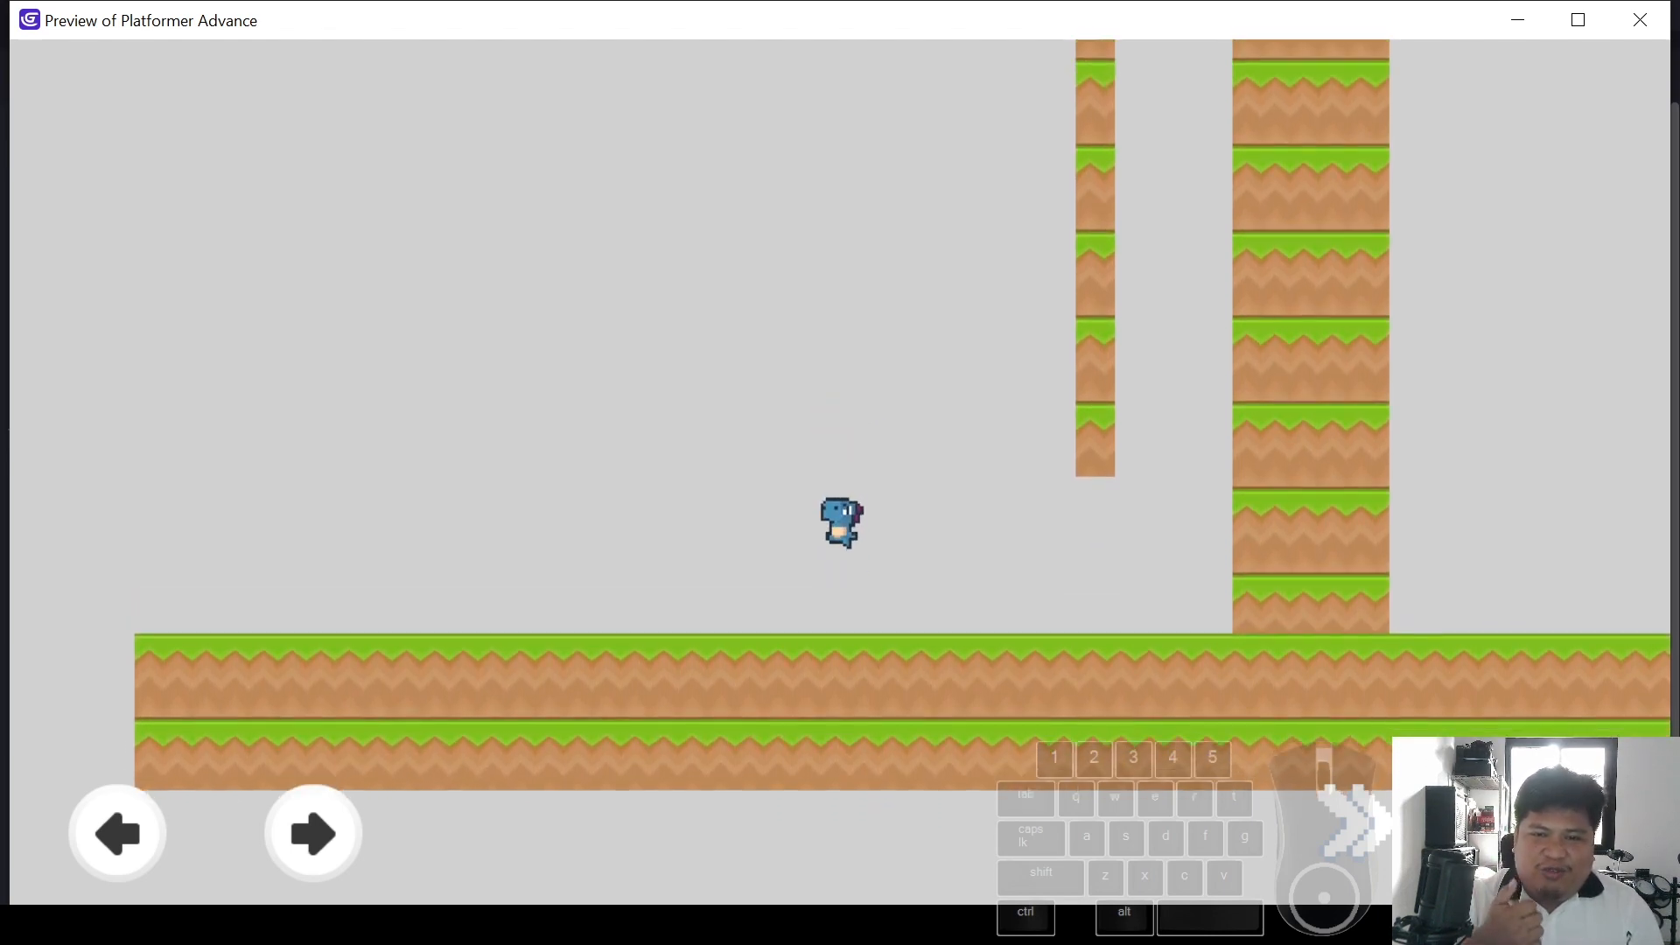
click(1562, 833)
click(1563, 833)
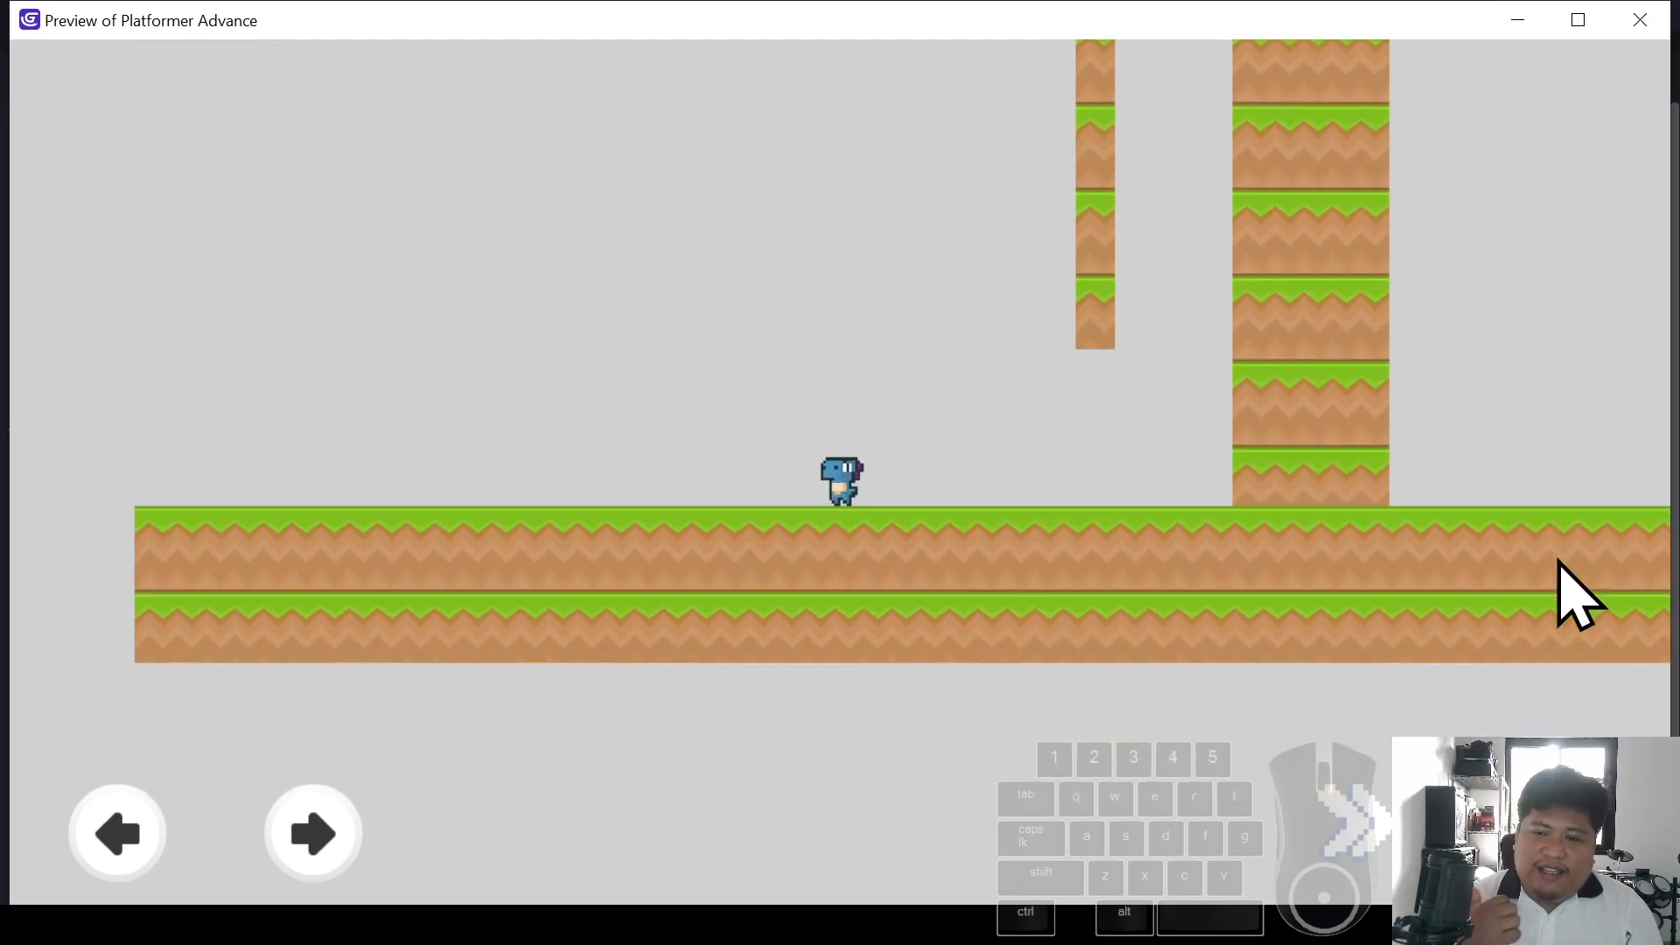
click(1639, 24)
Create an event with the condition At the beginning of the scene and move it above the ANIMATION group
click(133, 490)
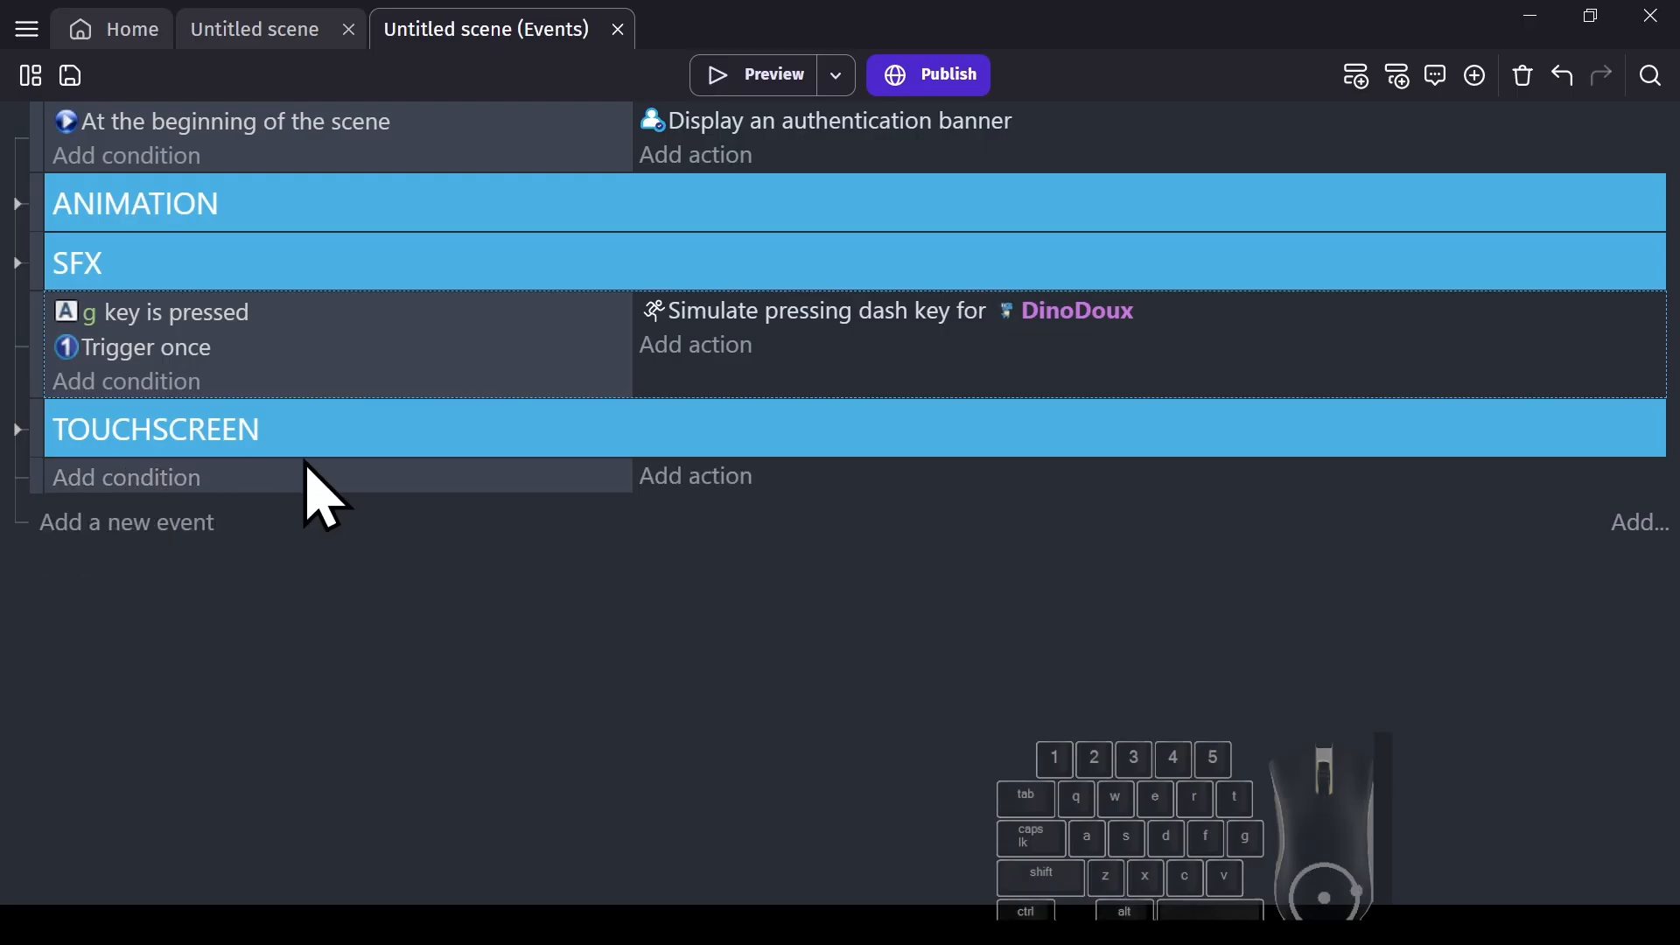
click(159, 483)
click(224, 144)
text(at the begin)
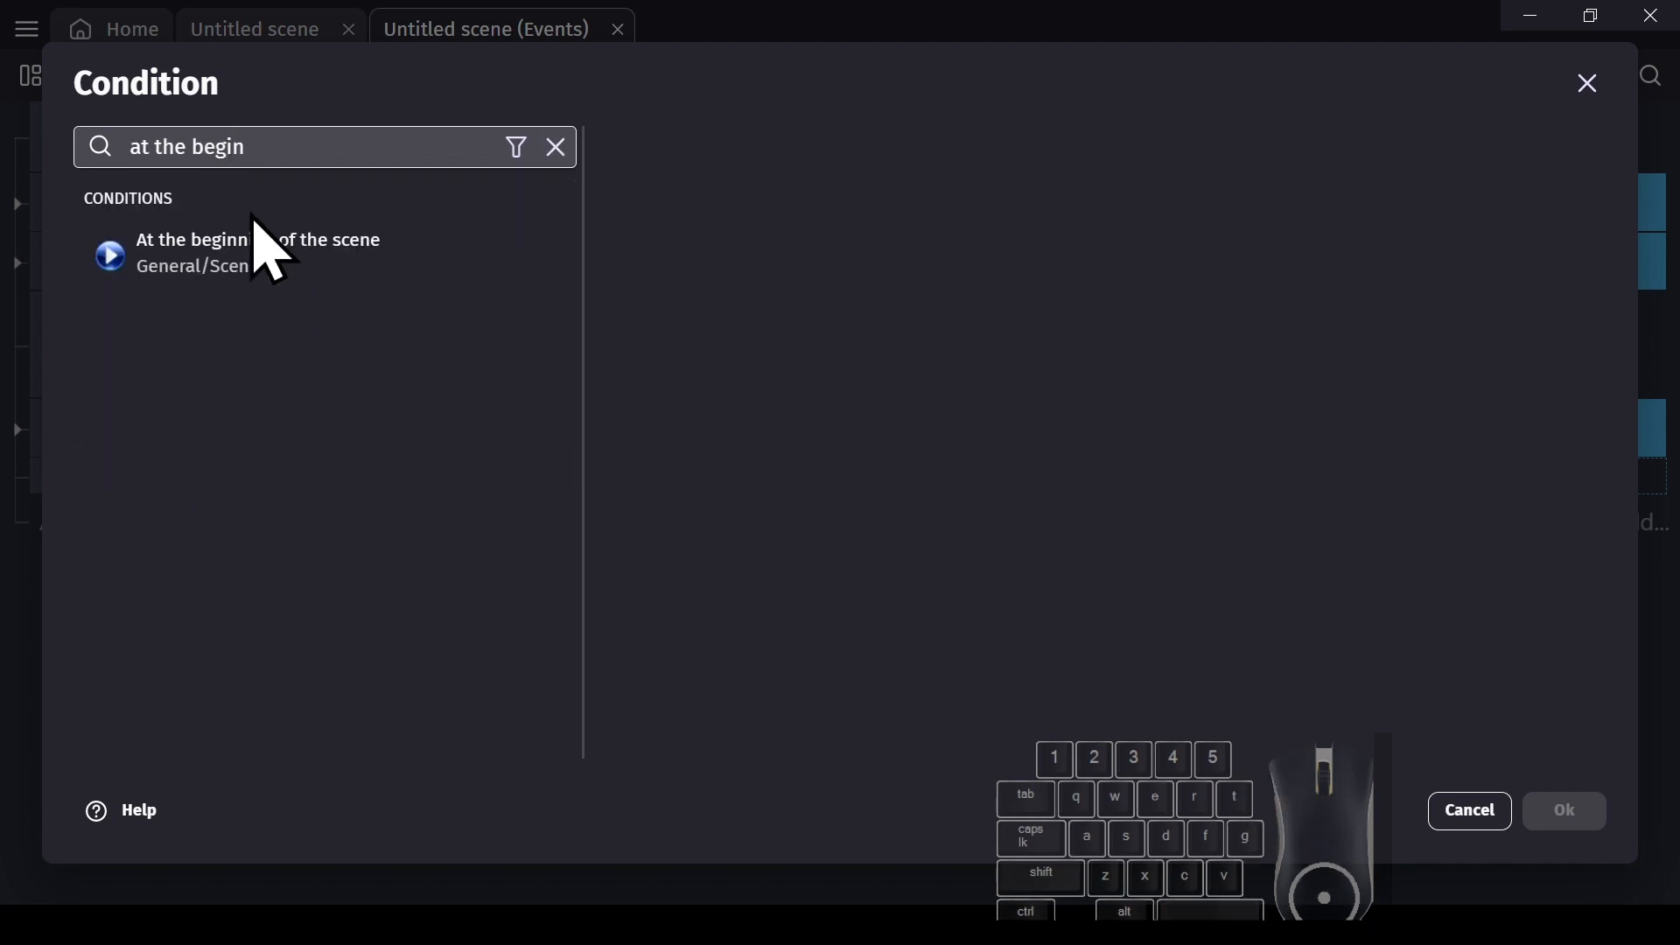
click(258, 245)
click(1568, 814)
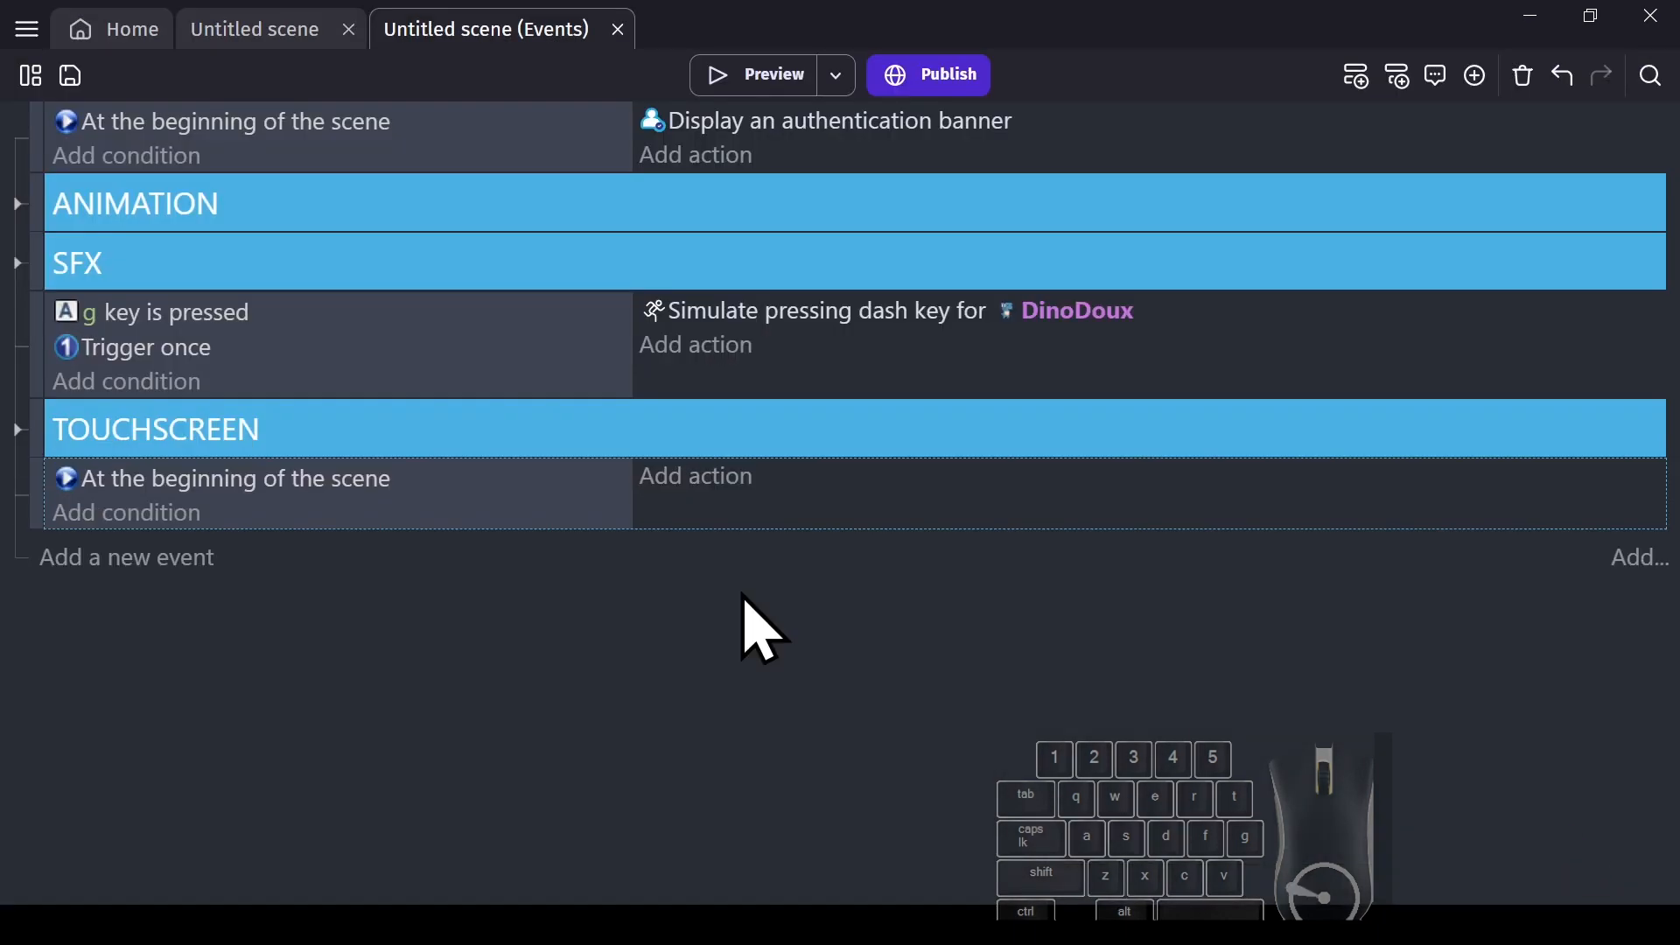
drag(35, 497, 51, 201)
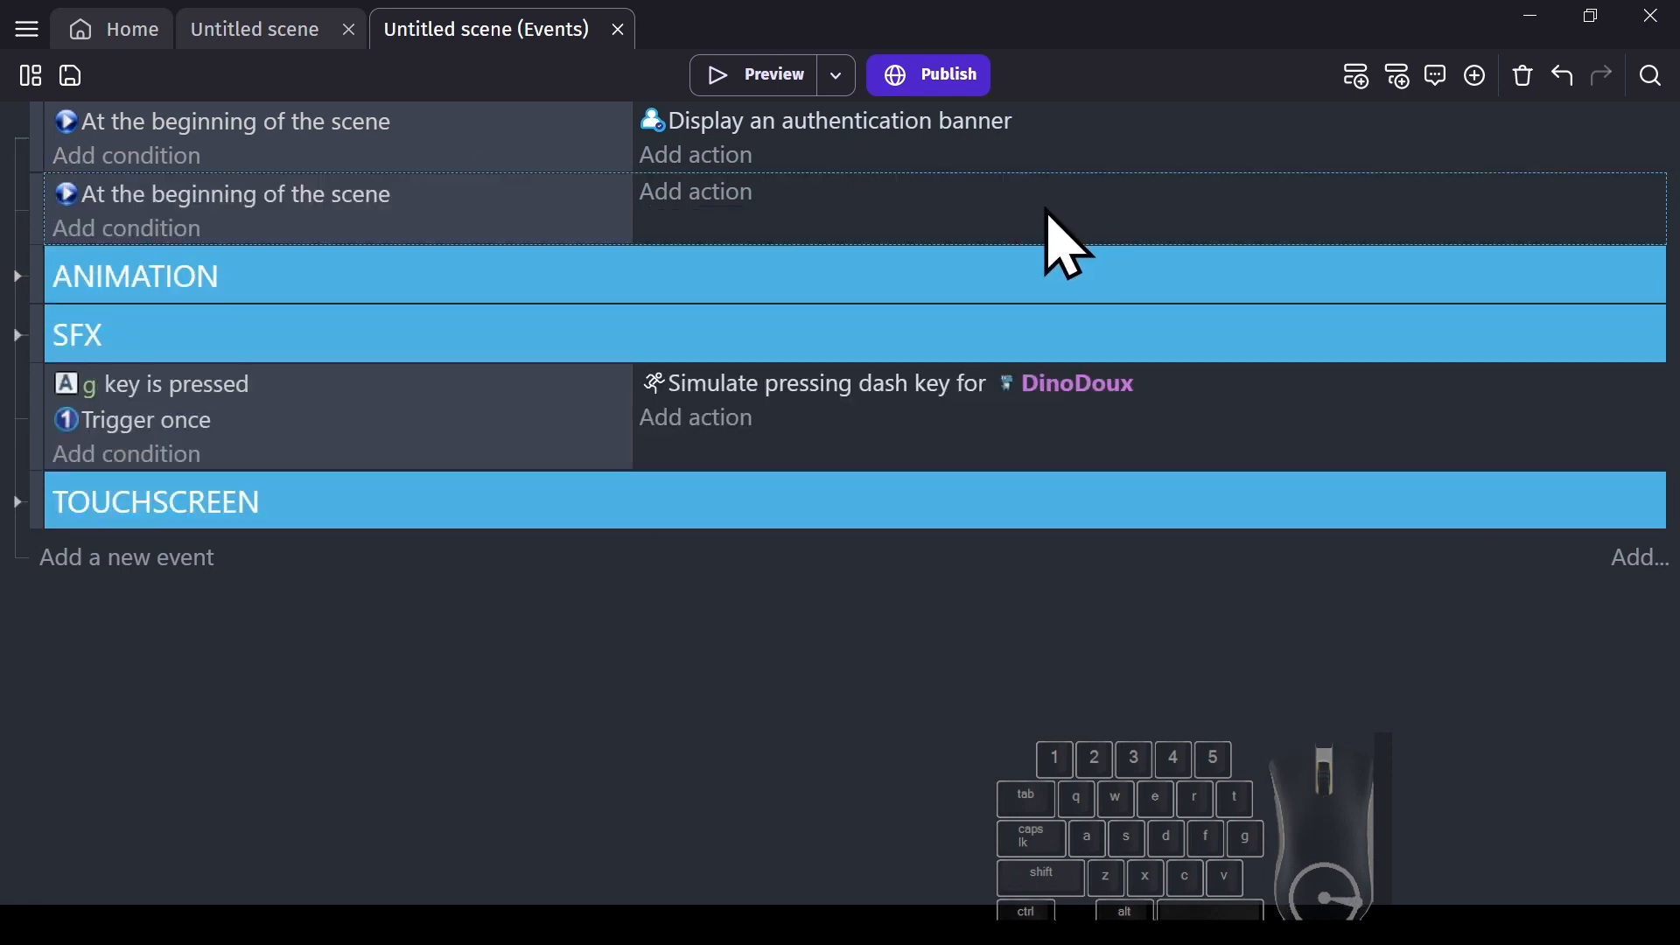
Add the action De/activate moving the mouse cursor with touches, set to No, to the new scene-start event
click(695, 203)
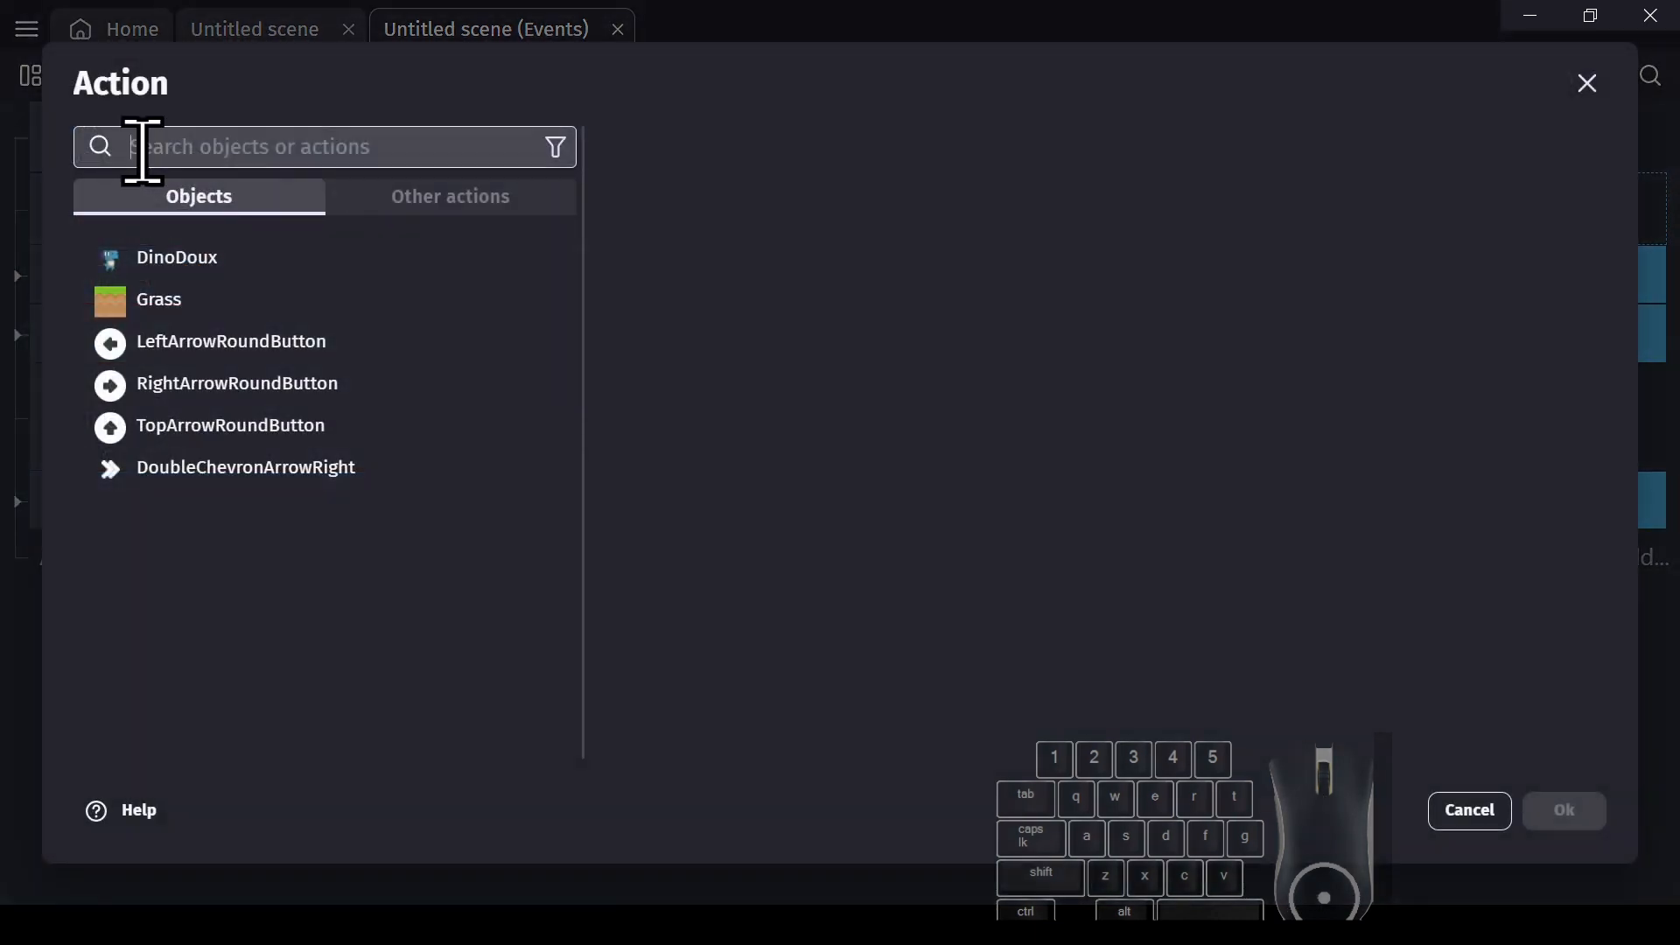
text(mouse cur)
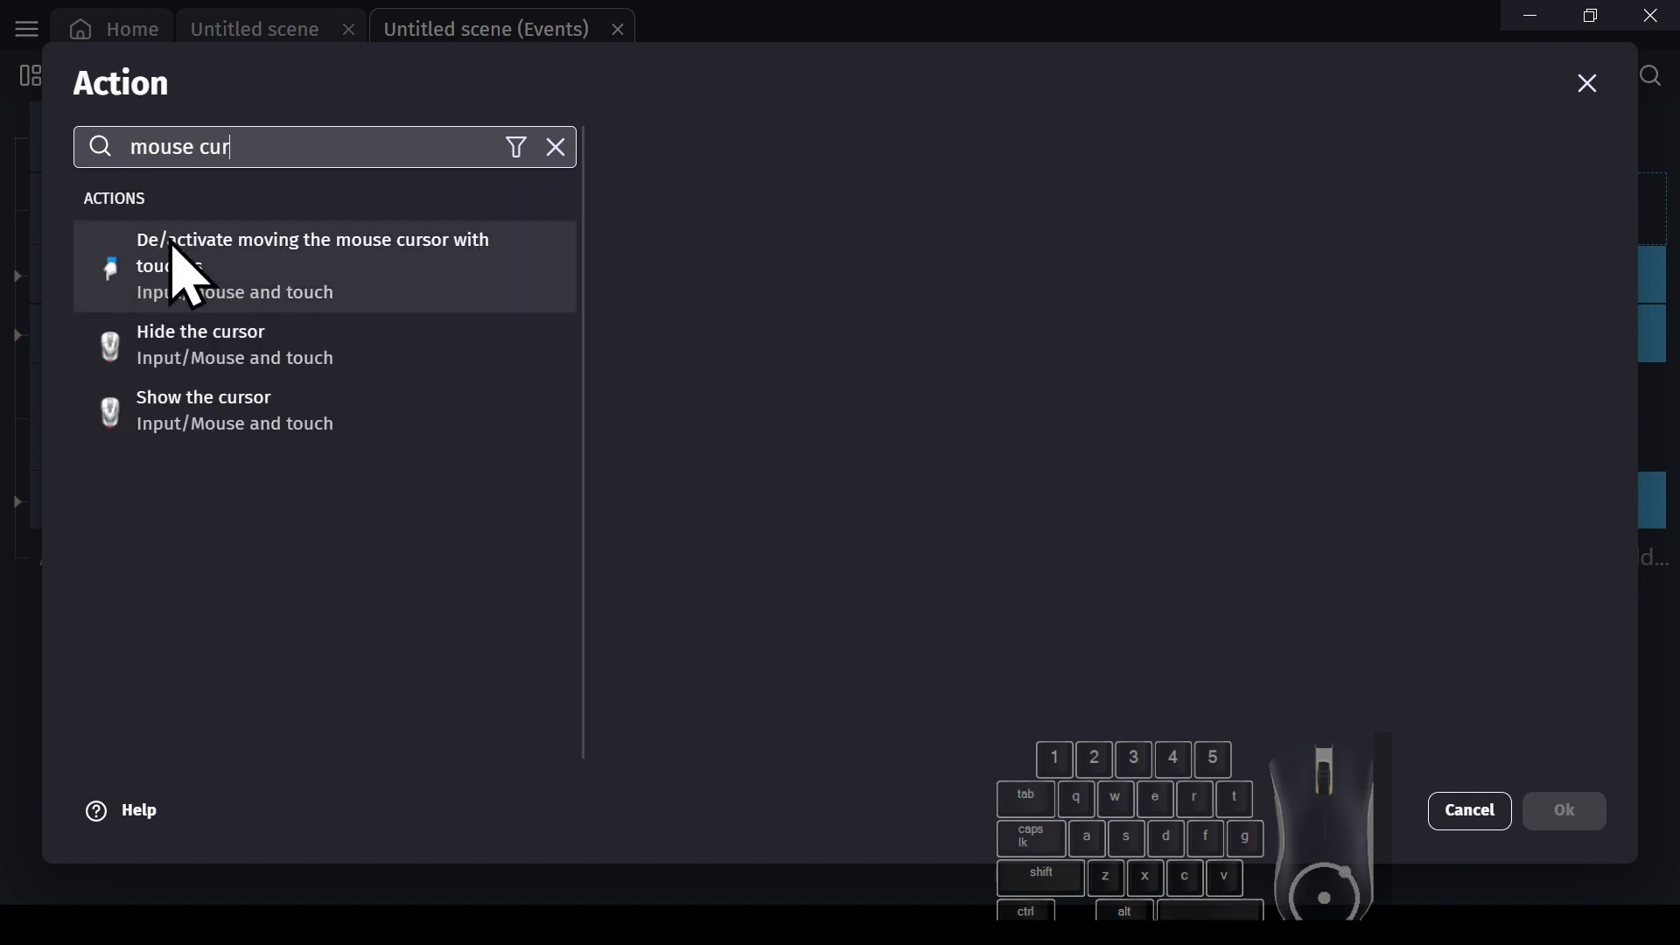
click(210, 279)
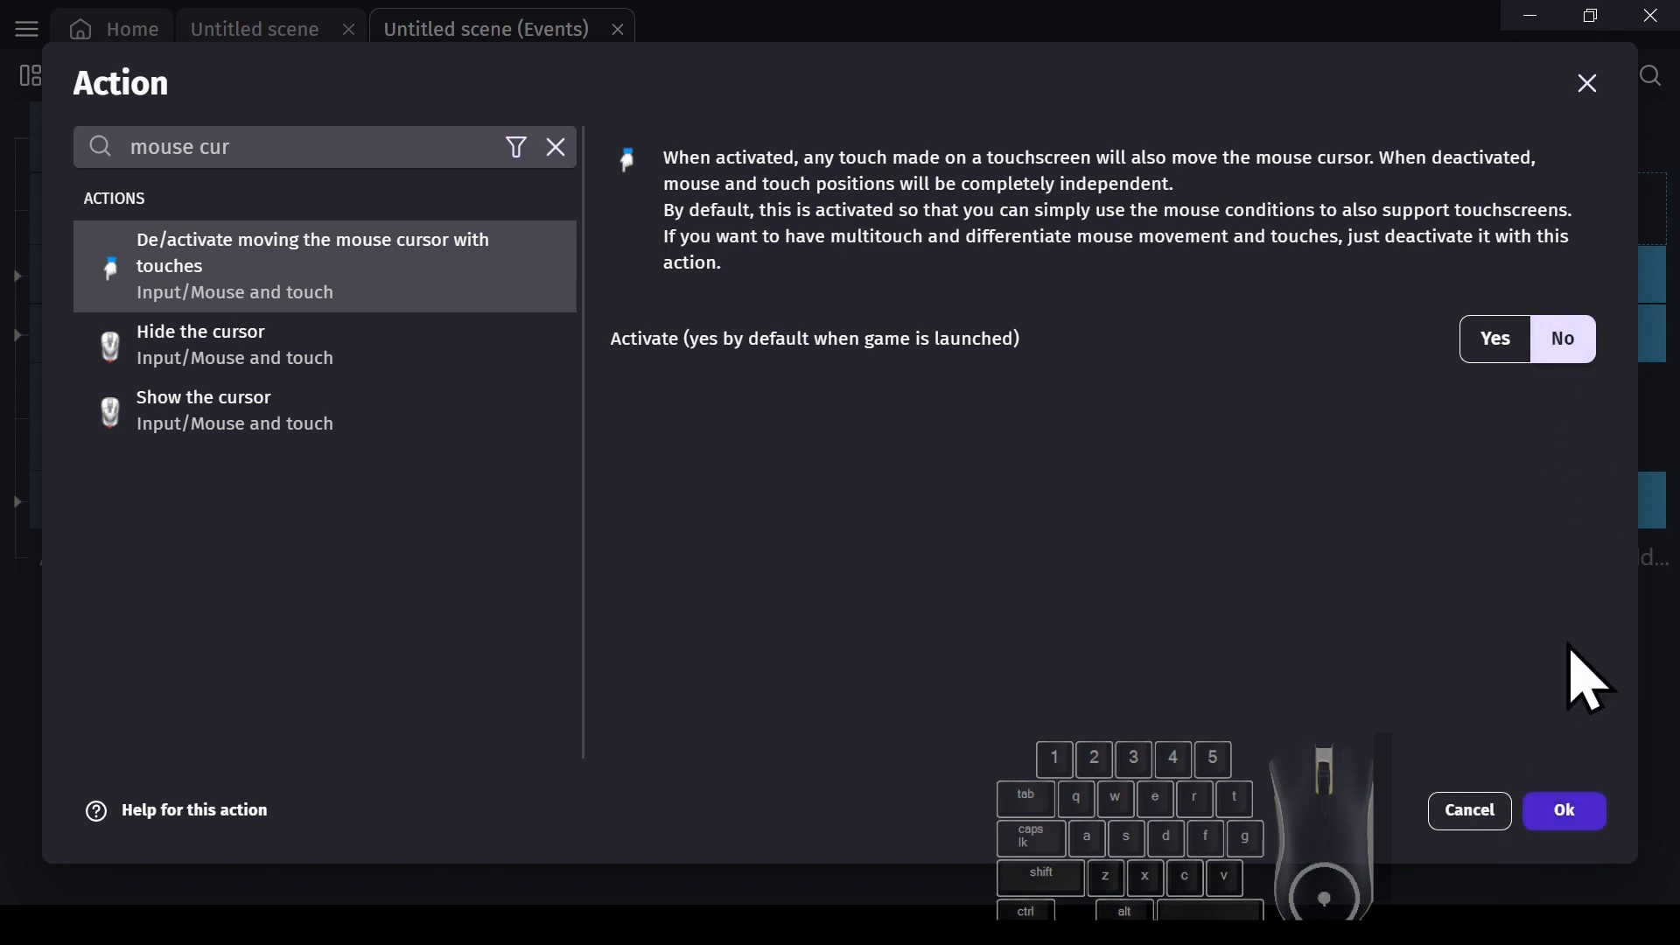
click(1563, 809)
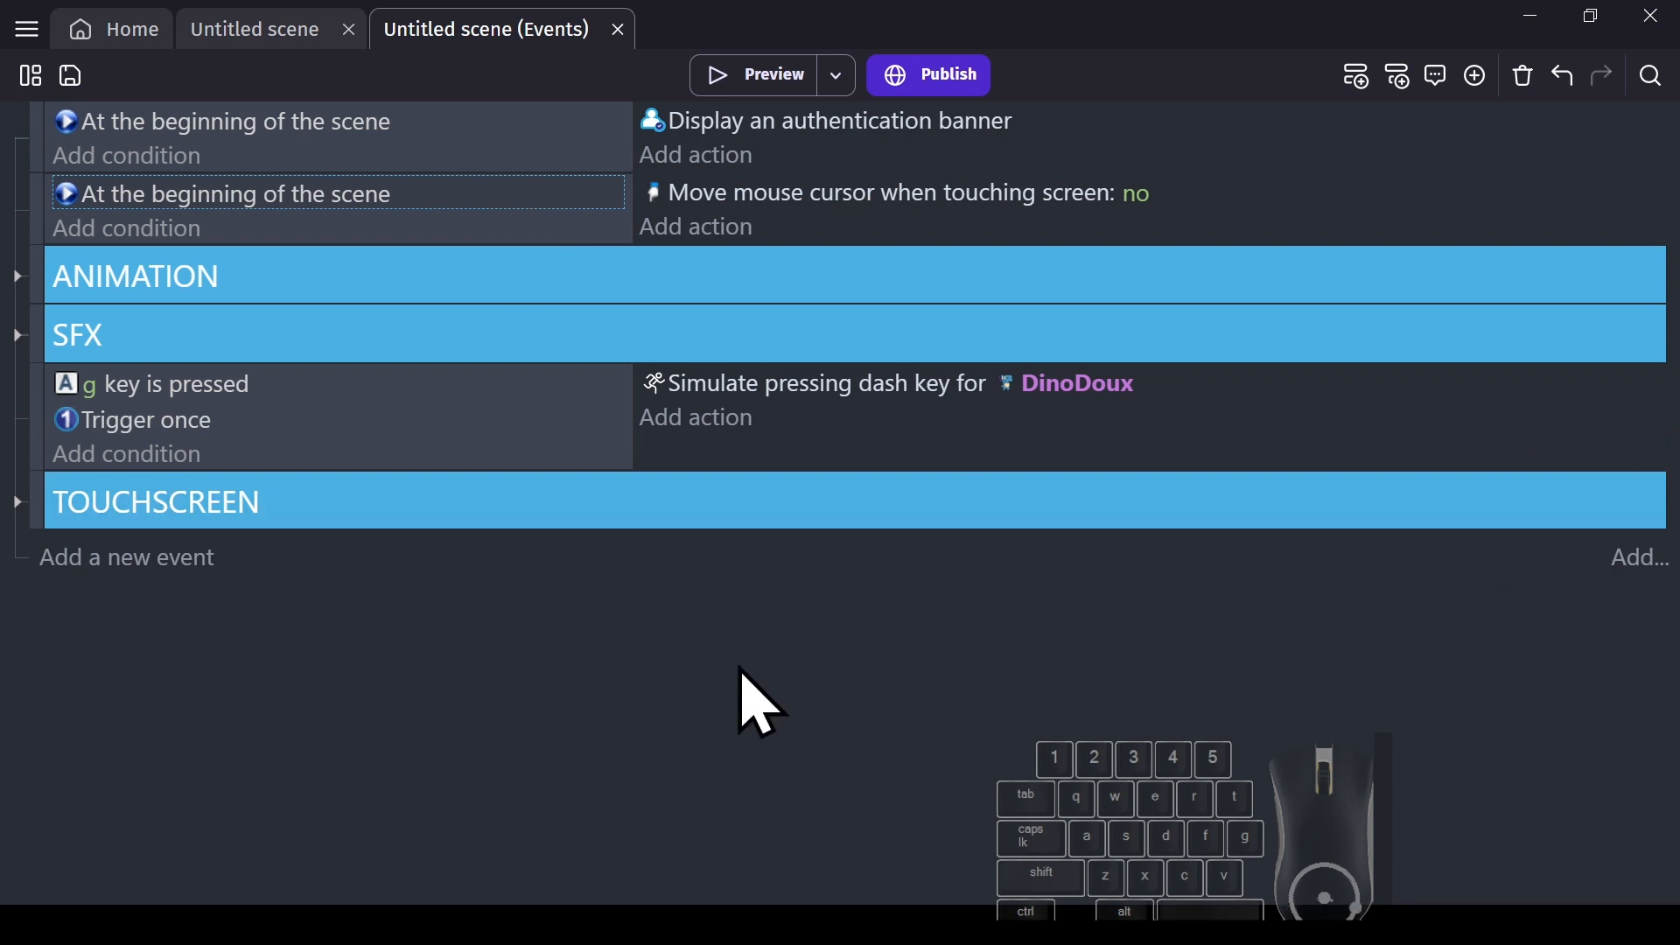
click(96, 521)
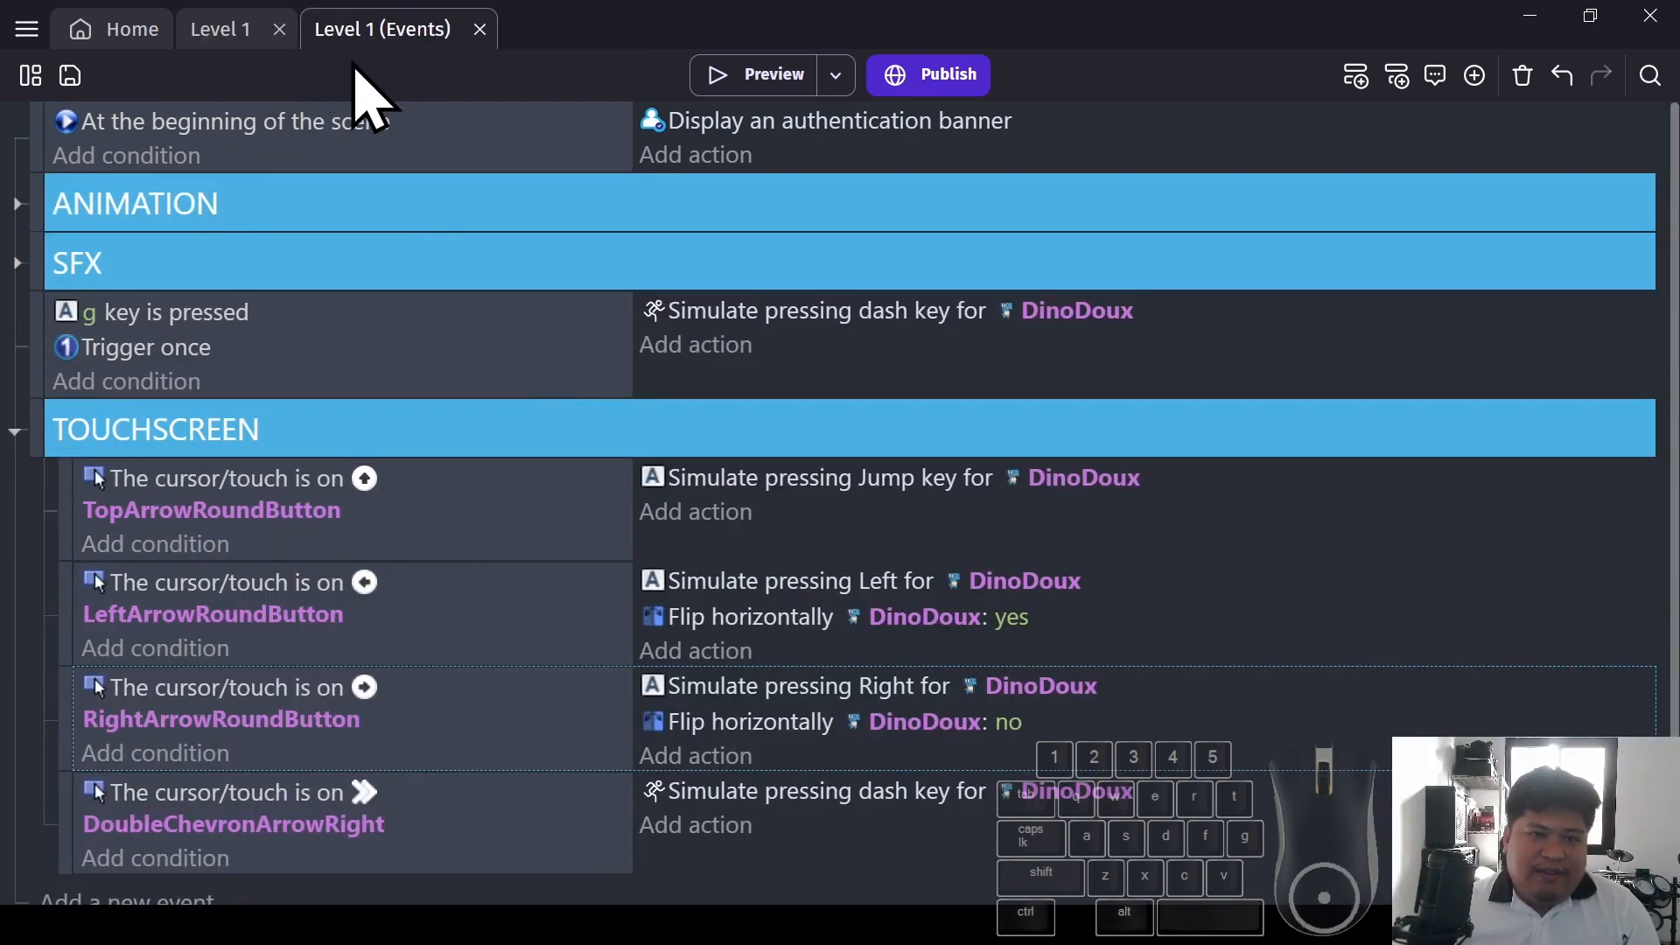
Add a new event with the condition At the beginning of the scene and place it directly above the ANIMATION group
scroll(382, 490, down, 1)
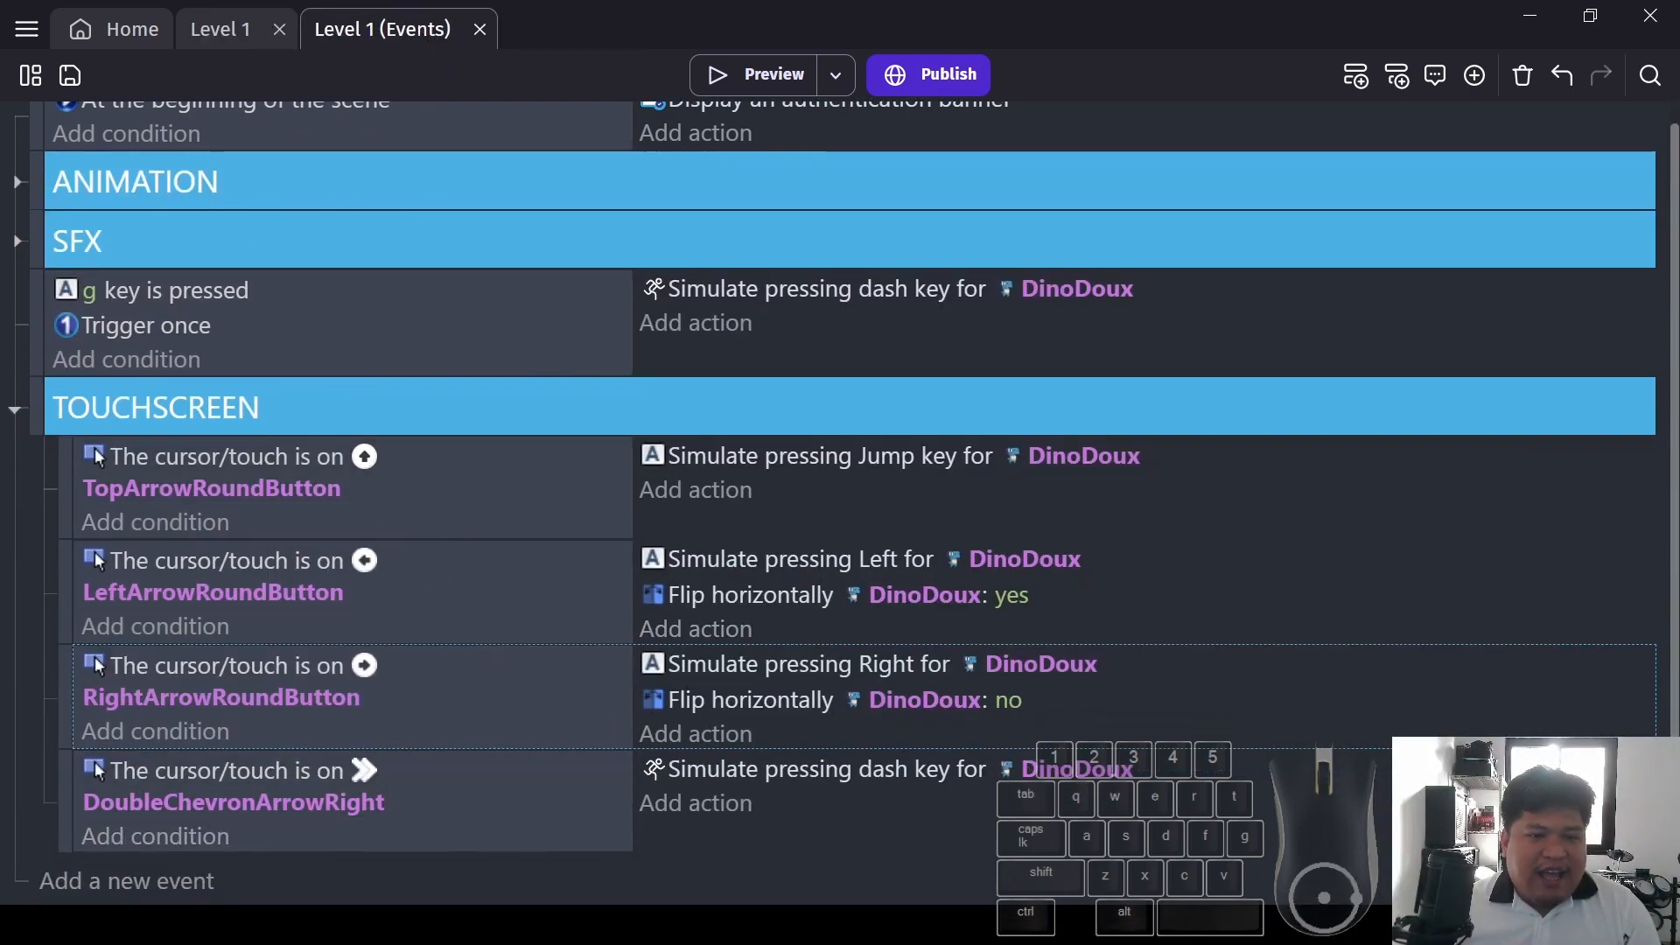
click(115, 885)
click(125, 873)
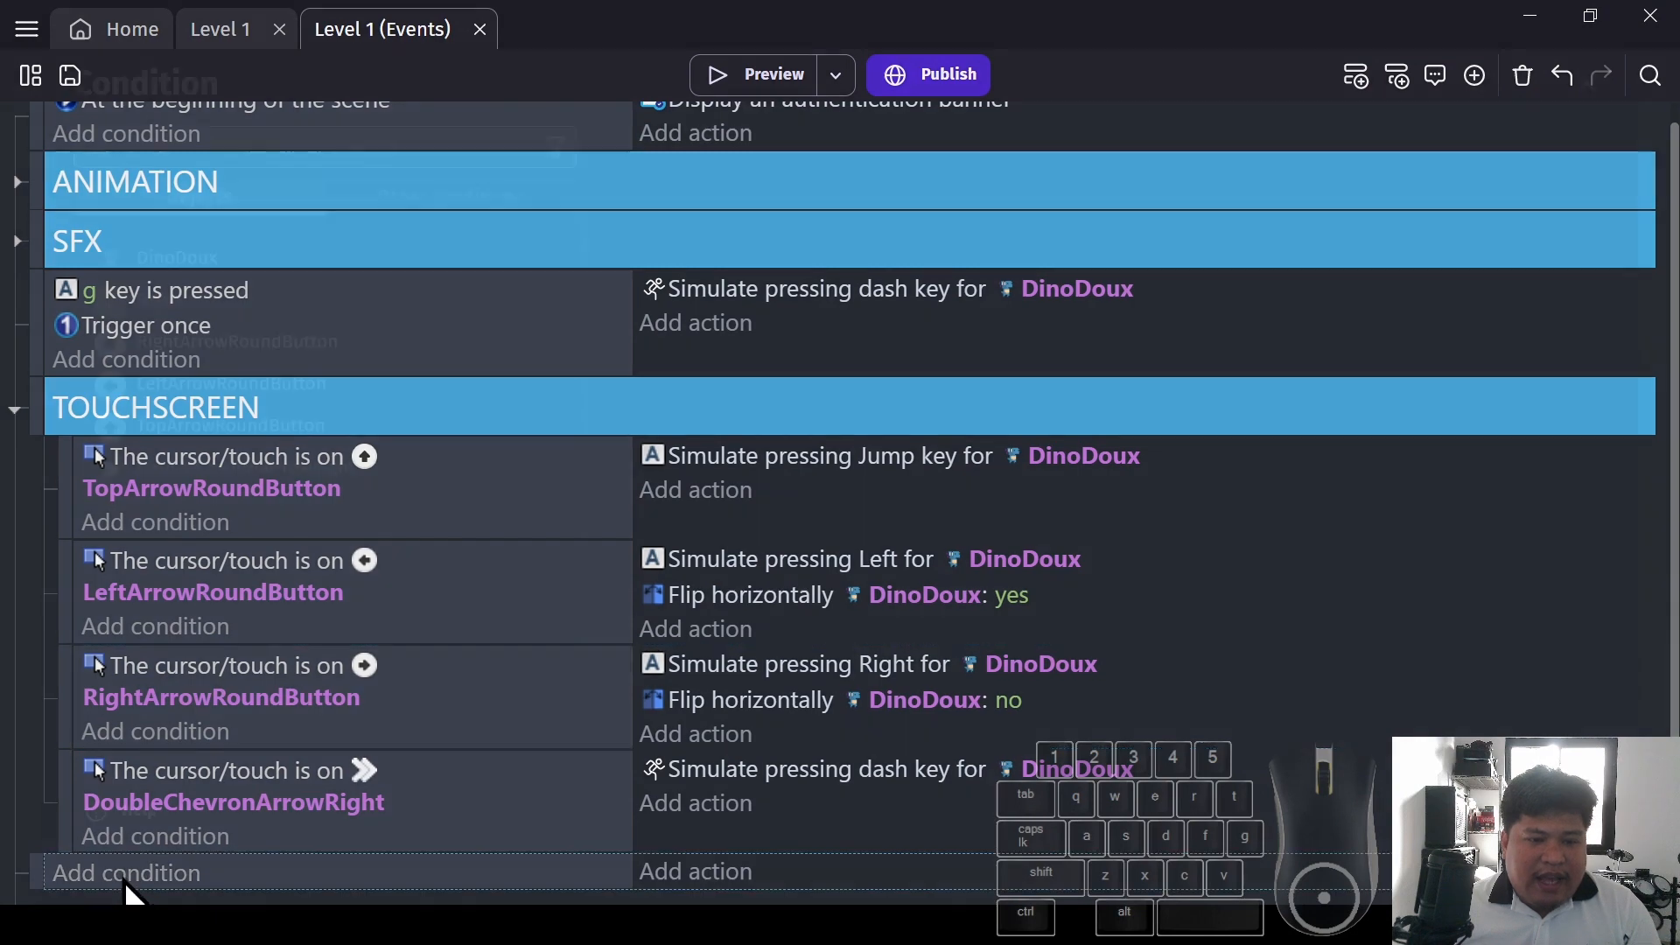
text(ath t)
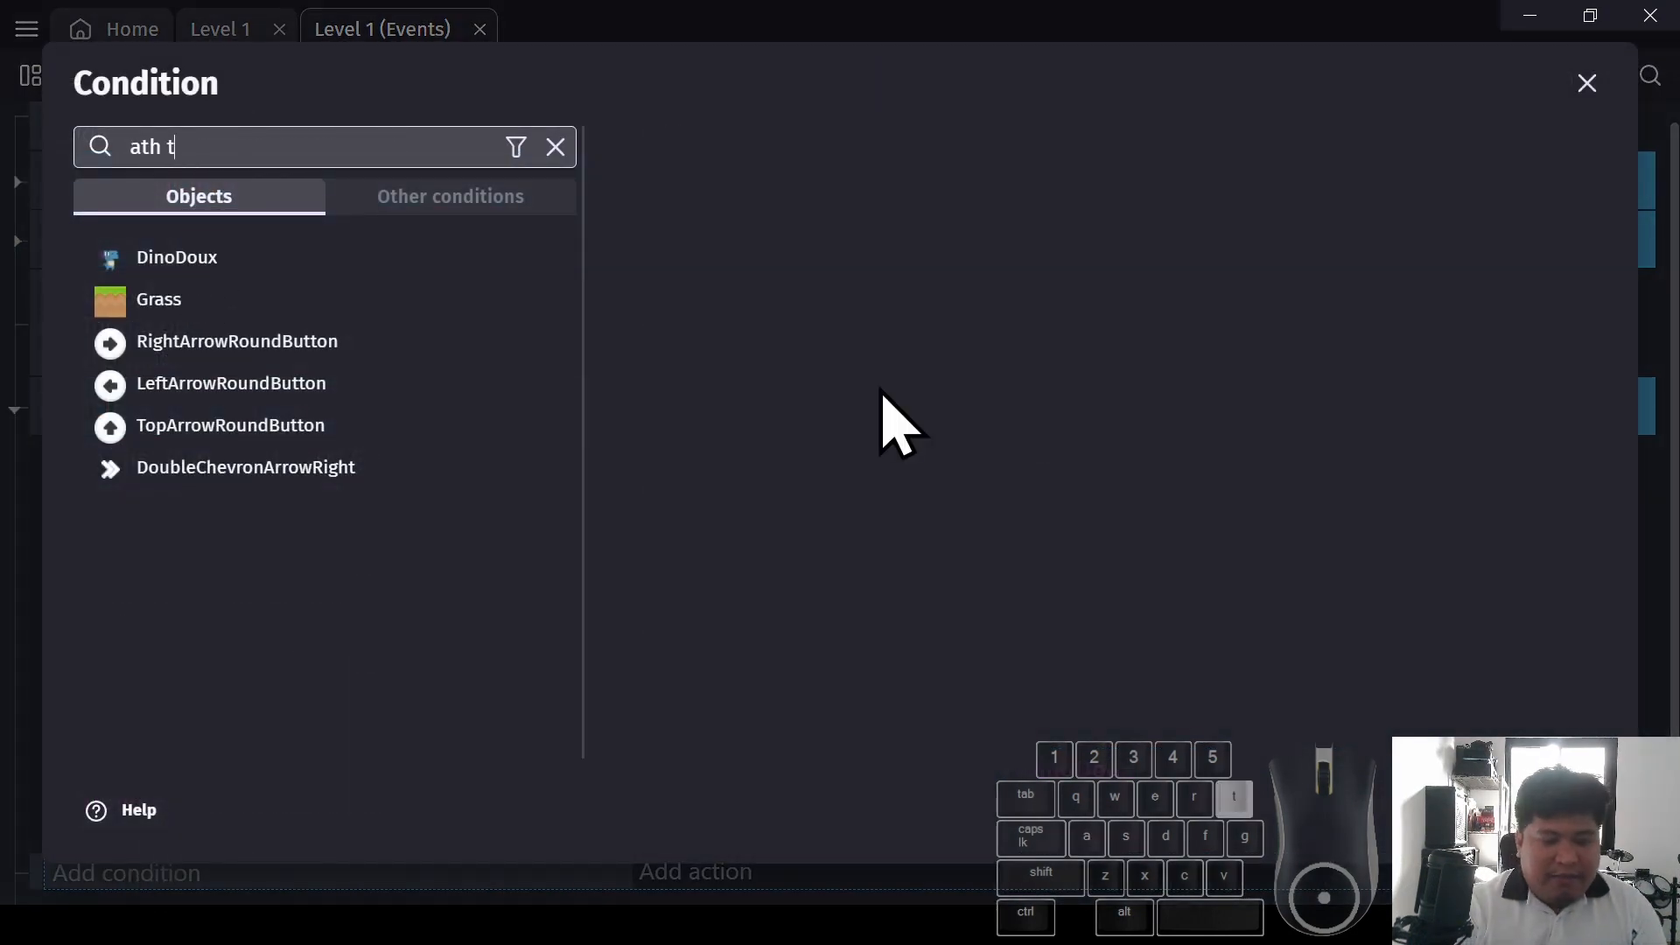
text(he be)
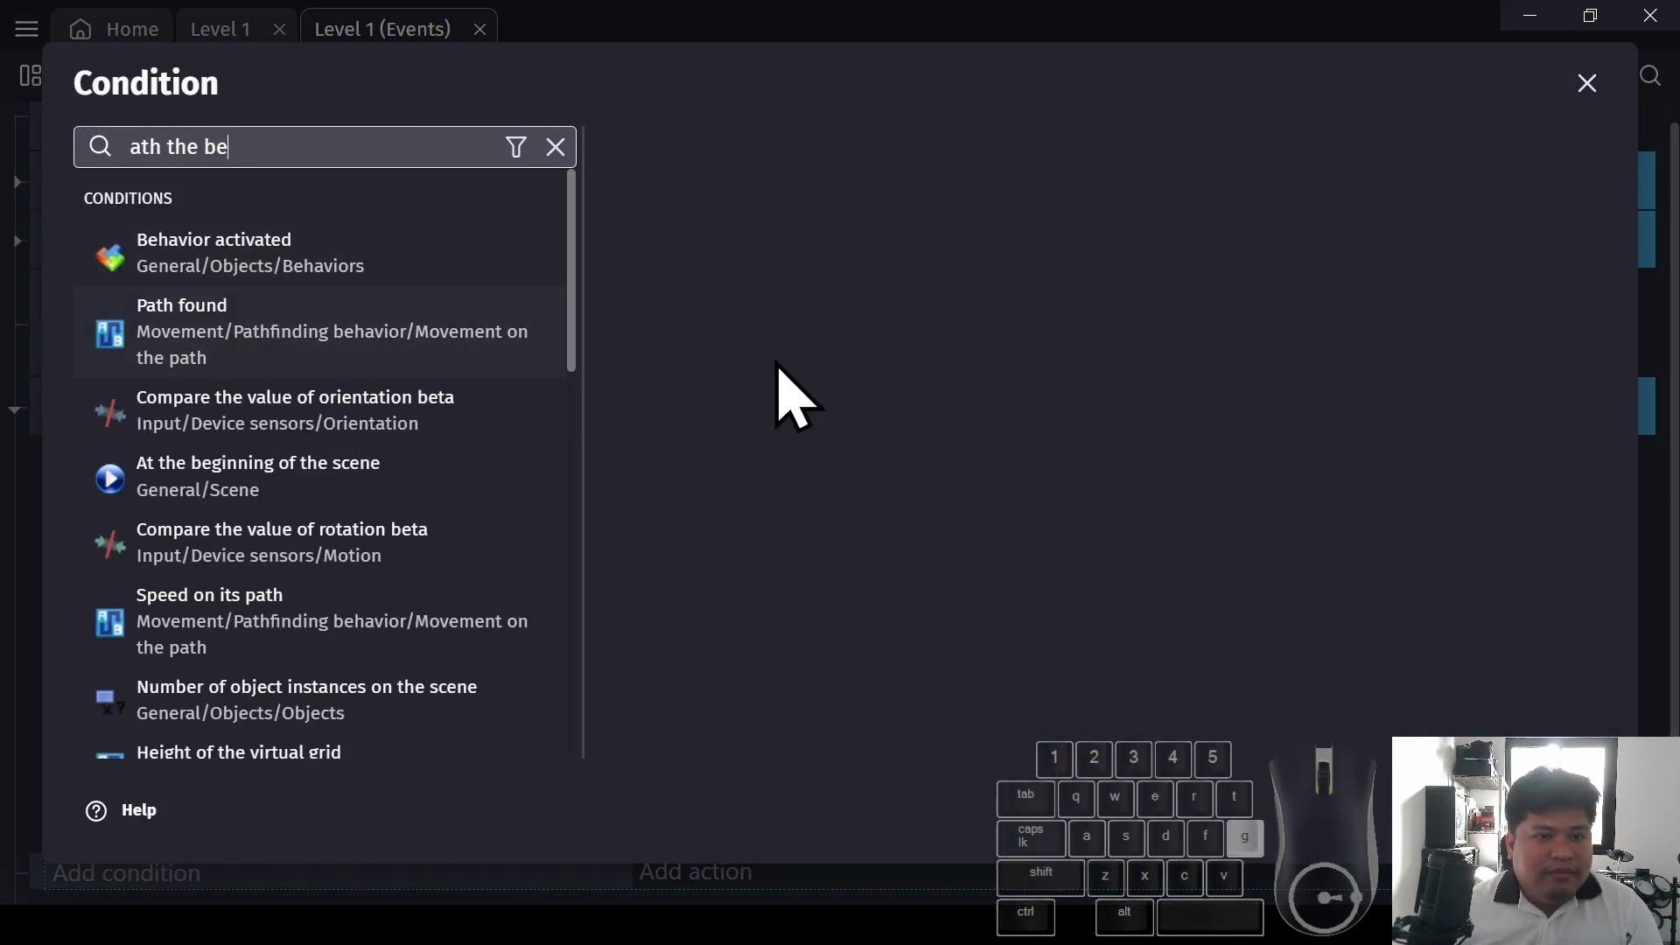
text(ginning)
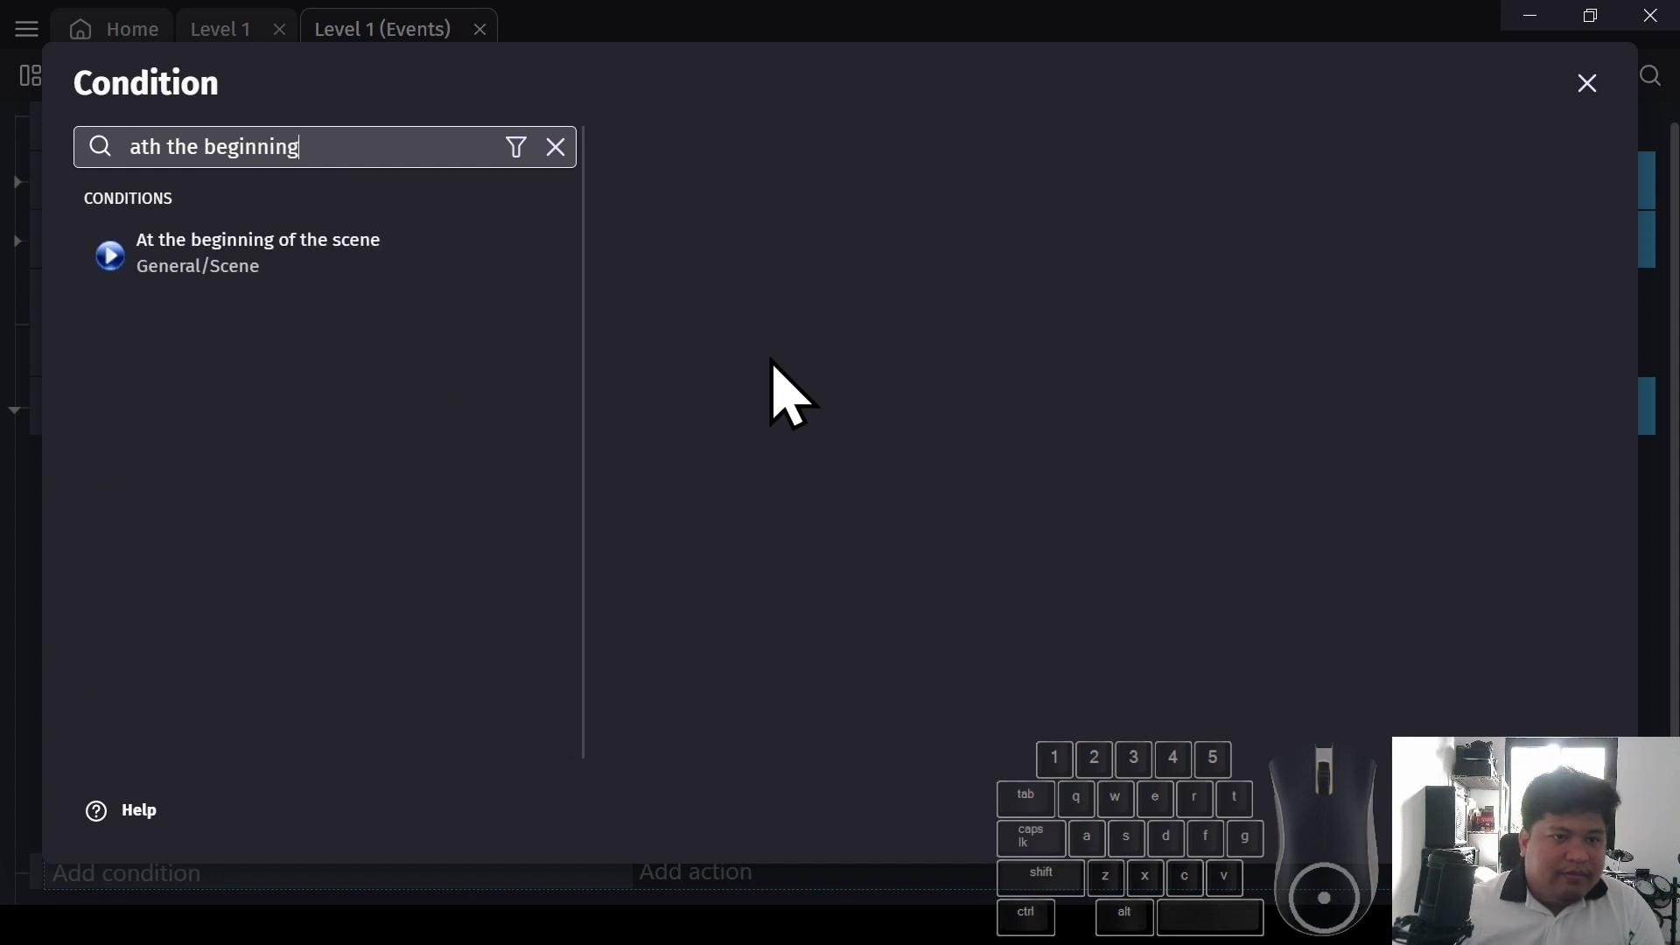
click(308, 260)
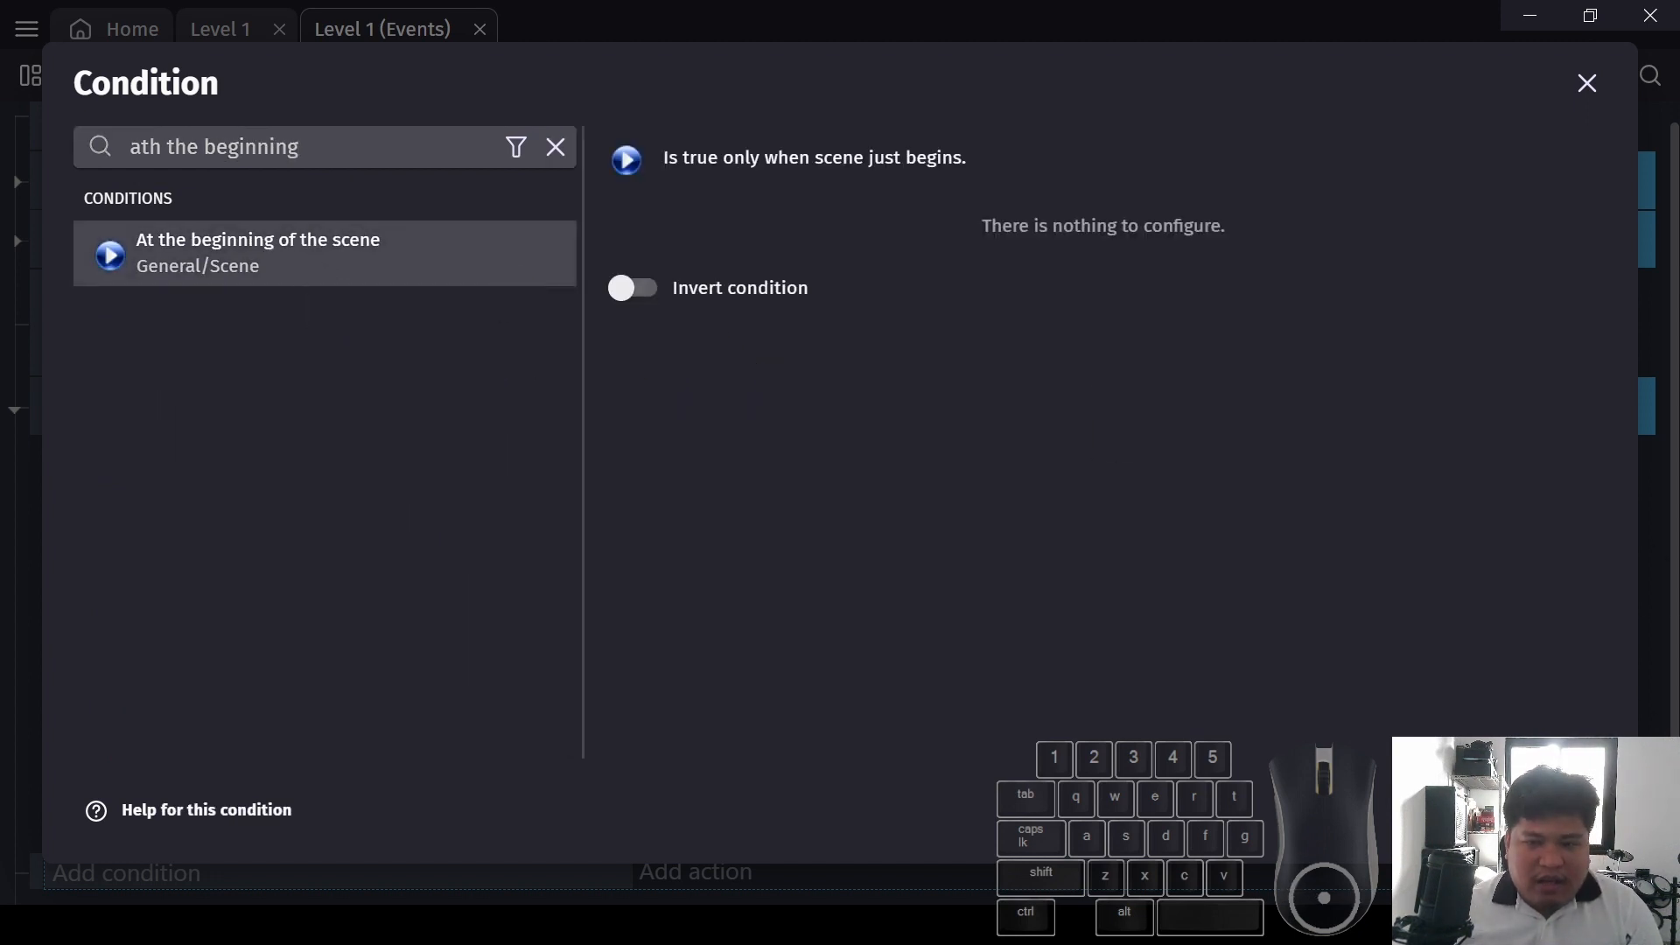
click(1572, 810)
scroll(102, 840, down, 1)
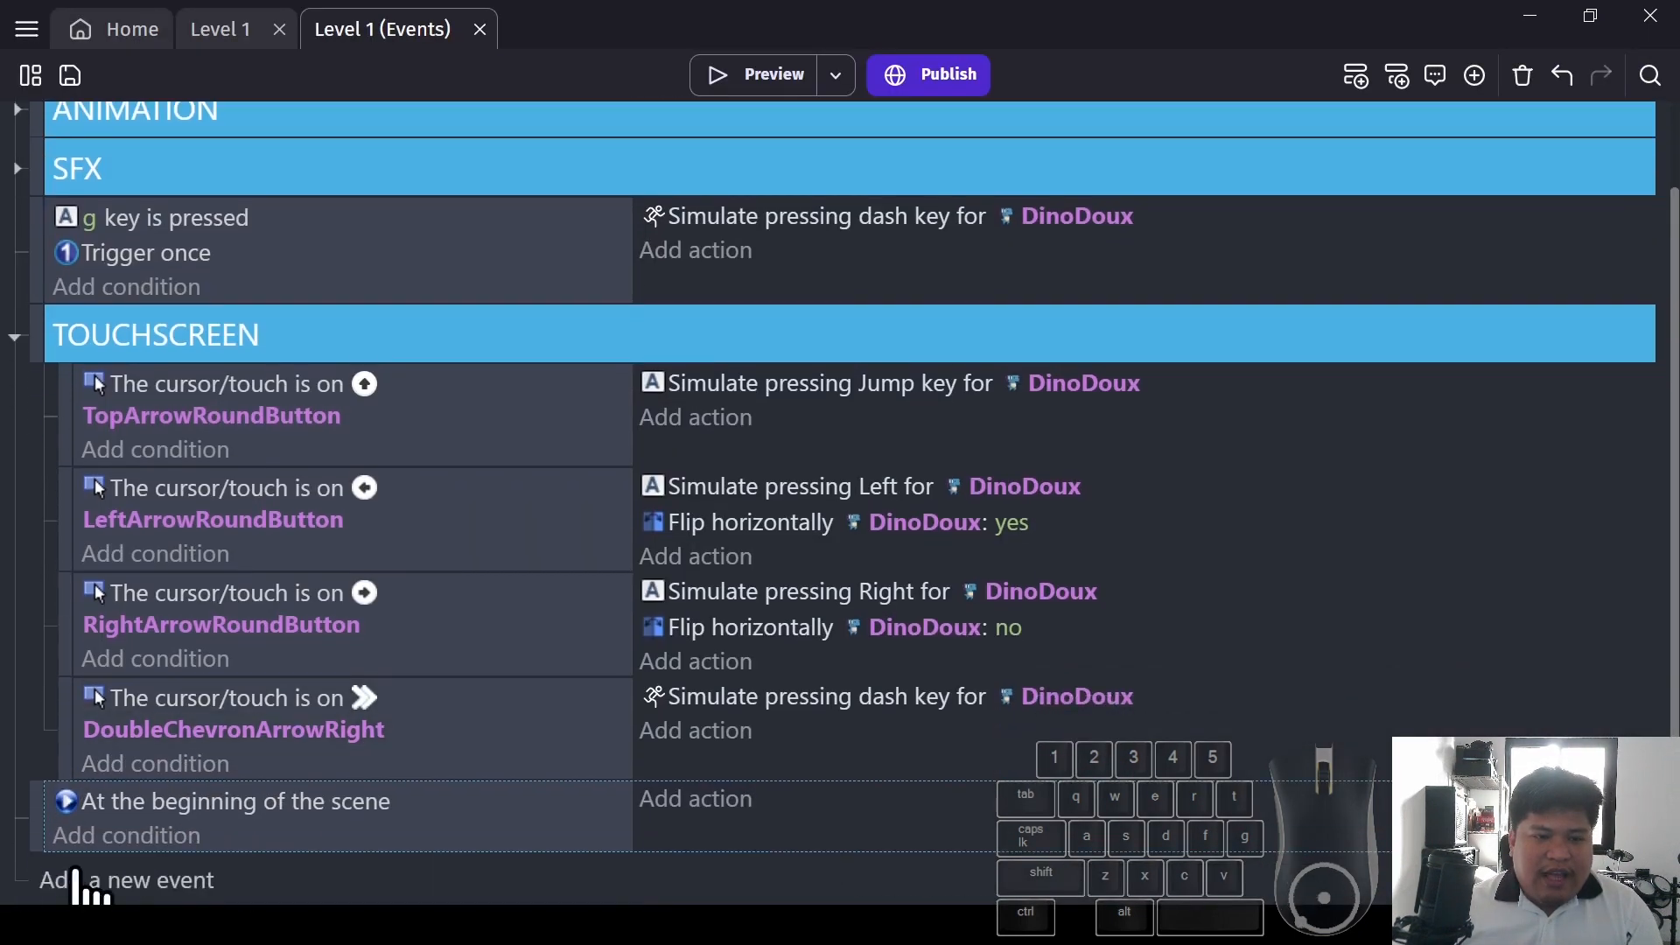
drag(33, 819, 44, 173)
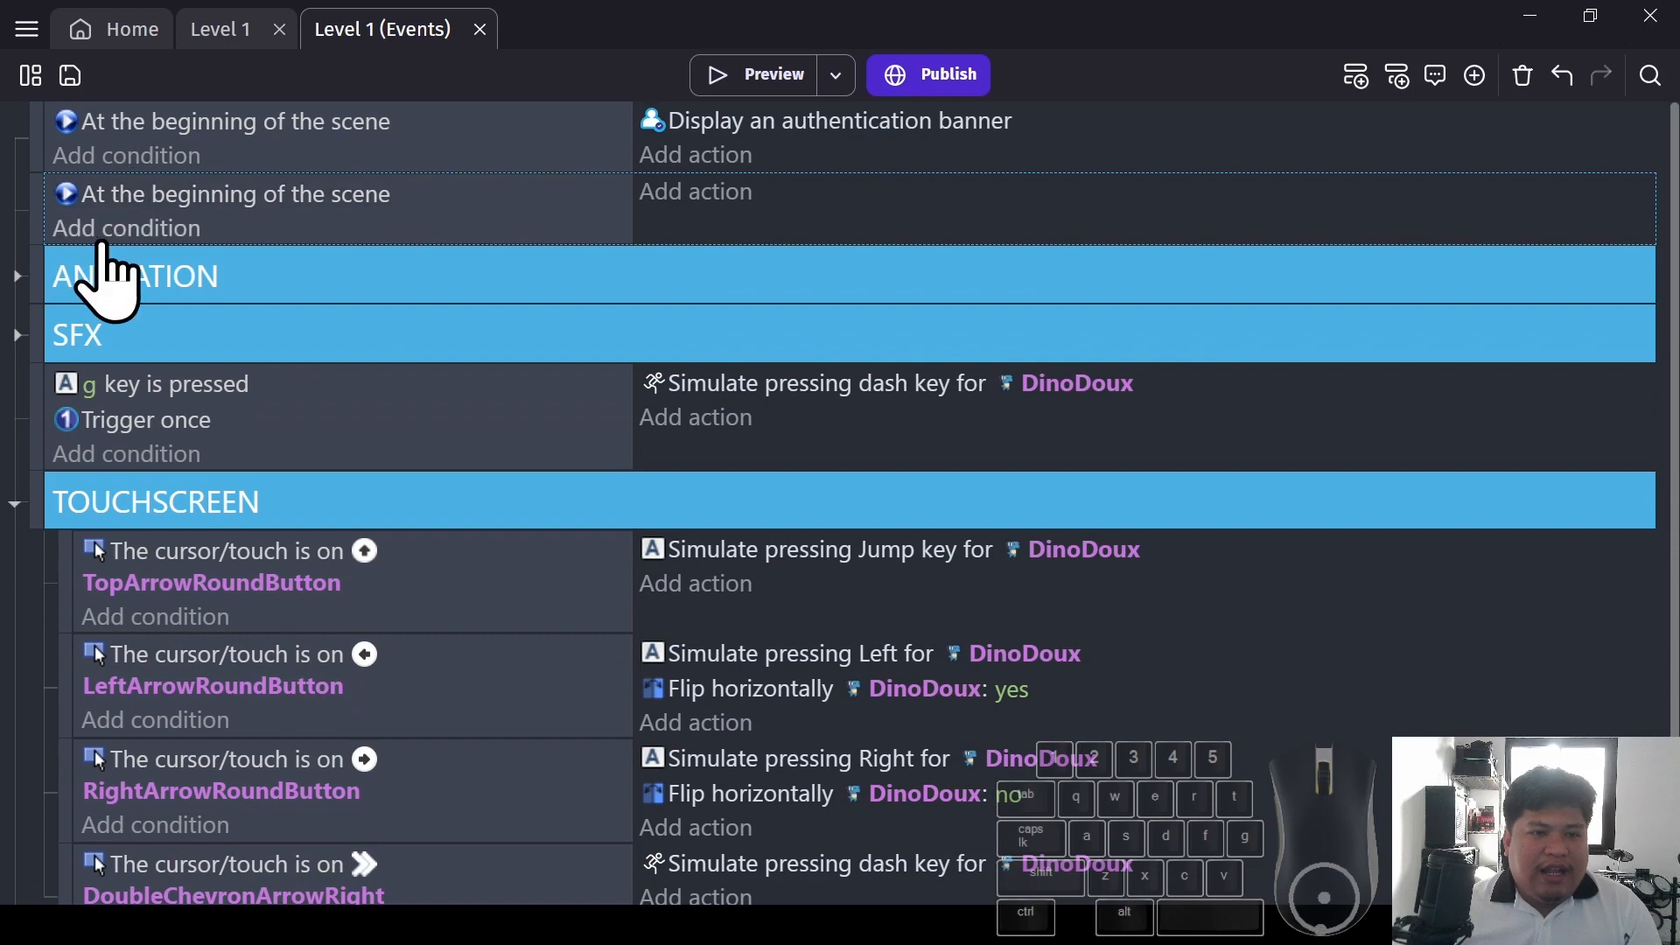
Add the condition Is a mobile device to the new scene-start event
click(112, 229)
text(mobile)
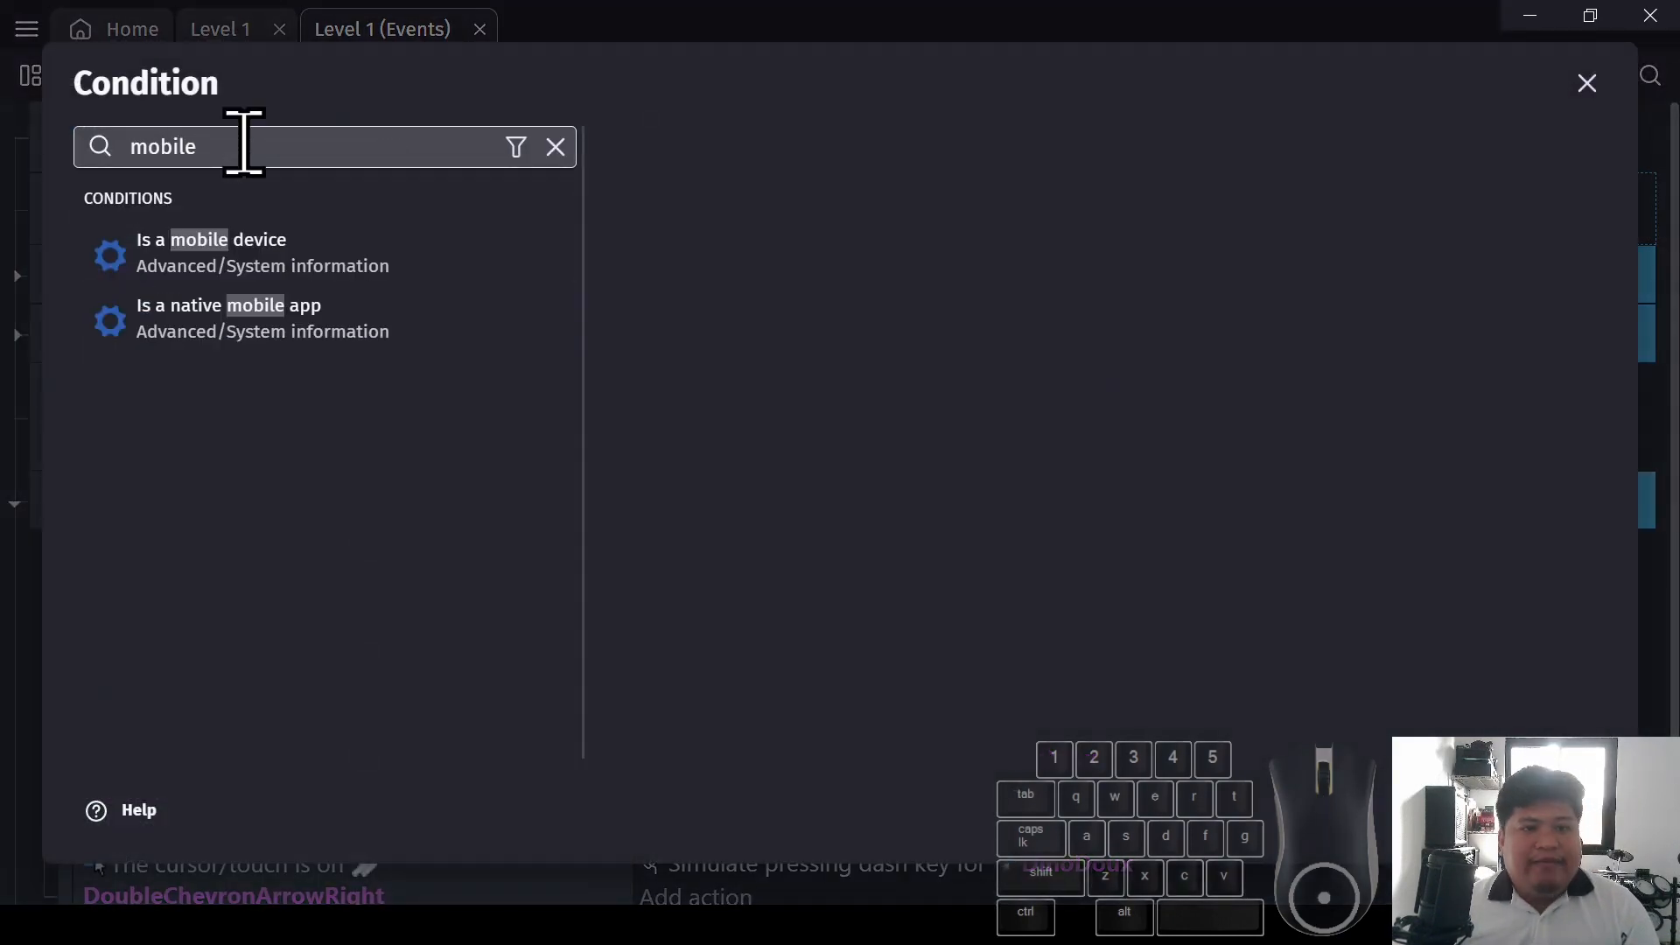
click(247, 278)
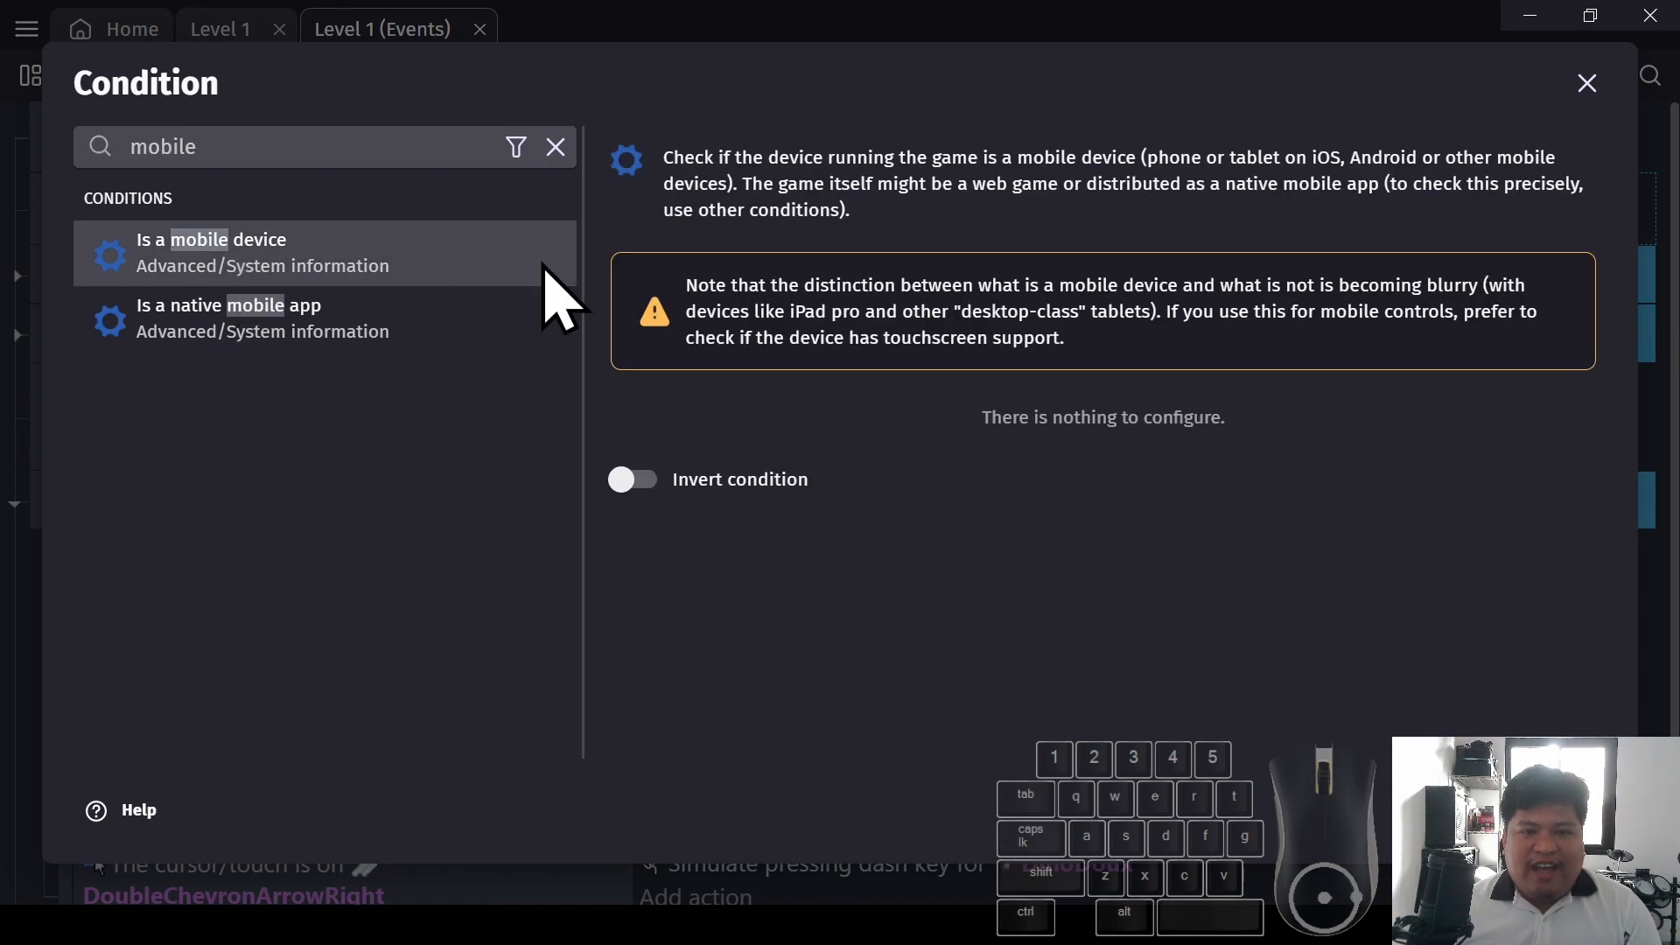
click(1566, 811)
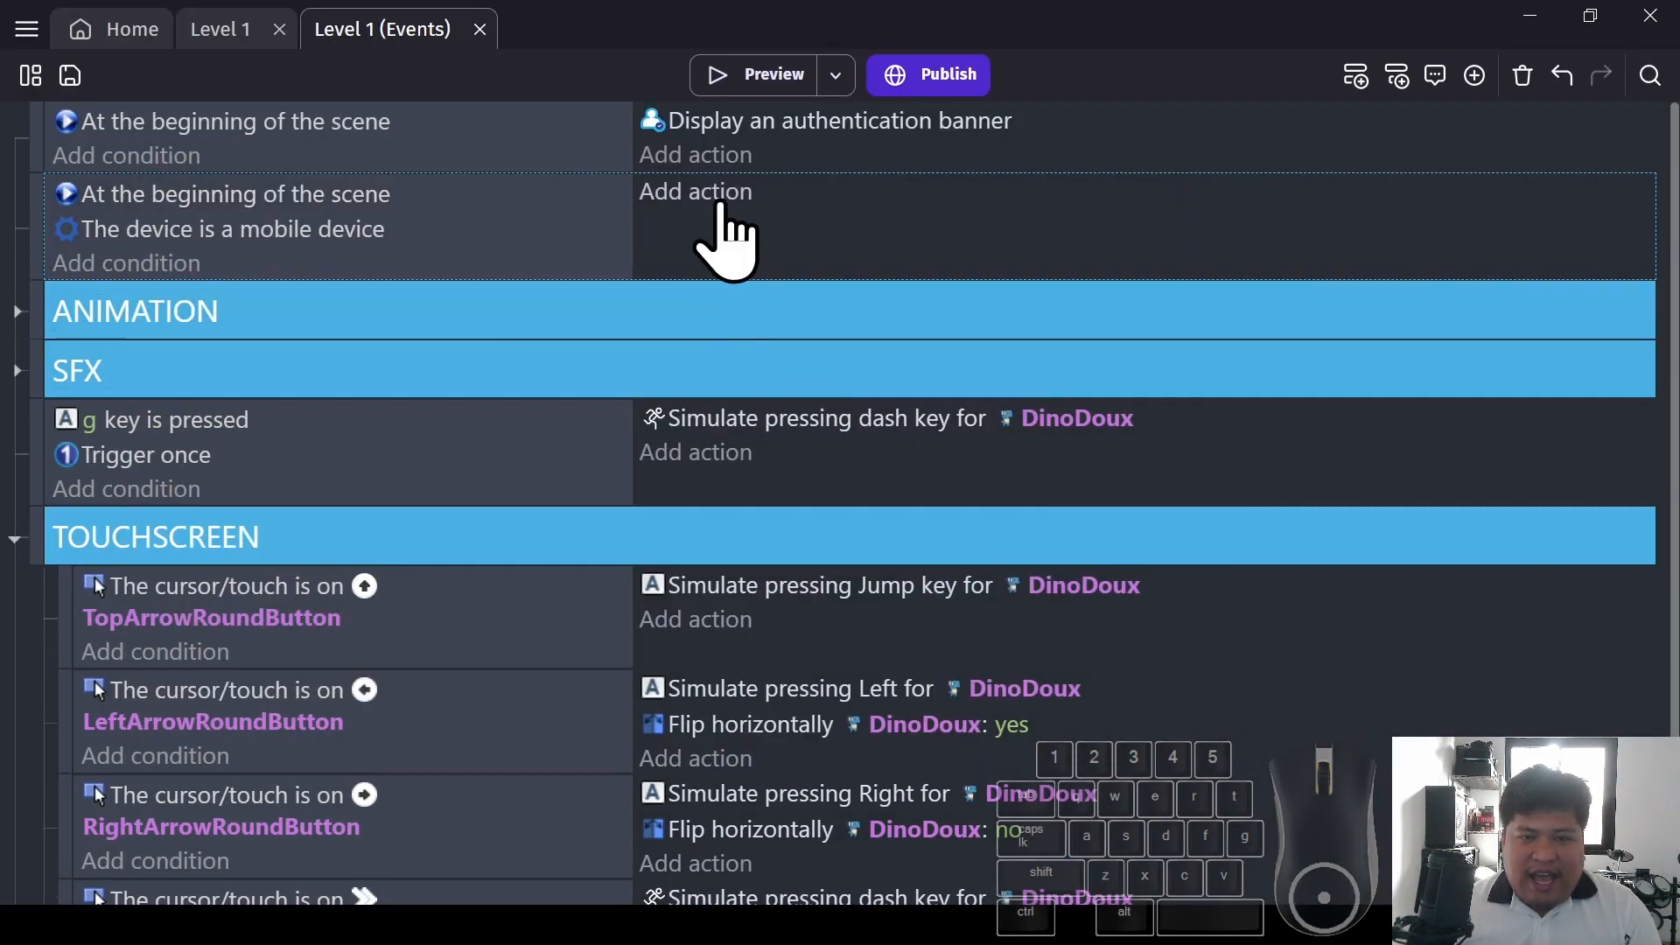
Add the action Delete the object for RightArrowRoundButton to the mobile device event
click(709, 200)
text(delete)
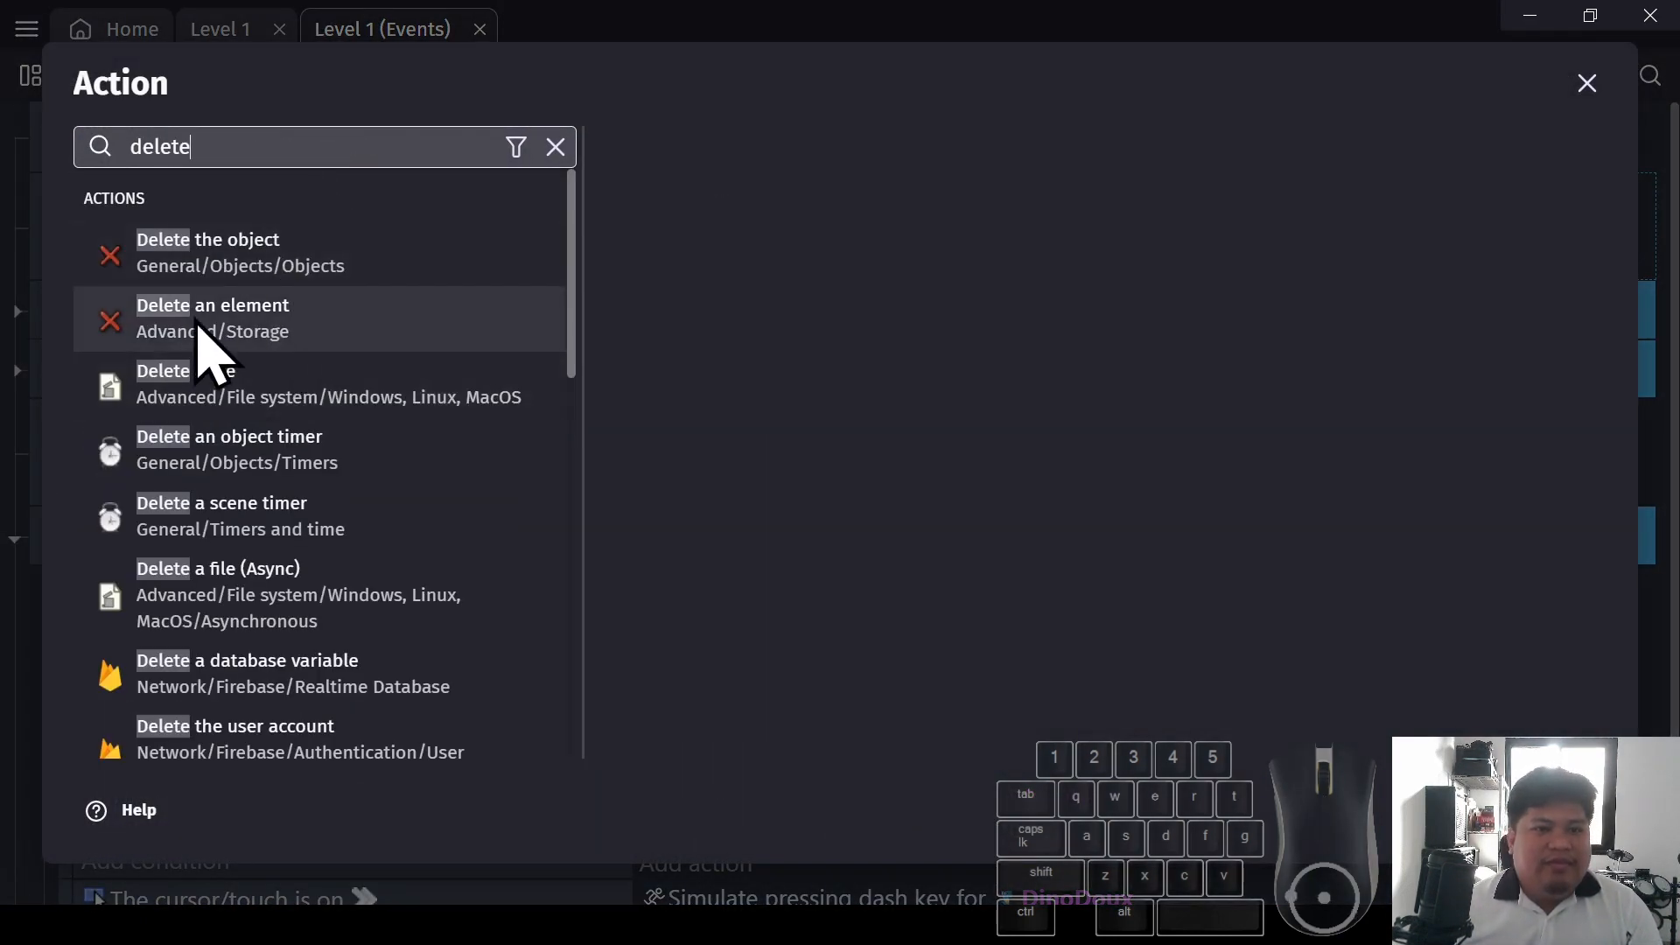
click(361, 265)
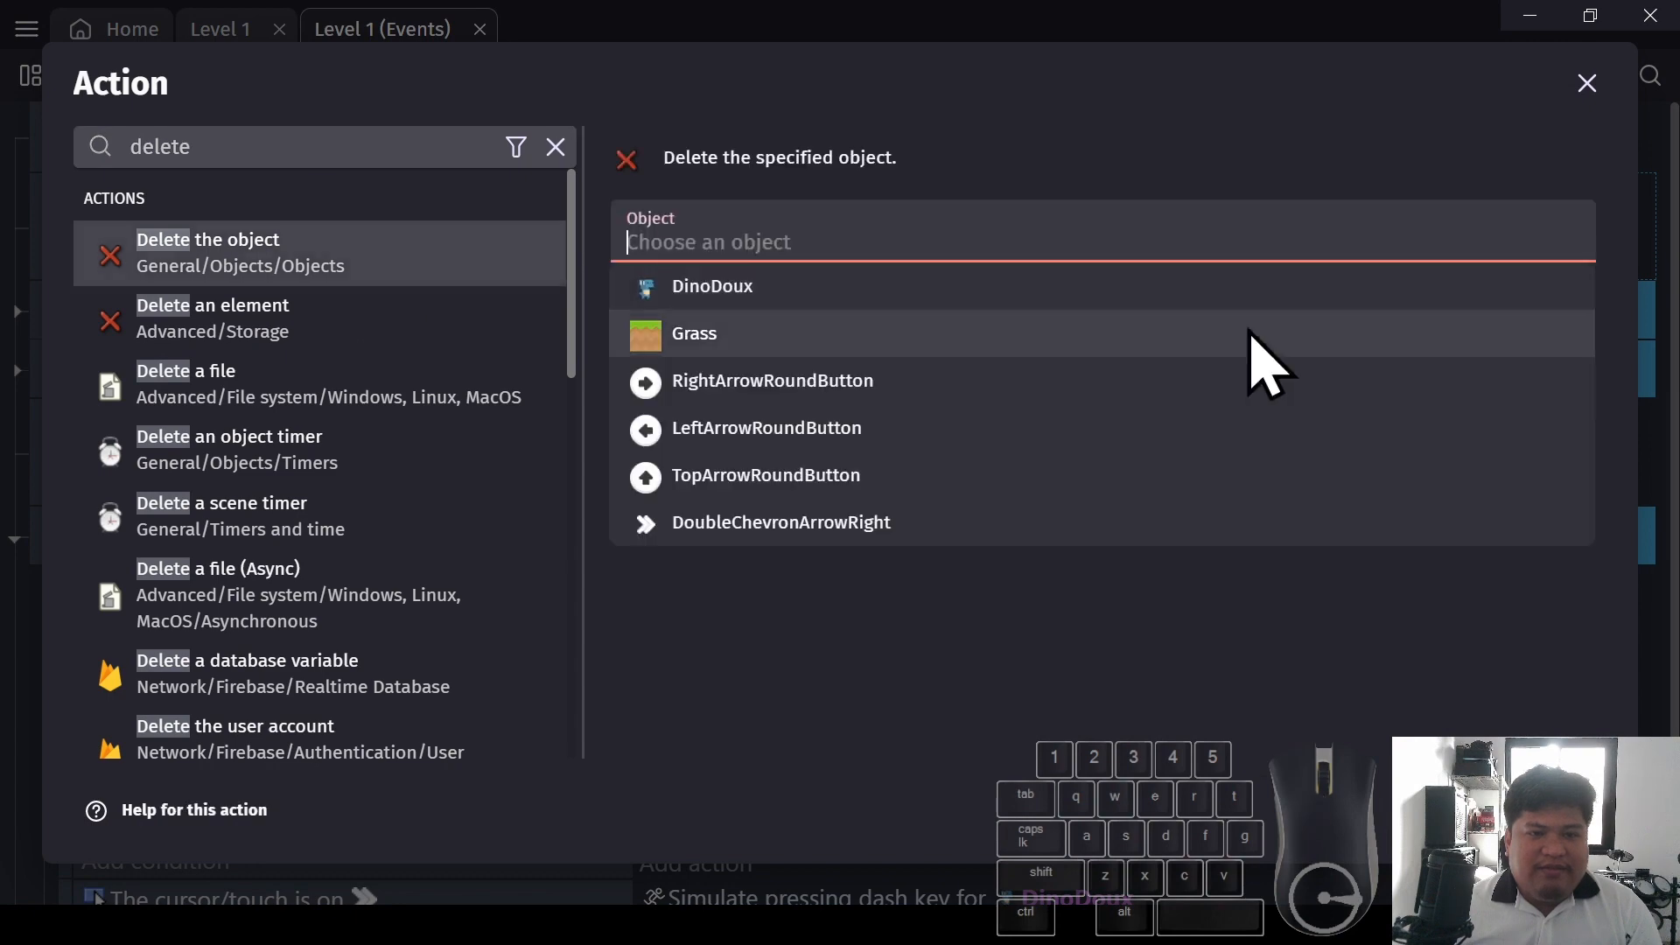
click(705, 385)
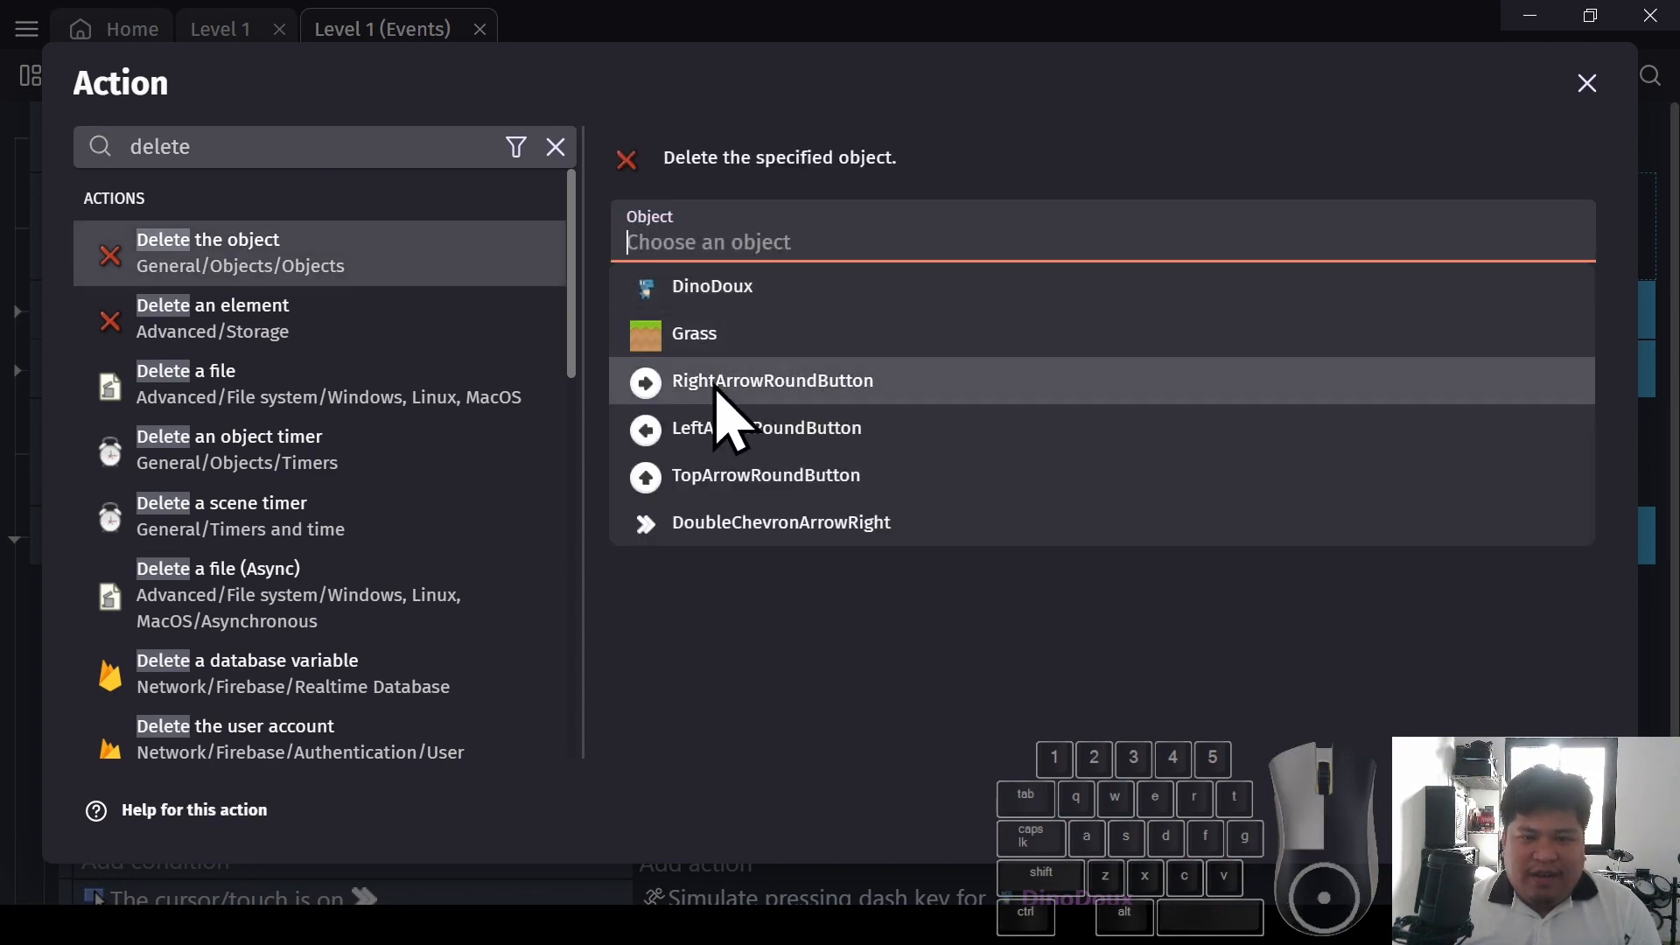
click(1565, 811)
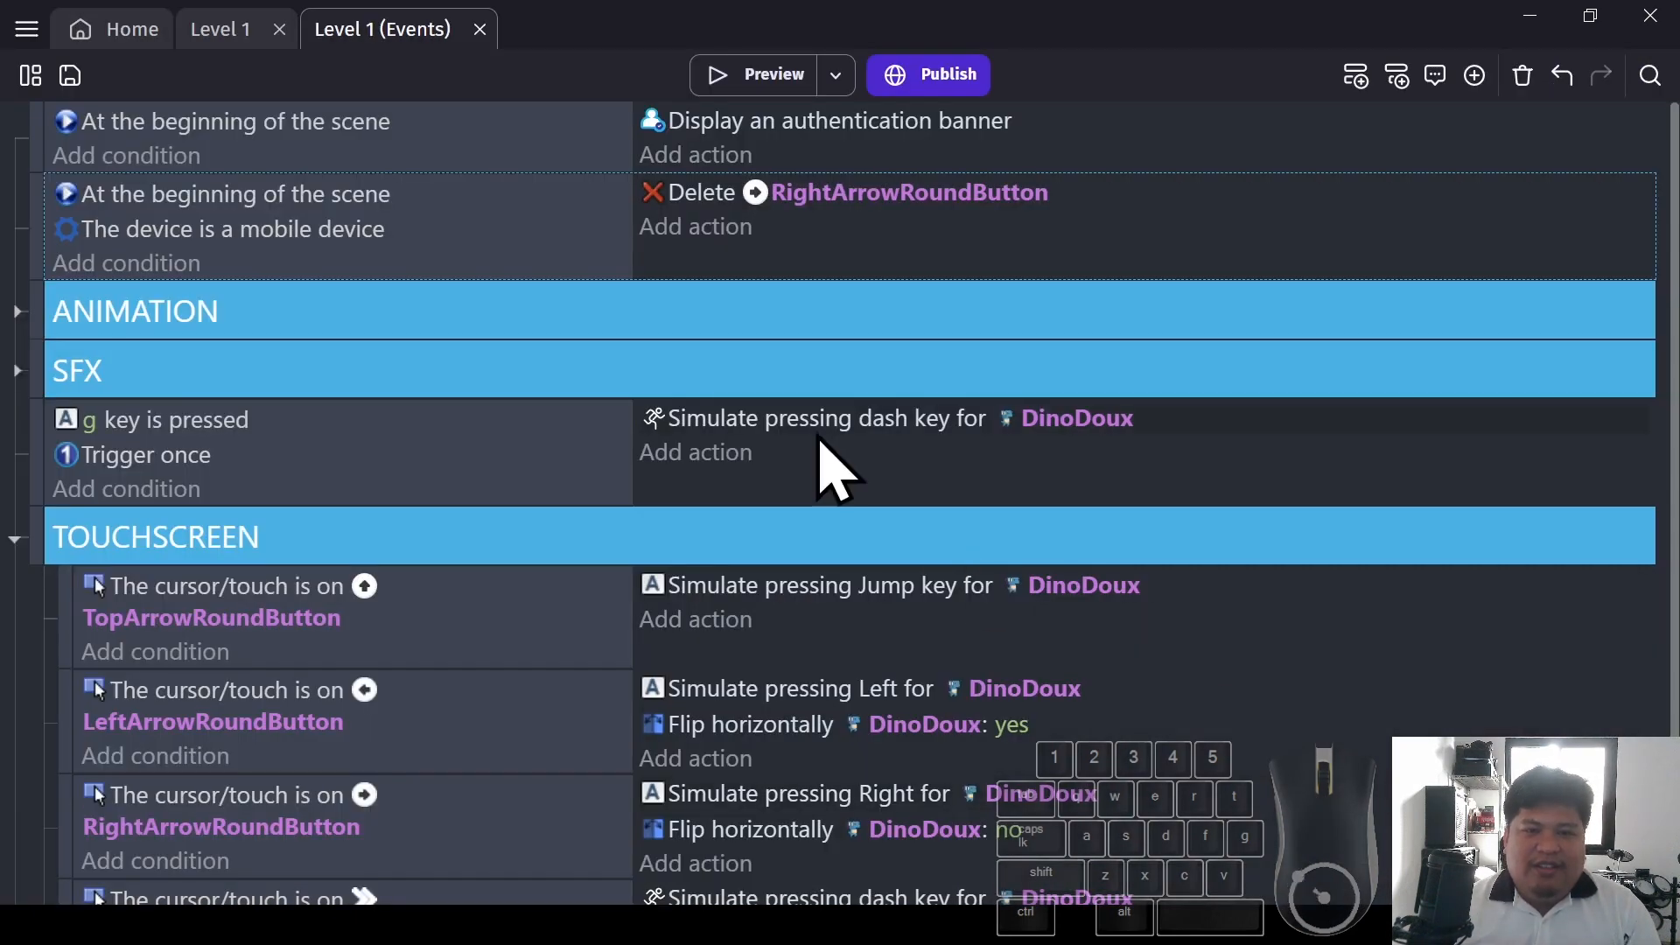
Duplicate the Delete action twice and set the copies' objects to LeftArrowRoundButton and TopArrowRoundButton
click(654, 196)
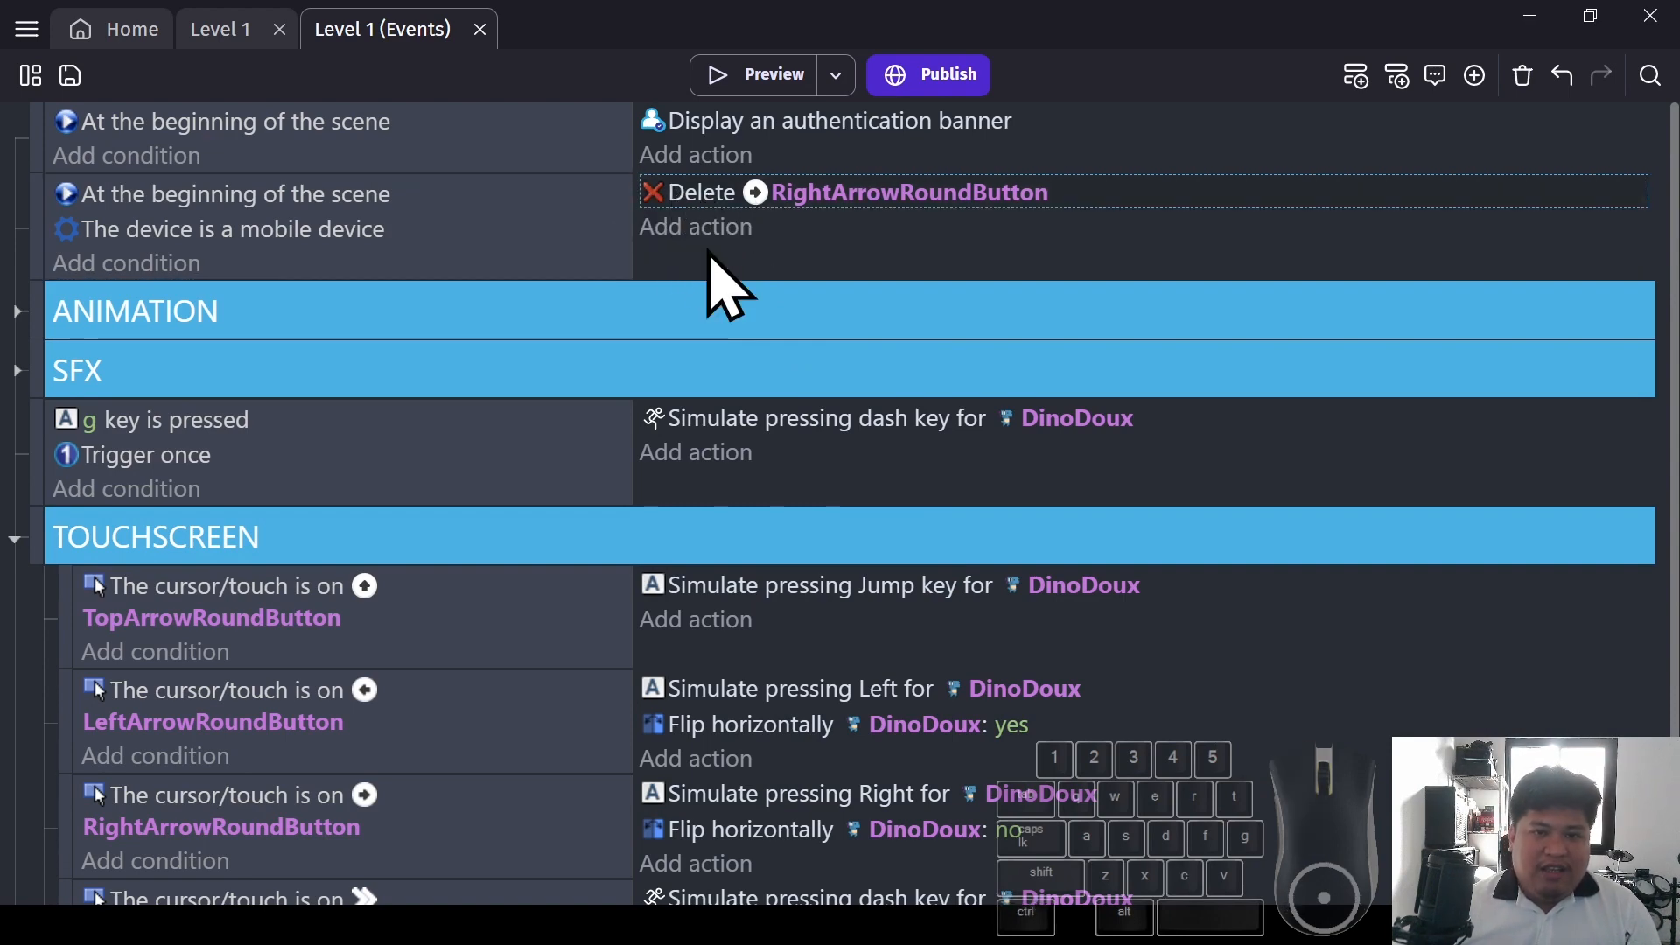
key(ctrl+v)
key(ctrl+v)
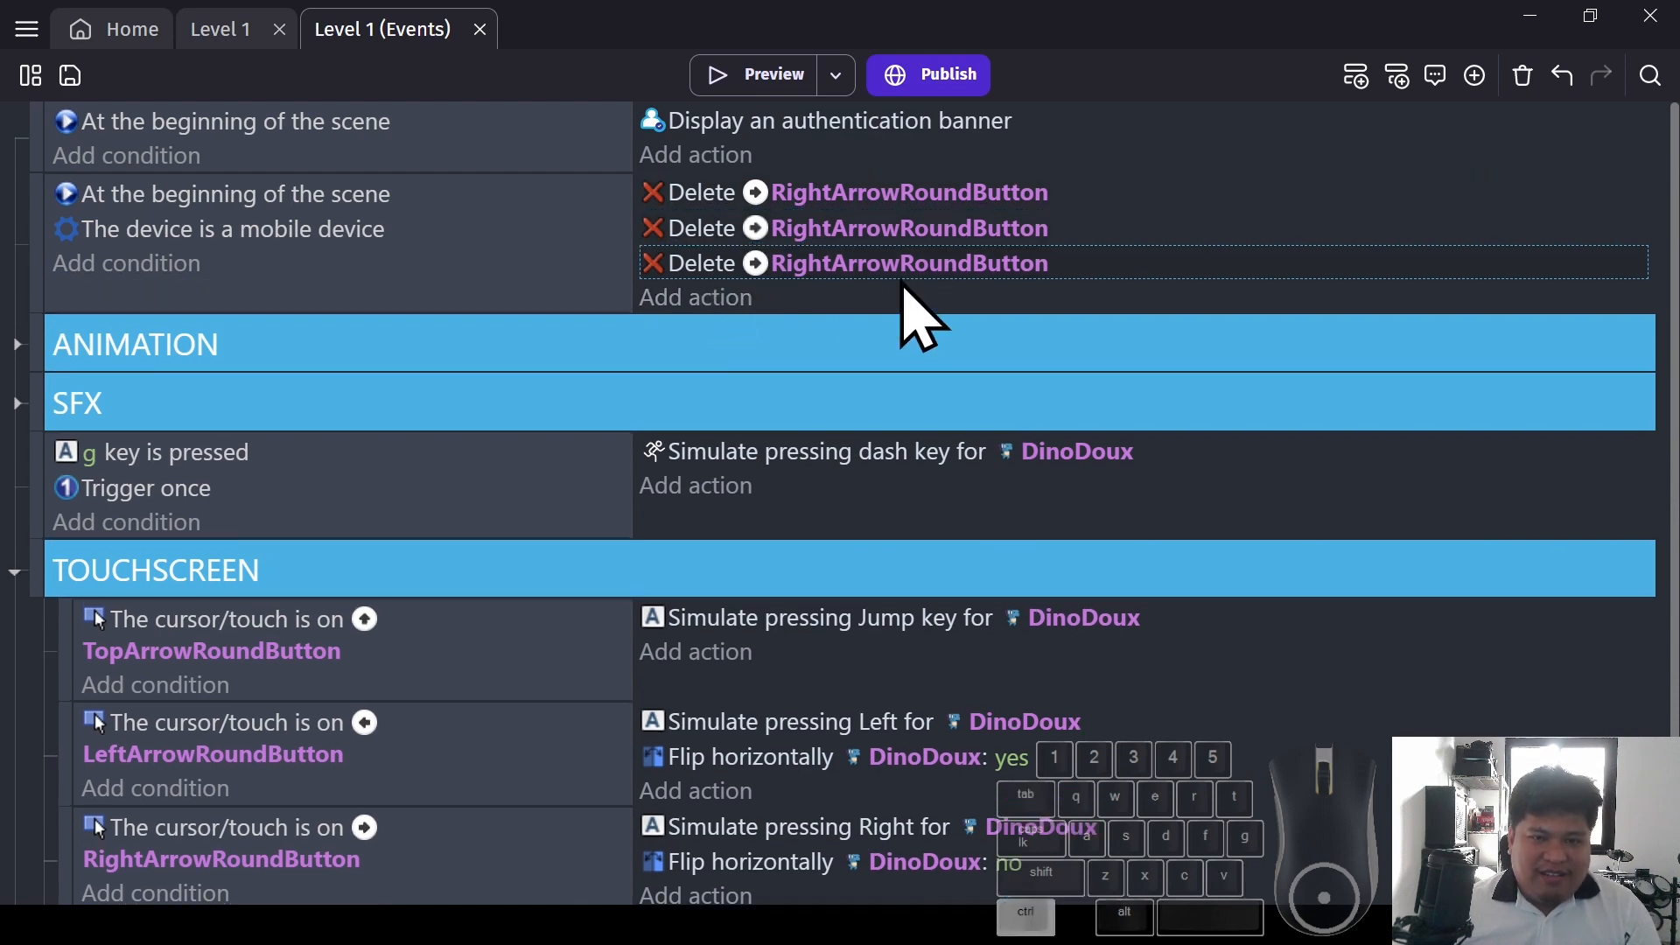
click(827, 263)
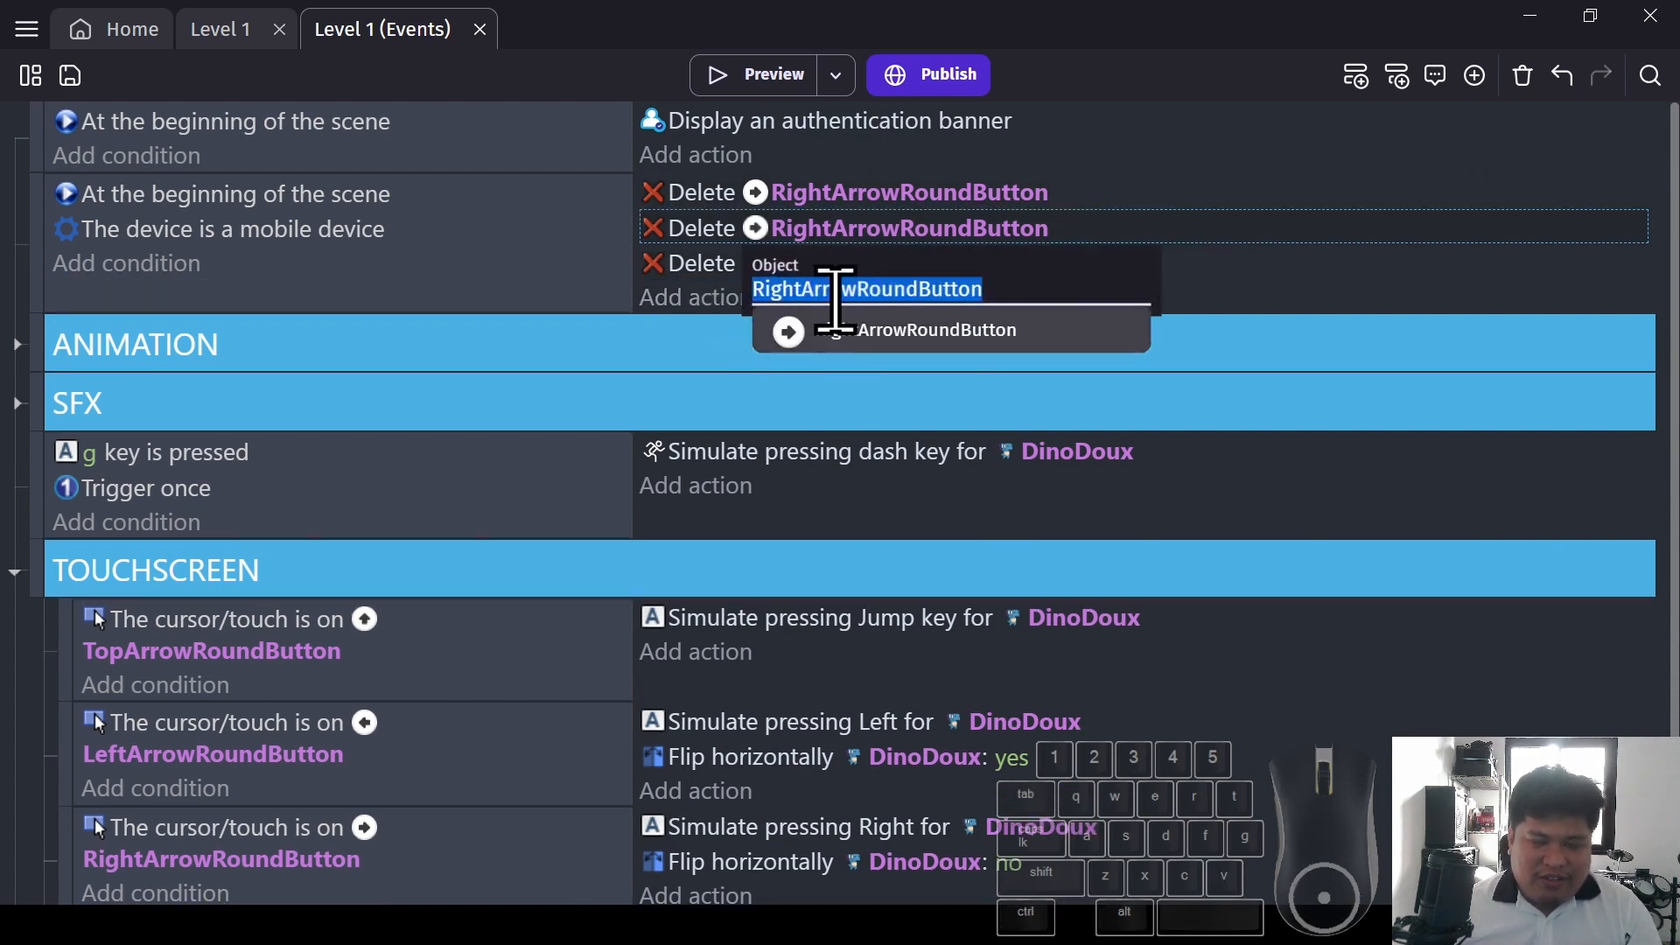
text(left)
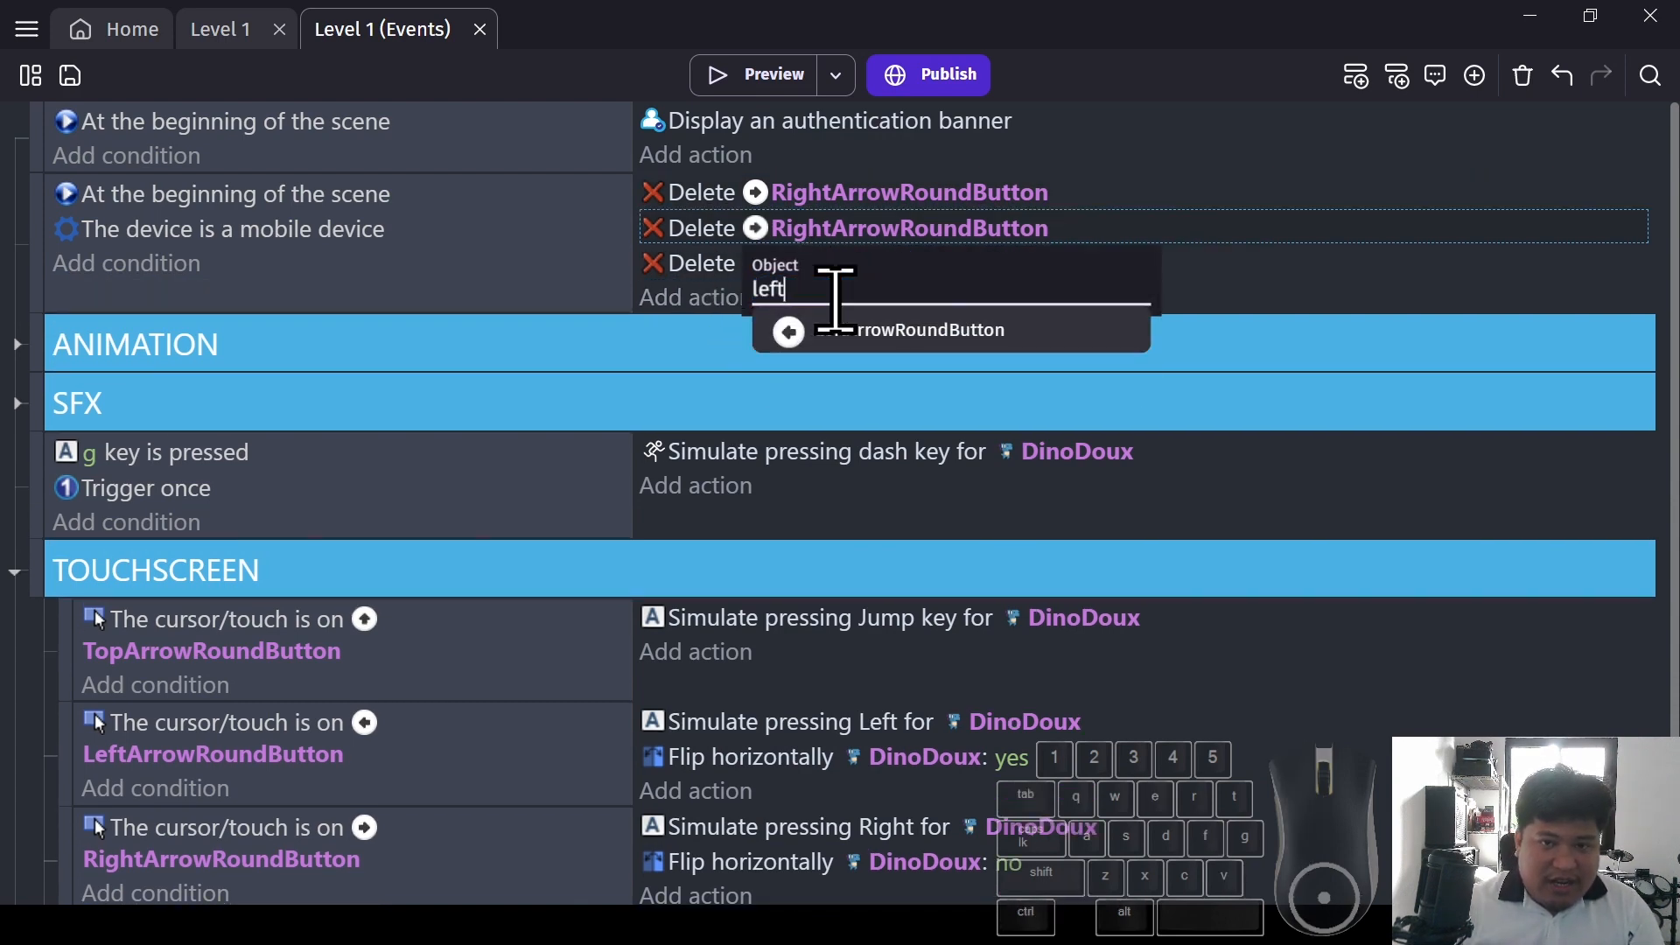
click(865, 335)
click(835, 264)
key(BackSpace)
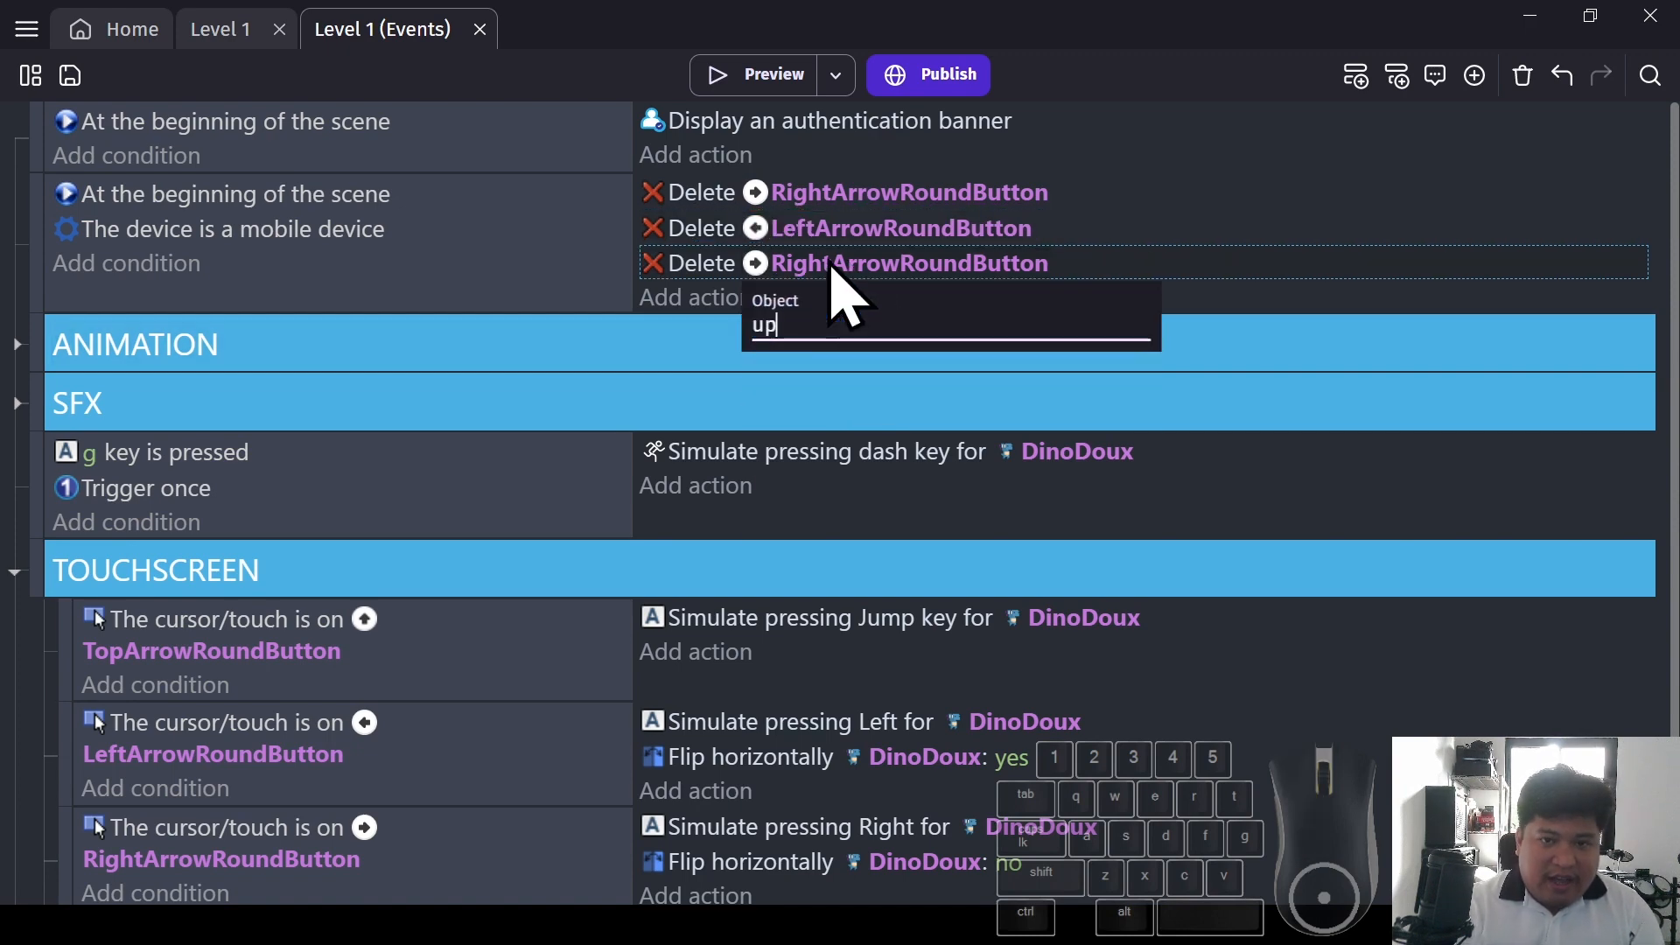
click(918, 551)
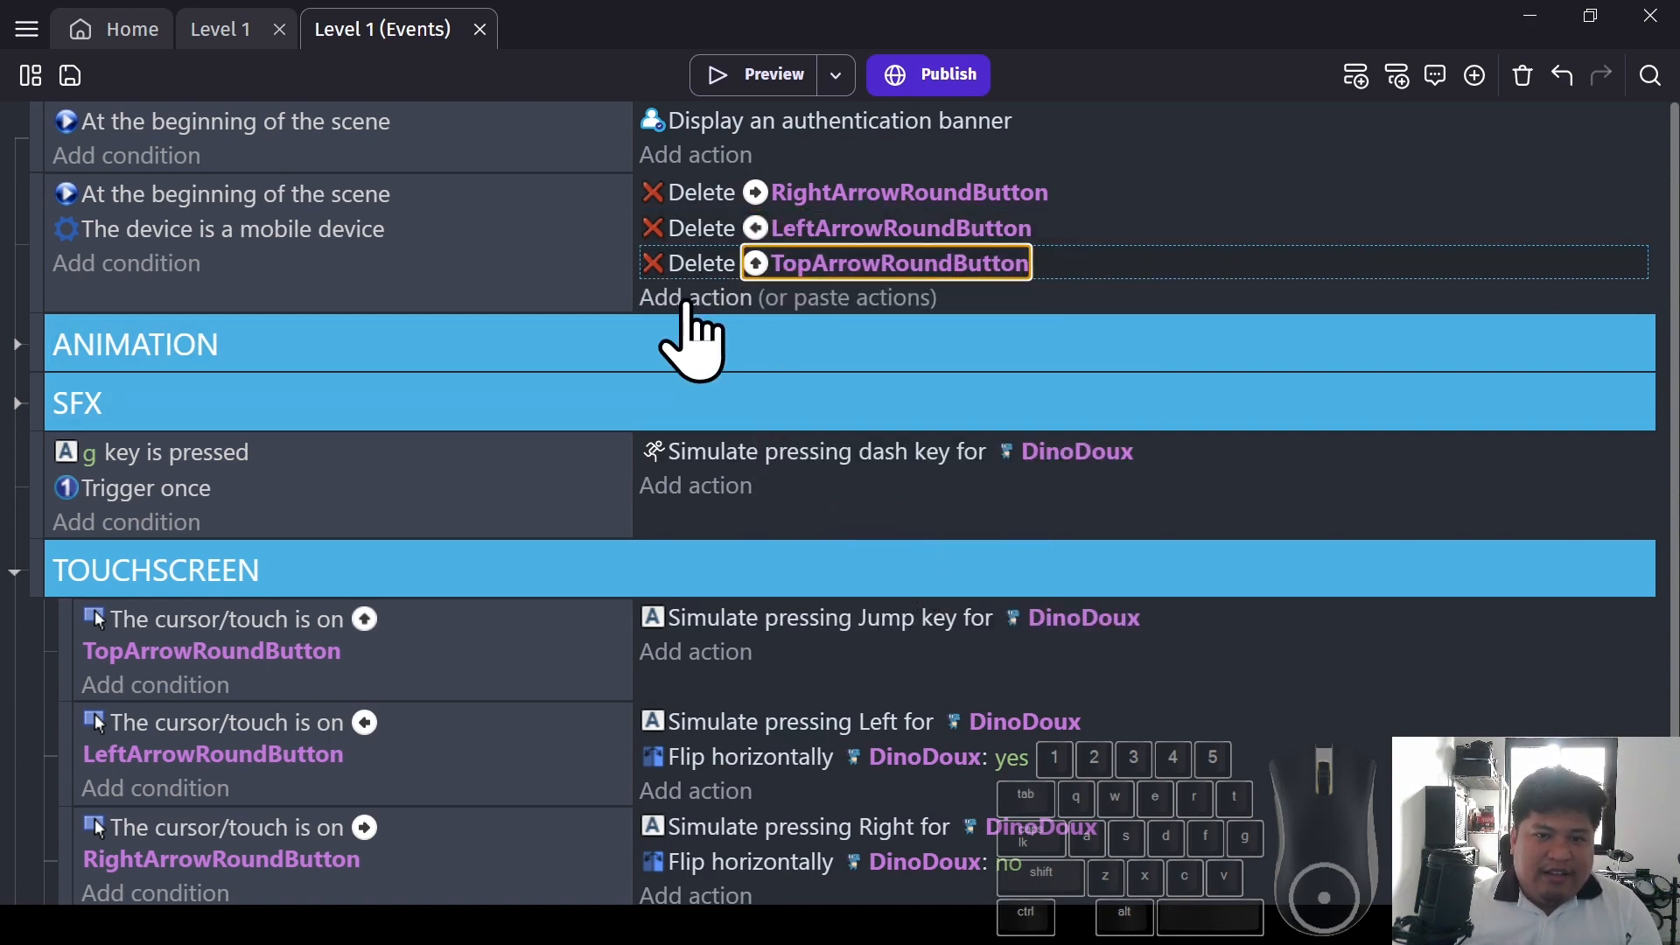
Paste another Delete action into the event and set its object to DoubleChevronArrowRight
key(ctrl+v)
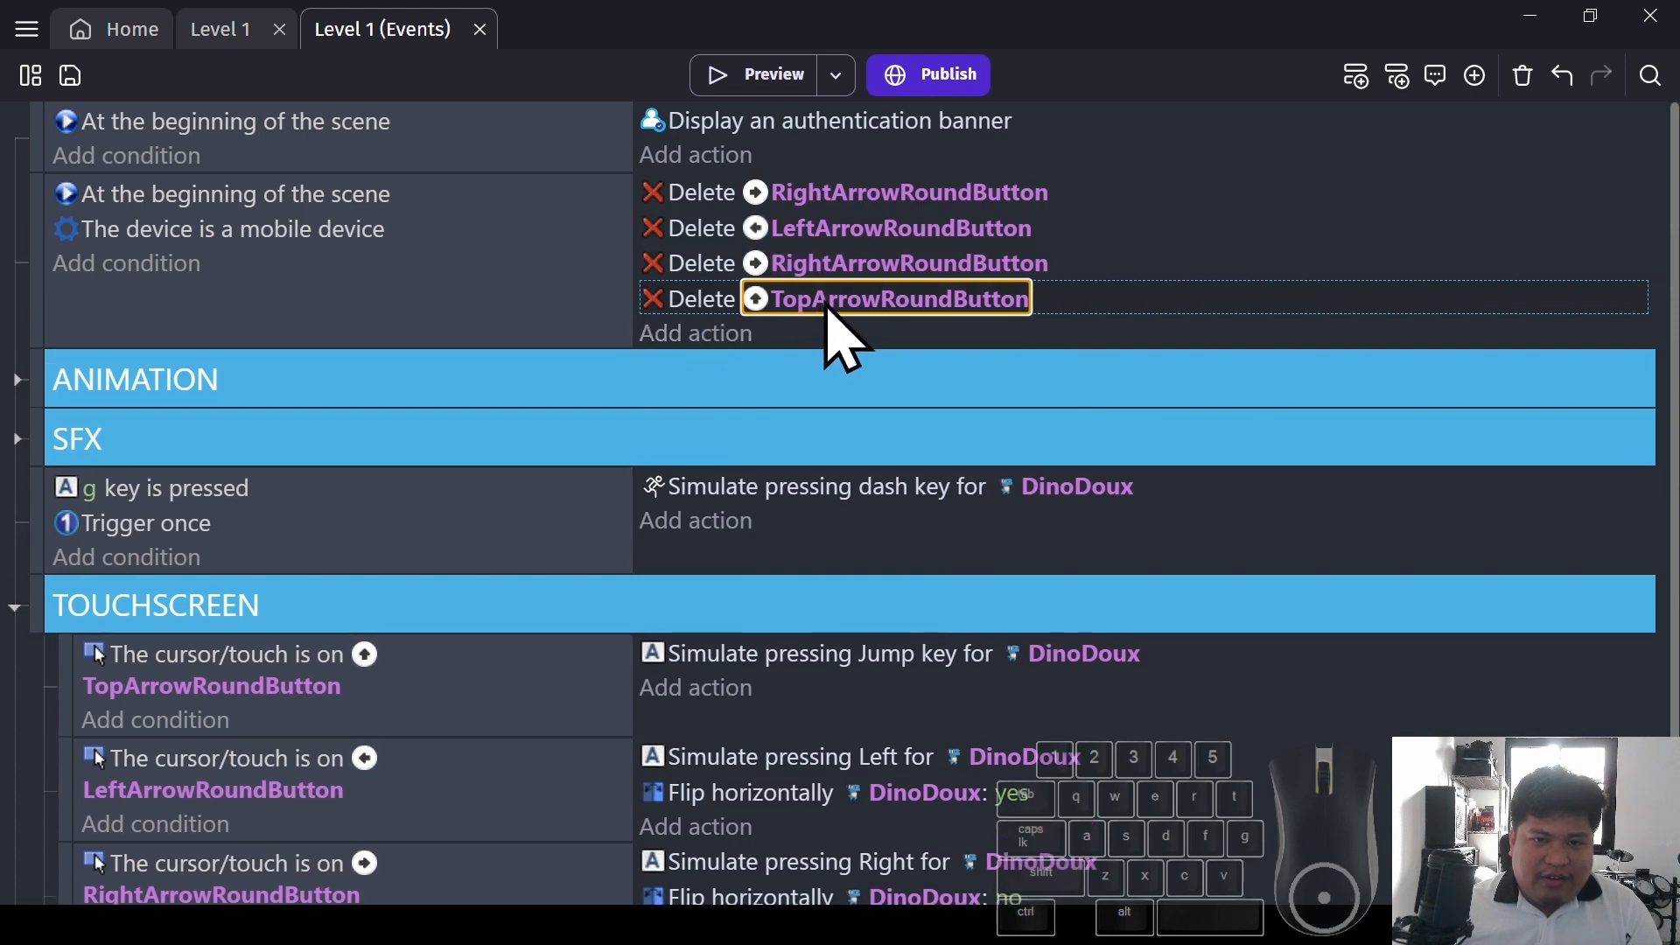
click(838, 265)
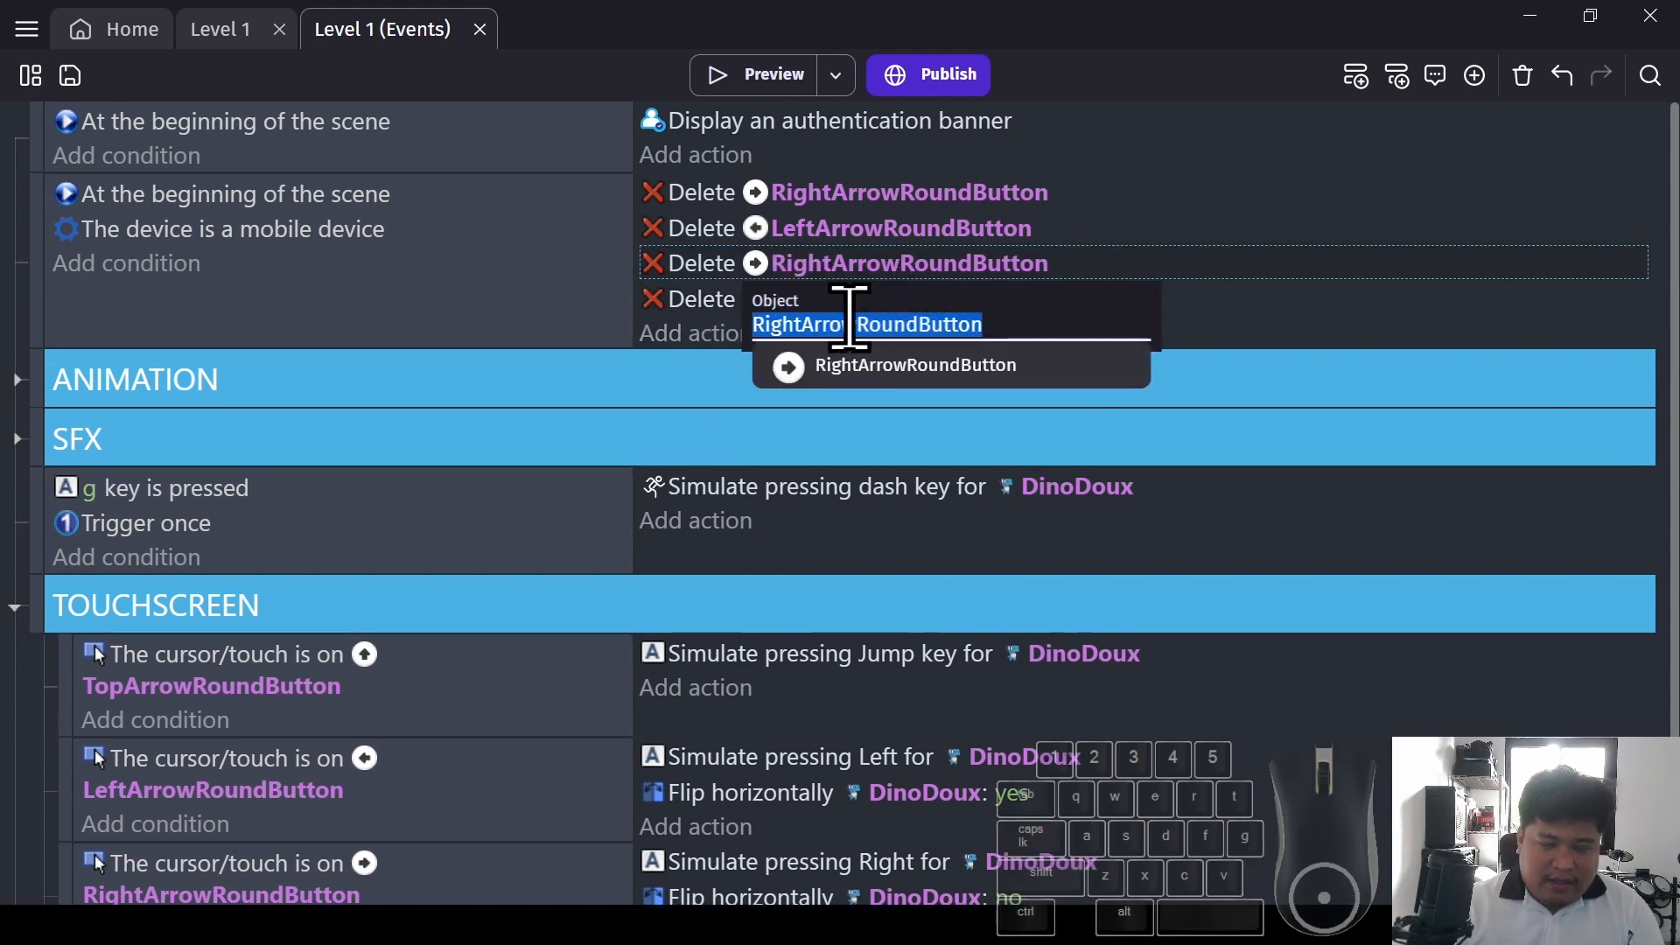
text(chev)
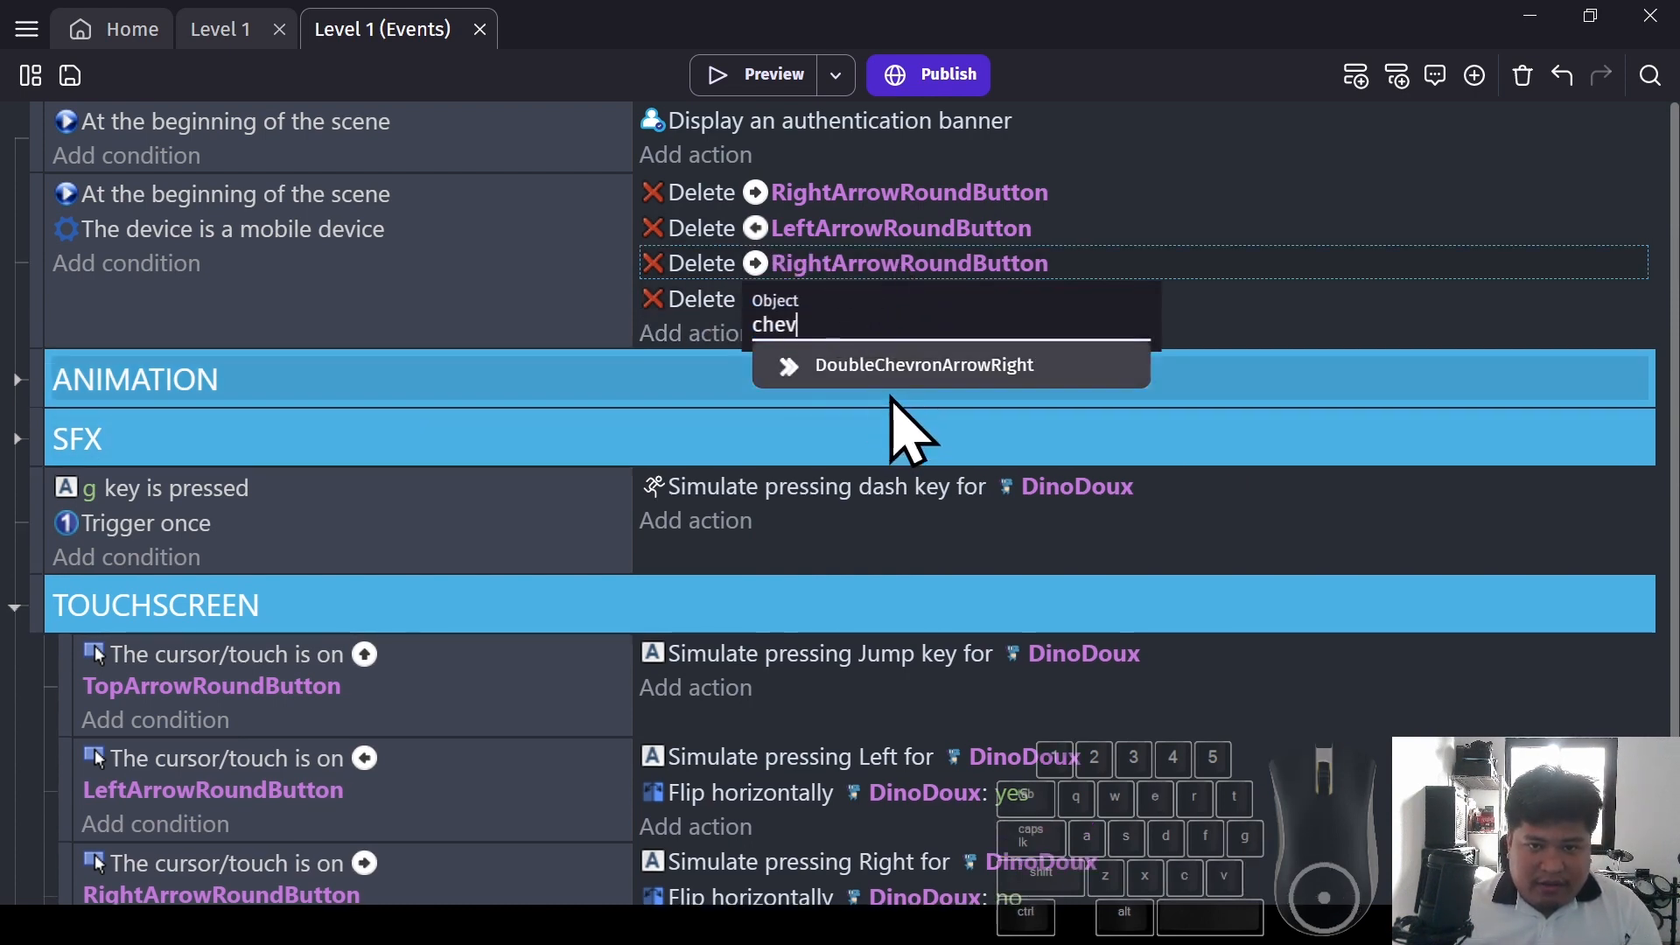
click(915, 372)
click(263, 254)
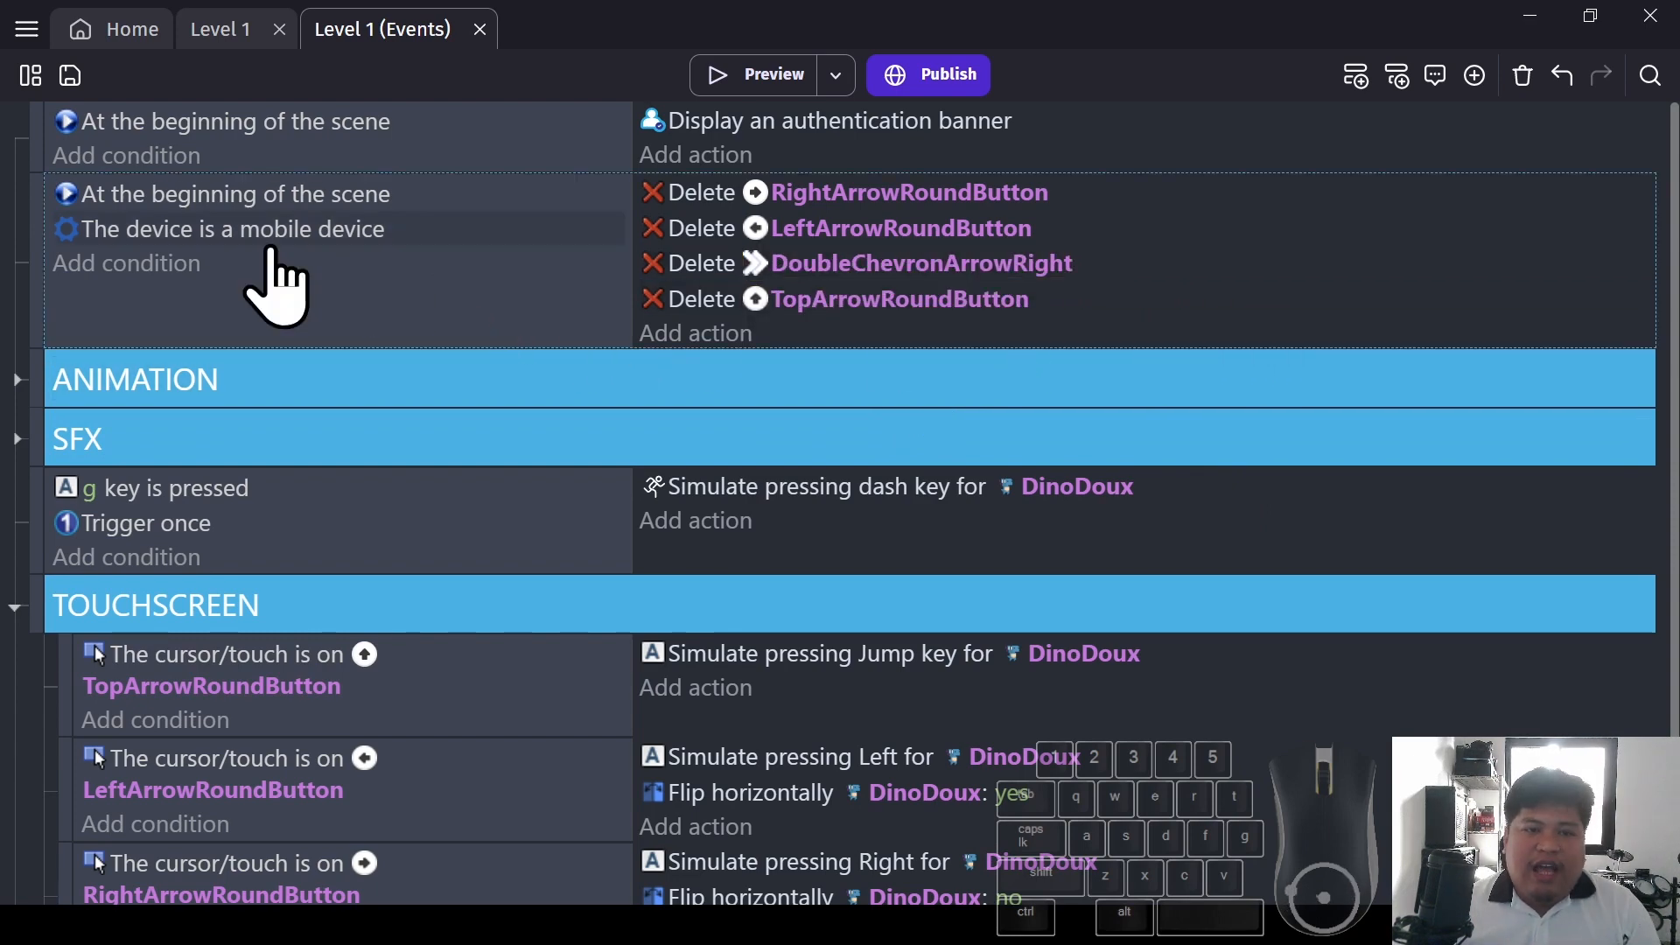
Invert the condition The device is a mobile device in the scene-start event
double_click(199, 232)
click(639, 488)
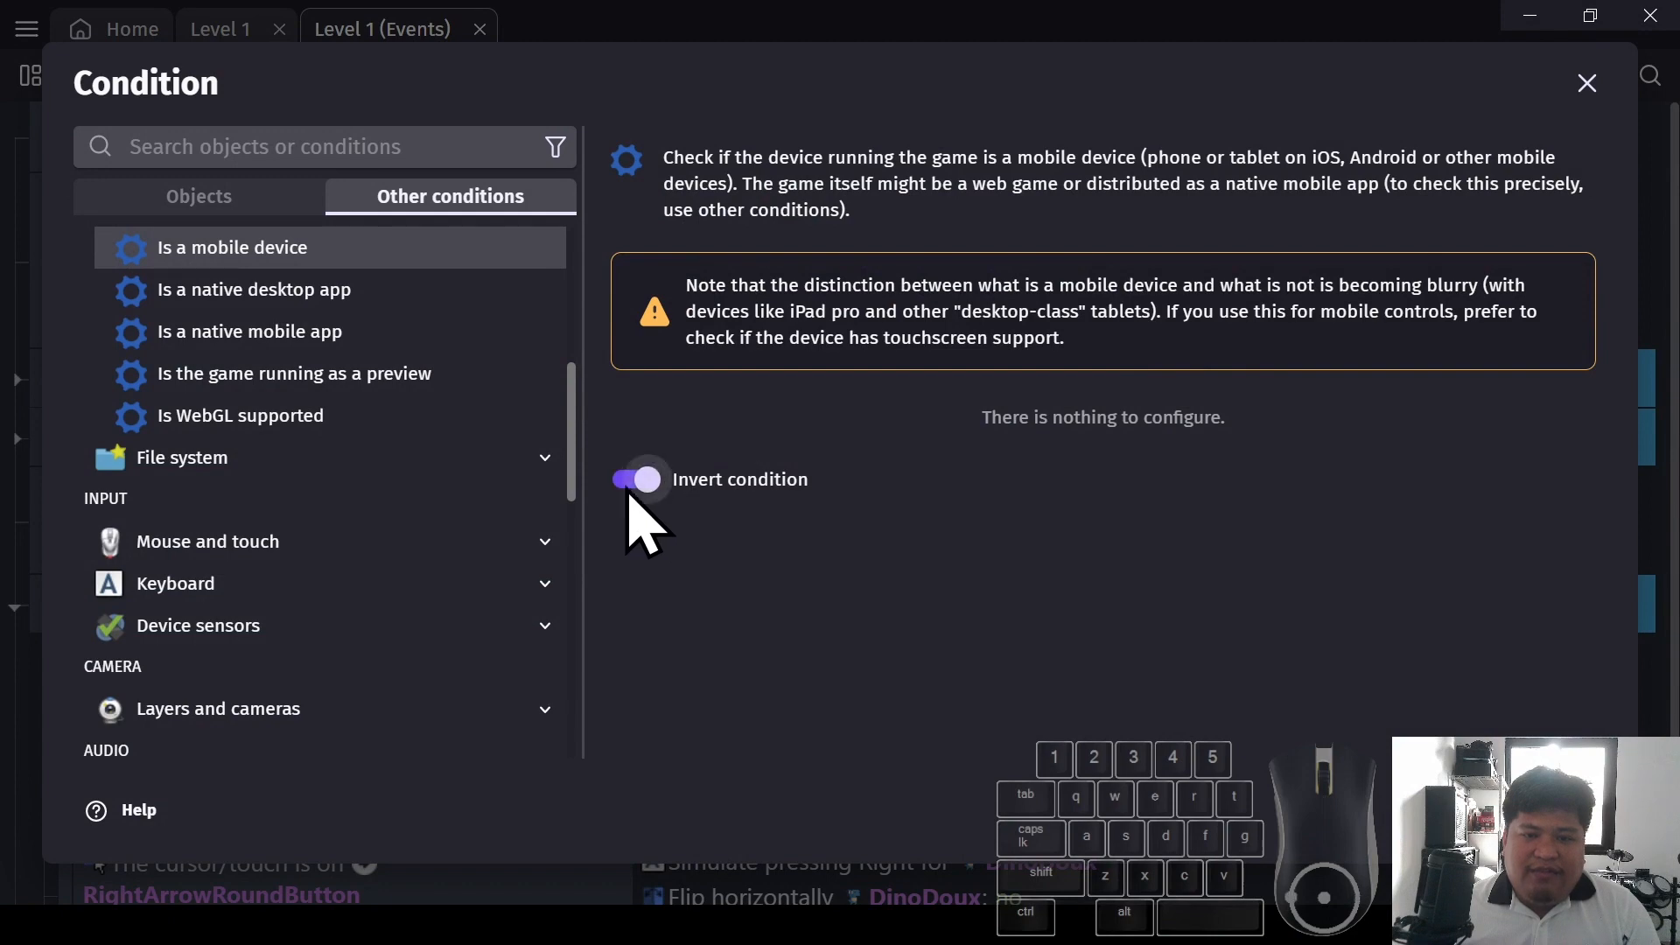
click(1564, 809)
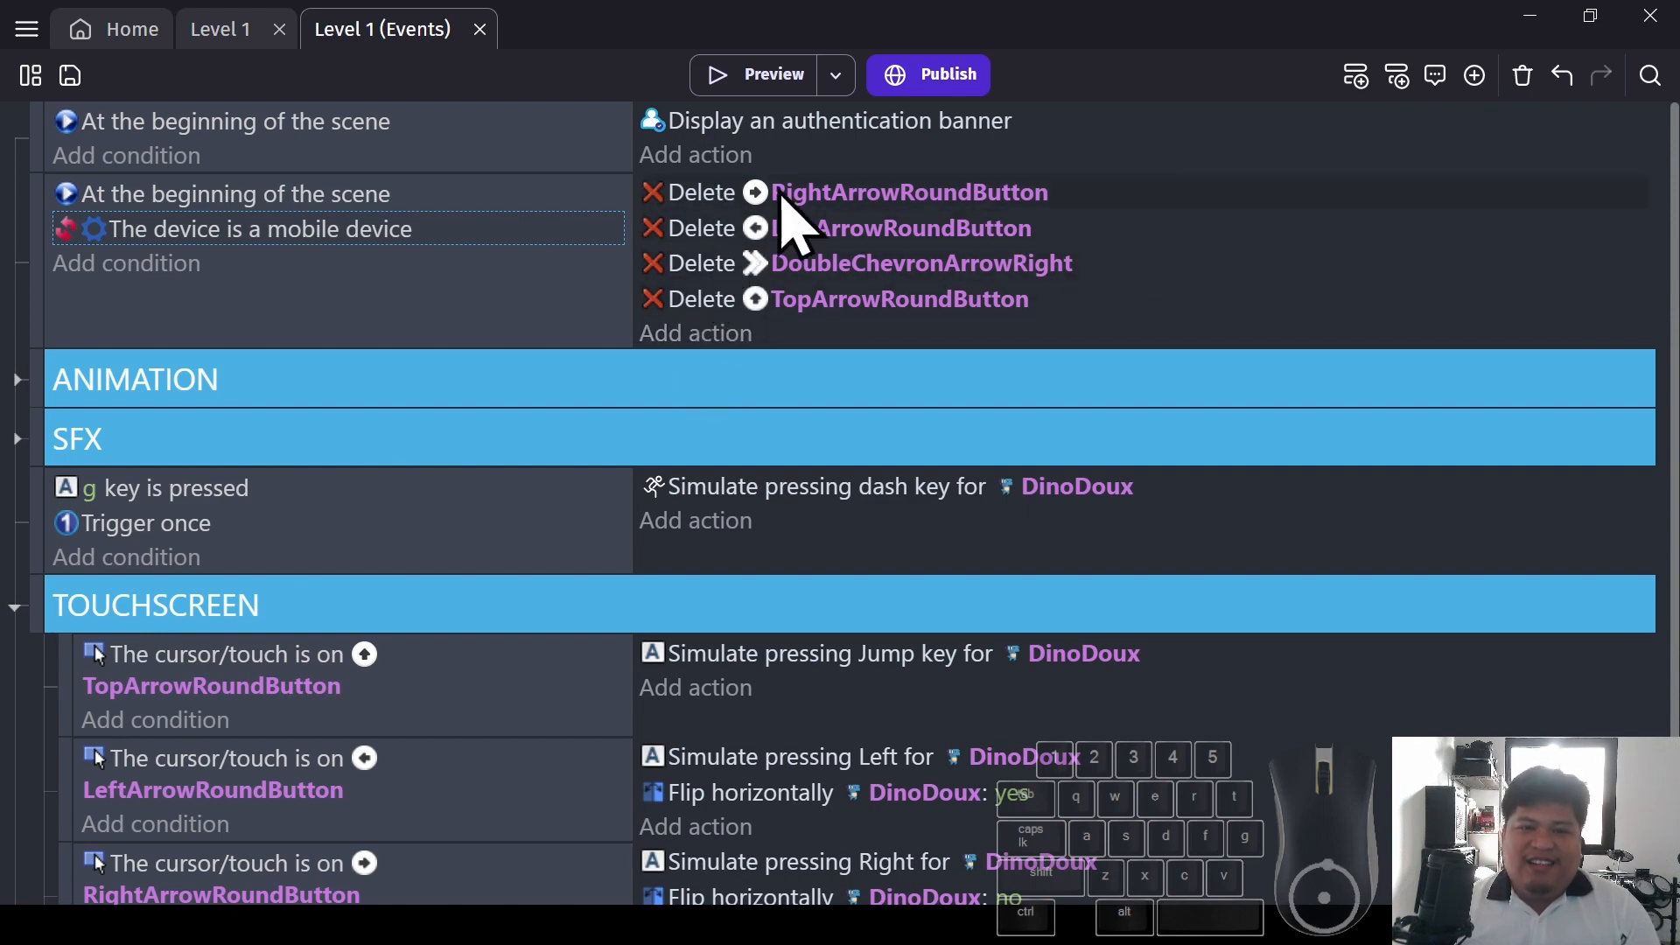
Preview the game to check the on-screen buttons on desktop, dismiss the authentication banner, and close the preview
click(742, 77)
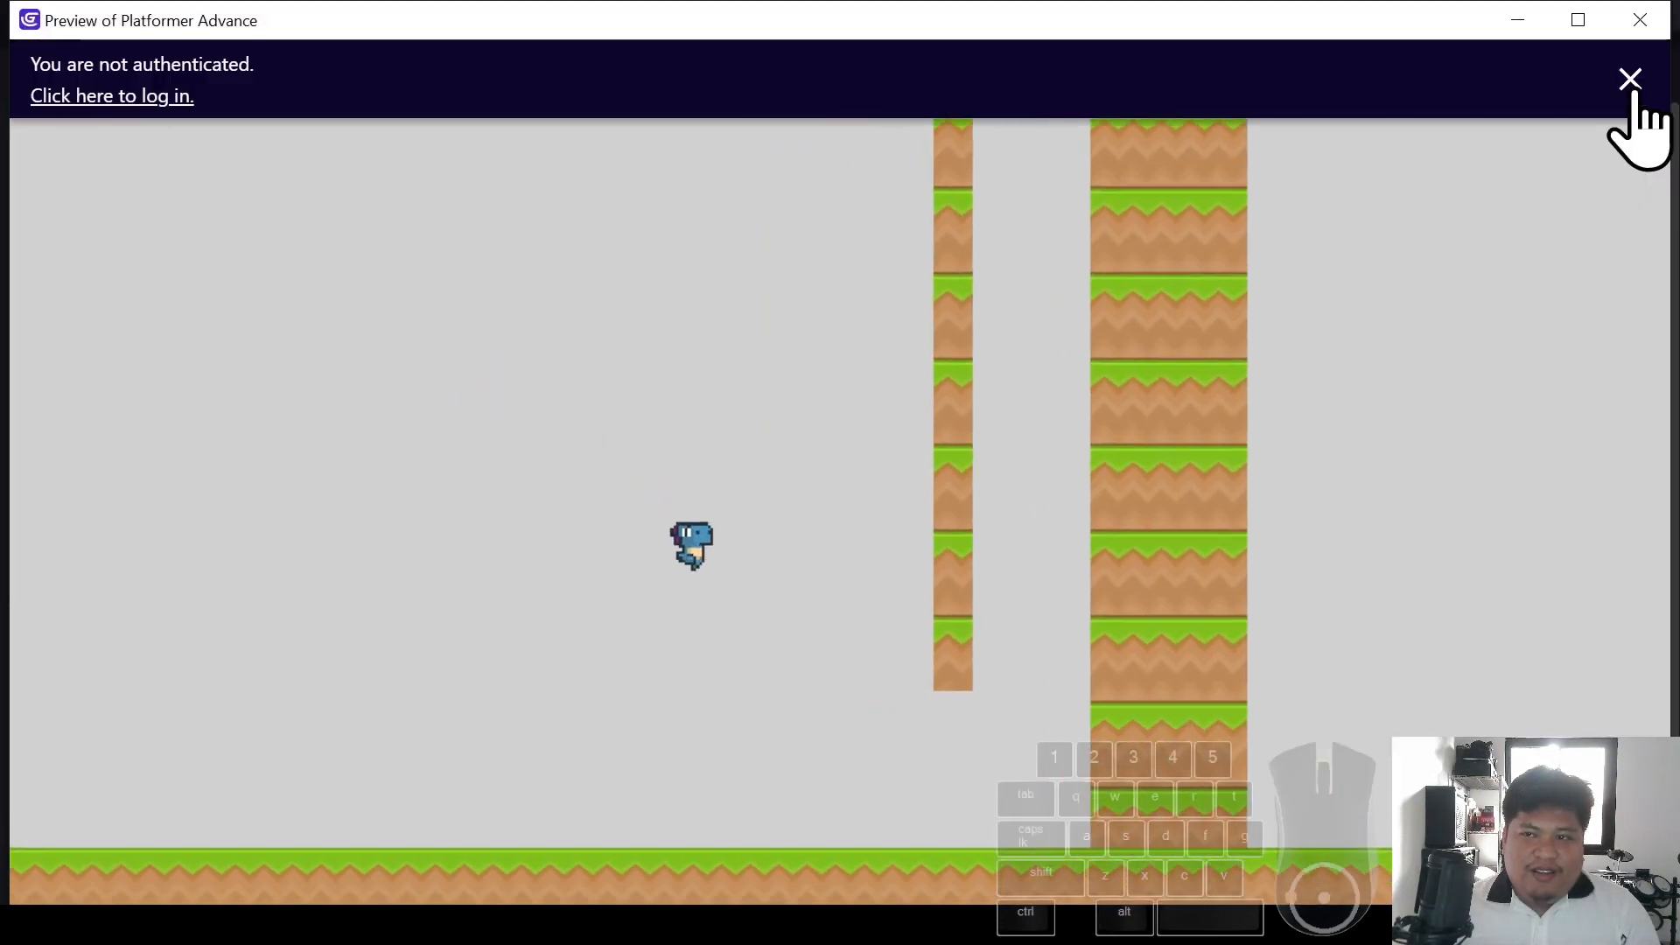
click(1630, 78)
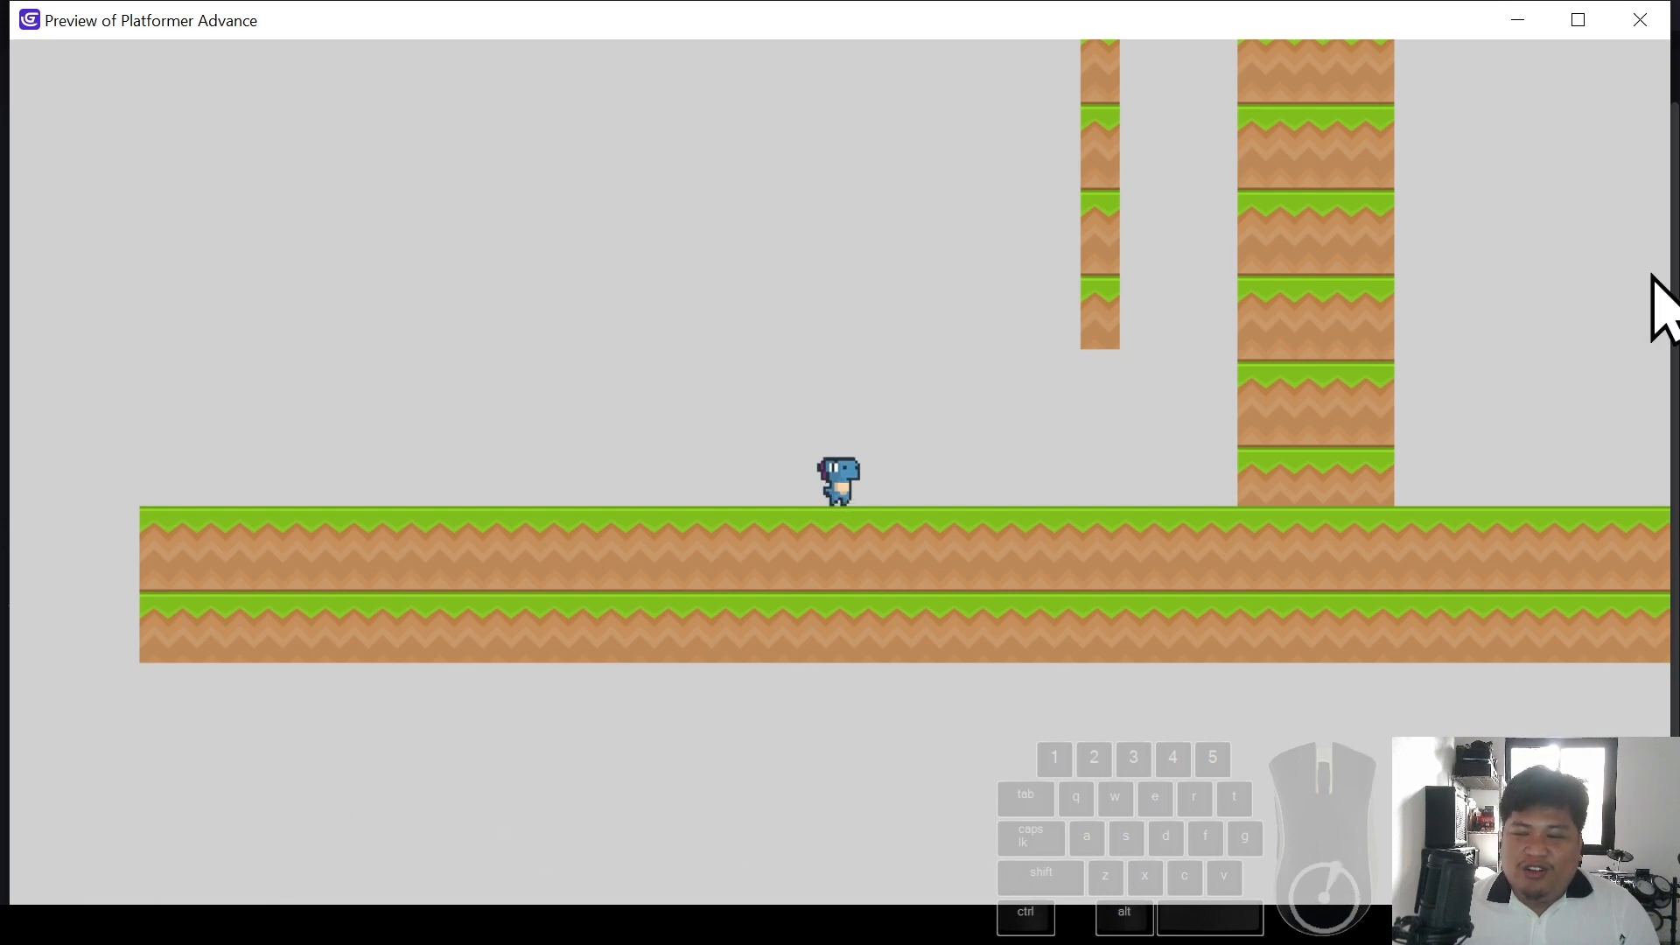
click(1638, 19)
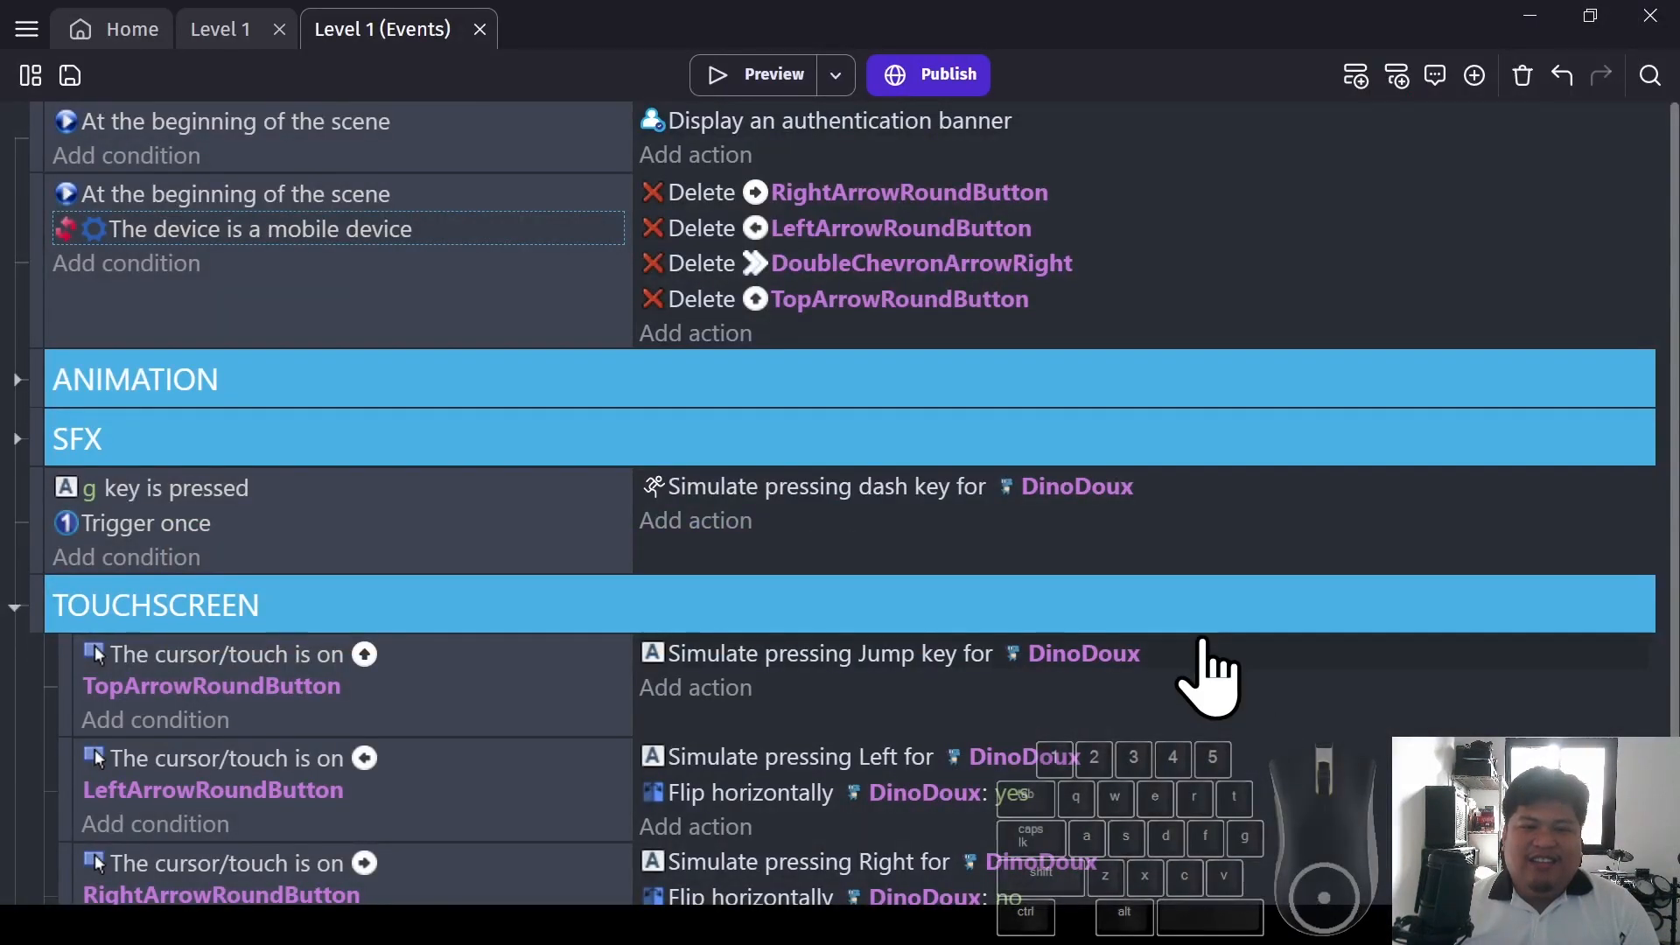
scroll(1295, 672, down, 3)
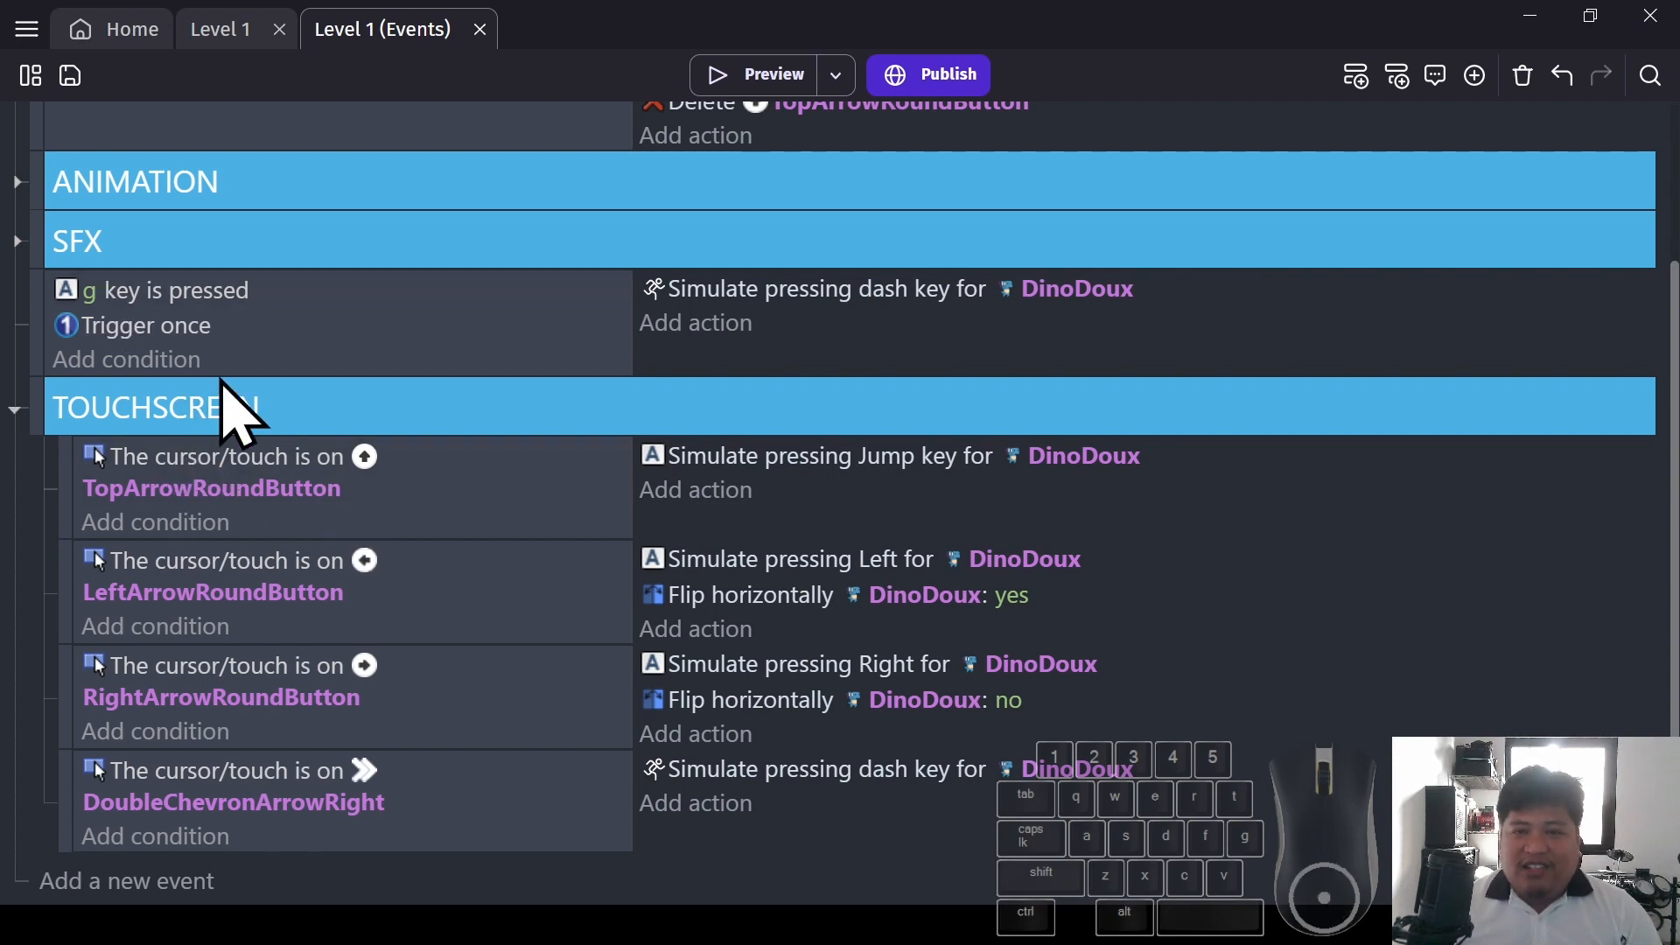
click(357, 411)
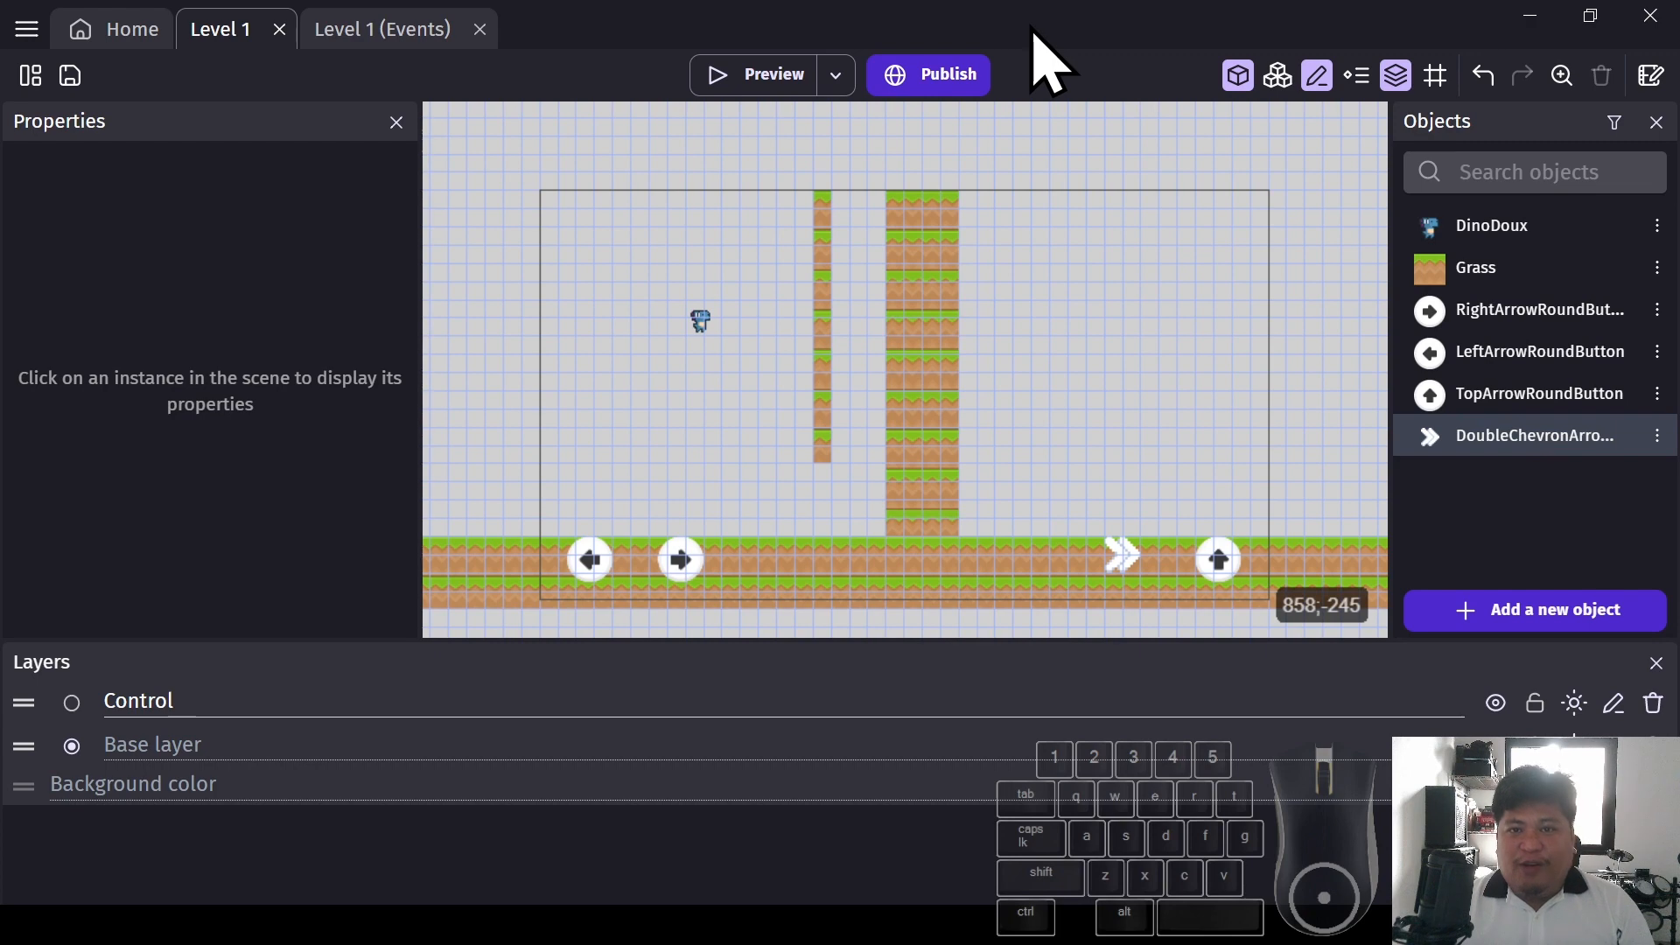
Examine the options for exporting the game to mobile as an Android APK, including the build limits, and close the publishing dialog
click(914, 80)
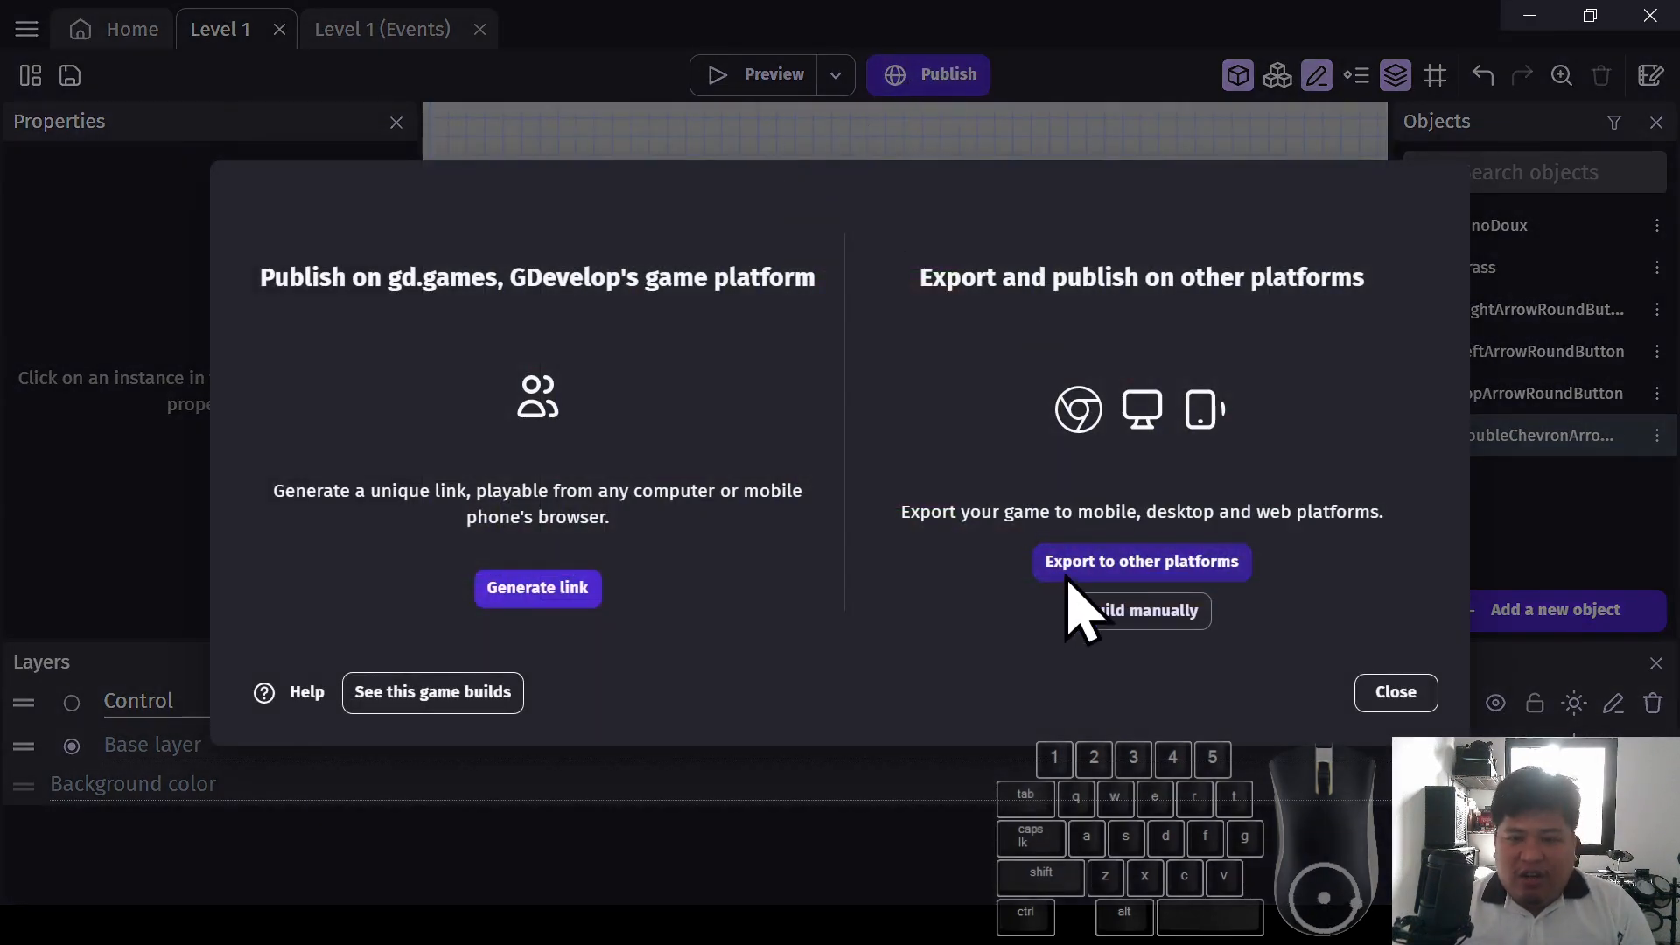
click(1160, 576)
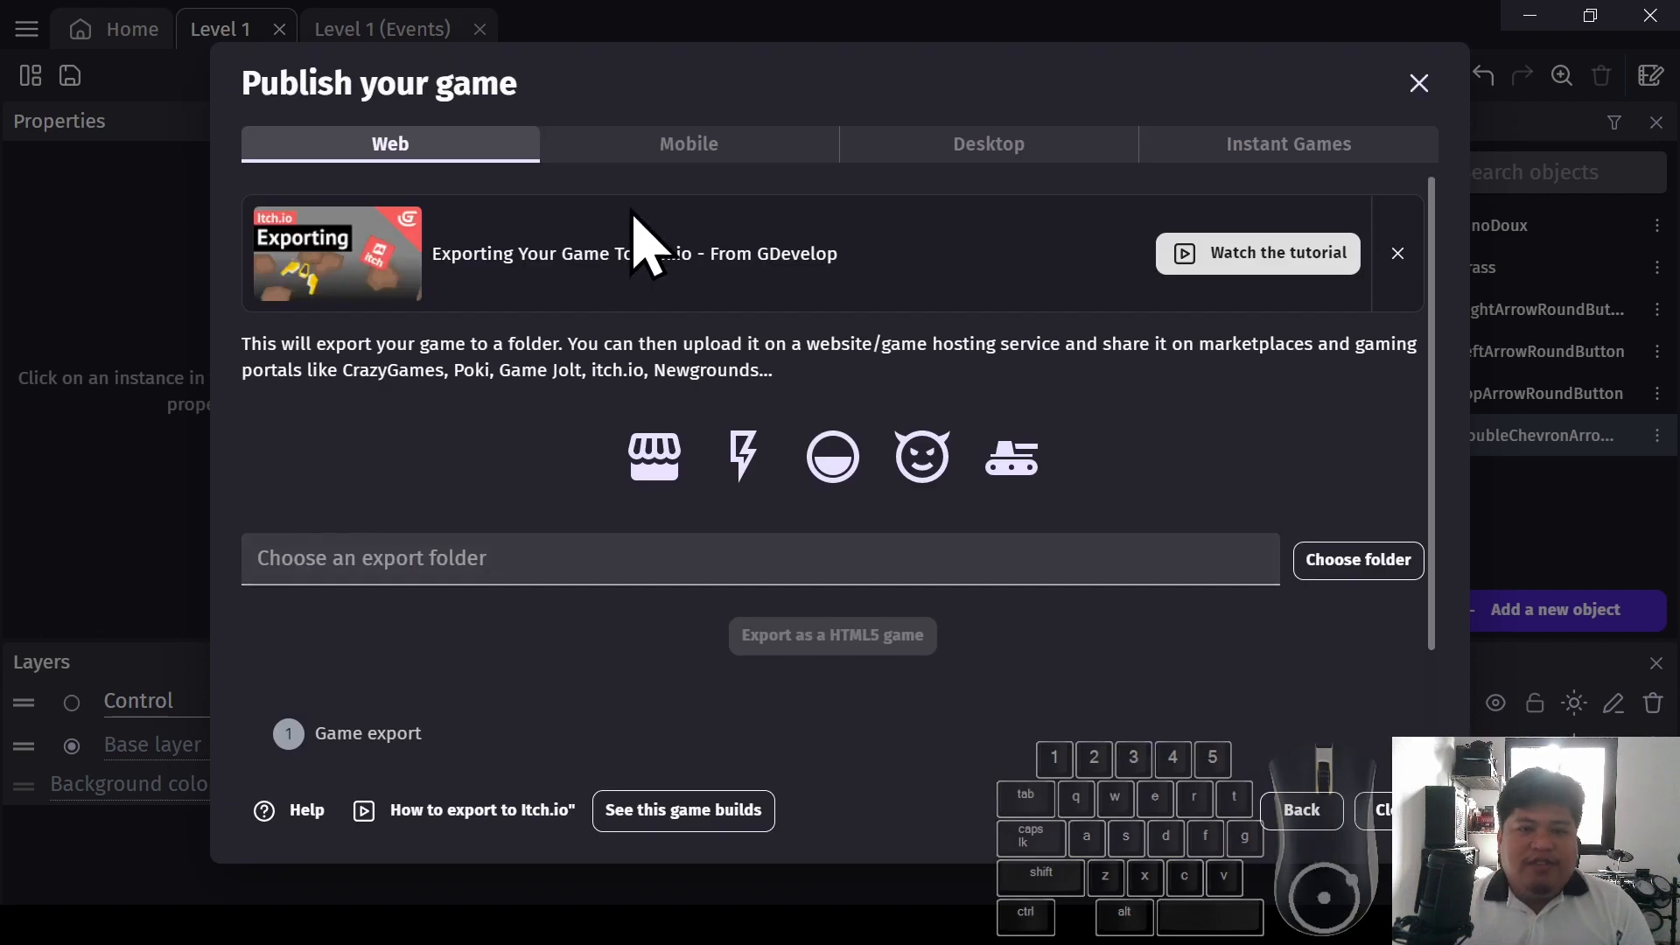
click(716, 154)
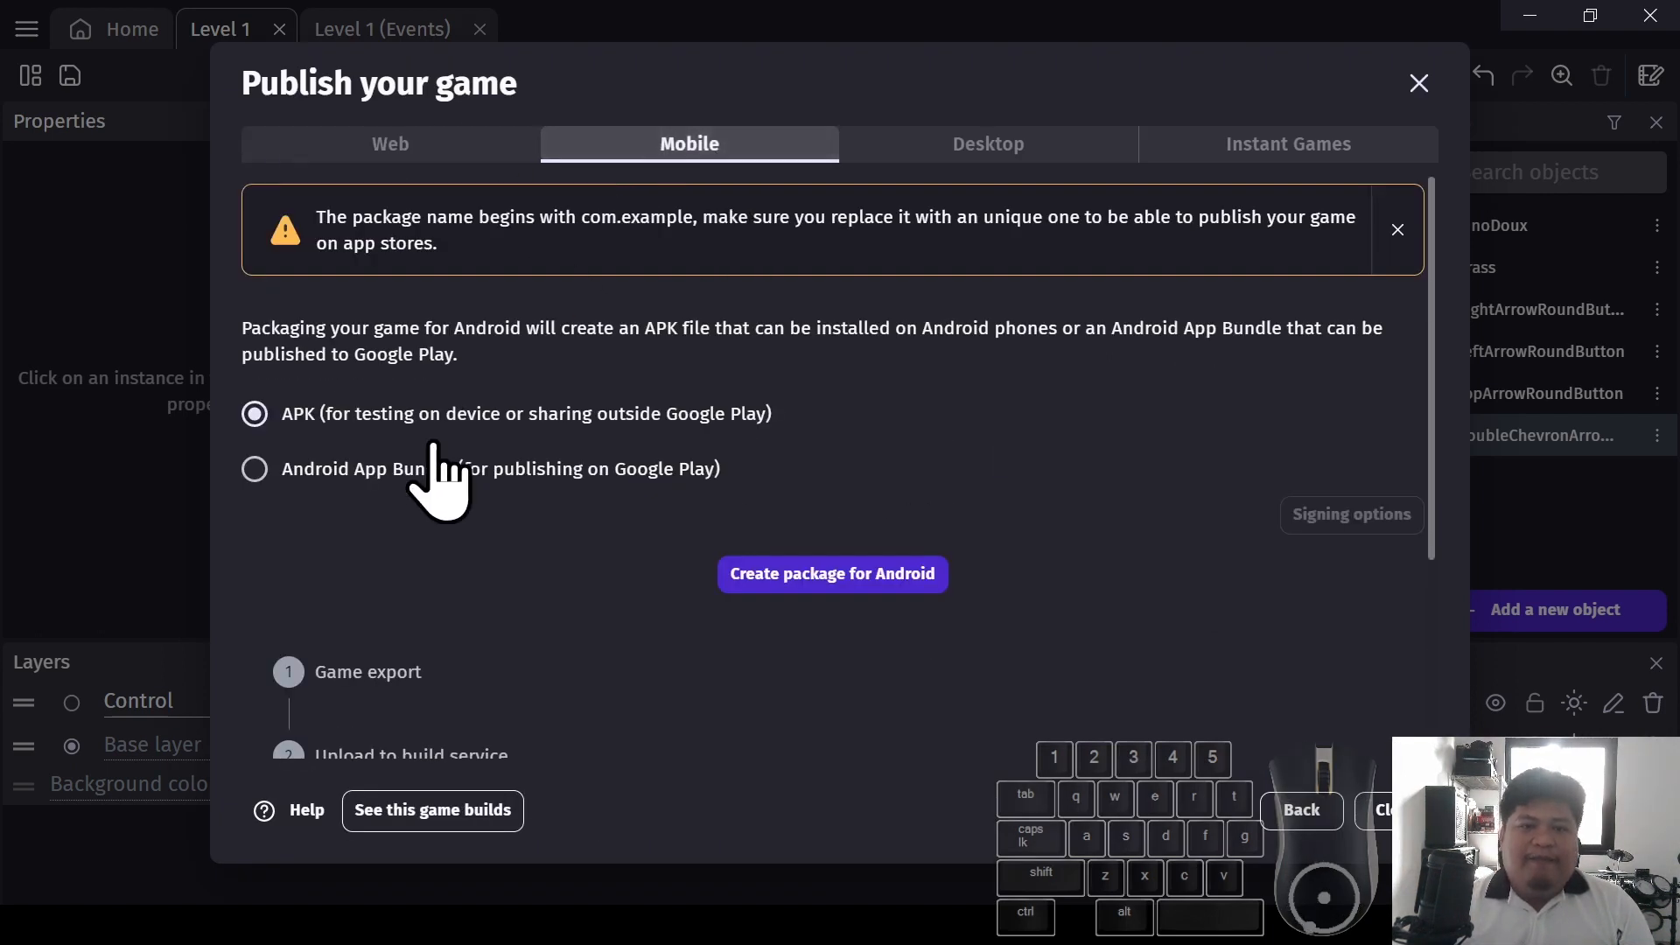
click(256, 414)
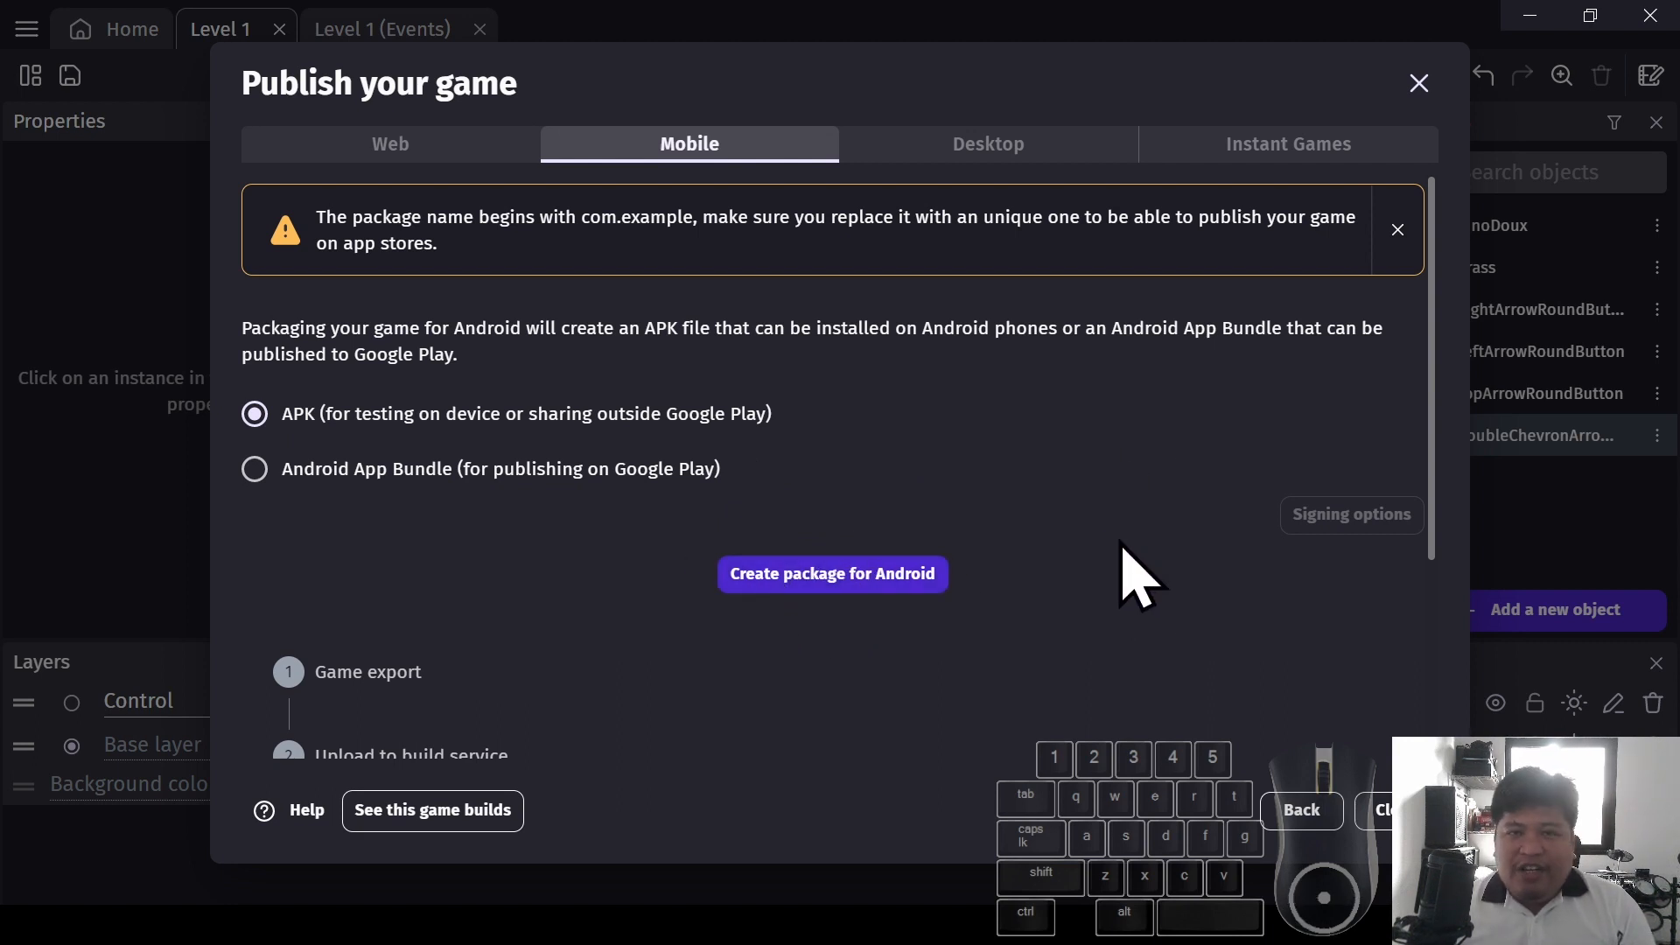
scroll(1125, 574, down, 3)
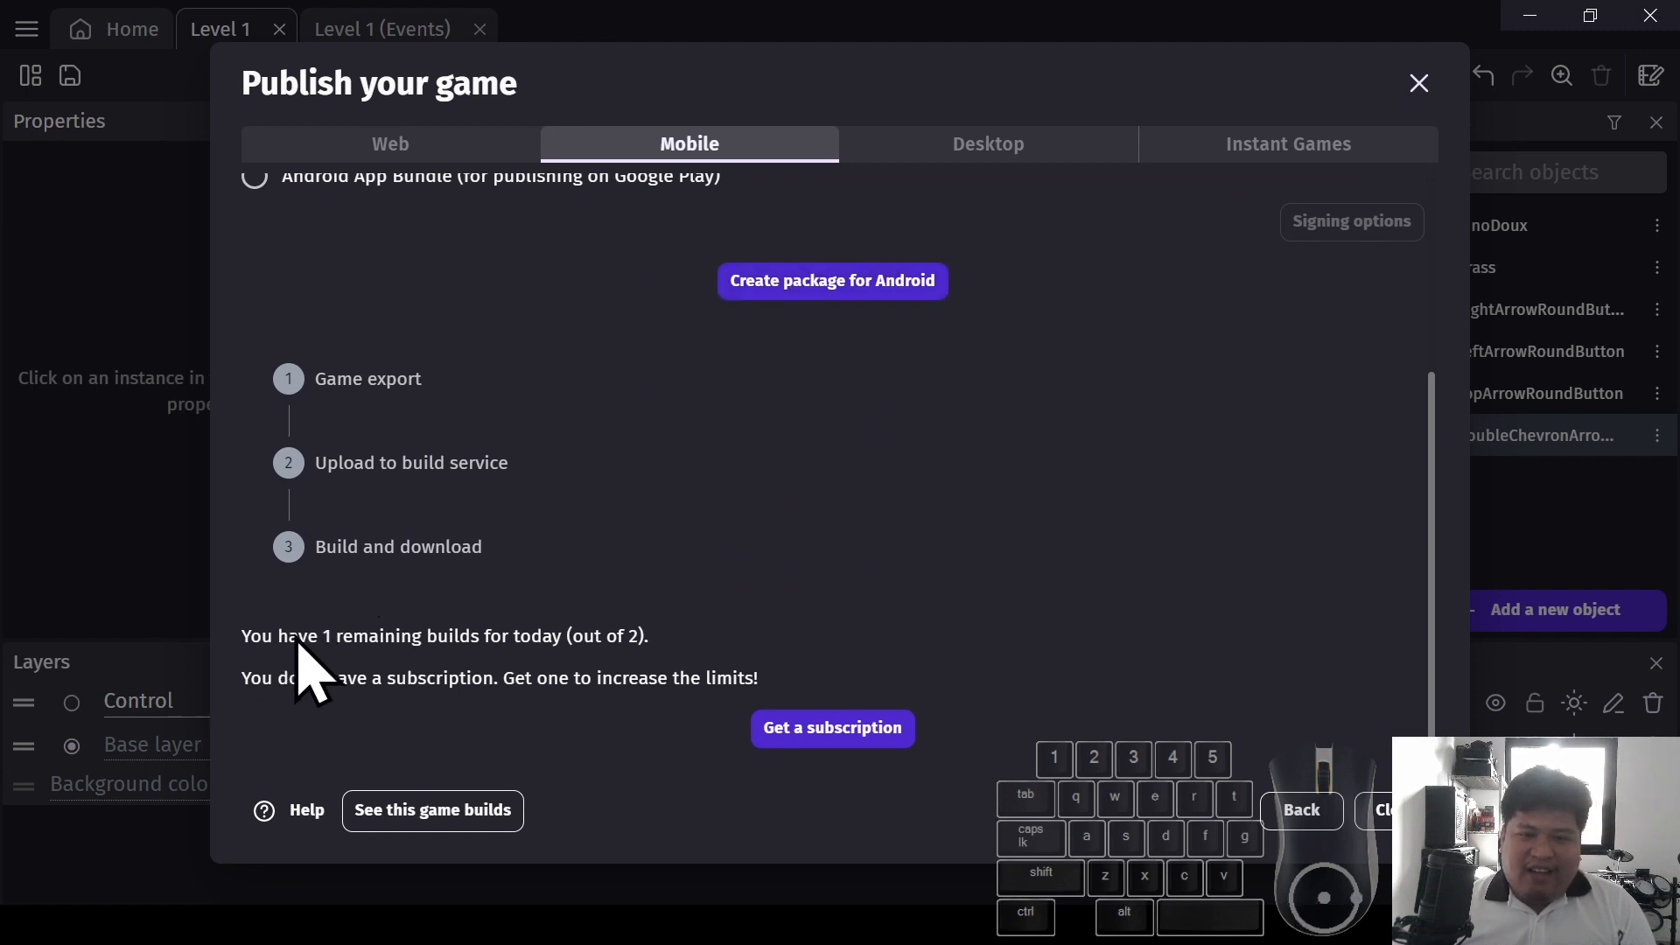
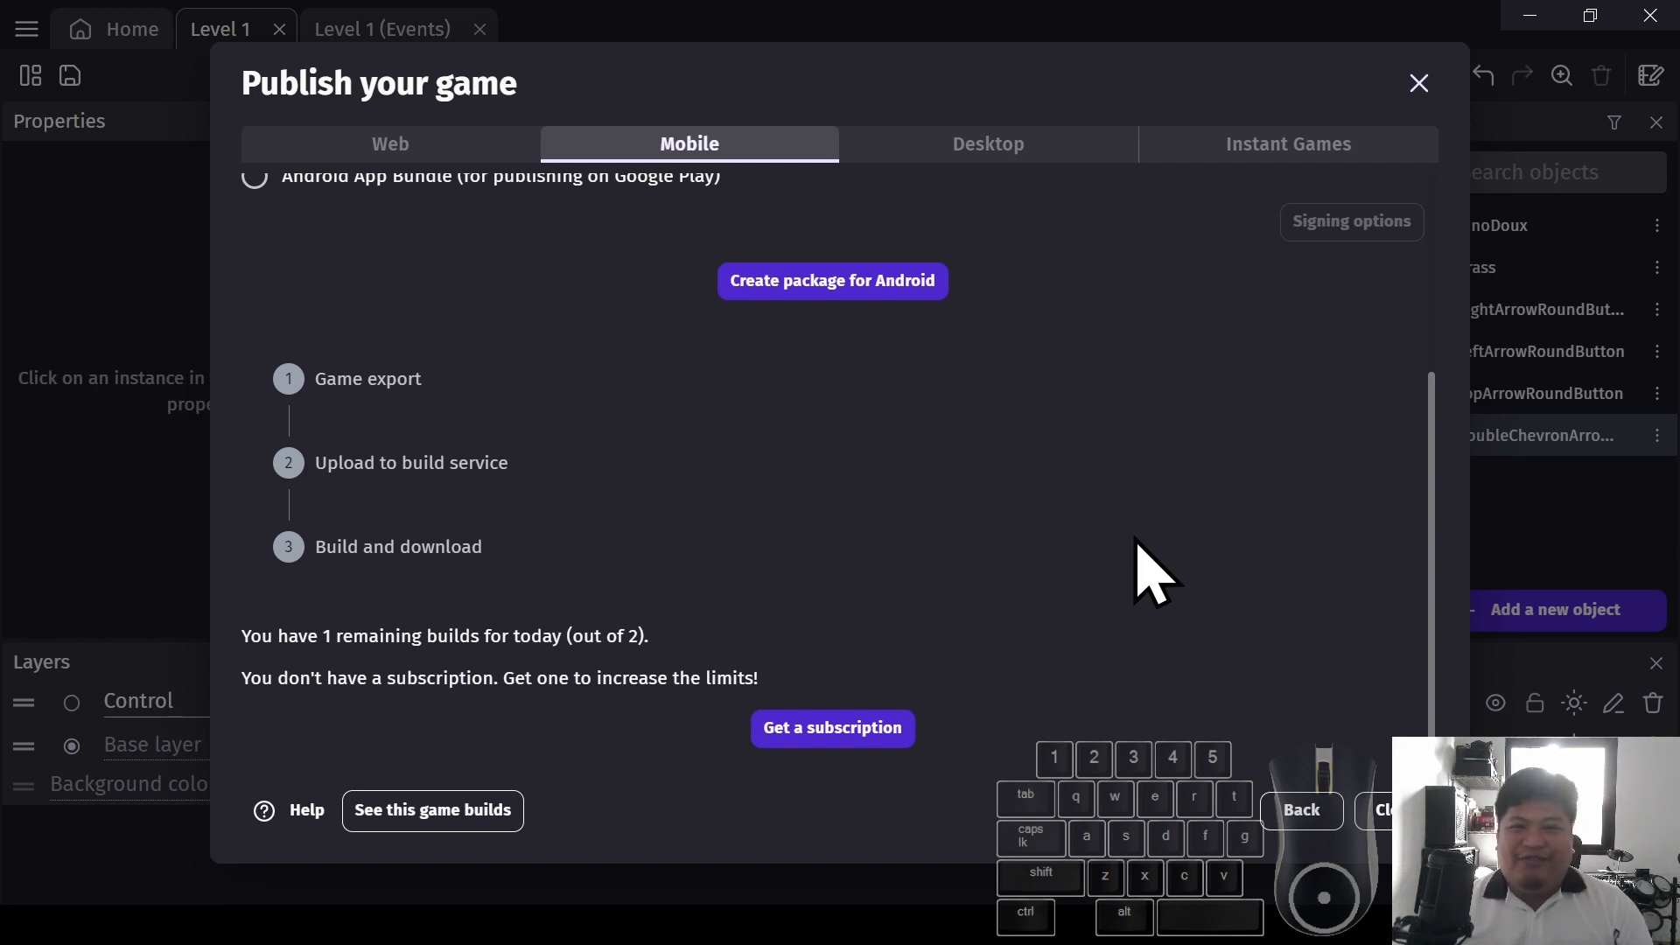
click(1378, 810)
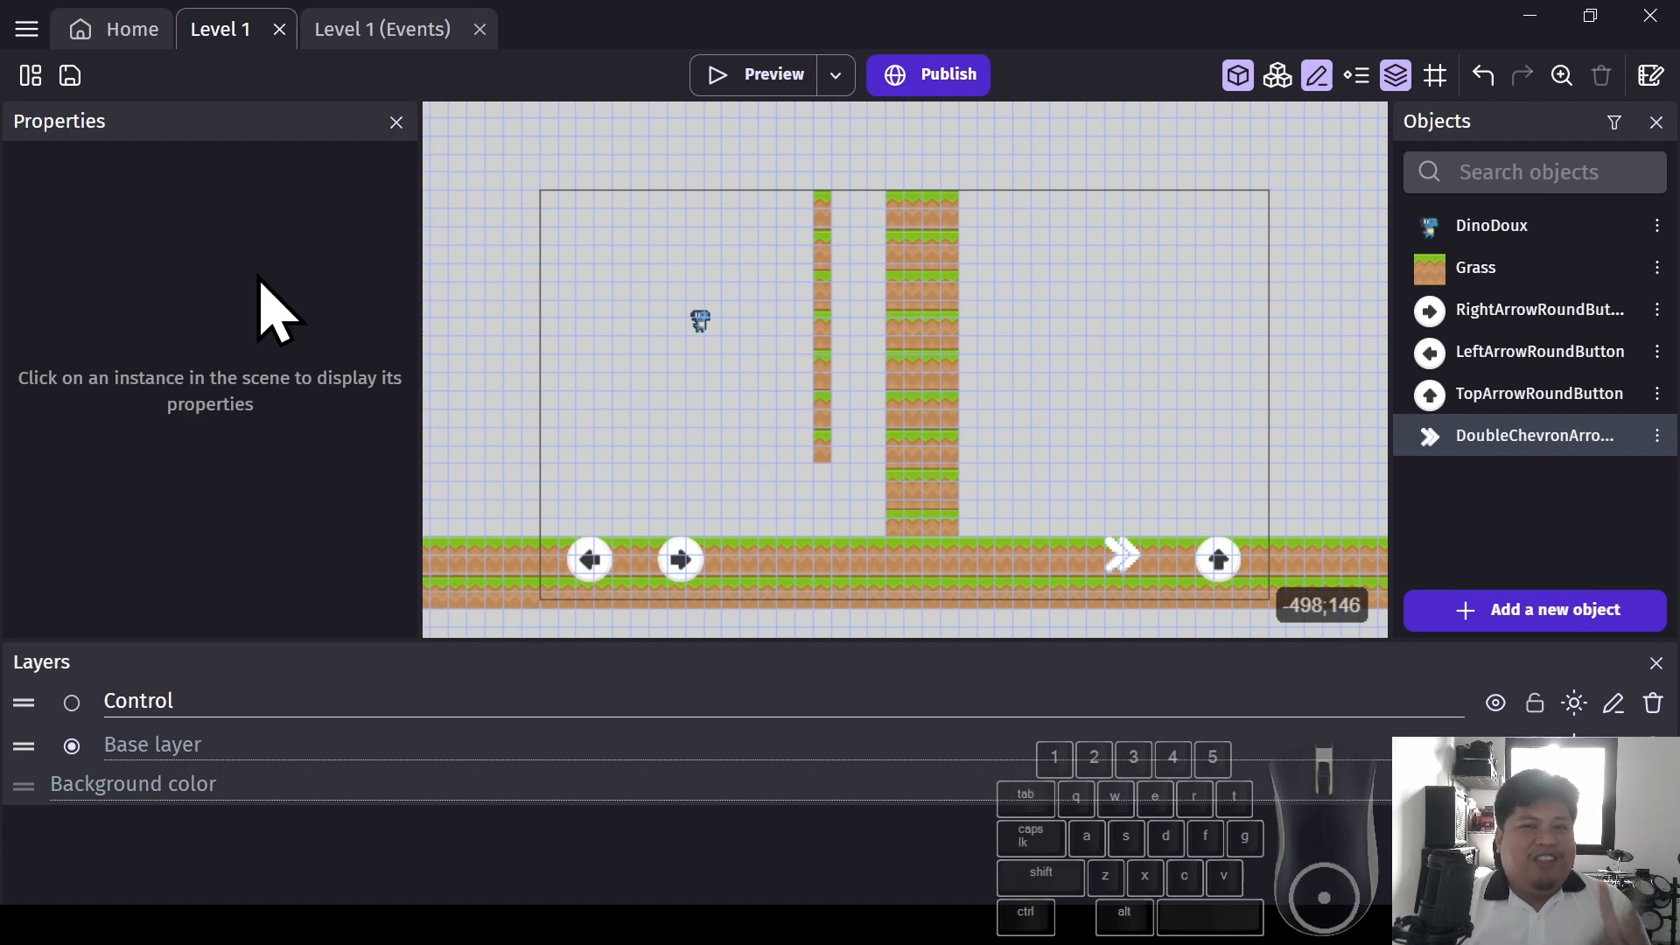
Add a new scene named CUTSCENE to the project and return to the Level 1 scene
click(31, 76)
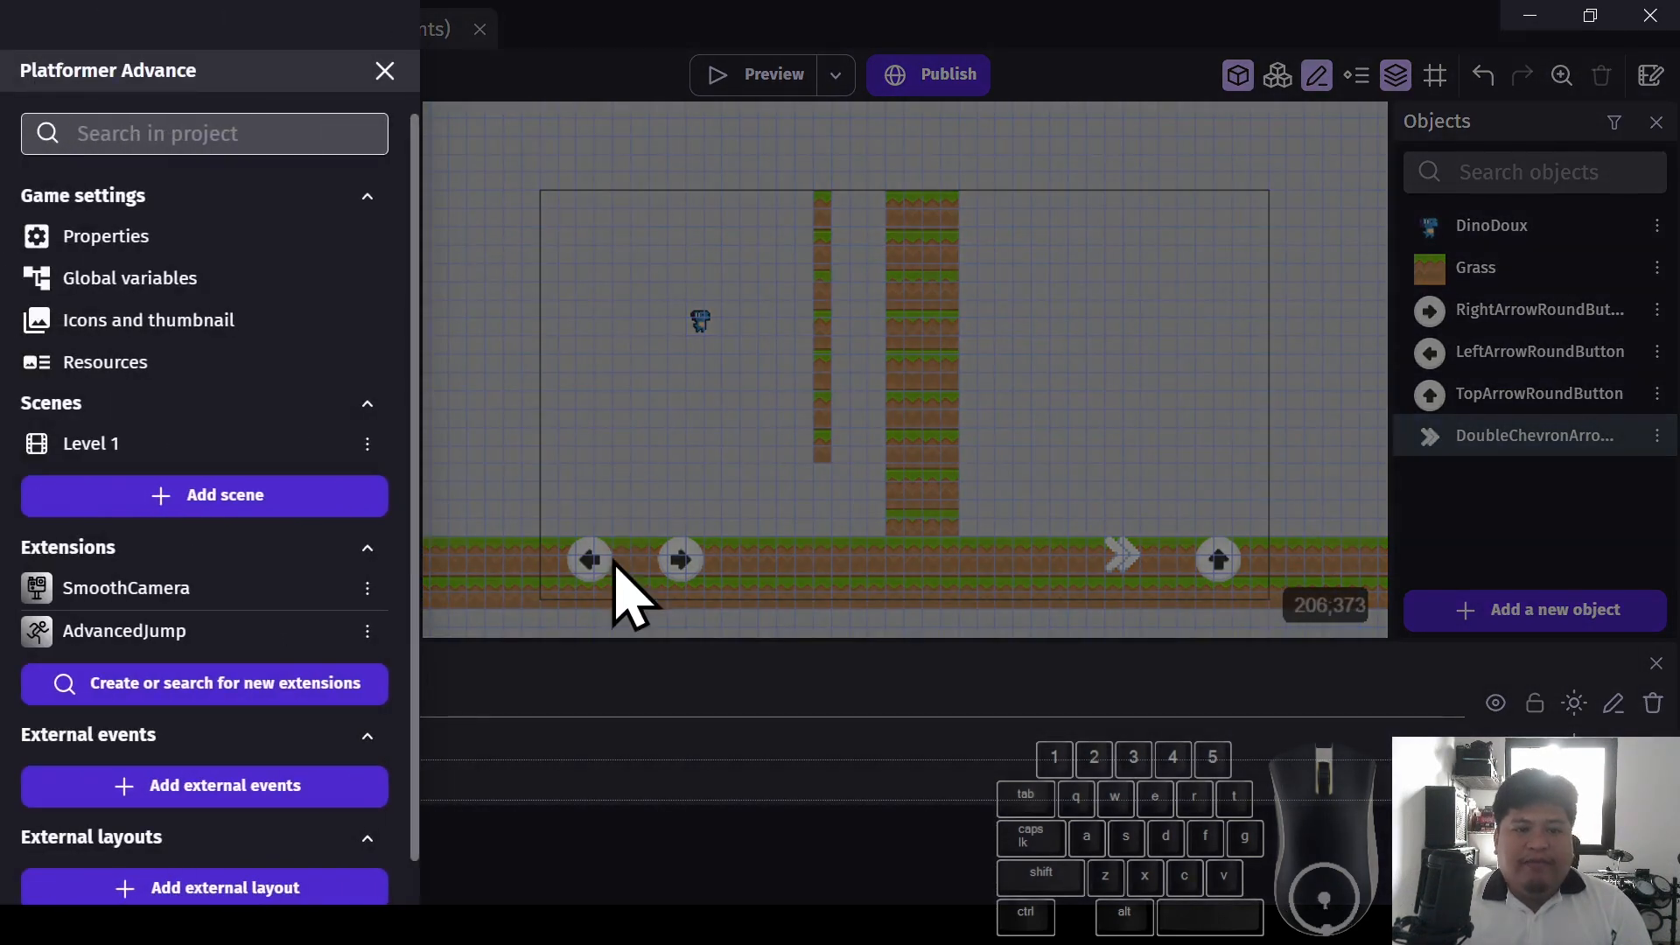
click(166, 496)
drag(225, 496, 5, 489)
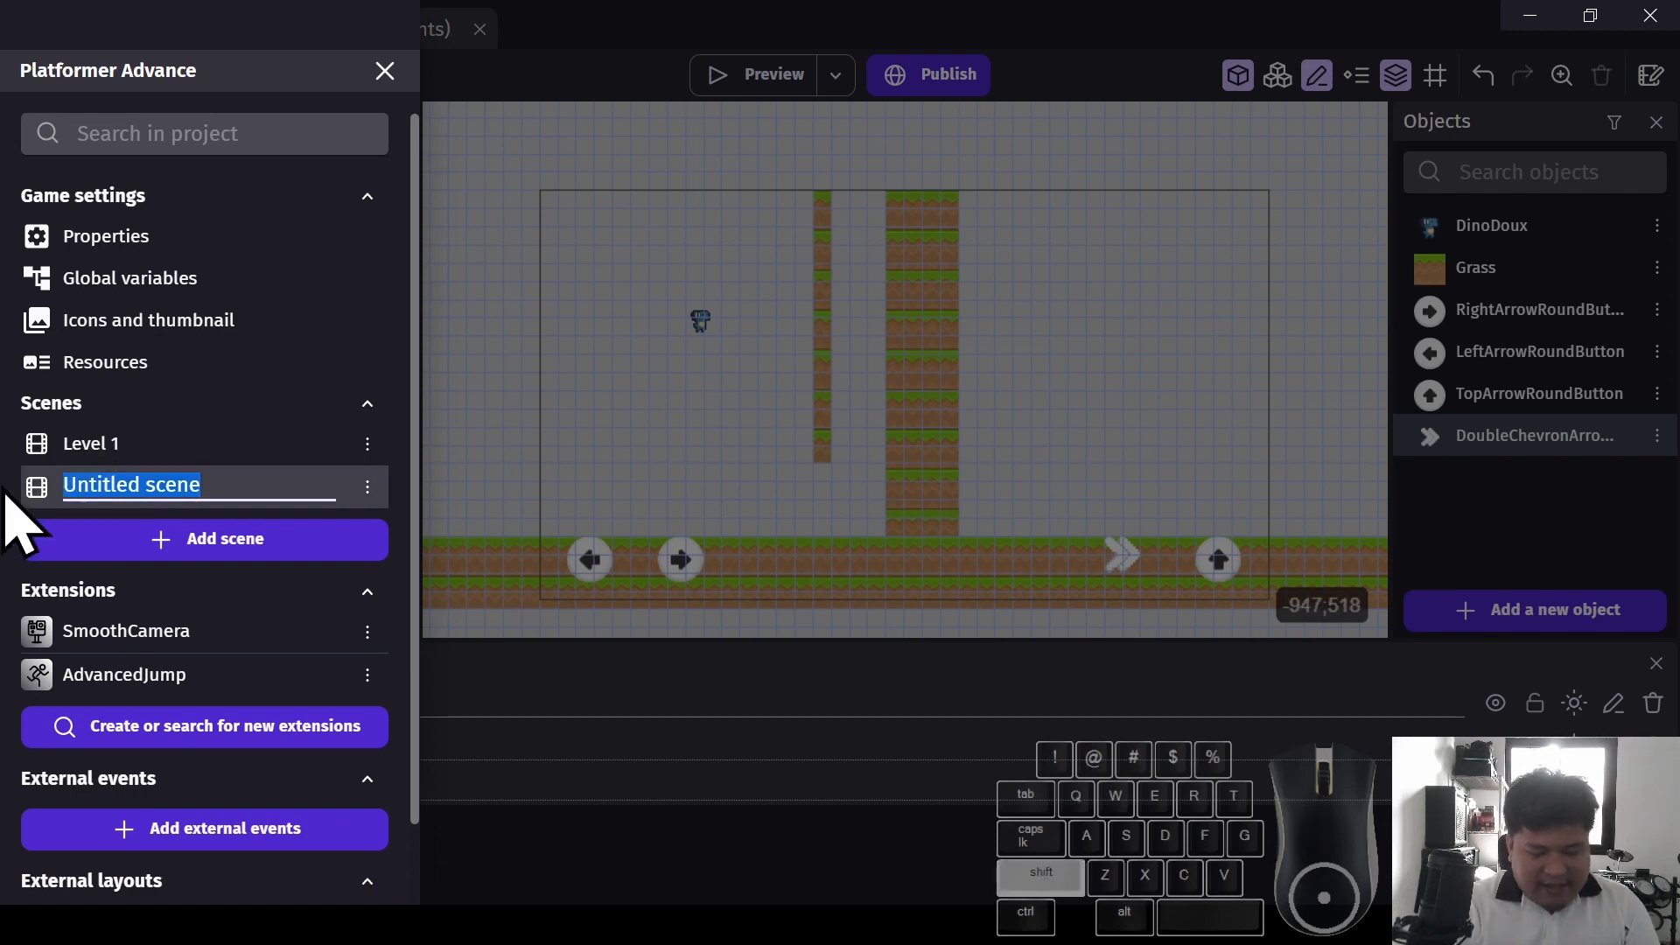
text(CUTSCENE)
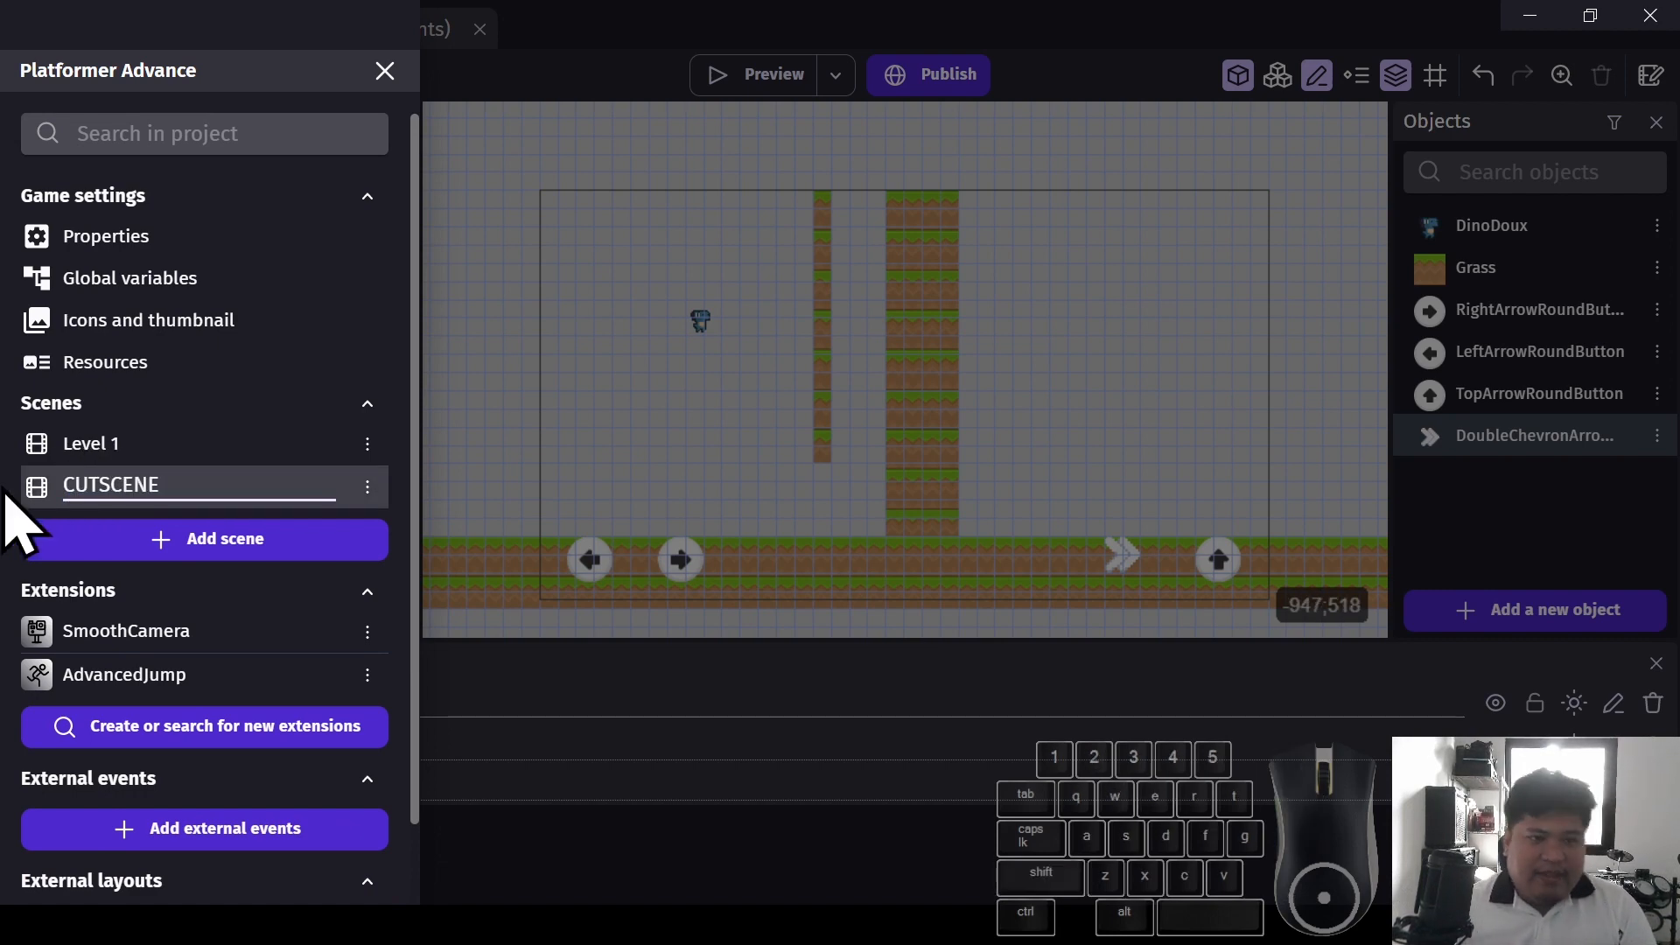
click(187, 456)
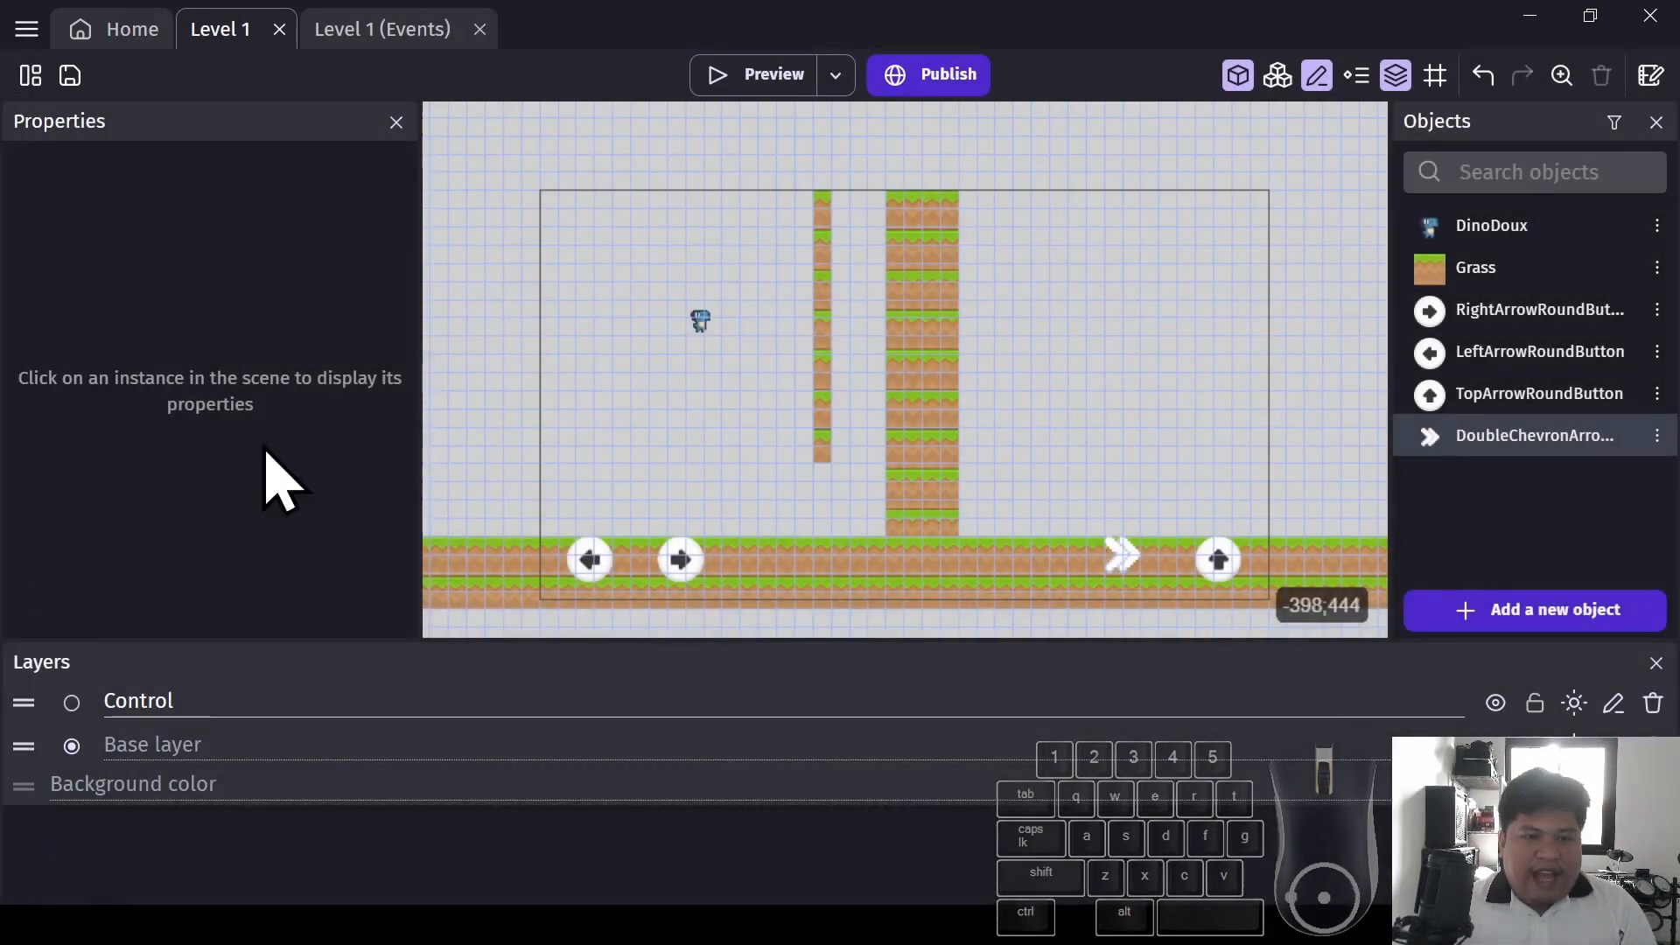
Duplicate the Level 1 scene and rename the copy Level 2
click(34, 79)
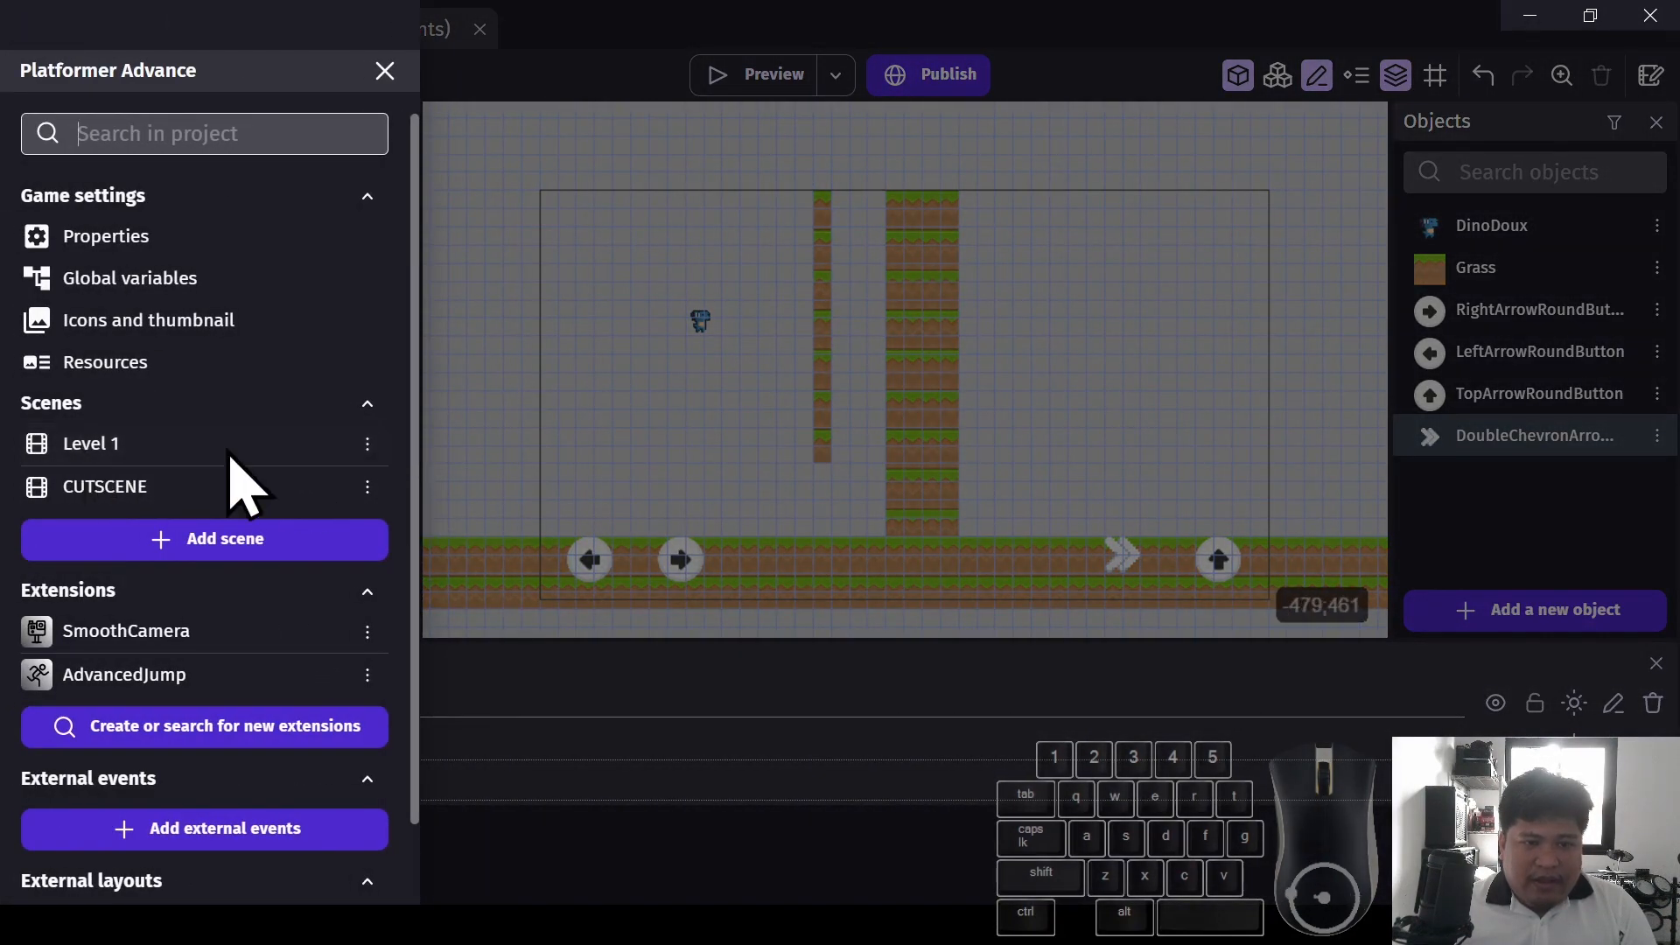
click(369, 444)
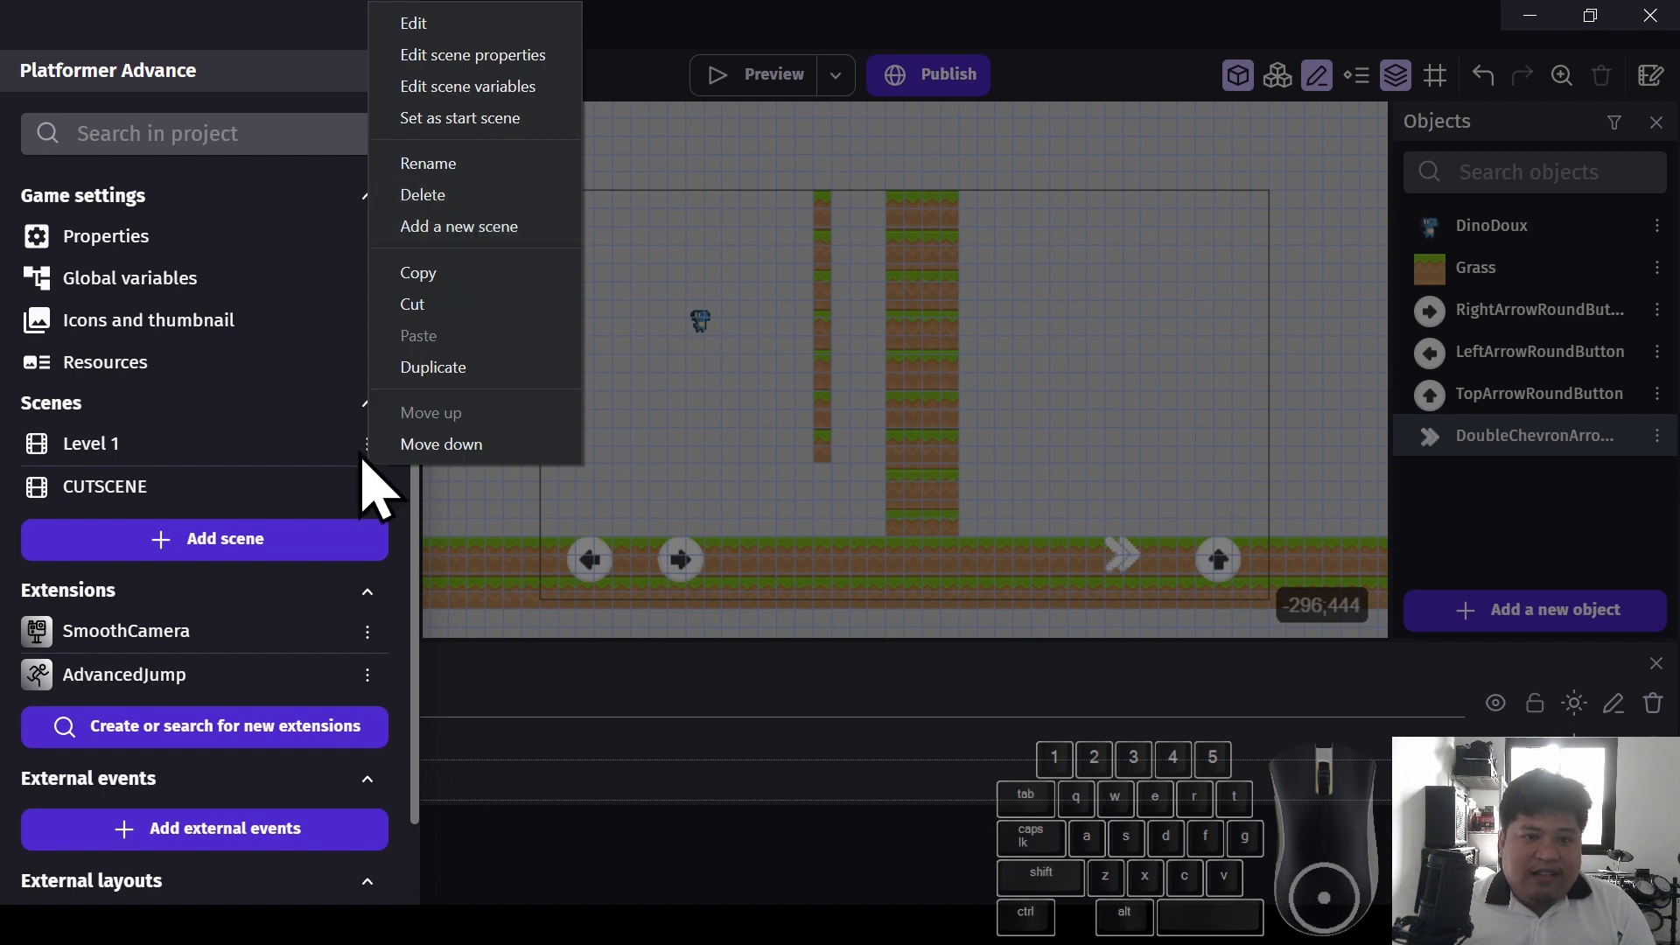
click(471, 368)
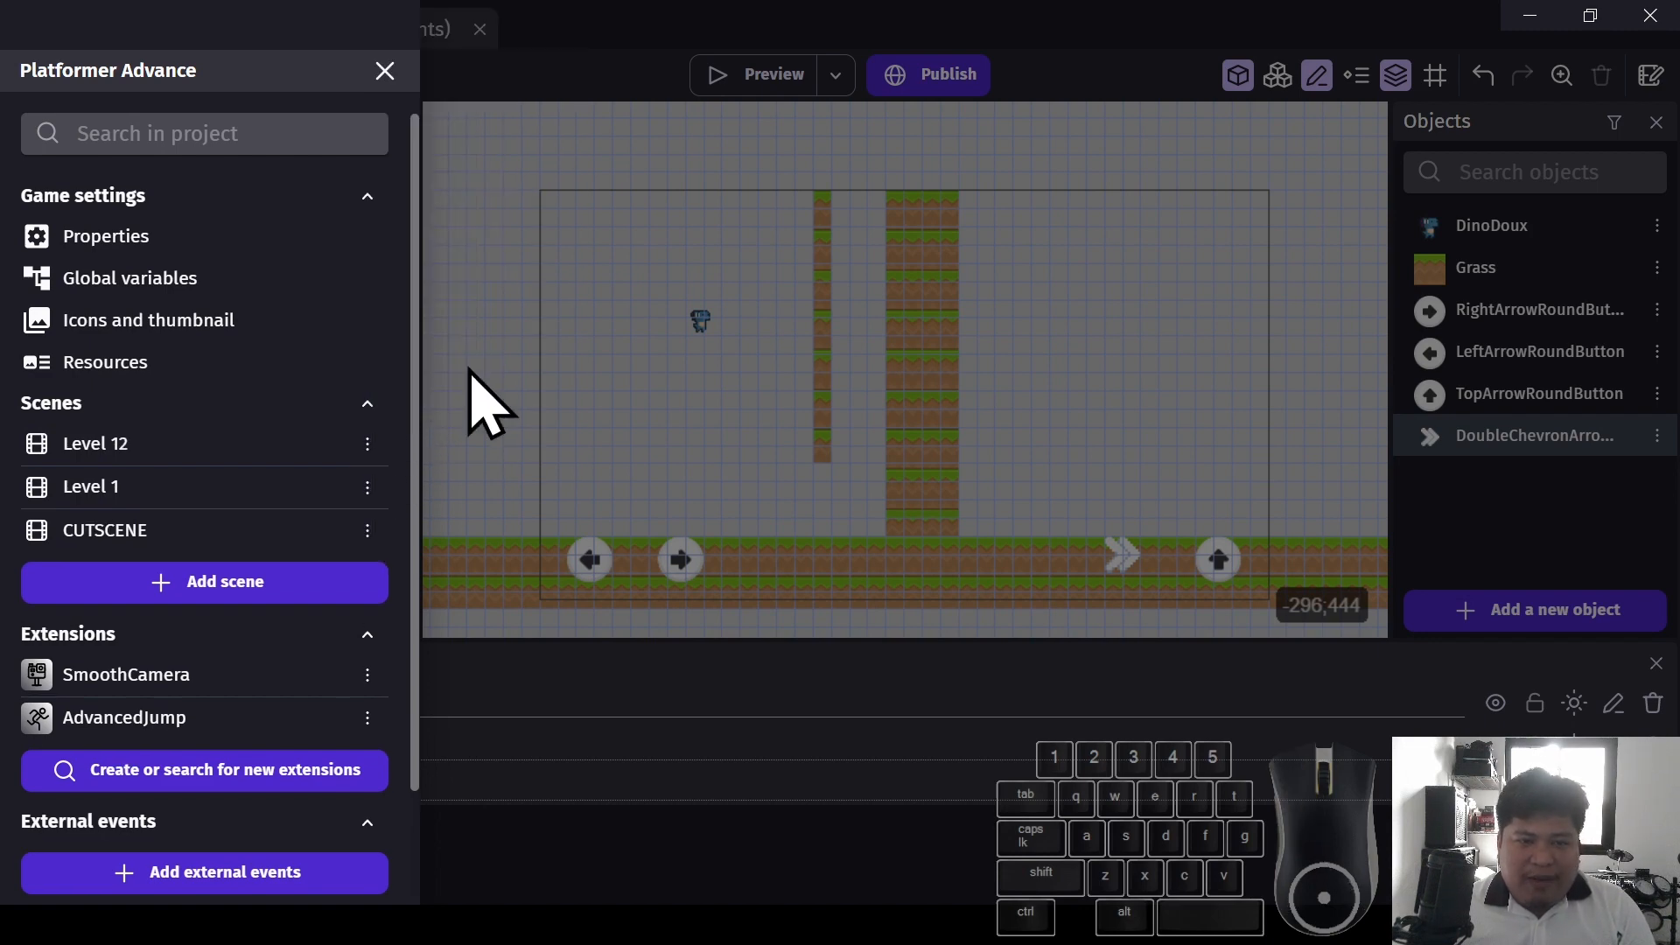
click(285, 442)
click(367, 445)
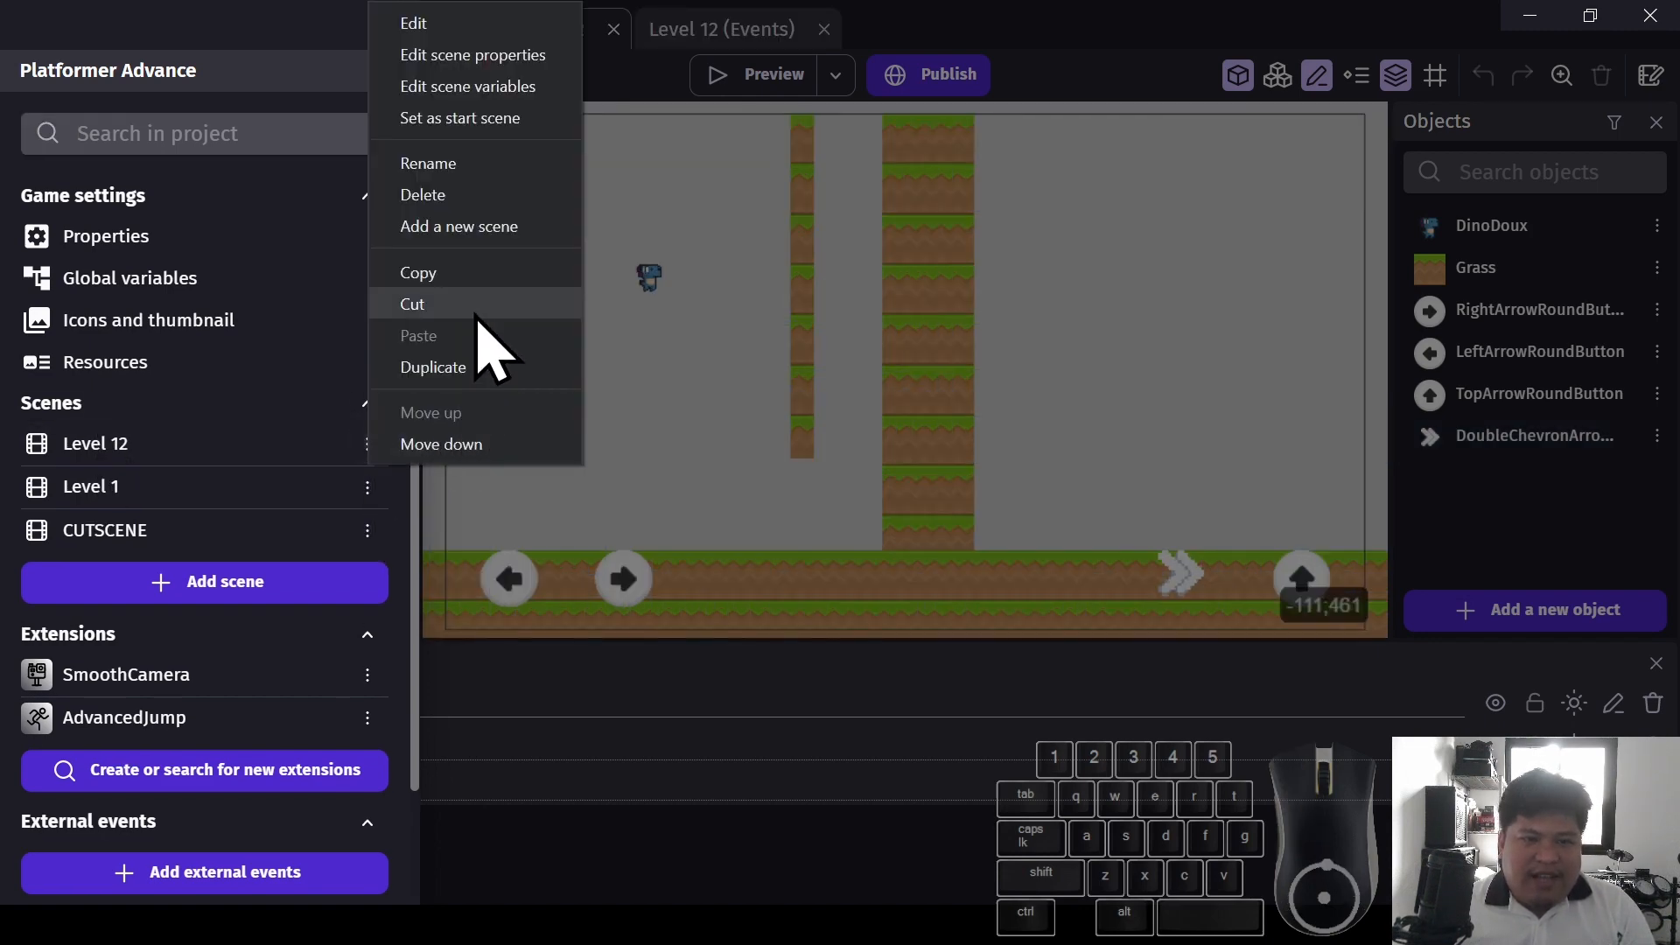
click(484, 166)
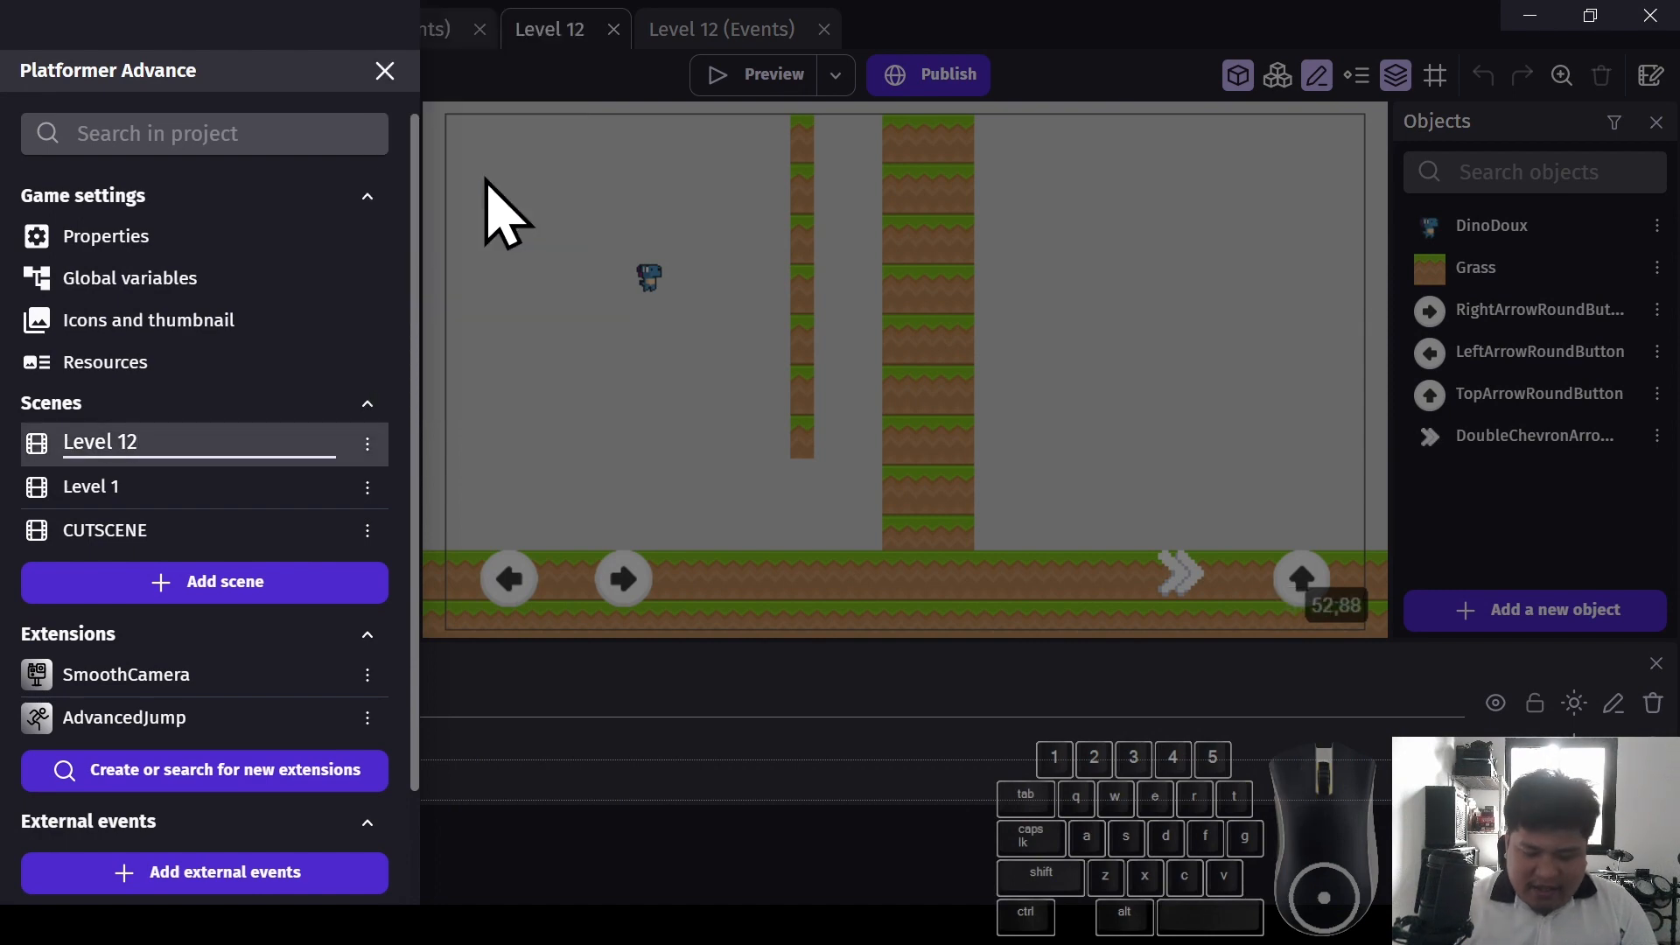
text(2)
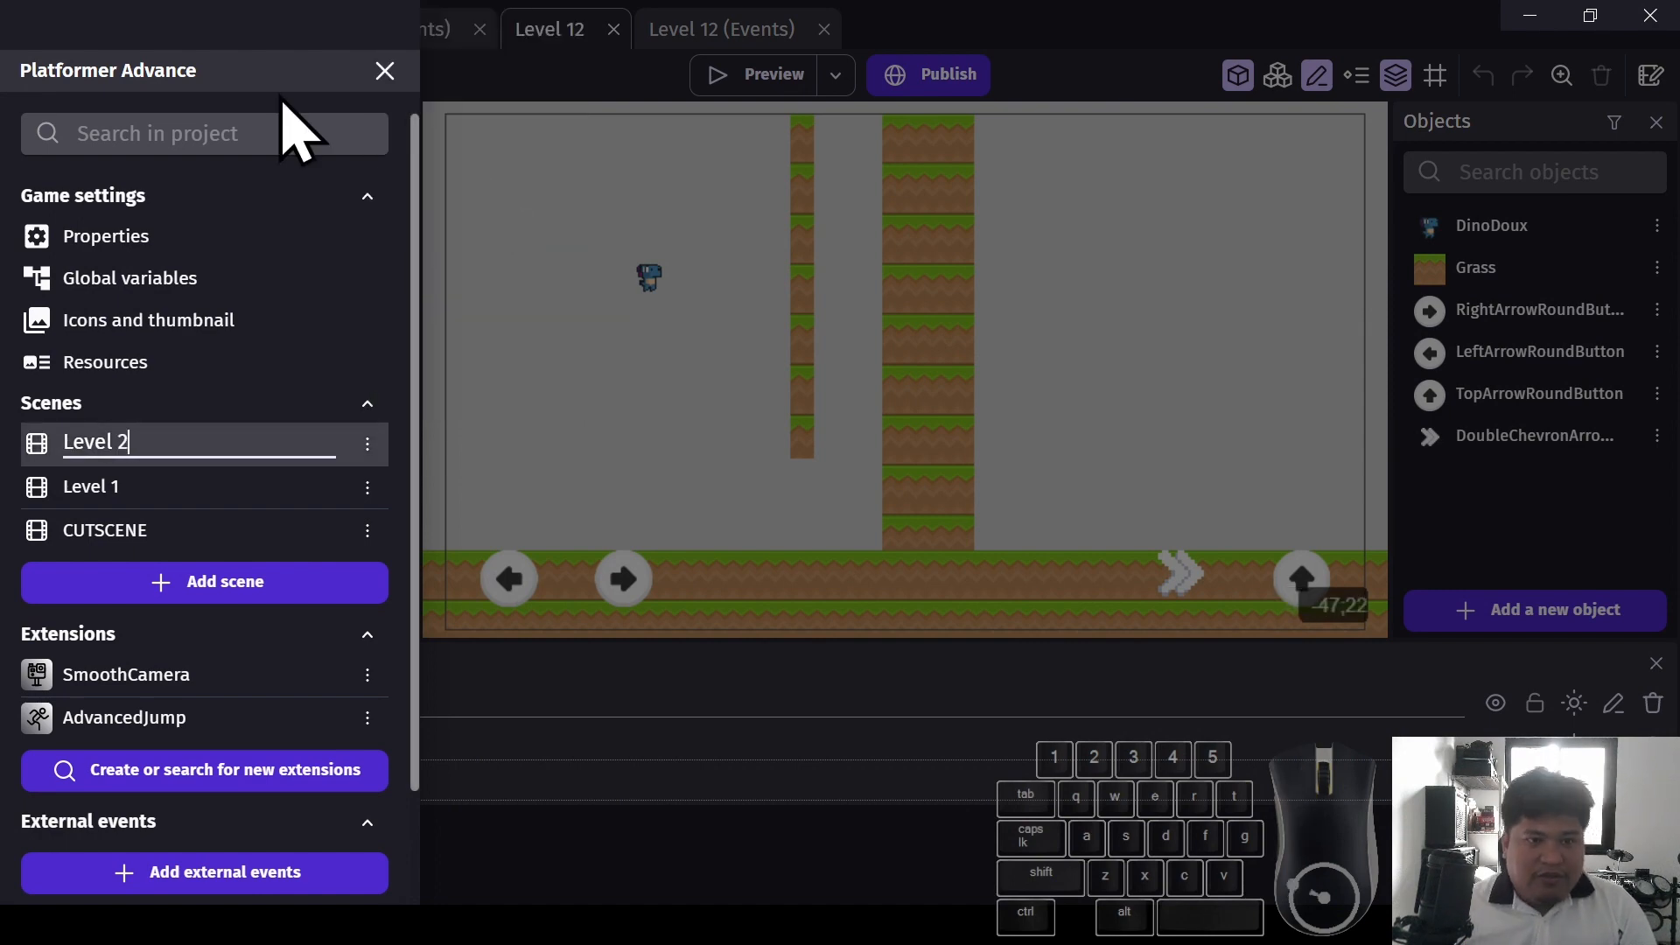
click(32, 460)
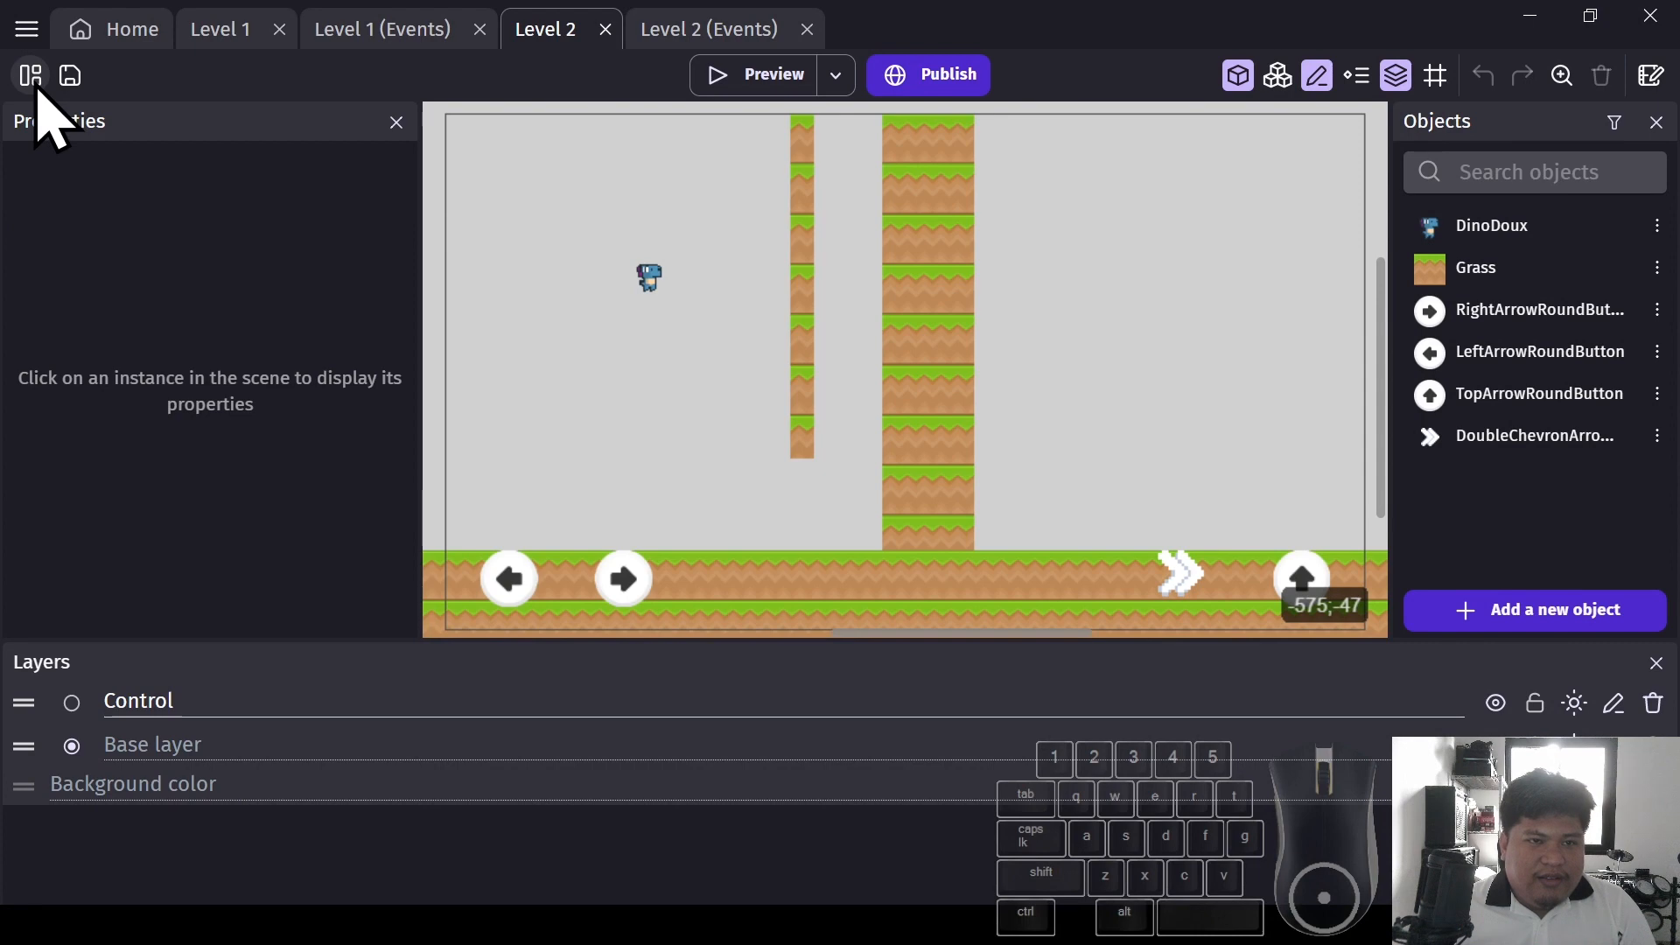
Reorder the project's scenes to Level 1, CUTSCENE, Level 2
click(32, 73)
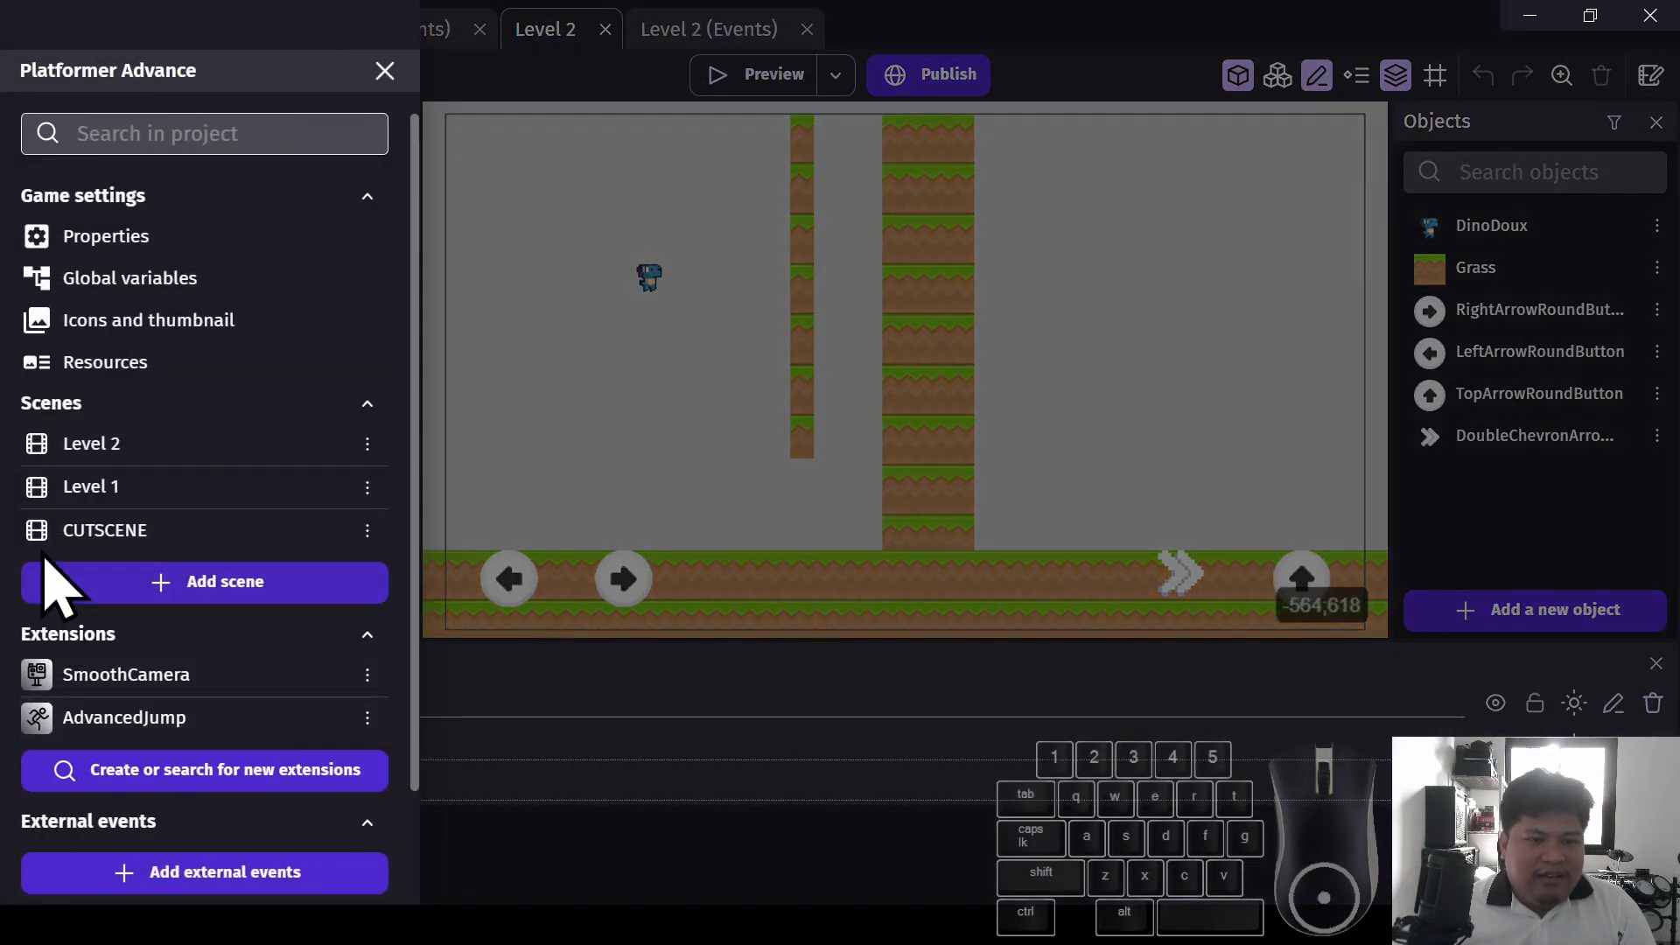
drag(37, 542, 35, 477)
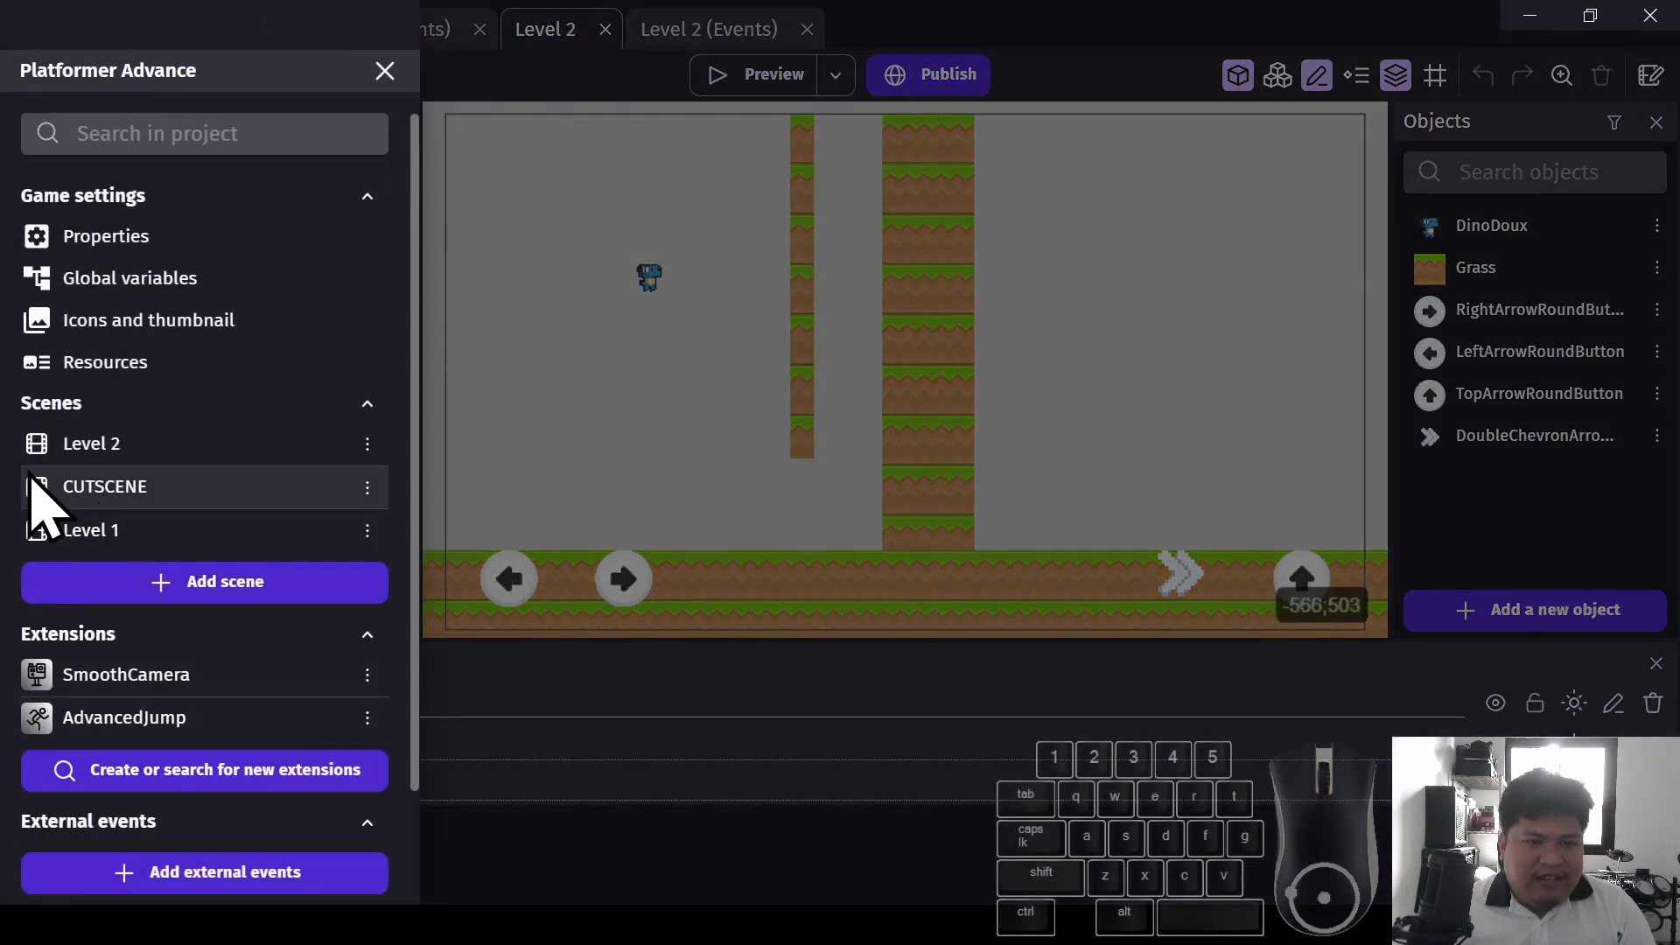
mouse_move(45, 554)
mouse_down()
mouse_move(49, 464)
mouse_move(39, 528)
mouse_move(76, 543)
mouse_move(45, 543)
mouse_move(53, 554)
mouse_move(55, 525)
mouse_up()
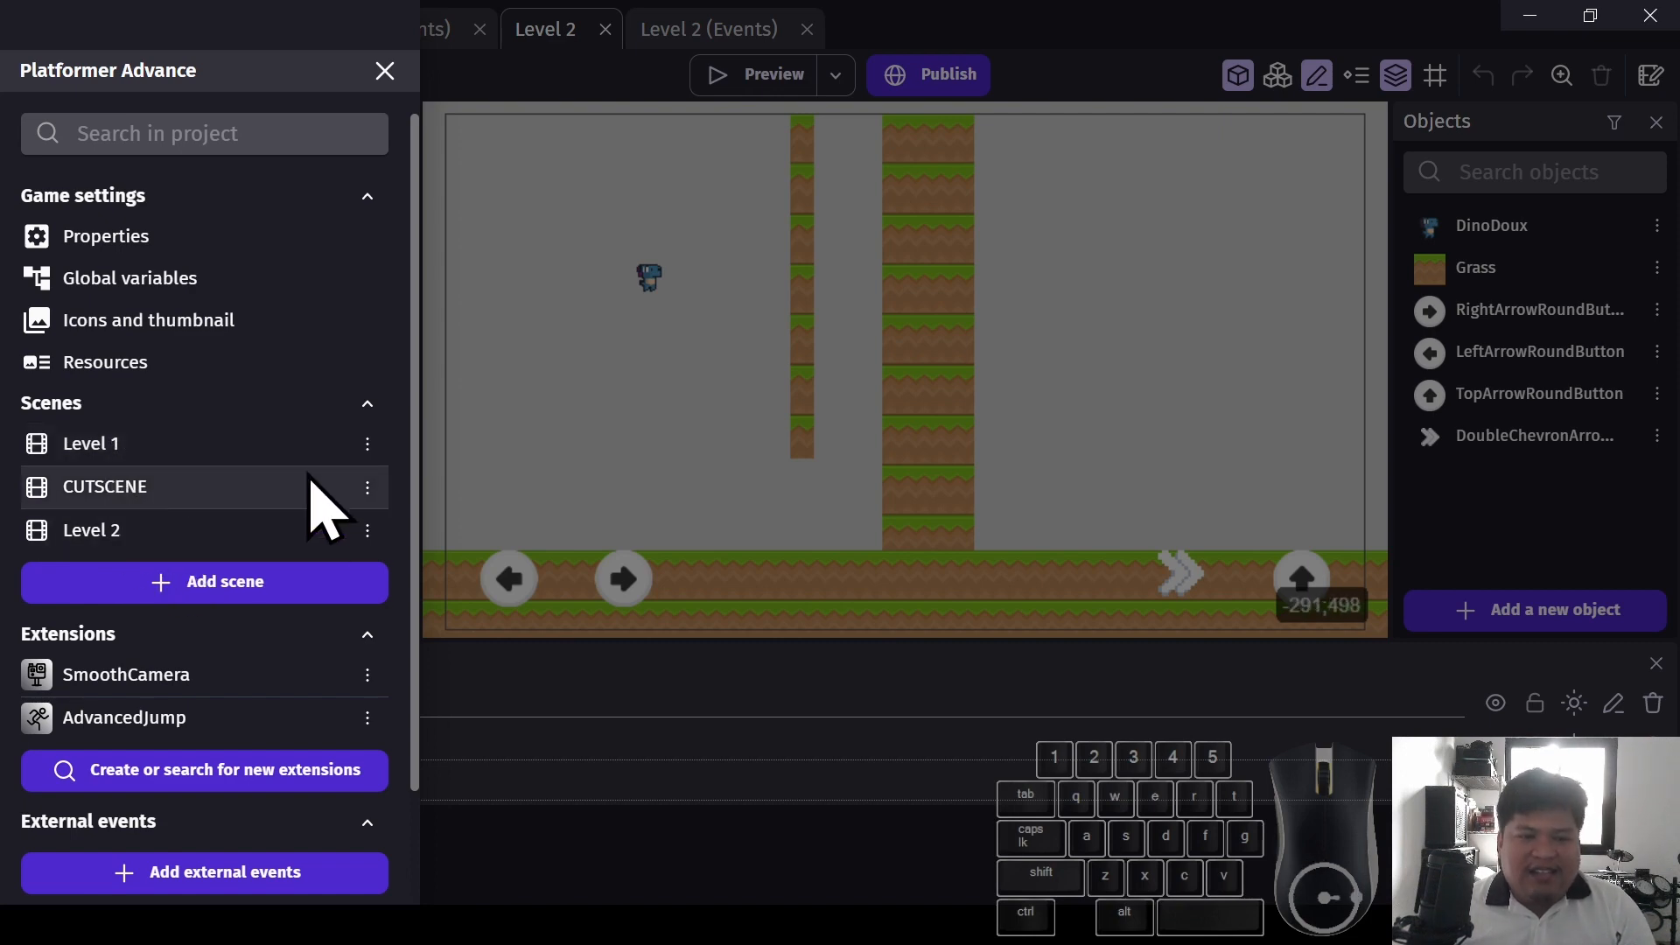
Open the Level 2 scene and delete both vertical Grass columns above the ground
click(49, 532)
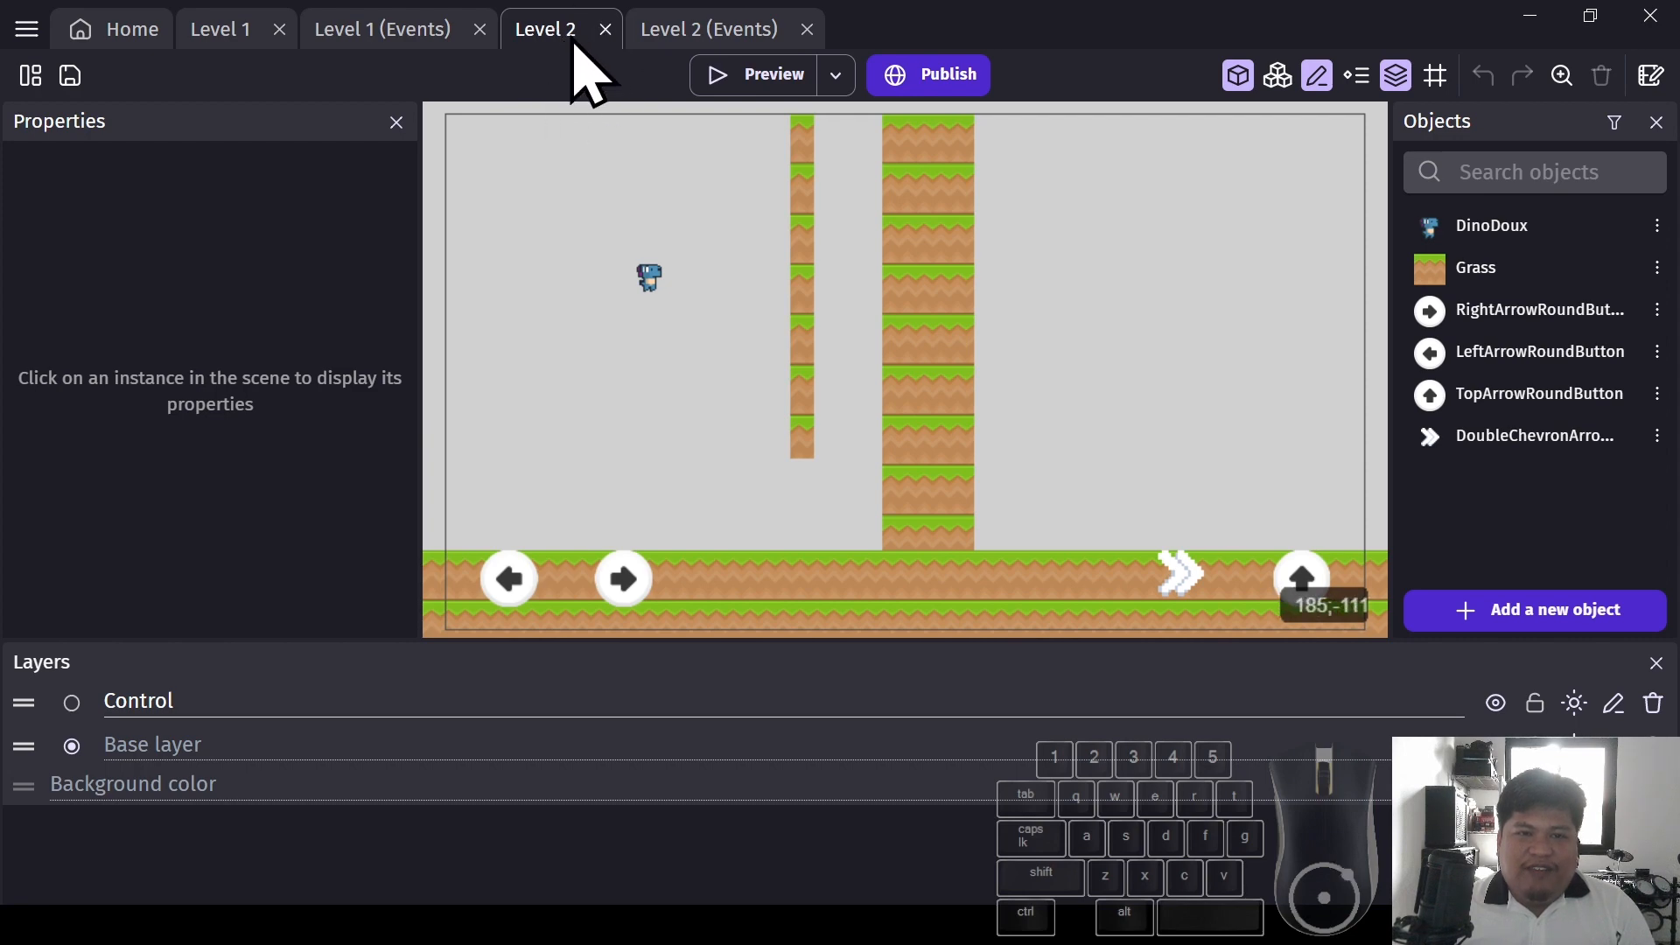
click(919, 347)
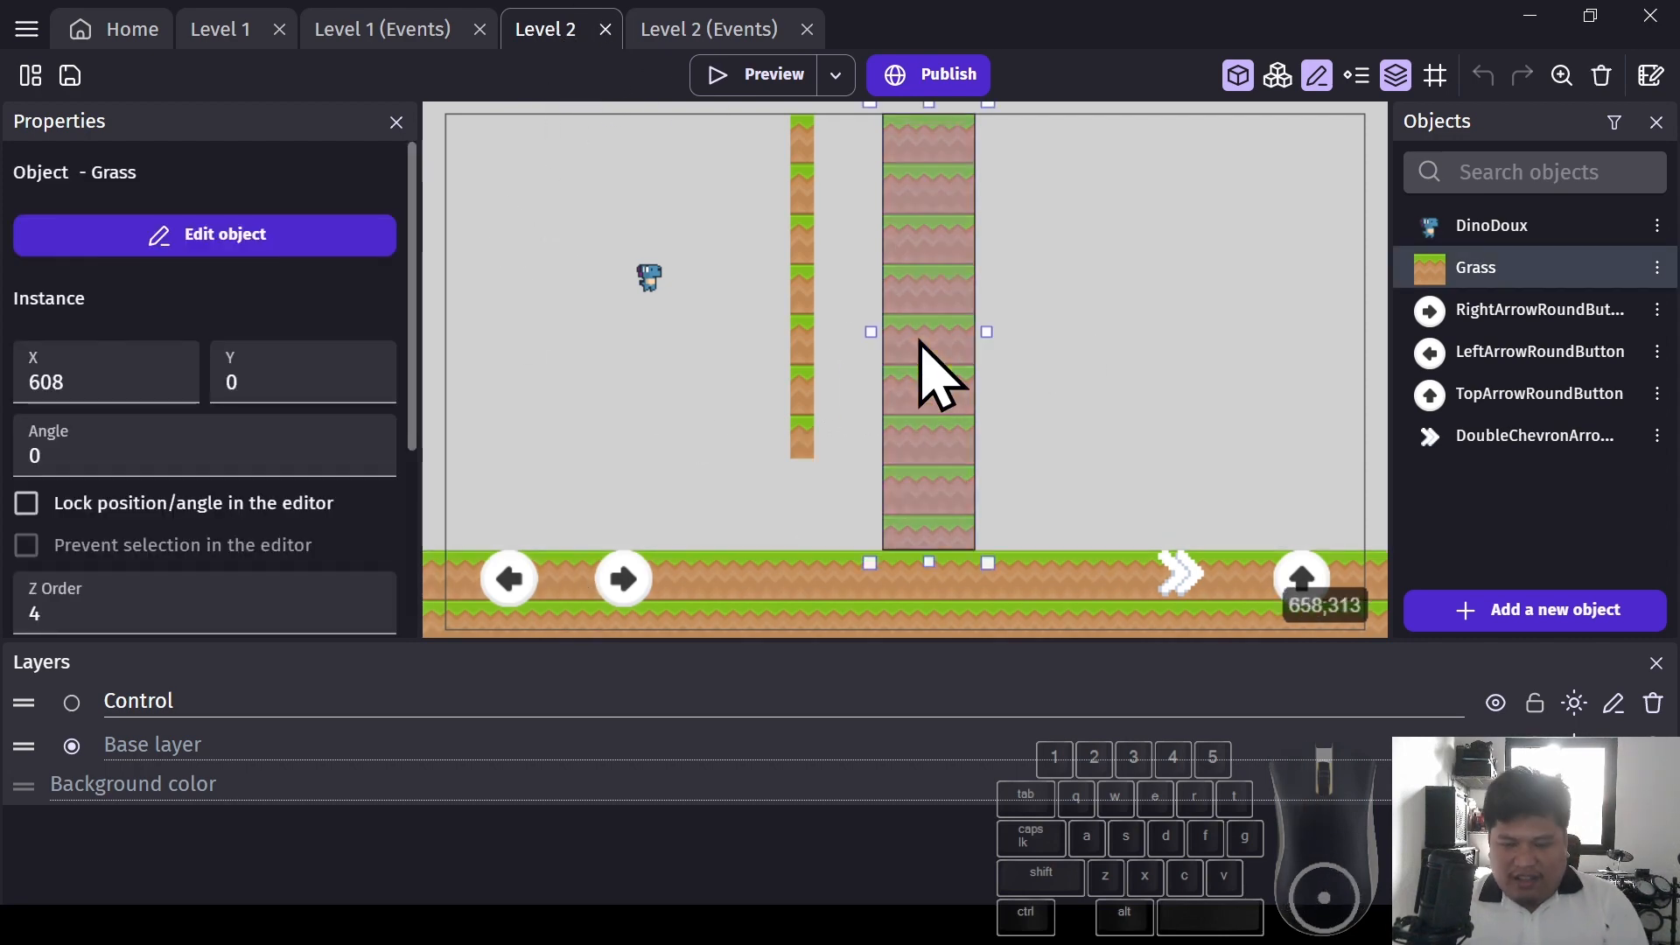
key(Delete)
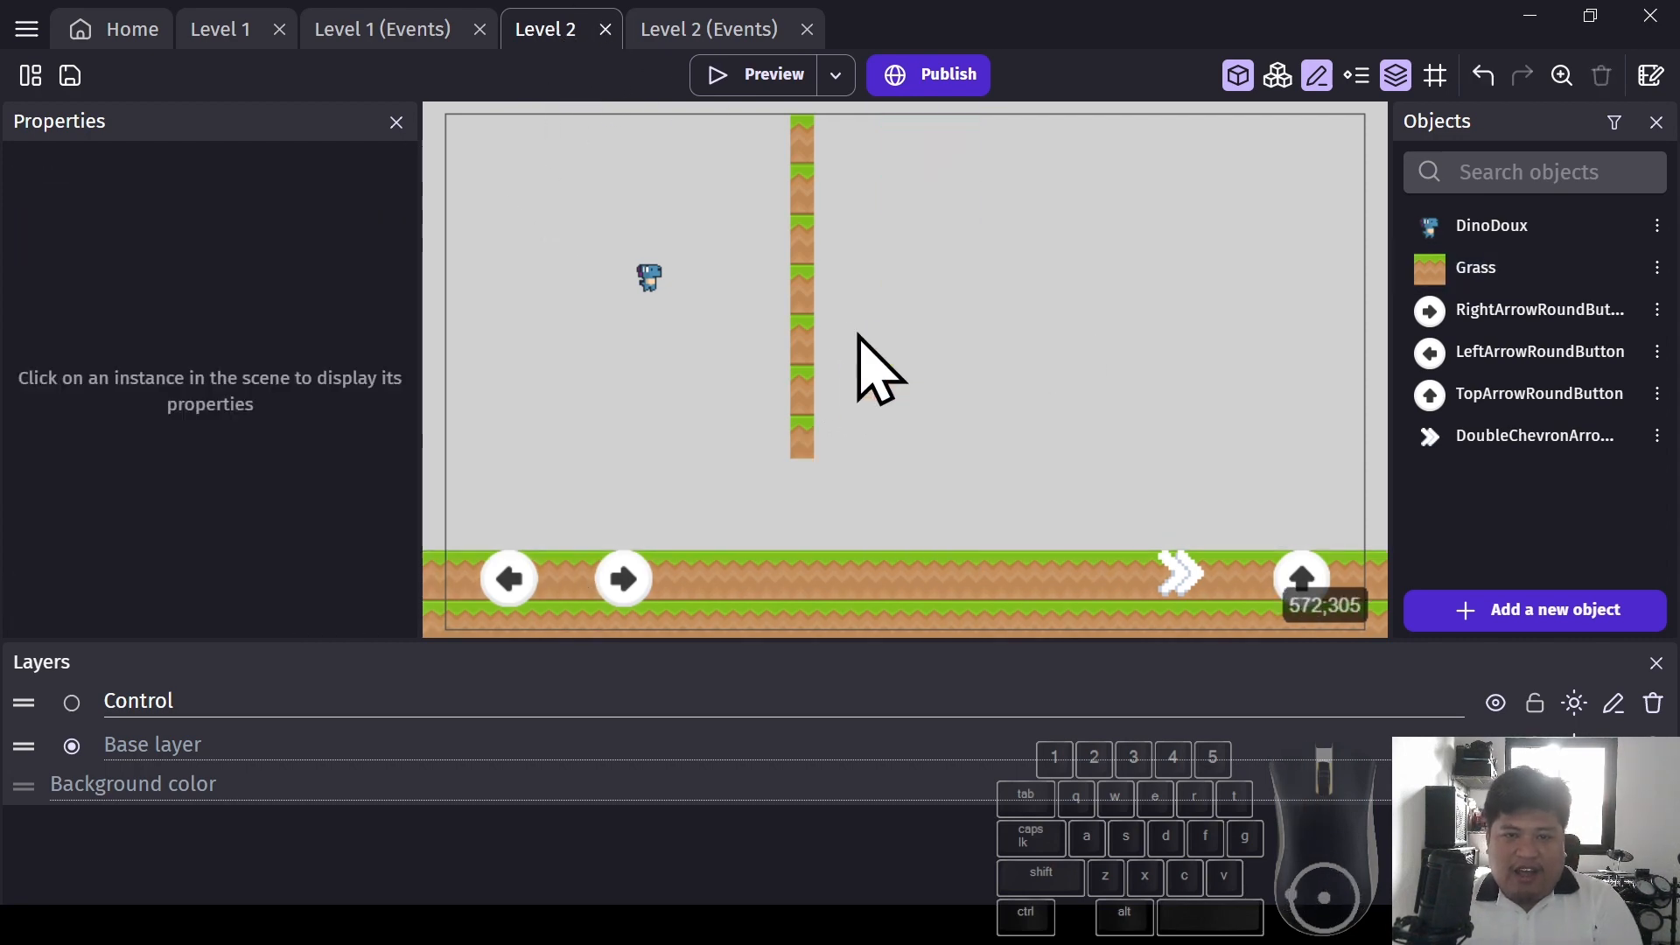
click(801, 315)
key(Delete)
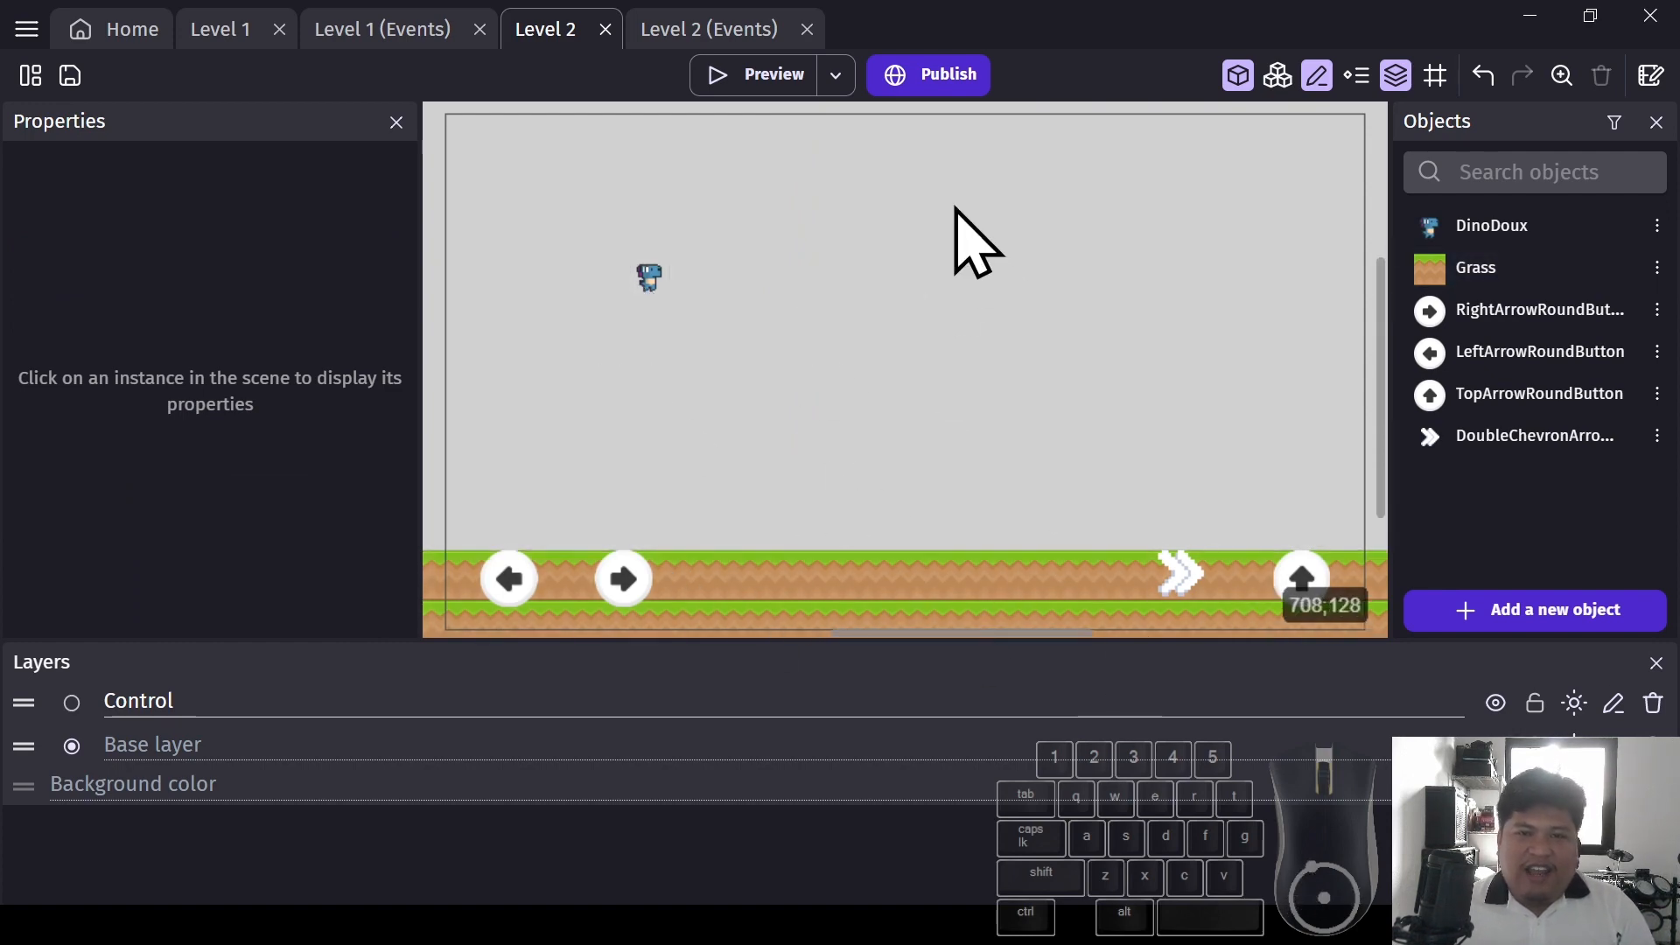
Open the CUTSCENE scene and bring its layout editor to the front
click(31, 76)
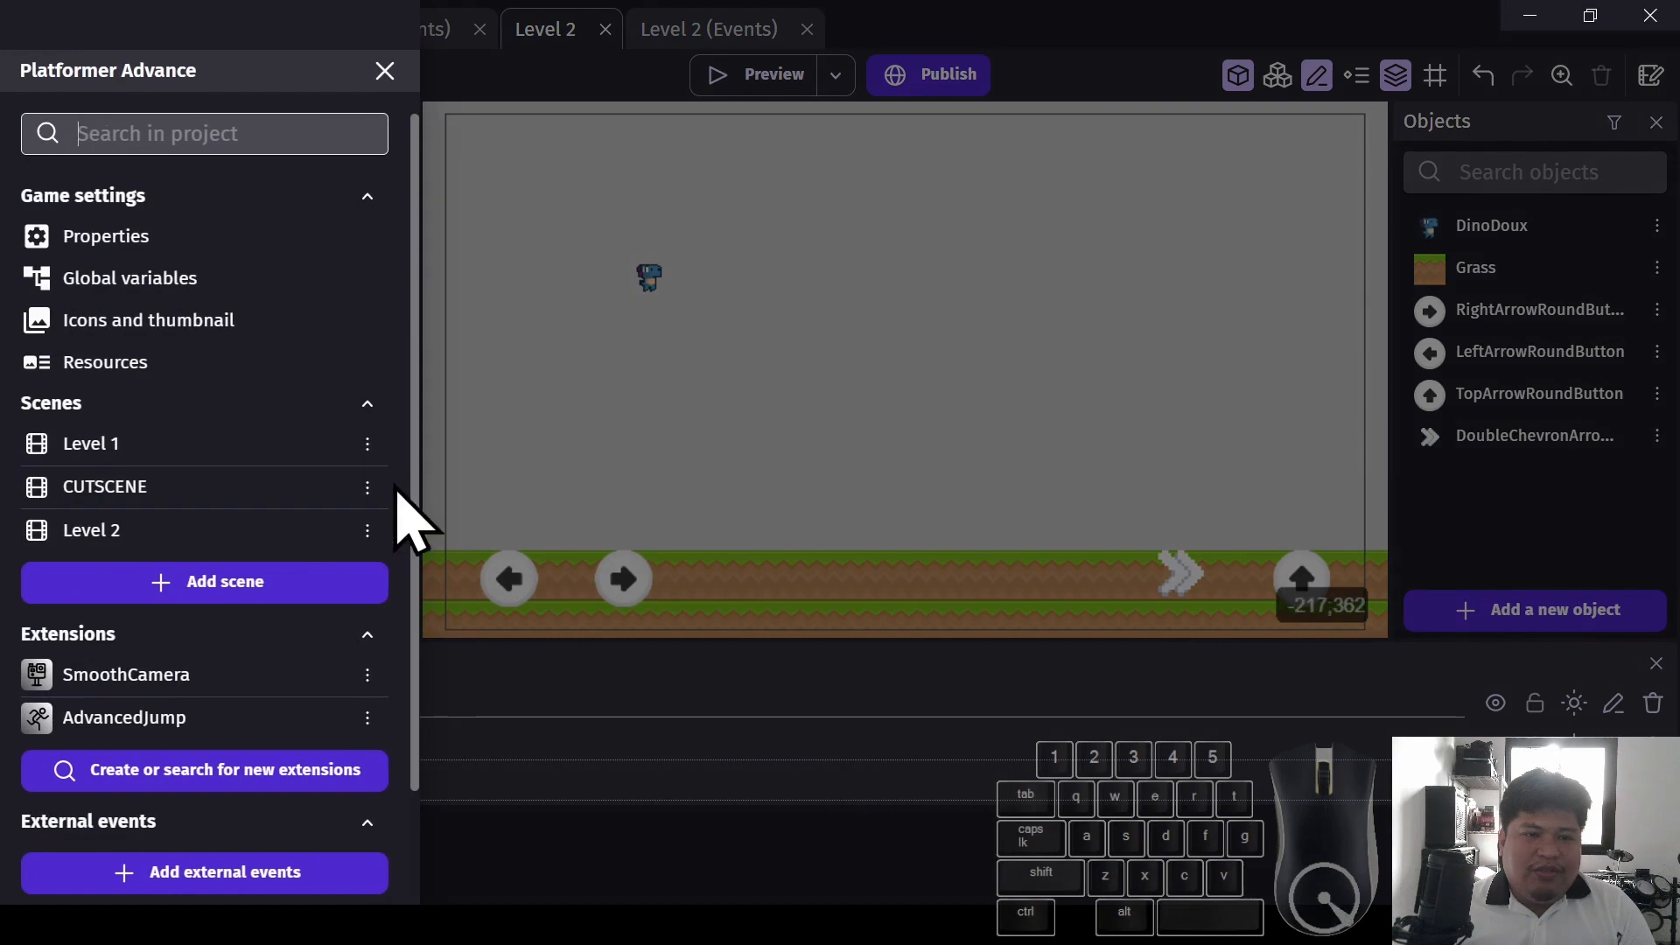
click(188, 490)
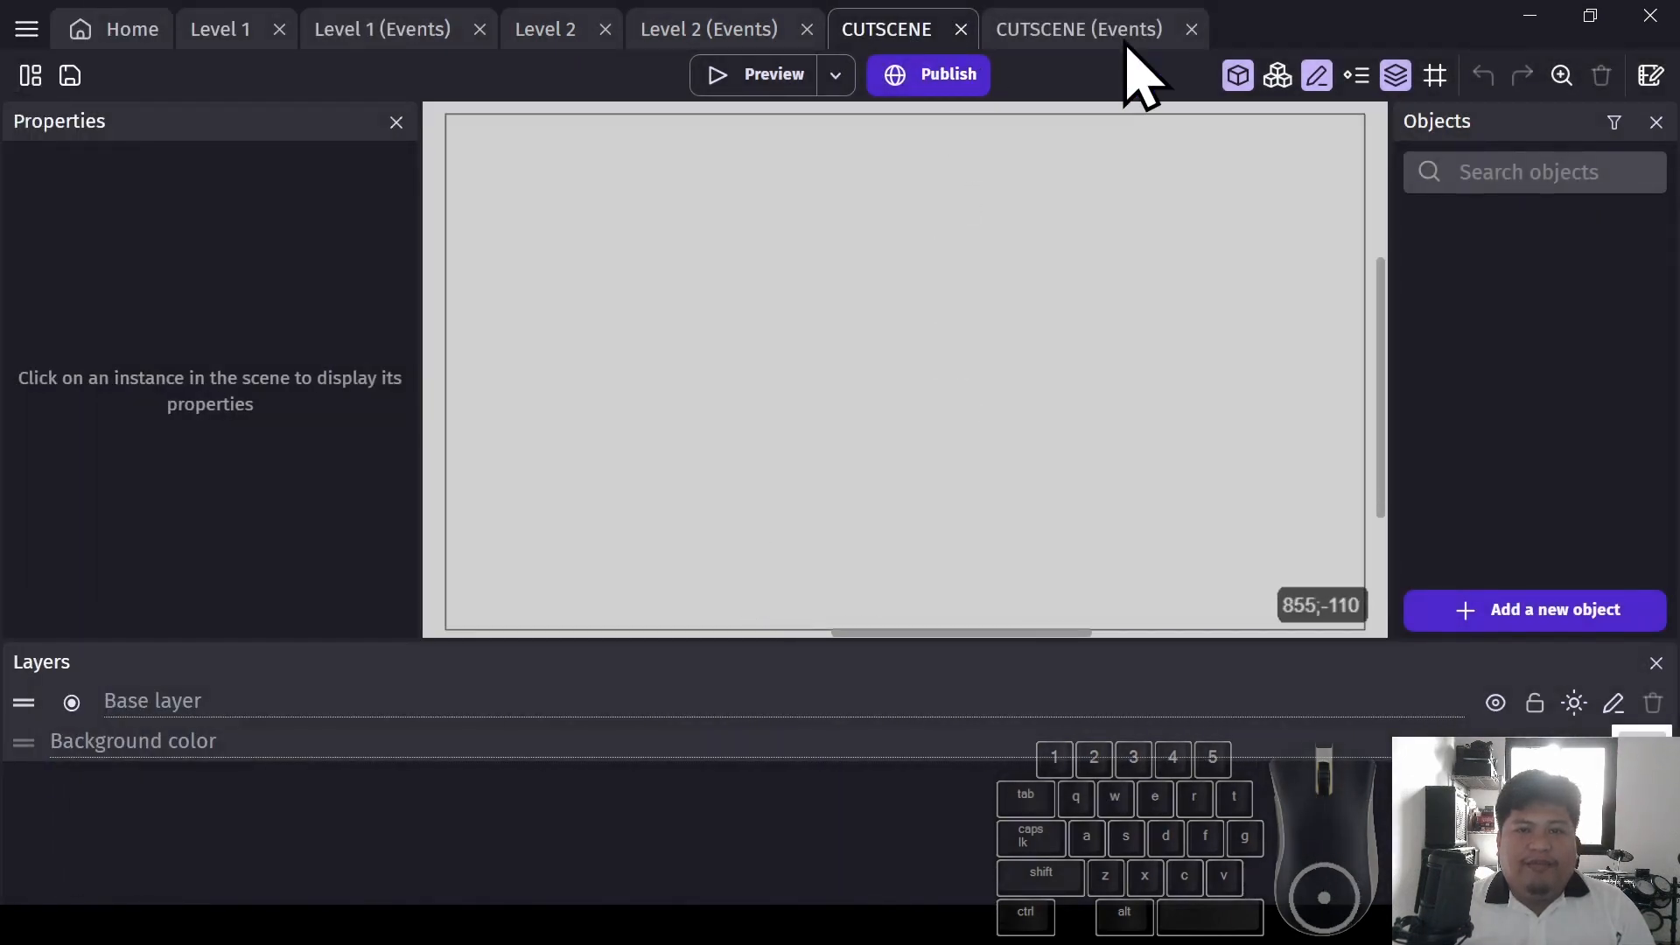
click(915, 32)
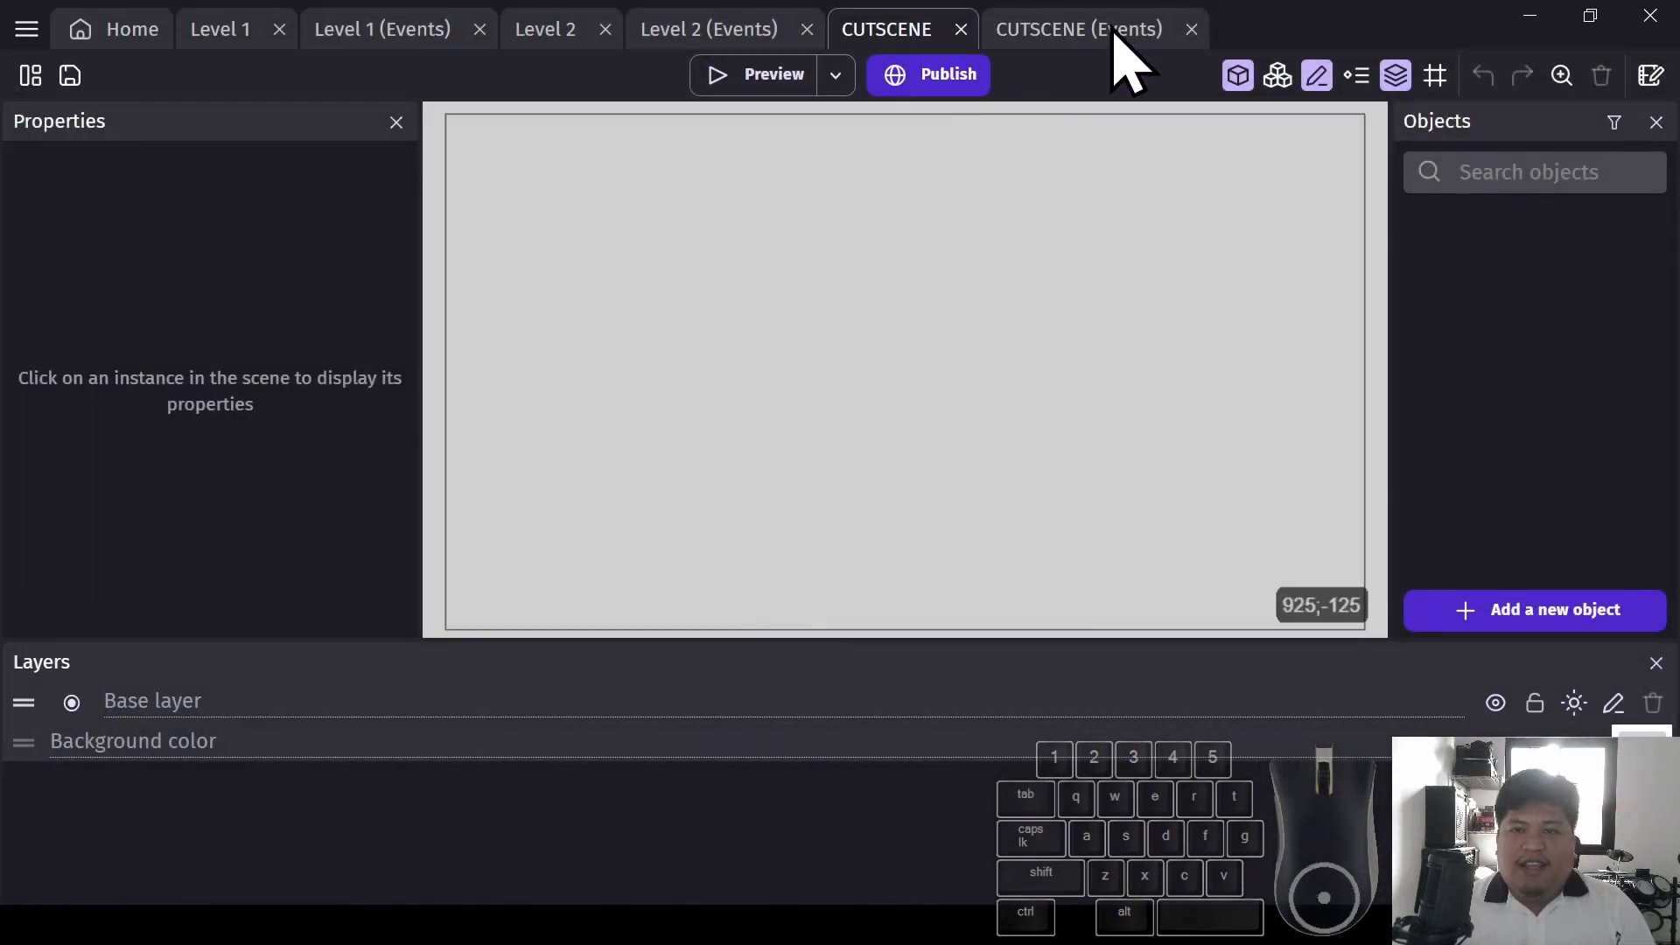
click(1116, 35)
click(902, 35)
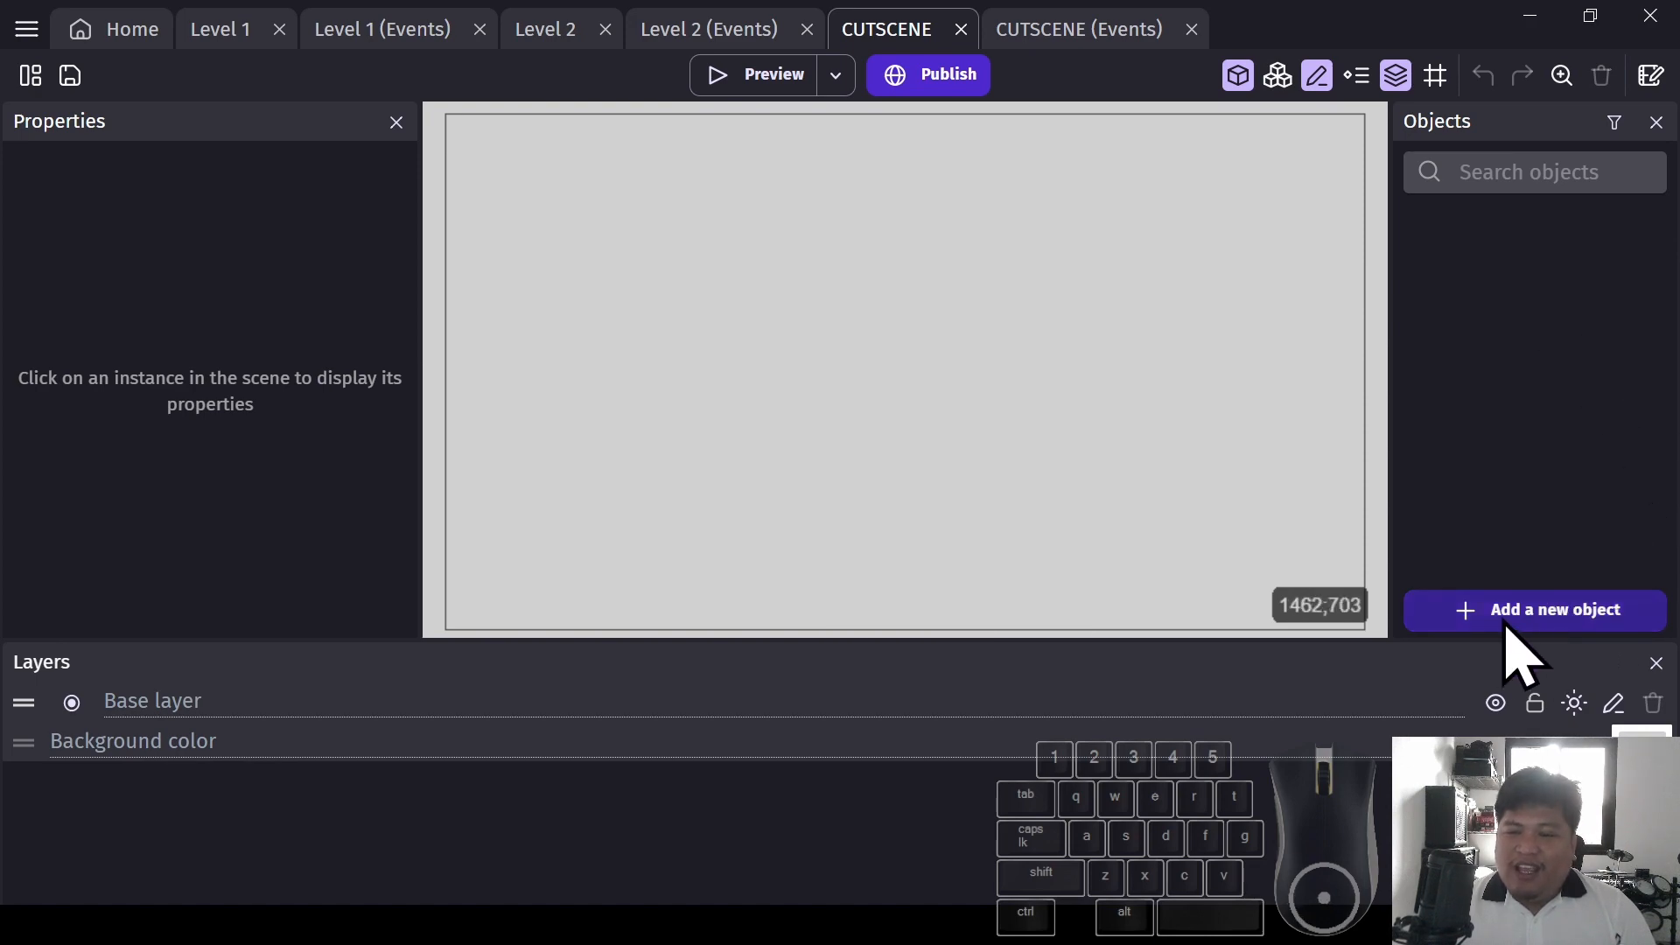
Create a new Video object from scratch in the CUTSCENE scene and name it CutScene
click(1549, 617)
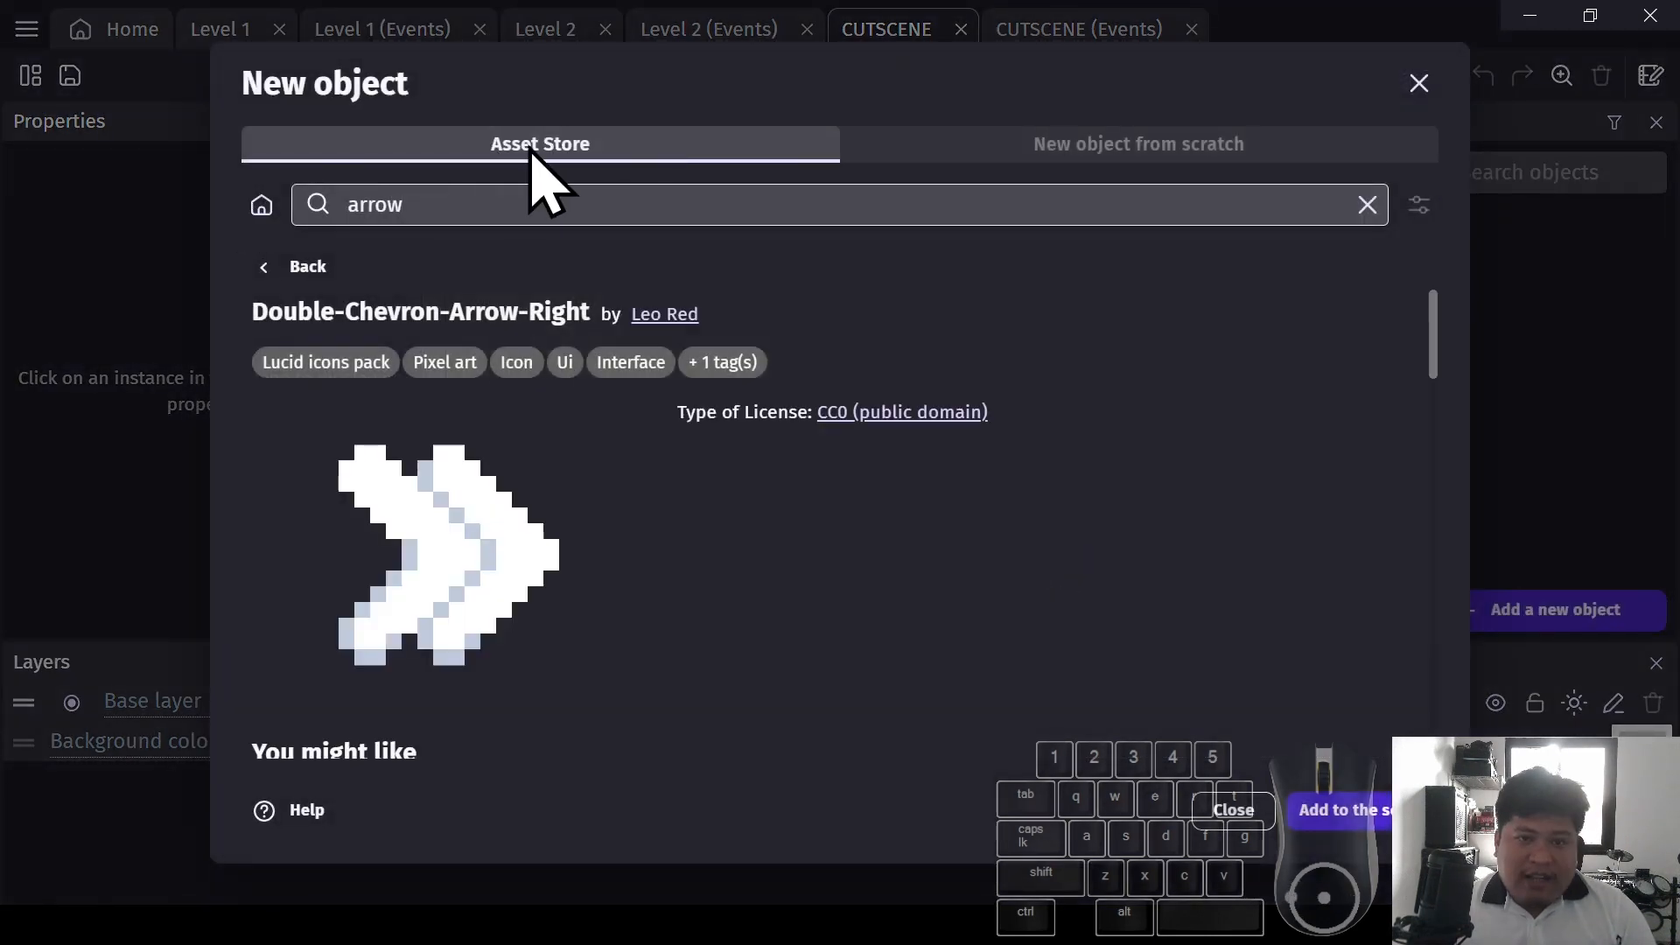
click(1185, 152)
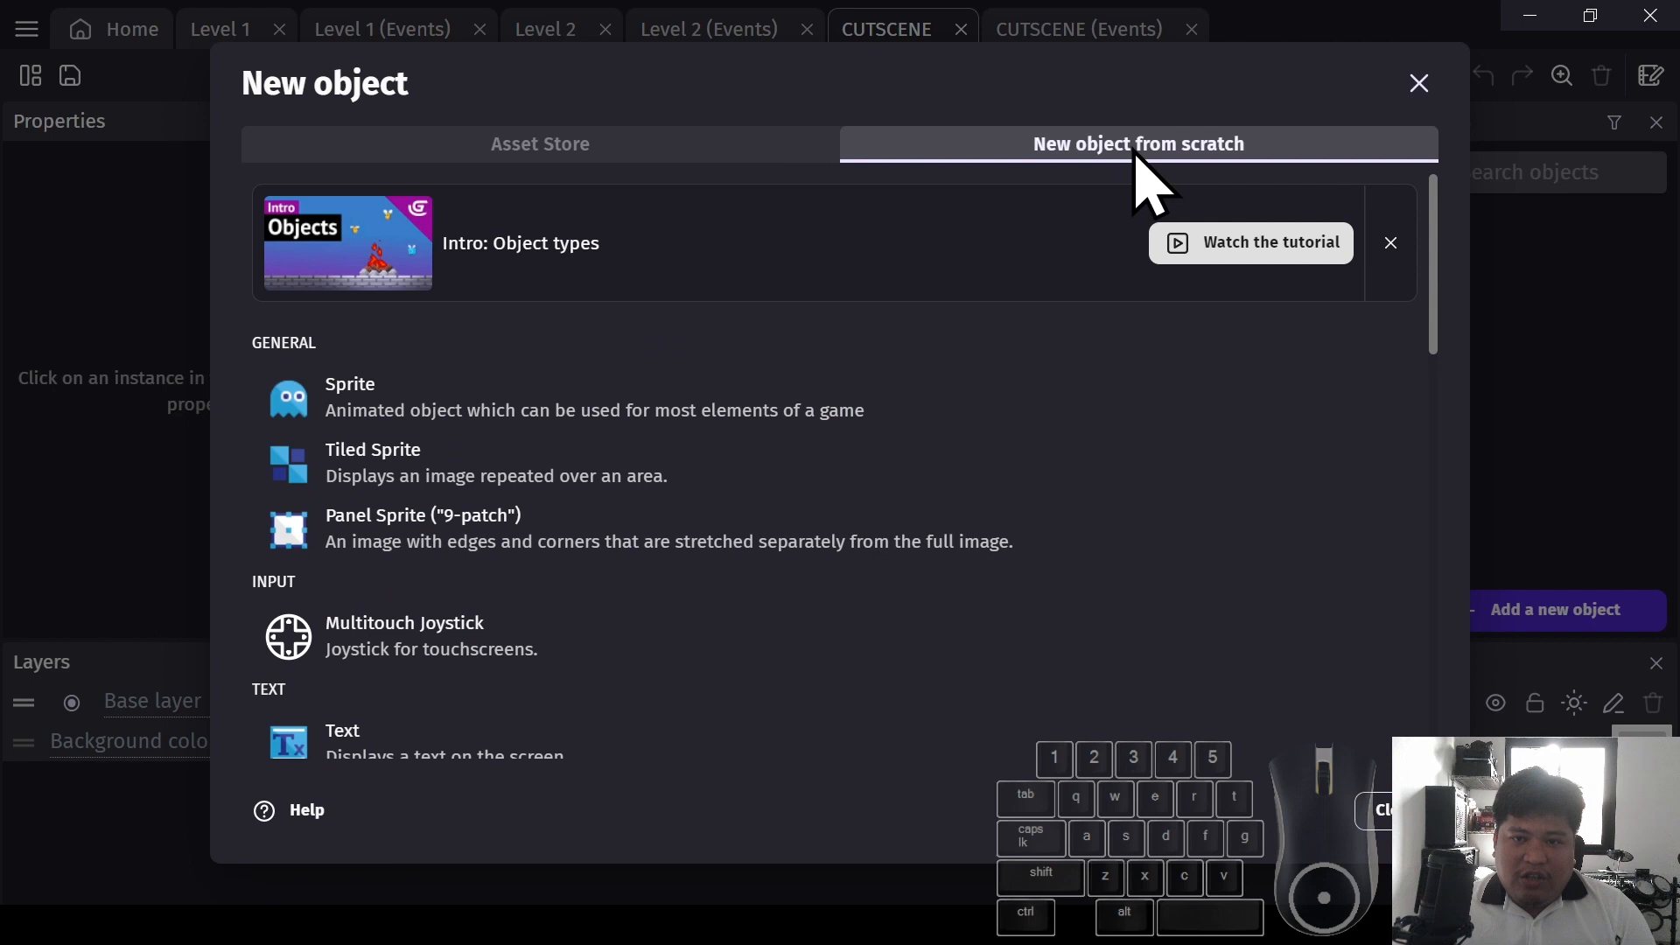
drag(1441, 278, 1432, 552)
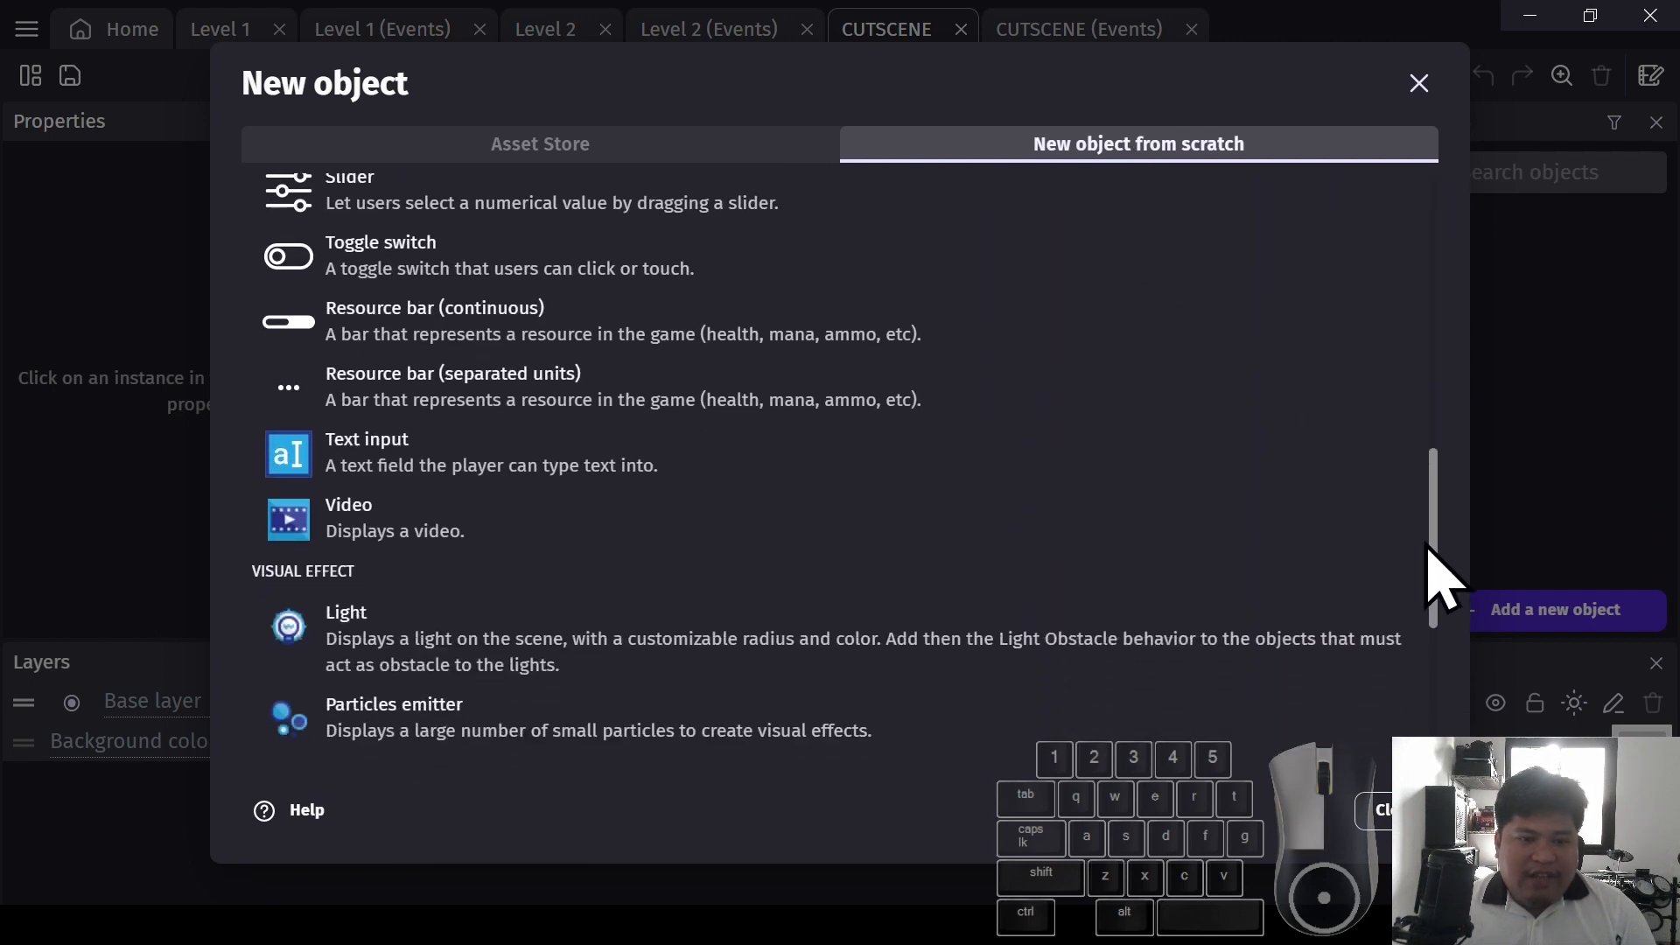
click(368, 525)
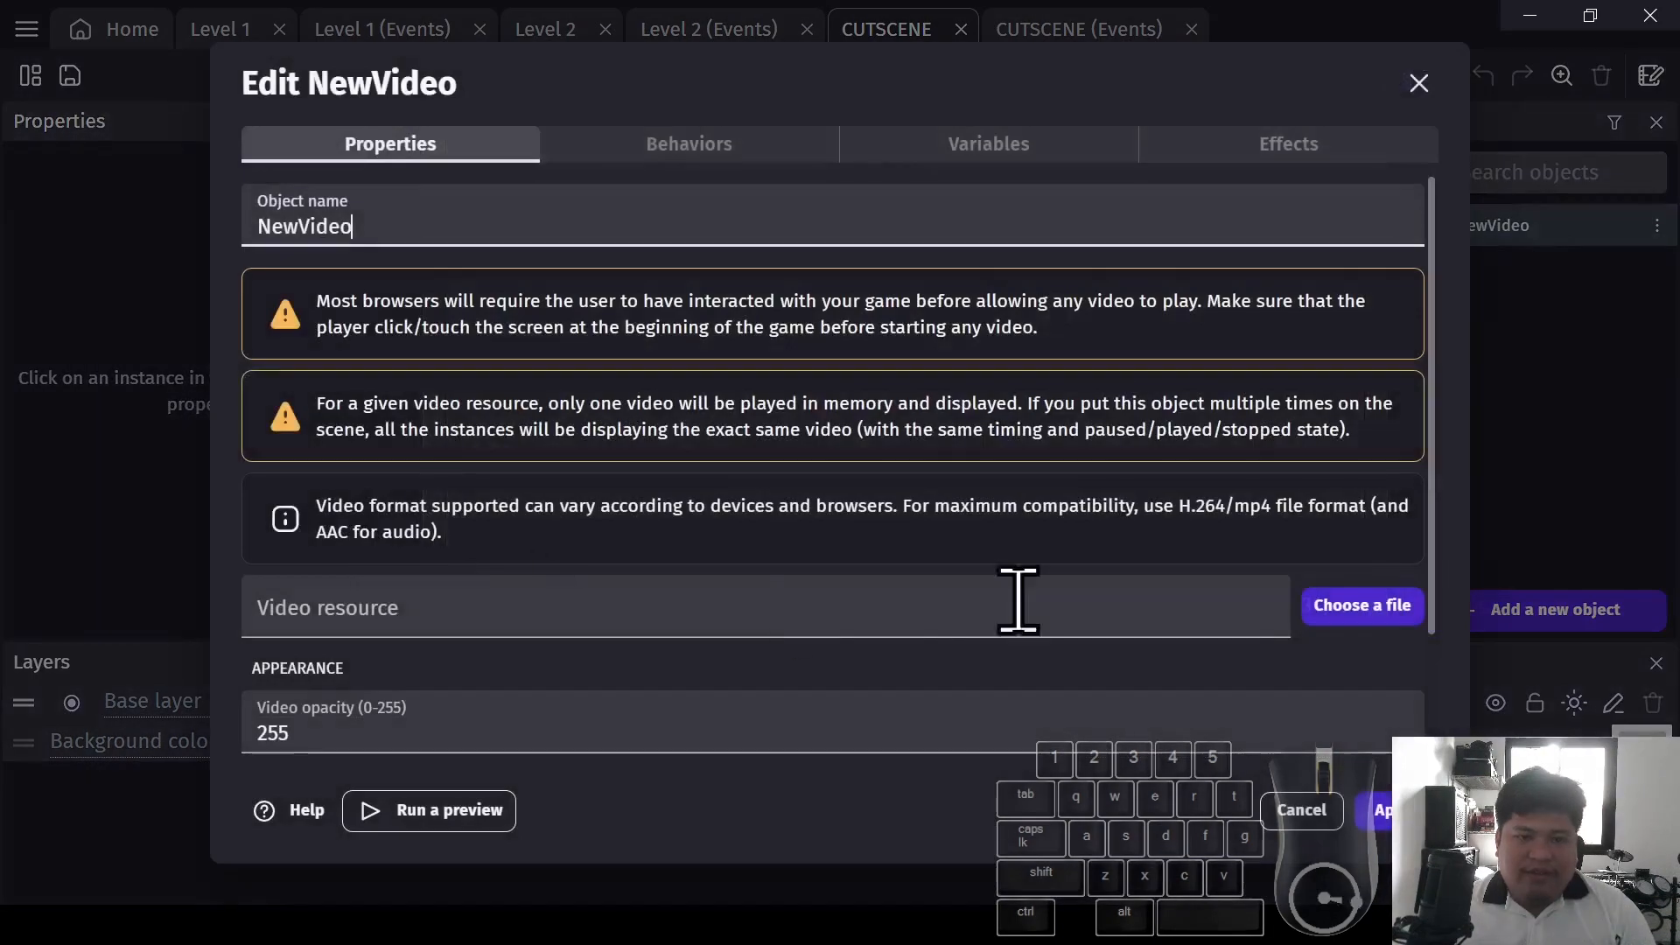
double_click(544, 214)
text(CutScene)
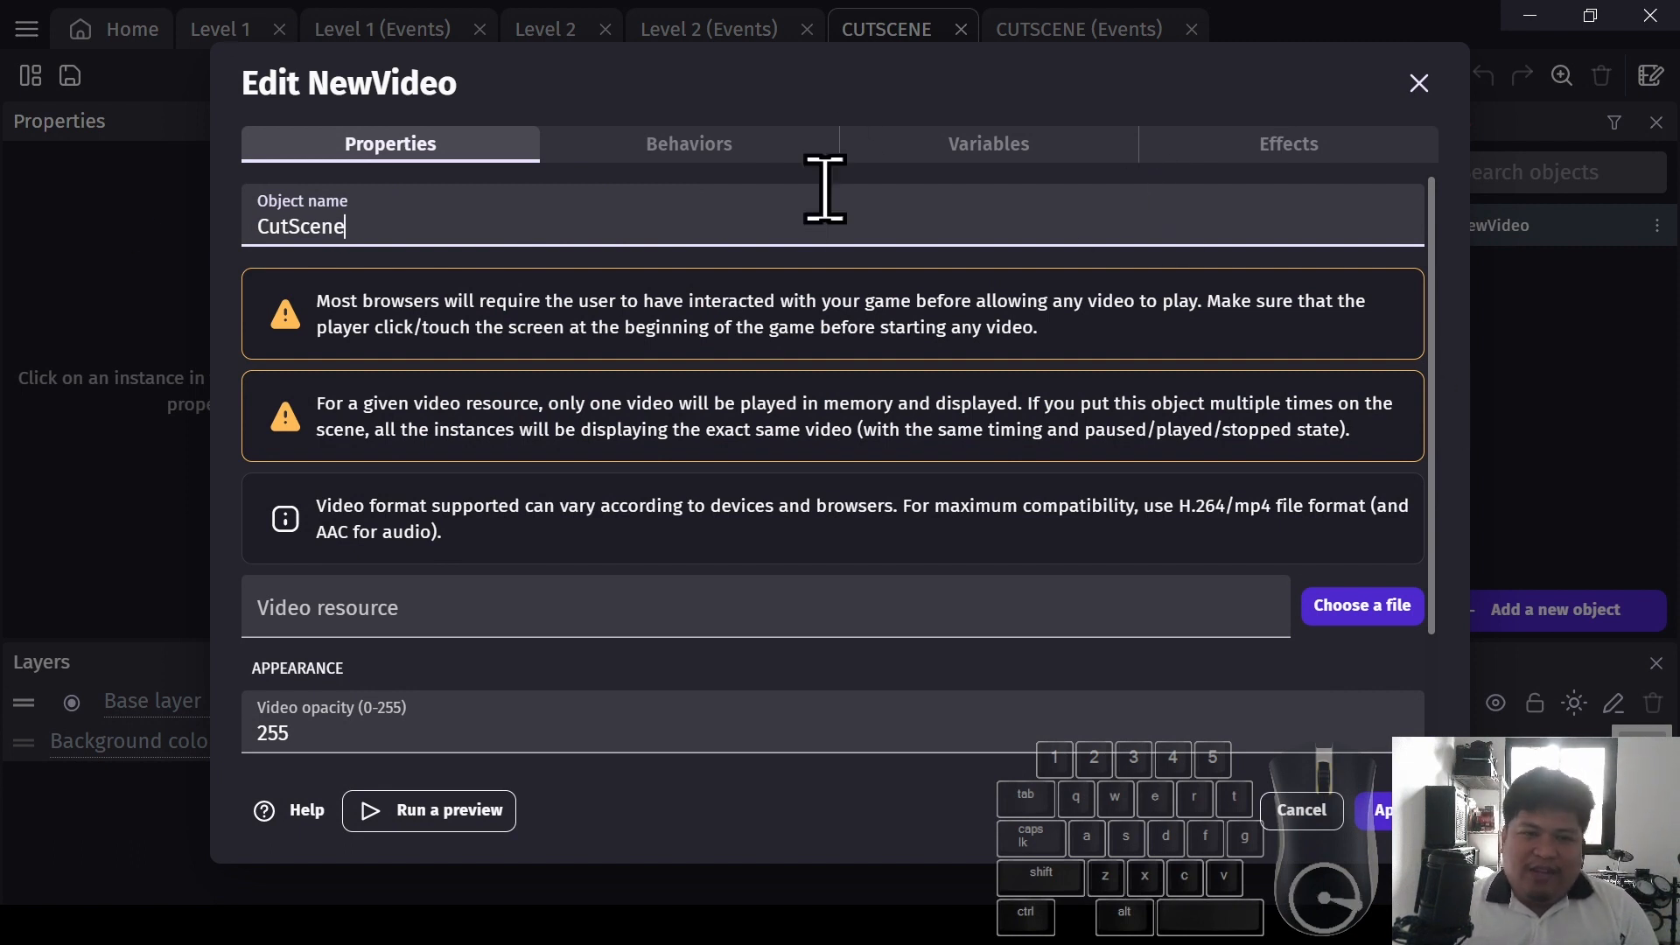
Assign the file audio to animated series.mp4 as the CutScene object's video resource and apply the object settings
drag(1435, 424, 1498, 544)
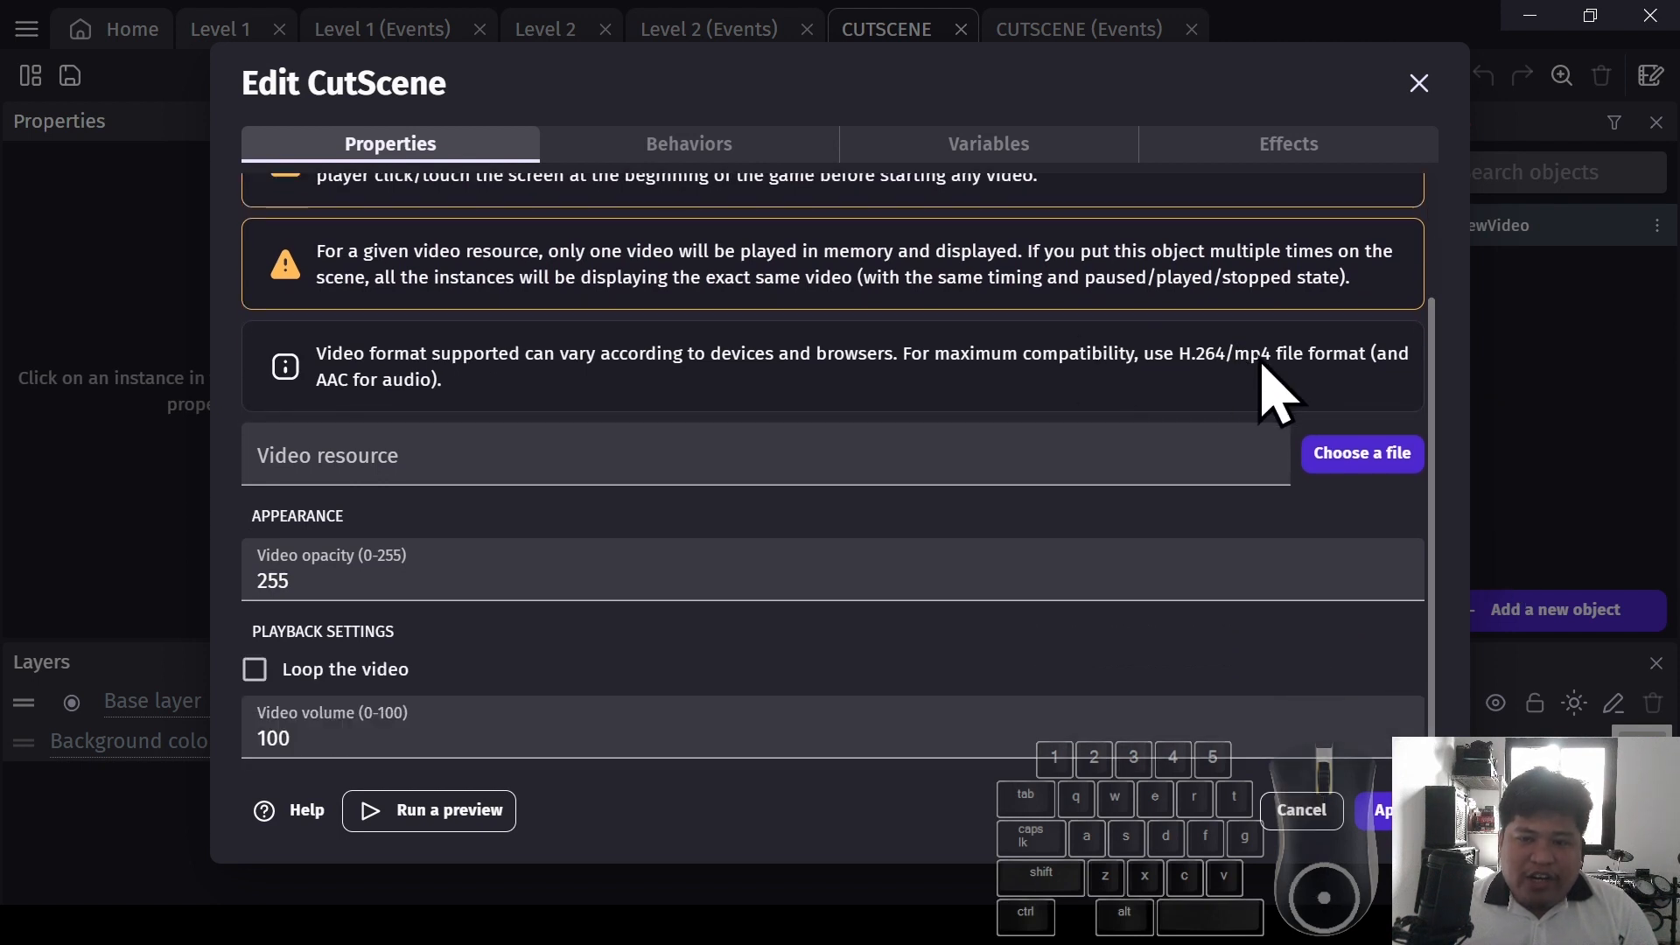
click(490, 459)
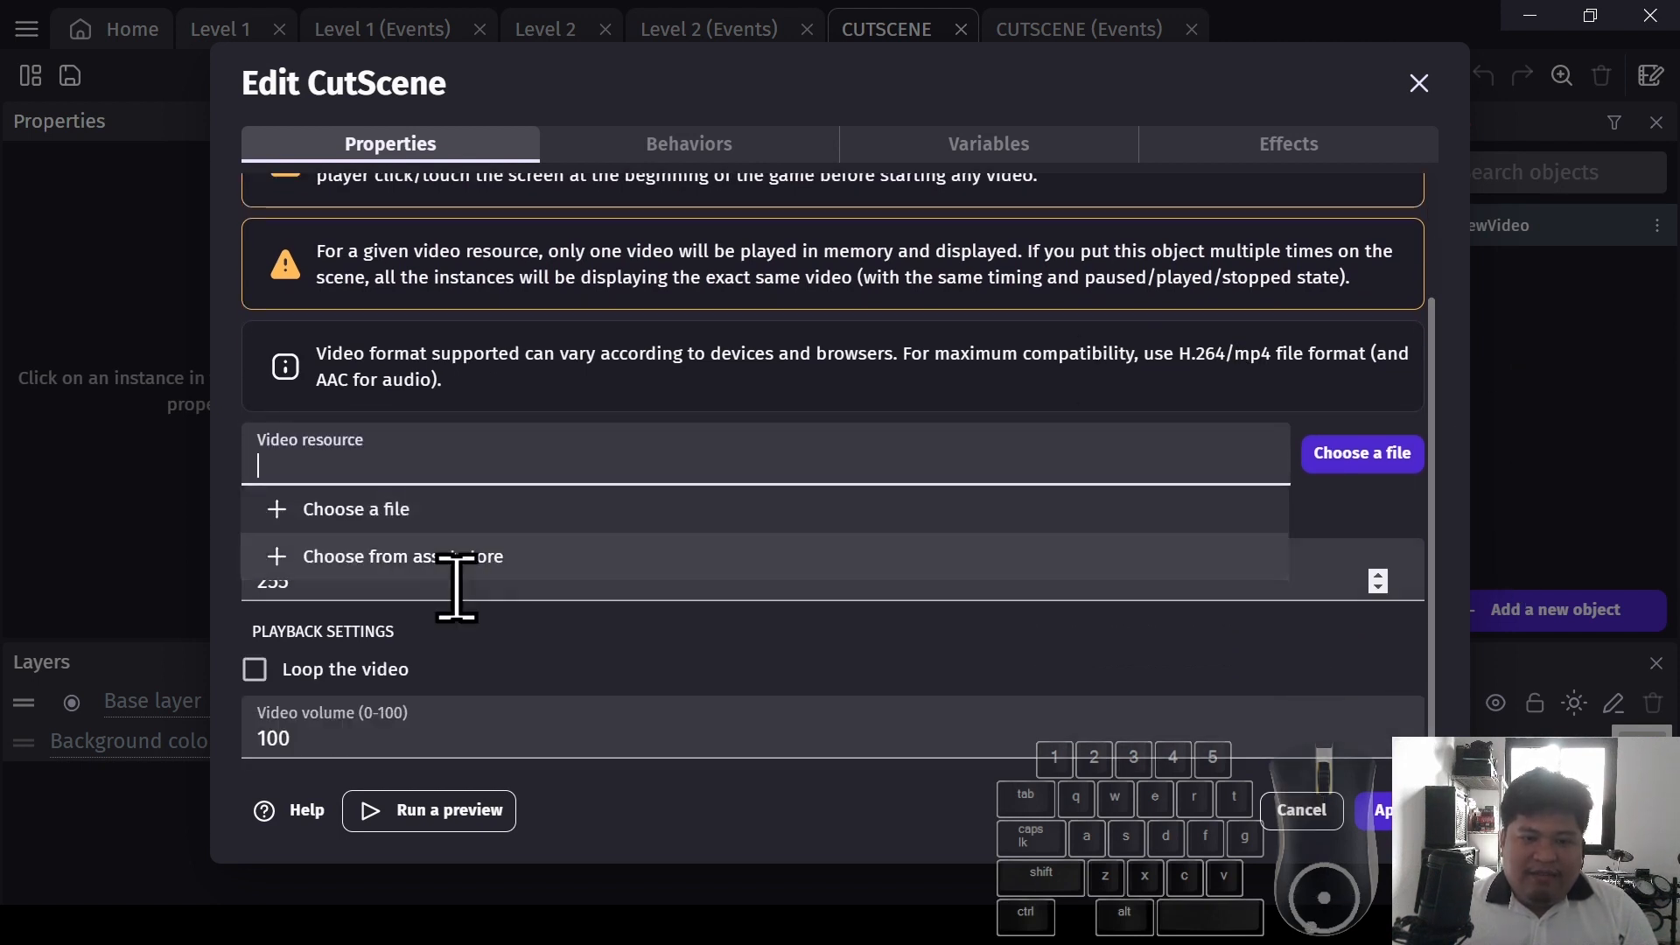
click(366, 515)
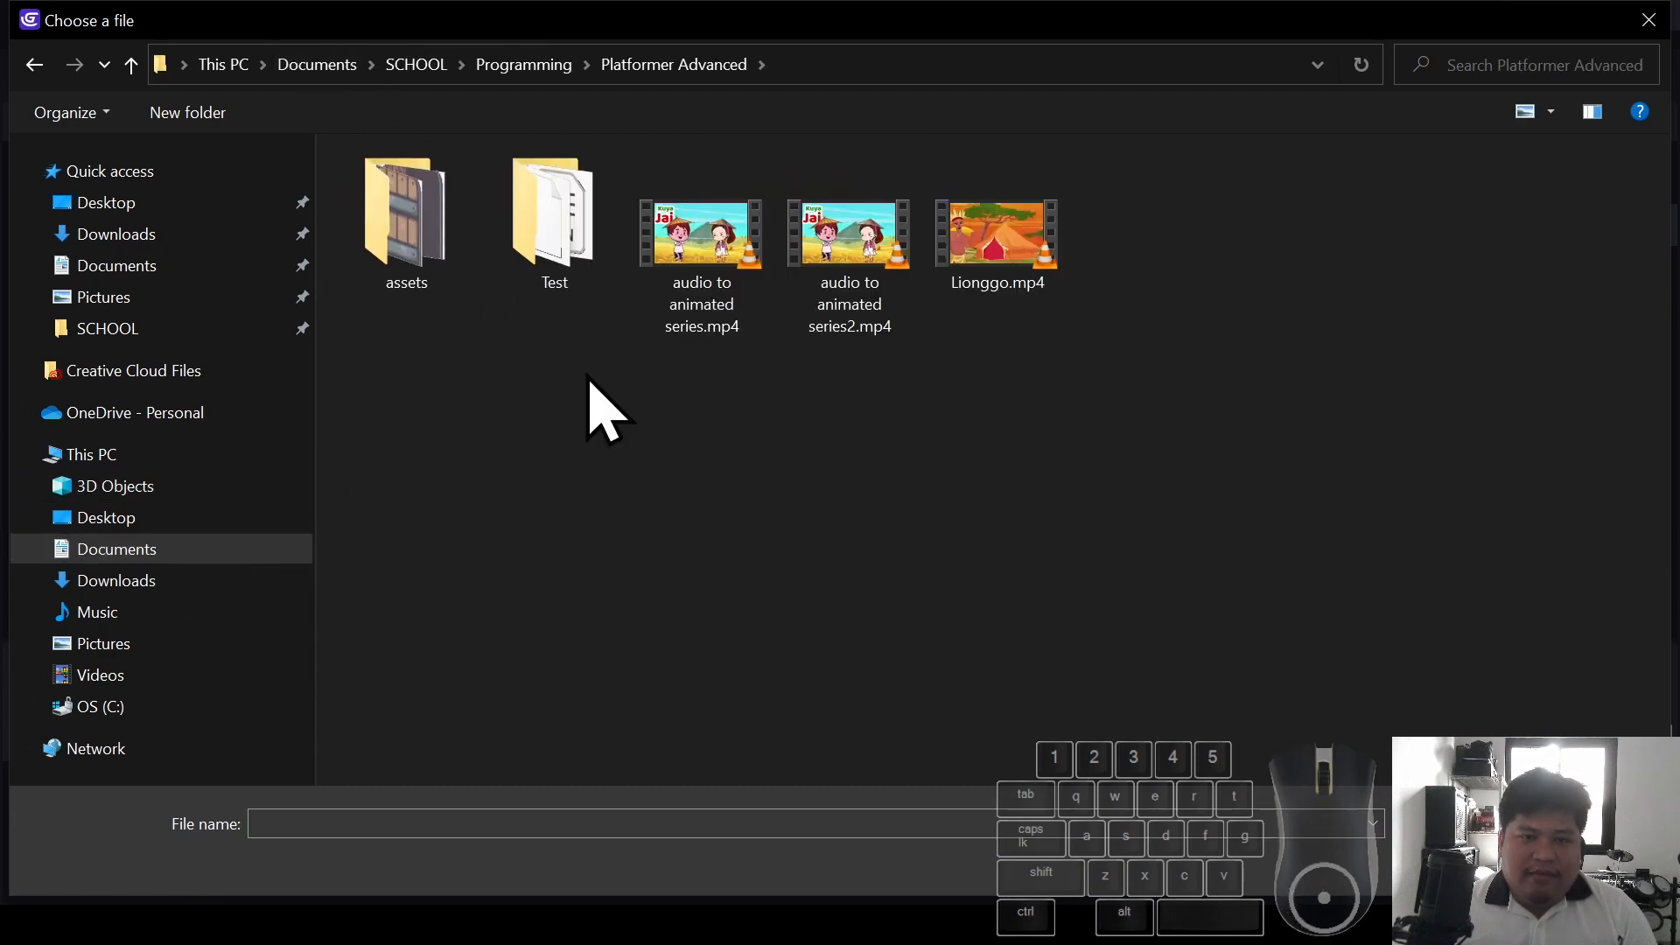
double_click(732, 262)
click(1053, 473)
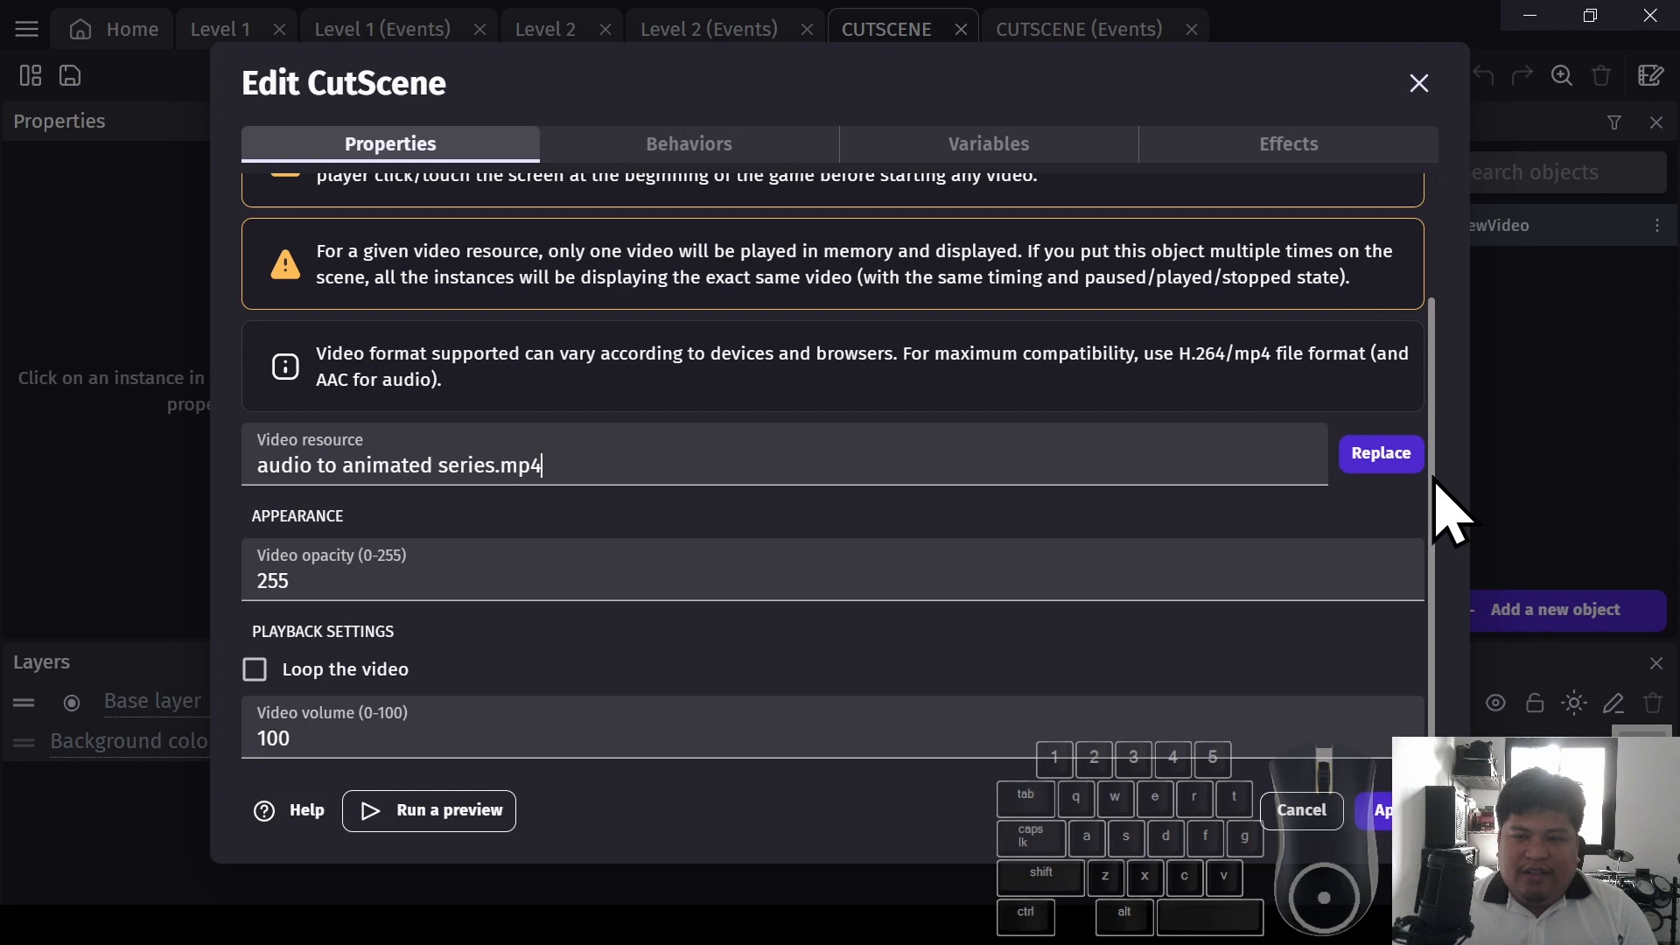
scroll(1457, 420, up, 2)
scroll(1452, 490, down, 2)
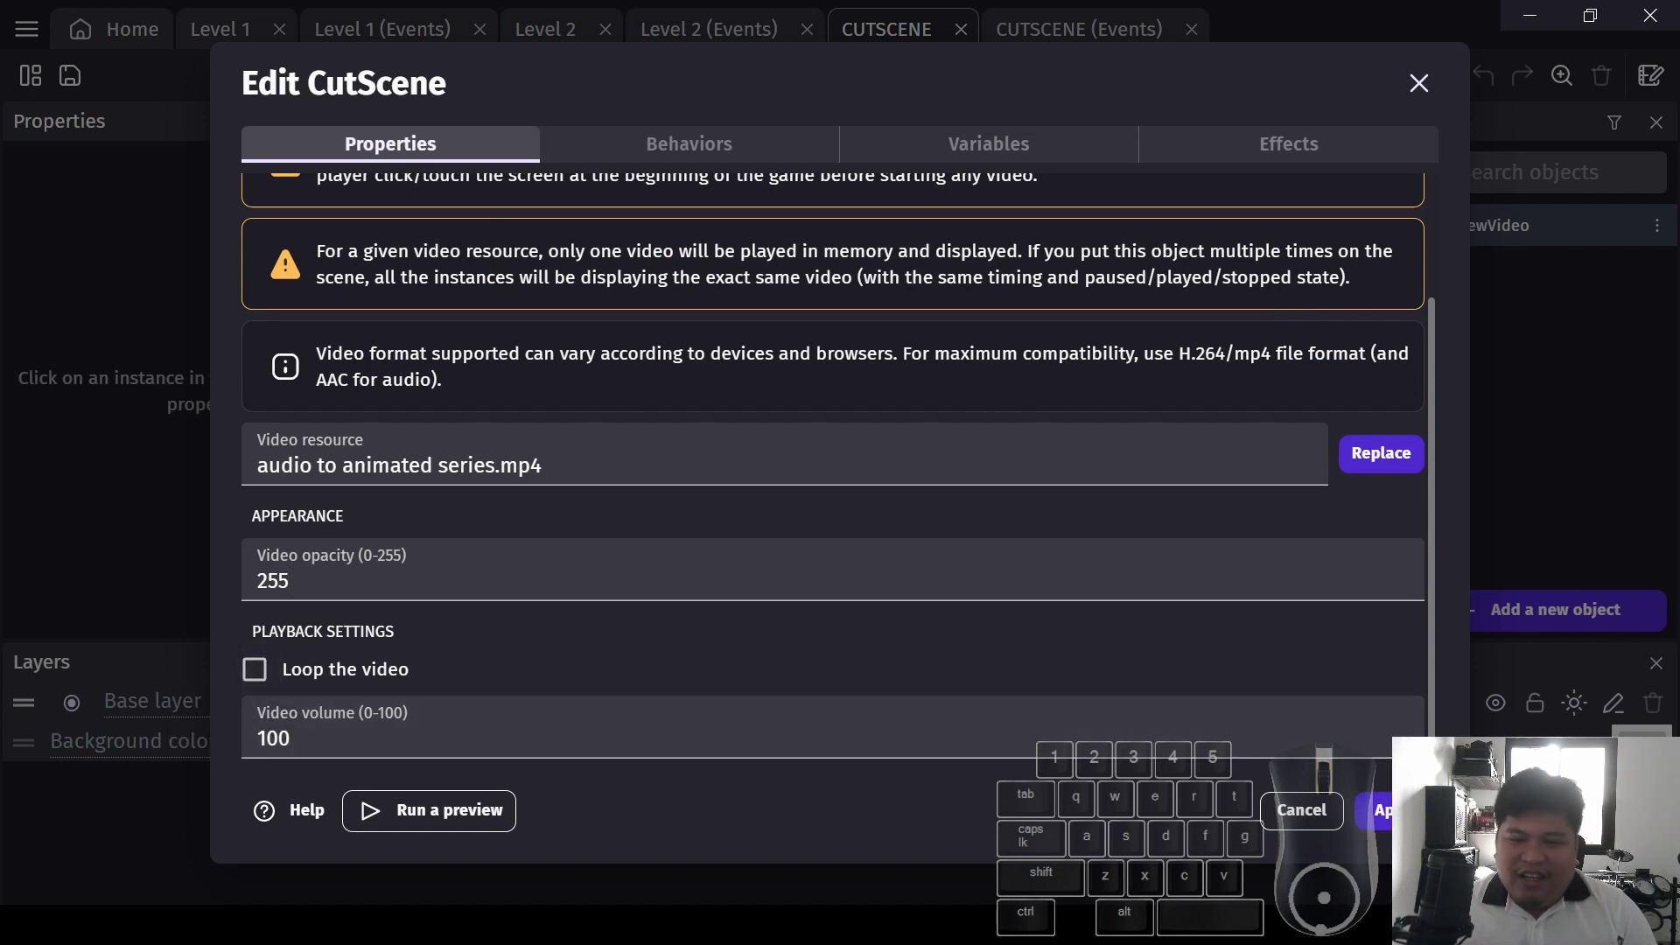
click(1398, 811)
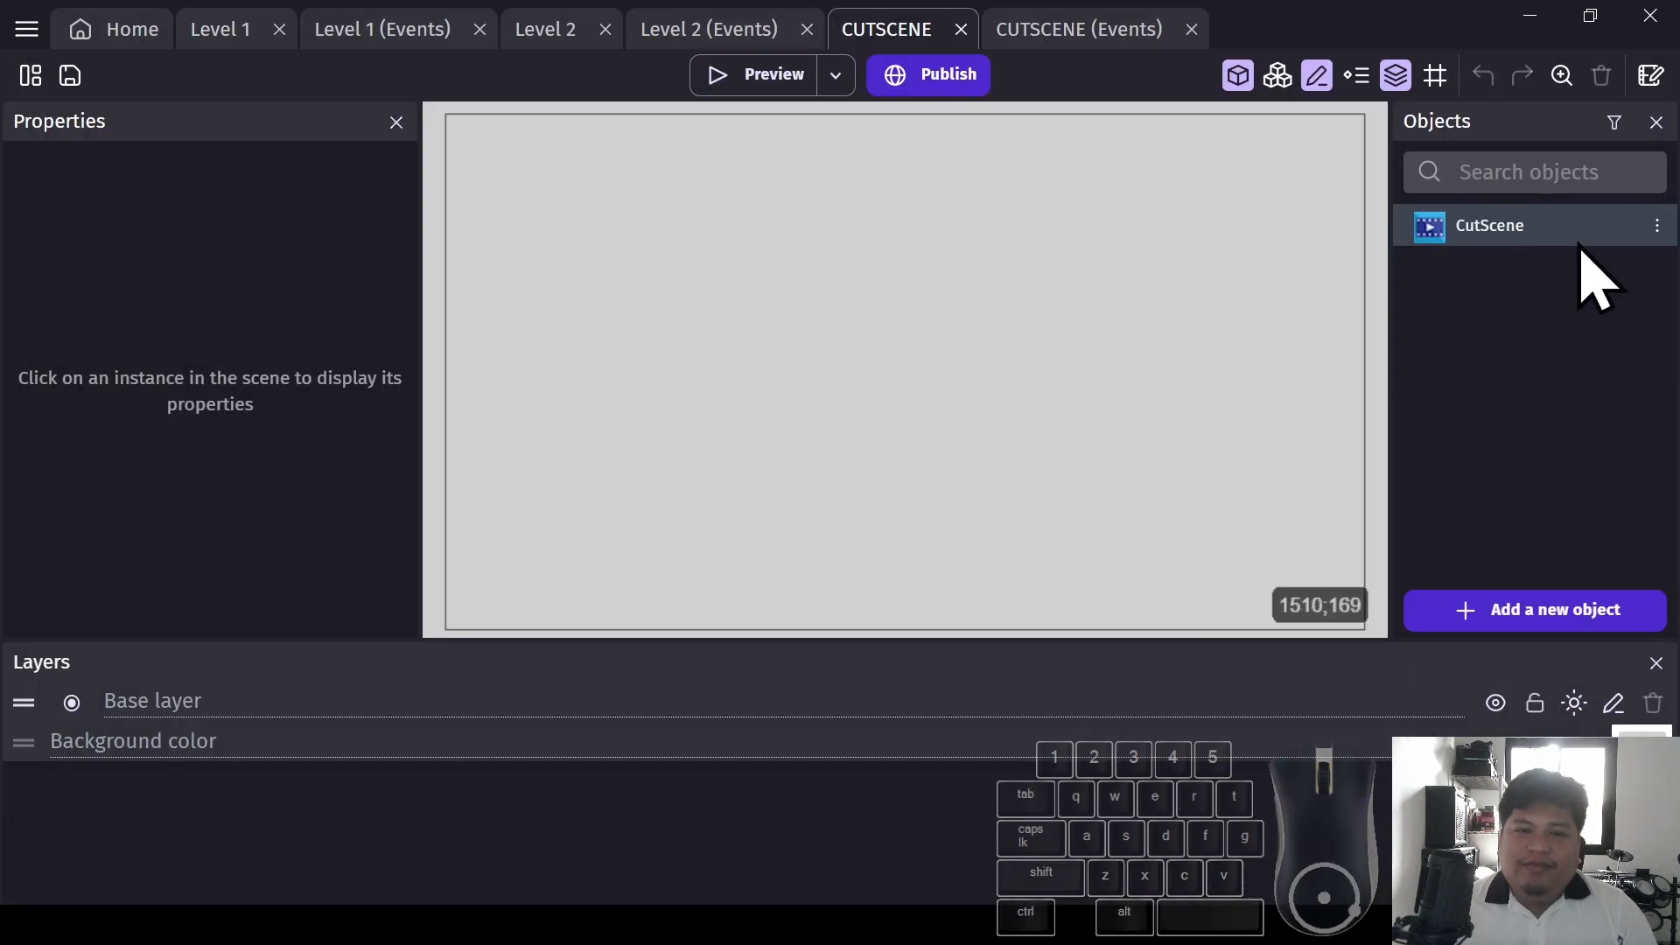
Place the CutScene video in the scene, set its position to X 0 and Y 0, and check its width and height
drag(1494, 238, 676, 280)
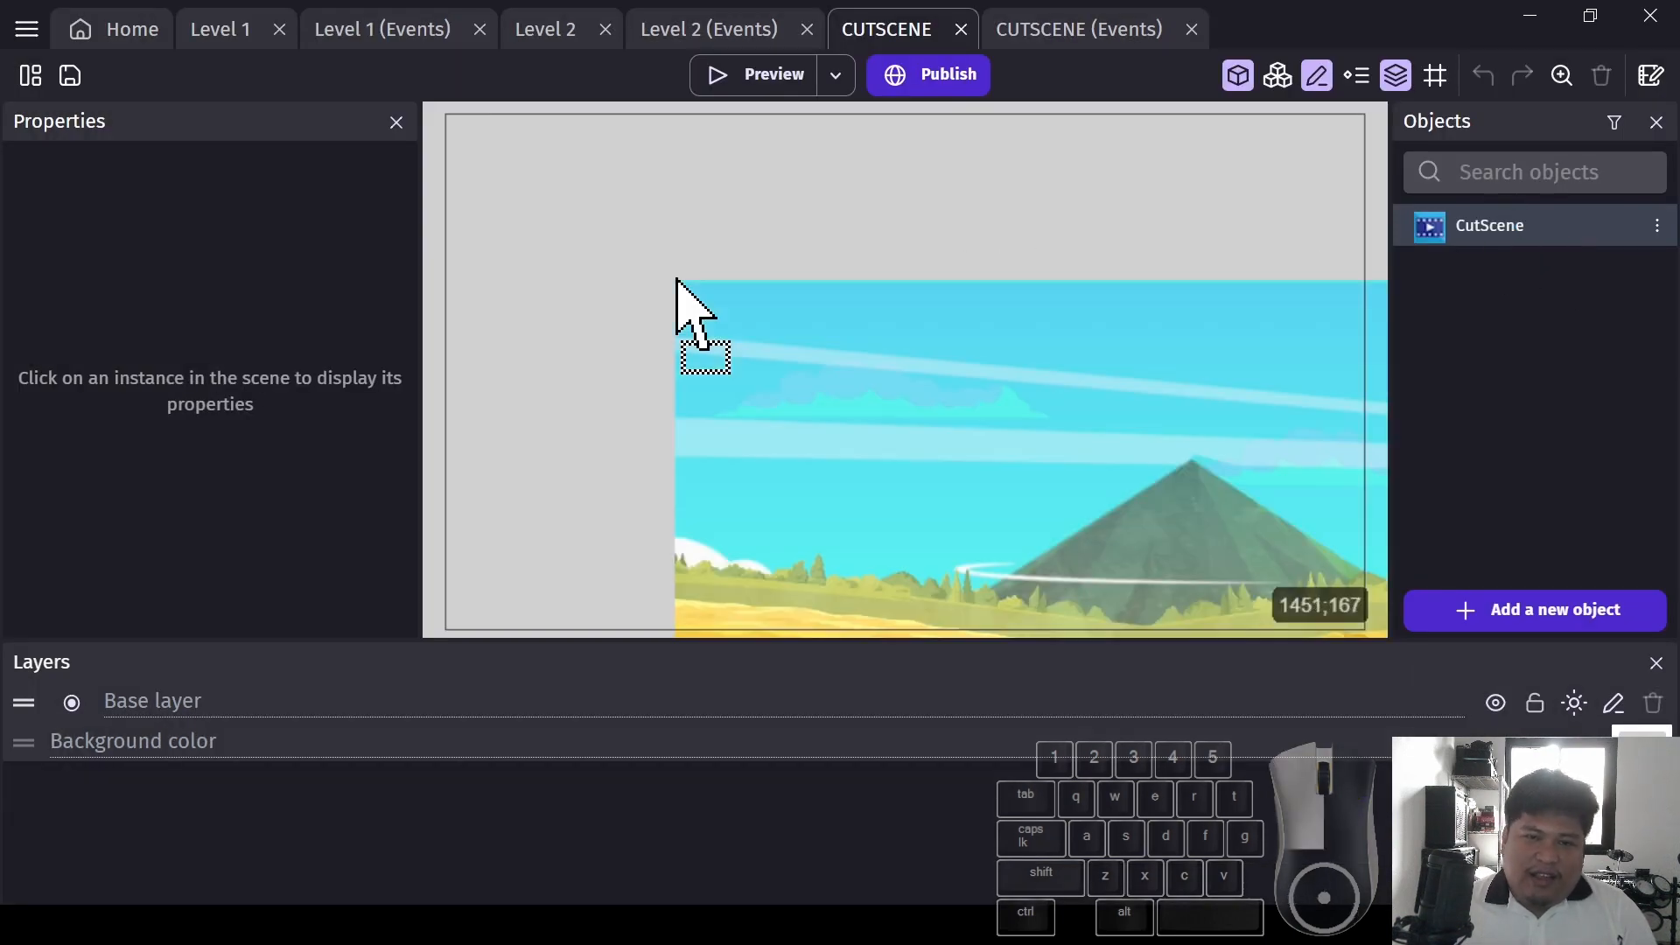
drag(1031, 488, 915, 364)
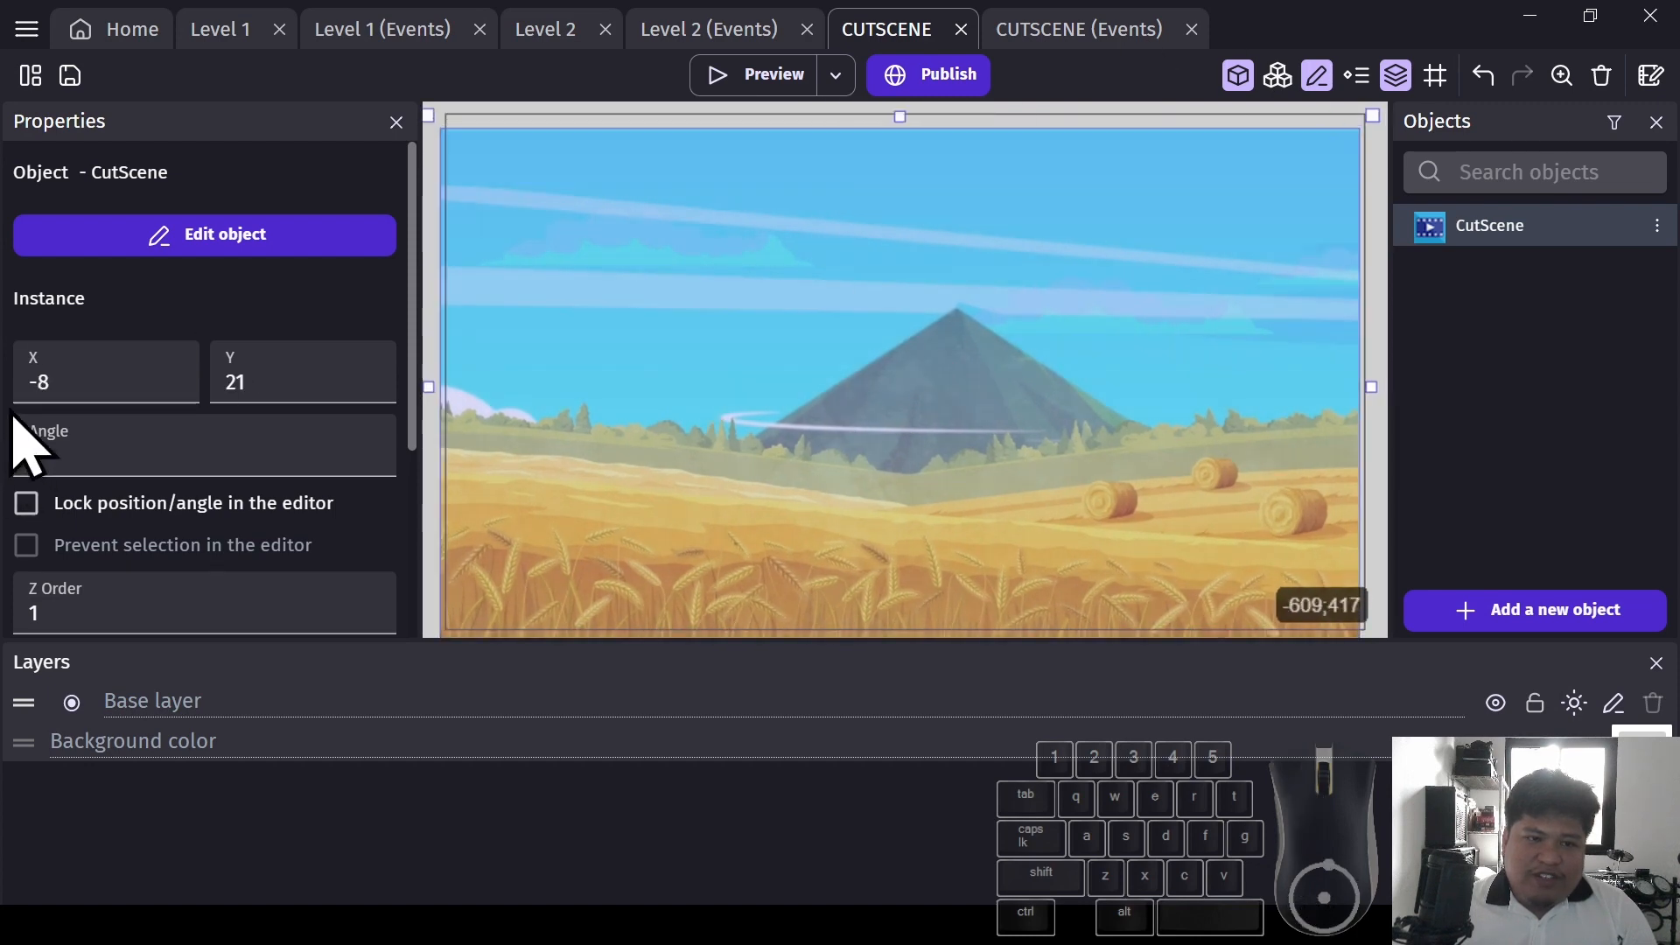
drag(105, 375, 5, 379)
text(0)
double_click(270, 376)
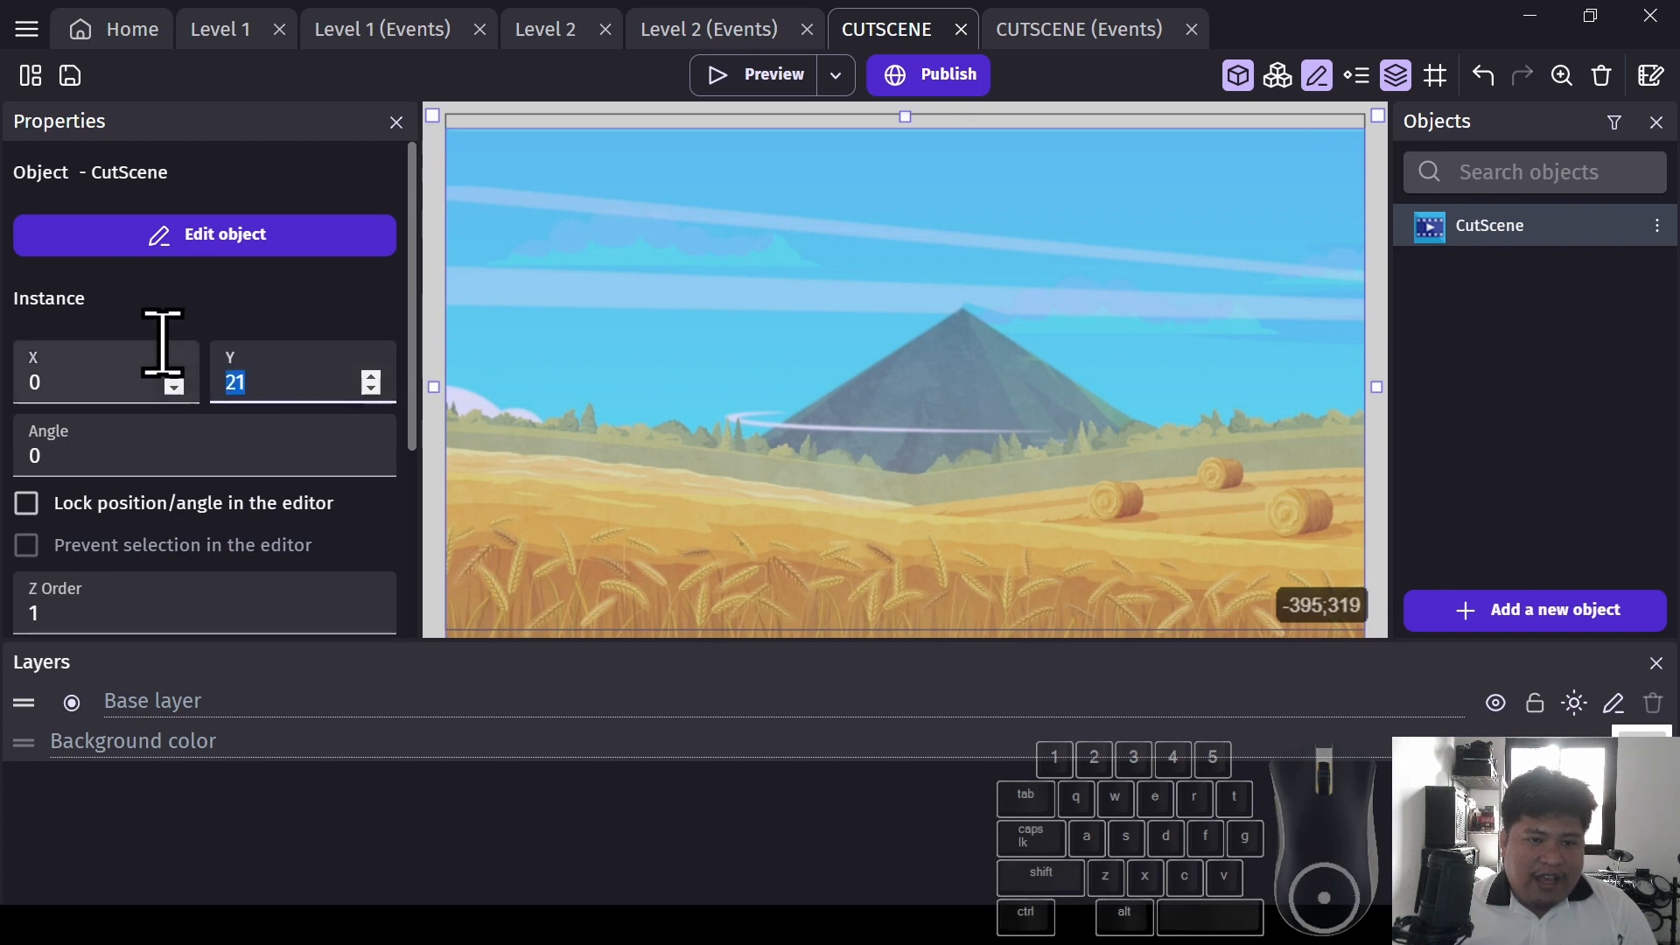
text(0)
drag(412, 343, 421, 556)
click(69, 490)
click(317, 488)
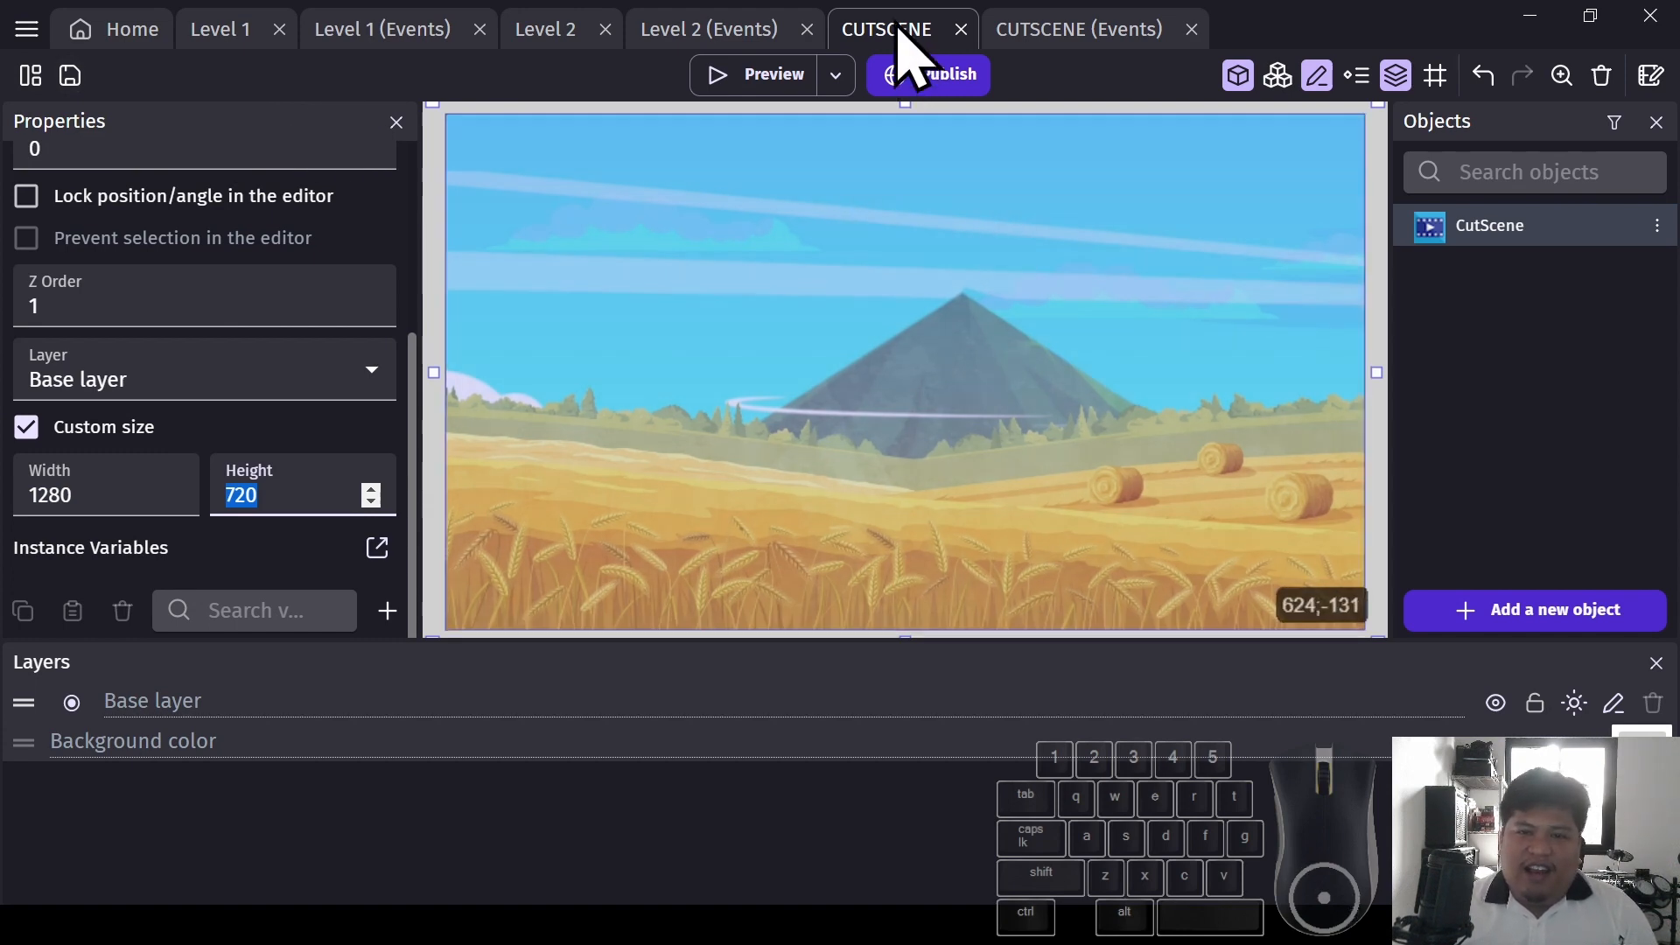
click(1571, 430)
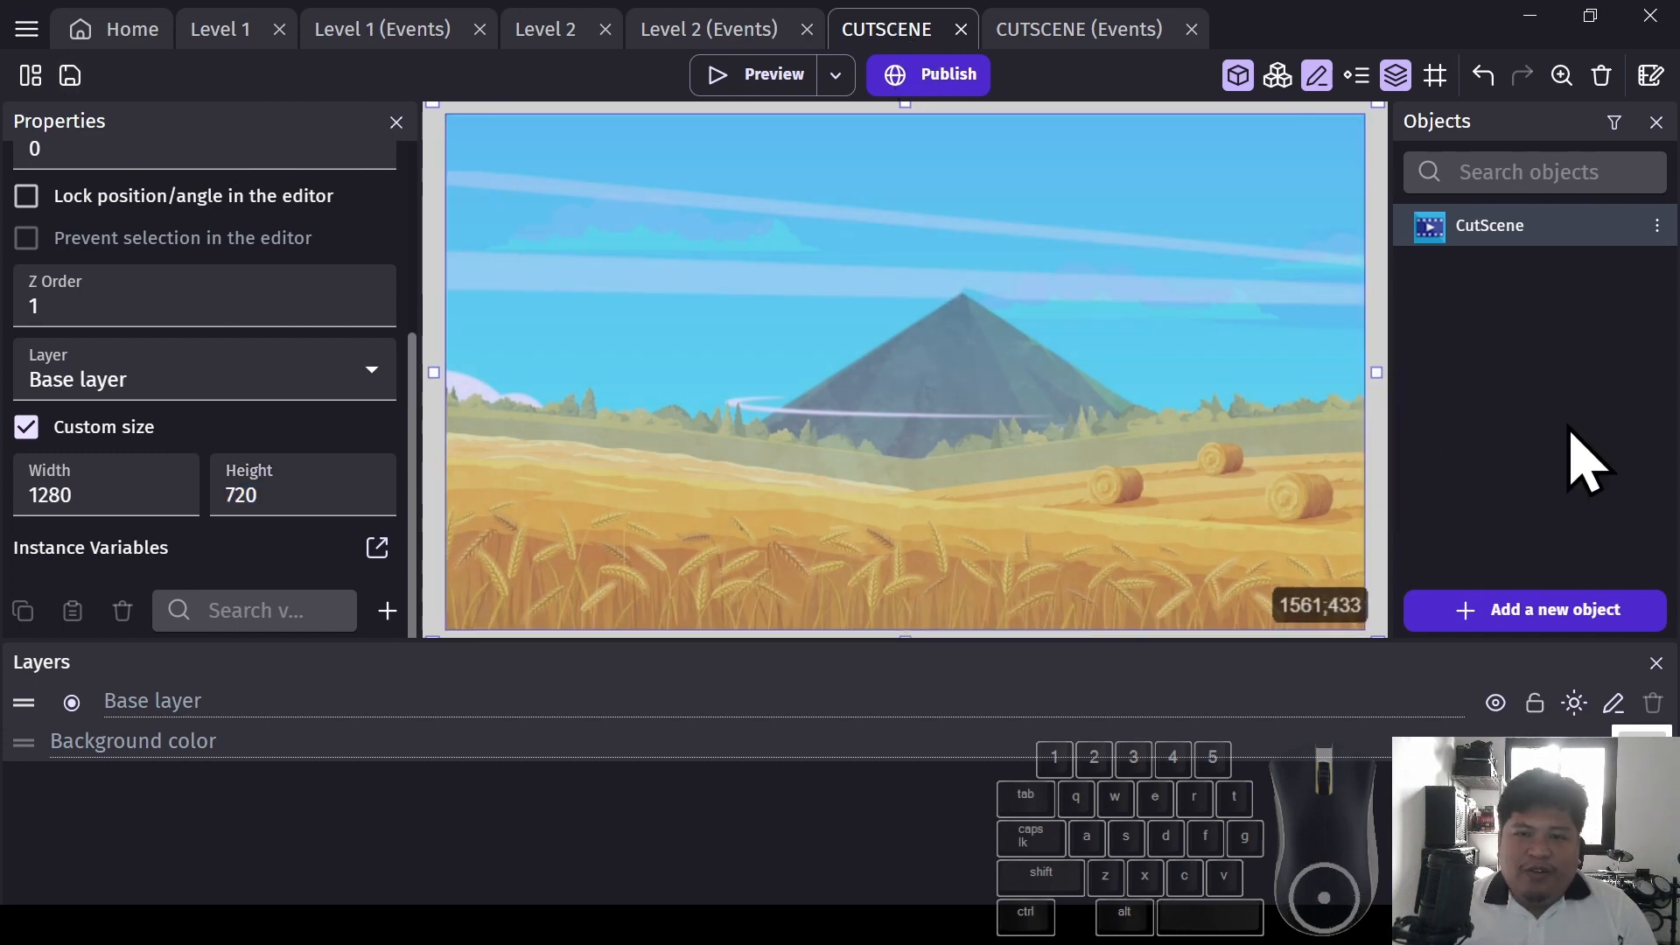
Preview the CUTSCENE scene to check whether the video plays, and close the preview
click(787, 81)
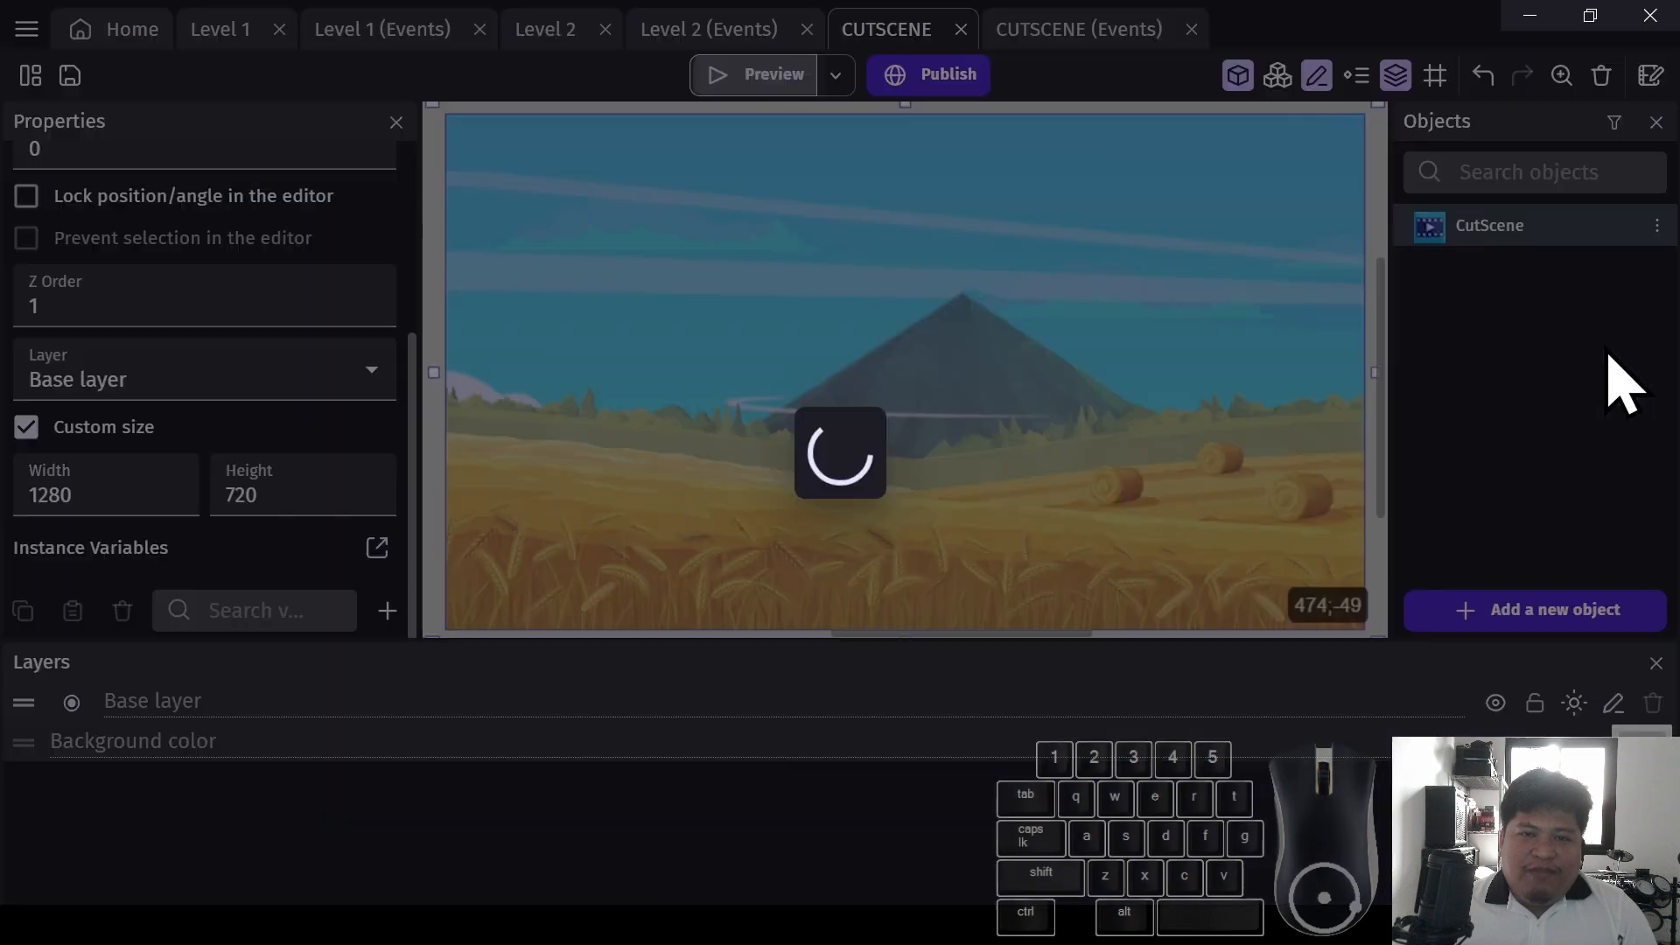
click(636, 390)
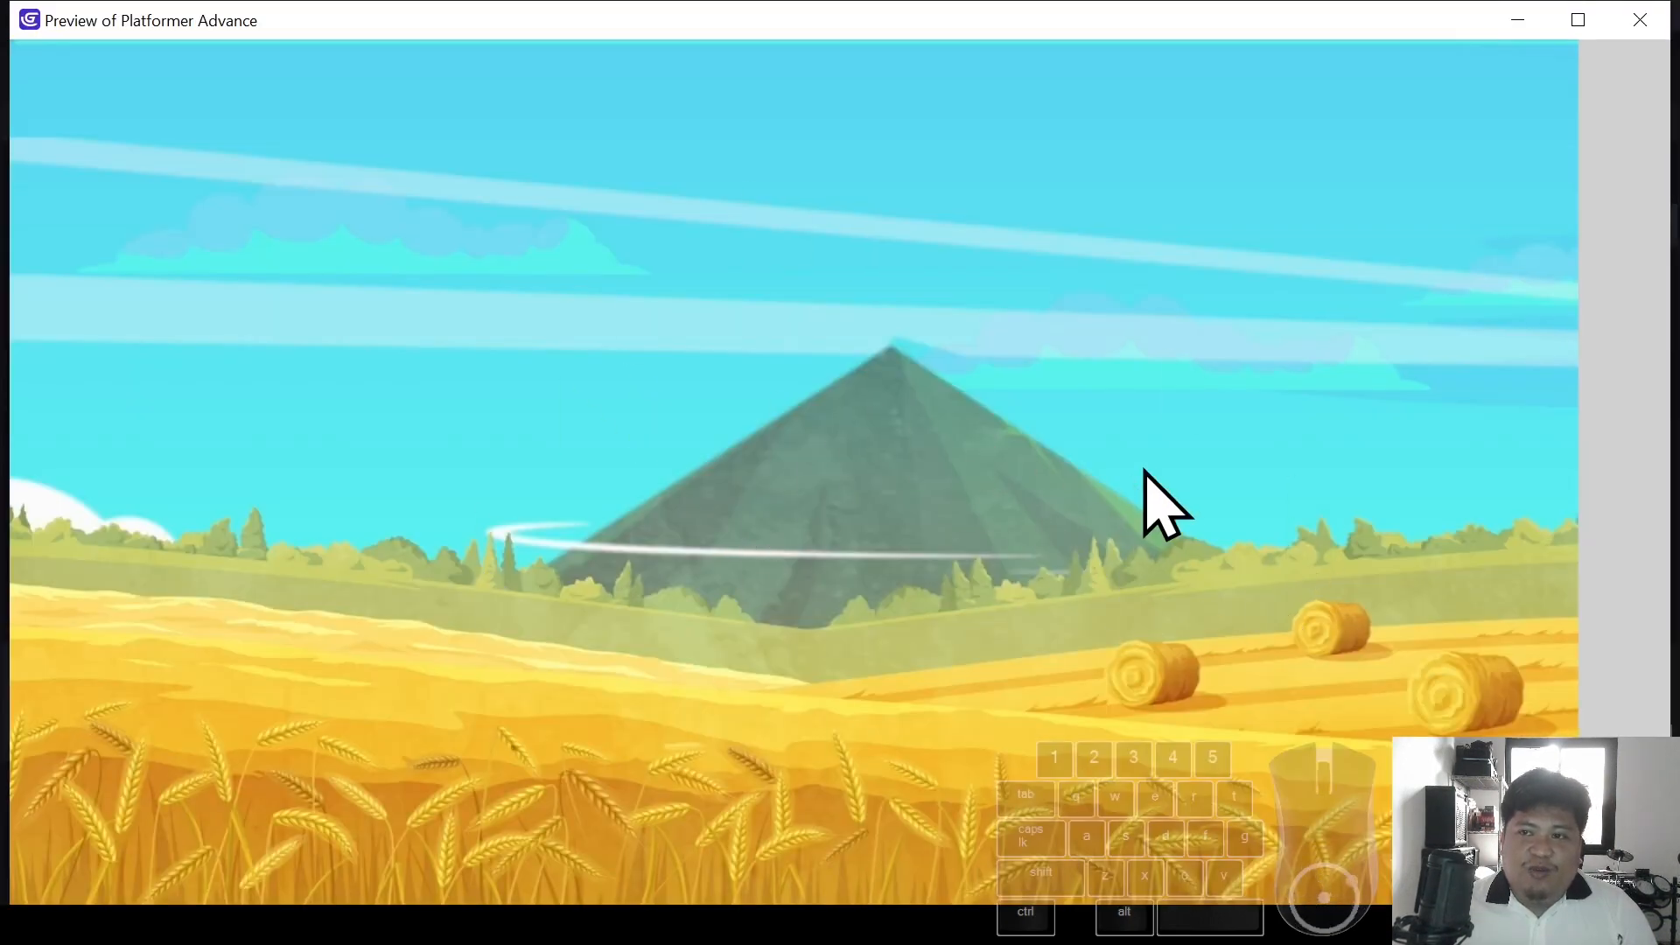
click(1055, 560)
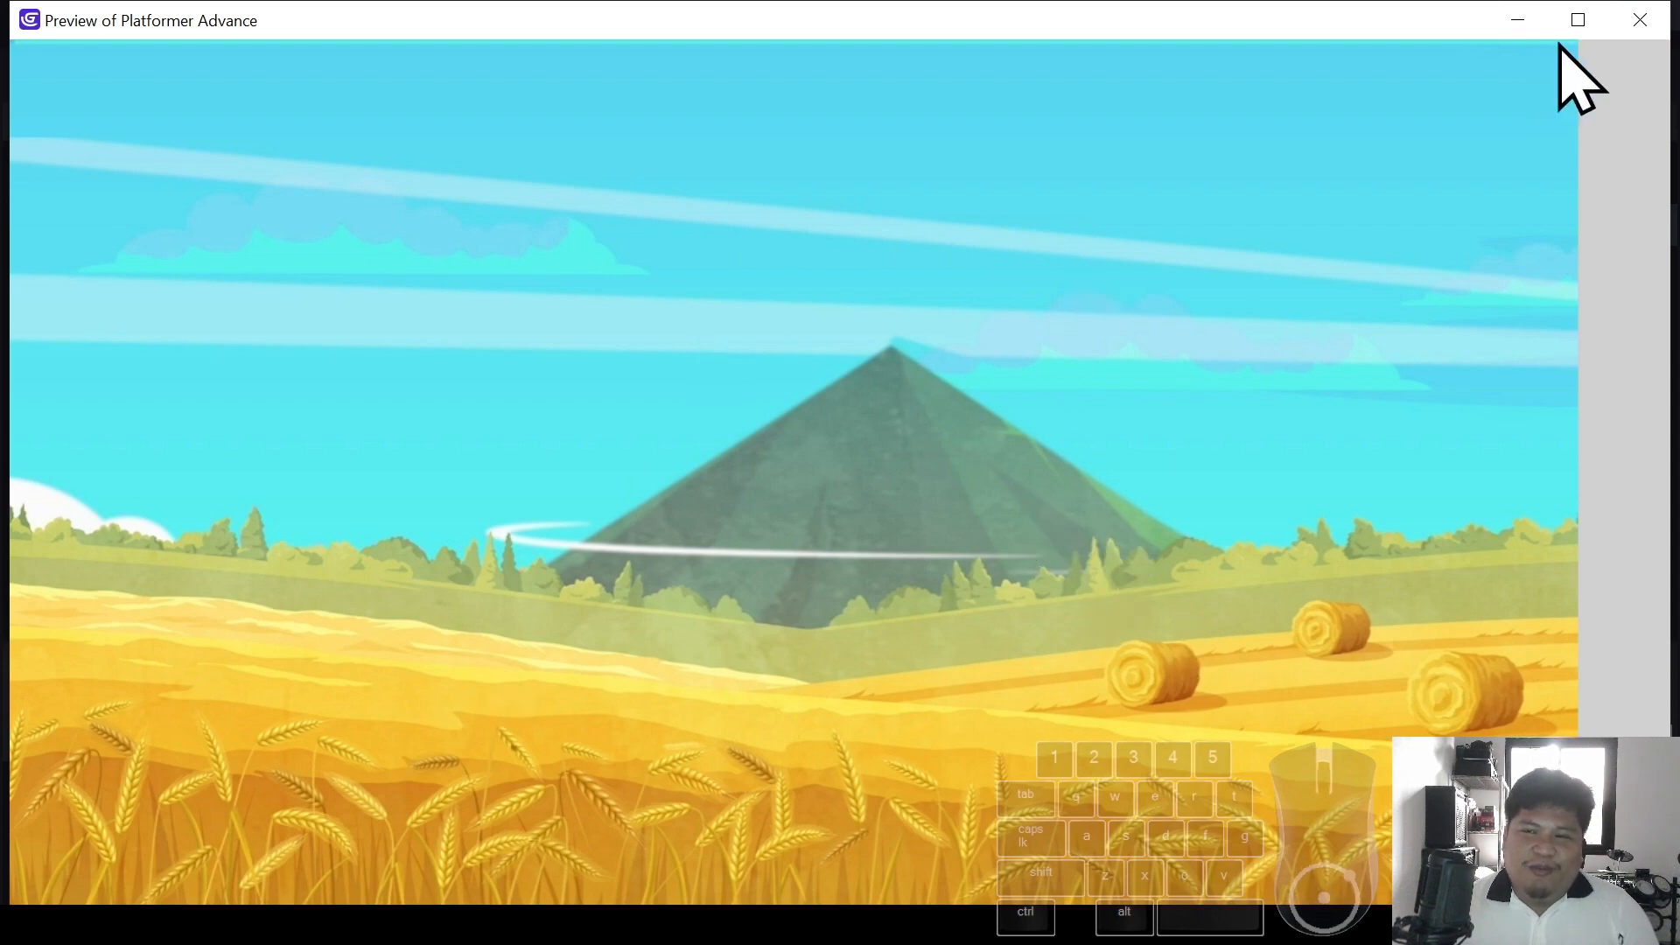
click(1638, 20)
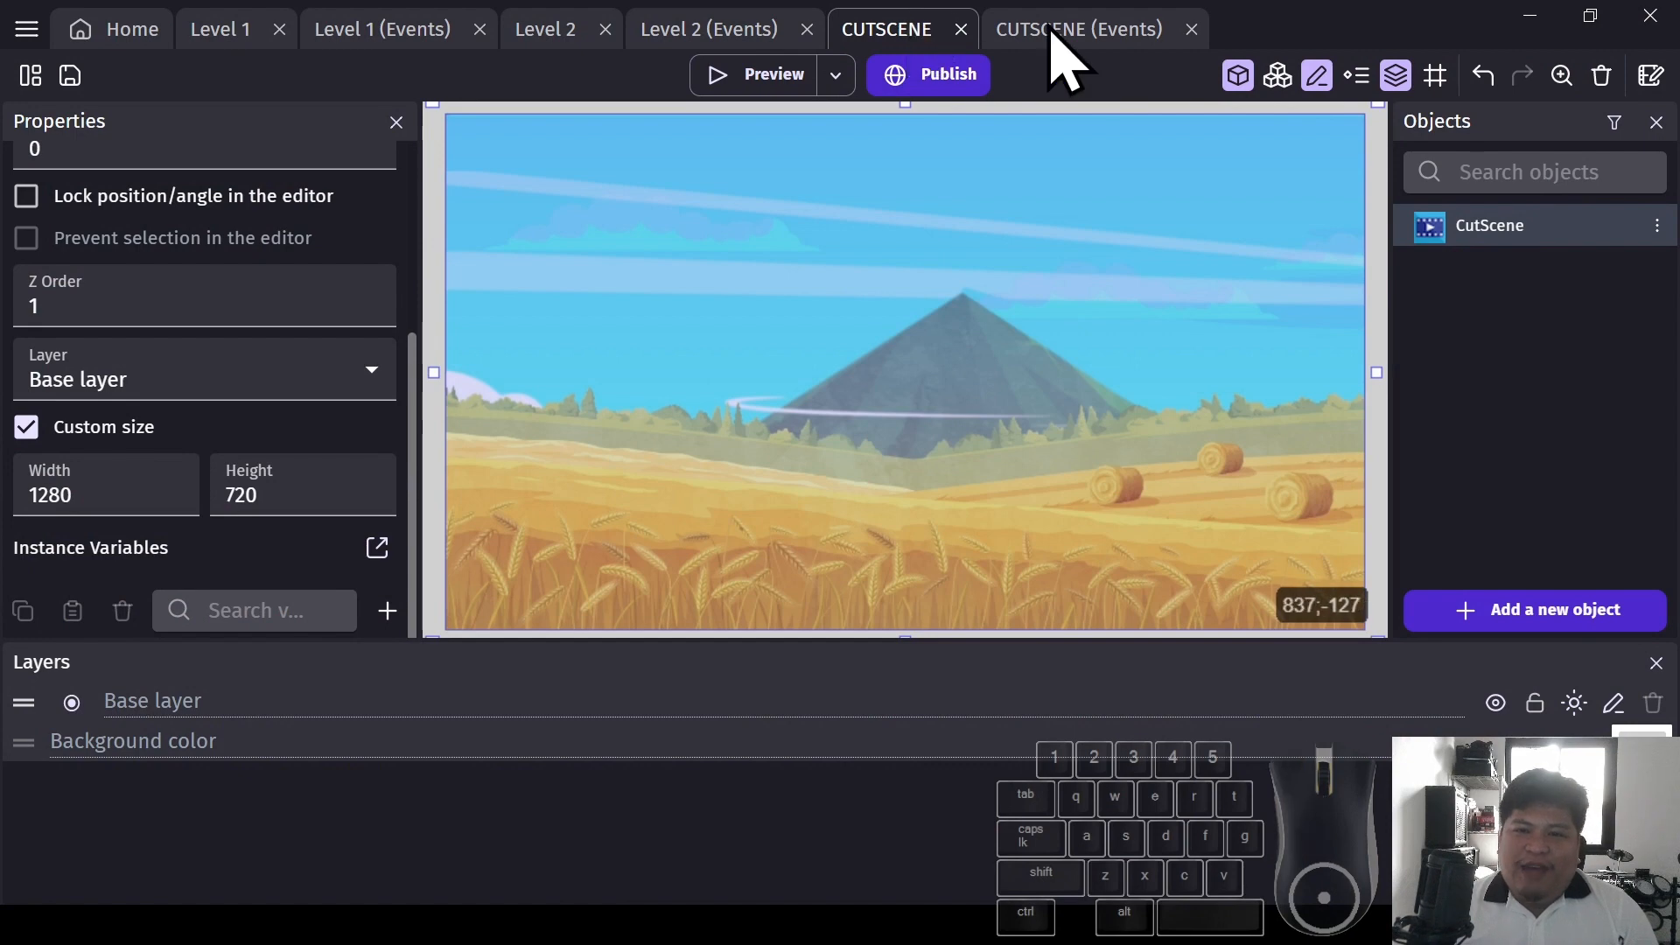
Add the first event to the CUTSCENE events with the condition At the beginning of the scene
click(1078, 30)
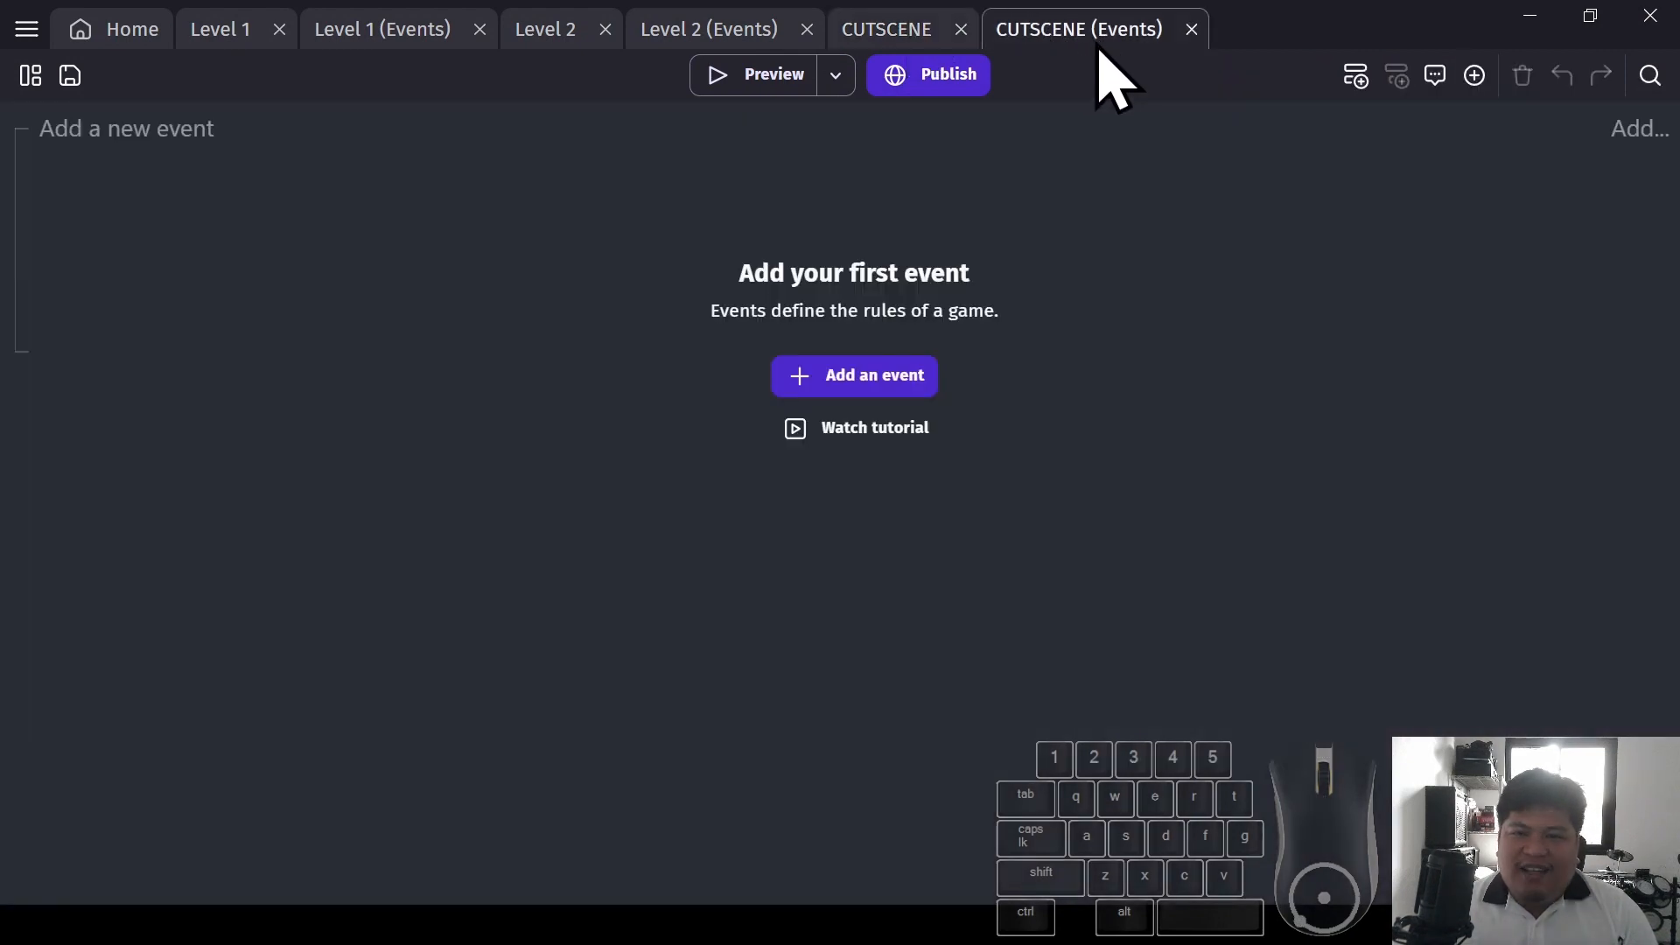
click(853, 377)
click(129, 122)
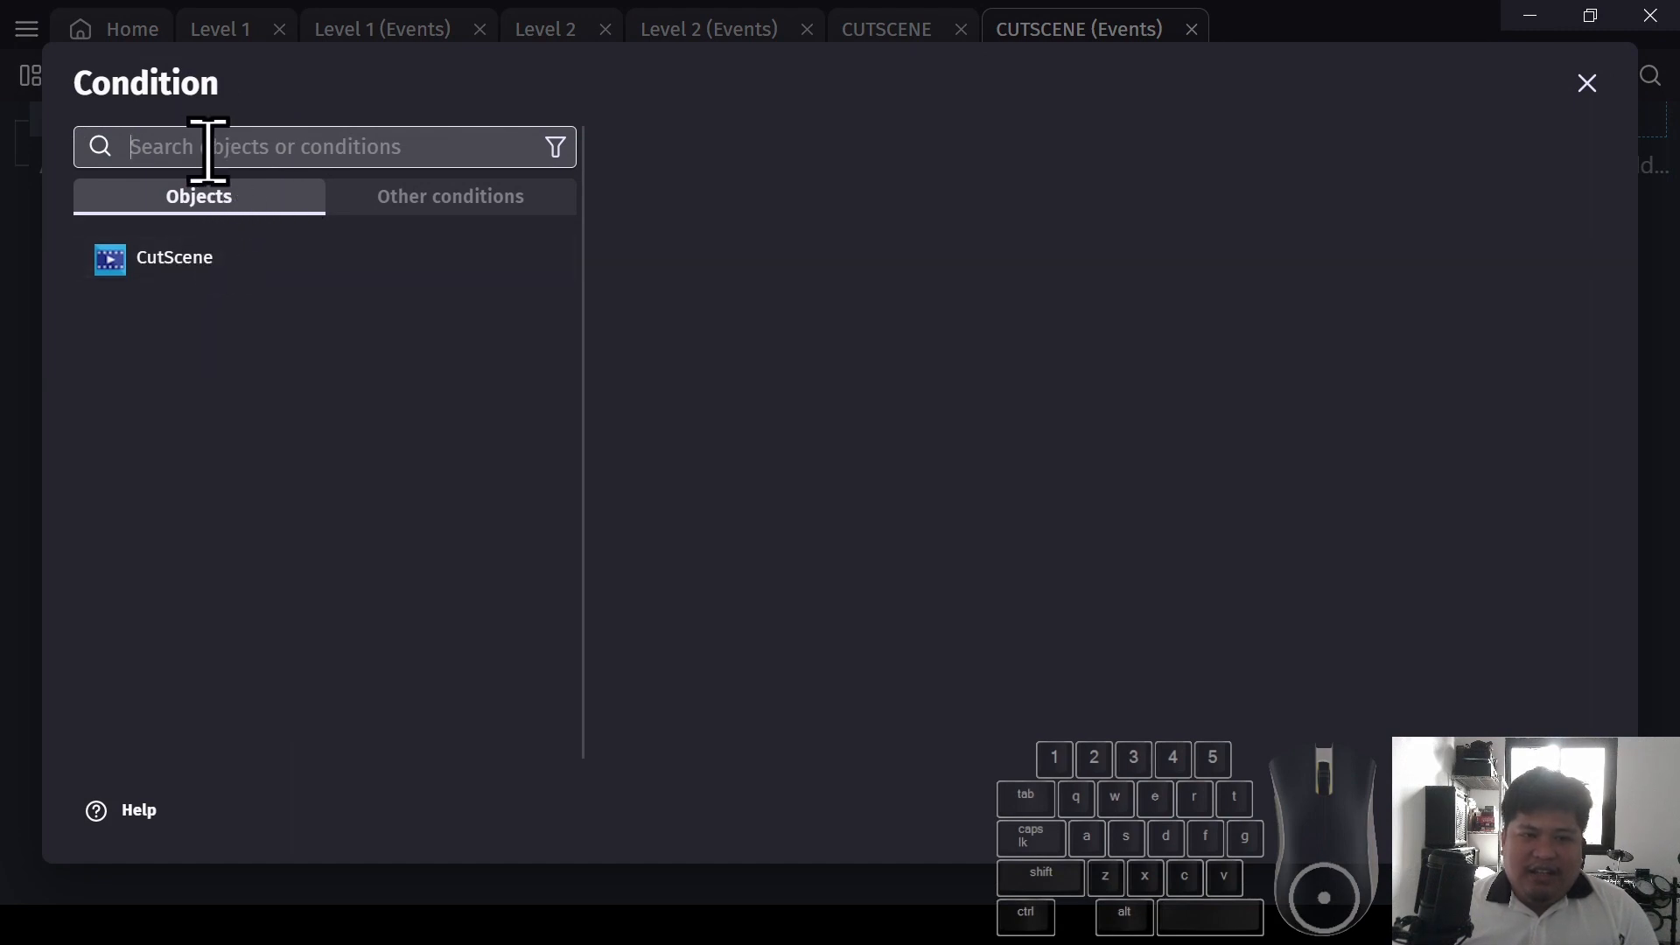
text(at the b)
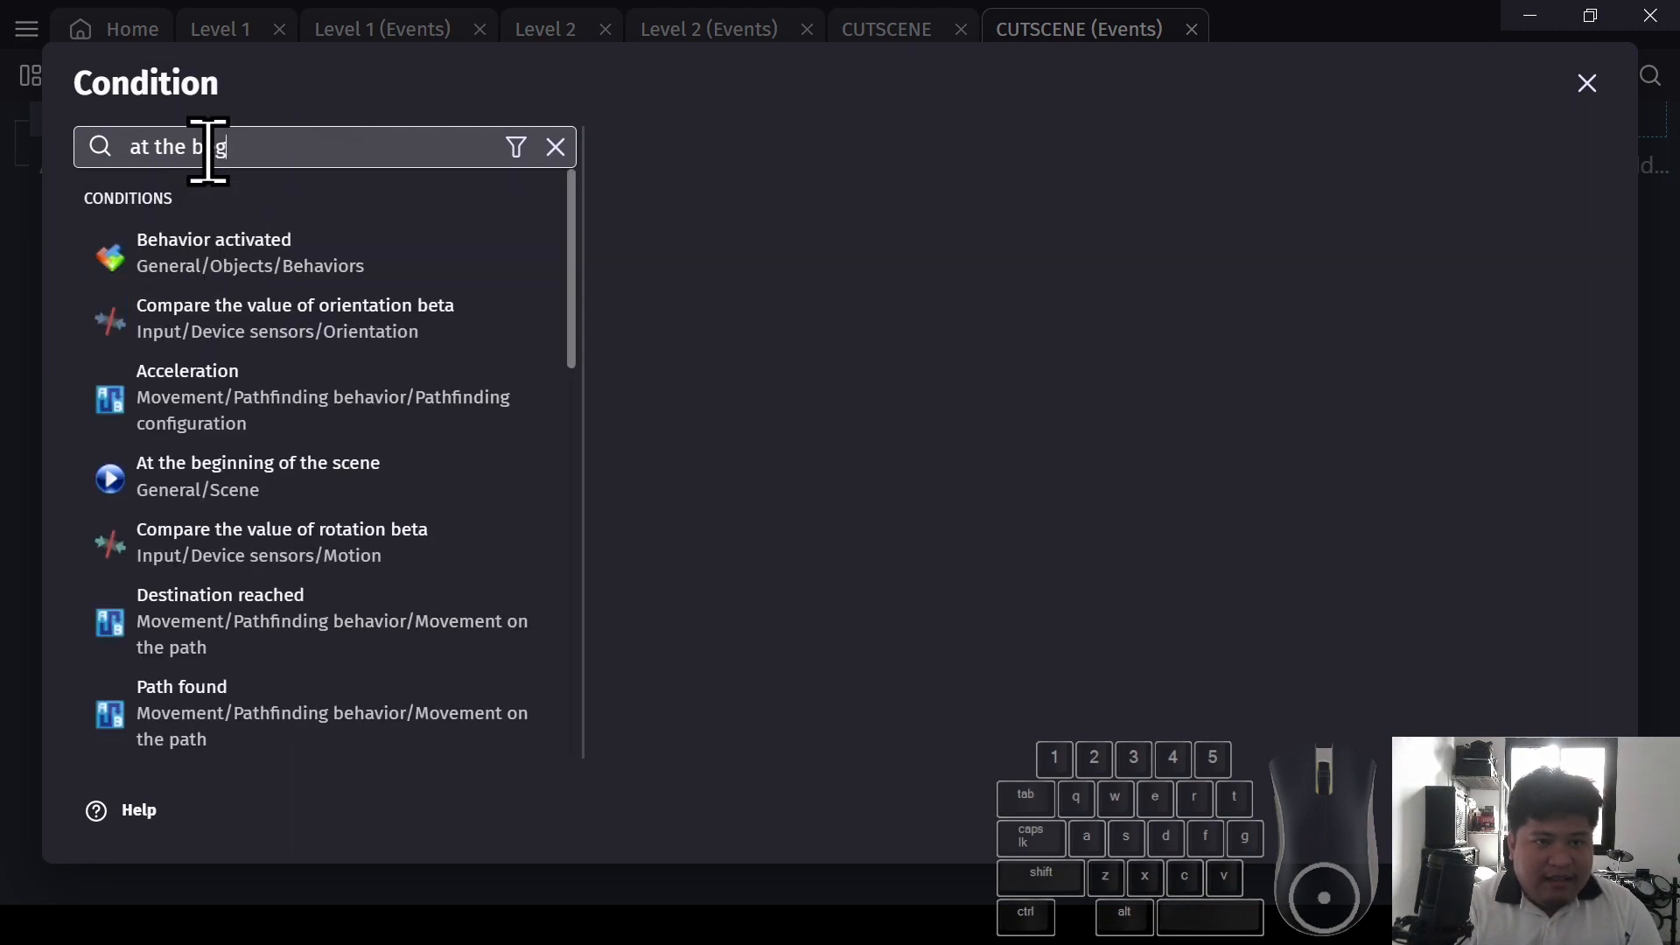
text(eg)
click(263, 255)
click(1575, 810)
Add a second condition to the first event that checks whether the CutScene video is paused
click(86, 152)
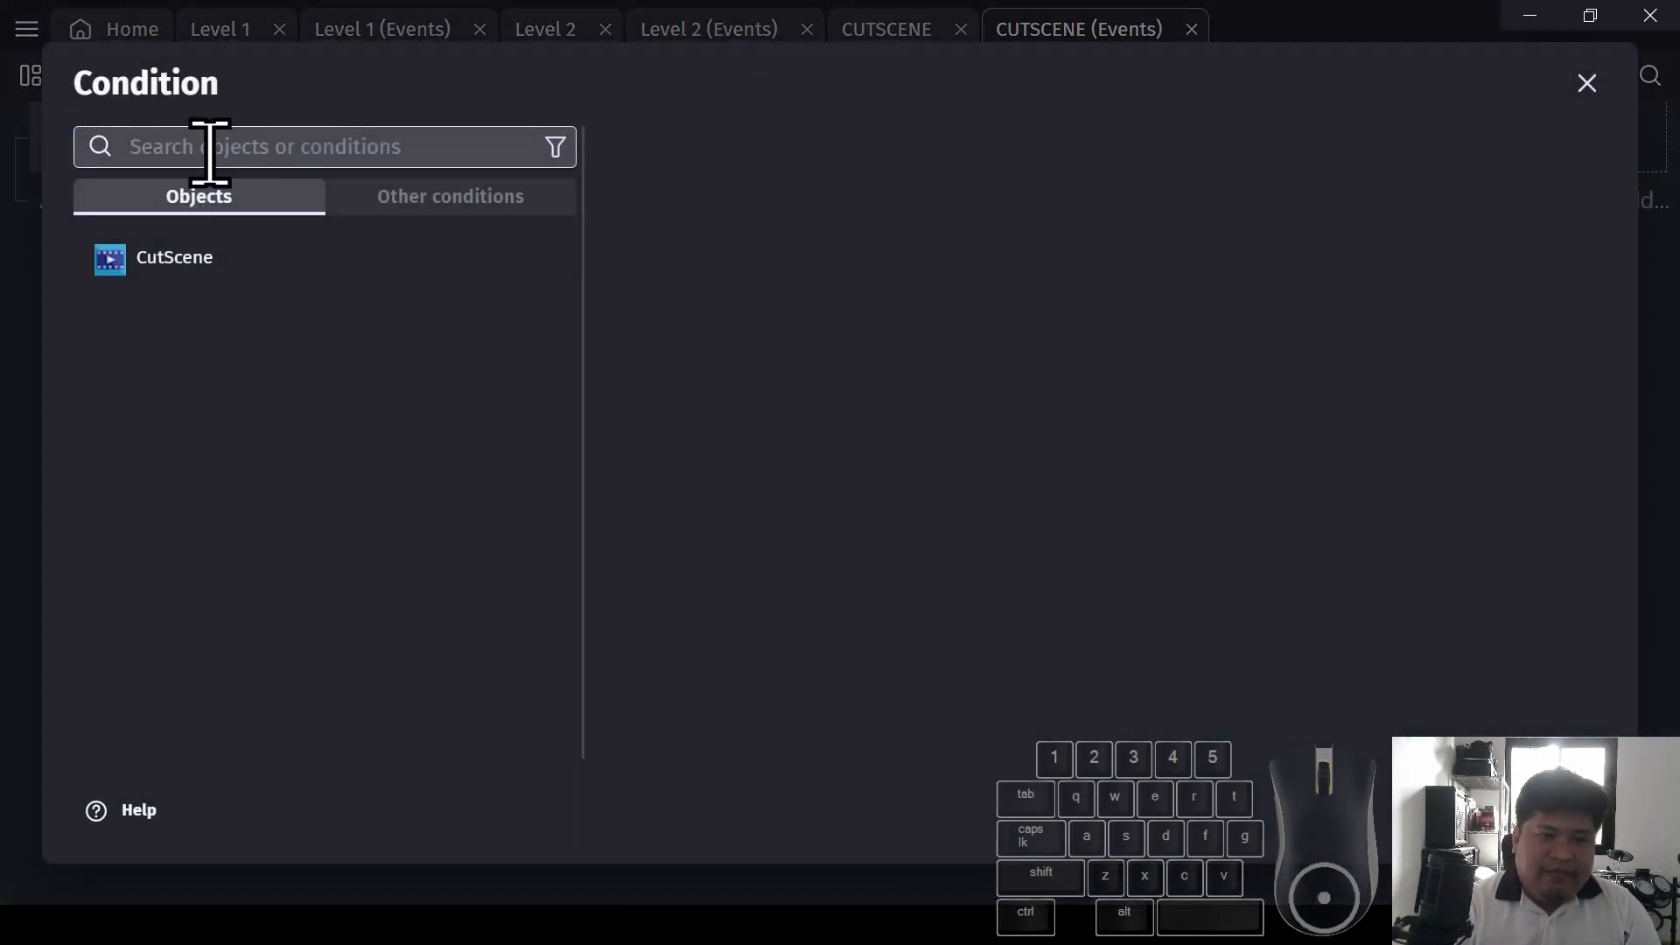
click(201, 258)
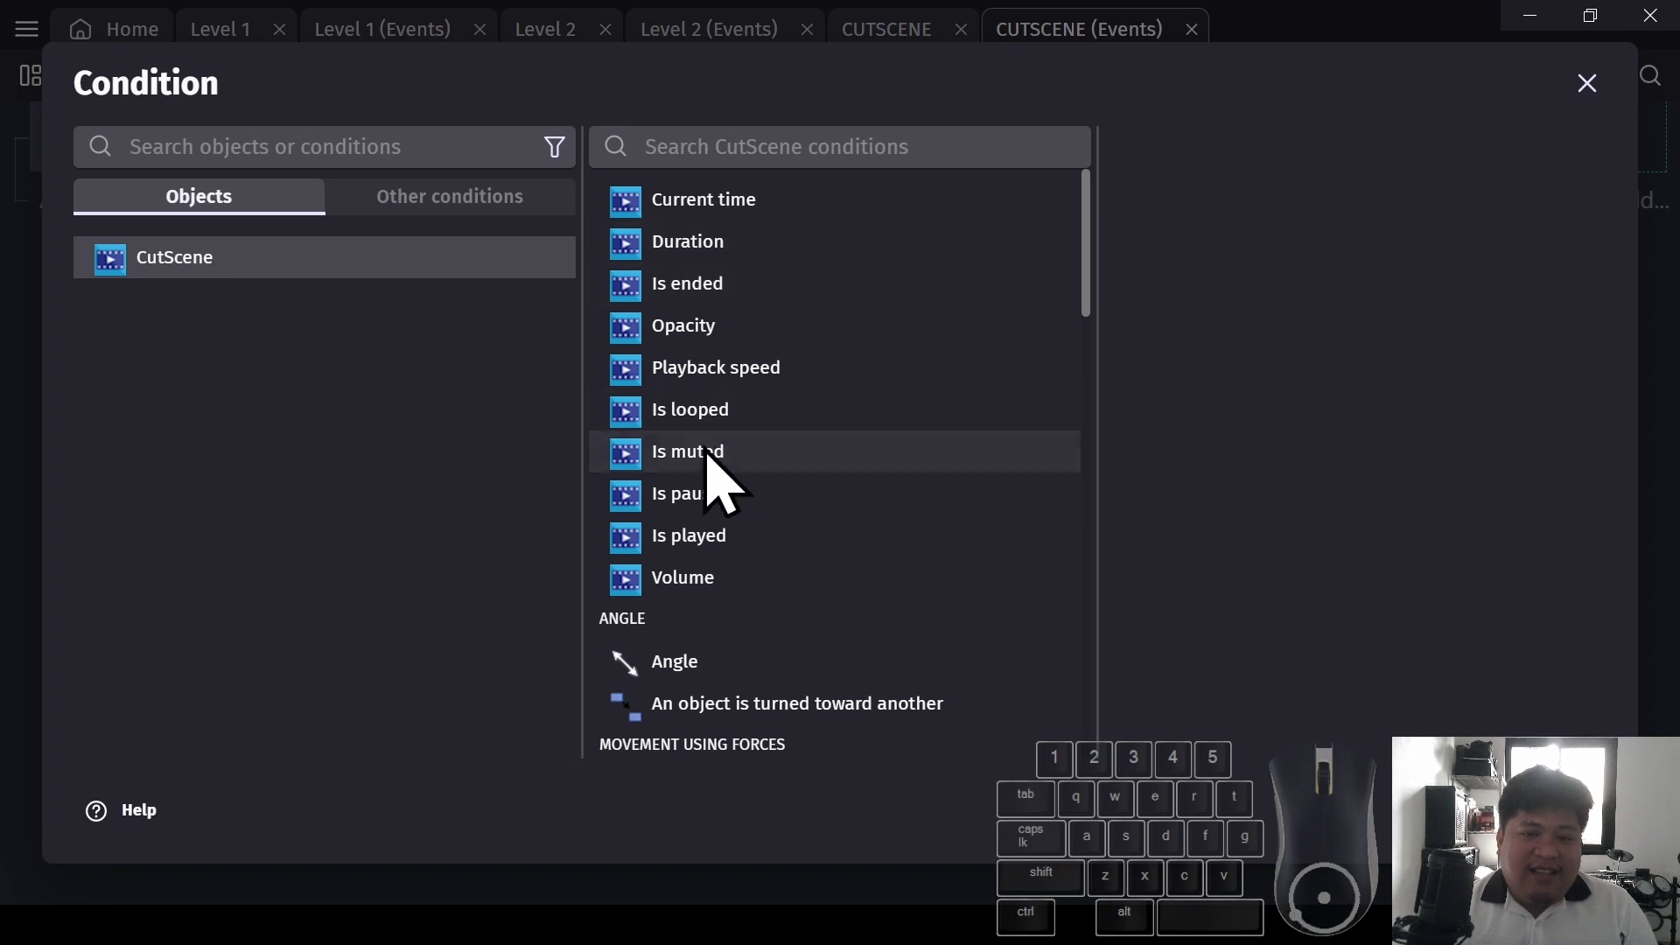
click(699, 494)
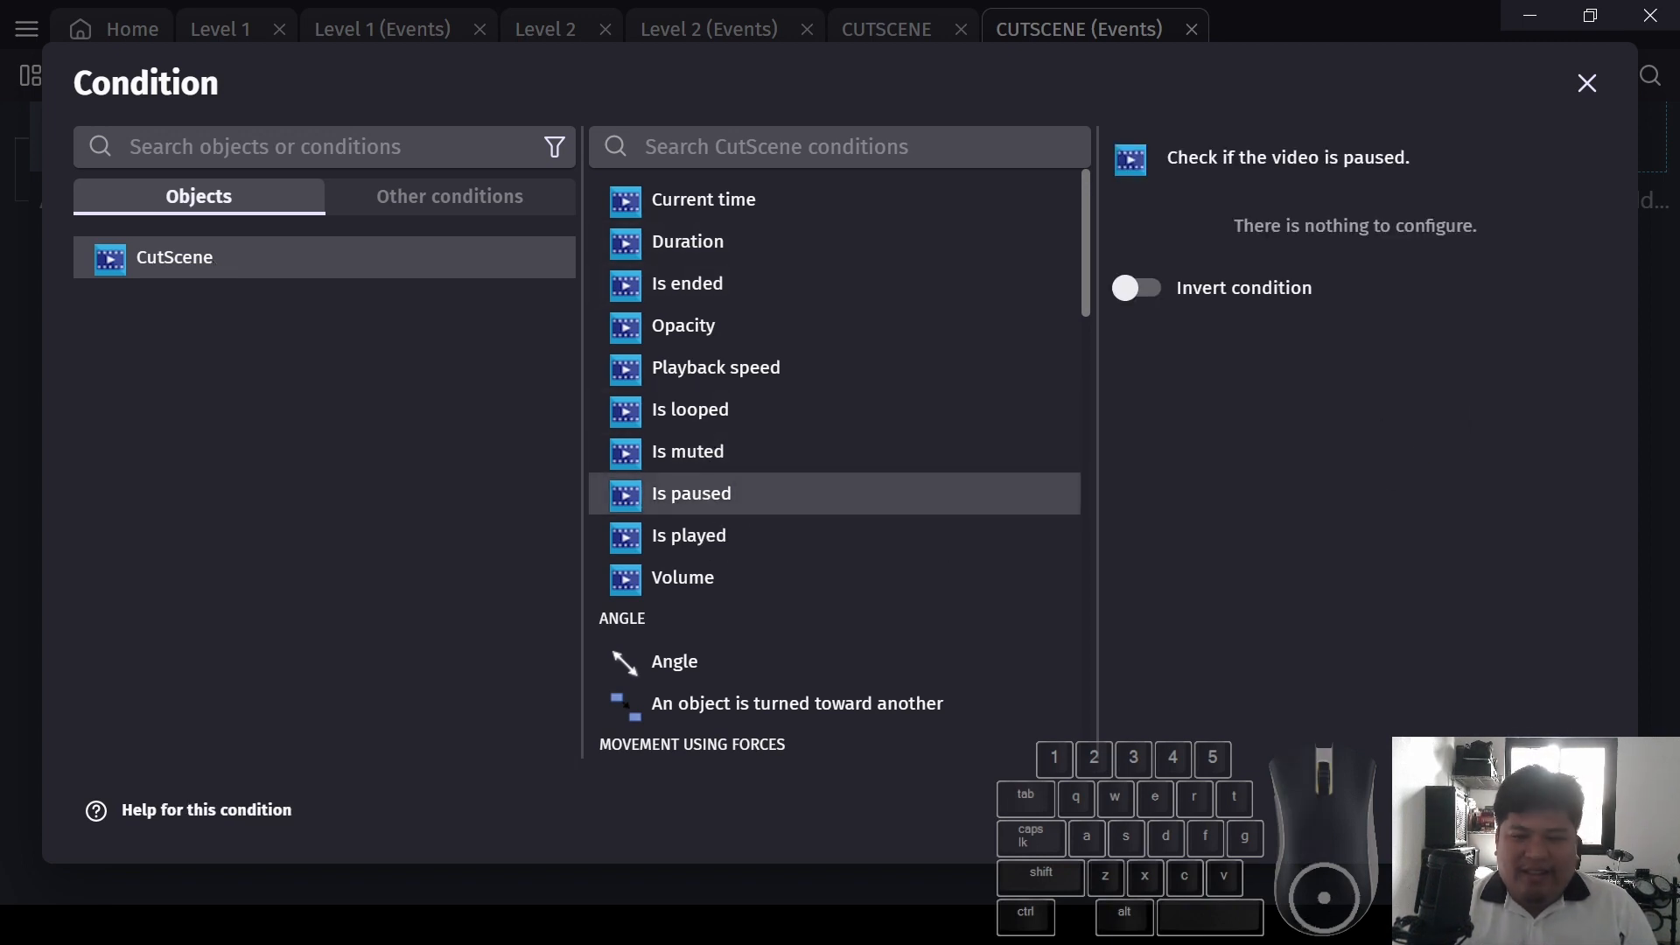
click(1577, 810)
Add the Play a video action for CutScene to the scene-start event
click(722, 140)
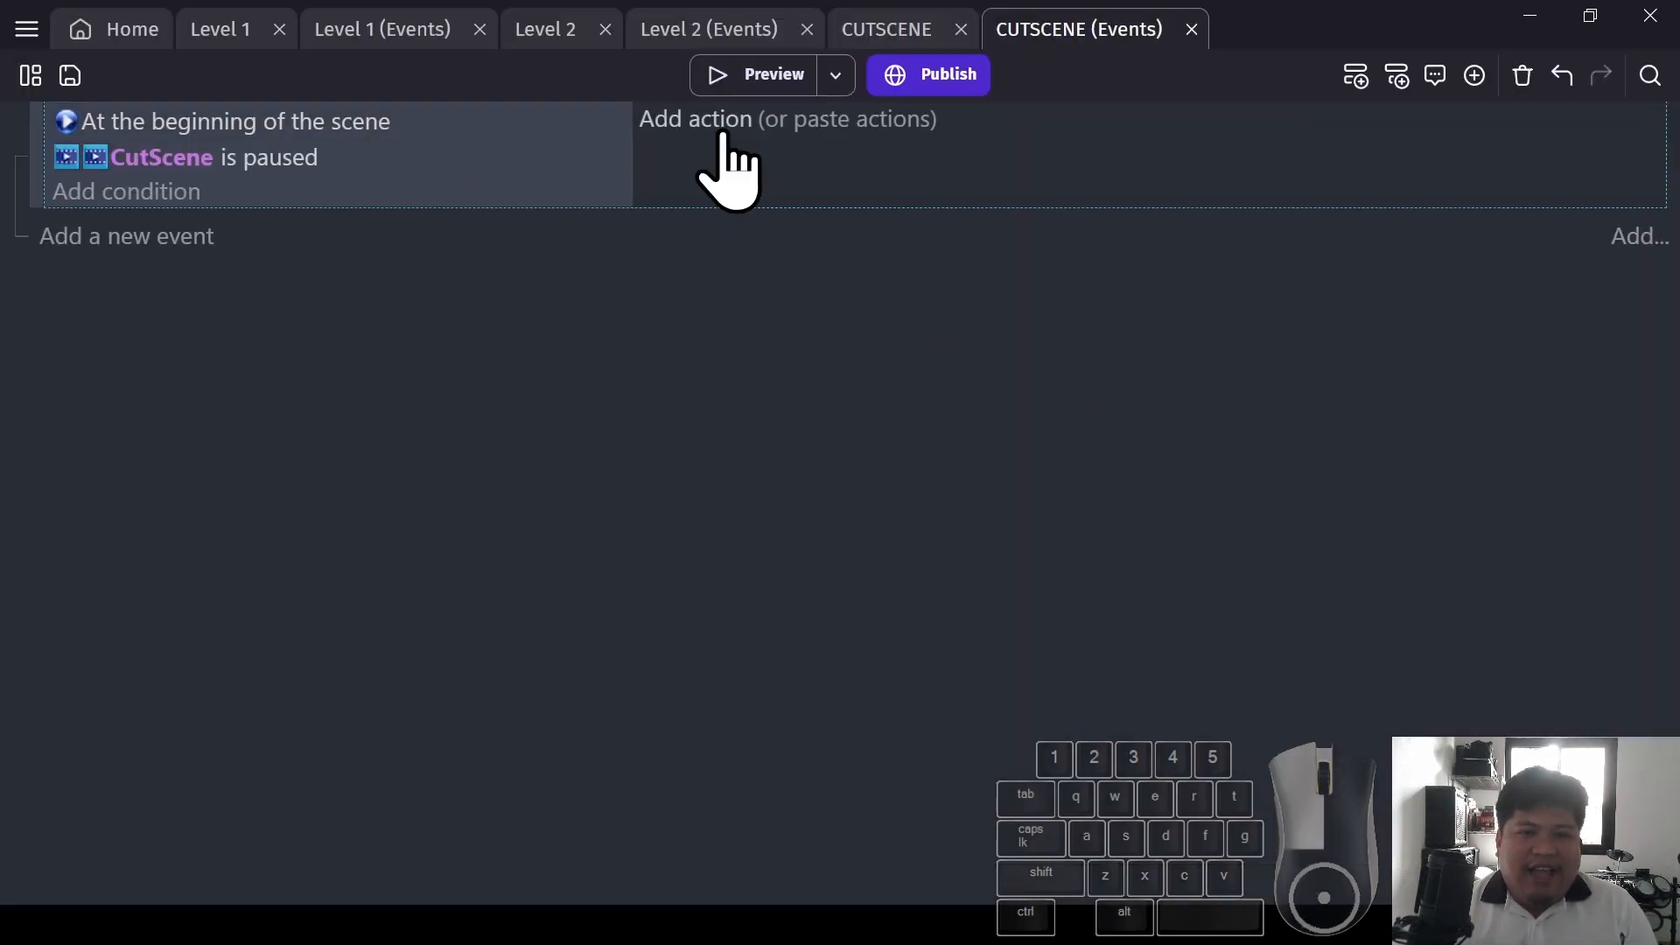
click(160, 268)
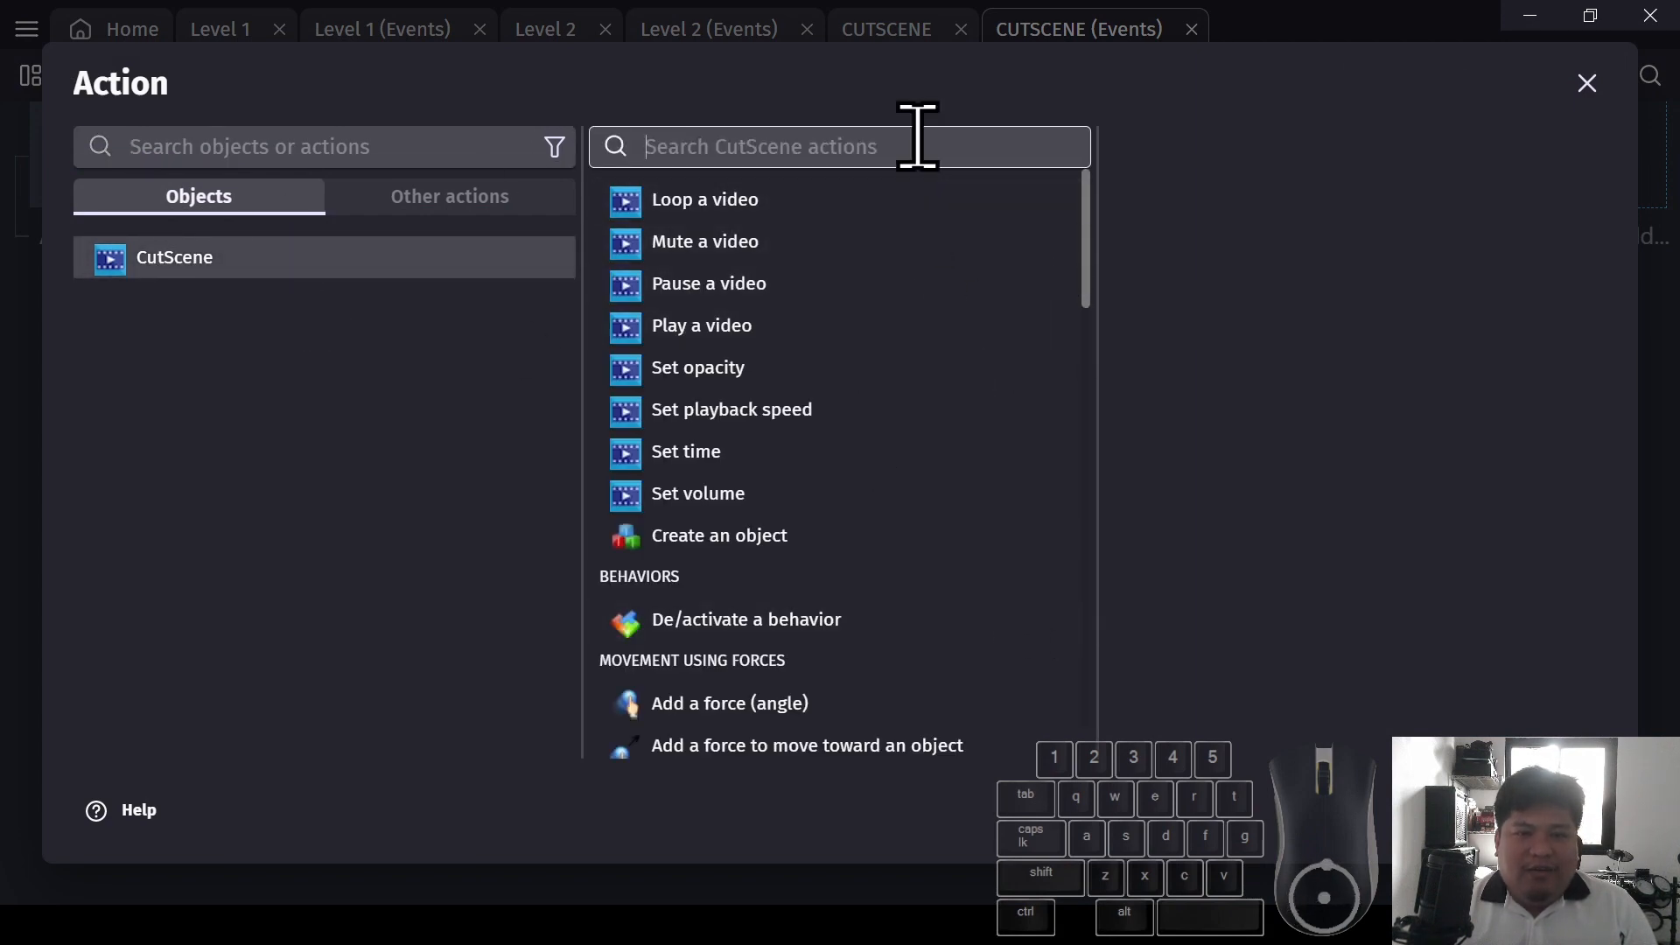
click(723, 330)
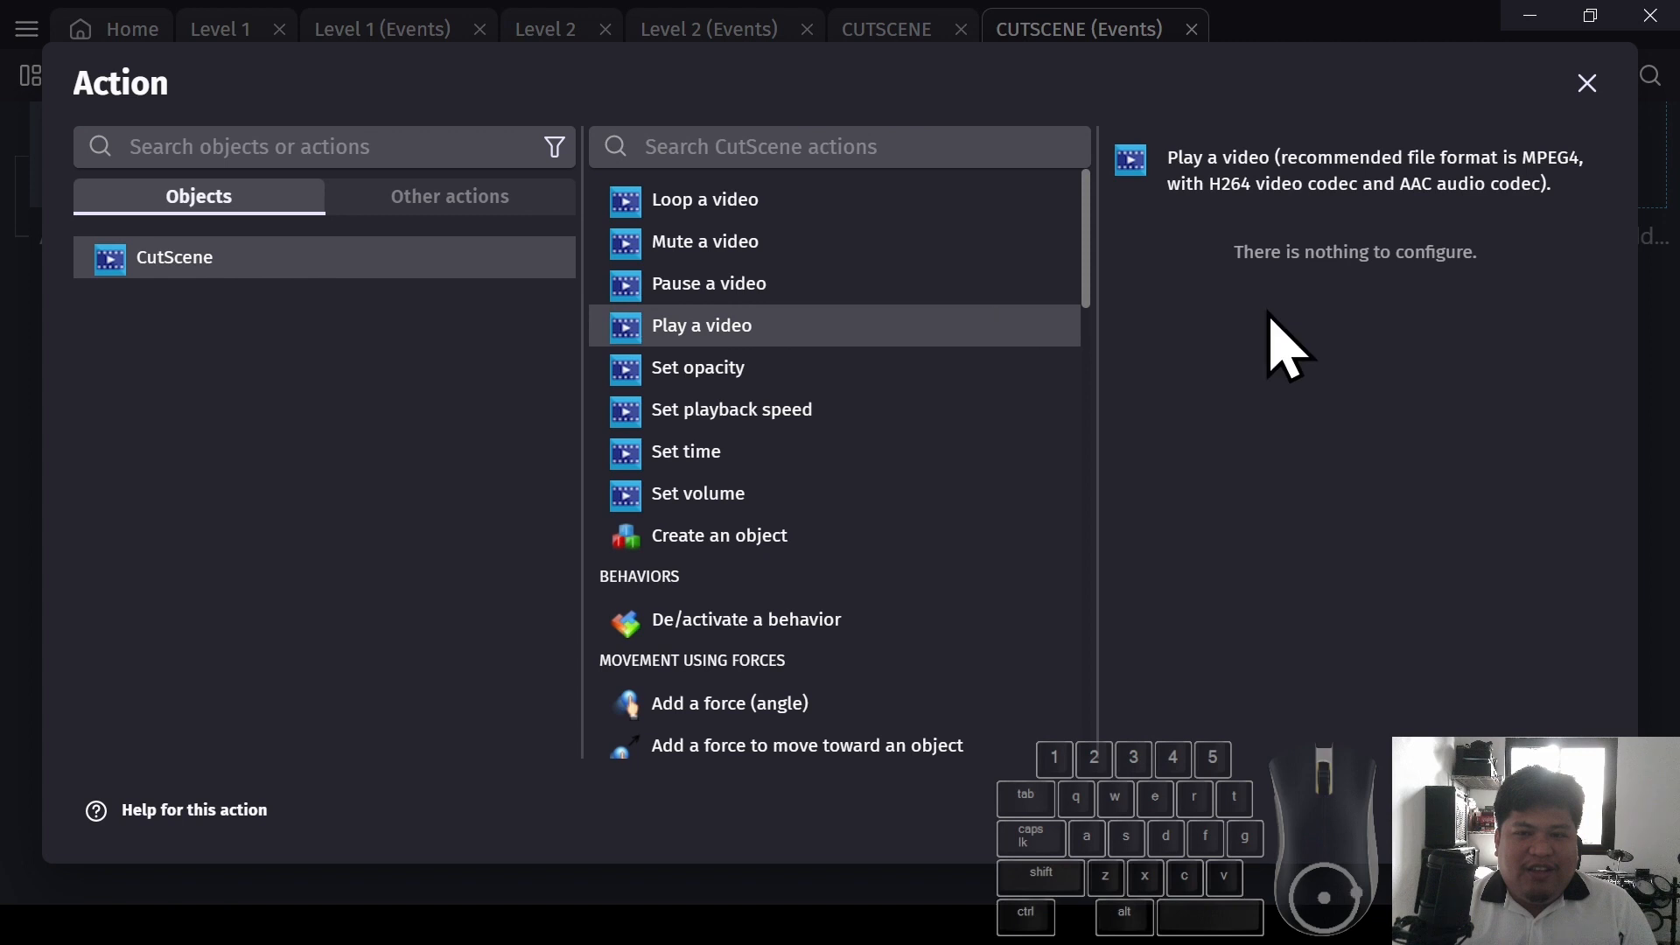
click(1576, 810)
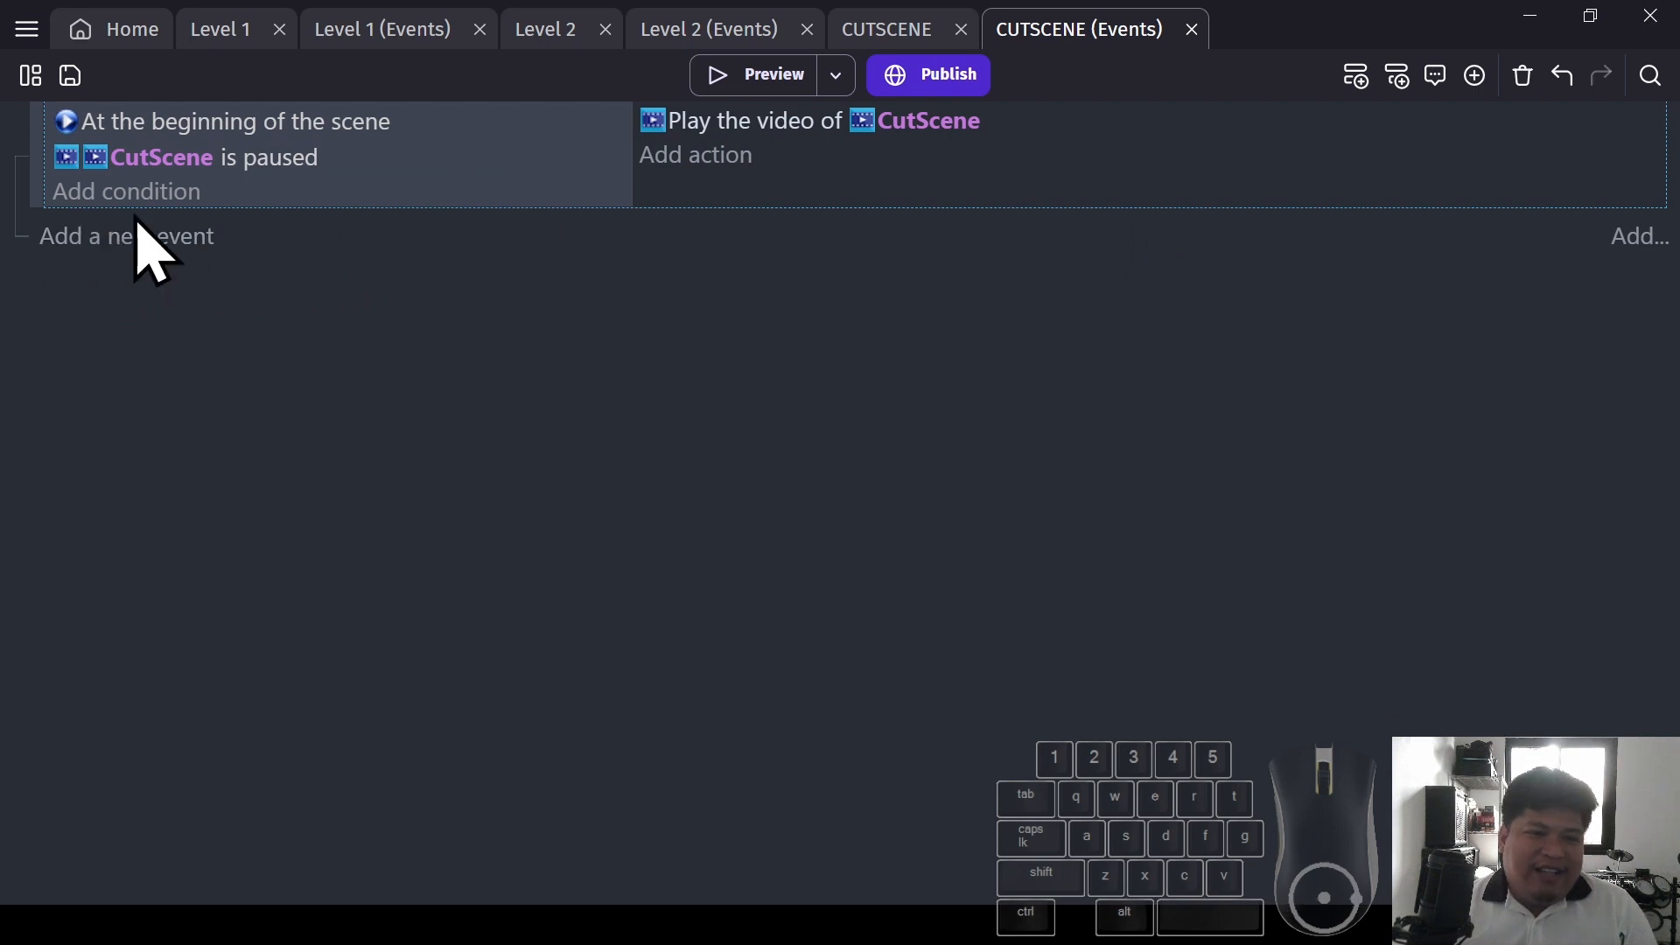
Add a second event with the condition that the CutScene video is ended
click(106, 241)
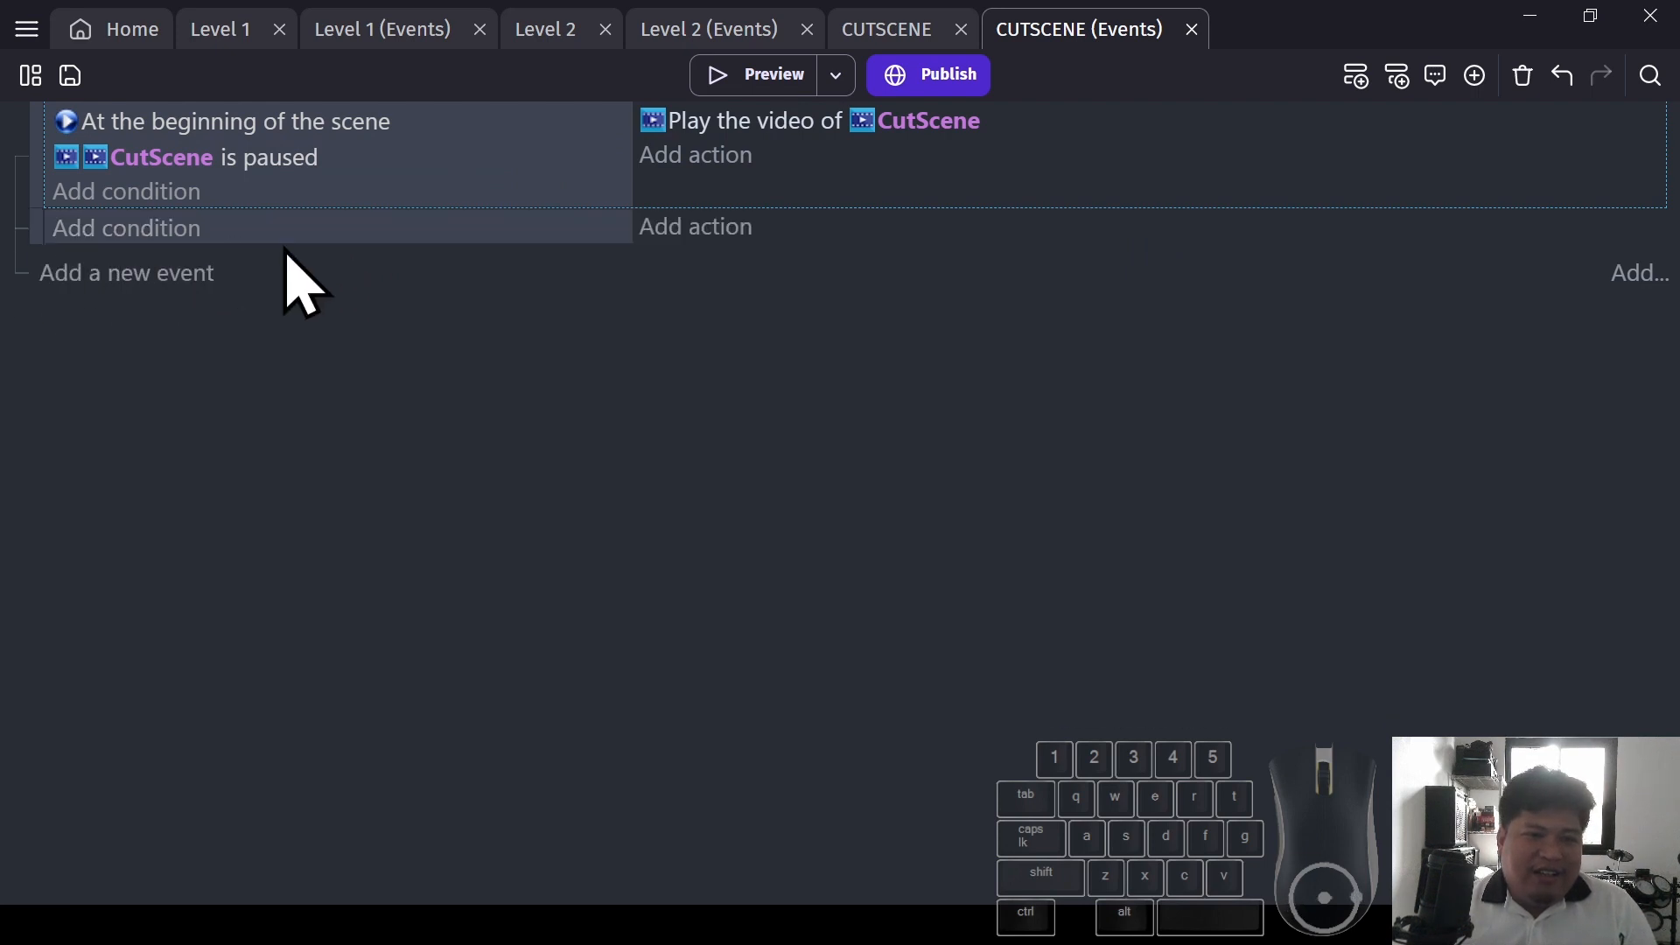
click(154, 233)
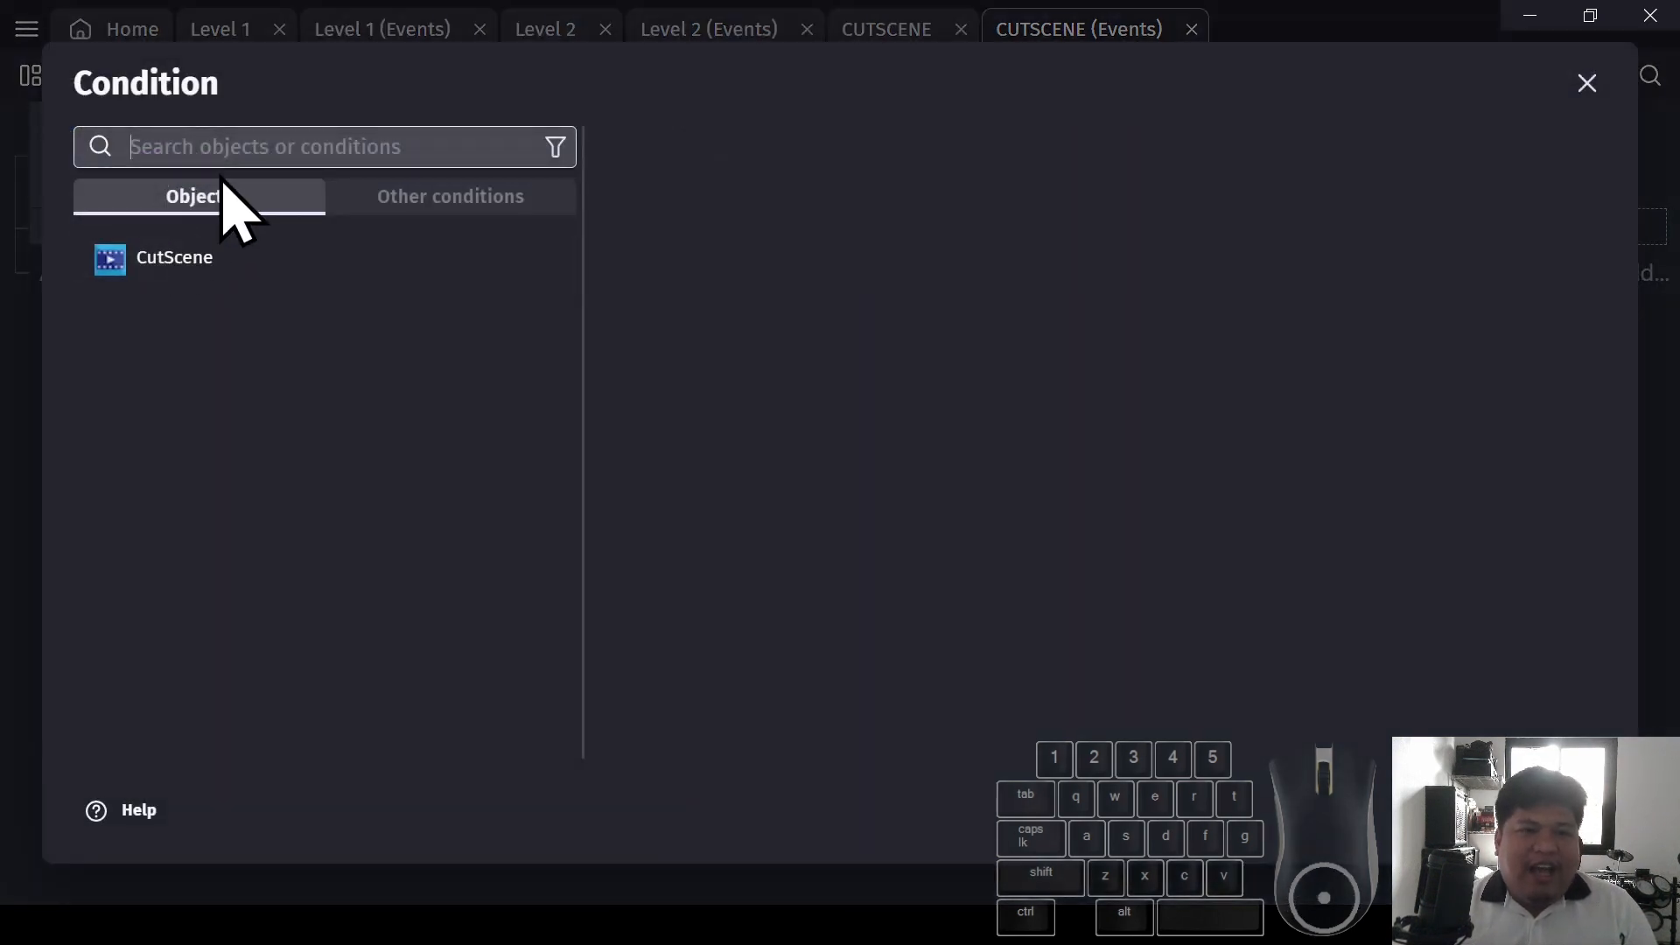
click(170, 267)
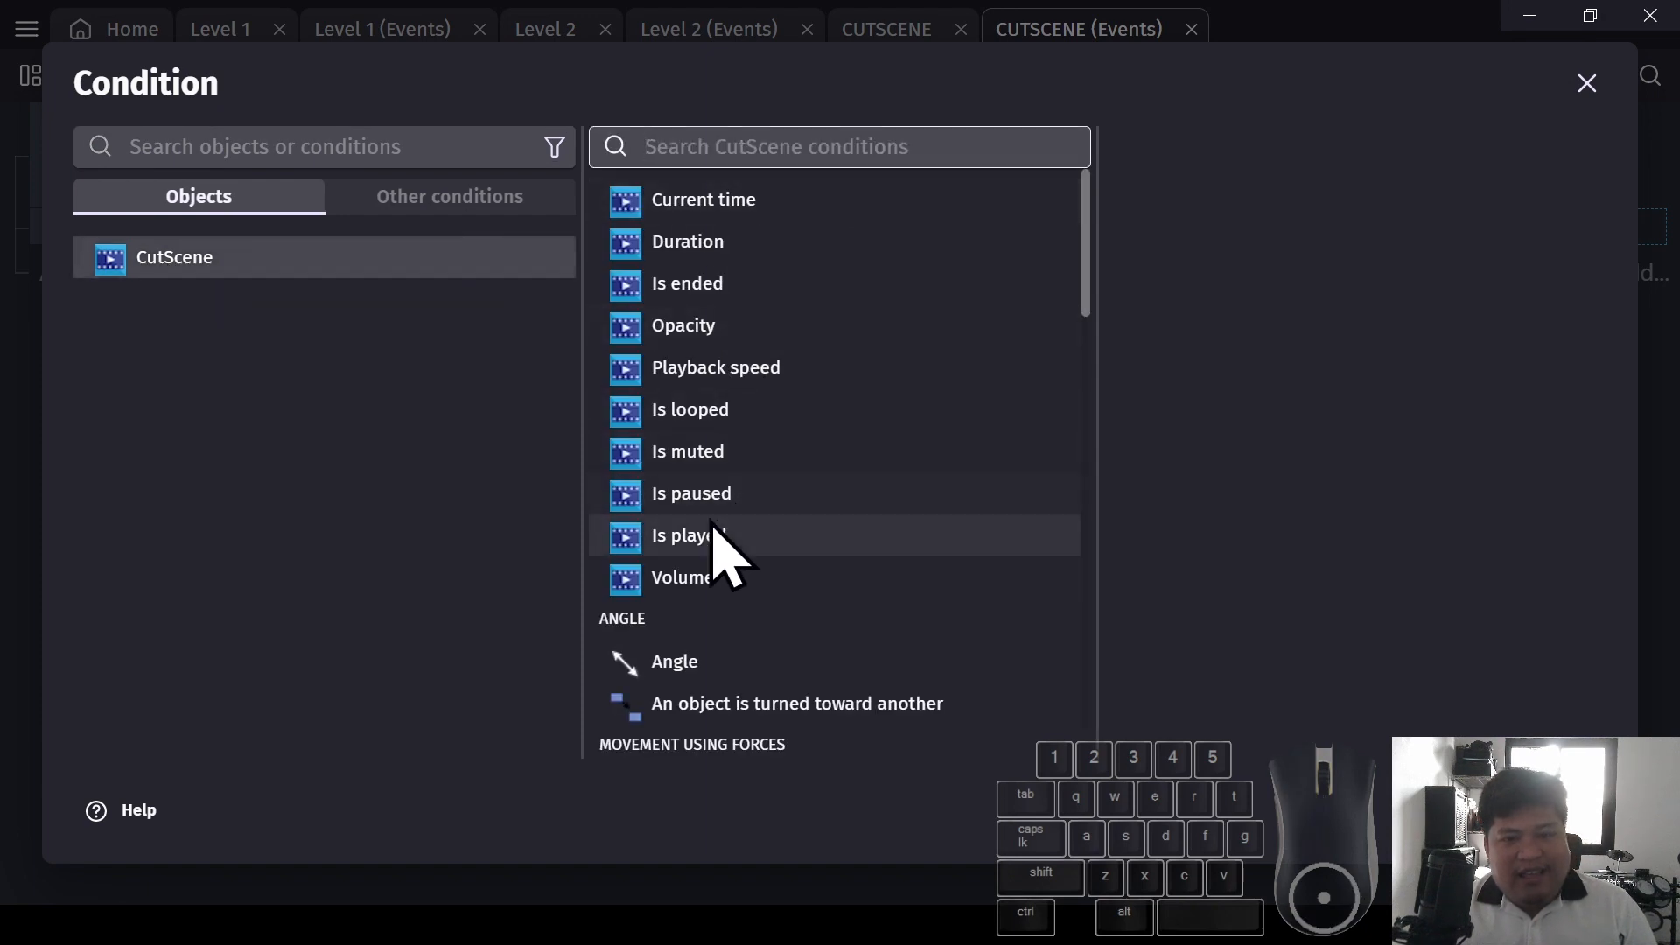
click(705, 284)
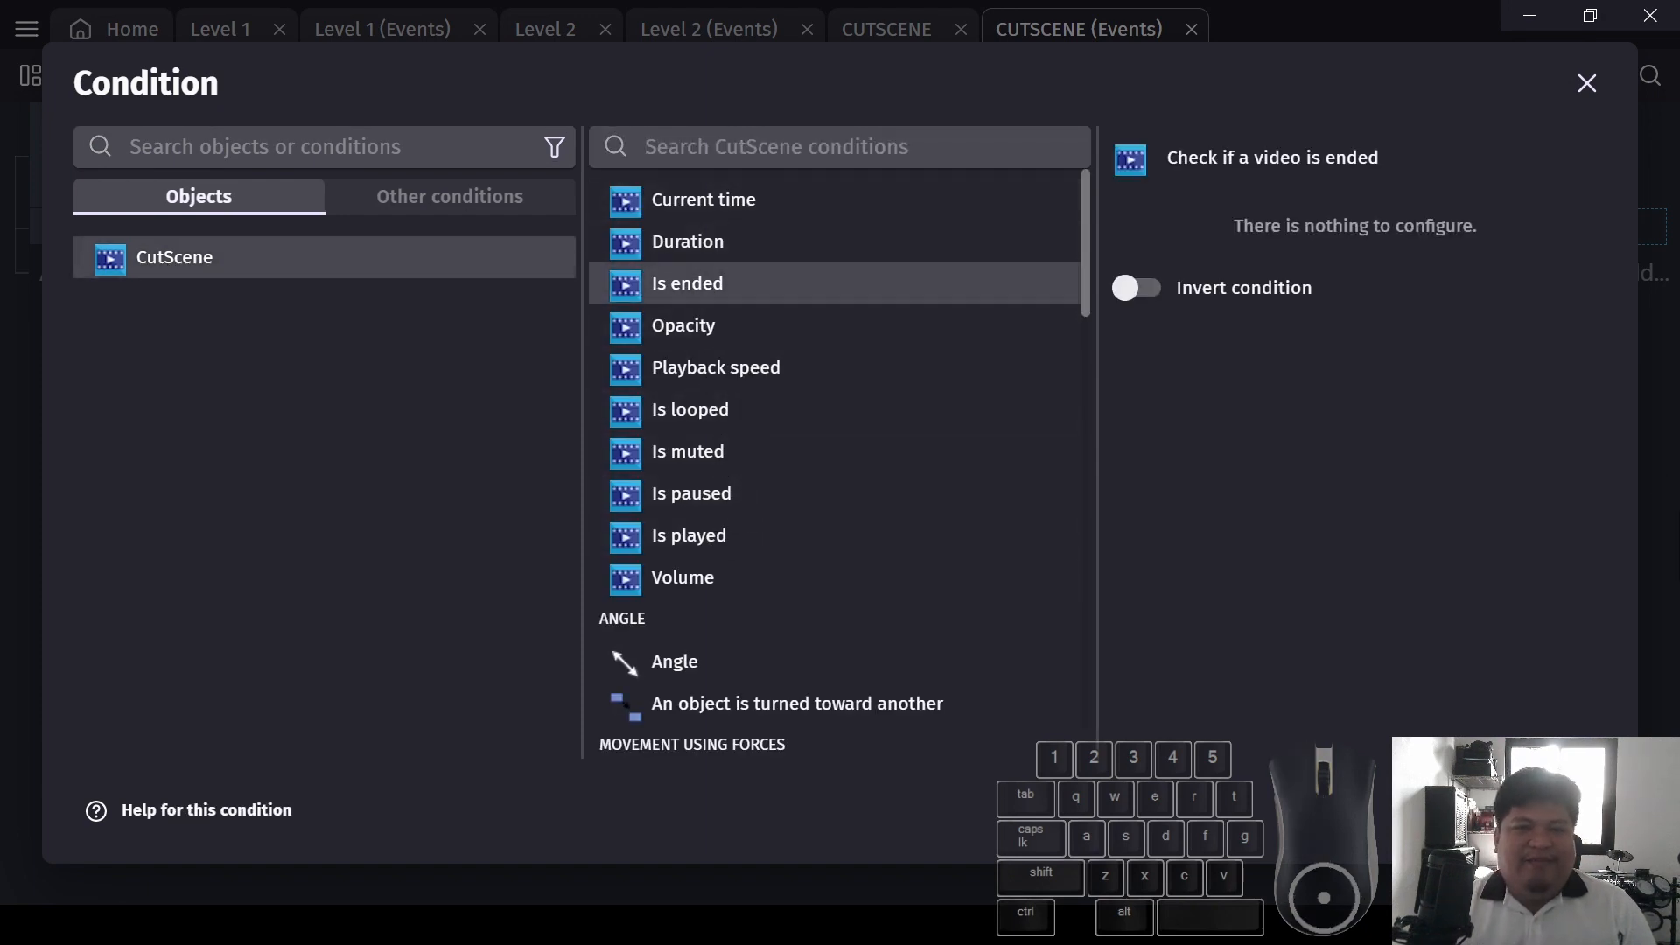
click(1572, 811)
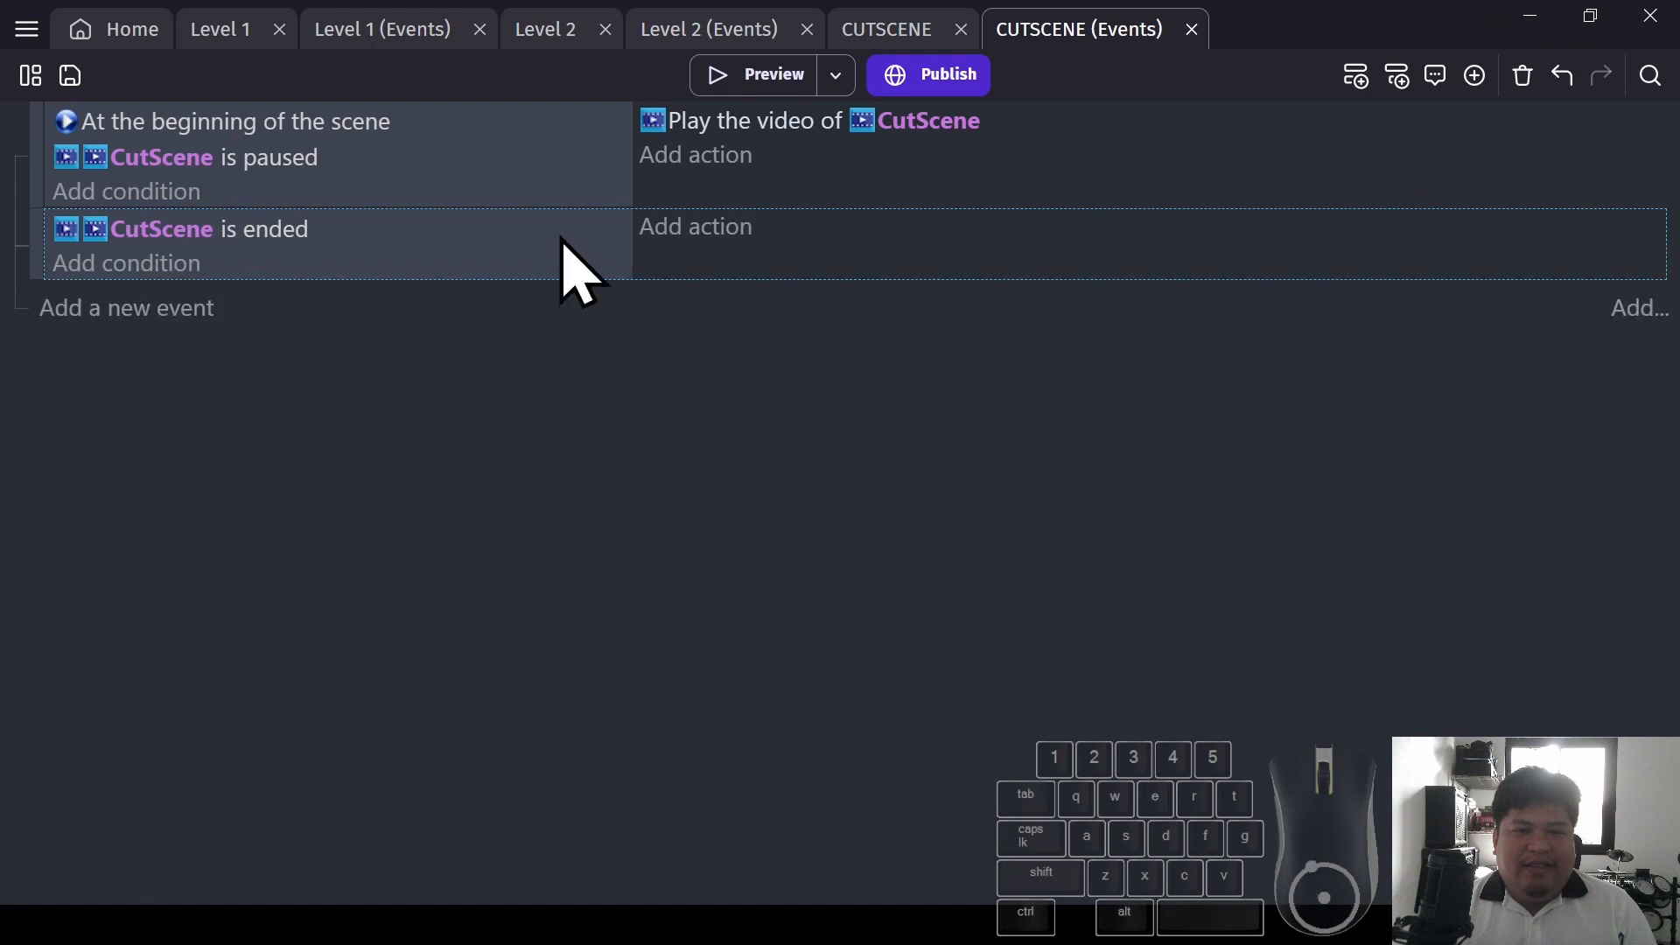
Add a Change the scene action to the video-ended event, with Level 2 as the new scene
click(697, 231)
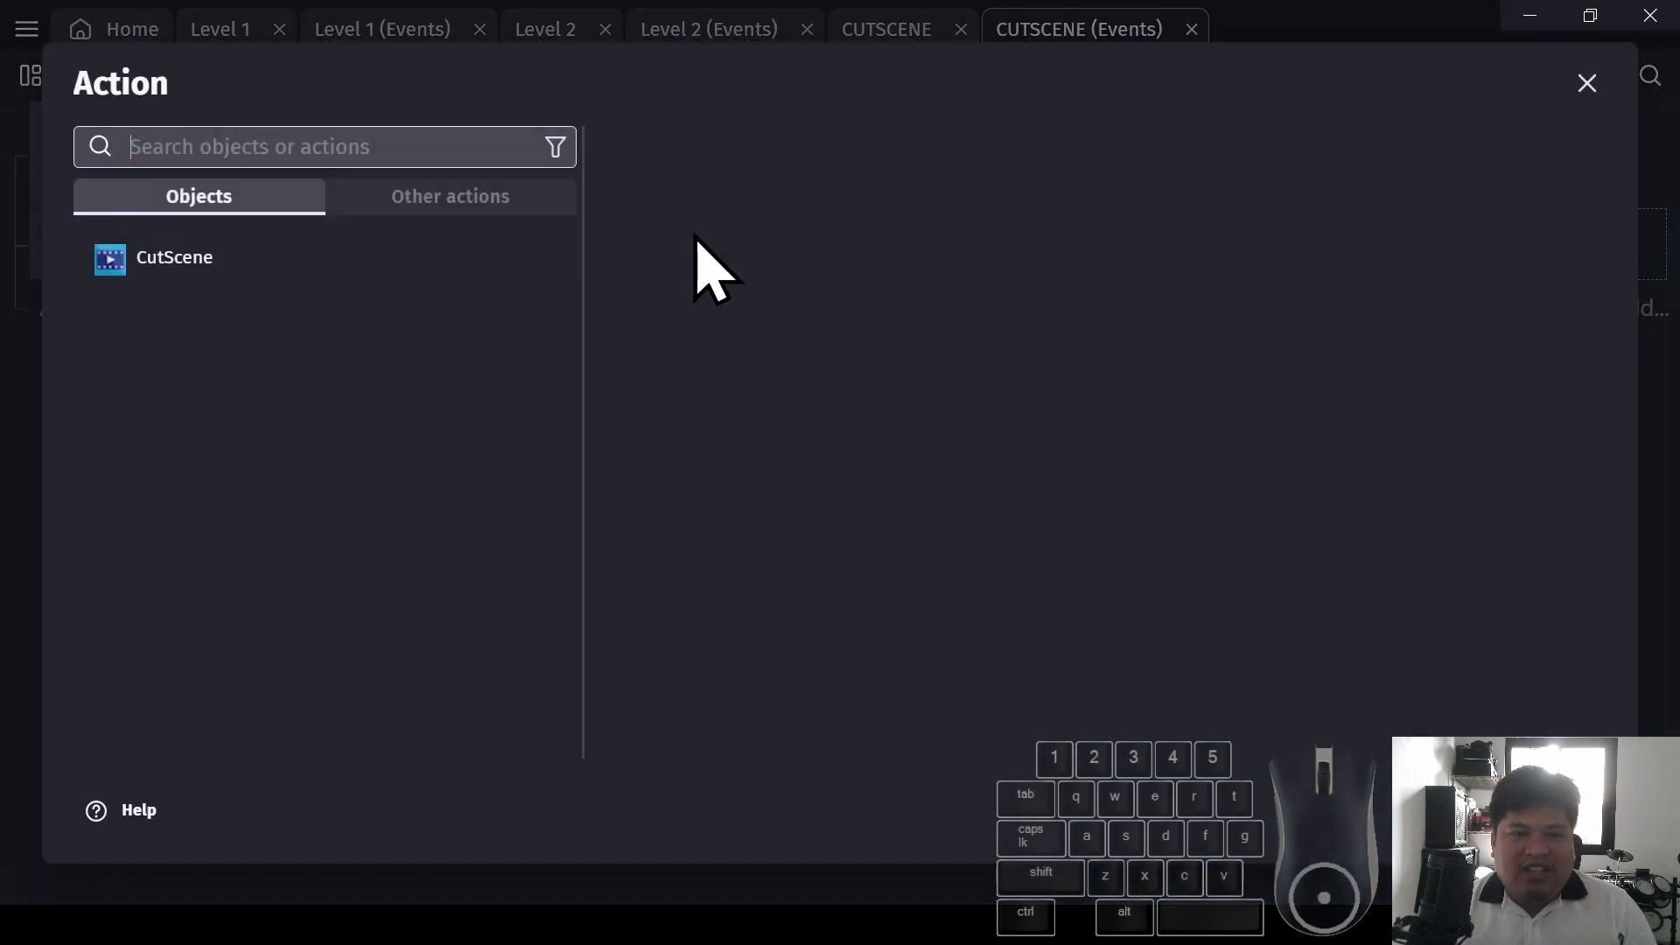
text(change)
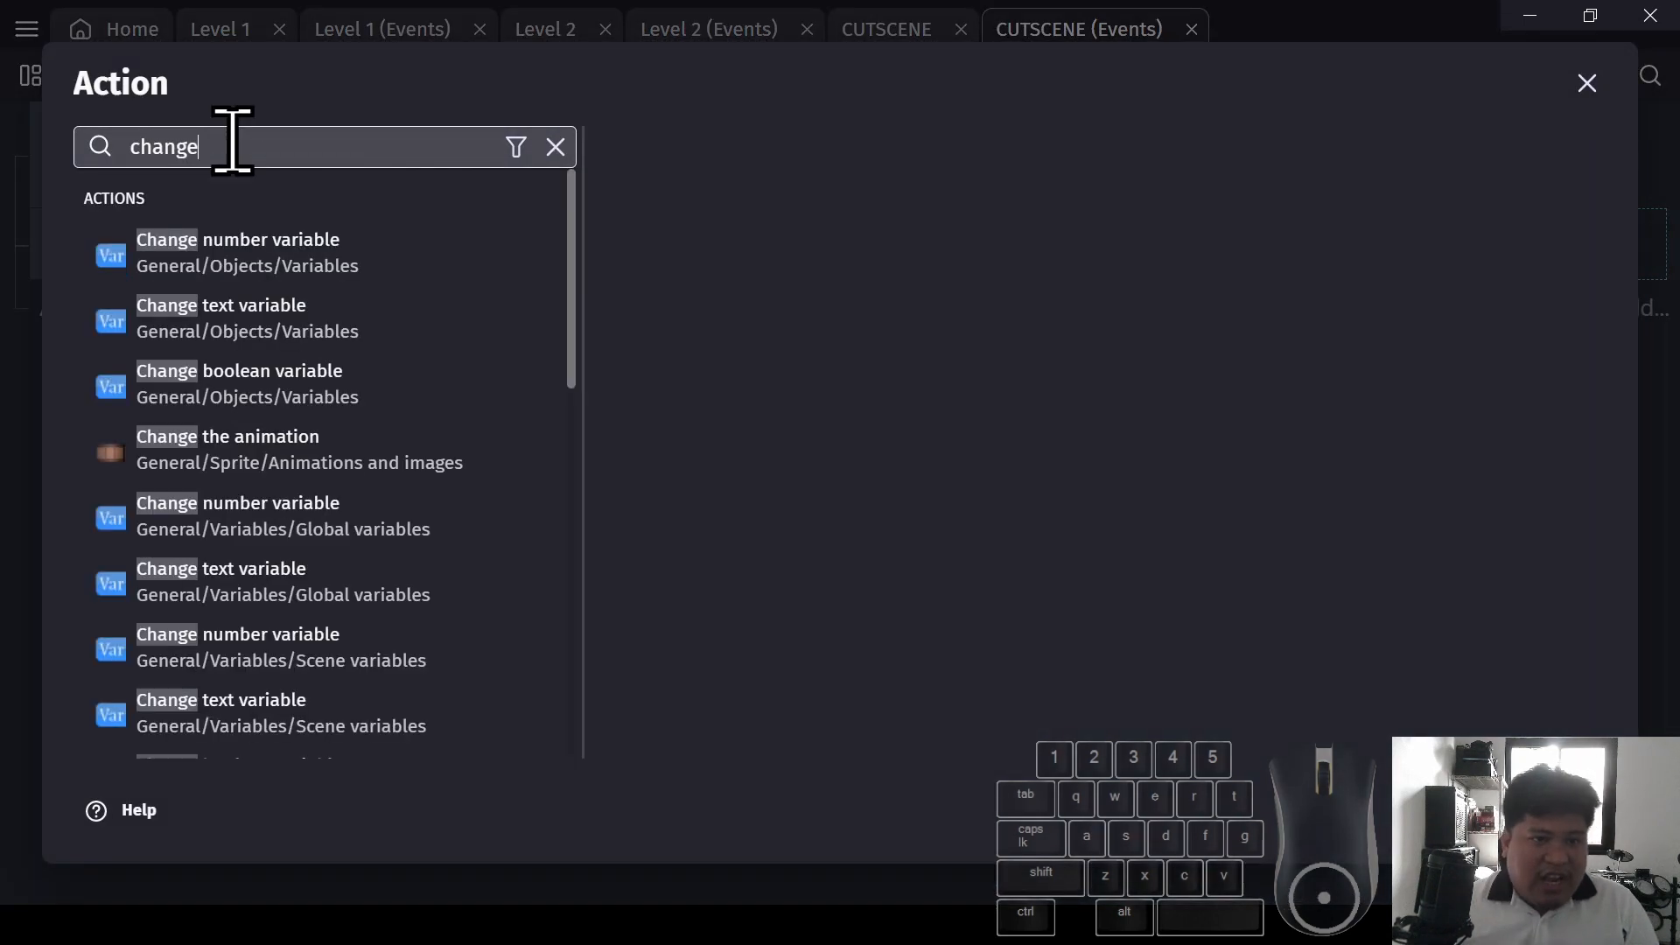
text( sce)
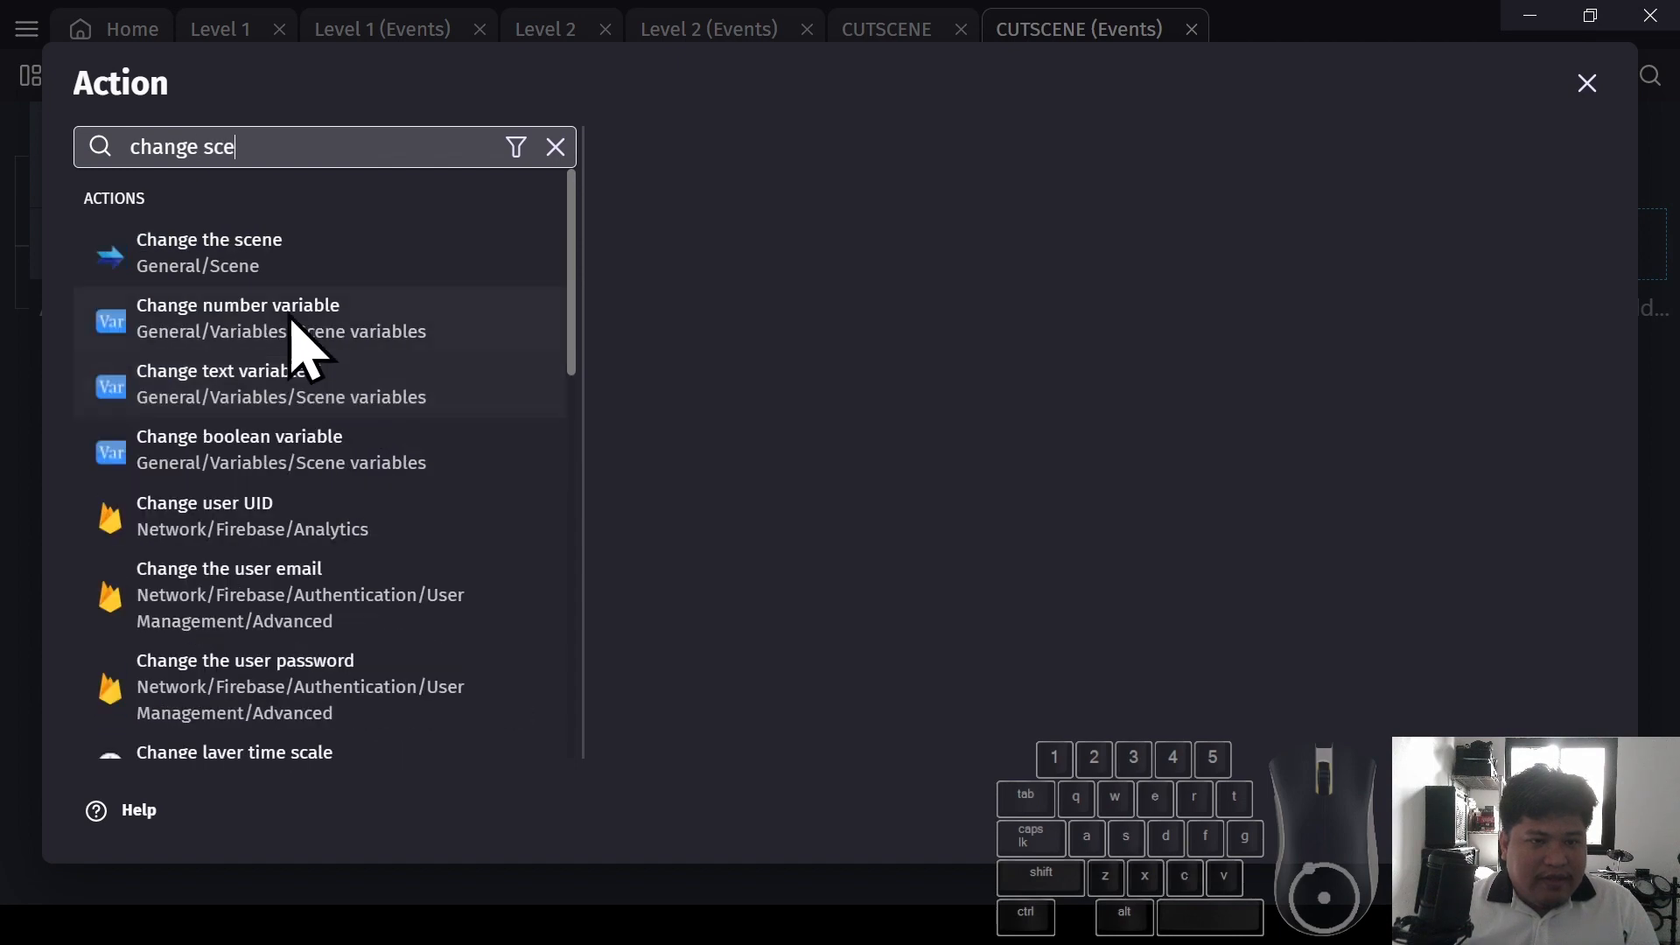
click(244, 263)
click(731, 393)
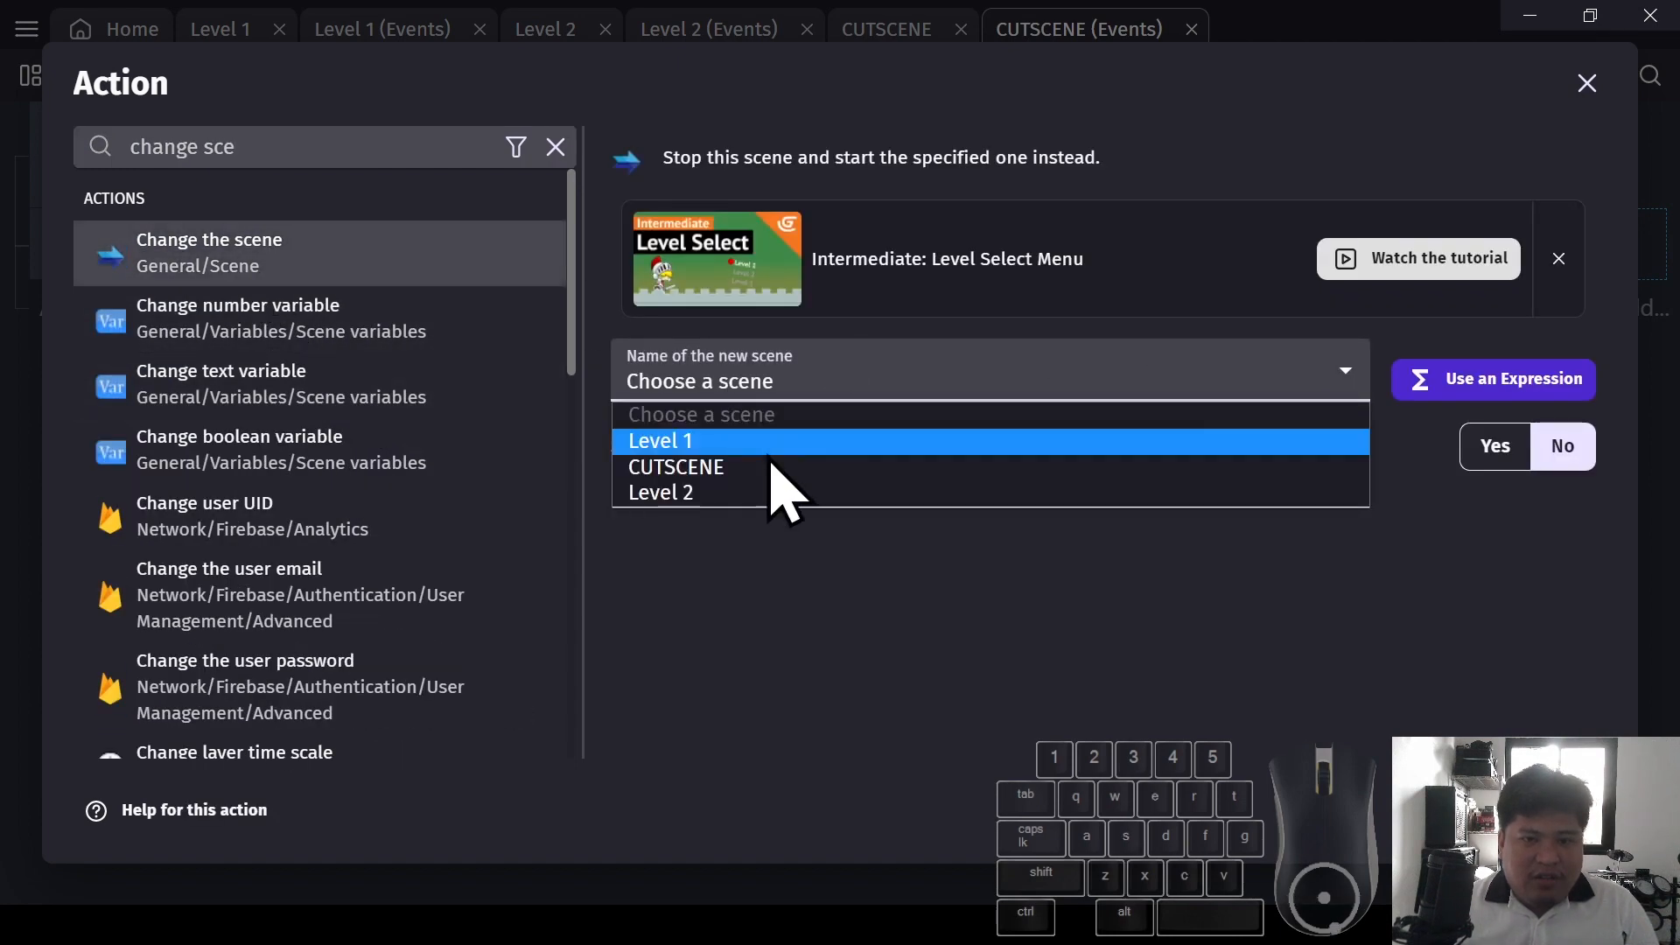
click(721, 493)
click(1573, 809)
click(860, 533)
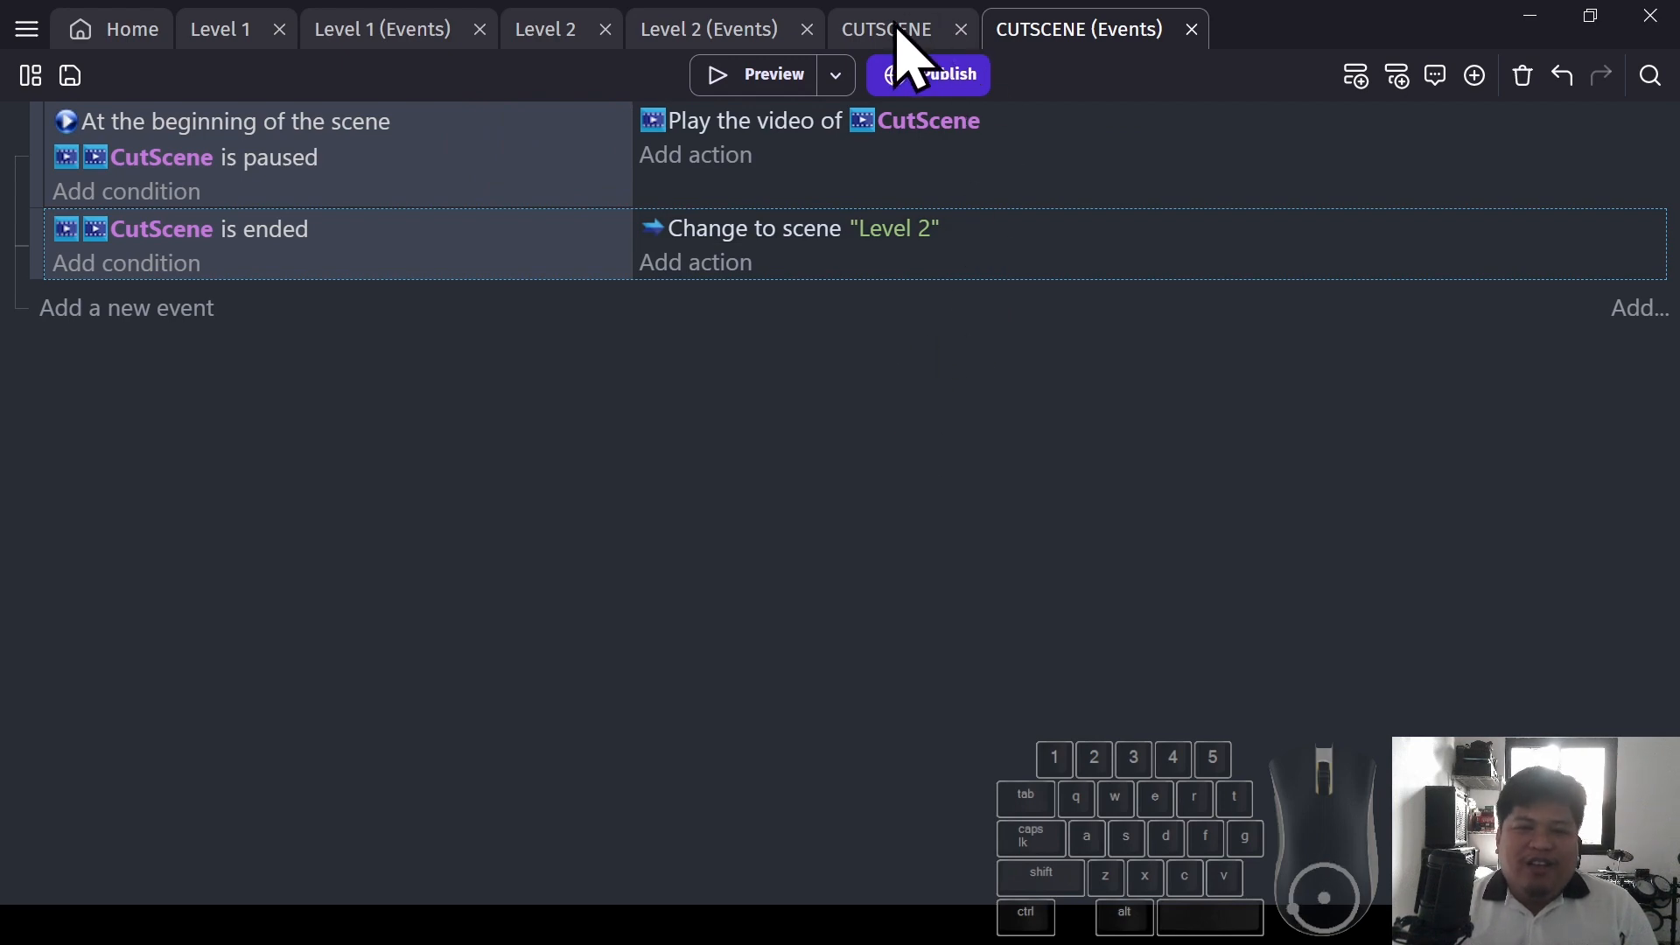
Preview the CUTSCENE scene through to Level 2, test DinoDoux's movement and jump there, and close the preview
click(742, 77)
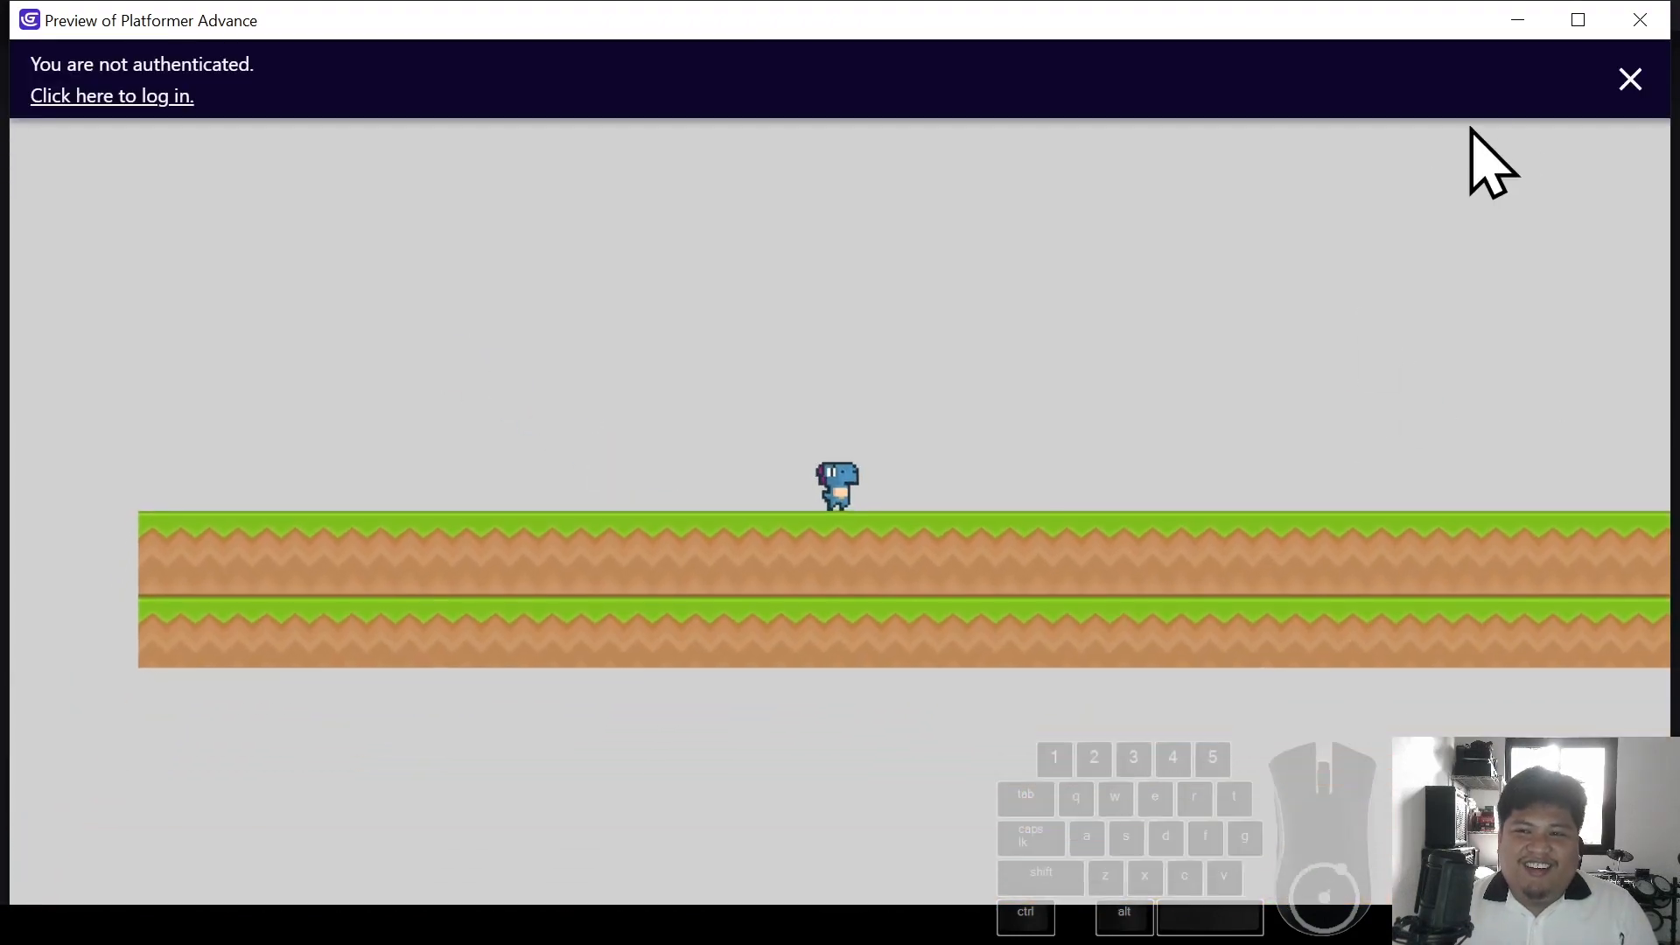
click(1628, 80)
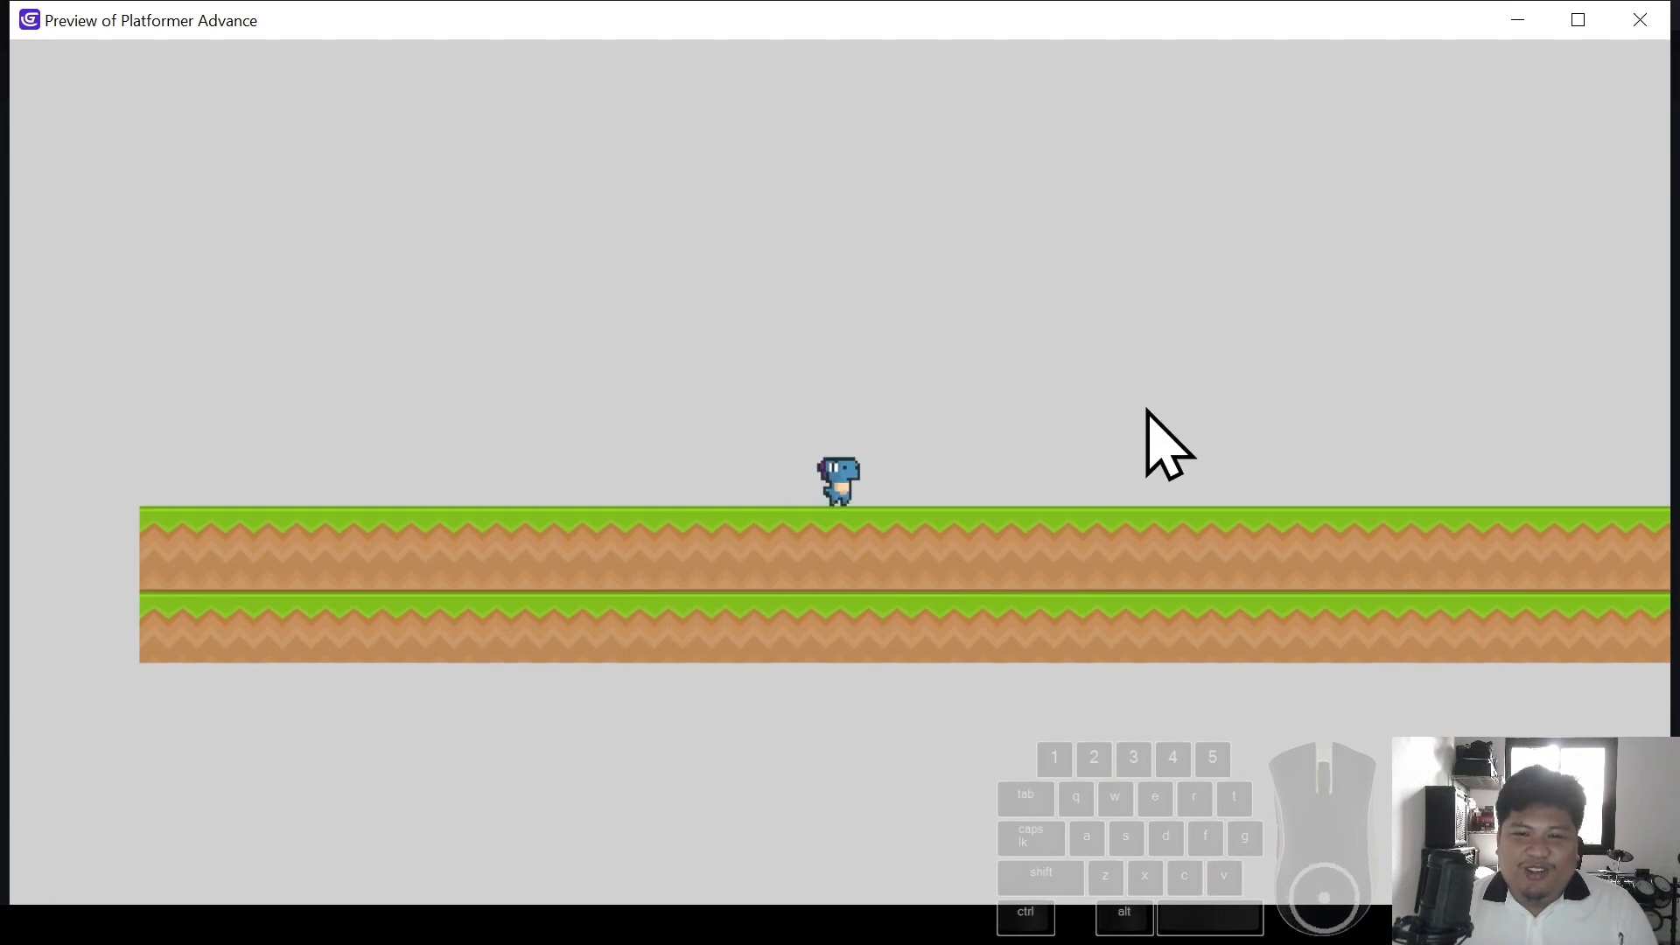
key(Right)
key(space)
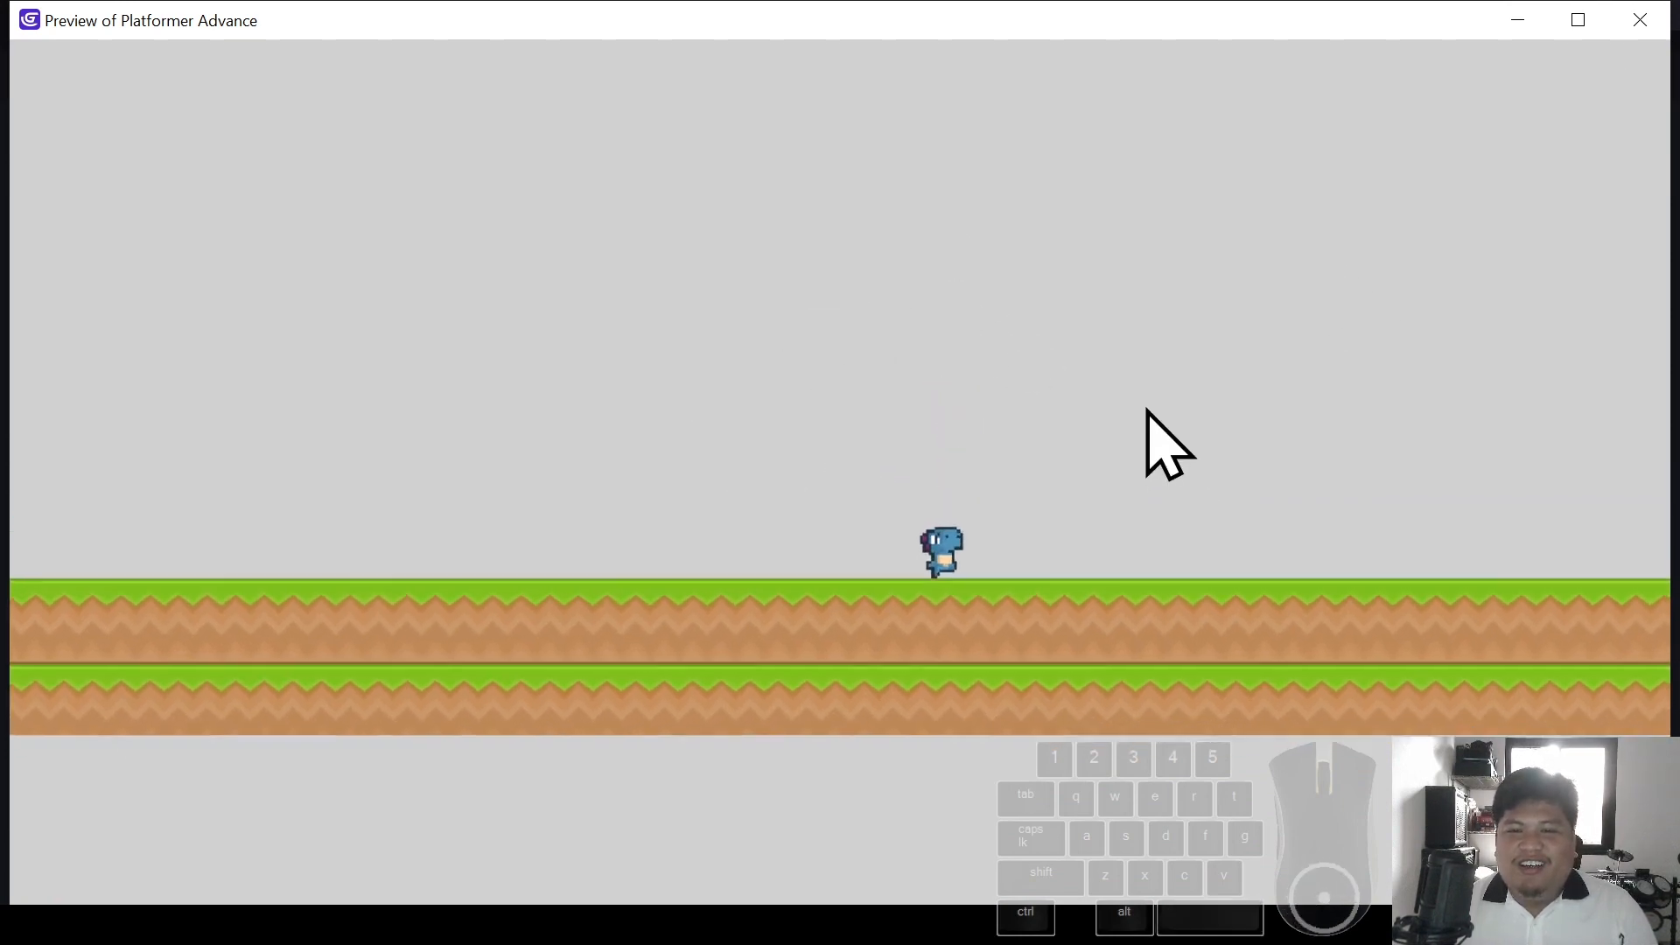
click(1640, 35)
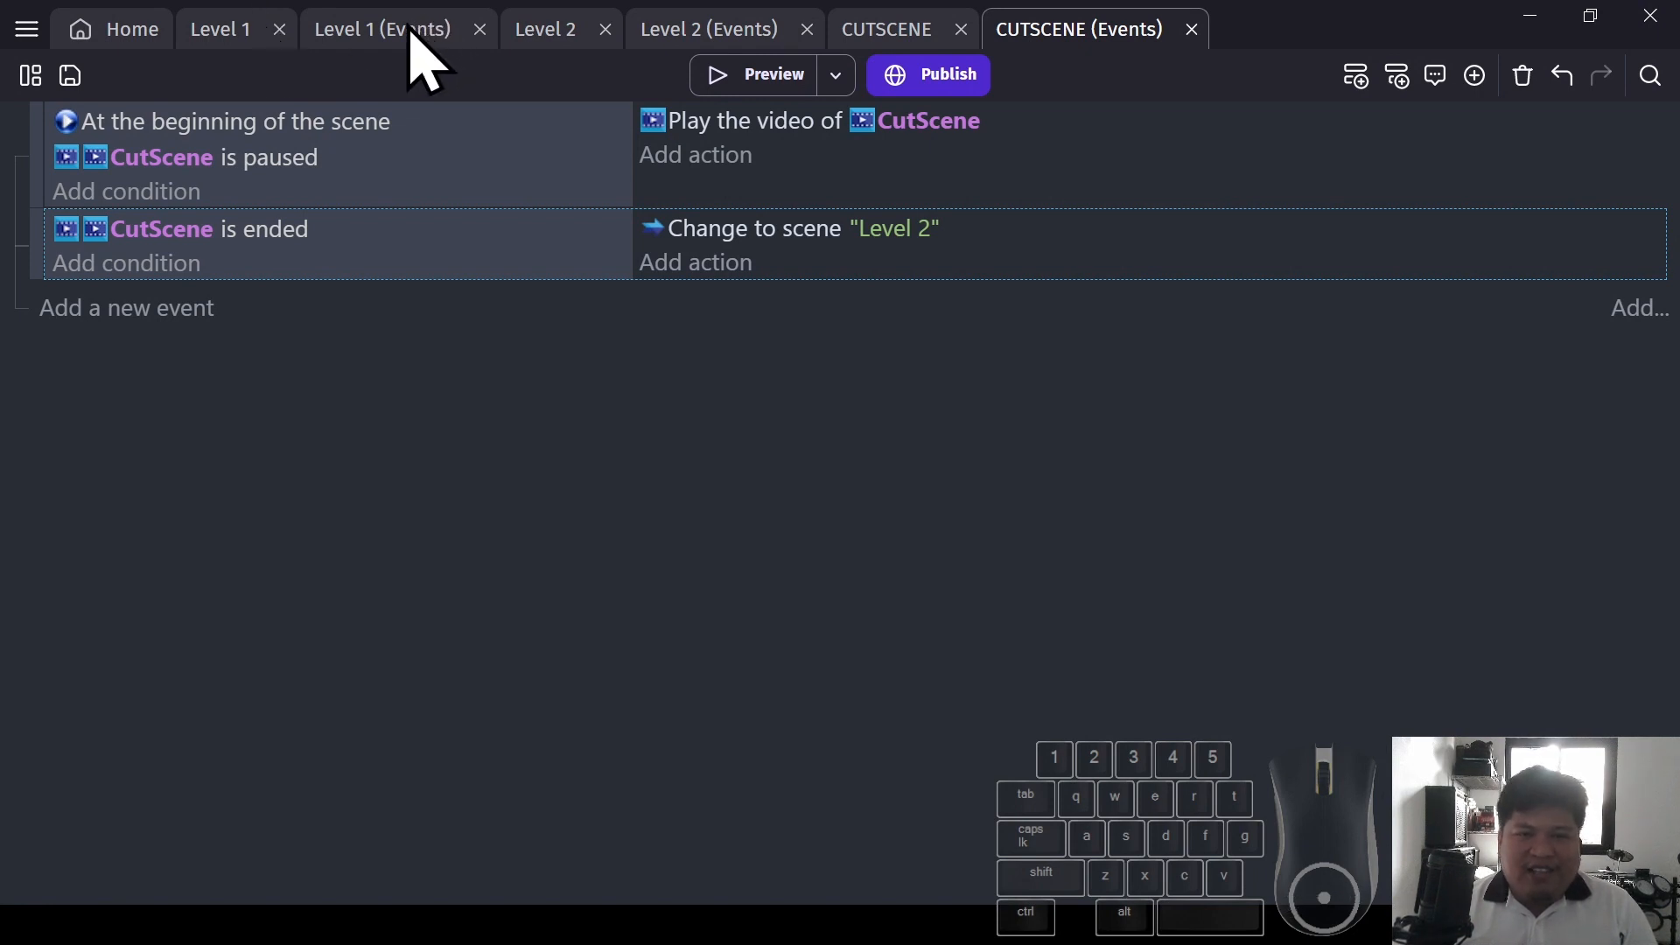
In the Level 1 scene, extend both vertical grass walls upward together to Y -96
click(221, 31)
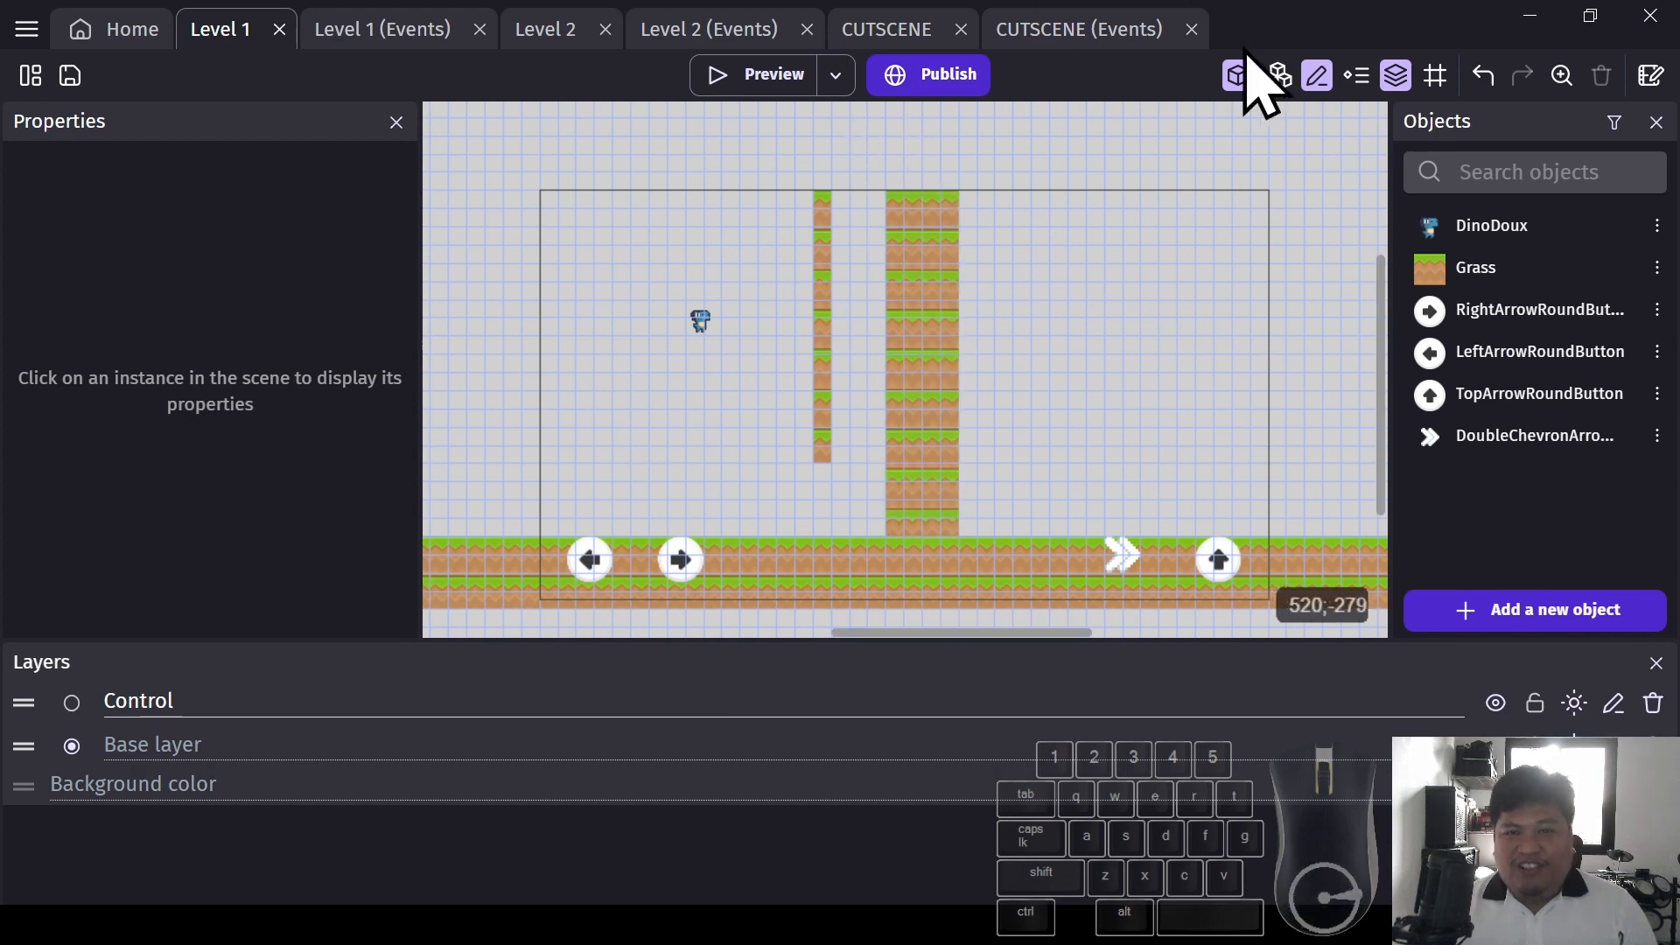
click(924, 298)
shift+click(826, 267)
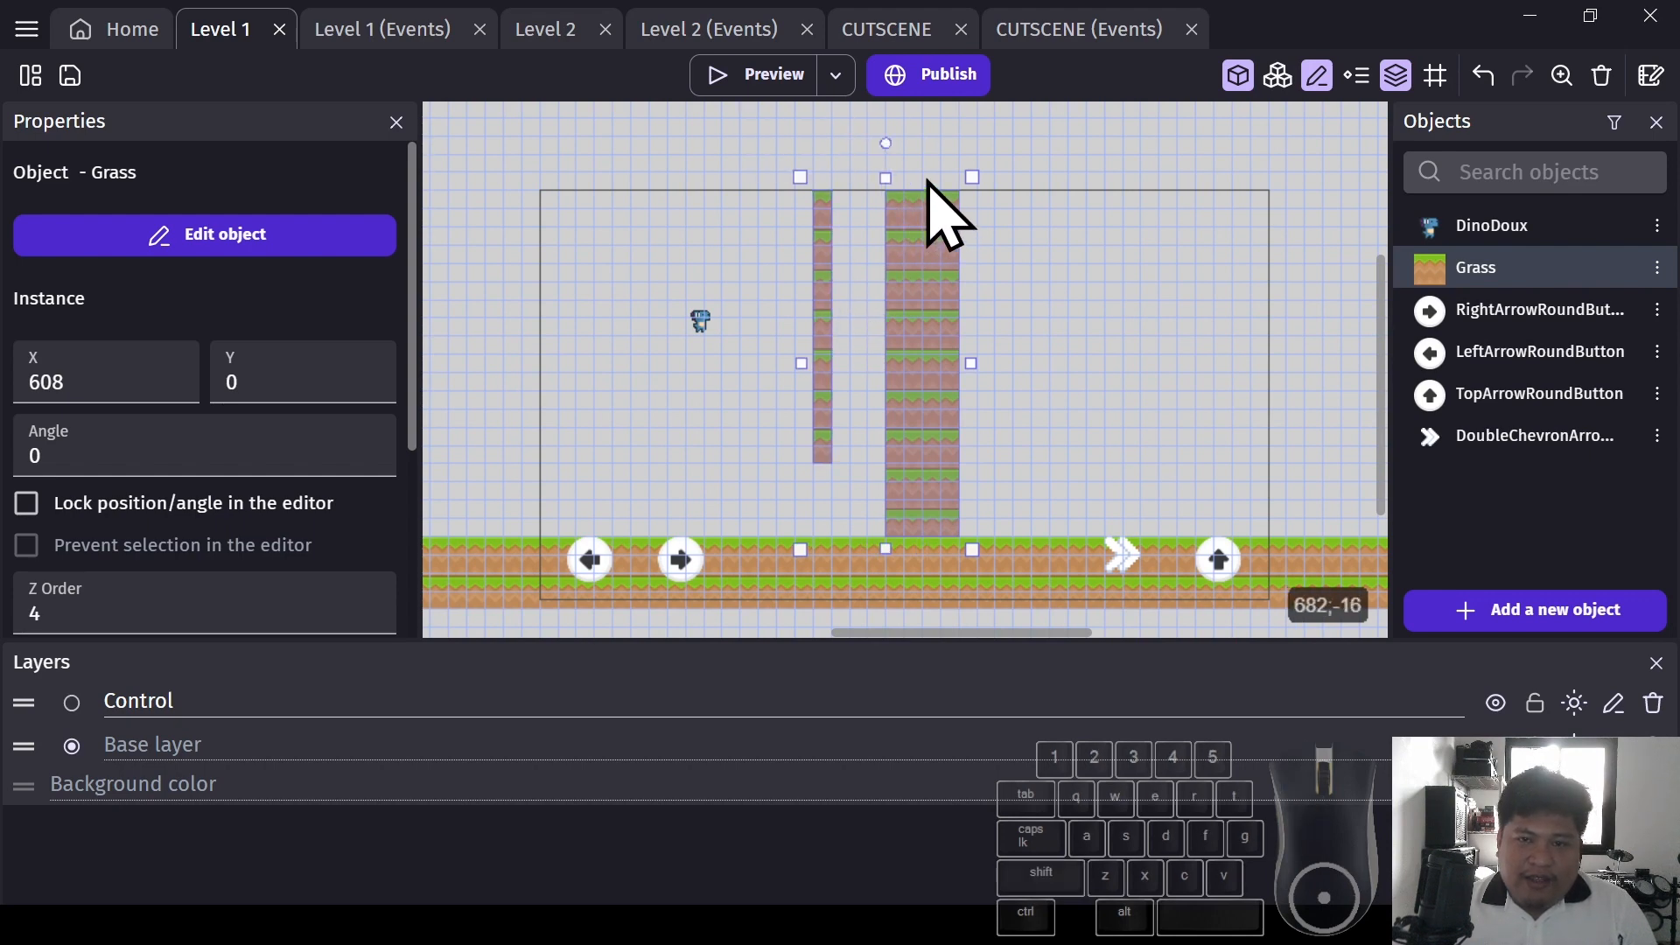
drag(882, 176, 952, 158)
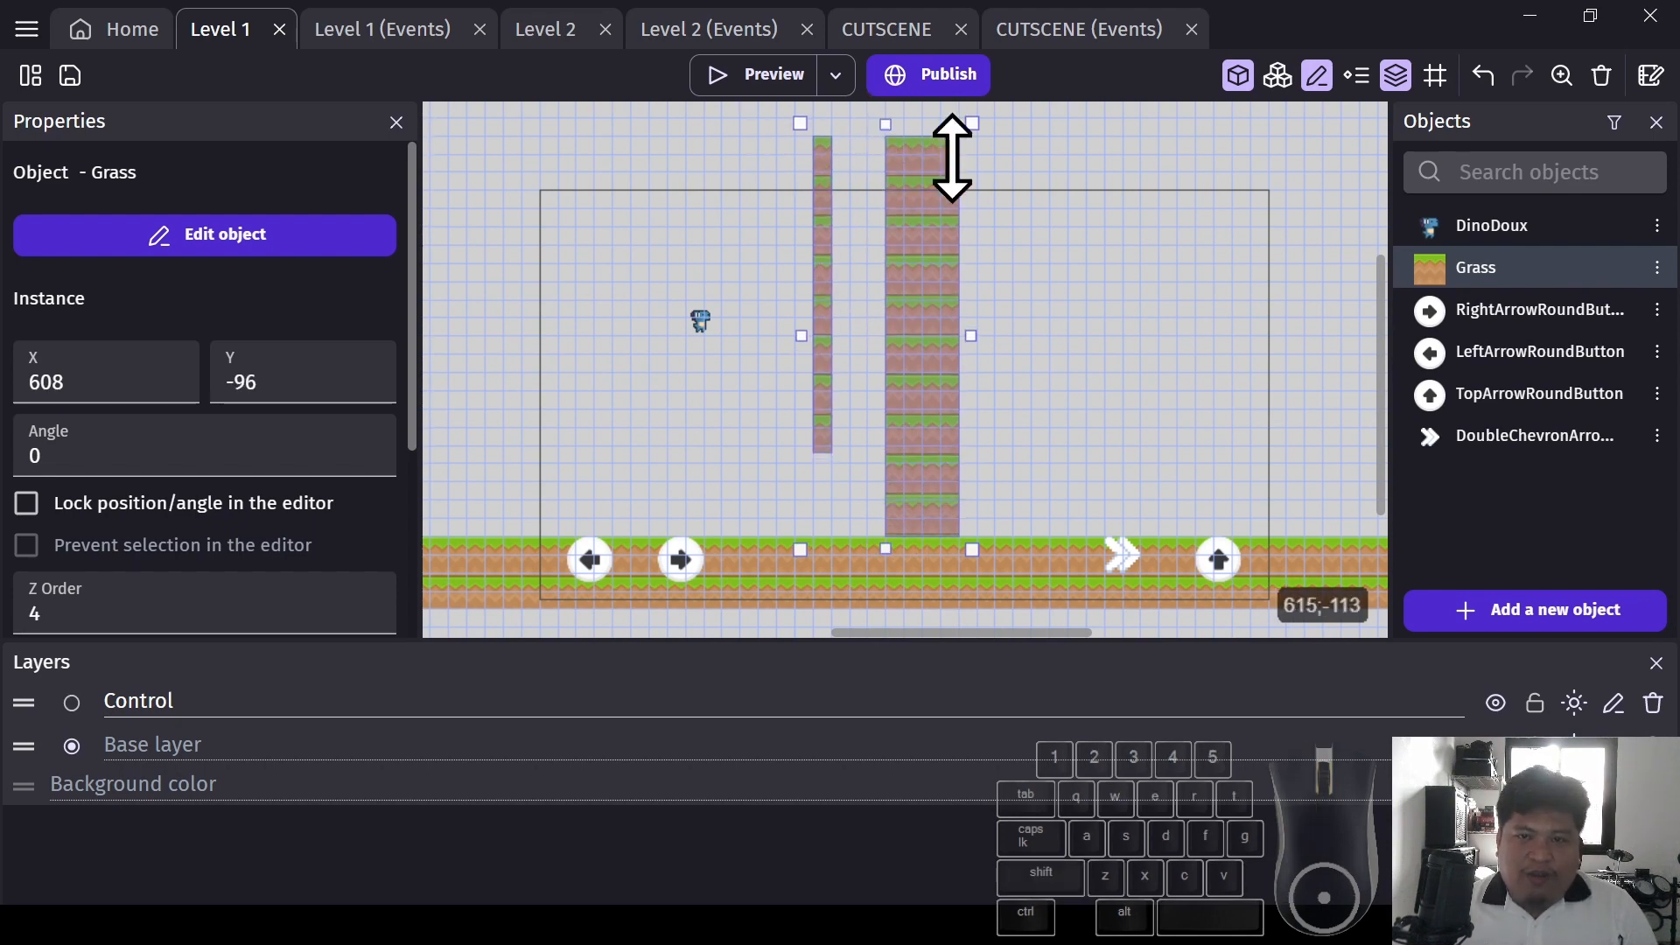
Place a new Grass platform beyond the thick wall at X 832, Y -96, and resize it into a wide, thin ledge
click(1128, 280)
drag(1444, 262, 1015, 151)
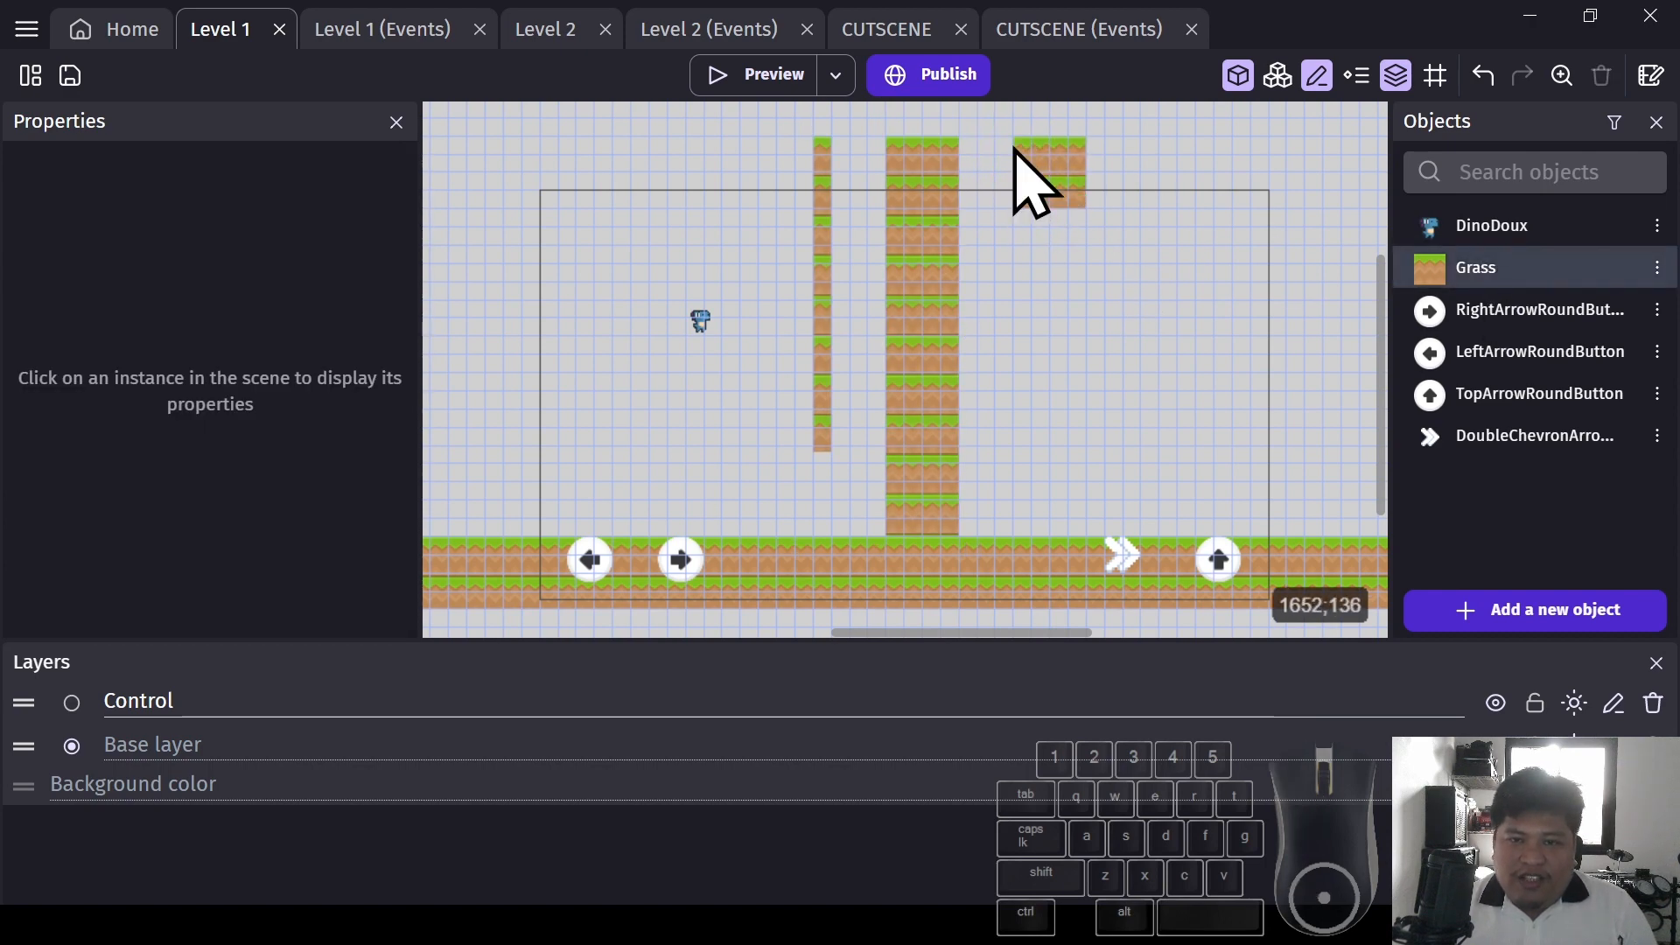
click(1078, 200)
drag(1097, 219, 1155, 184)
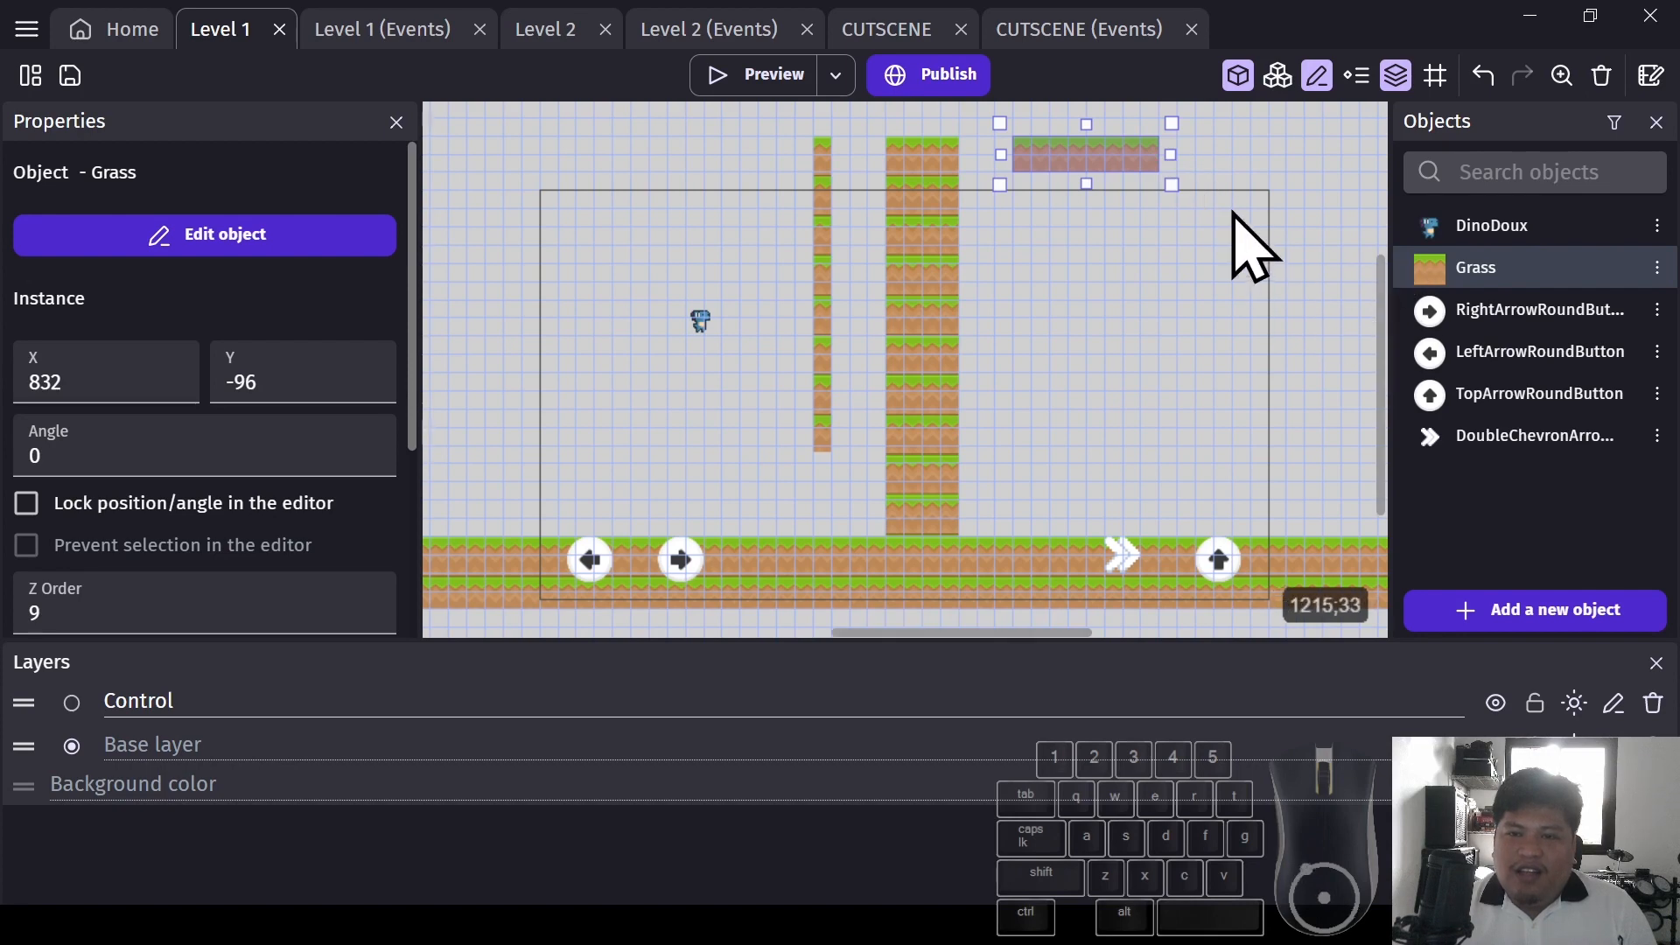
Search the asset store for "door" and add the wooden double Door with 3 animations to the Level 1 objects
mouse_move(1382, 300)
mouse_down()
mouse_move(1388, 252)
mouse_move(1386, 292)
mouse_up()
click(1561, 623)
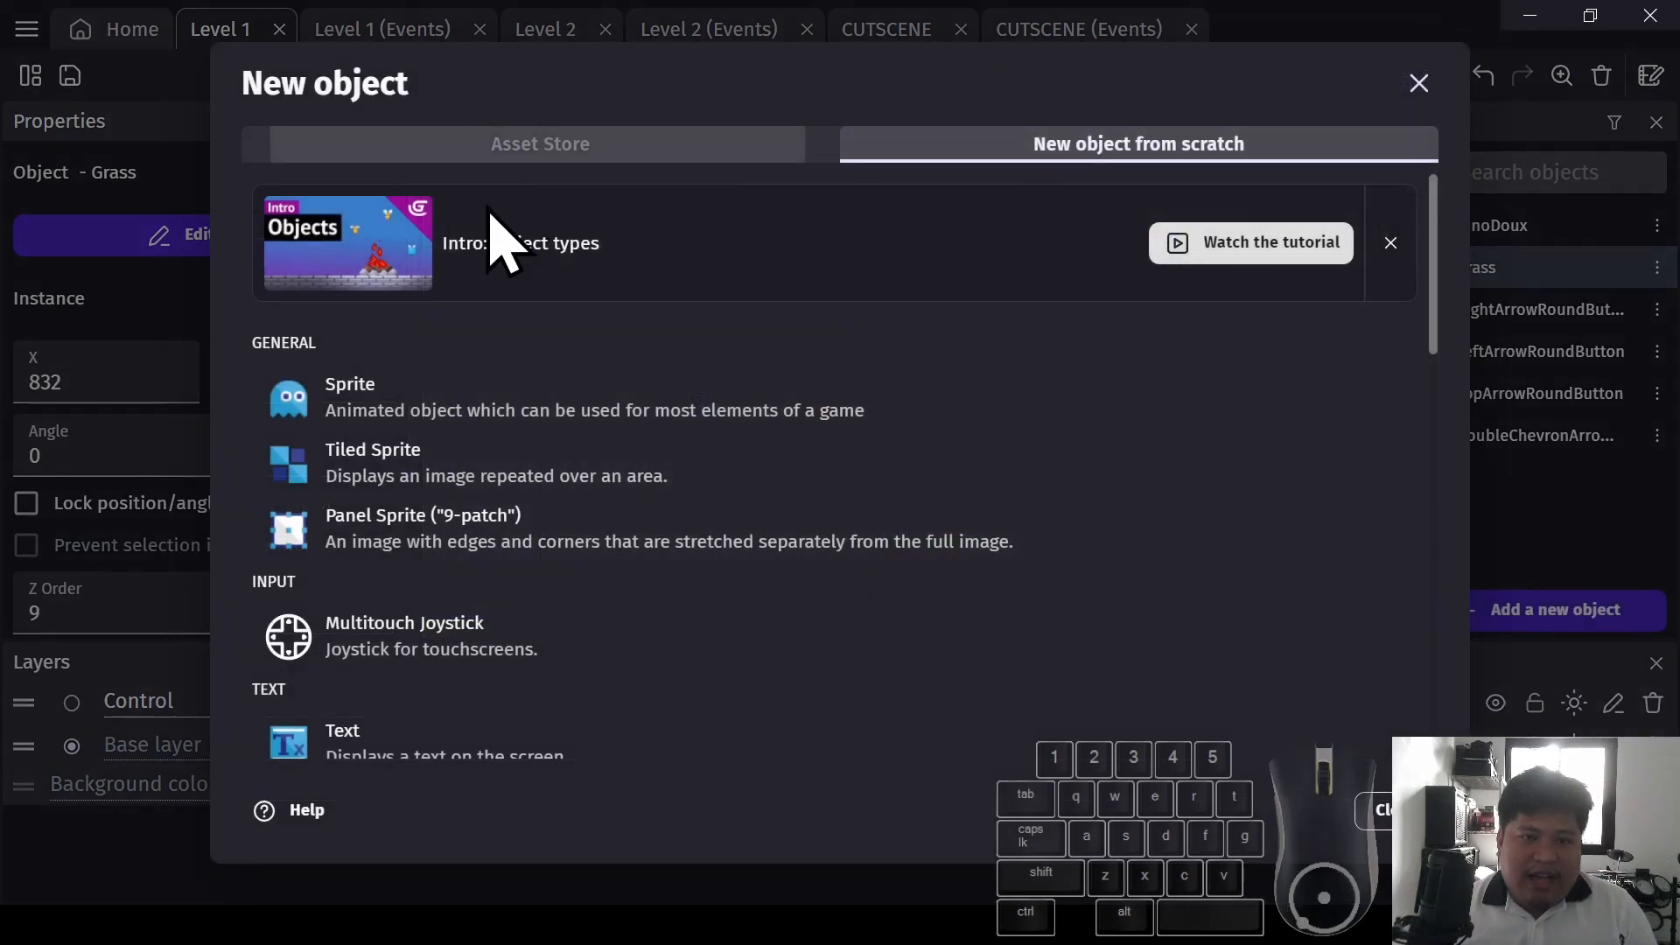
click(525, 144)
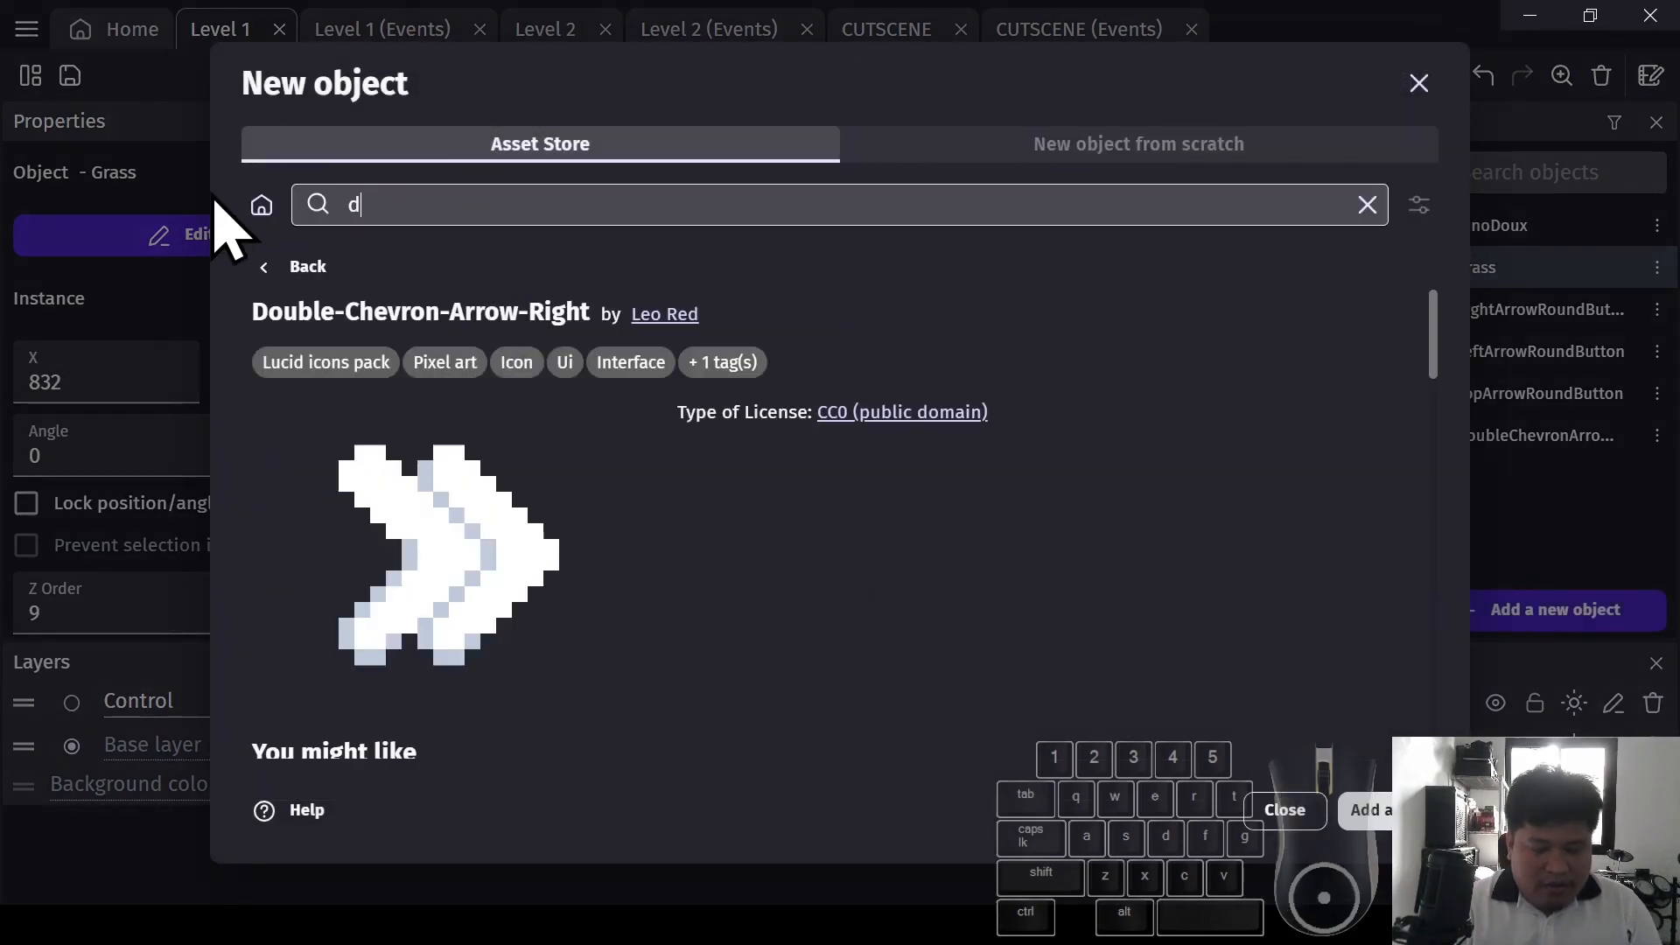
text(oor)
drag(1103, 354, 1133, 609)
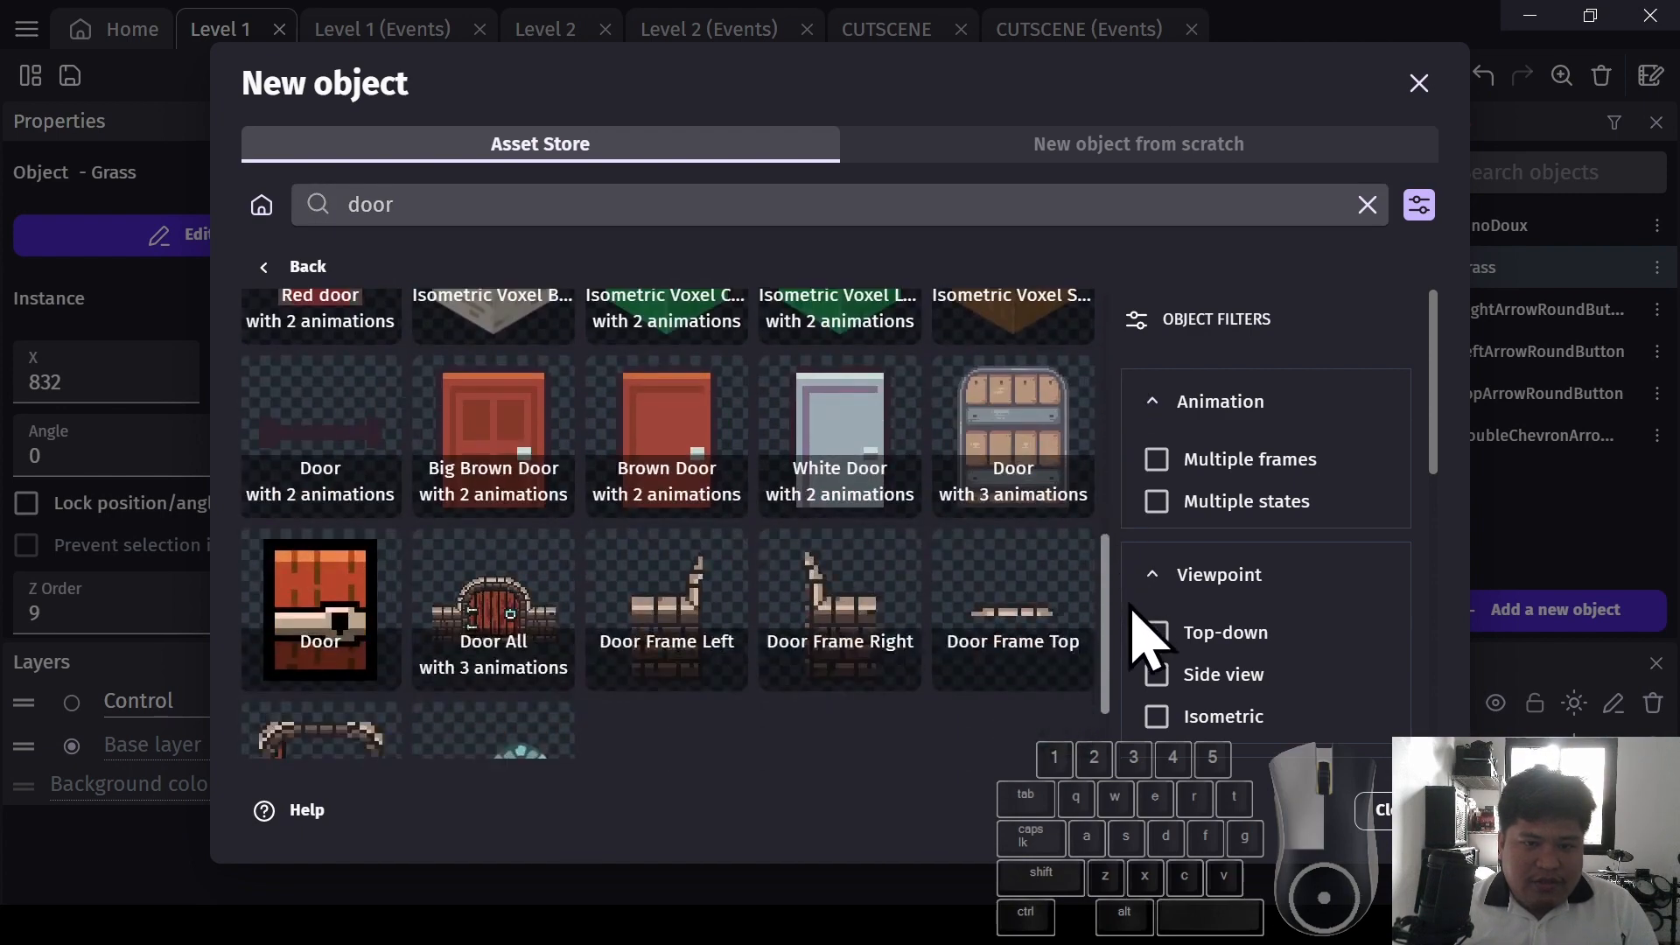
click(1083, 476)
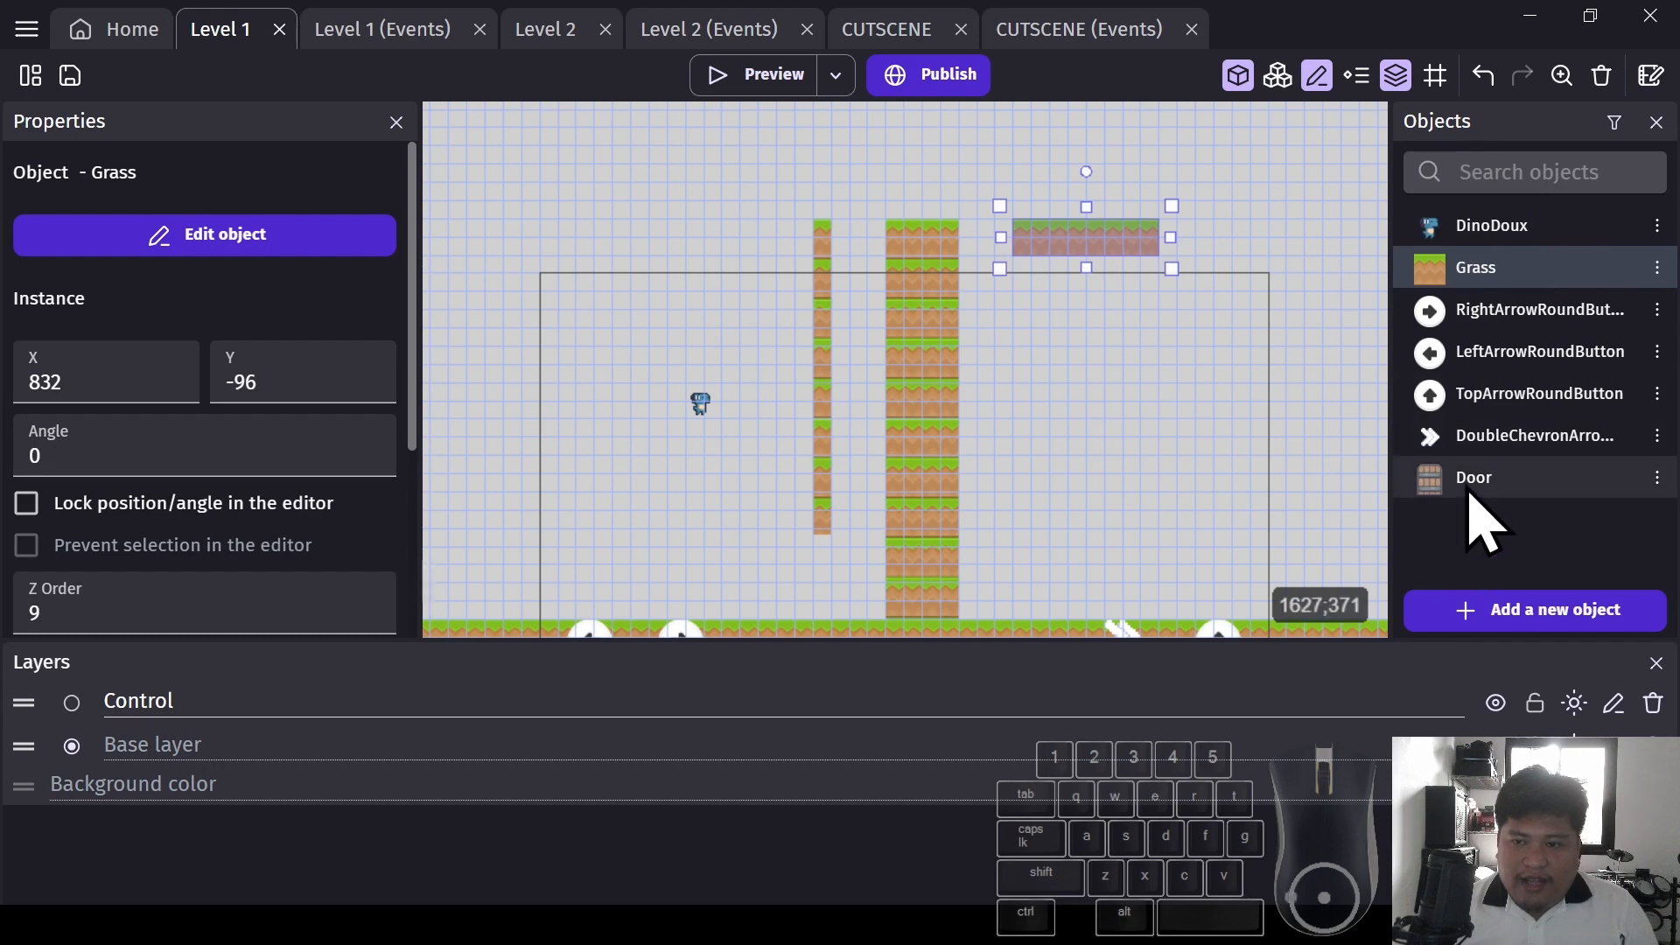
Place the Door on the far end of the raised grass platform at about X 1010, Y -192
drag(1470, 481, 1142, 188)
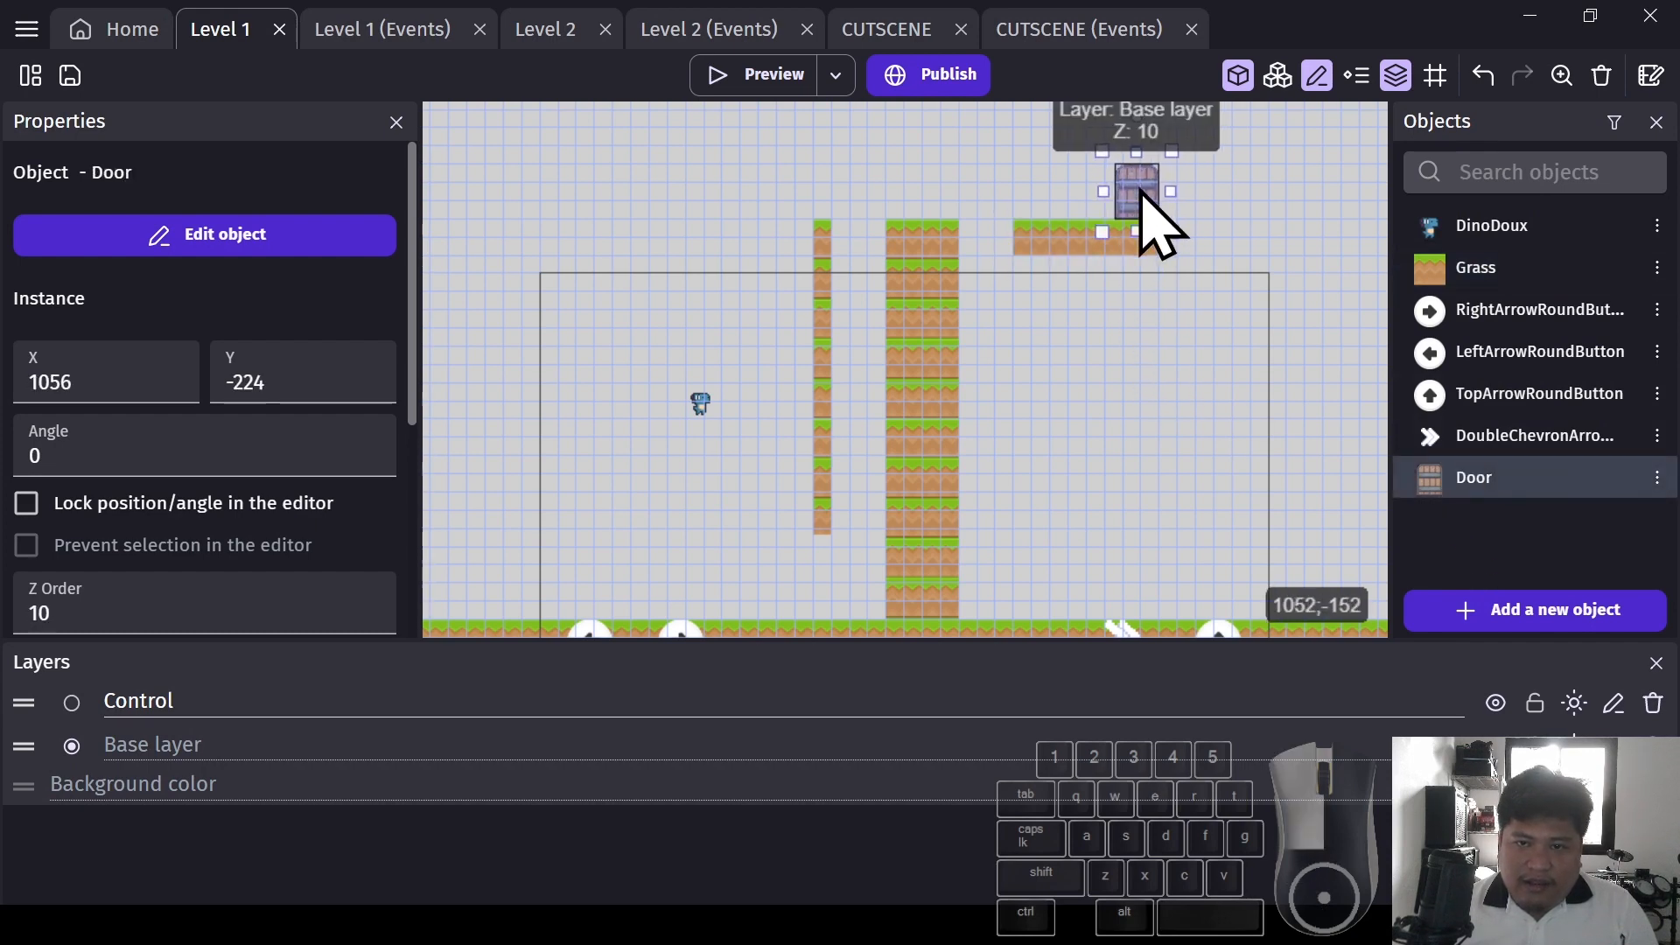
click(1193, 405)
click(1143, 206)
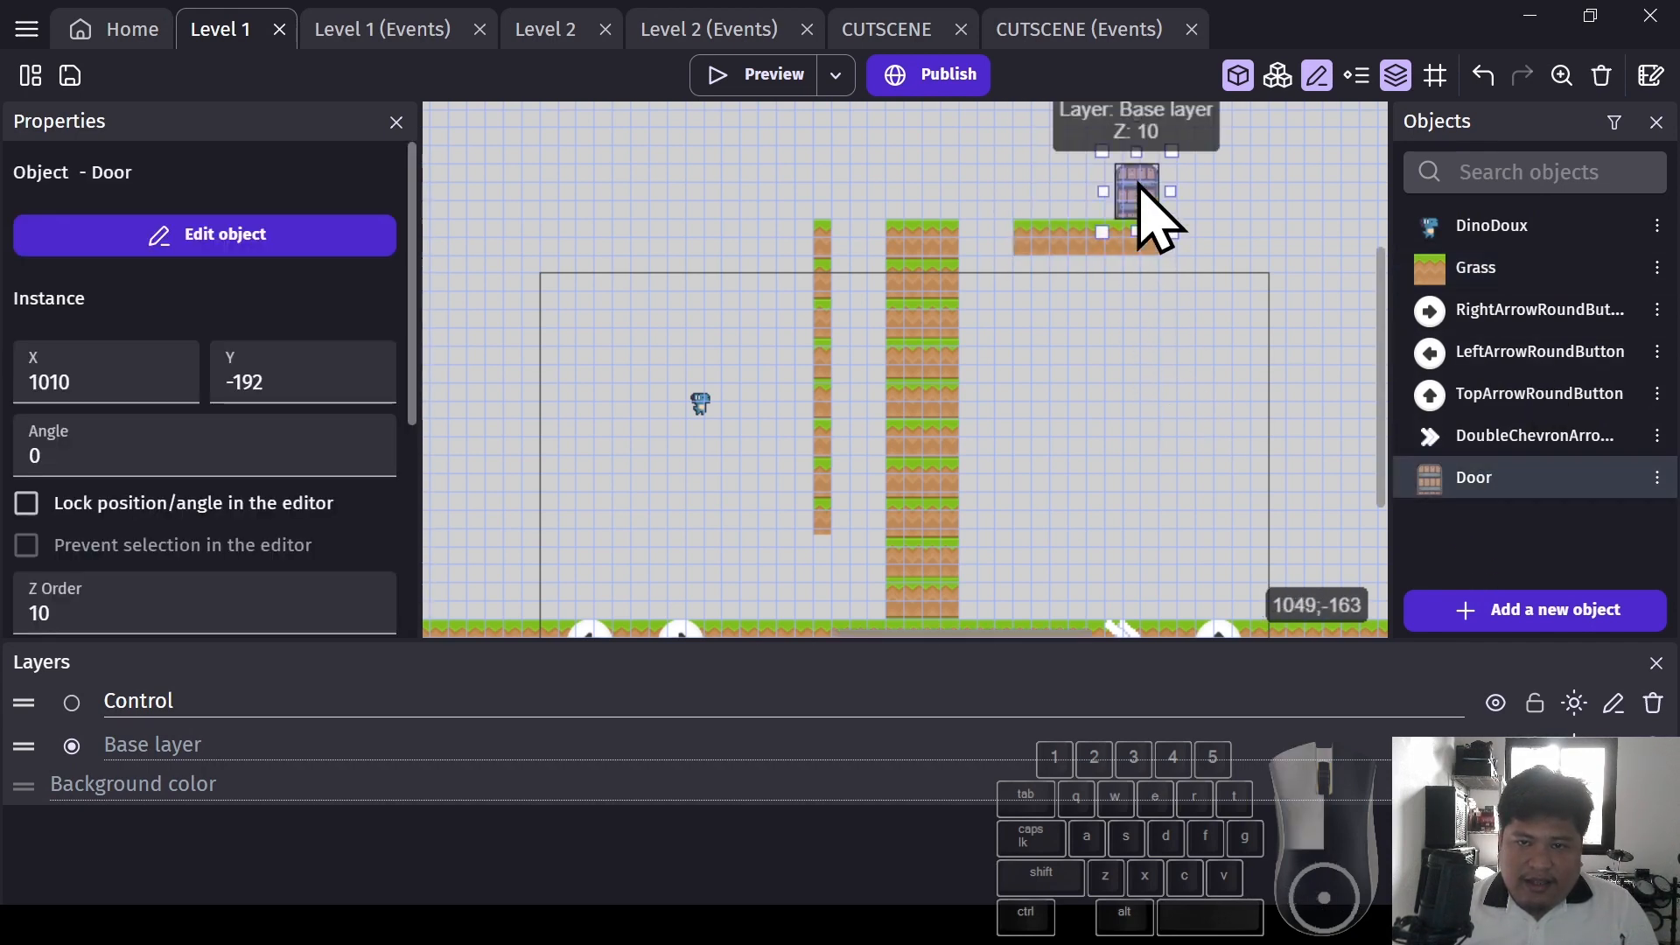
click(1144, 359)
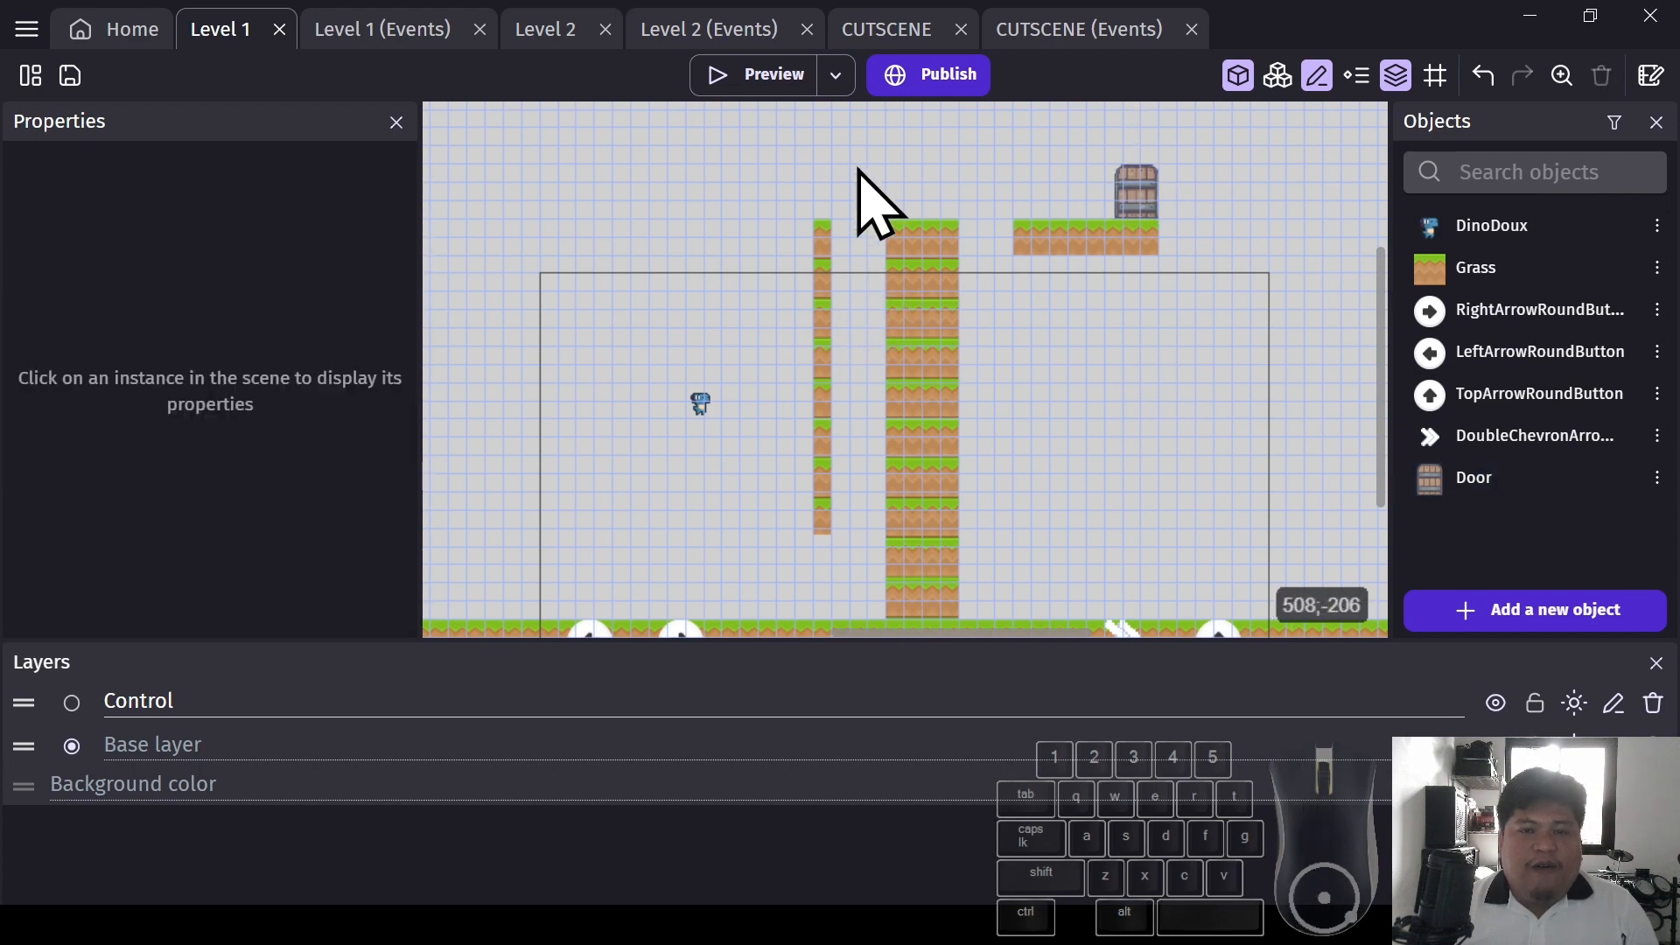
Add a new event at the end of the Level 1 events with the condition that DinoDoux is in collision with Door
click(387, 42)
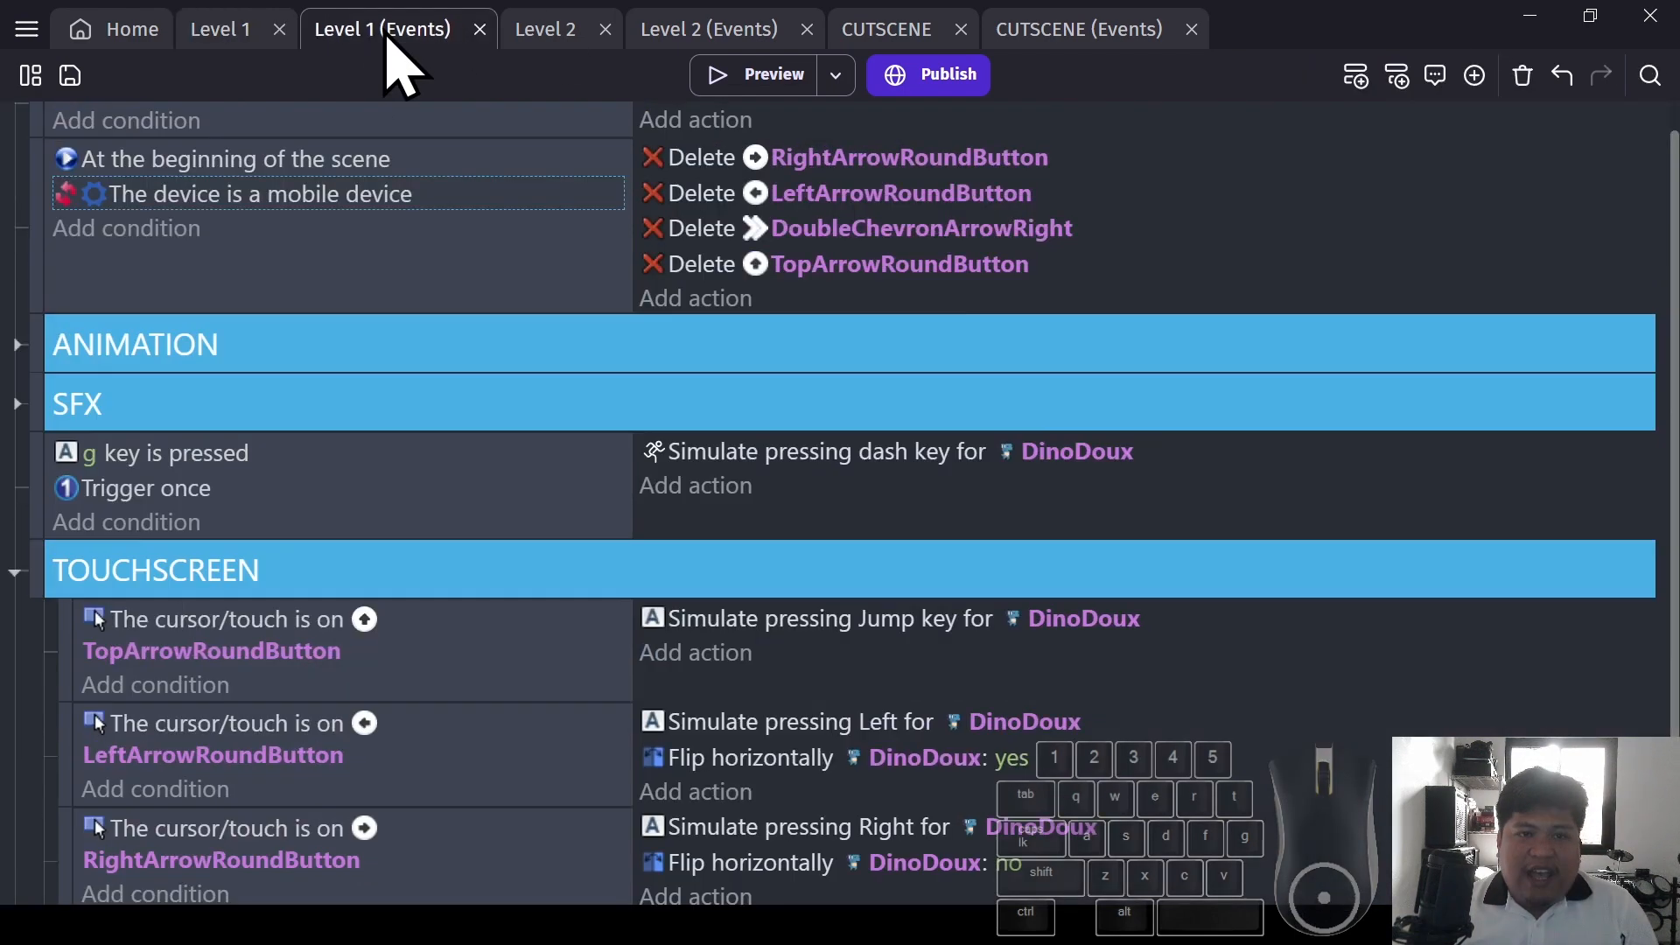
scroll(798, 570, down, 2)
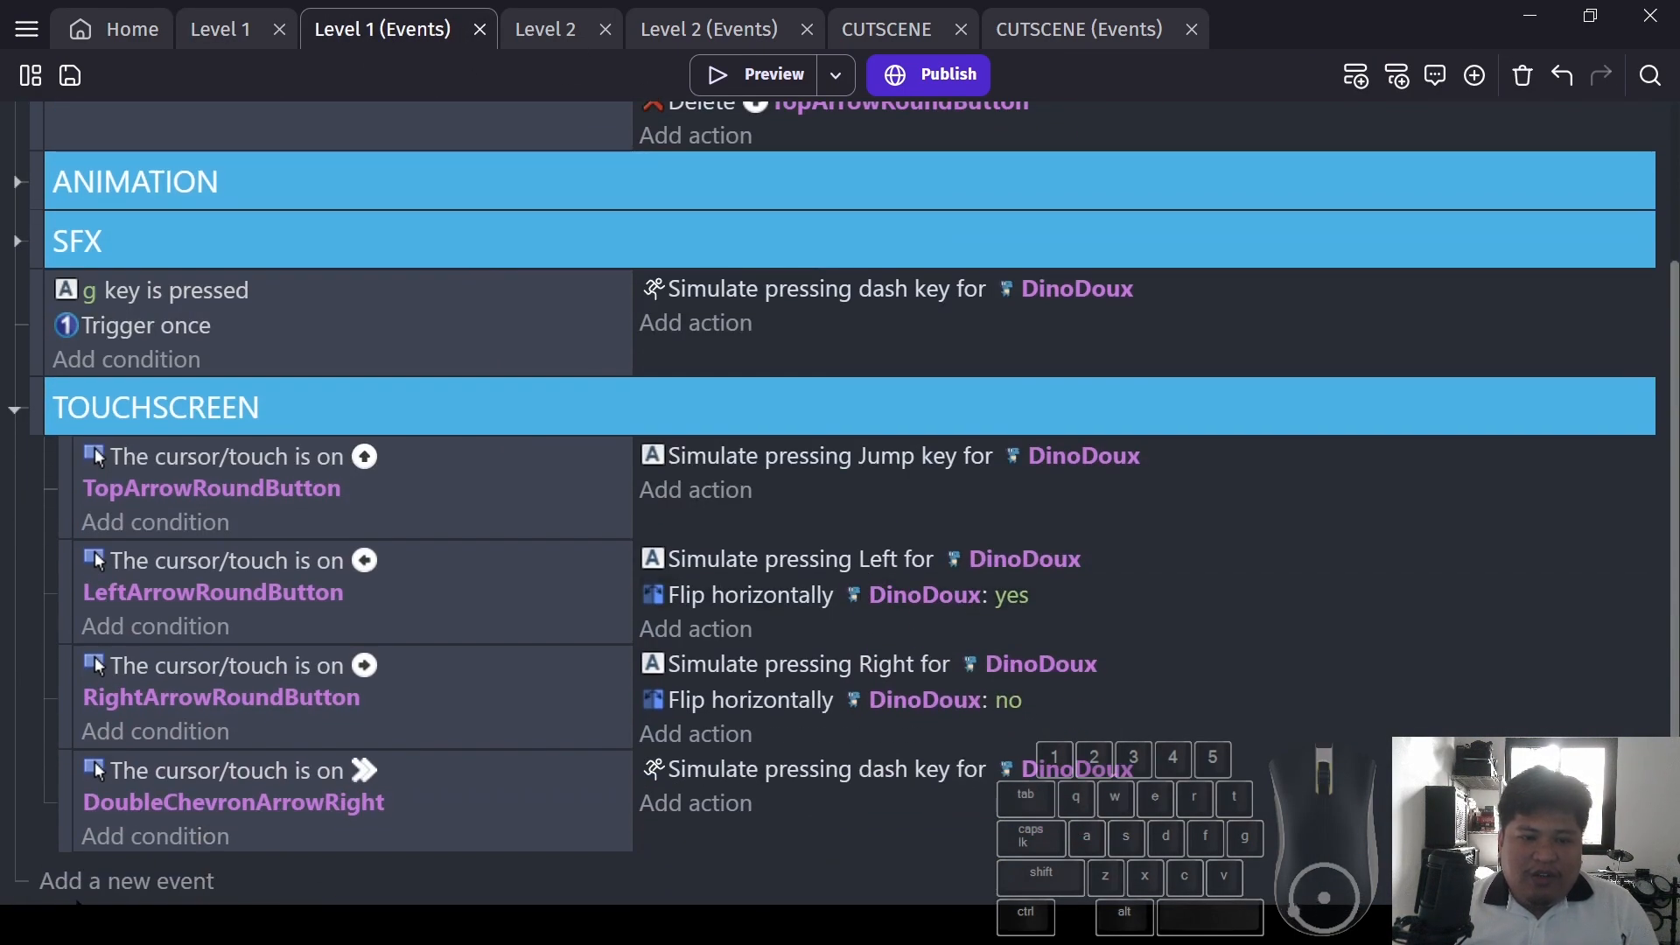
click(91, 891)
click(133, 873)
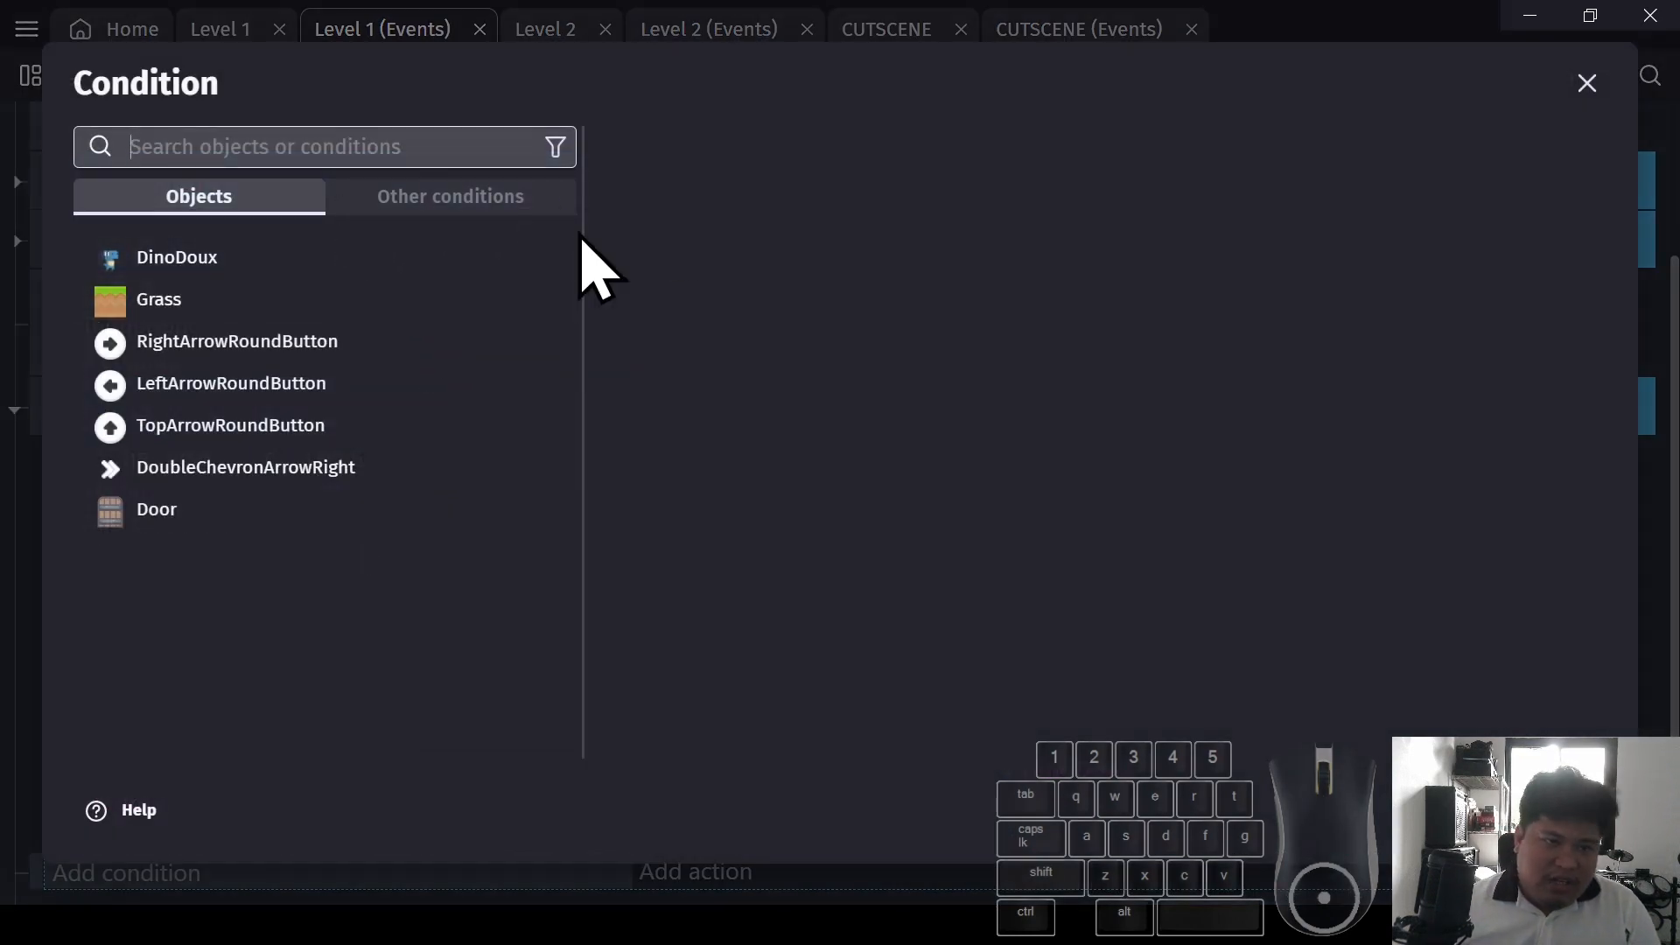
click(289, 256)
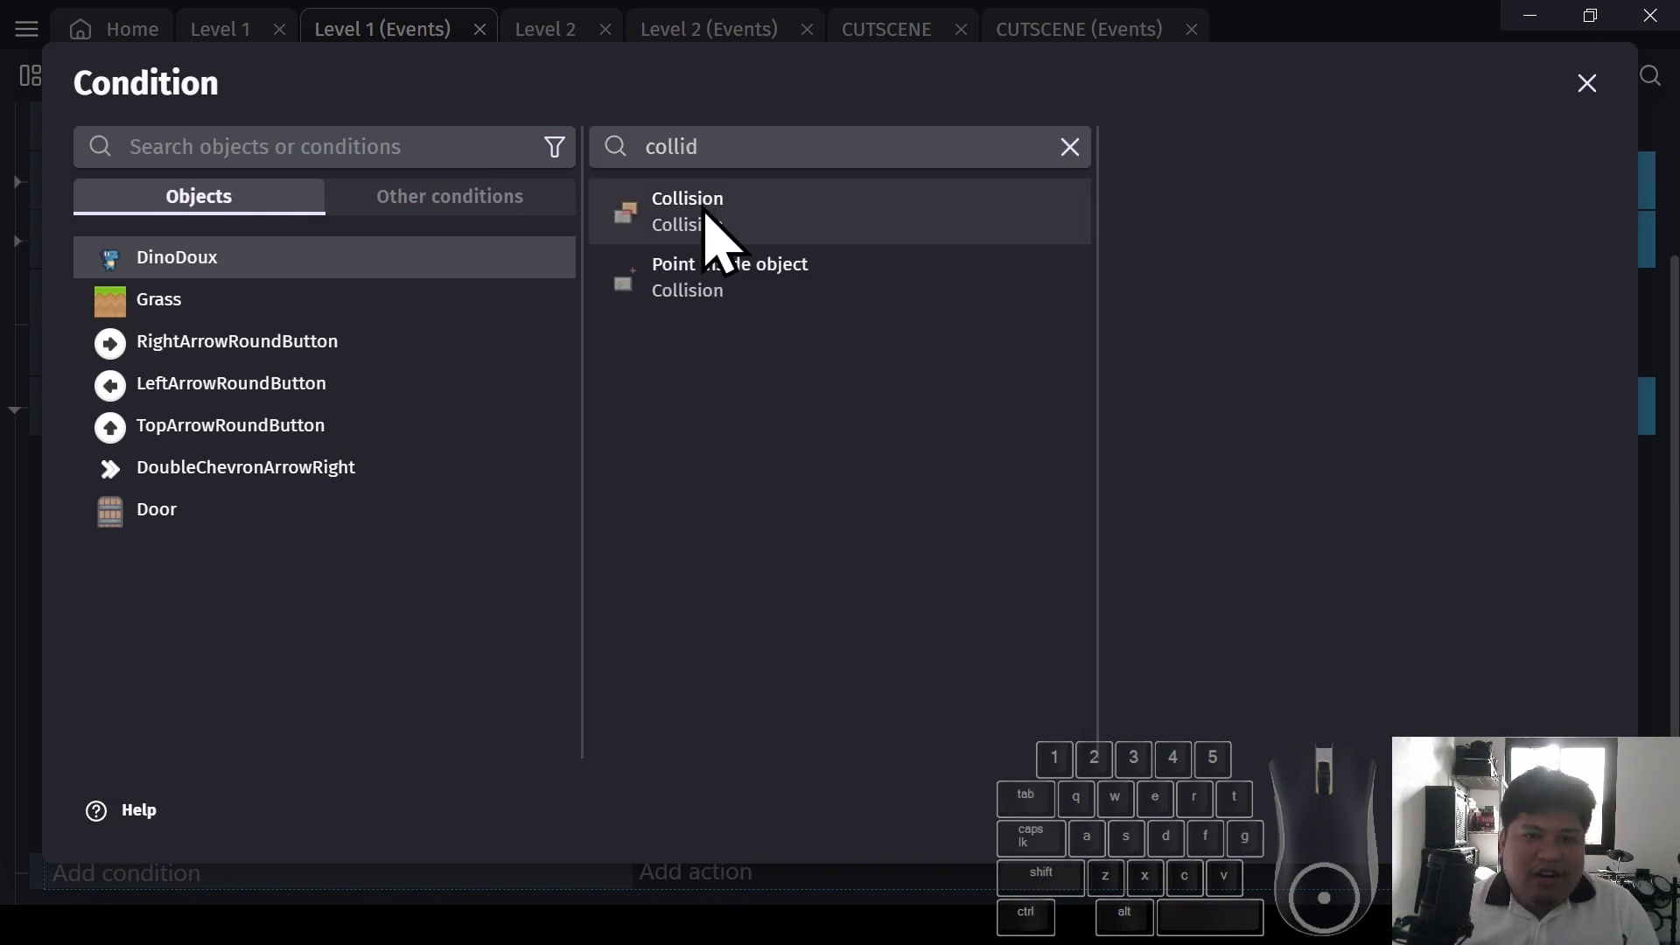
click(705, 213)
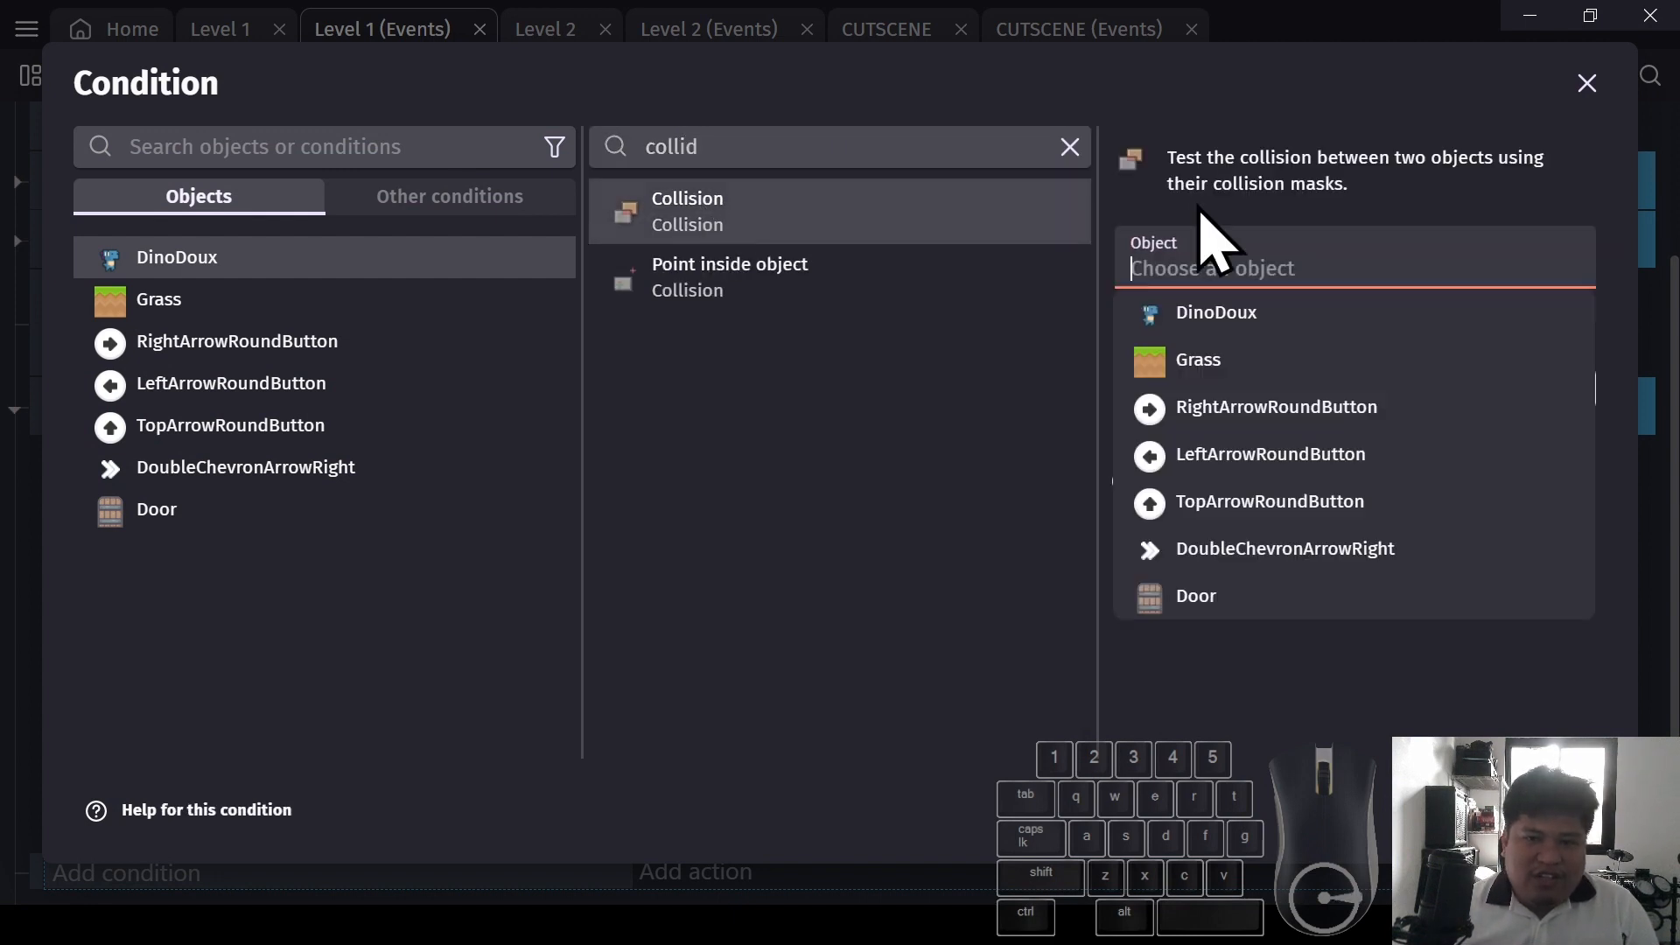
click(1261, 612)
click(1567, 810)
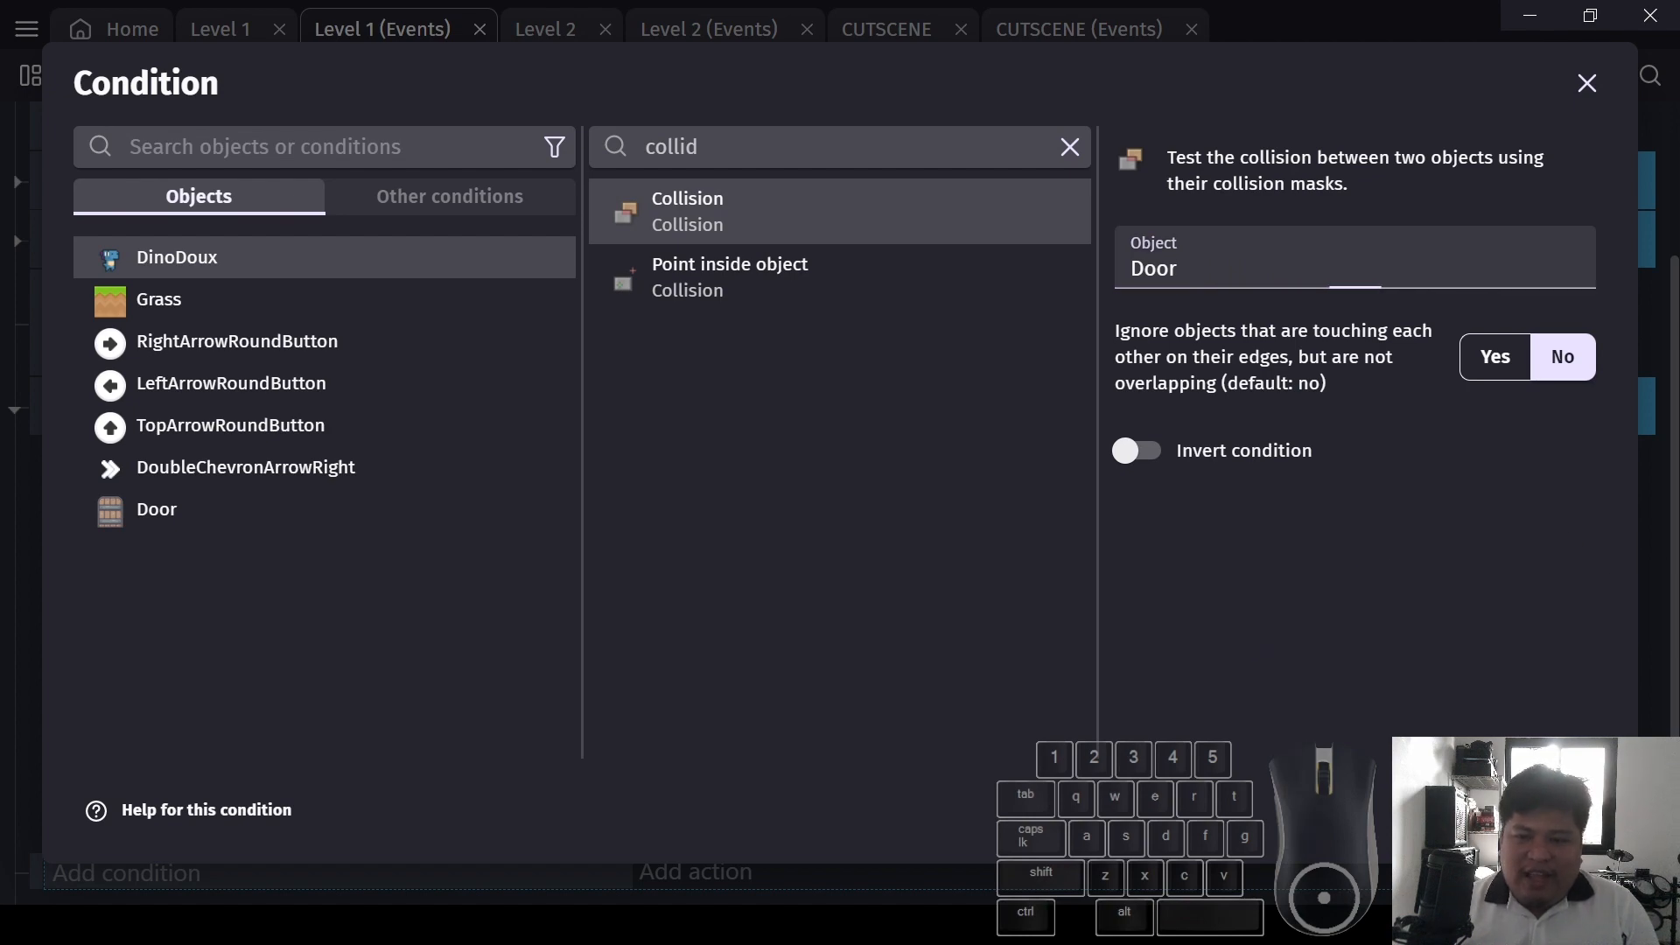
Add a Change the scene action to the Door collision event, with CUTSCENE as the new scene
scroll(948, 625, down, 1)
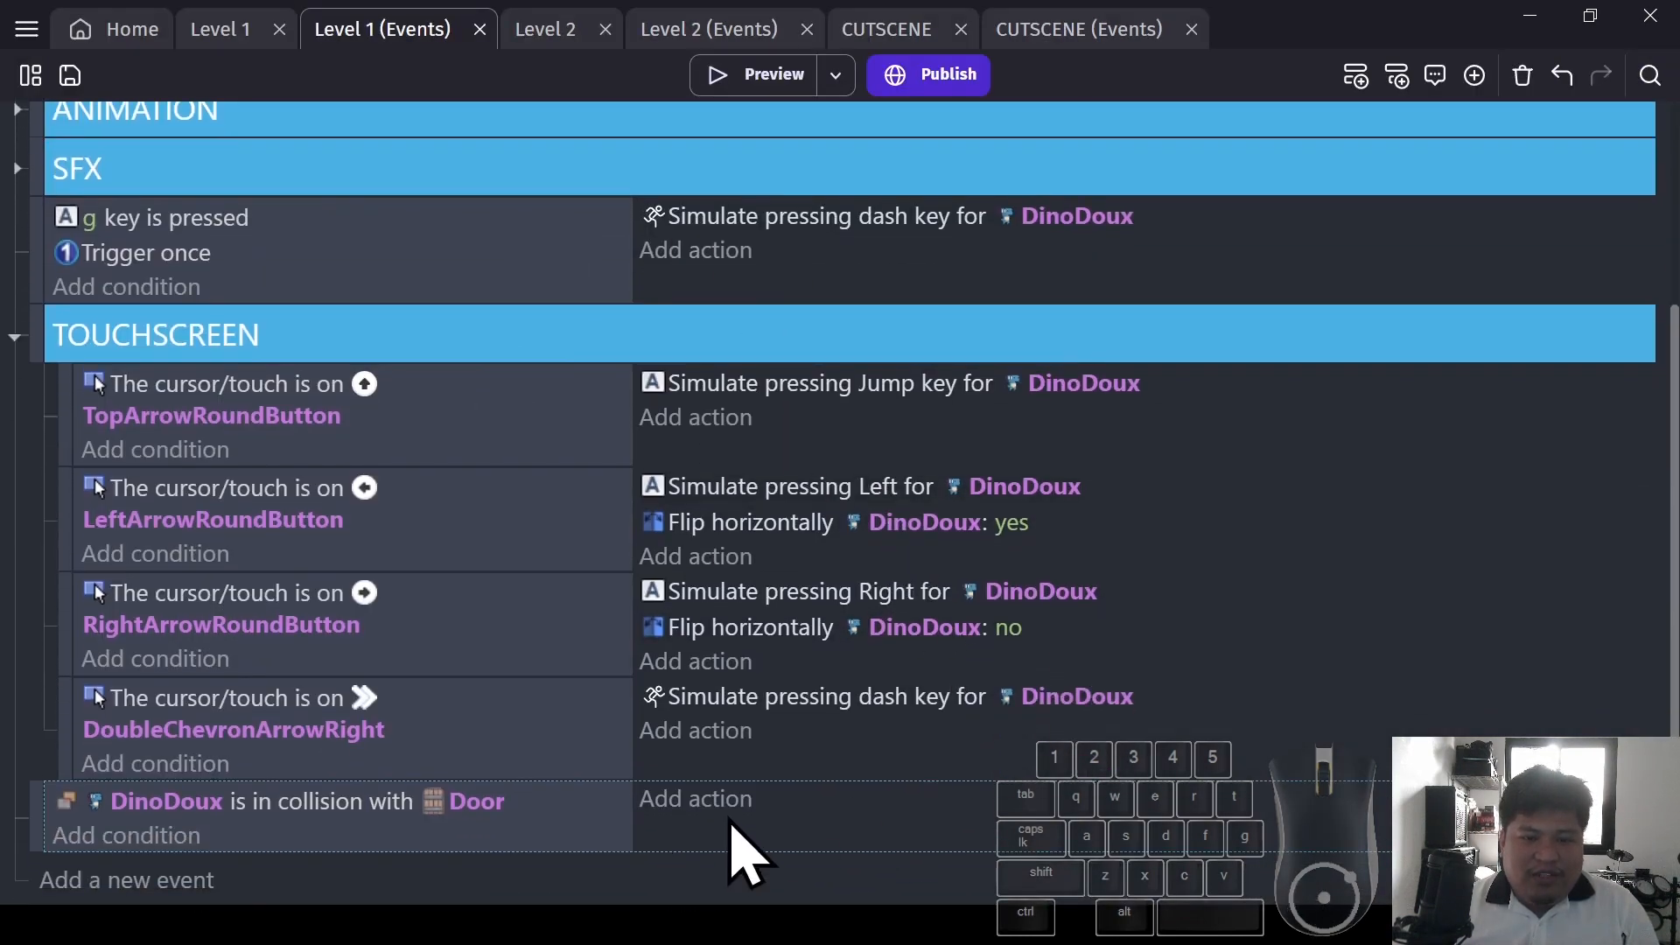
click(729, 810)
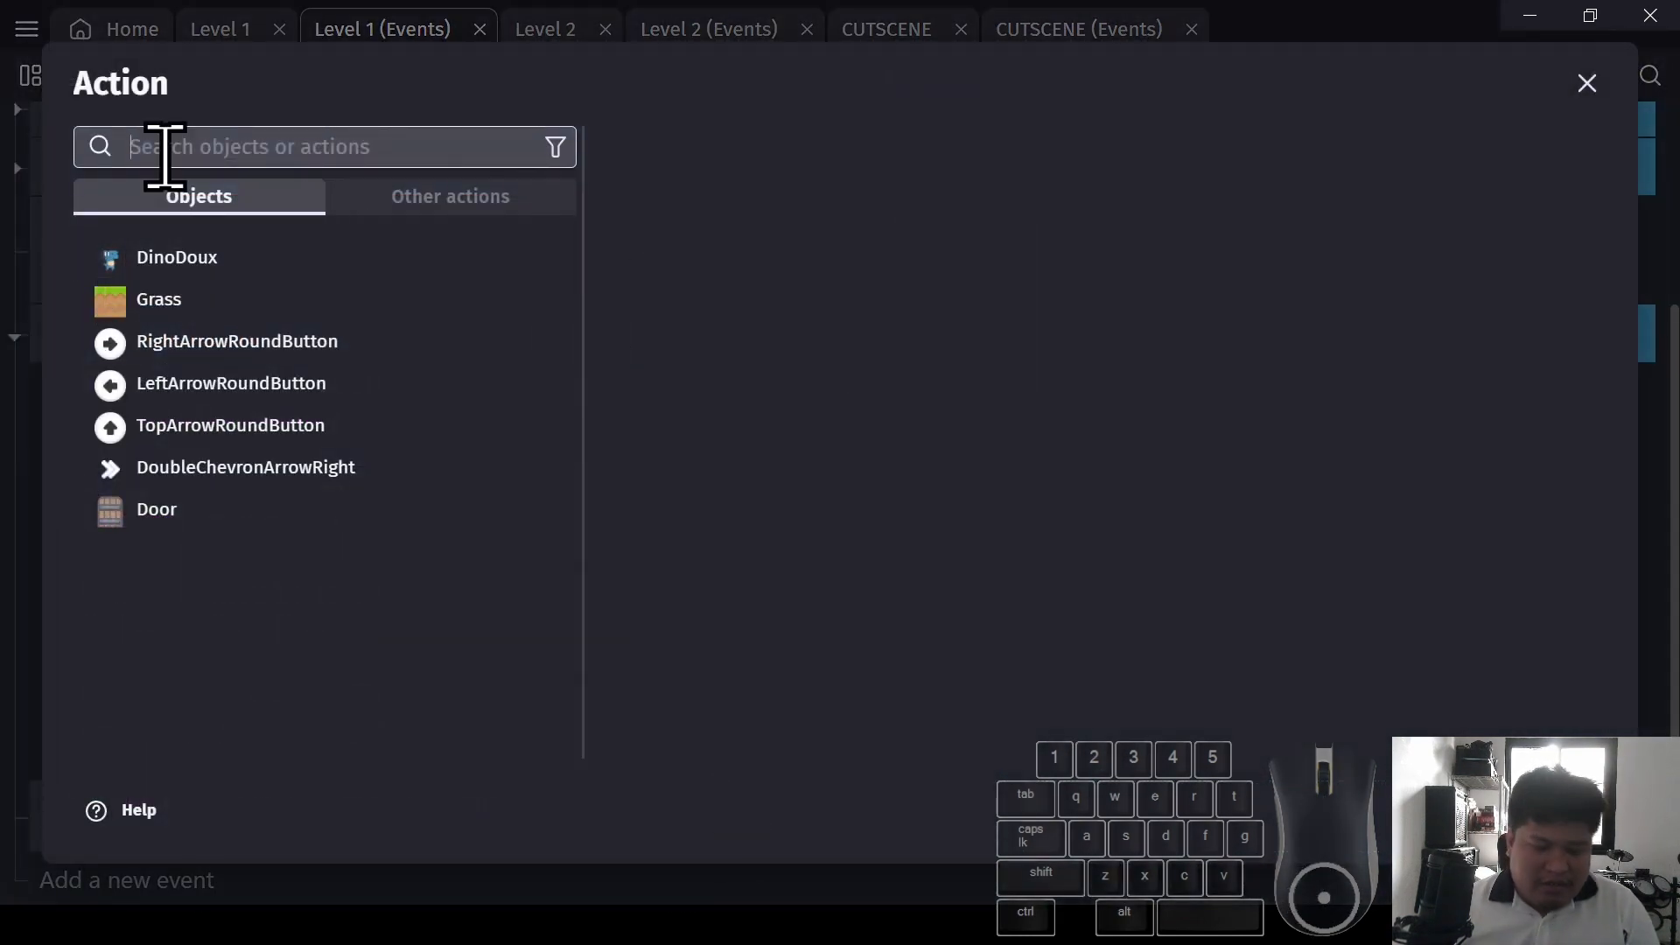
text(the)
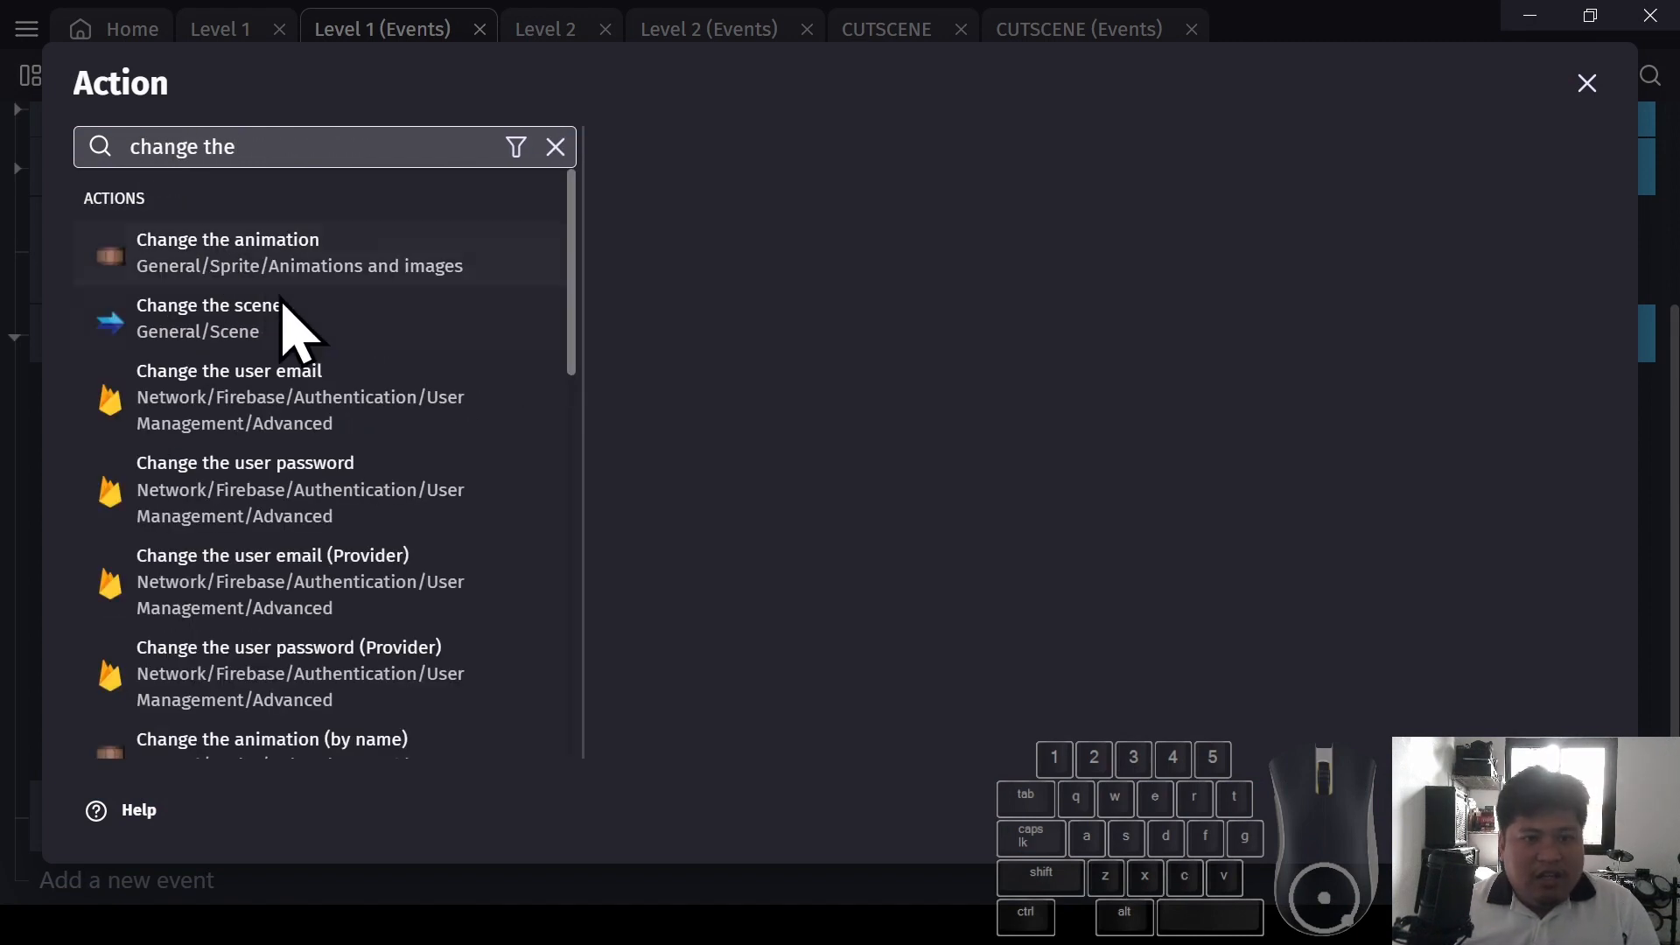
click(288, 324)
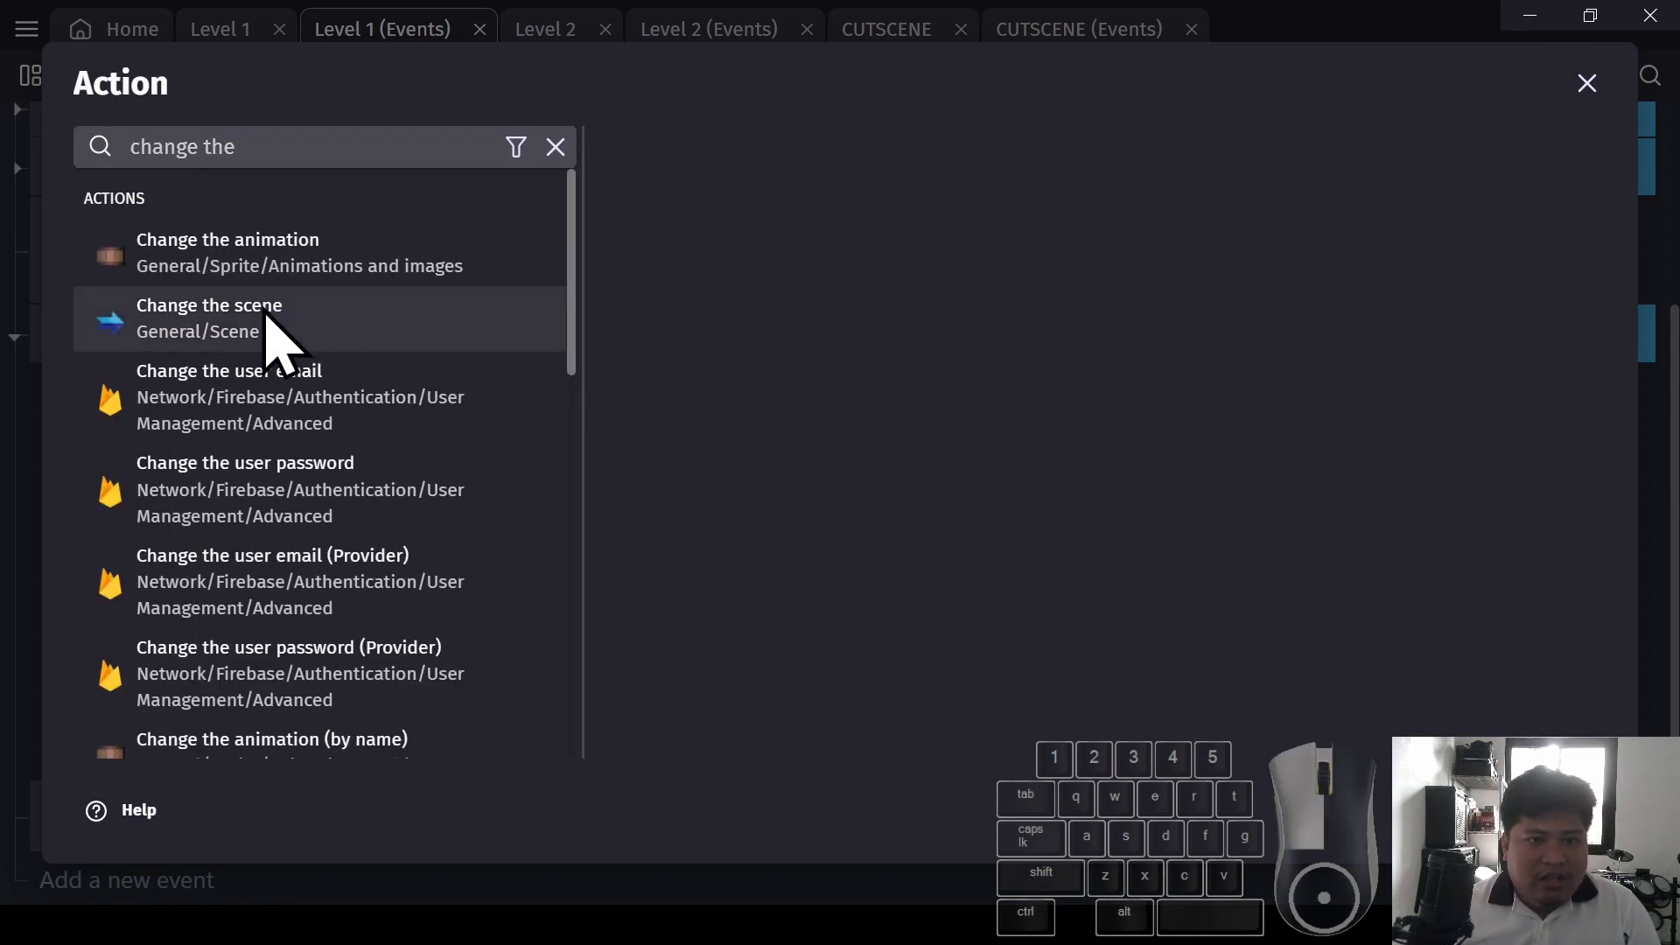
click(1197, 389)
click(790, 467)
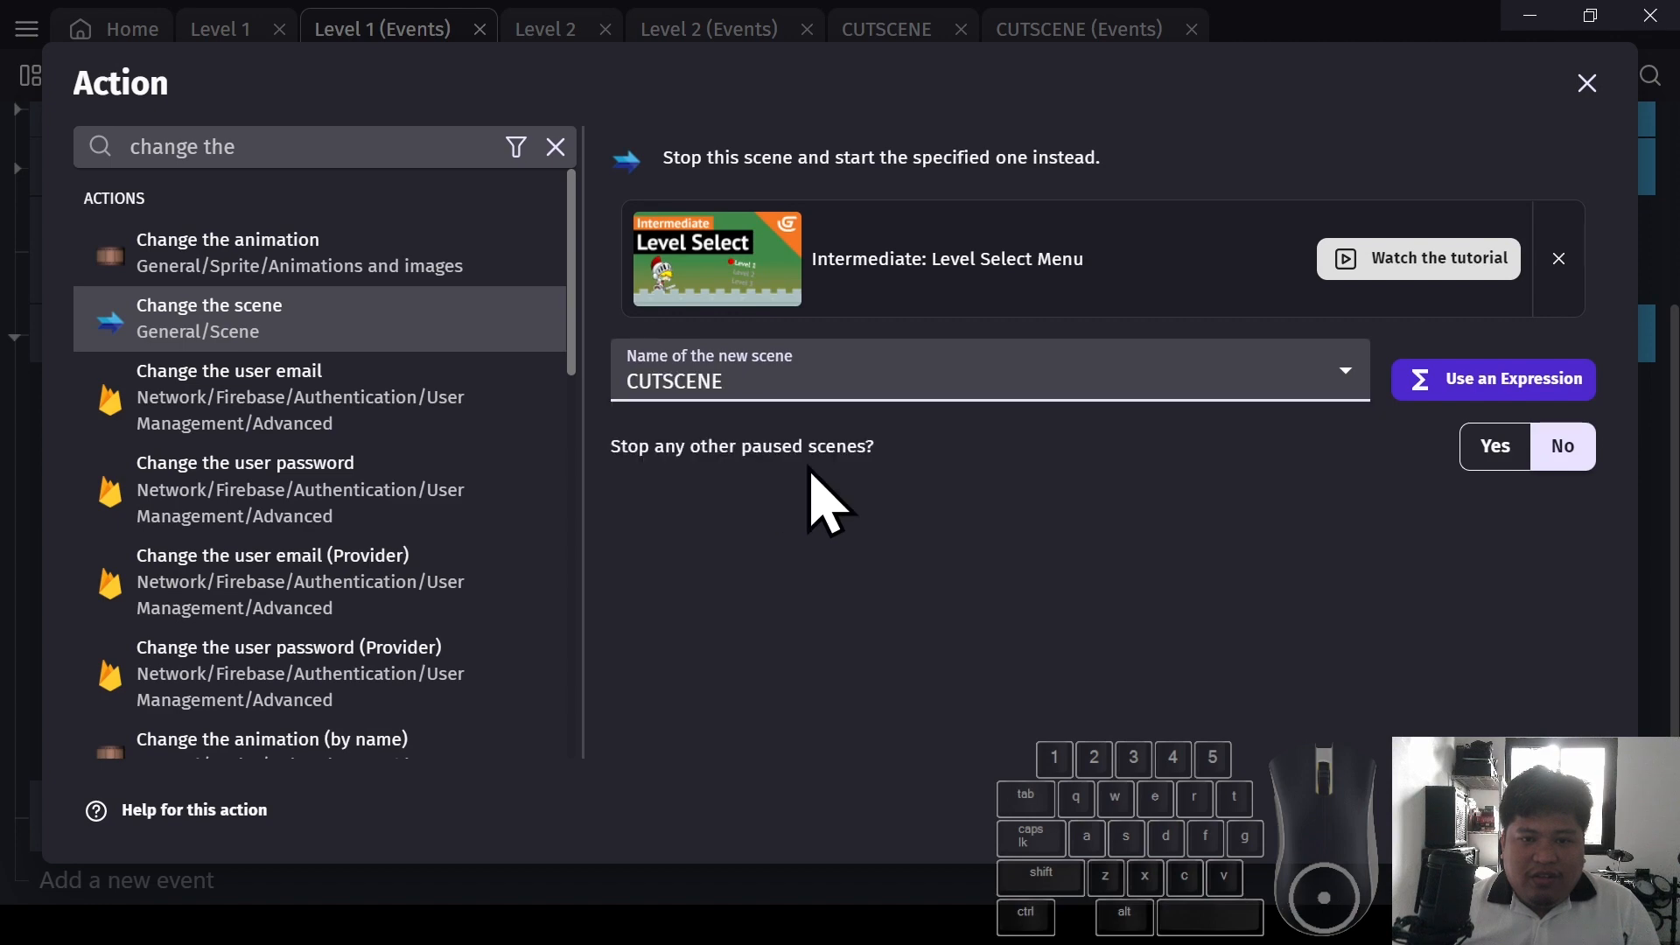
click(1570, 810)
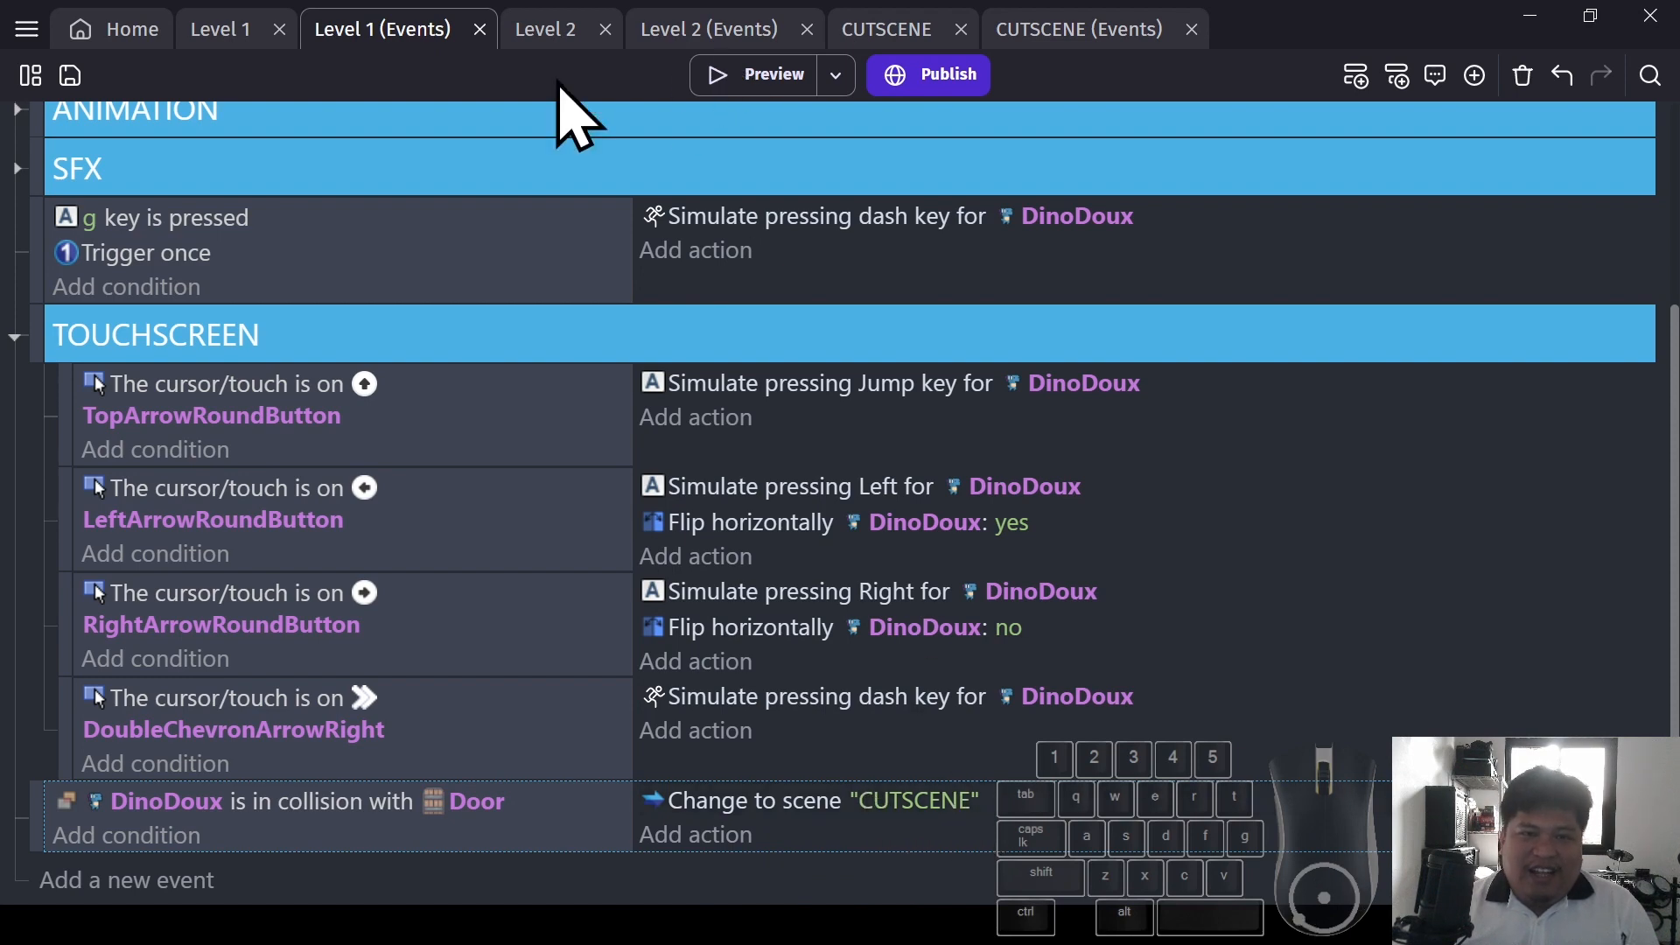
Preview Level 1 and play DinoDoux up between the walls and across to the Door to test the CUTSCENE transition
click(725, 77)
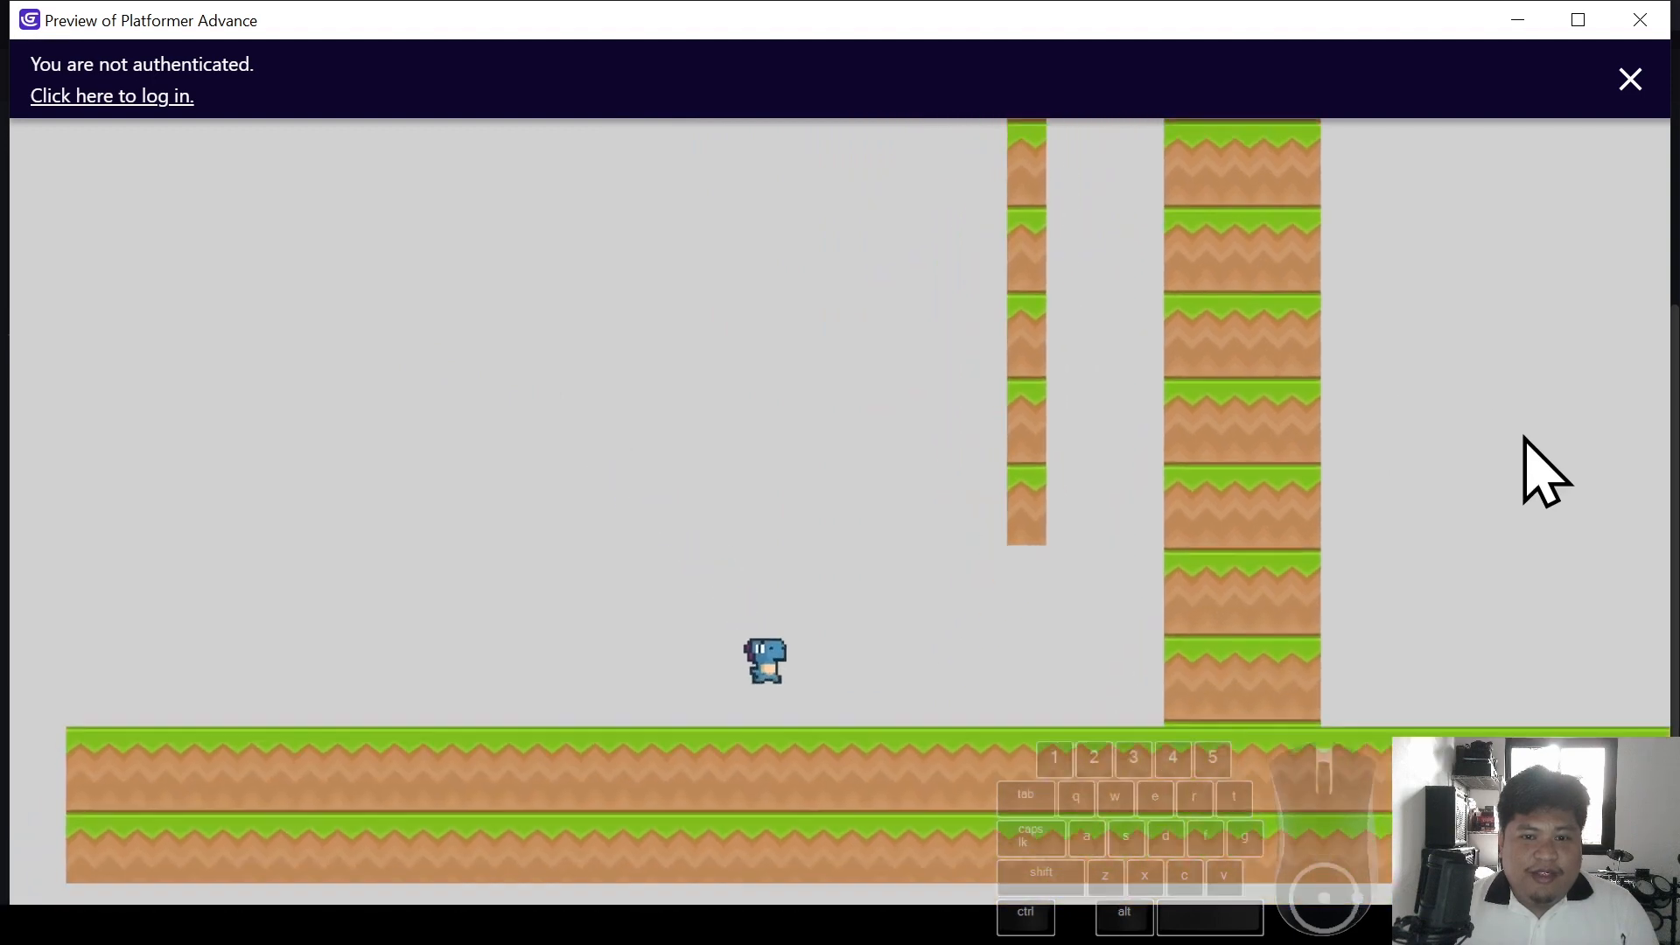
click(1630, 79)
key(Right)
key(space)
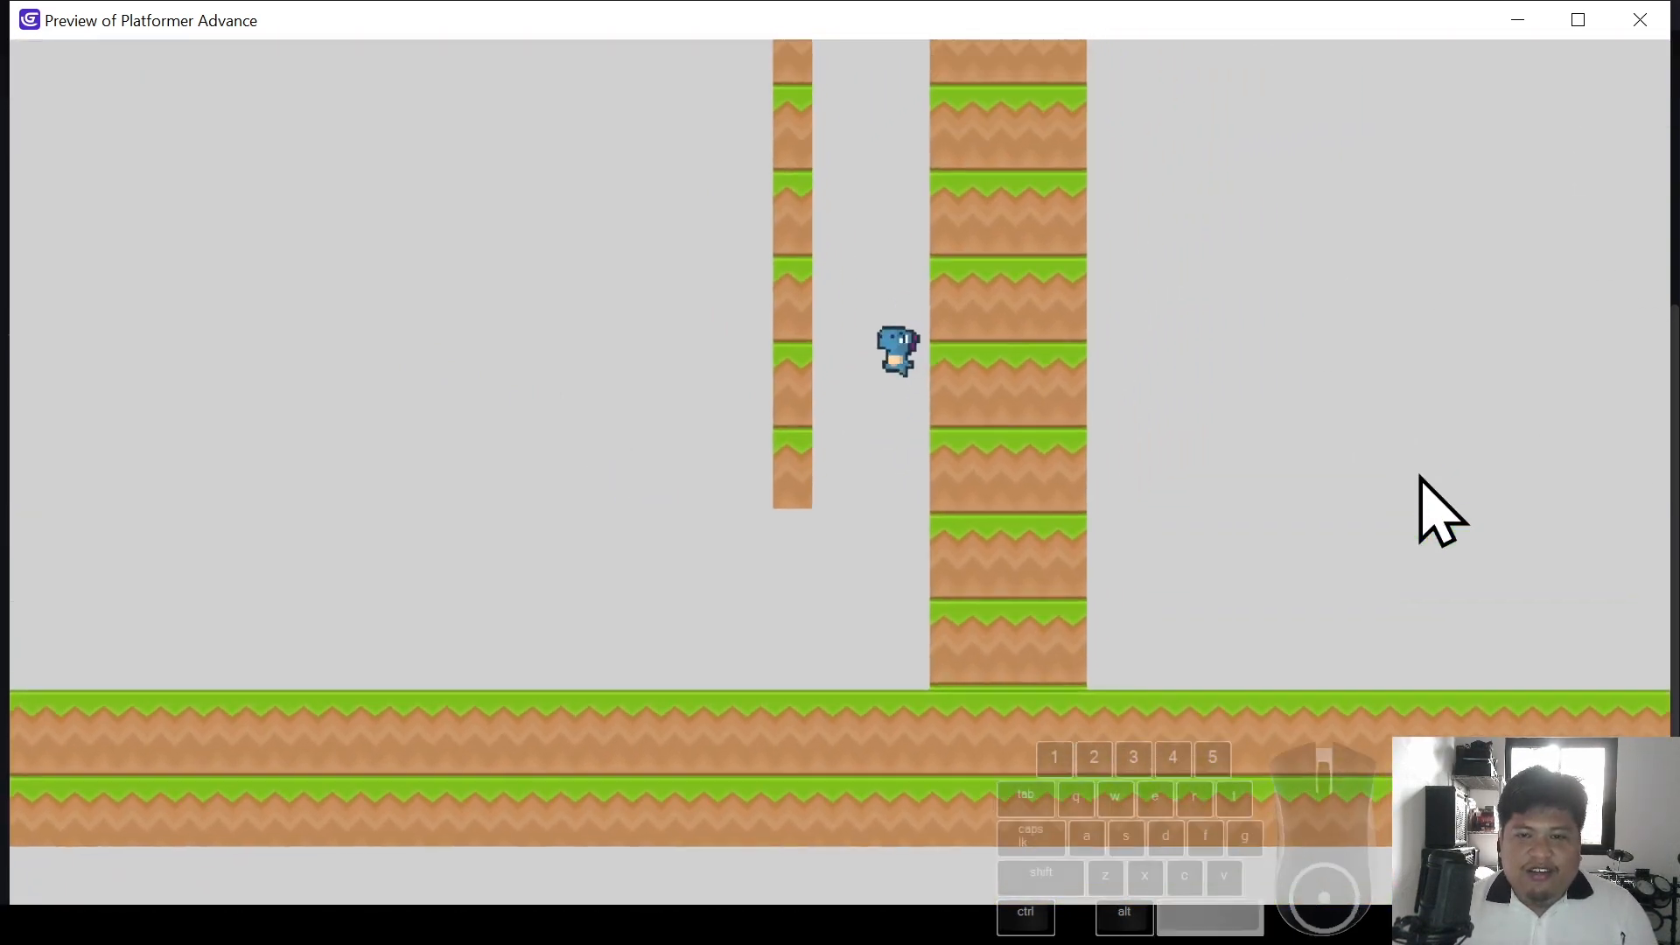
key(space)
key(Left)
key(space)
key(space)
key(Right)
key(space)
key(Left)
key(Right)
key(space)
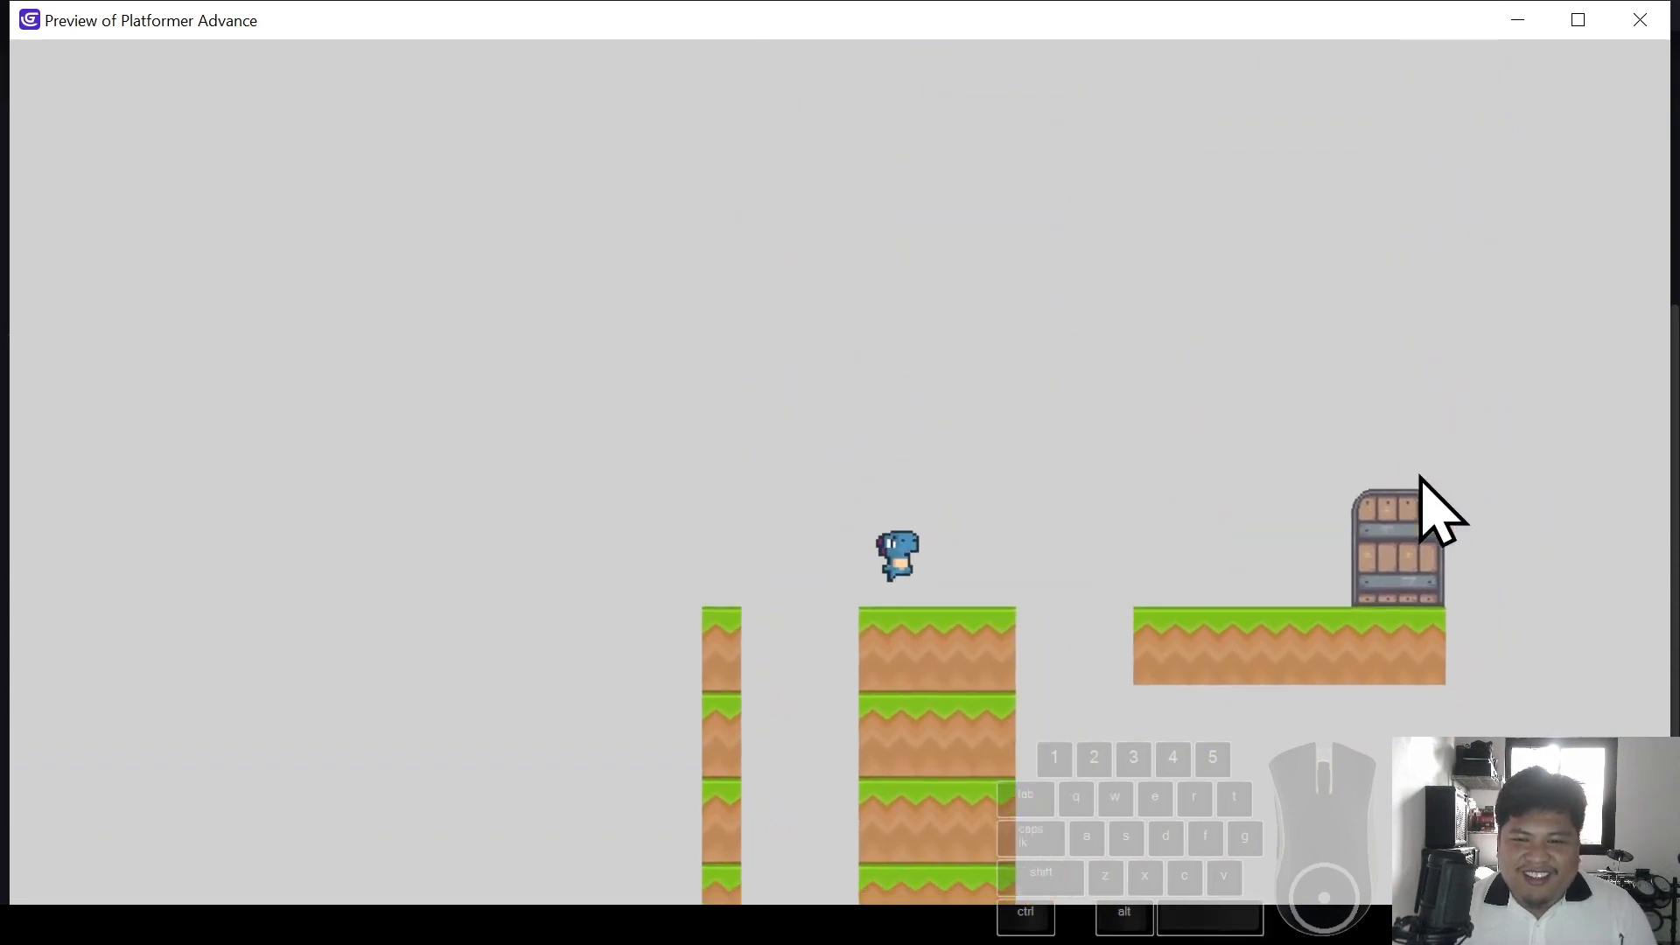
key(space)
key(Right)
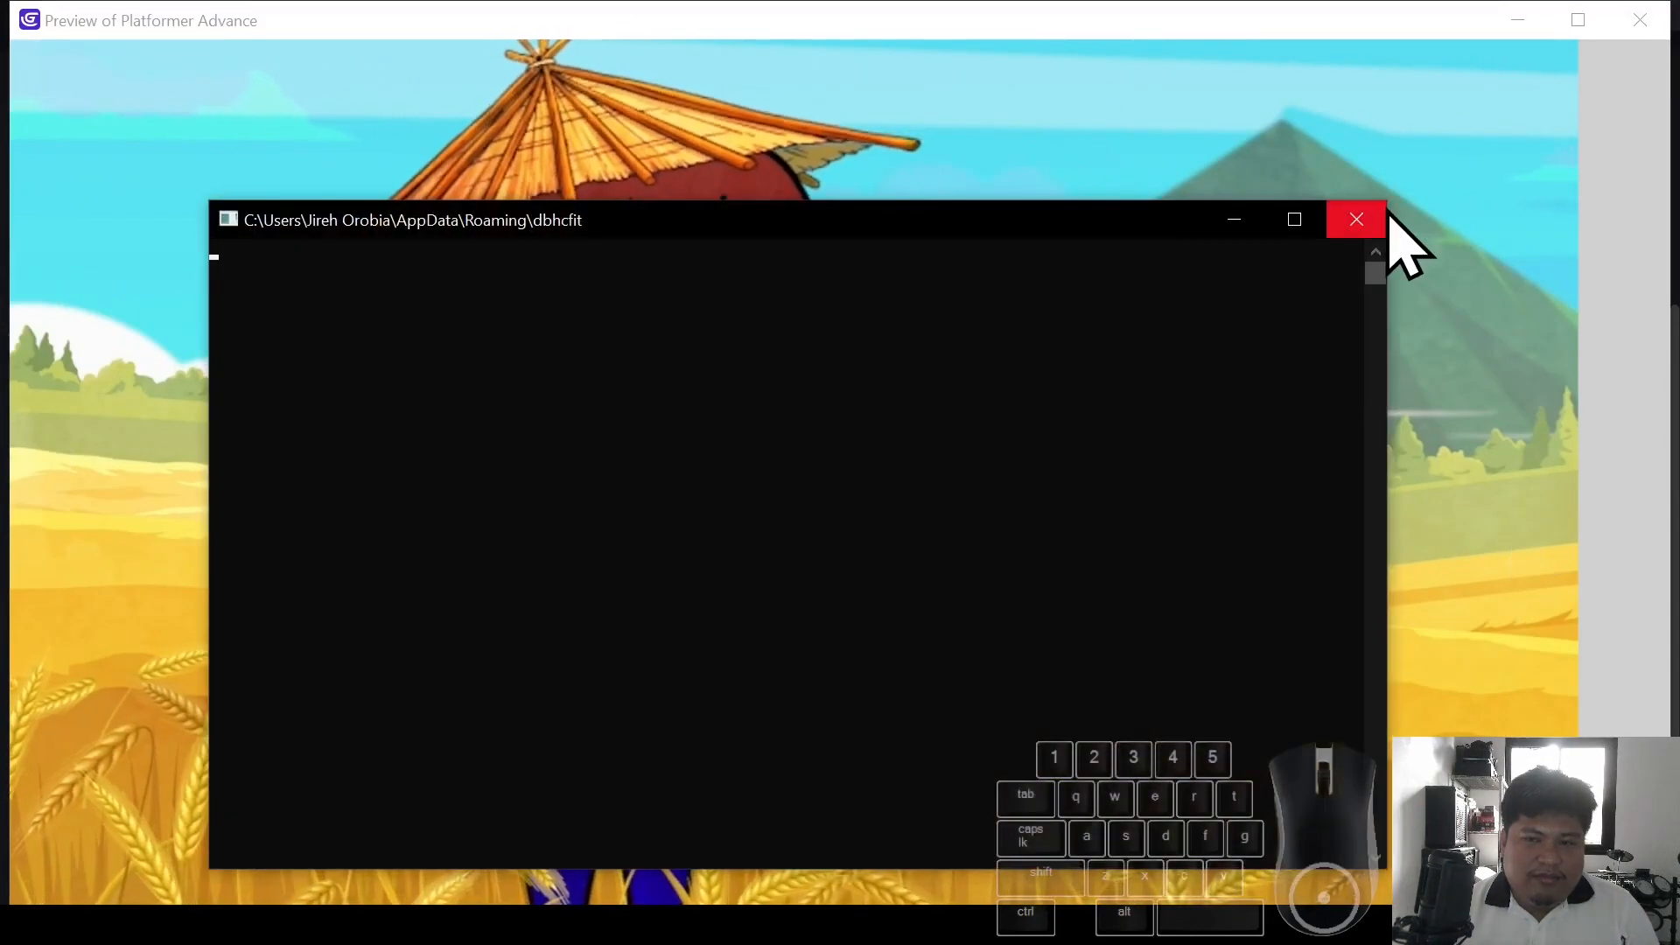
Dismiss the console window and the login notice, and test DinoDoux's running and jumping in both directions in Level 2
click(1374, 214)
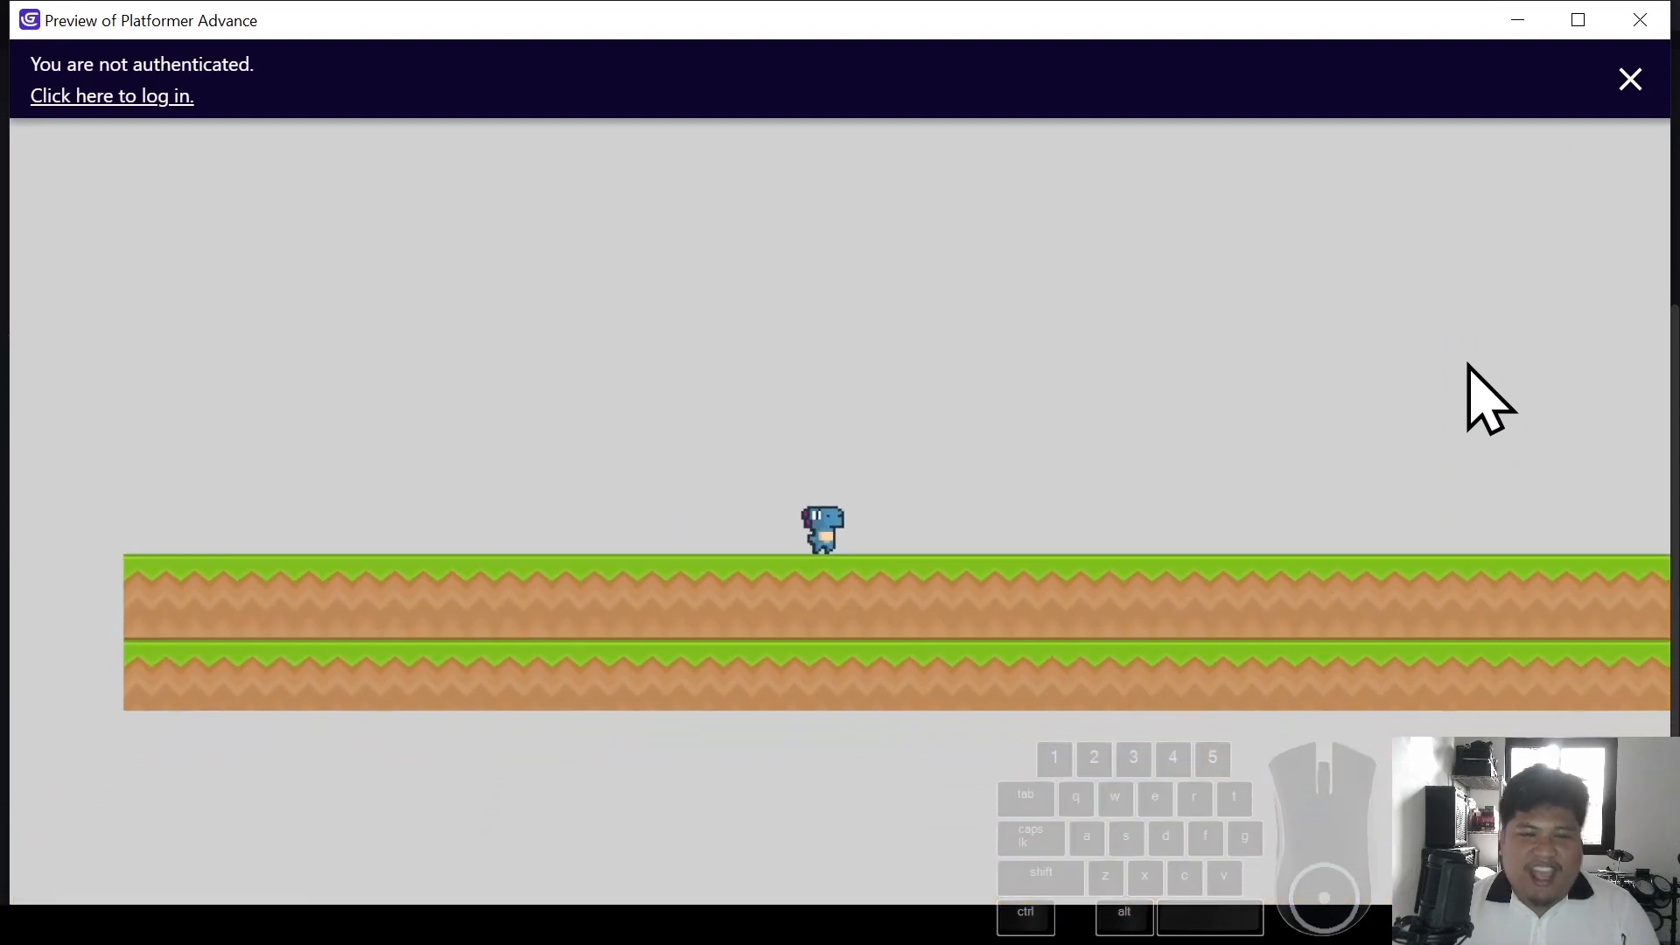
click(1630, 79)
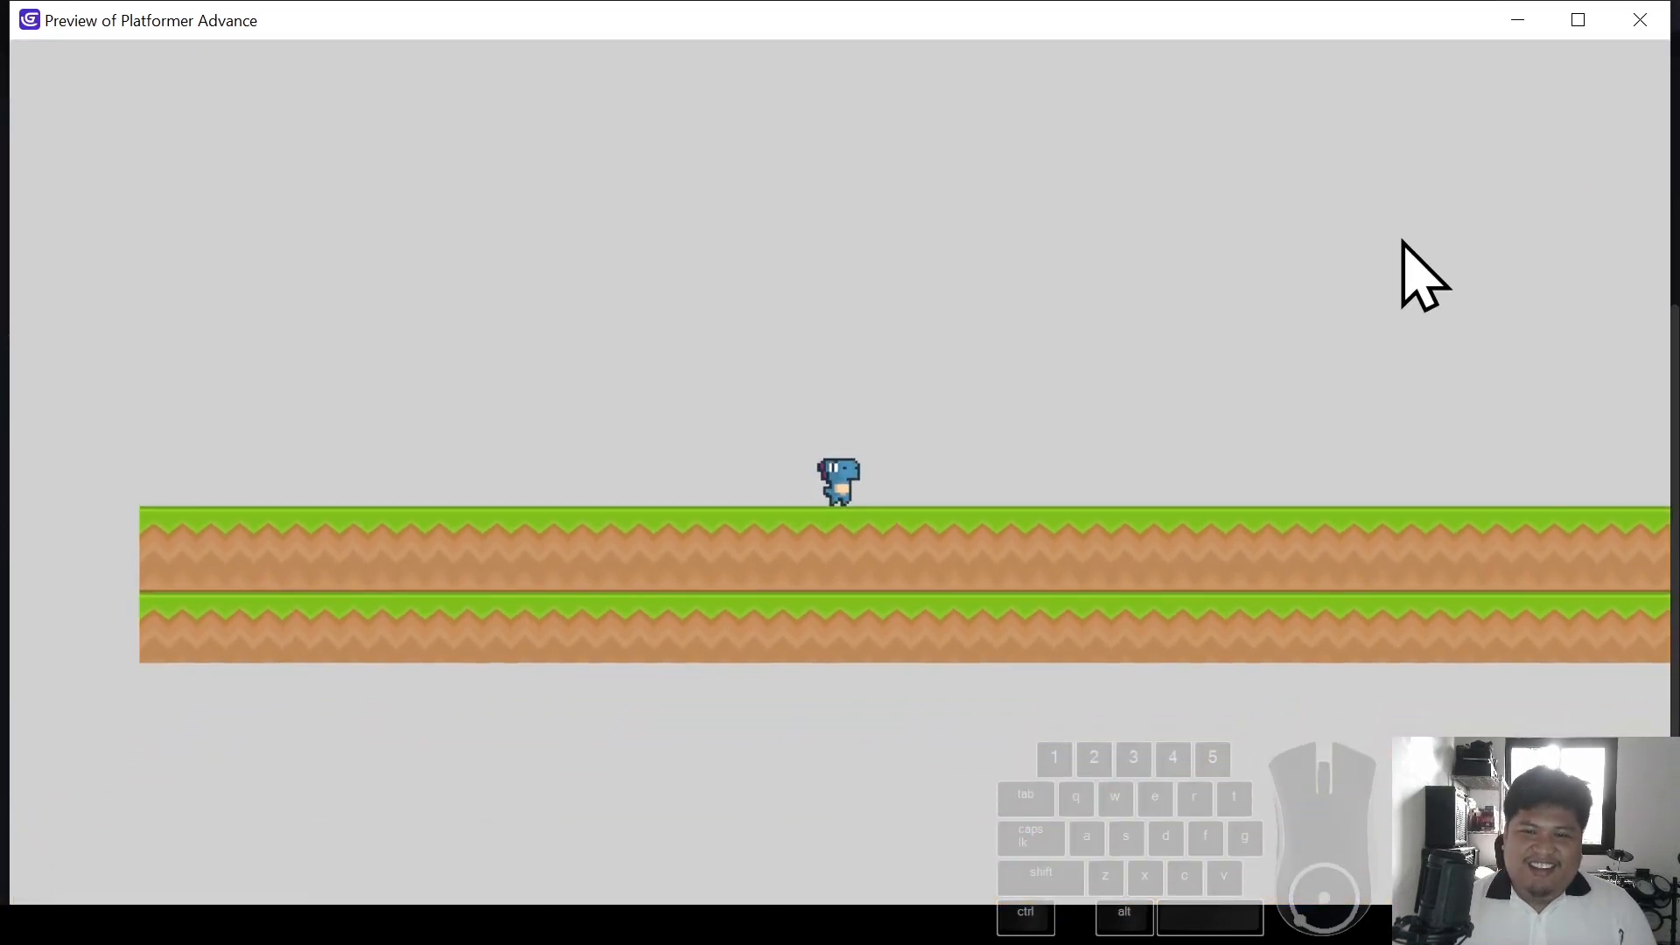
key(Right)
key(space)
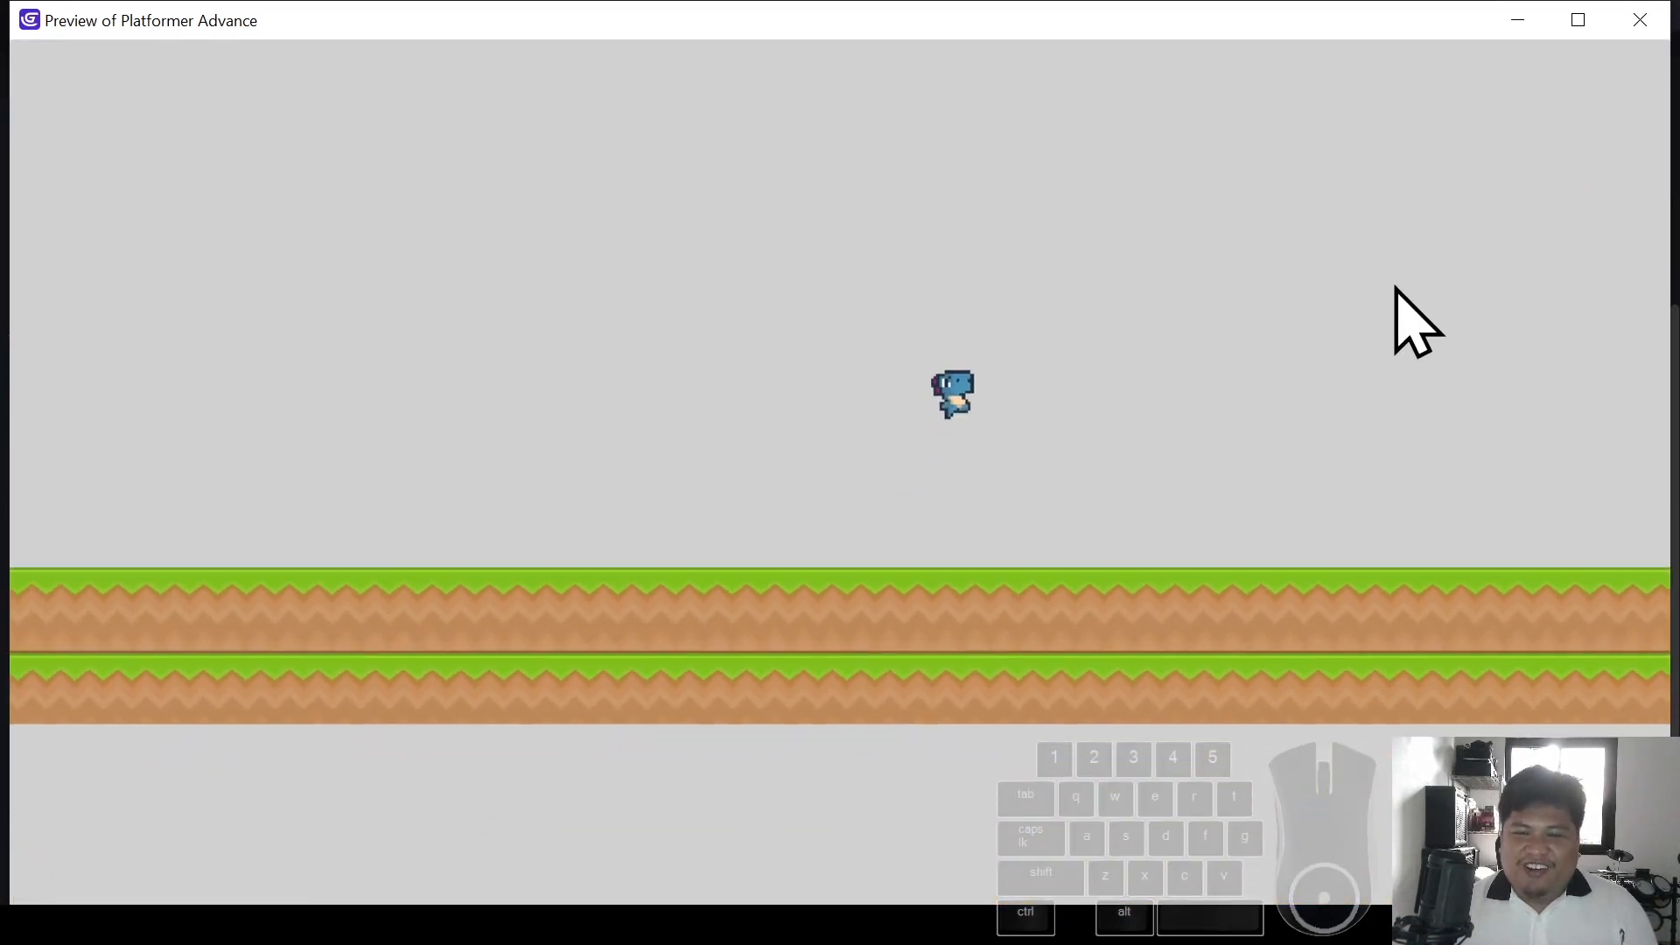
key(Left)
key(space)
key(Right)
key(space)
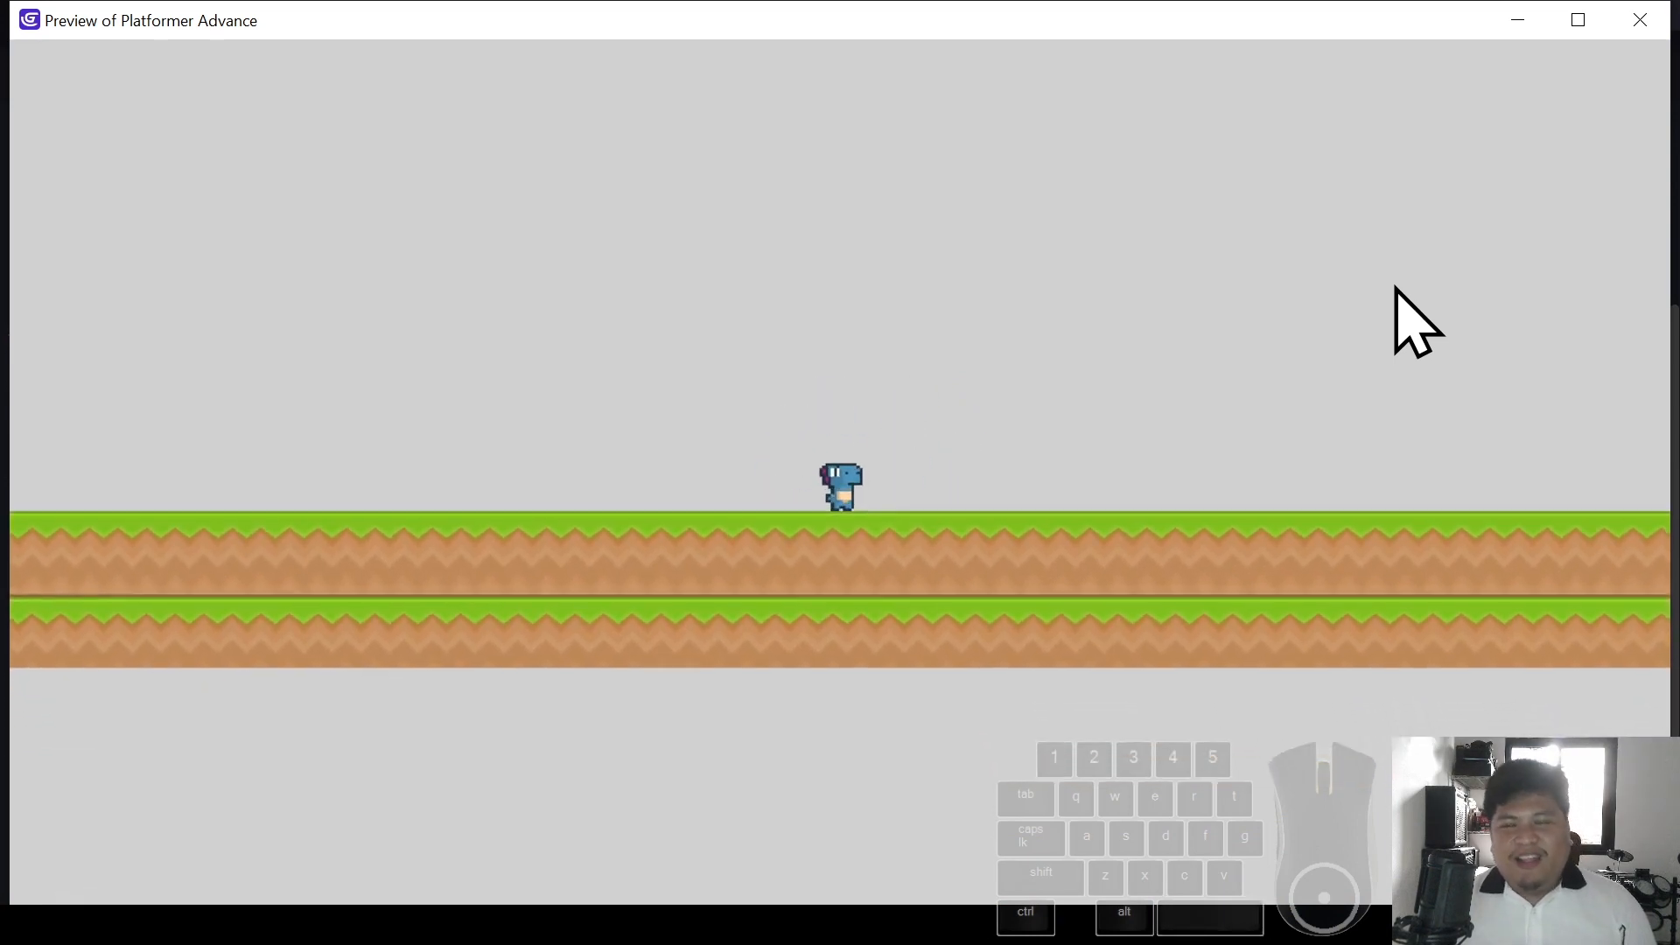